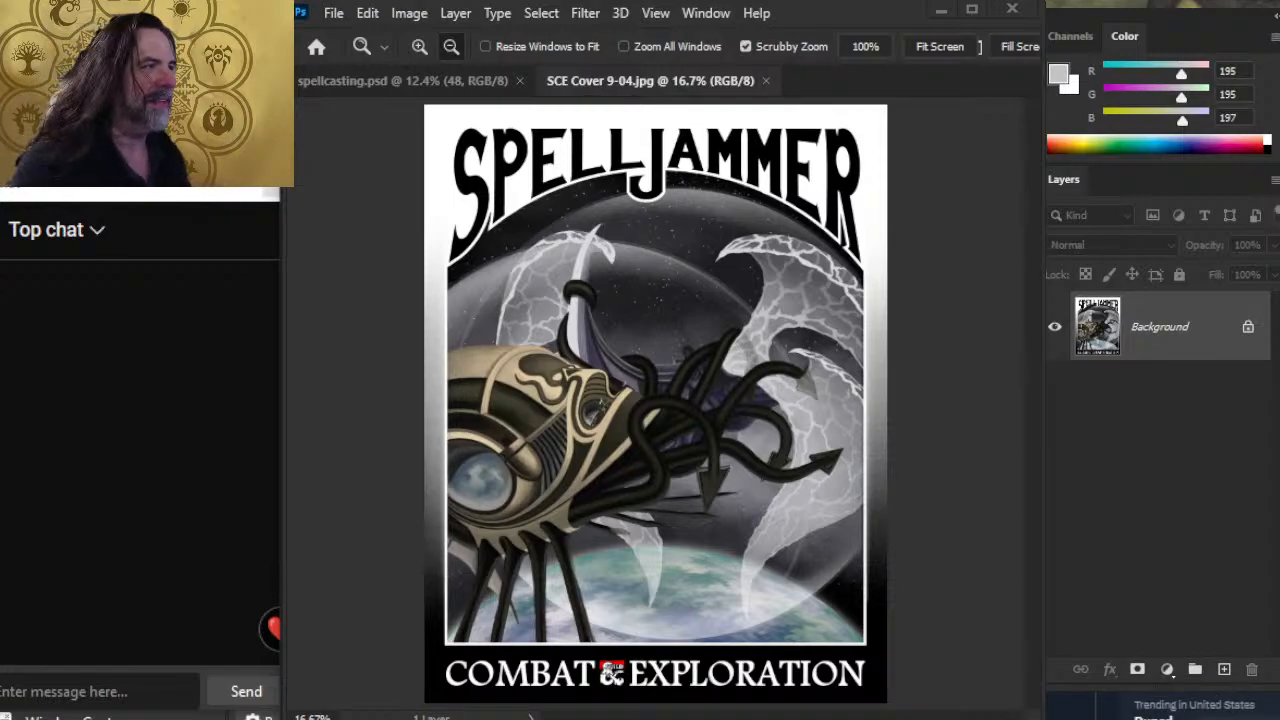
Switch to the browser, bring up the YouTube page of Spelljammer Art Stream ep 329, and like the stream.
key("alt+Tab")
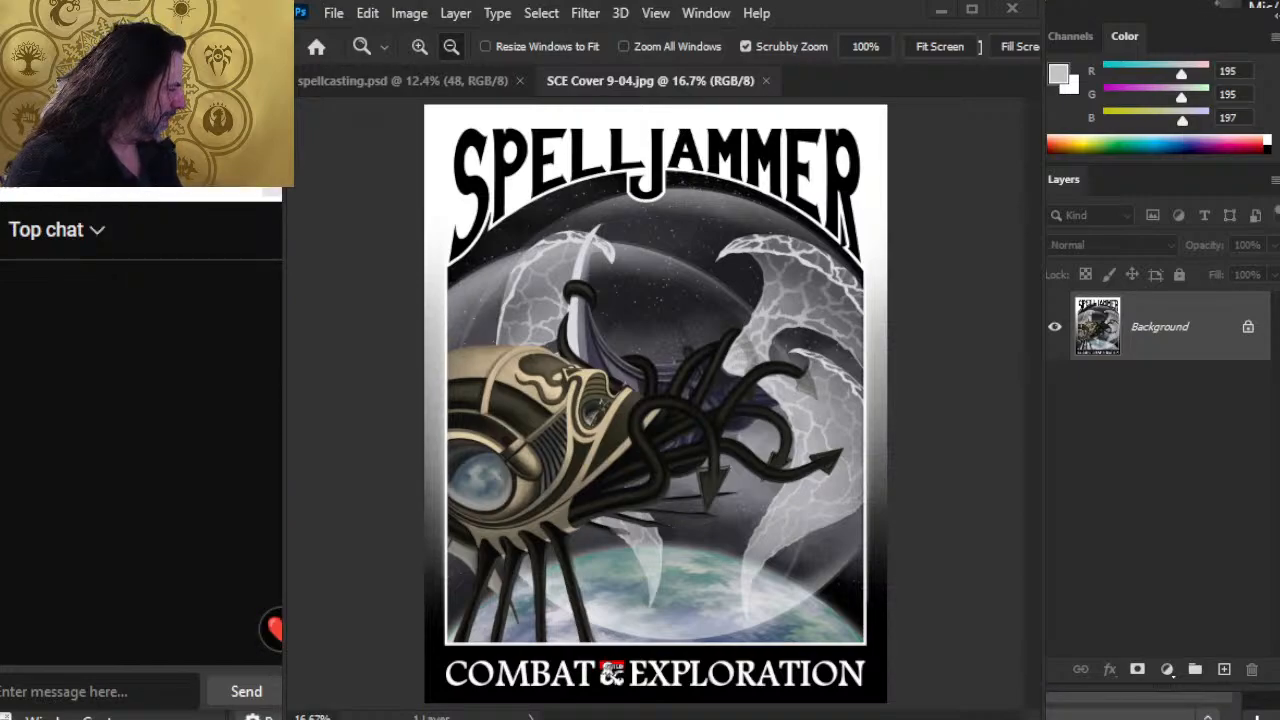
key("alt+Tab")
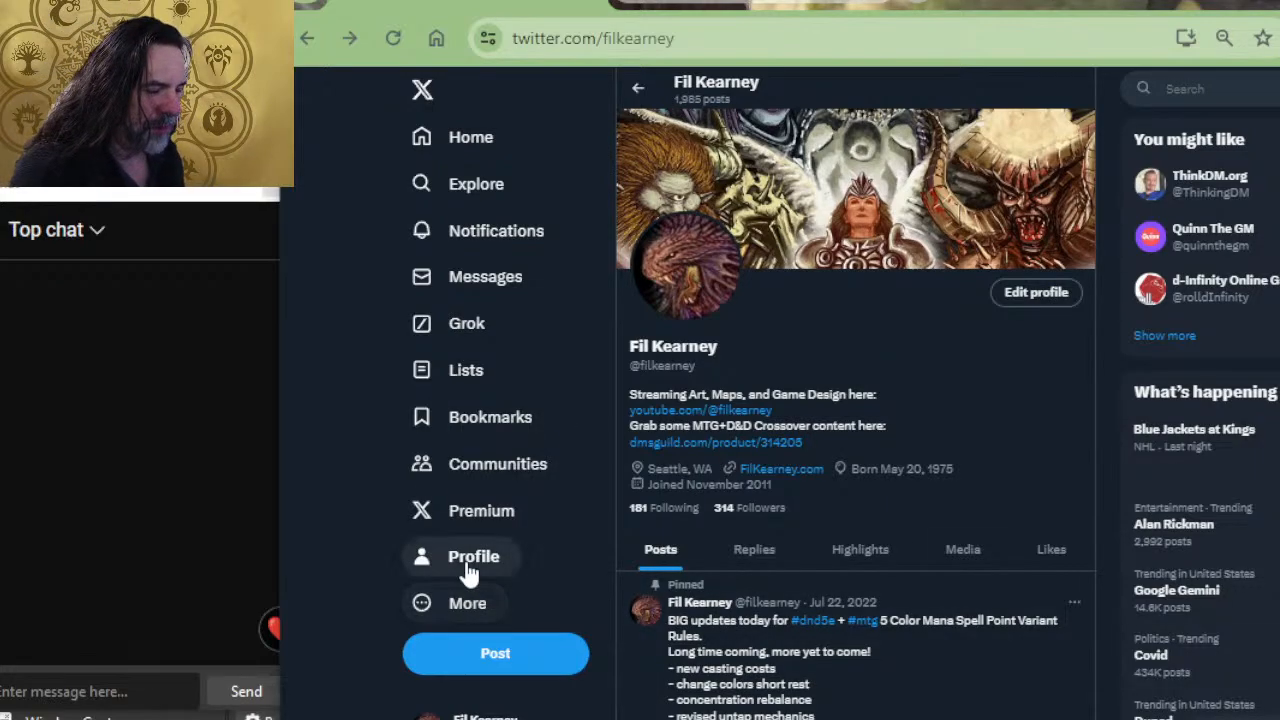
left_click(730, 2)
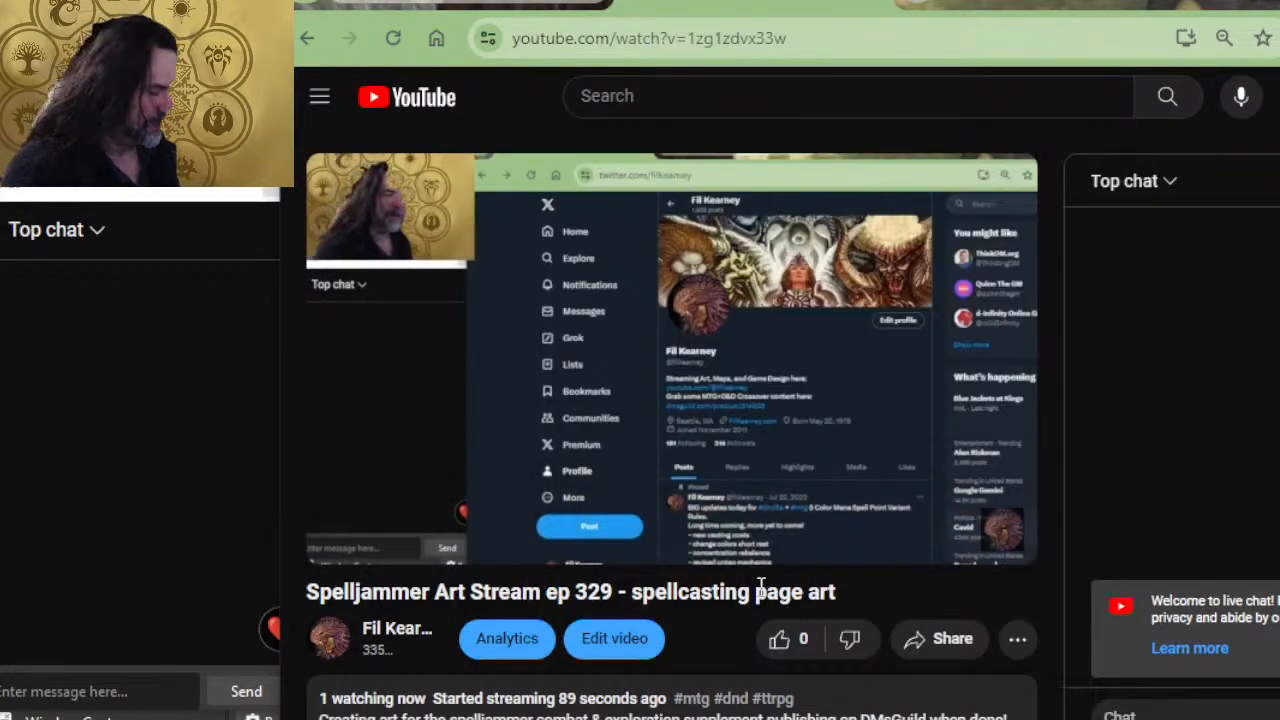
left_click(783, 642)
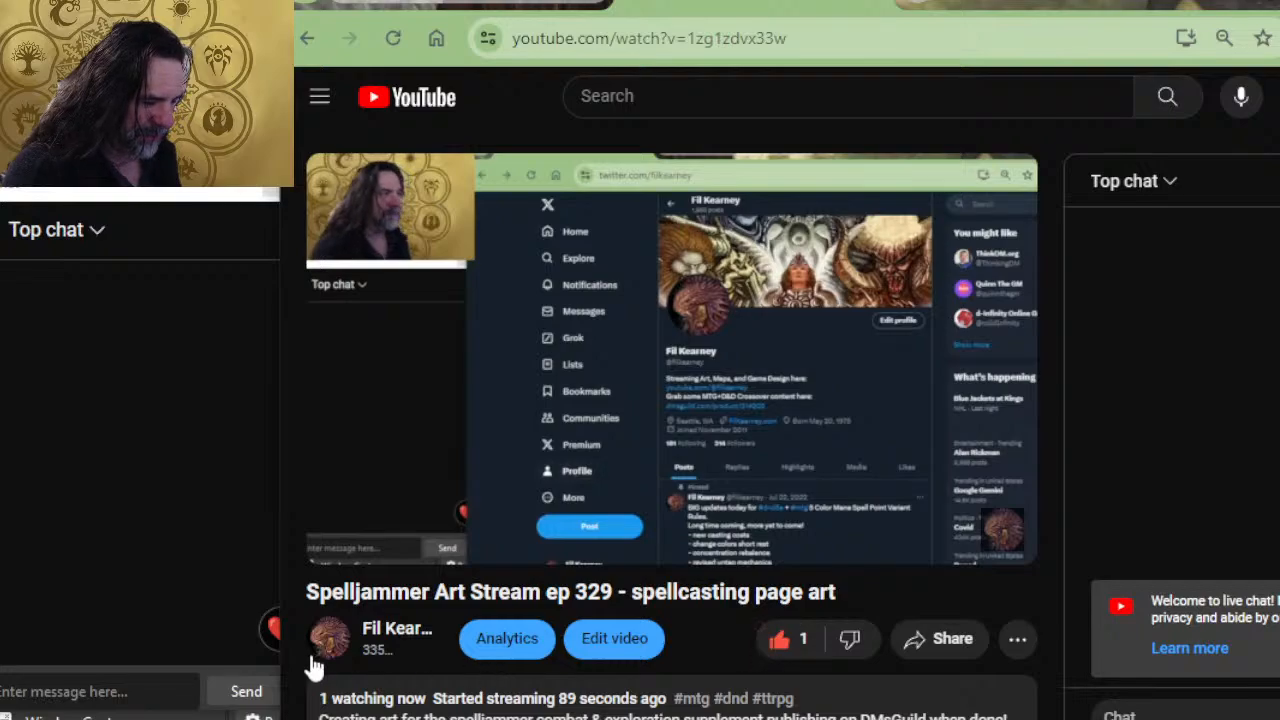
Set the YouTube page zoom to 100% and expand the stream's full description.
key("ctrl+minus")
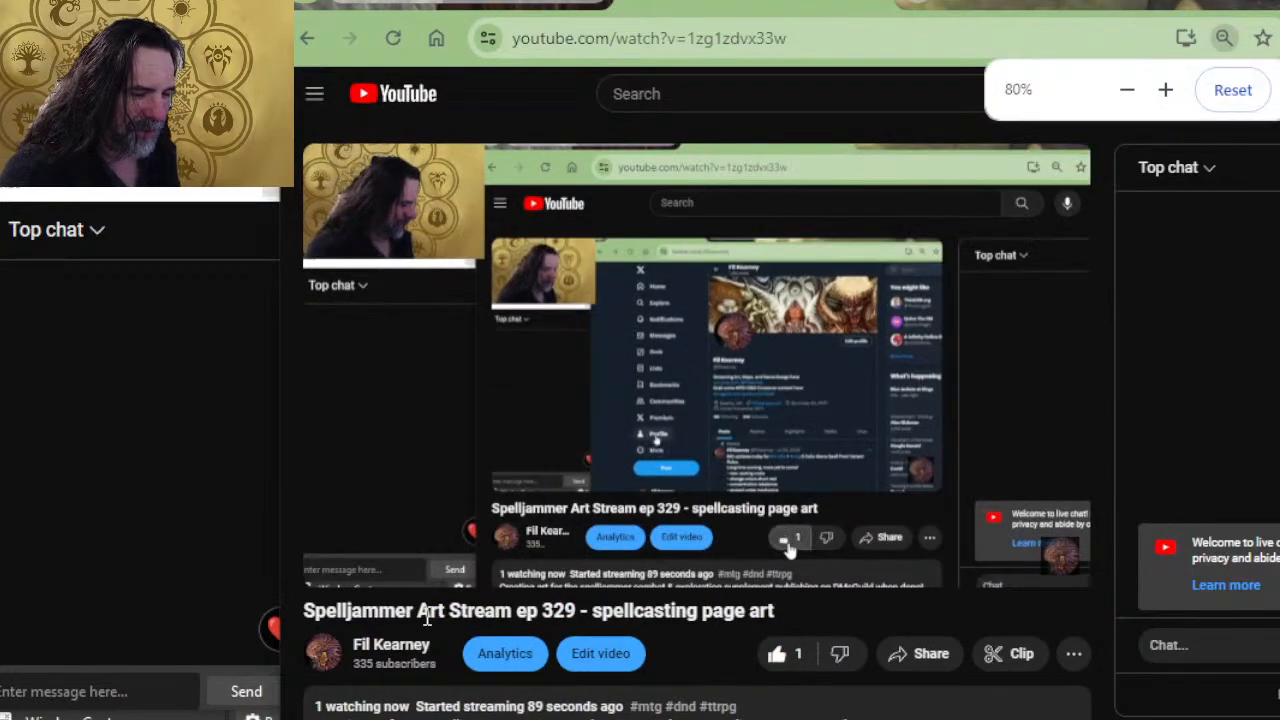
key("ctrl+plus")
key("ctrl+plus")
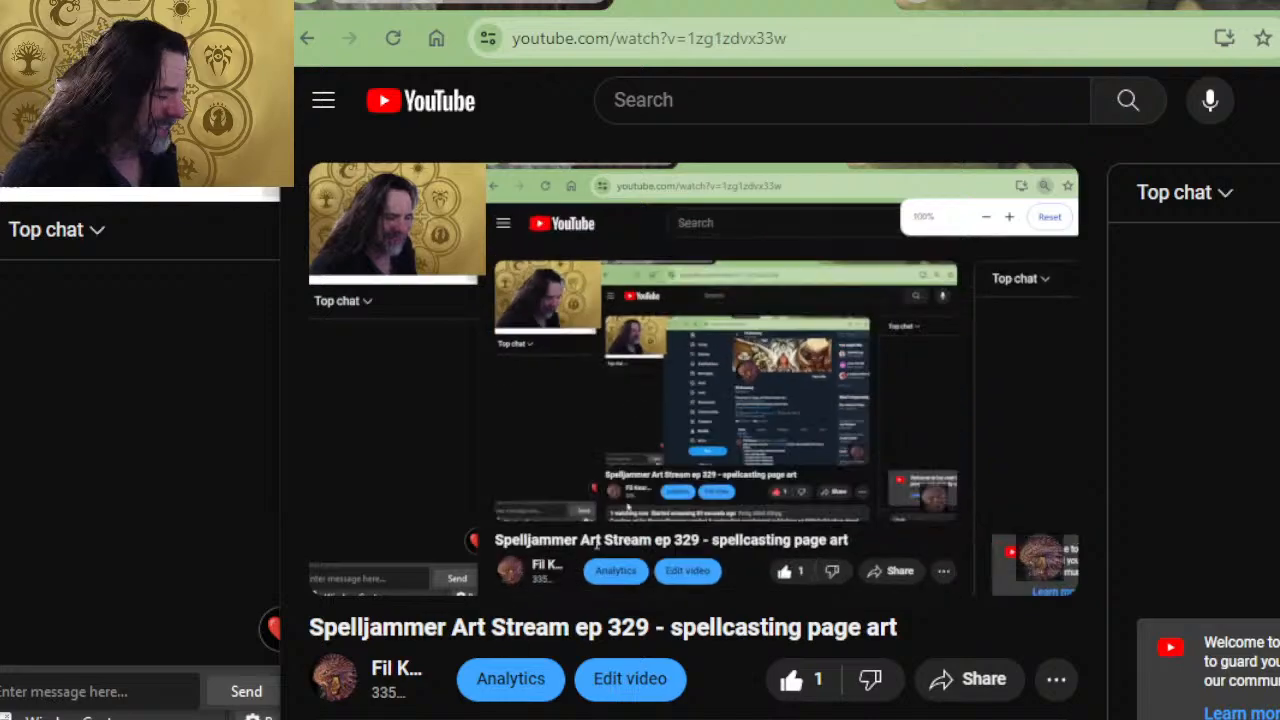
scroll(636, 585, "down", 4)
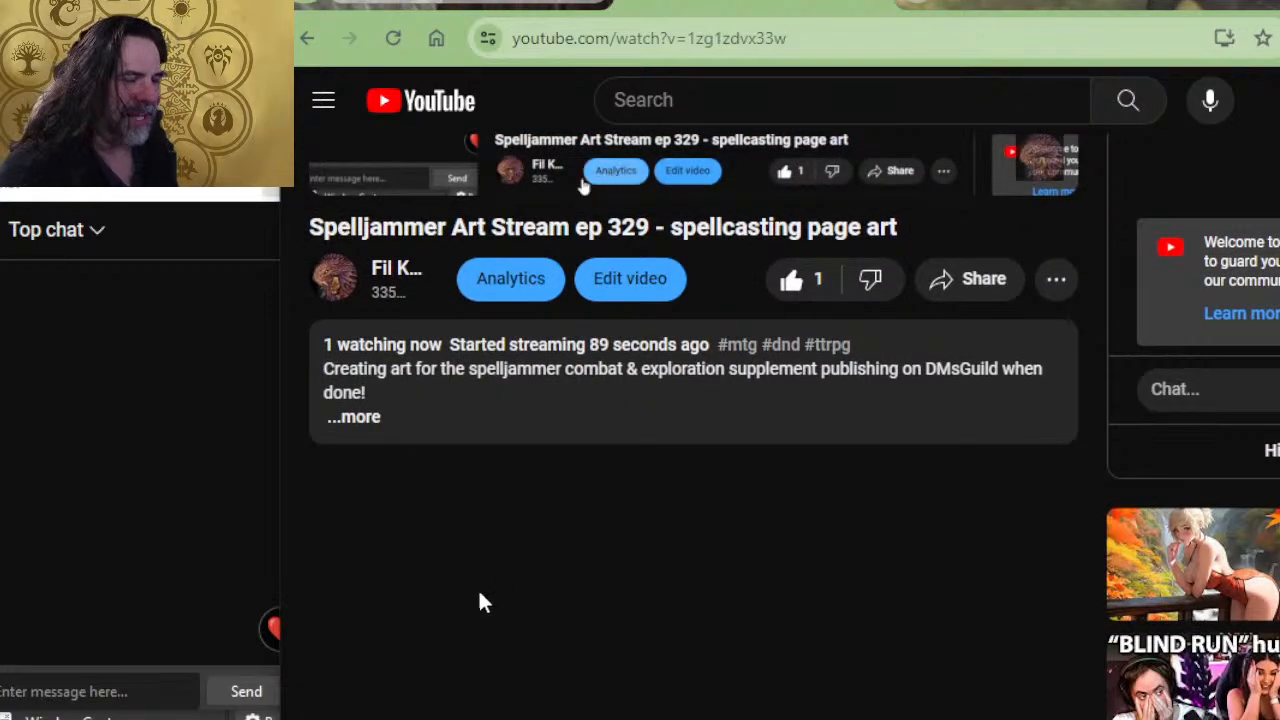
left_click(360, 417)
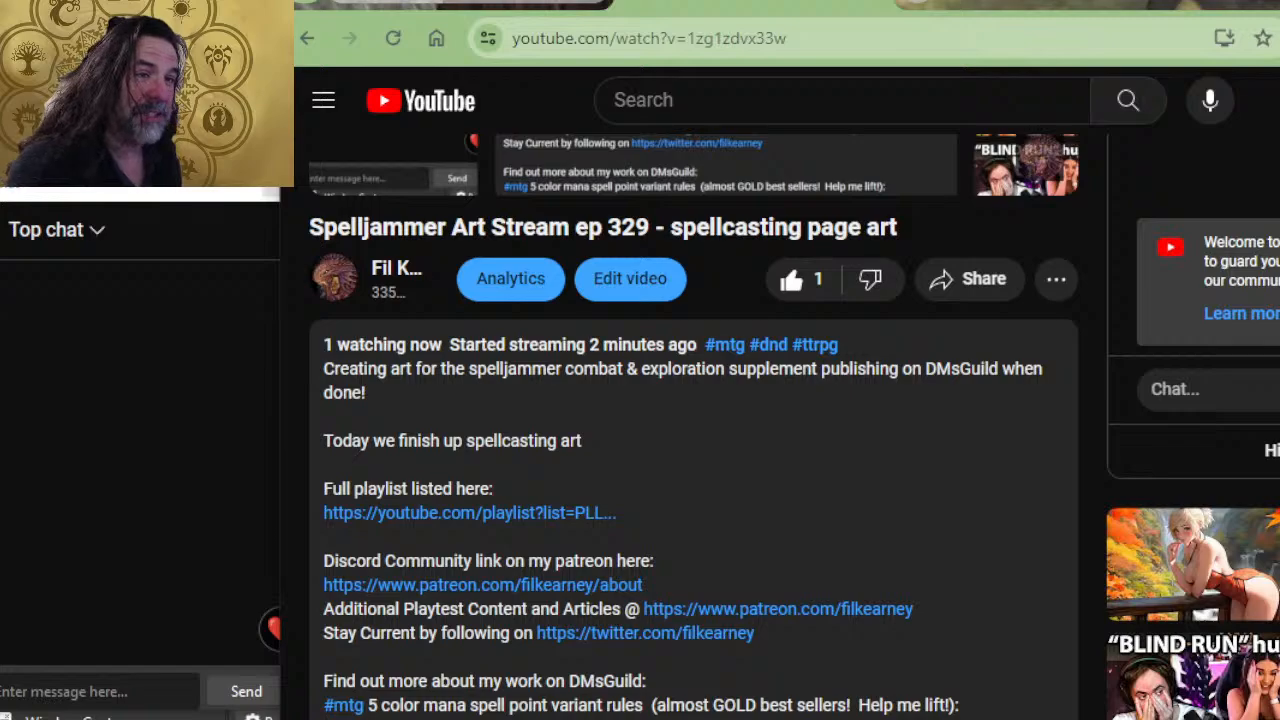
Switch to Photoshop and close the SCE Cover 9-04.jpg document, keeping spellcasting.psd open.
key("alt+Tab")
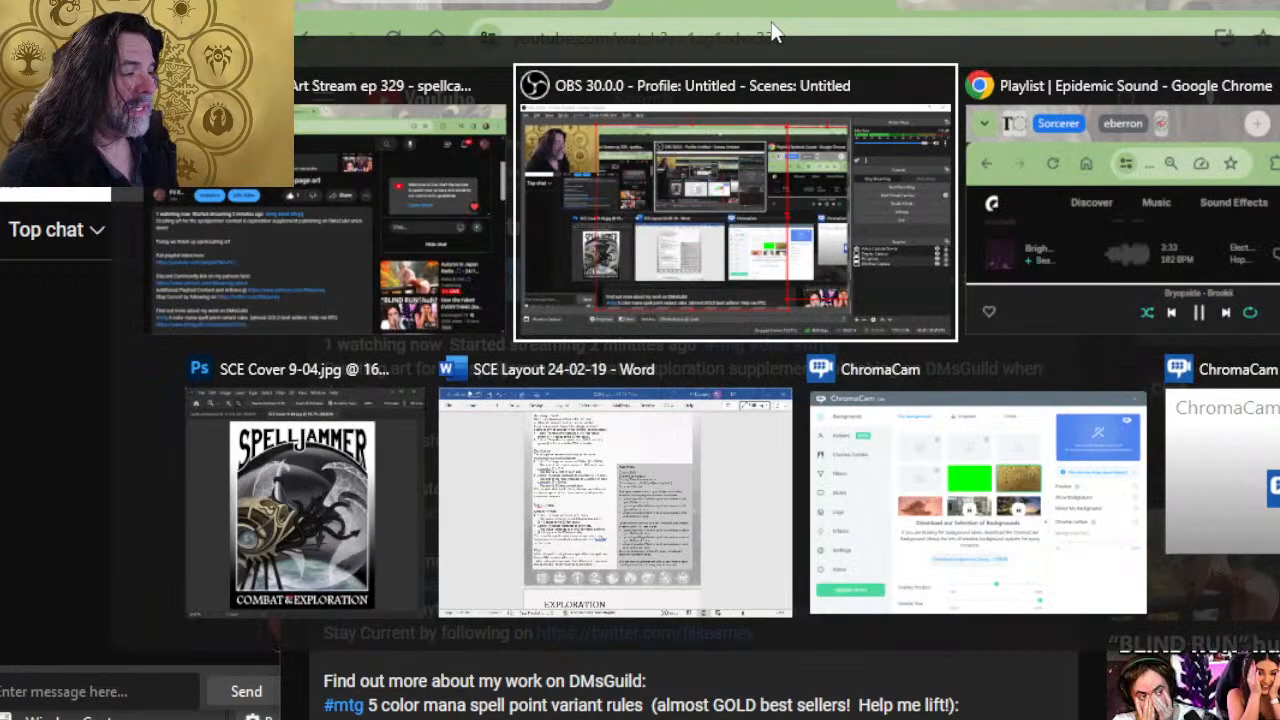
key("alt+Tab")
key("alt+Tab")
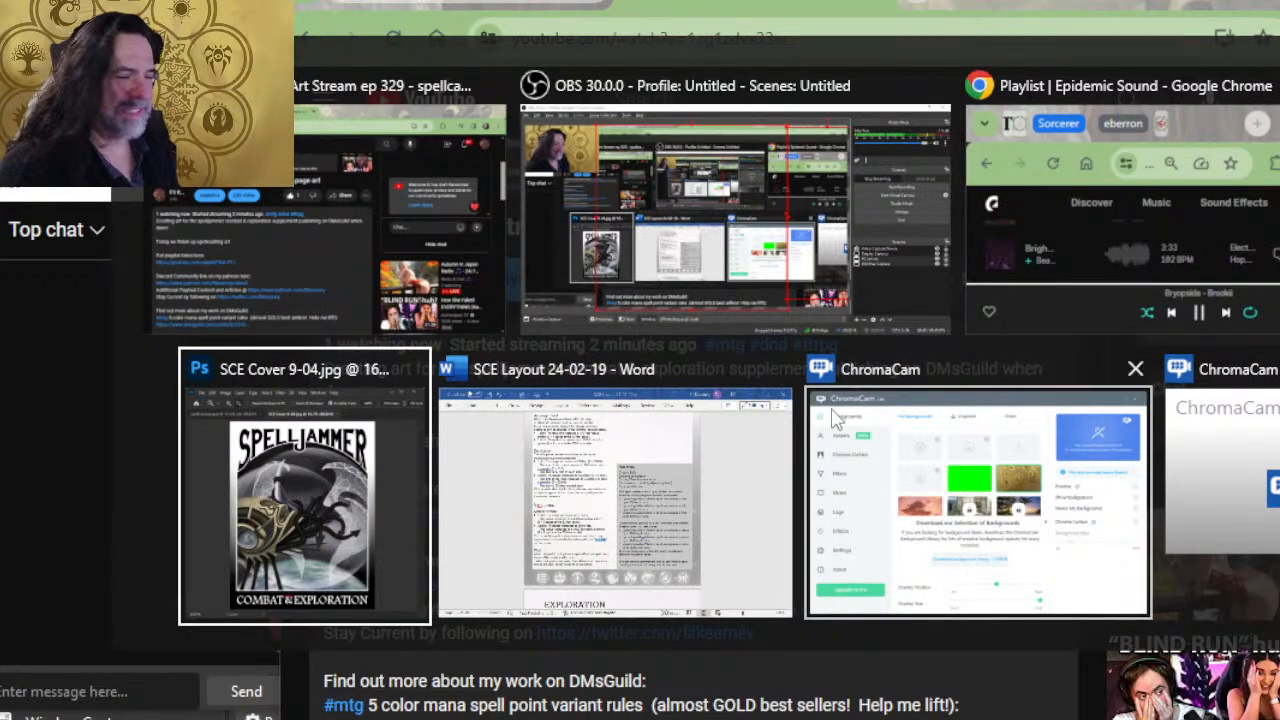
key("alt+Tab")
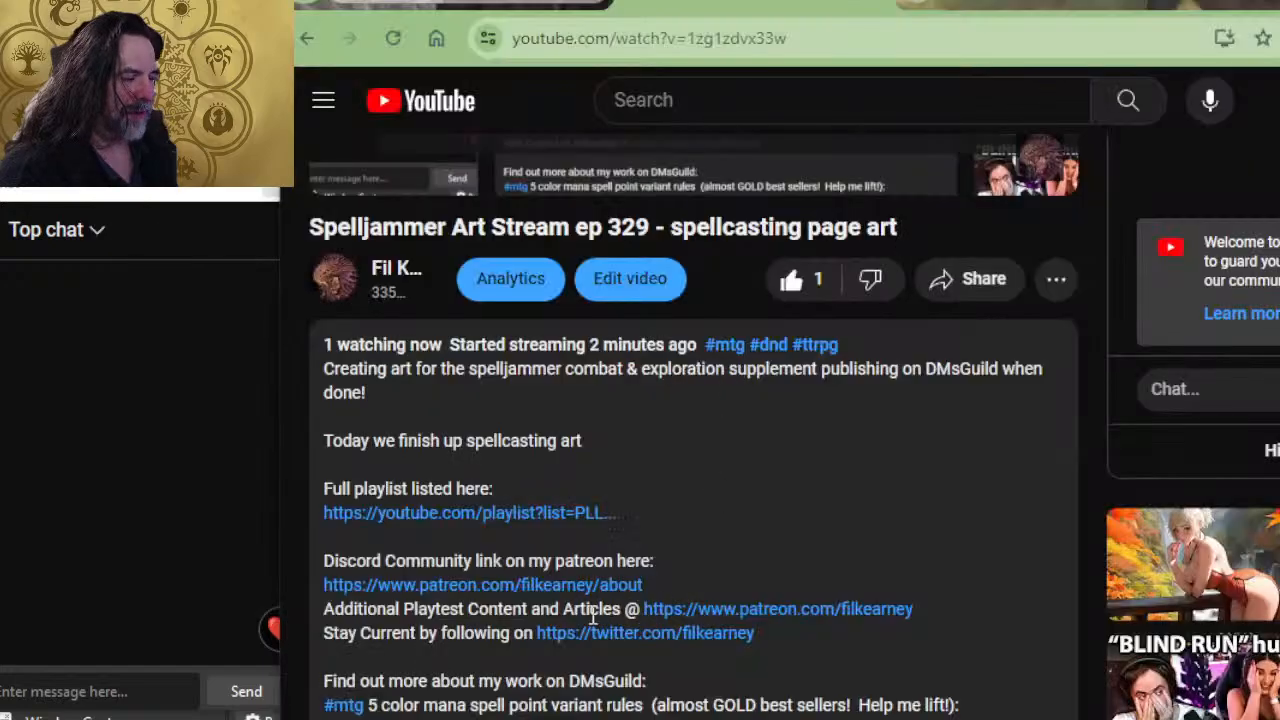
key("alt+Tab")
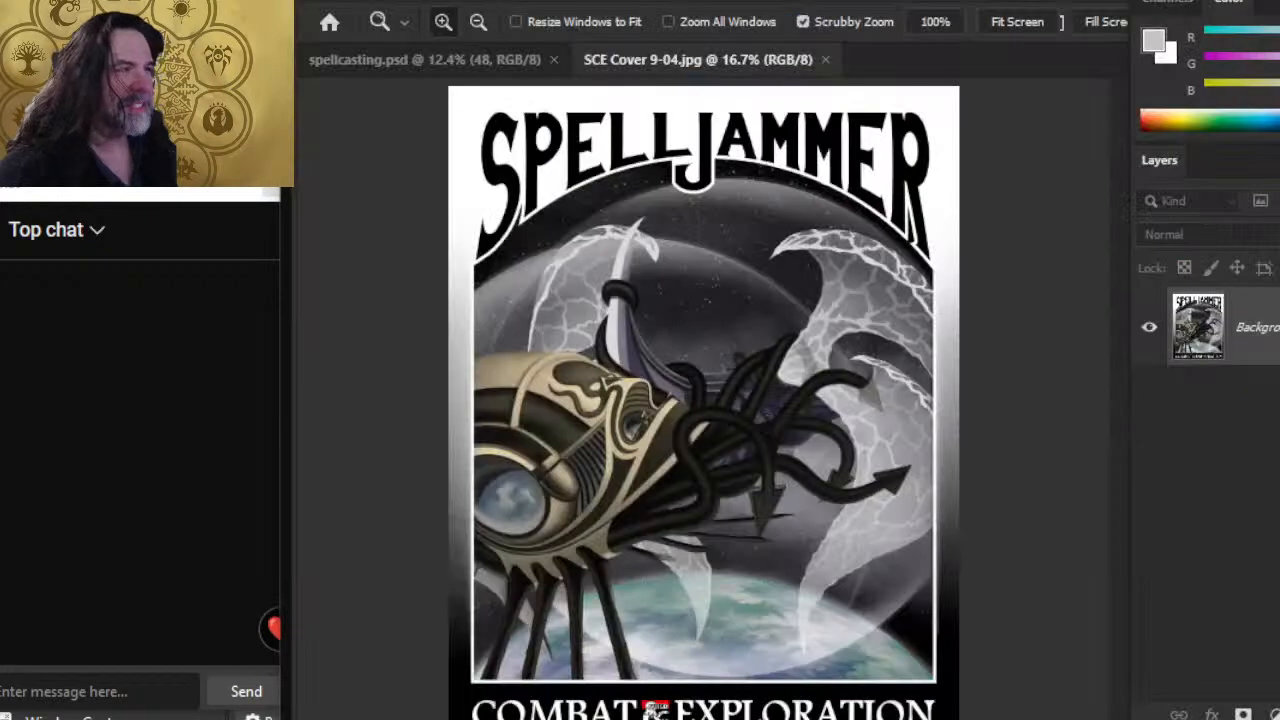
left_click(826, 59)
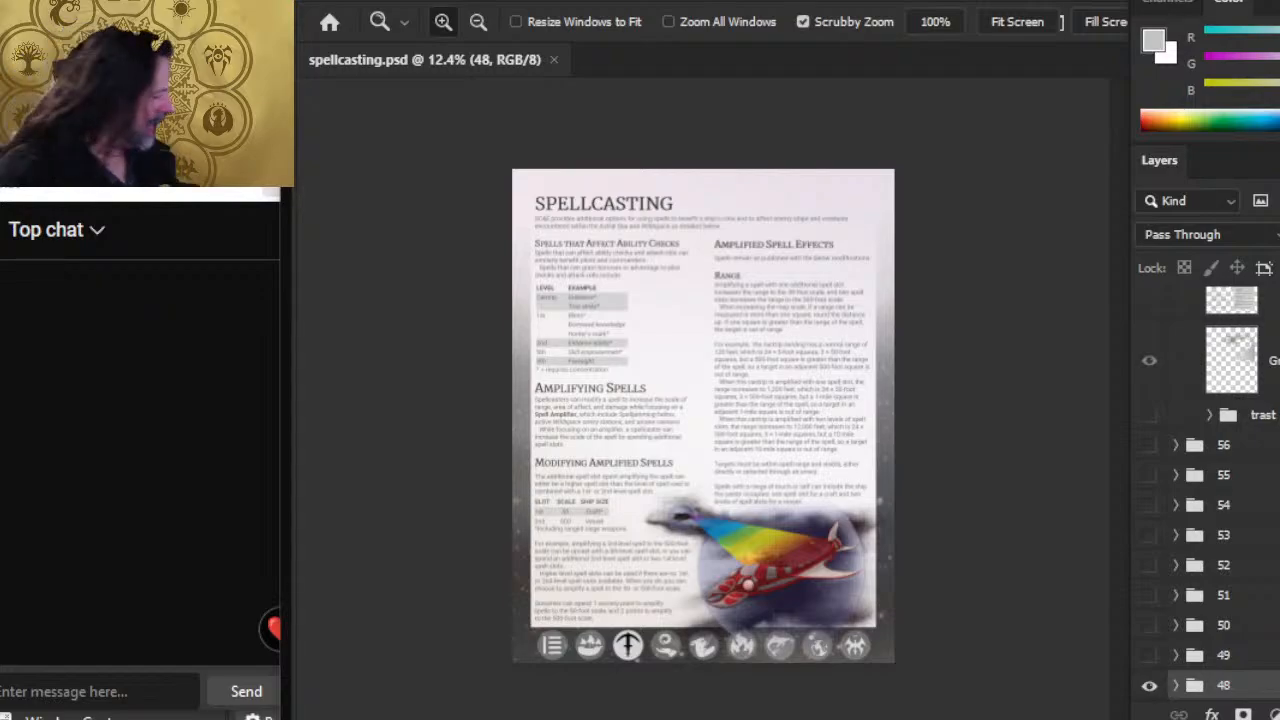
Check the live stream page on YouTube and return to spellcasting.psd in Photoshop.
key("alt+Tab")
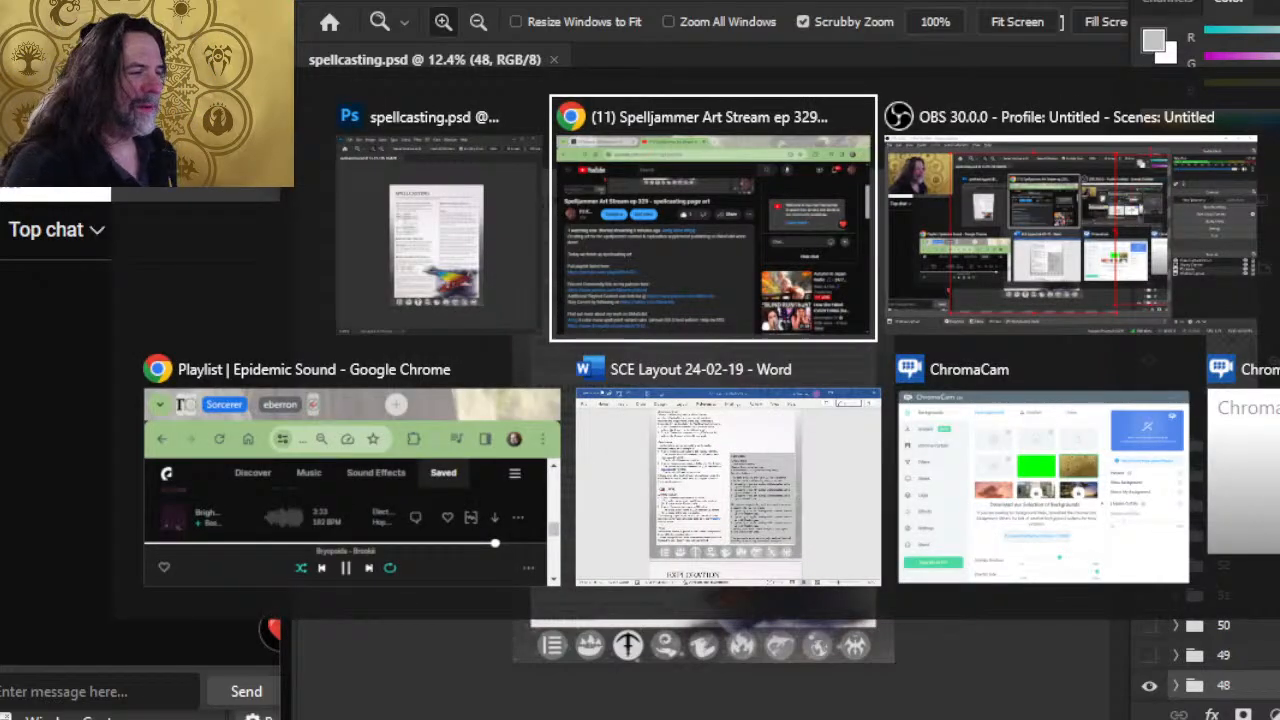
scroll(530, 450, "up", 4)
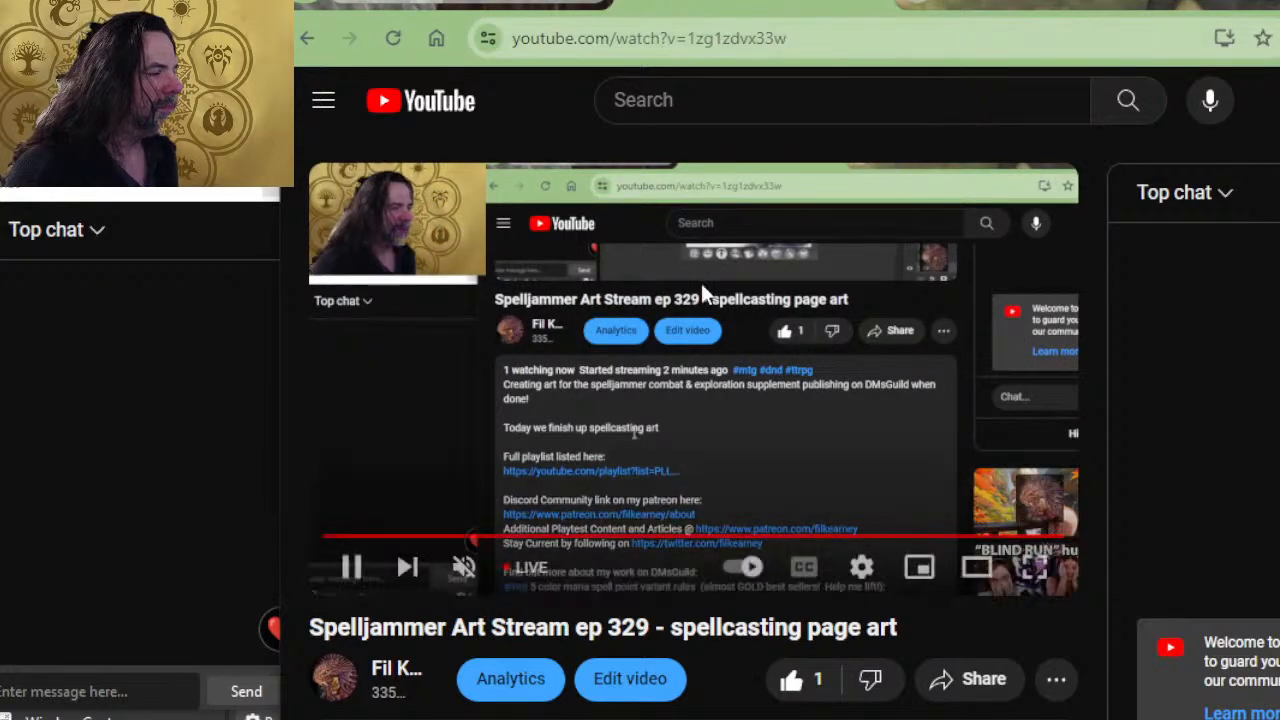
scroll(701, 283, "down", 3)
key("alt+Tab")
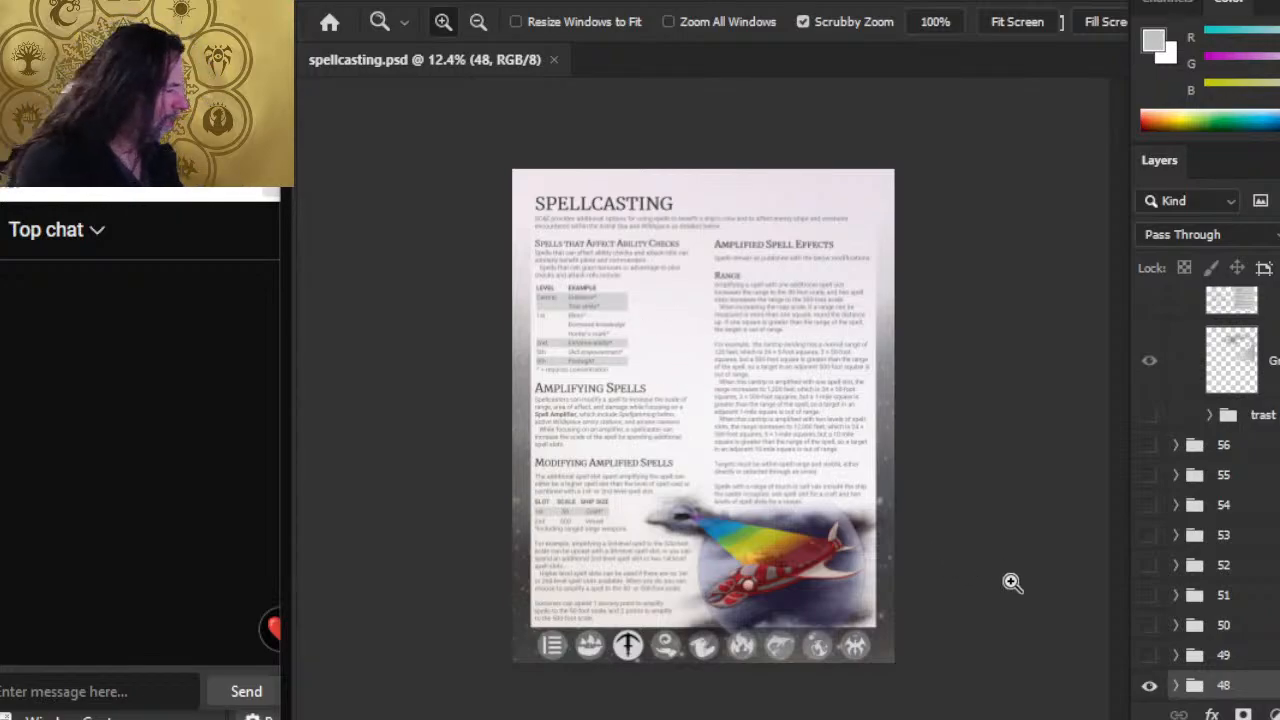
Examine the rainbow spell beam and red ship illustration on the spellcasting page up close, along with the surrounding text.
scroll(1210, 500, "down", 2)
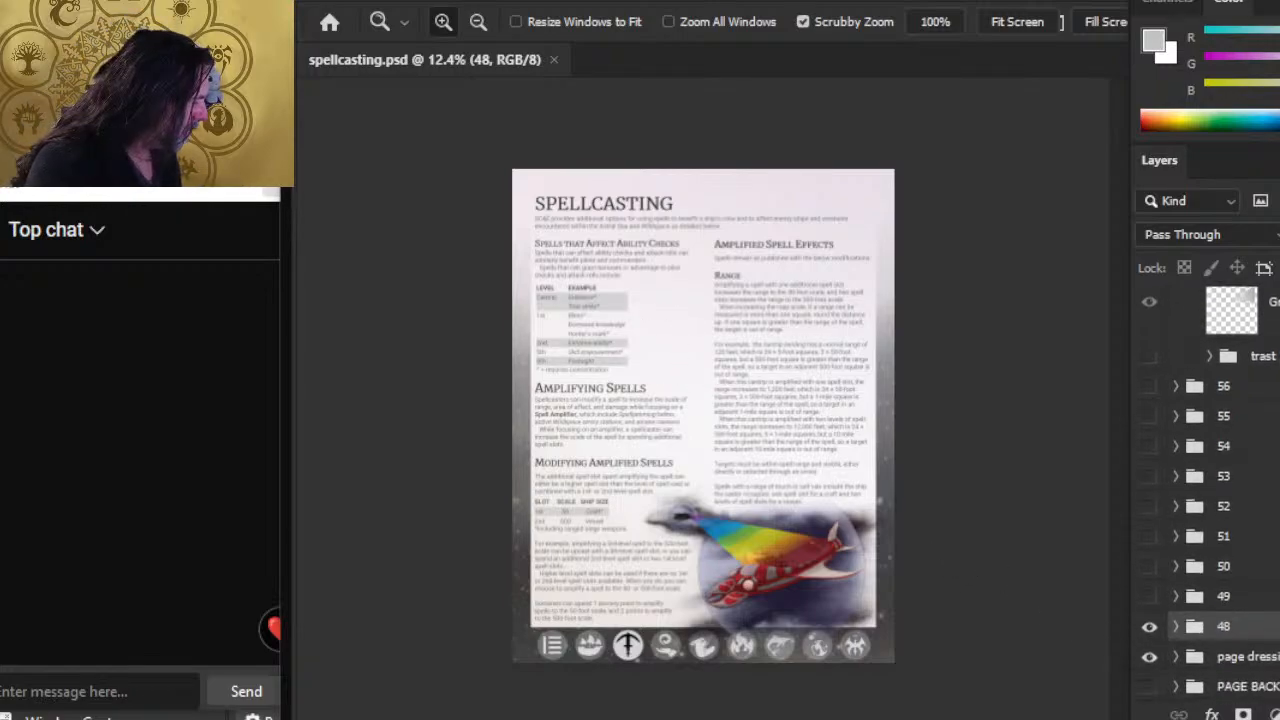
left_click_drag(804, 652, 862, 675)
scroll(670, 680, "down", 5)
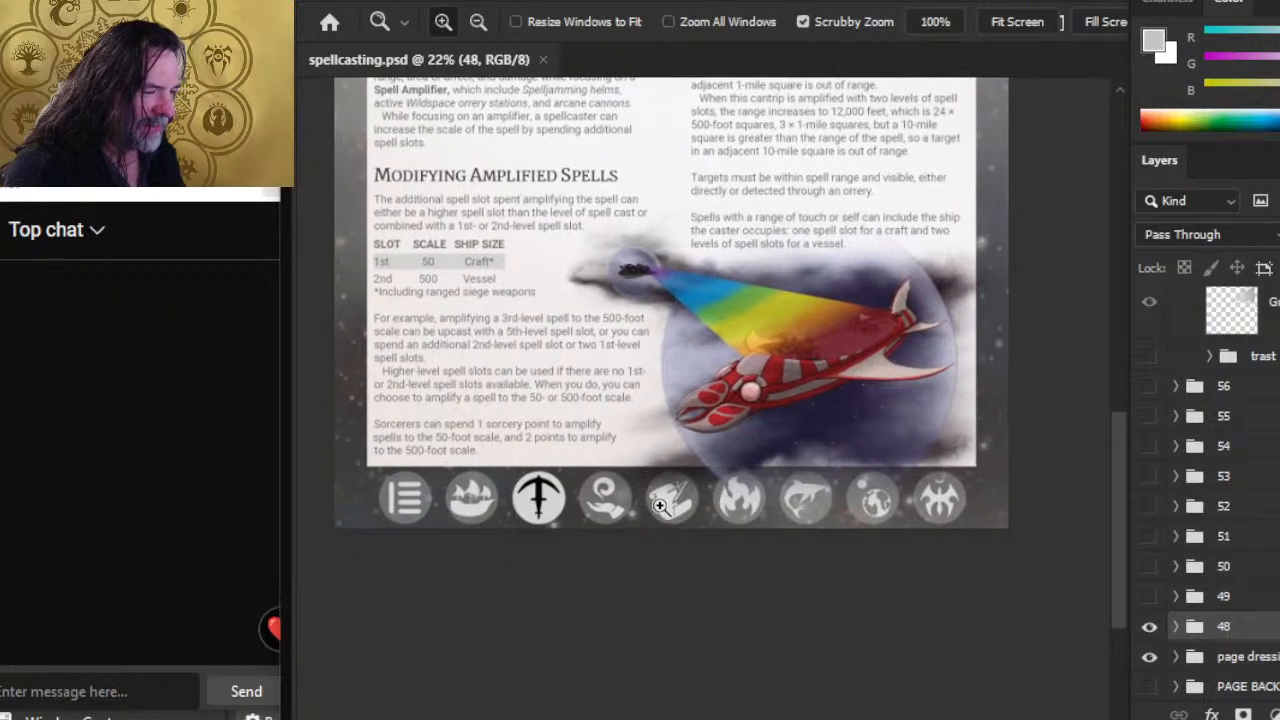
left_click_drag(665, 505, 730, 540)
left_click_drag(939, 503, 805, 485)
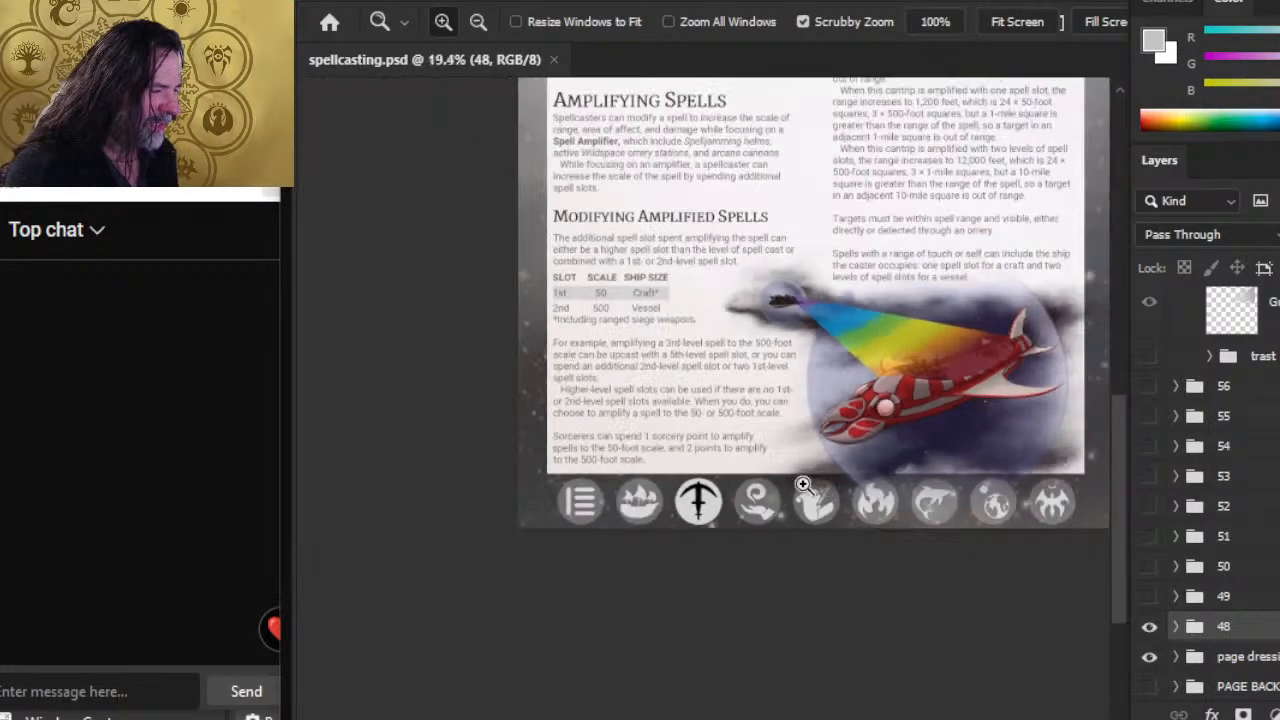
left_click_drag(893, 512, 640, 487)
left_click_drag(828, 312, 930, 562)
left_click_drag(753, 231, 801, 240)
left_click_drag(862, 604, 795, 479)
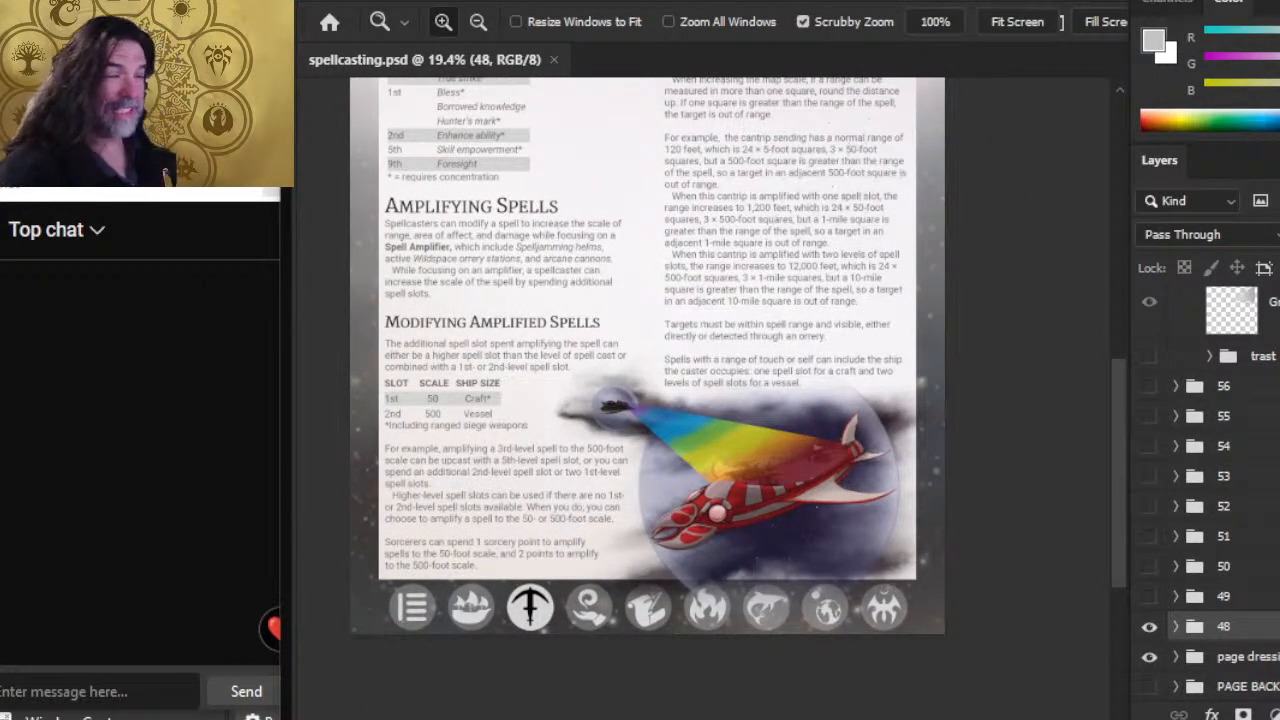
left_click_drag(671, 239, 762, 366)
Switch to the SCE Layout 24-02-19 document in Word, passing by the stream page.
key("alt+Tab")
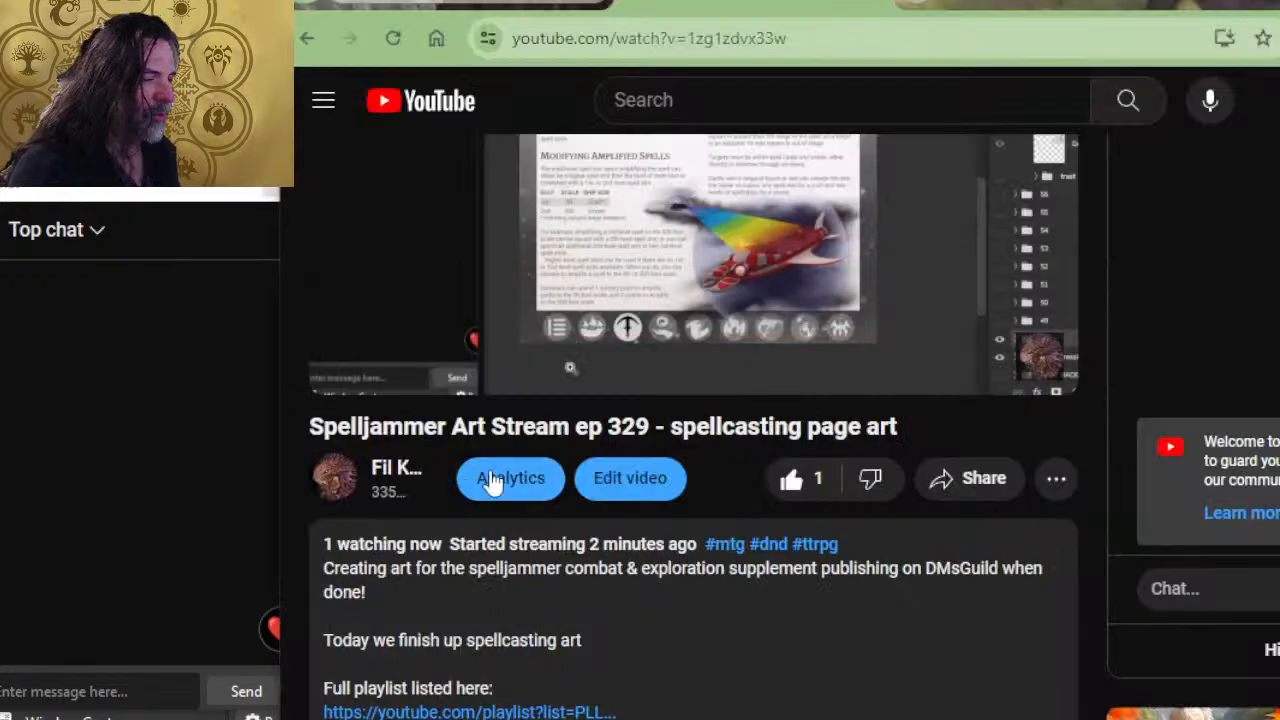
key("alt+Tab")
key("alt+Tab")
key("Tab")
key("Tab")
key("Tab")
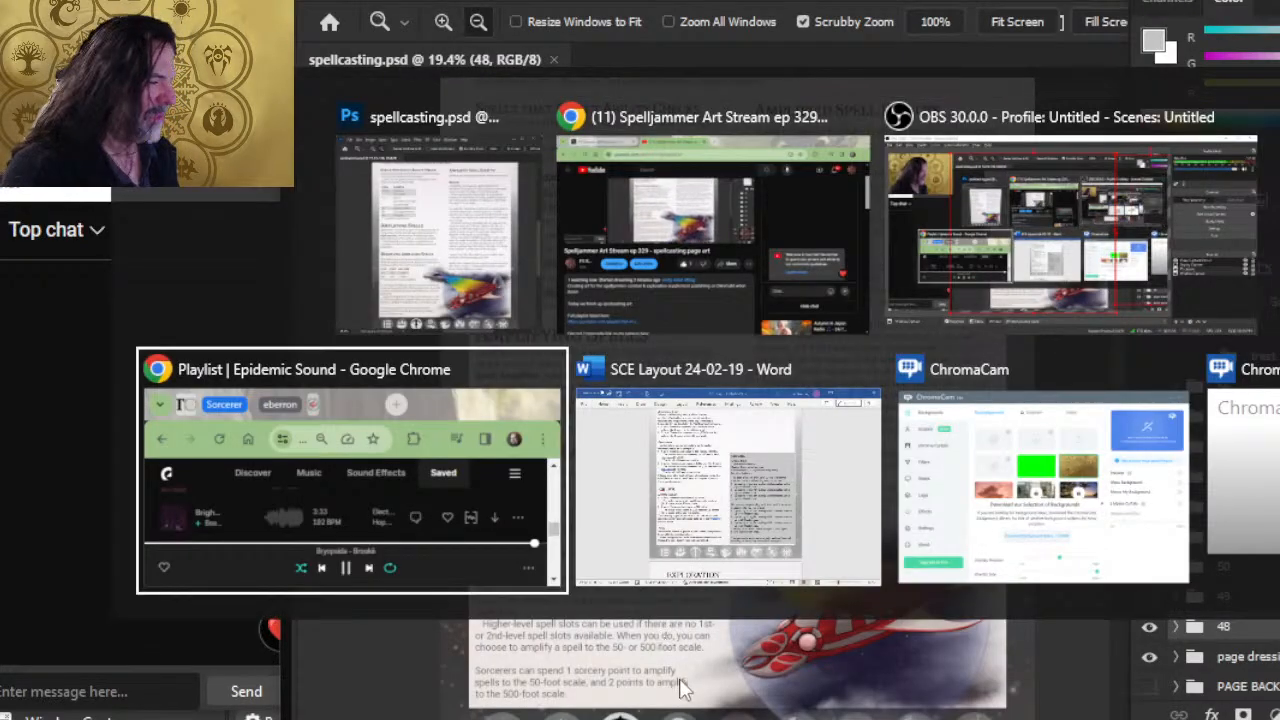
scroll(649, 398, "down", 4)
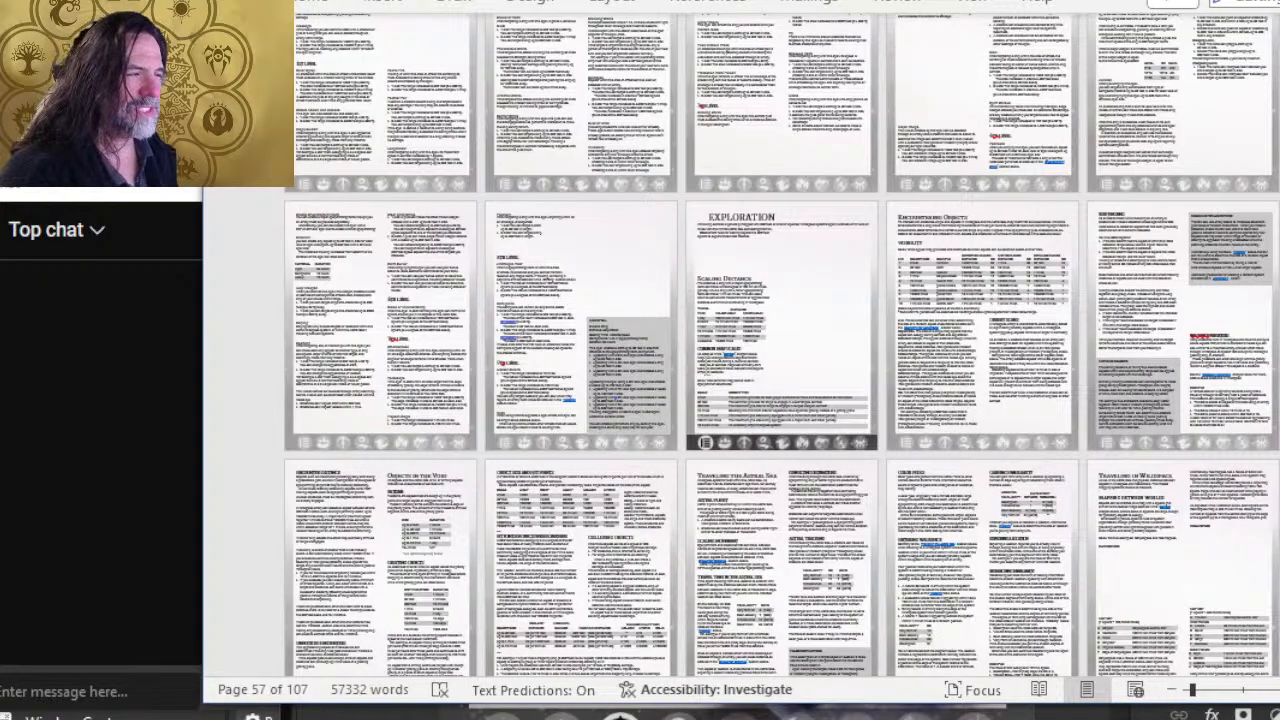
Look over the multi-page layout around the Squadrons and Fleets, Spellcasting and Exploration chapters, ending on the Exploration page.
scroll(705, 315, "up", 10)
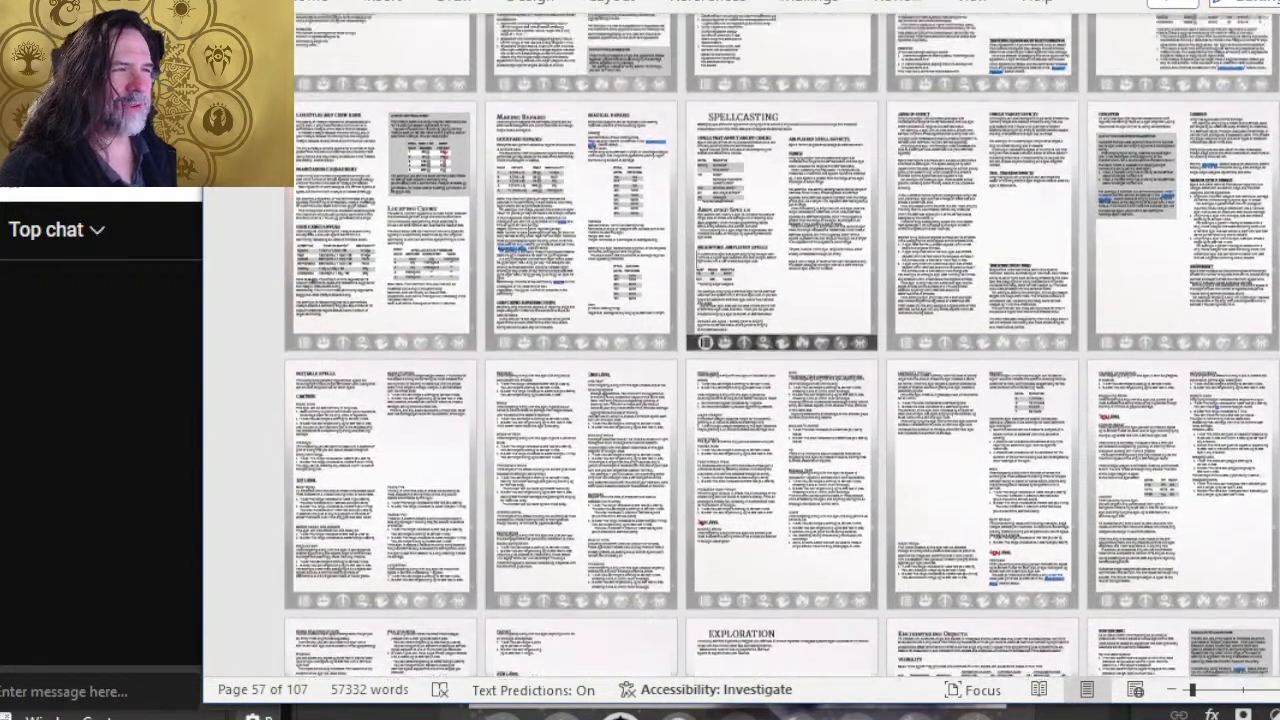
scroll(705, 315, "up", 10)
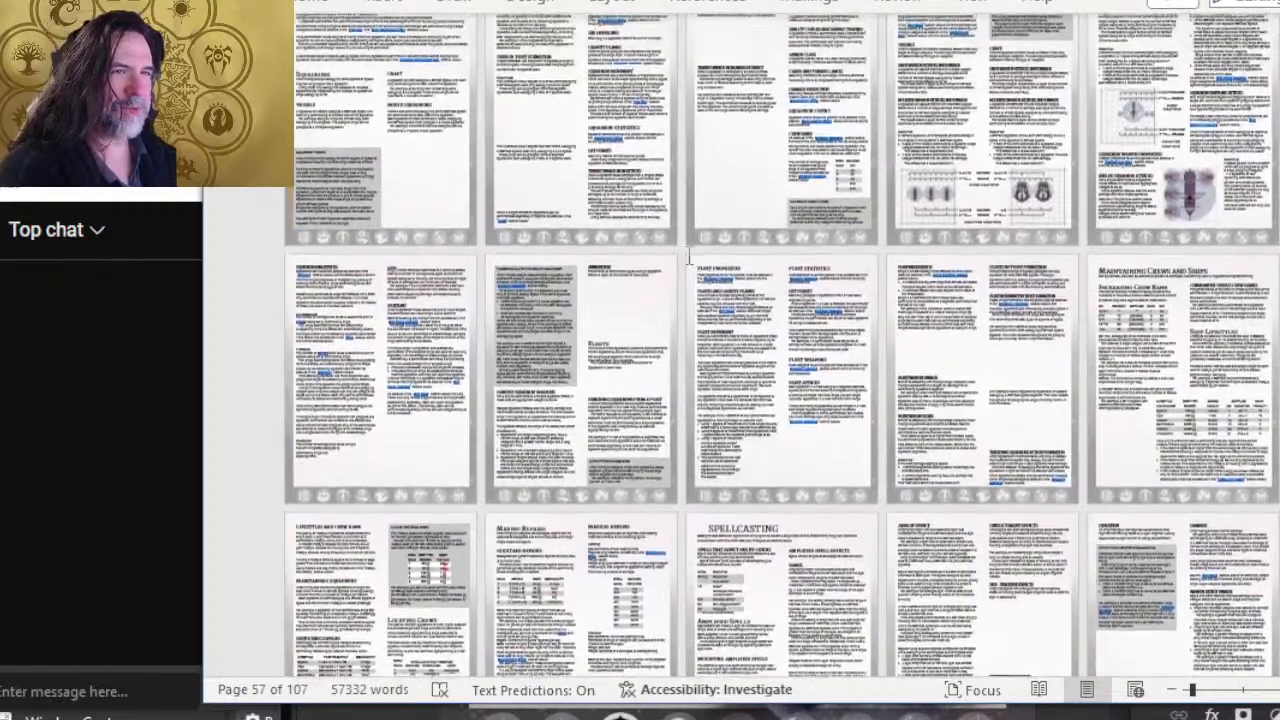
scroll(671, 255, "up", 5)
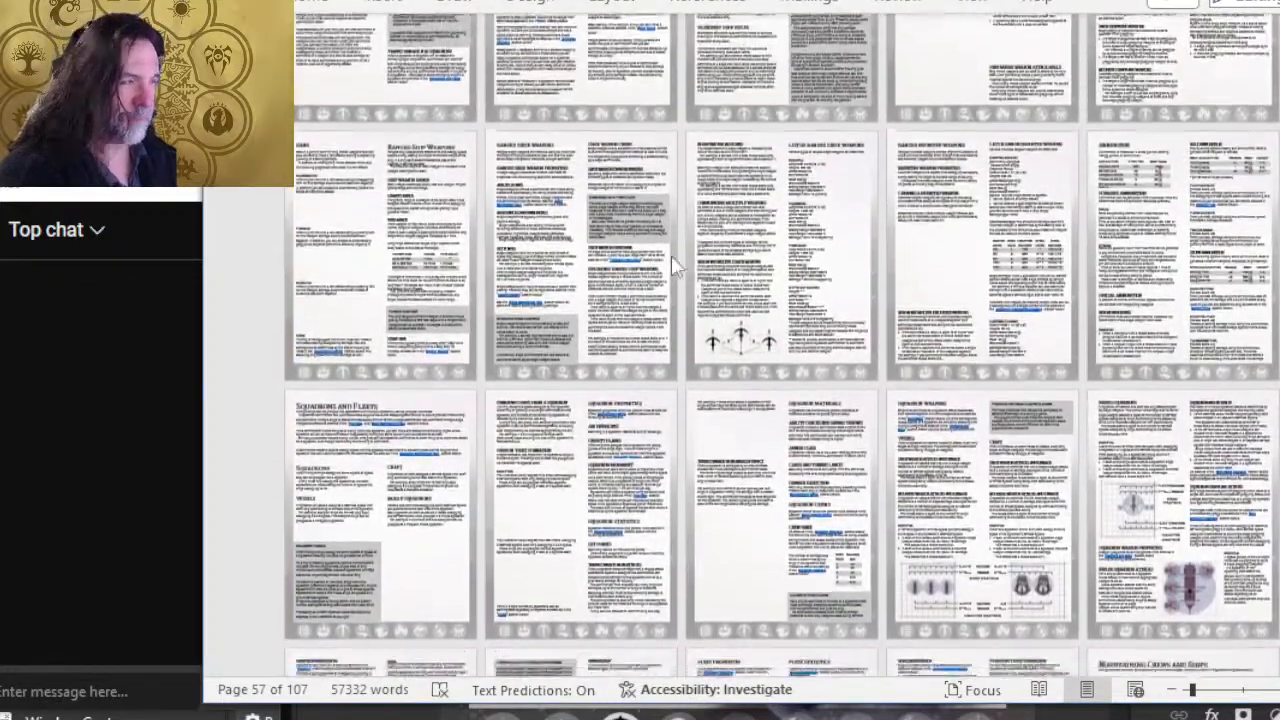
scroll(673, 257, "down", 10)
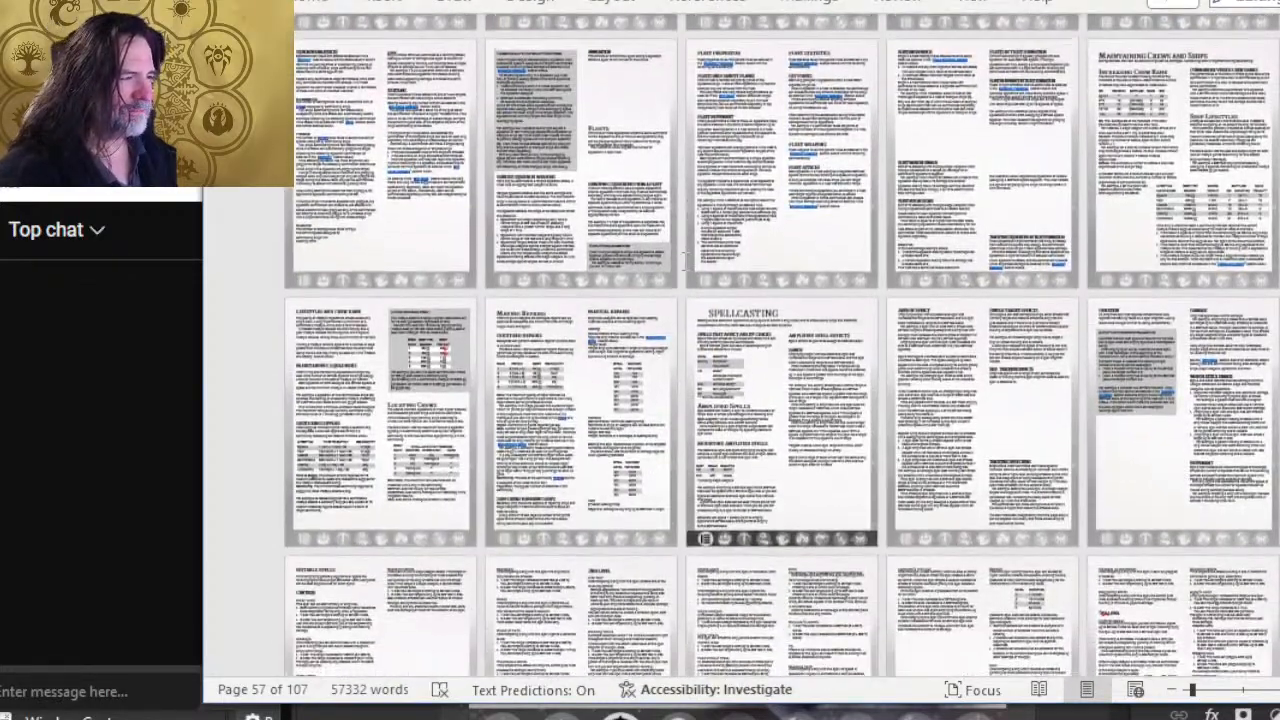
scroll(685, 260, "down", 15)
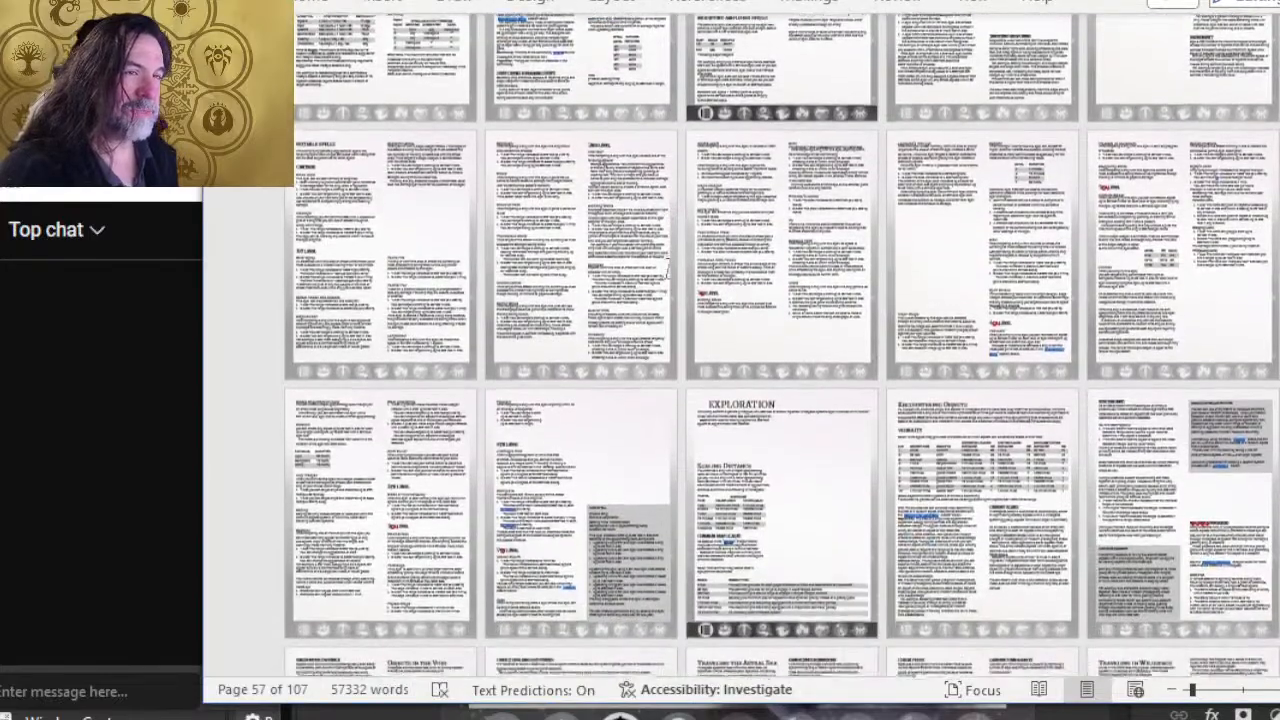
scroll(671, 272, "down", 2)
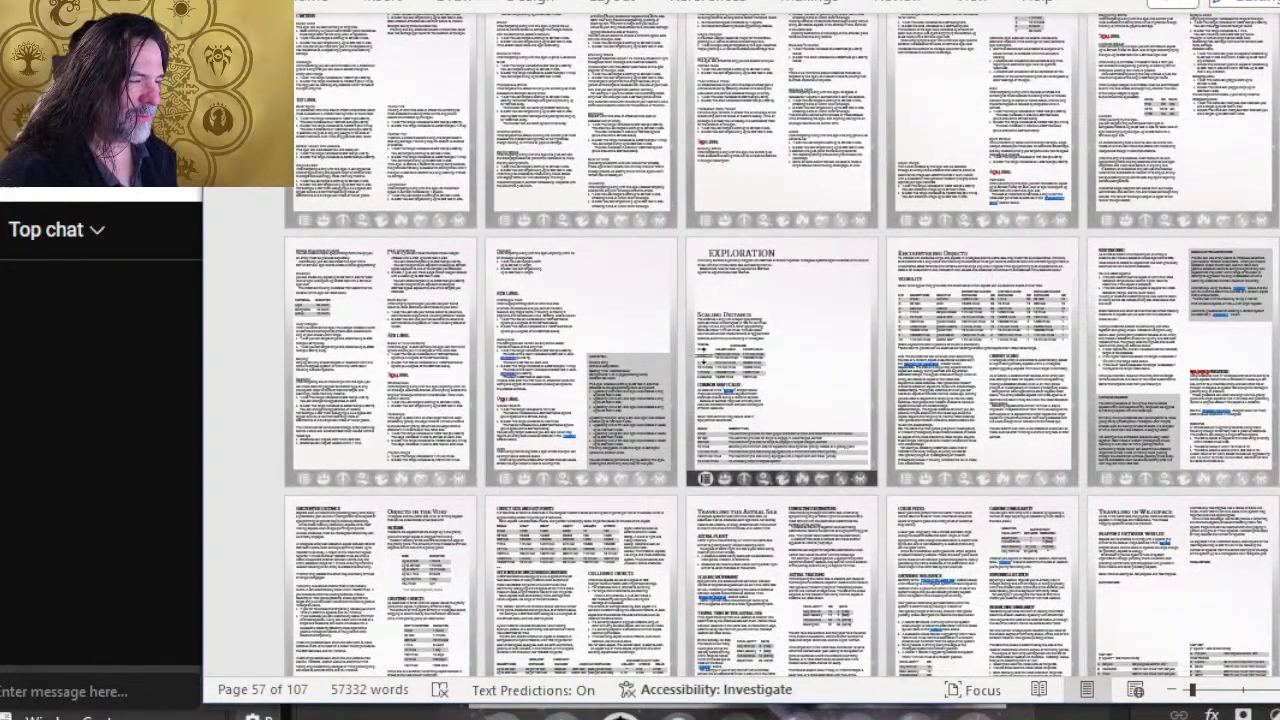
left_click(722, 313)
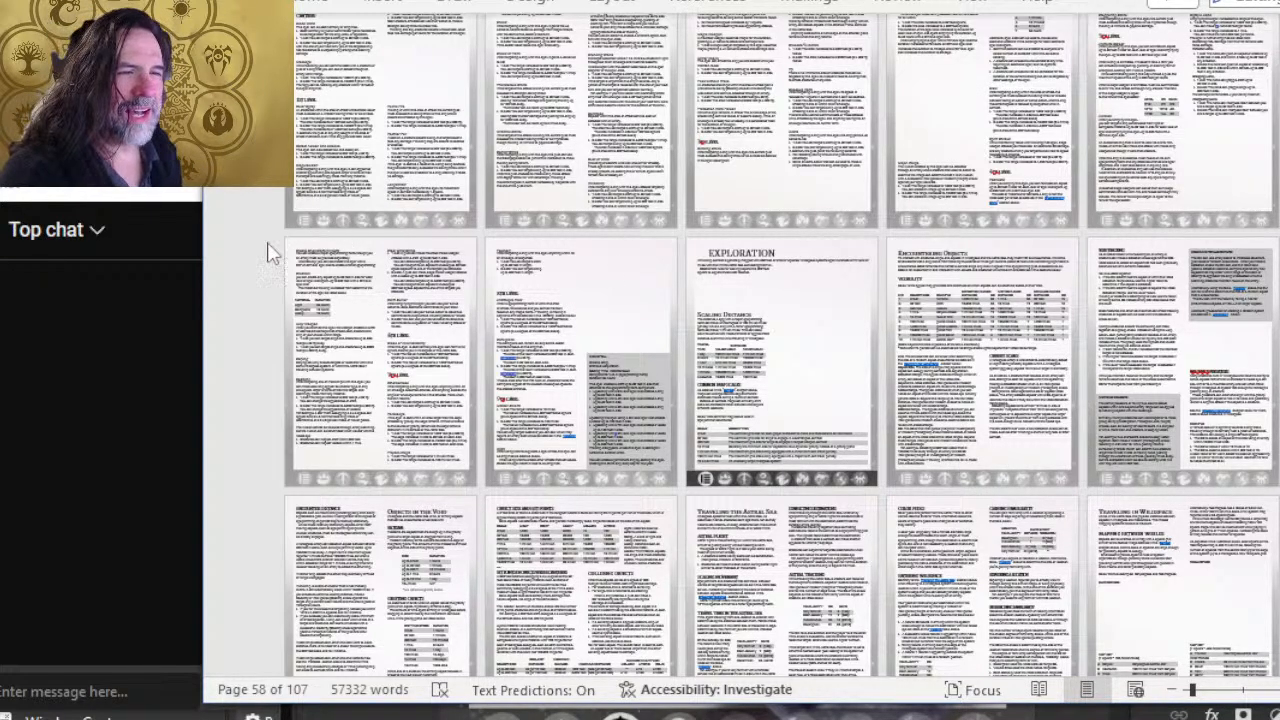
Narrow the Word window to uncover the stream chat, and look through the pages from Exploration to the appendices.
left_click_drag(200, 190, 280, 190)
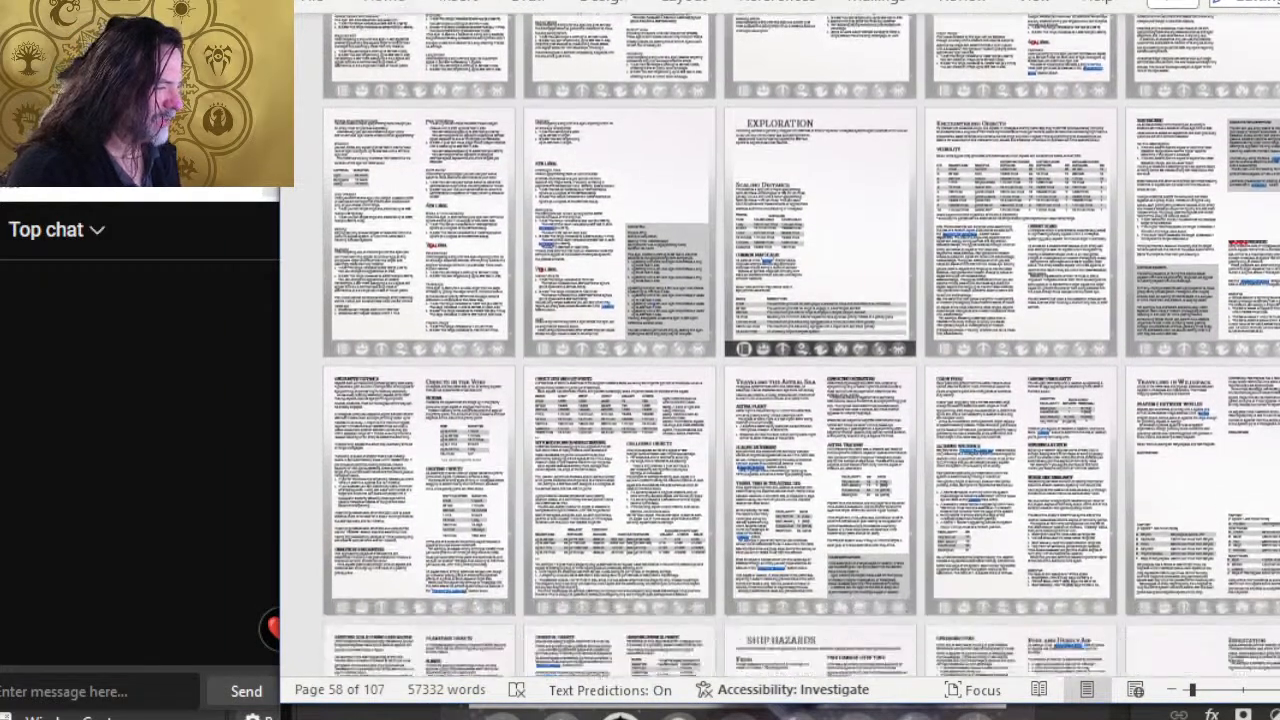
scroll(955, 465, "down", 5)
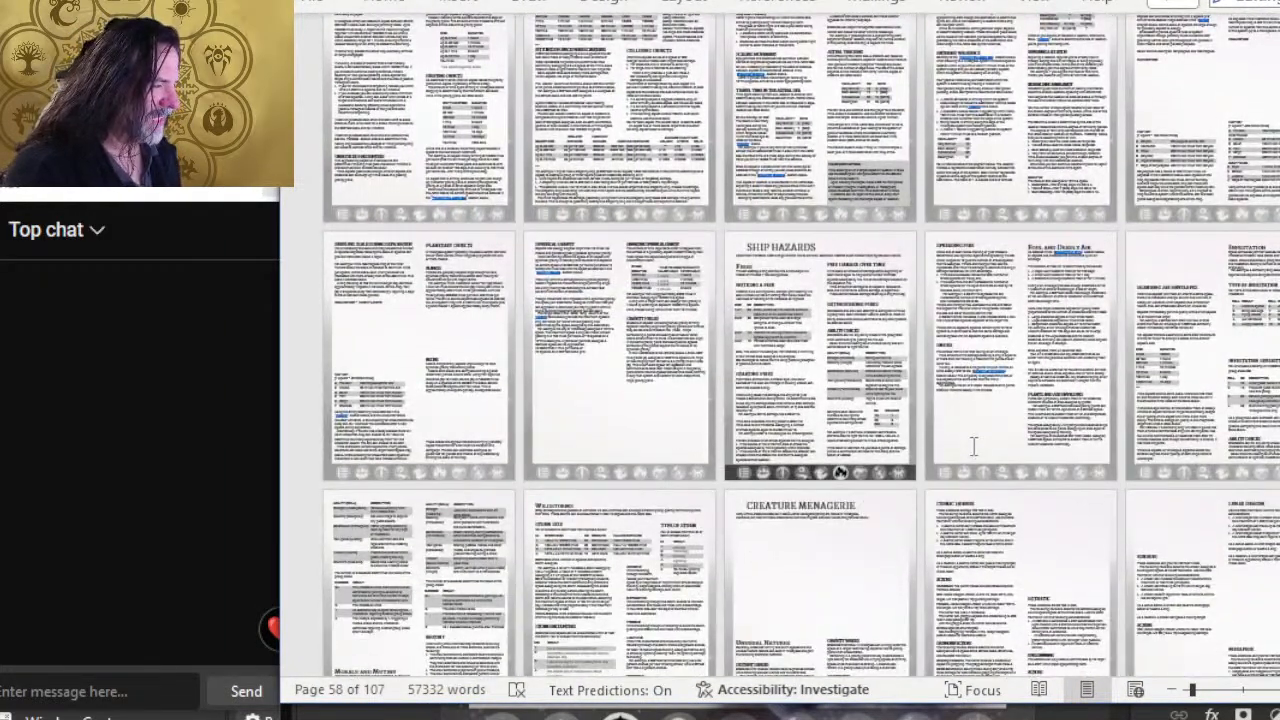
scroll(800, 347, "down", 6)
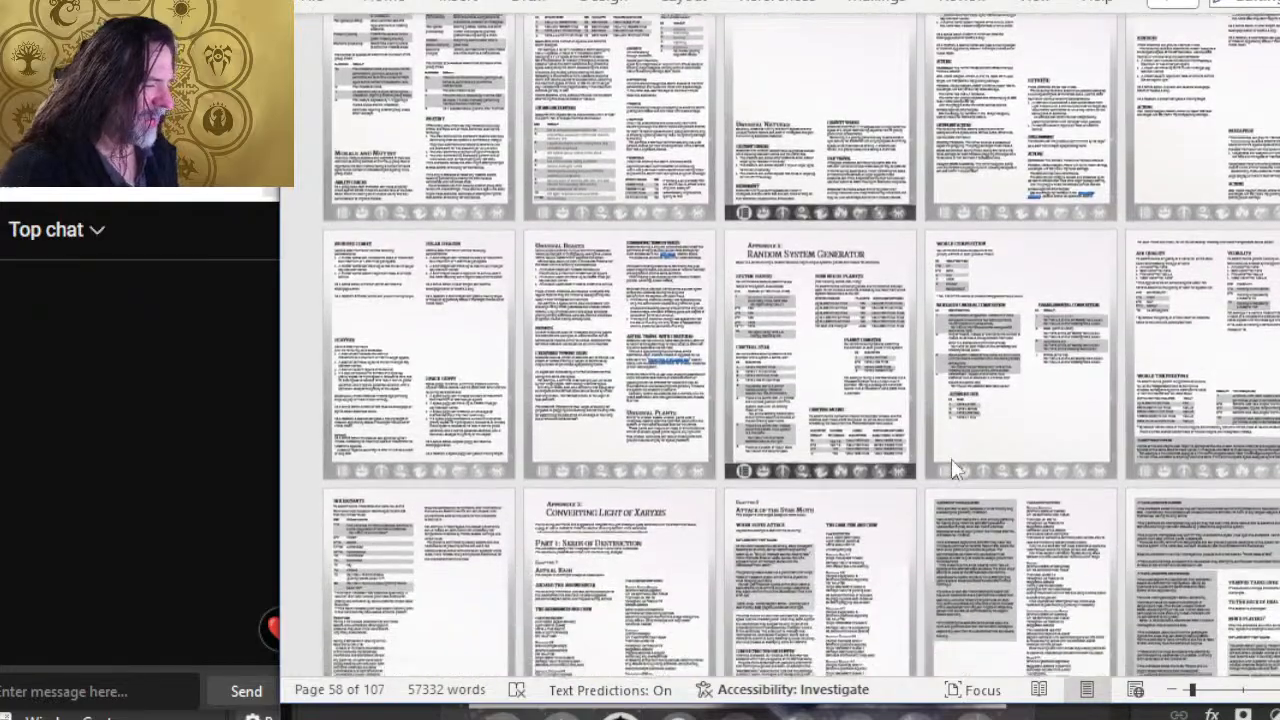
scroll(800, 345, "down", 4)
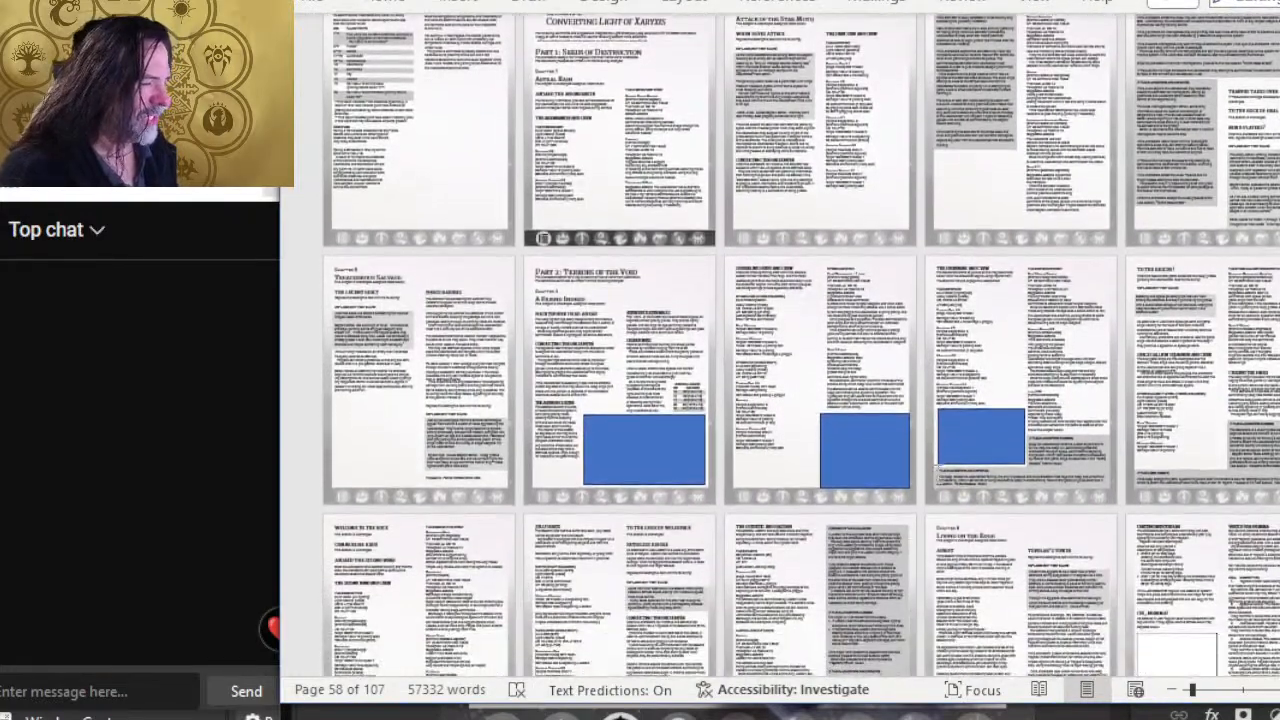
scroll(898, 459, "up", 8)
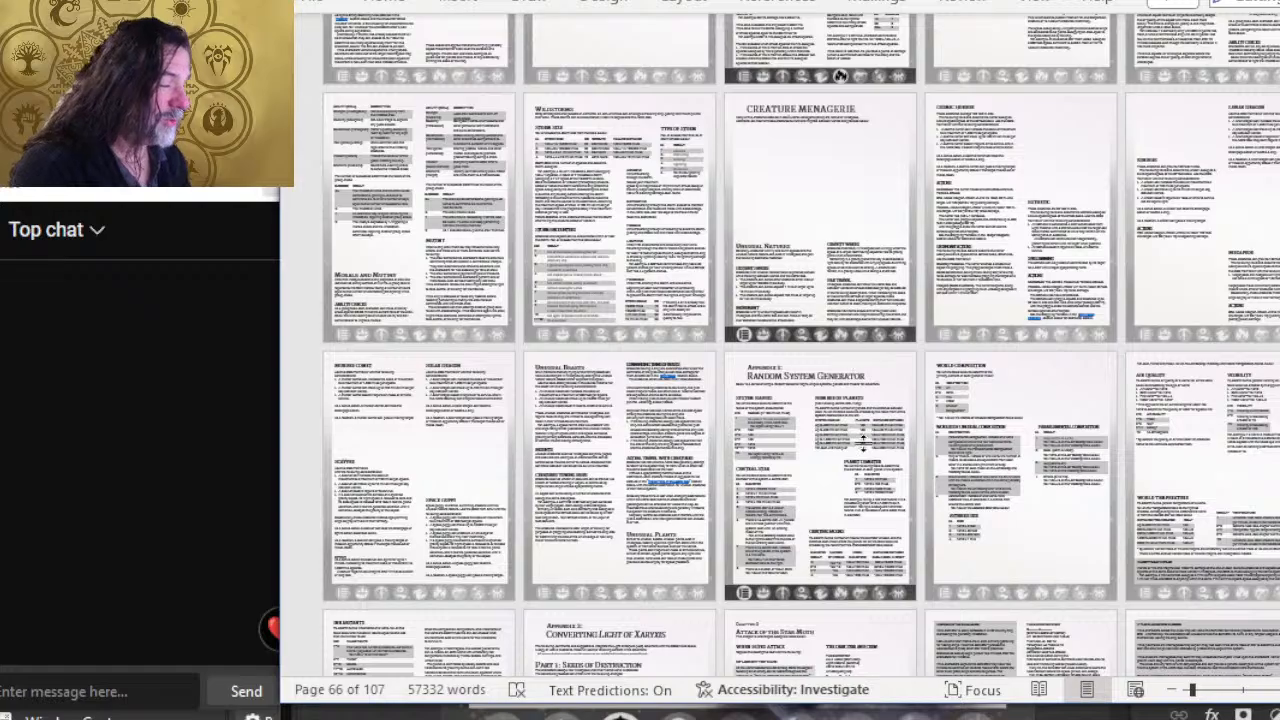
Look back through the multi-page layout from the appendices and Creature Menagerie to the Exploration and Spellcasting chapters.
scroll(843, 490, "up", 10)
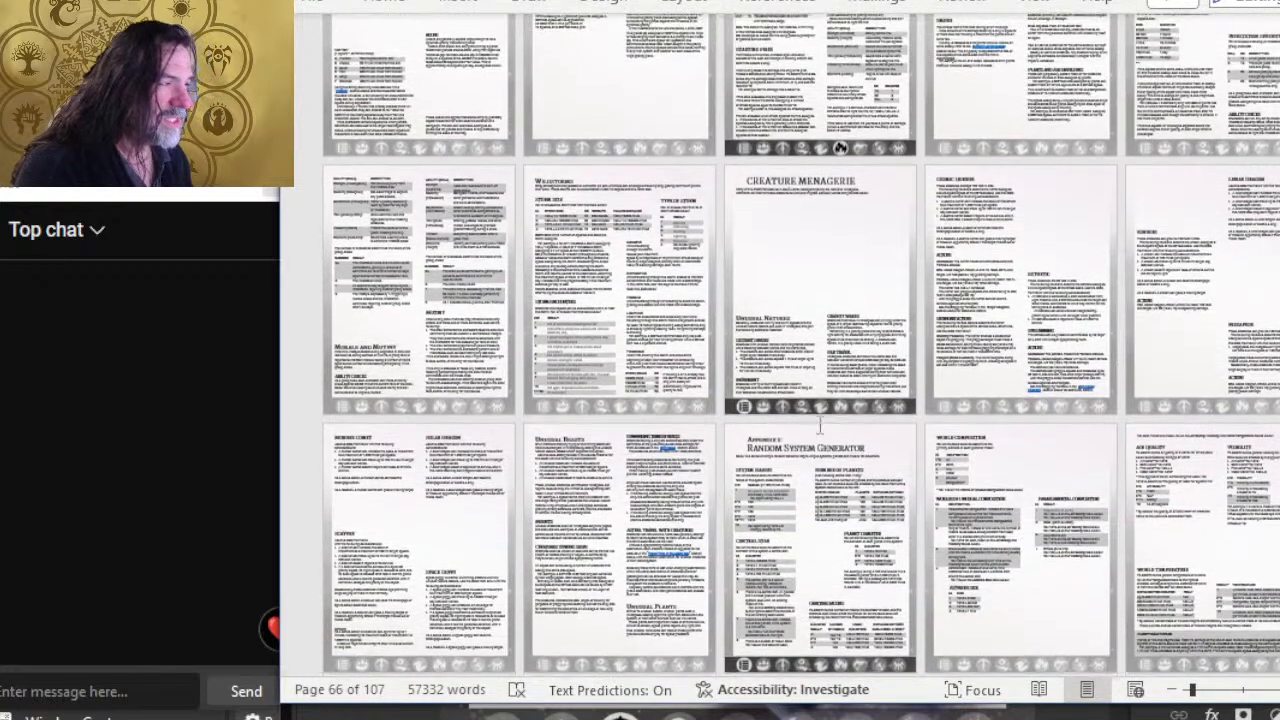
scroll(770, 422, "up", 5)
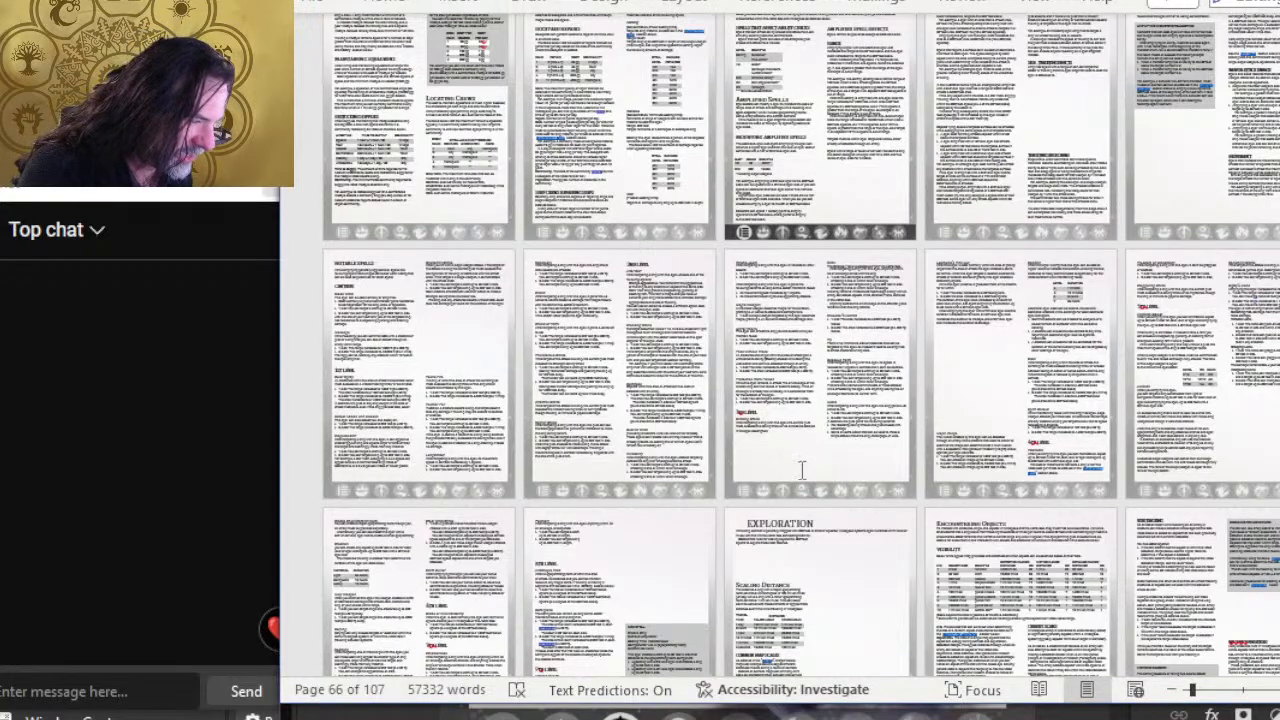
scroll(799, 455, "up", 5)
scroll(799, 321, "up", 6)
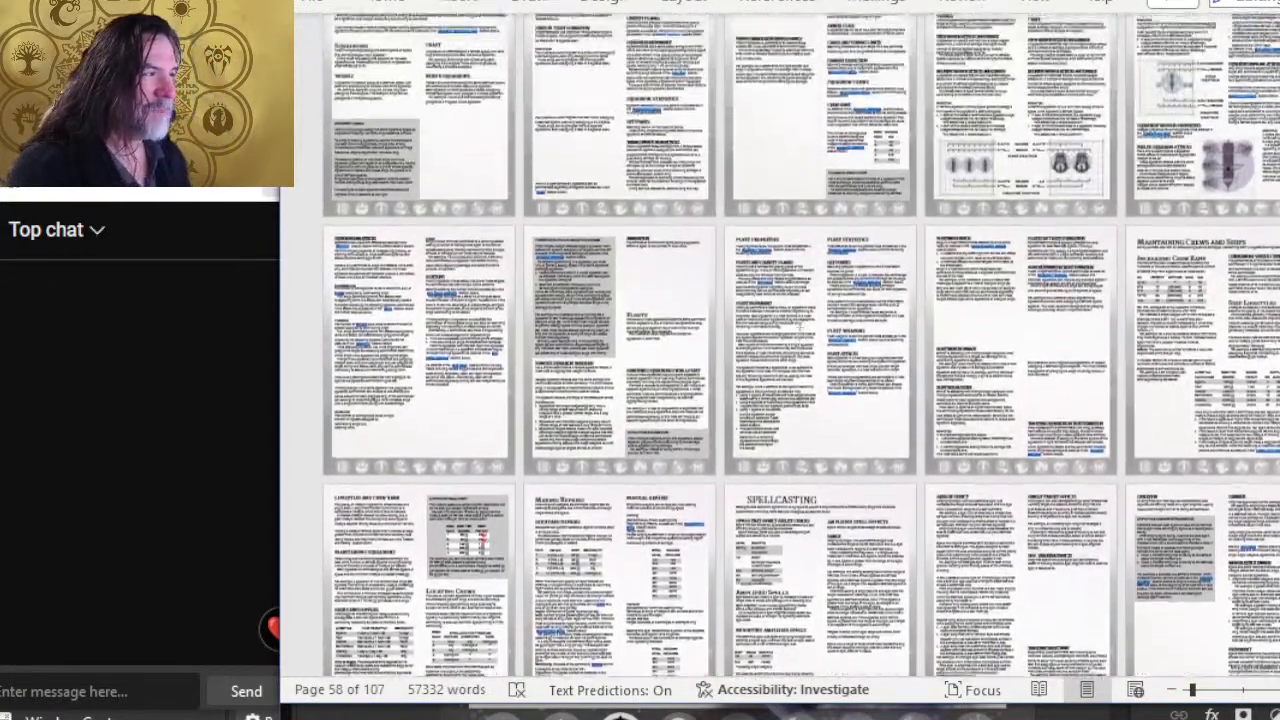
scroll(678, 376, "down", 5)
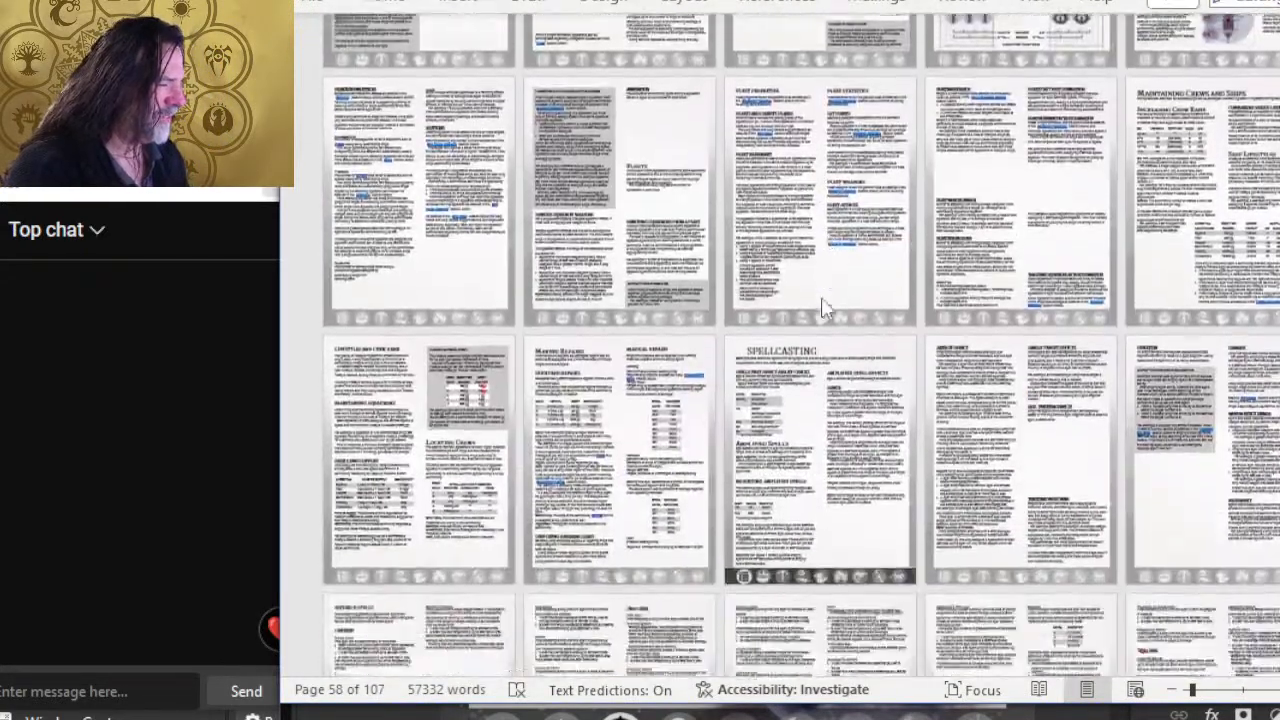
scroll(678, 376, "down", 3)
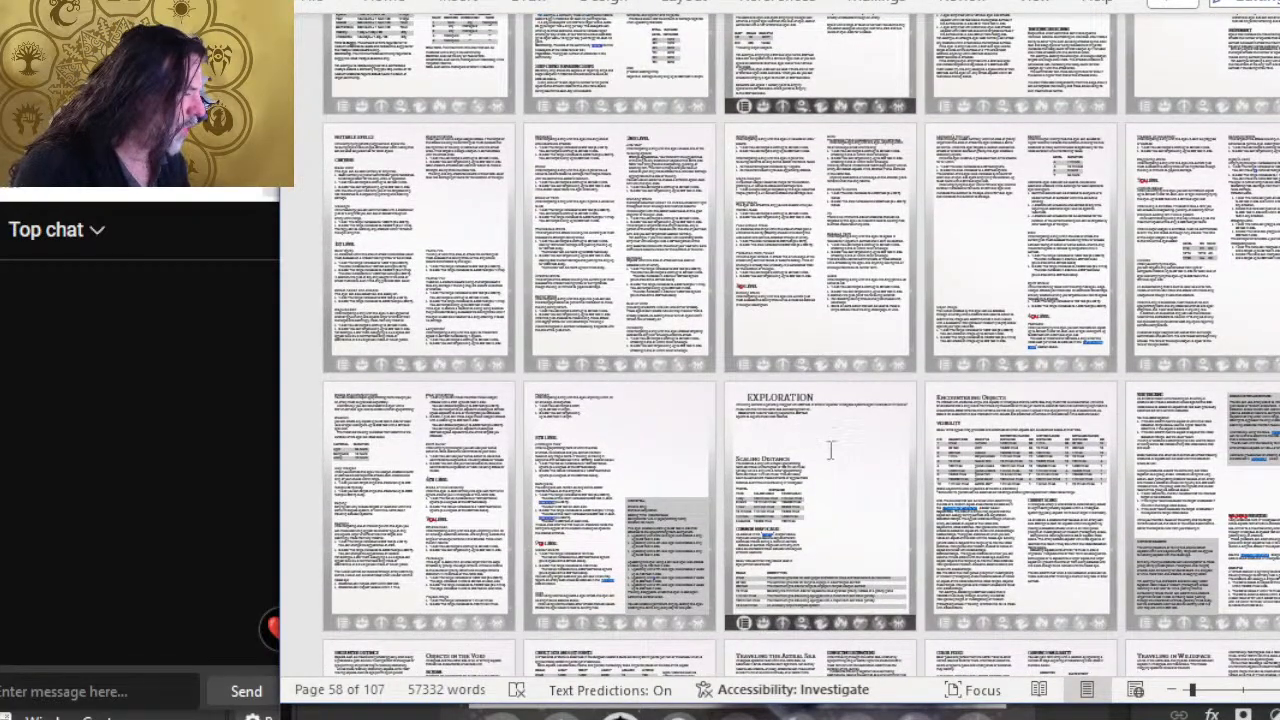
scroll(829, 451, "down", 2)
scroll(820, 430, "up", 2)
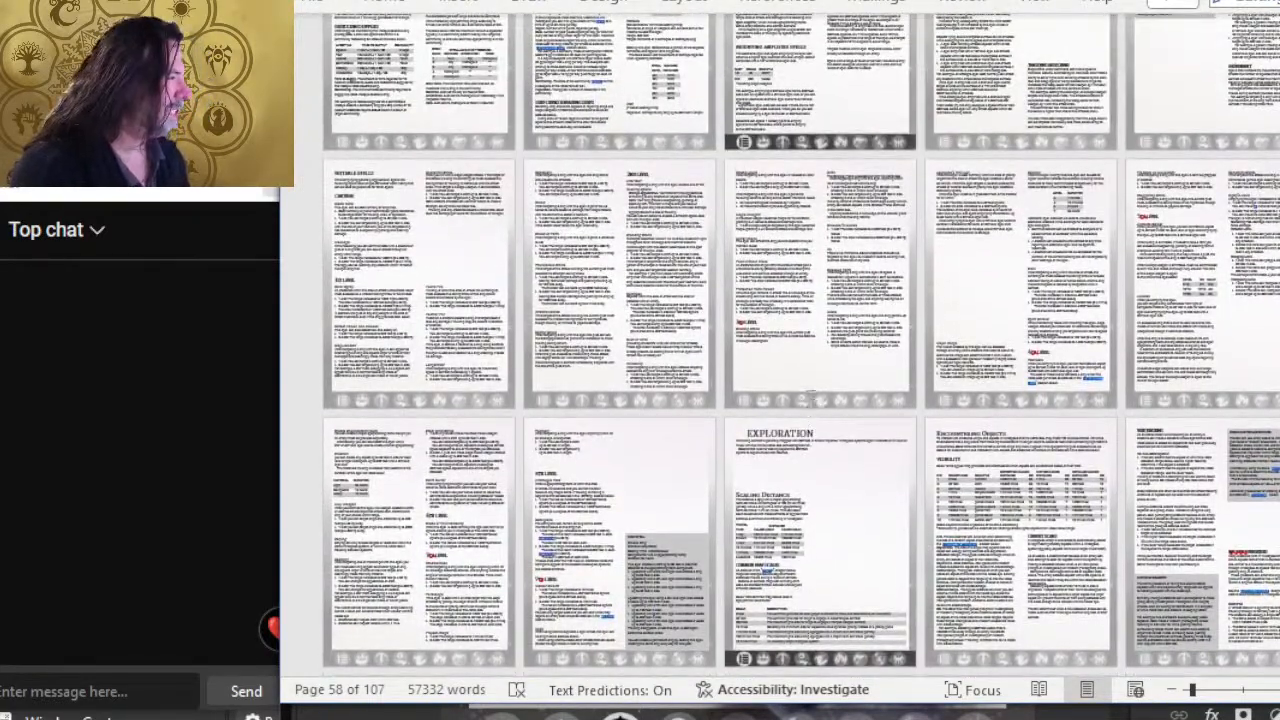
scroll(820, 315, "up", 3)
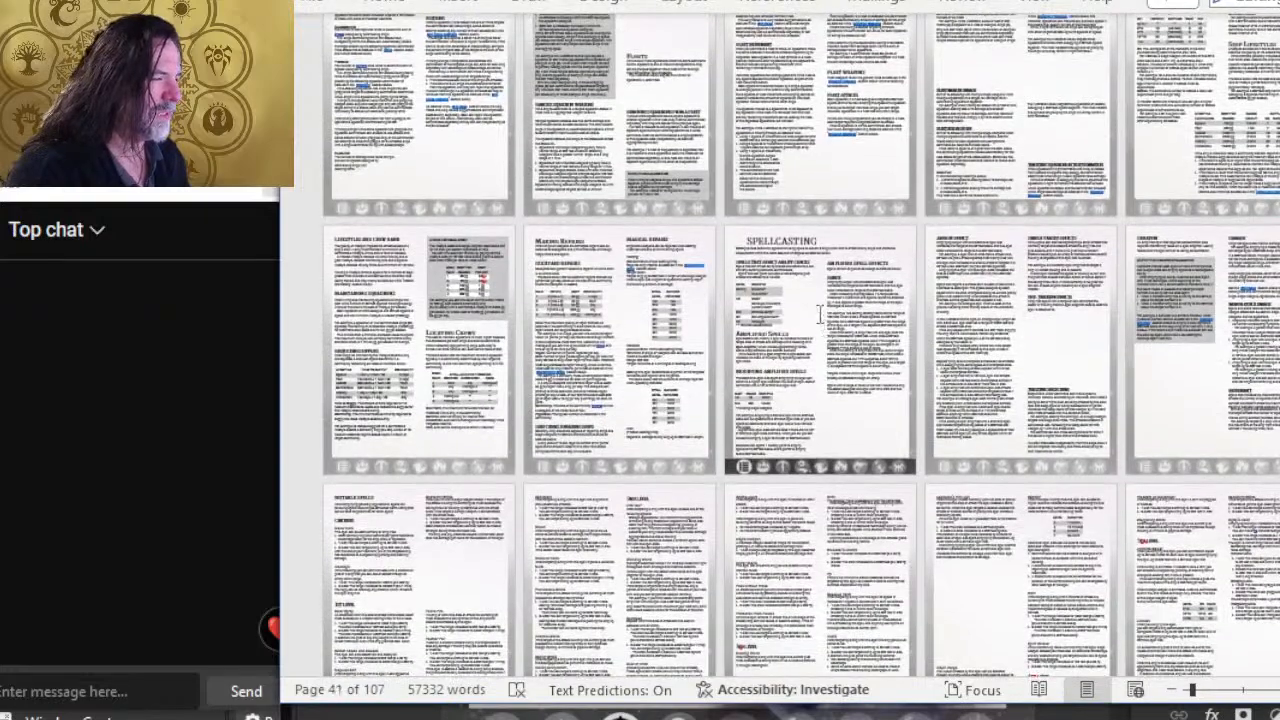
scroll(786, 280, "up", 3)
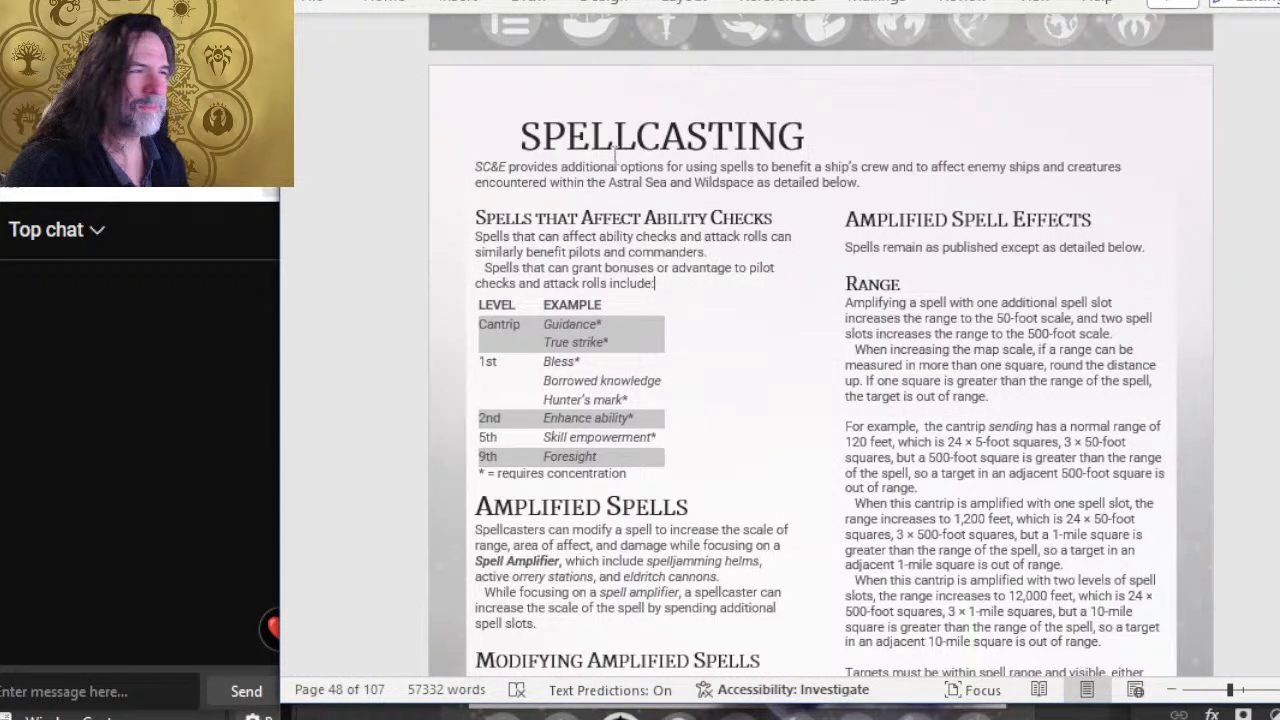
Look over the Maintaining Crews and Ships pages before the Spellcasting page, leaving header and footer editing.
scroll(609, 90, "up", 10)
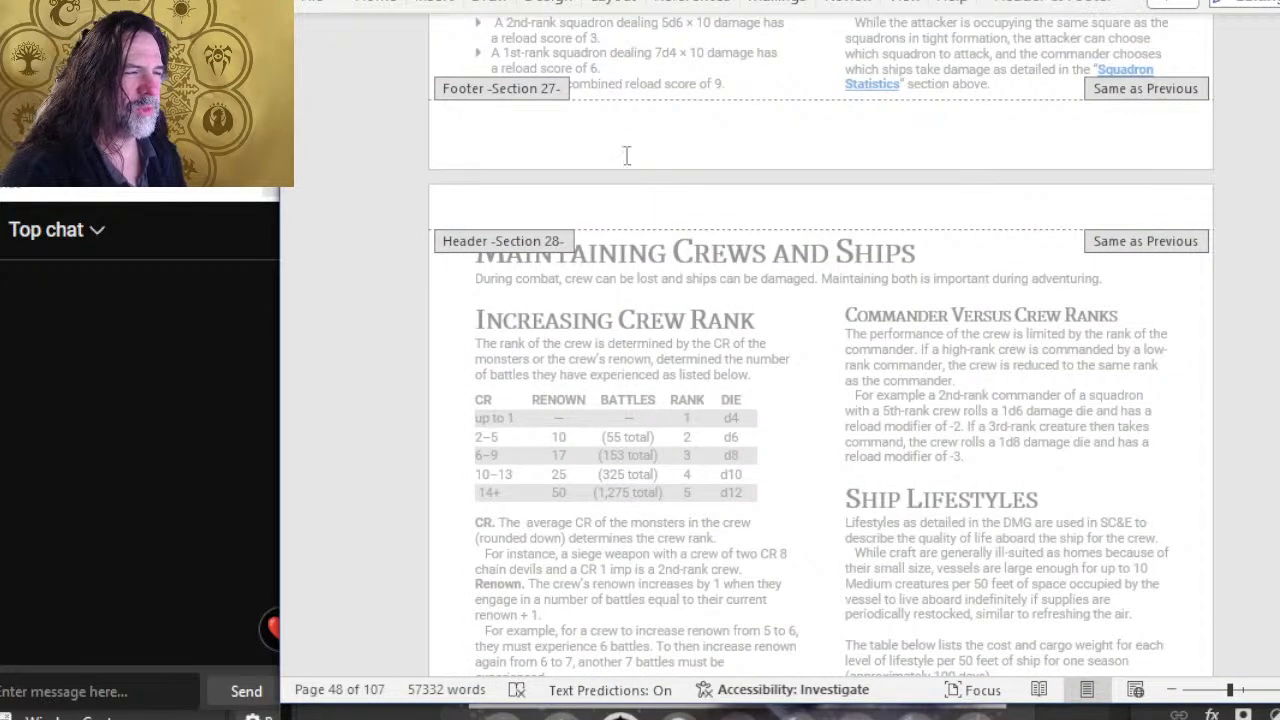
double_click(643, 313)
scroll(640, 310, "down", 10)
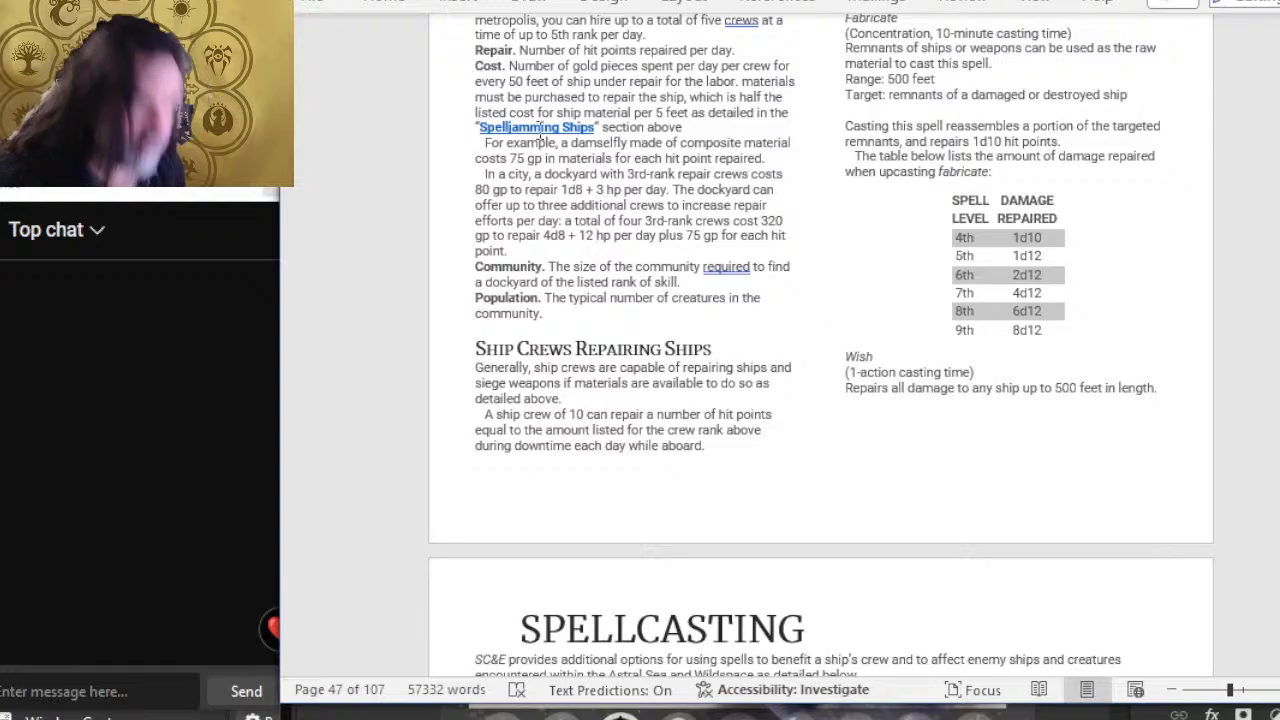
Switch to spellcasting.psd in Photoshop and examine the page's text and rainbow beam illustration.
key("alt+Tab")
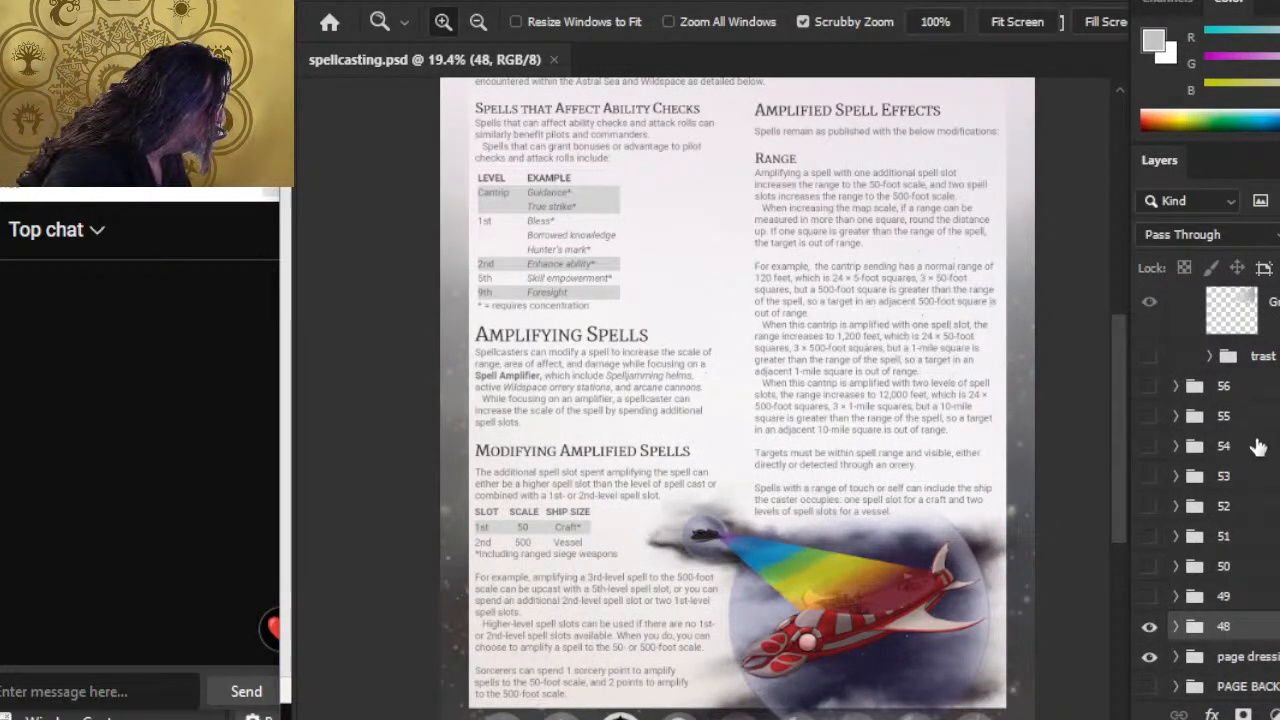
scroll(1256, 444, "up", 1)
scroll(1255, 442, "down", 3)
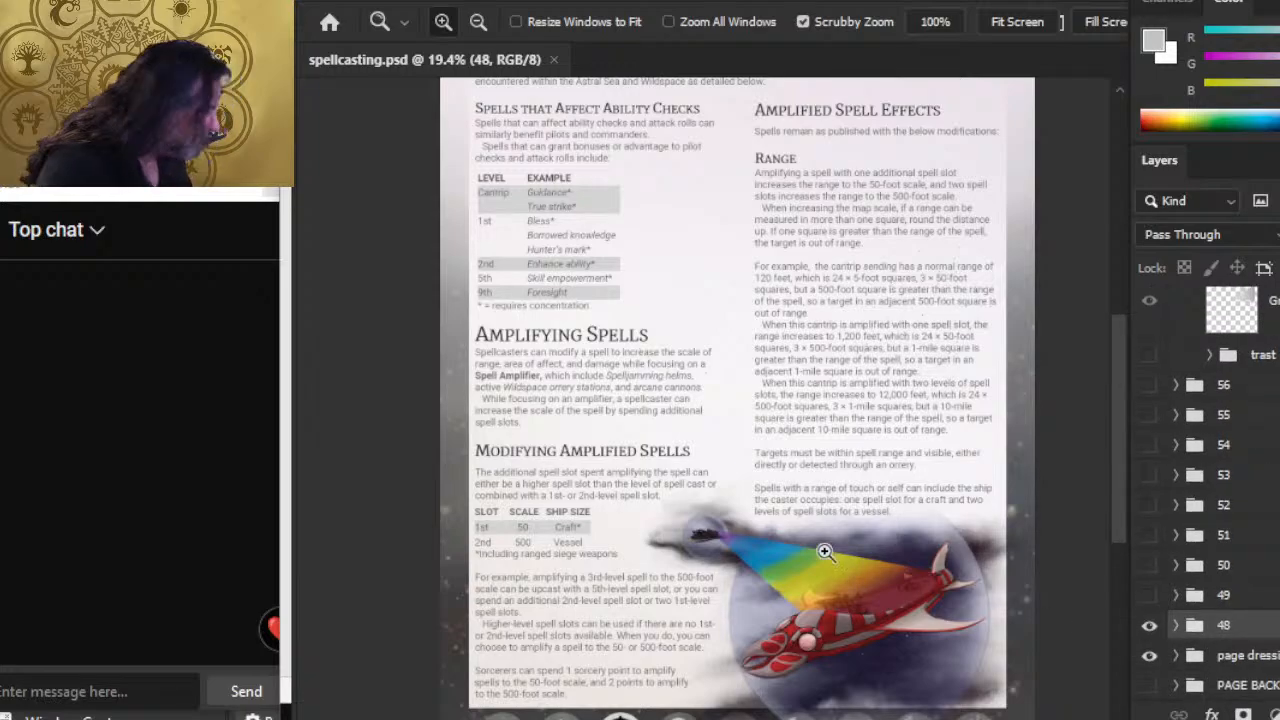
scroll(800, 388, "up", 2)
scroll(800, 388, "up", 1)
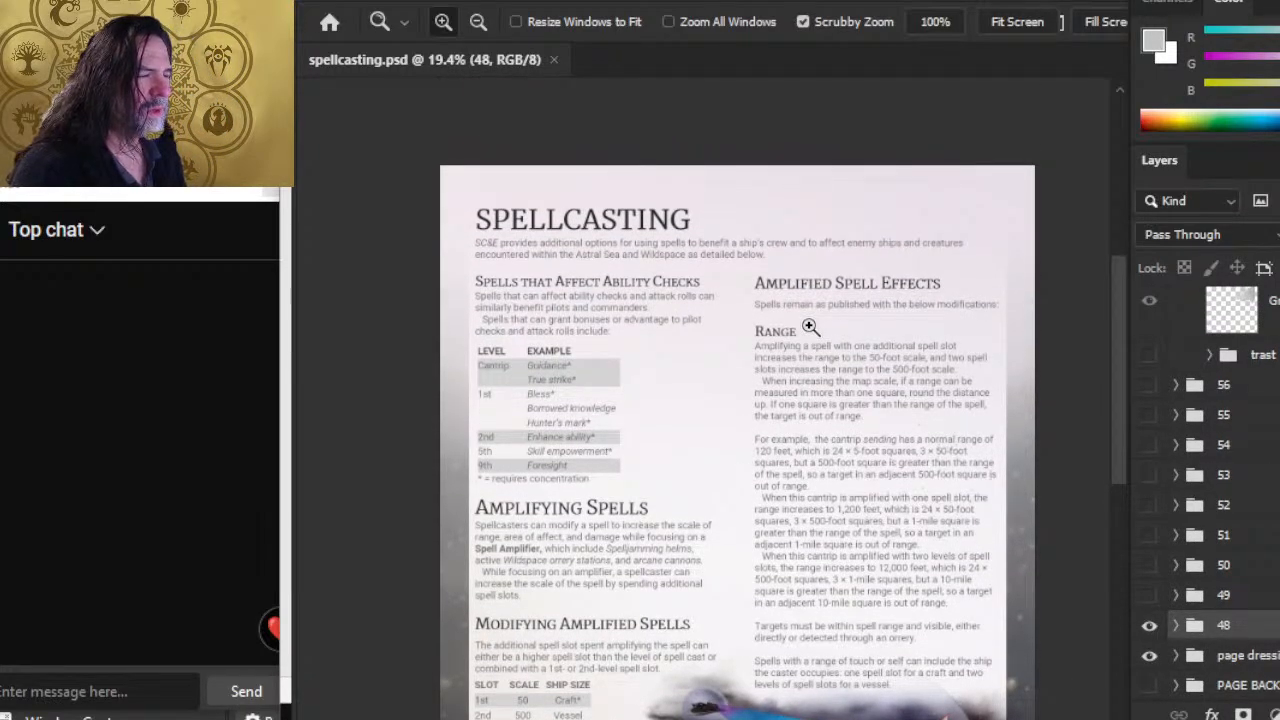
scroll(810, 327, "down", 3)
Place the text cursor on the Spellcasting page in Word and compare that page with the Photoshop version.
key("alt+Tab")
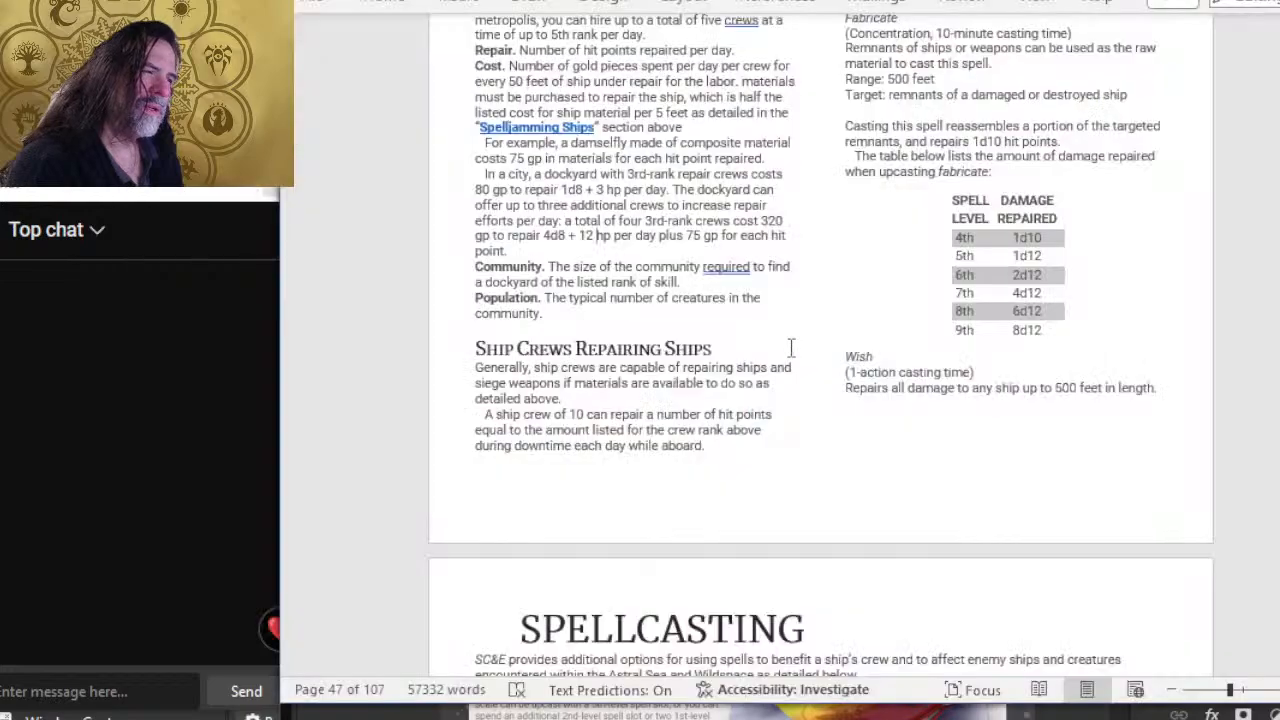
scroll(577, 404, "down", 5)
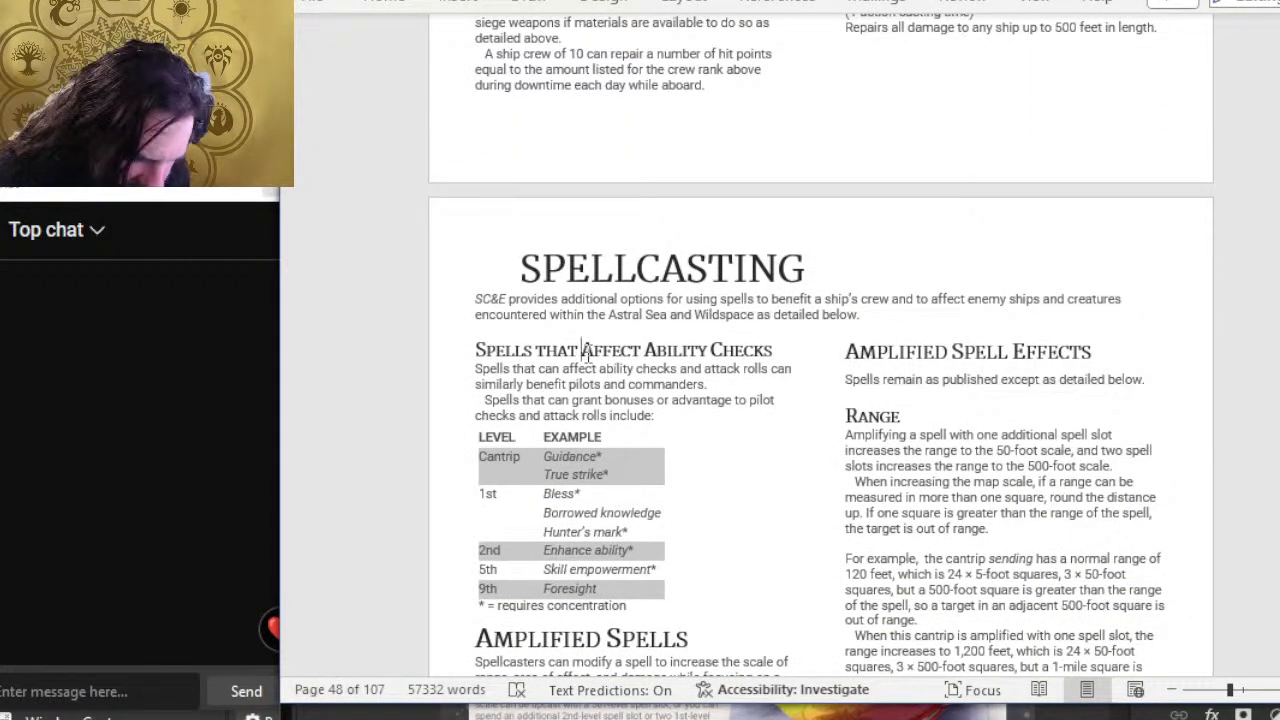
key("alt+Tab")
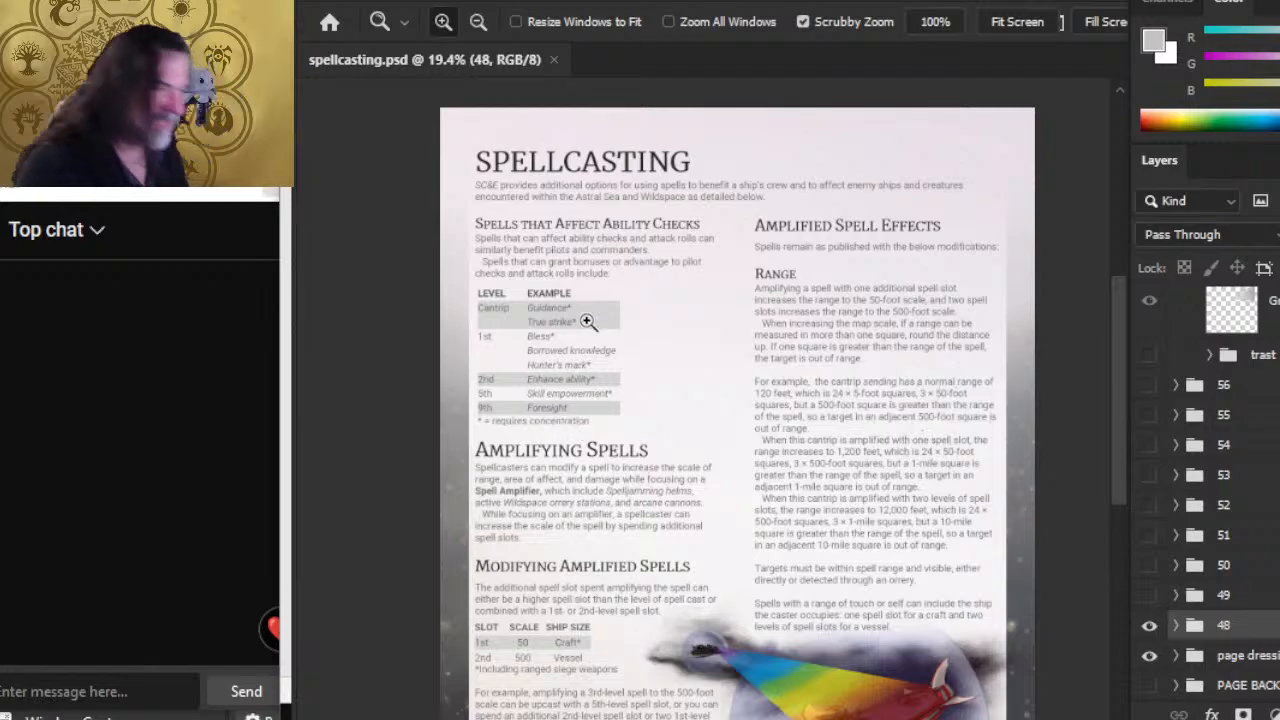
key("alt+Tab")
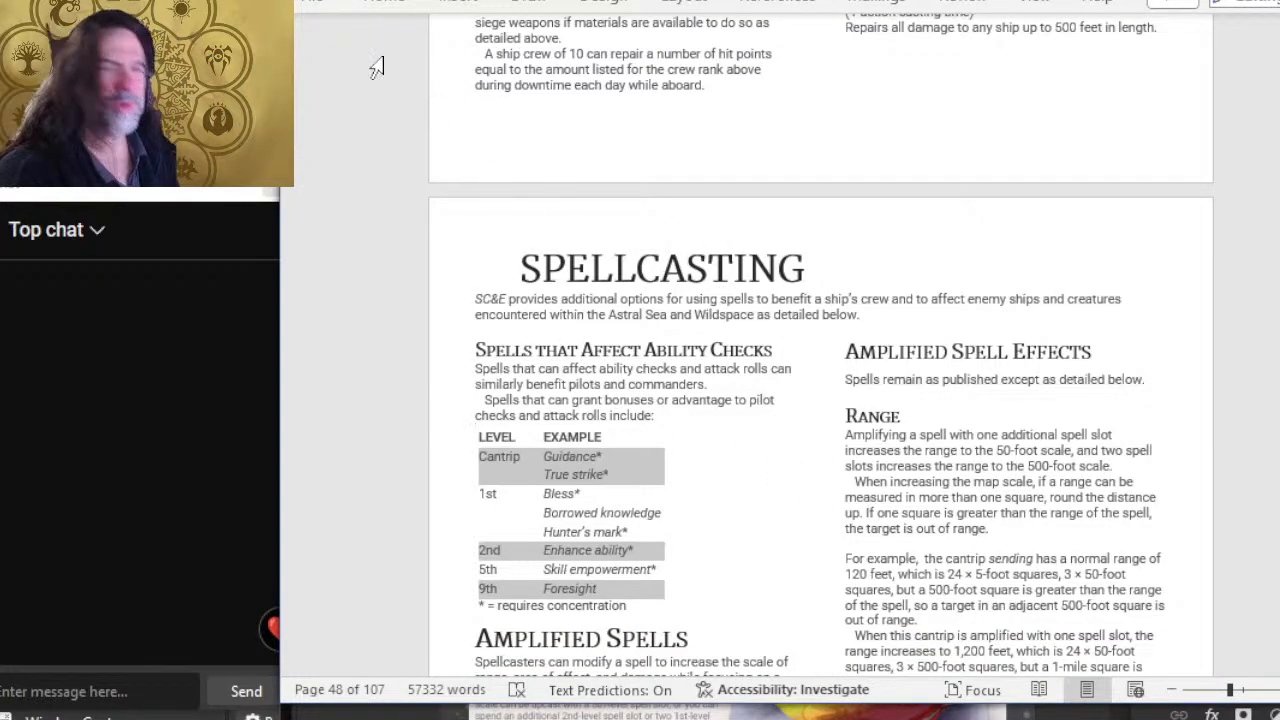
Set up a PDF export of the document named 48, in the subfolder of interior pages that holds the 57 PDF.
left_click(318, 8)
left_click(372, 516)
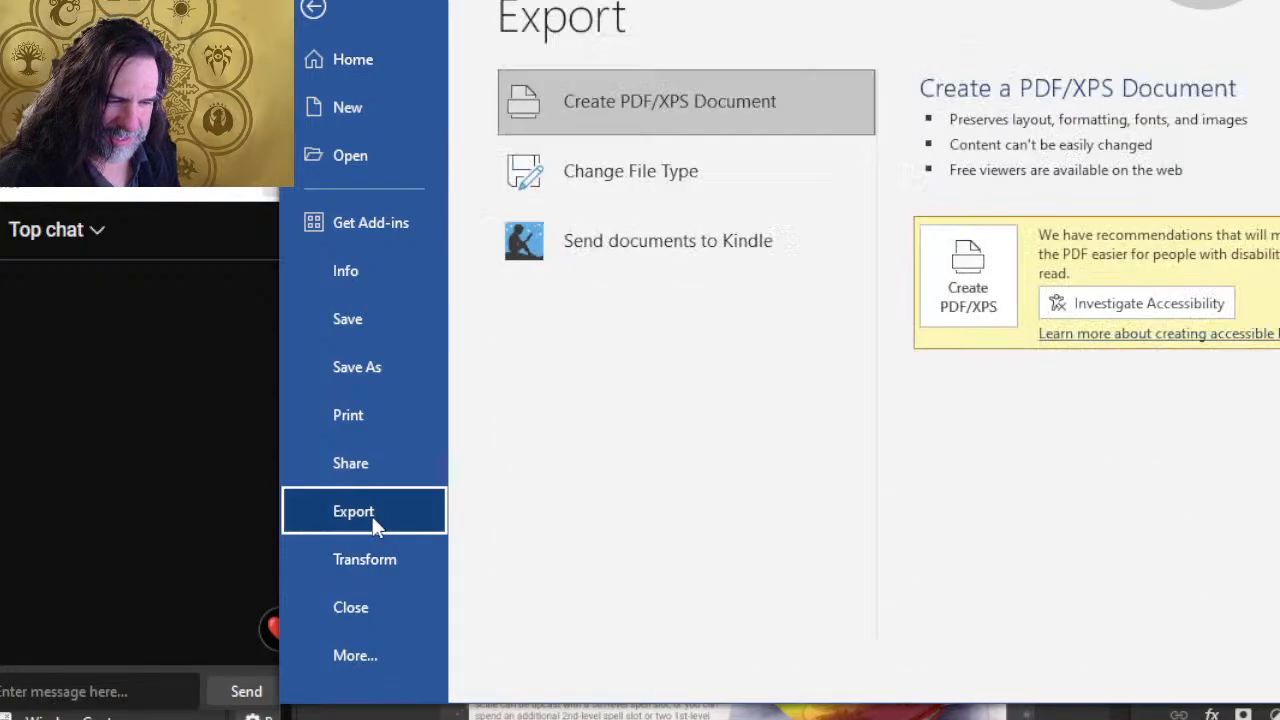
left_click(930, 265)
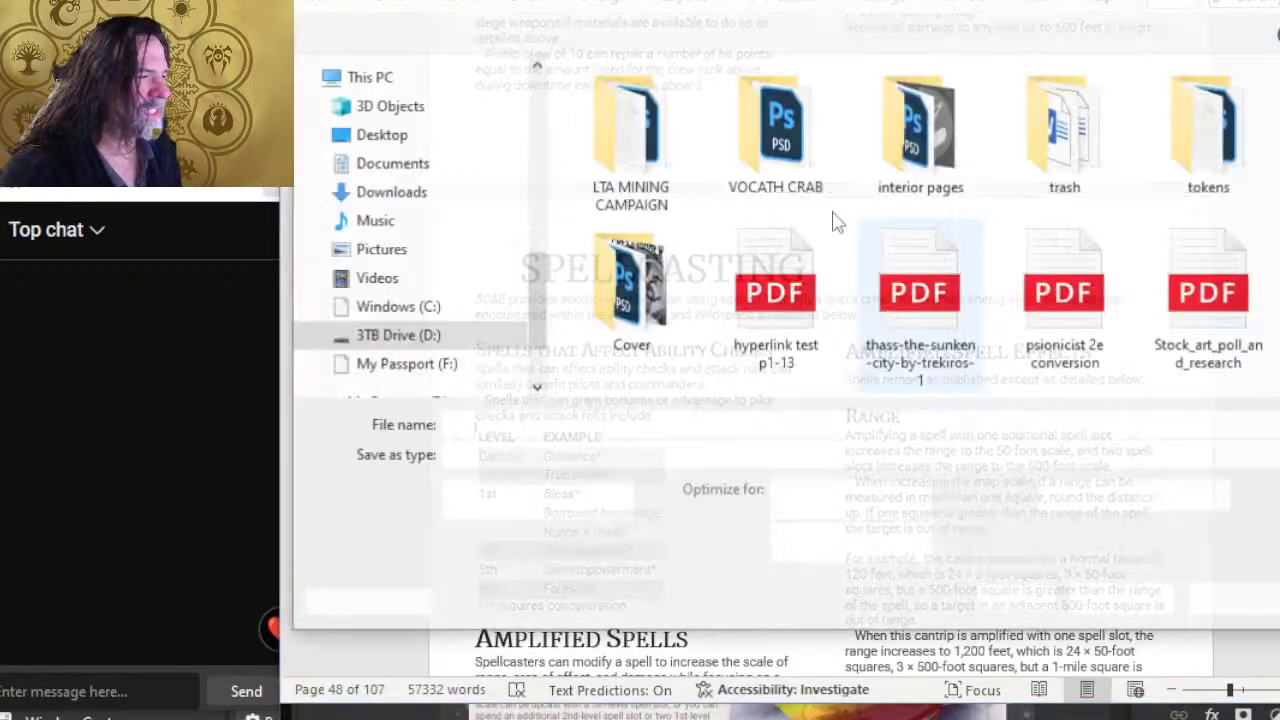
double_click(920, 127)
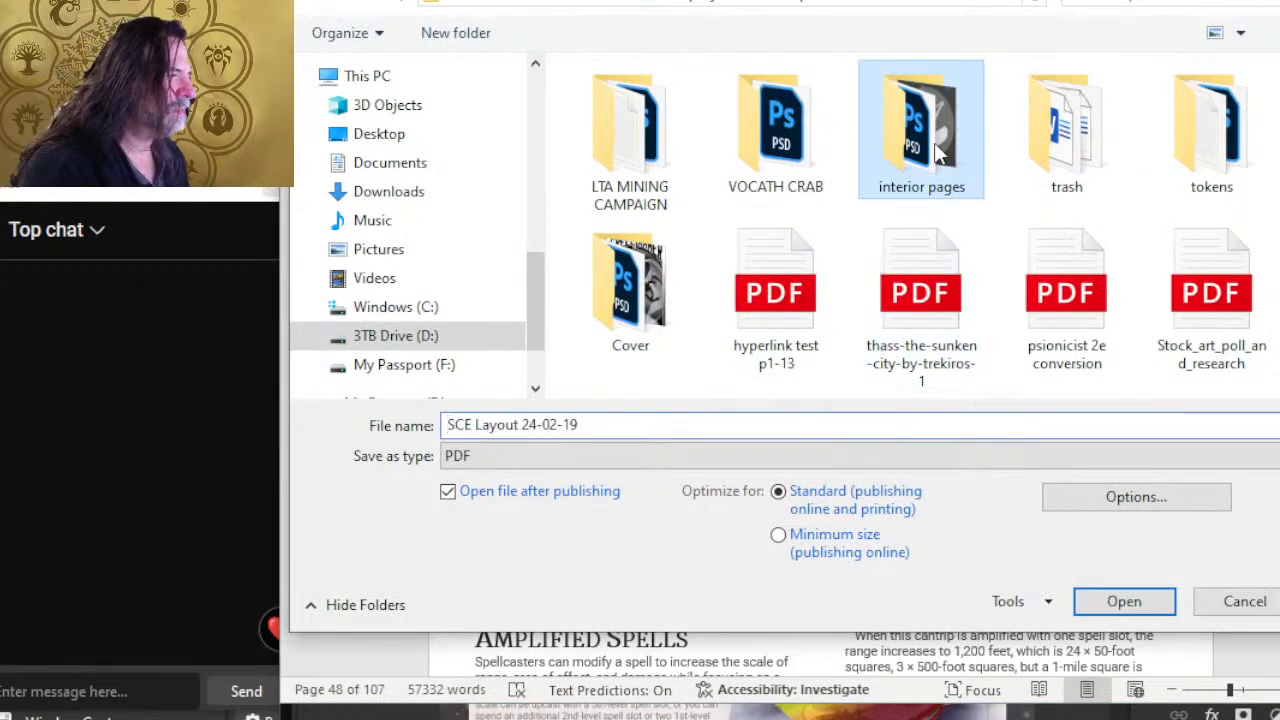
double_click(812, 150)
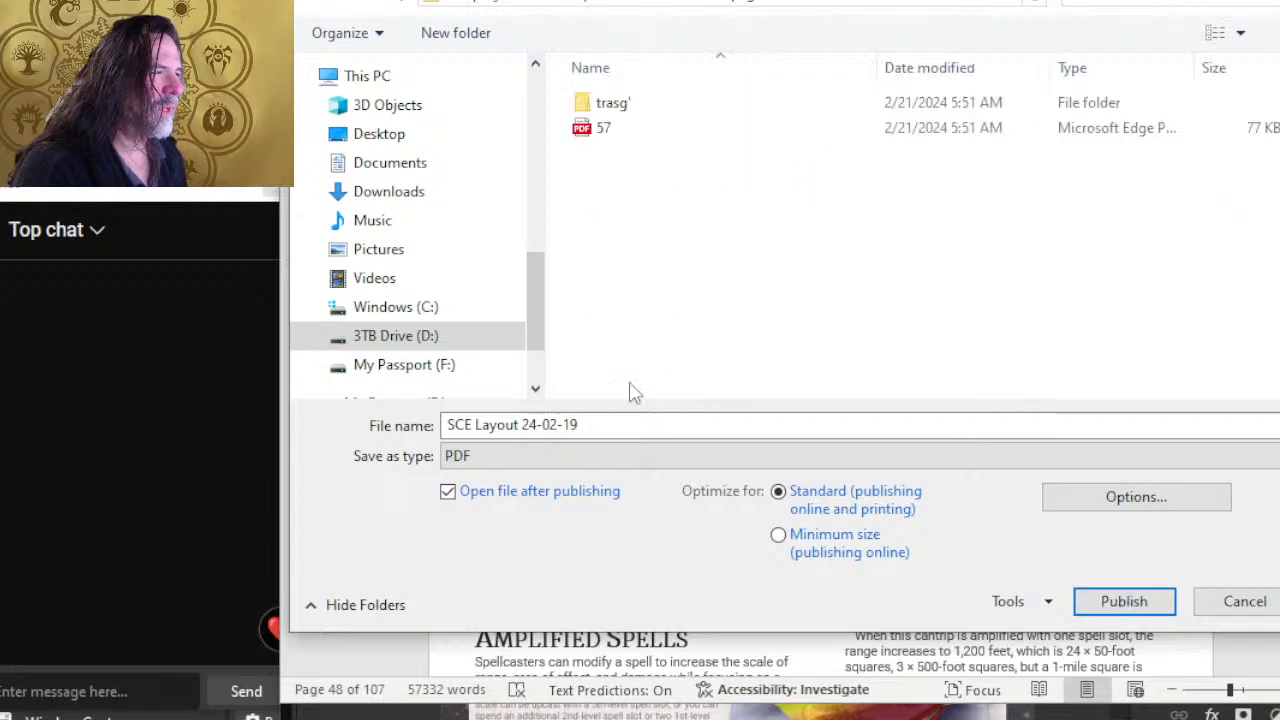
left_click(604, 427)
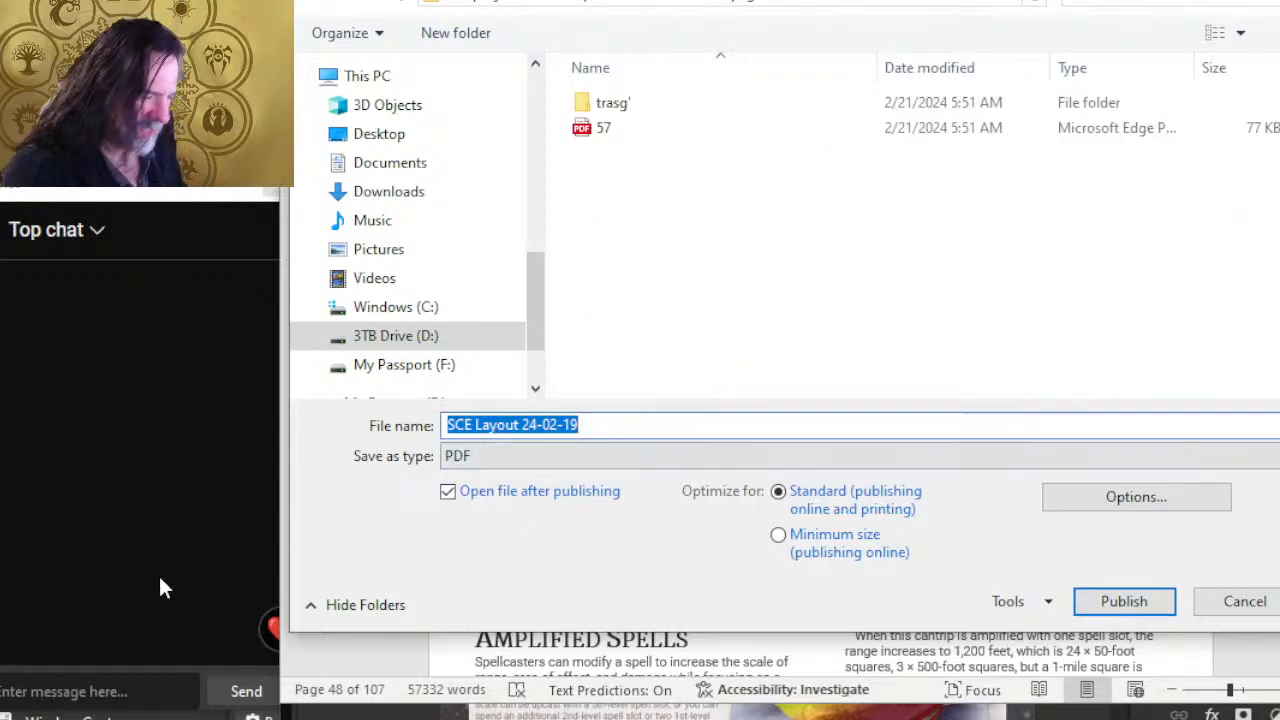
type("48")
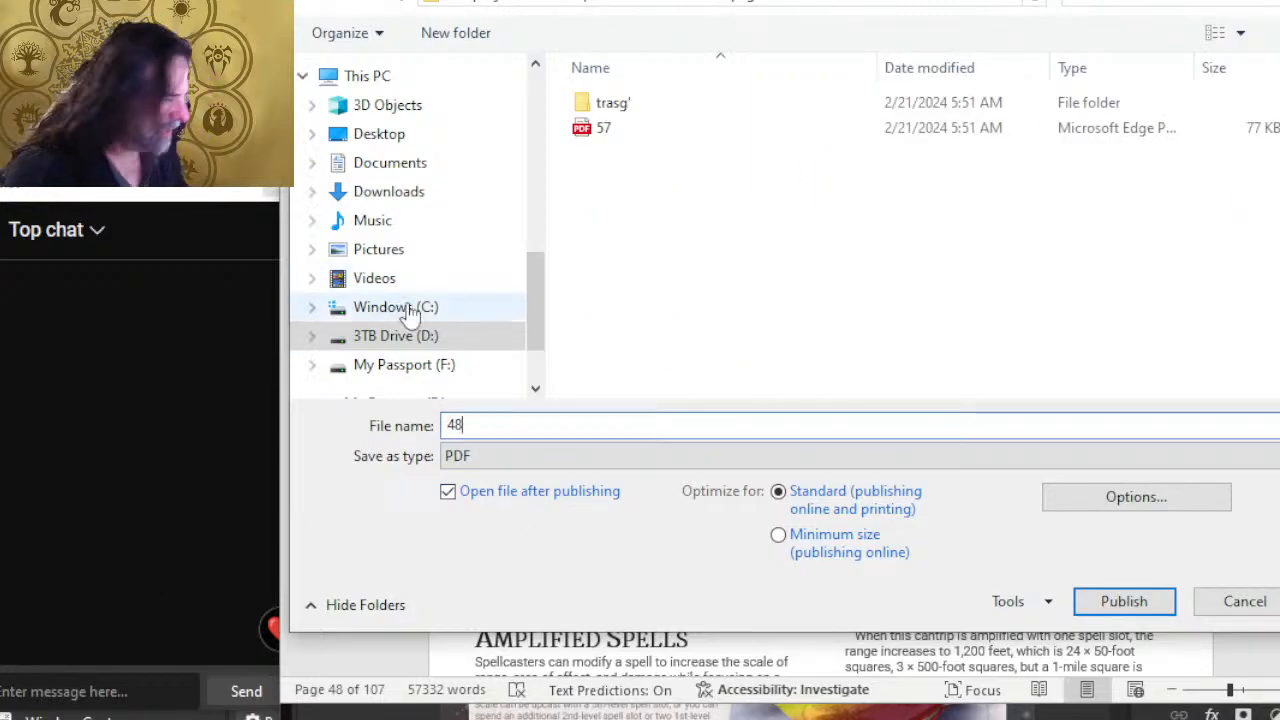
Publish only the current page without markup, document properties or accessibility structure tags, and close the PDF that opens.
left_click(1122, 508)
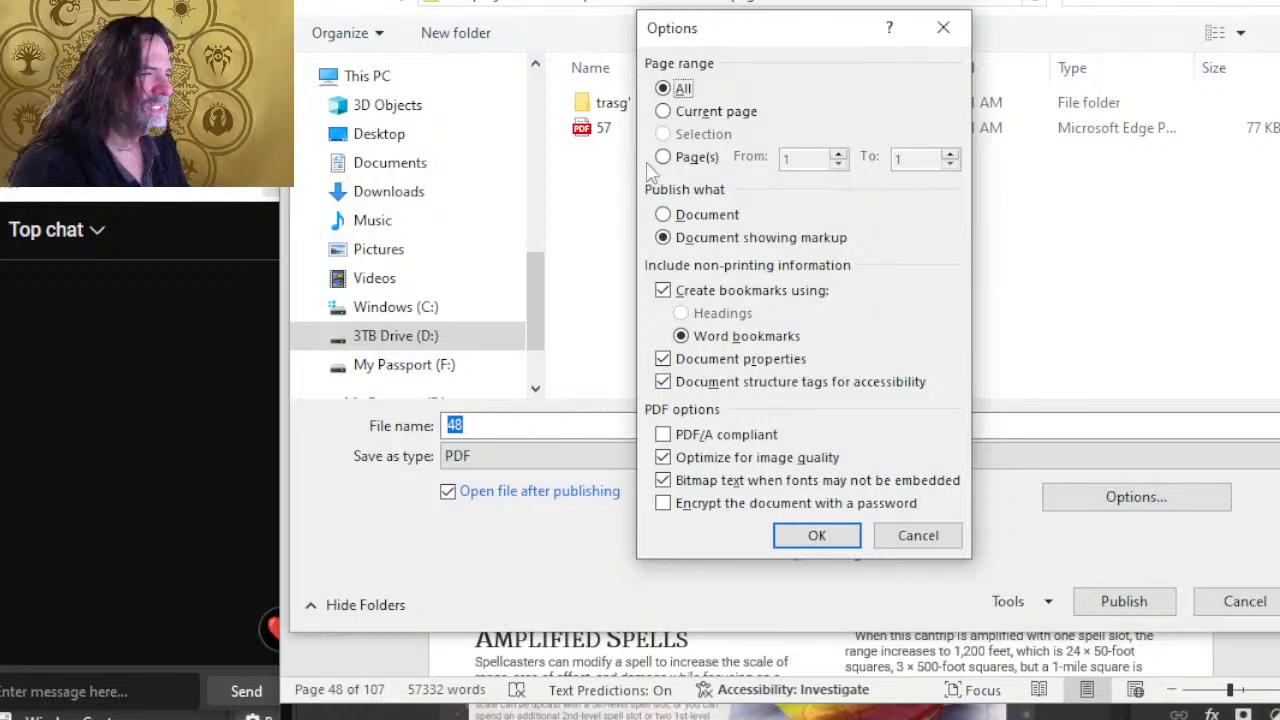
left_click(718, 112)
left_click(727, 216)
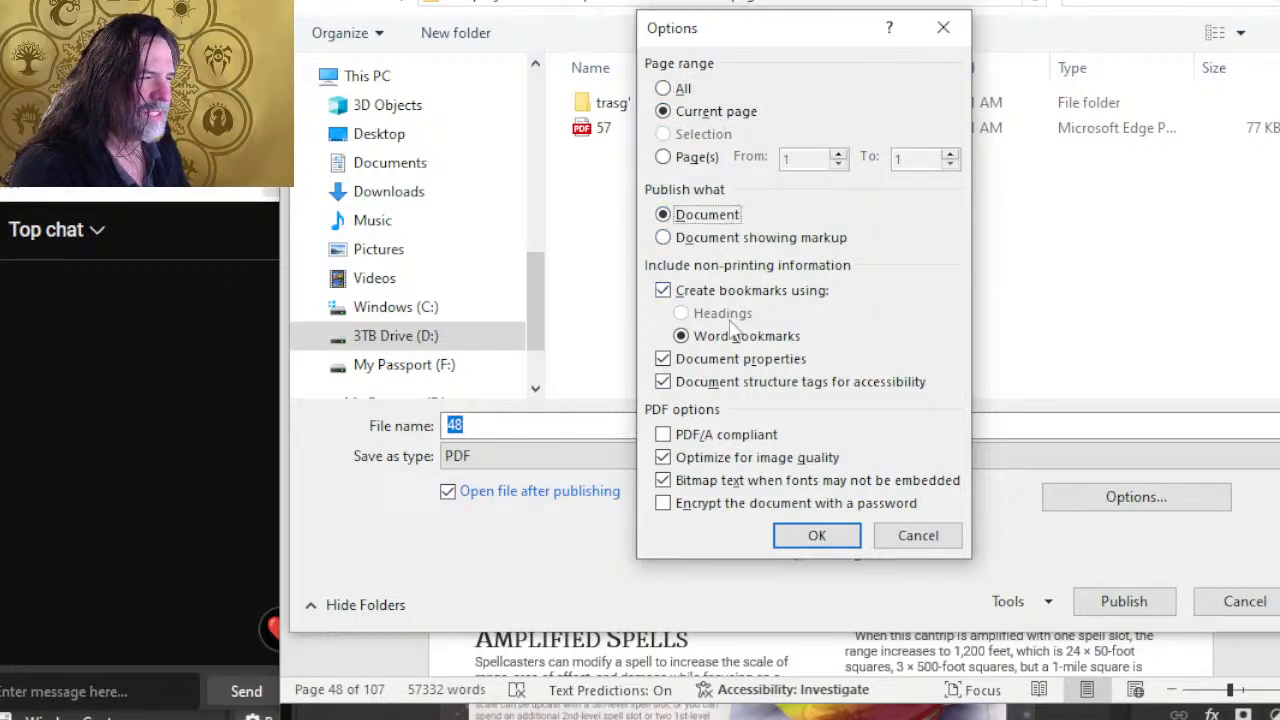
left_click(733, 362)
left_click(737, 381)
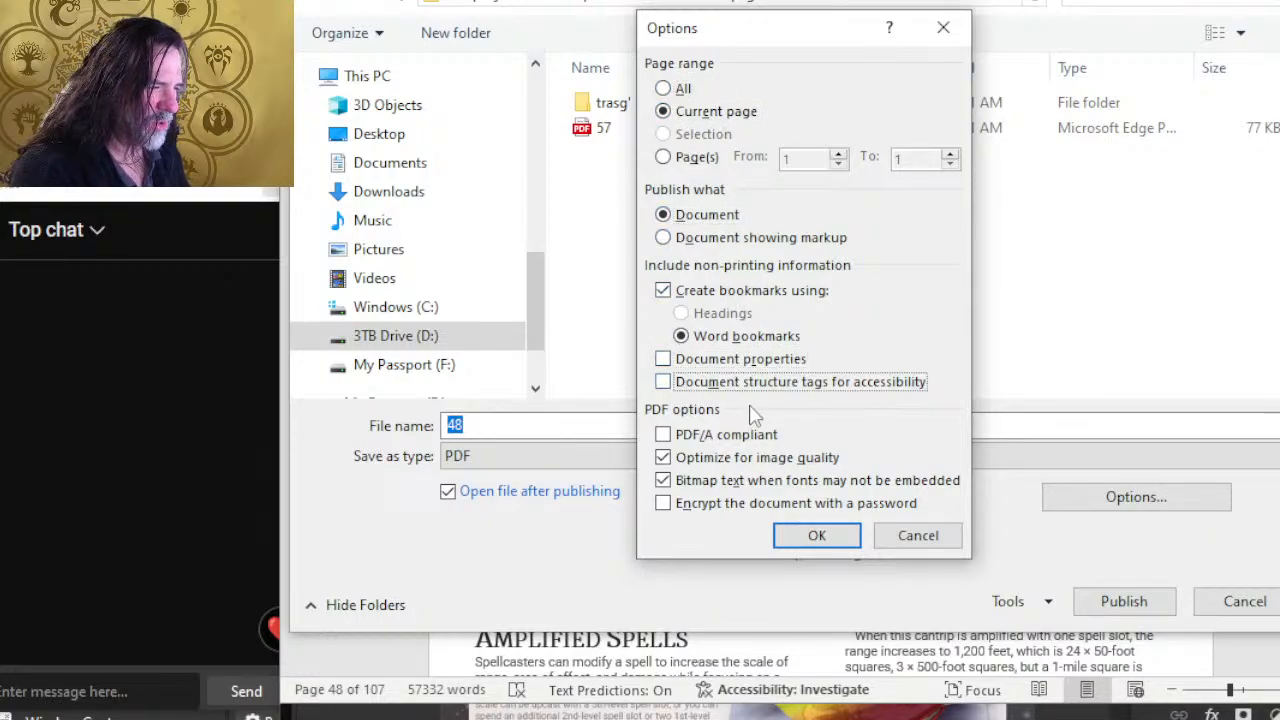
left_click(816, 535)
left_click(1120, 601)
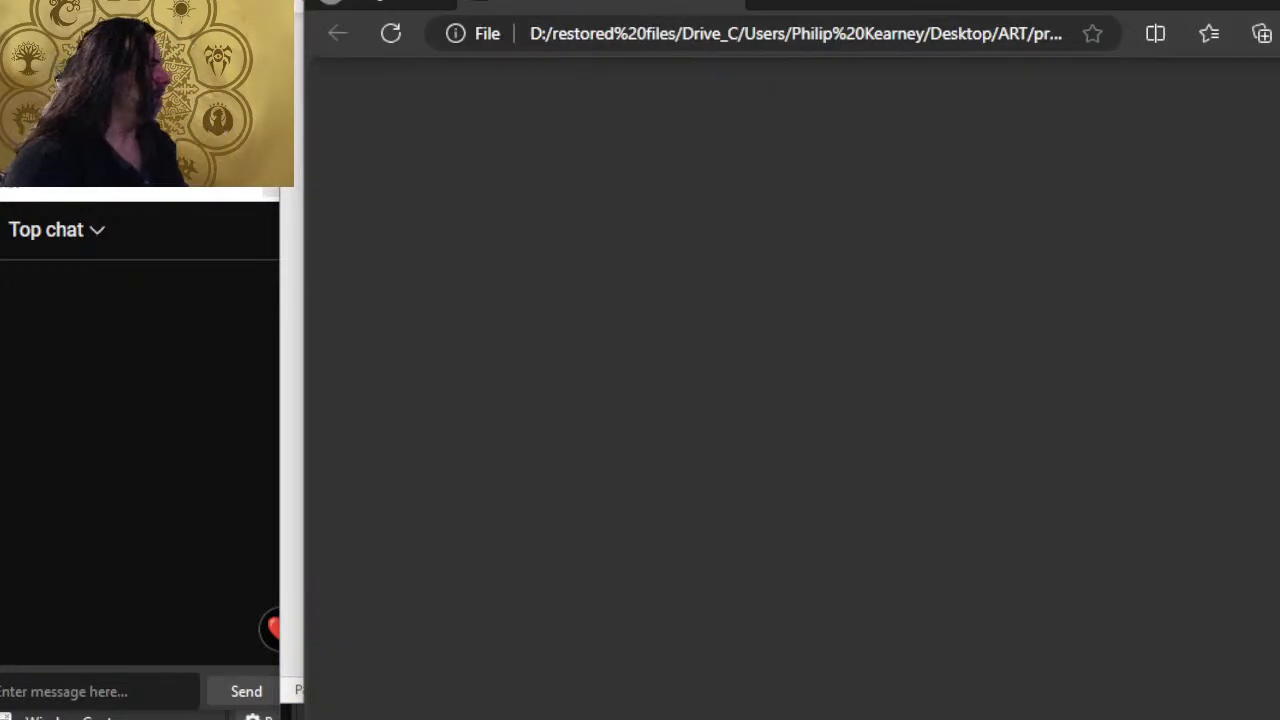
key("alt+F4")
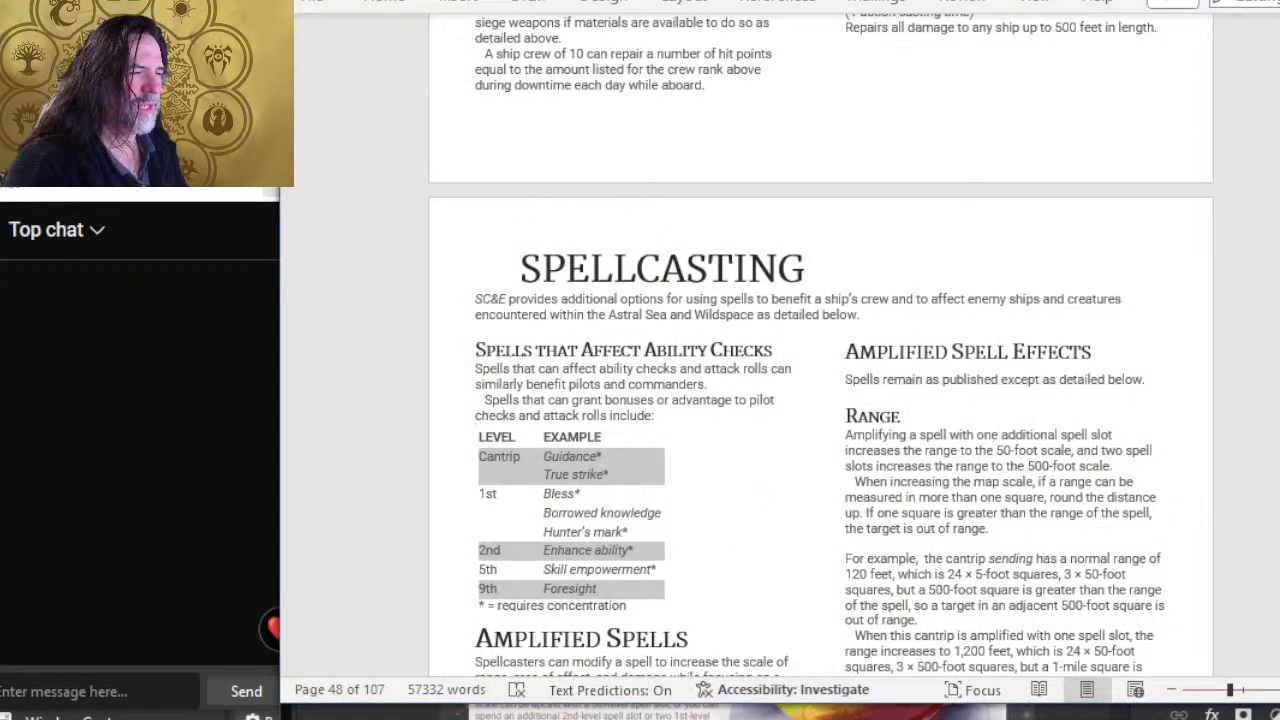
Switch to Photoshop, expand layer group 48 and hide its txt layer.
key("alt+Tab")
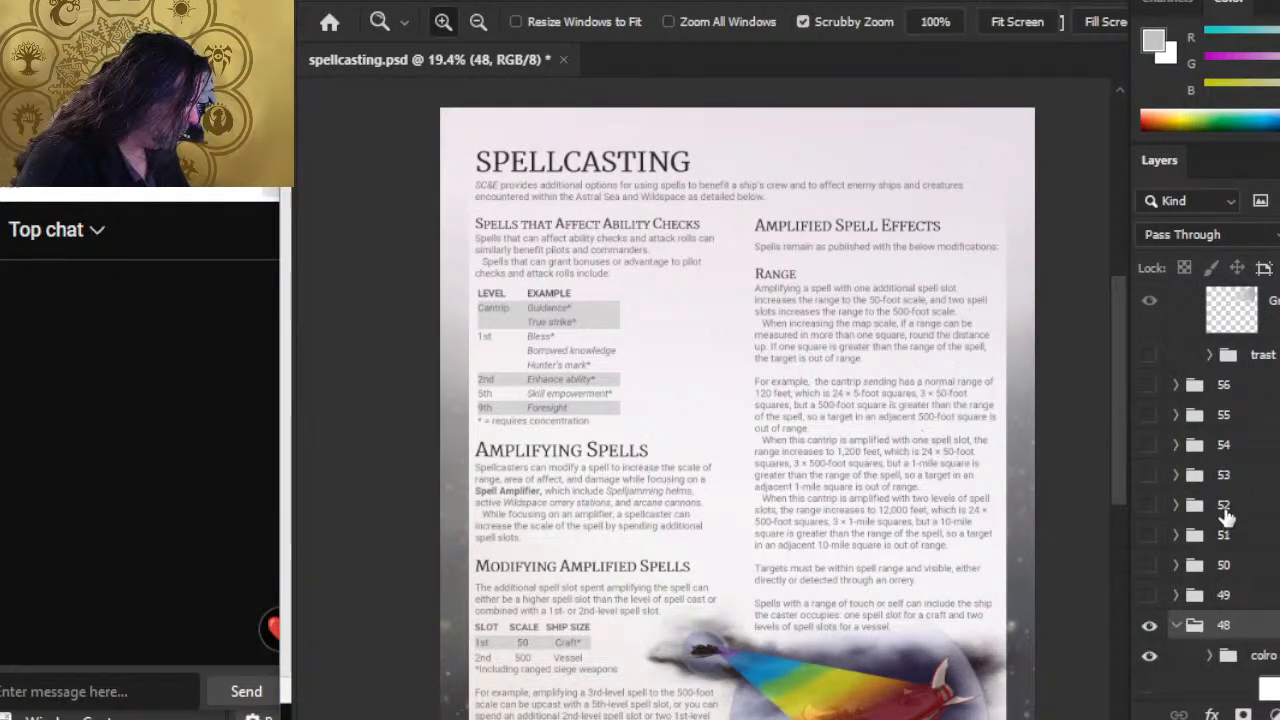
left_click(1176, 626)
left_click(1232, 600)
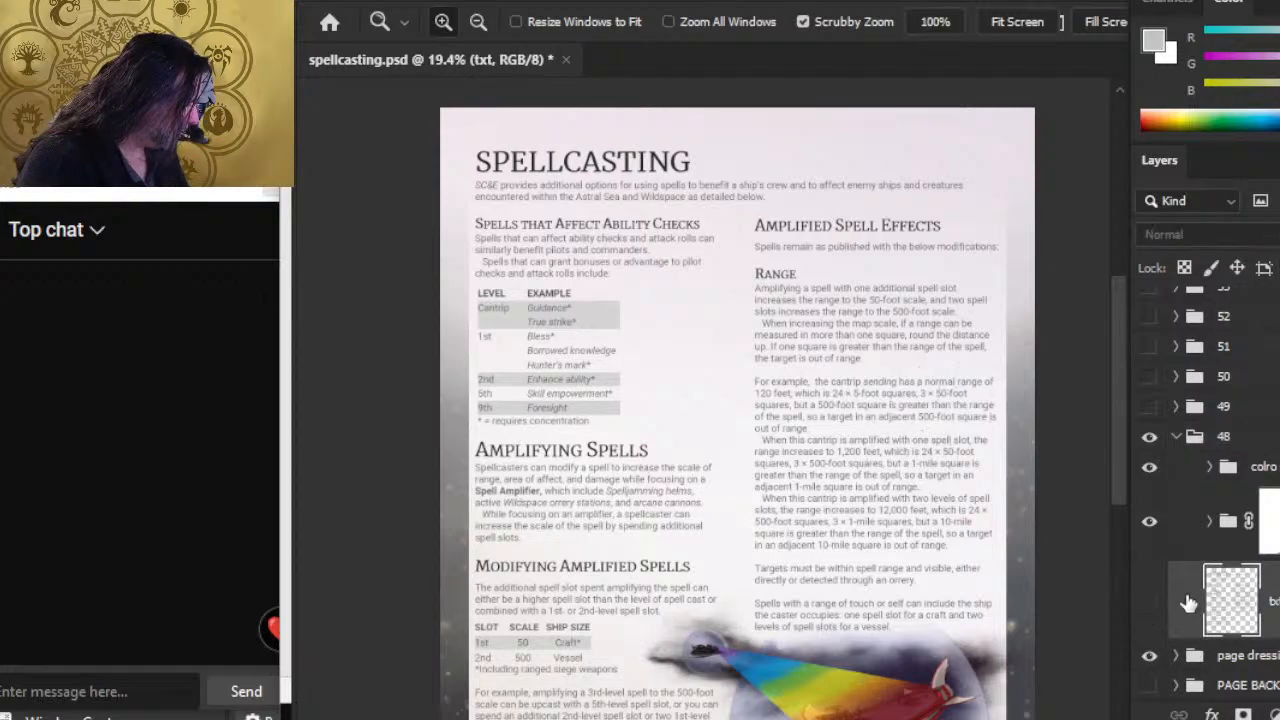
left_click(1149, 600)
Open 48.pdf as an 8.5 × 11 inch RGB page at 300 pixels/inch and select the outlines of Layer 1's contents.
left_click(350, 3)
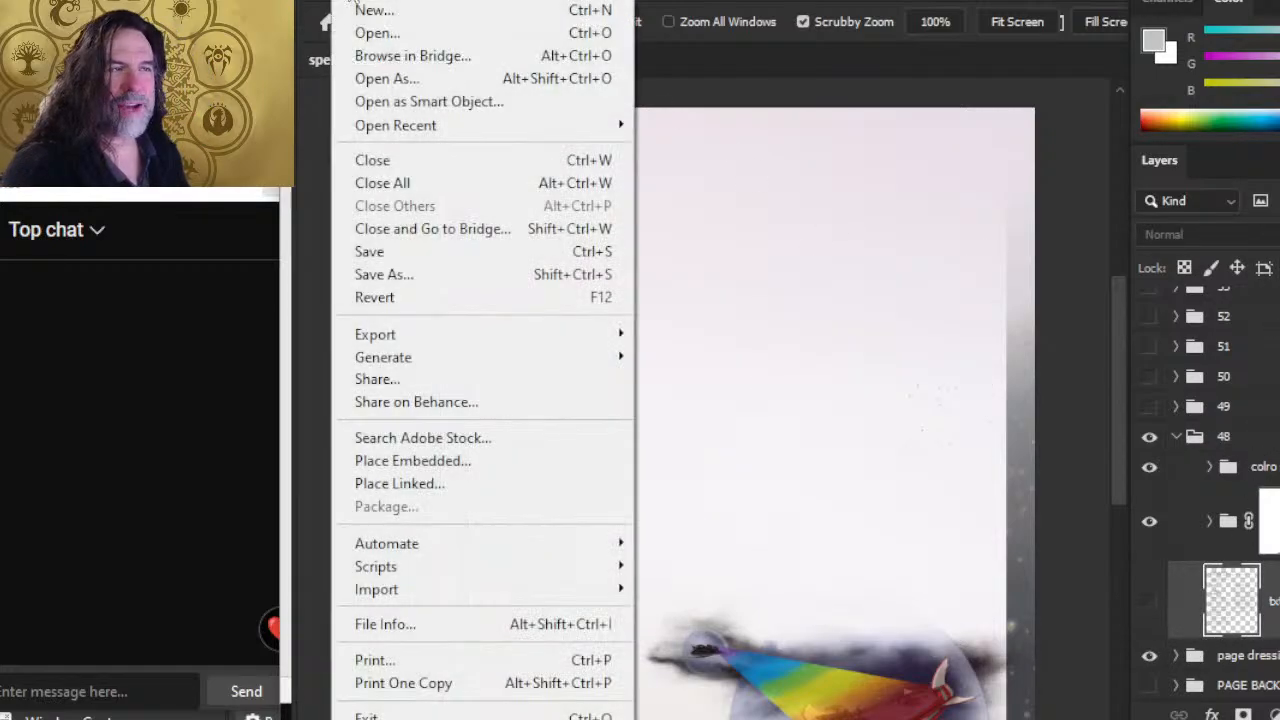
left_click(377, 34)
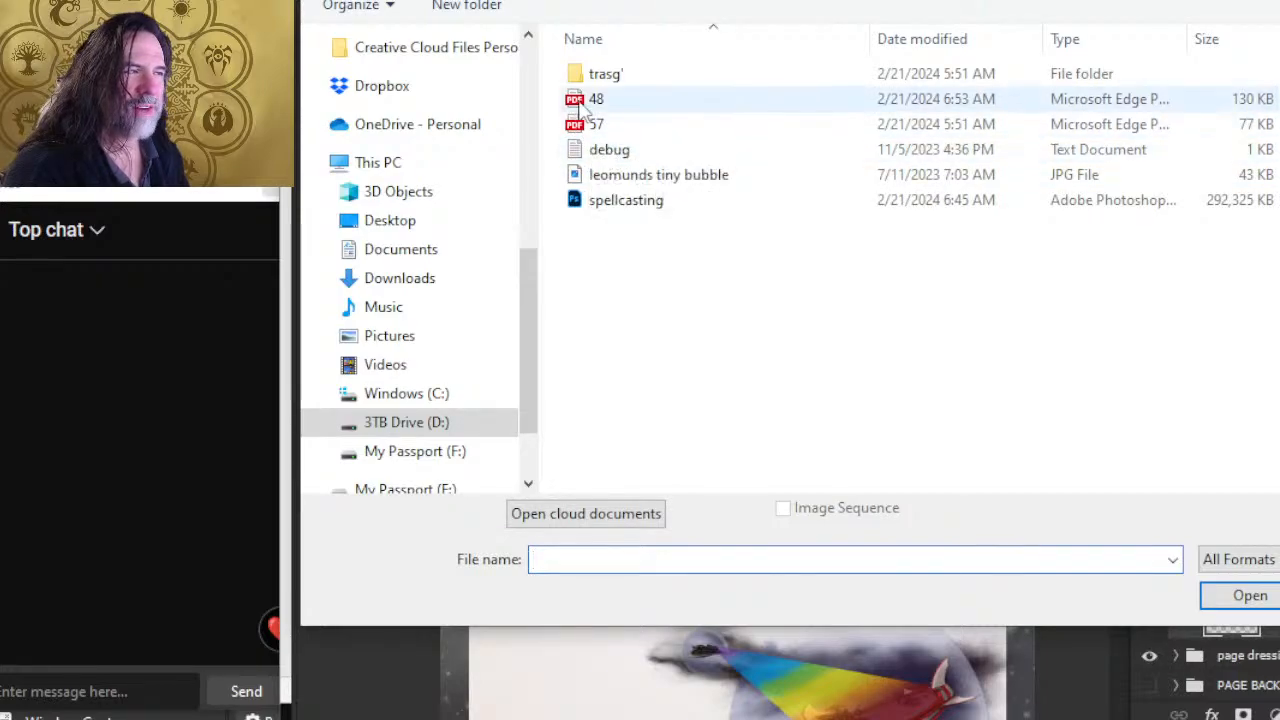
double_click(580, 102)
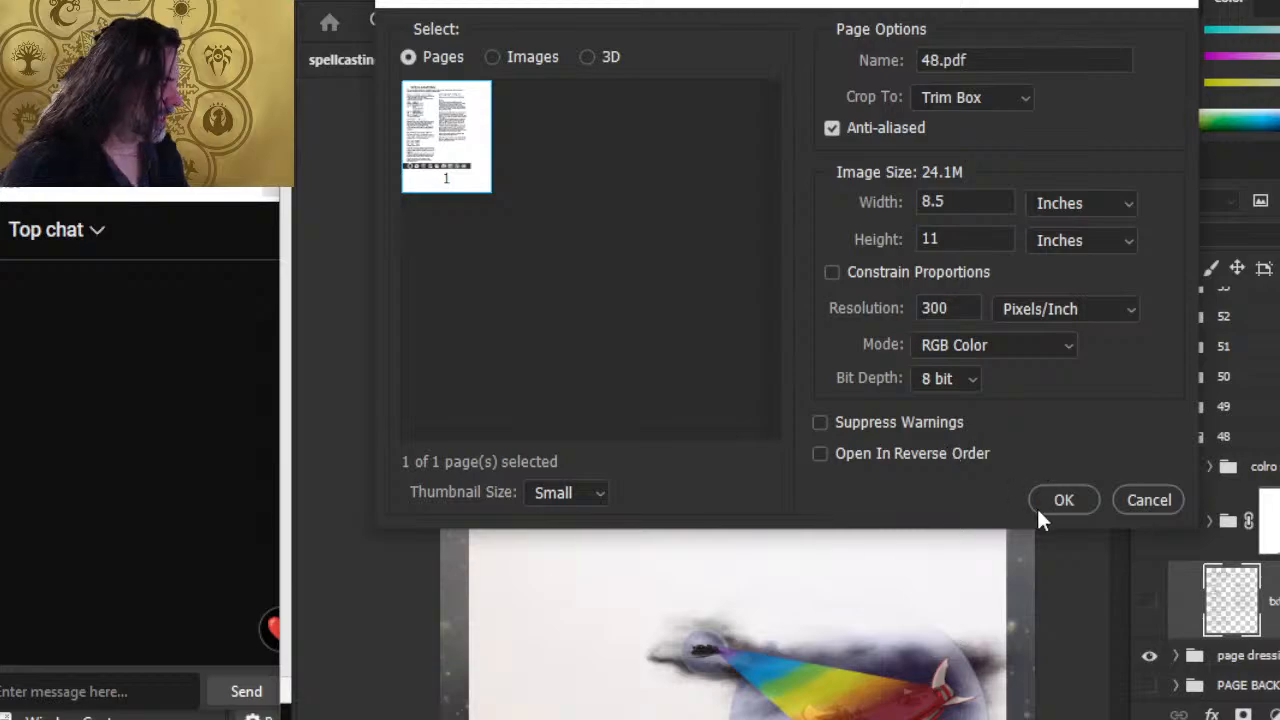
left_click(1054, 498)
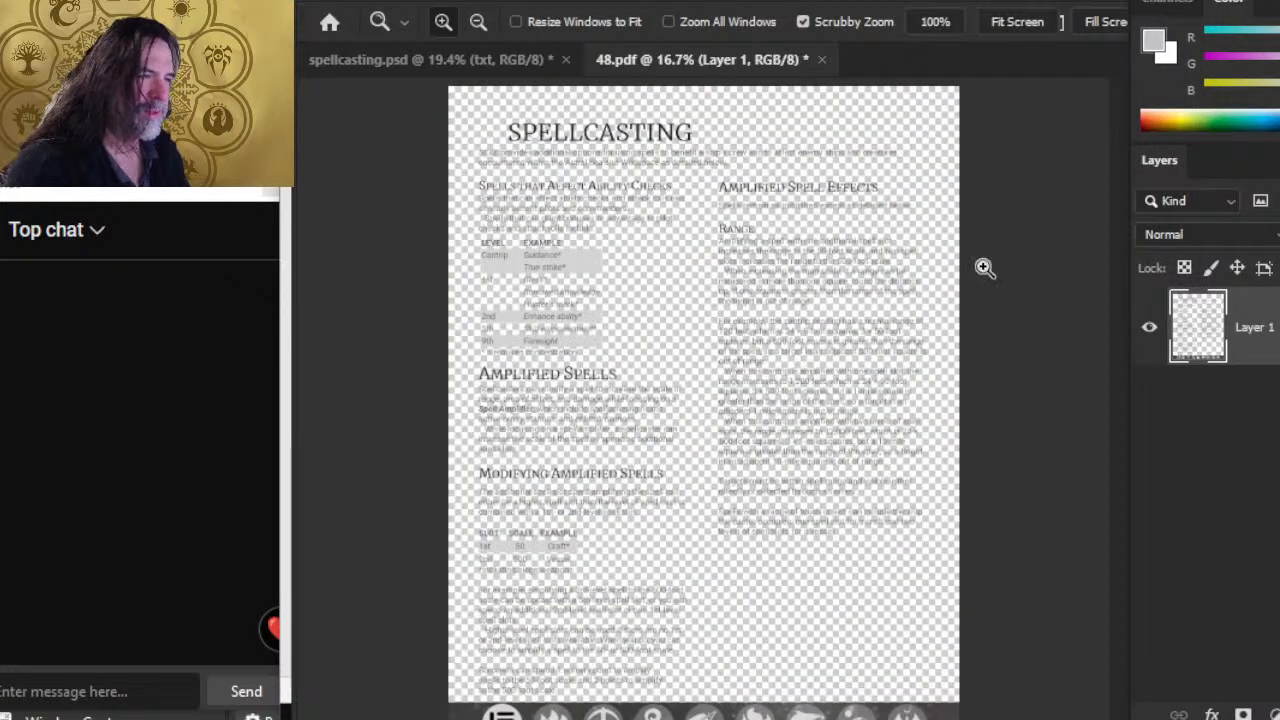
left_click(1188, 328, "ctrl")
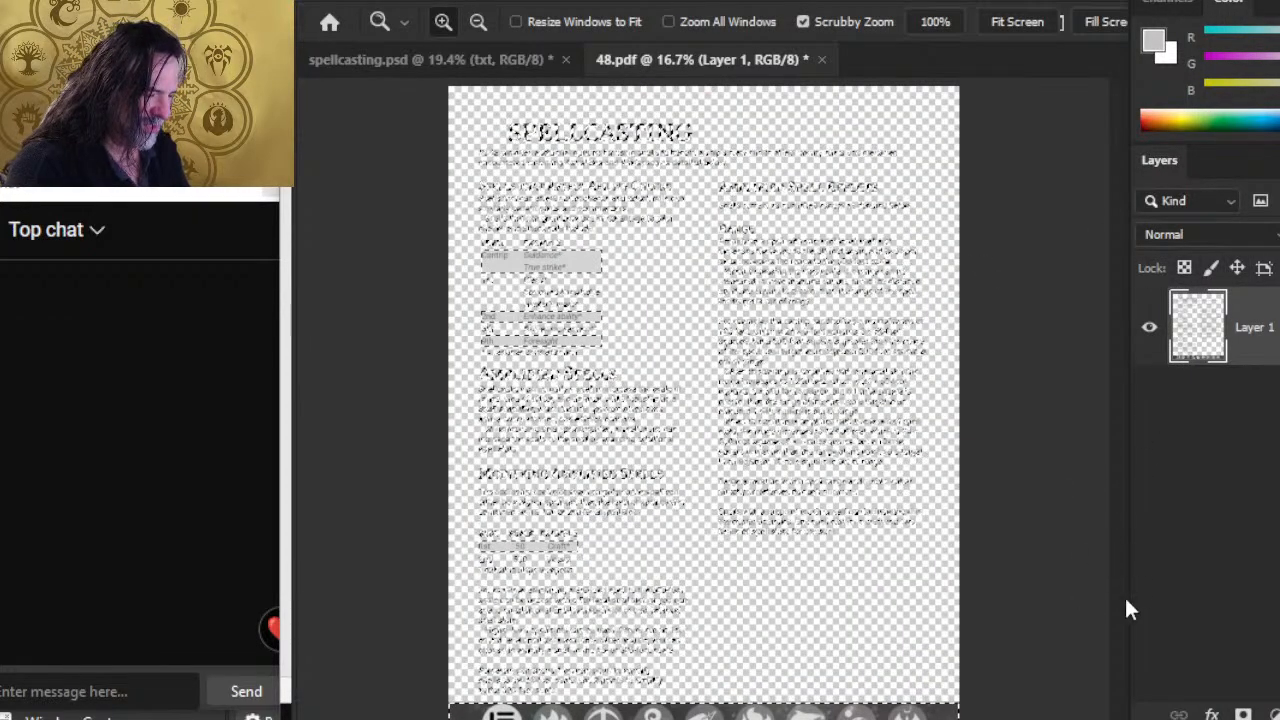
Replace the old hidden txt layer in group 48 of spellcasting.psd with the copied page text, naming the new layer txt.
left_click(520, 60)
scroll(1210, 500, "down", 1)
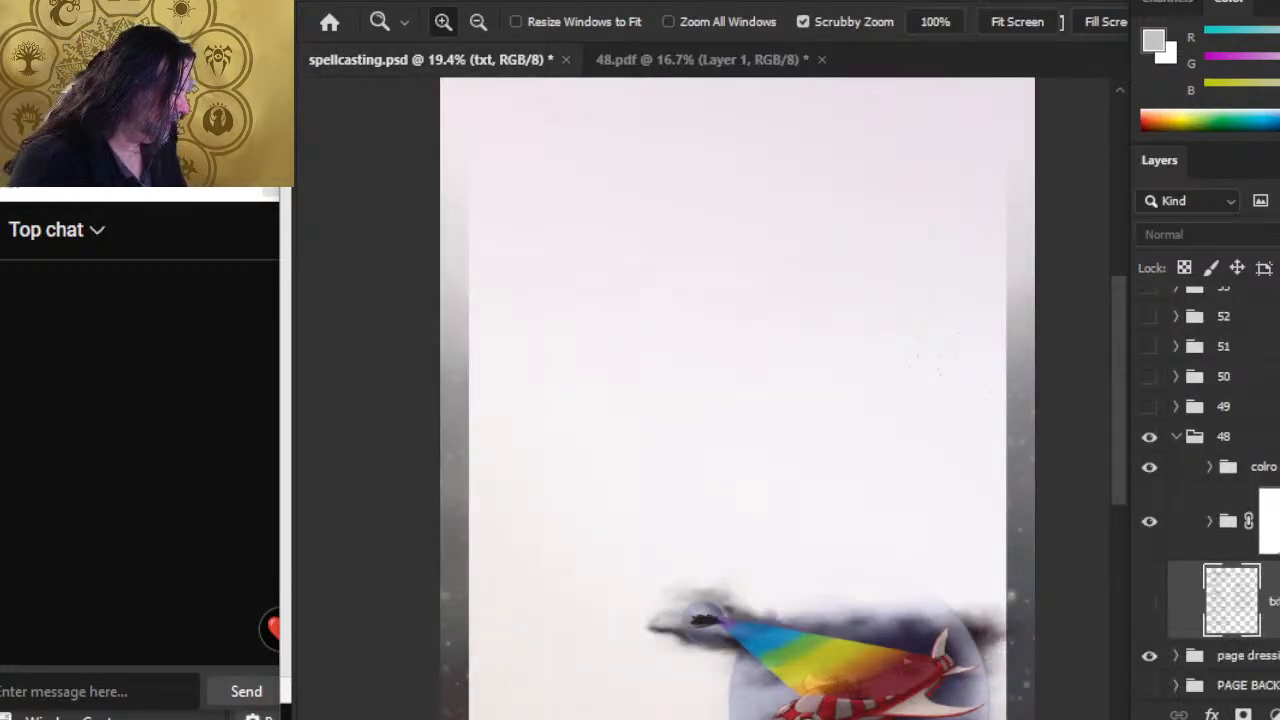
key("ctrl+v")
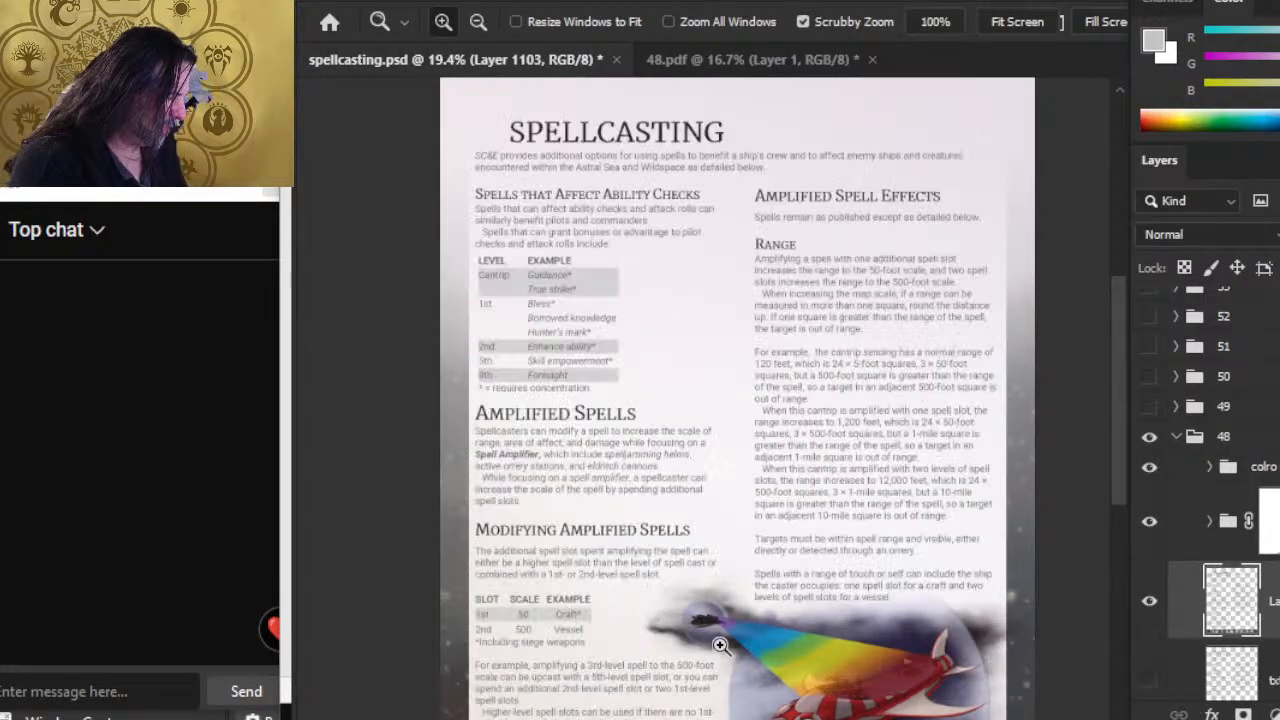
left_click_drag(806, 640, 784, 393)
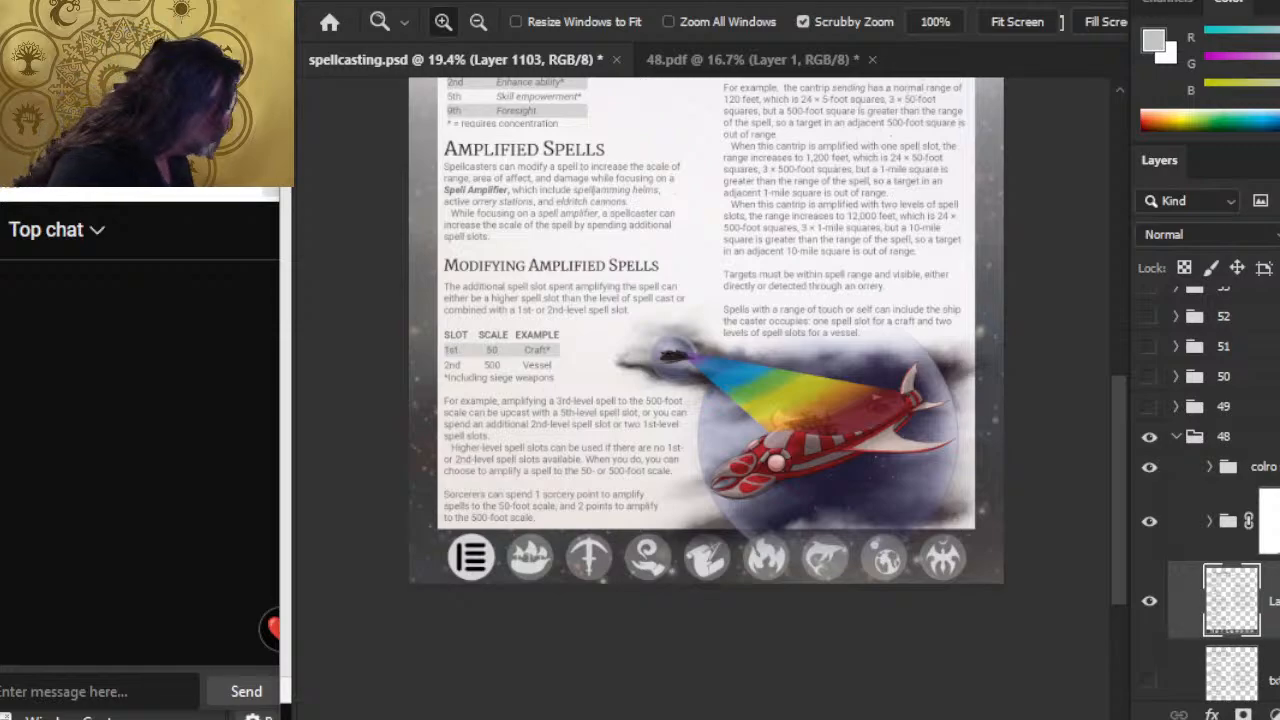
key("Return")
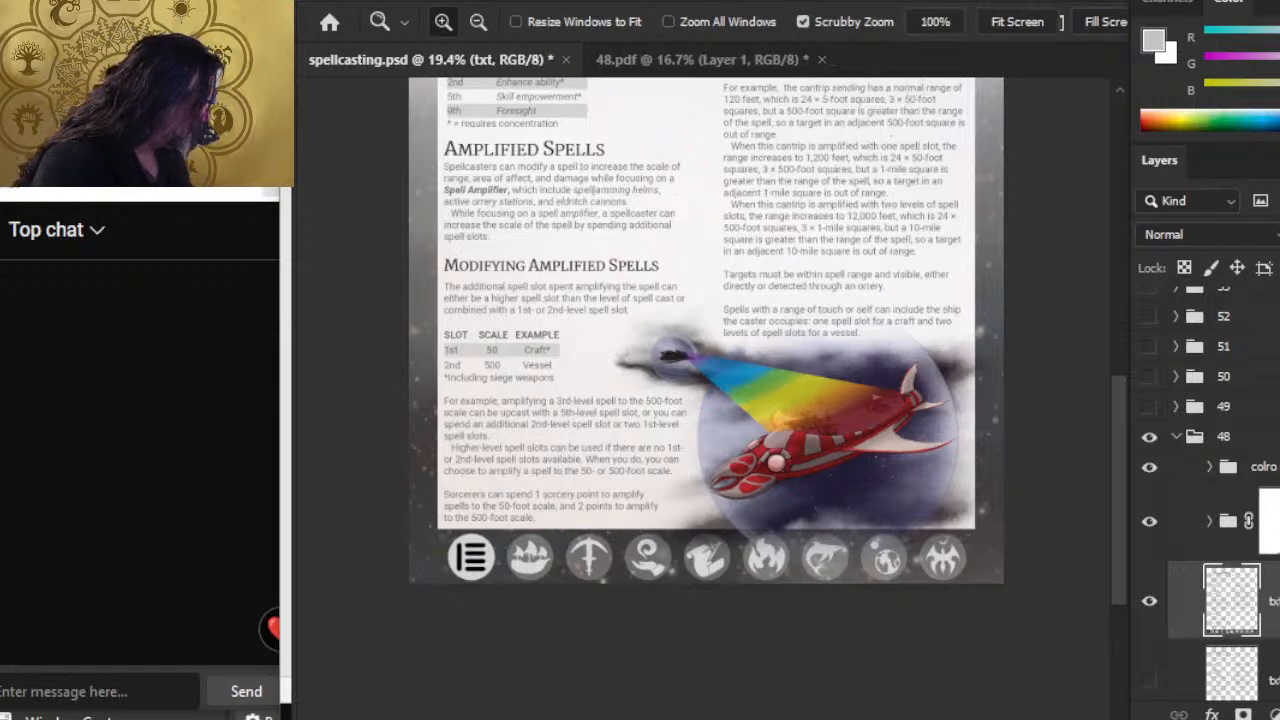
left_click(1262, 680)
key("Delete")
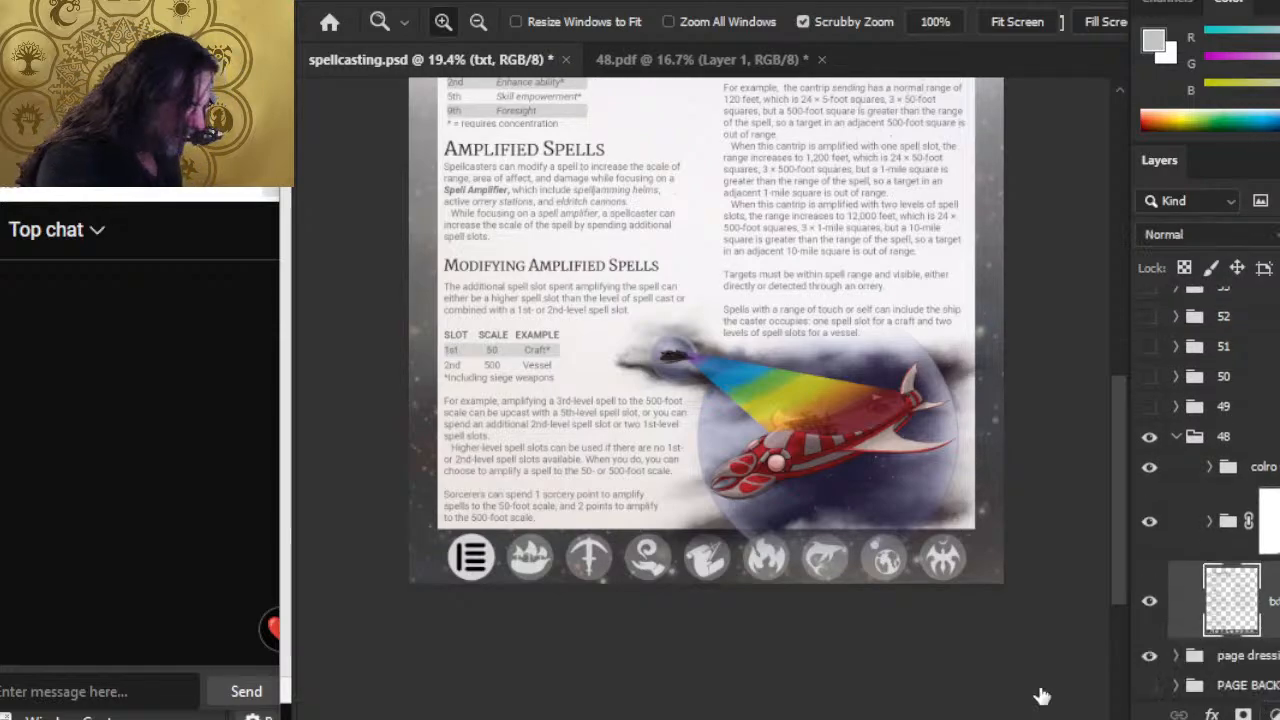
Paint black on the illo group's layer mask along the page frame's lower edge to hide artwork overlapping the icon bar.
left_click_drag(506, 596, 760, 580)
scroll(760, 580, "down", 5)
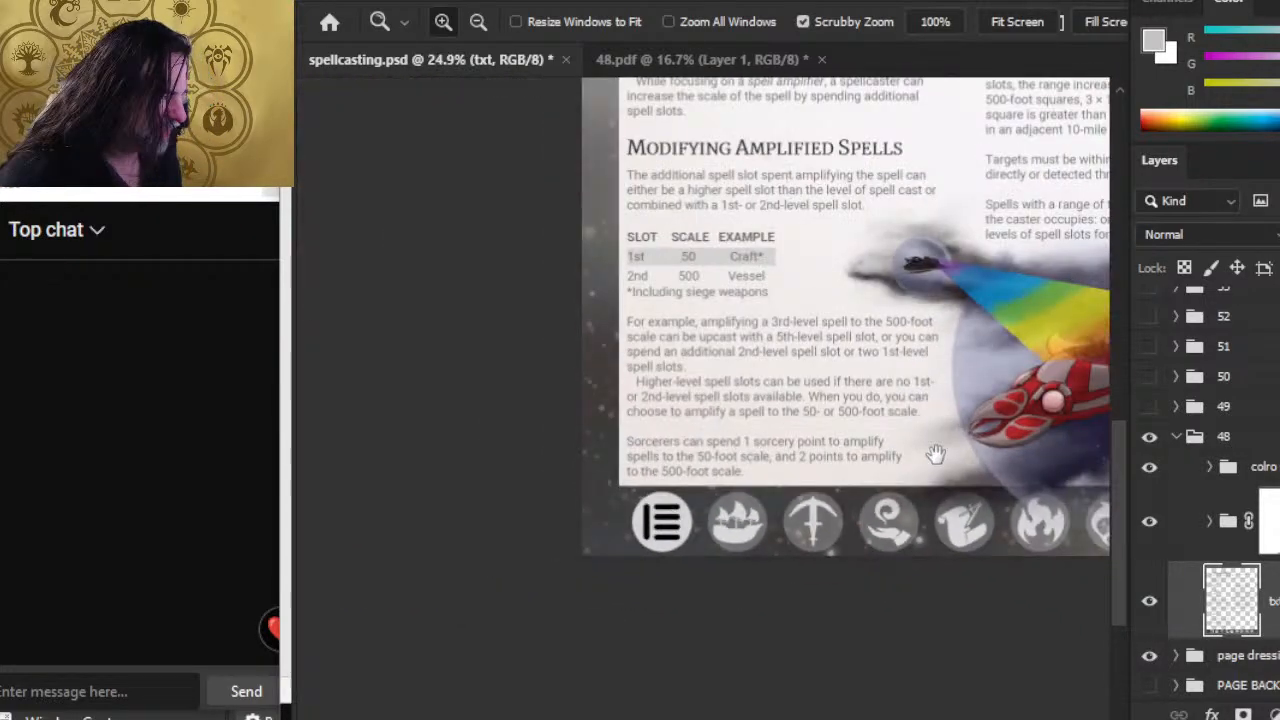
left_click_drag(935, 455, 580, 414)
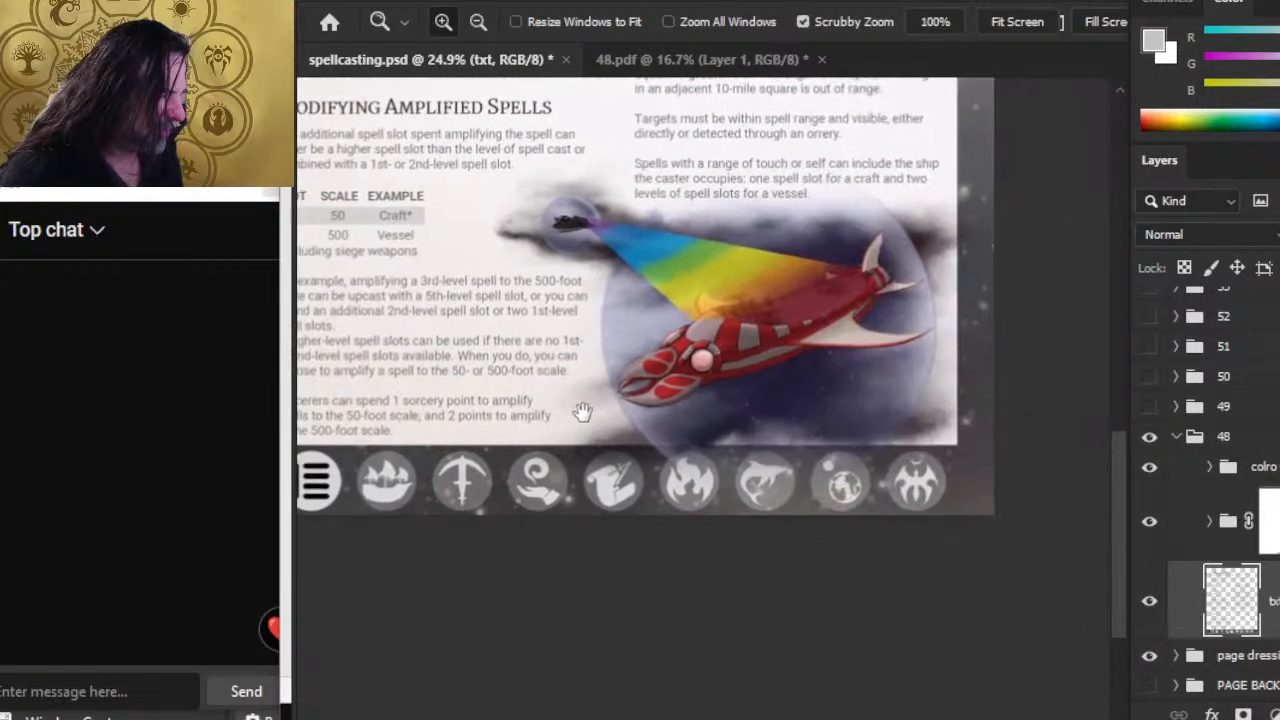
left_click_drag(637, 269, 647, 312)
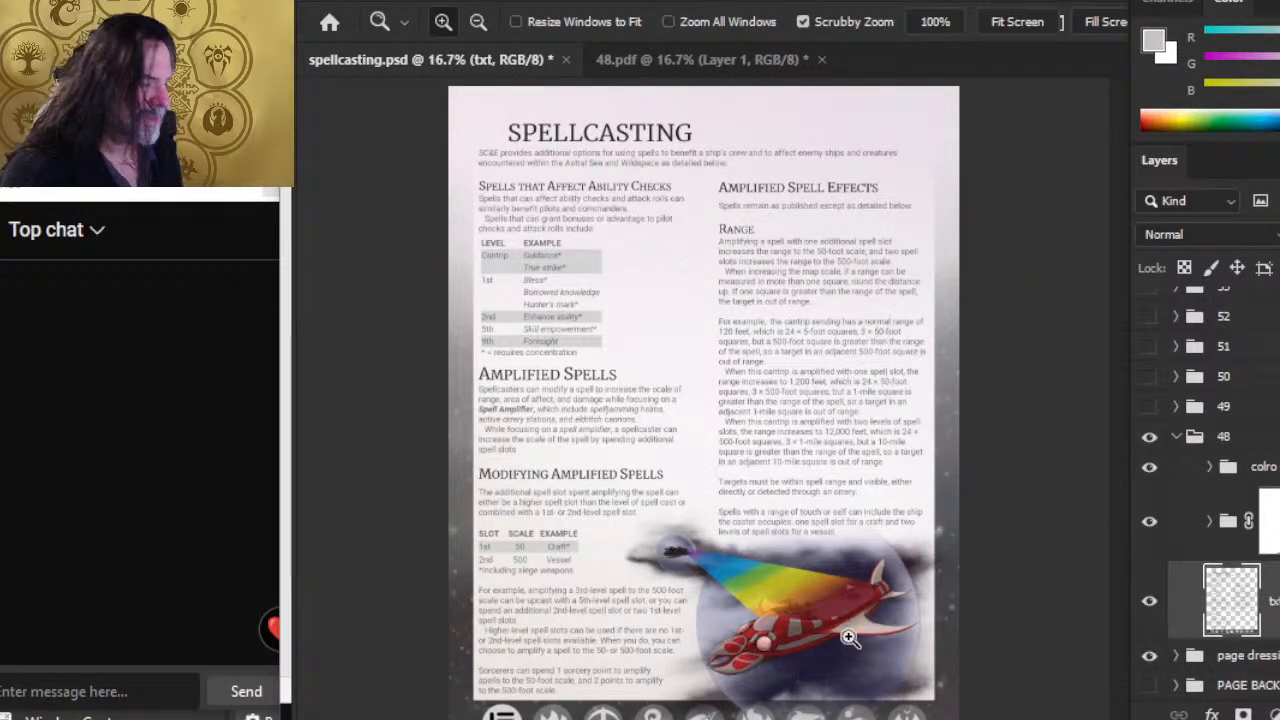
left_click_drag(811, 621, 853, 411)
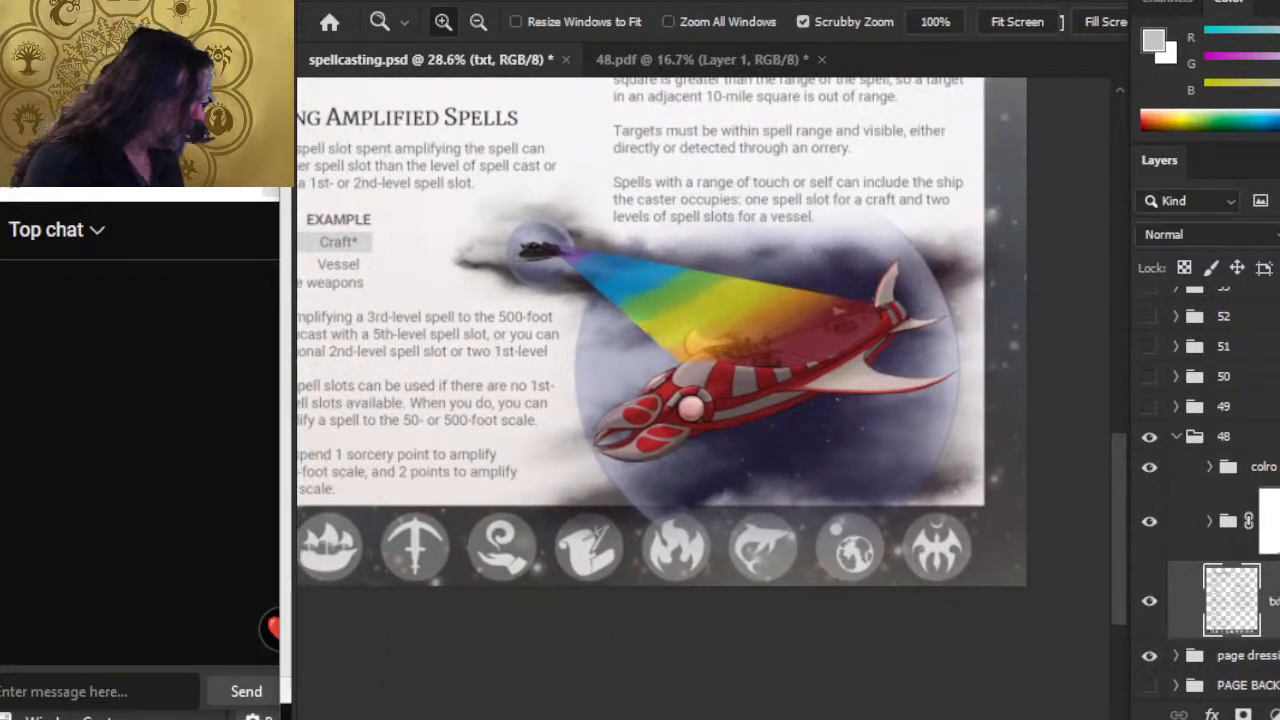
left_click(1216, 548)
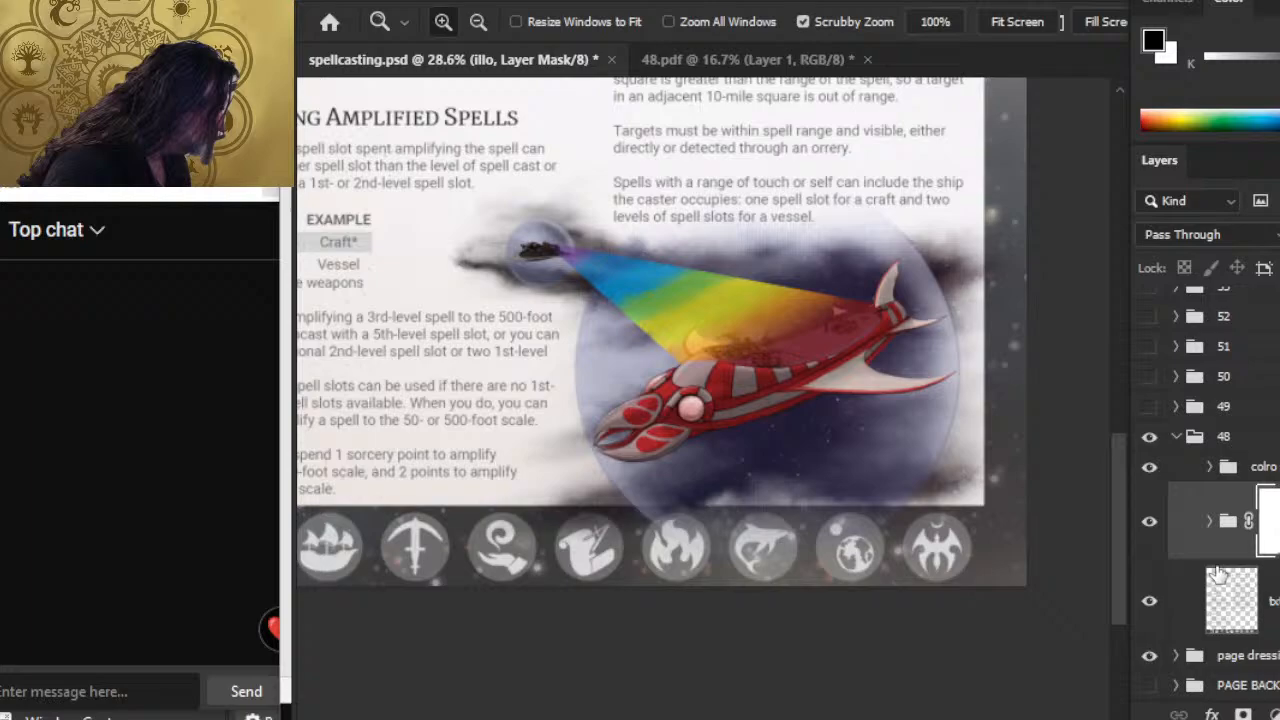
left_click(1155, 529)
left_click(1156, 534)
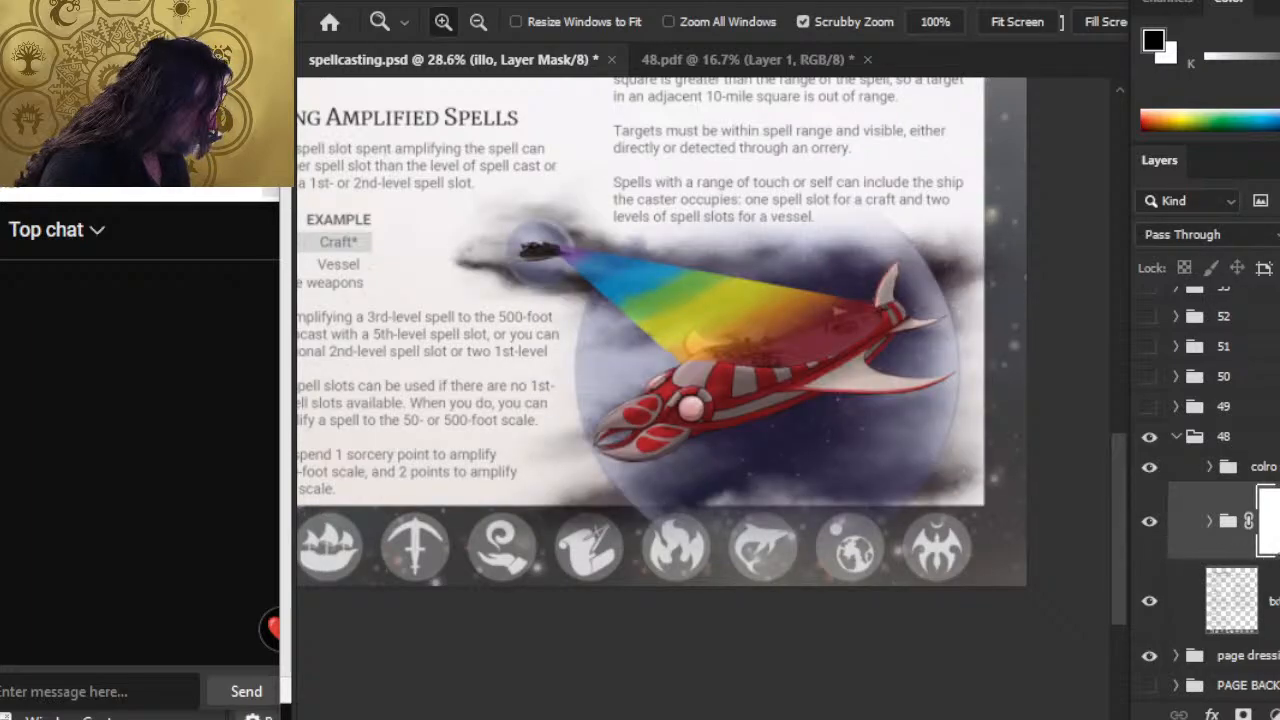
key("b")
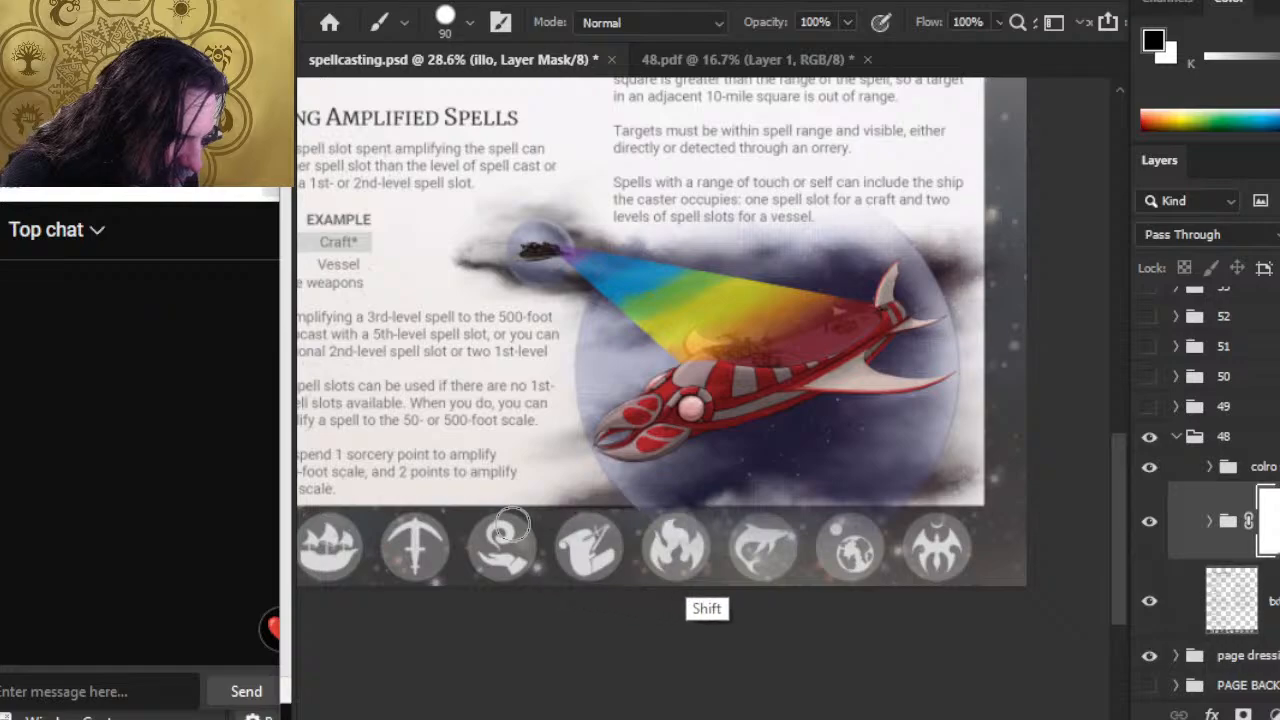
scroll(514, 523, "right", 2)
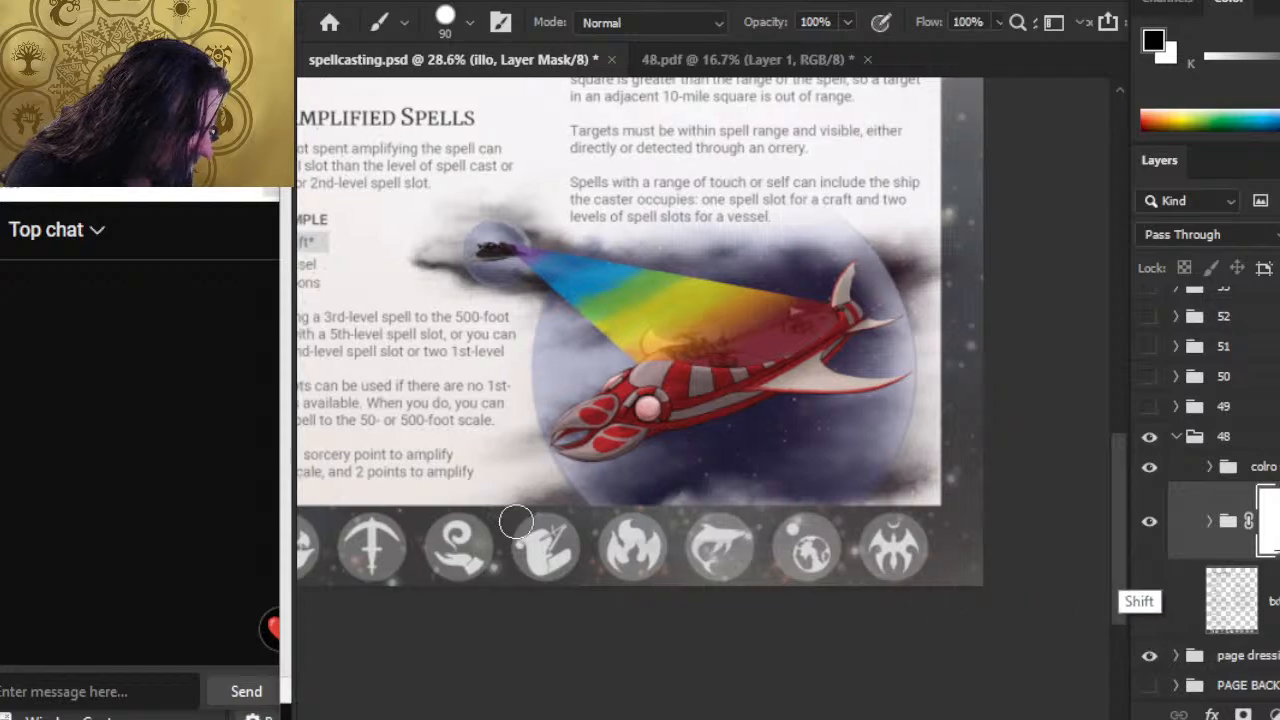
scroll(516, 521, "right", 3)
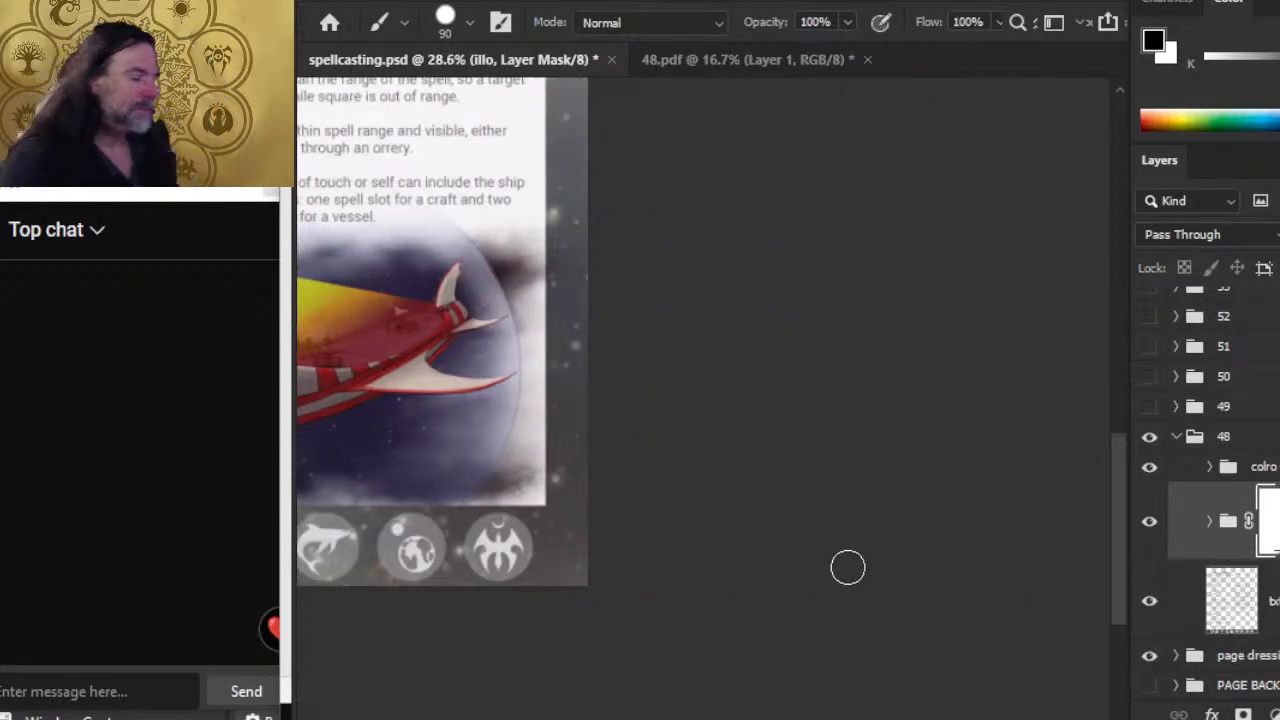
Put the dark starry cloud layer inside the illo group into its own group and move the illo group's mask onto it.
left_click(1208, 538)
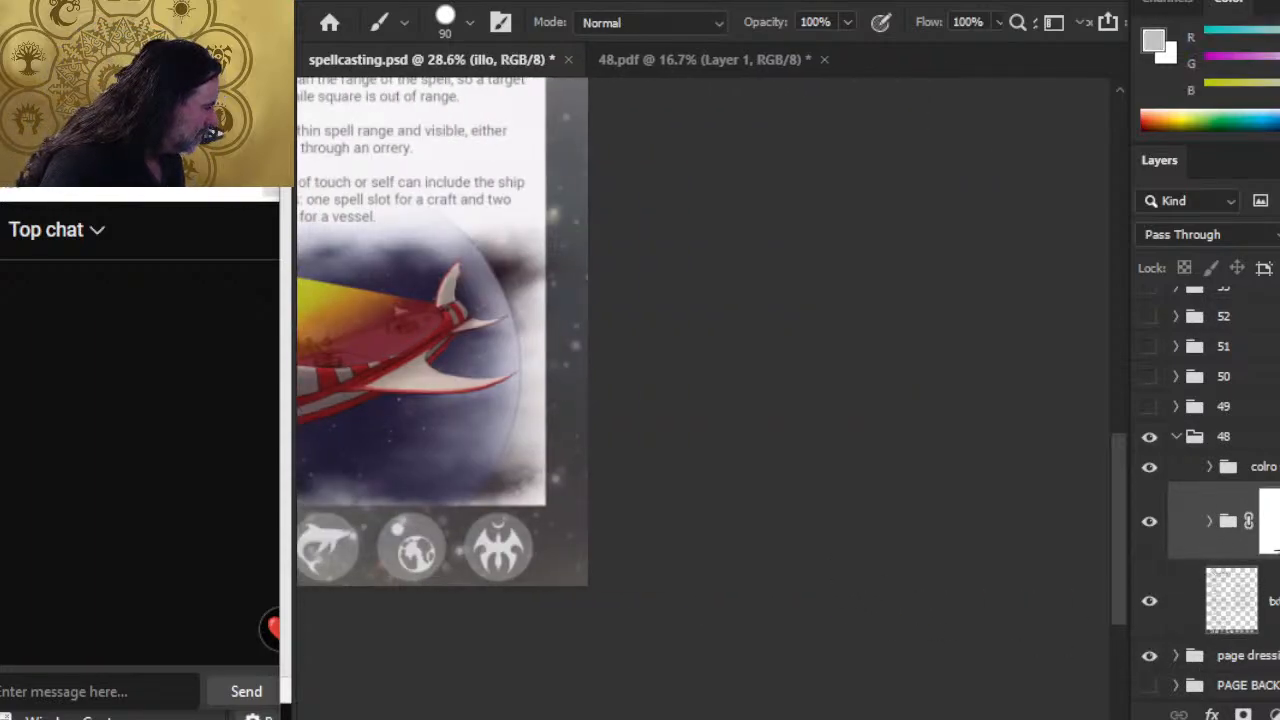
left_click(1211, 521)
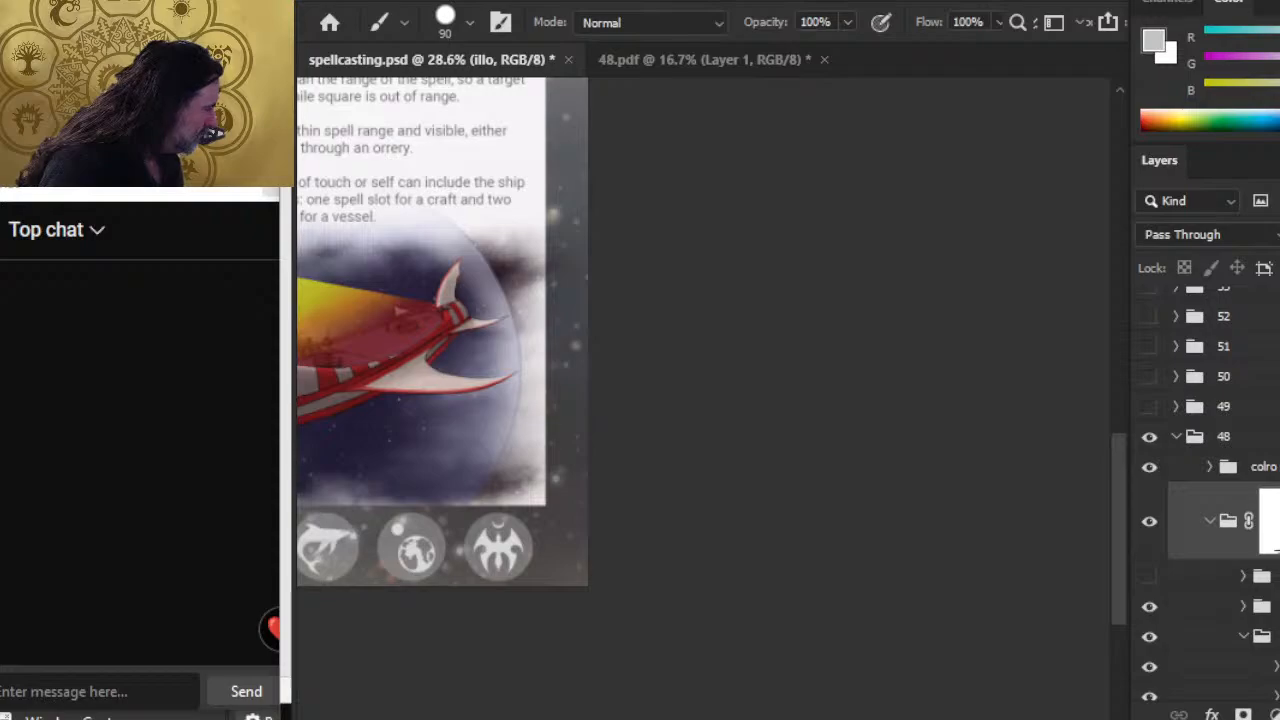
scroll(1224, 500, "down", 4)
scroll(1210, 490, "down", 1)
left_click(1243, 427)
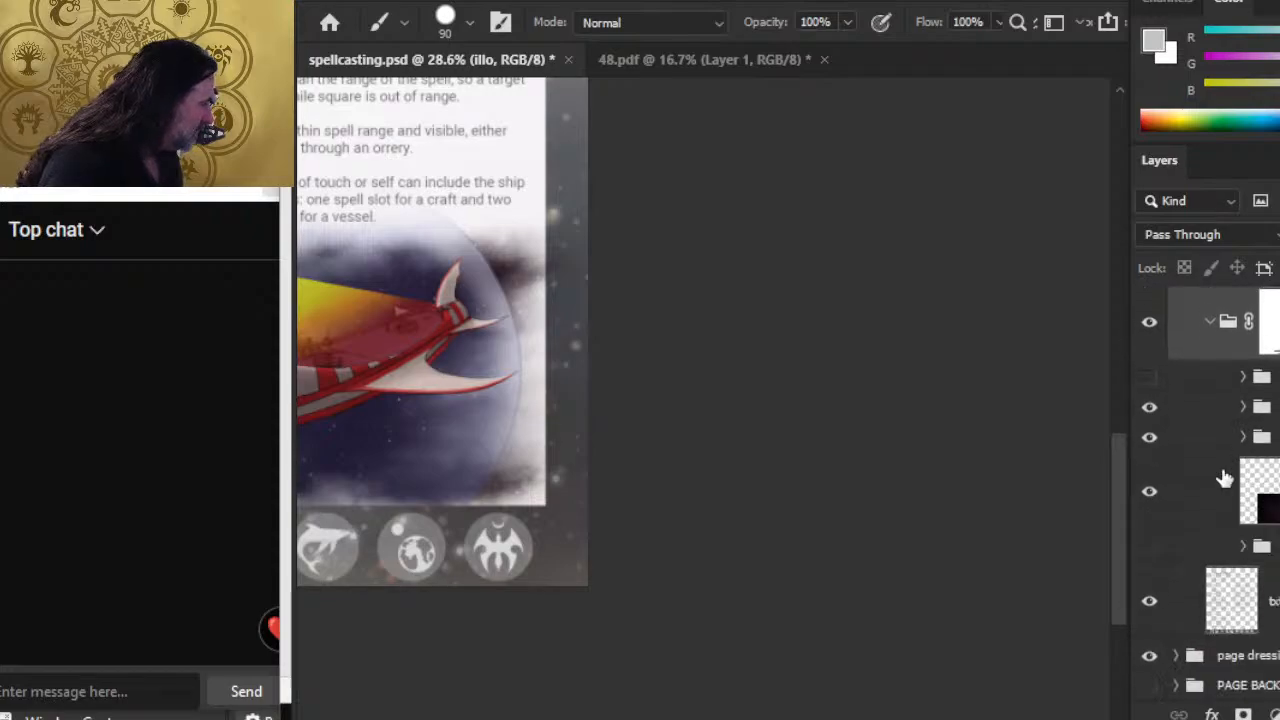
left_click(1150, 495)
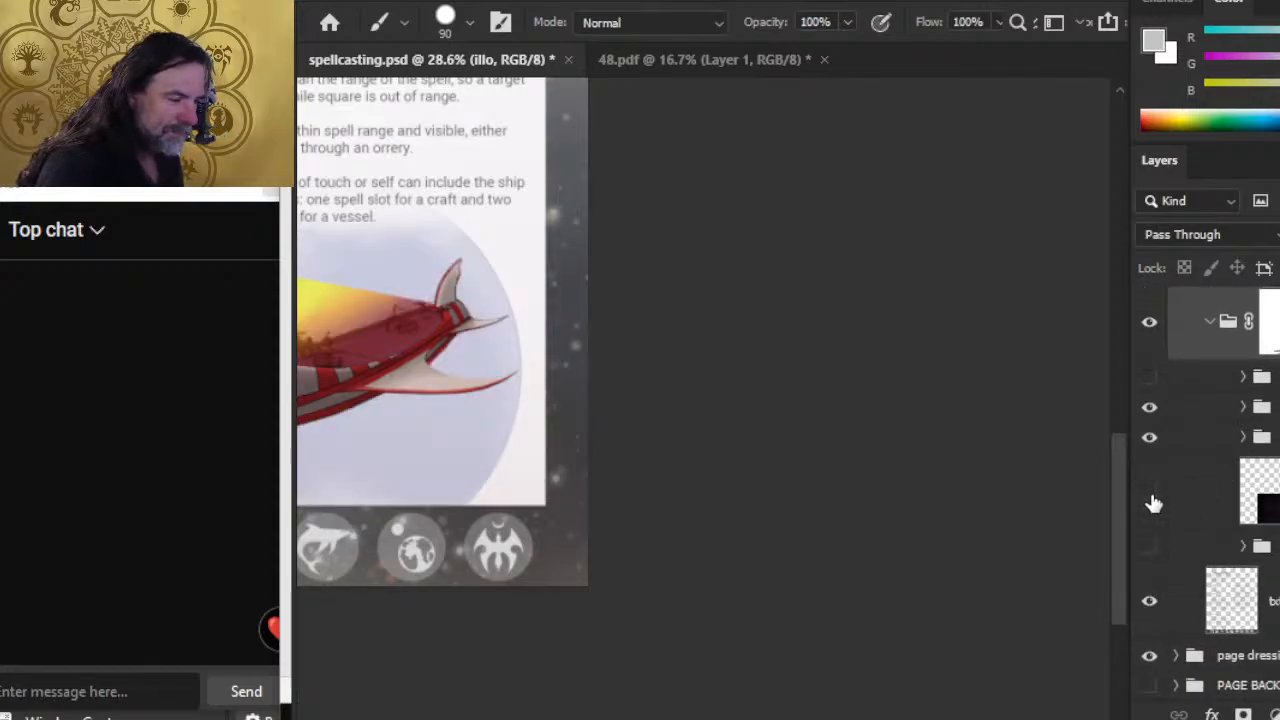
left_click(1150, 495)
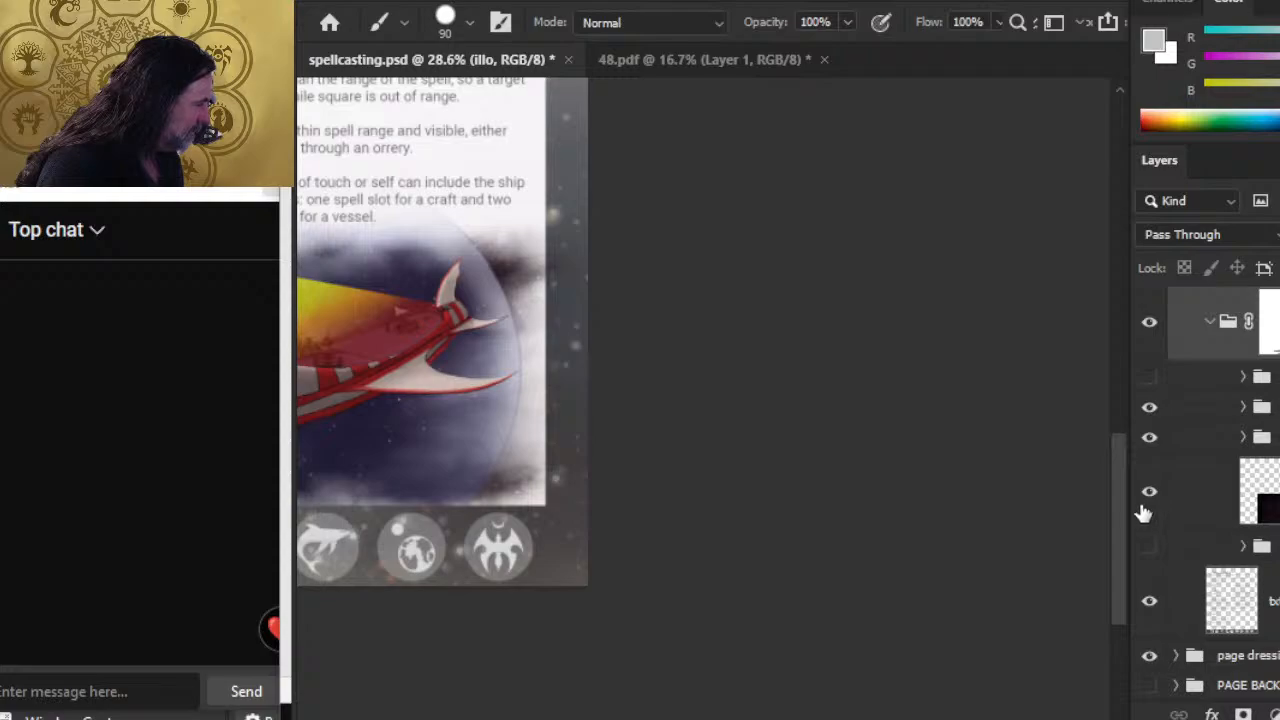
left_click(1215, 495)
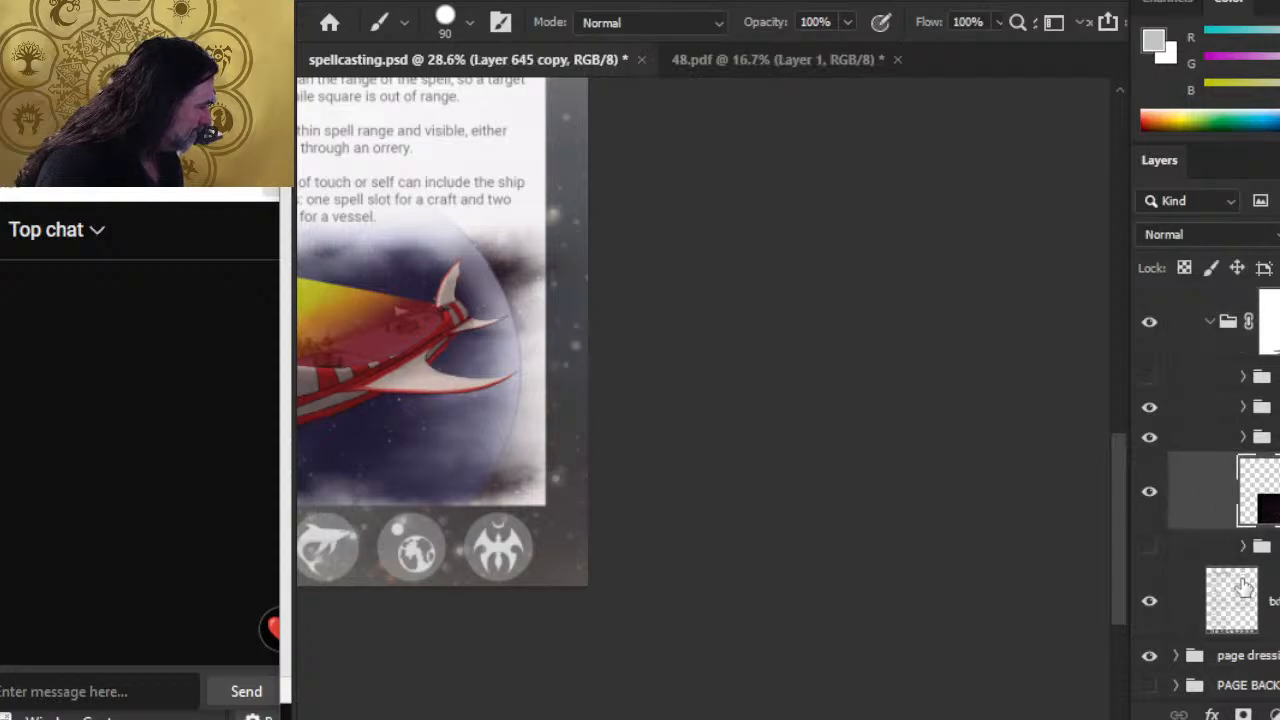
key("ctrl+g")
left_click_drag(1272, 321, 1272, 467)
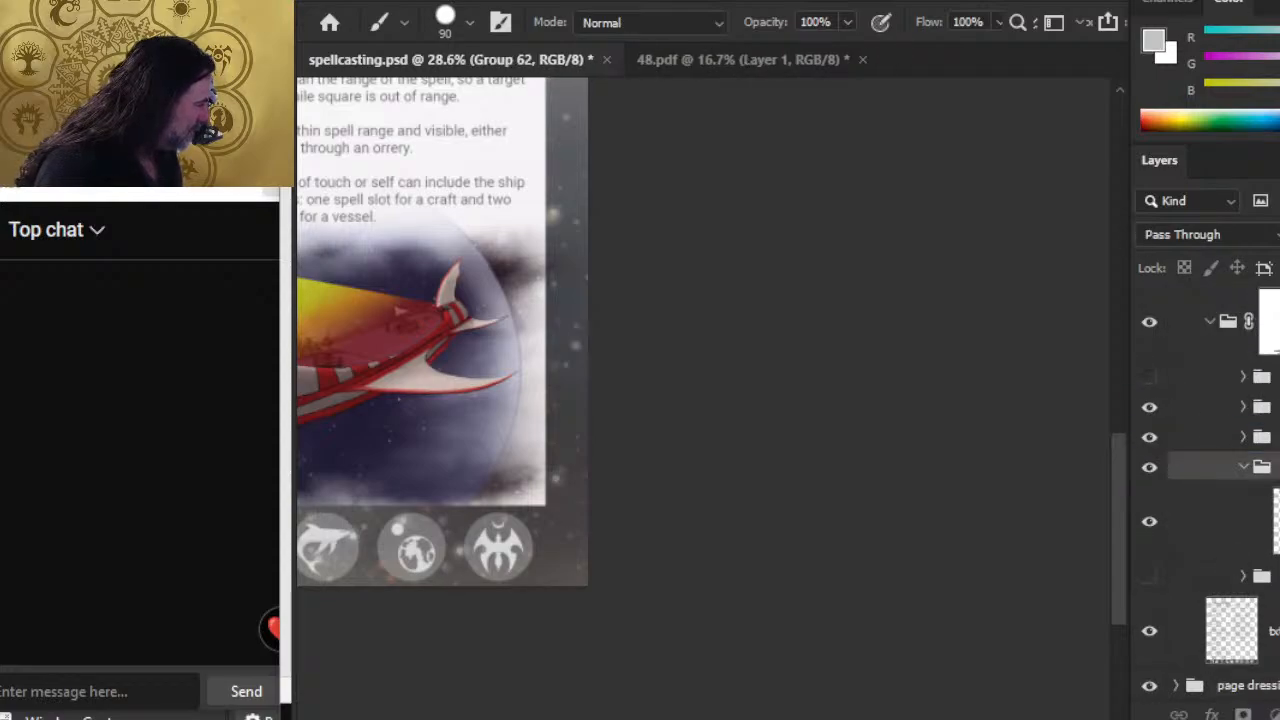
left_click(1245, 443)
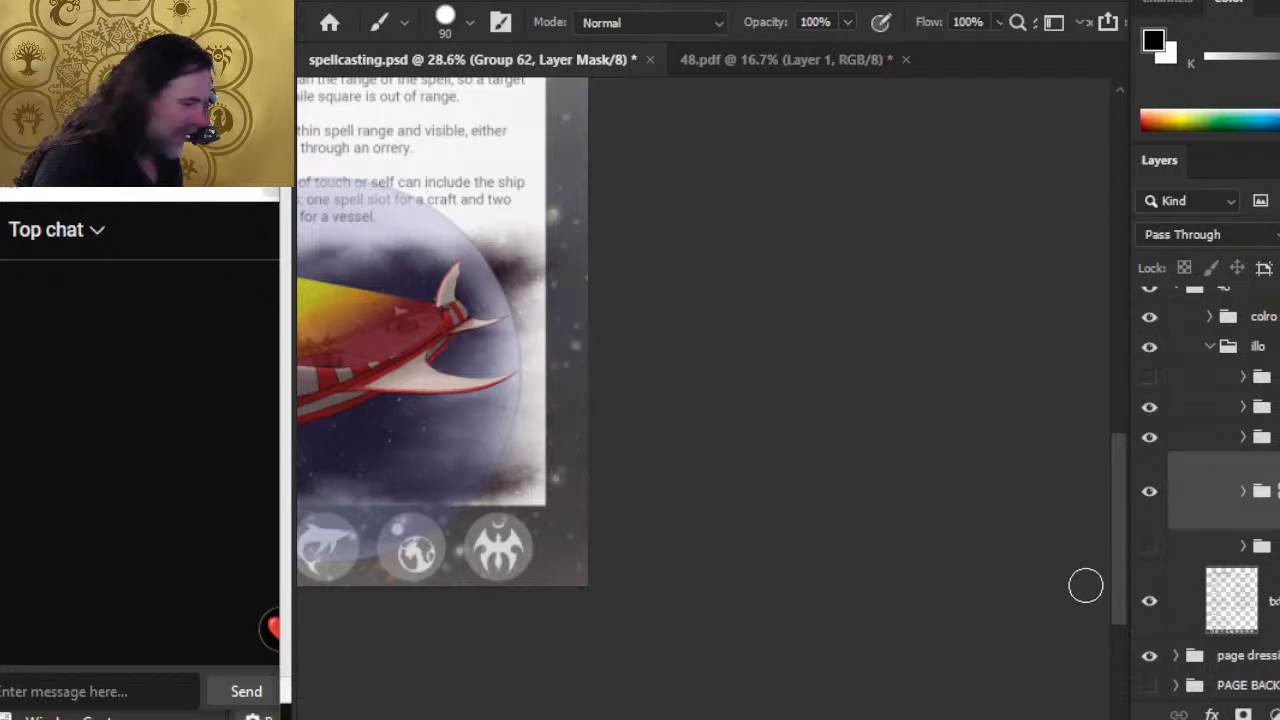
Find the large bubble around the red ship in the illo subgroups and add a layer mask to bubble copy 4.
left_click_drag(529, 532, 790, 540)
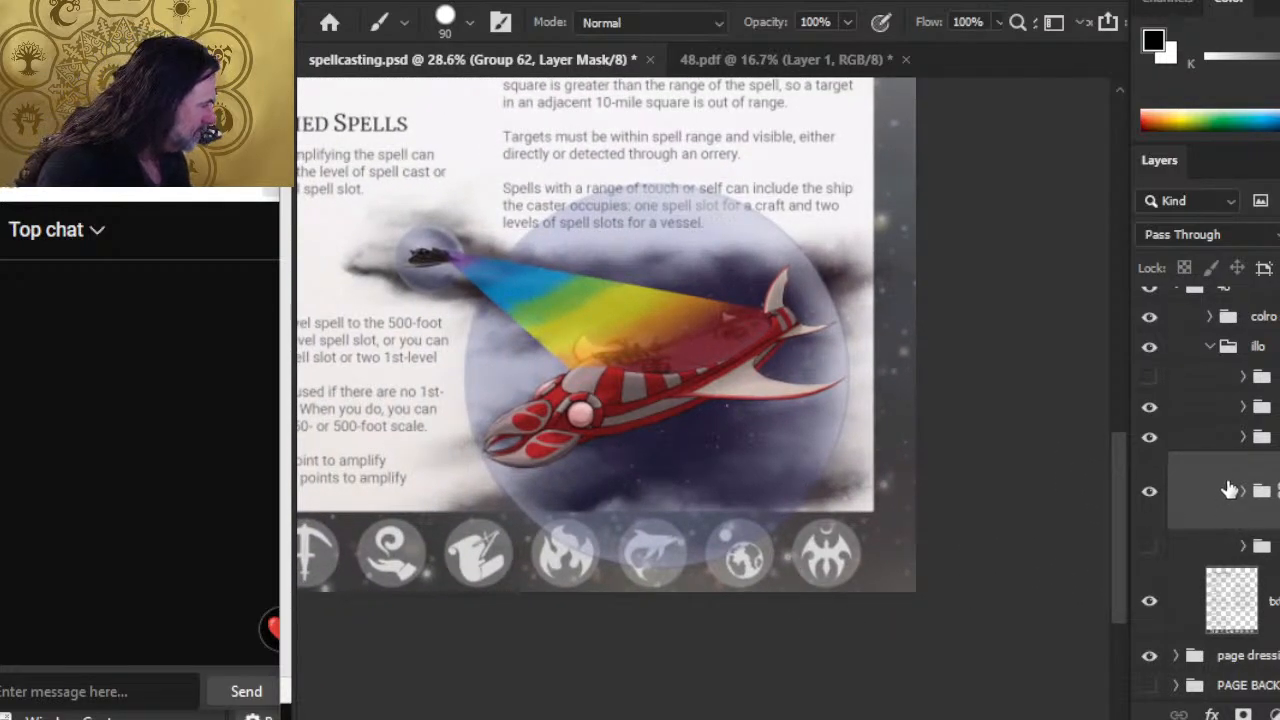
left_click(1244, 437)
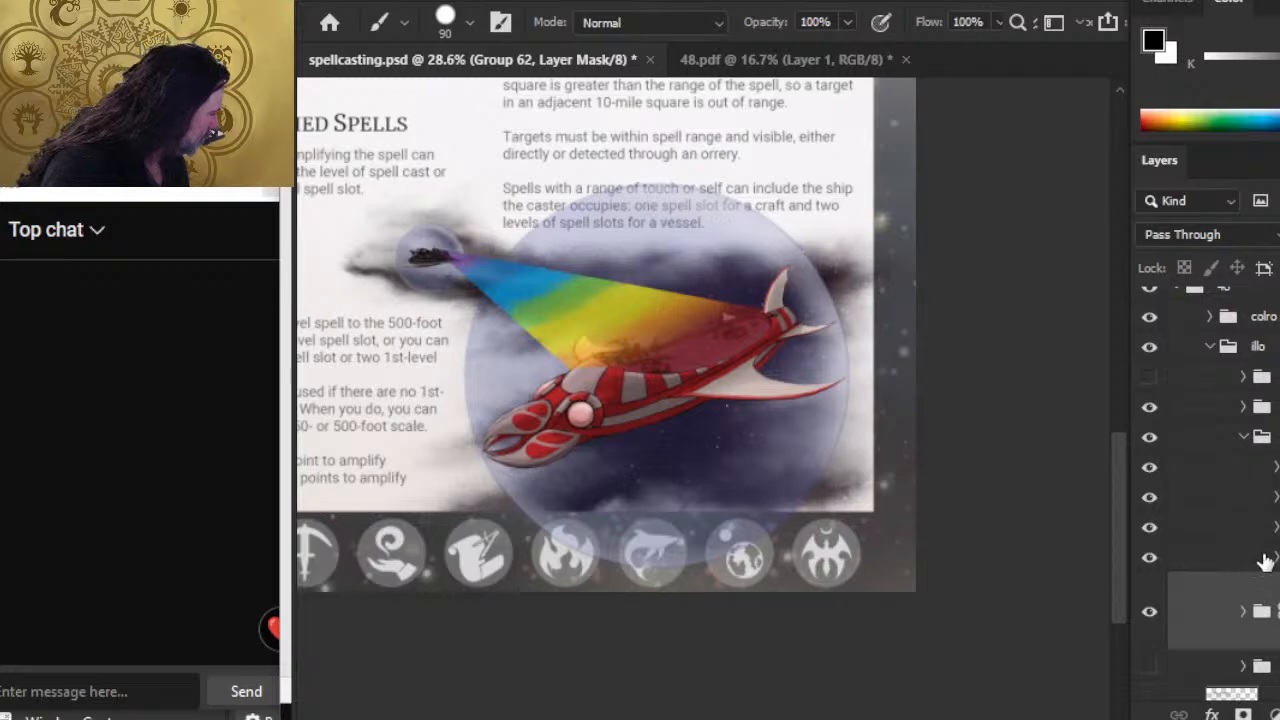
left_click(1149, 560)
left_click(1150, 562)
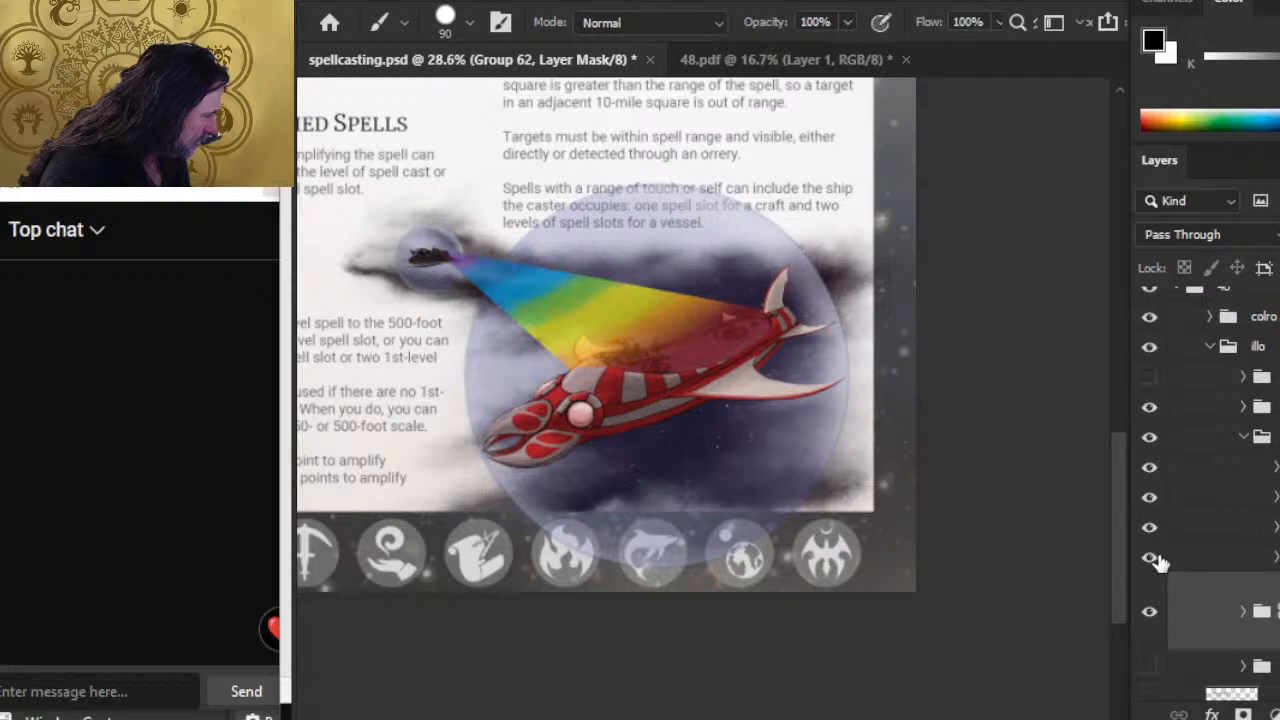
left_click(1150, 558)
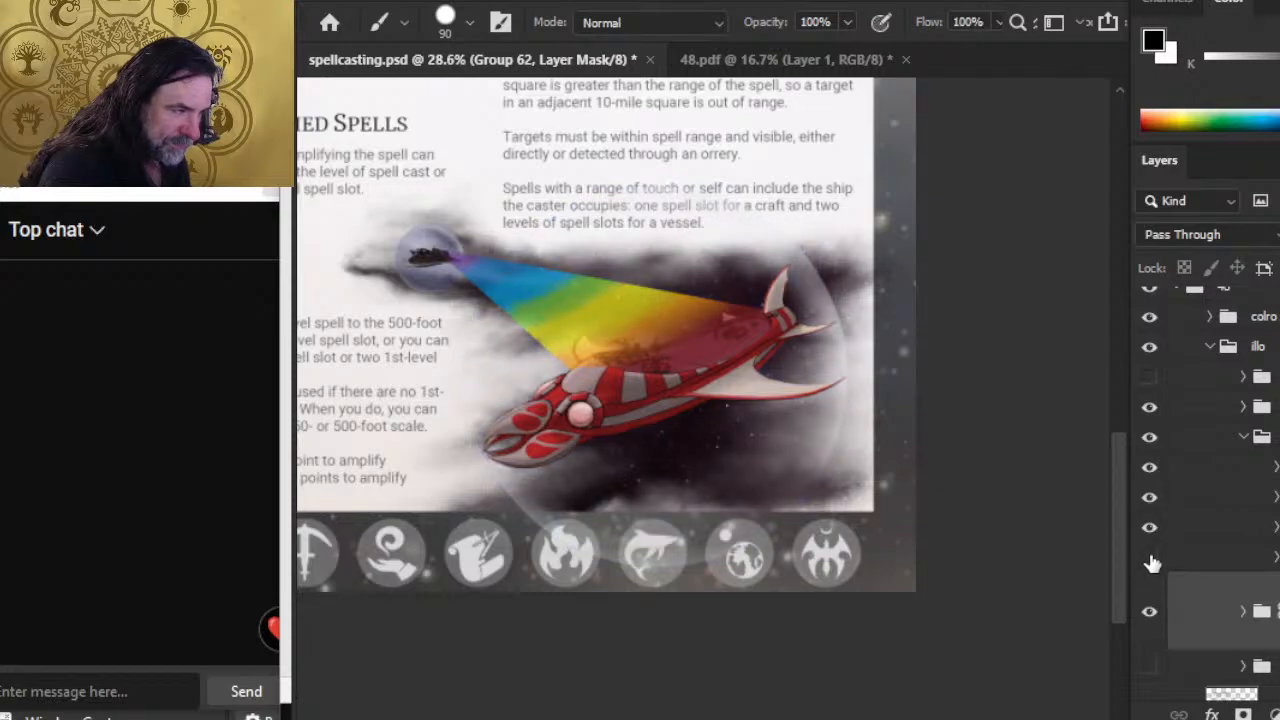
left_click(1150, 561)
left_click(1220, 562)
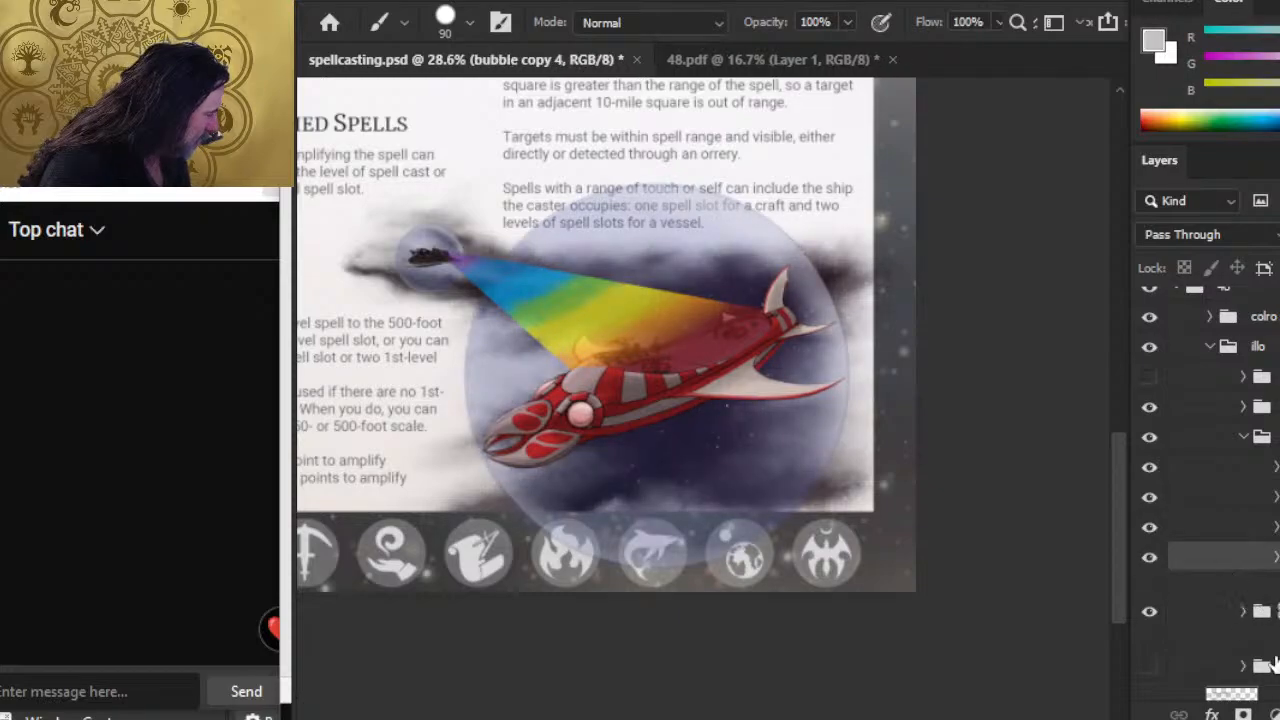
left_click(1243, 714)
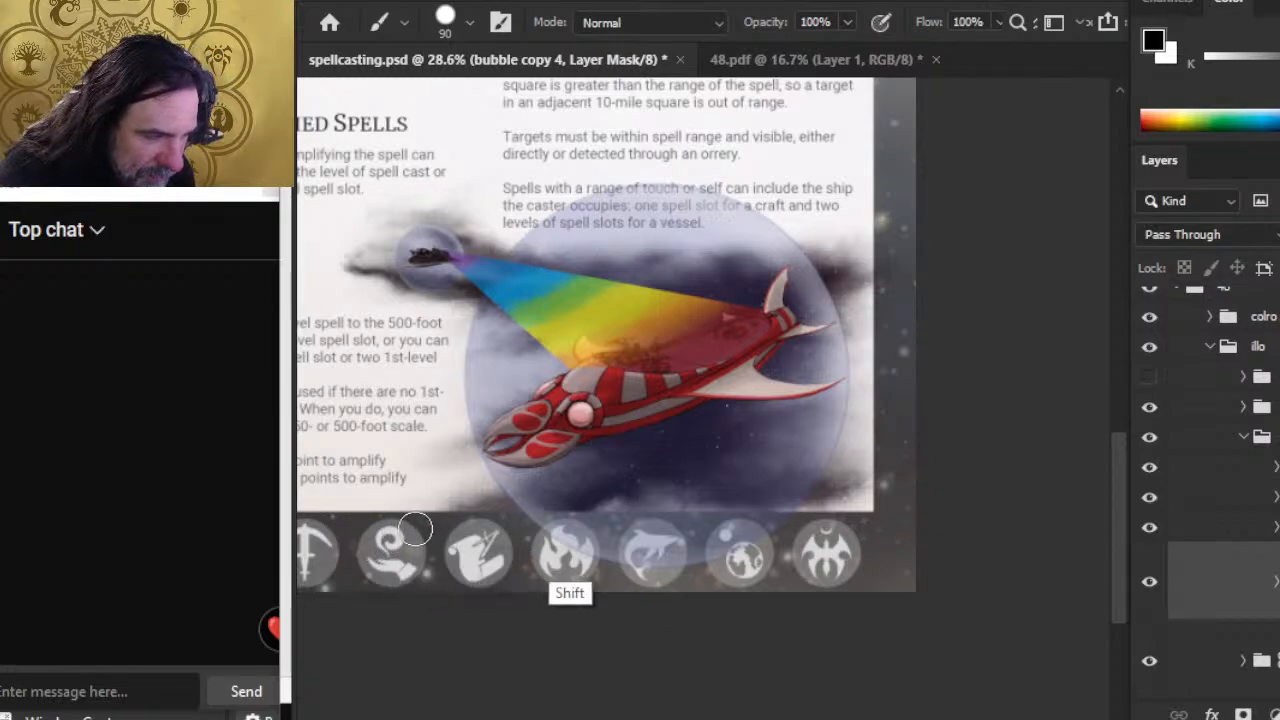
Paint black on bubble copy 4's layer mask to hide the blue bubble tint where it overlaps the icon bar.
left_click(1152, 584)
left_click(1152, 584)
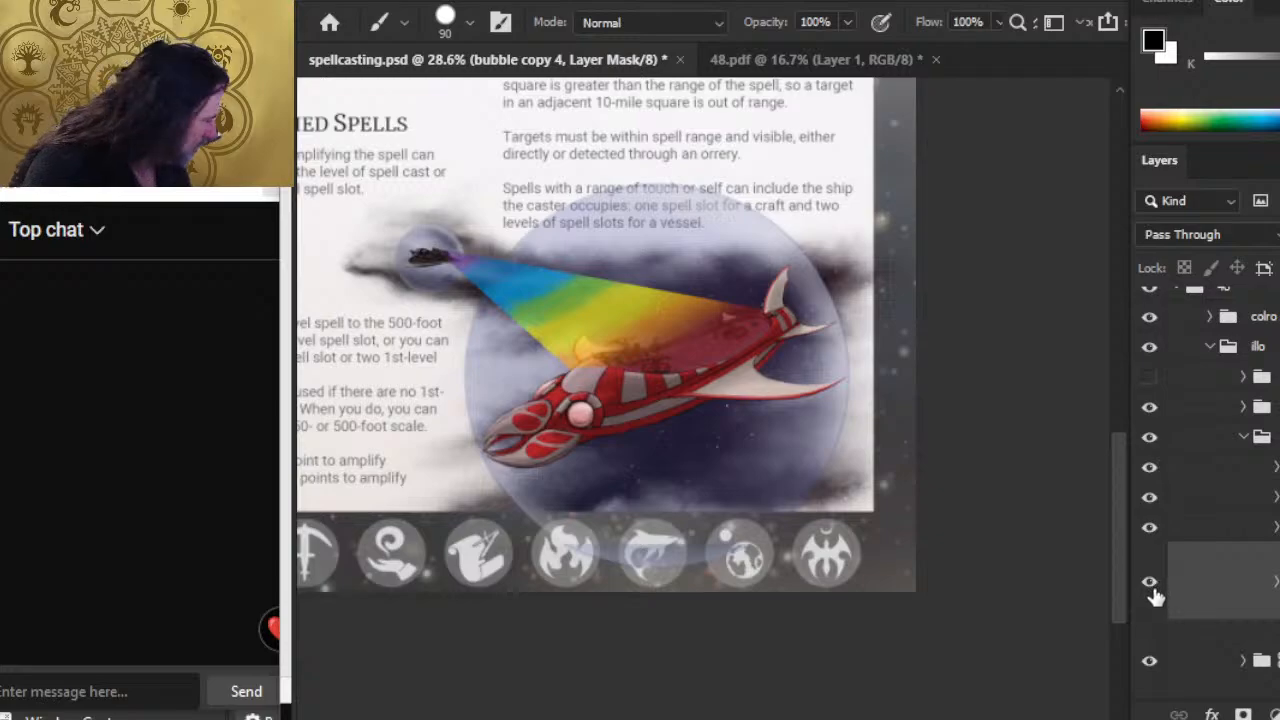
left_click(1150, 468)
left_click(1151, 470)
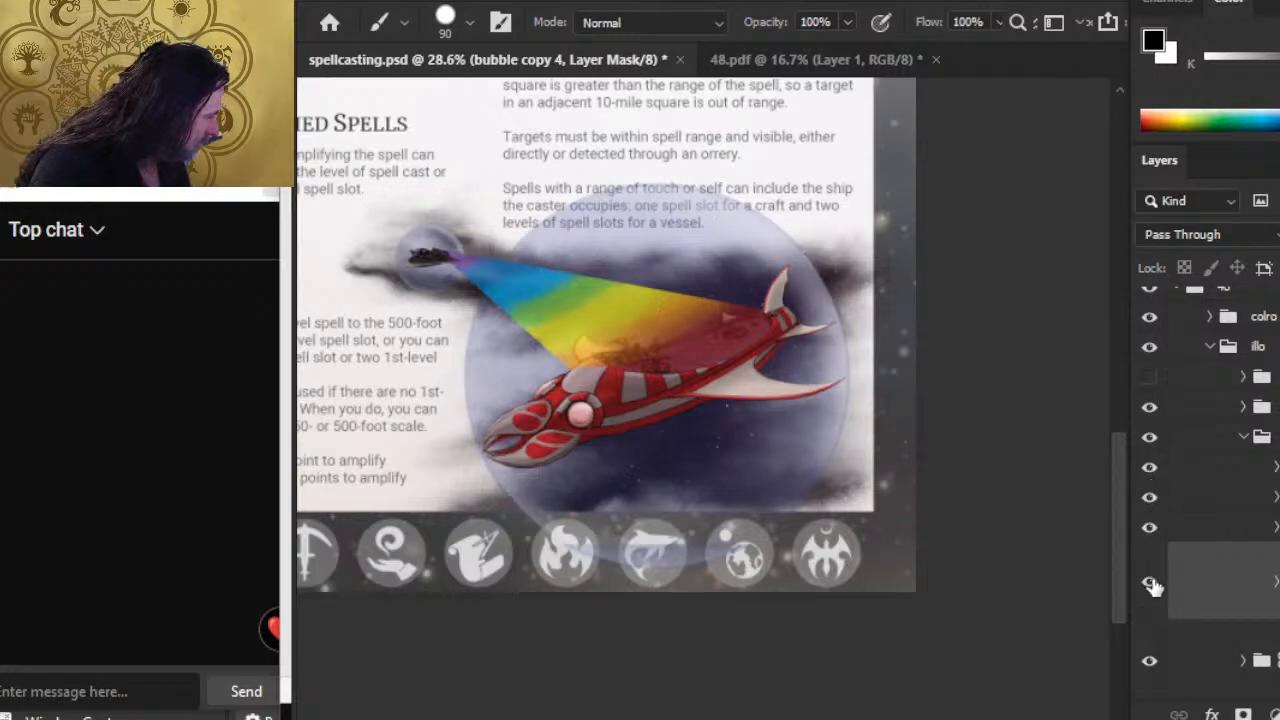
left_click(1224, 611)
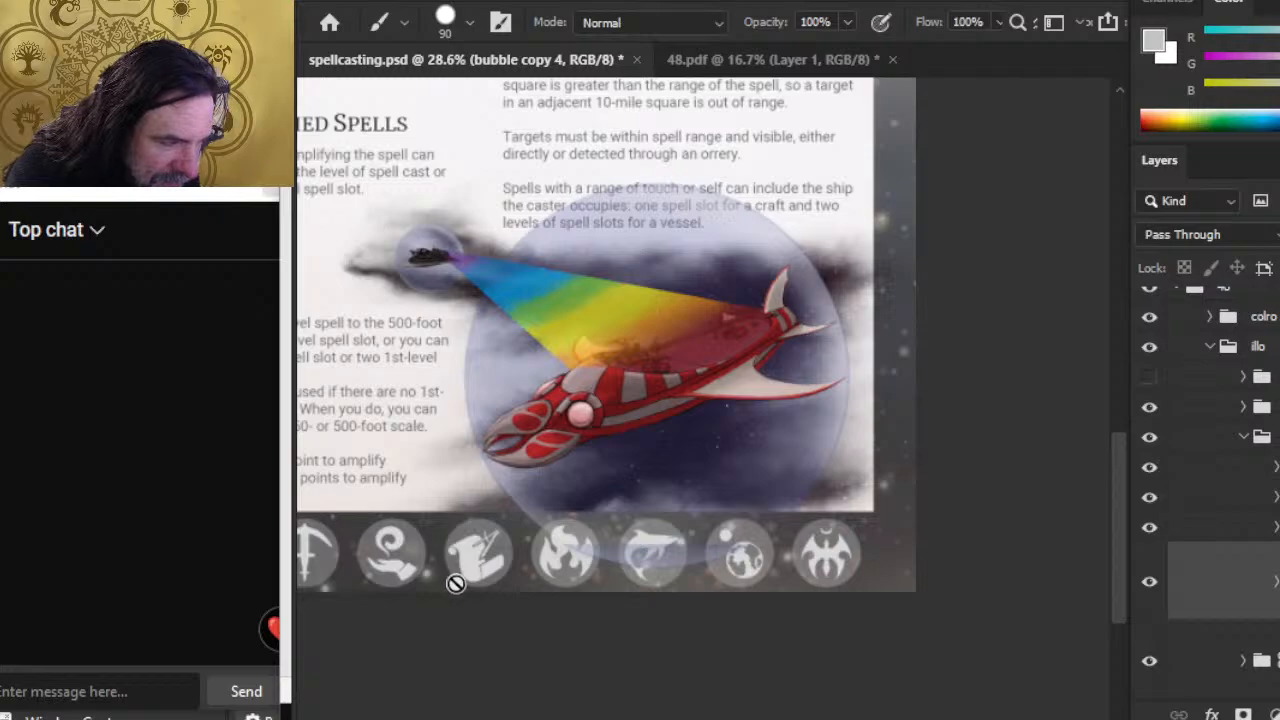
left_click(1278, 590)
key("z")
left_click_drag(454, 515, 588, 534)
key("b")
left_click_drag(482, 540, 1134, 587)
left_click_drag(757, 540, 285, 560)
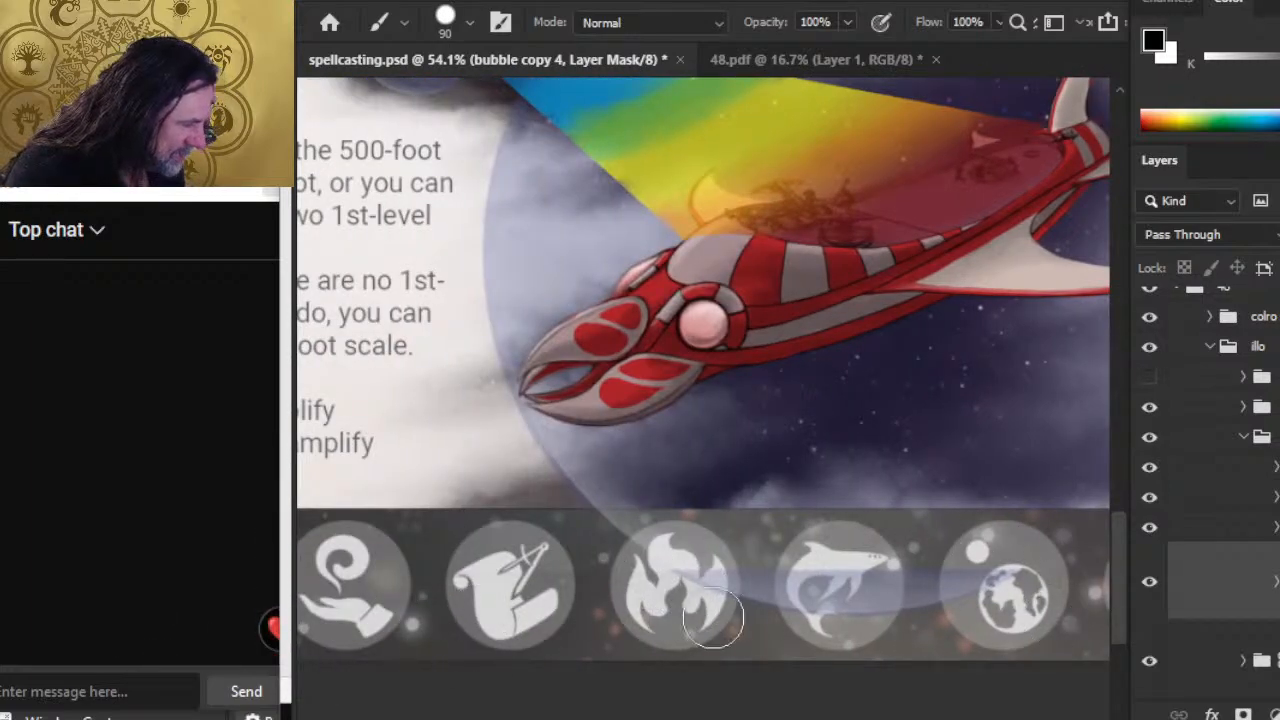
Check the masked background group and bubble layers for the tint over the icon bar, and add a layer mask to sheen copy.
left_click(1274, 664)
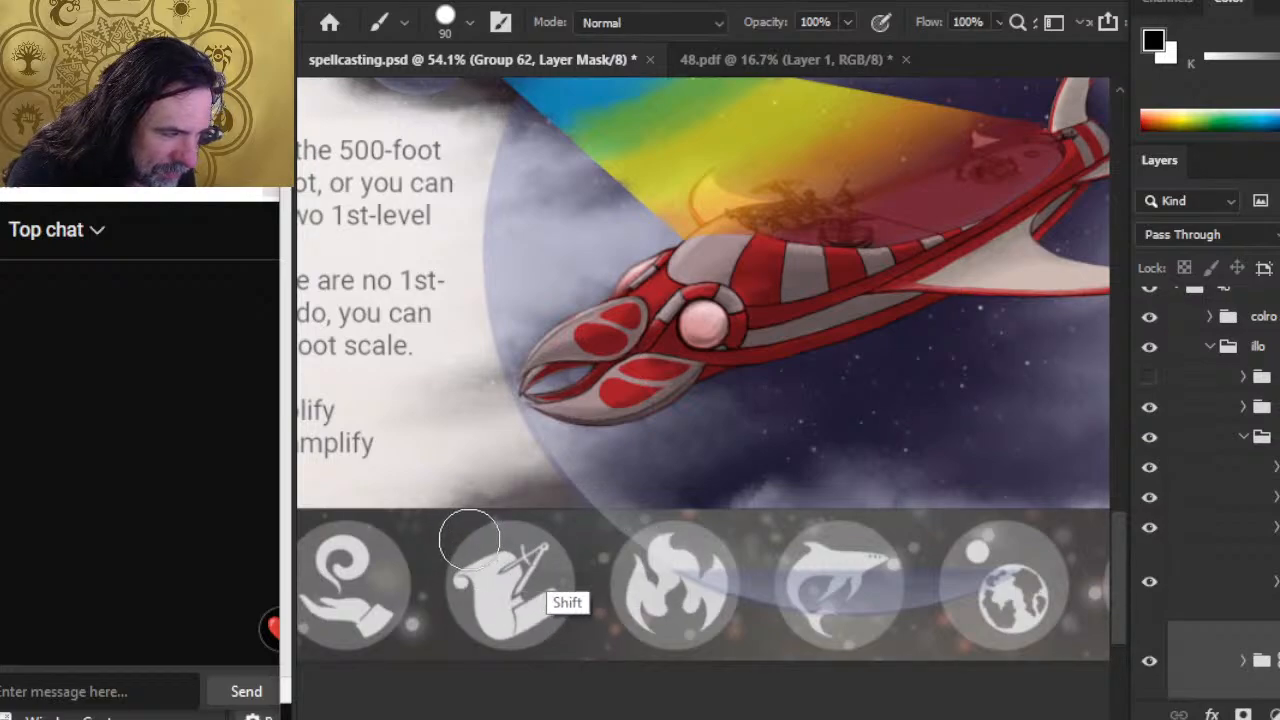
left_click(1146, 596)
left_click(1147, 595)
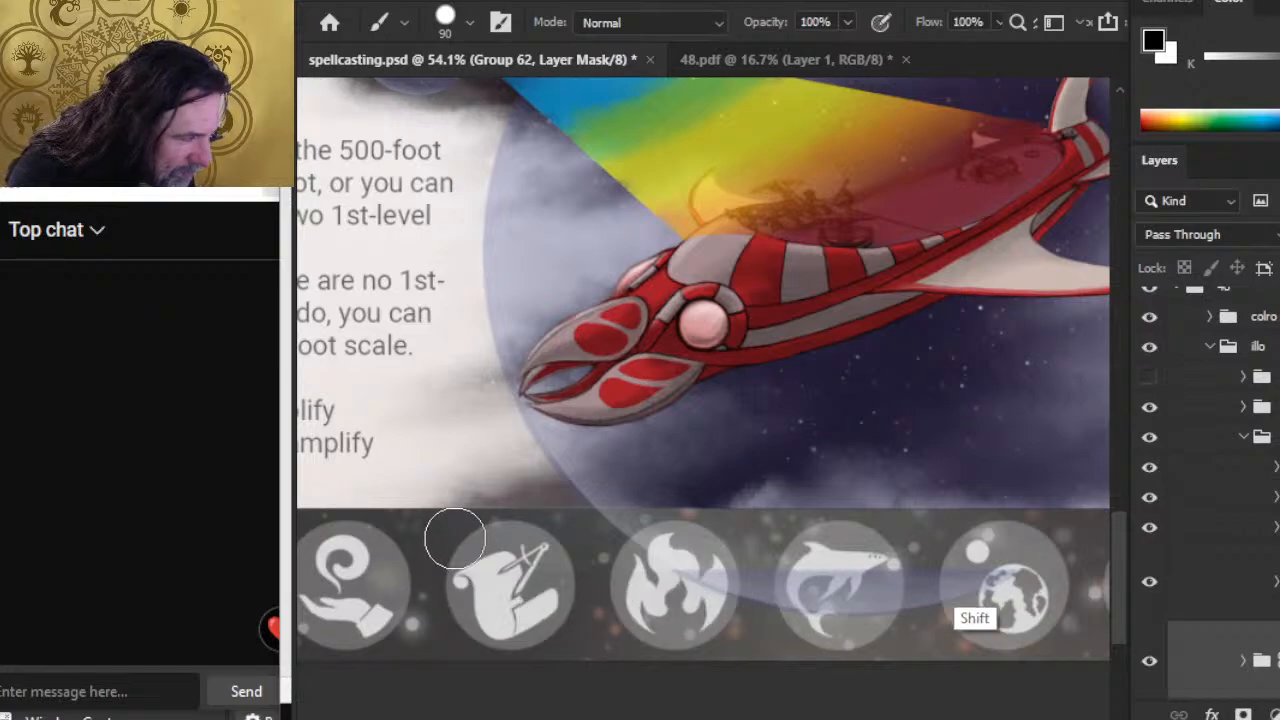
scroll(455, 540, "right", 2)
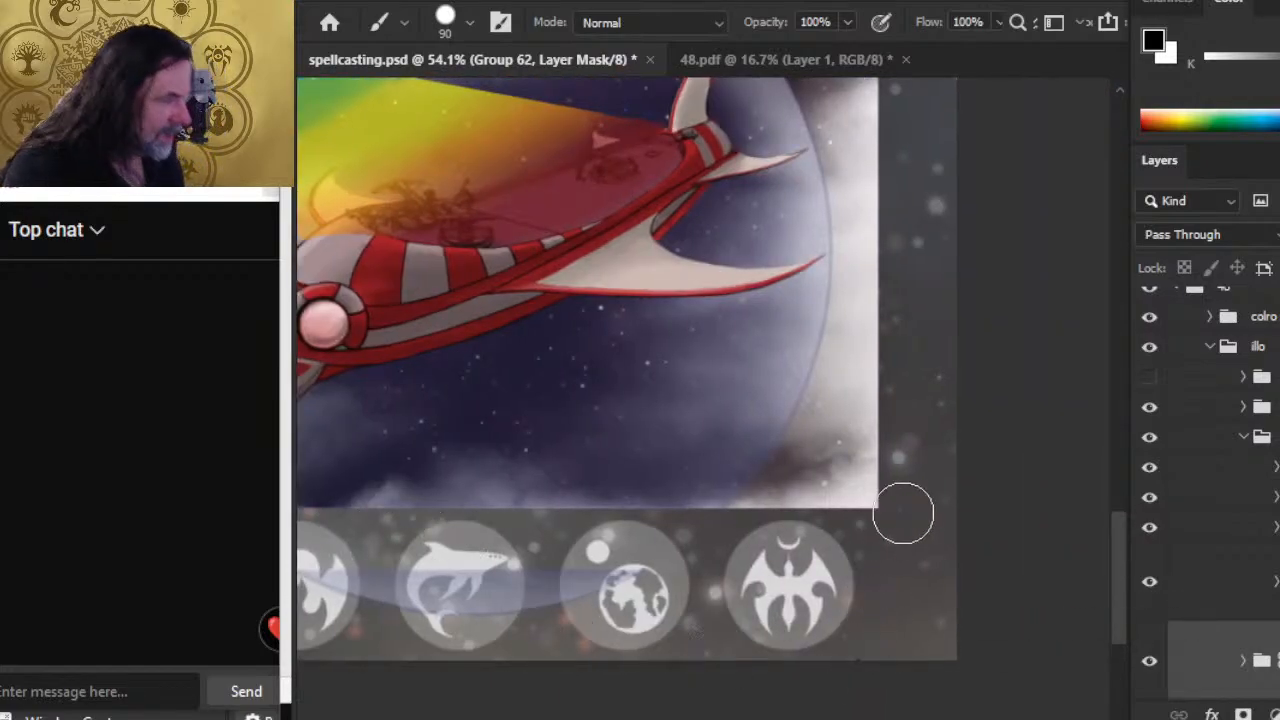
left_click(1272, 467)
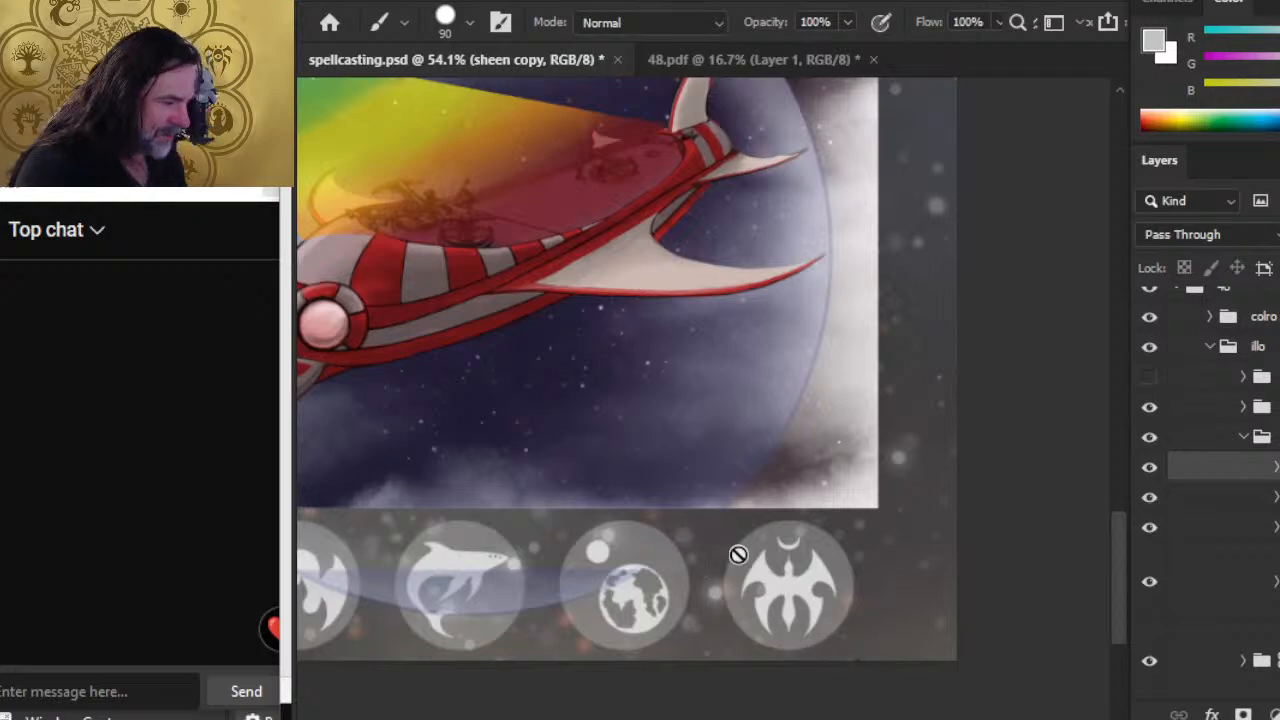
left_click(1243, 714)
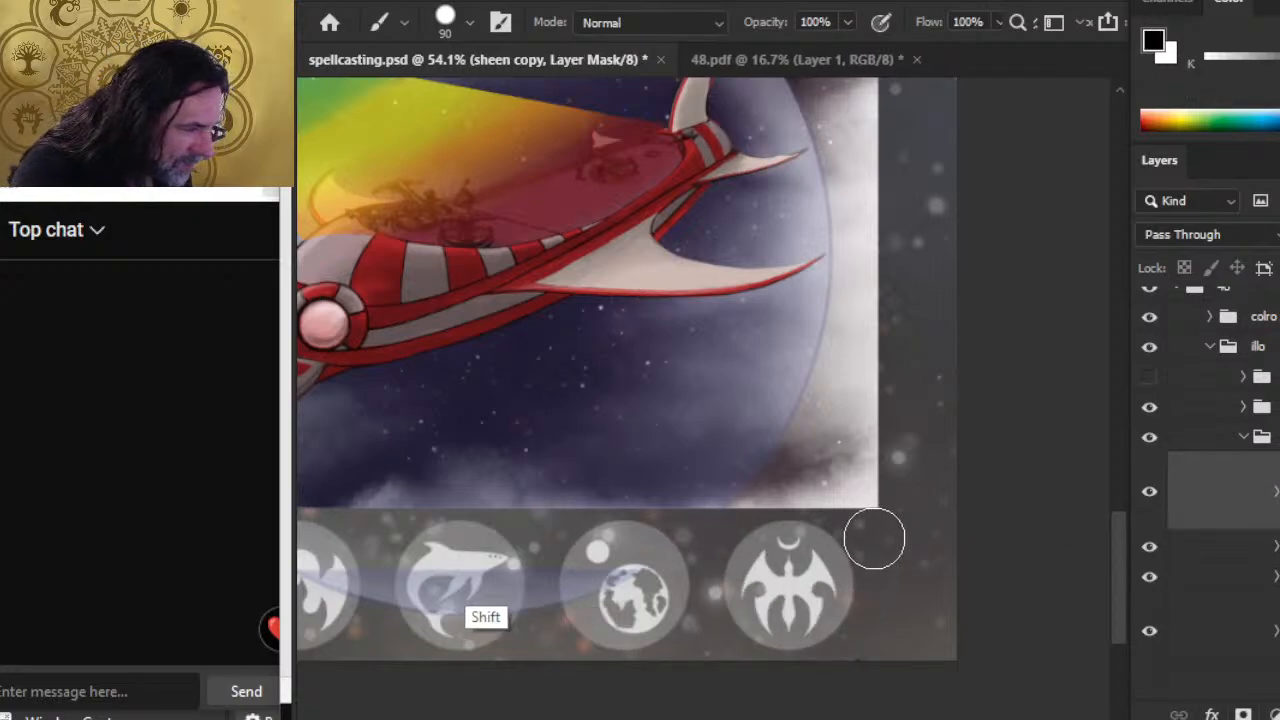
Paint black on sheen copy's layer mask to hide the bubble sheen where it overlaps the icon bar.
scroll(872, 535, "left", 3)
left_click_drag(789, 633, 415, 508)
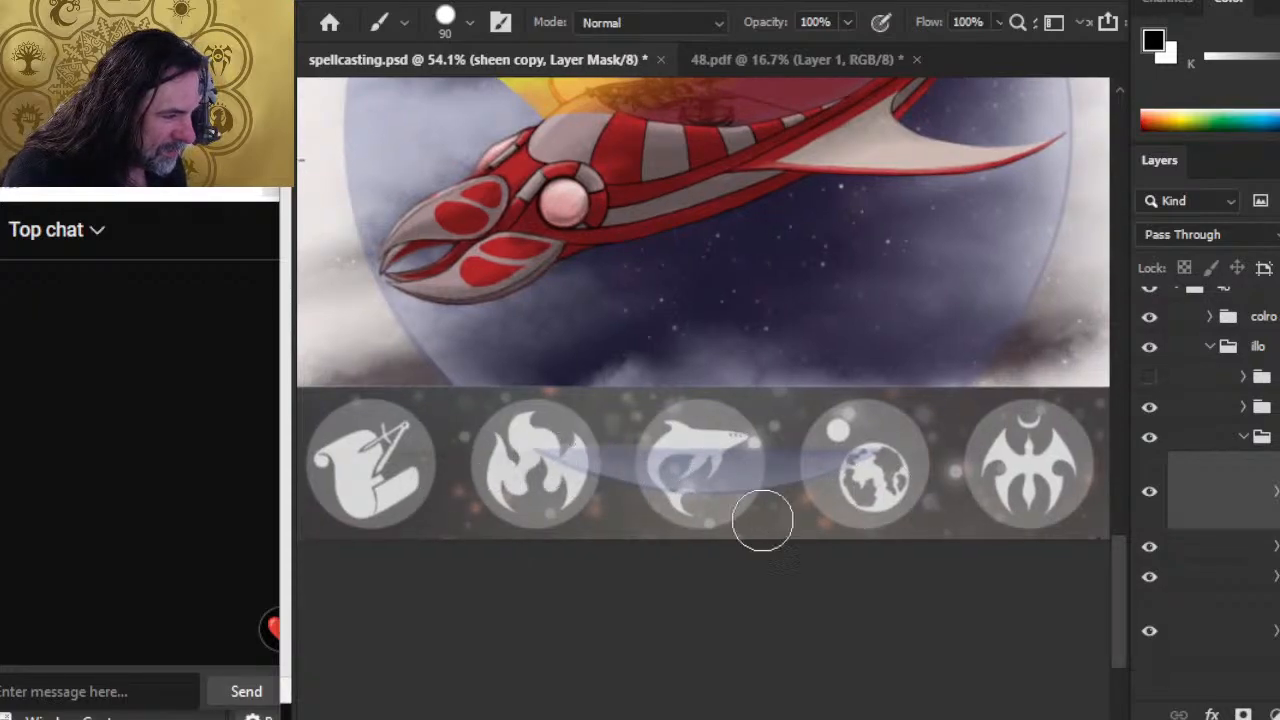
left_click(1149, 496)
left_click(1151, 498)
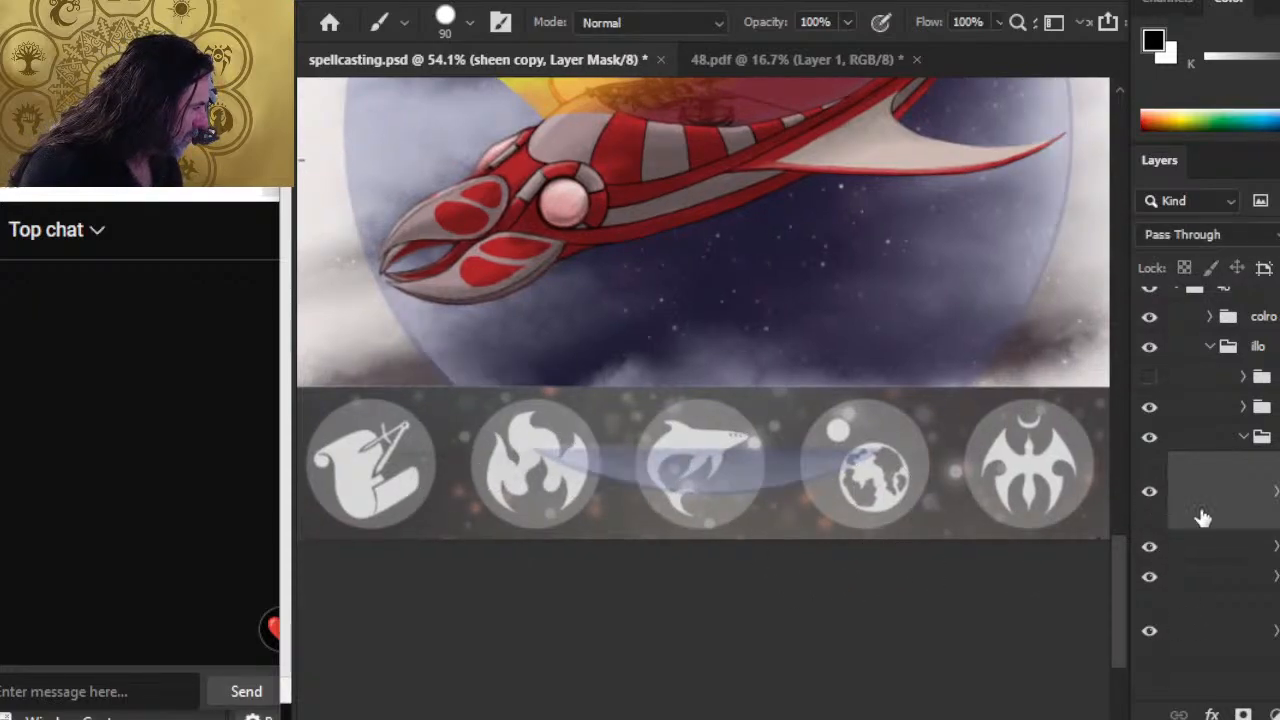
left_click_drag(818, 464, 805, 463)
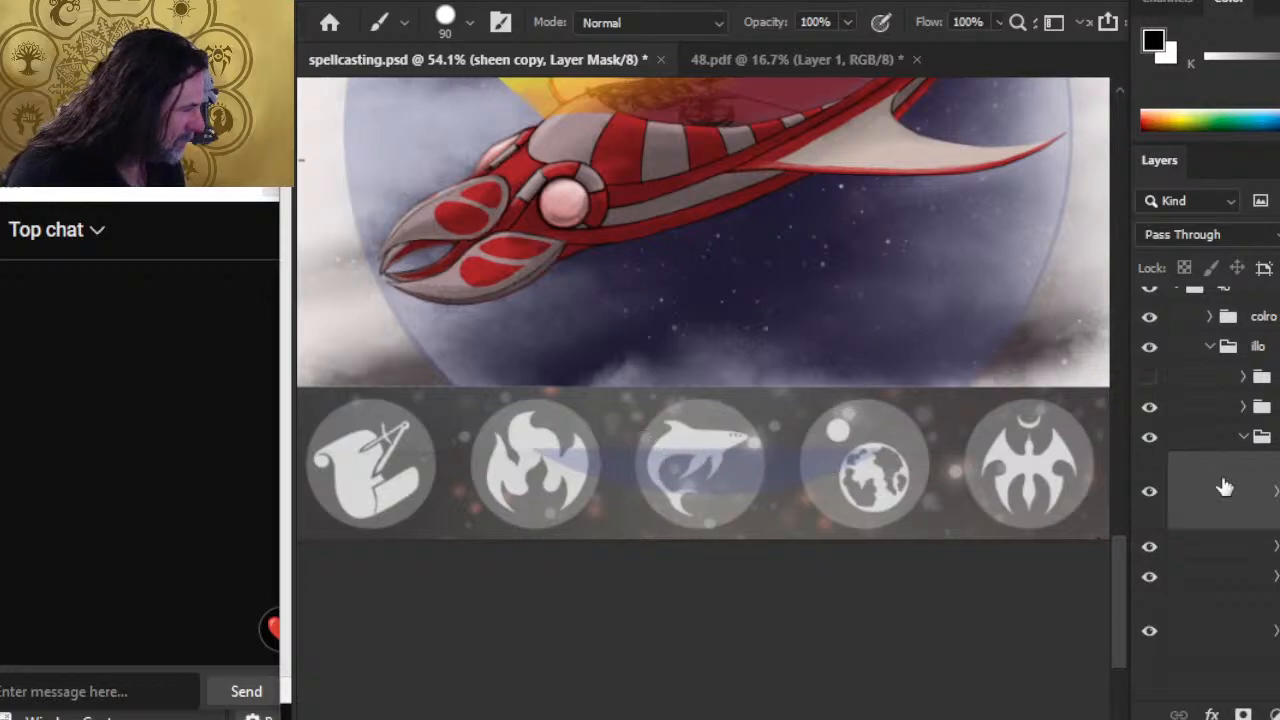
Enlarge the brush to 175 and paint black on bubble copy 4's layer mask to clear the remaining blue tint across the icon bar.
left_click(1150, 580)
left_click(1150, 580)
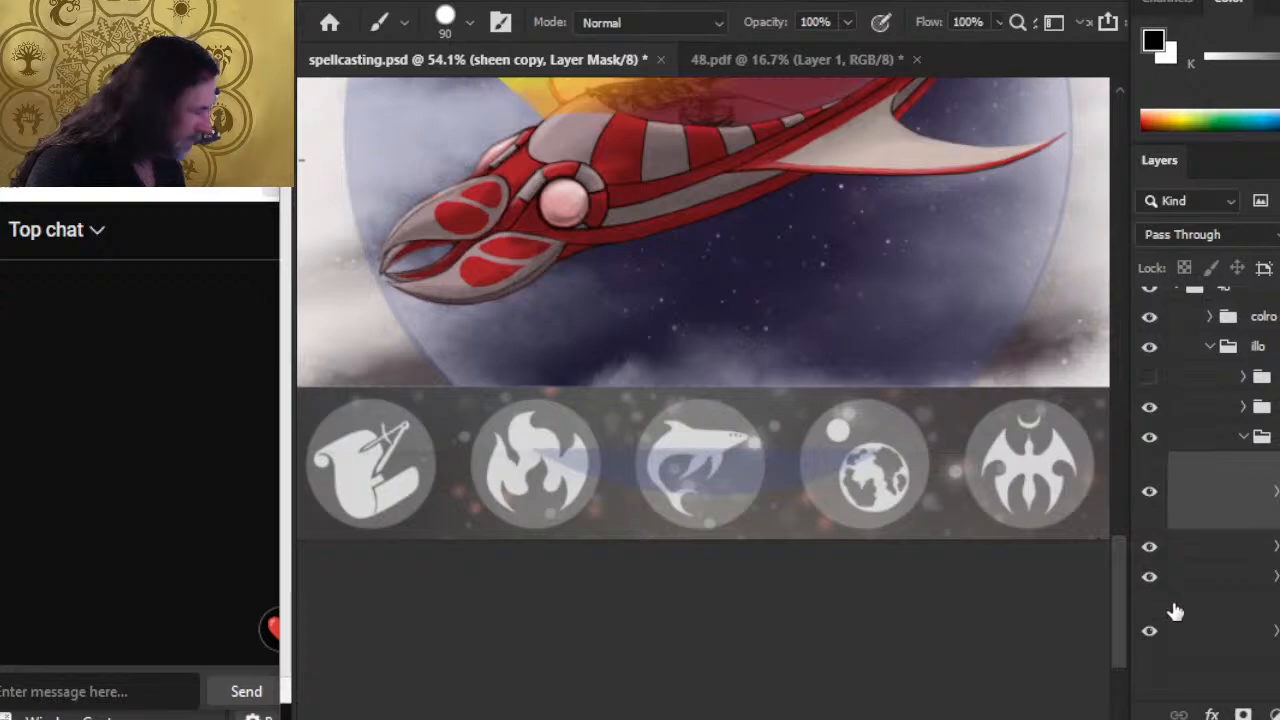
left_click(1175, 615)
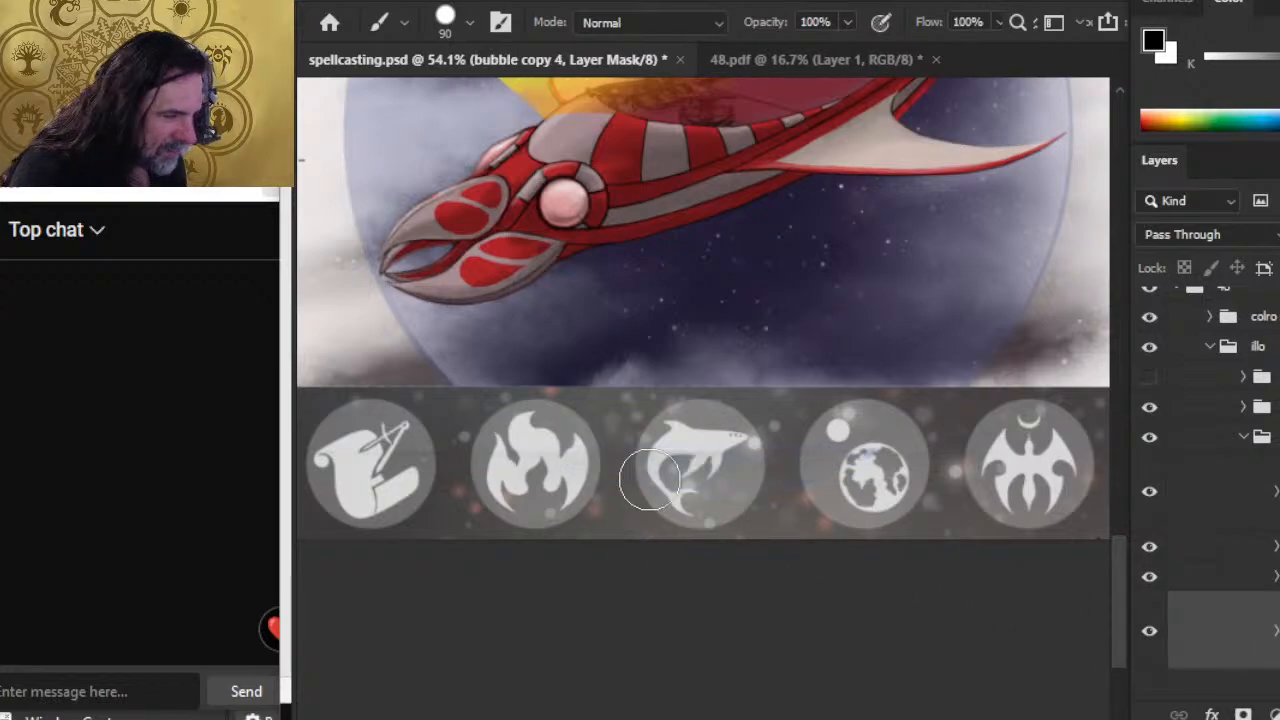
key("bracketright")
key("bracketright")
key("bracketright")
key("bracketright")
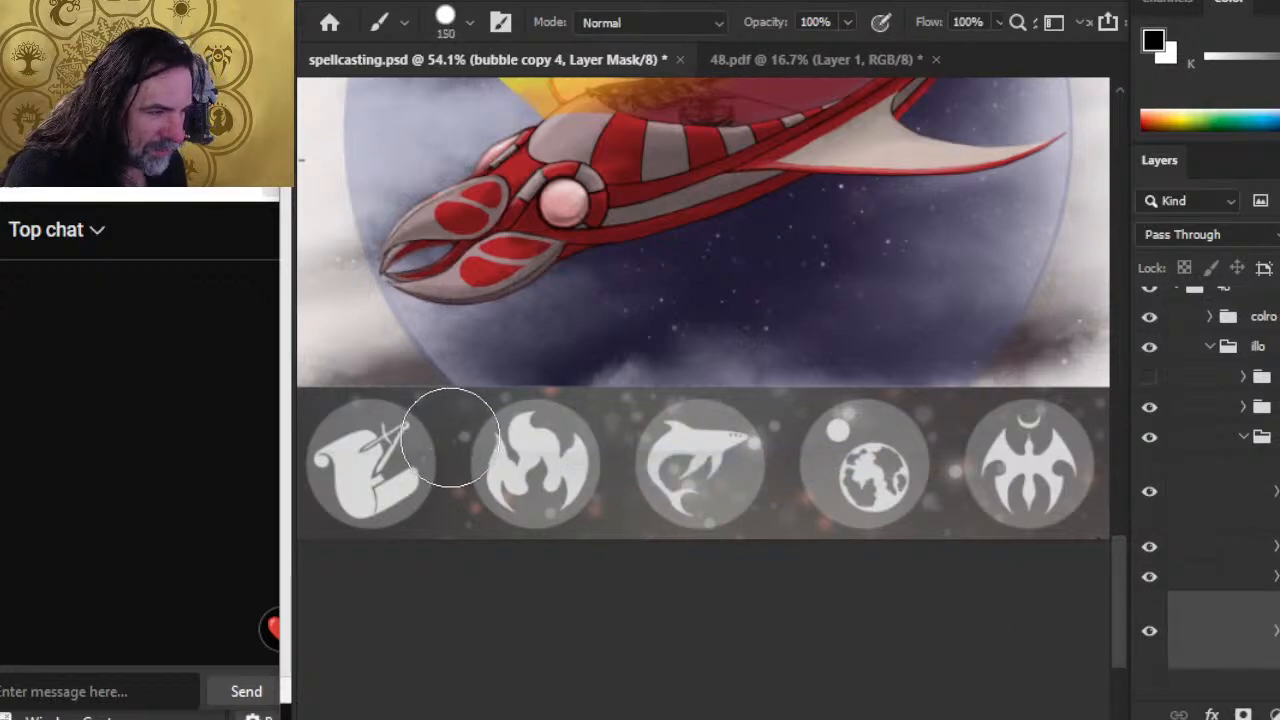
scroll(560, 465, "right", 5)
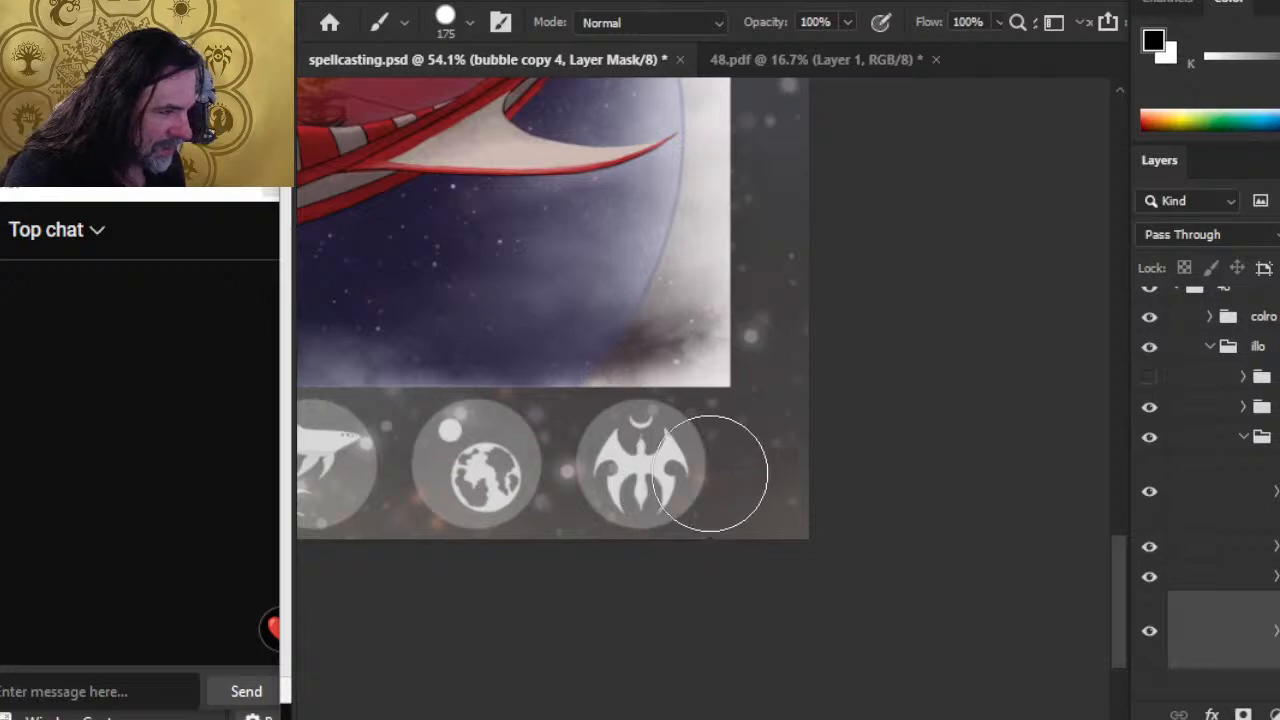
left_click_drag(668, 508, 788, 514)
Paint over the rest of the icon bar on sheen copy's layer mask with the 175 brush.
left_click(1215, 491)
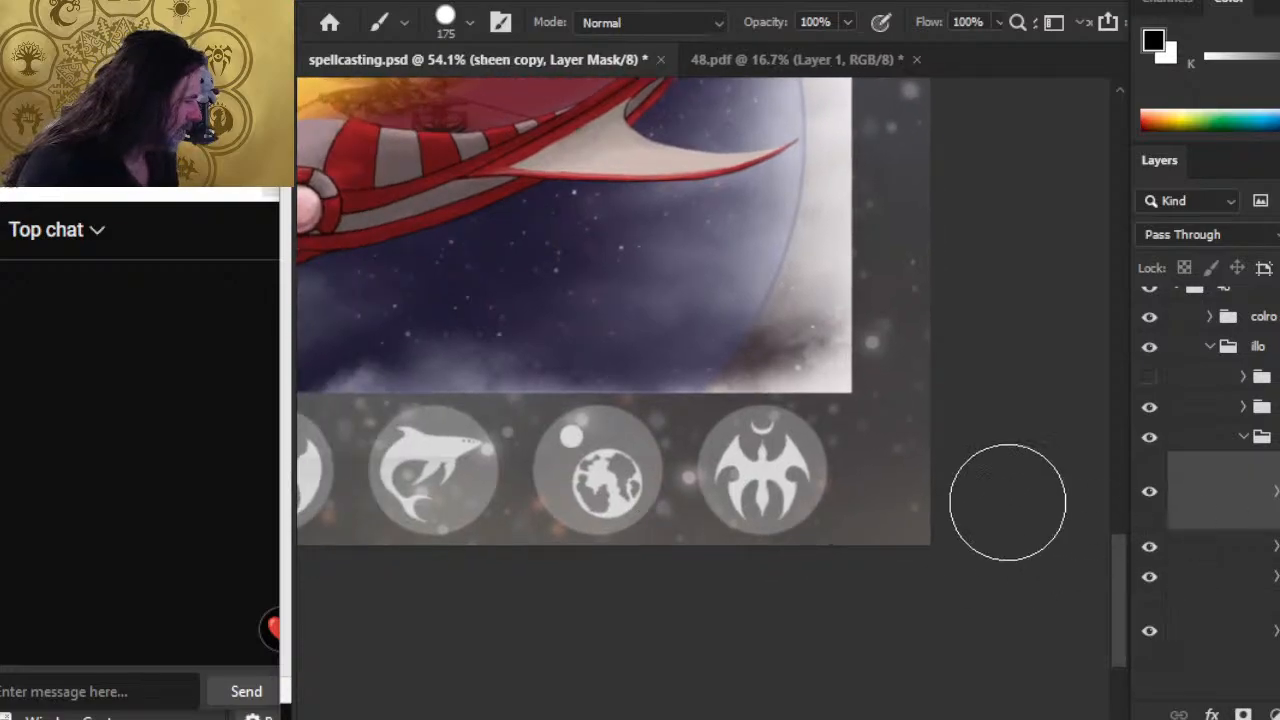
scroll(780, 500, "left", 8)
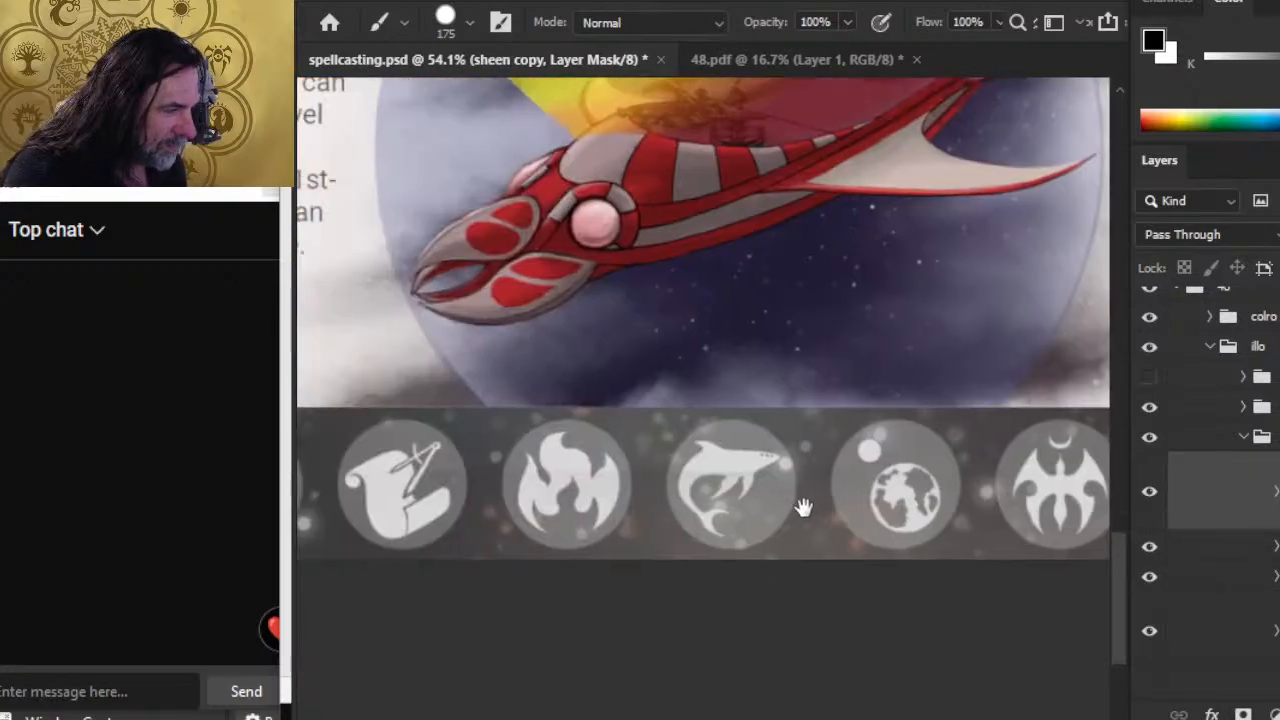
left_click_drag(797, 507, 455, 447)
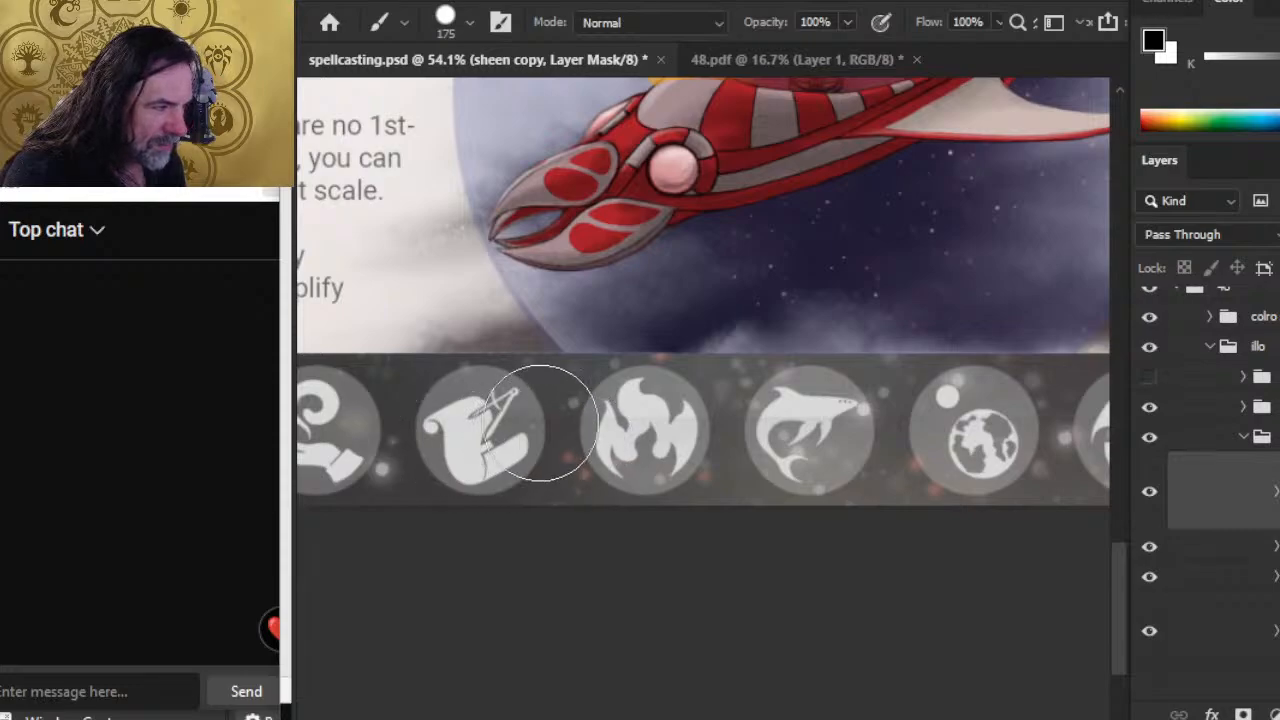
On Layer 1105, paint dark grey sampled from the frame with a size 50 brush as cloud puffs above the scroll and compass icon.
left_click(1233, 646)
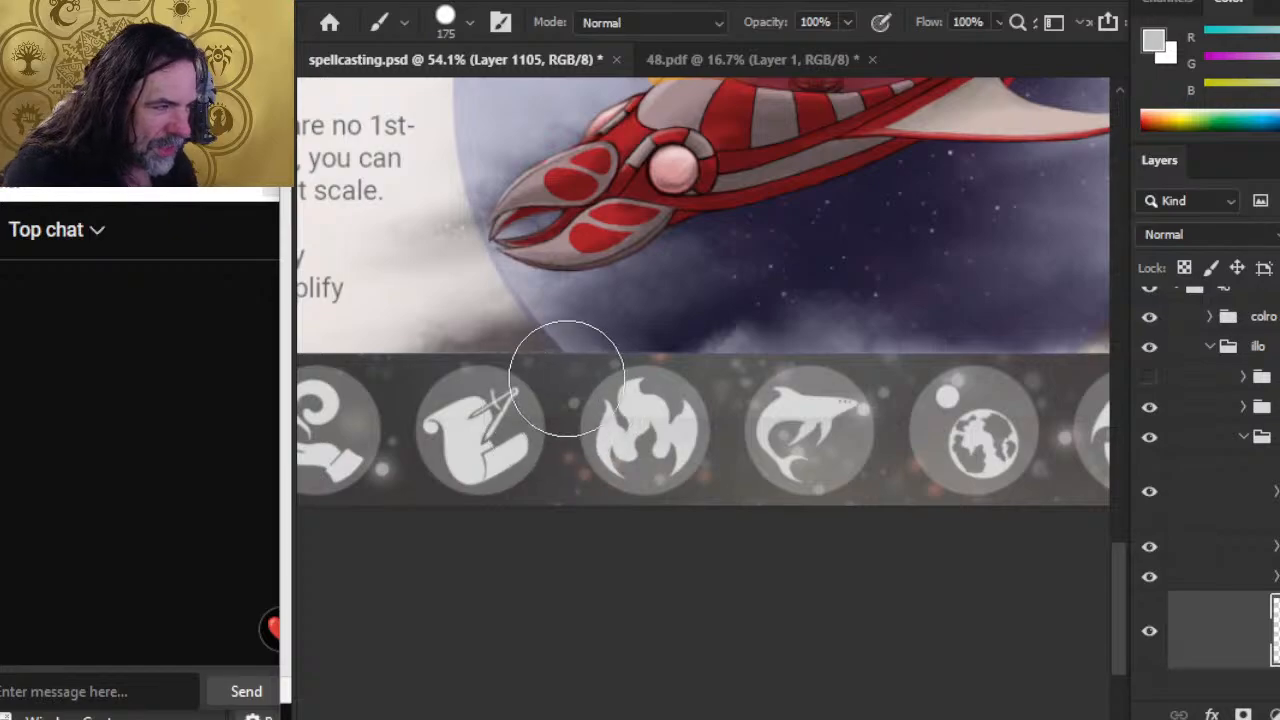
left_click(560, 357, "alt")
key("bracketleft")
key("bracketleft")
key("bracketleft")
key("bracketleft")
key("bracketleft")
key("bracketleft")
key("bracketleft")
key("bracketleft")
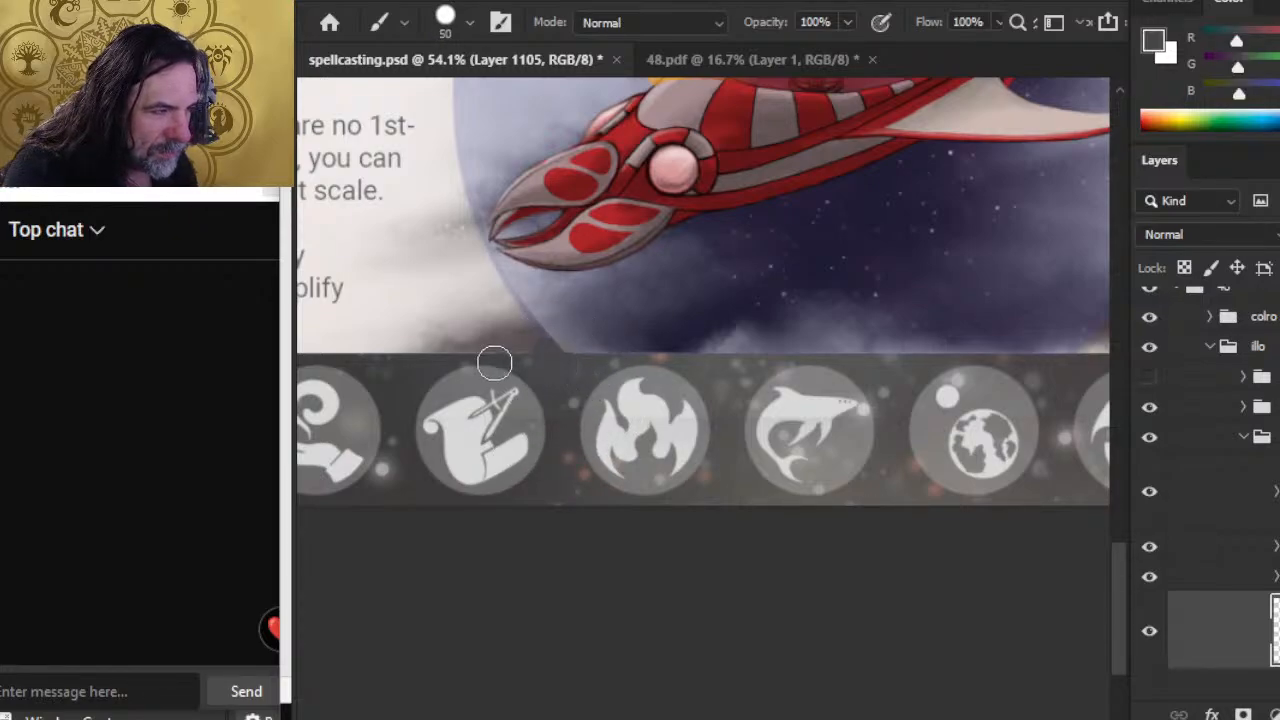
left_click(452, 352, "alt")
mouse_move(442, 360)
left_mouse_down()
mouse_move(512, 326)
mouse_move(498, 353)
mouse_move(558, 347)
mouse_move(515, 341)
mouse_move(562, 344)
left_mouse_up()
left_click(502, 353, "alt")
left_click(503, 353, "alt")
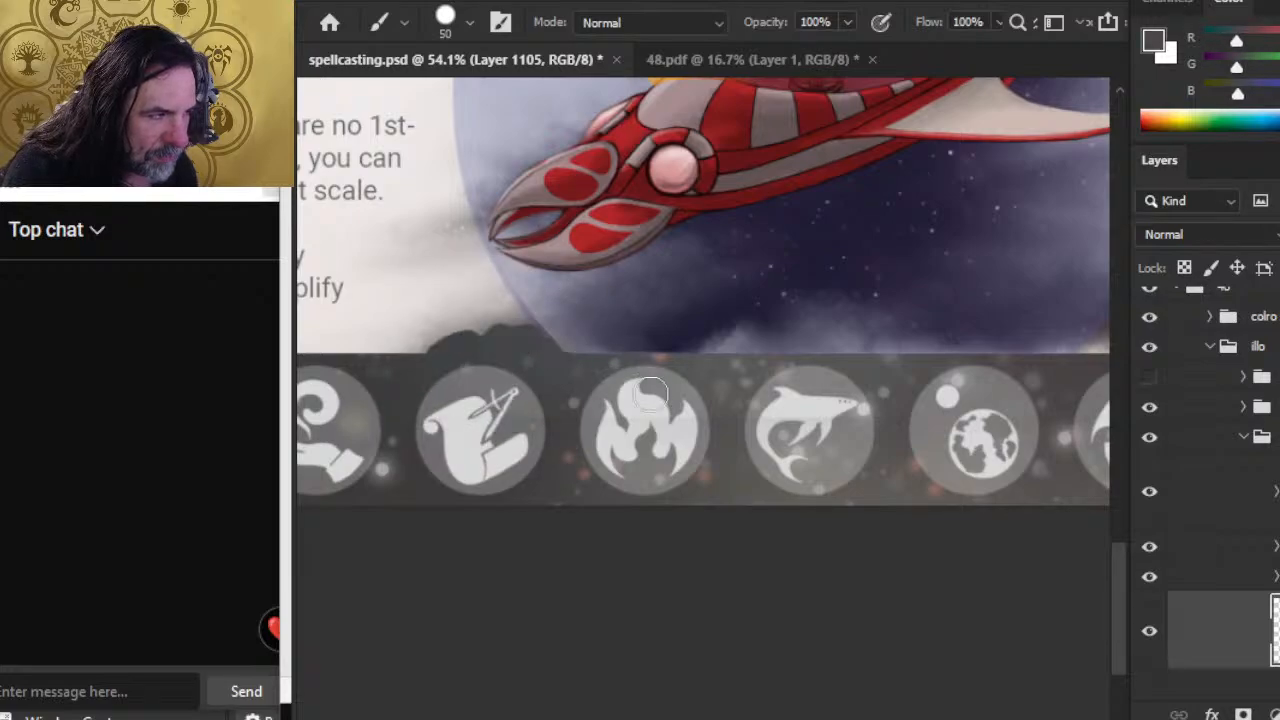
Sample a lighter grey from the icon bar and paint a cloud puff over the frame edge between the flame and whale icons.
left_click(726, 369, "alt")
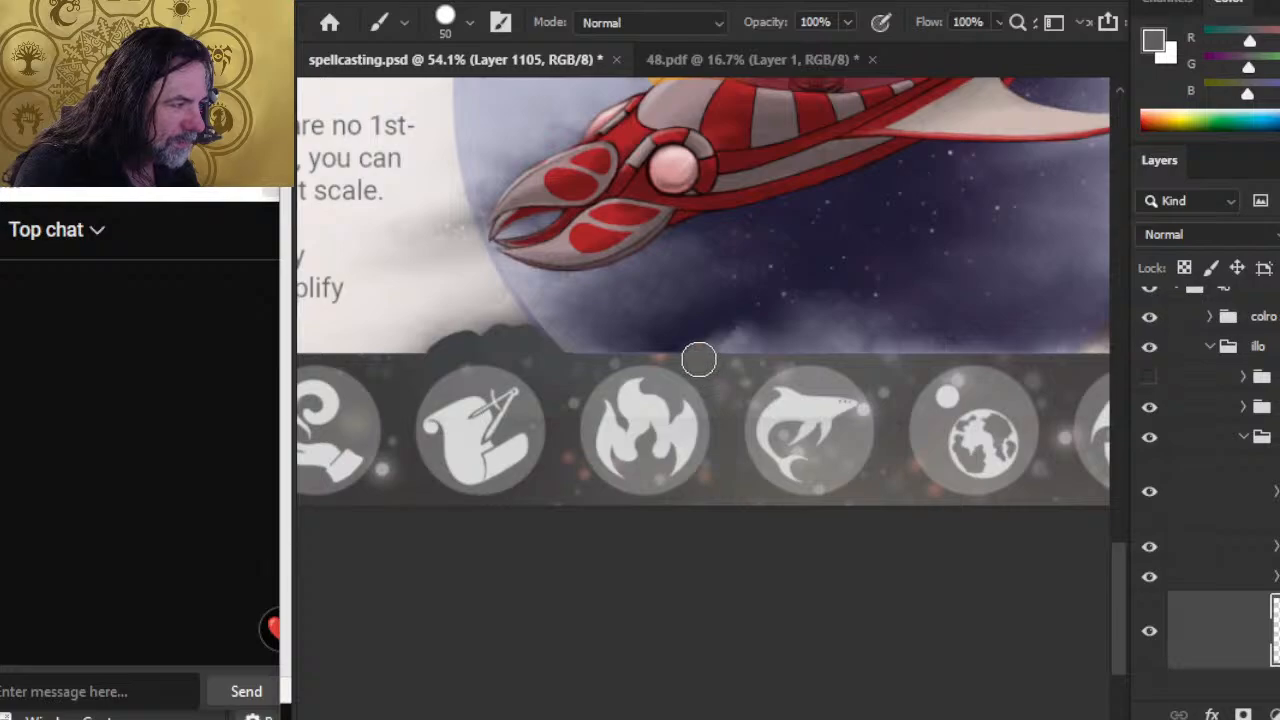
mouse_move(697, 360)
left_mouse_down()
mouse_move(744, 342)
mouse_move(766, 371)
left_mouse_up()
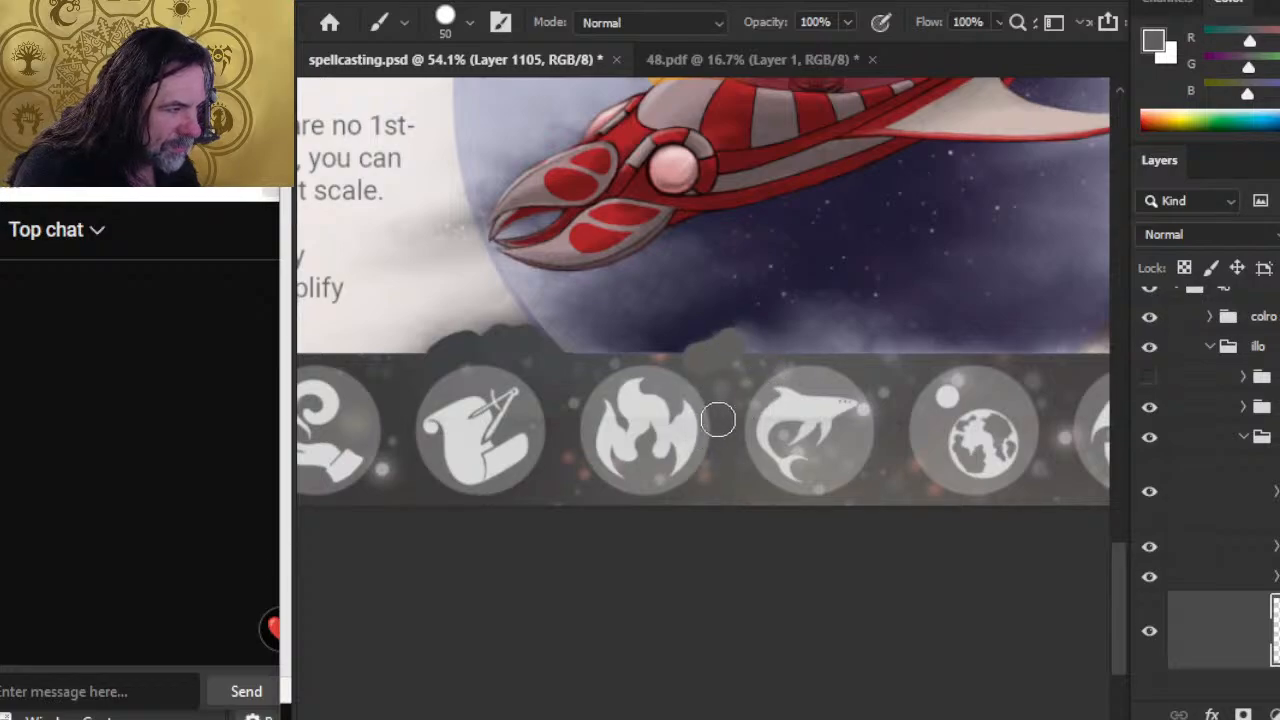
mouse_move(794, 424)
left_mouse_down()
mouse_move(609, 449)
mouse_move(620, 442)
left_mouse_up()
Paint more grey puffs above the flame icon and soften them into the artwork with the Smudge tool at 20% strength.
key("r")
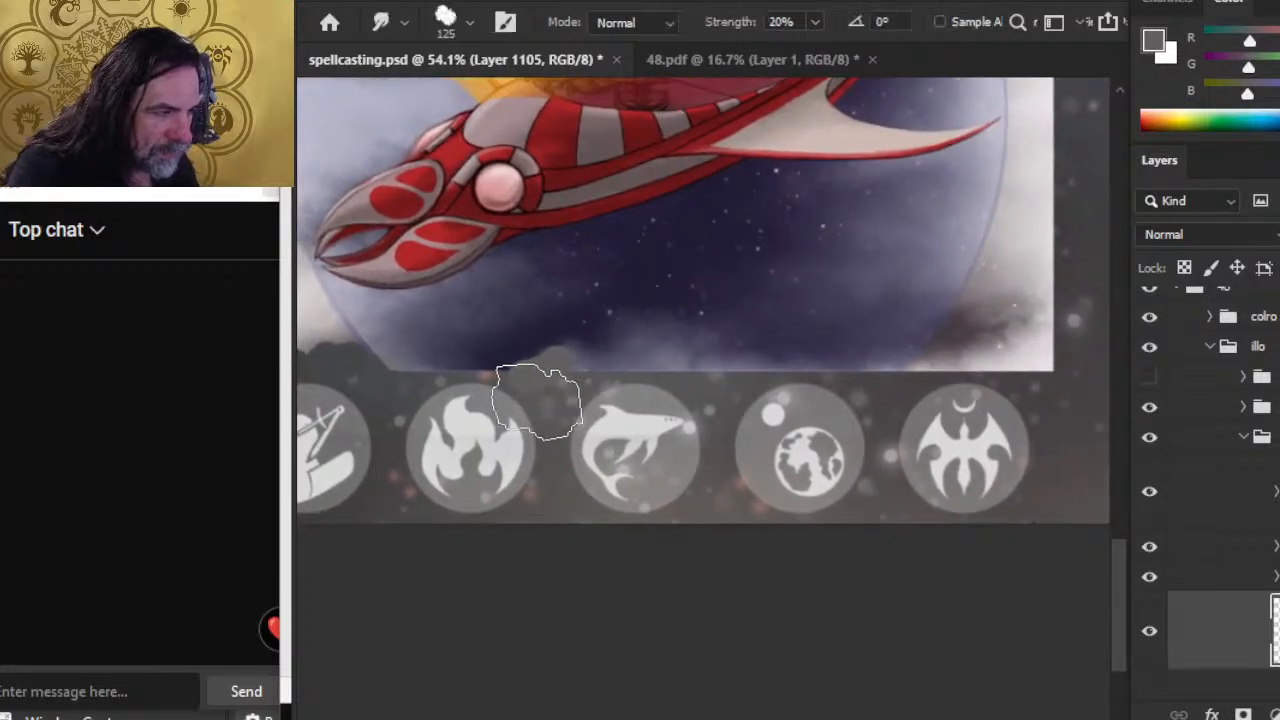
key("b")
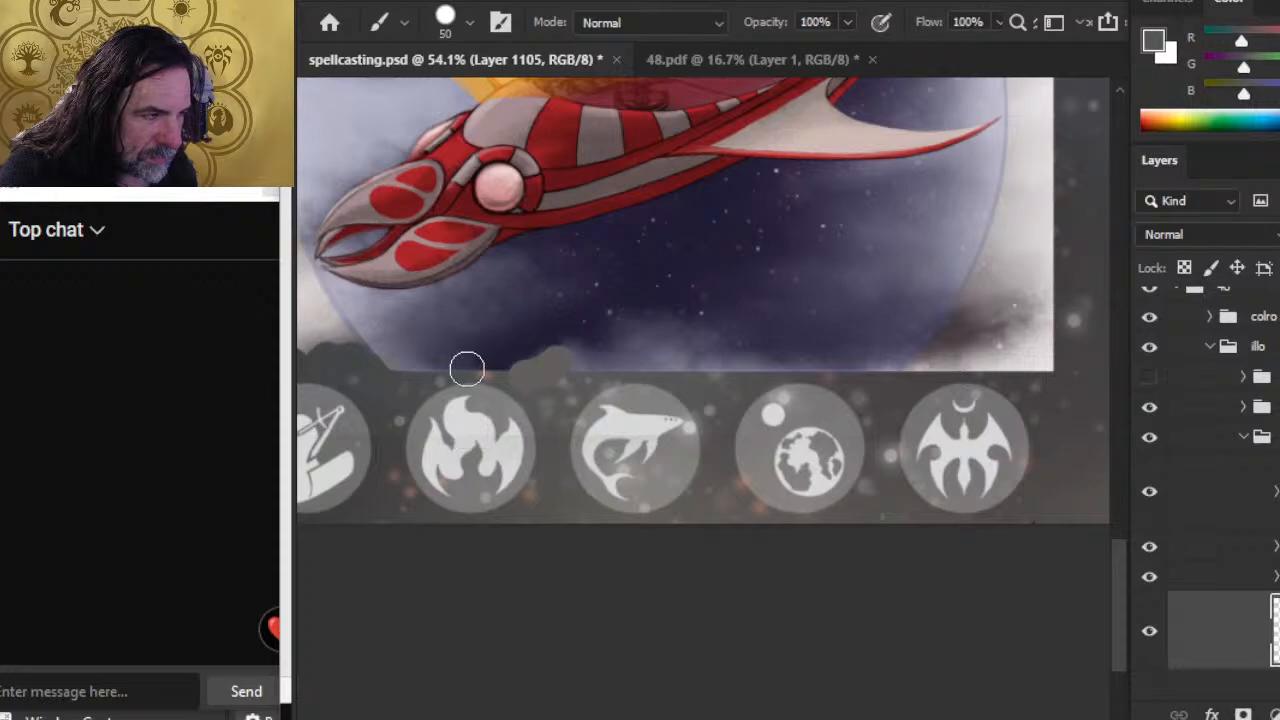
key("r")
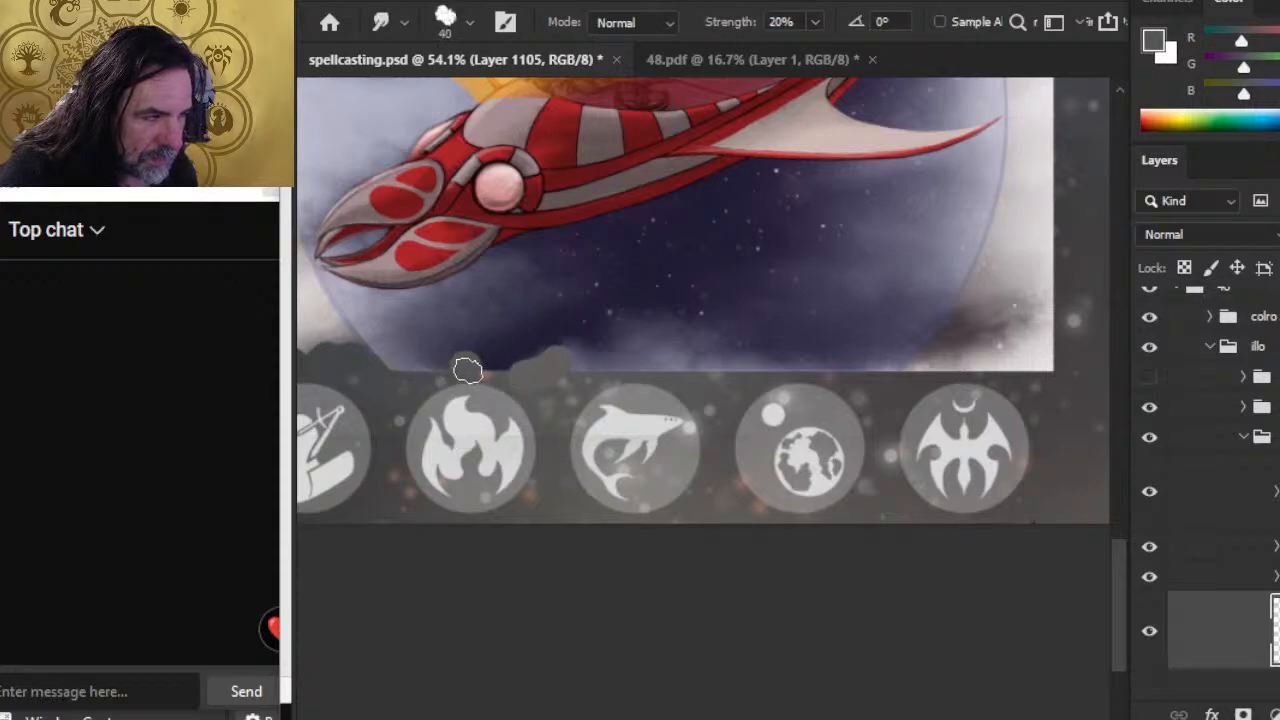
key("b")
key("r")
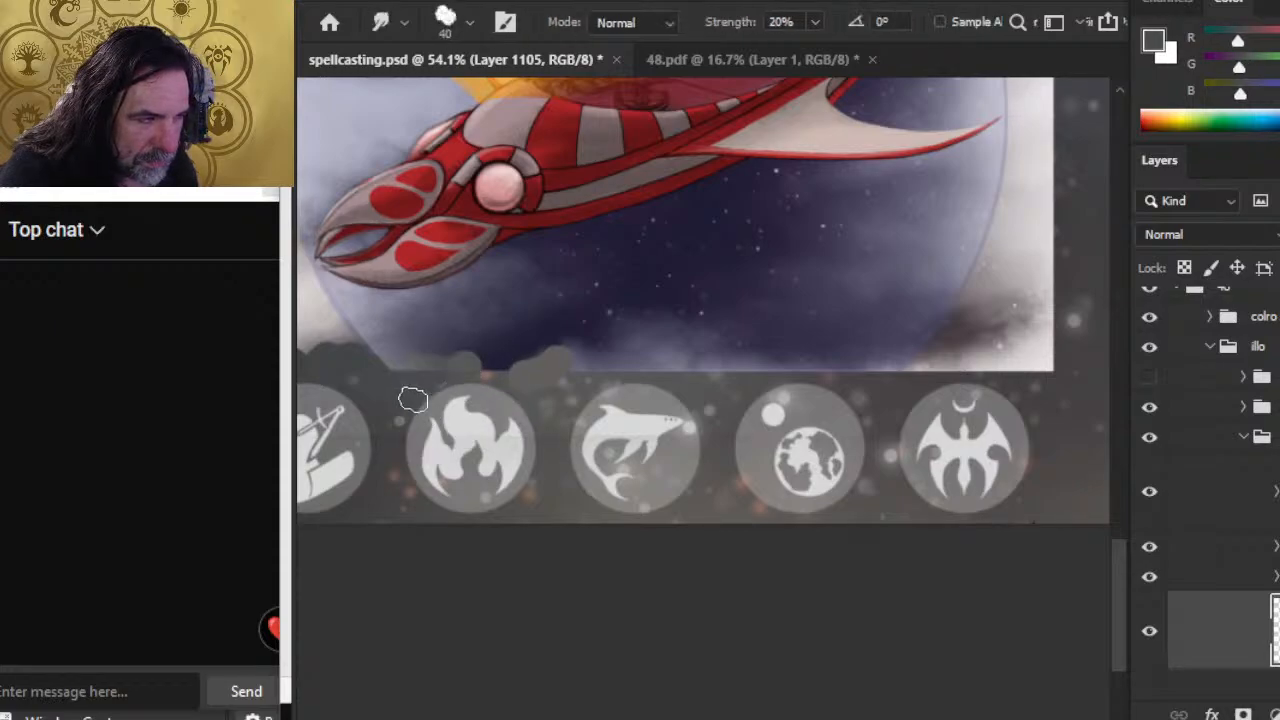
key("b")
key("r")
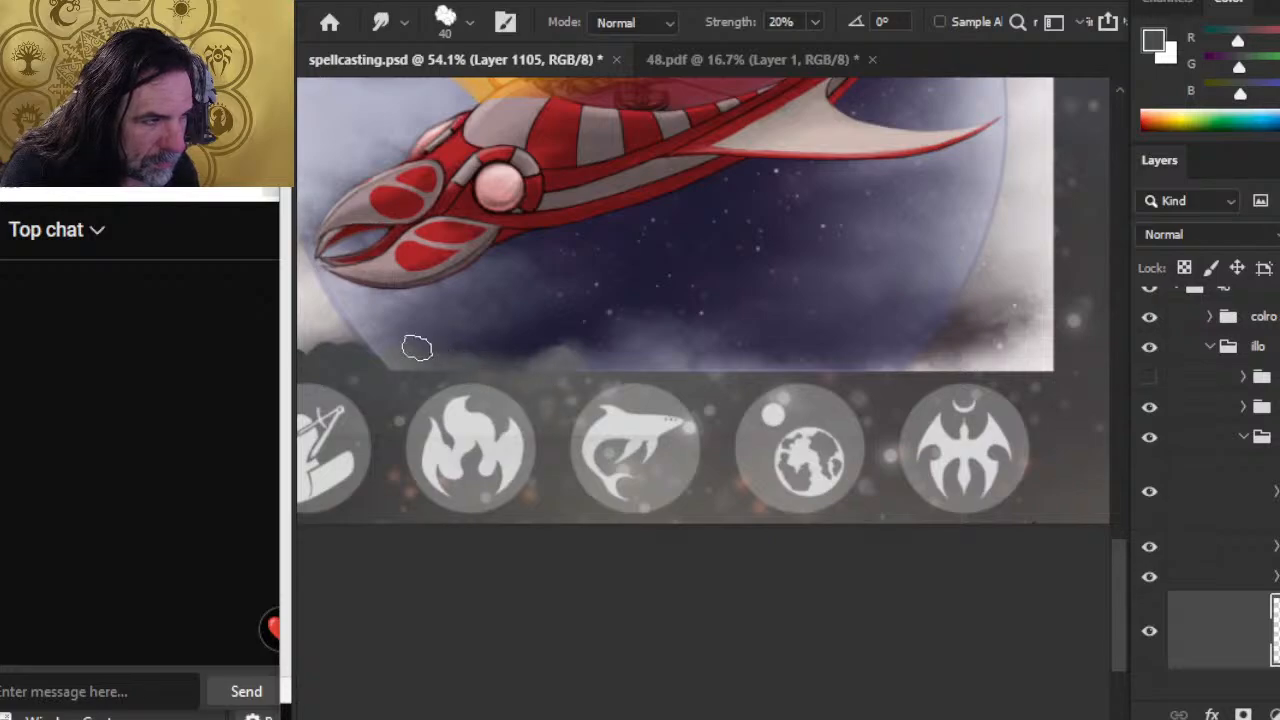
Set the Smudge strength to 76% and smear the dark puffs above the scroll and compass icon into wispy clouds.
mouse_move(438, 400)
left_mouse_down()
mouse_move(494, 426)
mouse_move(657, 459)
left_mouse_up()
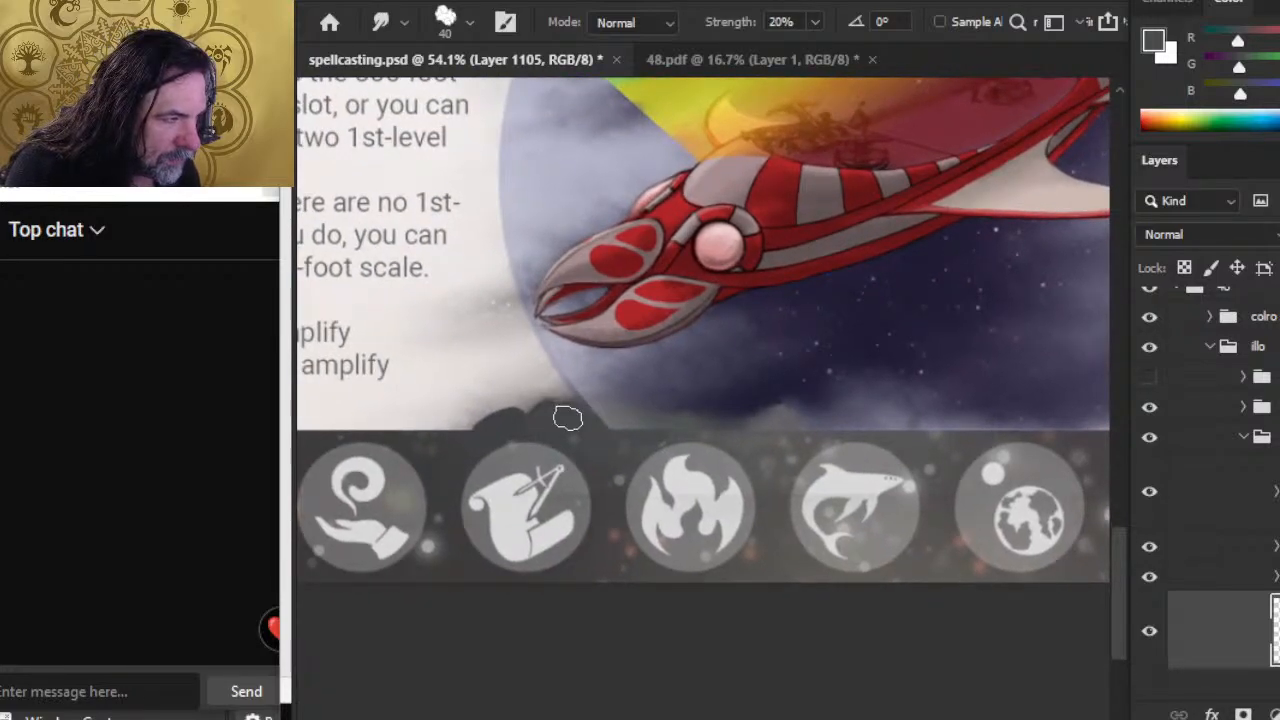
key("7")
key("6")
mouse_move(534, 416)
left_mouse_down()
mouse_move(583, 403)
mouse_move(443, 394)
mouse_move(491, 406)
mouse_move(490, 430)
mouse_move(495, 405)
mouse_move(449, 423)
mouse_move(526, 406)
mouse_move(459, 394)
mouse_move(490, 415)
mouse_move(545, 372)
mouse_move(549, 352)
mouse_move(623, 387)
mouse_move(551, 380)
mouse_move(538, 466)
mouse_move(503, 443)
mouse_move(602, 418)
left_mouse_up()
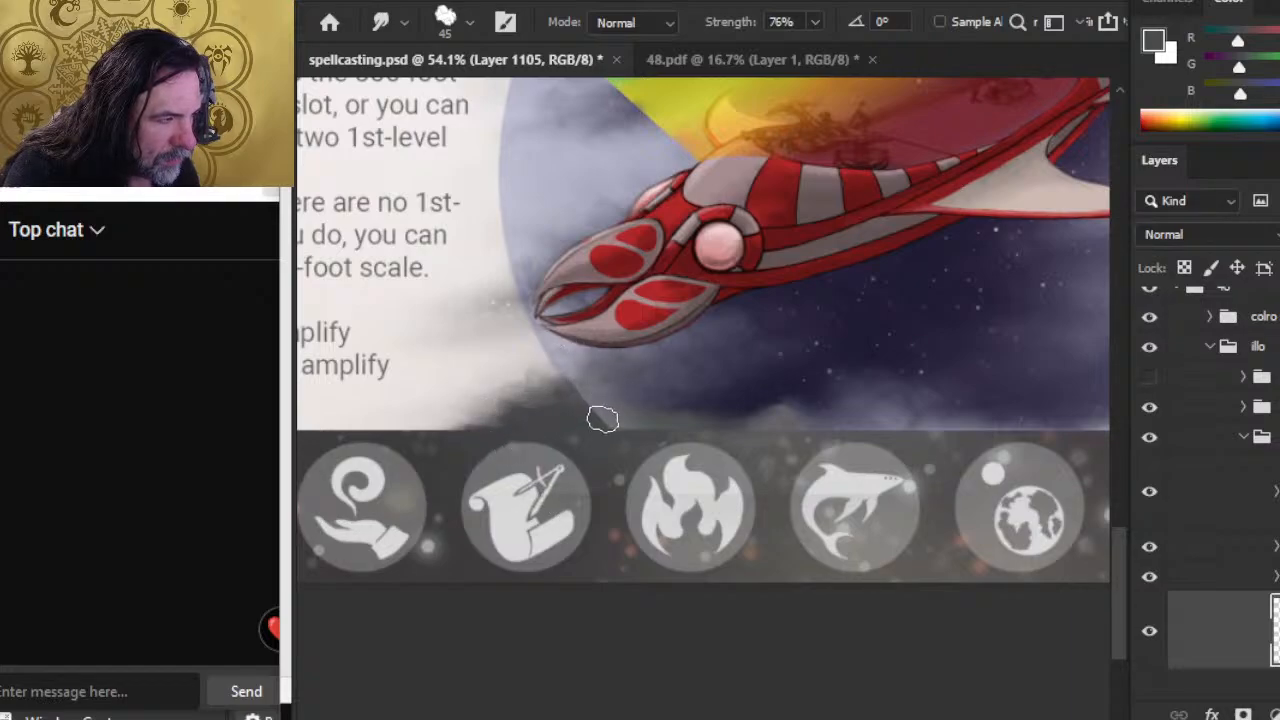
mouse_move(517, 422)
left_mouse_down()
mouse_move(454, 491)
mouse_move(435, 472)
left_mouse_up()
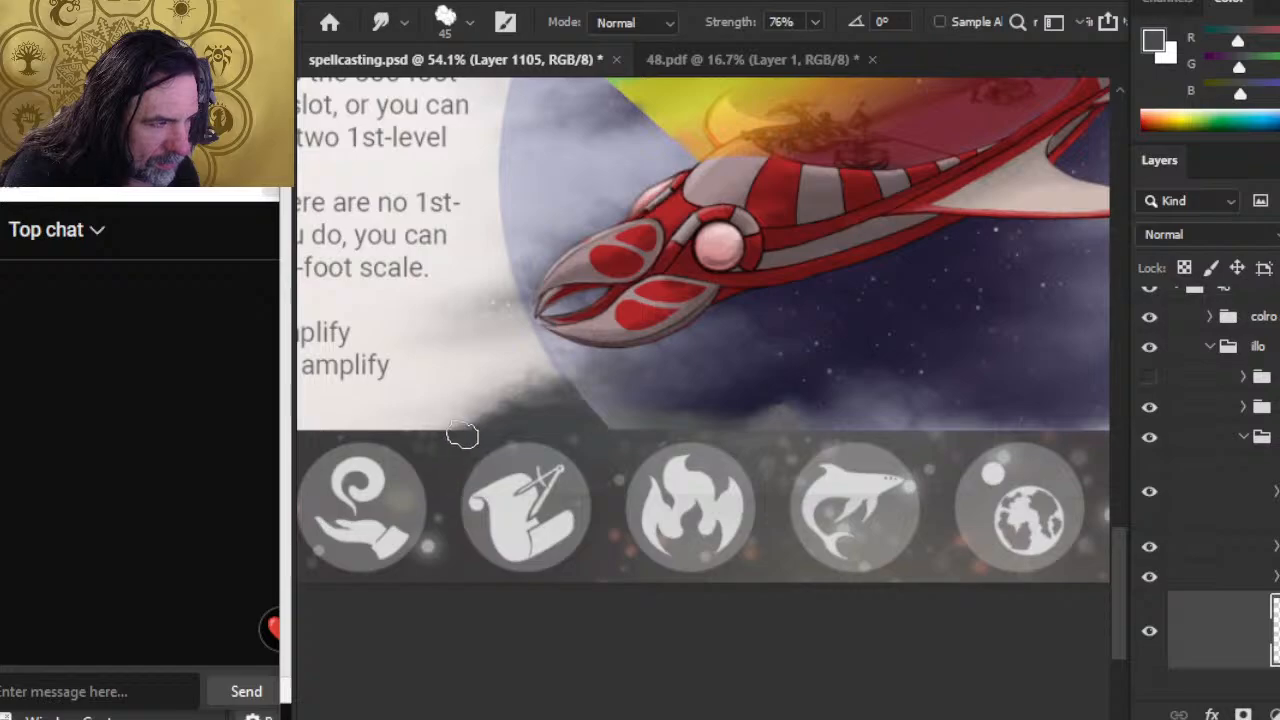
left_click_drag(474, 434, 451, 444)
key("bracketleft")
left_click_drag(512, 409, 529, 423)
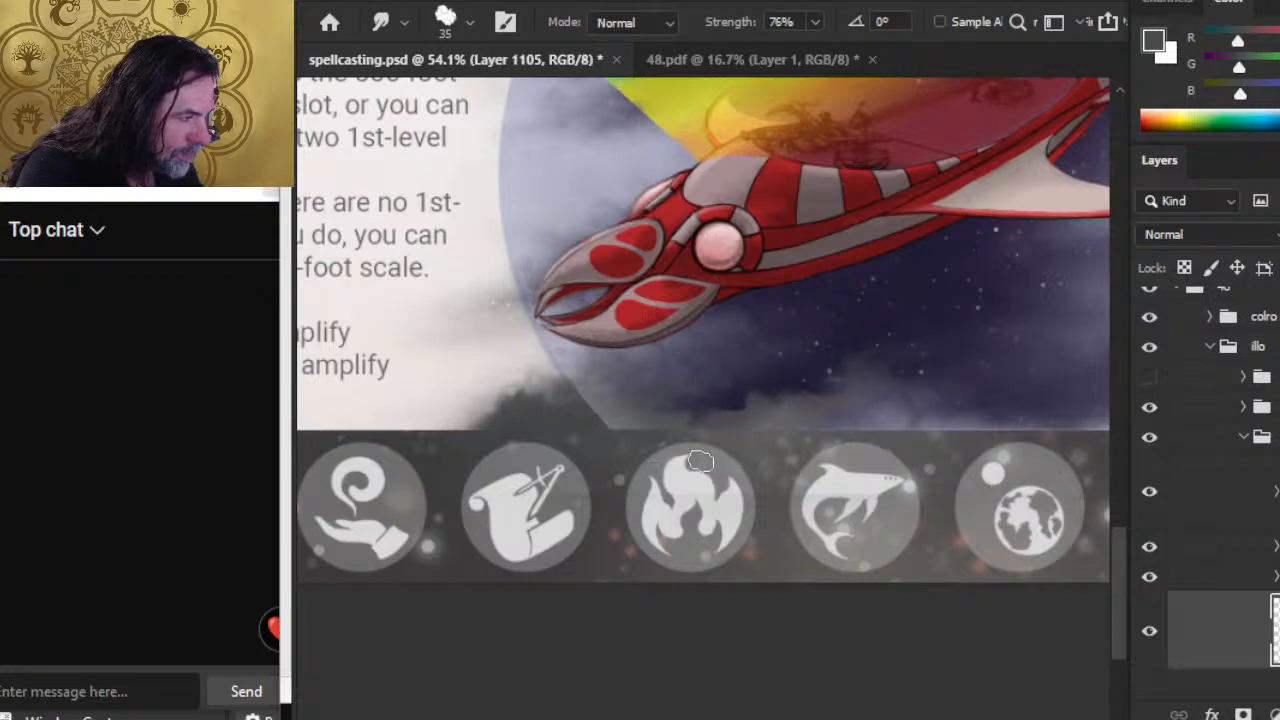
Paint greys sampled from the icon bar along the frame edge above the flame and whale icons and smudge them into clouds.
key("b")
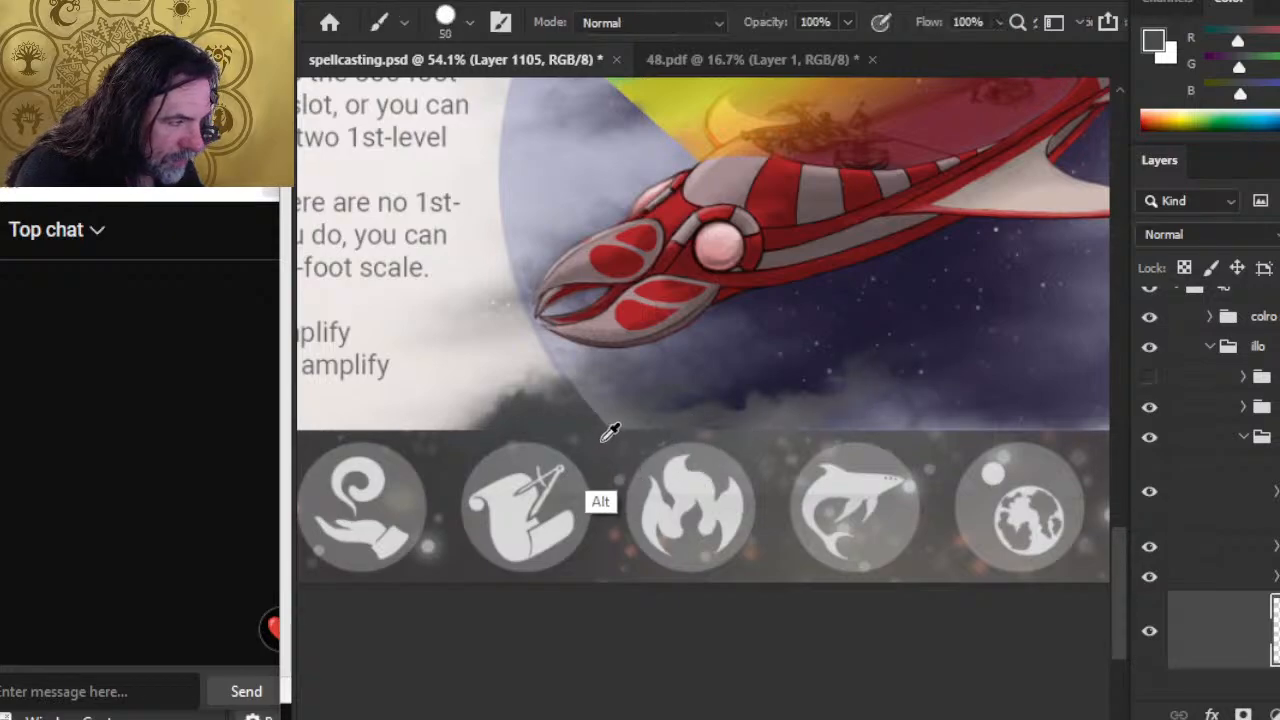
key("r")
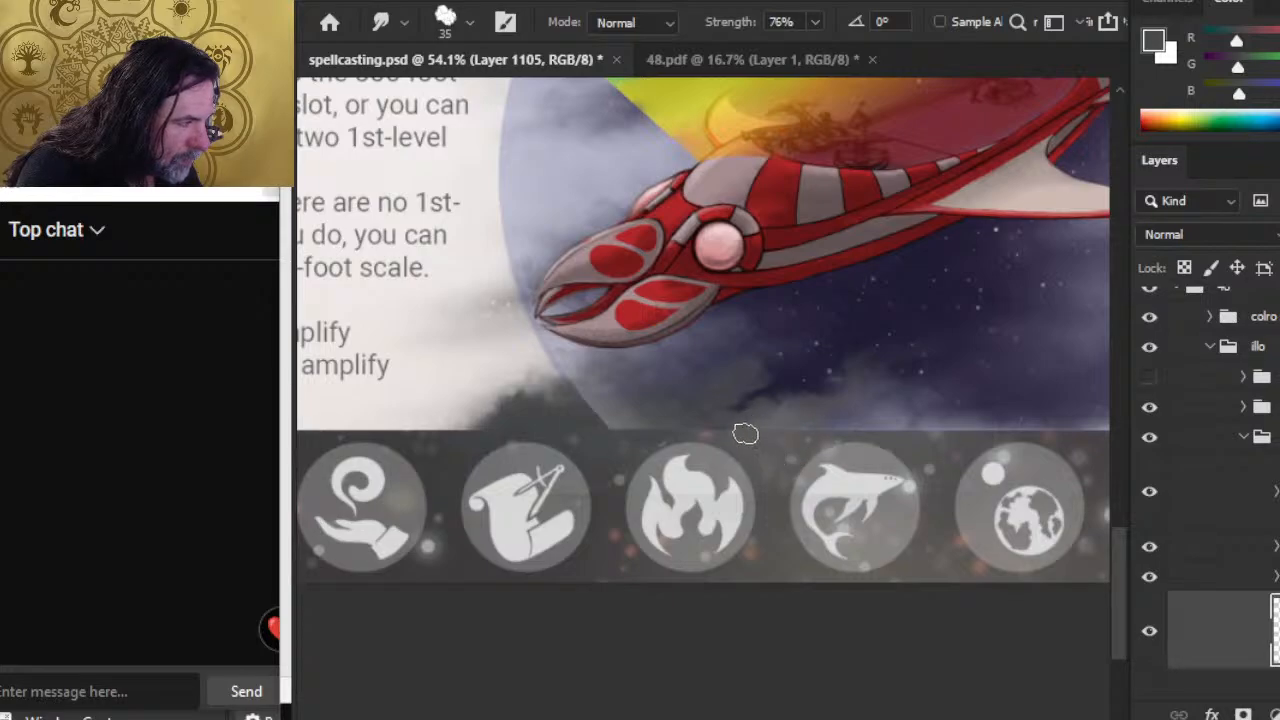
scroll(784, 482, "right", 3)
key("b")
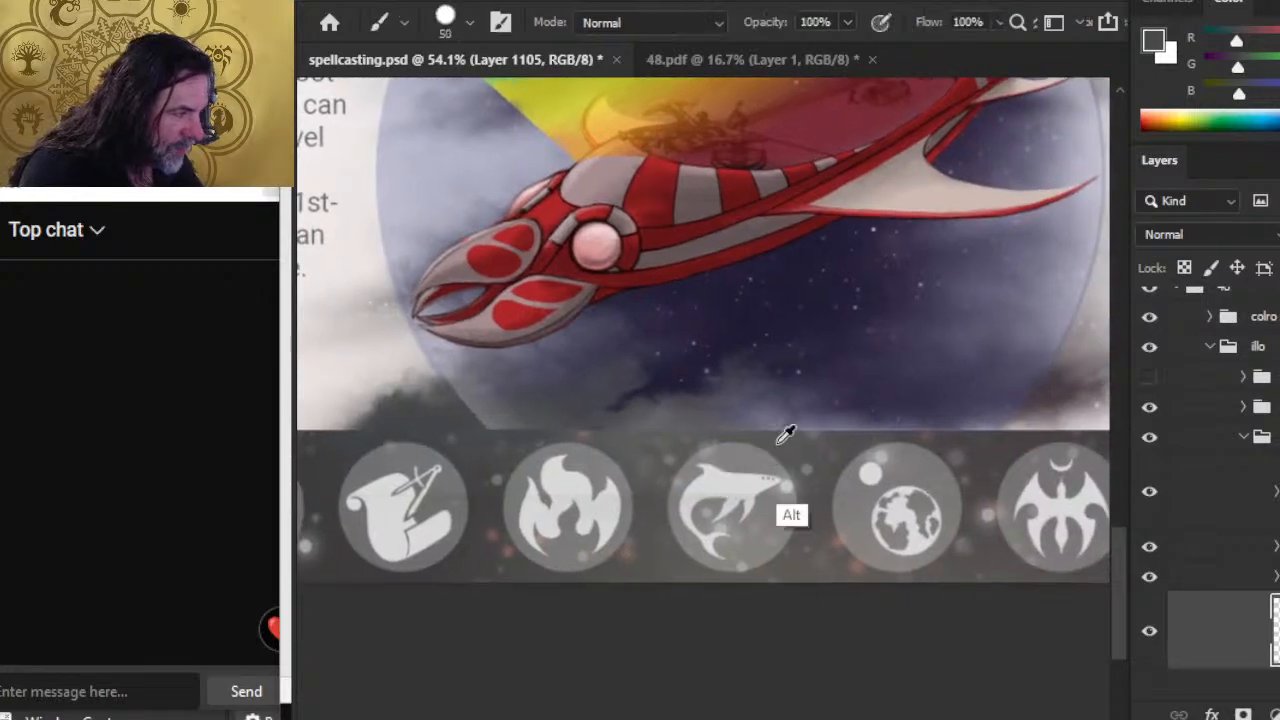
left_click(781, 439, "alt")
key("r")
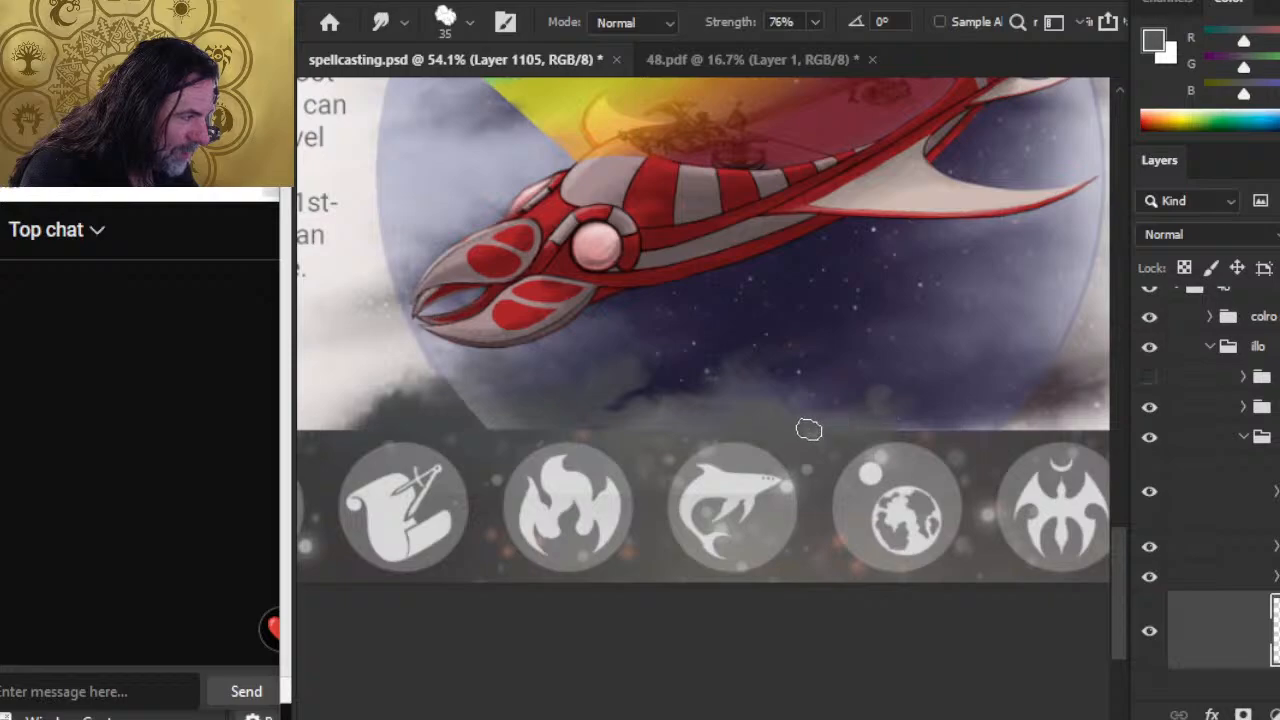
Paint lighter grey with a size 25 brush between the whale and planet icons and smudge the clouds along the frame edge.
key("b")
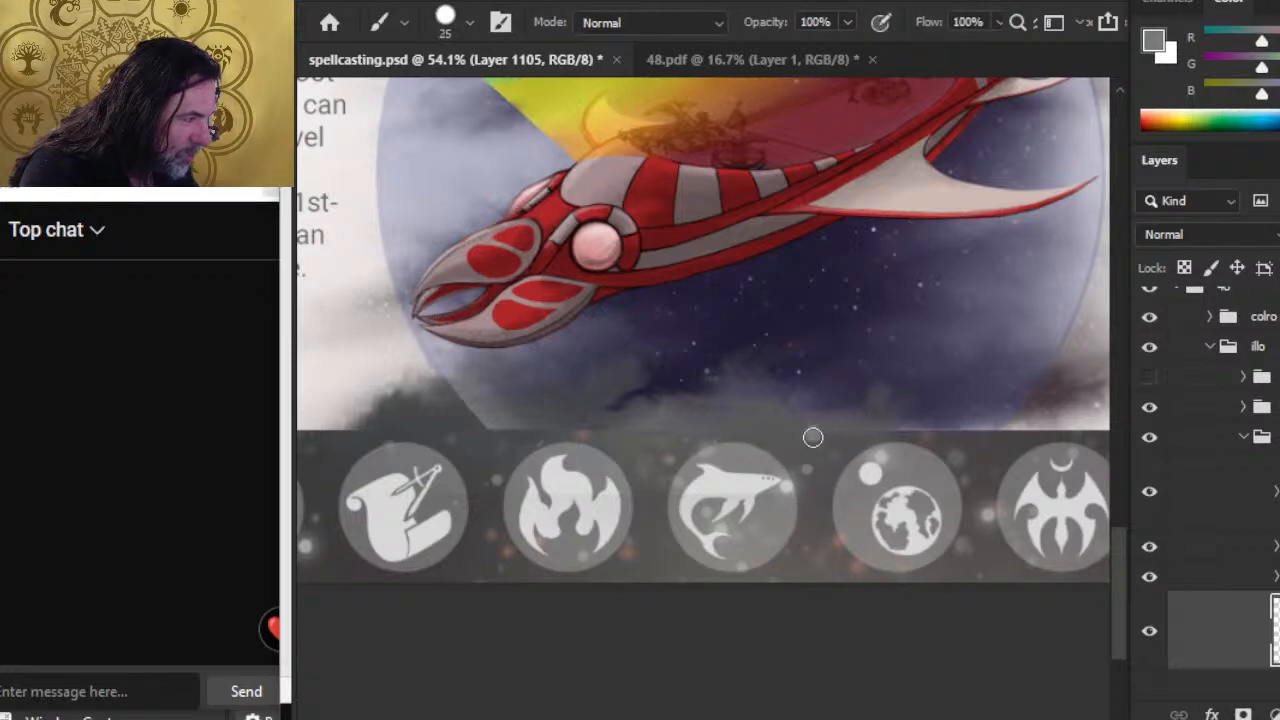
left_click_drag(843, 476, 779, 484)
key("r")
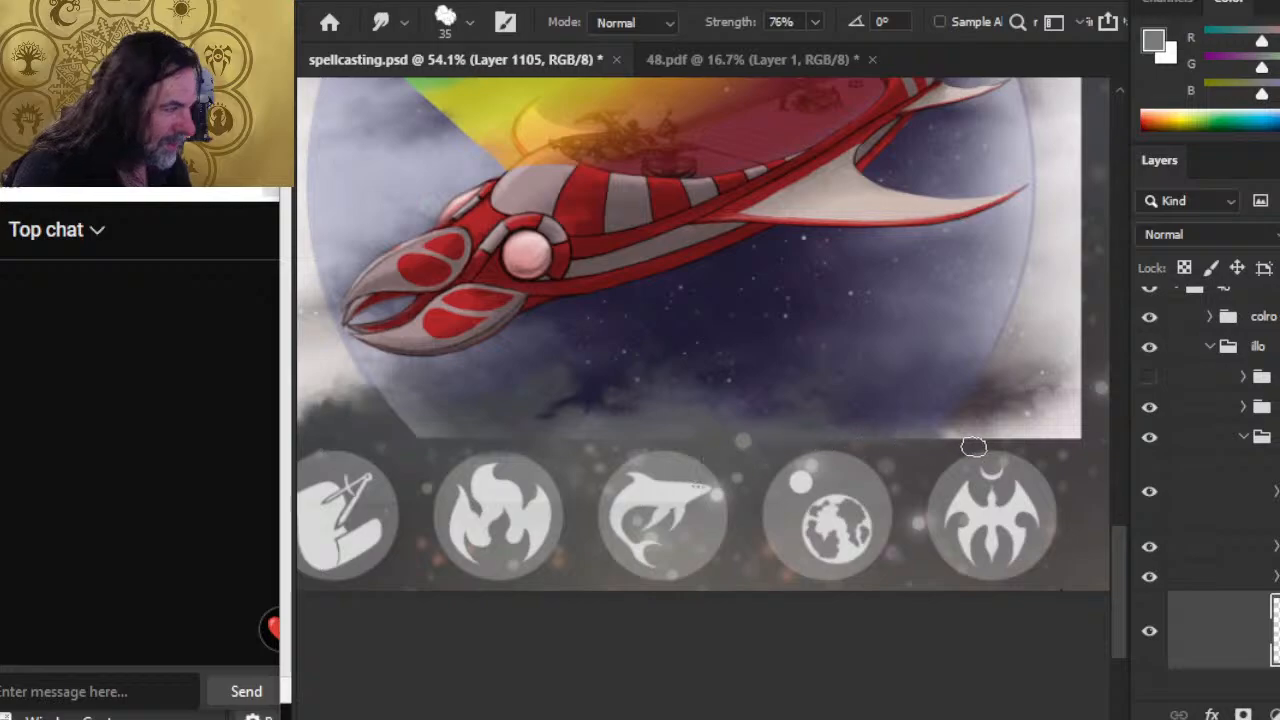
Paint dark grey puffs sampled from the icon bar along the frame's lower edge above the planet and winged icons with a size 25 brush.
left_click_drag(966, 451, 732, 447)
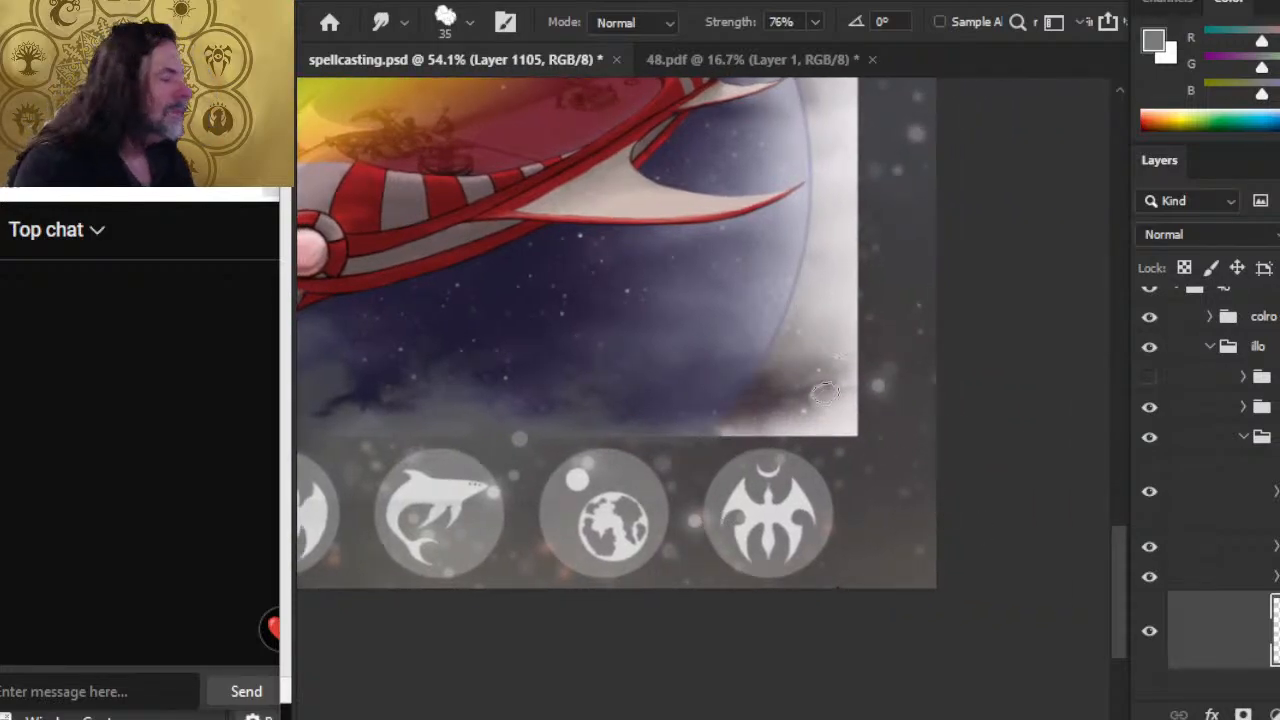
key("b")
mouse_move(871, 420)
left_mouse_down()
mouse_move(752, 411)
mouse_move(777, 429)
mouse_move(748, 404)
left_mouse_up()
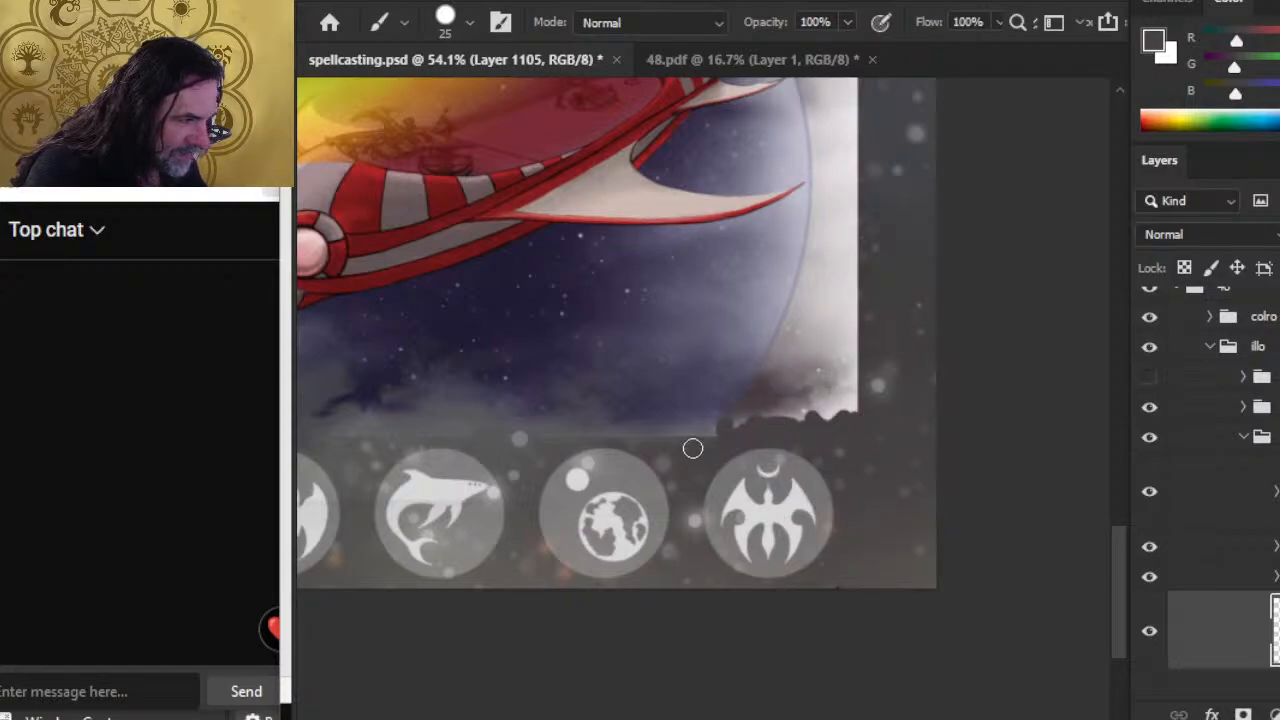
key("r")
key("b")
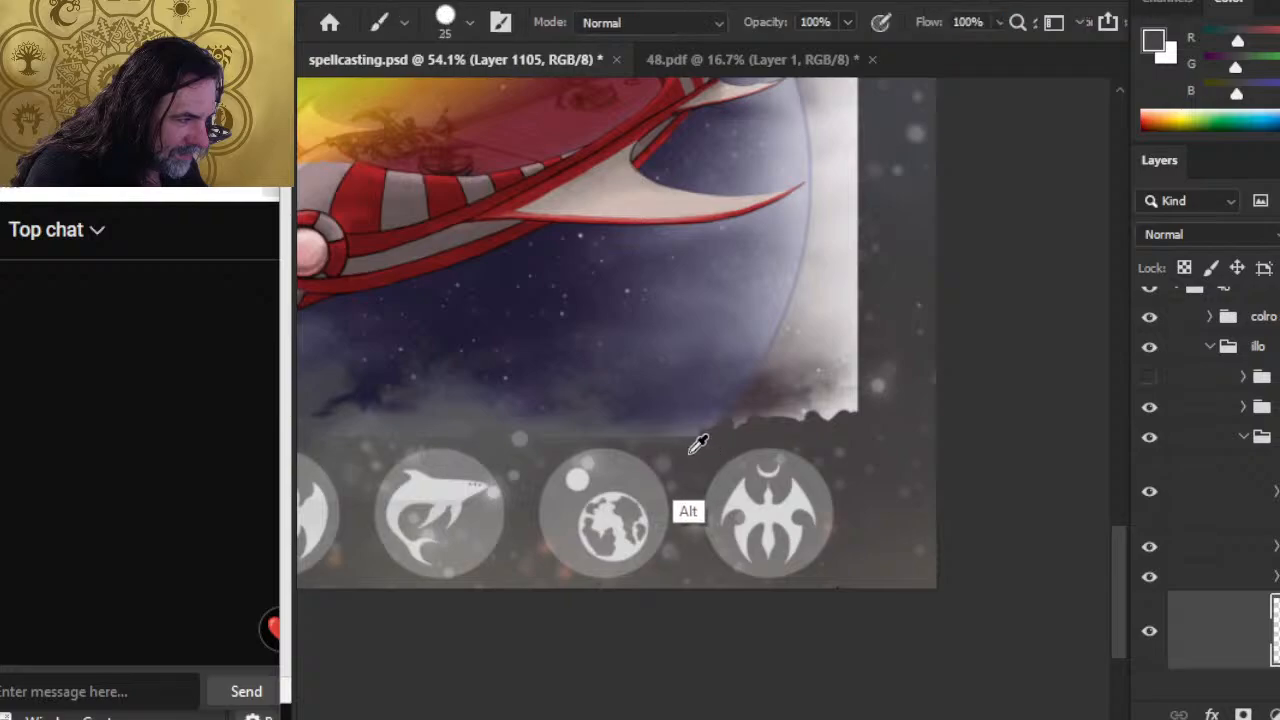
left_click(698, 443, "alt")
mouse_move(694, 436)
left_mouse_down()
mouse_move(564, 416)
mouse_move(676, 449)
mouse_move(588, 436)
mouse_move(628, 407)
left_mouse_up()
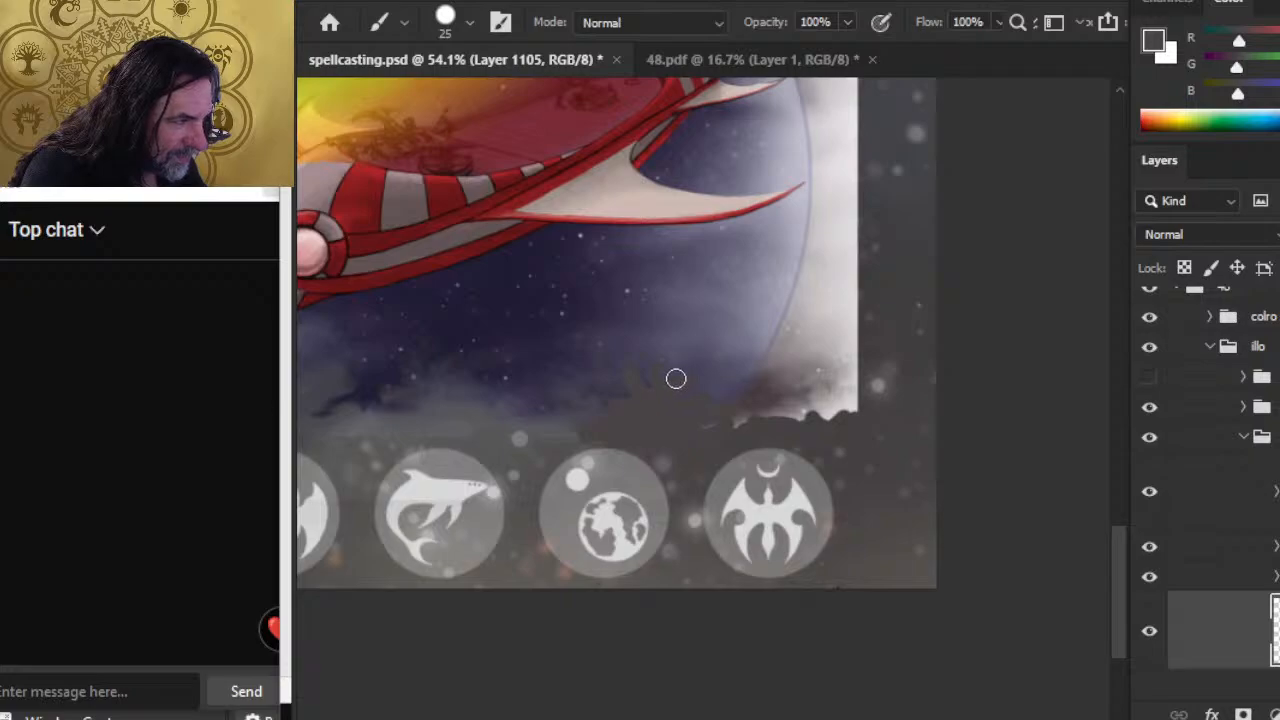
left_click_drag(562, 427, 654, 438)
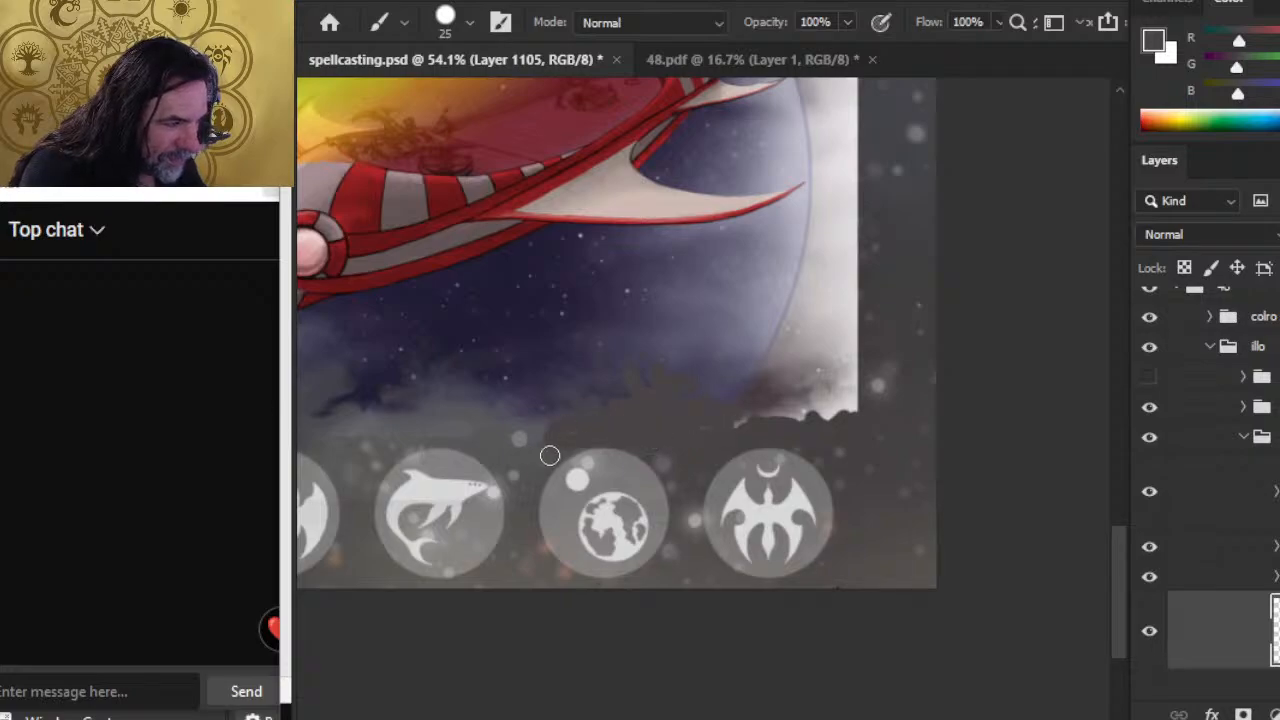
Smudge the painted puffs above the planet and winged icons into the artwork at 76% strength, adding sampled greys where needed.
key("r")
mouse_move(537, 456)
left_mouse_down()
mouse_move(555, 422)
mouse_move(605, 423)
mouse_move(543, 428)
mouse_move(600, 445)
mouse_move(548, 425)
mouse_move(595, 419)
left_mouse_up()
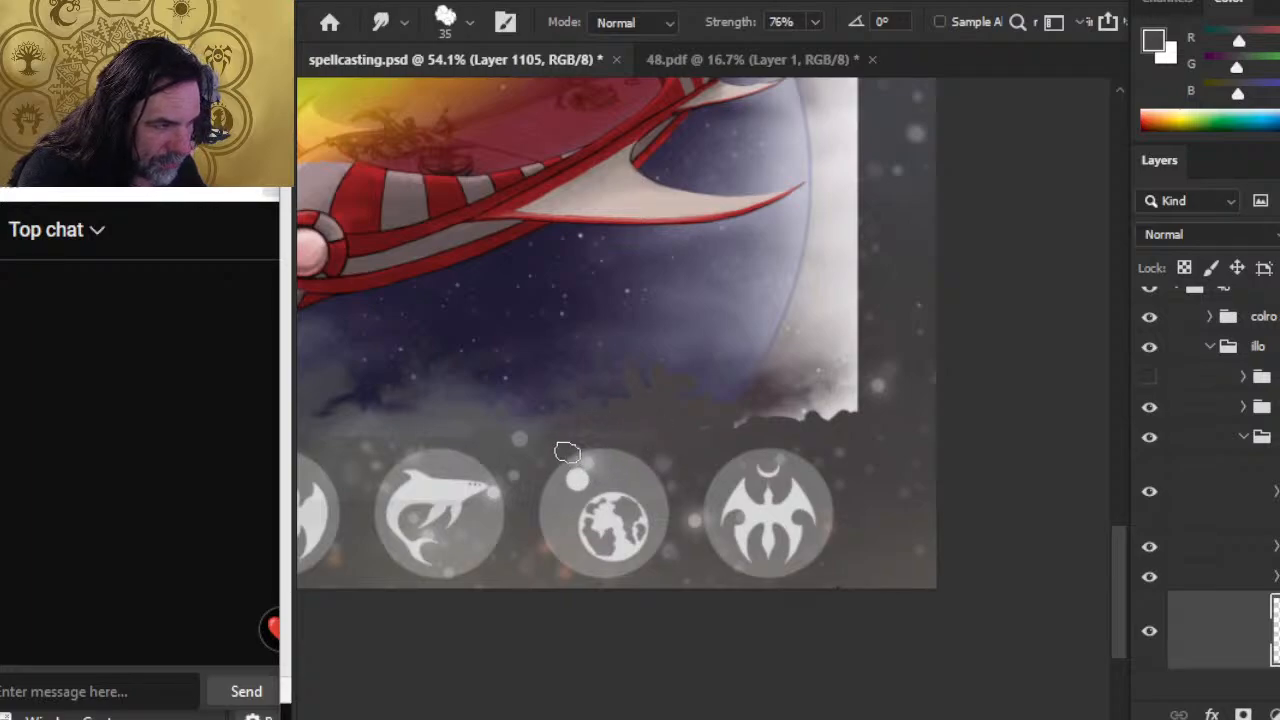
key("b")
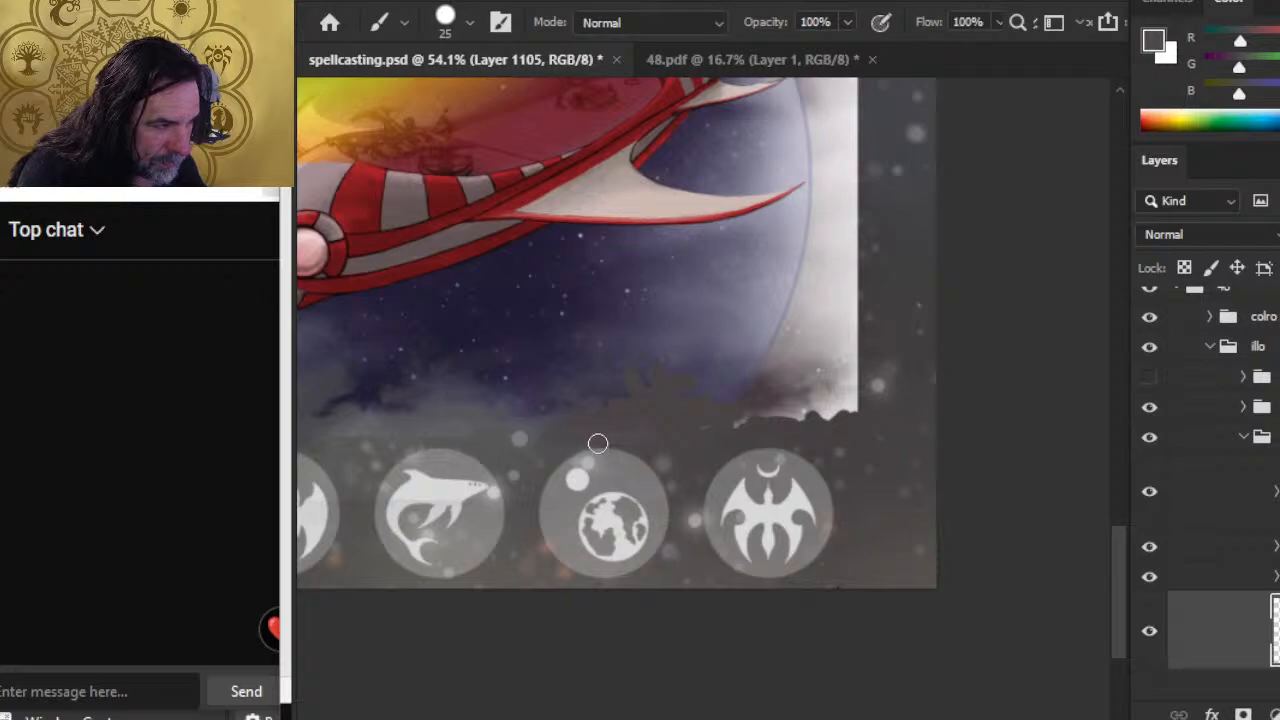
key("r")
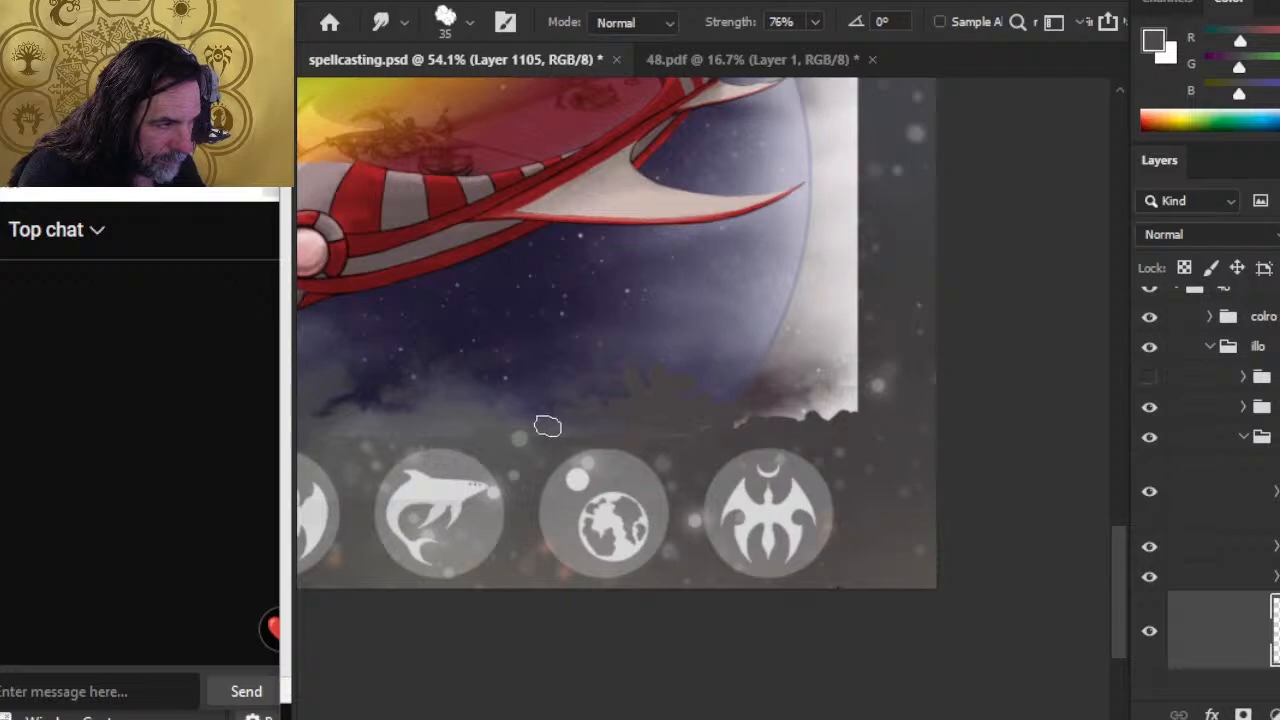
key("b")
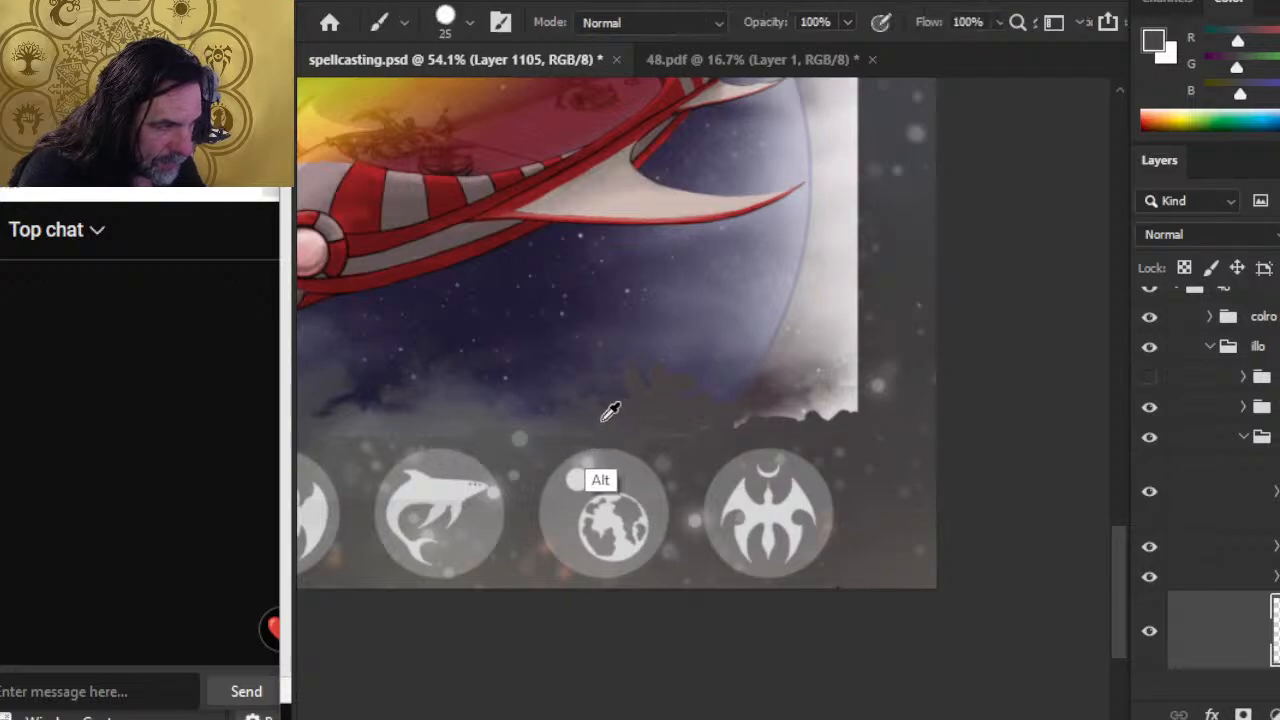
key("r")
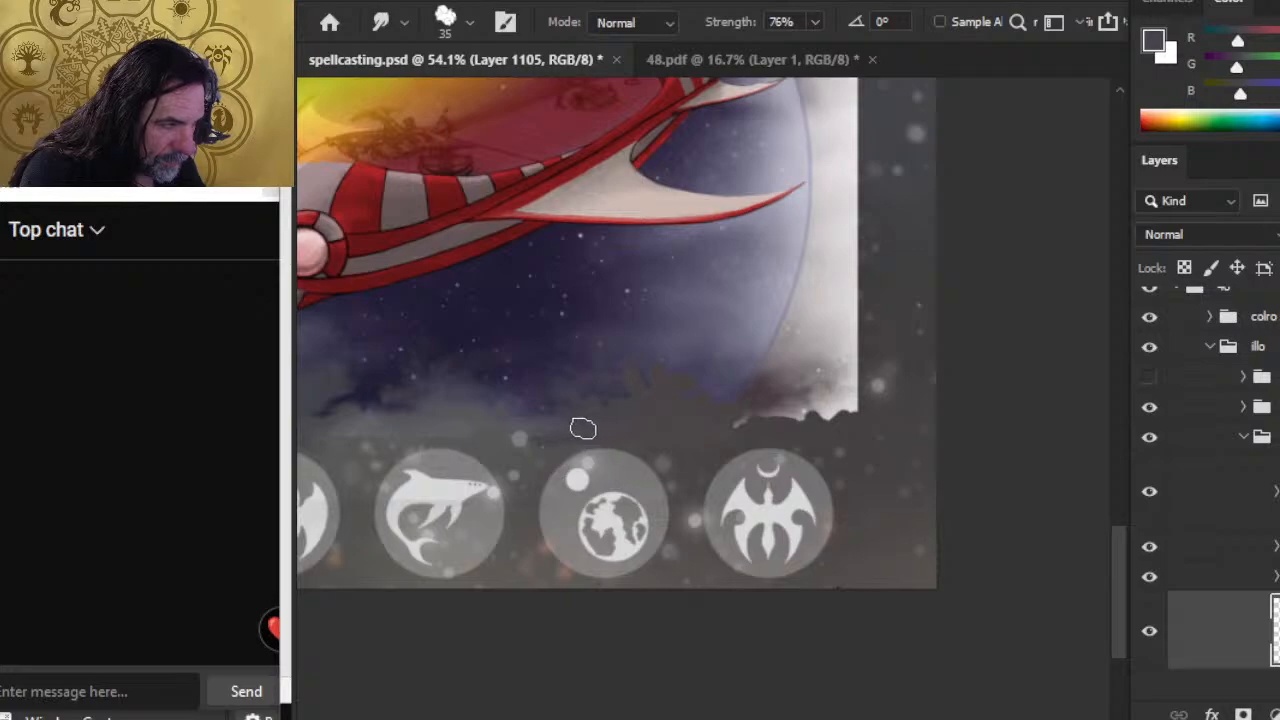
left_click_drag(755, 437, 748, 429)
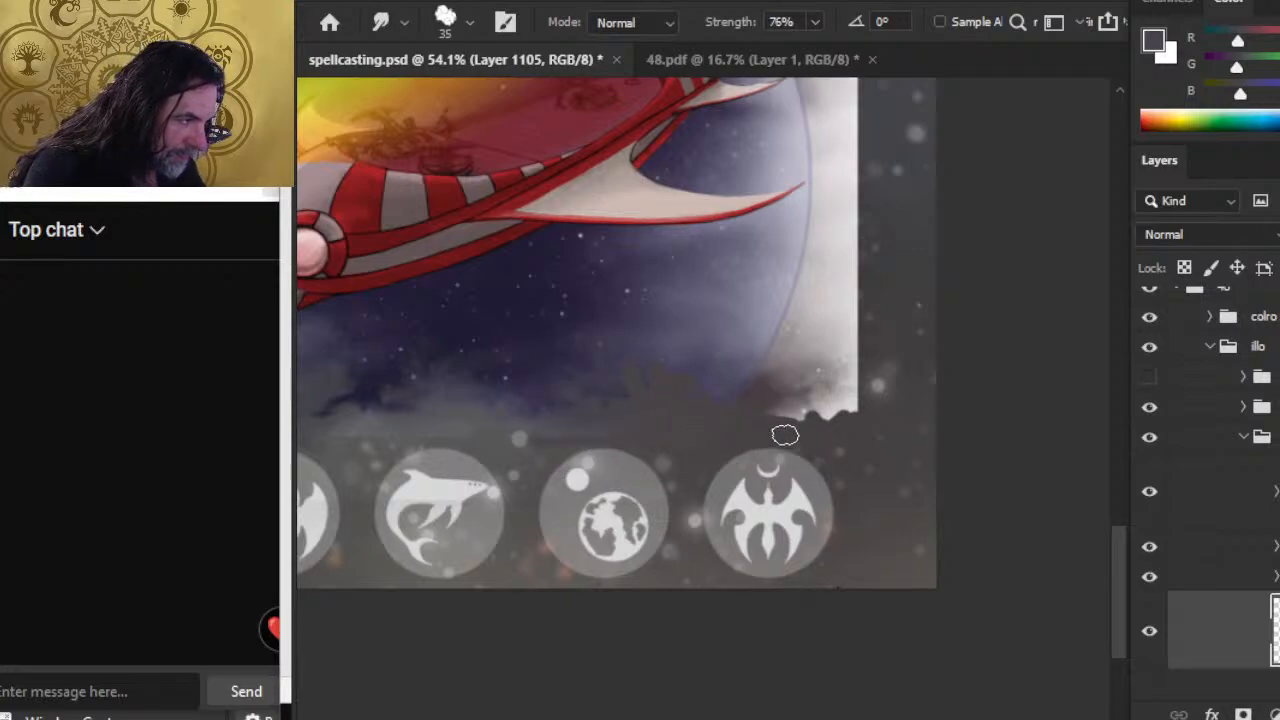
mouse_move(842, 412)
left_mouse_down()
mouse_move(863, 426)
mouse_move(861, 406)
left_mouse_up()
Sample greys from the side border, paint clouds over the frame's lower-right corner and smudge them into the illustration.
key("b")
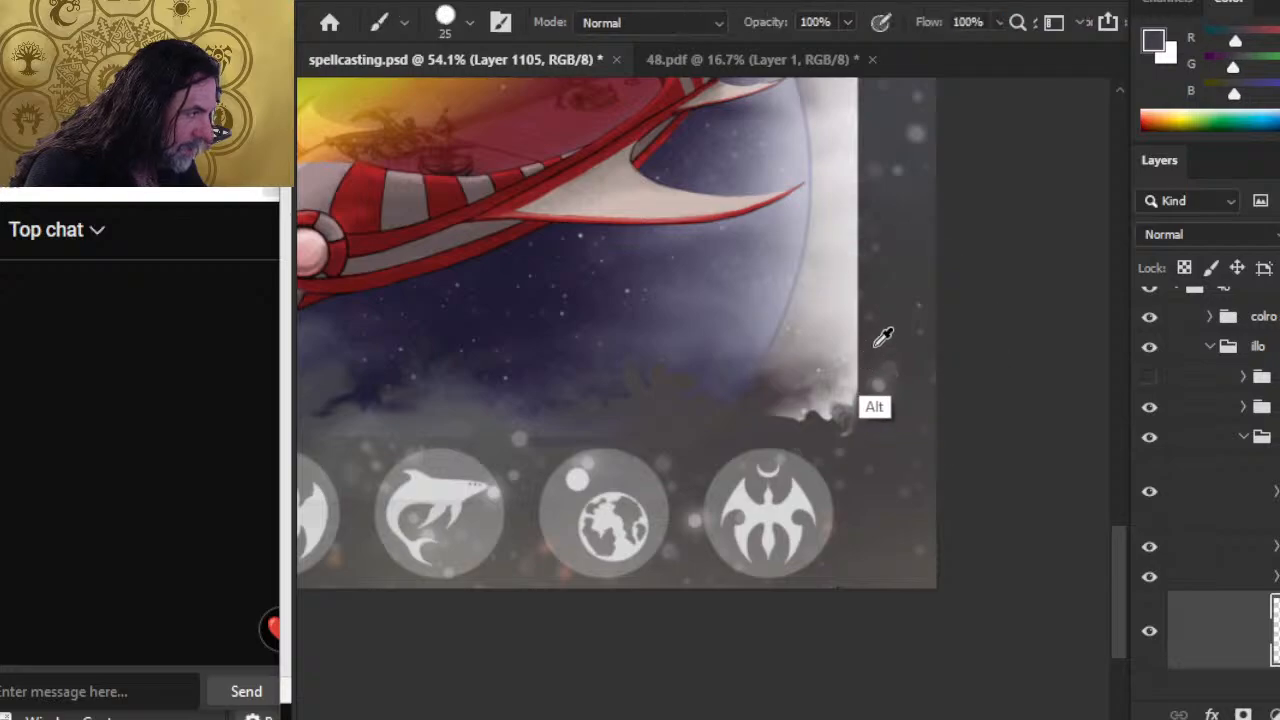
left_click(874, 347, "alt")
mouse_move(873, 346)
left_mouse_down()
mouse_move(848, 362)
mouse_move(863, 428)
mouse_move(843, 446)
mouse_move(861, 428)
mouse_move(803, 412)
mouse_move(750, 431)
mouse_move(826, 423)
mouse_move(846, 403)
mouse_move(850, 322)
left_mouse_up()
left_click(881, 393, "alt")
key("r")
key("b")
left_click(871, 410, "alt")
key("r")
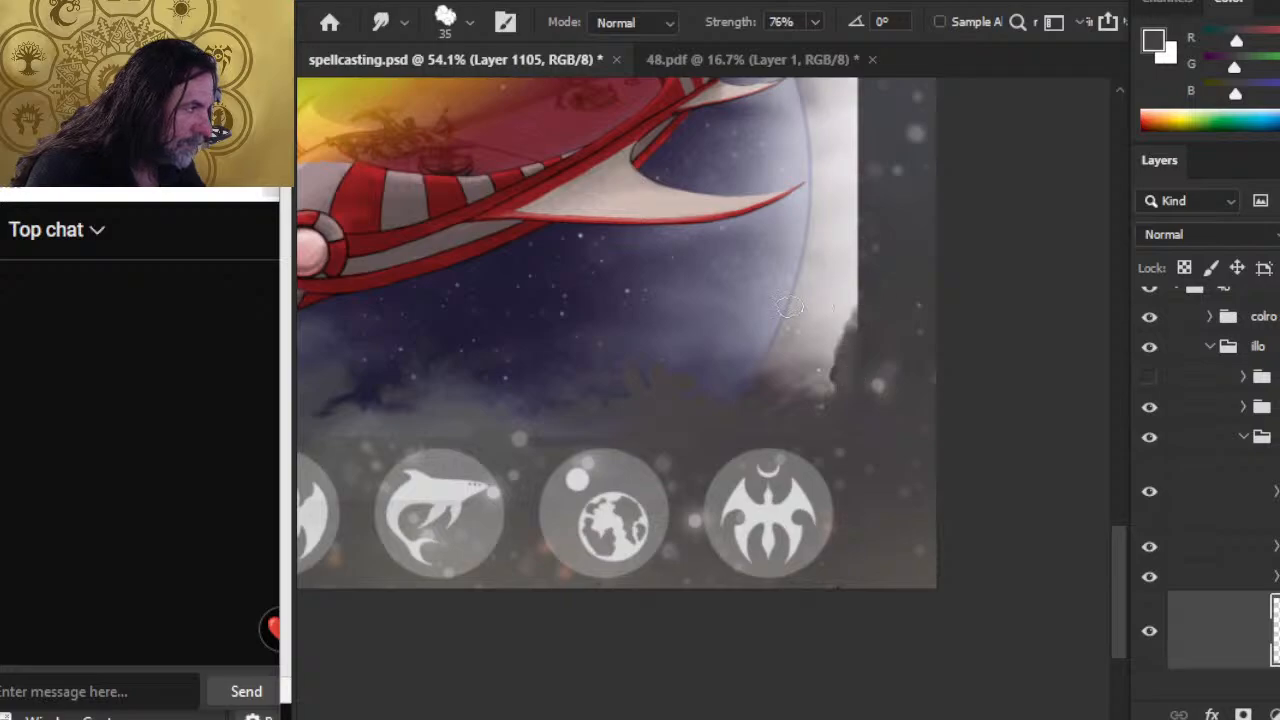
Paint sampled dark grey puffs up the frame's right edge from the lower corner to beside the ship's lowest fin.
key("b")
left_click(877, 337, "alt")
mouse_move(848, 367)
left_mouse_down()
mouse_move(832, 324)
mouse_move(821, 370)
mouse_move(834, 308)
mouse_move(844, 417)
left_mouse_up()
key("r")
key("b")
mouse_move(832, 306)
left_mouse_down()
mouse_move(798, 340)
mouse_move(834, 386)
mouse_move(806, 438)
left_mouse_up()
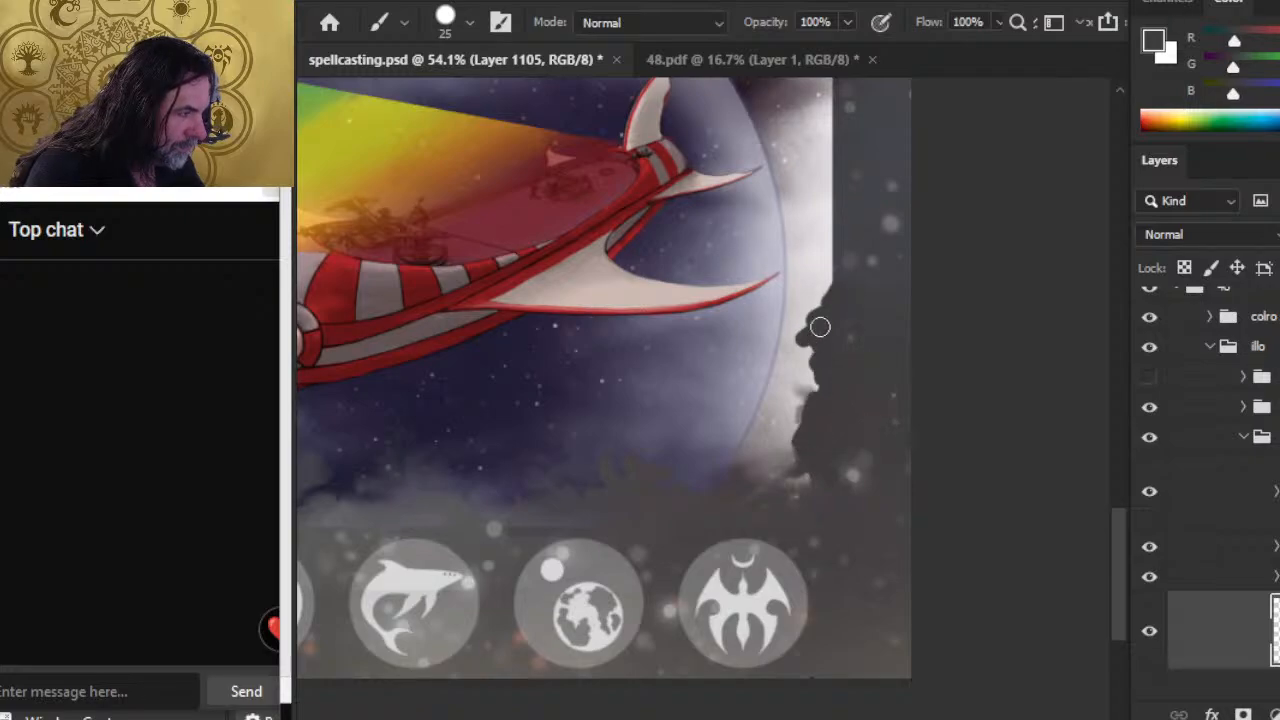
left_click_drag(840, 346, 823, 466)
Sample the border grey higher up and extend the puffs along the right edge beside the ship's tail fins.
left_click(816, 287, "alt")
left_click(830, 287, "alt")
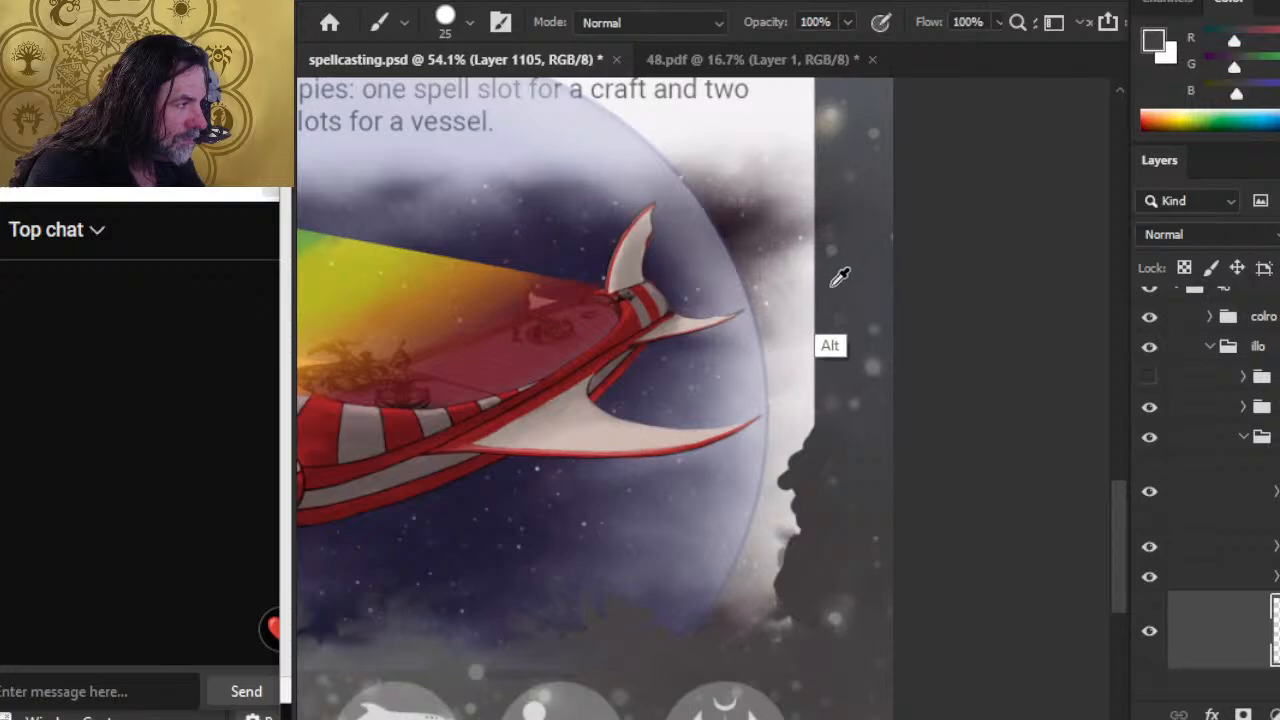
mouse_move(834, 272)
left_mouse_down()
mouse_move(801, 305)
mouse_move(780, 297)
mouse_move(814, 303)
mouse_move(829, 360)
mouse_move(815, 447)
left_mouse_up()
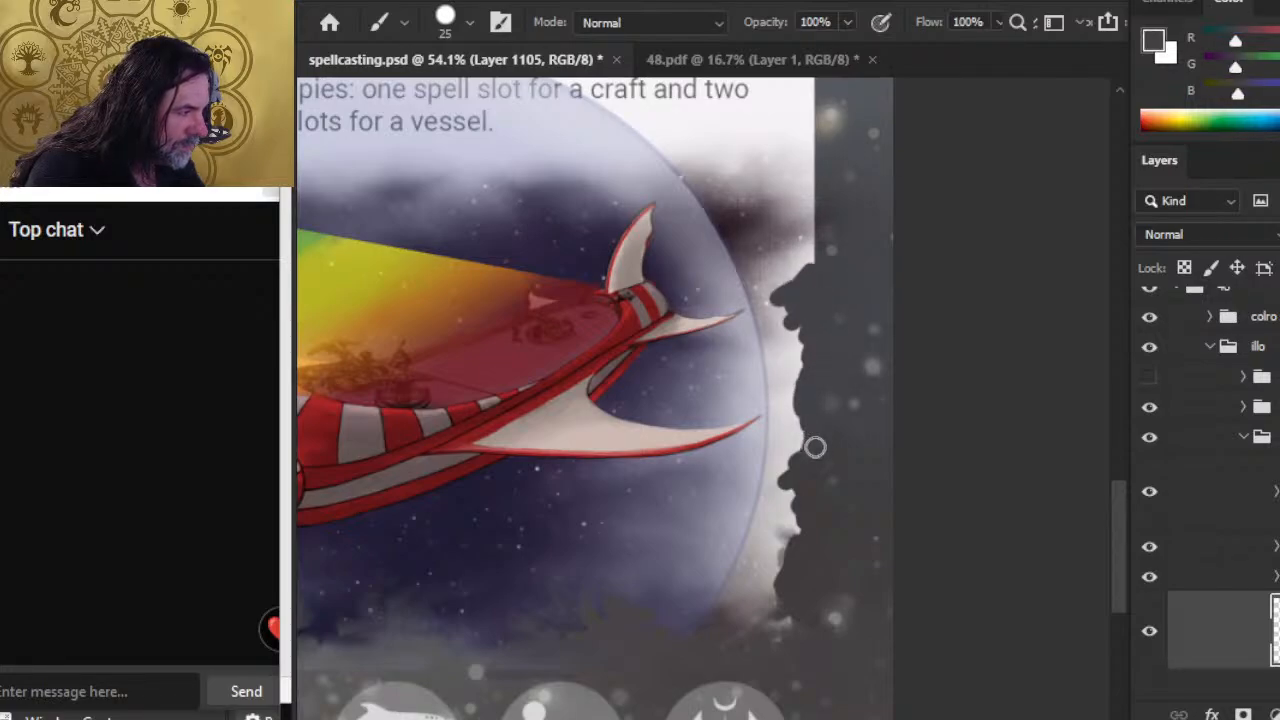
left_click_drag(814, 334, 786, 491)
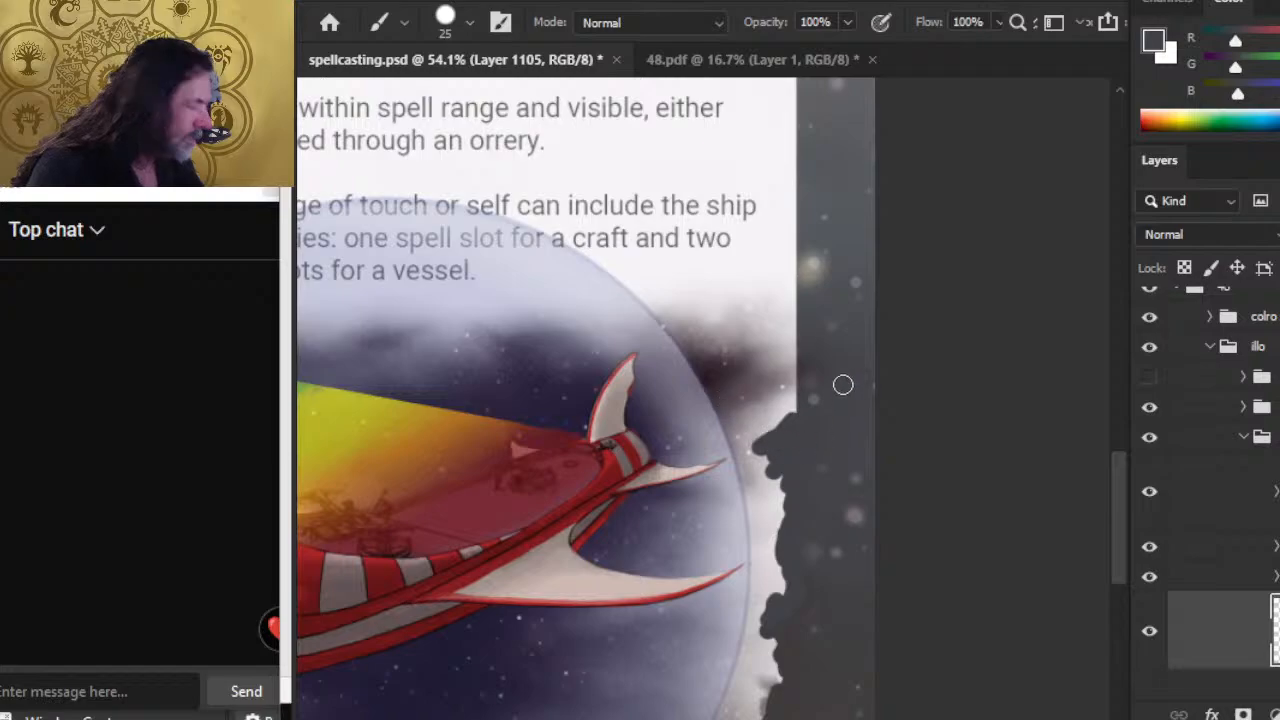
Paint border grey over the edge beside the dark cloud behind the tail and smudge it into the cloud at 76% strength.
mouse_move(817, 354)
left_mouse_down()
mouse_move(774, 393)
mouse_move(803, 375)
mouse_move(795, 429)
mouse_move(806, 378)
mouse_move(791, 362)
mouse_move(807, 359)
mouse_move(795, 318)
mouse_move(790, 353)
left_mouse_up()
key("r")
key("b")
left_click(812, 350, "alt")
key("r")
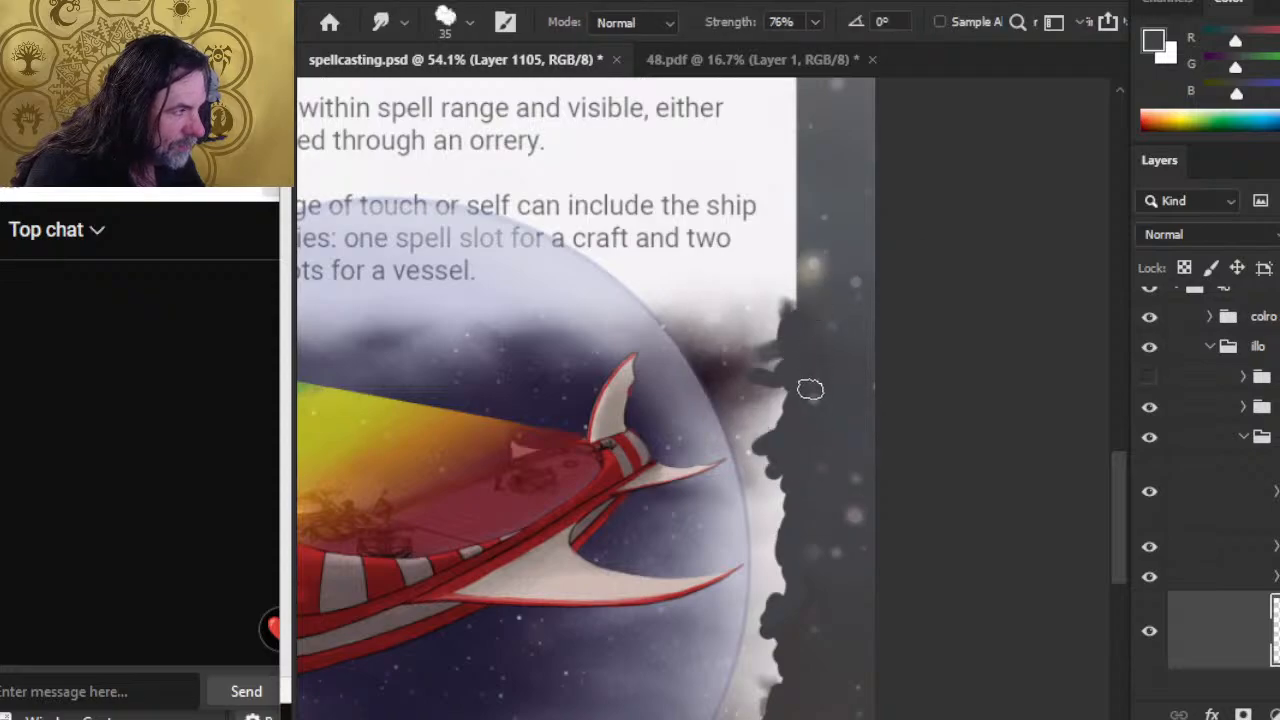
mouse_move(771, 352)
left_mouse_down()
mouse_move(825, 301)
mouse_move(795, 348)
mouse_move(788, 323)
mouse_move(759, 329)
mouse_move(773, 292)
mouse_move(762, 320)
mouse_move(773, 296)
mouse_move(791, 338)
mouse_move(740, 351)
mouse_move(775, 354)
mouse_move(772, 375)
mouse_move(783, 362)
mouse_move(705, 414)
left_mouse_up()
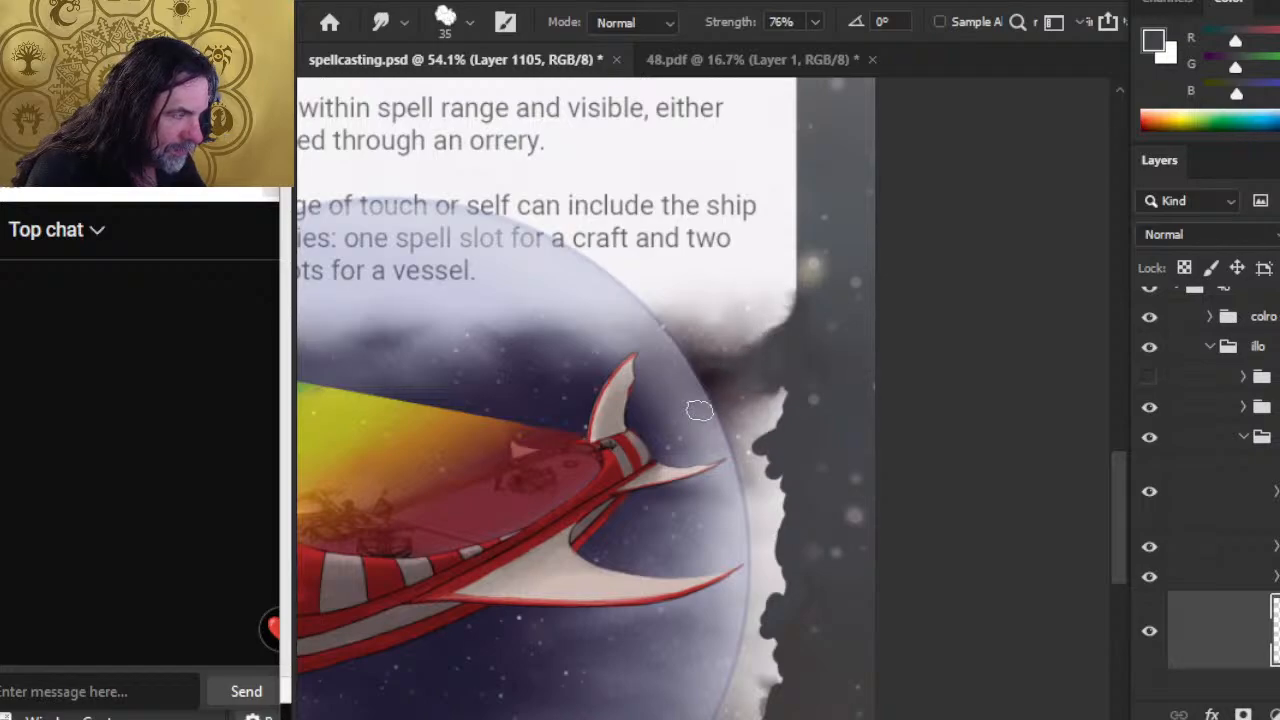
left_click(729, 357, "alt")
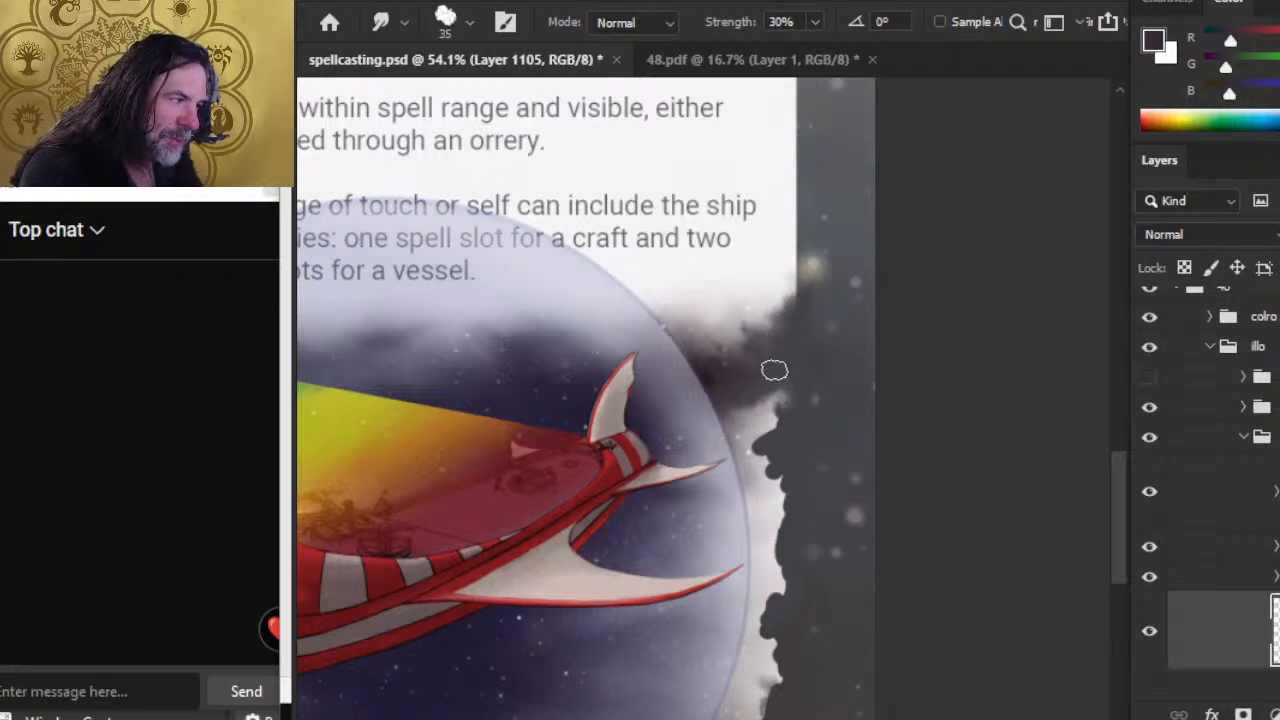
Add sampled greys below the dark cloud behind the tail and soften the puffs with the Smudge tool at 30% strength.
key("b")
left_click(822, 364, "alt")
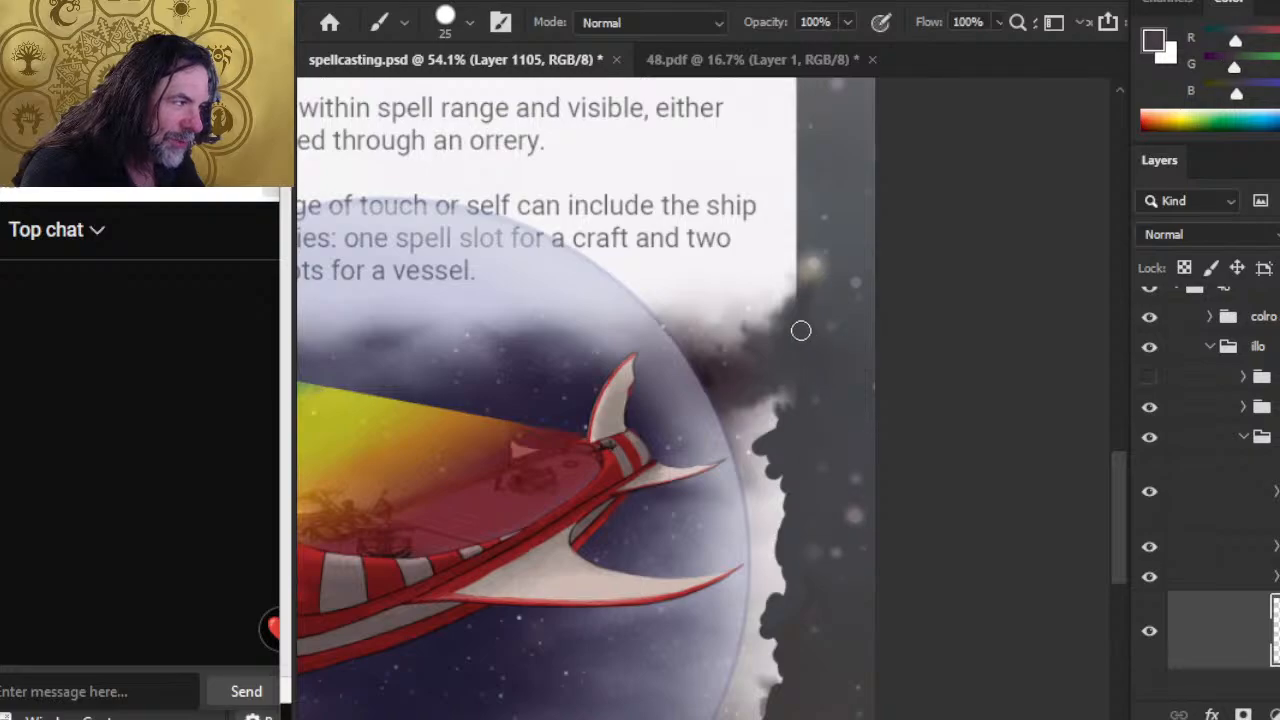
key("r")
mouse_move(778, 388)
left_mouse_down()
mouse_move(752, 420)
mouse_move(771, 443)
mouse_move(749, 450)
left_mouse_up()
key("b")
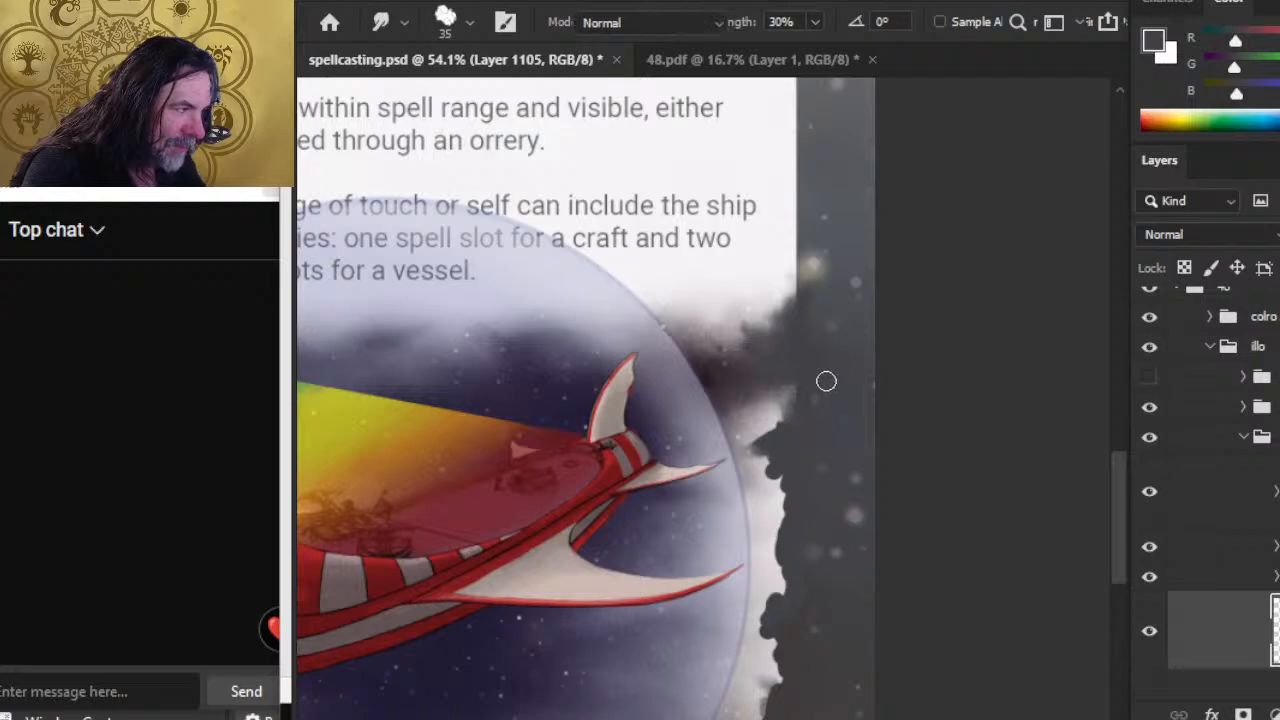
mouse_move(826, 381)
left_mouse_down()
mouse_move(777, 437)
mouse_move(809, 437)
left_mouse_up()
key("r")
key("b")
key("alt")
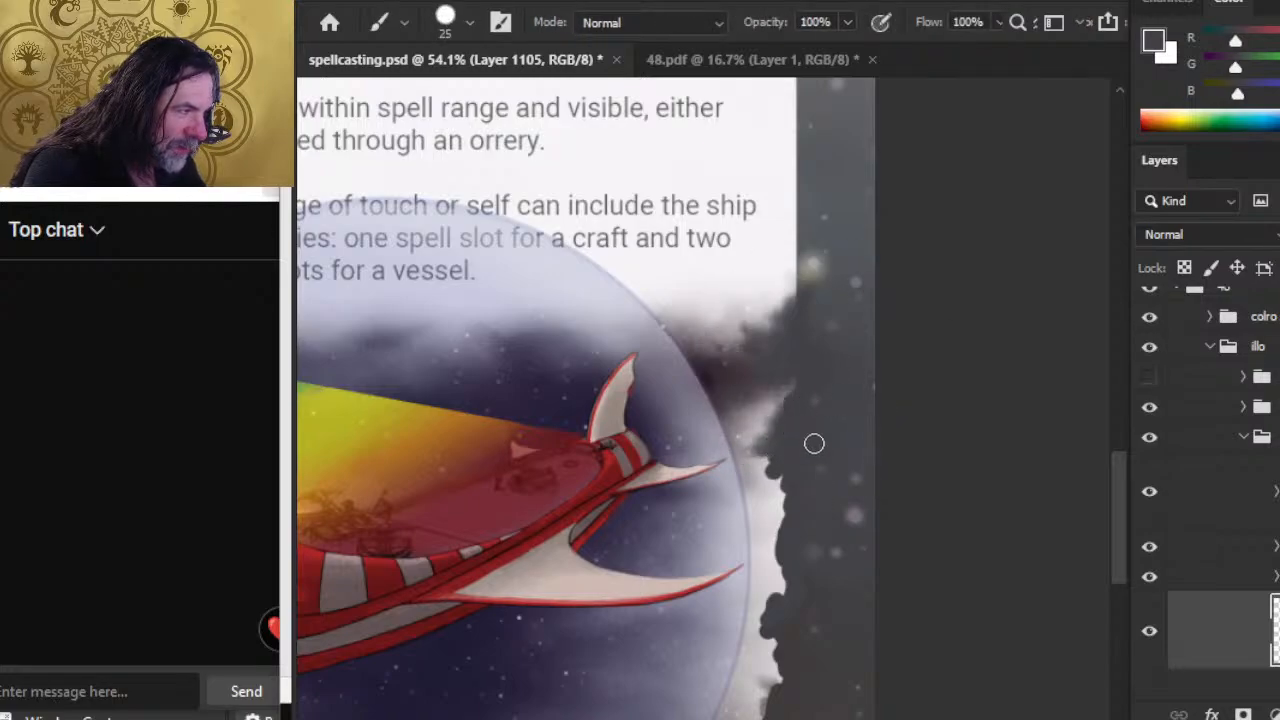
key("r")
left_click_drag(797, 416, 804, 397)
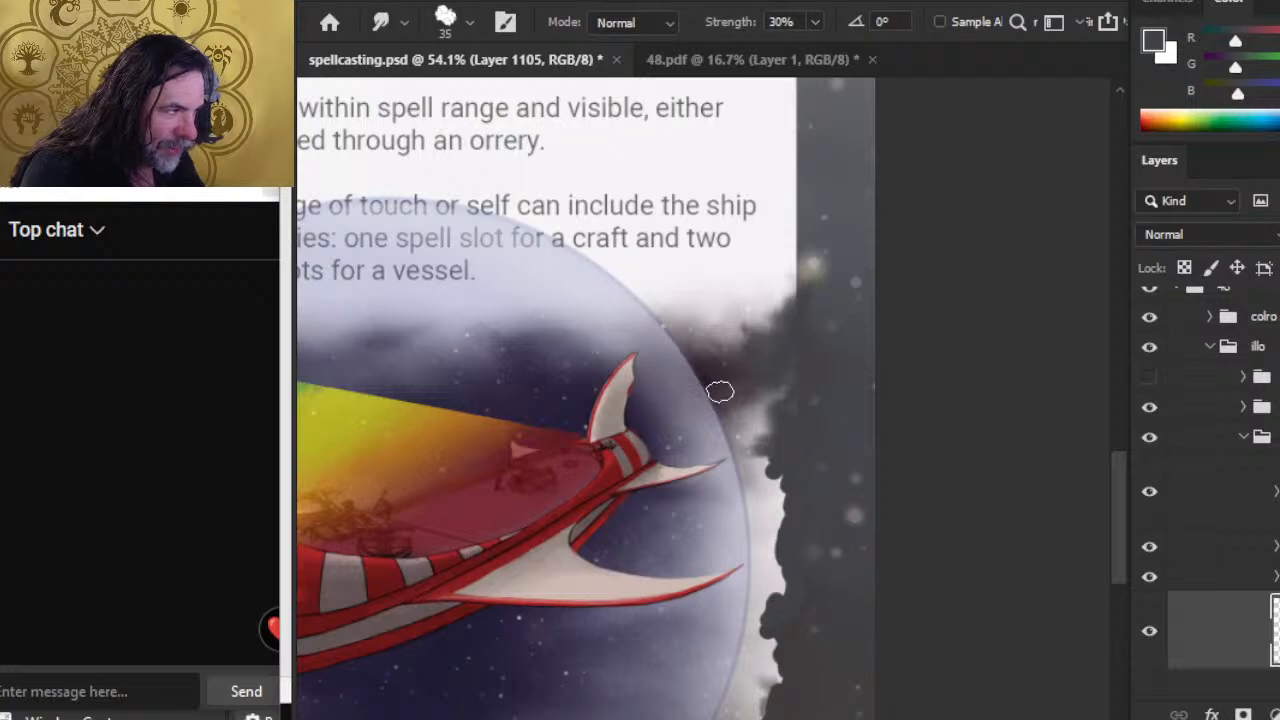
left_click_drag(728, 381, 714, 432)
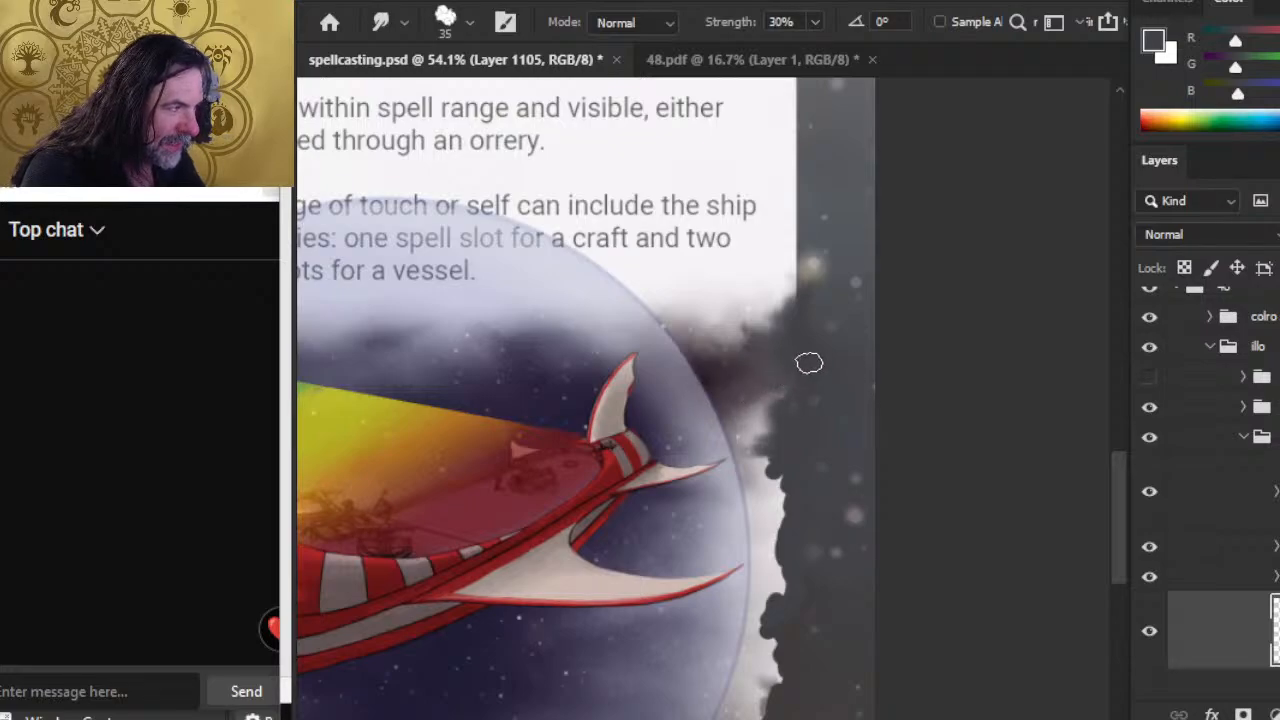
Touch up the border beside the dark cloud with greys sampled at several heights, blending the old frame line with the Smudge tool.
key("b")
left_click(812, 311, "alt")
key("r")
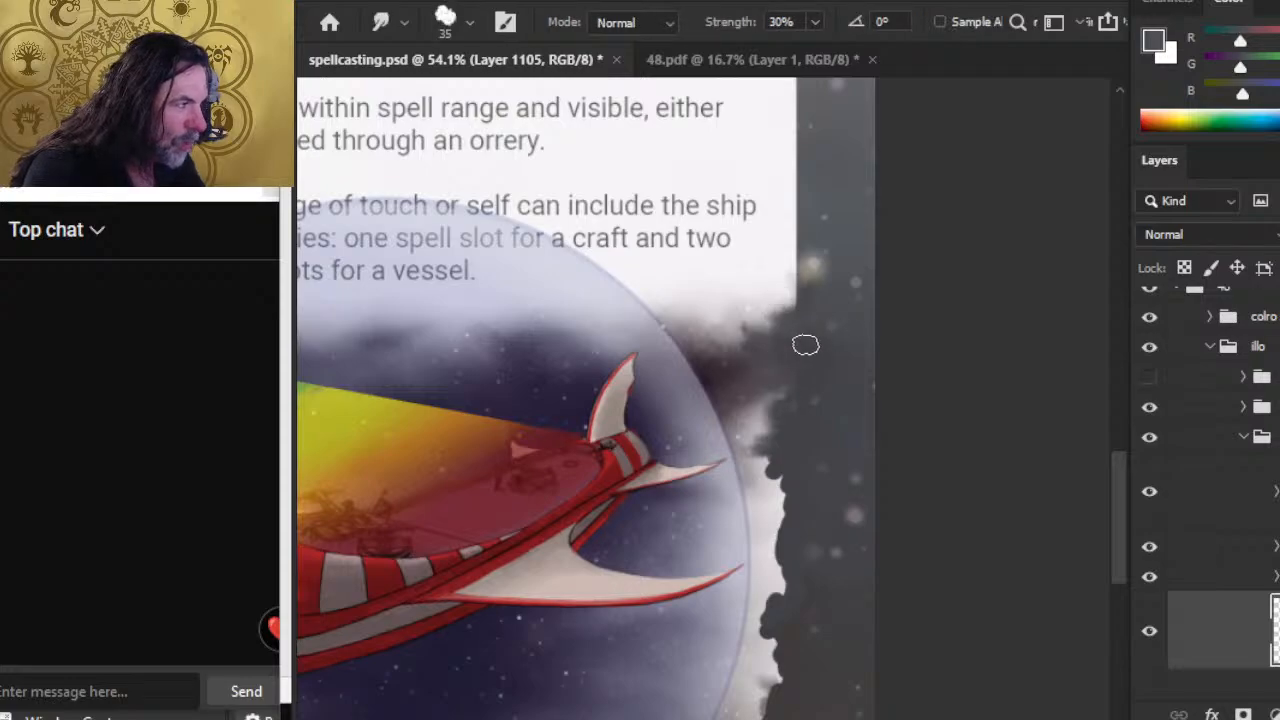
key("b")
left_click(818, 282, "alt")
key("r")
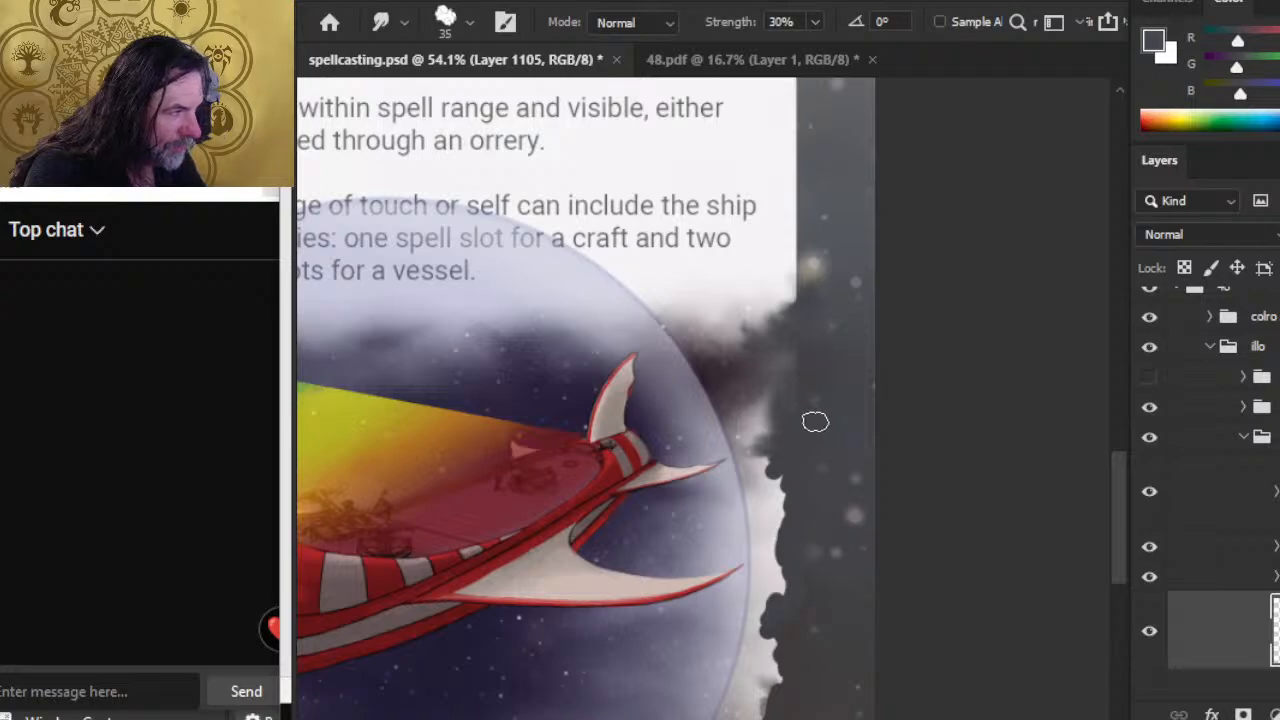
key("b")
left_click(827, 390, "alt")
key("r")
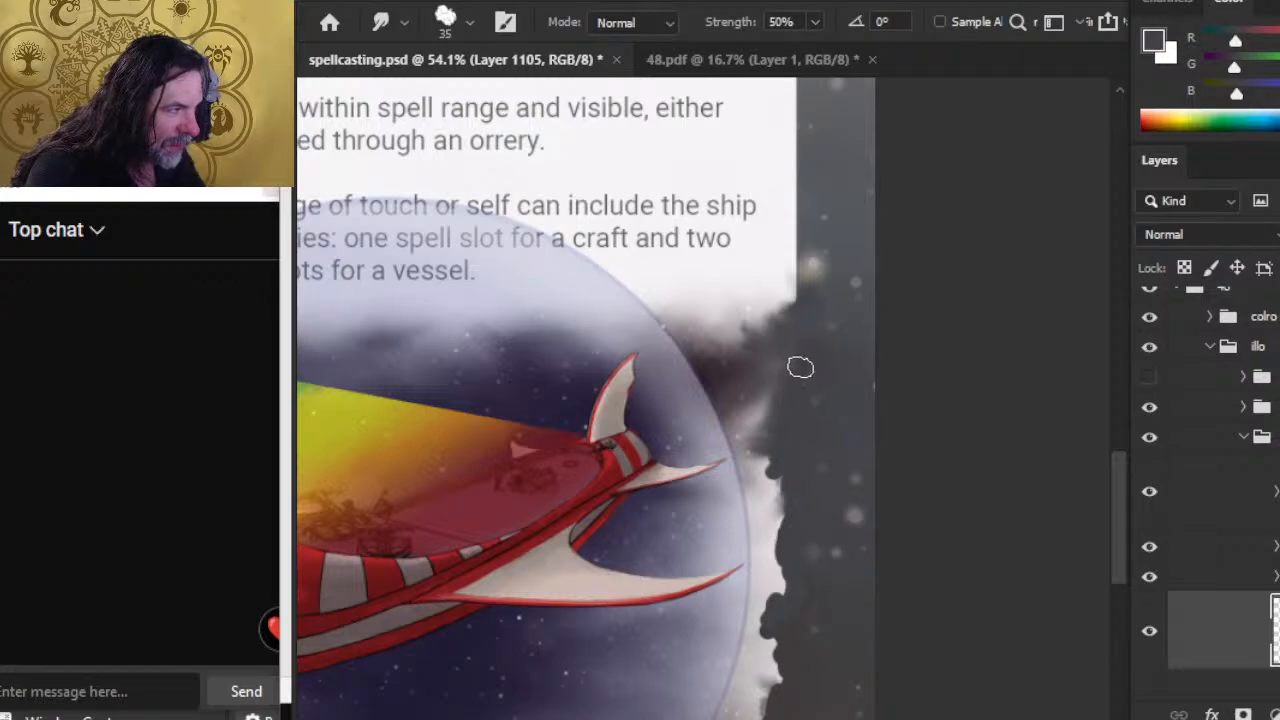
Repaint the upper tip of the edge cloud with sampled greys and smudge it into the border at 50% strength.
key("b")
left_click(817, 319, "alt")
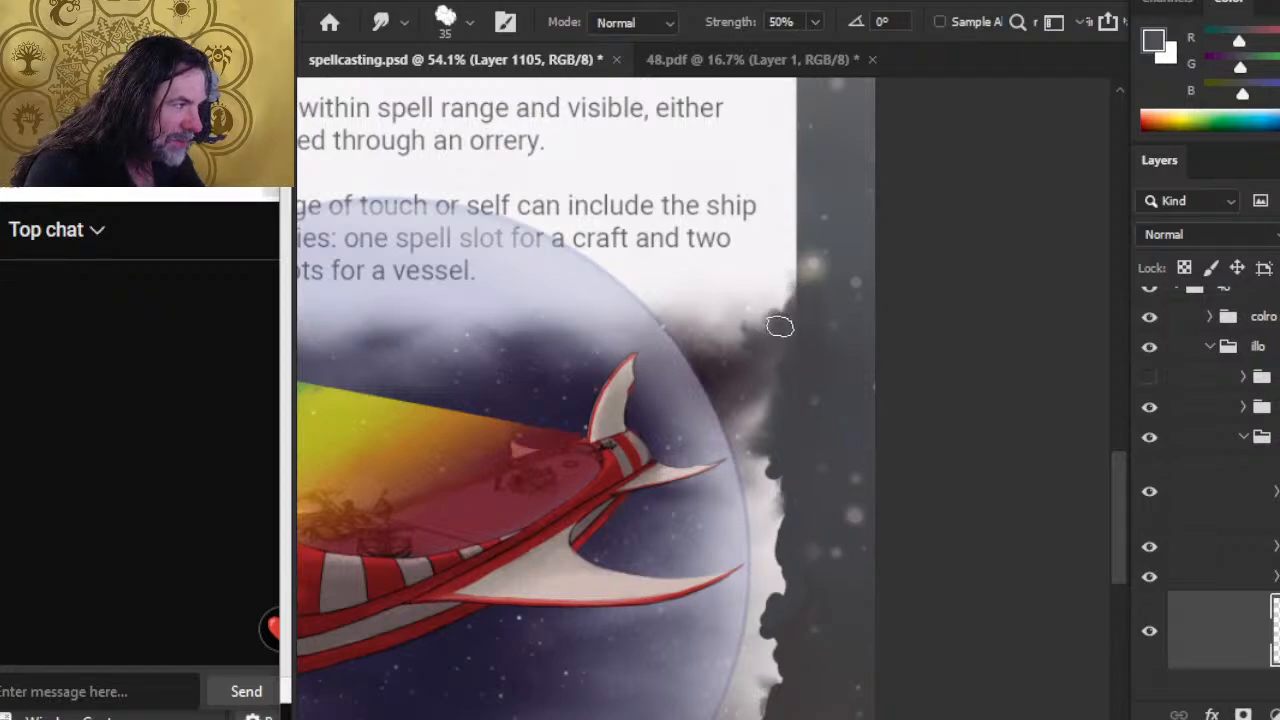
mouse_move(795, 318)
left_mouse_down()
mouse_move(739, 377)
mouse_move(795, 371)
mouse_move(819, 332)
mouse_move(810, 361)
left_mouse_up()
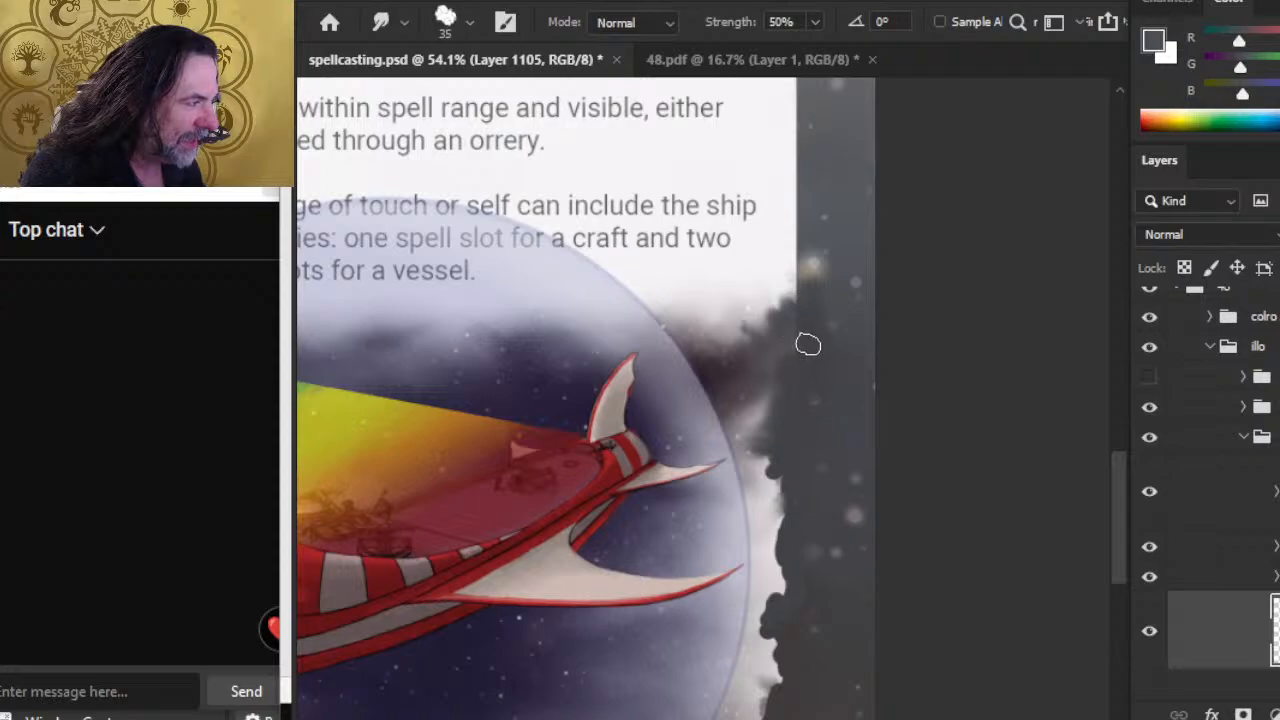
key("b")
key("alt")
left_click(816, 311, "alt")
key("r")
left_click_drag(799, 330, 822, 298)
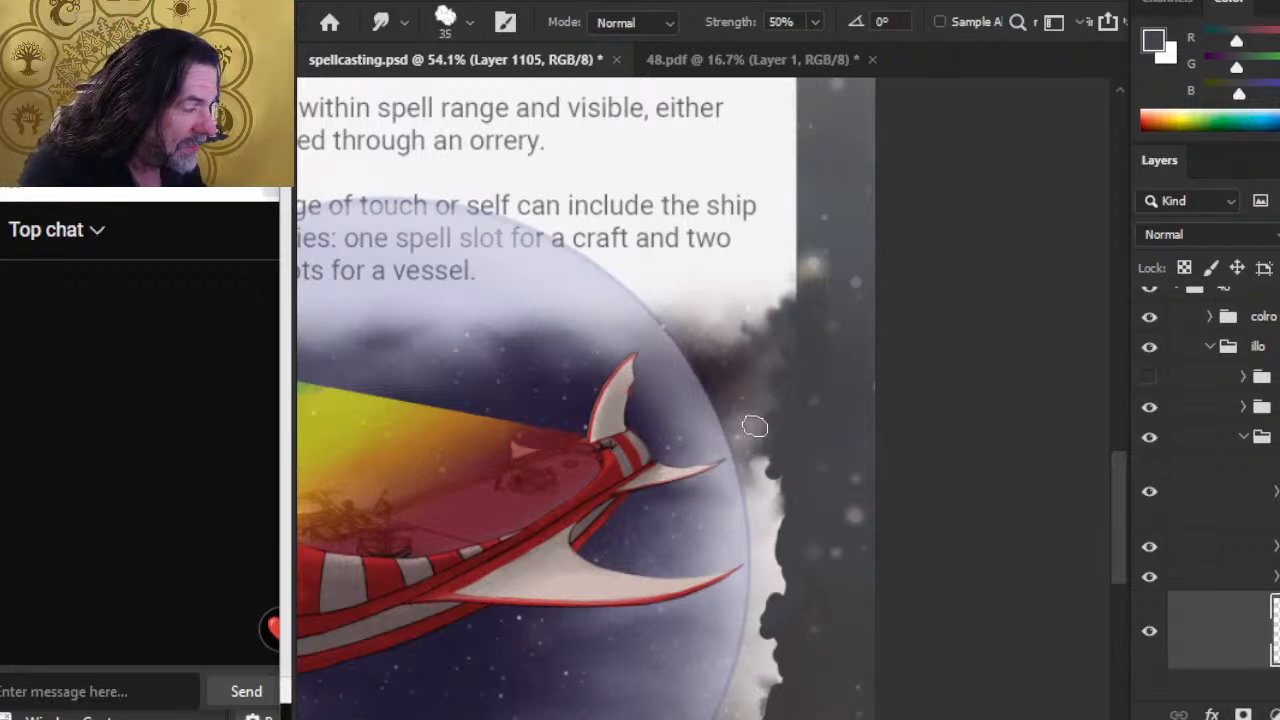
Smear the cloud edge beside the tail fins at 50% strength, working down the frame's right side towards the lowest fin.
mouse_move(768, 427)
left_mouse_down()
mouse_move(769, 343)
mouse_move(747, 388)
mouse_move(750, 348)
mouse_move(733, 366)
mouse_move(748, 353)
mouse_move(716, 331)
mouse_move(731, 320)
mouse_move(725, 354)
mouse_move(738, 353)
mouse_move(738, 330)
mouse_move(732, 386)
mouse_move(743, 337)
mouse_move(761, 355)
mouse_move(774, 329)
mouse_move(727, 363)
mouse_move(716, 347)
mouse_move(753, 325)
mouse_move(750, 346)
mouse_move(733, 320)
mouse_move(756, 350)
mouse_move(748, 315)
mouse_move(734, 314)
mouse_move(748, 356)
mouse_move(767, 338)
mouse_move(714, 373)
left_mouse_up()
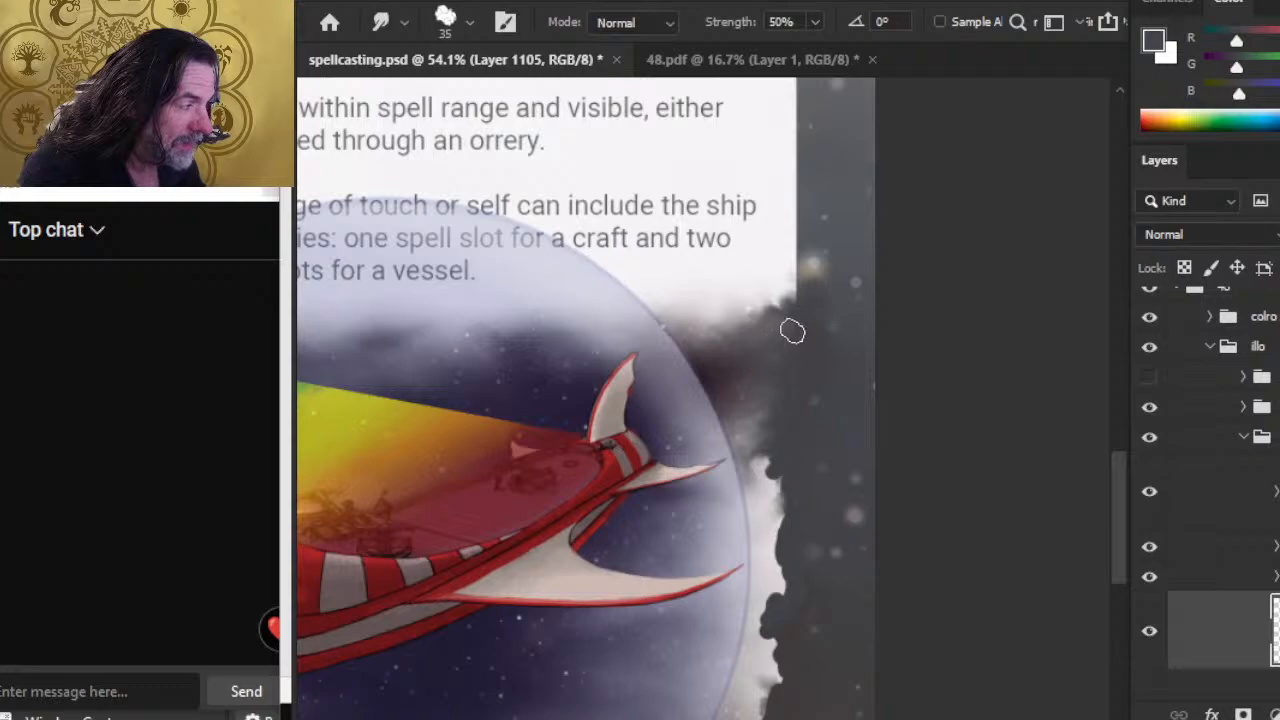
mouse_move(743, 450)
left_mouse_down()
mouse_move(752, 465)
mouse_move(720, 512)
left_mouse_up()
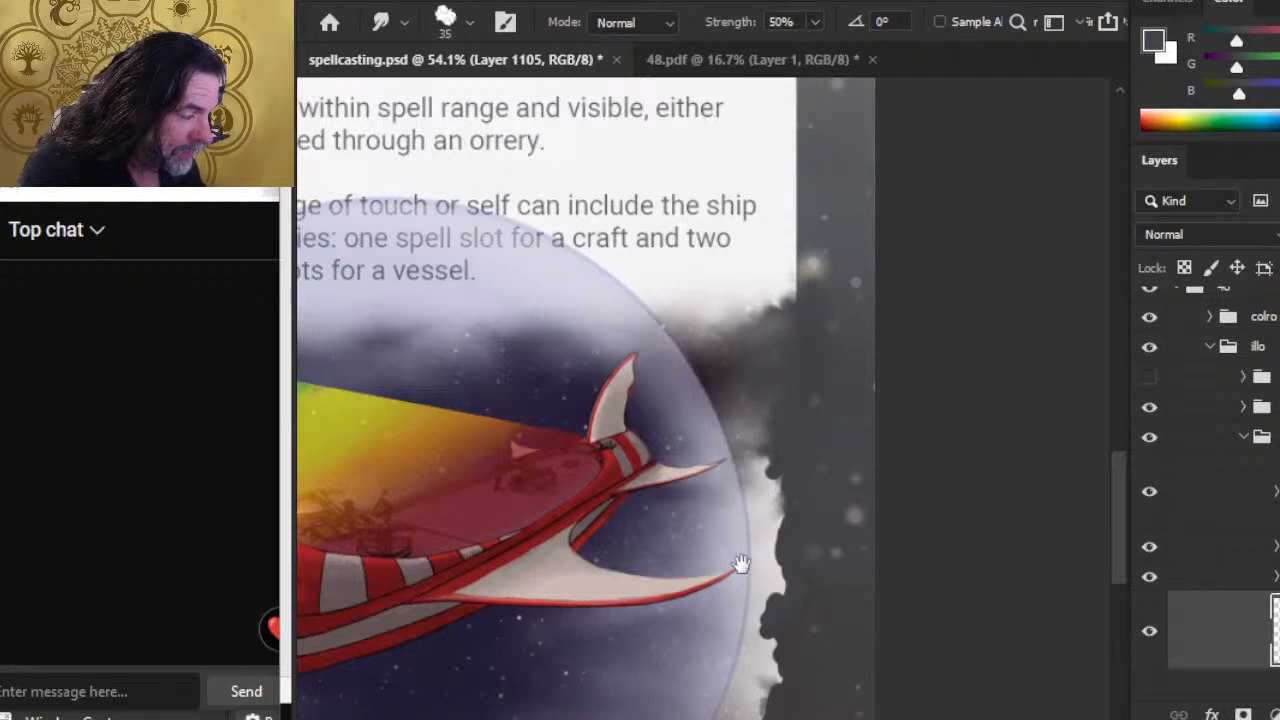
scroll(737, 563, "down", 3)
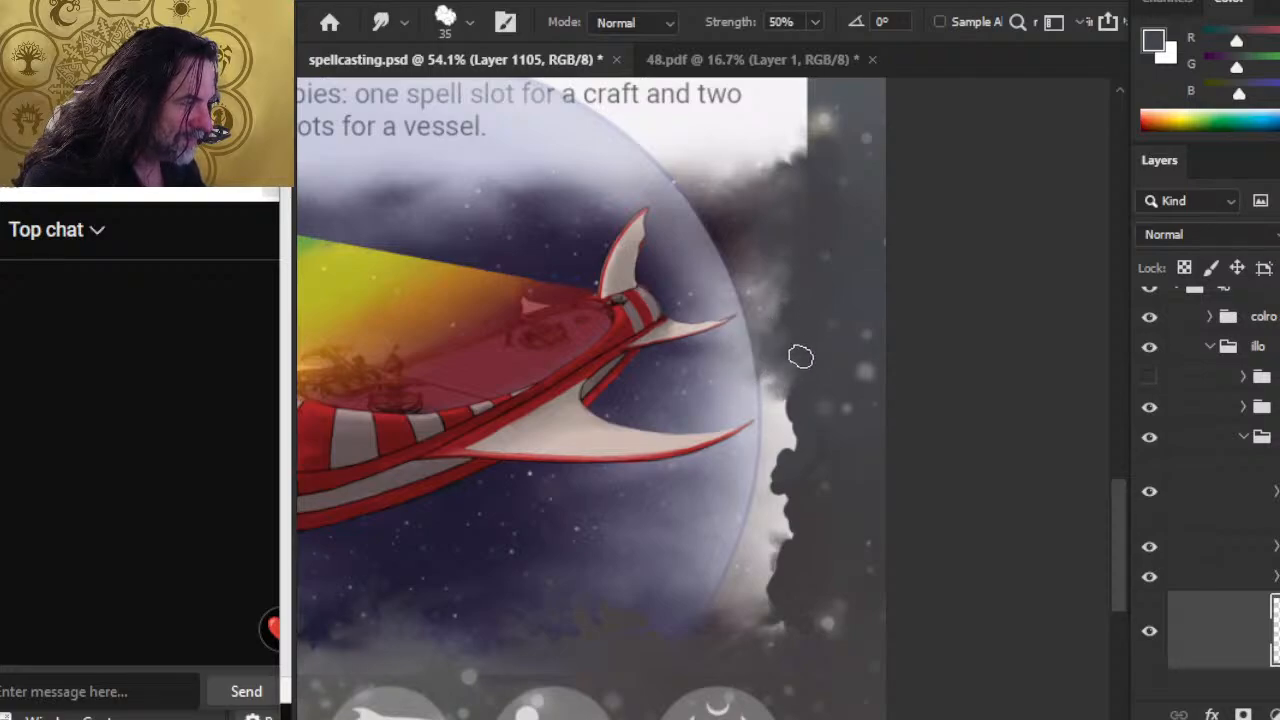
mouse_move(801, 357)
left_mouse_down()
mouse_move(801, 460)
mouse_move(791, 453)
mouse_move(810, 458)
mouse_move(794, 388)
mouse_move(761, 403)
left_mouse_up()
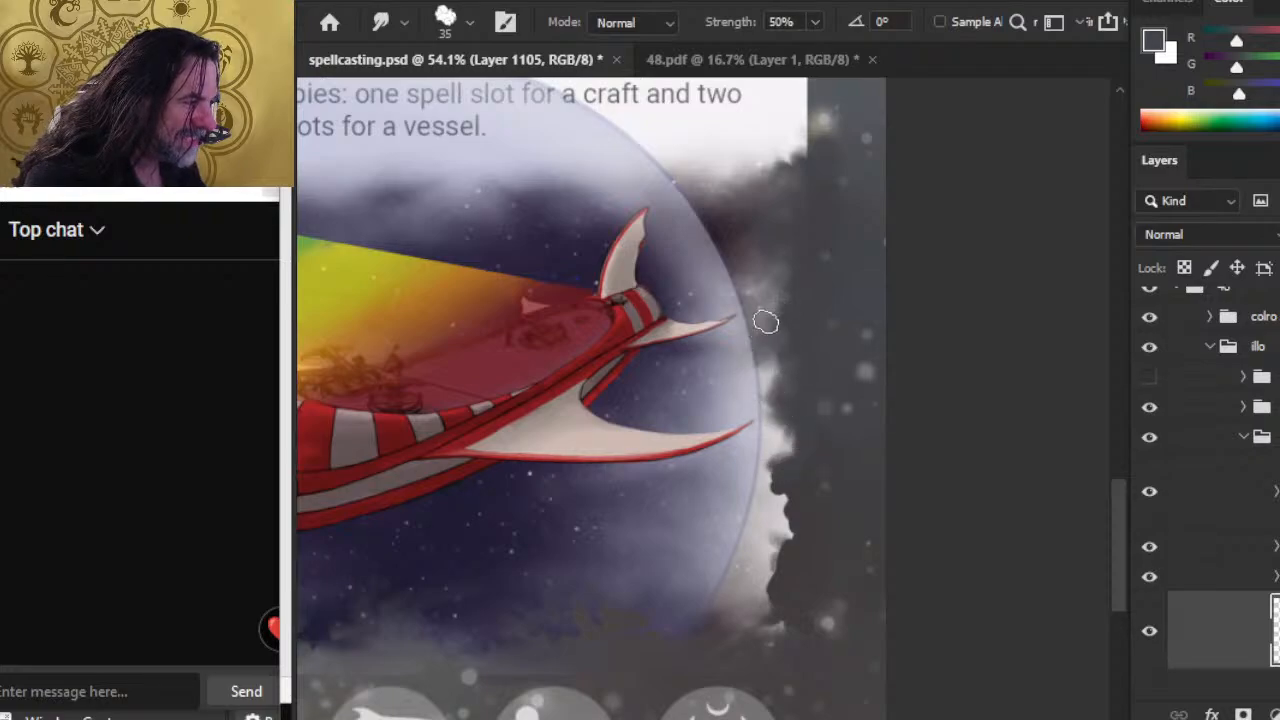
Smudge the cloud edge beside the upper tail fins and below the white text area's corner at 50% strength.
left_click_drag(751, 294, 785, 280)
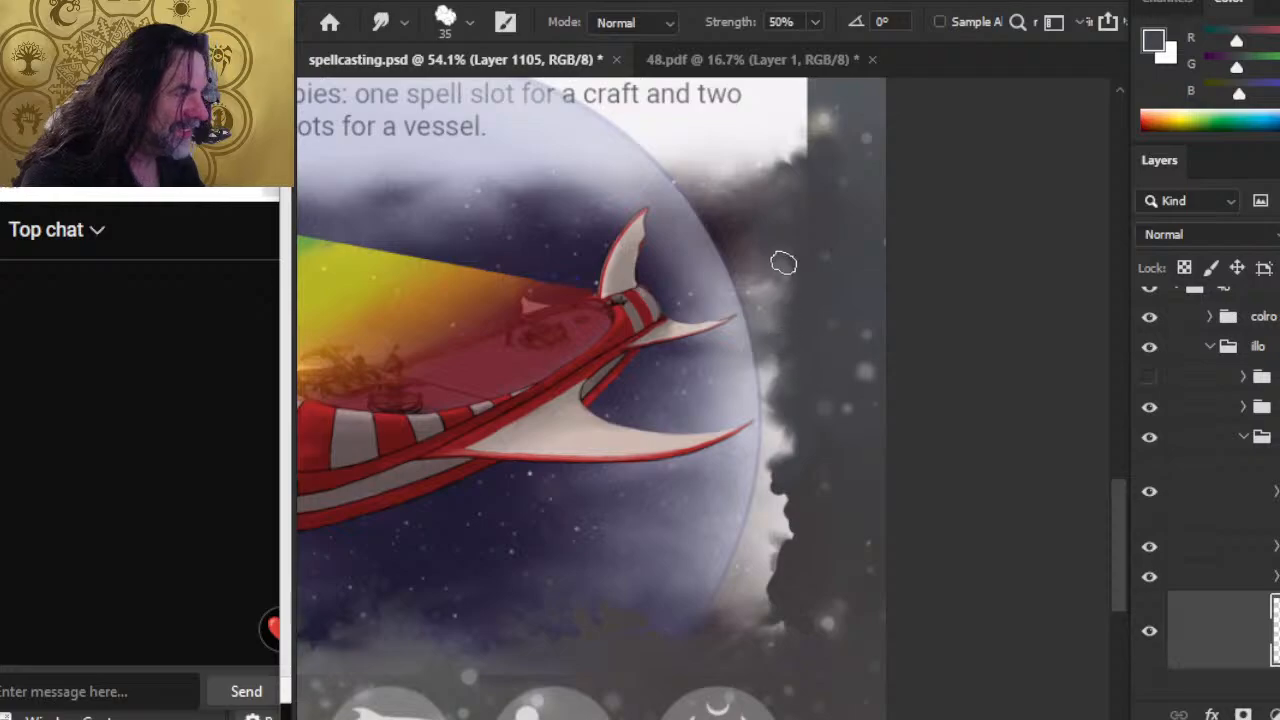
key("ctrl+space")
left_click_drag(812, 331, 755, 324)
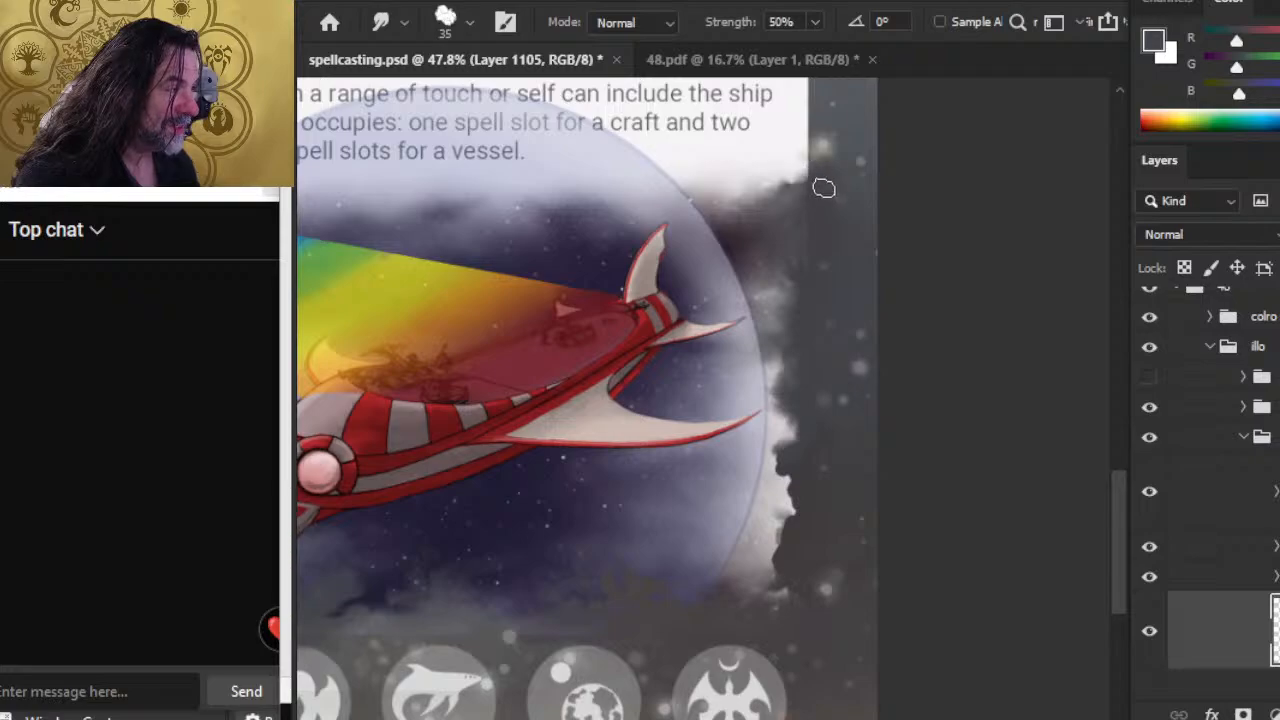
mouse_move(780, 188)
left_mouse_down()
mouse_move(818, 175)
mouse_move(784, 177)
mouse_move(791, 210)
mouse_move(824, 193)
mouse_move(791, 167)
mouse_move(821, 158)
mouse_move(856, 175)
mouse_move(832, 177)
mouse_move(844, 177)
mouse_move(811, 204)
mouse_move(831, 188)
mouse_move(798, 175)
left_mouse_up()
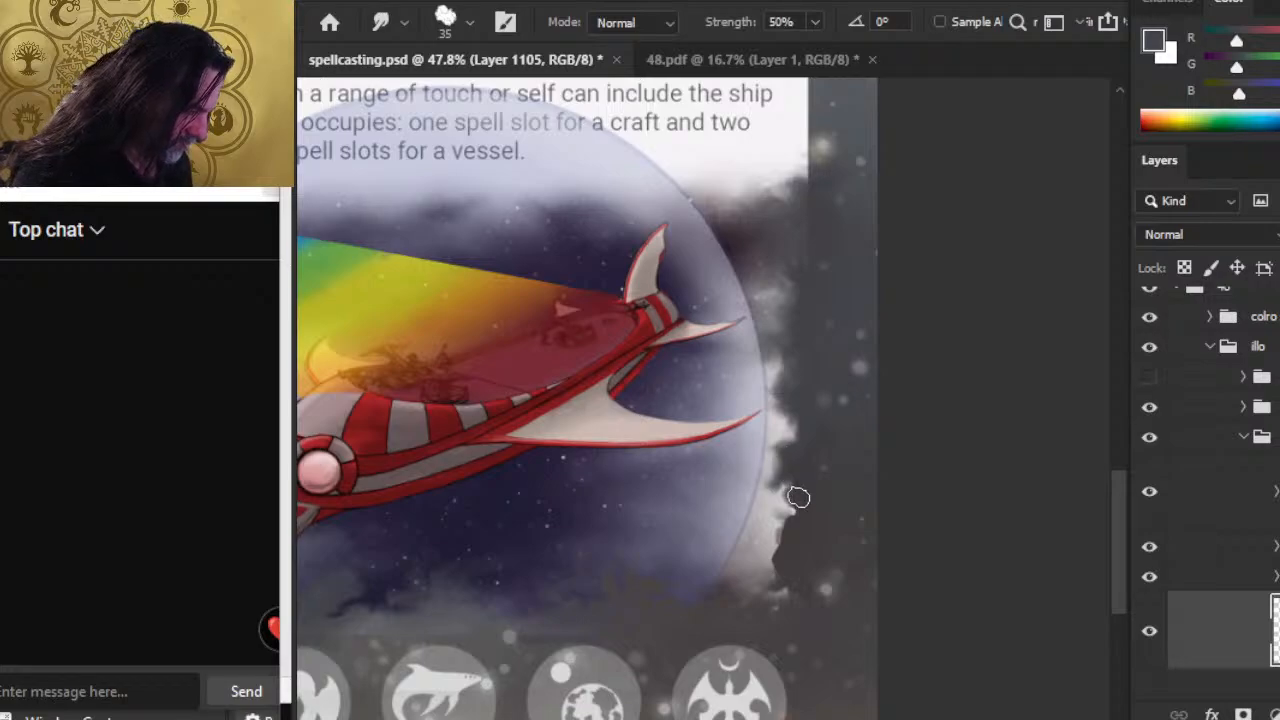
Smear dark puffs into the pale patch below the lowest tail fin at 50% strength.
left_click_drag(798, 497, 777, 537)
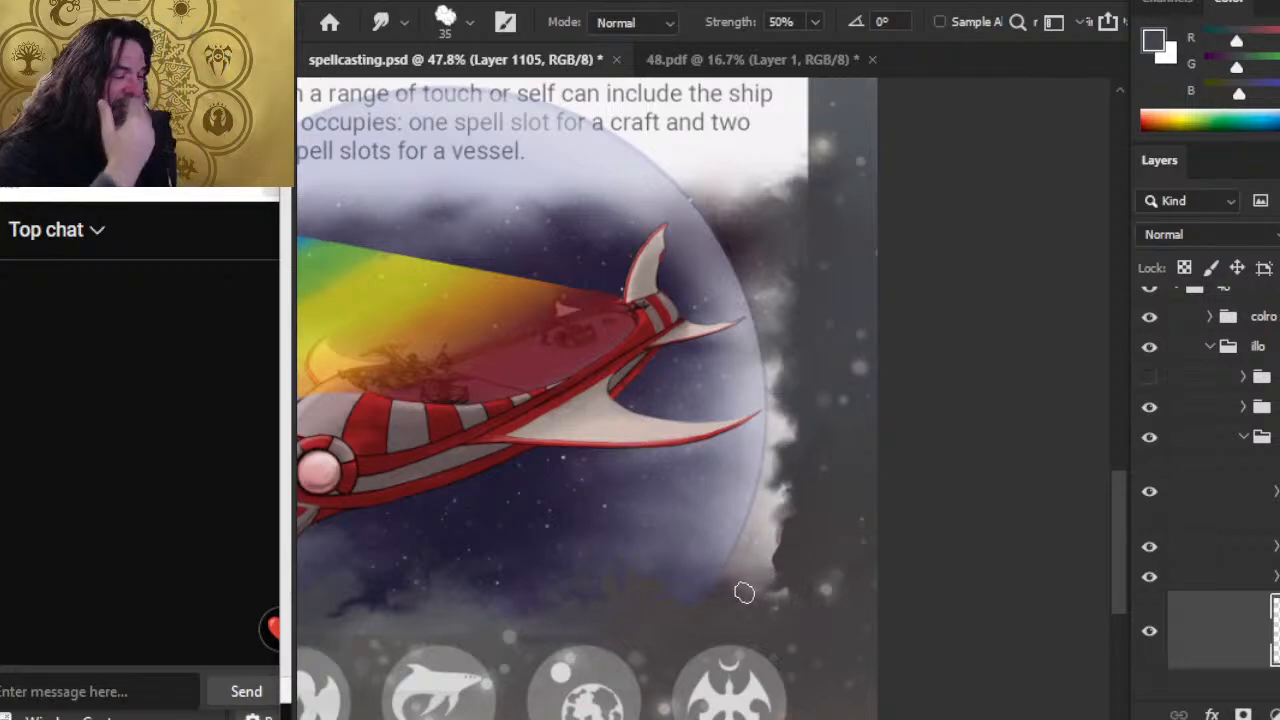
left_click_drag(806, 429, 846, 366)
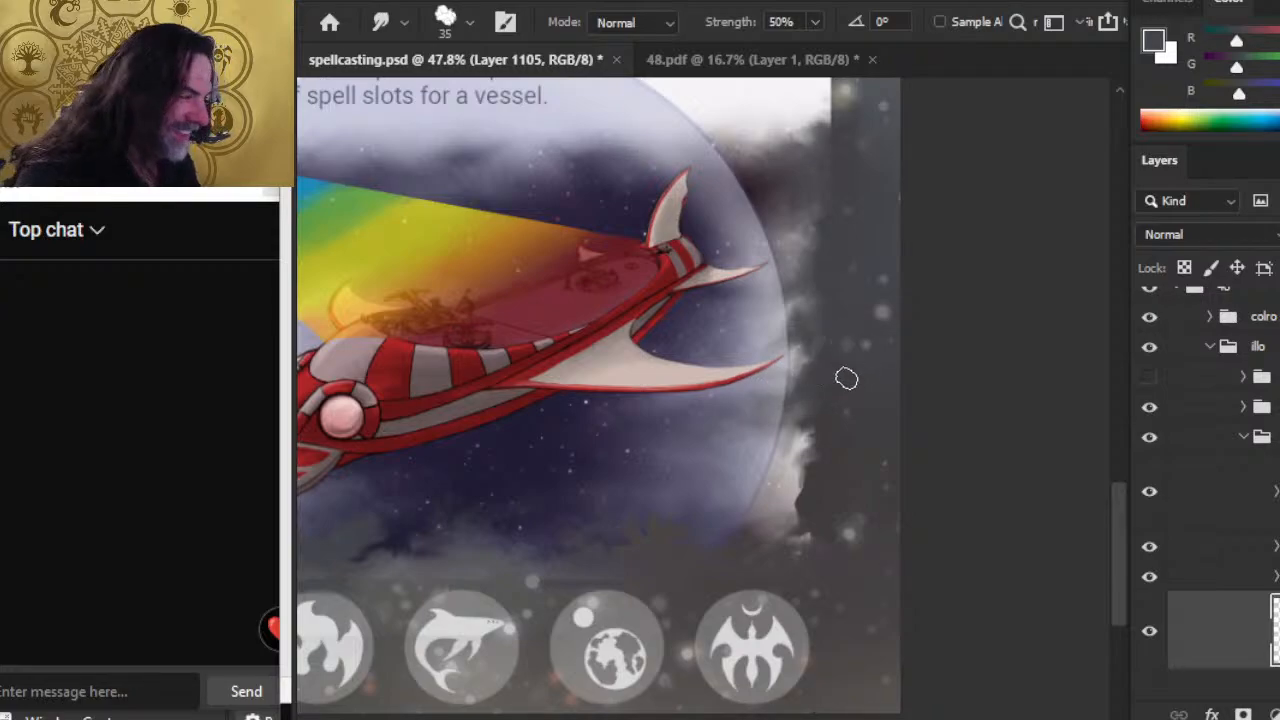
key("z")
left_click_drag(803, 429, 700, 489)
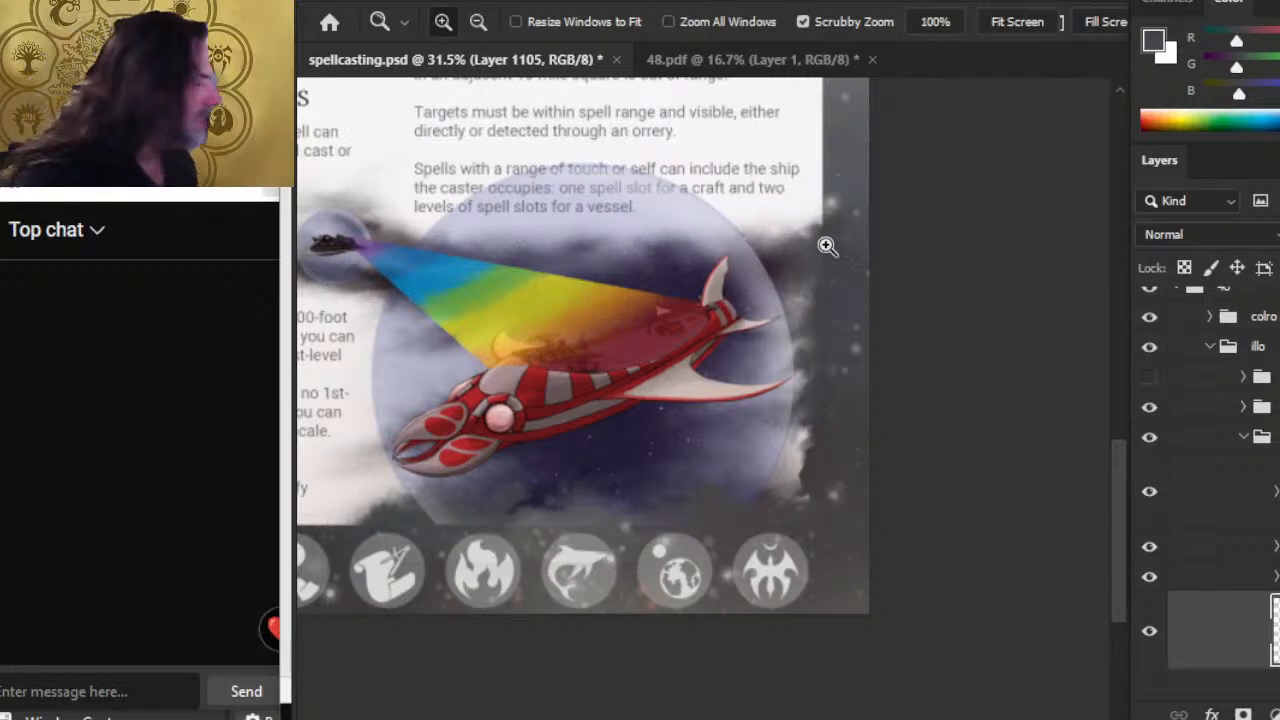
Paint a grey sampled from the frame over the white patches around the lowest fin and soften it with the Smudge tool.
key("r")
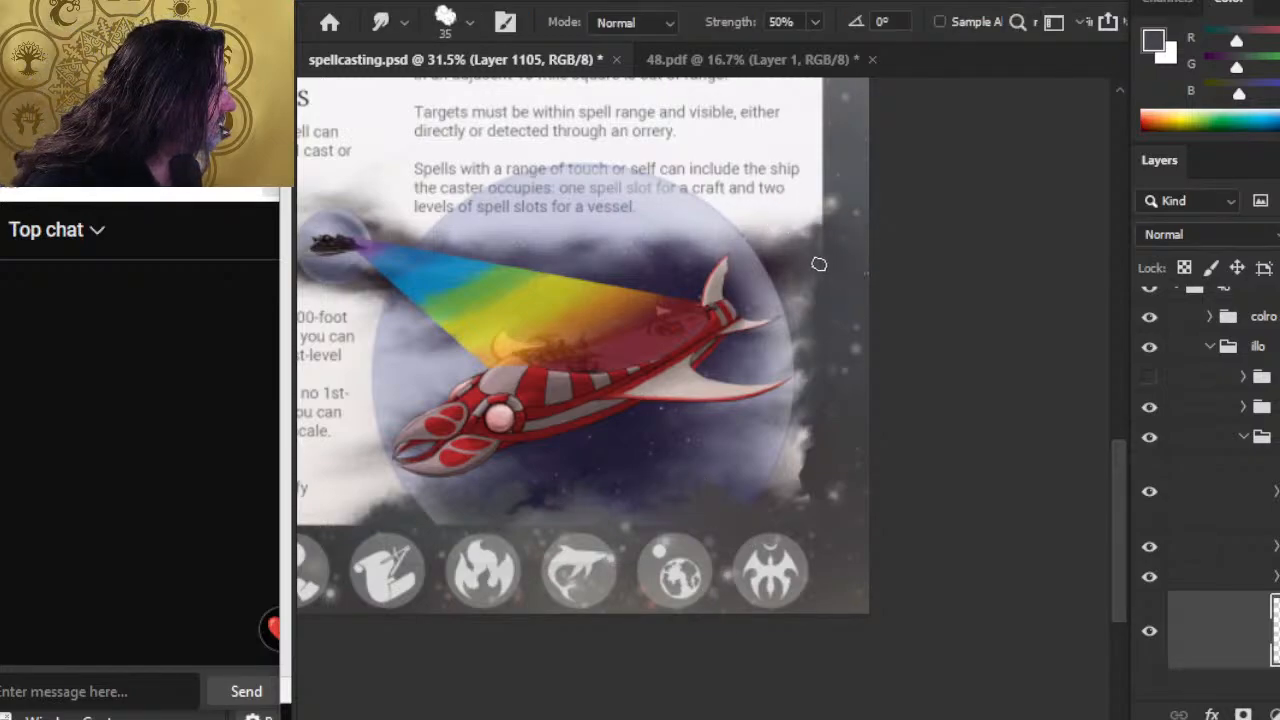
key("b")
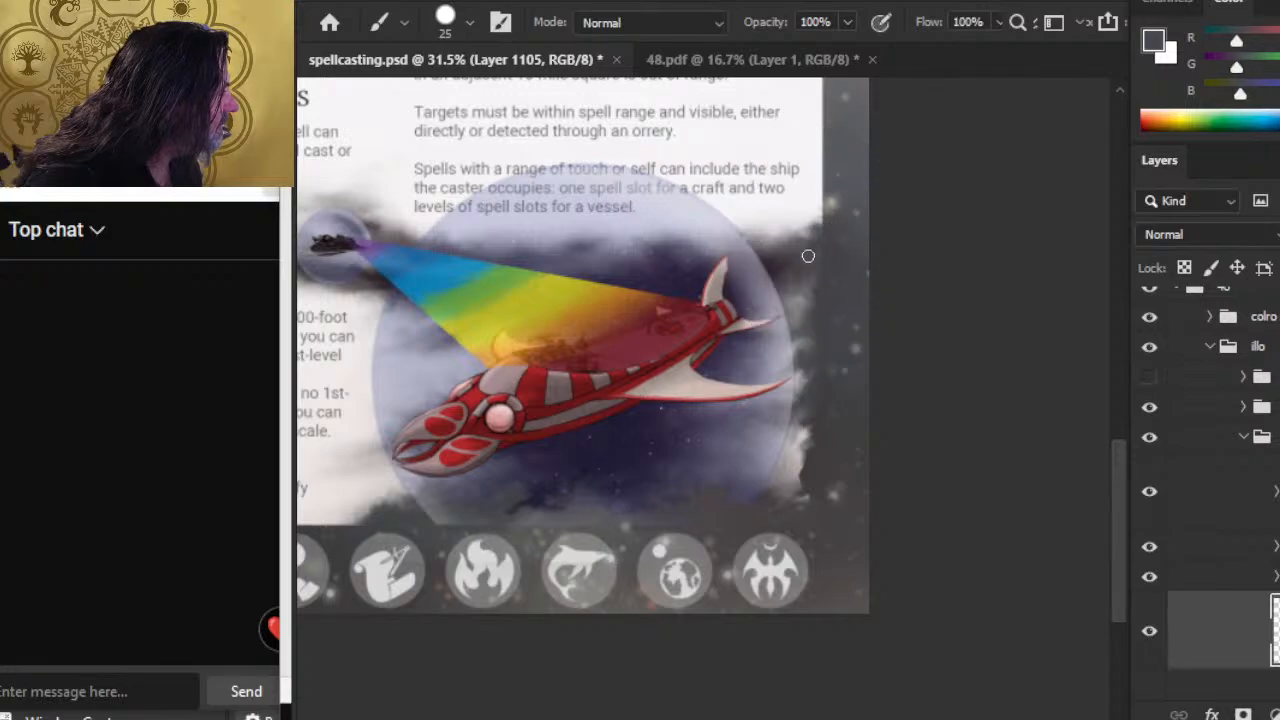
left_click(836, 305, "alt")
key("r")
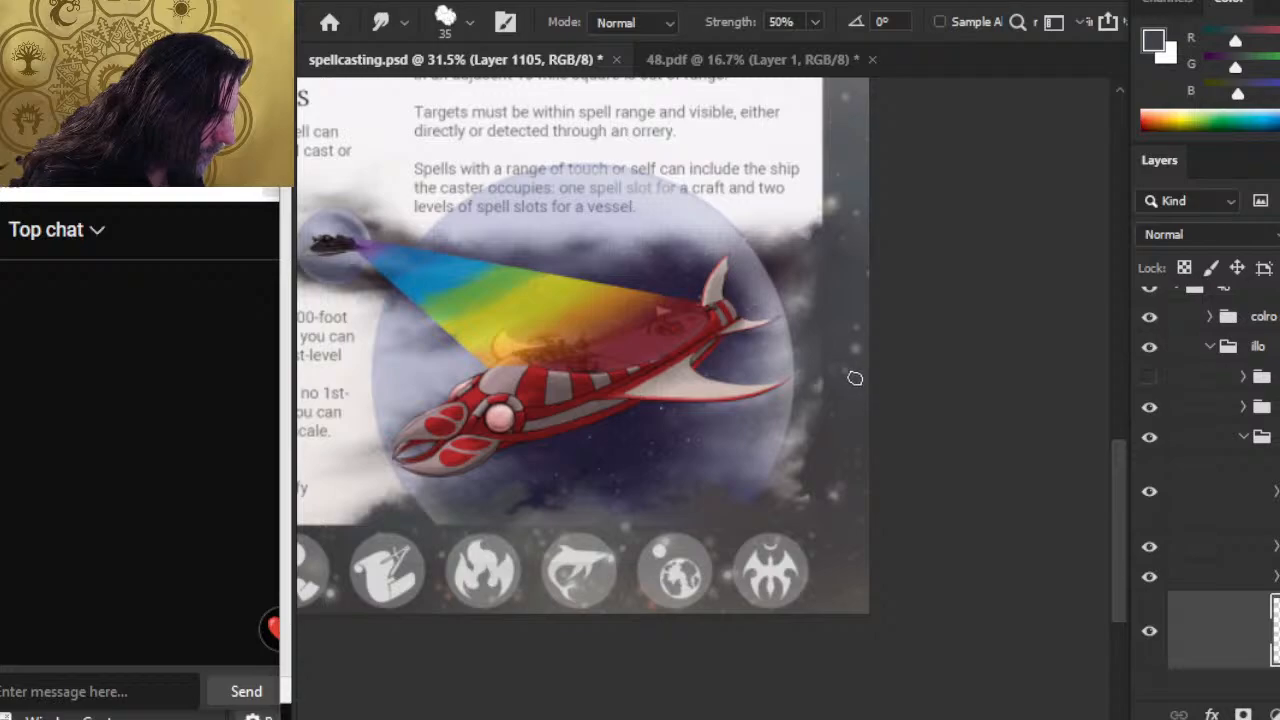
key("b")
key("r")
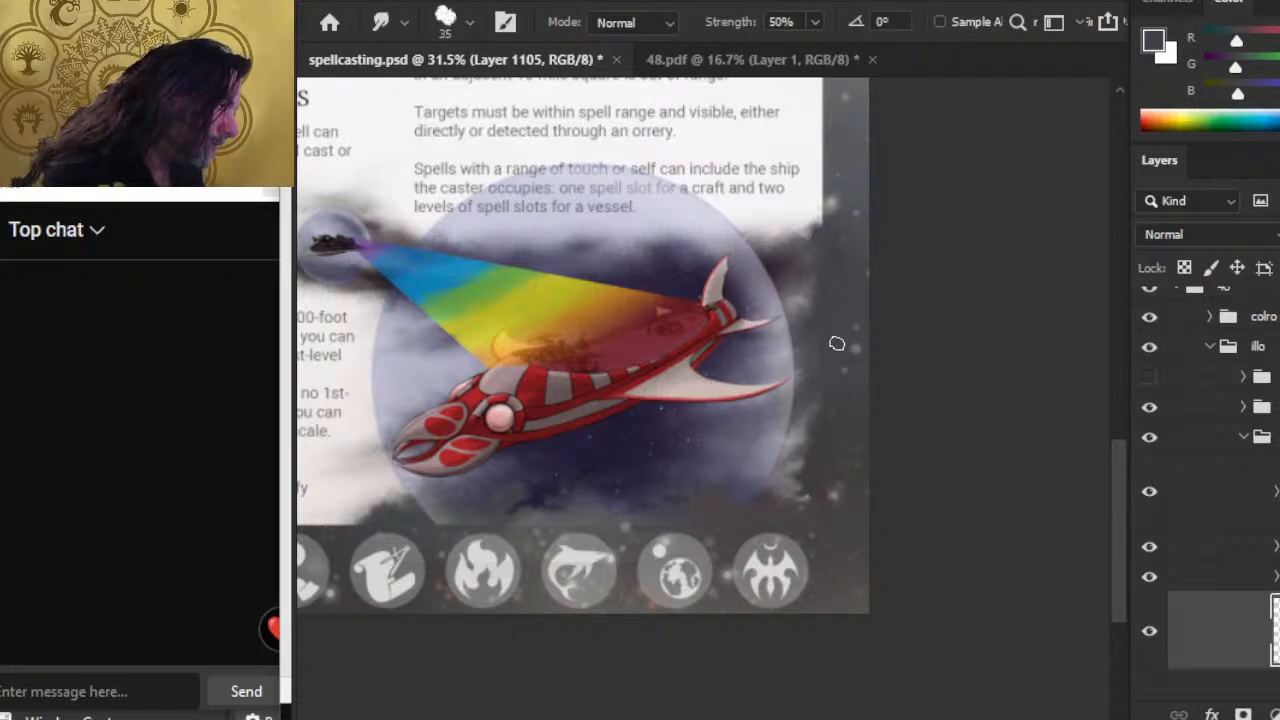
Add more sampled grey along the frame's inner border beside the tail fins, smudging the strokes at 50% strength.
key("b")
key("alt")
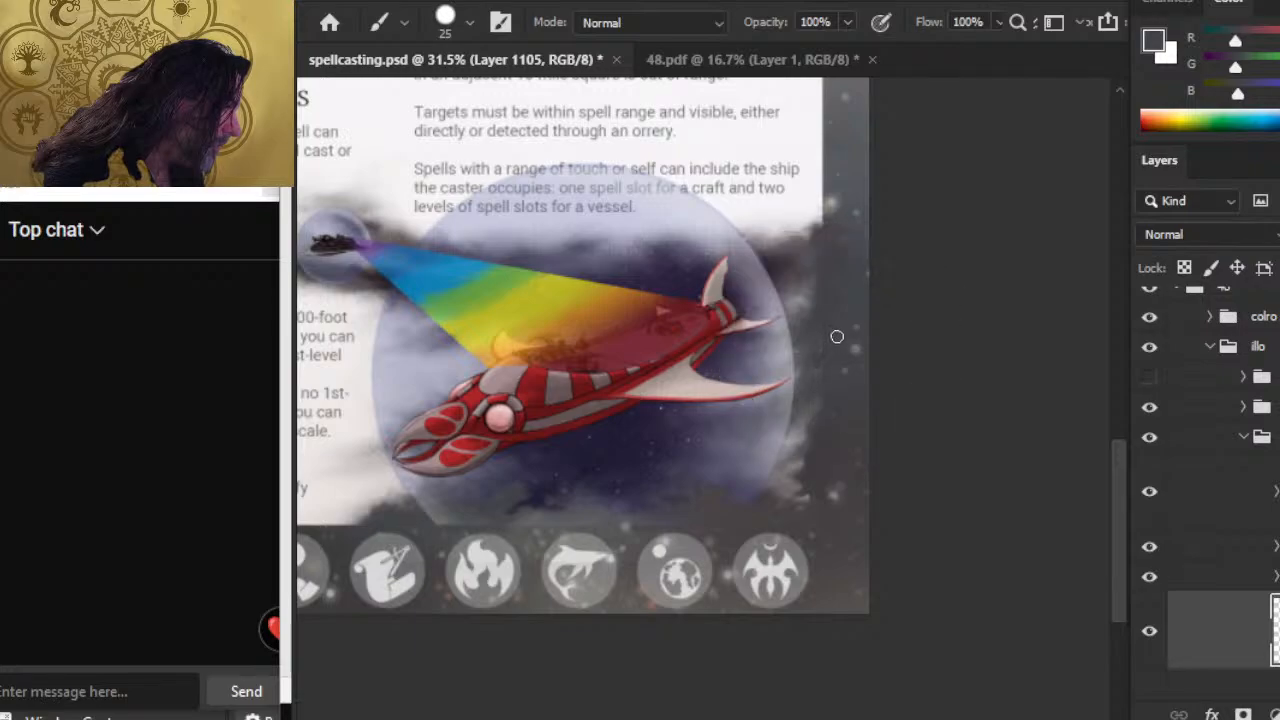
key("r")
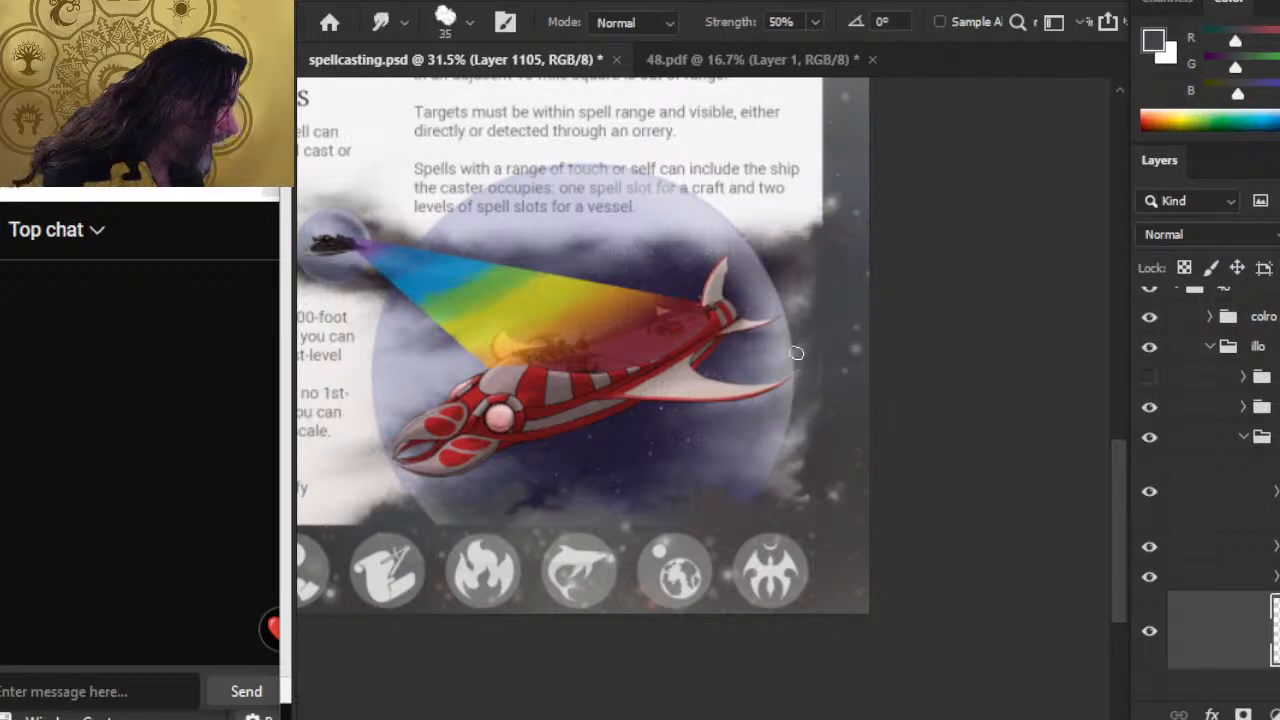
key("b")
key("r")
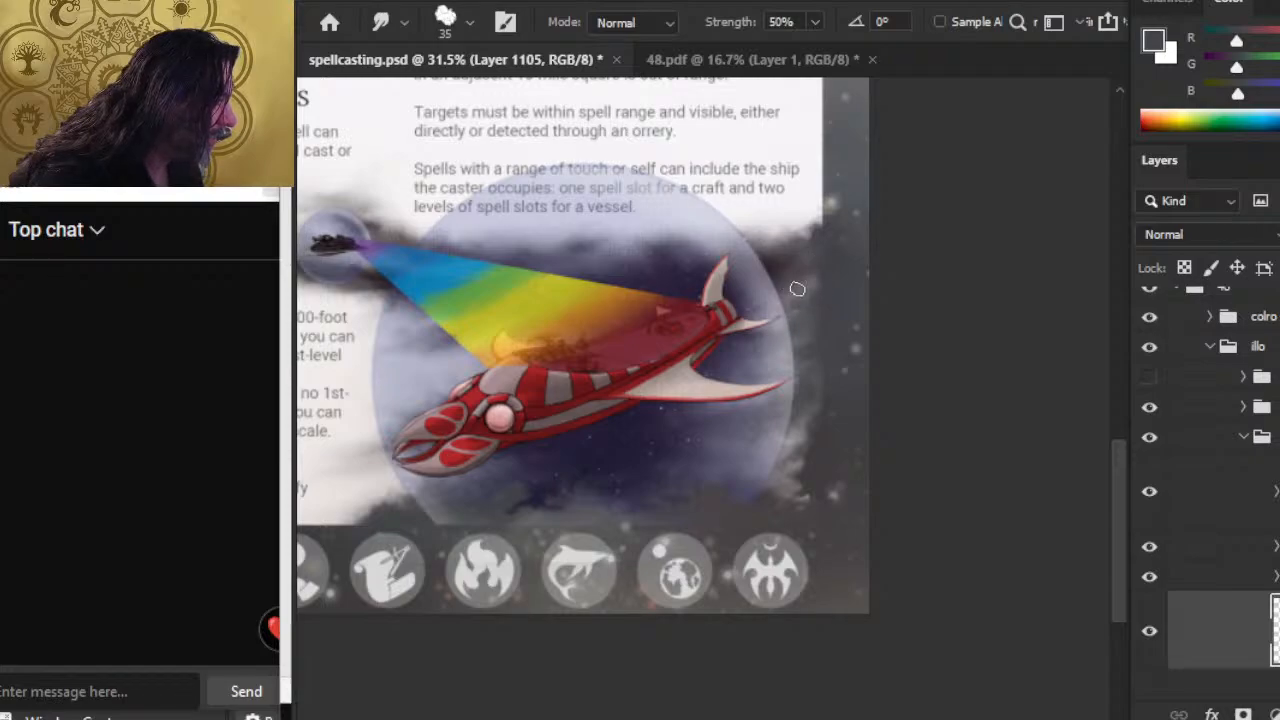
Repaint the border next to the dark cloud behind the tail with a grey sampled from the frame and smudge it.
key("b")
left_click(846, 261, "alt")
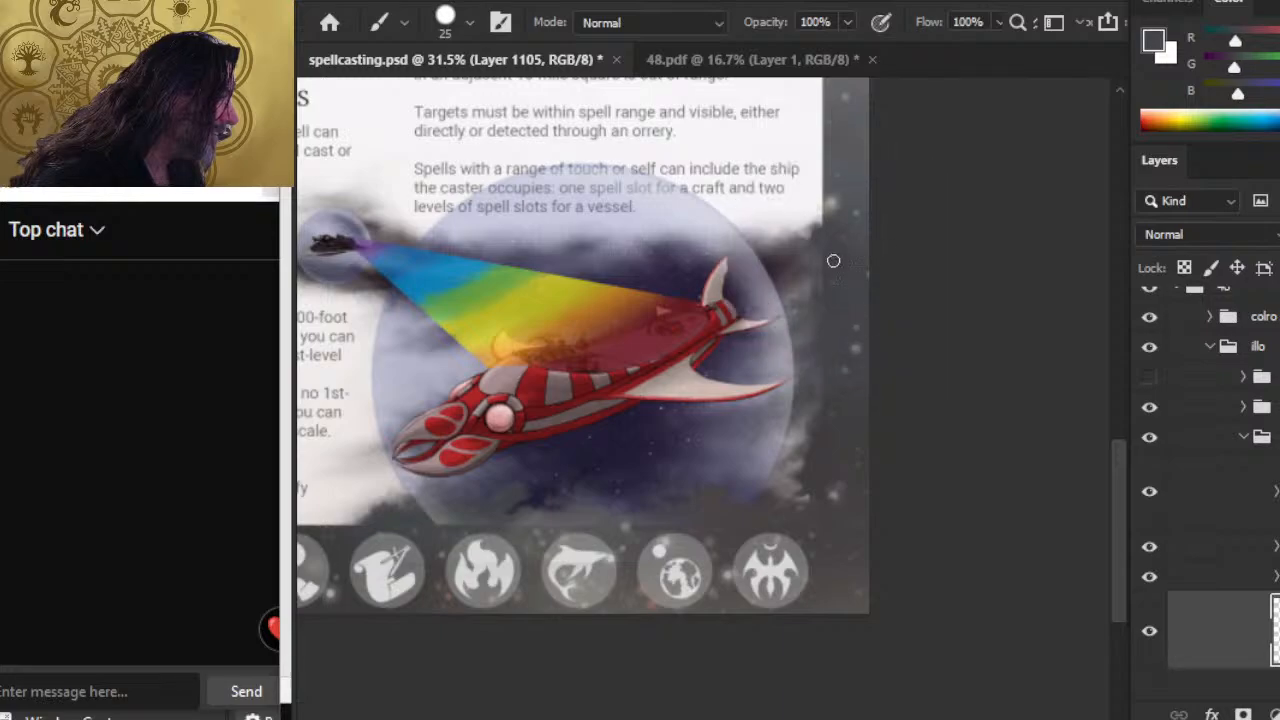
key("r")
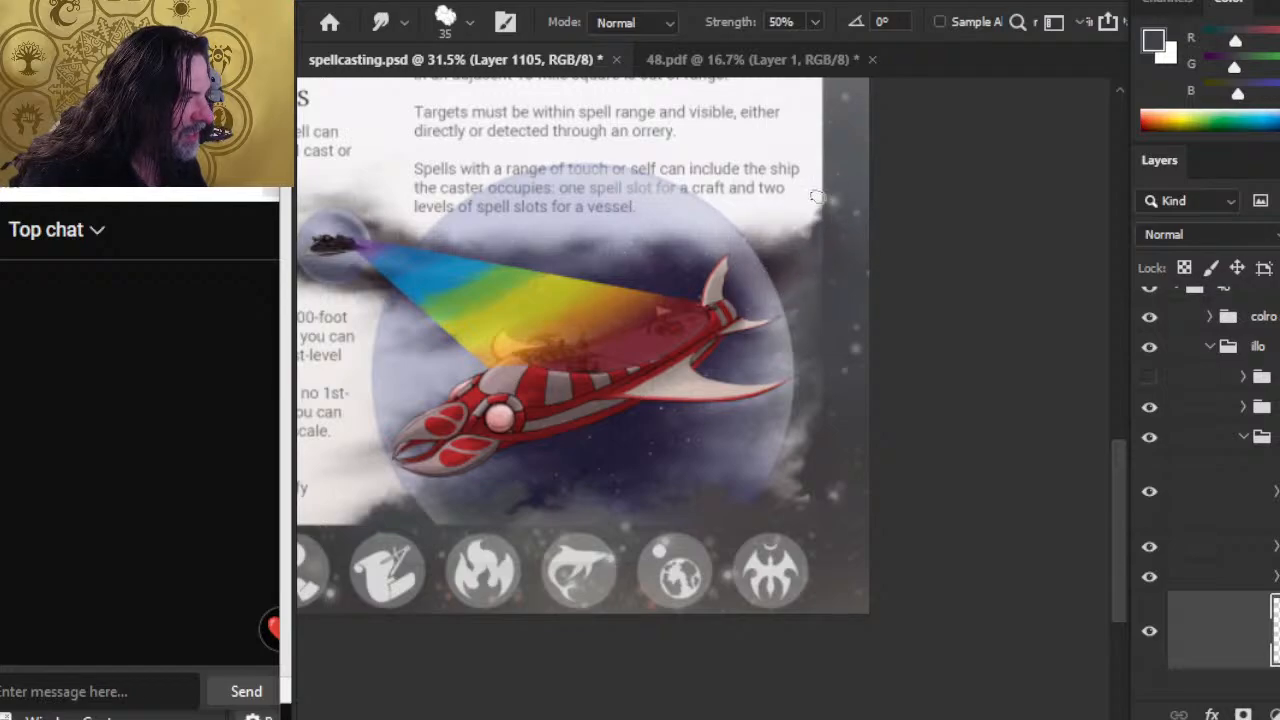
Retouch the cloud's upper tip beside the white text area with greys sampled from the adjacent frame, blending with the Smudge tool.
key("b")
left_click(843, 216, "alt")
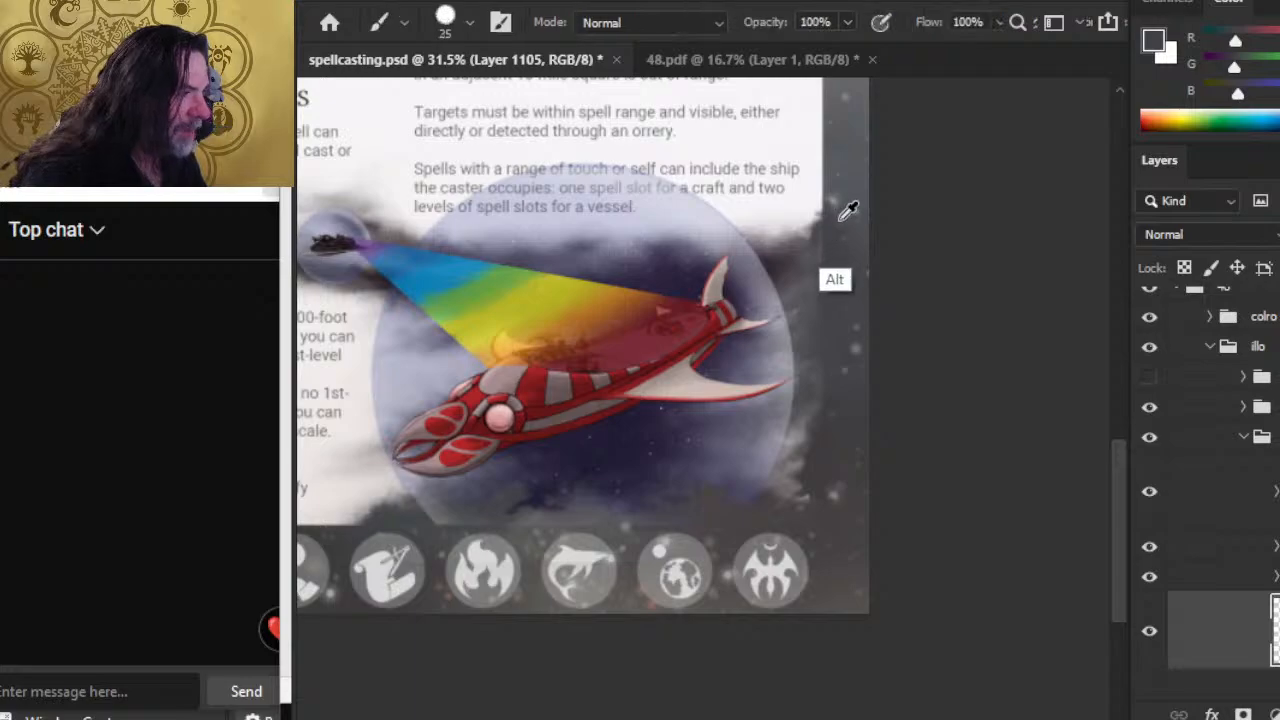
left_click_drag(840, 215, 834, 223)
key("r")
key("b")
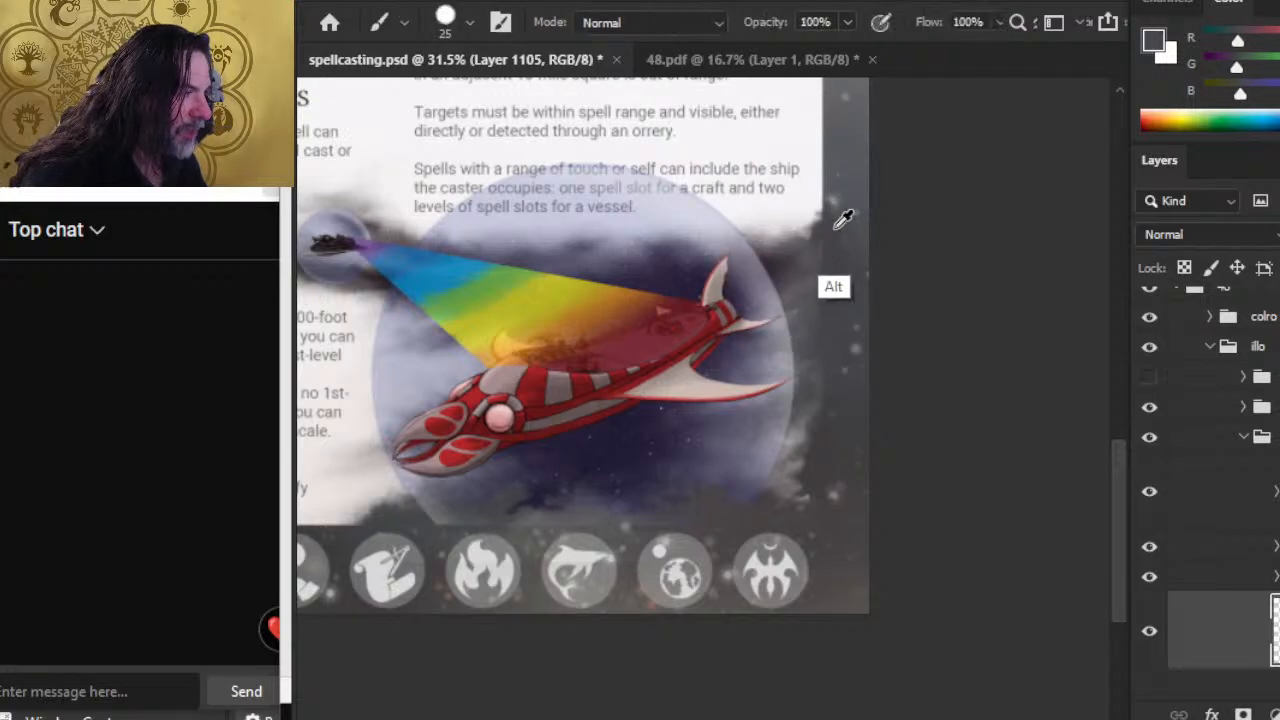
left_click(840, 221, "alt")
key("r")
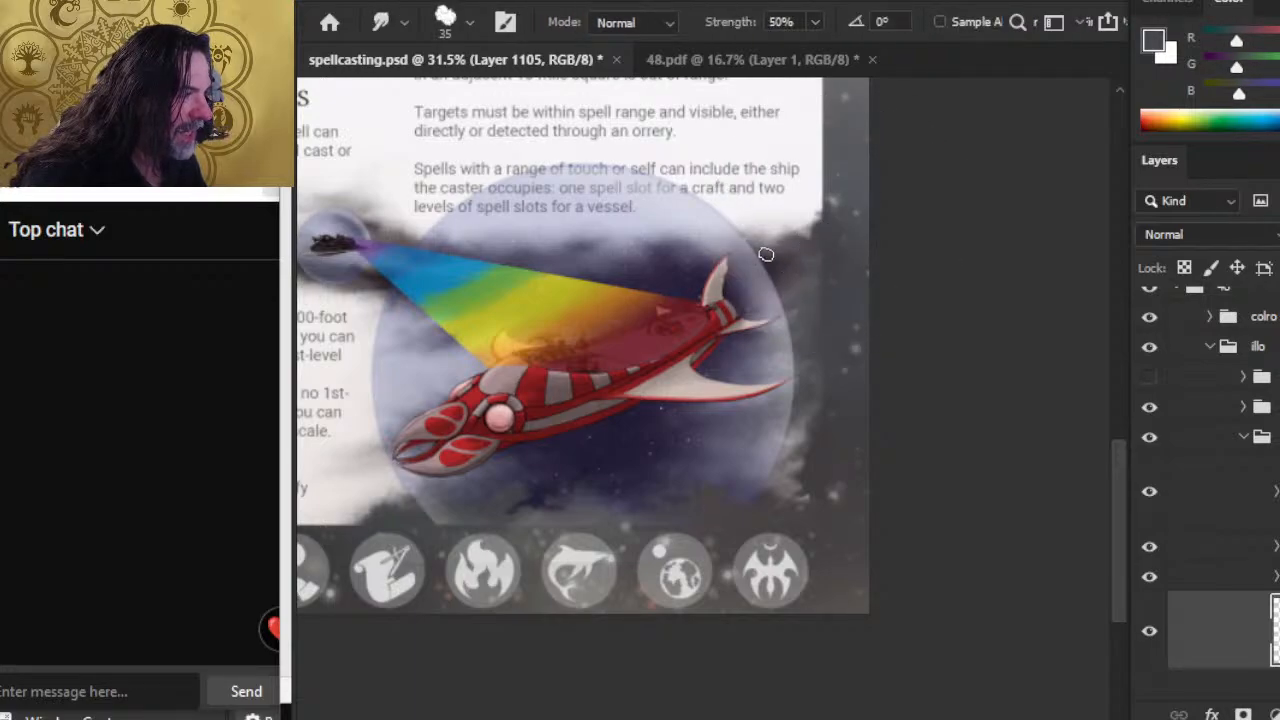
Paint a frame grey sampled just below the cloud's upper tip down the border and smudge it towards the middle fin.
key("b")
left_click(845, 252, "alt")
key("r")
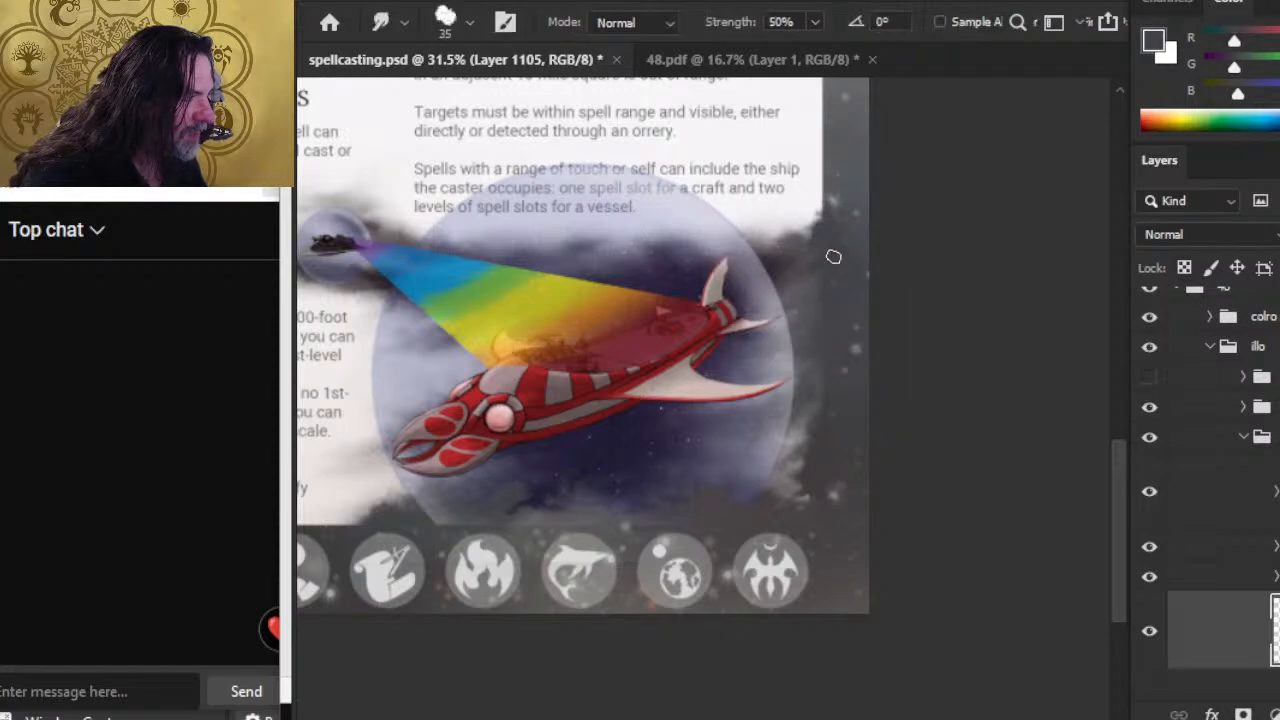
key("b")
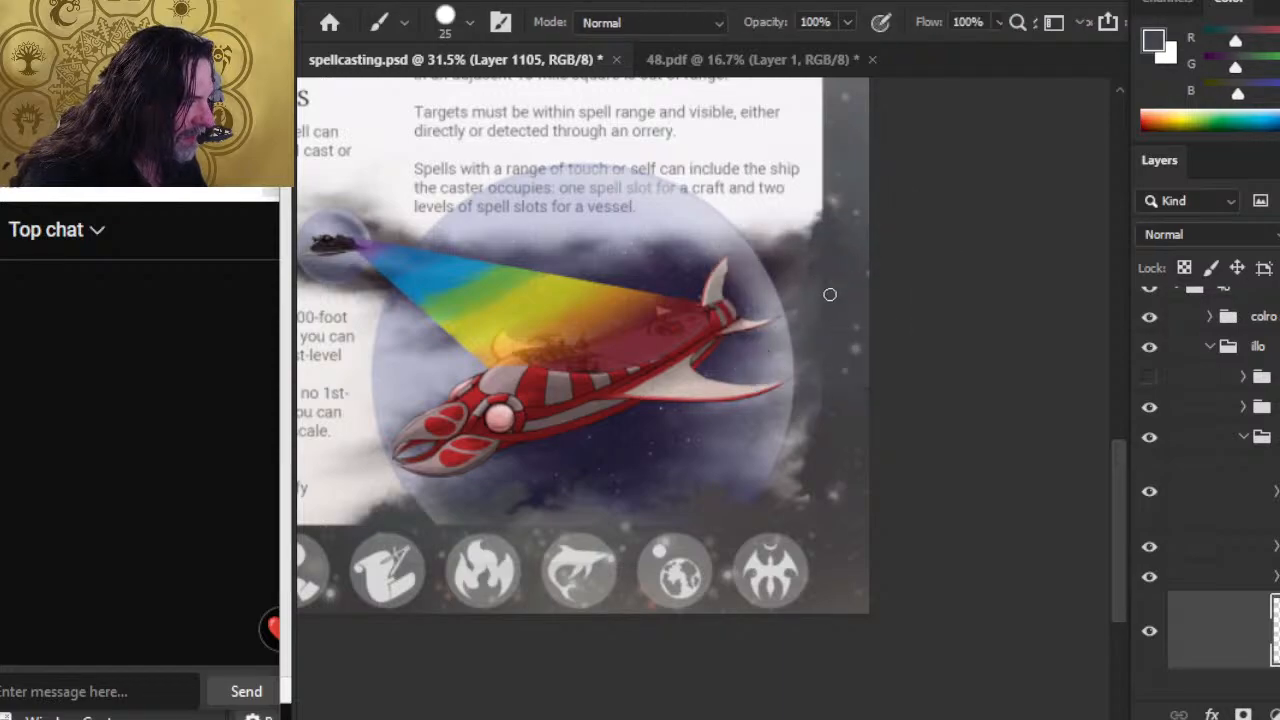
key("r")
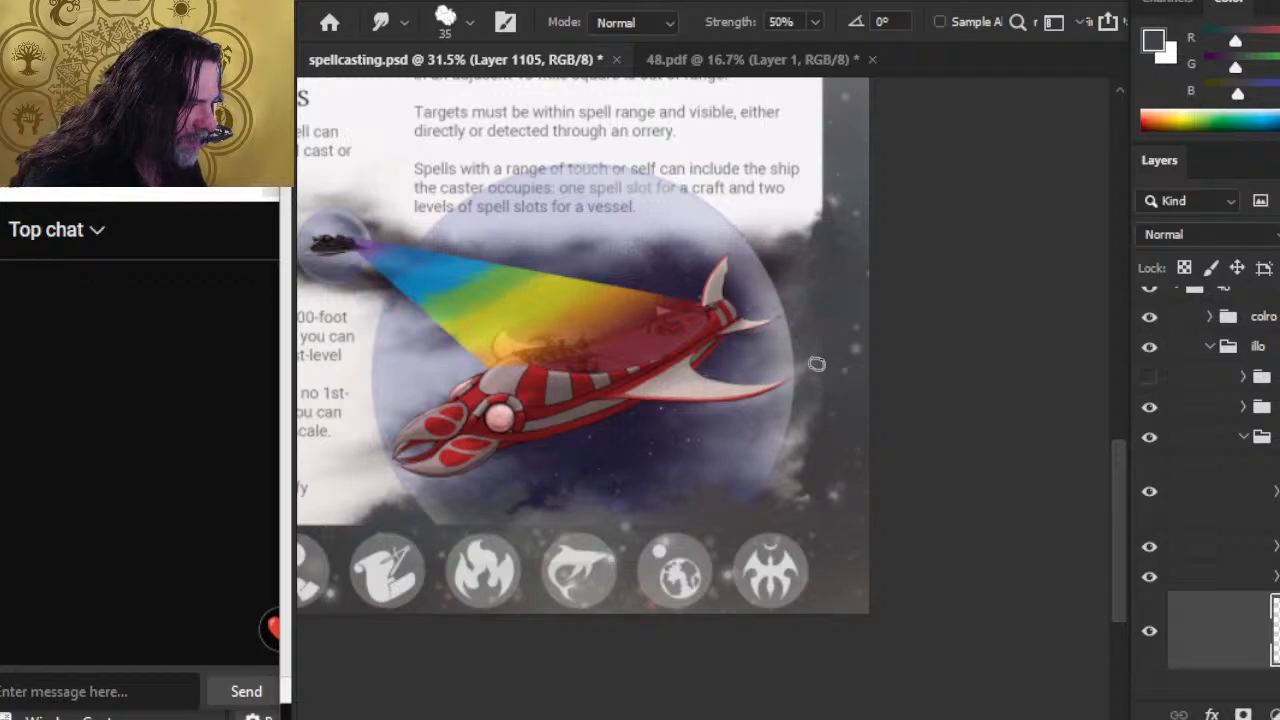
Cover the border line between the middle and lowest fins with sampled grey and smudge it into the clouds.
key("b")
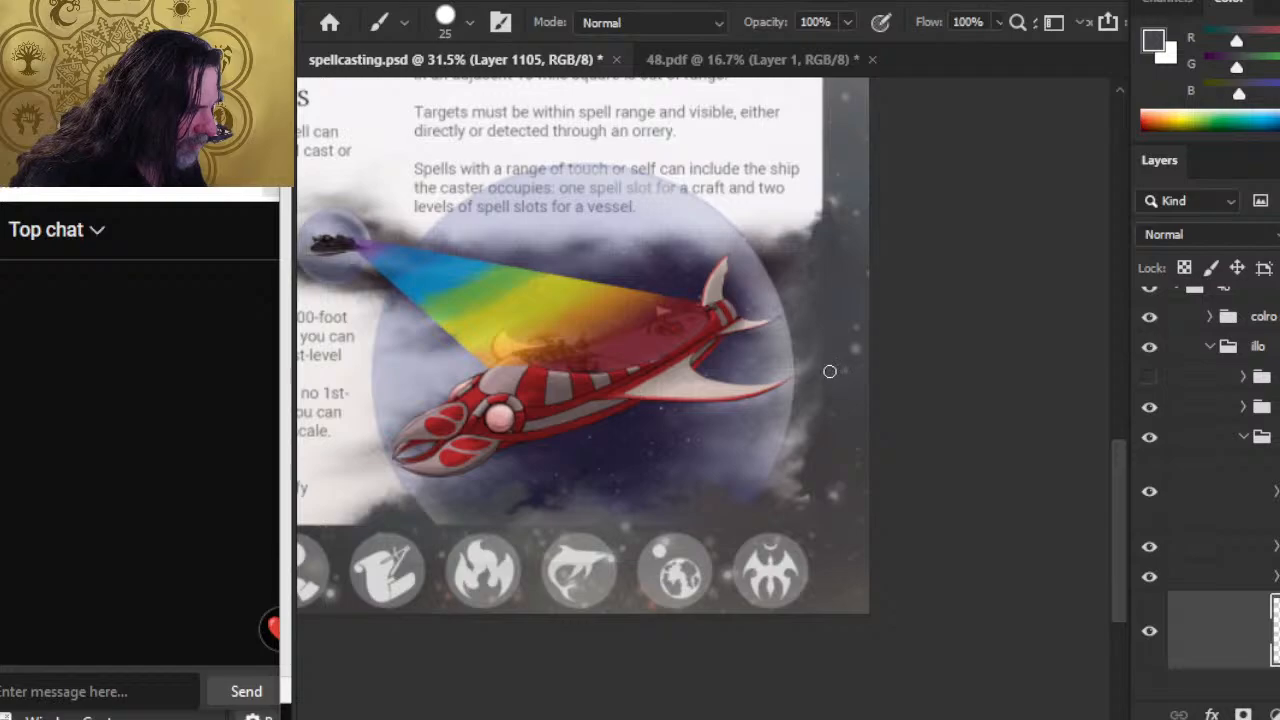
key("r")
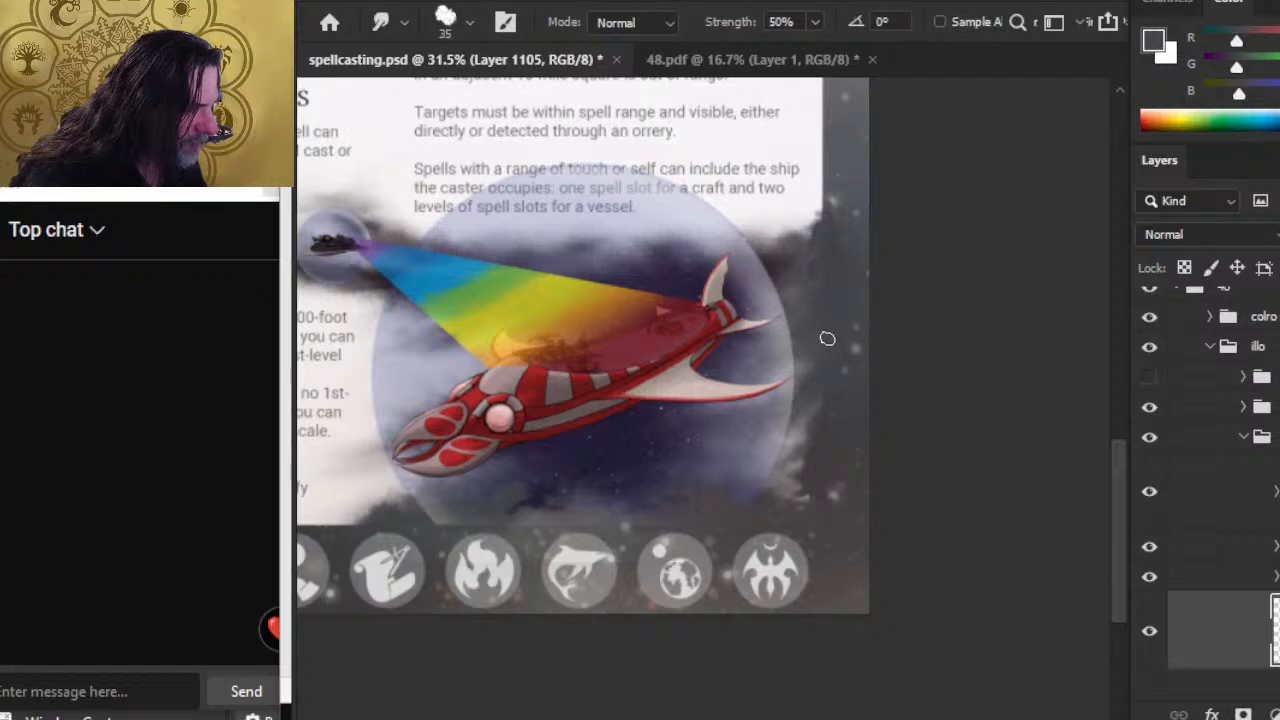
key("b")
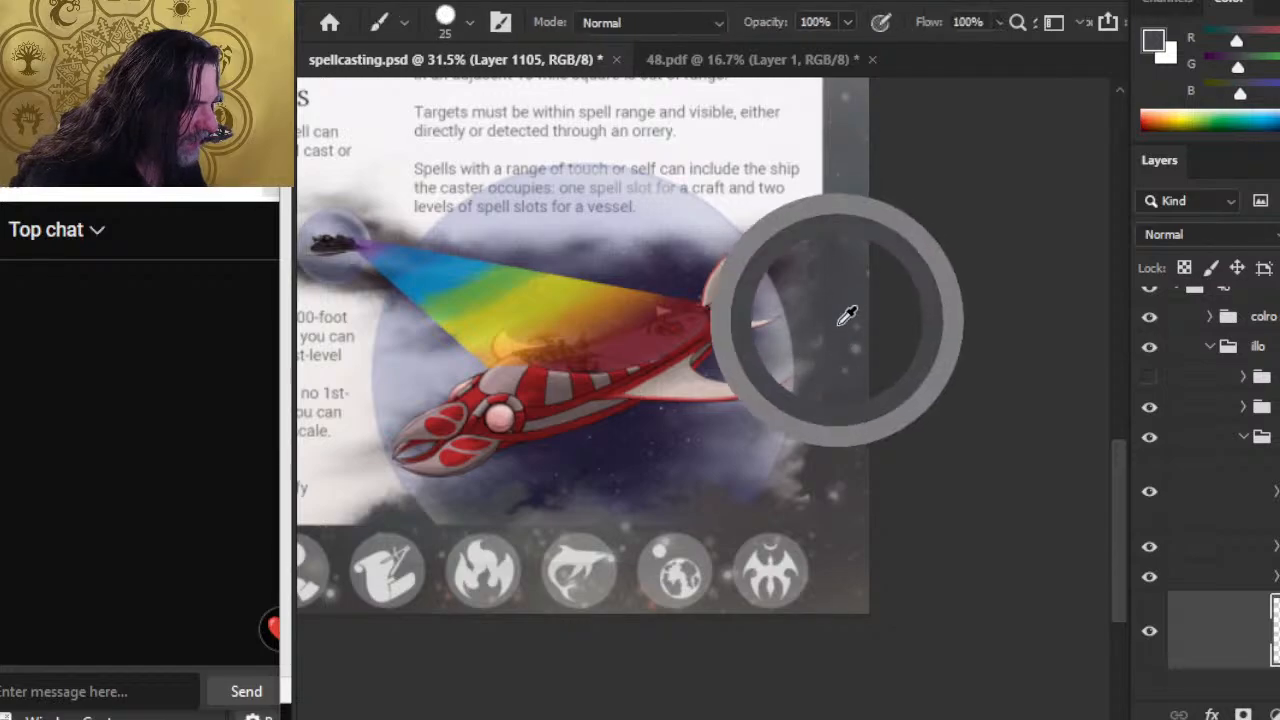
key("r")
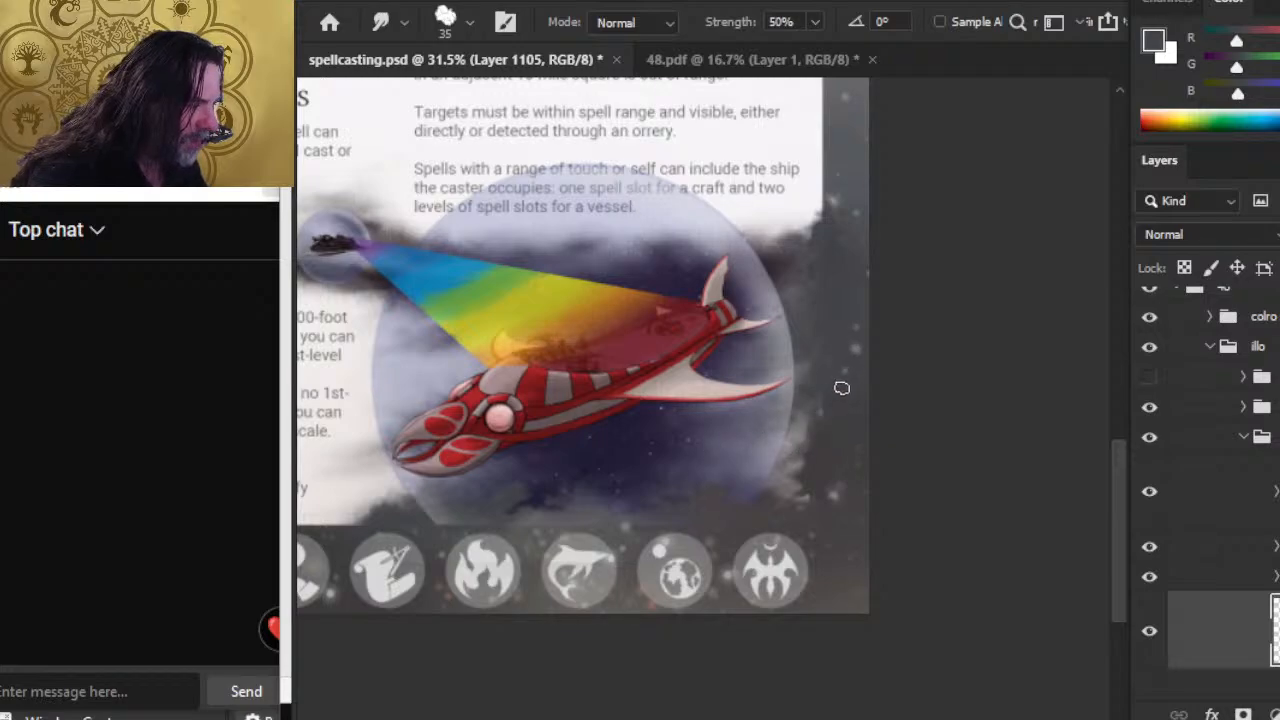
Darken the cloud edge beside and below the lowest fin with greys sampled from the frame, softening it with the Smudge tool.
key("b")
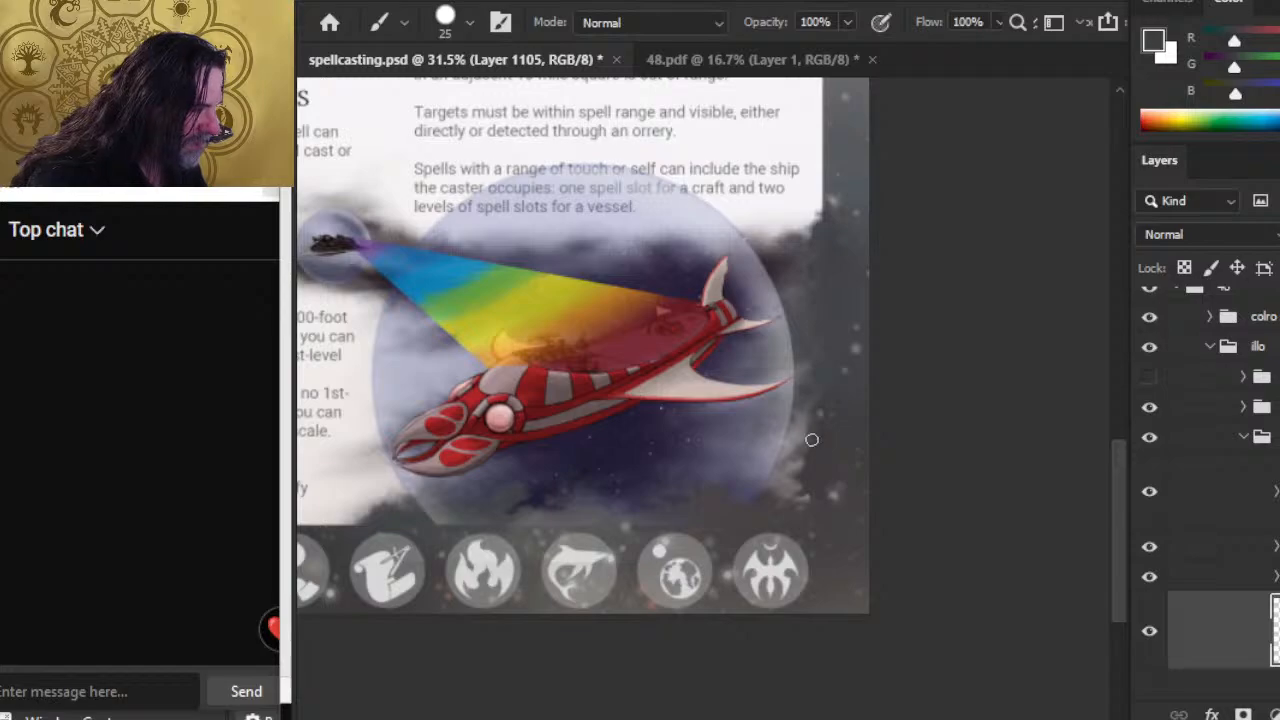
key("r")
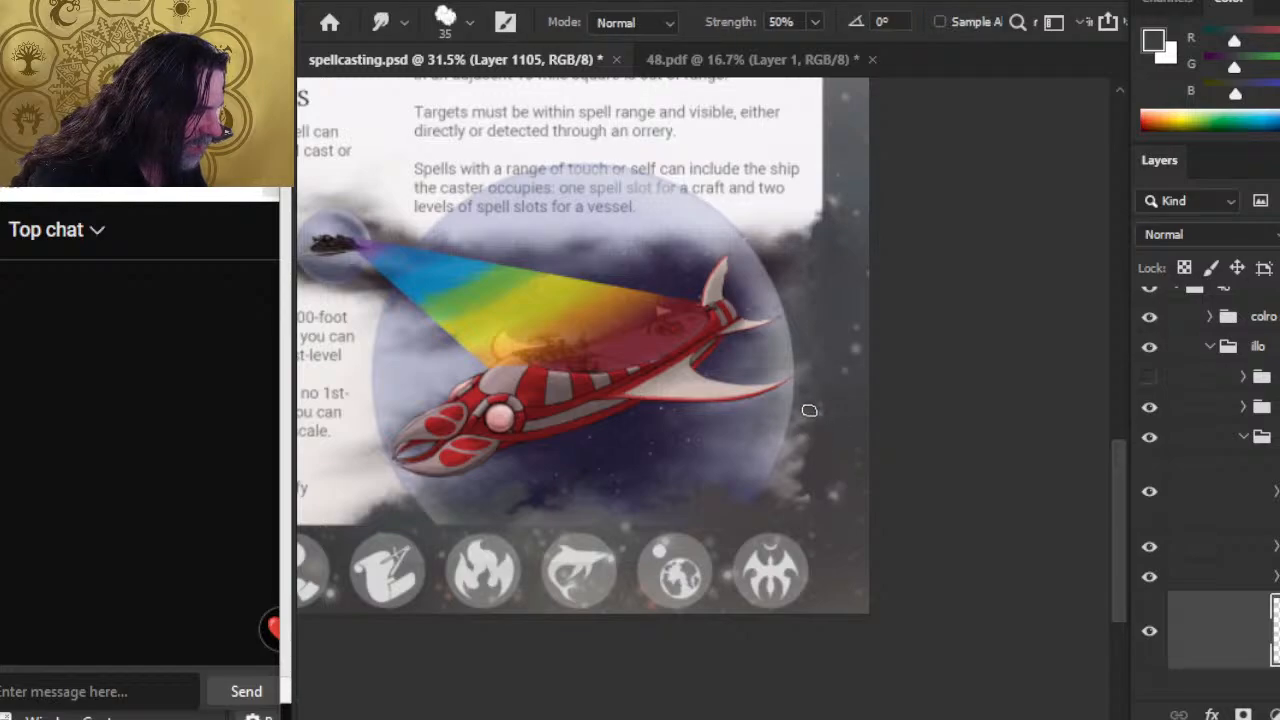
key("b")
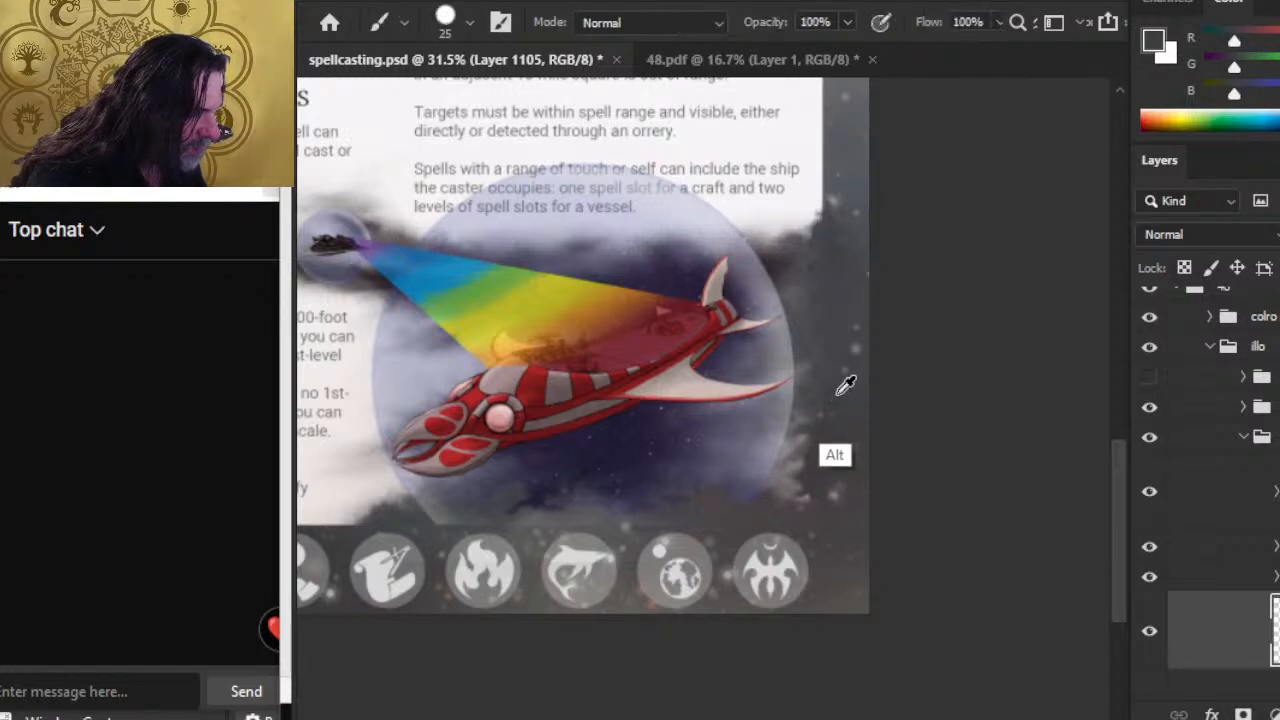
key("r")
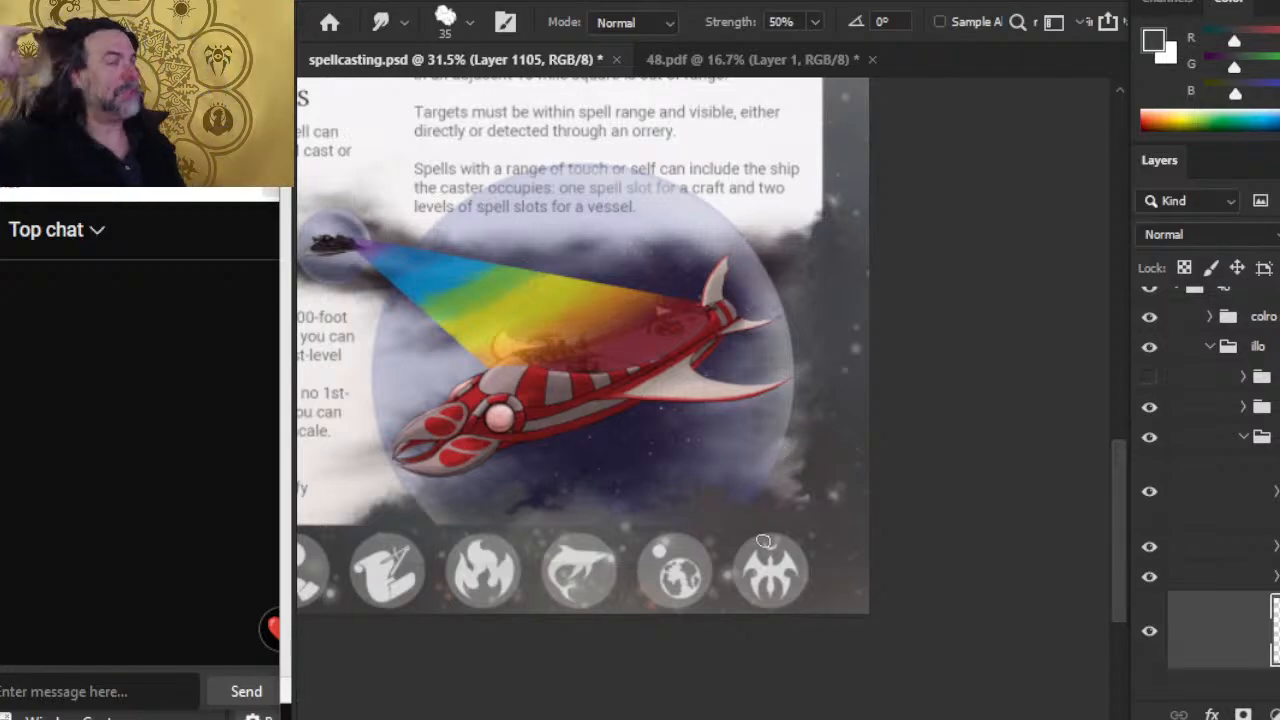
key("alt+Tab")
key("alt+Tab")
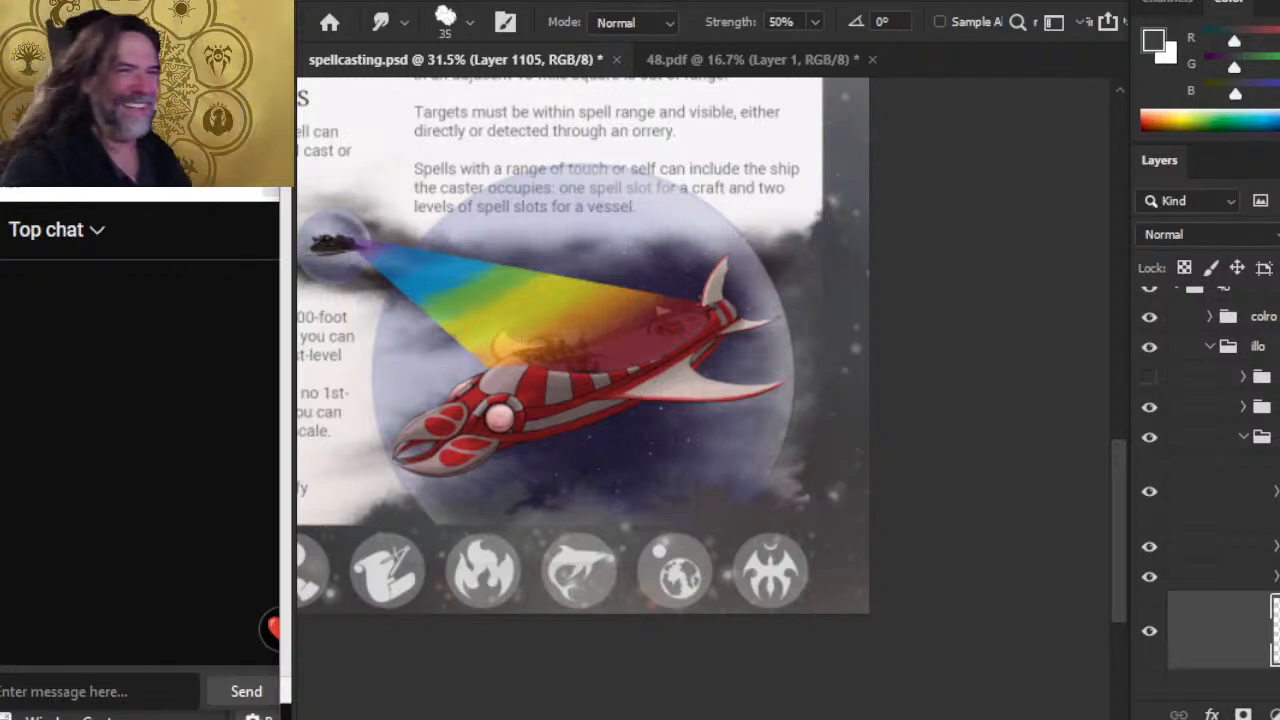
Paint a sampled grey over the old frame line level with the upper tail fin and blend it at 50% smudge strength.
left_click_drag(820, 313, 922, 316)
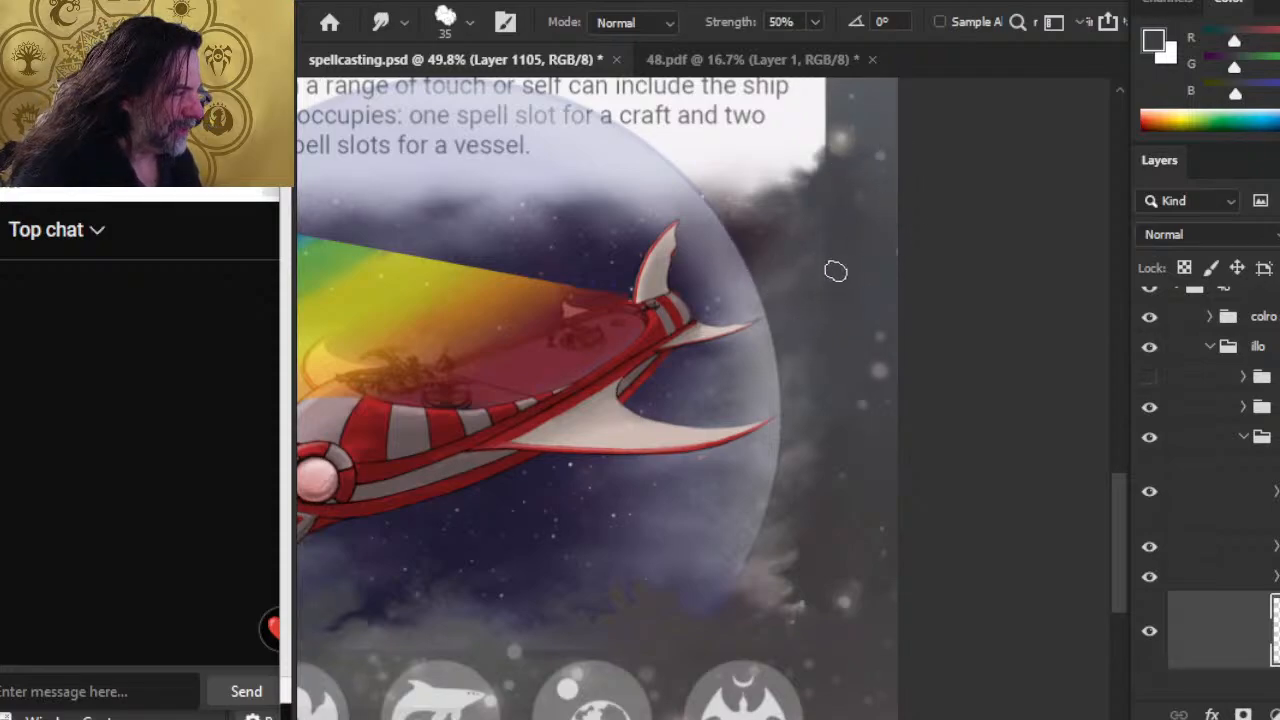
key("b")
left_click(848, 276, "alt")
left_click_drag(838, 266, 820, 276)
key("r")
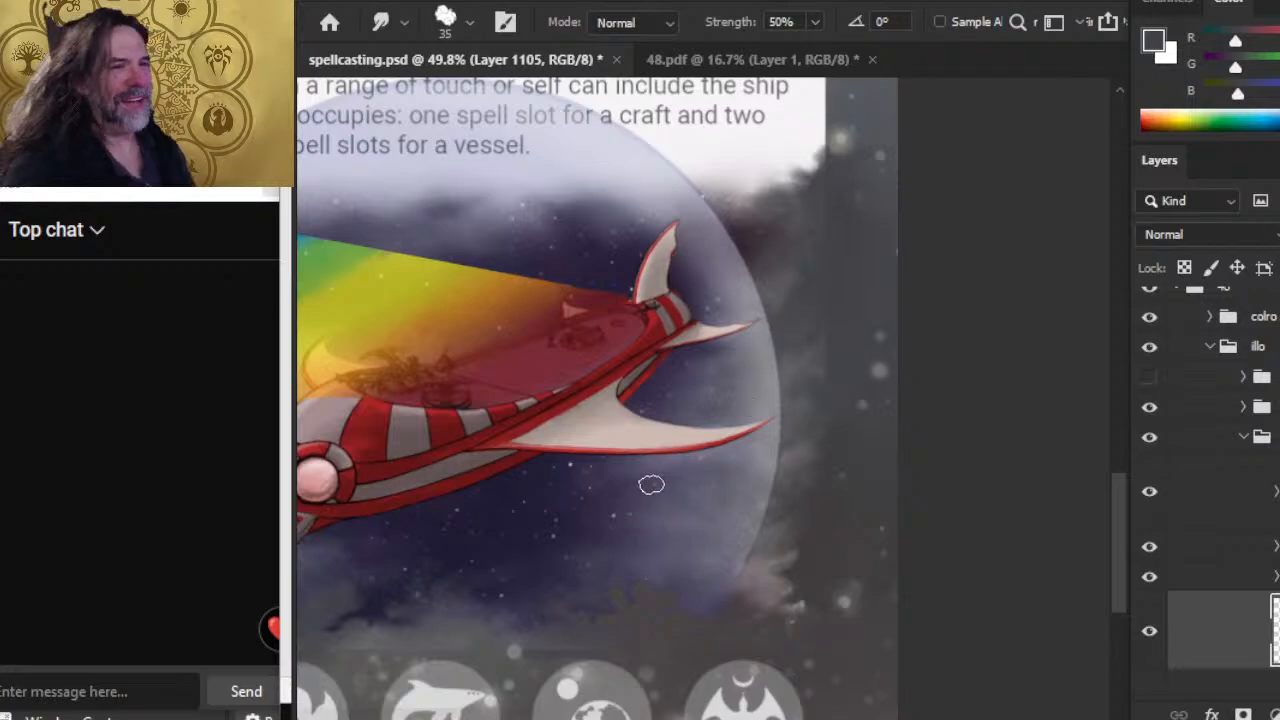
Even out the border strip beside the tail fins with greys sampled from the frame, blending them at 50% smudge strength.
left_click_drag(742, 462, 776, 434)
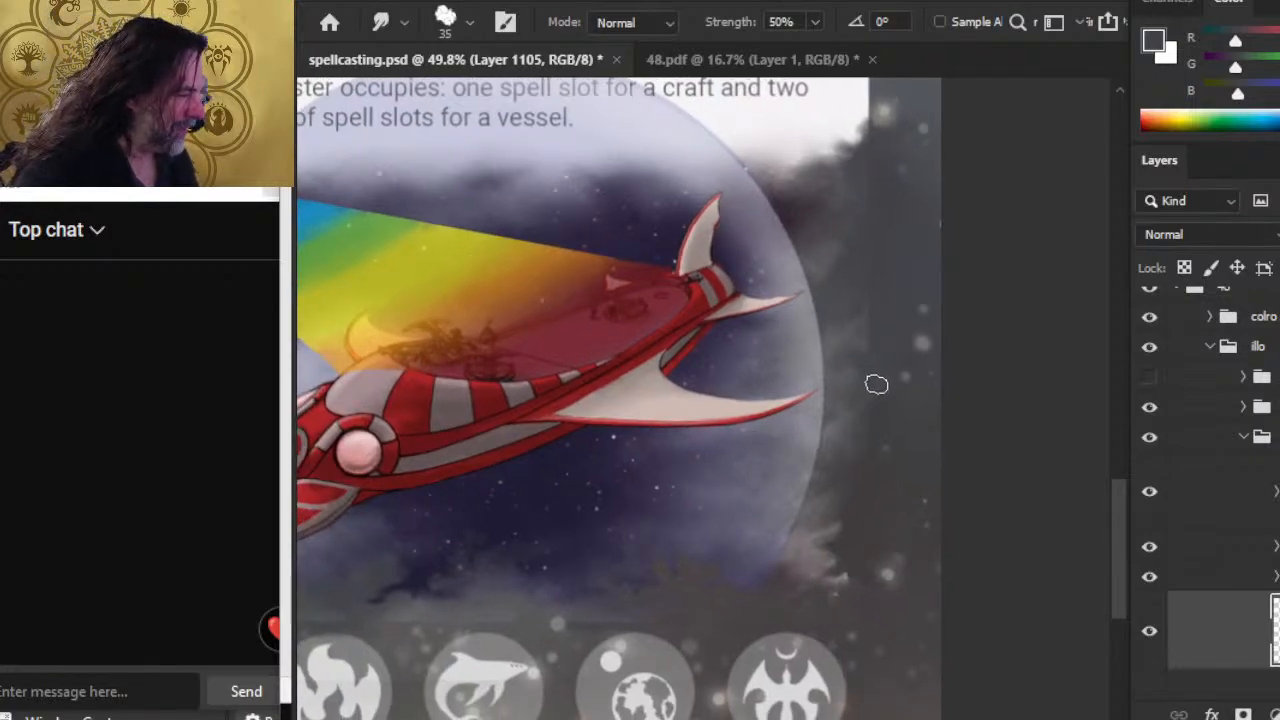
key("b")
left_click(890, 297, "alt")
key("r")
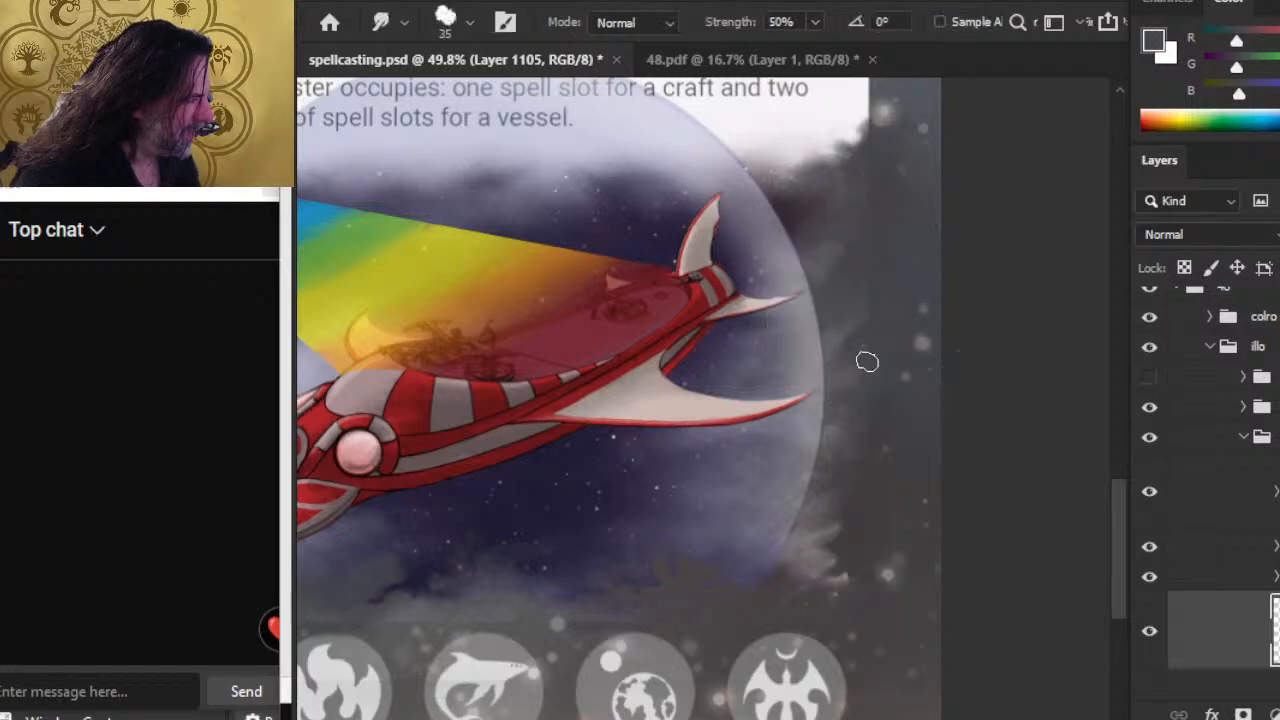
key("b")
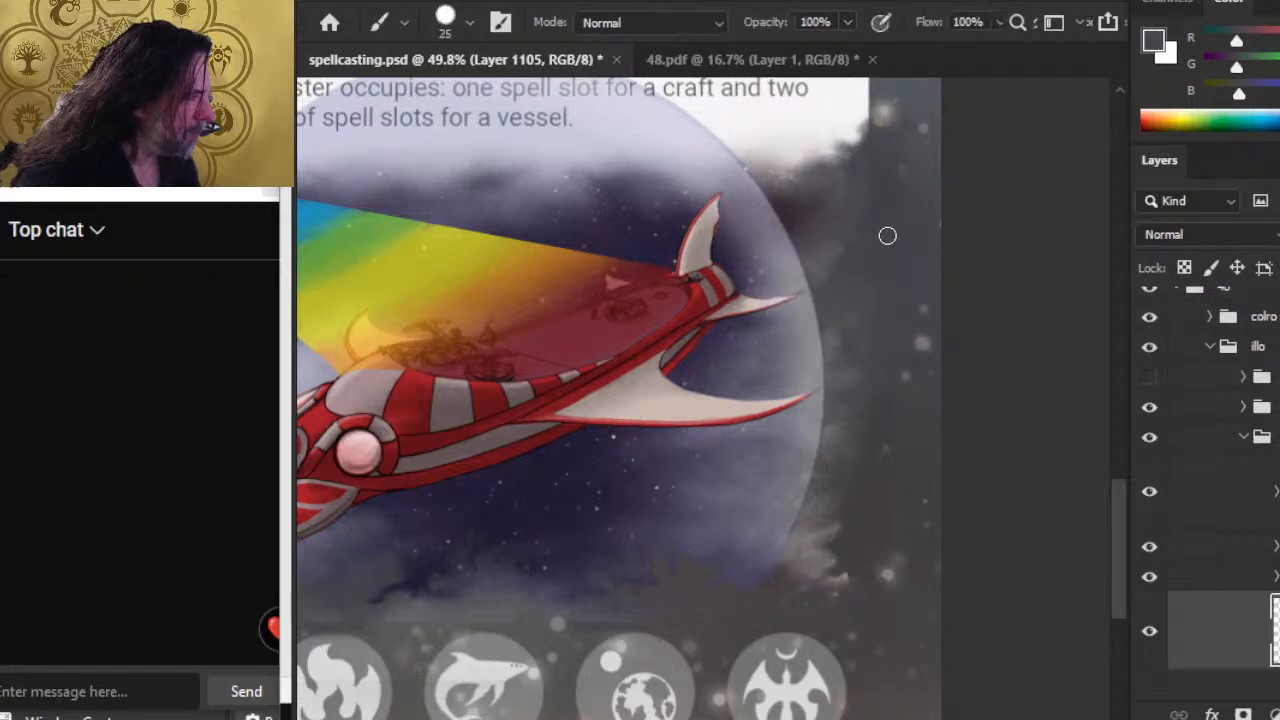
key("r")
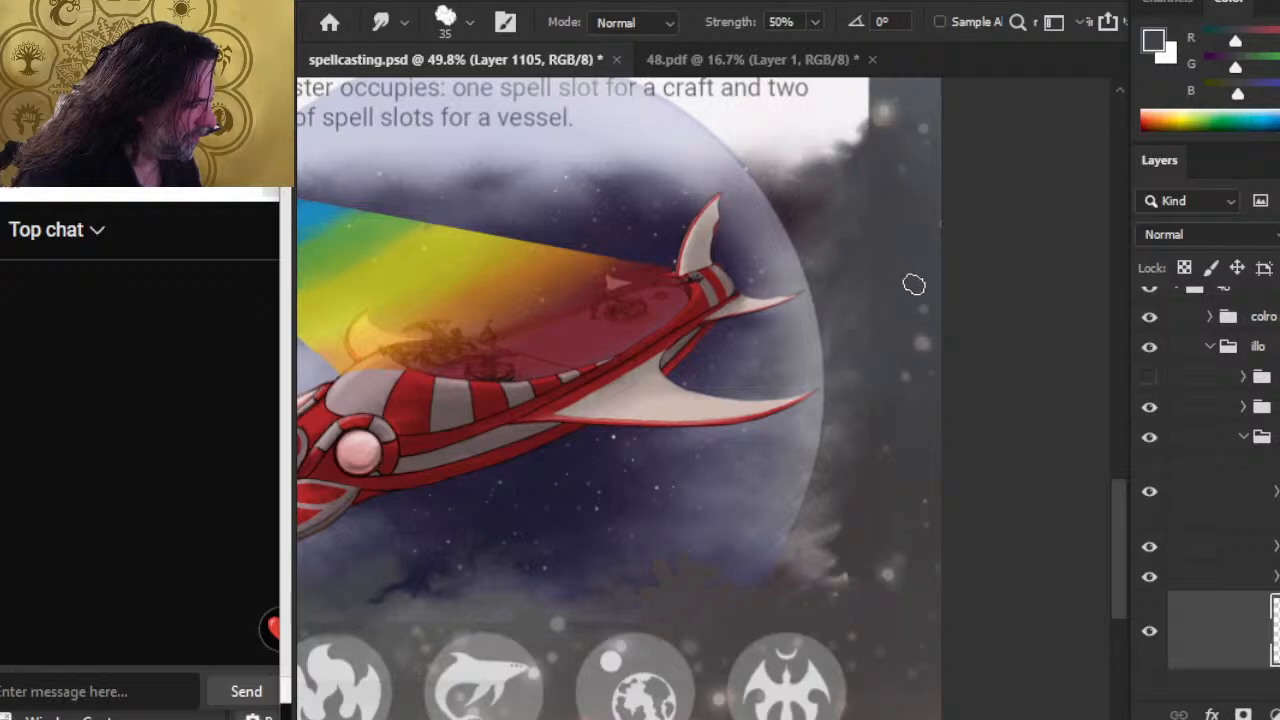
key("b")
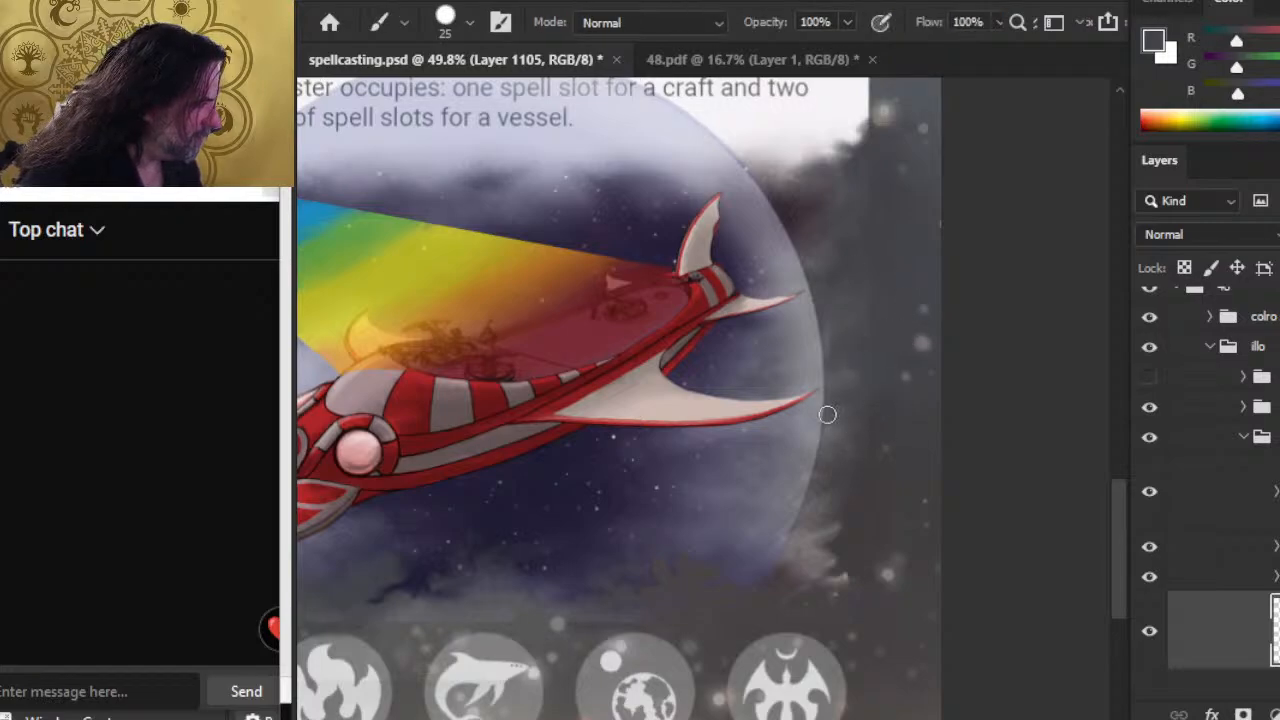
key("r")
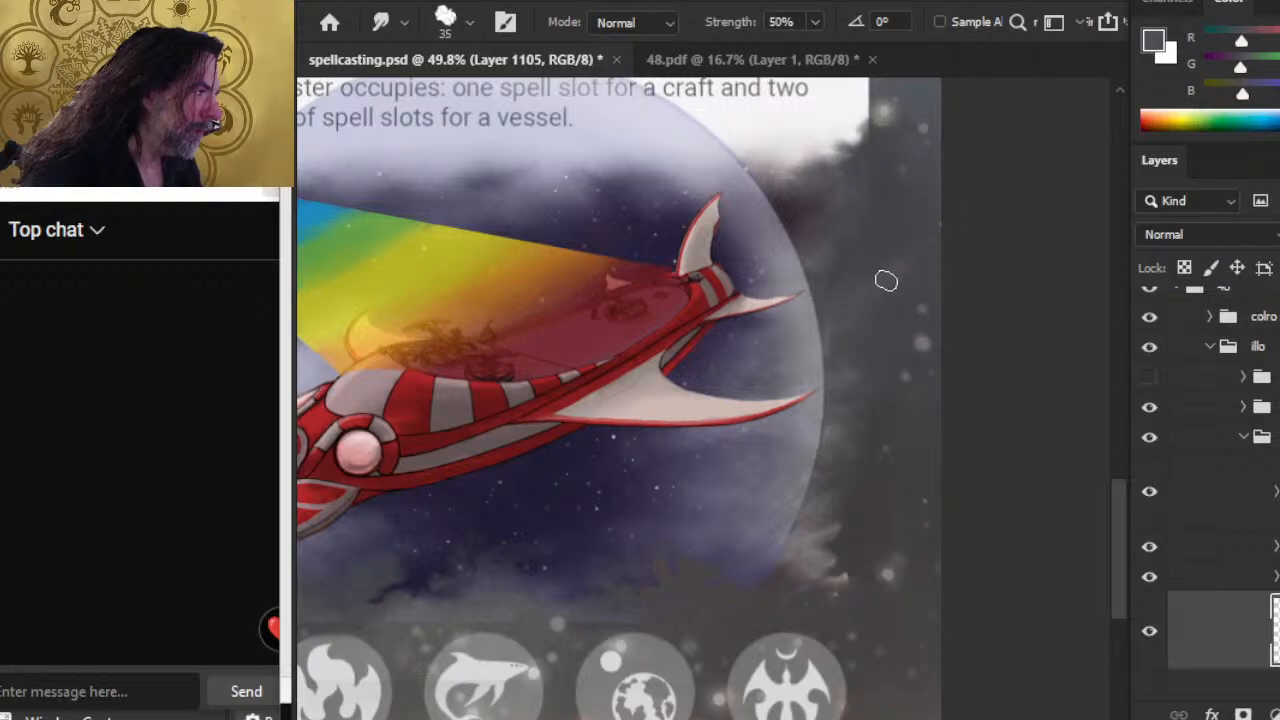
key("b")
key("r")
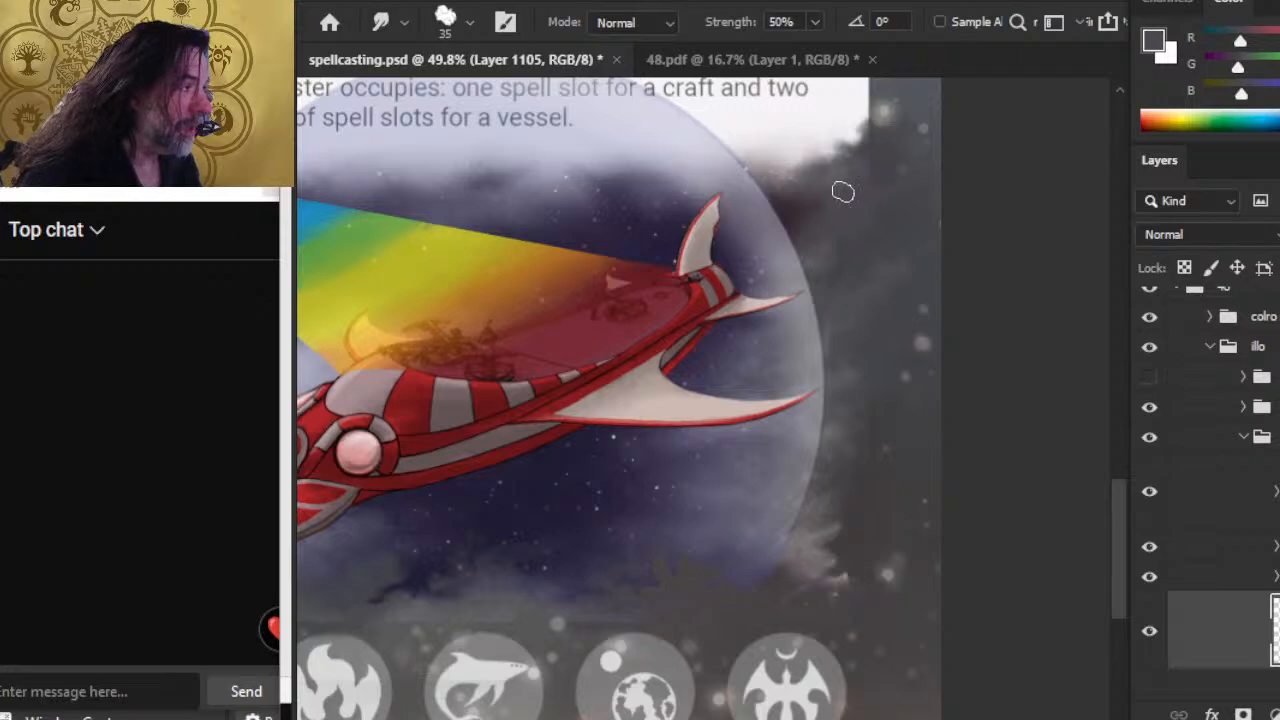
Marquee-select the page's lower-right area containing both ships and most of the icon bar.
key("z")
left_click_drag(883, 271, 844, 390)
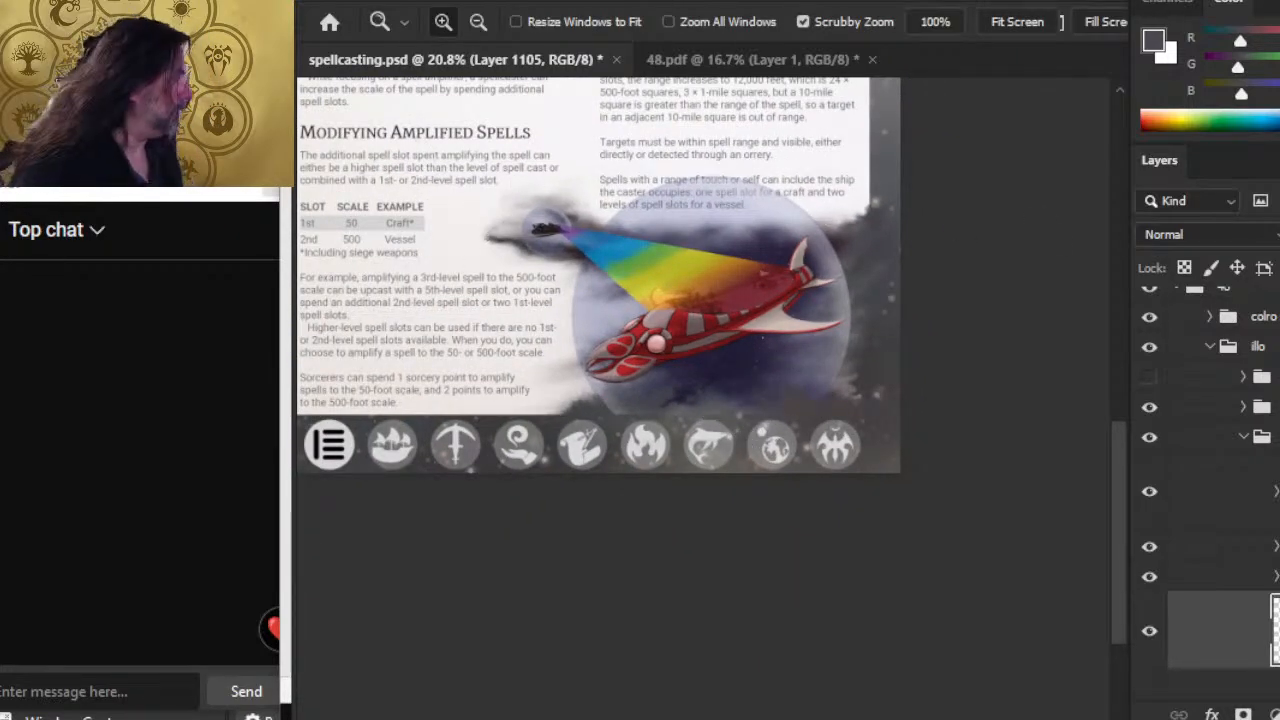
key("m")
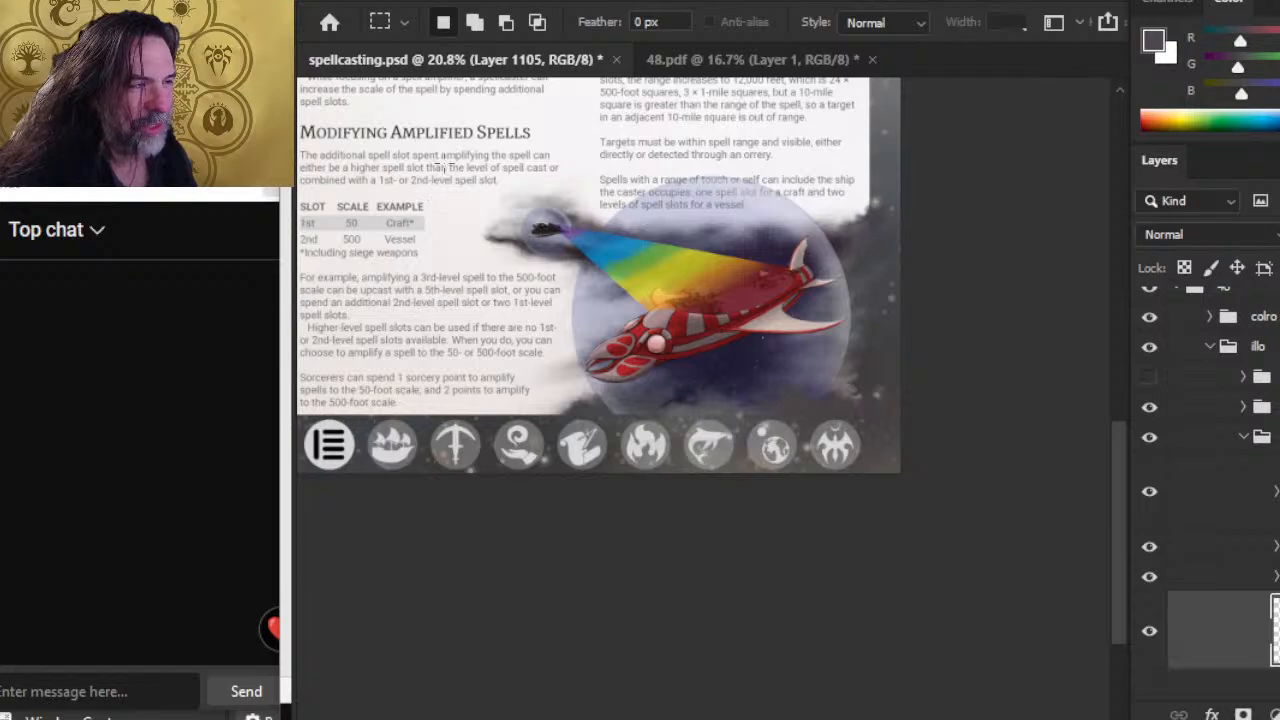
left_click_drag(422, 180, 900, 472)
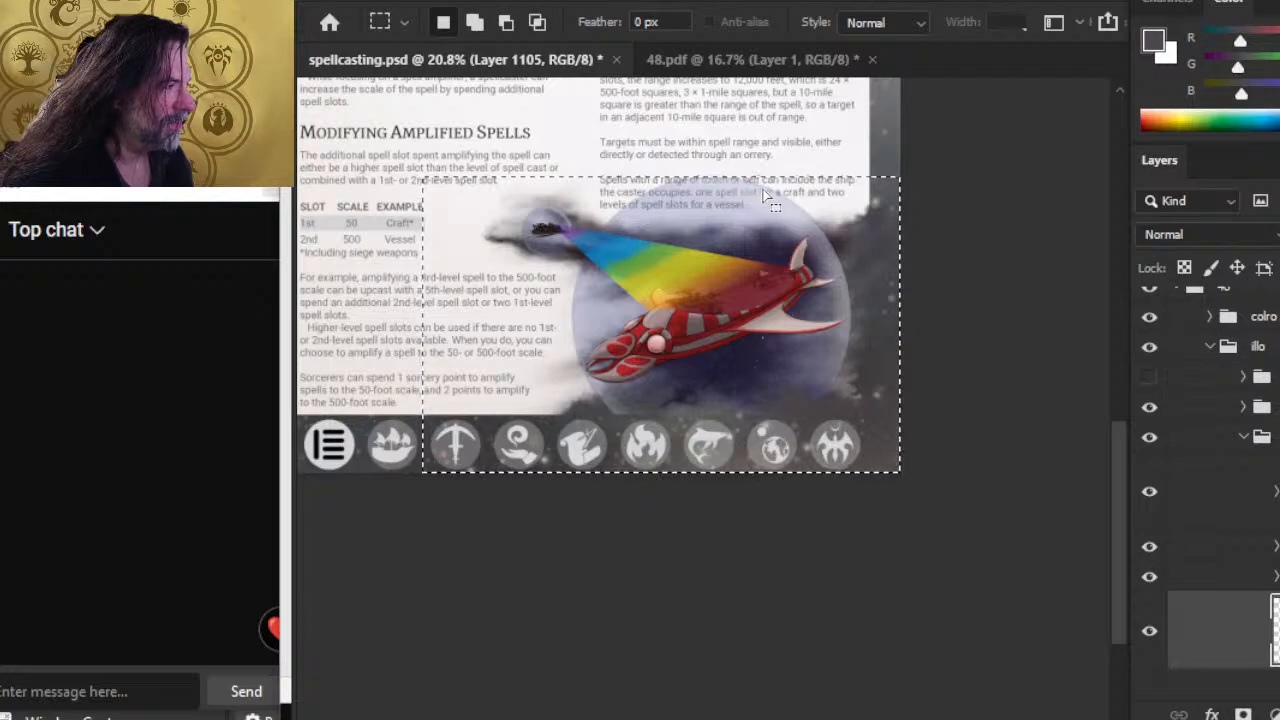
left_click_drag(775, 238, 771, 215)
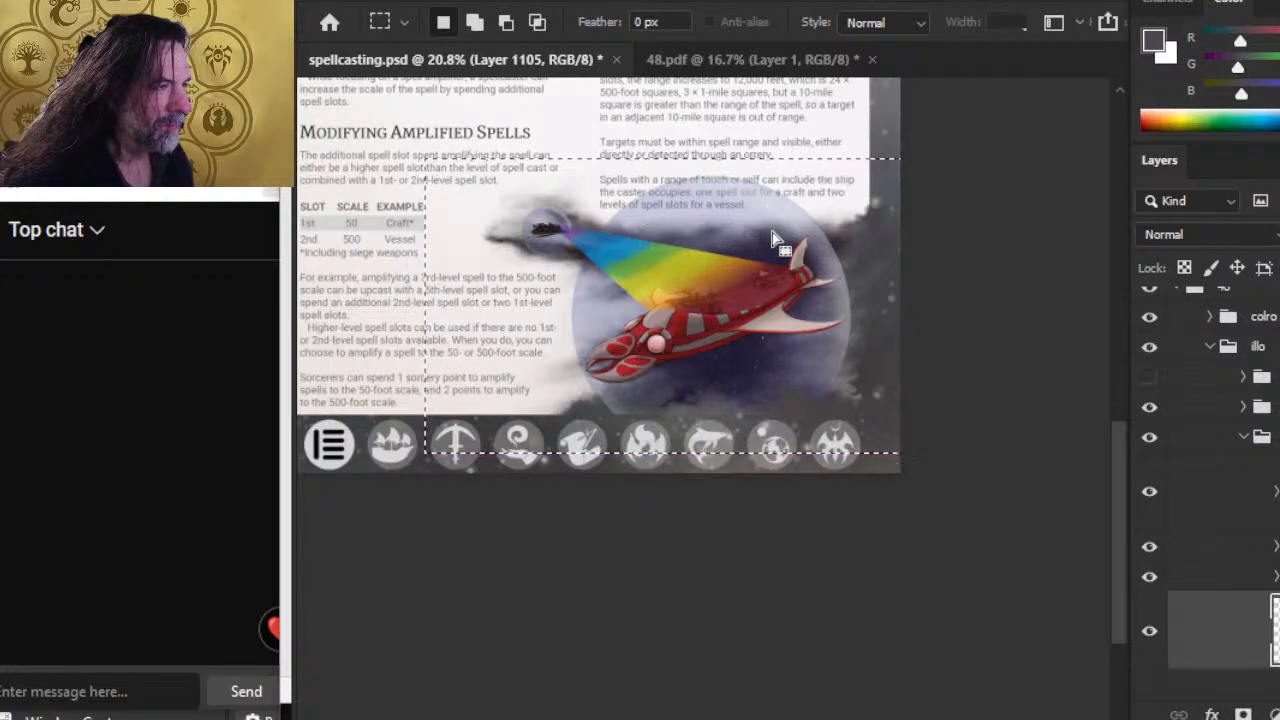
left_click(963, 257)
mouse_move(918, 133)
left_mouse_down()
mouse_move(863, 197)
mouse_move(649, 172)
mouse_move(540, 349)
mouse_move(533, 326)
mouse_move(429, 409)
mouse_move(431, 472)
mouse_move(921, 137)
left_mouse_up()
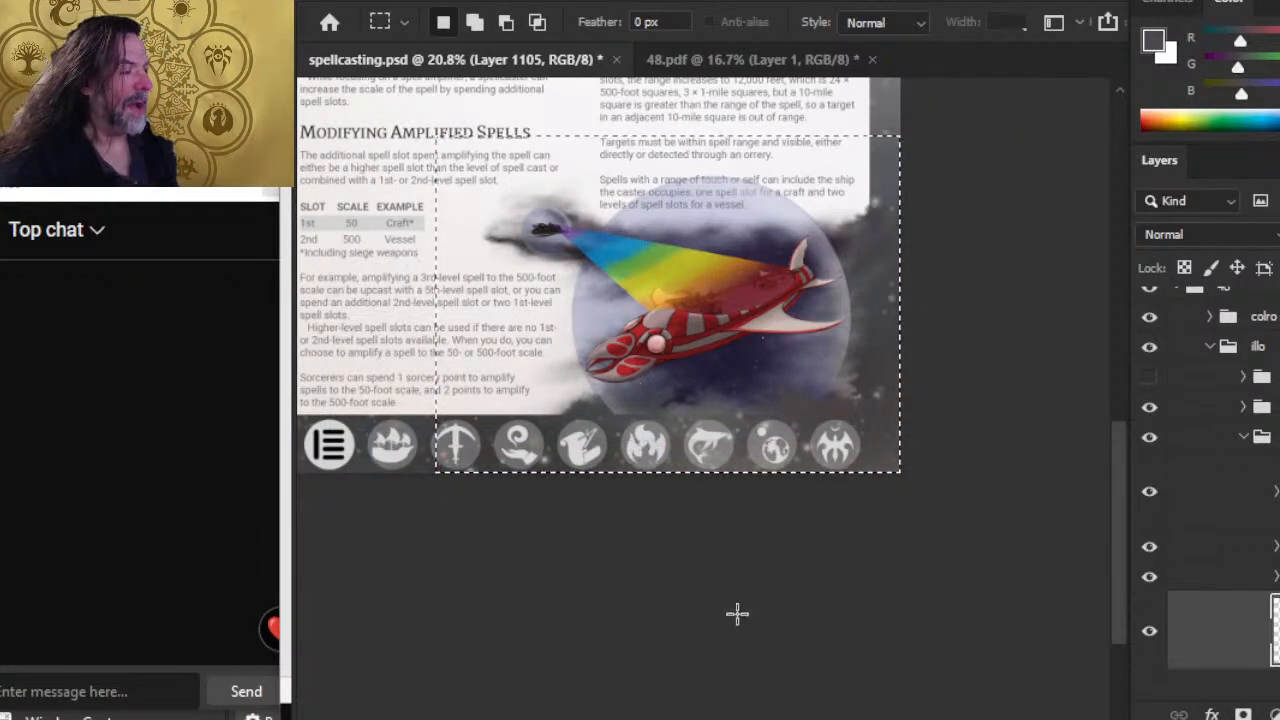
Switch to the Word document, examine the Spellcasting page's layout and empty illustration space, and return to Photoshop.
left_click(682, 718)
scroll(709, 243, "down", 9)
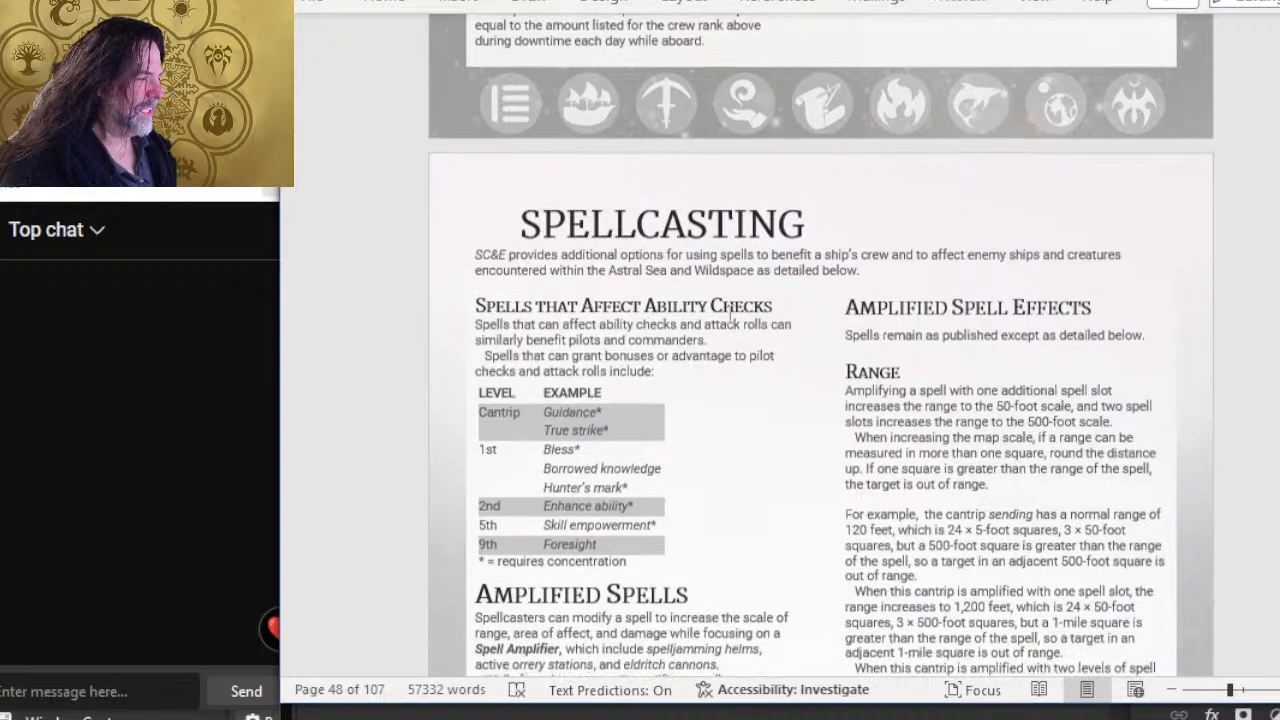
scroll(912, 38, "up", 3)
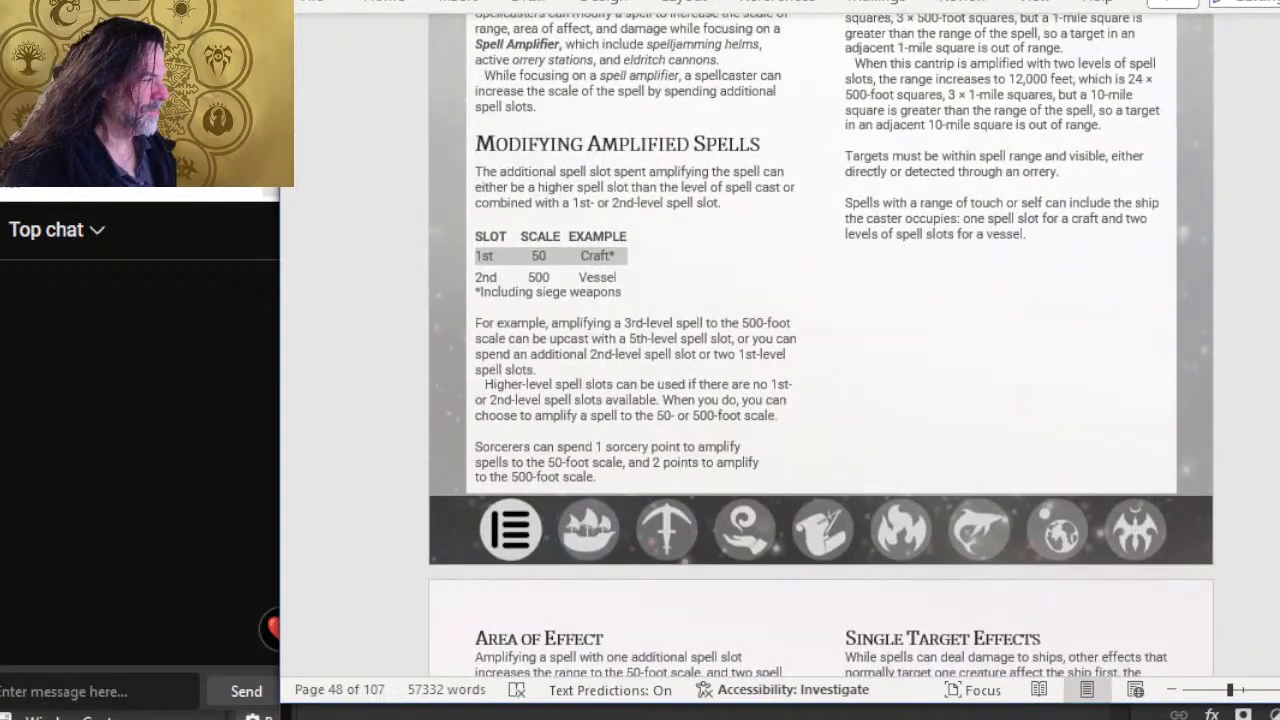
key("alt+Tab")
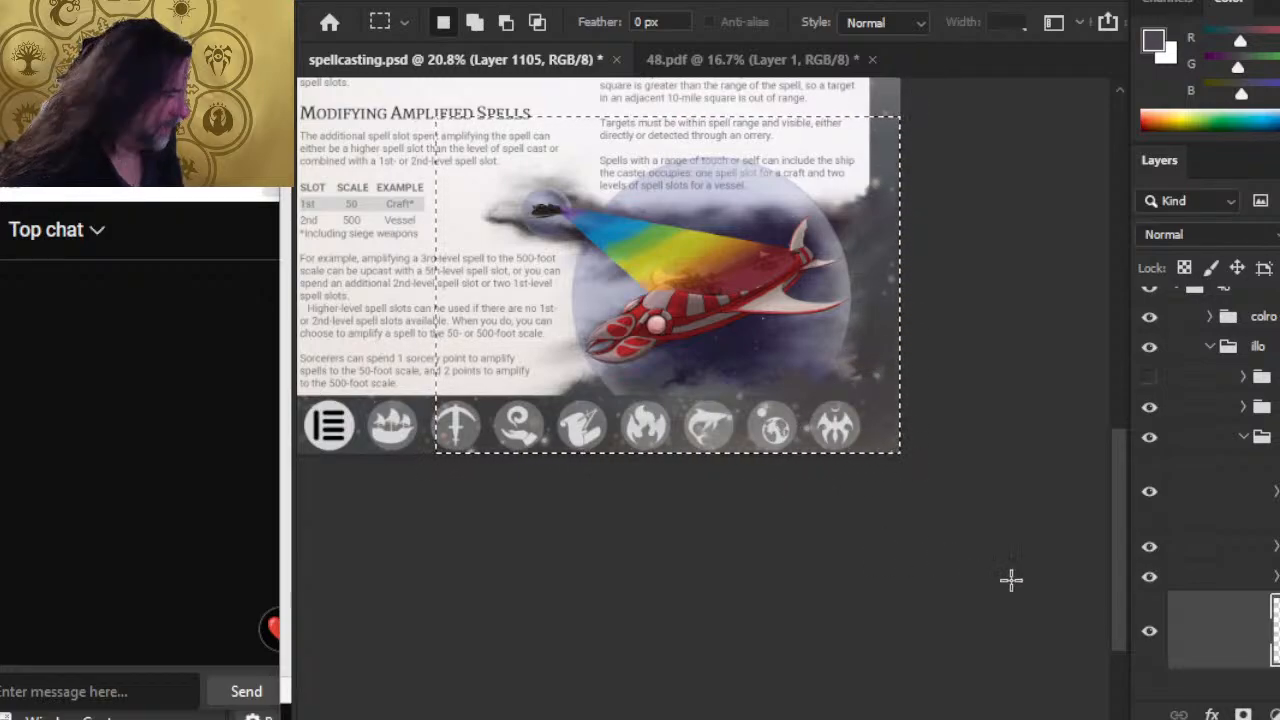
Clear the marquee selection and examine the illustration's lower edge where it meets the icon bar.
key("ctrl+d")
key("l")
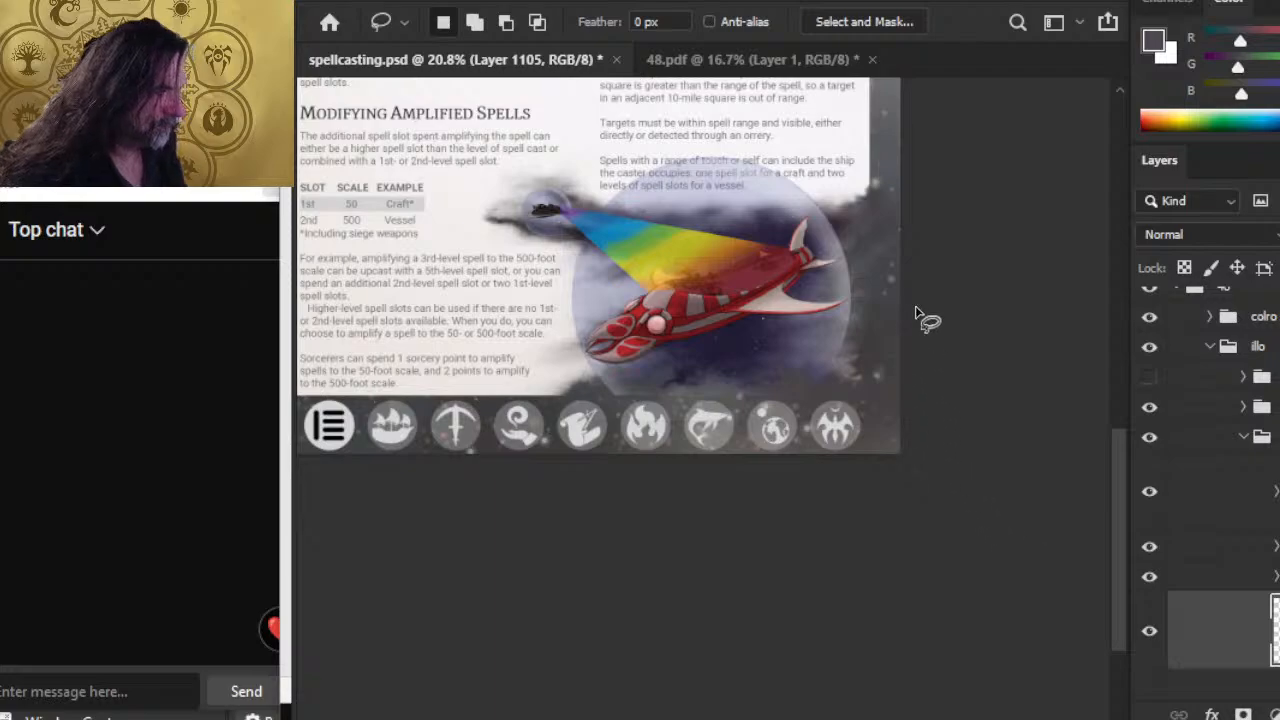
key("z")
left_click(651, 479)
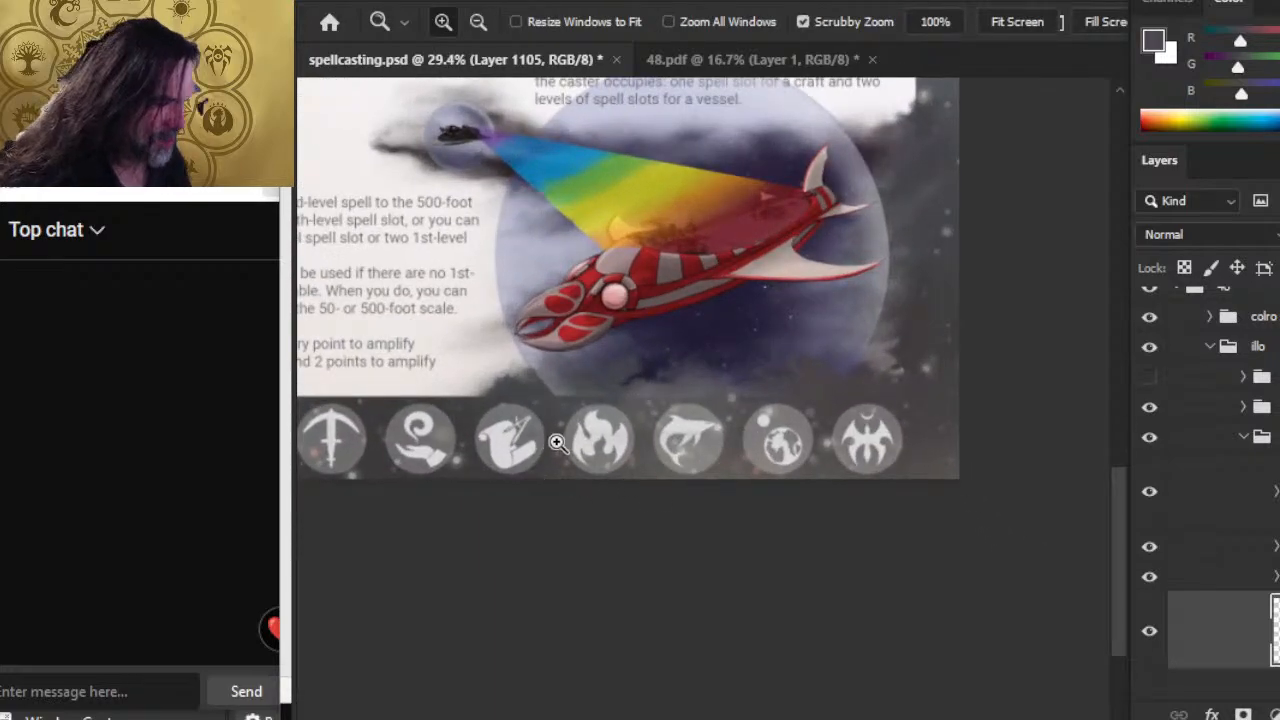
left_click_drag(557, 443, 632, 473)
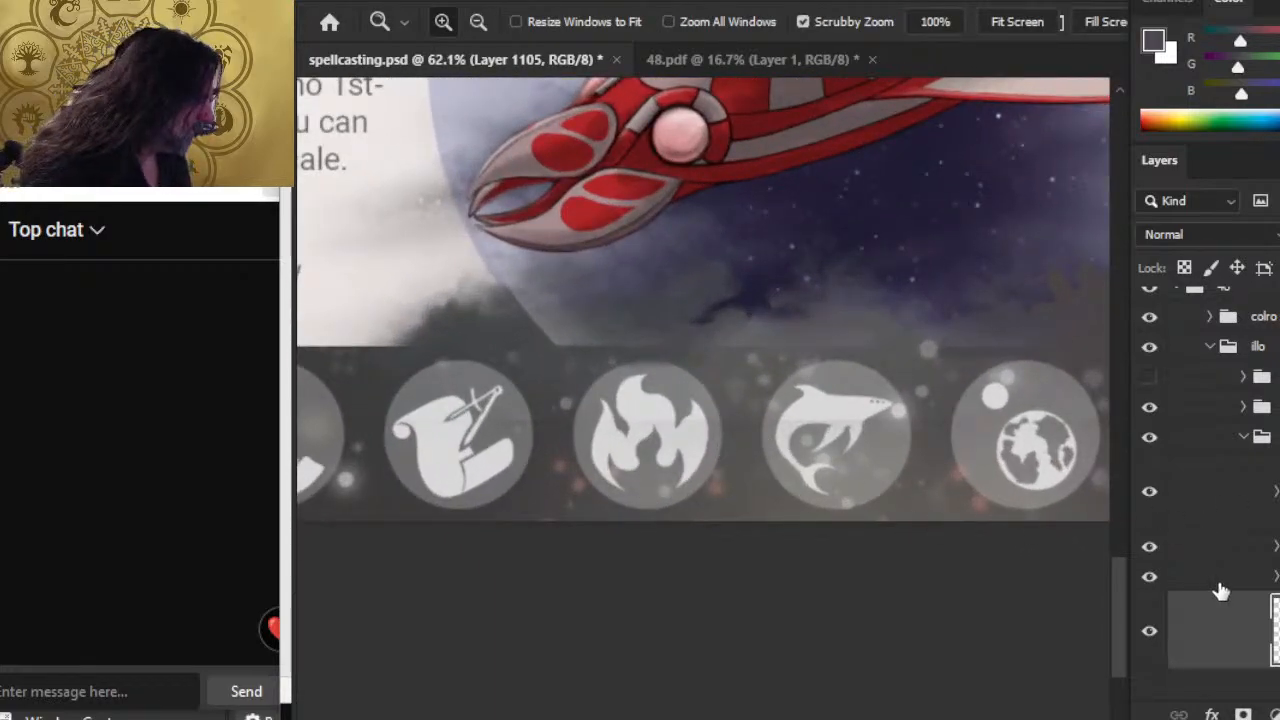
left_click_drag(931, 449, 481, 424)
left_click_drag(842, 336, 786, 326)
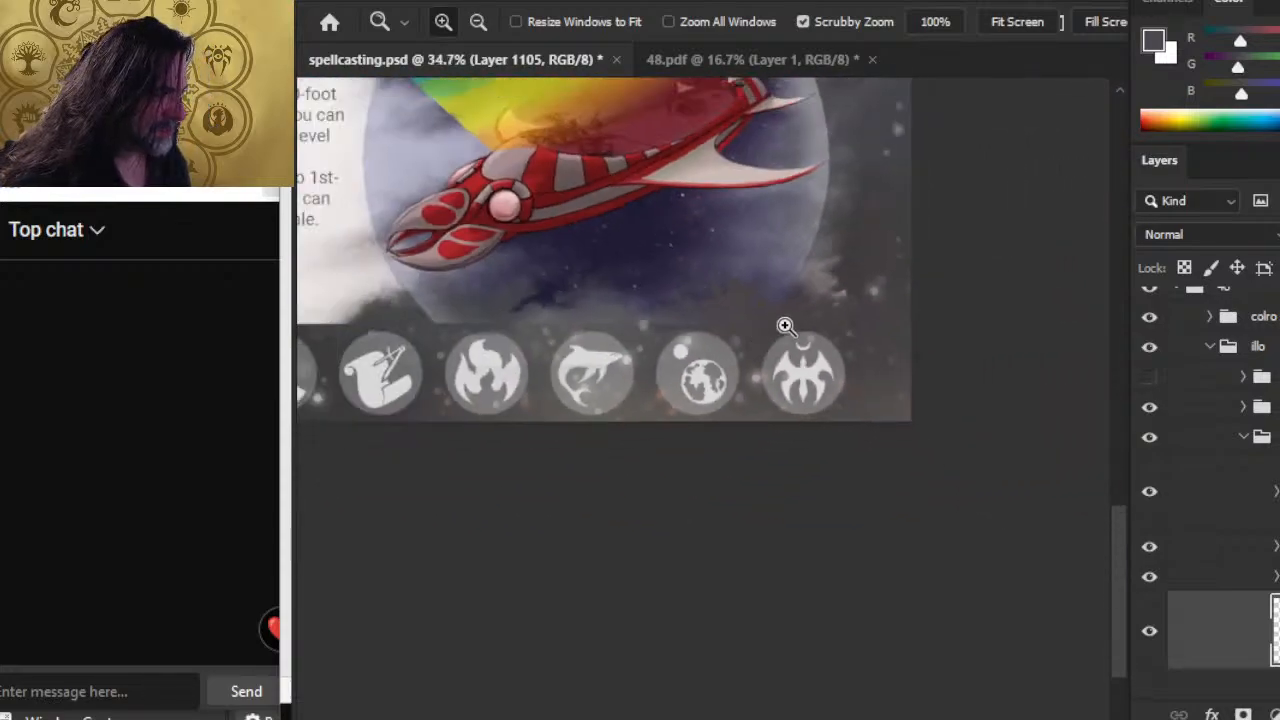
left_click_drag(876, 318, 800, 400)
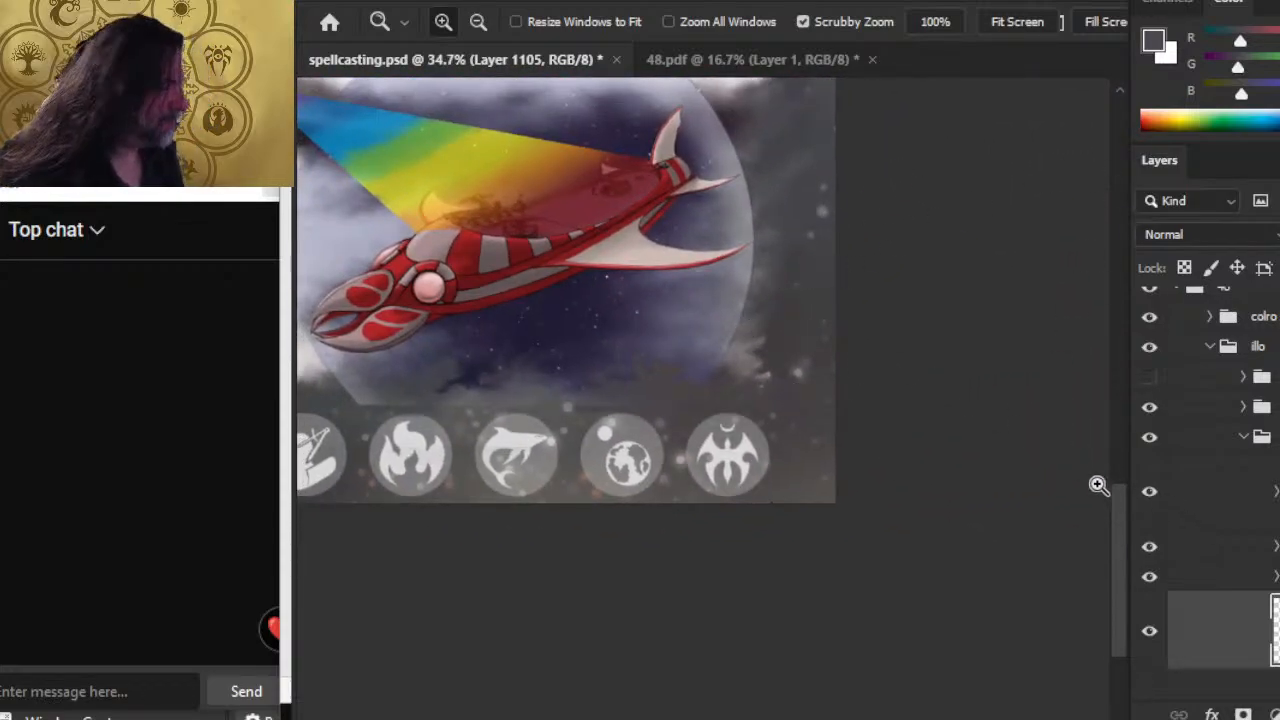
Paint a light grey wisp, sampled from the cloud below the lowest fin, sweeping up towards the page edge and smudge it.
mouse_move(752, 341)
left_mouse_down()
mouse_move(735, 349)
mouse_move(801, 313)
left_mouse_up()
key("b")
left_click(755, 339, "alt")
key("r")
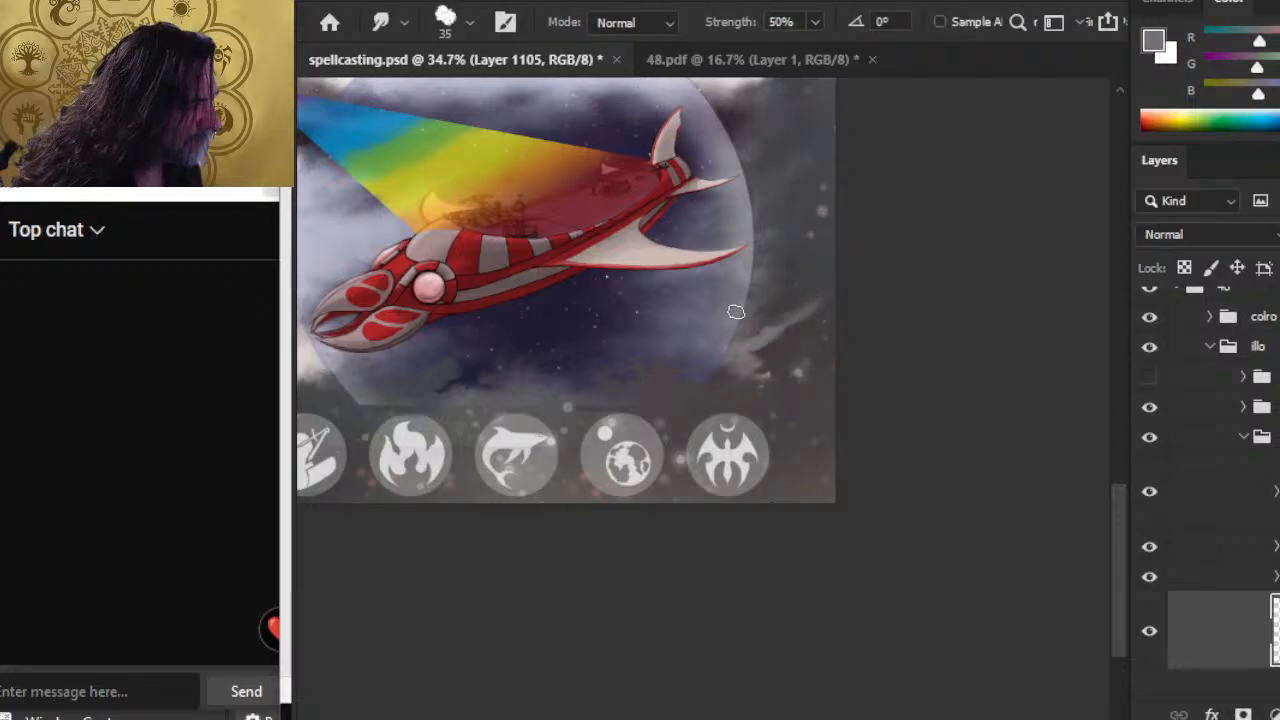
Add smaller grey cloud wisps just above the first one, beside the lowest fin's tip, softening them with the Smudge tool.
key("b")
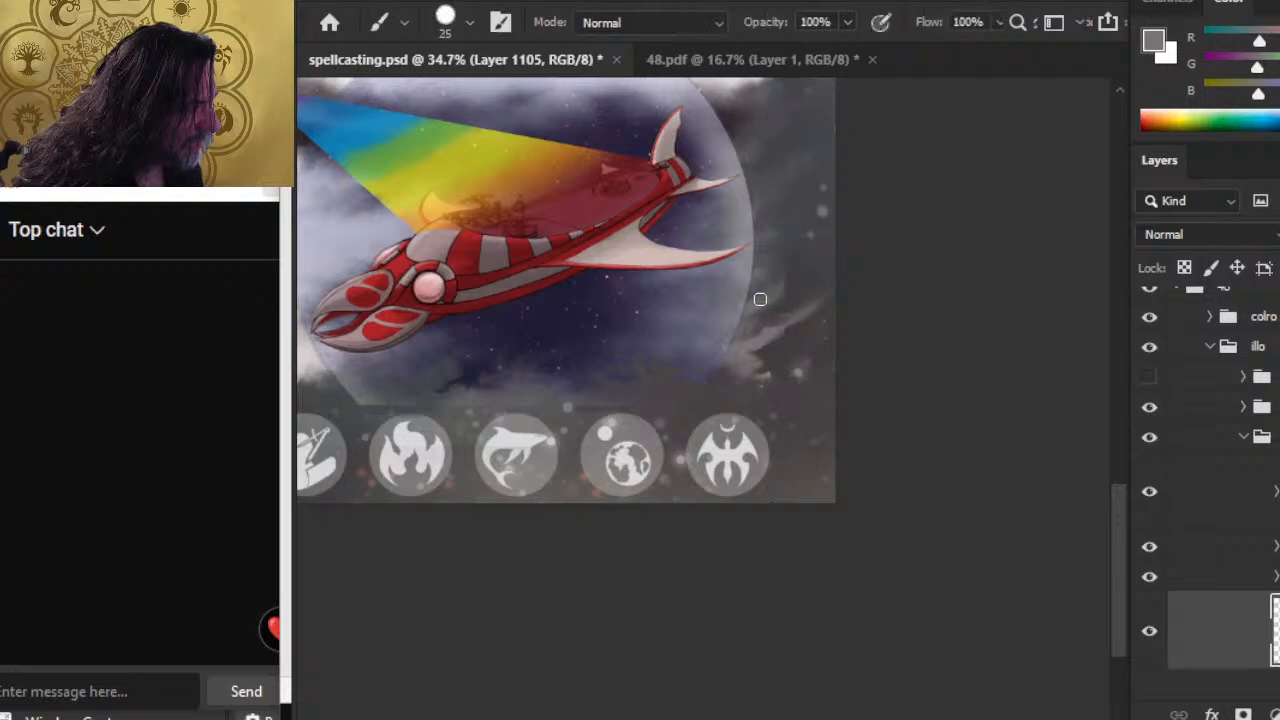
key("r")
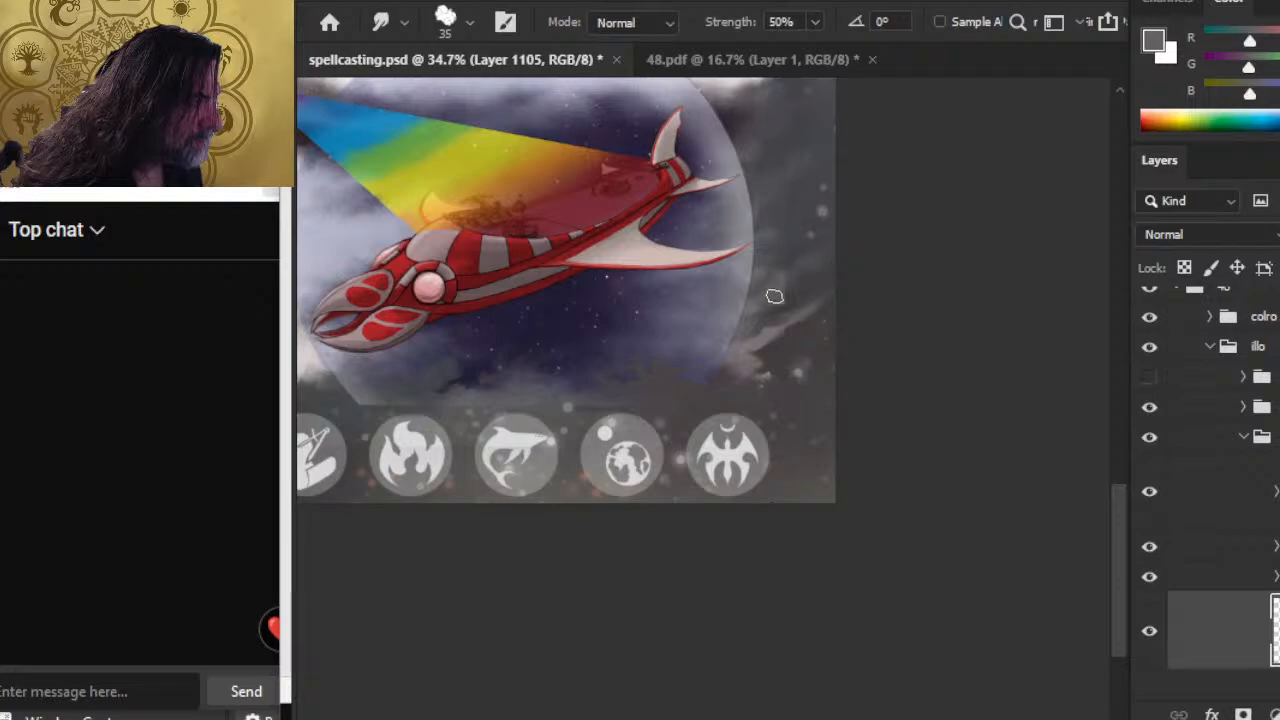
key("b")
key("r")
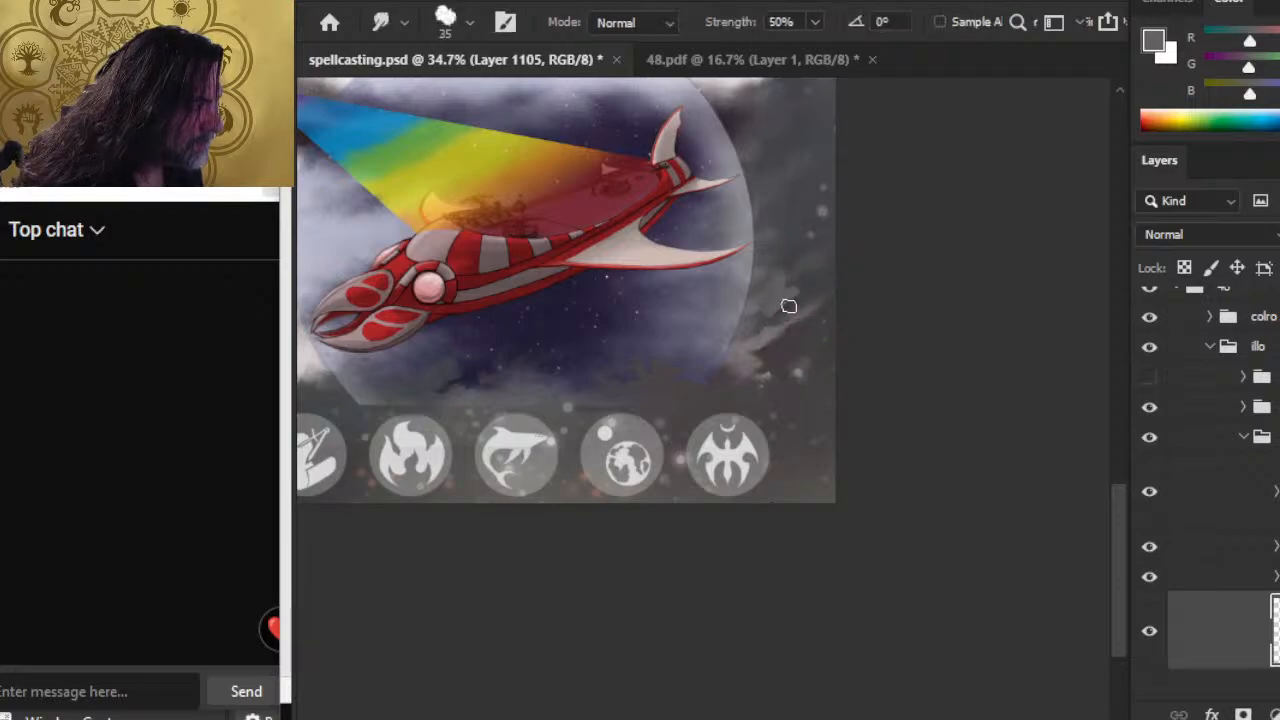
key("b")
key("r")
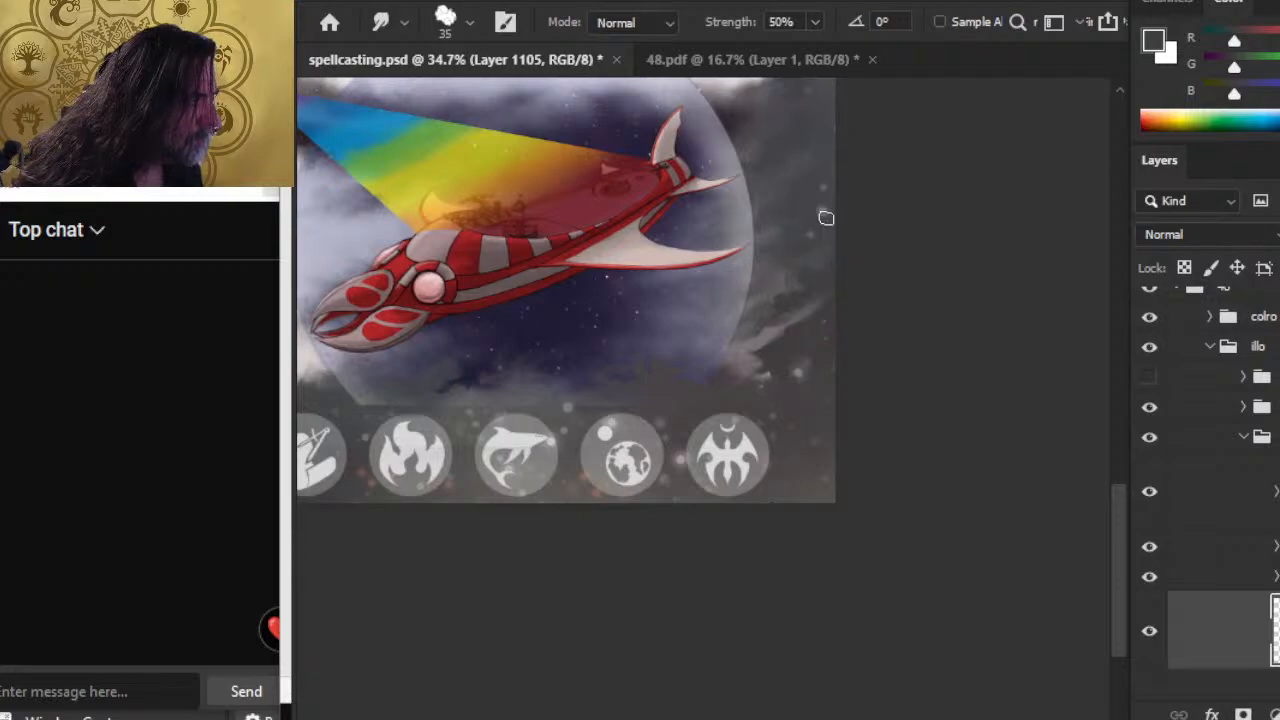
Paint further cloud streaks up the border beside the middle fin with greys sampled from the clouds and smudge them at 50% strength.
key("b")
left_click(773, 234, "alt")
key("r")
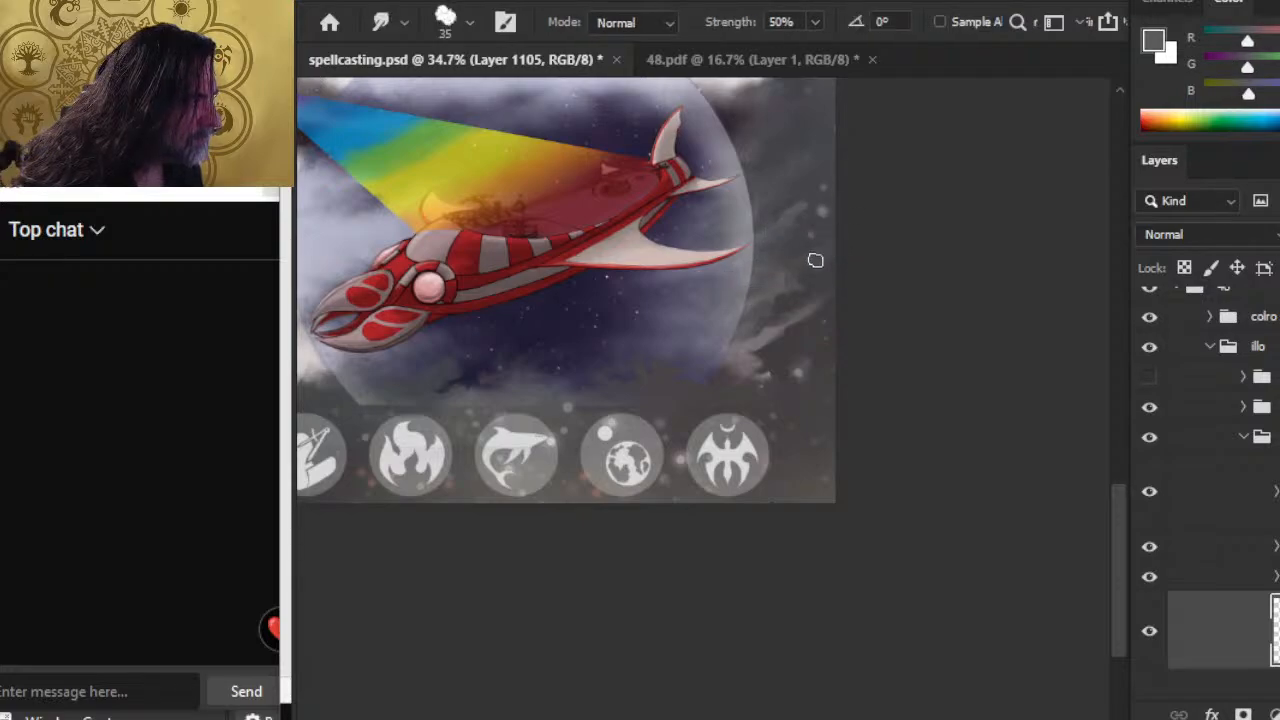
key("b")
left_click(791, 240, "alt")
key("r")
key("b")
left_click(785, 280, "alt")
key("r")
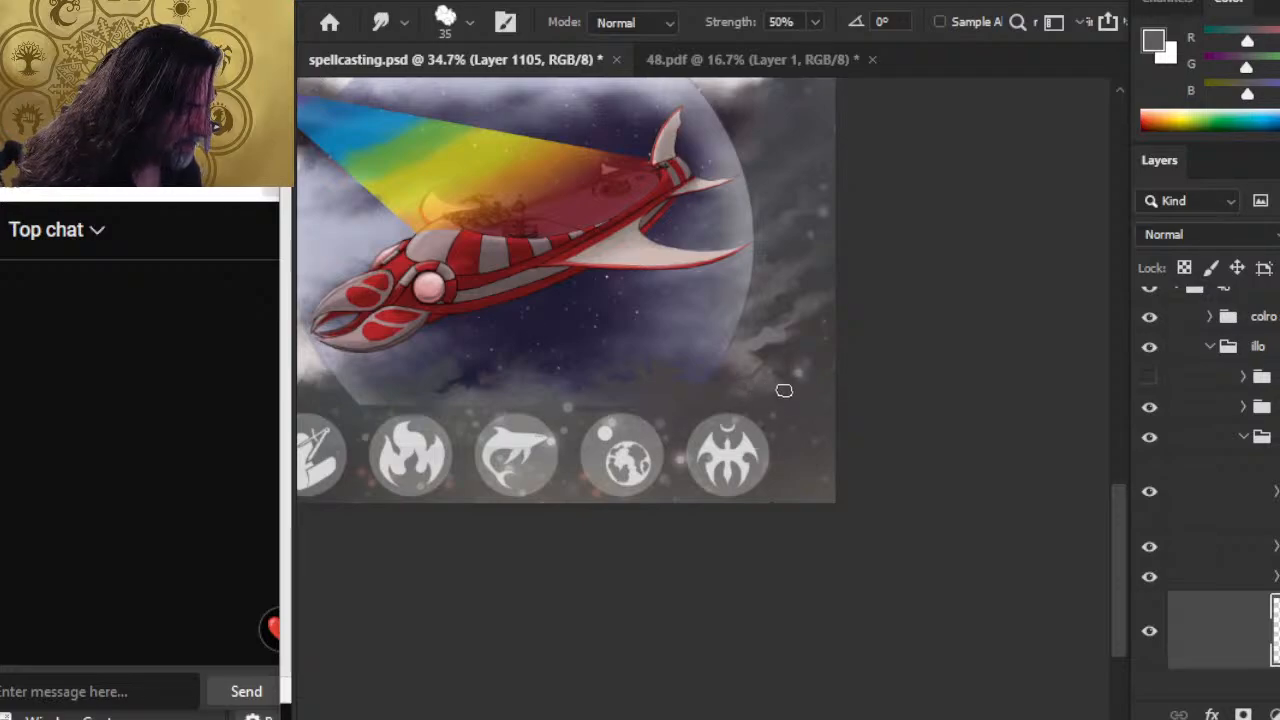
Examine how the painted clouds around the ship's bubble blend with the page frame and text.
key("z")
left_click_drag(808, 408, 746, 480)
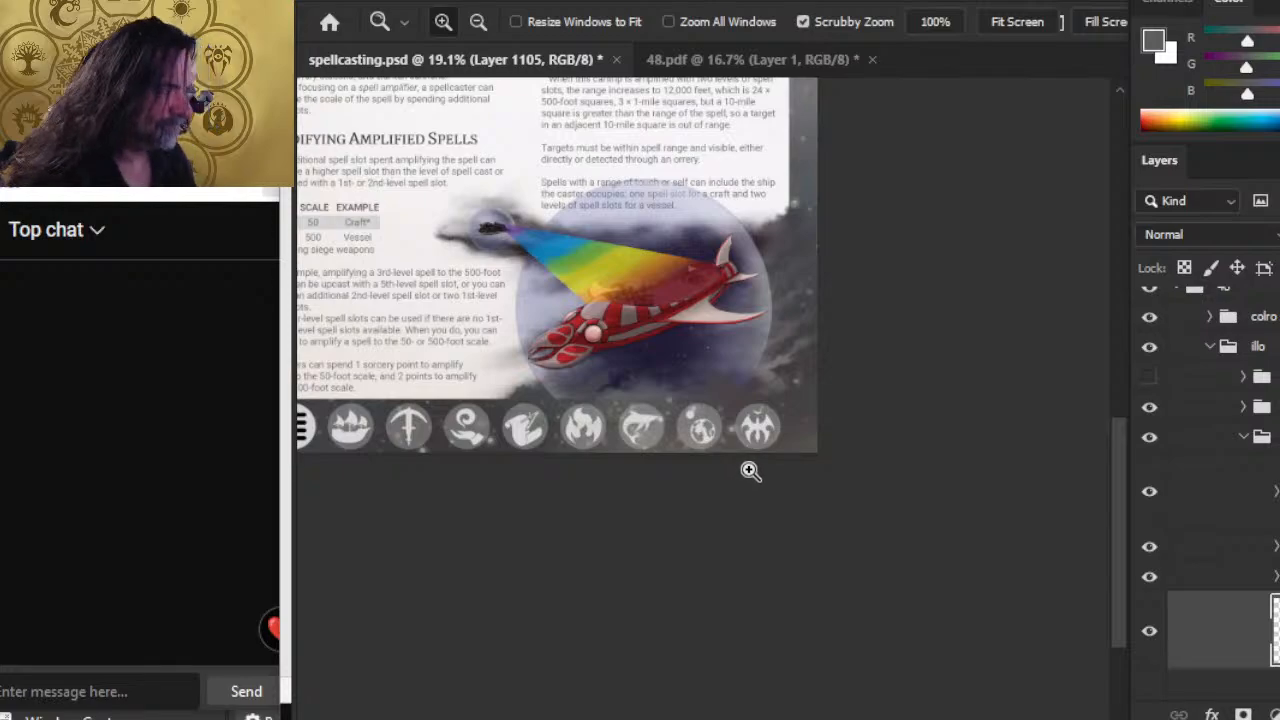
left_click_drag(772, 265, 854, 263)
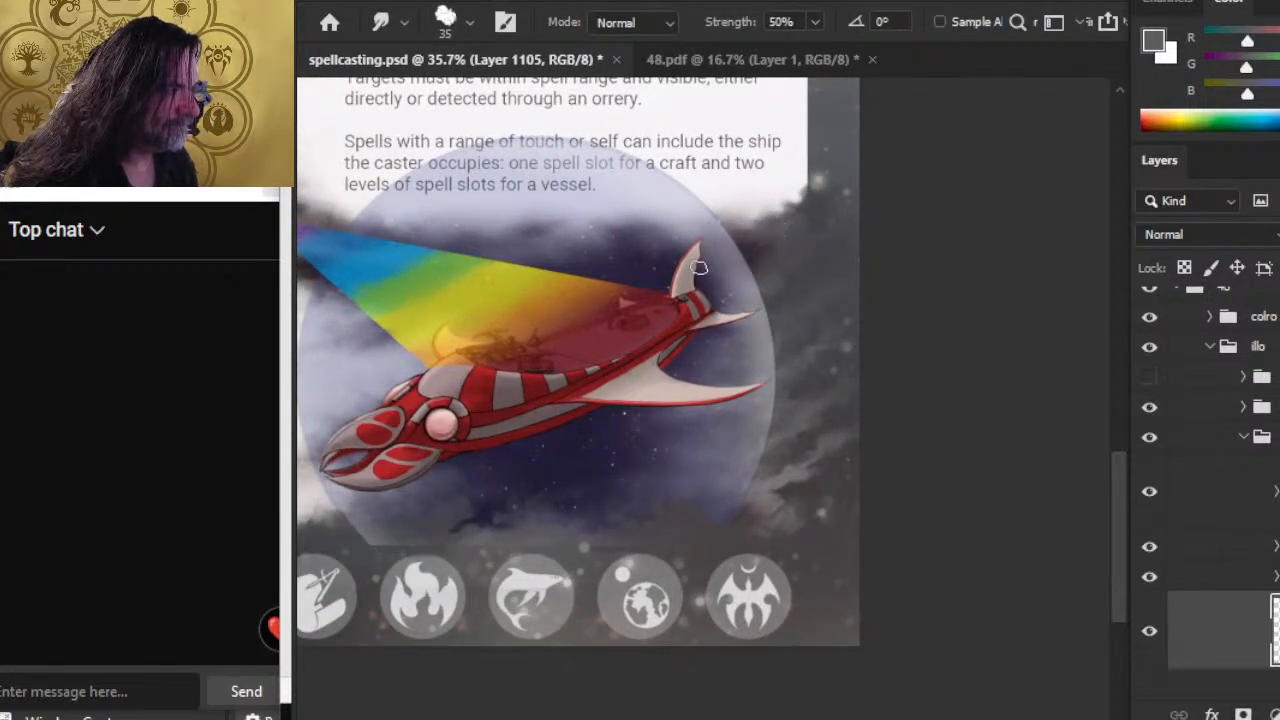
key("z")
left_click_drag(616, 313, 571, 325)
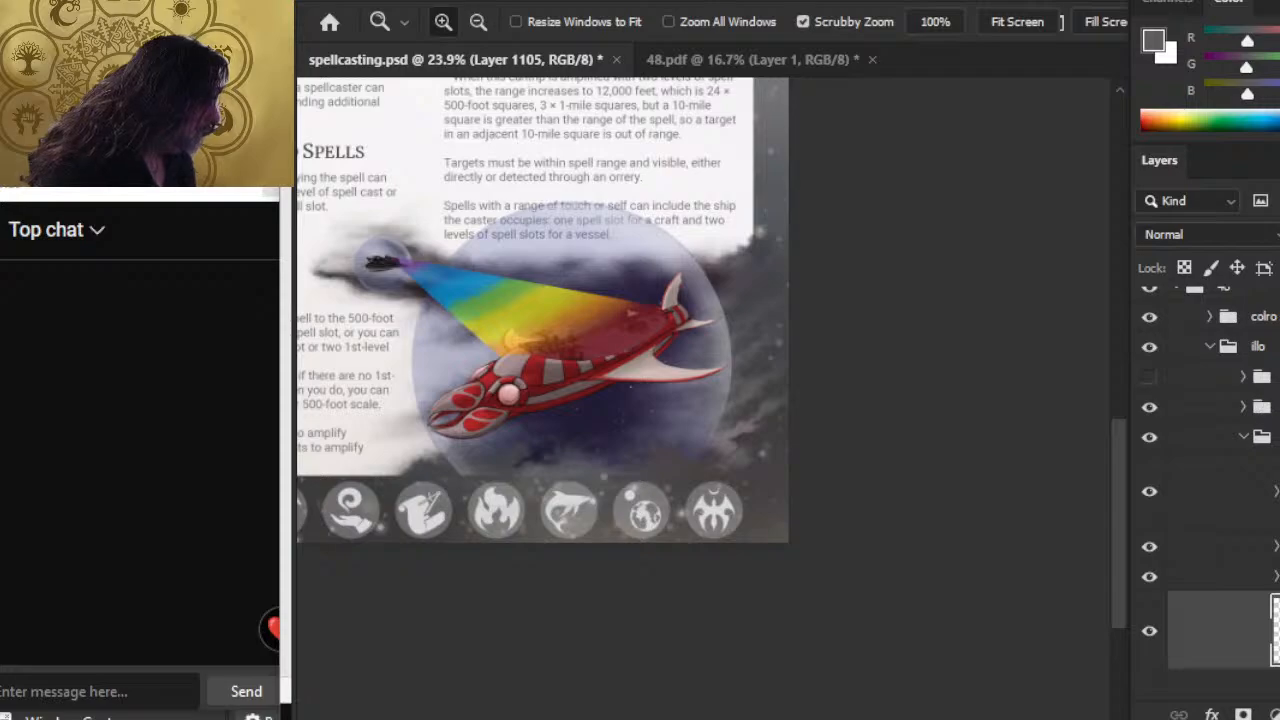
Collapse the illo group within group 48, check the colro spray group by toggling its visibility, and select it.
scroll(1257, 405, "up", 2)
scroll(1245, 400, "up", 1)
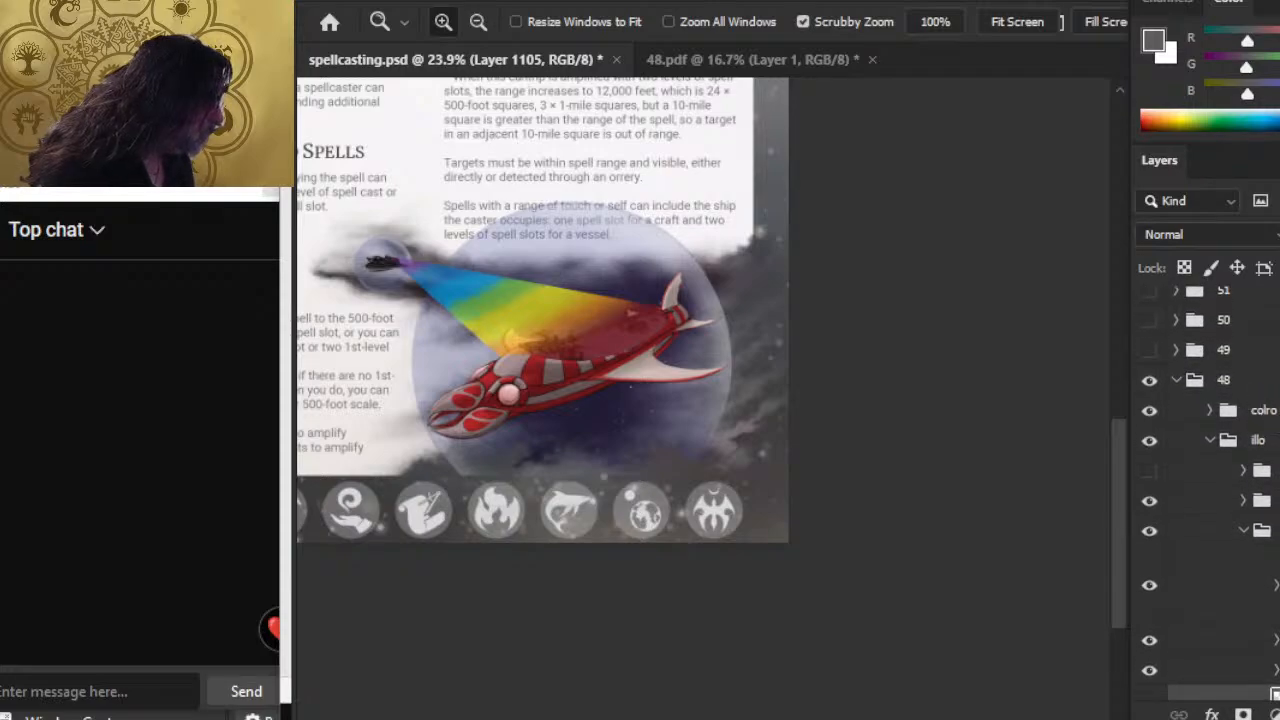
left_click(1213, 444)
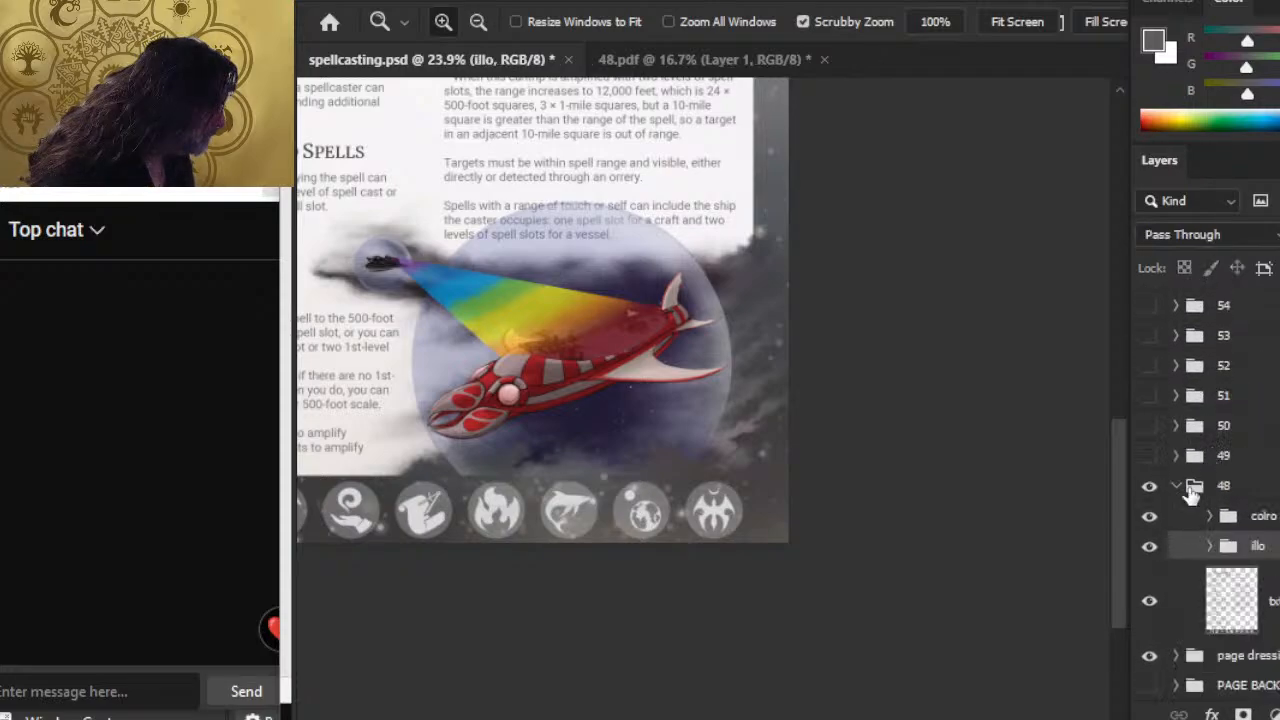
left_click(1149, 518)
left_click(1150, 517)
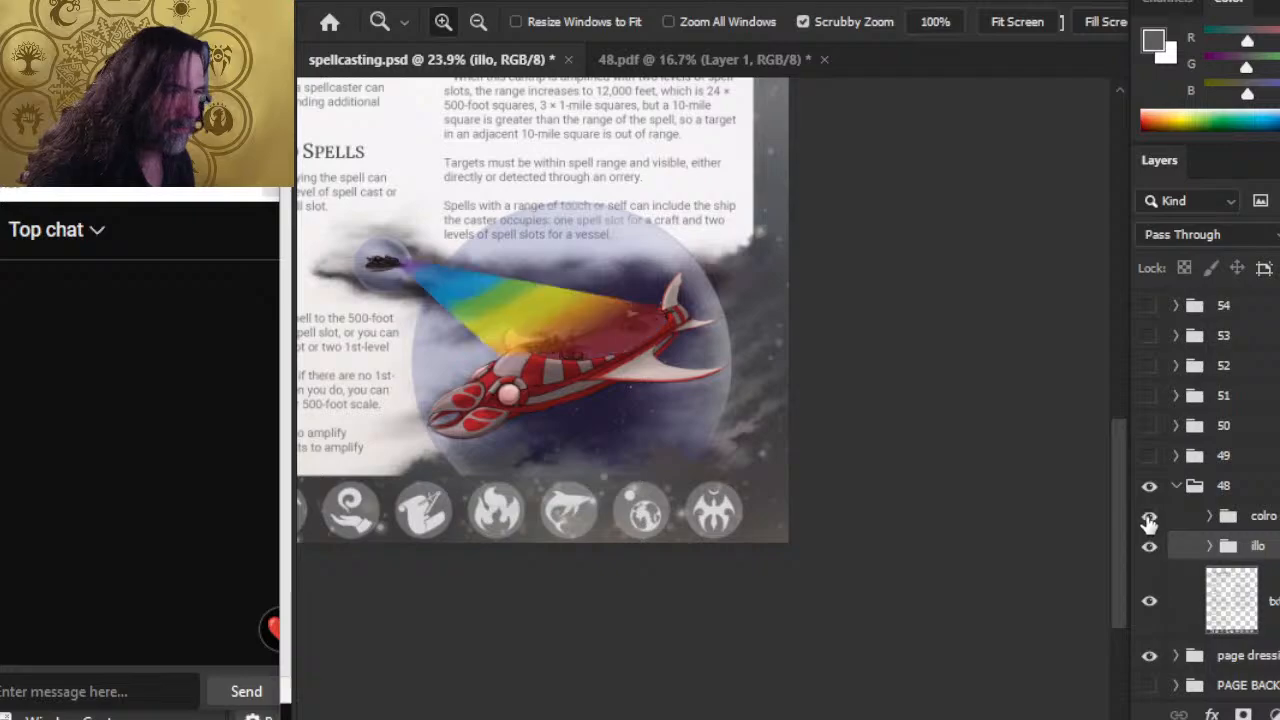
left_click(1262, 516)
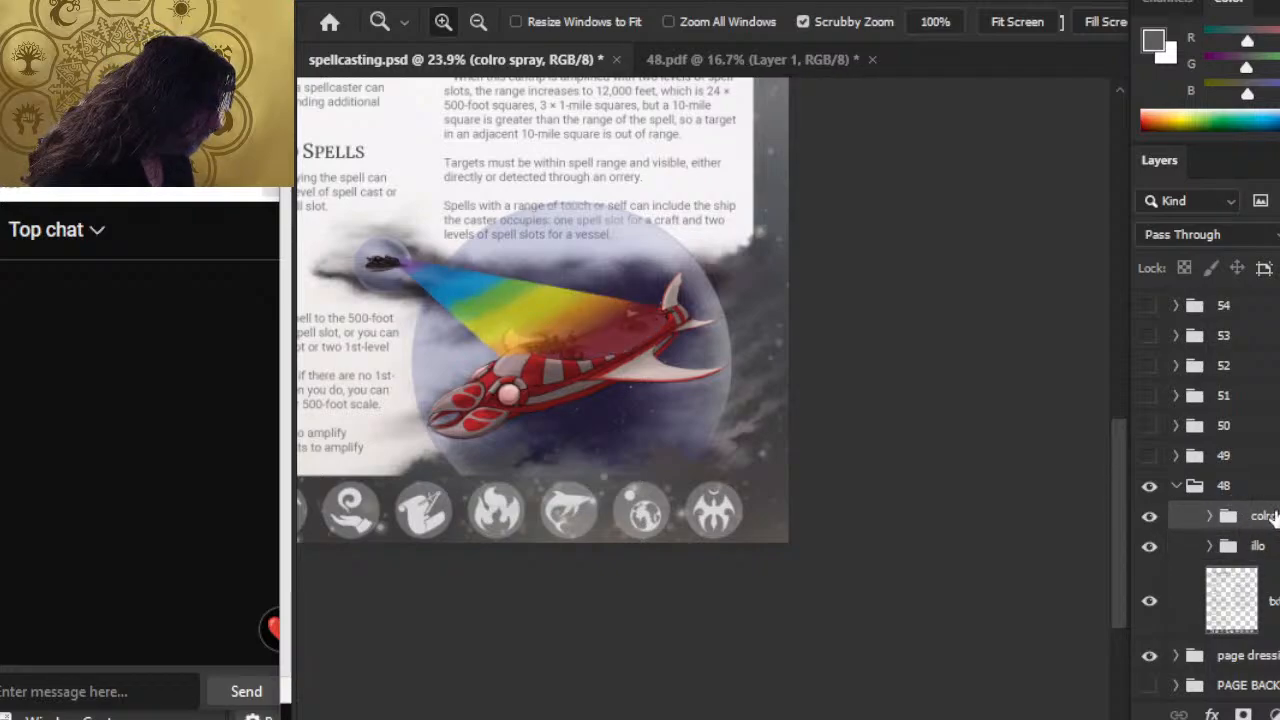
mouse_move(1270, 518)
left_mouse_down()
mouse_move(1276, 580)
mouse_move(1262, 503)
left_mouse_up()
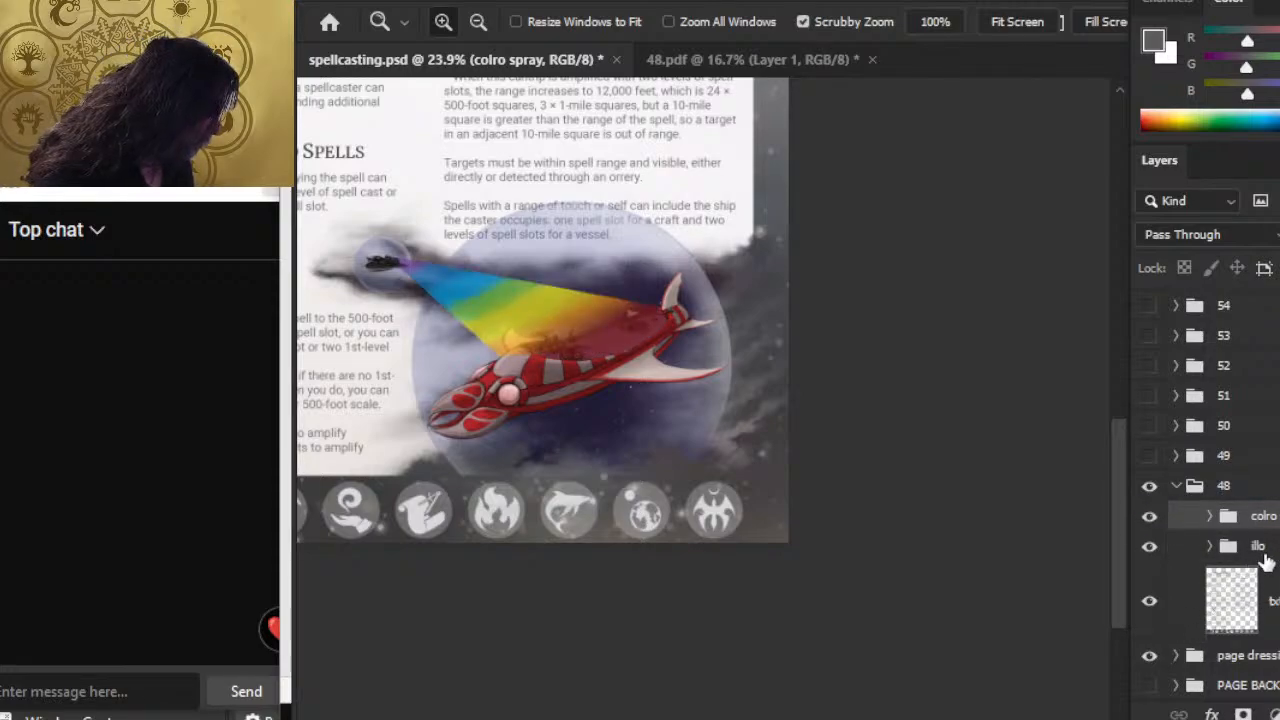
Group the colro spray and illo groups inside group 48 and name the new parent group illo.
left_click(1262, 546, "shift")
key("ctrl+g")
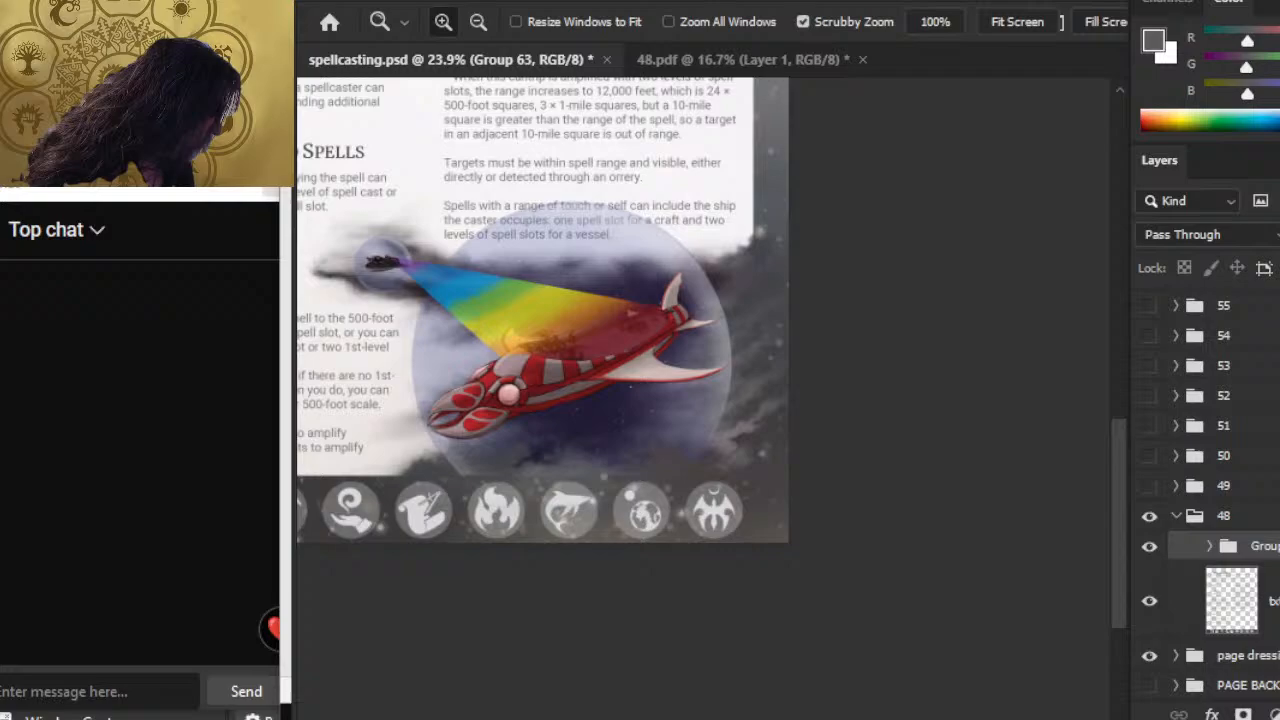
double_click(1266, 546)
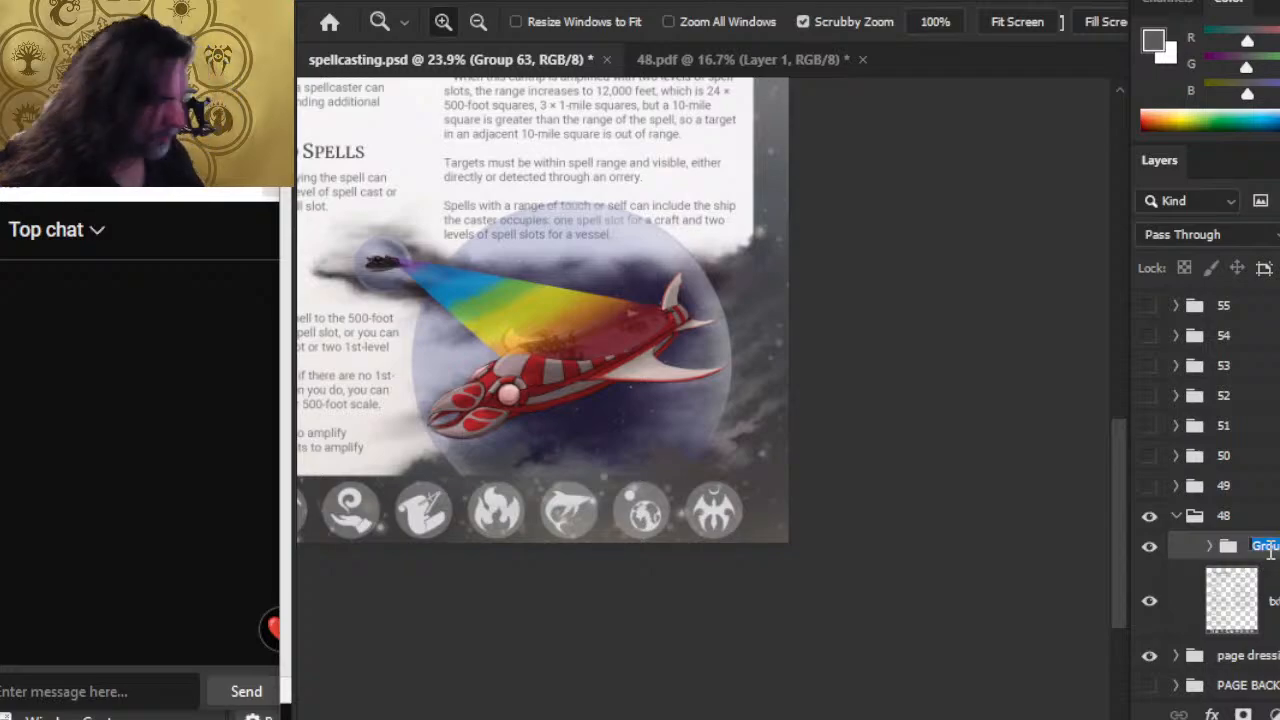
key("Return")
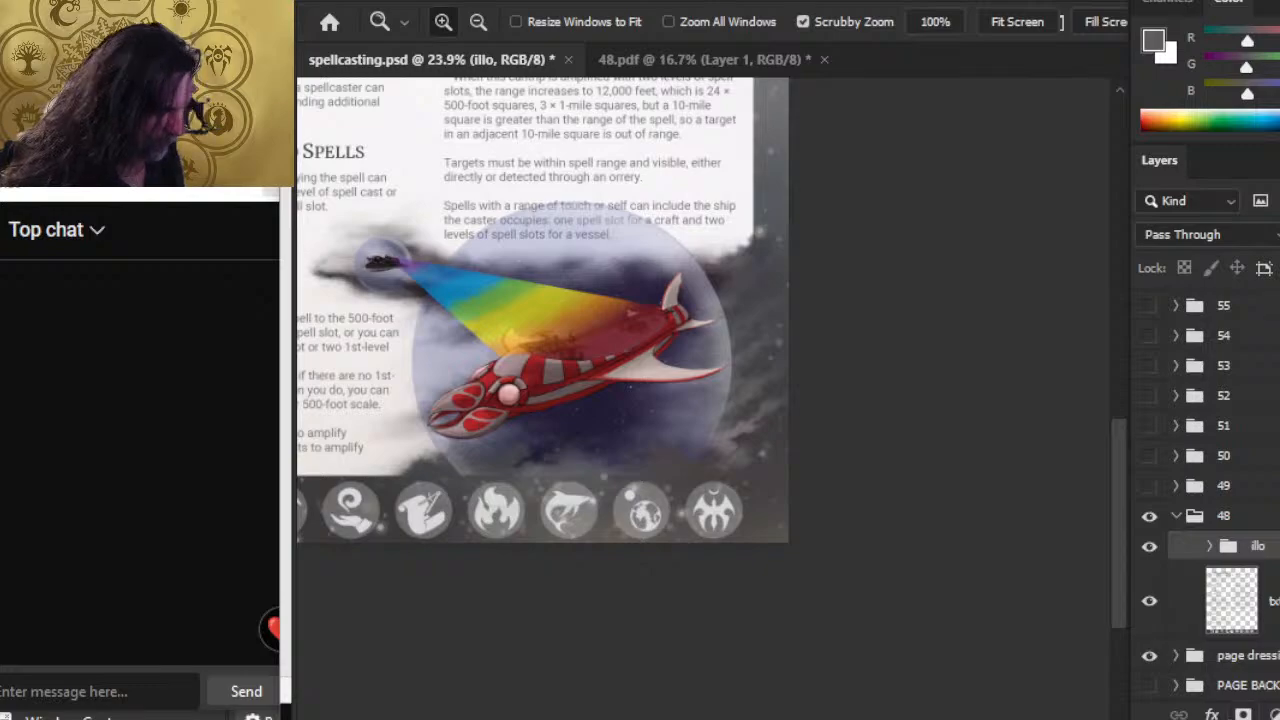
Select Layer 1105 inside the nested illo group and refine the clouds beside the bubble's lower edge with the Brush and Smudge tools.
left_click(1211, 547)
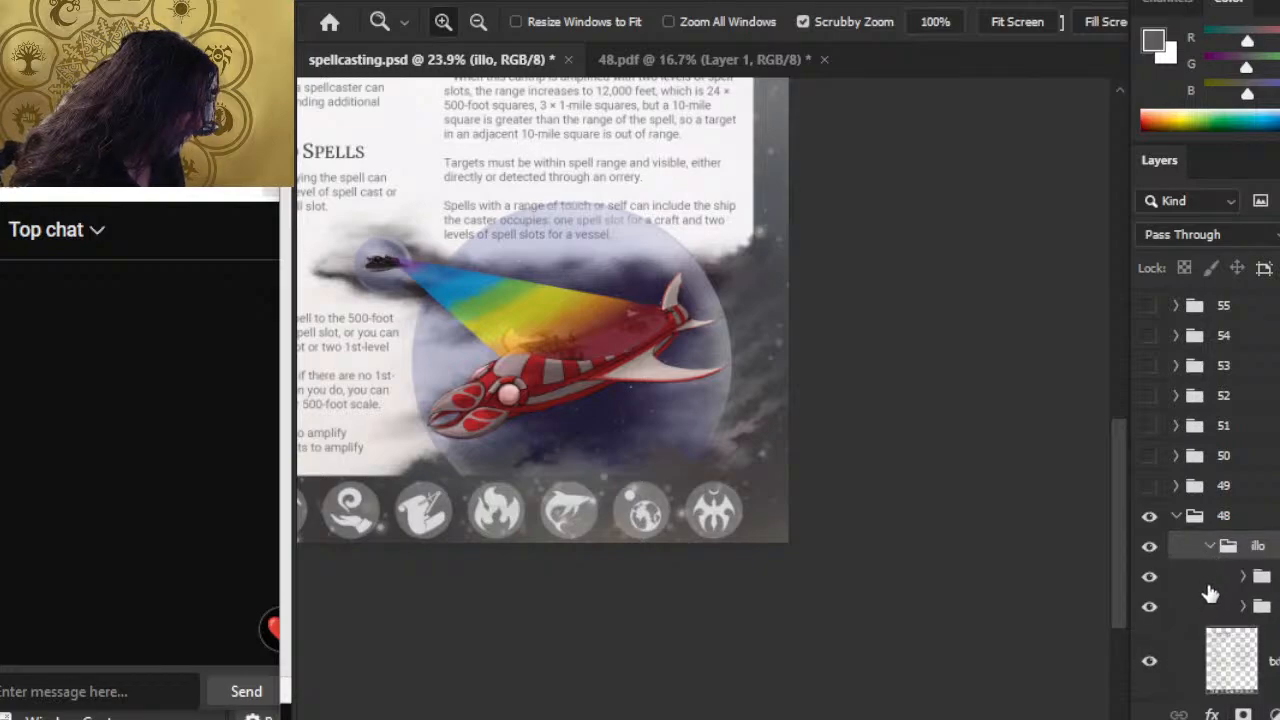
scroll(1215, 580, "down", 2)
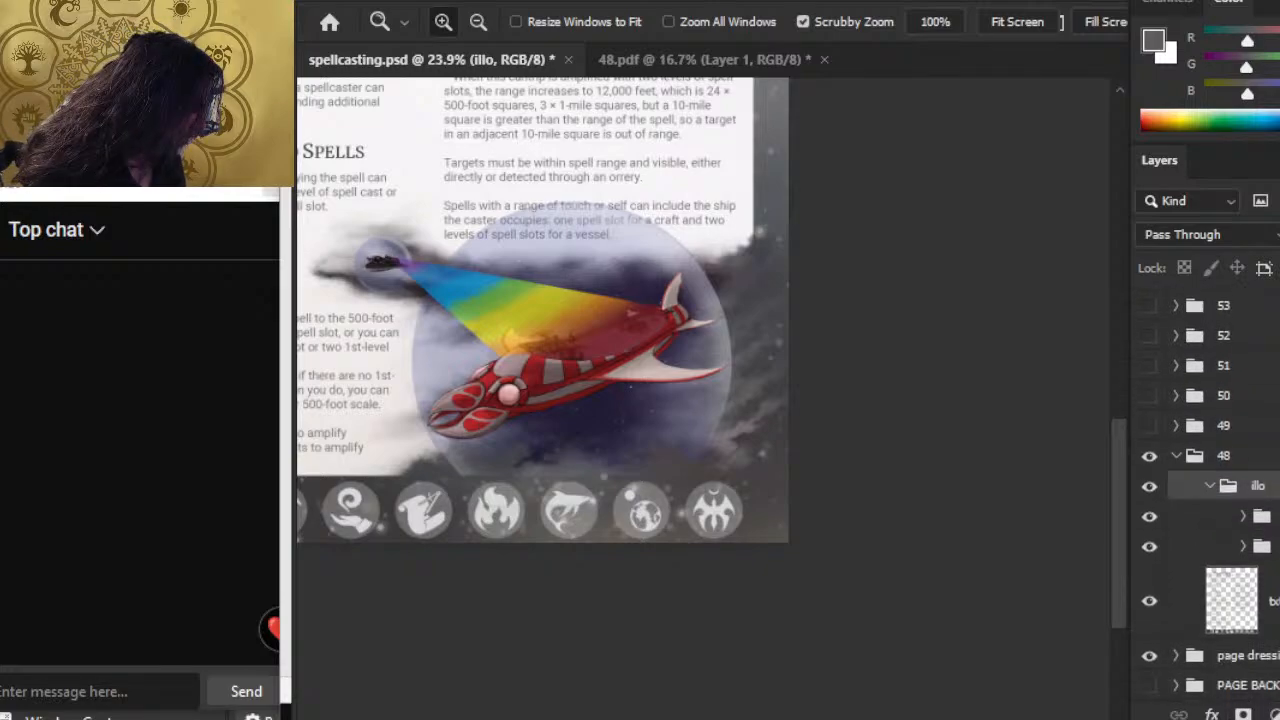
left_click(1244, 546)
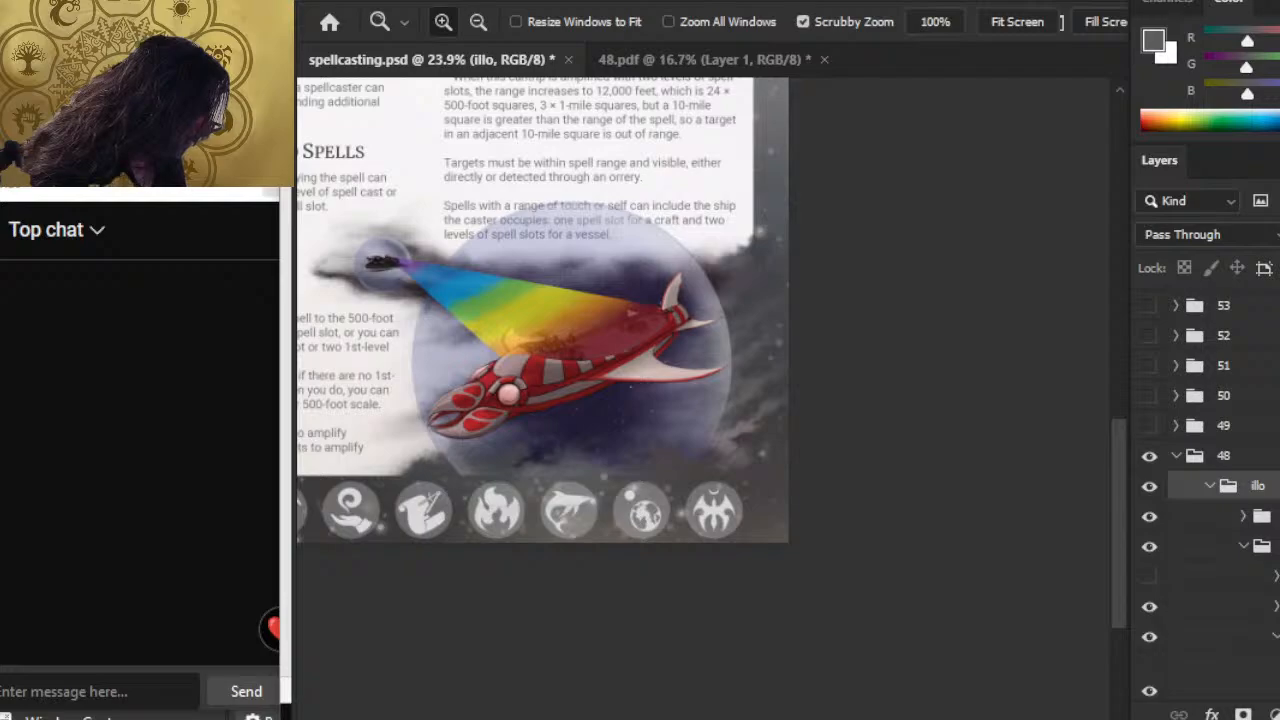
scroll(1215, 560, "down", 3)
left_click(1220, 560)
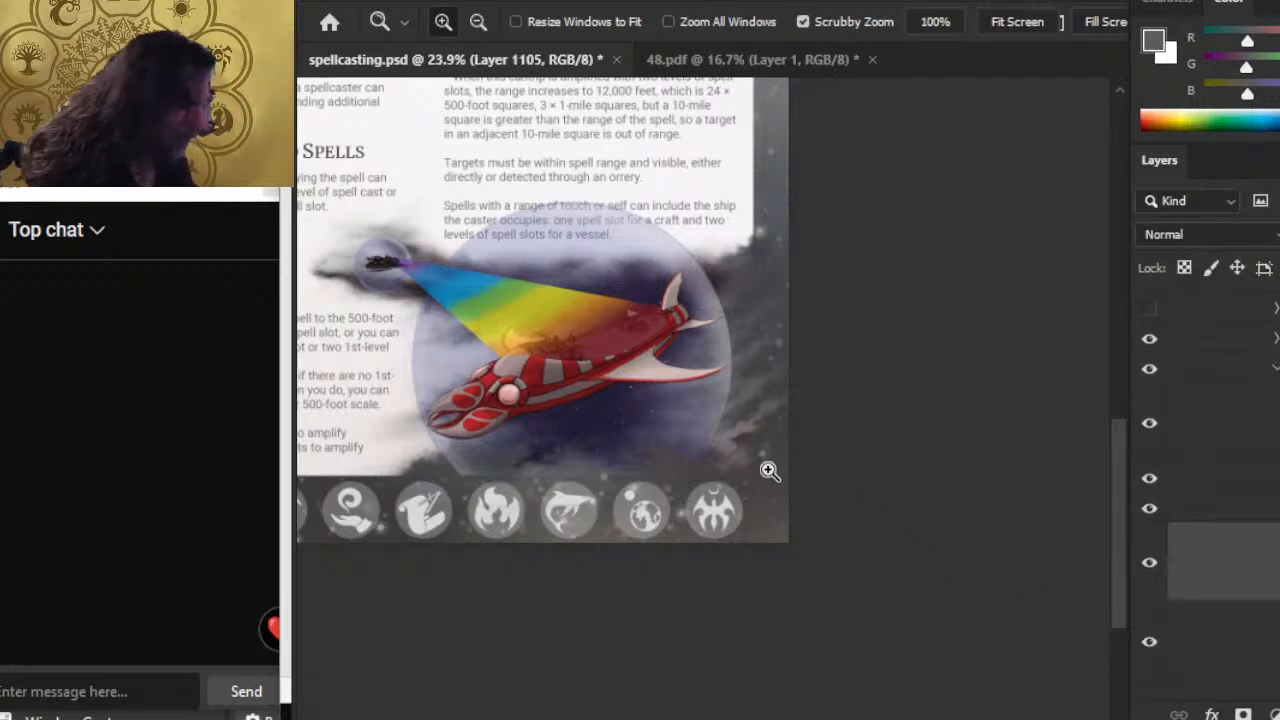
key("r")
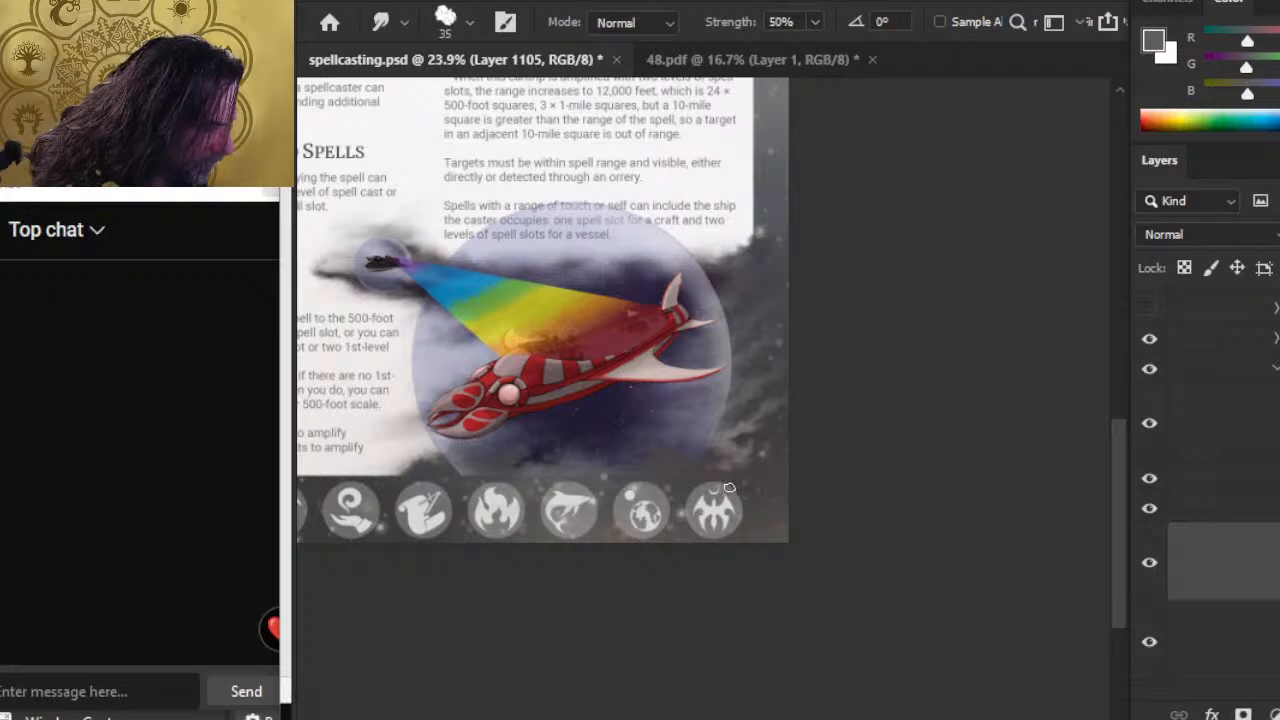
key("b")
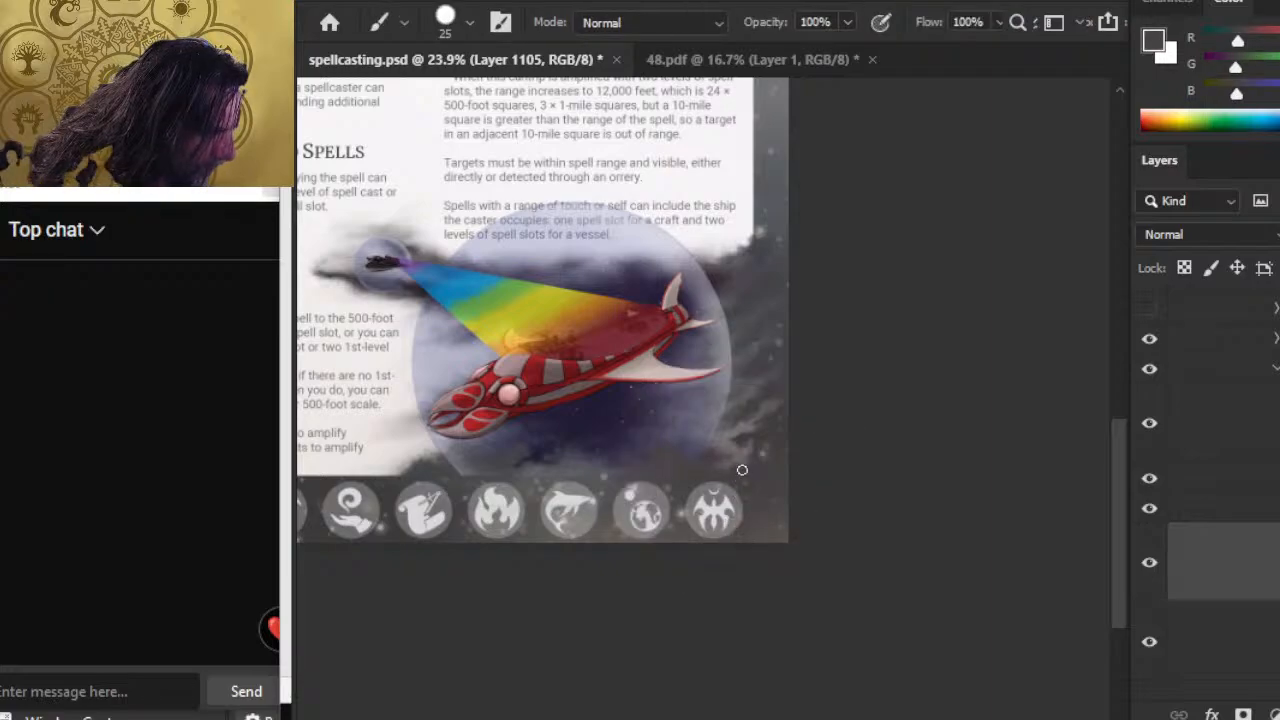
key("r")
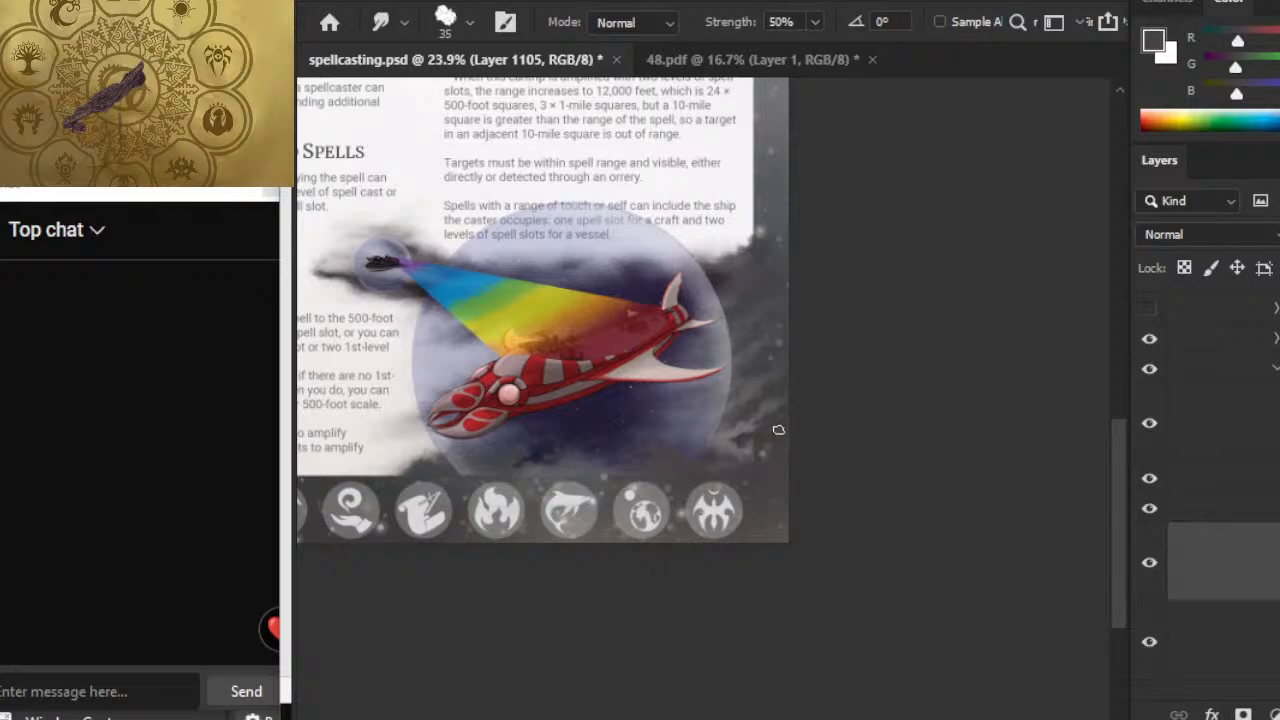
key("b")
key("r")
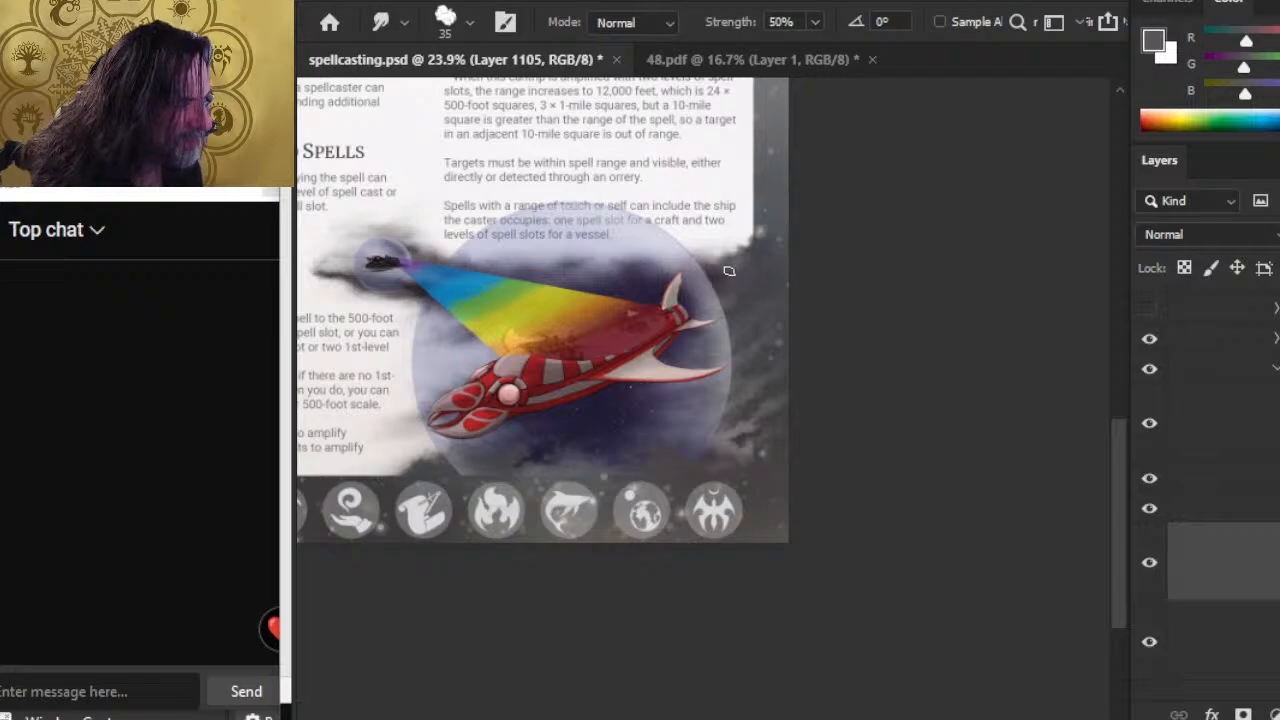
Paint dark clouds between the bubble's upper edge and the text panel's corner with sampled greys, smudging them at 50% strength.
key("b")
left_click(760, 251, "alt")
mouse_move(747, 258)
left_mouse_down()
mouse_move(761, 249)
mouse_move(727, 257)
left_mouse_up()
key("r")
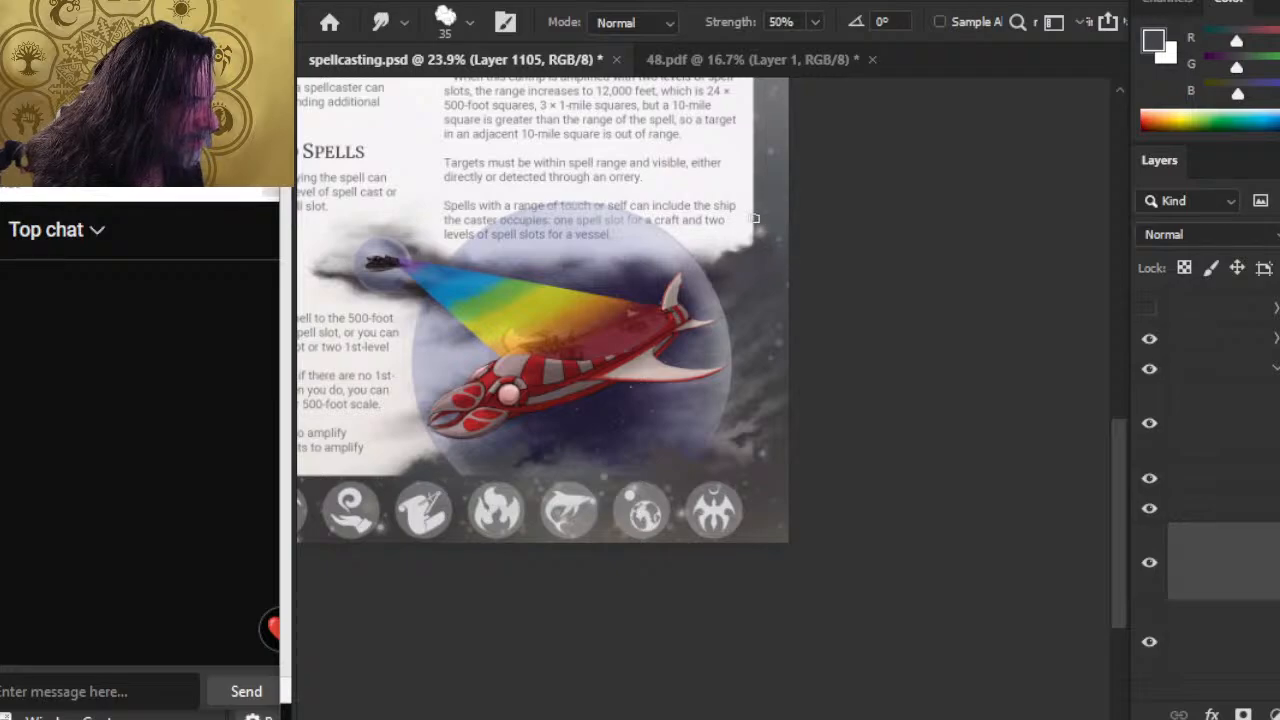
left_click_drag(757, 250, 758, 235)
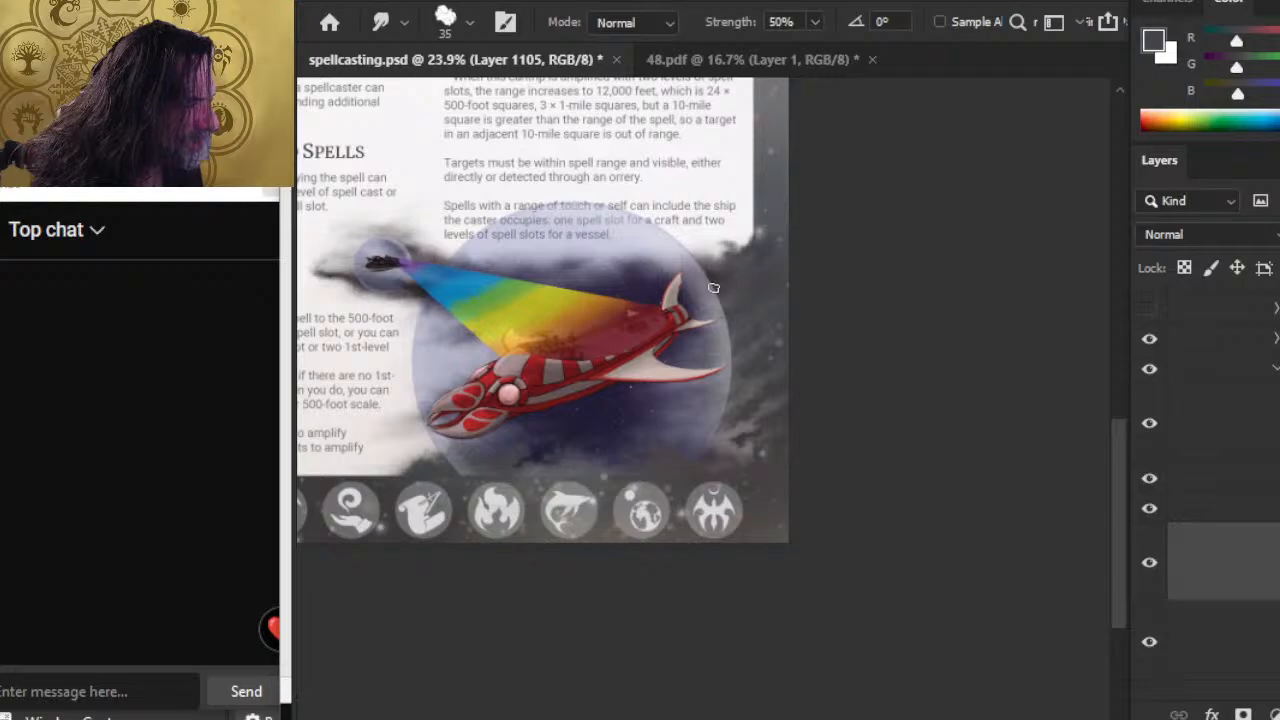
key("b")
left_click(743, 271, "alt")
key("r")
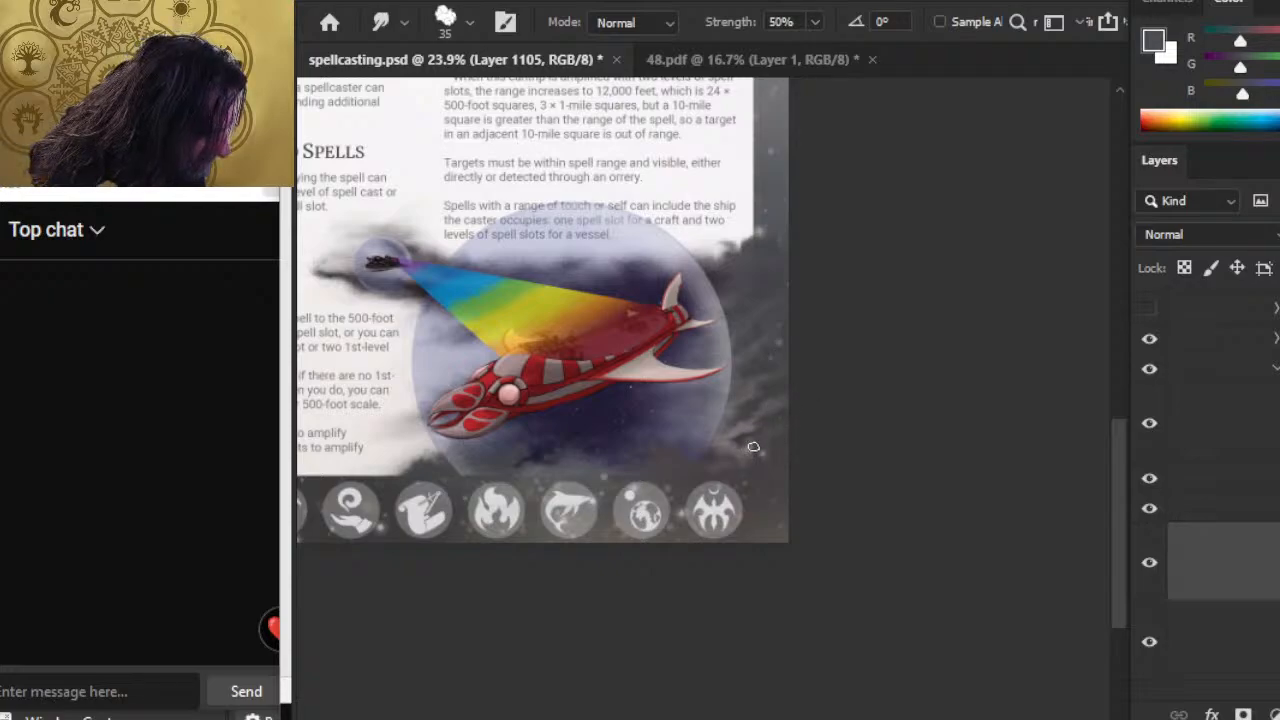
Add cloud strokes above the bat icon with a grey sampled beside it, and soften them with the Smudge tool at 50% strength.
key("b")
left_click(752, 505, "alt")
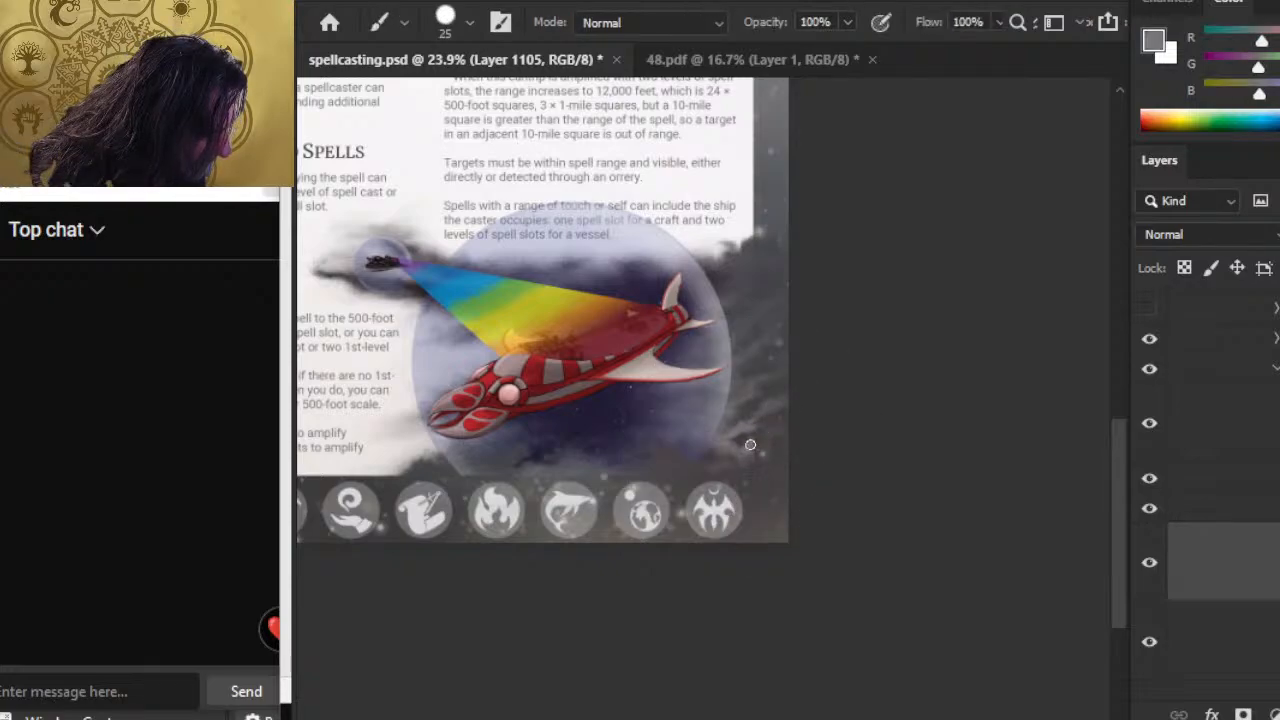
left_click_drag(758, 439, 770, 440)
key("r")
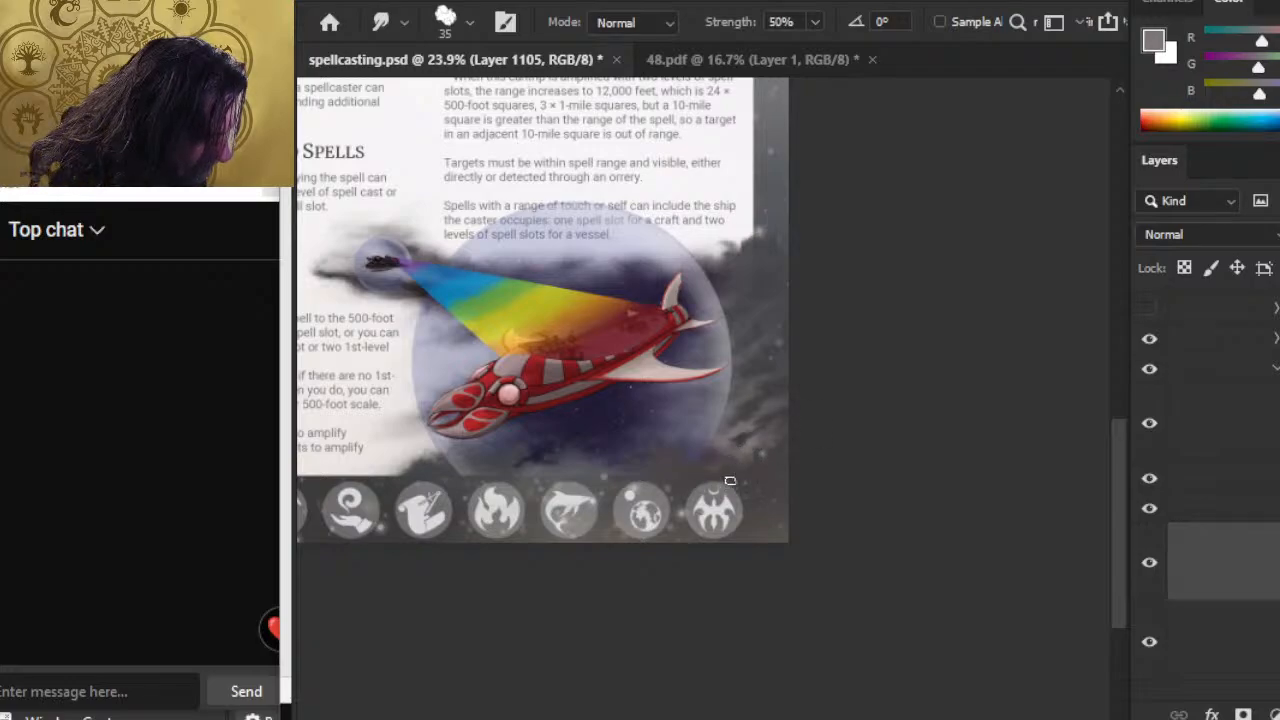
key("b")
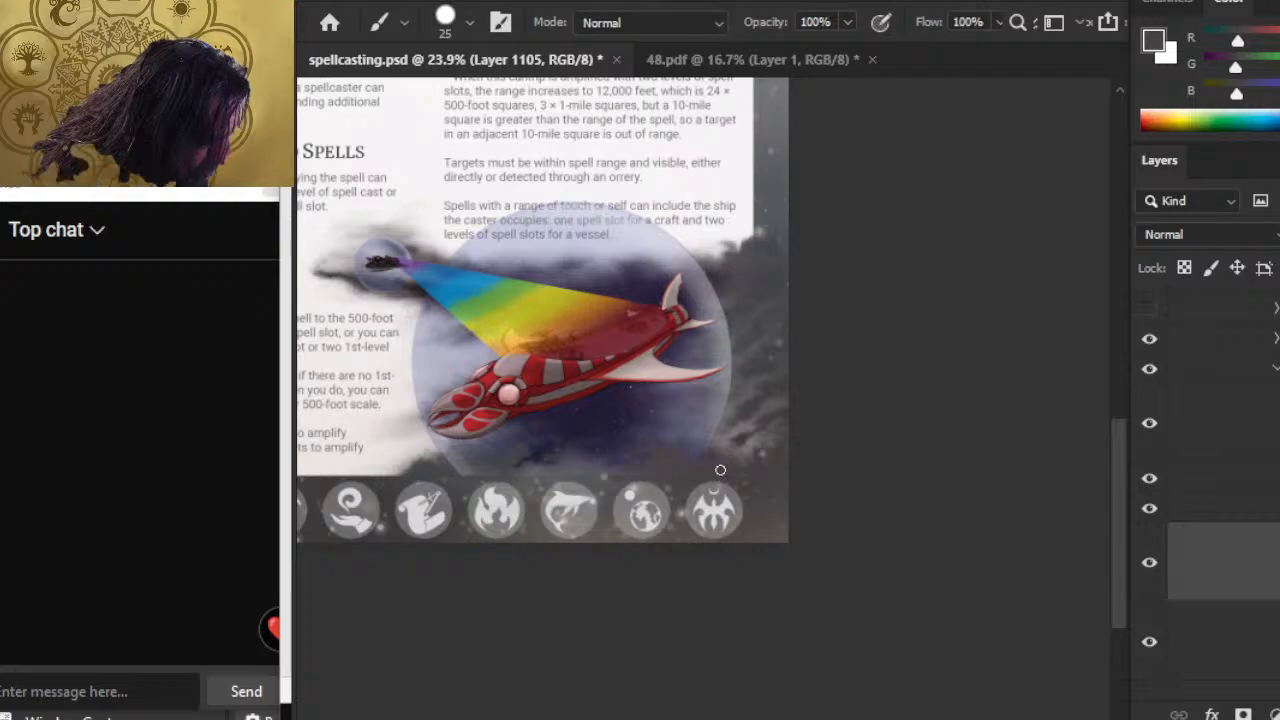
key("r")
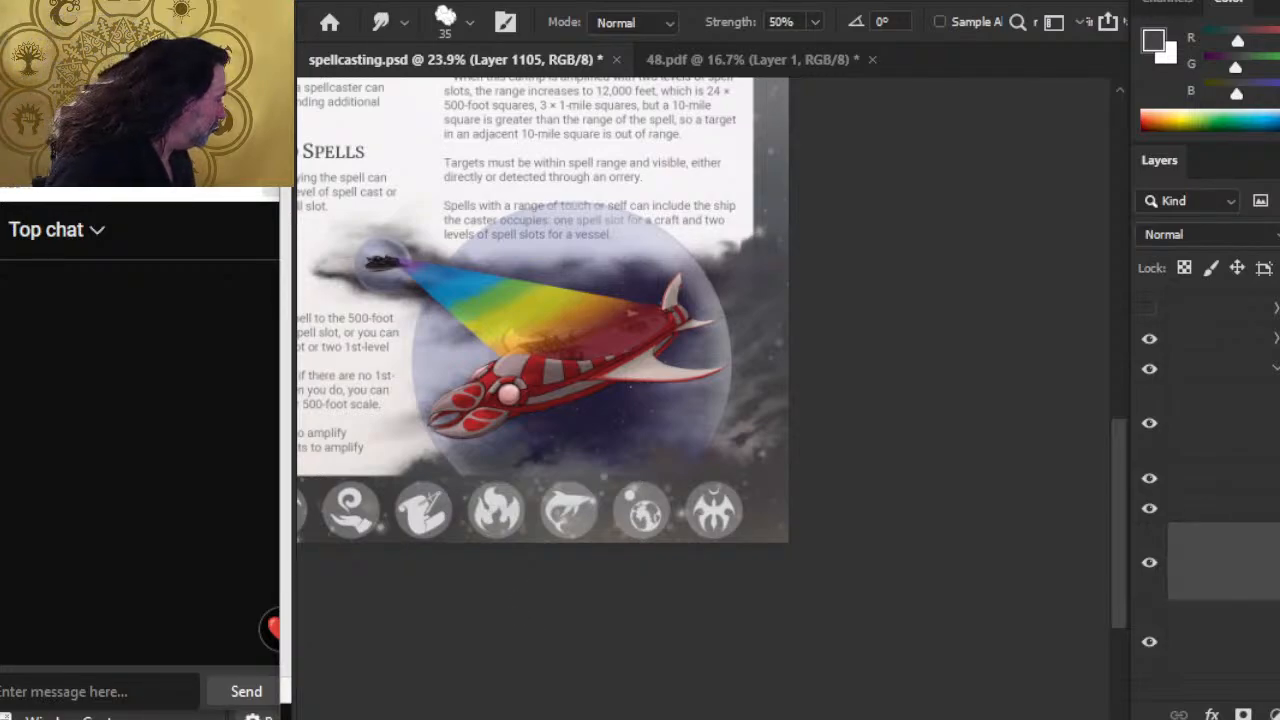
Examine what the kamprey group, its individual layers and the group below it contribute by toggling their visibility.
left_click(1272, 374)
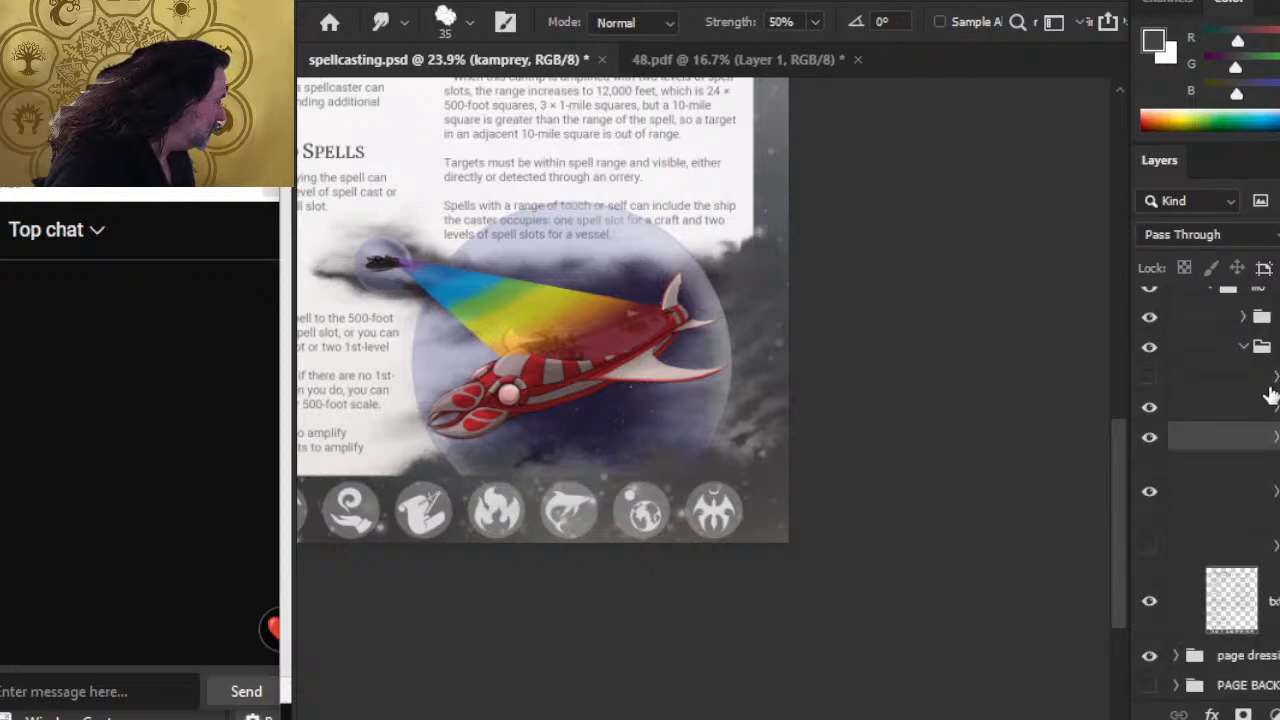
left_click(1150, 492)
left_click(1150, 492)
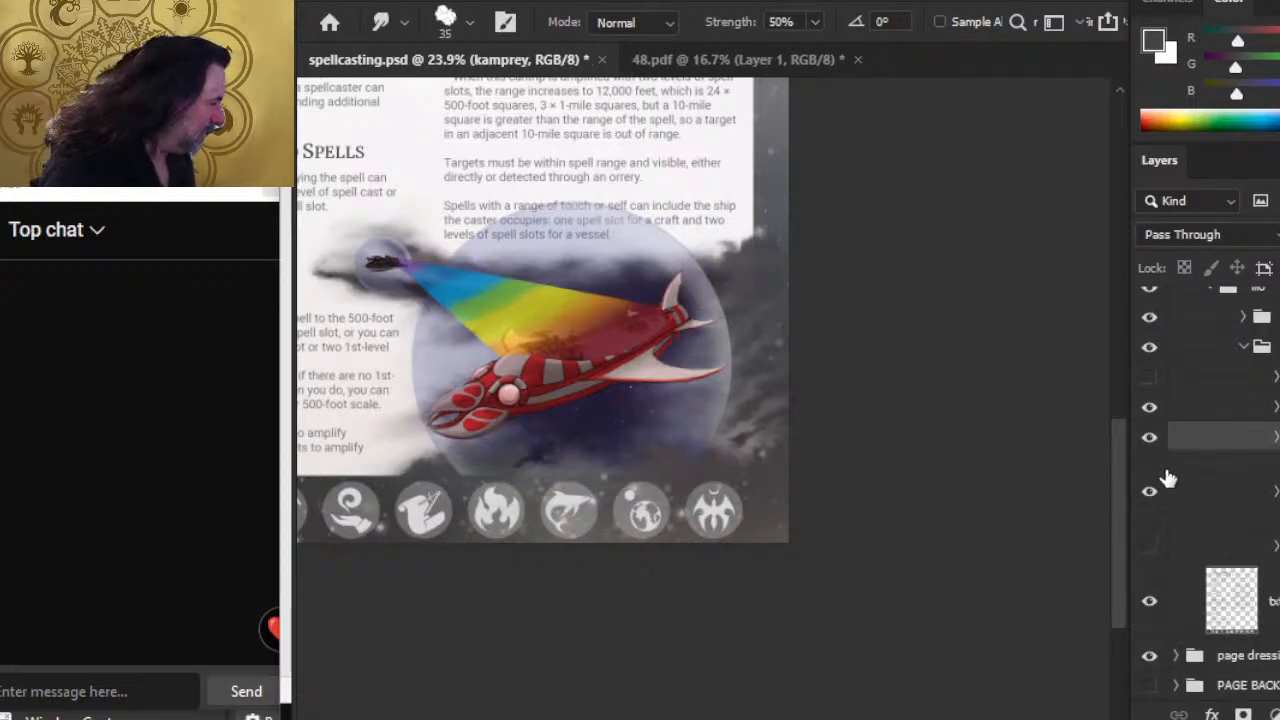
left_click(1152, 446)
left_click(1152, 446)
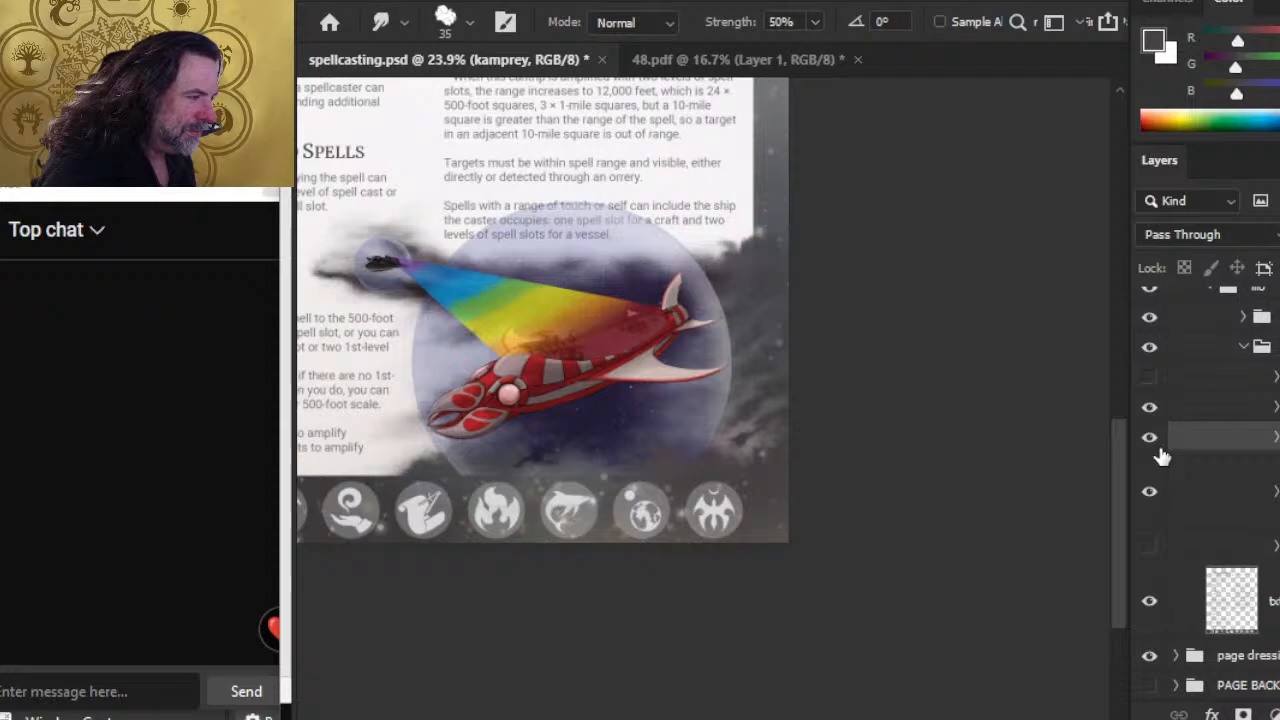
left_click(1275, 437)
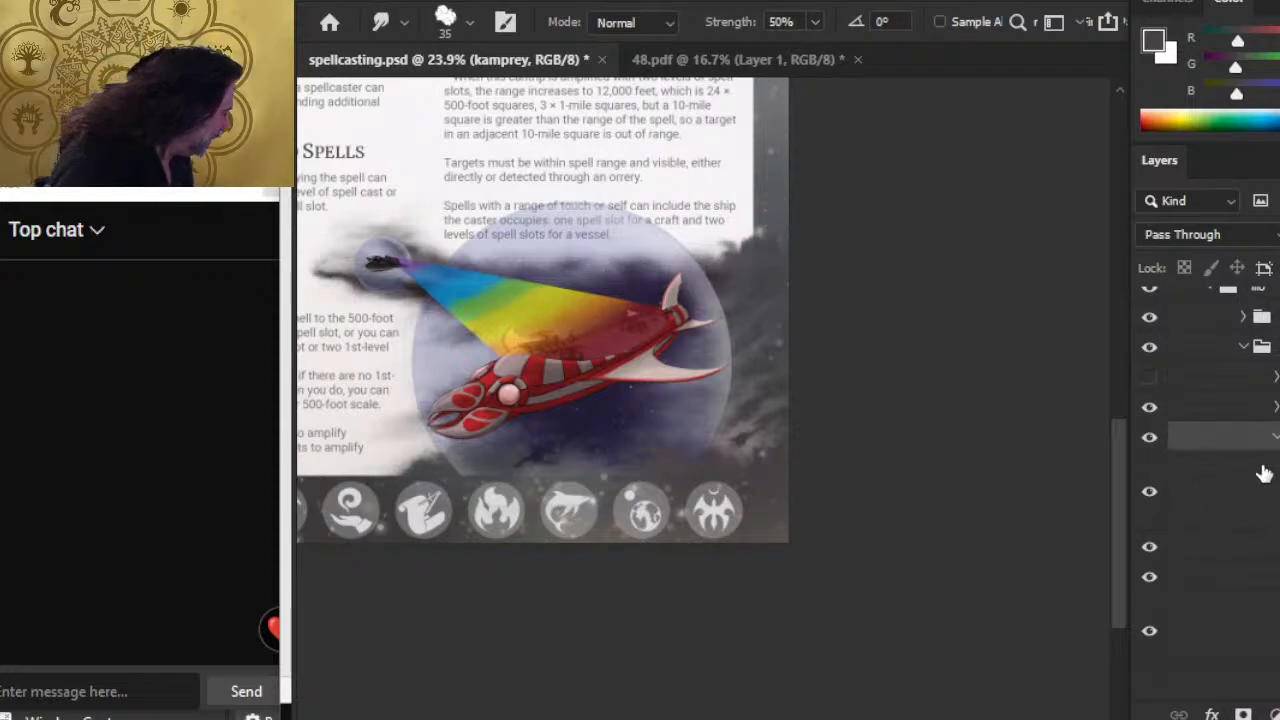
left_click(1150, 493)
left_click(1150, 495)
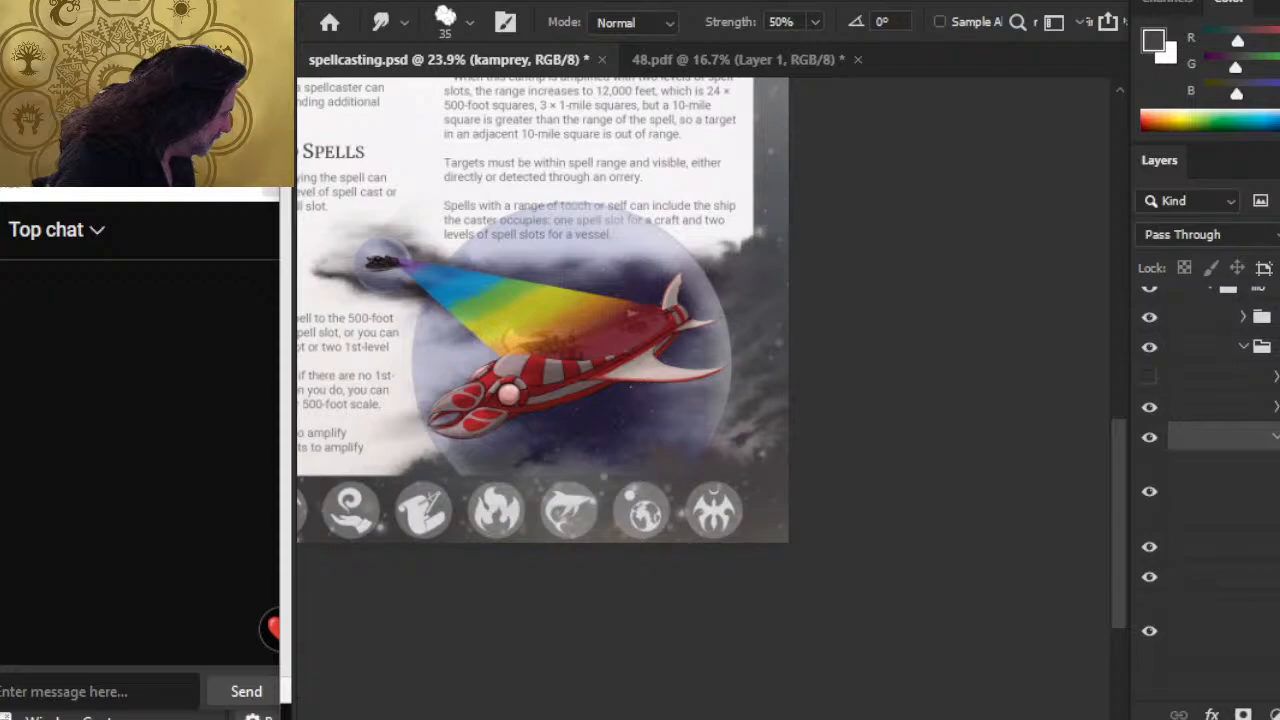
left_click(1149, 428)
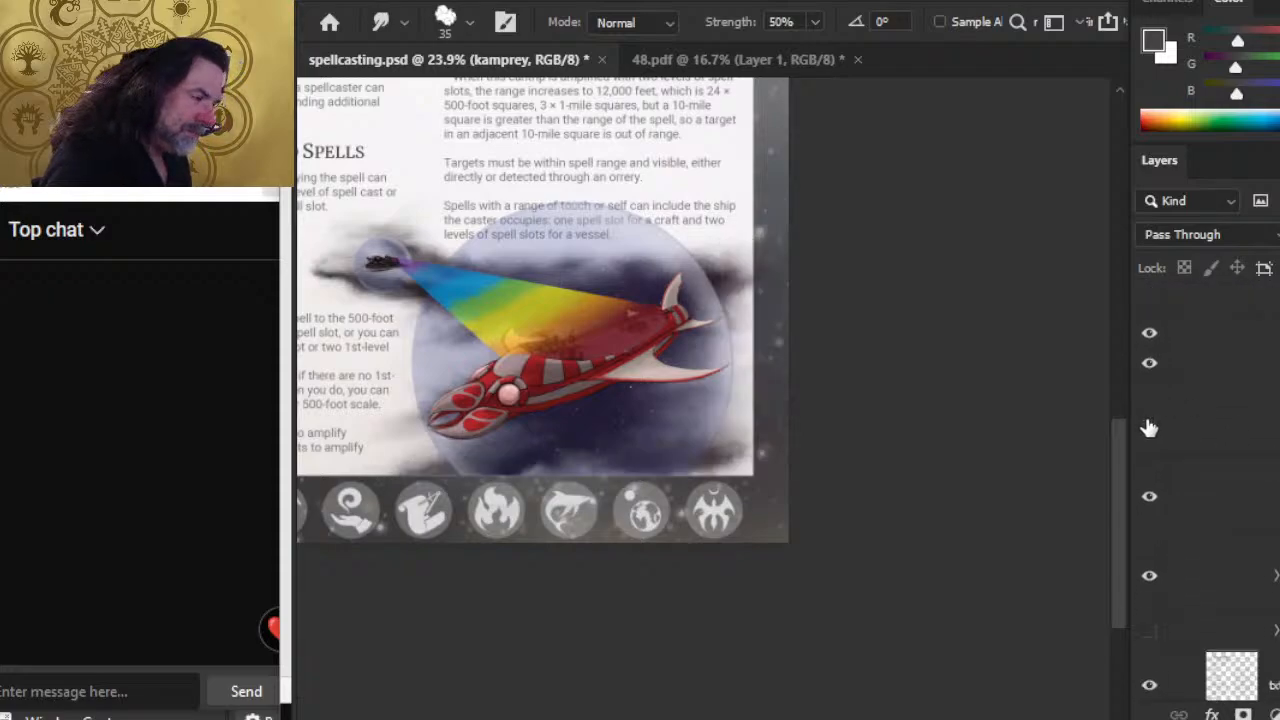
left_click(1149, 425)
left_click(1151, 497)
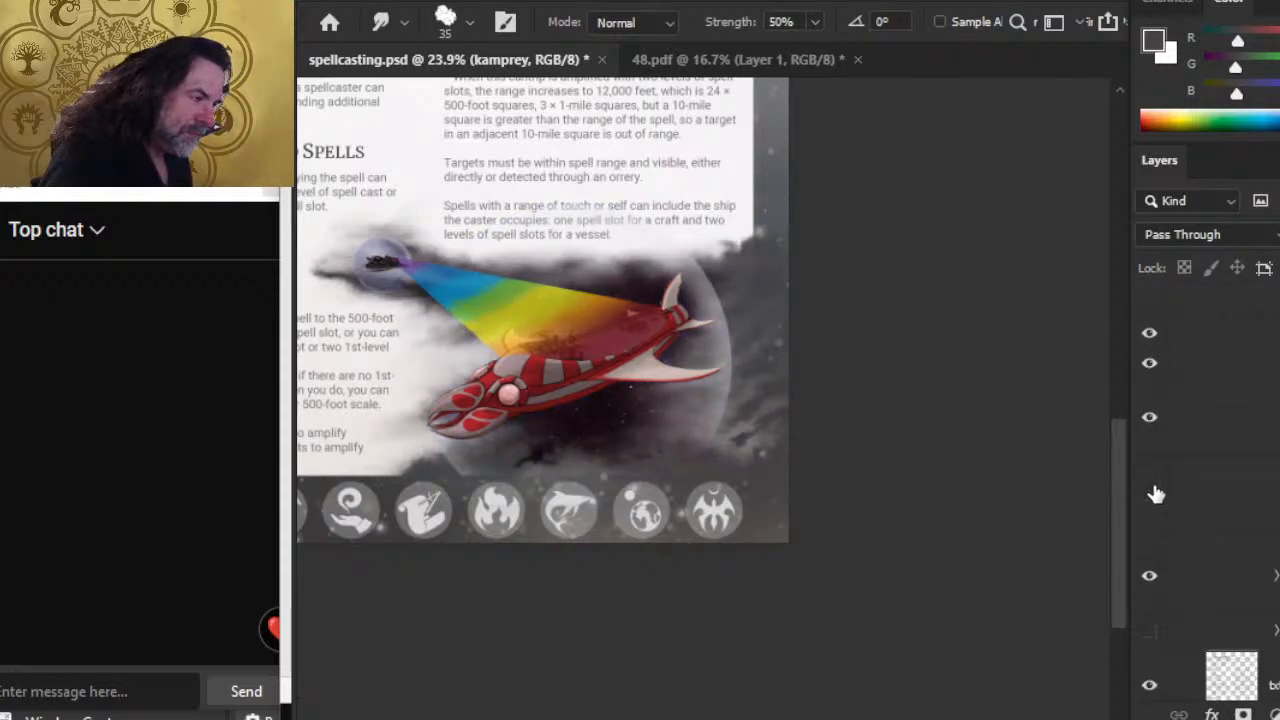
left_click(1155, 494)
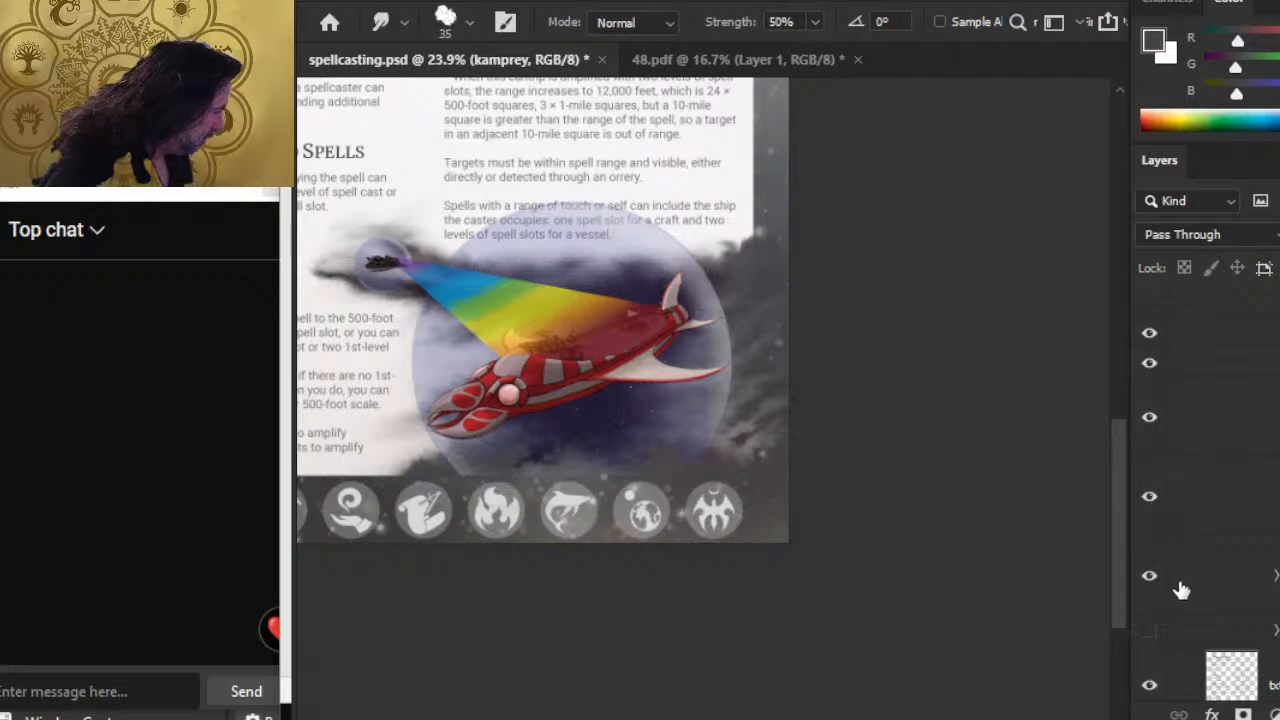
Try placing Layer 1105 inside the group below it, and move the layer back above that group.
left_click_drag(1251, 522, 1258, 541)
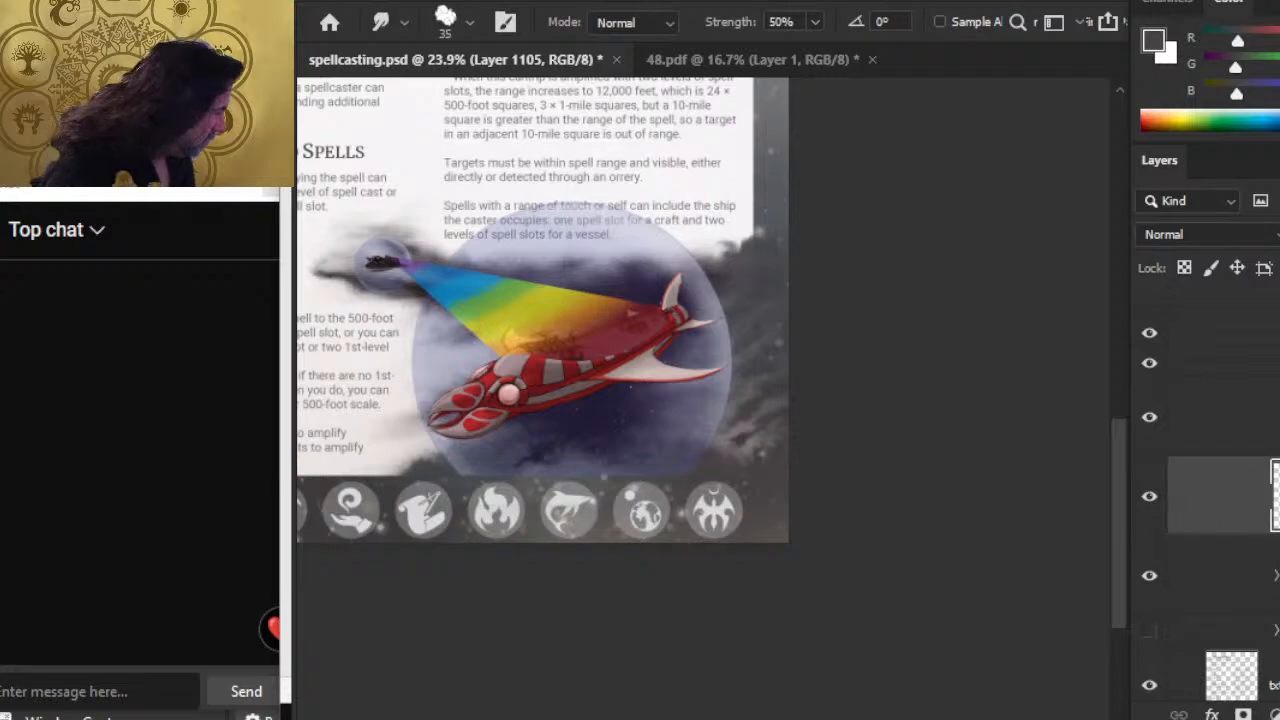
scroll(1205, 500, "down", 2)
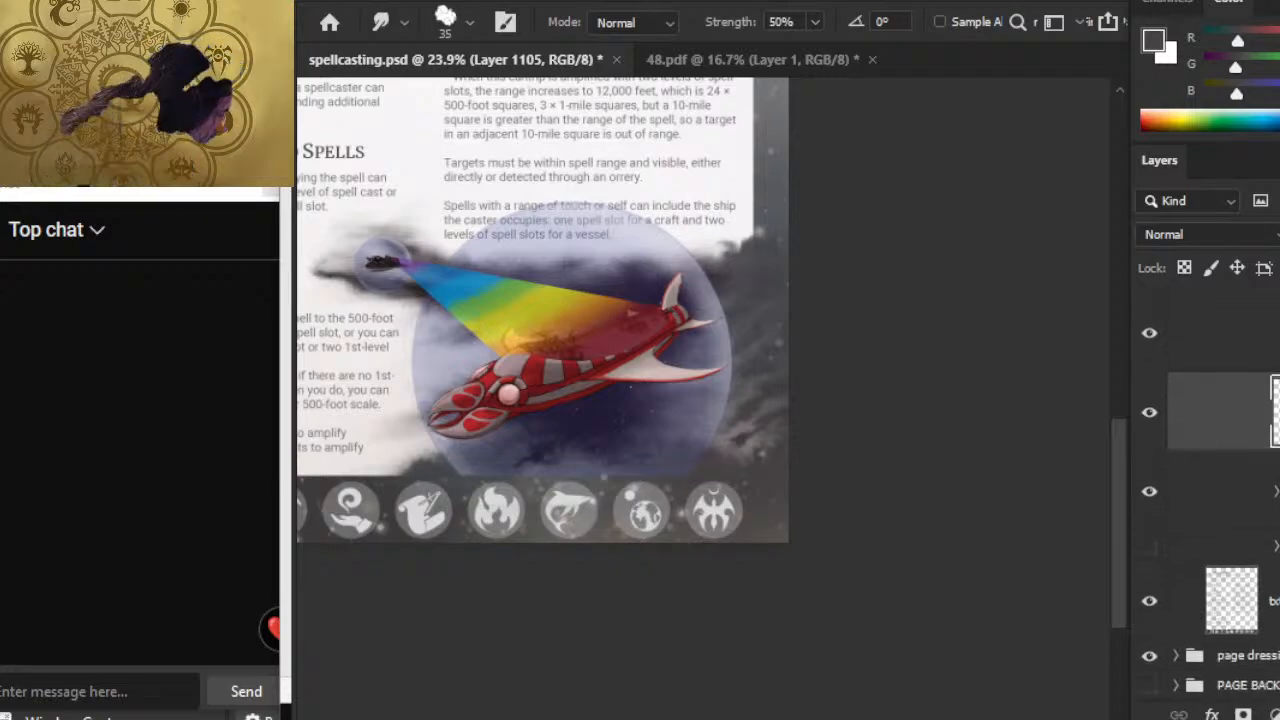
left_click(1275, 492)
left_click_drag(1241, 425, 1246, 374)
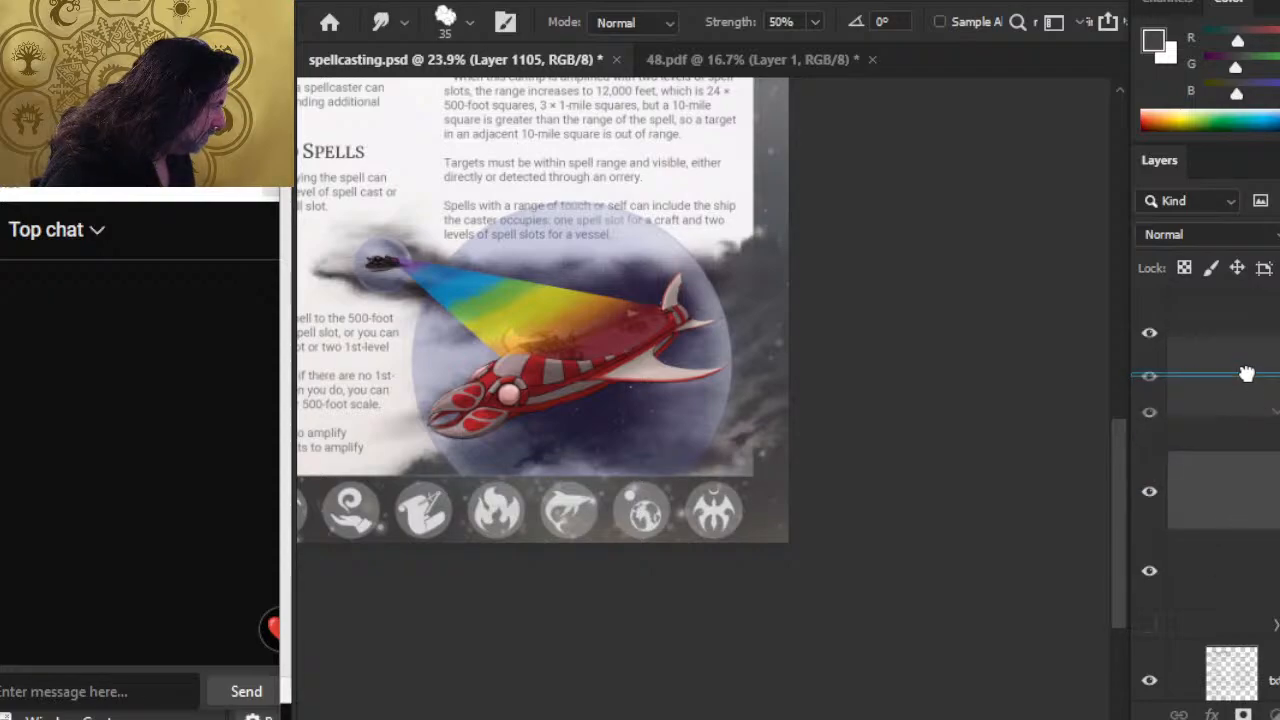
left_click(1274, 491)
scroll(1240, 490, "up", 3)
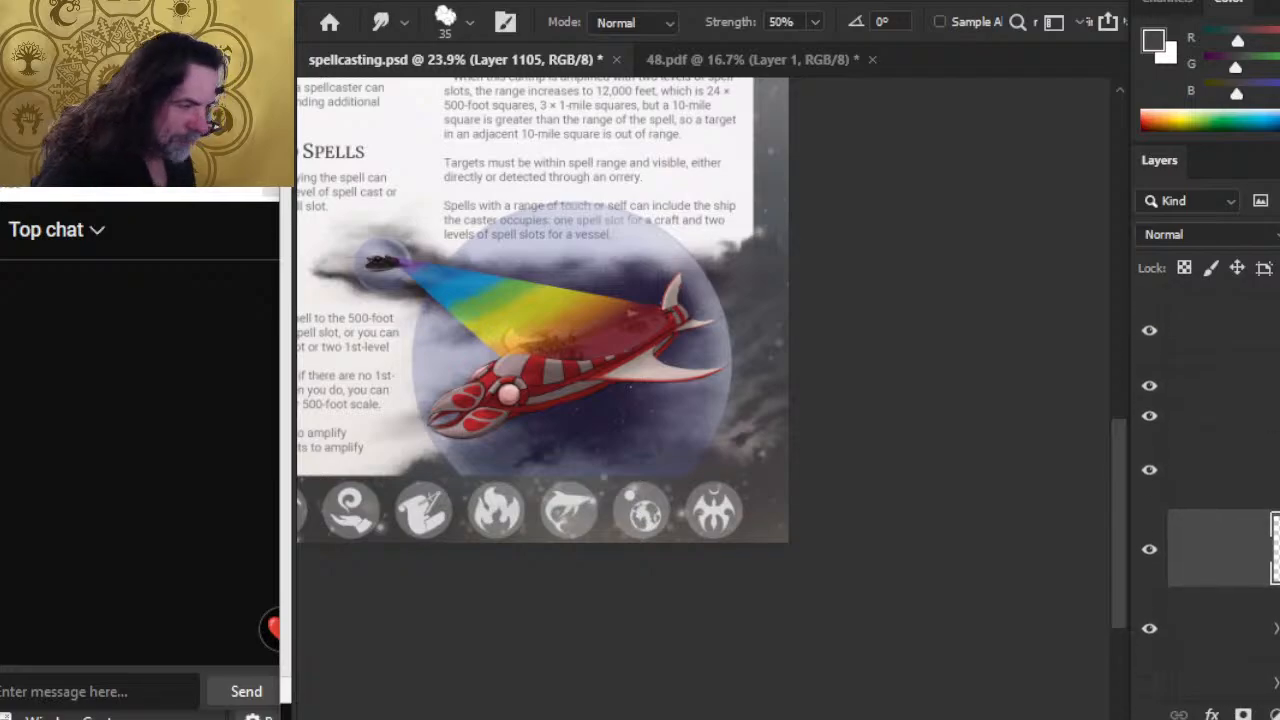
scroll(1240, 490, "down", 1)
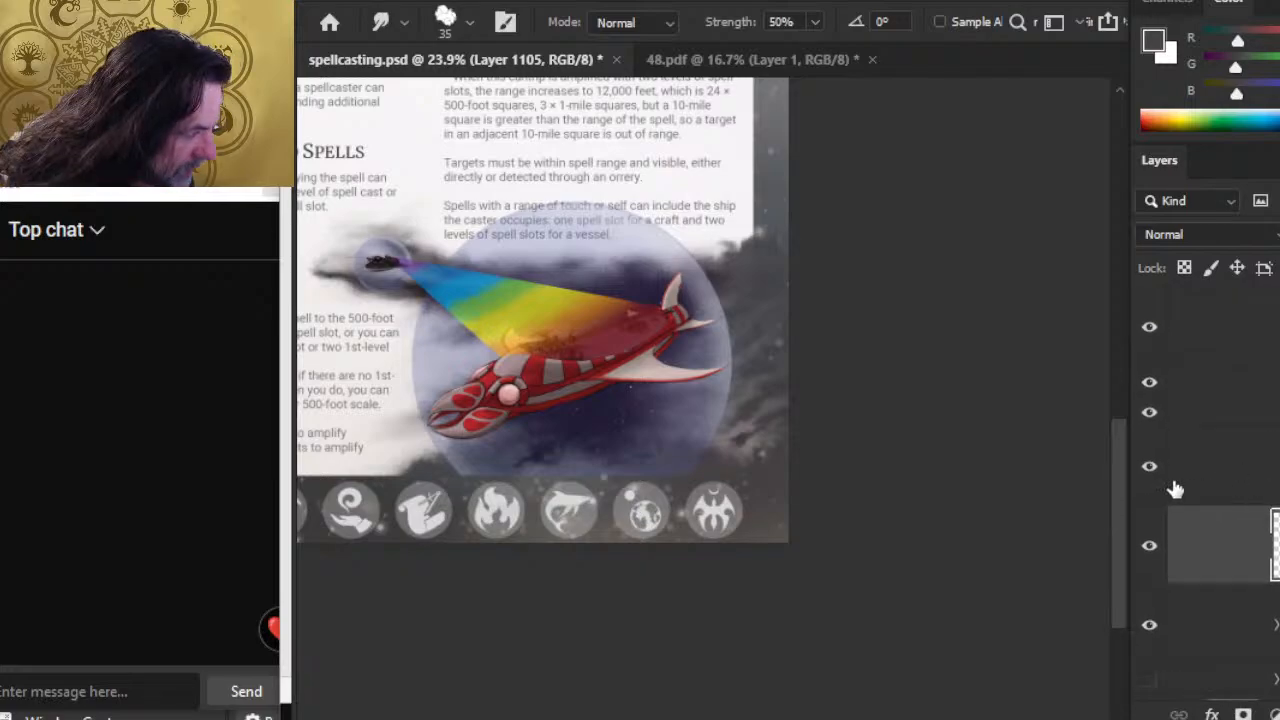
Check Layer 1105's contribution by toggling its visibility, and paint dark grey over the text panel's exposed corner above the bat icon.
key("z")
left_click_drag(690, 449, 740, 452)
left_click(1150, 549)
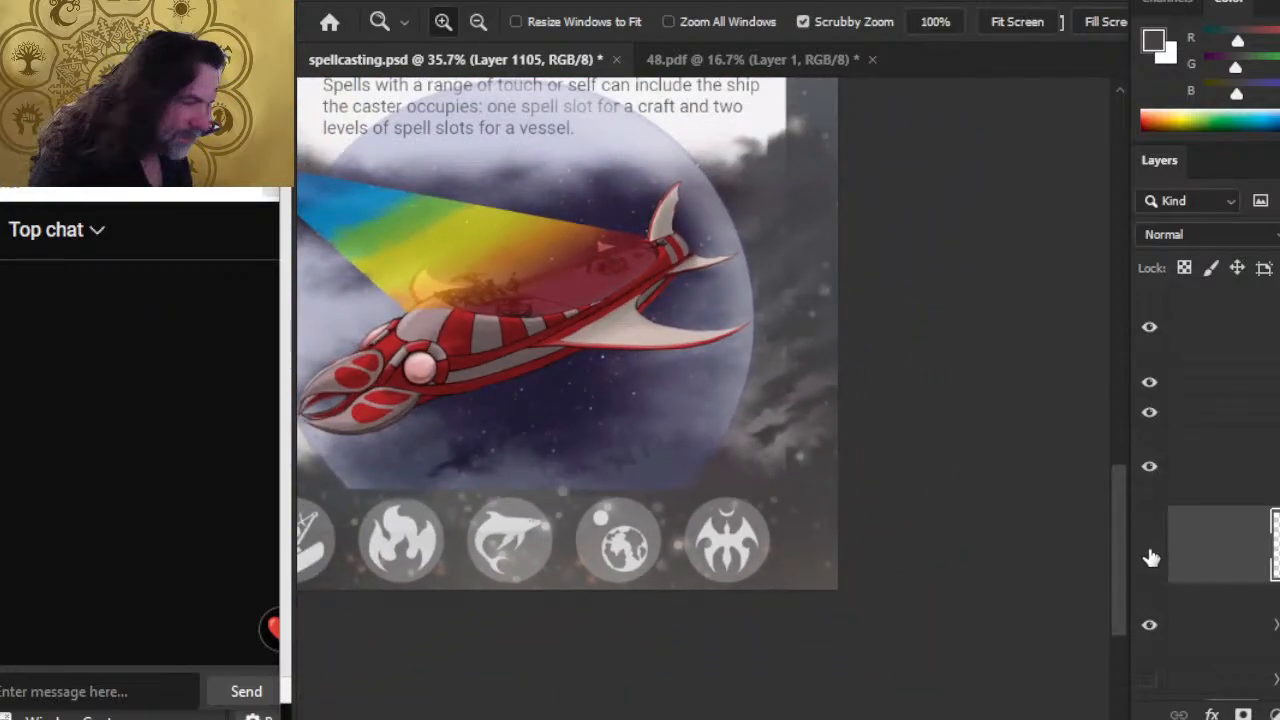
left_click(1151, 553)
key("r")
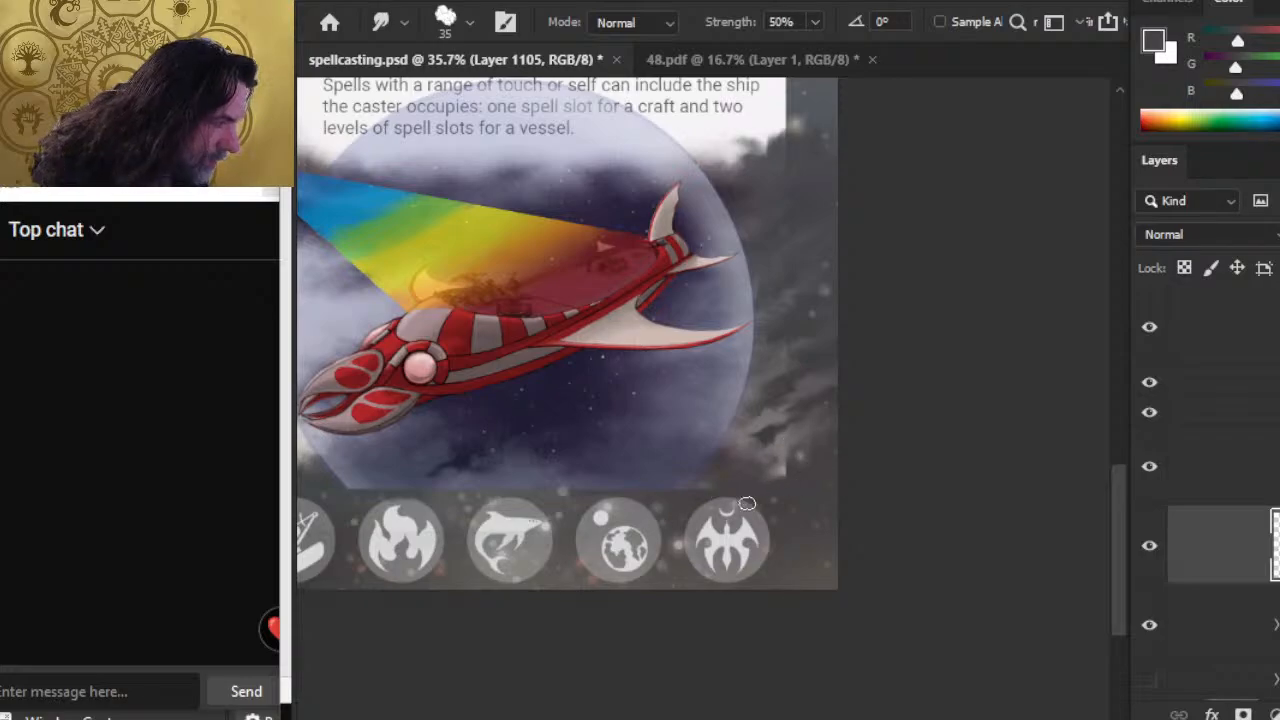
key("b")
left_click_drag(761, 473, 781, 469)
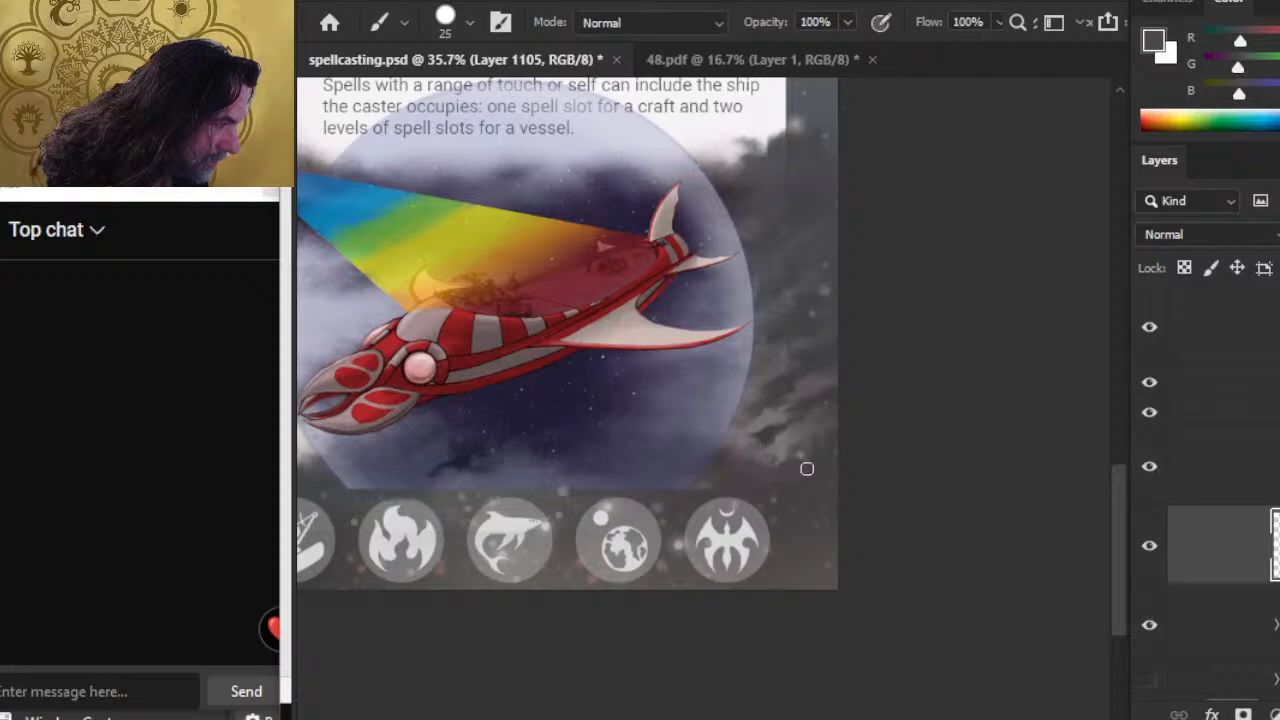
key("r")
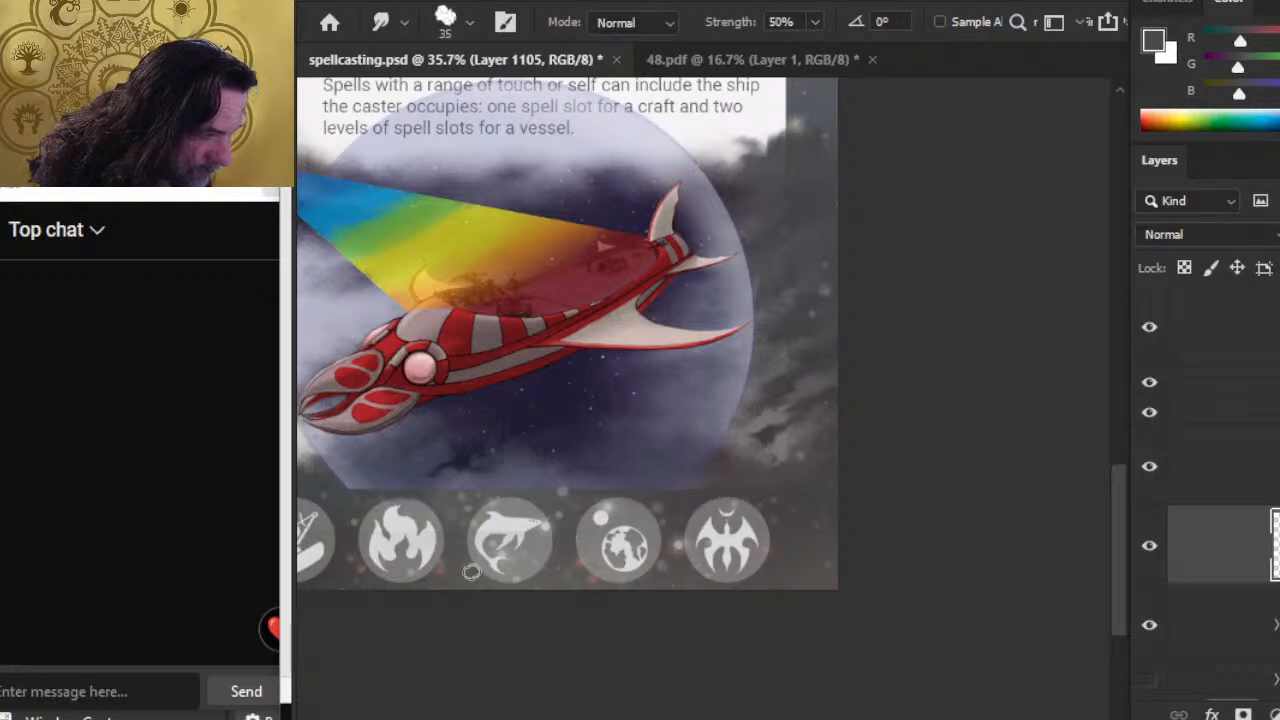
Paint greys sampled from the clouds beside the ship's bubble on Layer 1105 and blend them with the Smudge tool at 50% strength.
key("e")
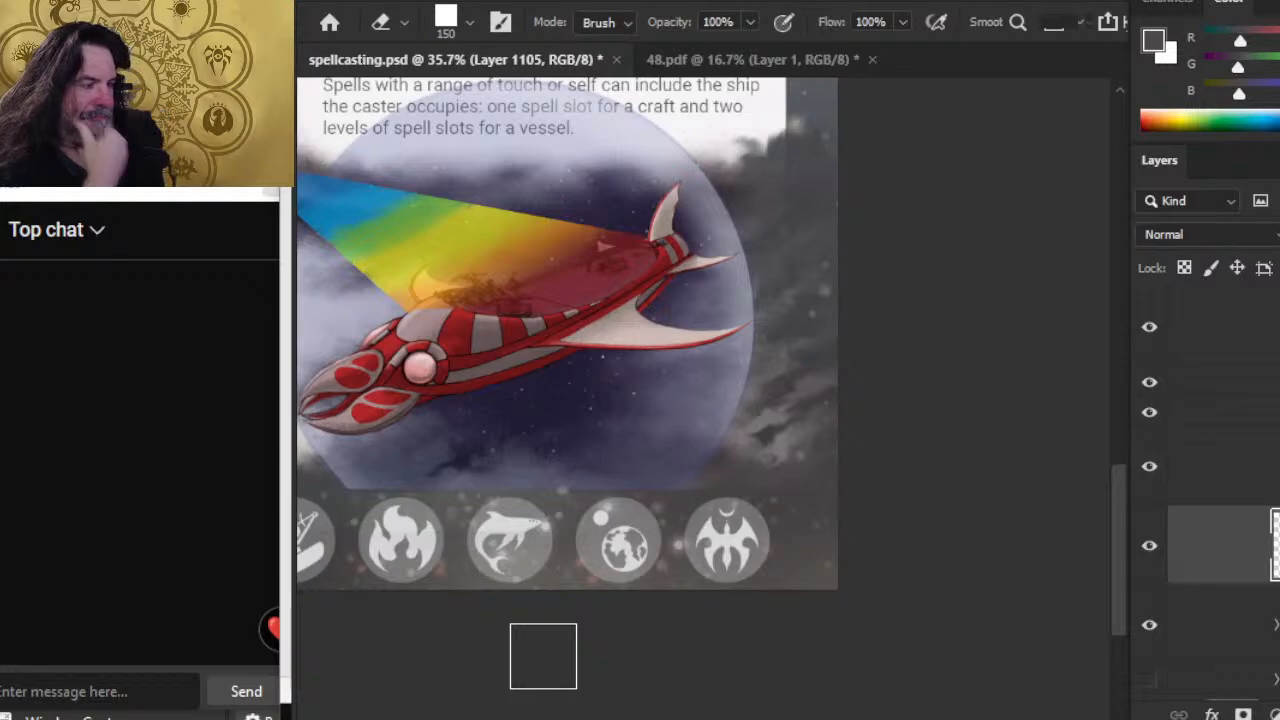
key("r")
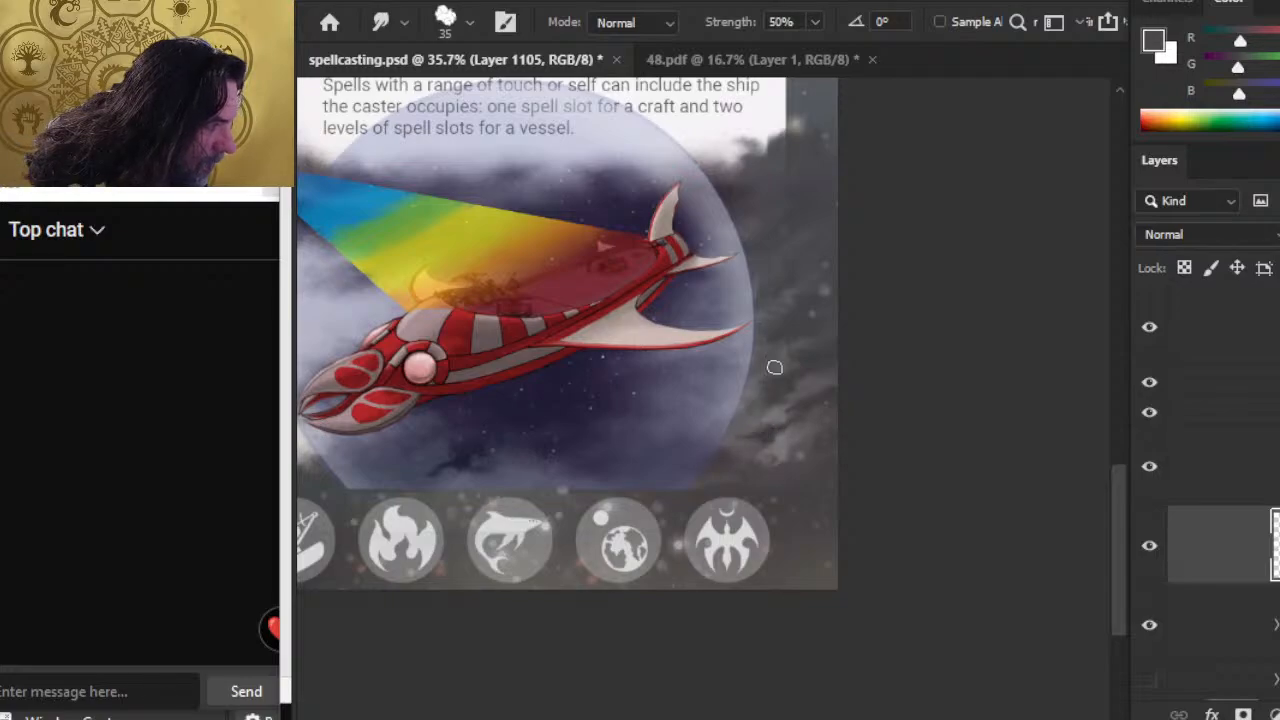
key("b")
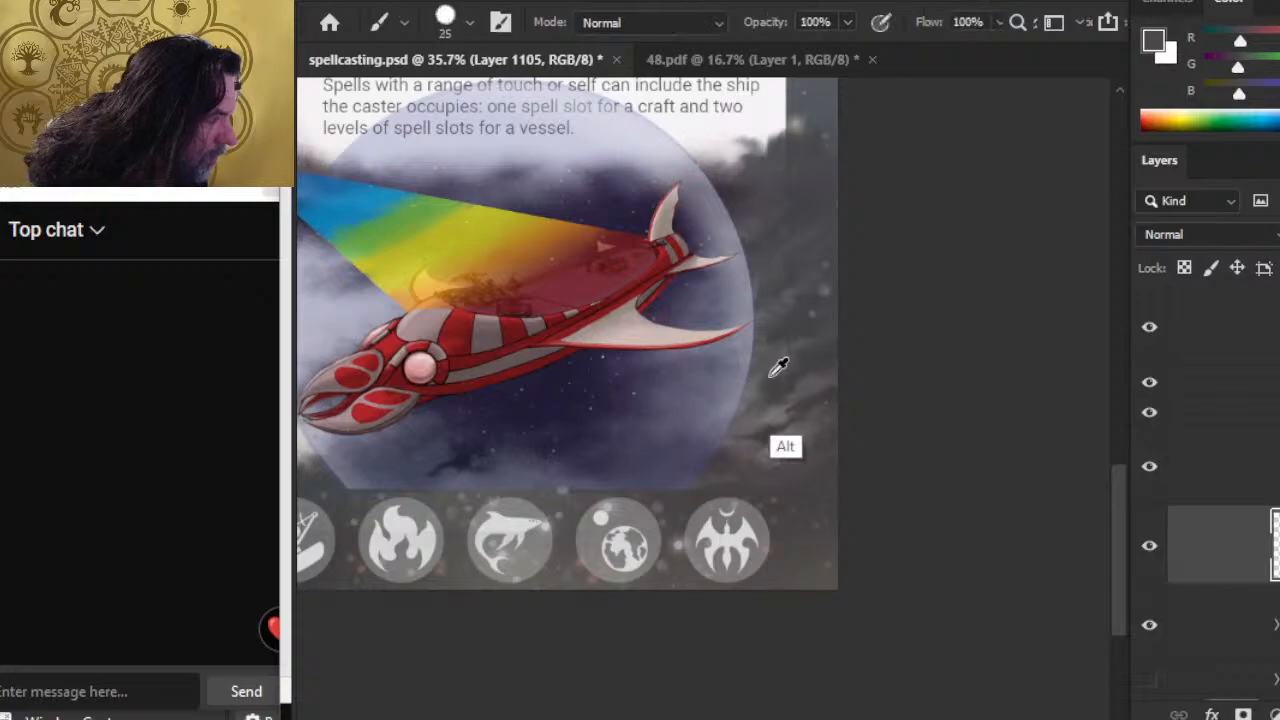
key("r")
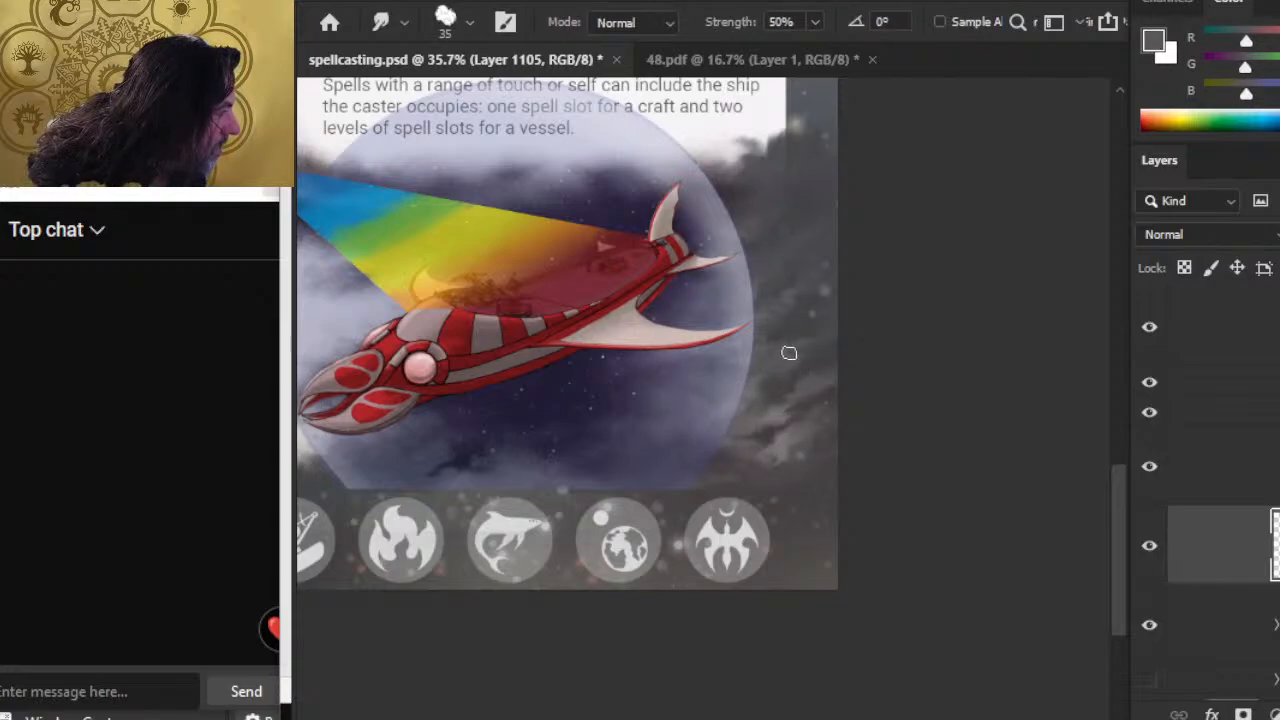
key("b")
key("r")
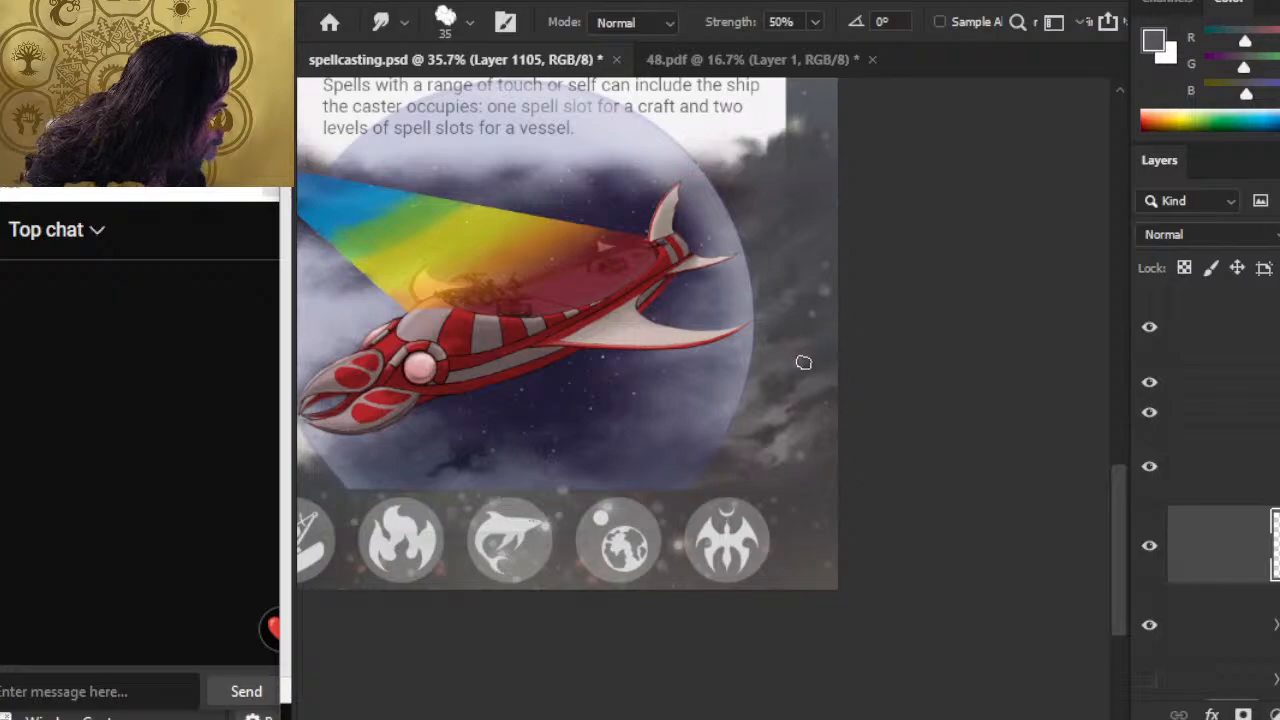
Collapse the lower subgroup inside illo that holds the ship artwork and add a layer mask to it.
key("z")
left_click_drag(734, 400, 680, 463)
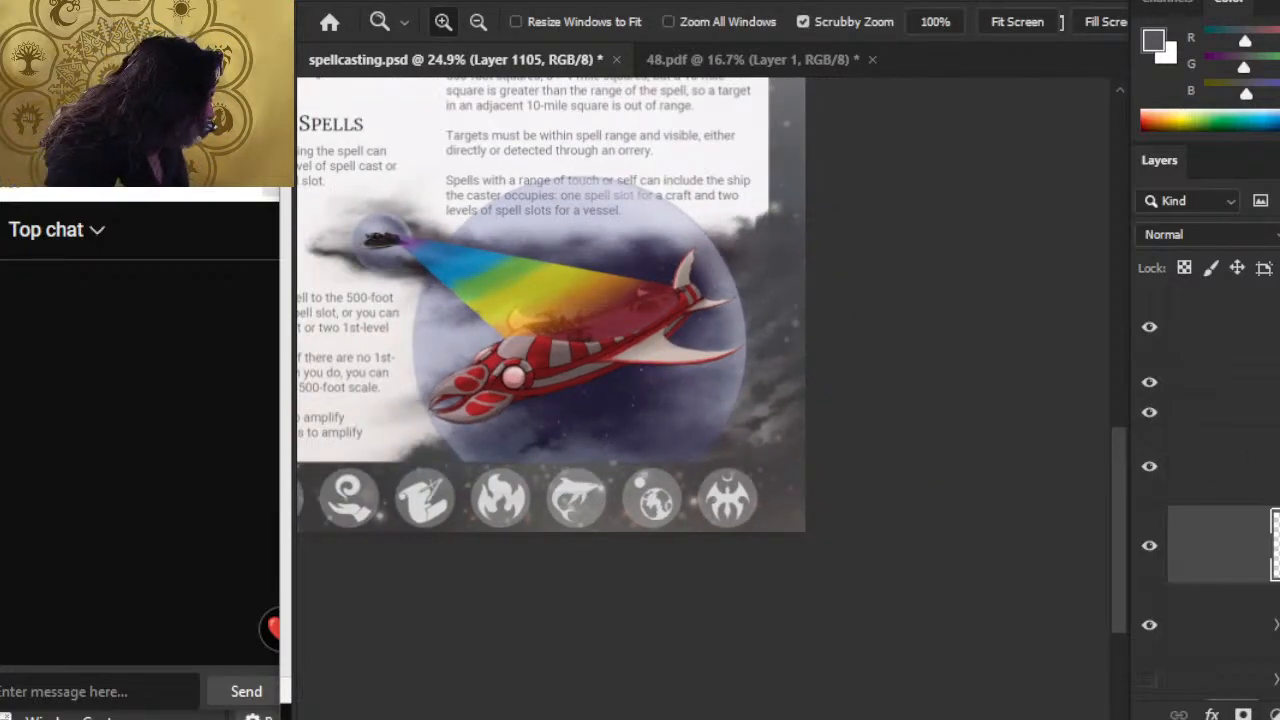
scroll(1210, 495, "up", 6)
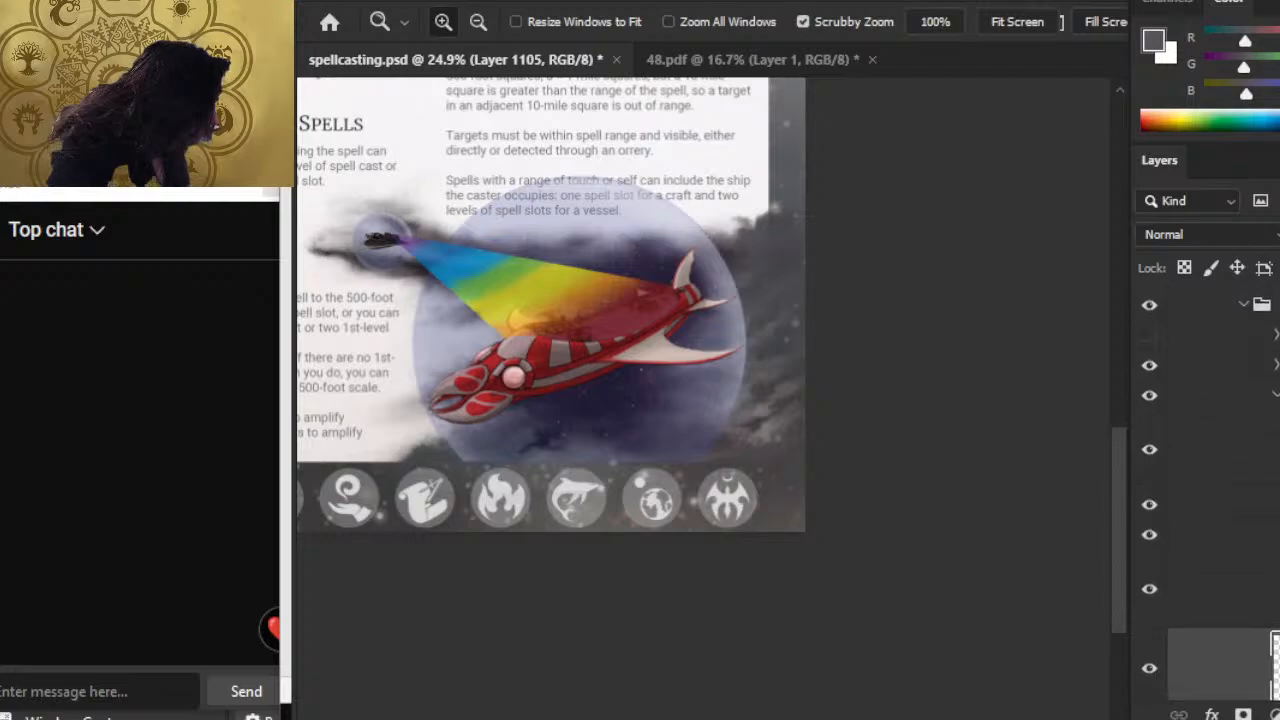
scroll(1210, 495, "down", 1)
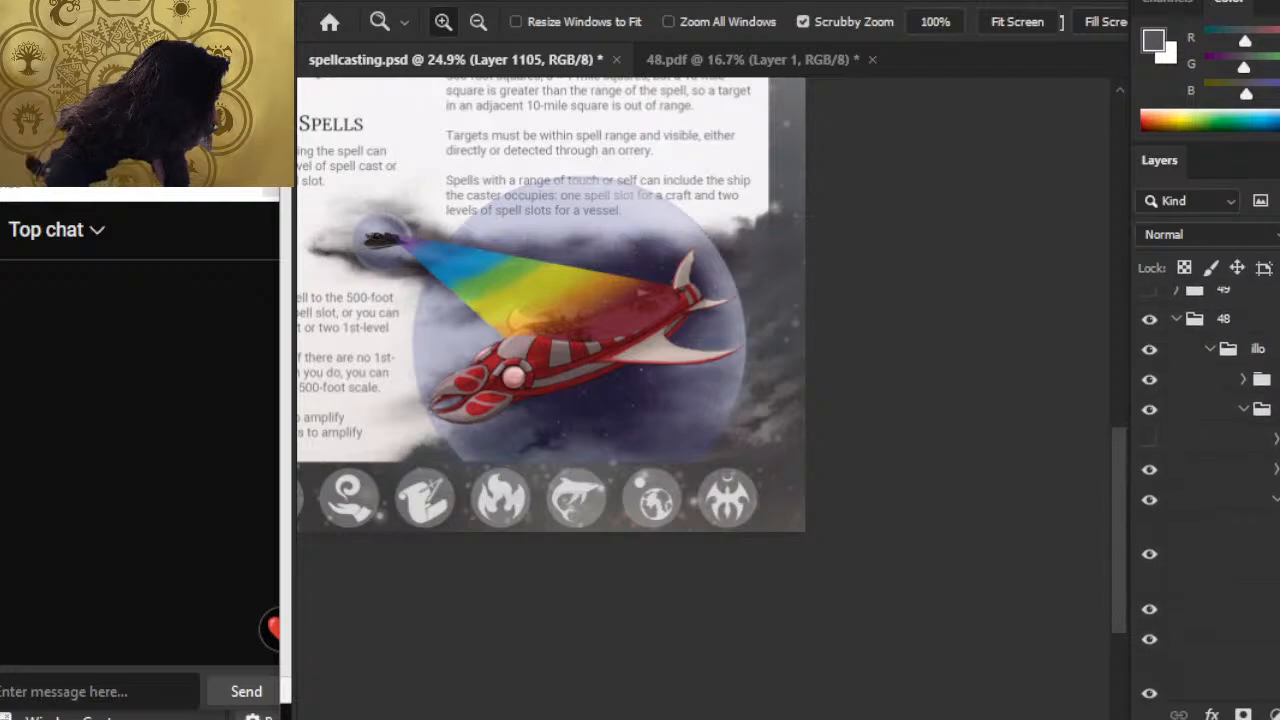
left_click(1244, 429)
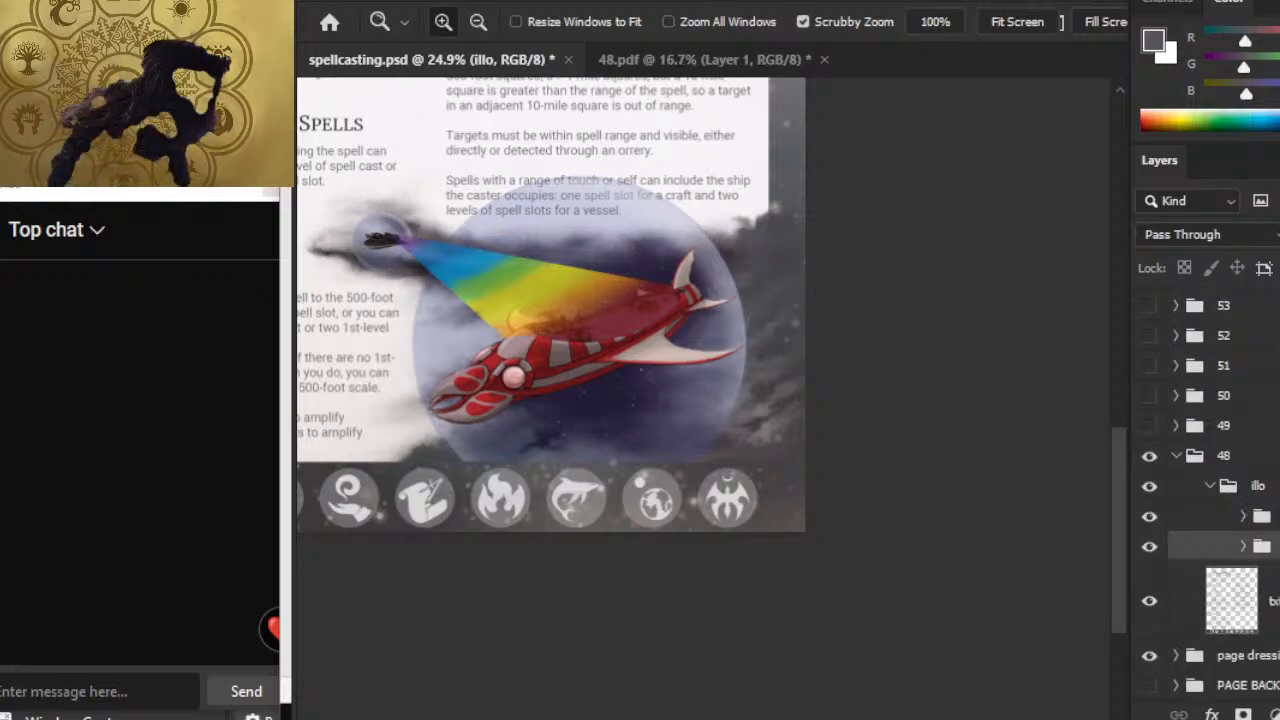
left_click_drag(624, 315, 750, 421)
key("b")
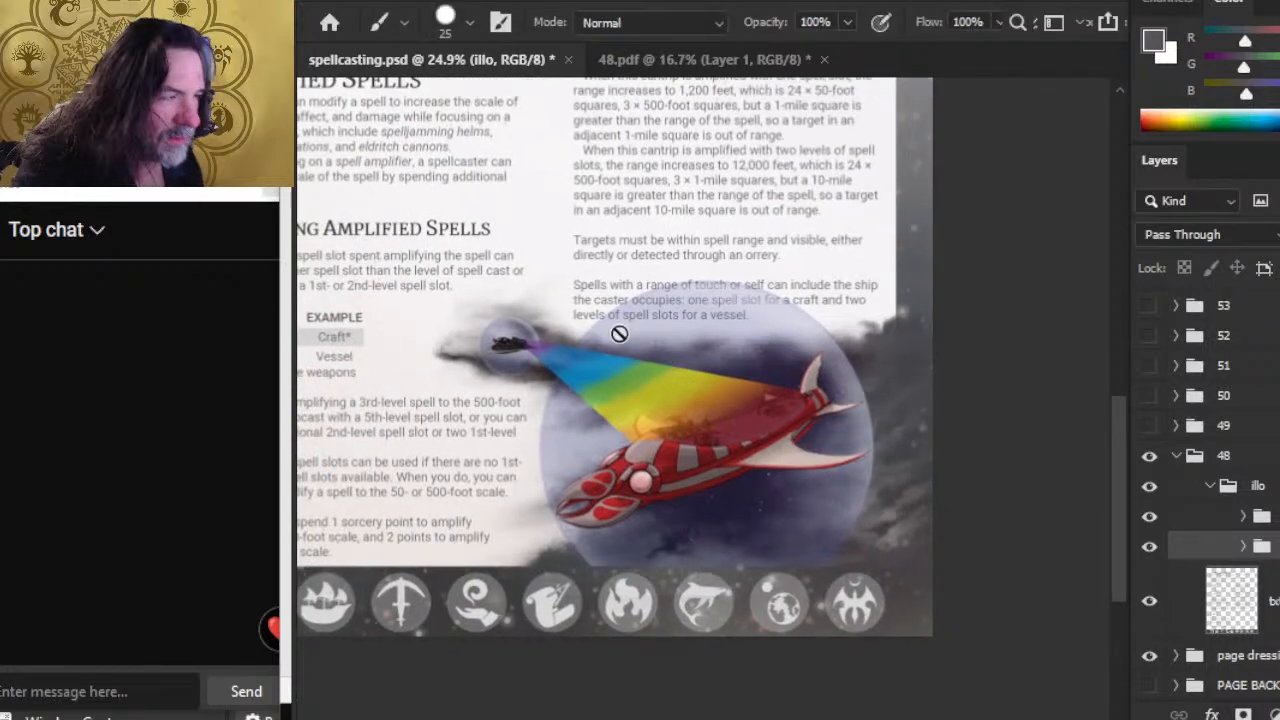
left_click(1240, 714)
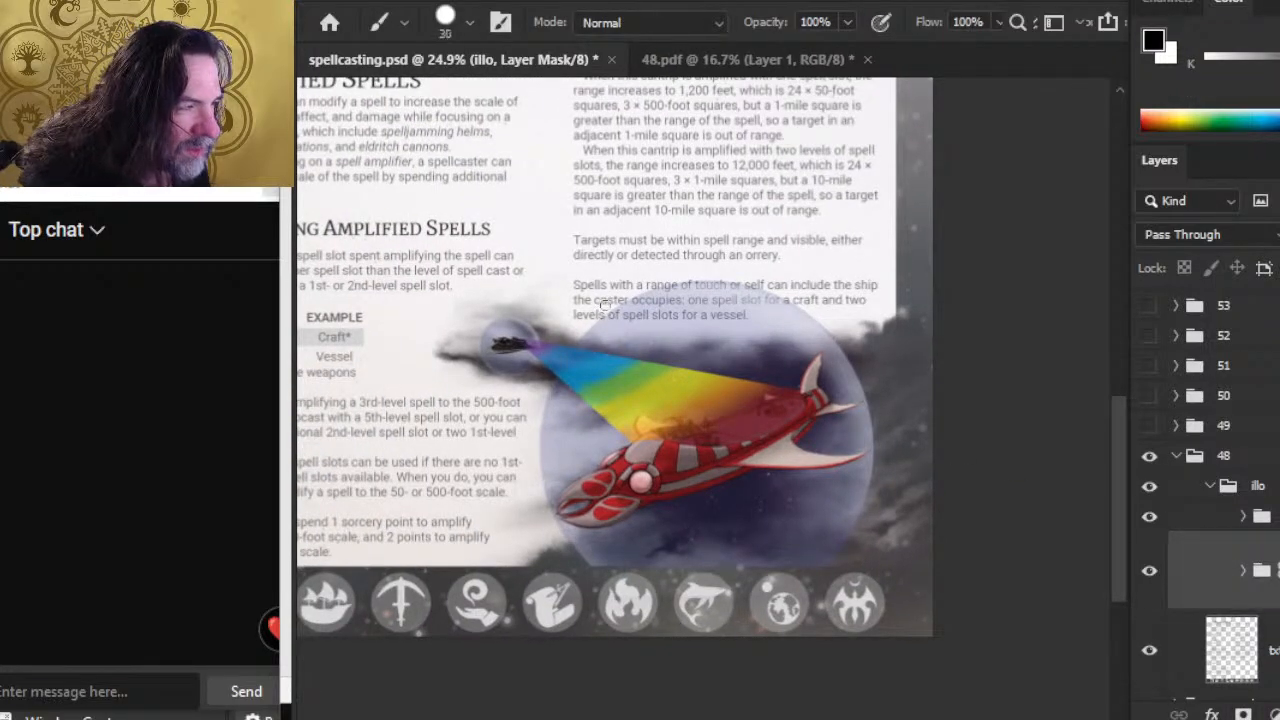
Mask out the bubble where it overlaps the last text paragraph, painting black with a 150 px round brush.
key("]")
key("]")
key("]")
key("]")
key("]")
key("]")
key("]")
key("]")
key("]")
key("]")
key("]")
mouse_move(585, 298)
left_mouse_down()
mouse_move(733, 301)
mouse_move(652, 299)
mouse_move(667, 302)
left_mouse_up()
mouse_move(581, 304)
left_mouse_down()
mouse_move(824, 304)
mouse_move(654, 303)
left_mouse_up()
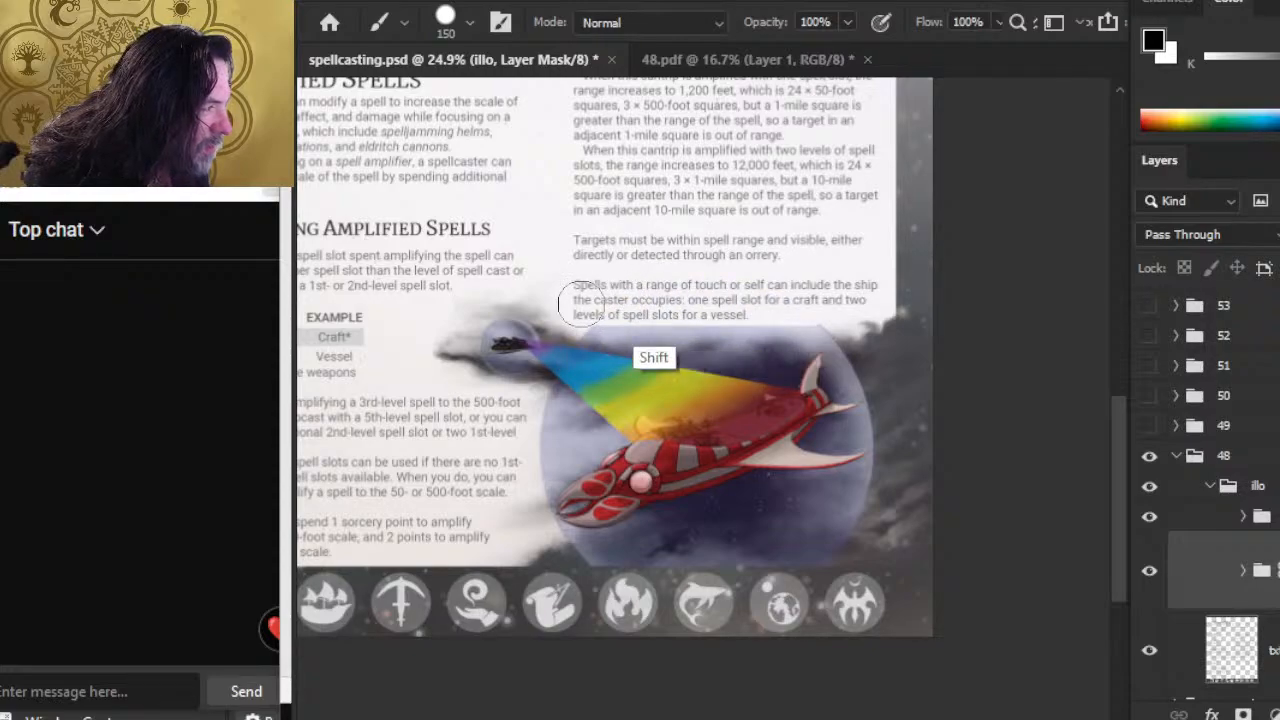
Square off the mask below the last text line with a 150 px square brush, and soften its edge with the Smudge tool at 50% strength.
key("e")
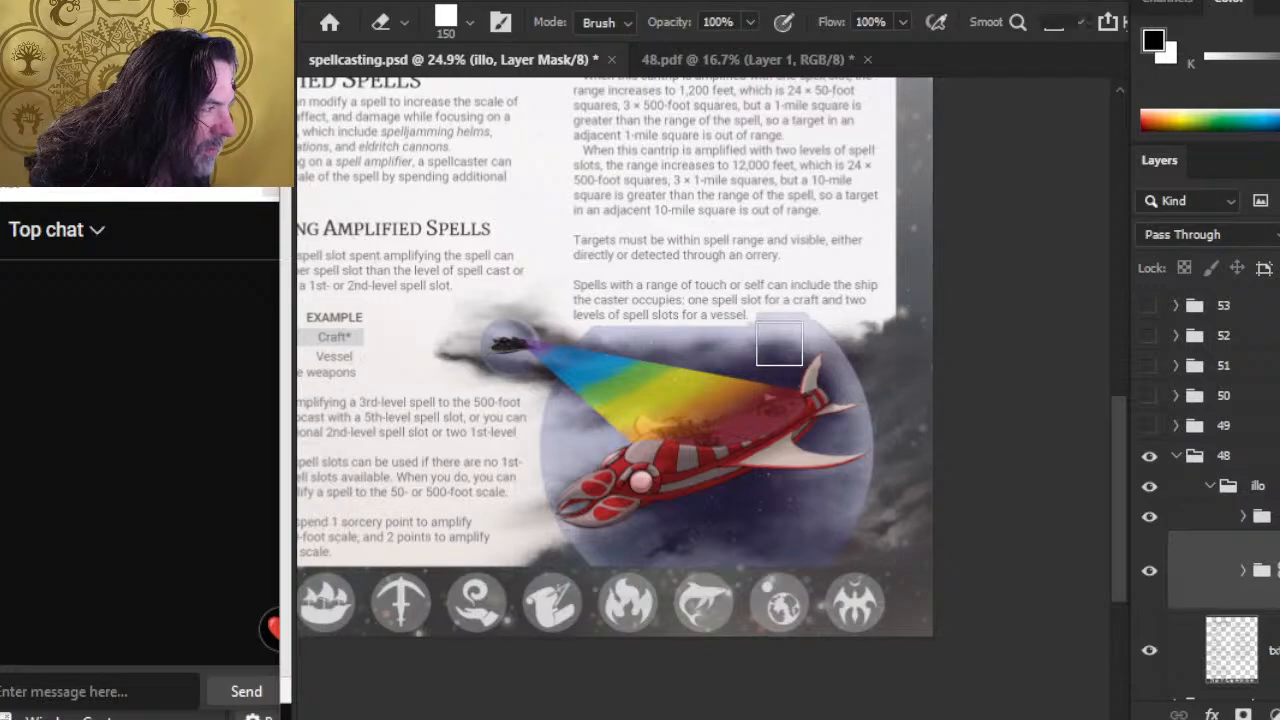
key("r")
key("e")
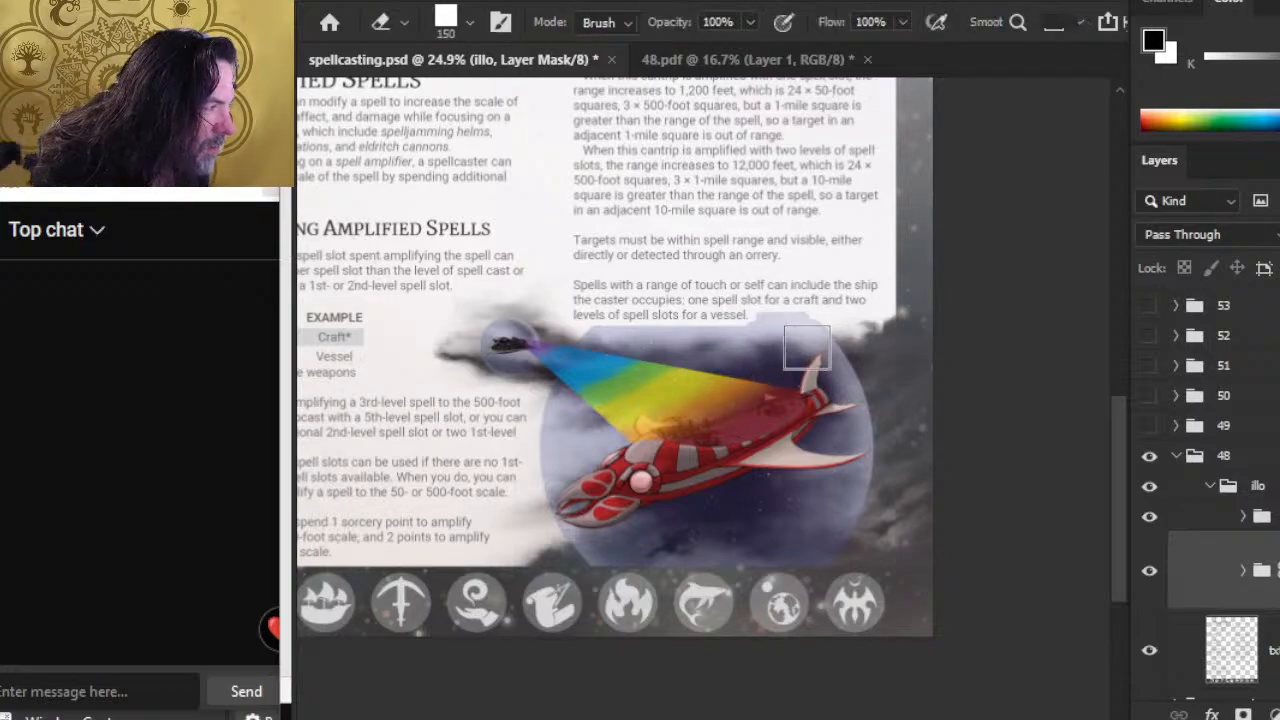
key("b")
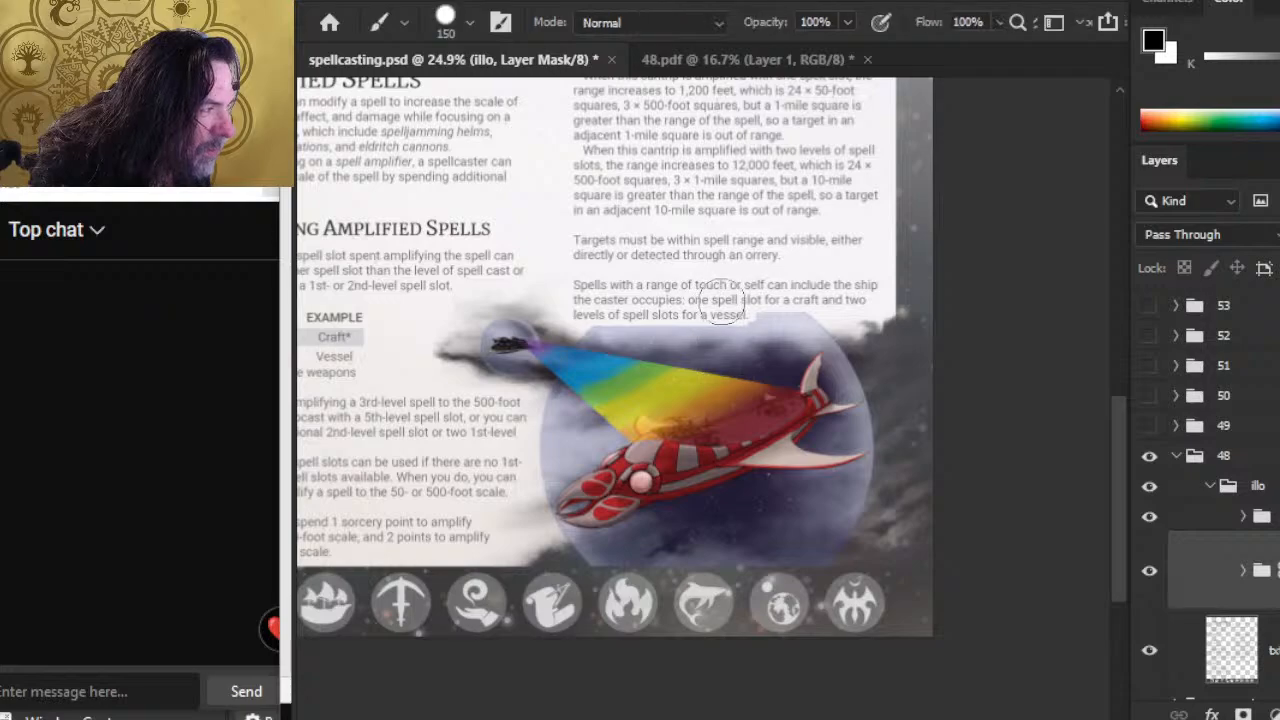
right_click(680, 260)
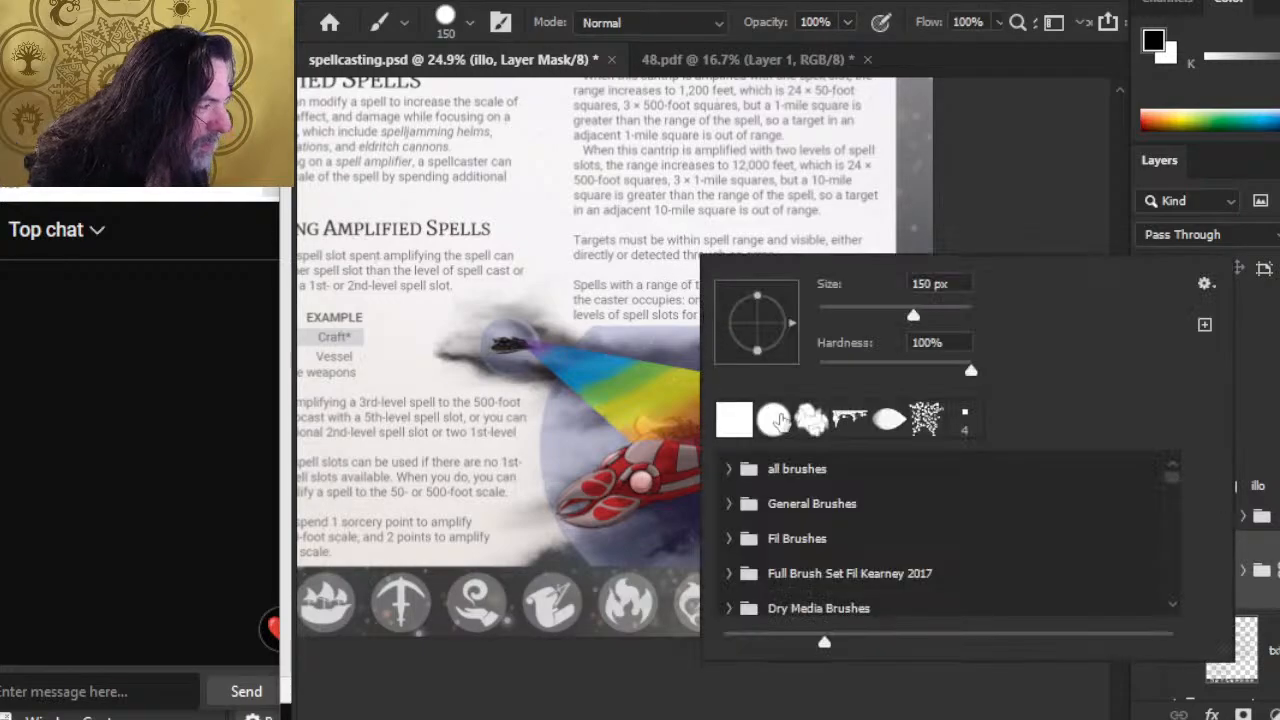
left_click(734, 418)
left_click(1017, 170)
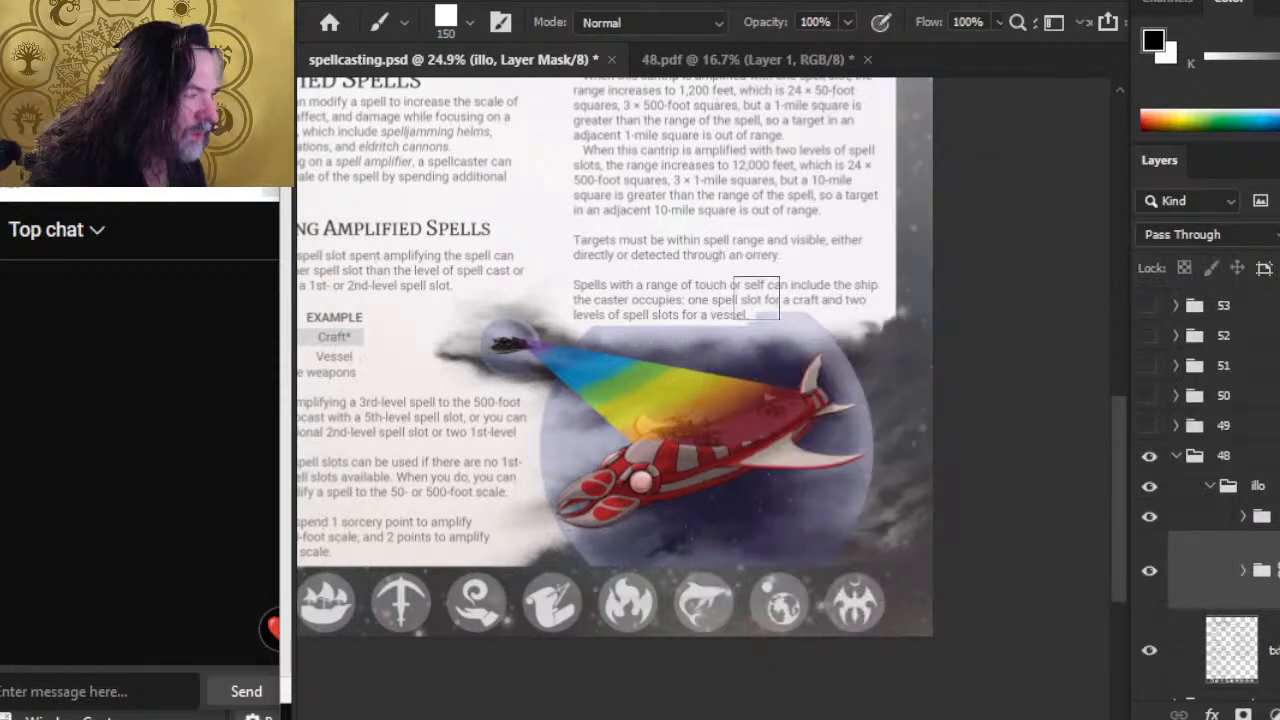
left_click(736, 304, "shift")
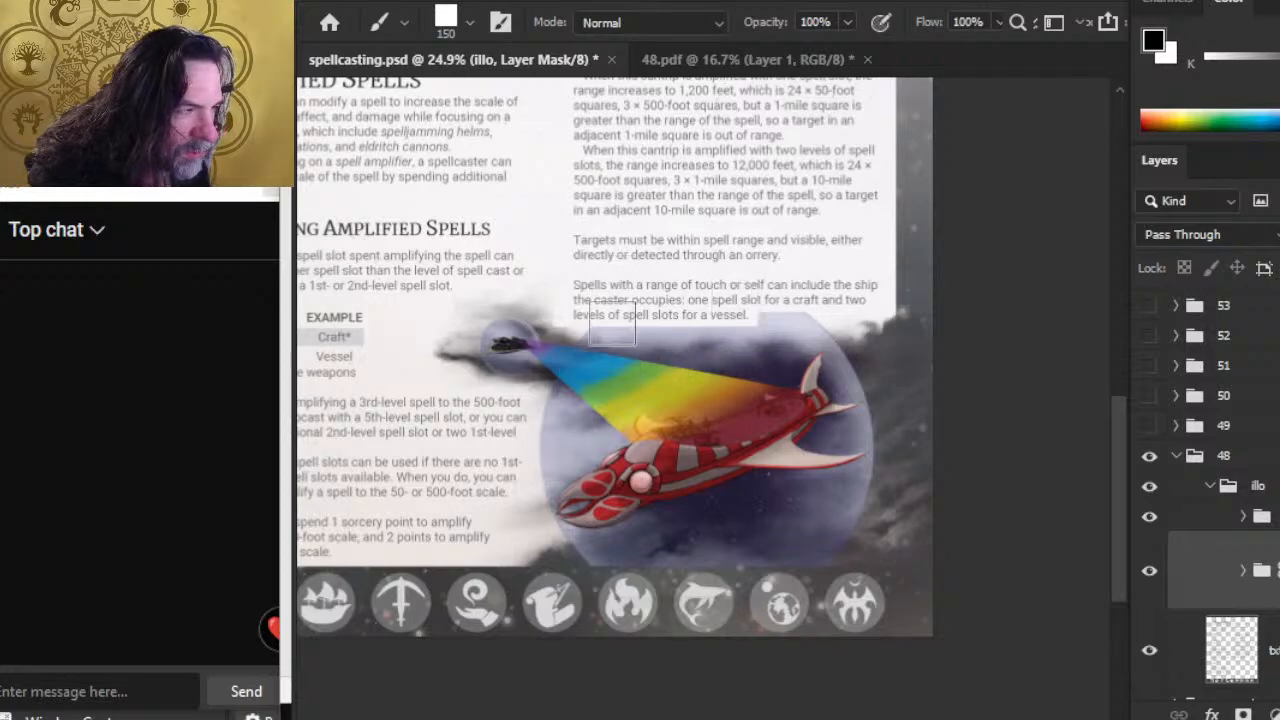
key("r")
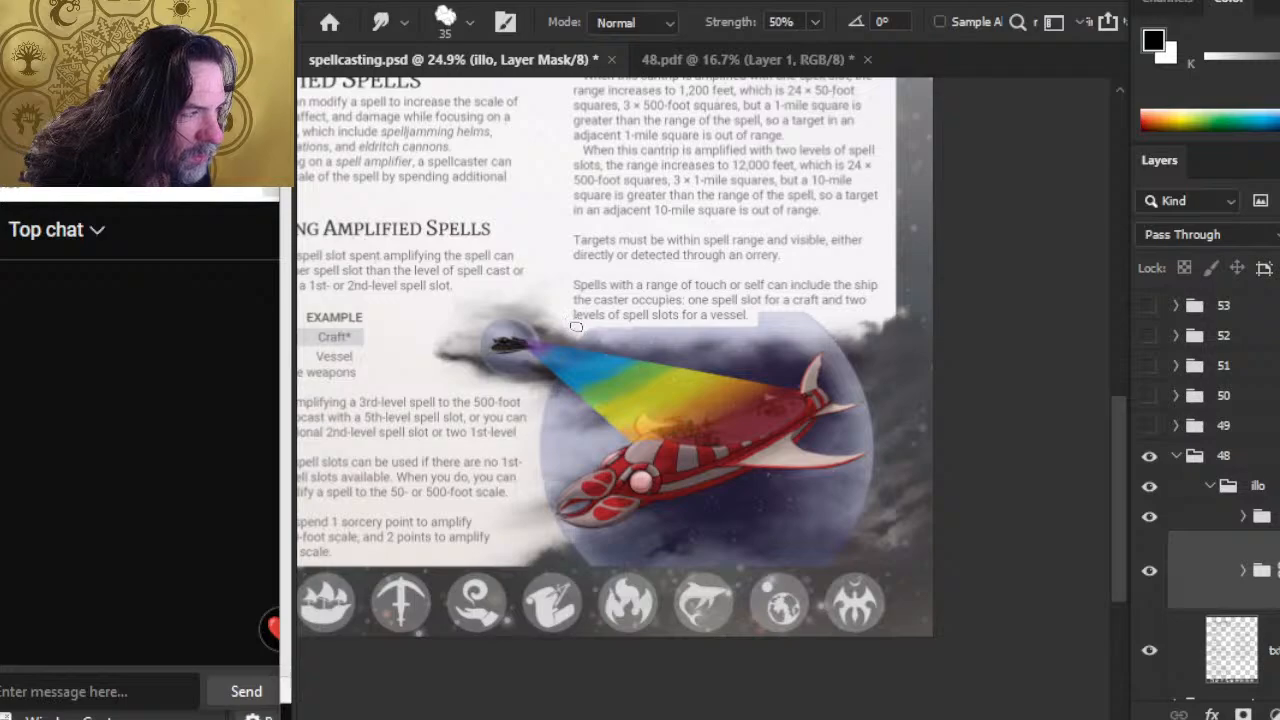
key("shift")
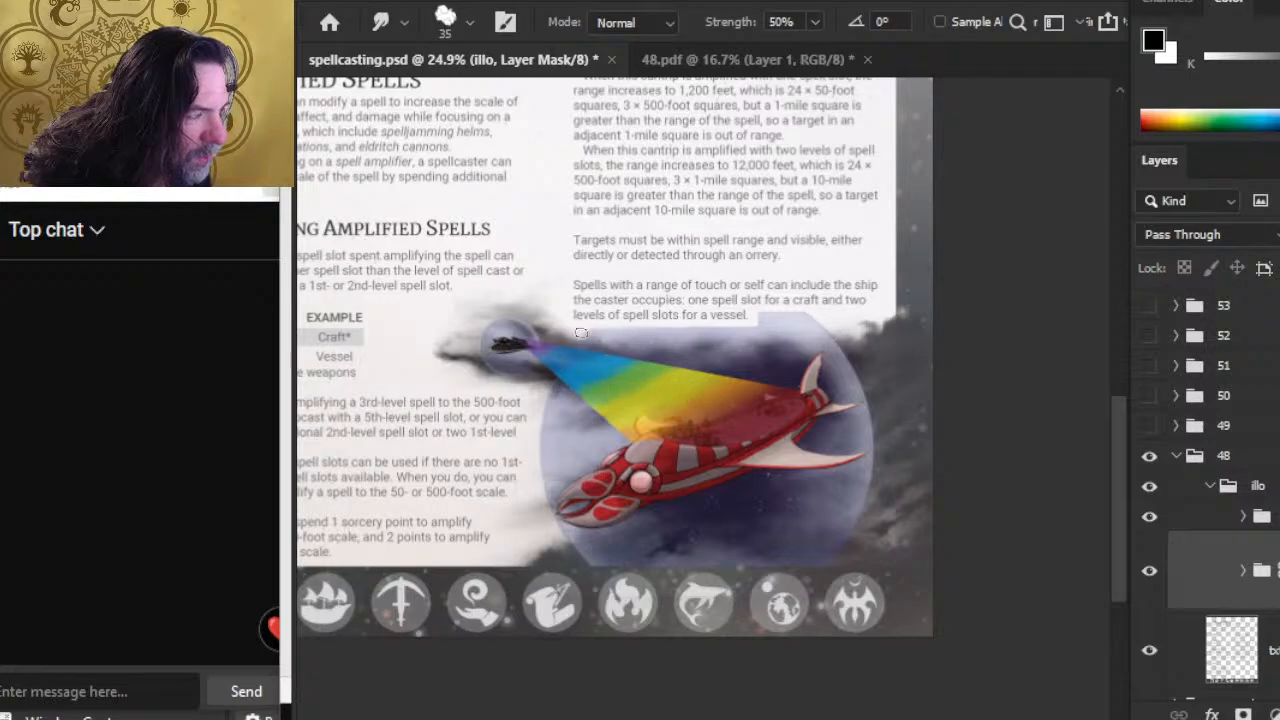
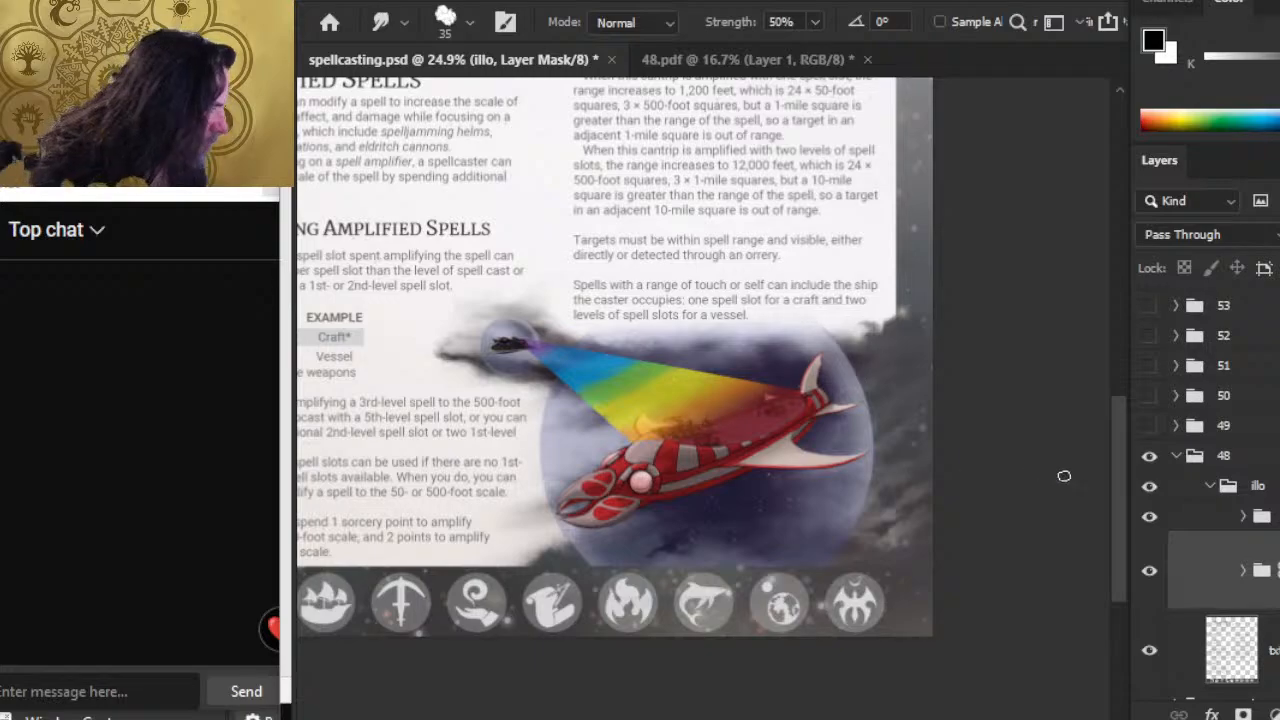
On Layer 1105, paint dark greys sampled from the frame around the text panel's corner above the ship's tail, using a 70 px round brush.
left_click(1243, 570)
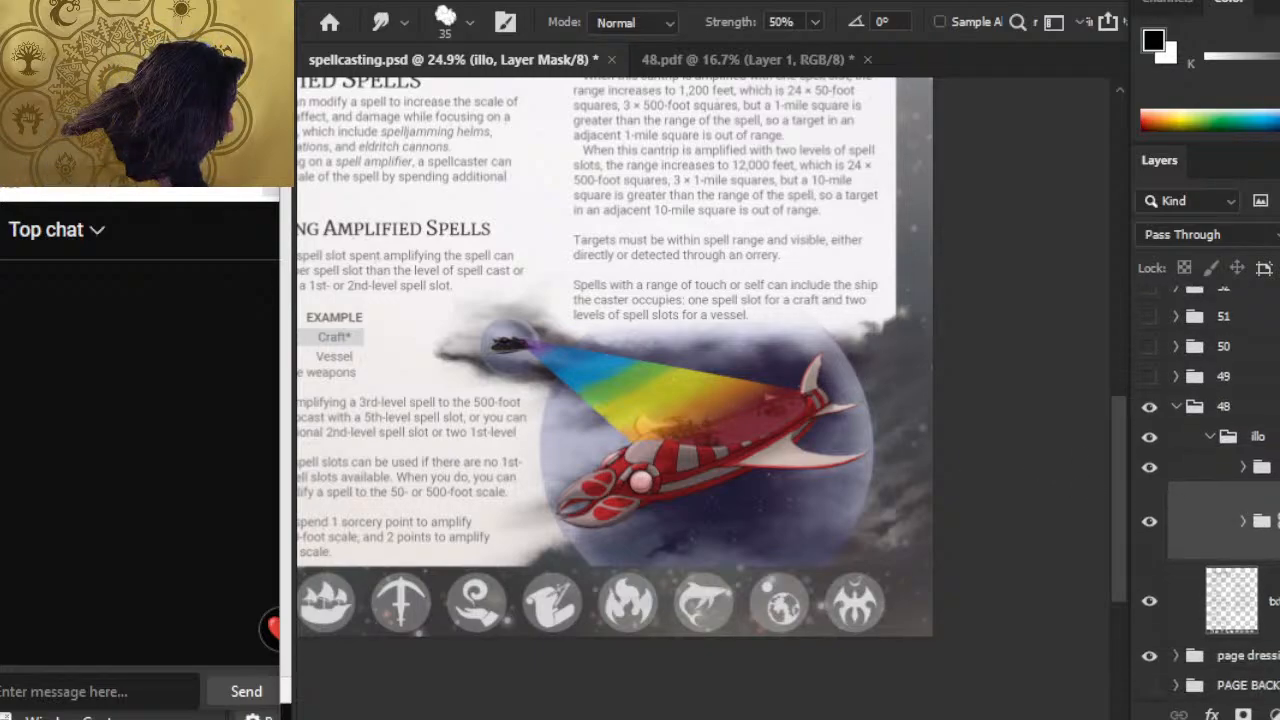
scroll(1250, 540, "down", 1)
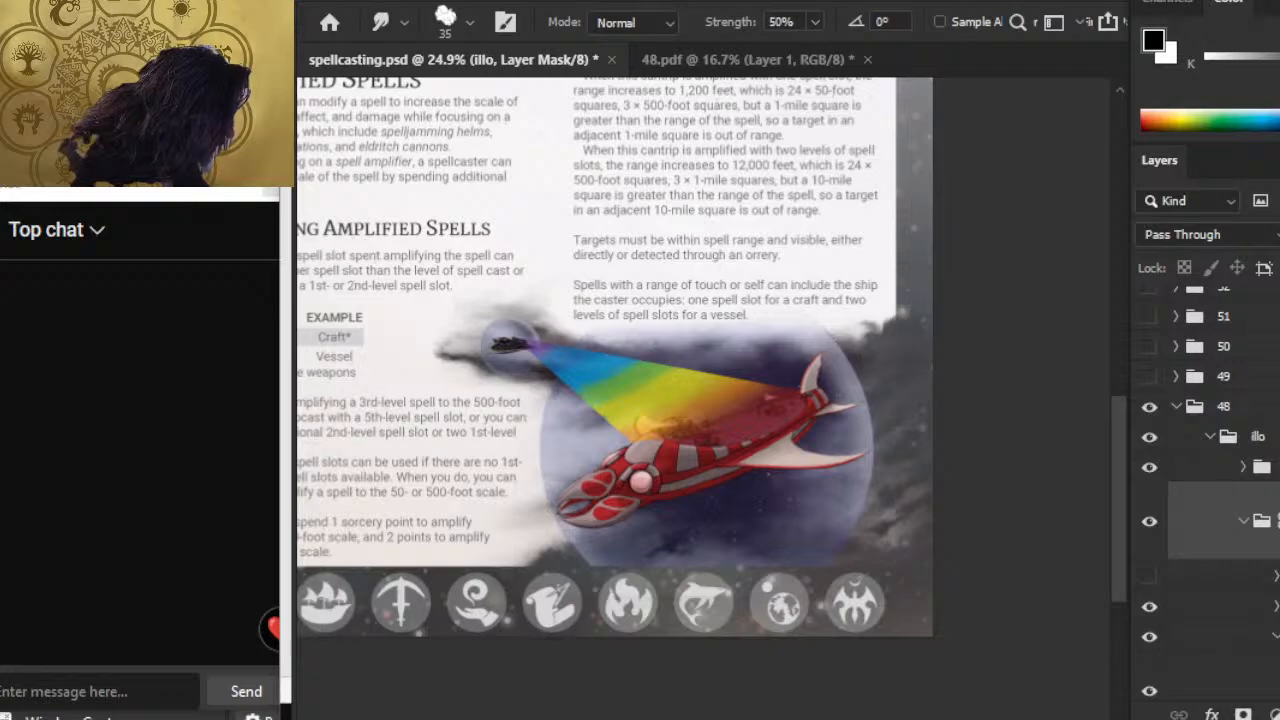
scroll(1250, 530, "down", 8)
left_click(1262, 576)
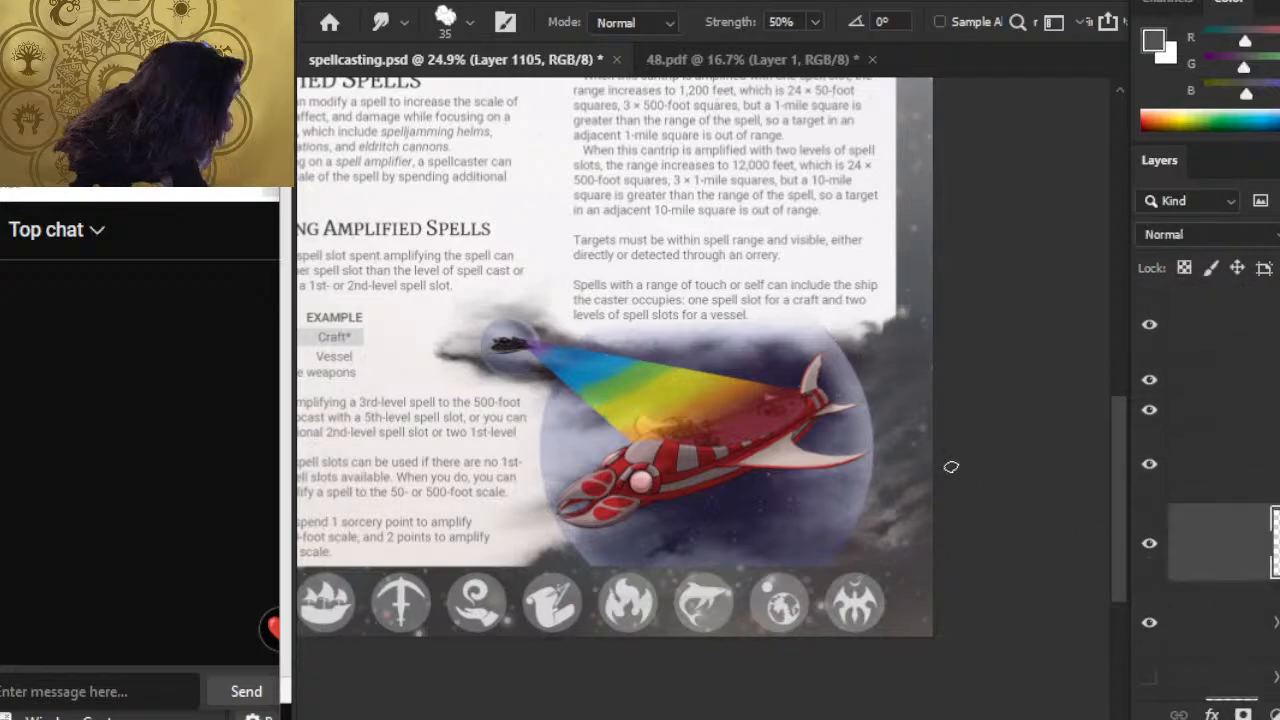
key("b")
key("alt")
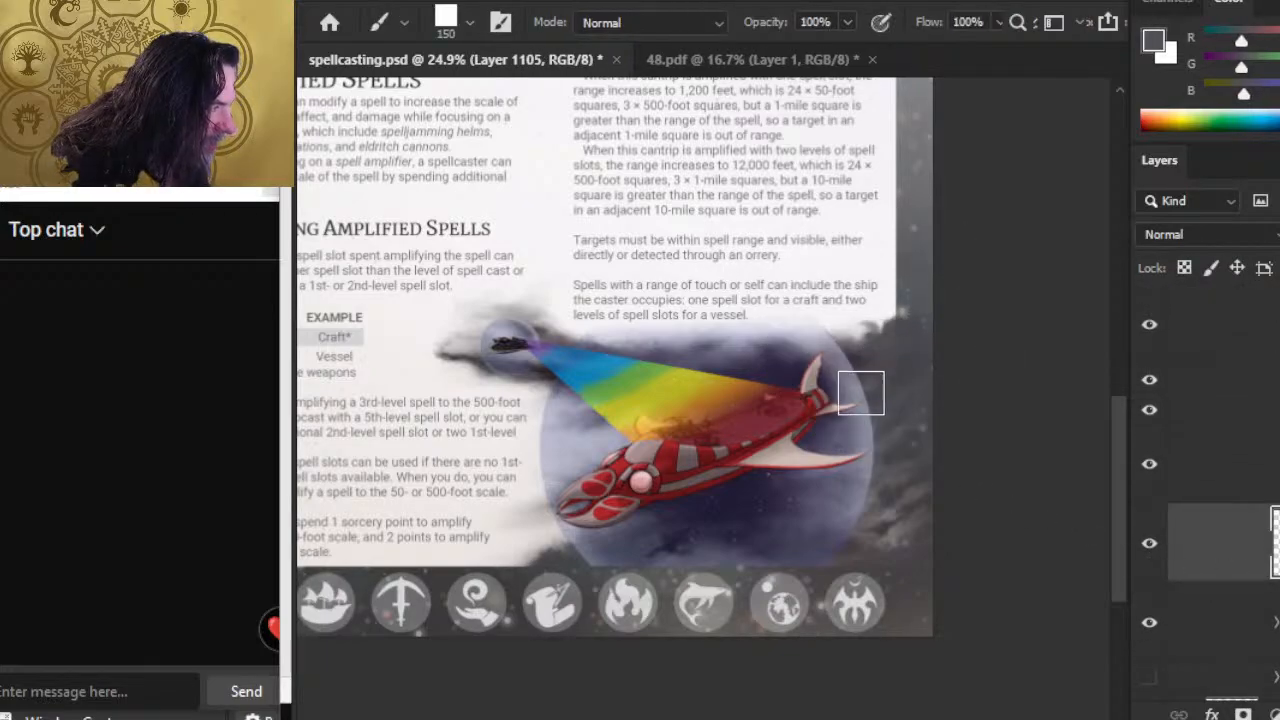
right_click(861, 393)
left_click(1000, 279)
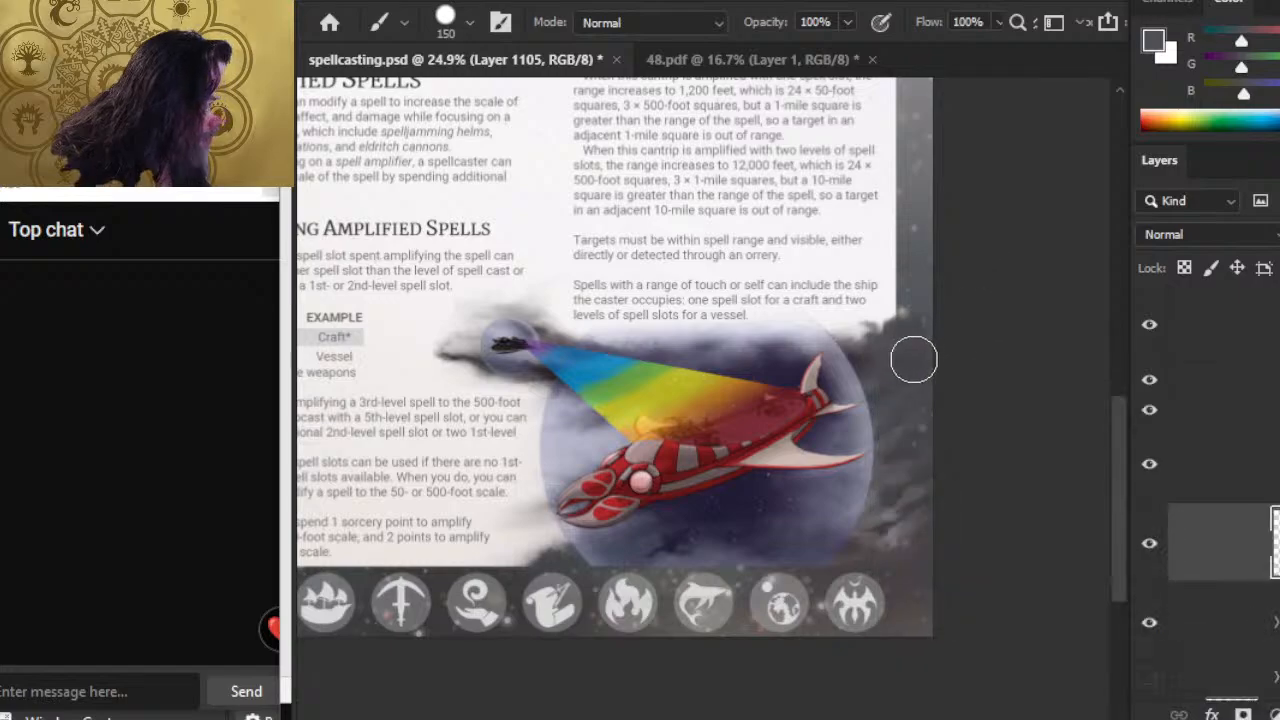
key("bracketleft")
key("bracketleft")
key("bracketleft")
key("bracketleft")
key("bracketleft")
left_click(909, 336, "alt")
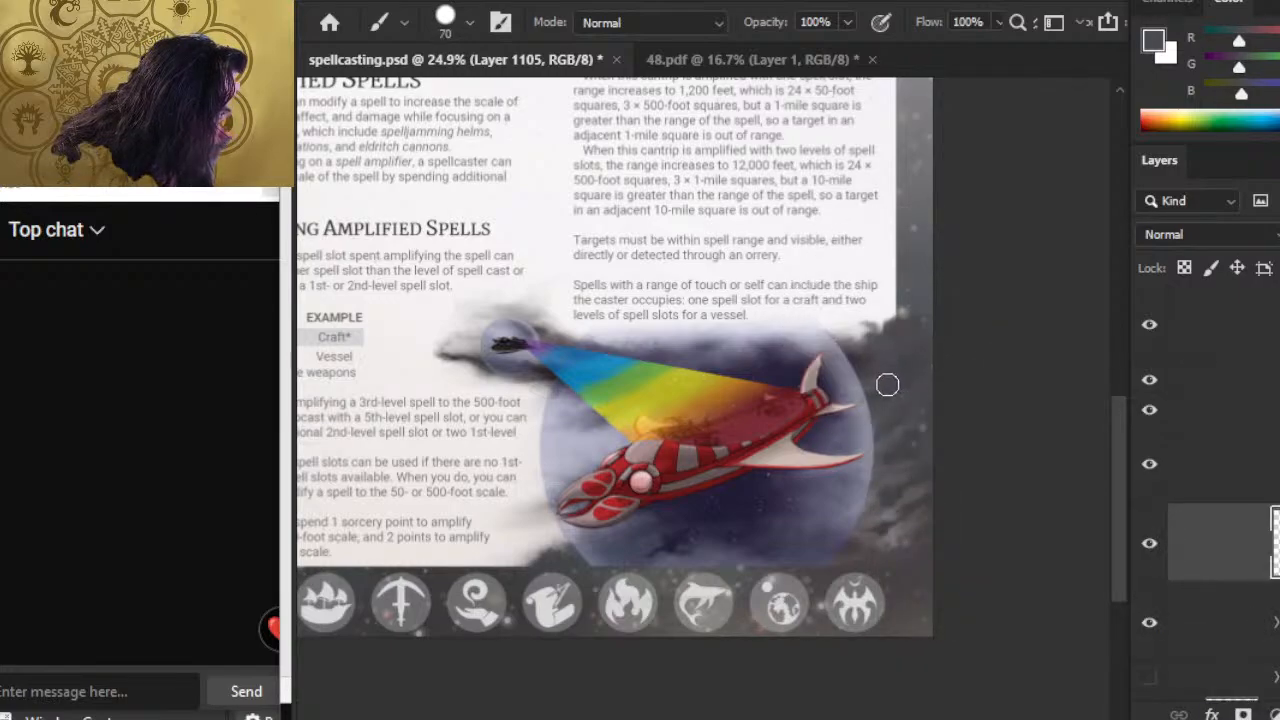
key("alt")
left_click(924, 351, "alt")
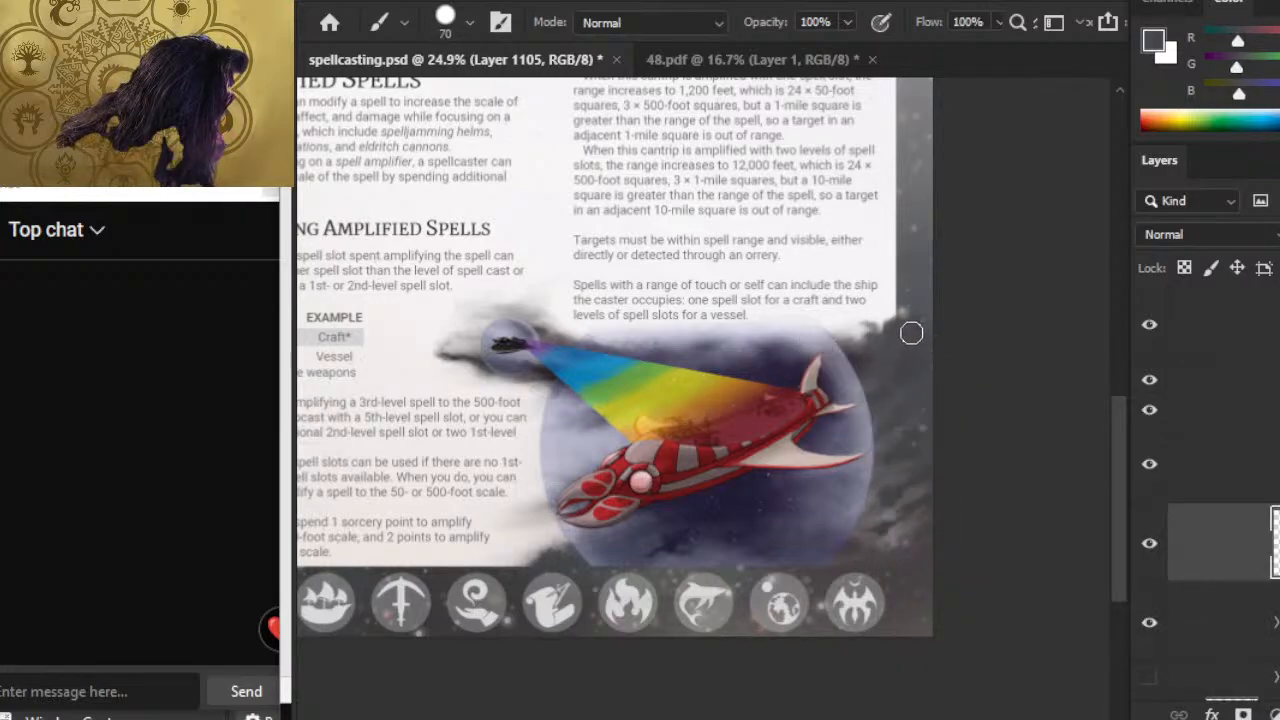
Dab more dark grey on the text panel's corner above the ship's tail and smudge it at 50% strength into cloud wisps.
key("r")
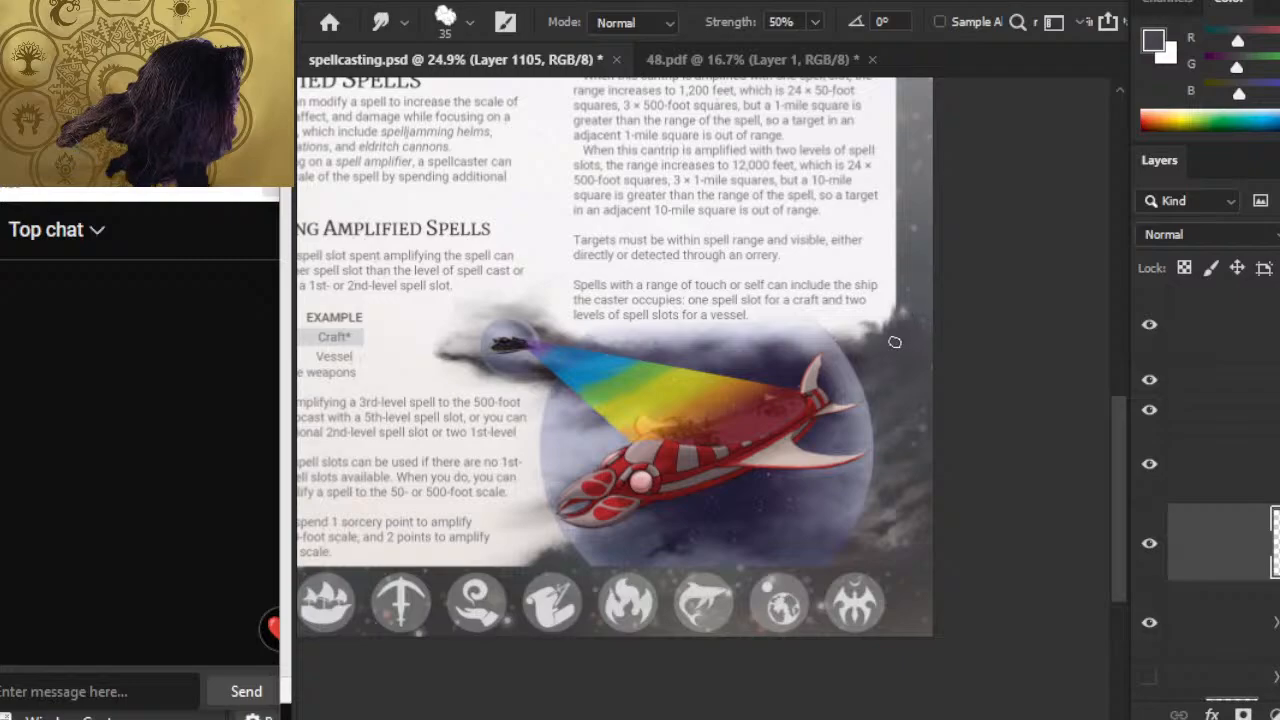
key("b")
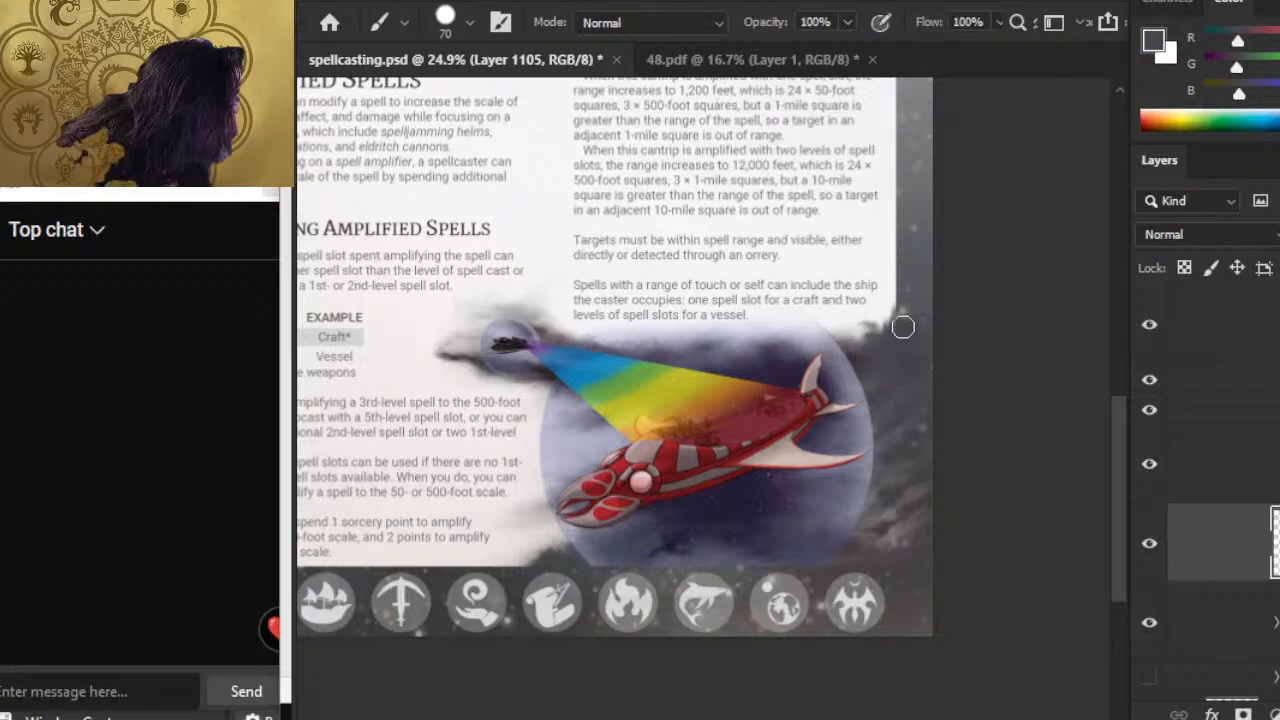
left_click(898, 322)
key("r")
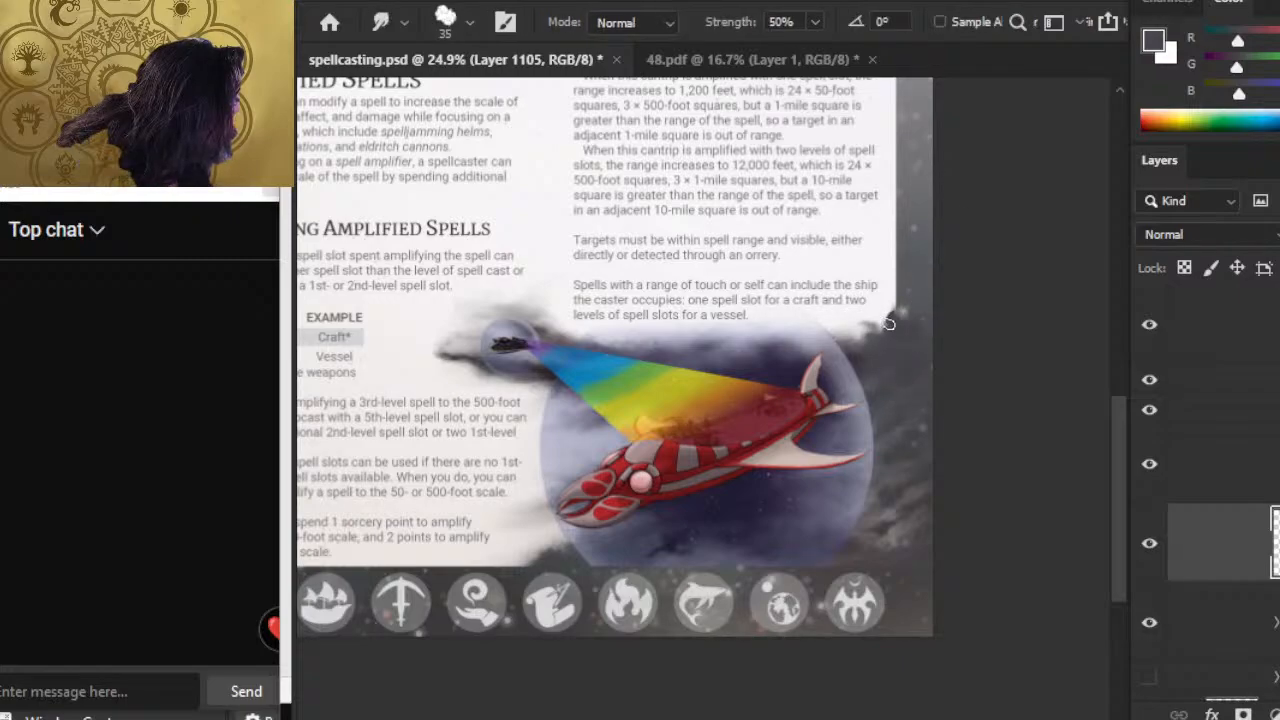
left_click_drag(889, 323, 884, 289)
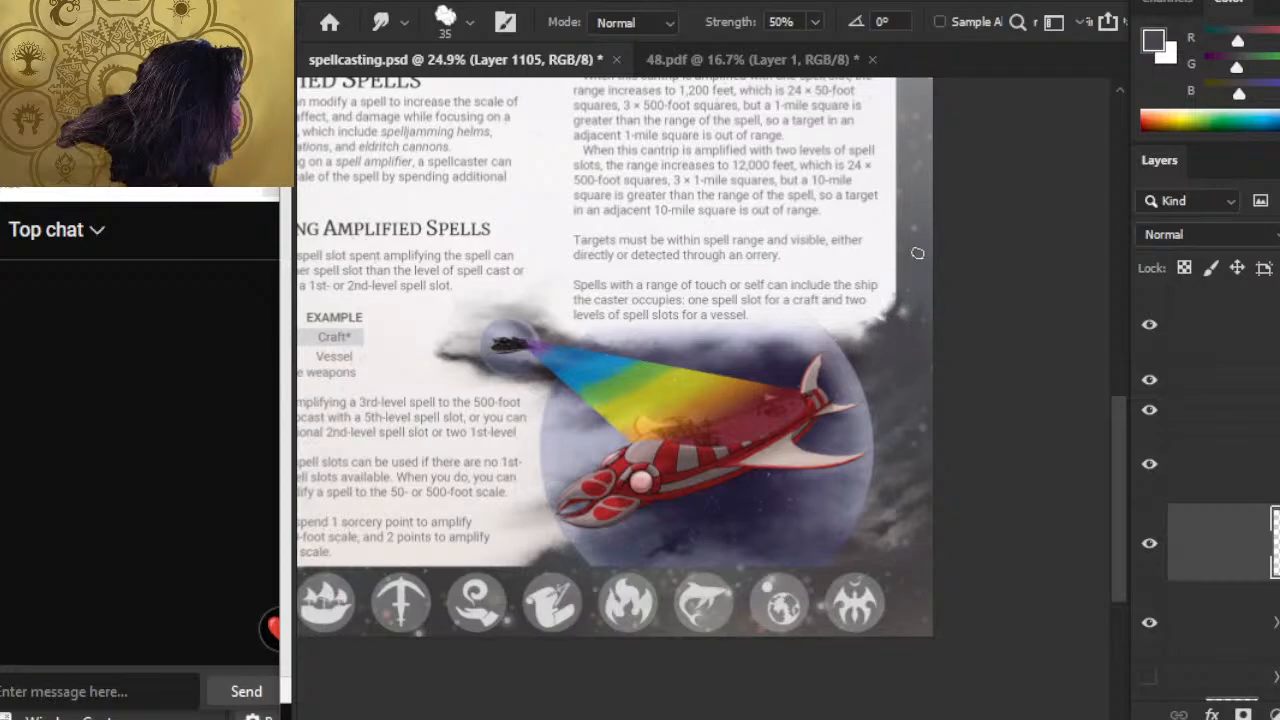
key("b")
key("r")
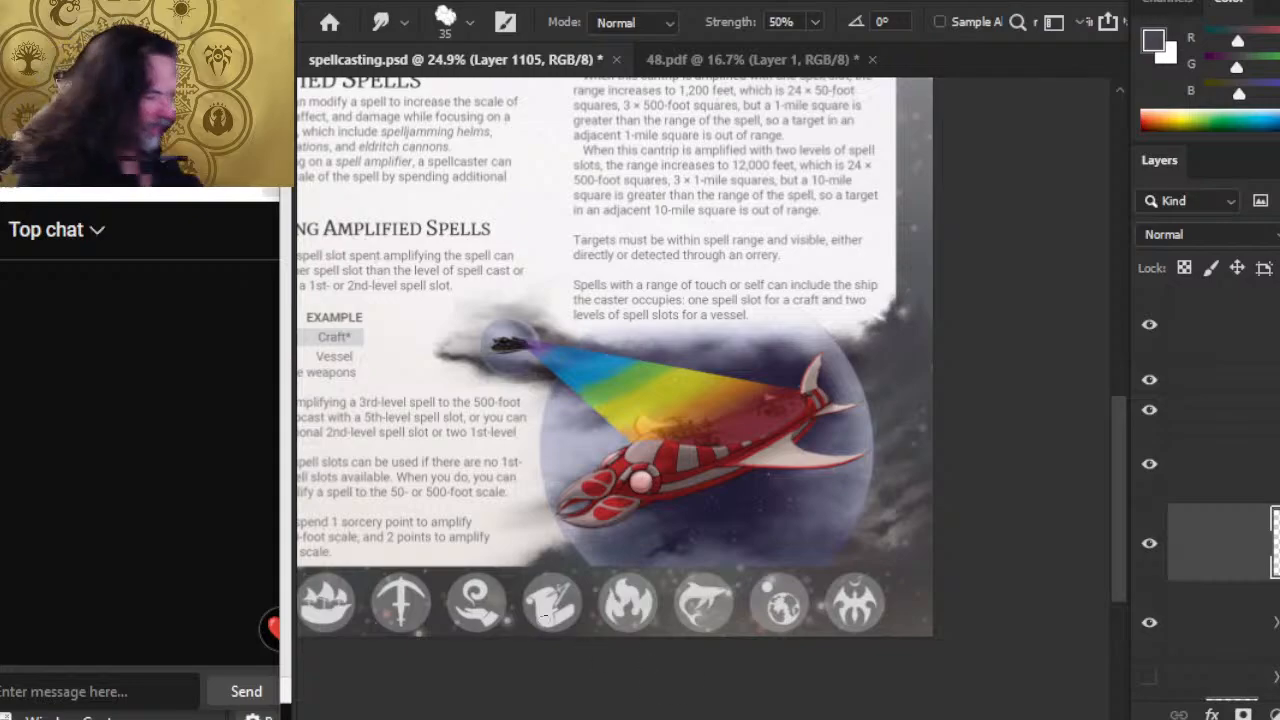
Check the whole lower part of the page with the blended illustration and save spellcasting.psd.
key("z")
left_click_drag(771, 616, 728, 674)
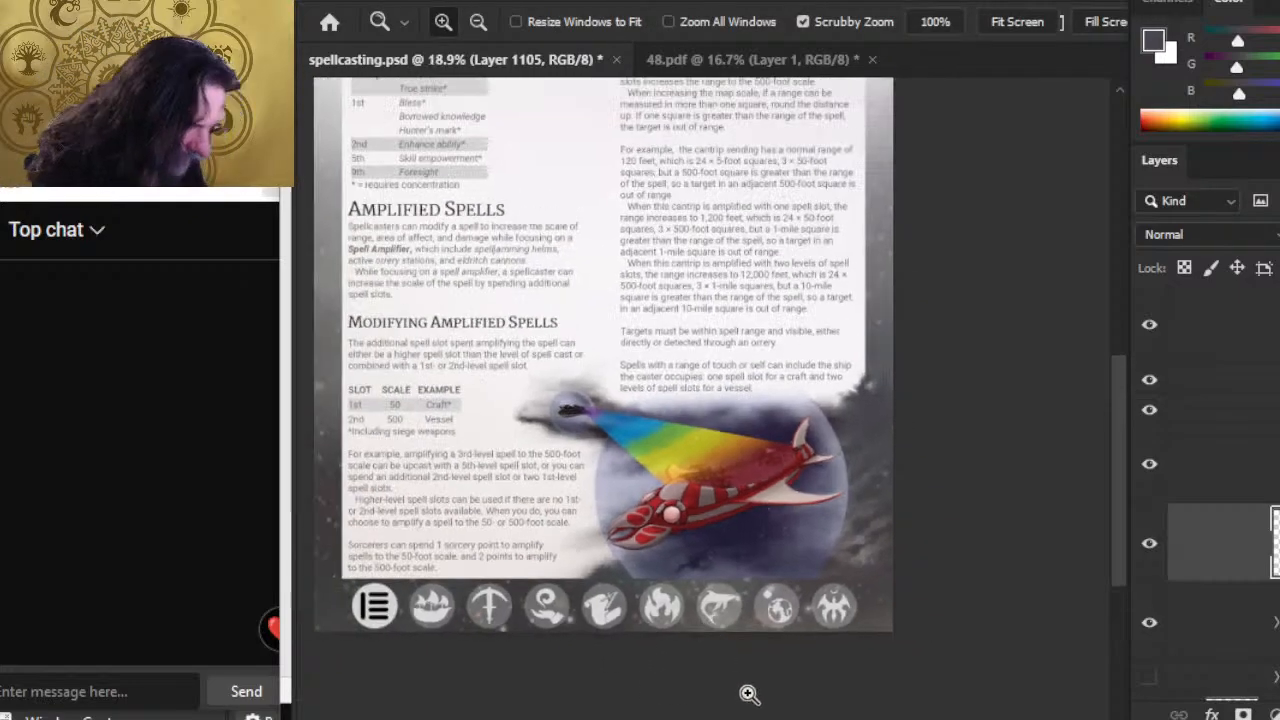
scroll(708, 613, "down", 3)
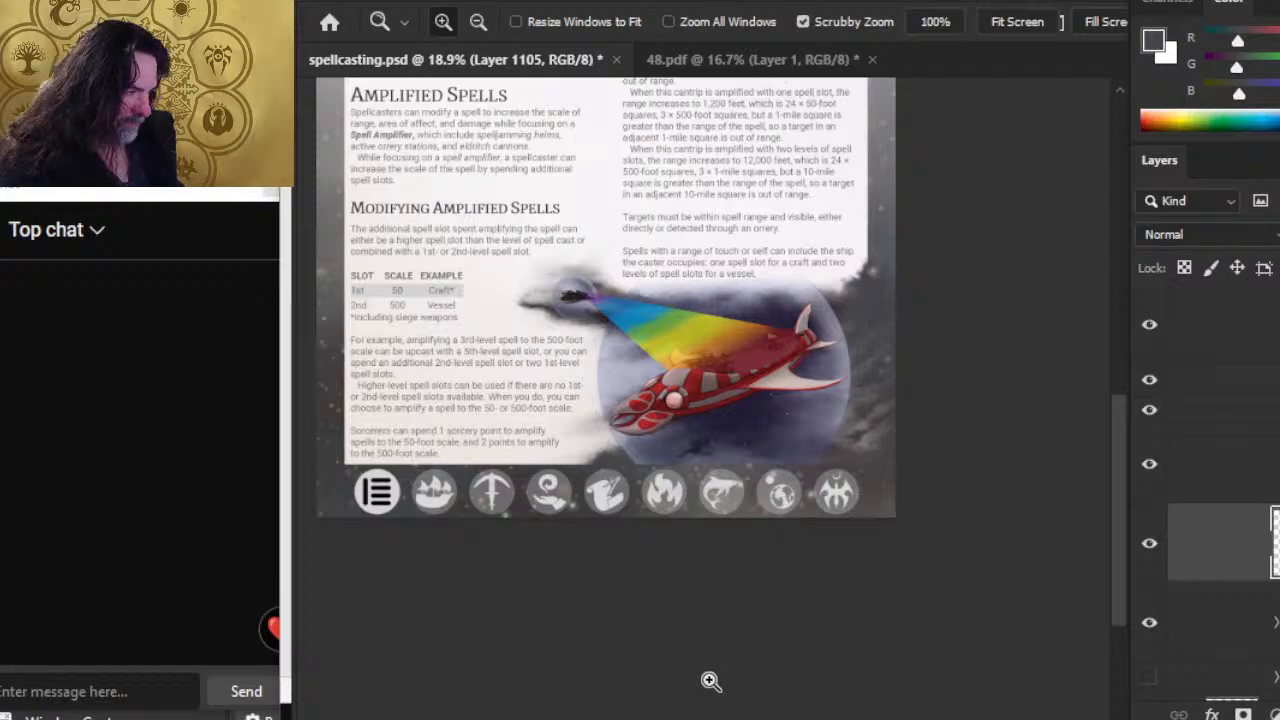
key("ctrl+s")
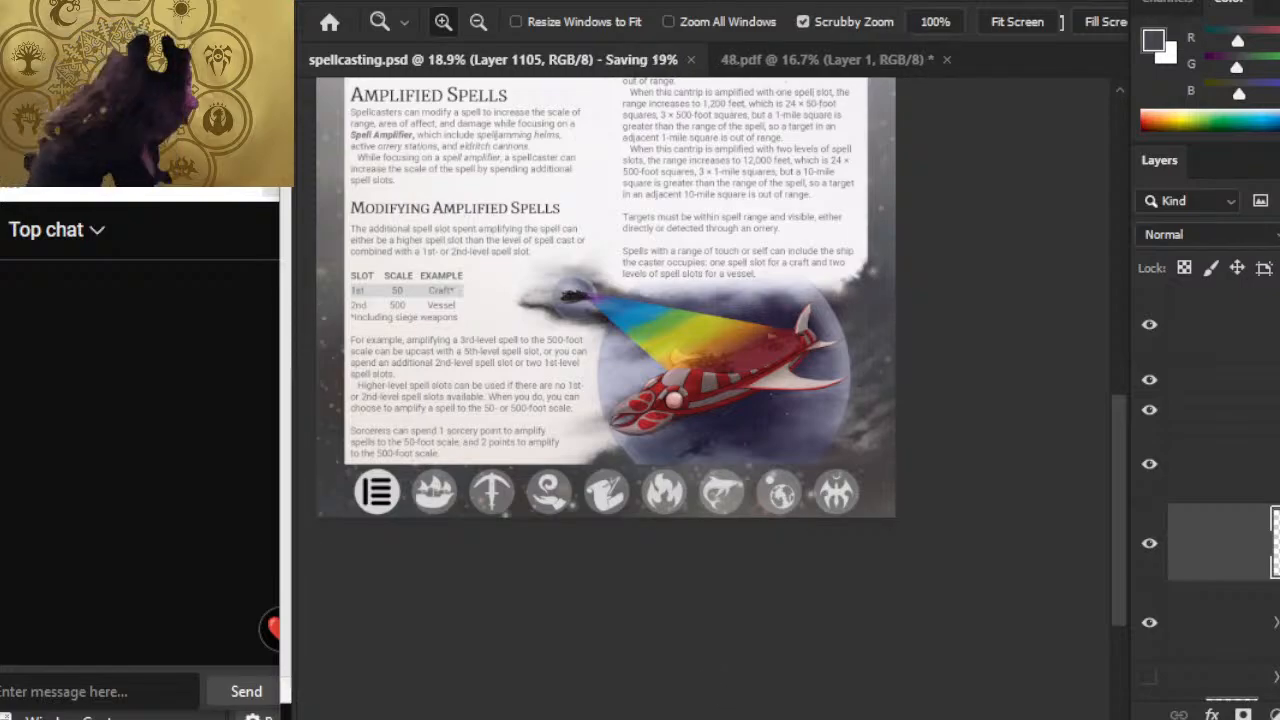
Collapse the illo group and the page group 48 in the layer stack.
scroll(1198, 418, "up", 5)
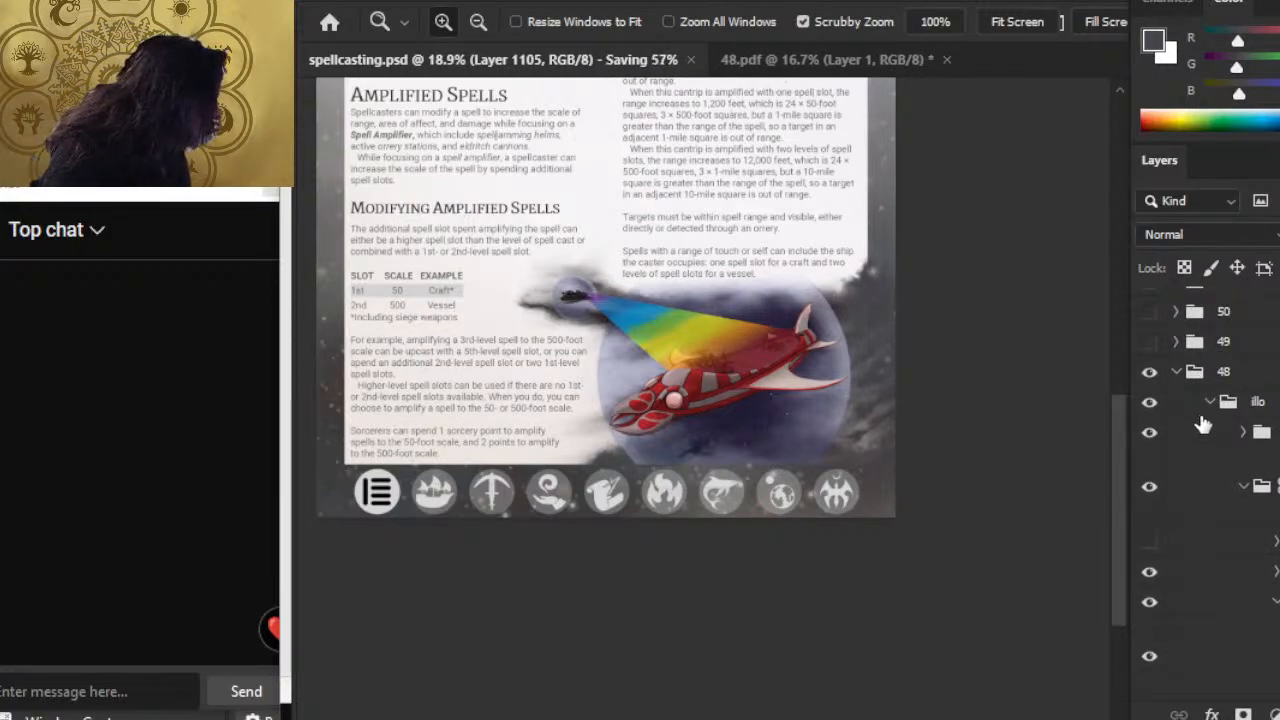
left_click(1208, 406)
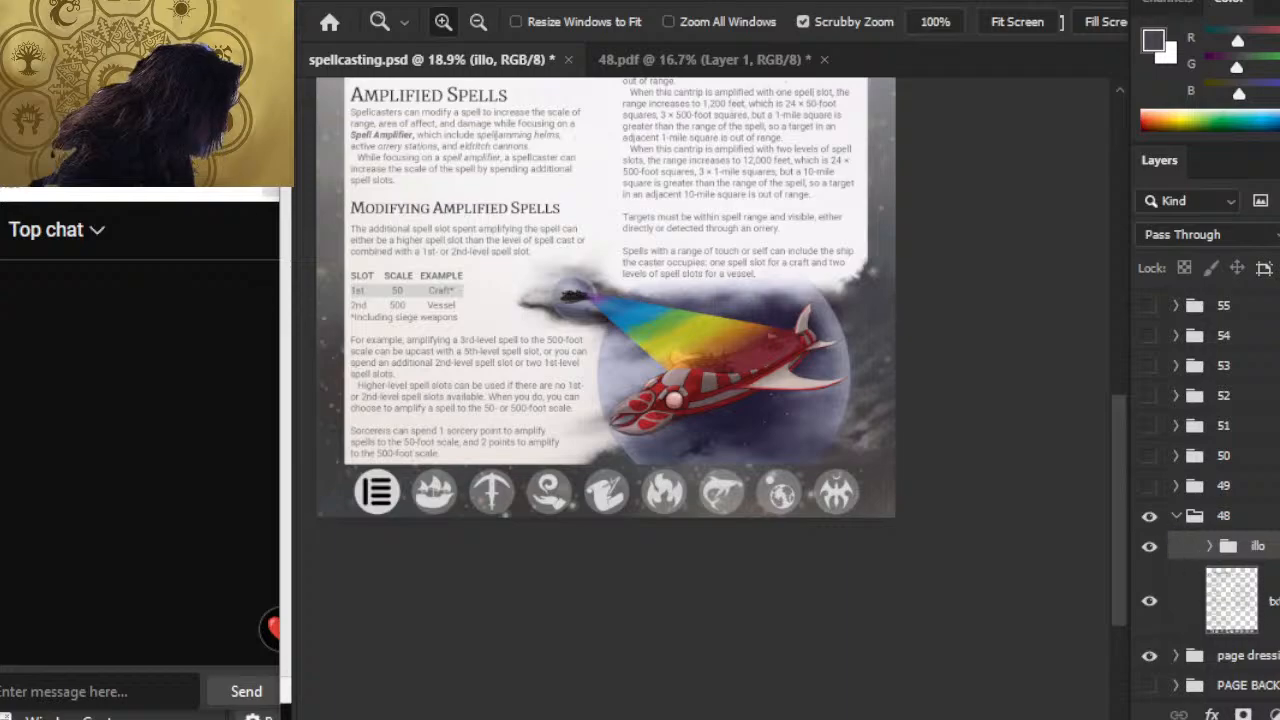
left_click(1270, 601)
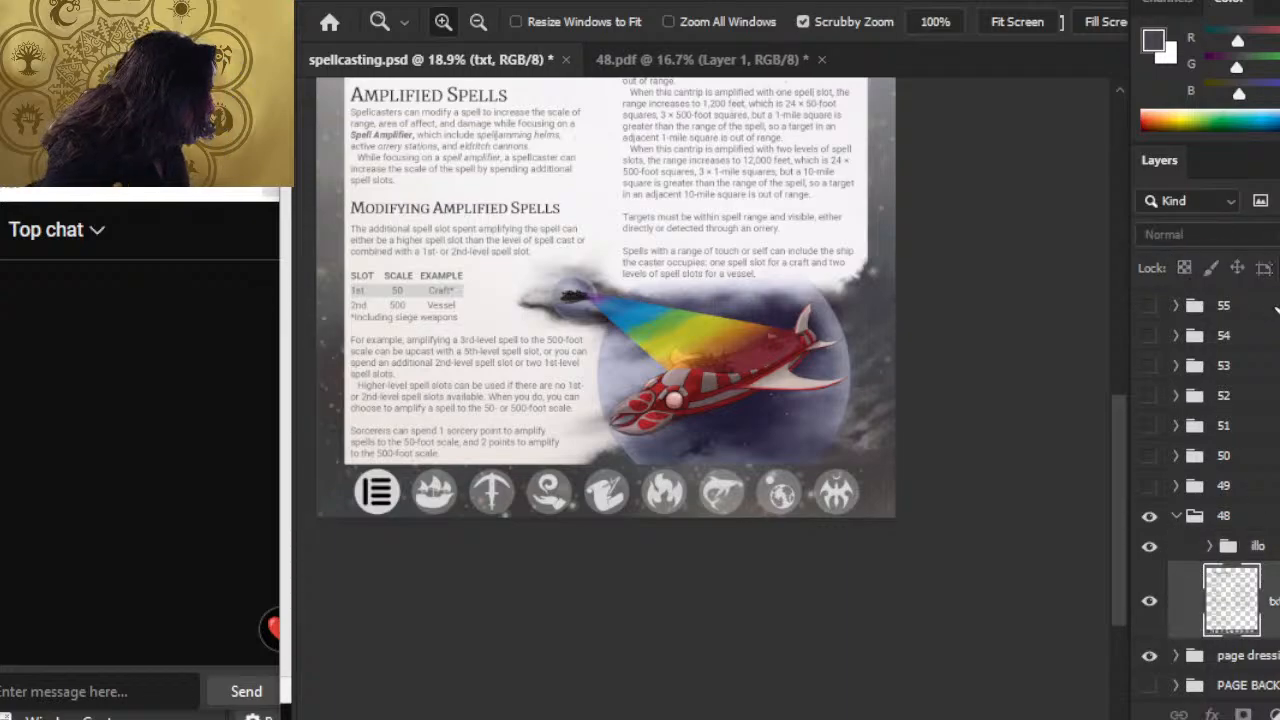
left_click(1176, 515)
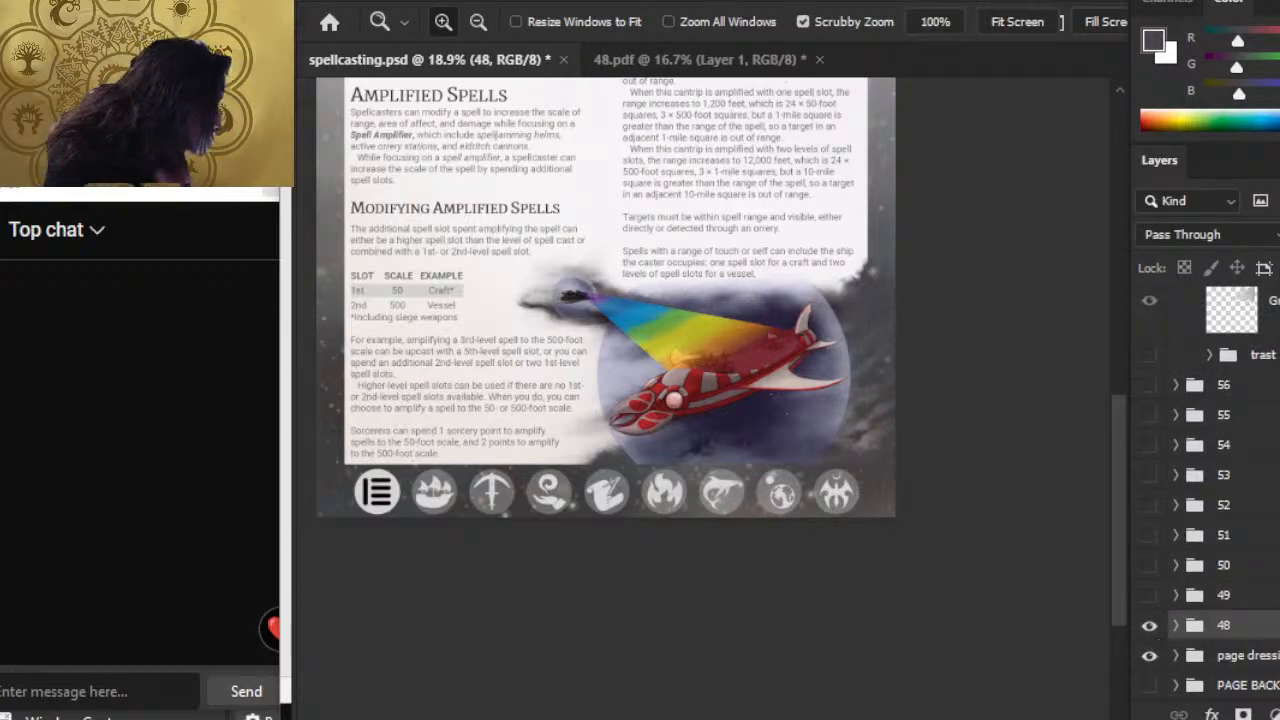
Delete the footer icon strip from page 48's txt layer with a rectangular selection, and clear the selection.
left_click(1176, 625)
scroll(1205, 500, "down", 2)
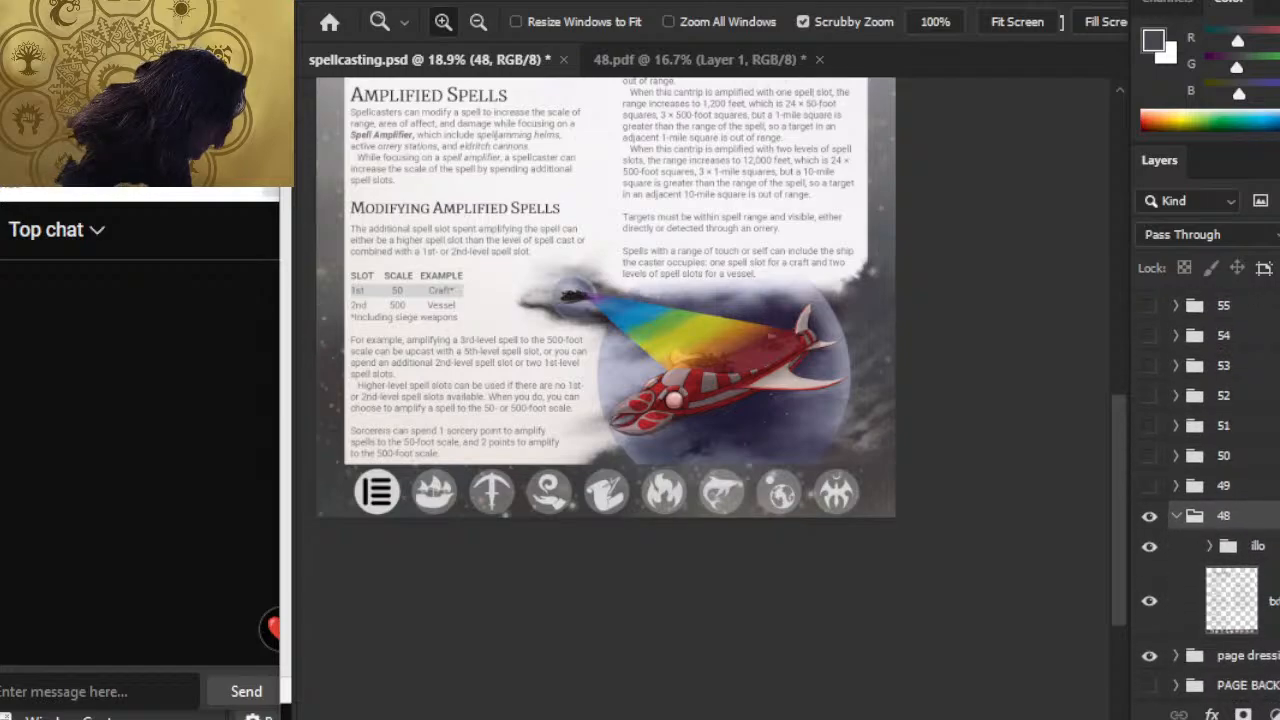
left_click(1250, 601)
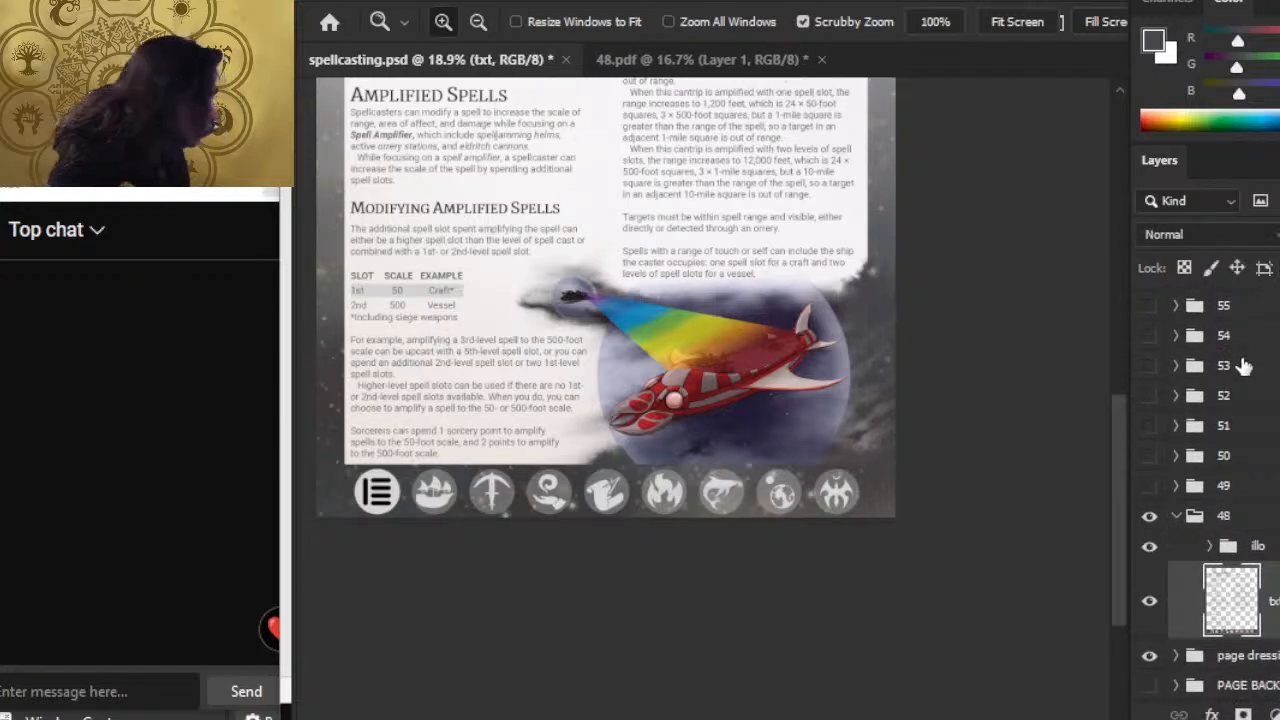
key("m")
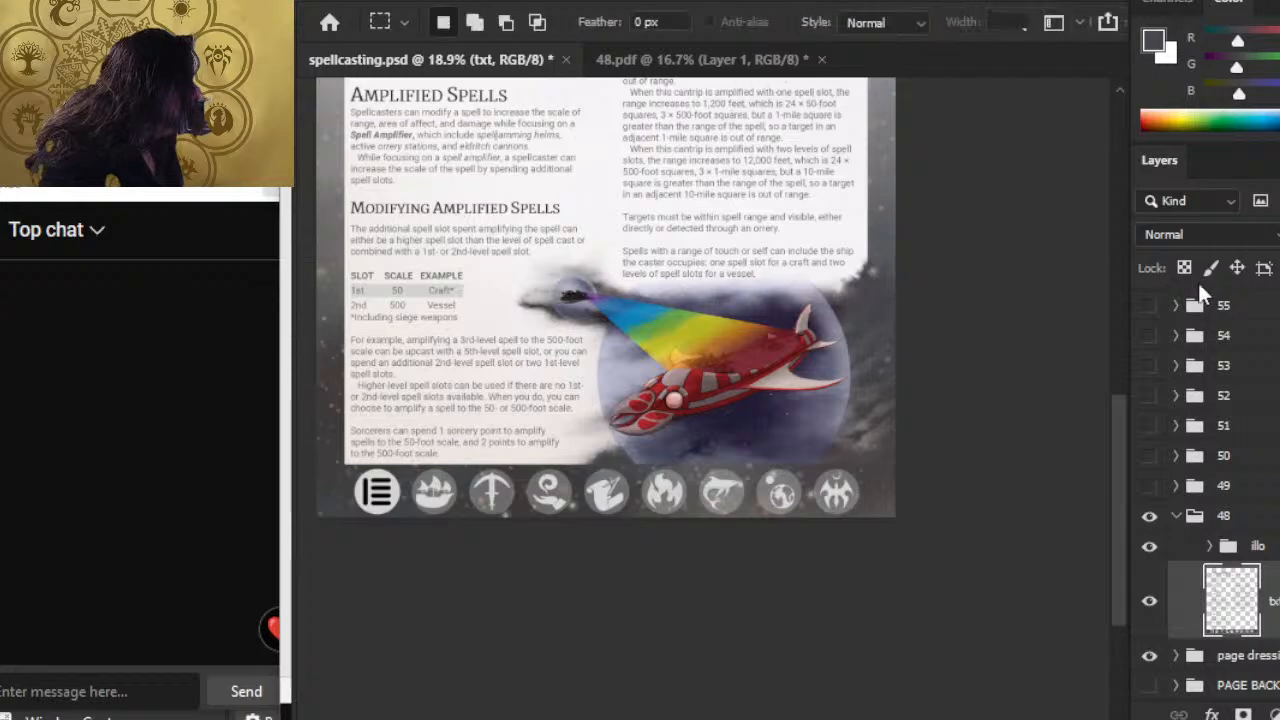
left_click_drag(726, 500, 270, 615)
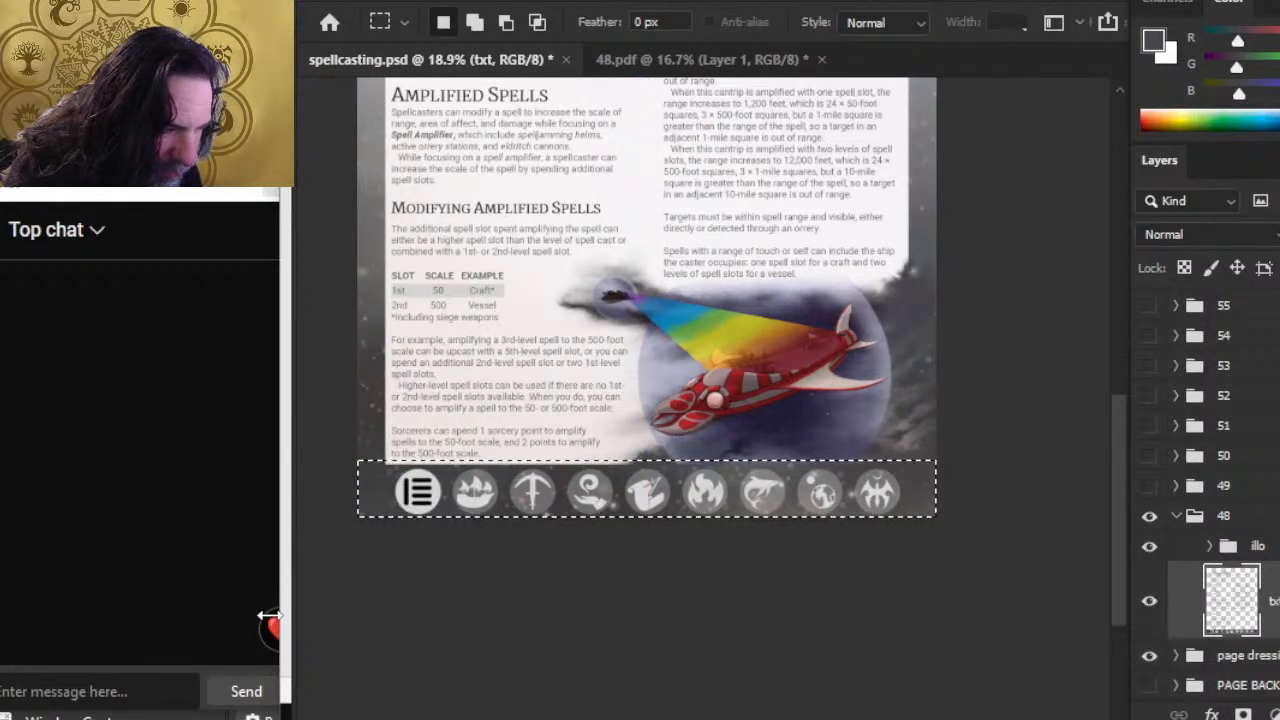
key("l")
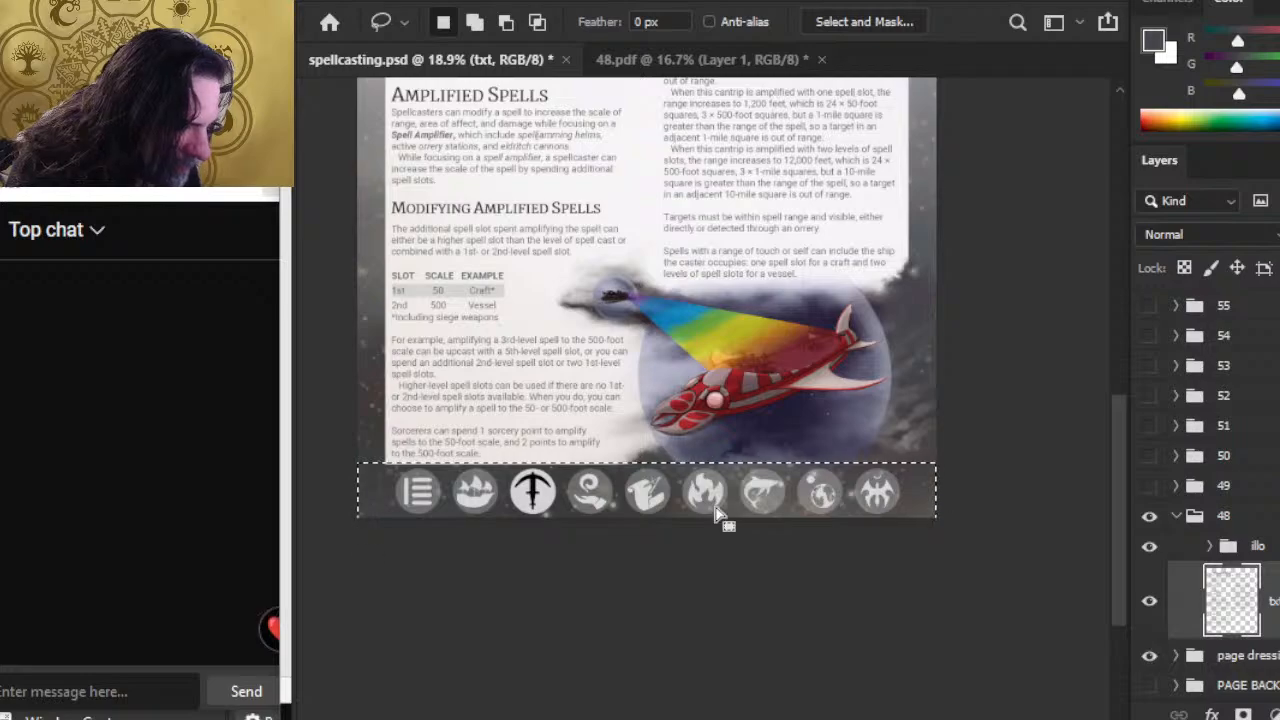
left_click(746, 602)
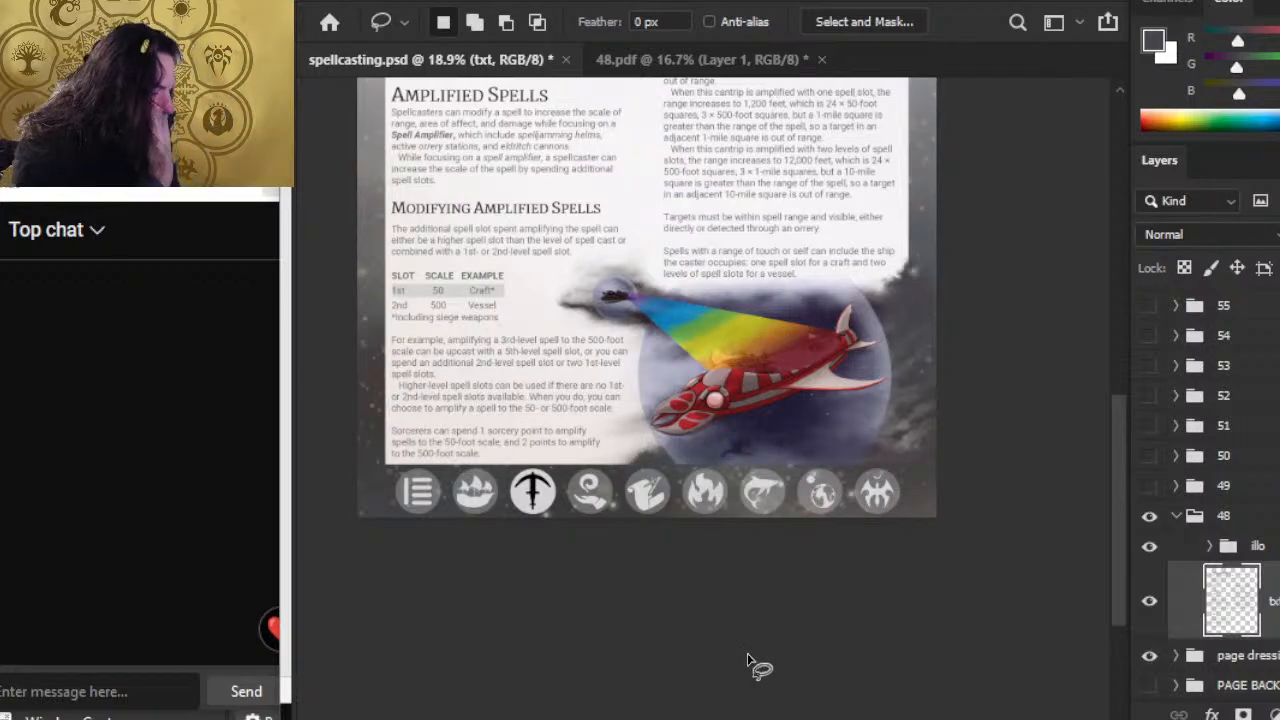
Switch the highlighted footer icon in the page dressing group from the crossbow to the hand with the swirl, and save the document.
left_click(1176, 656)
scroll(1210, 450, "down", 2)
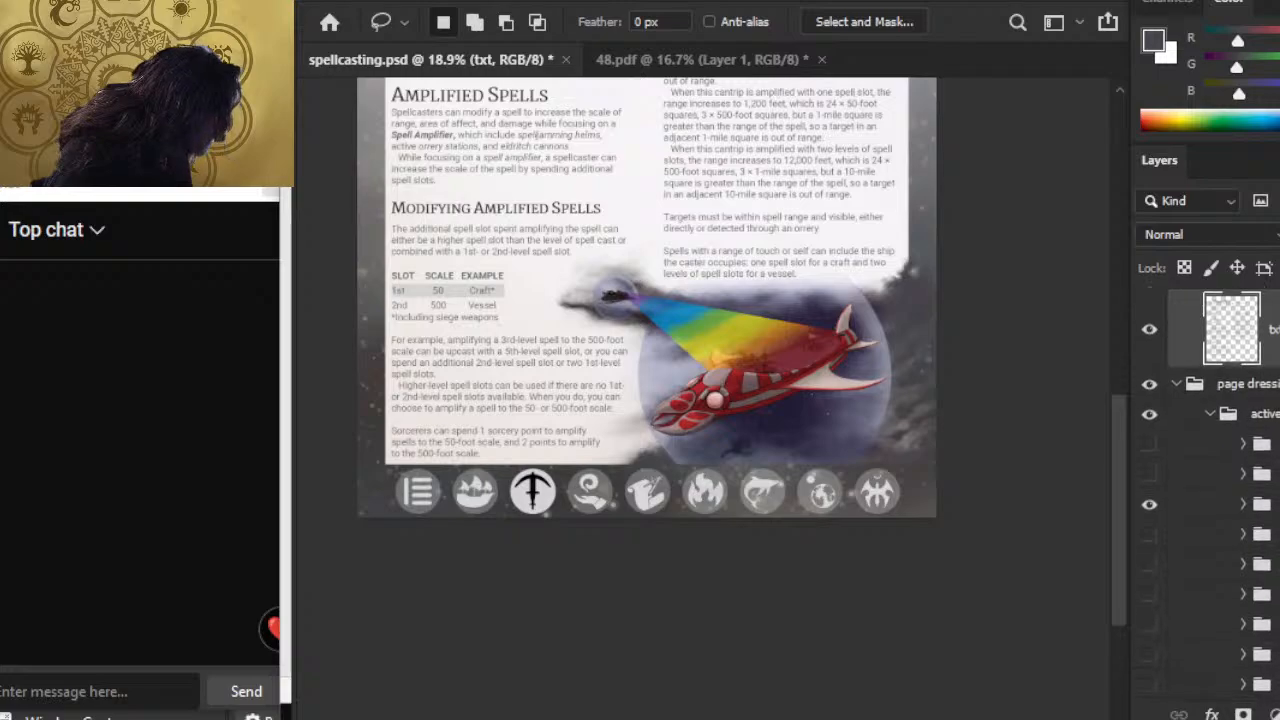
left_click(1150, 505)
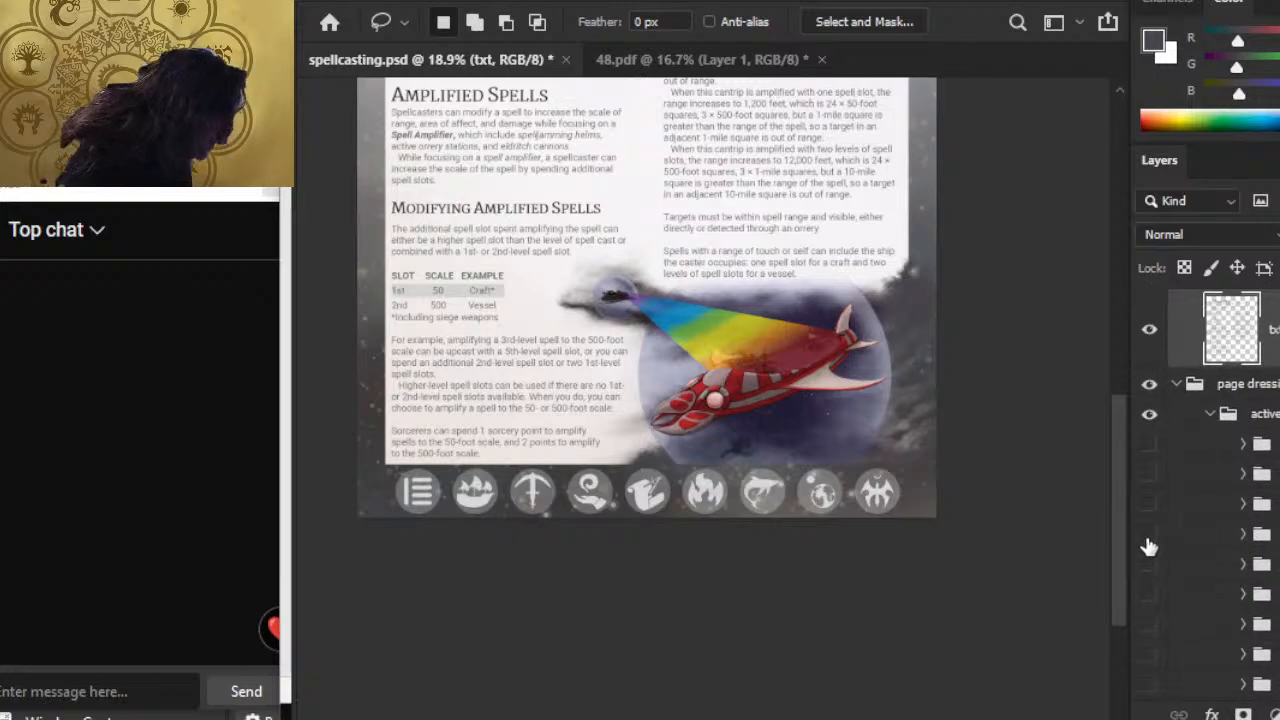
left_click(1149, 535)
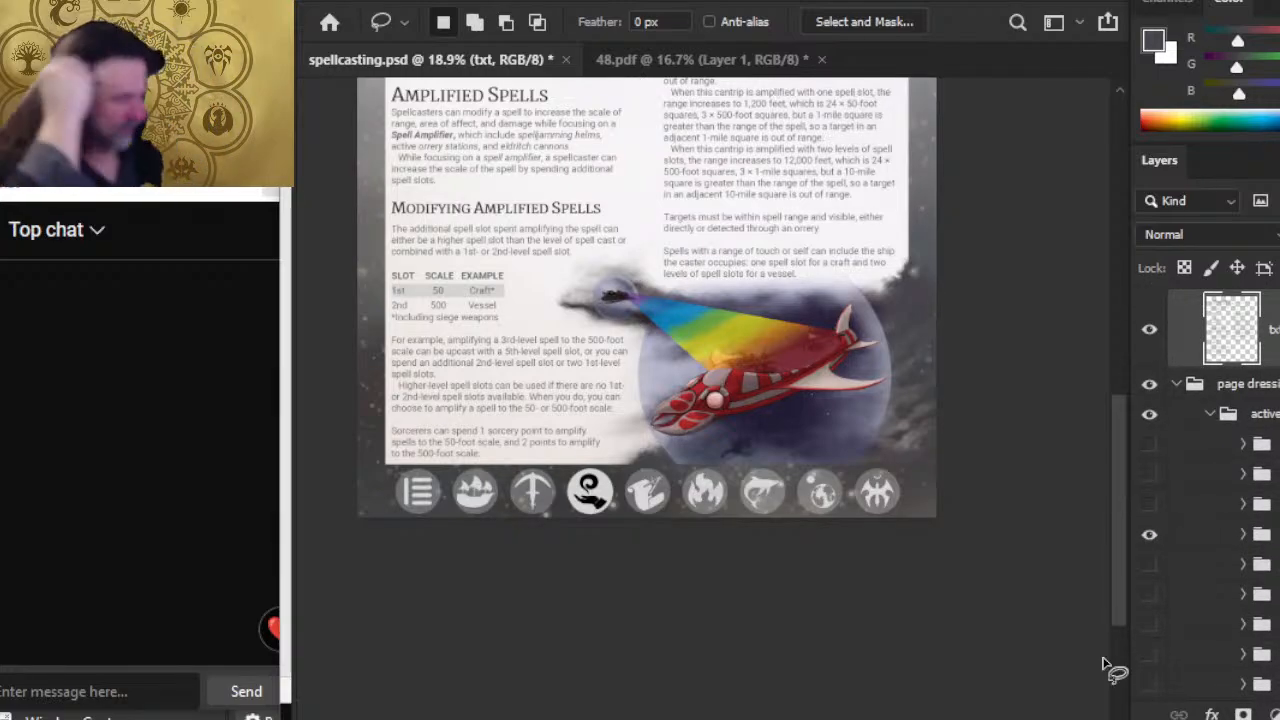
key("z")
left_click_drag(753, 517, 862, 548)
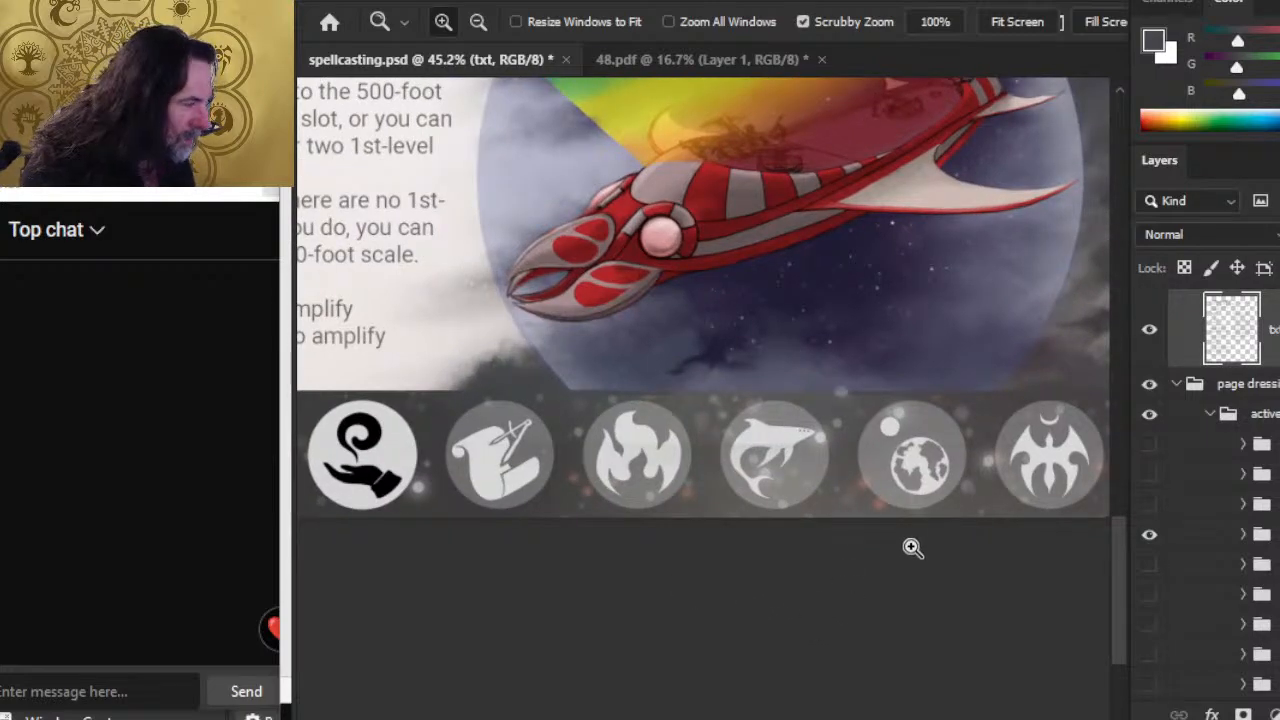
left_click_drag(958, 566, 914, 574)
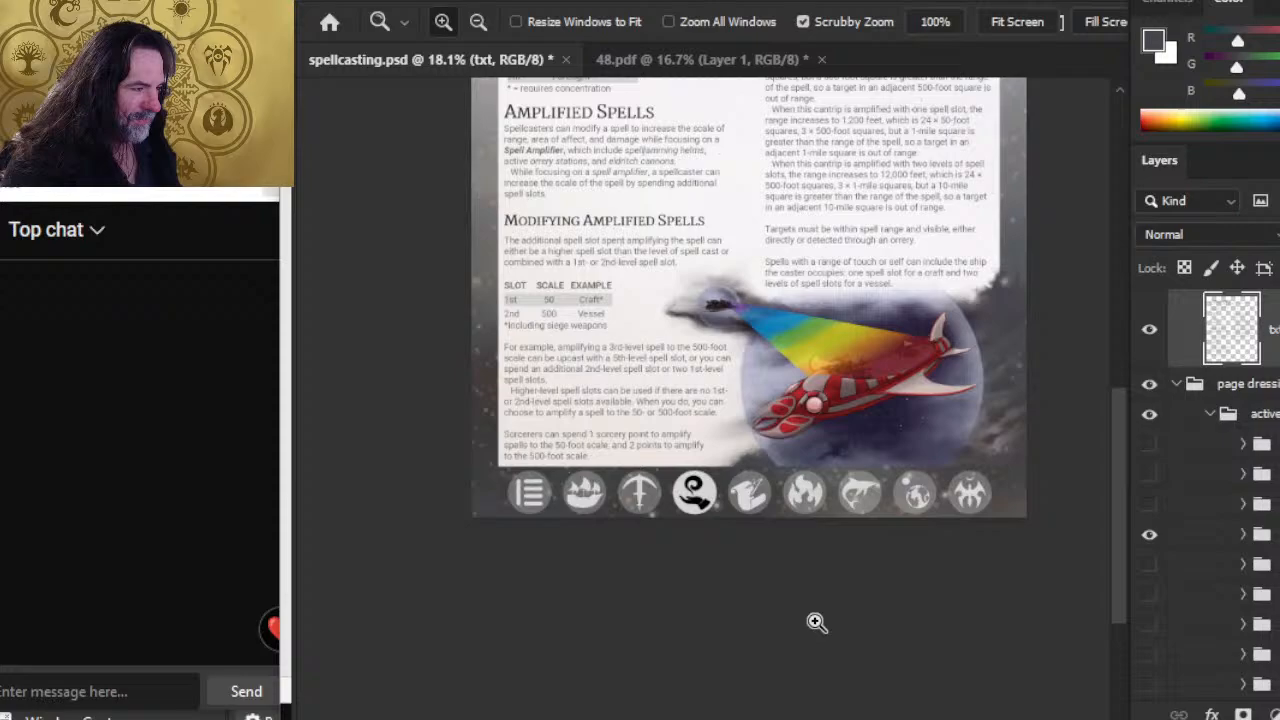
left_click_drag(871, 634, 814, 617)
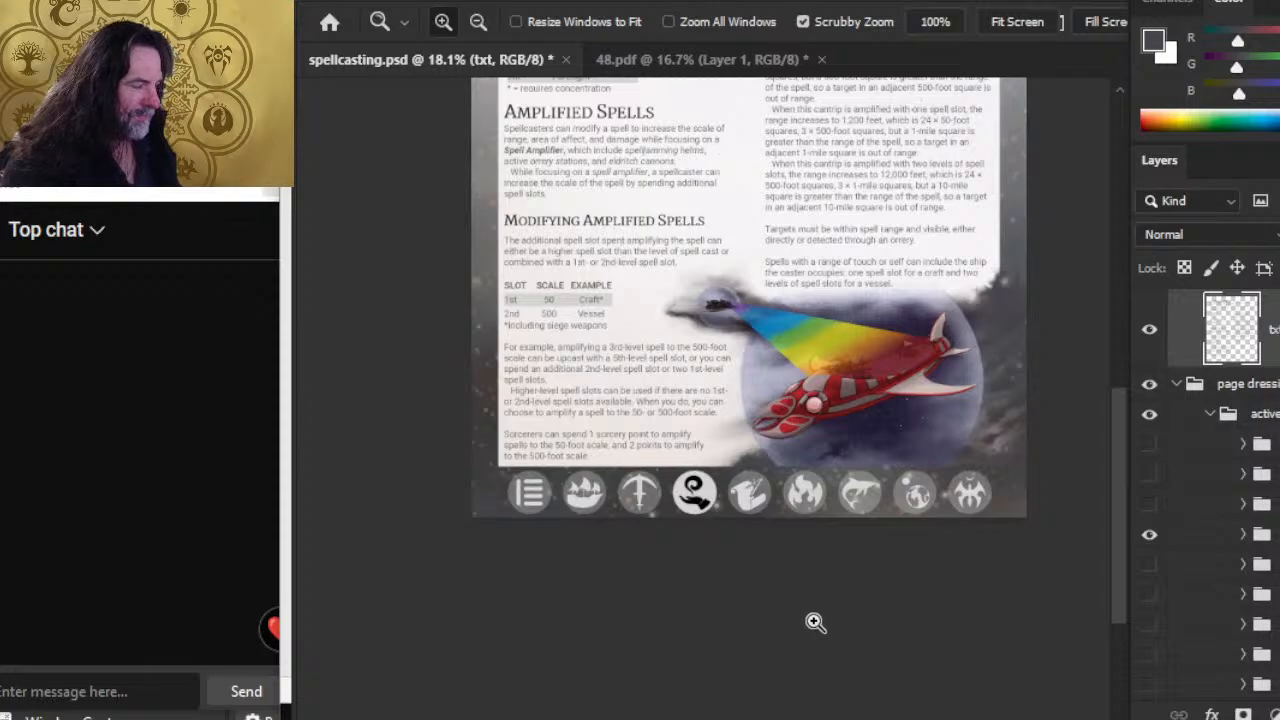
key("ctrl+s")
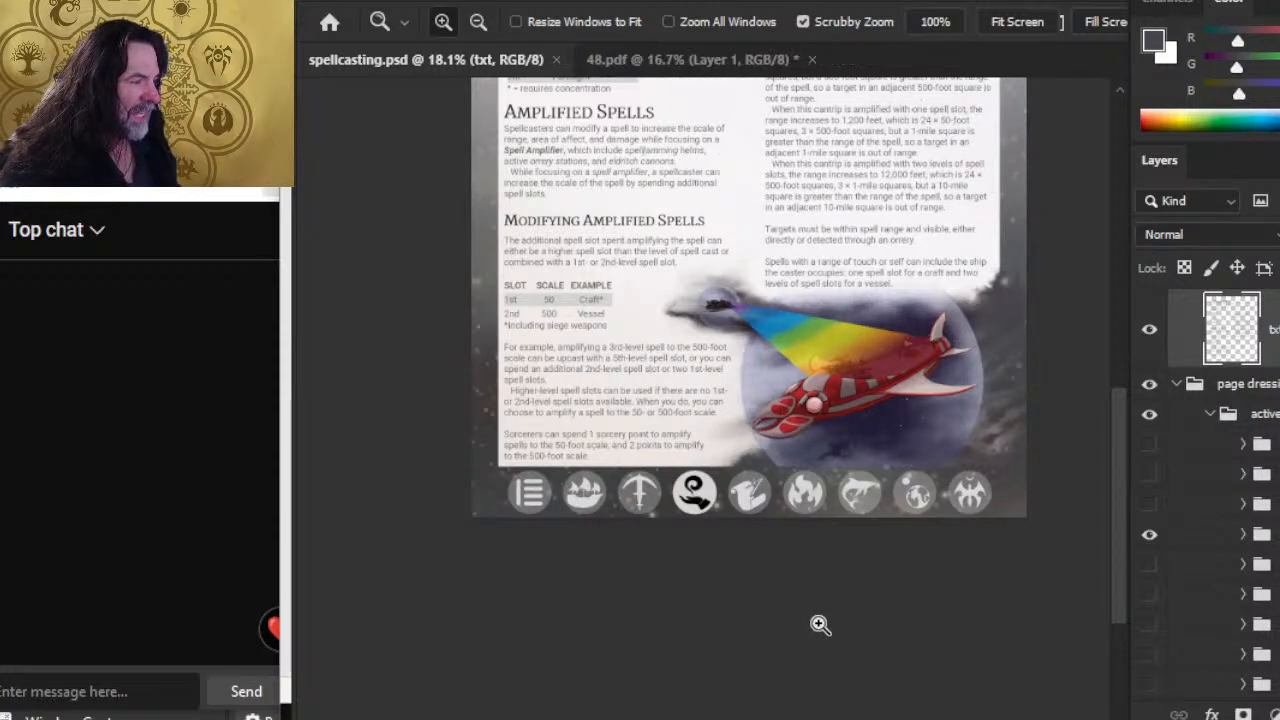
Collapse the open layer groups, hide page group 48 and show page group 49 to review its diagram.
left_click(1177, 385)
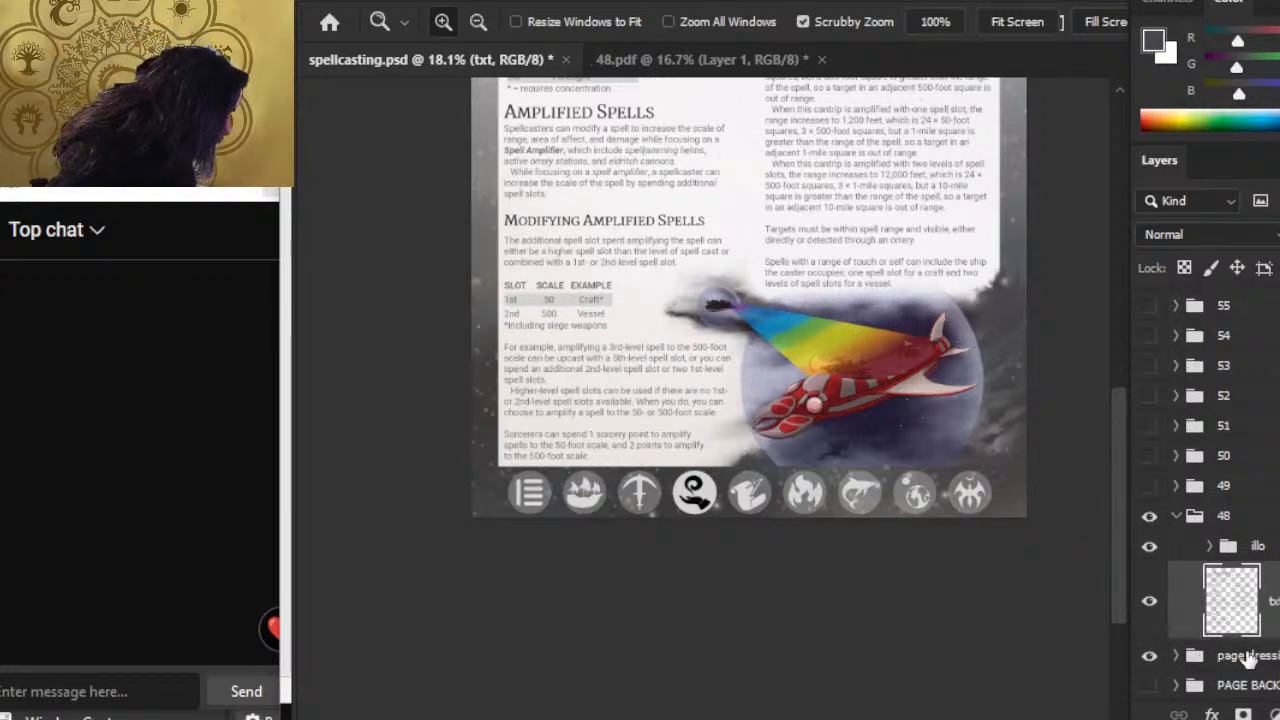
left_click(1178, 516)
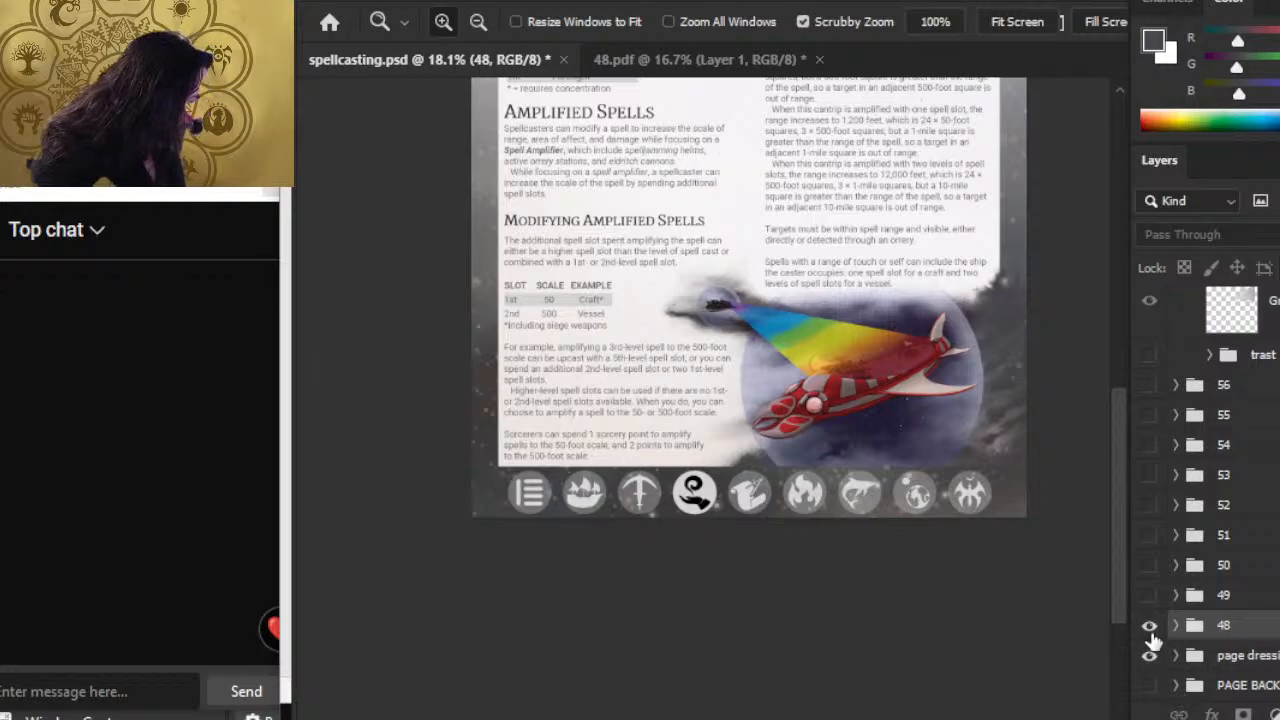
left_click(1149, 625)
left_click(1149, 595)
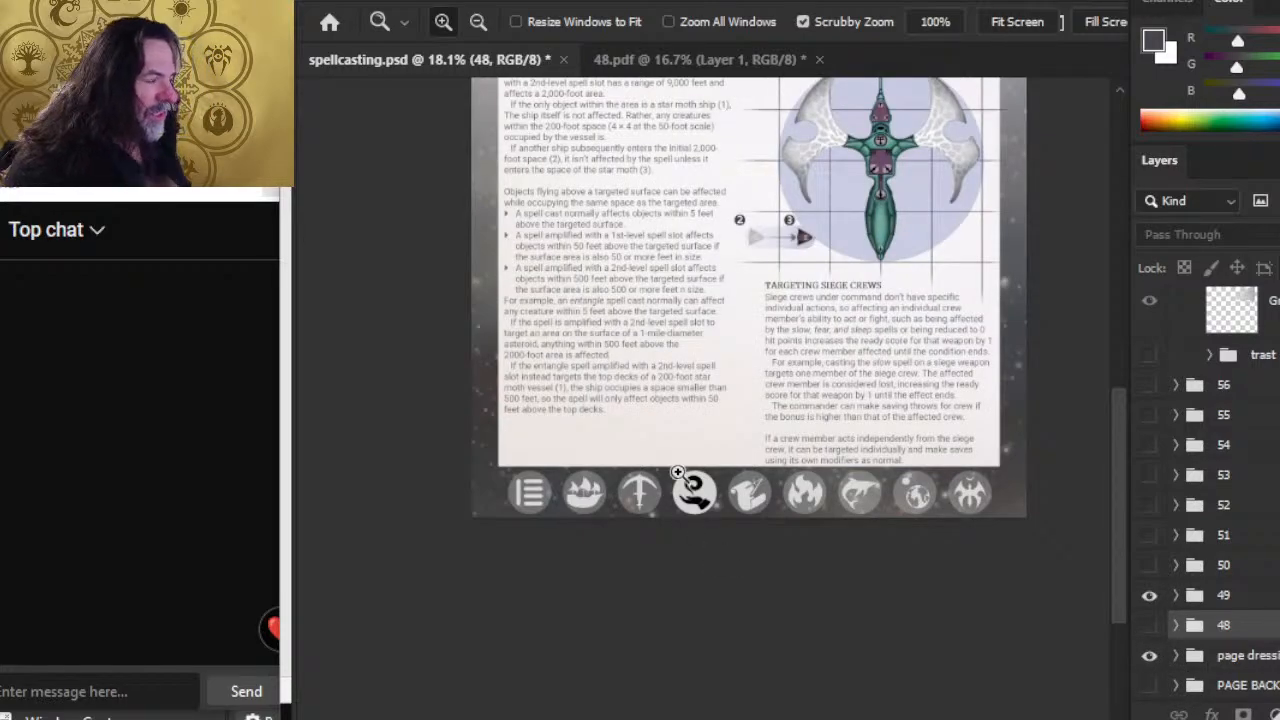
left_click_drag(880, 278, 812, 406)
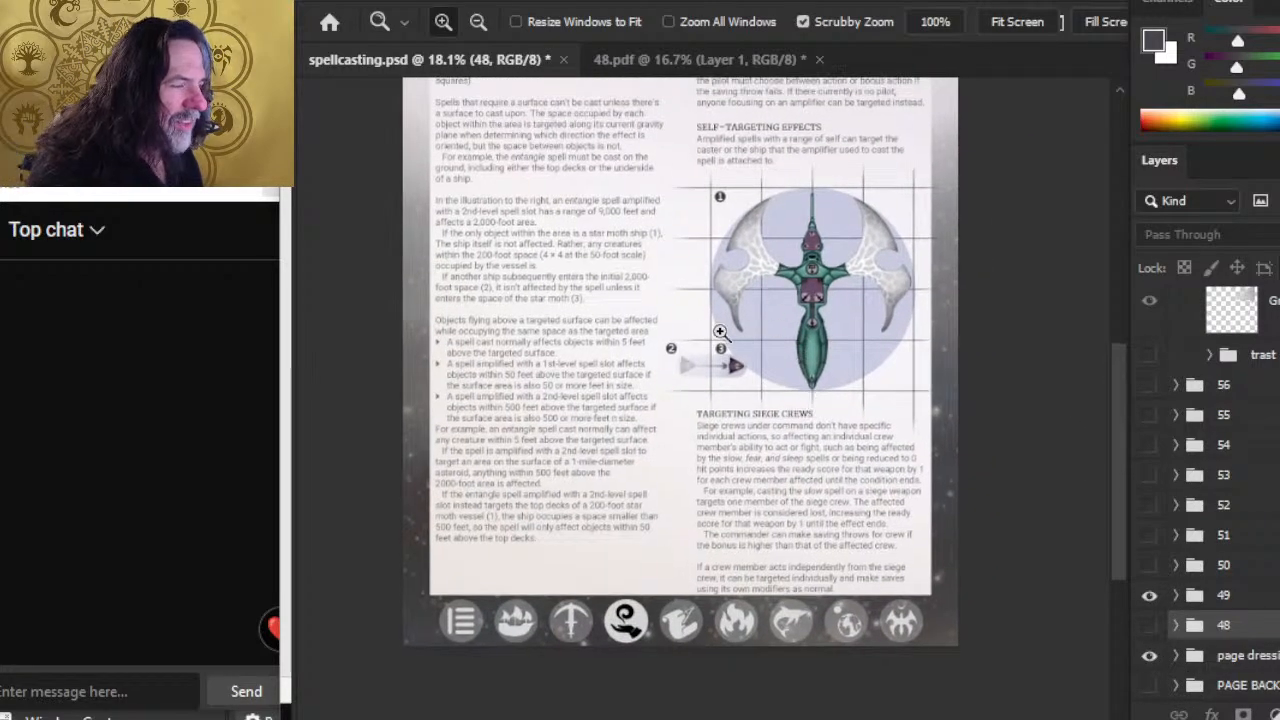
left_click_drag(709, 323, 797, 352)
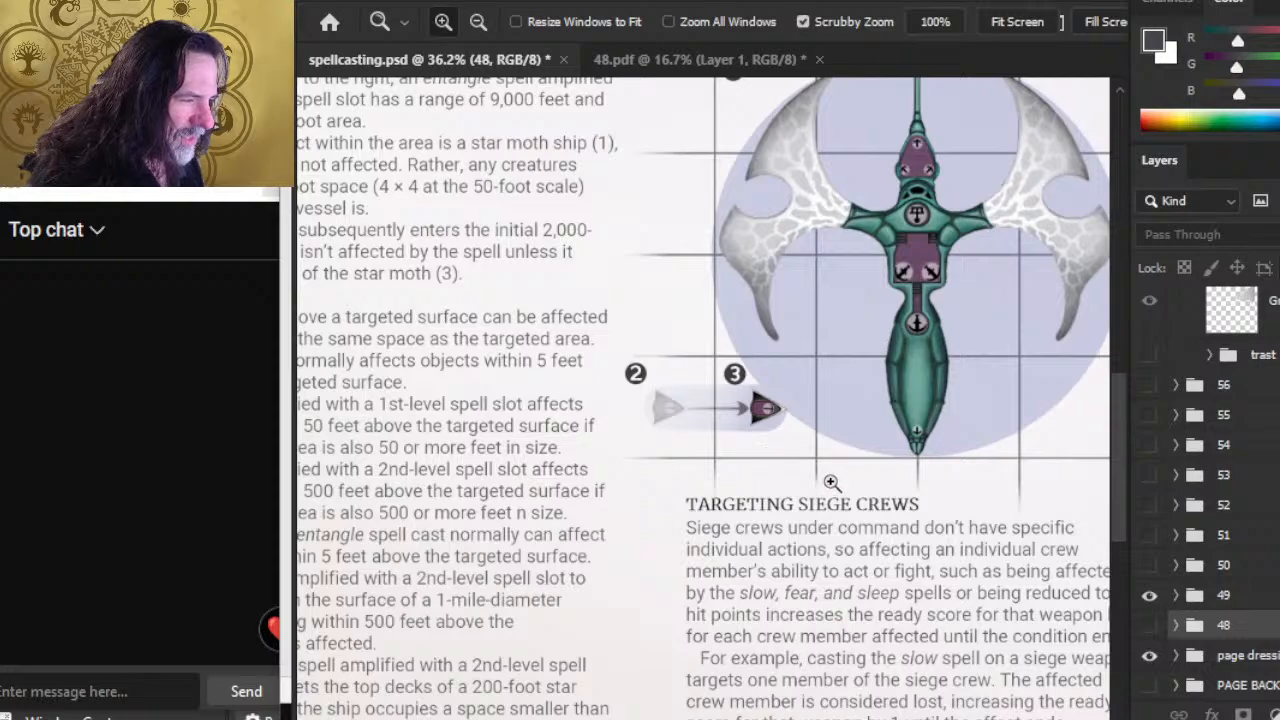
left_click_drag(838, 470, 845, 545)
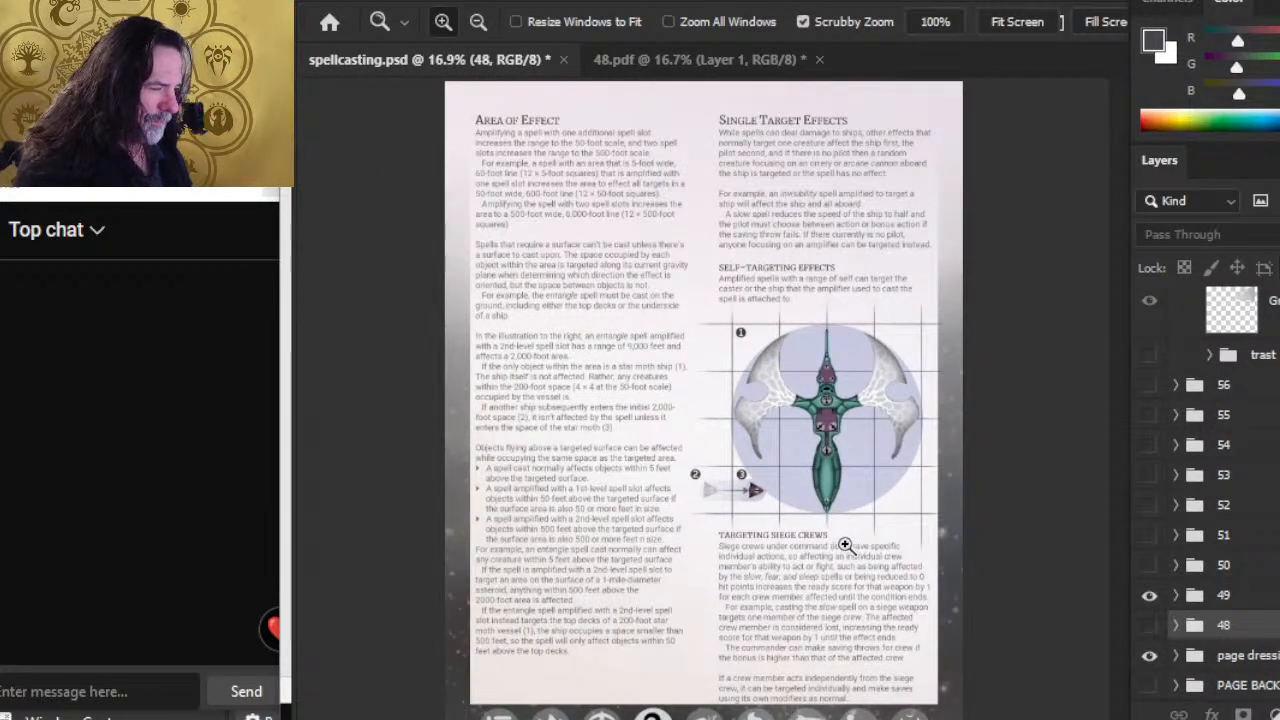
Hide the faded ship and dark ship layers beside markers 2 and 3 in page 49's diagram group.
left_click(1176, 595)
scroll(1270, 590, "down", 7)
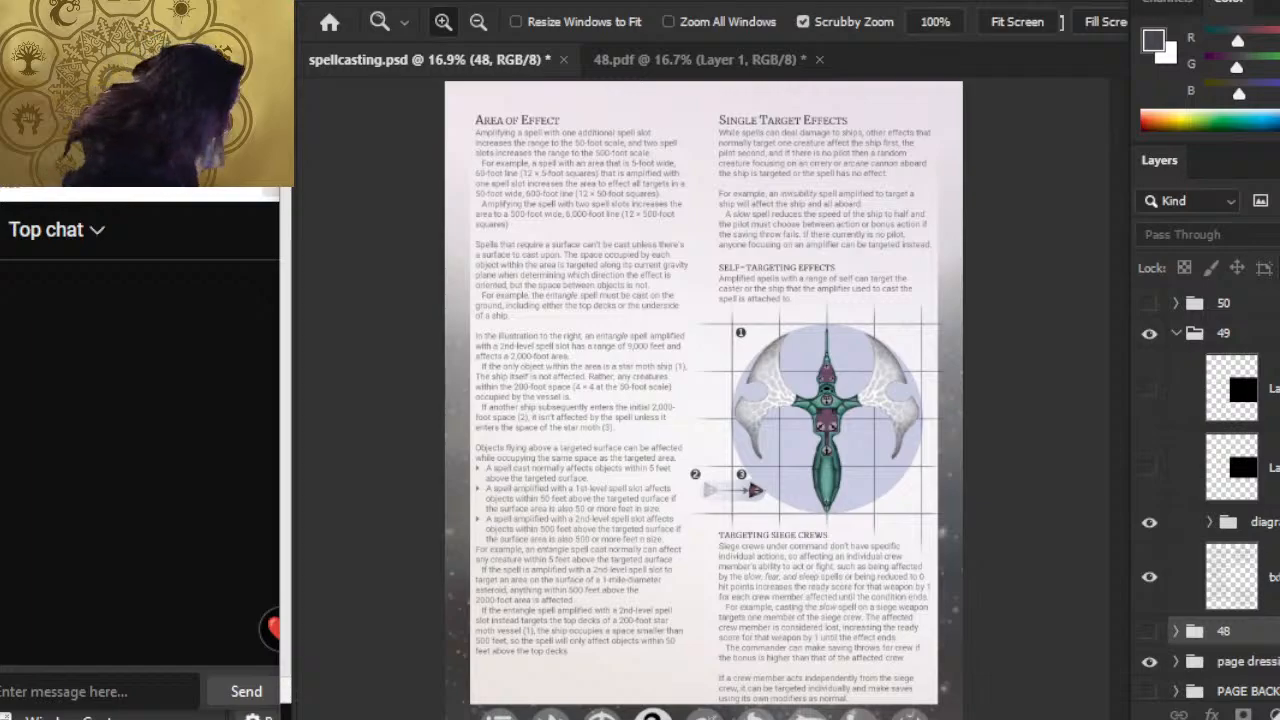
left_click(1209, 522)
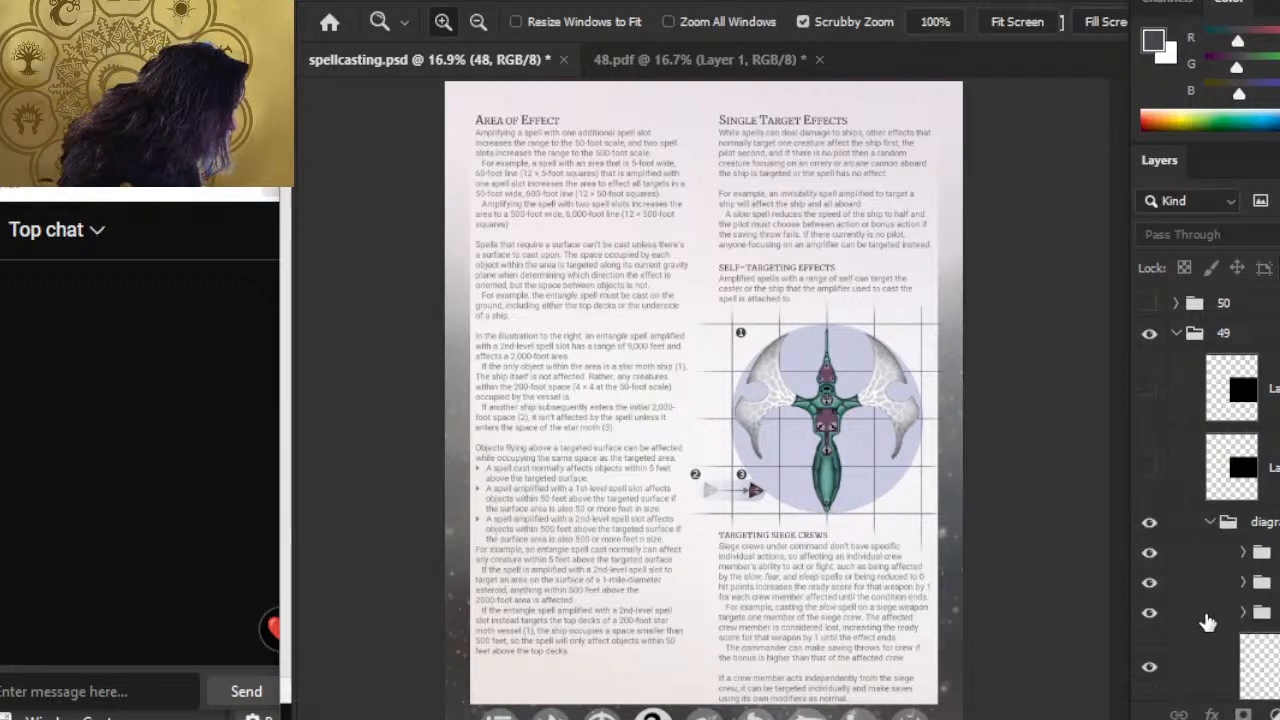
left_click(1150, 555)
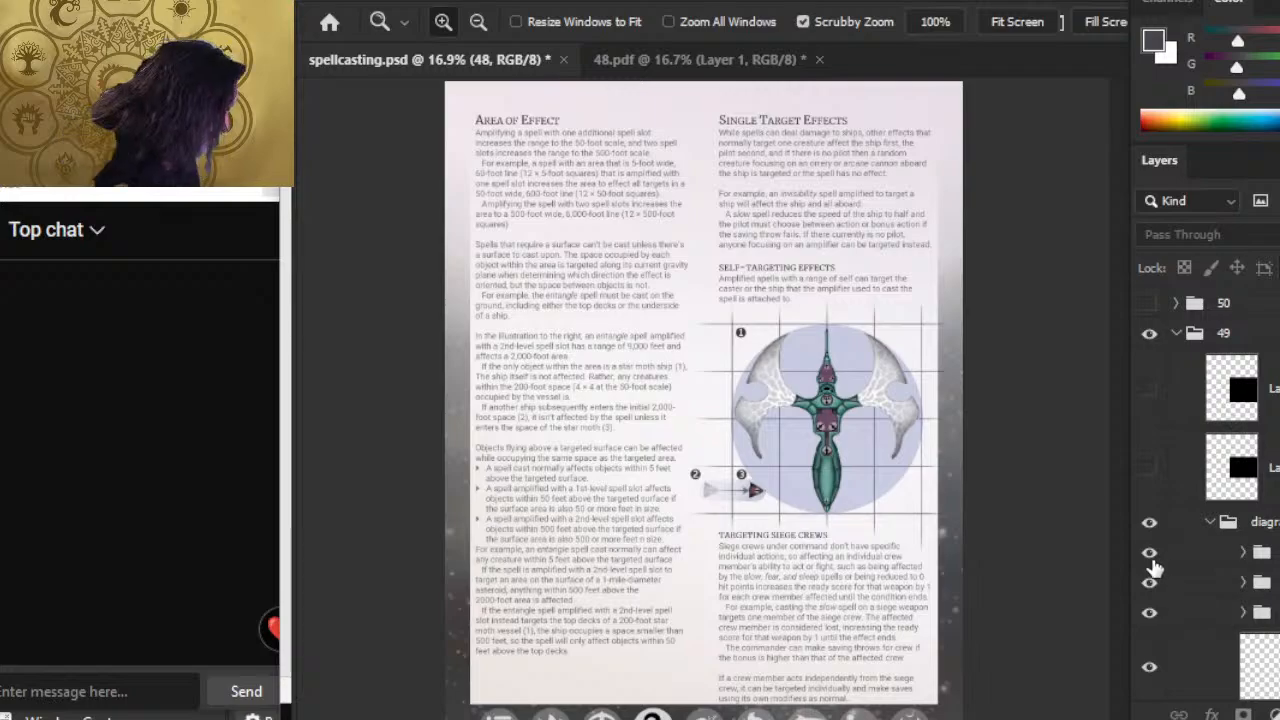
scroll(1220, 468, "down", 4)
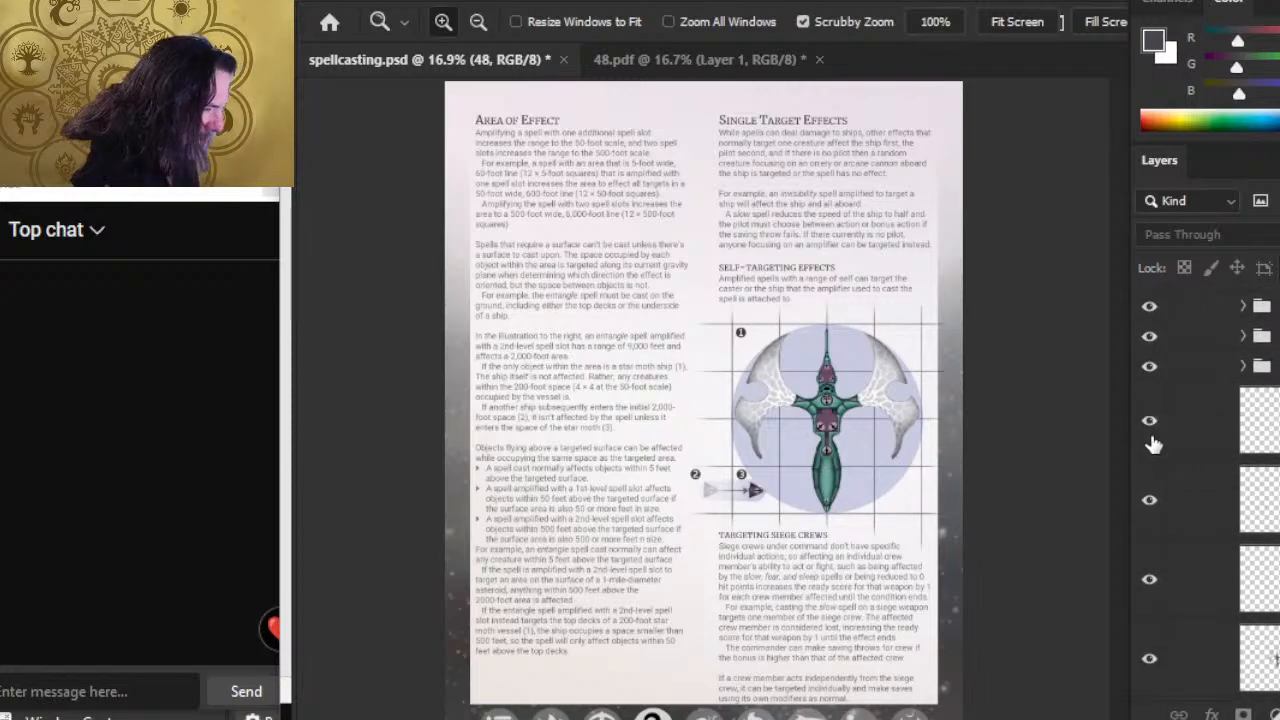
left_click(1150, 502)
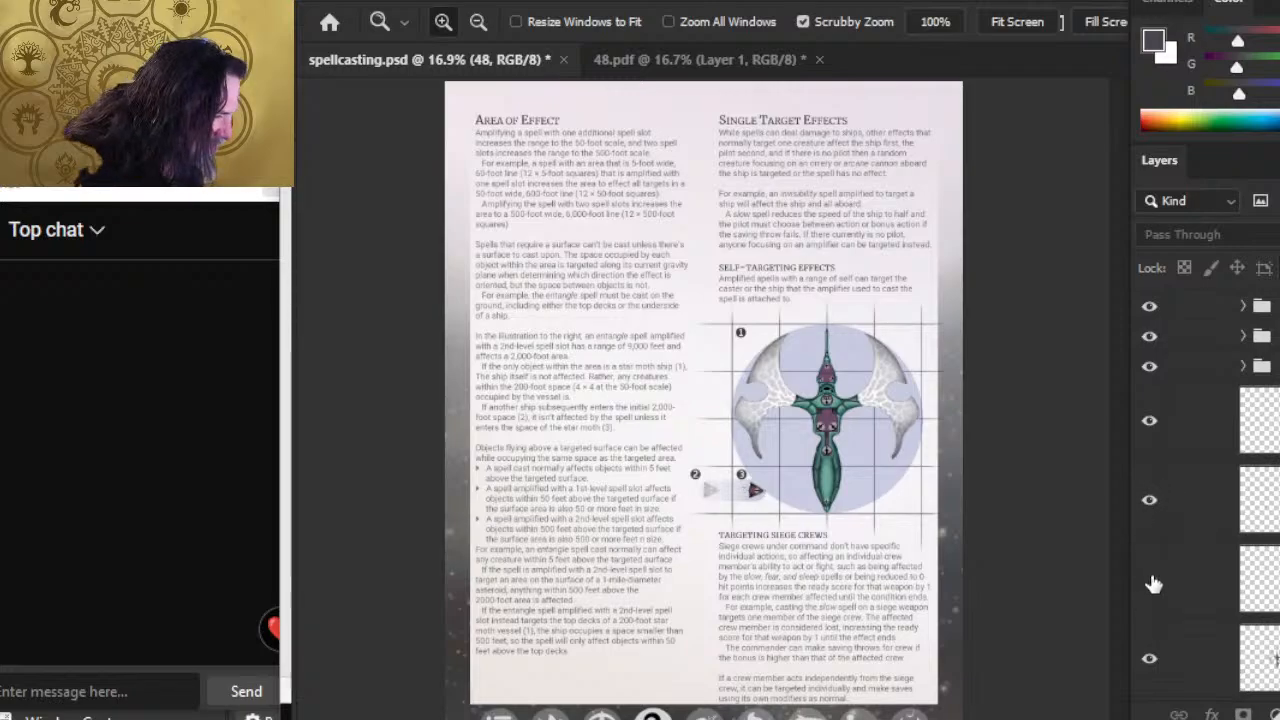
left_click(1150, 660)
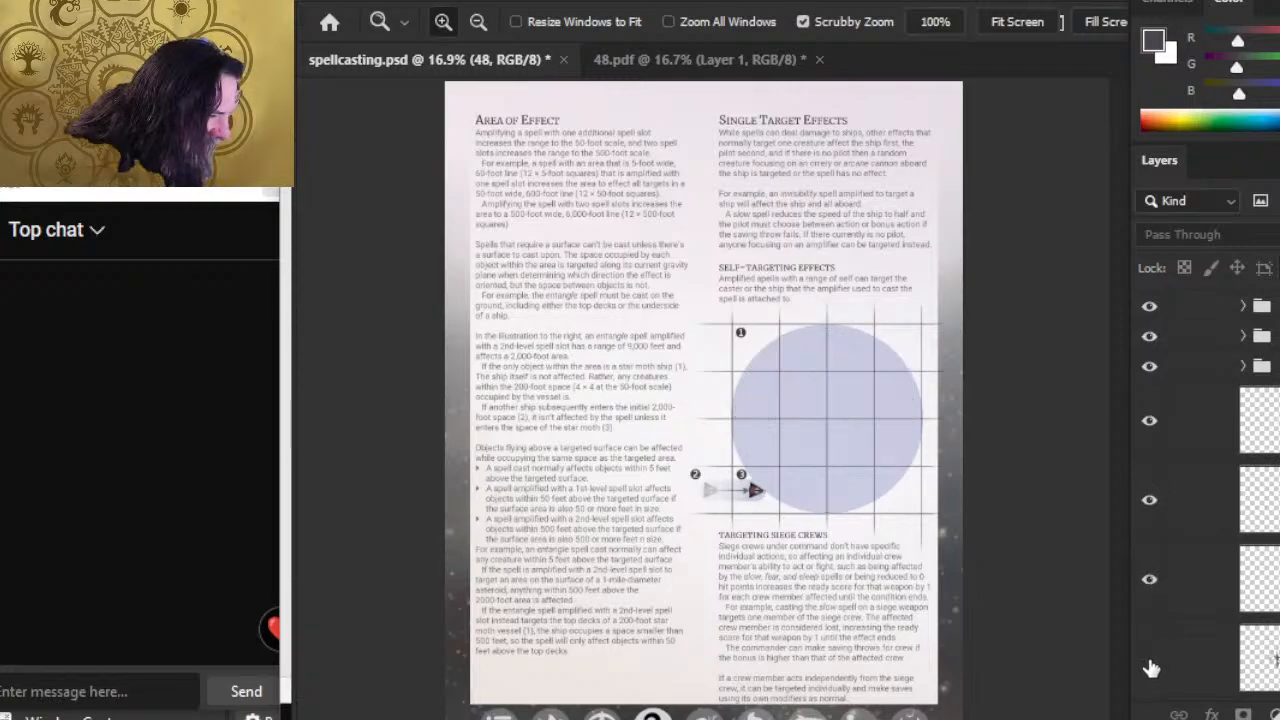
left_click(1150, 662)
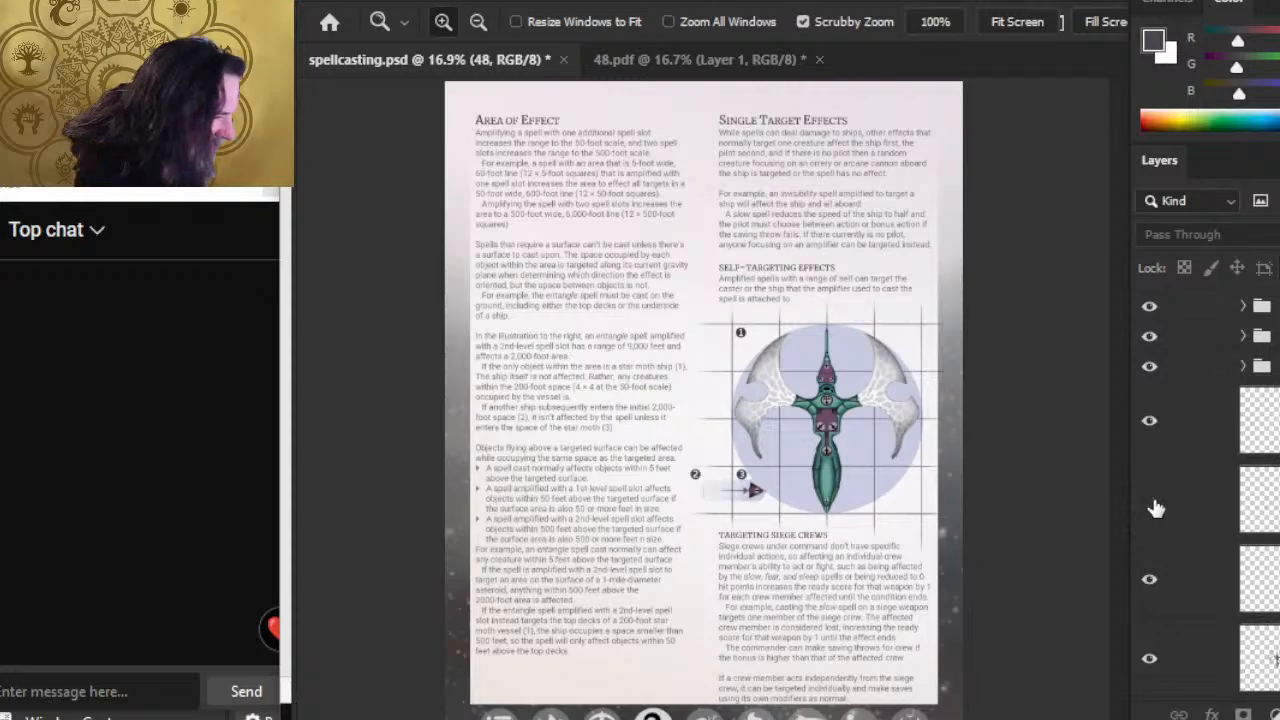
left_click(1150, 422)
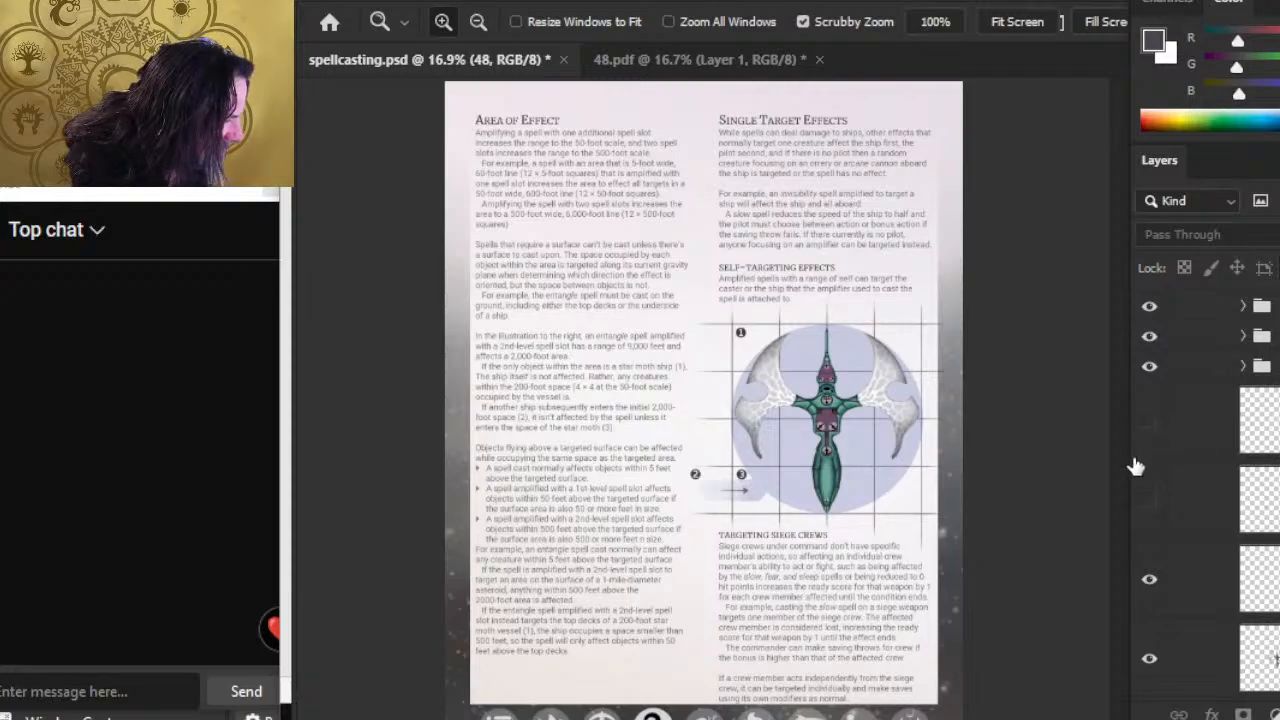
Find the pale backing behind the arrow in the diagram's nested group by toggling layer visibility, and select its layer.
scroll(1175, 492, "down", 3)
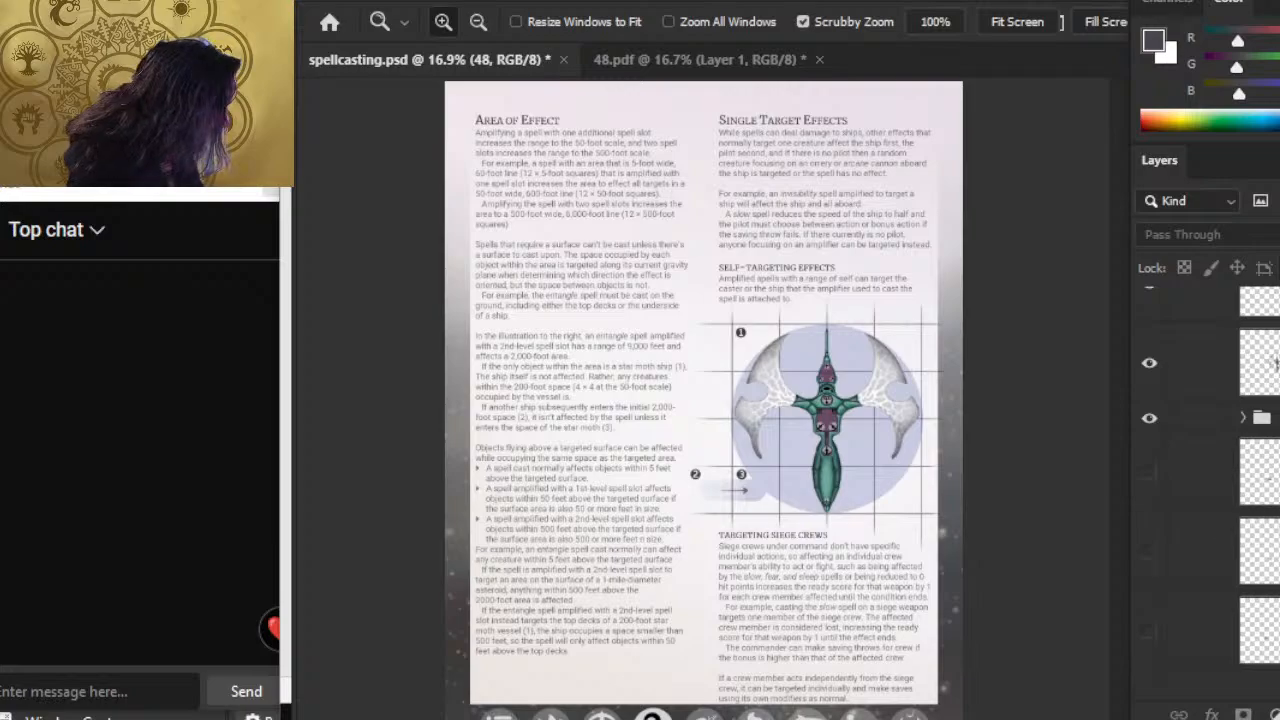
left_click(1155, 424)
left_click(1152, 422)
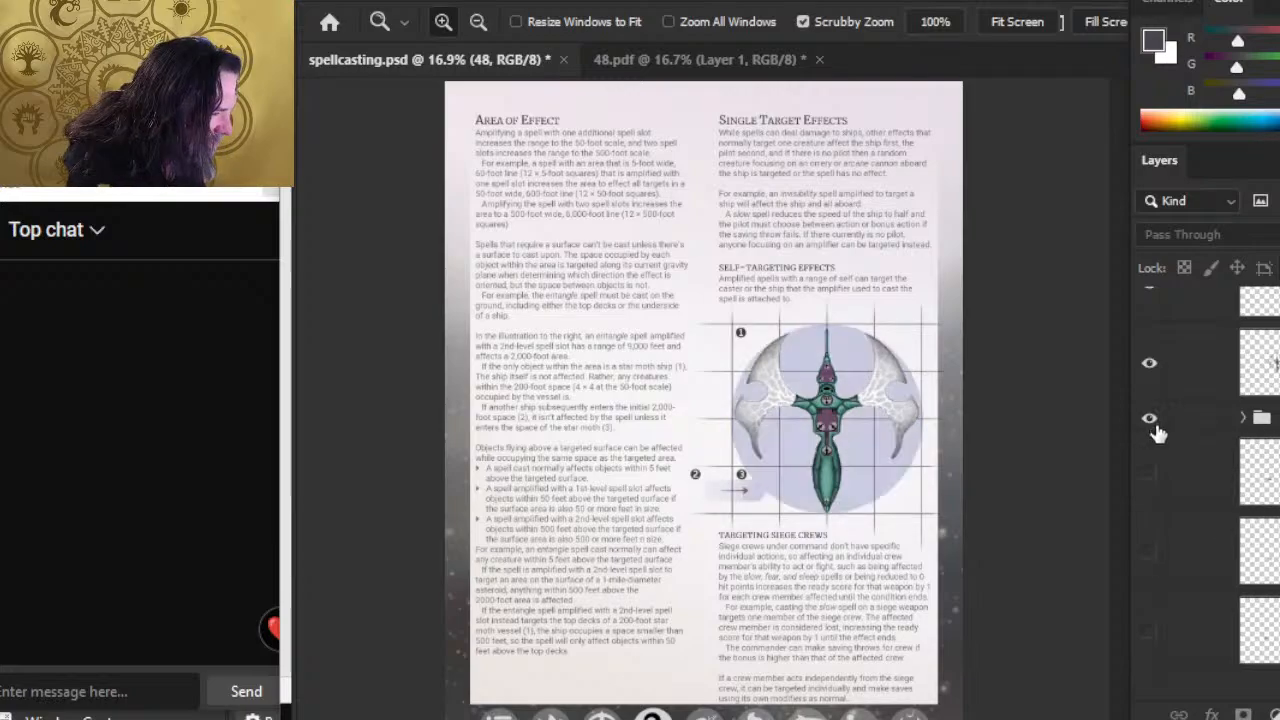
left_click(1246, 418)
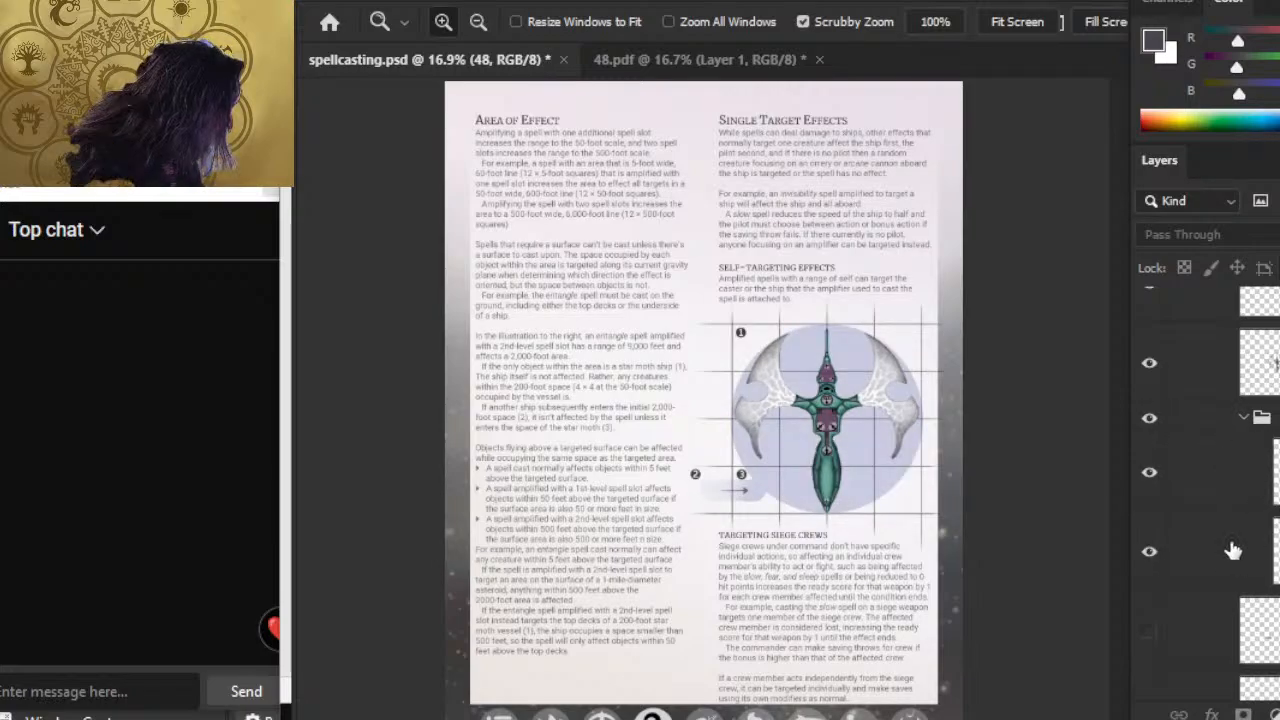
left_click(1154, 557)
left_click(1150, 557)
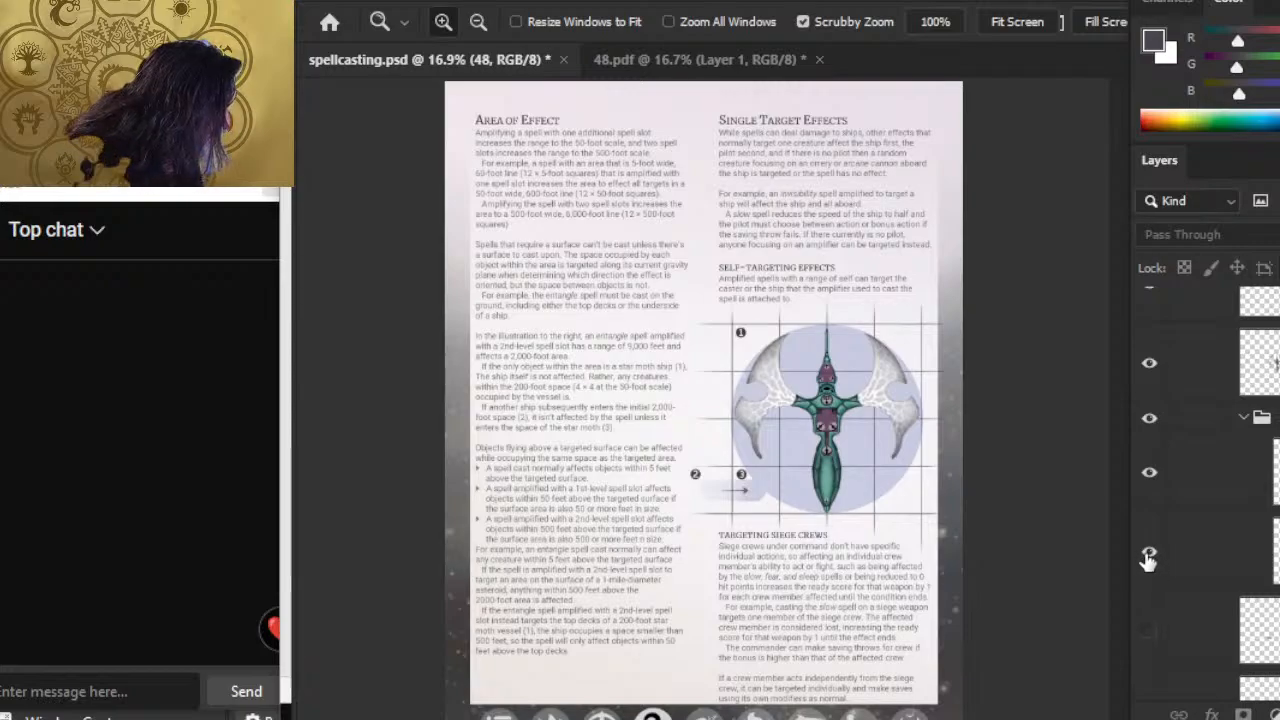
left_click(1152, 558)
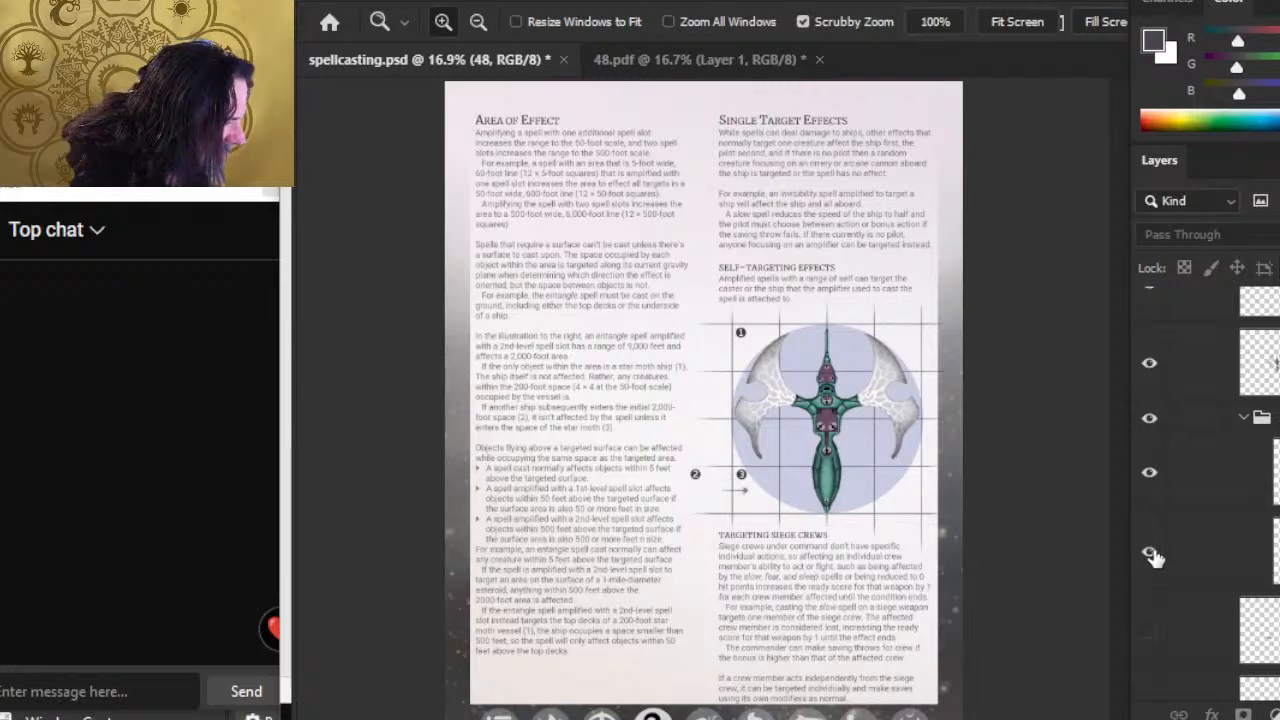
scroll(1180, 585, "up", 2)
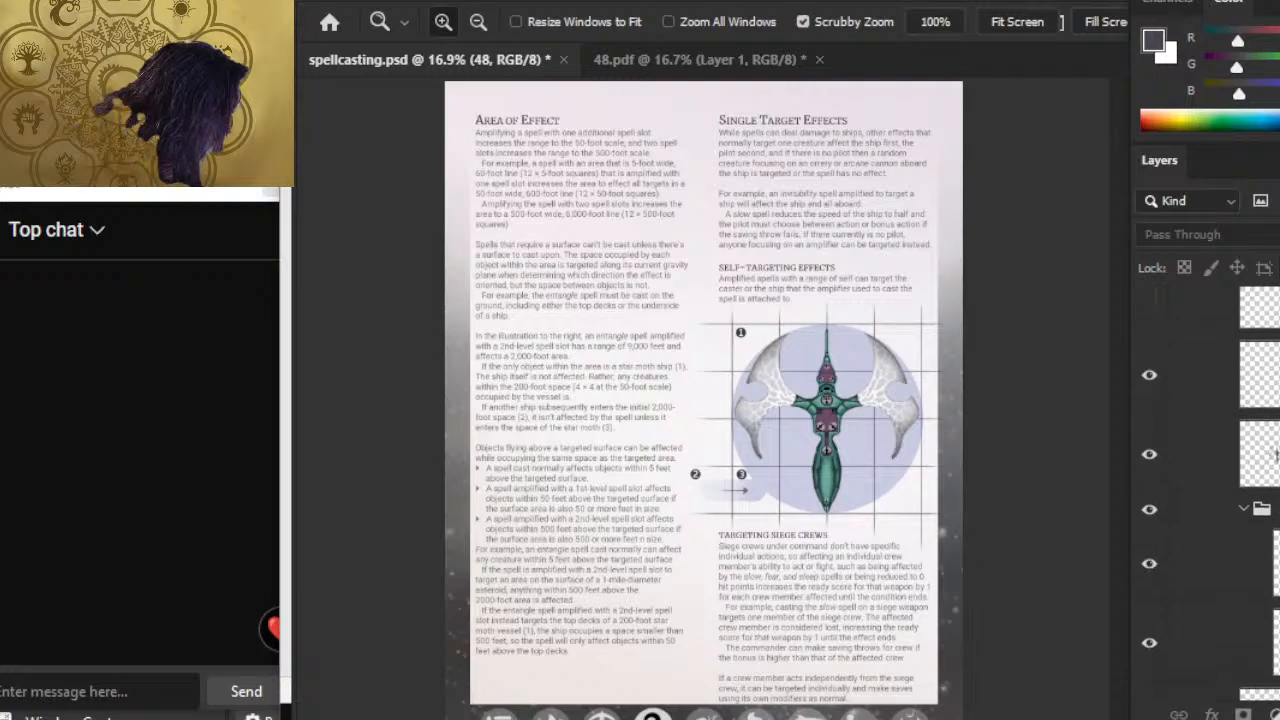
scroll(1190, 490, "down", 1)
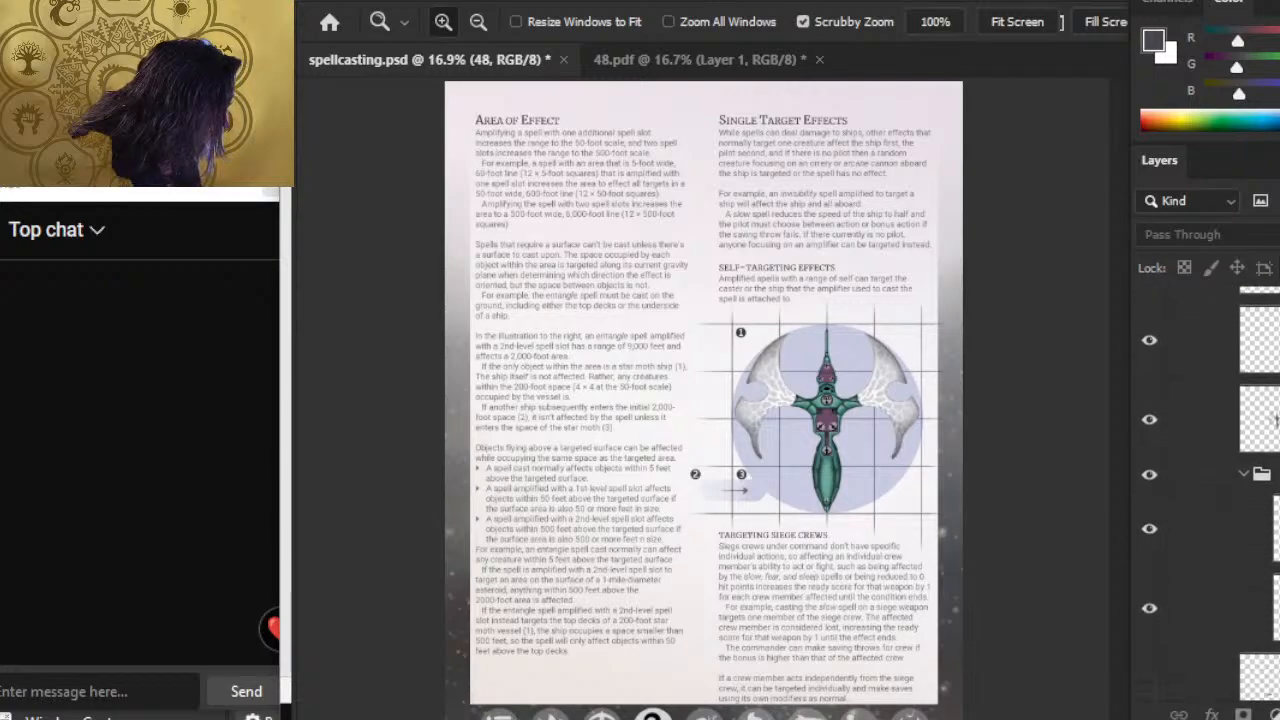
left_click(1230, 620)
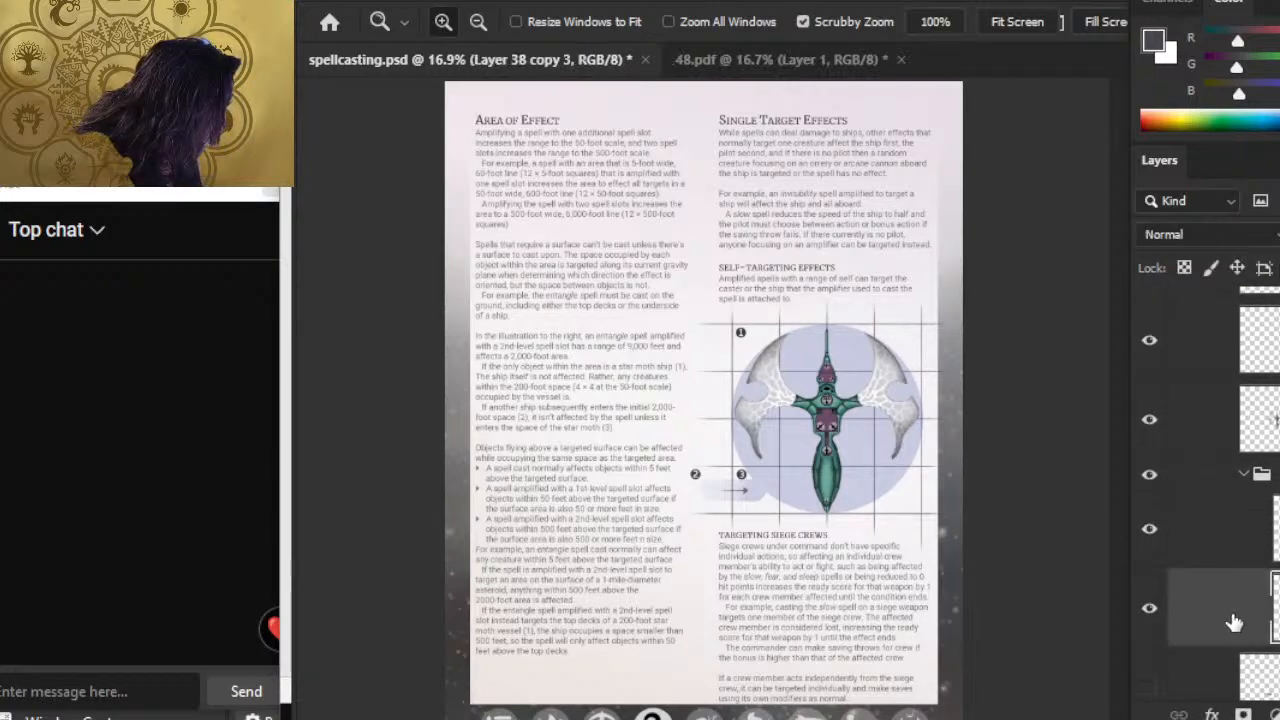
Show the faded ship and dark ship layers in page 49's diagram group again and select both.
scroll(1151, 574, "up", 3)
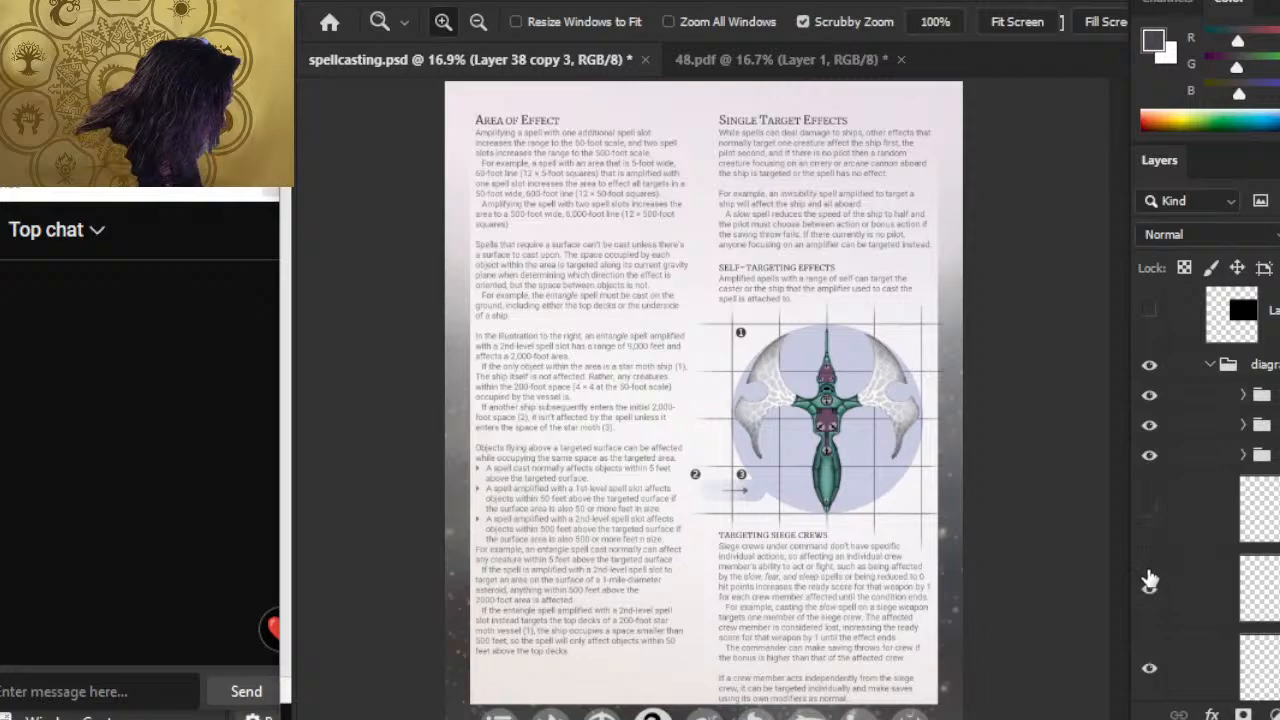
left_click(1149, 530)
left_click(1210, 542, "ctrl")
left_click(1200, 614, "ctrl")
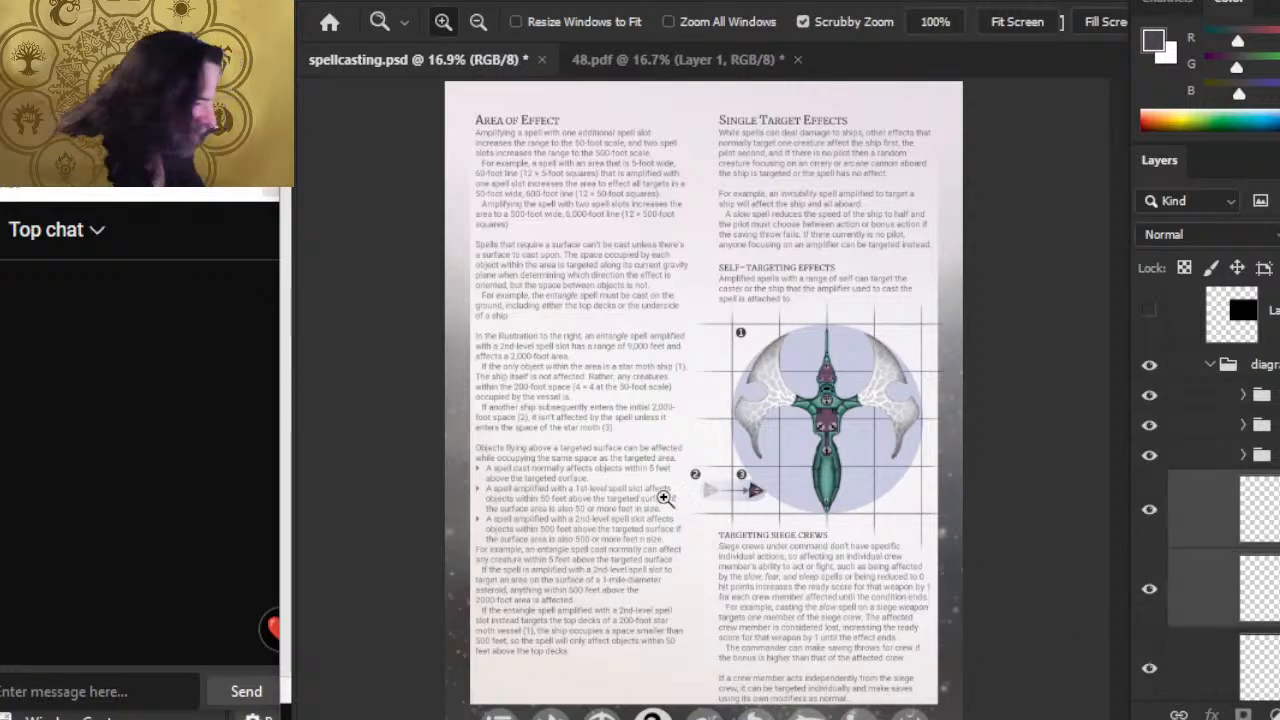
Scale the two selected ships together to about 198.43% with Free Transform, keeping their proportions.
left_click(663, 497)
key("l")
right_click(712, 490)
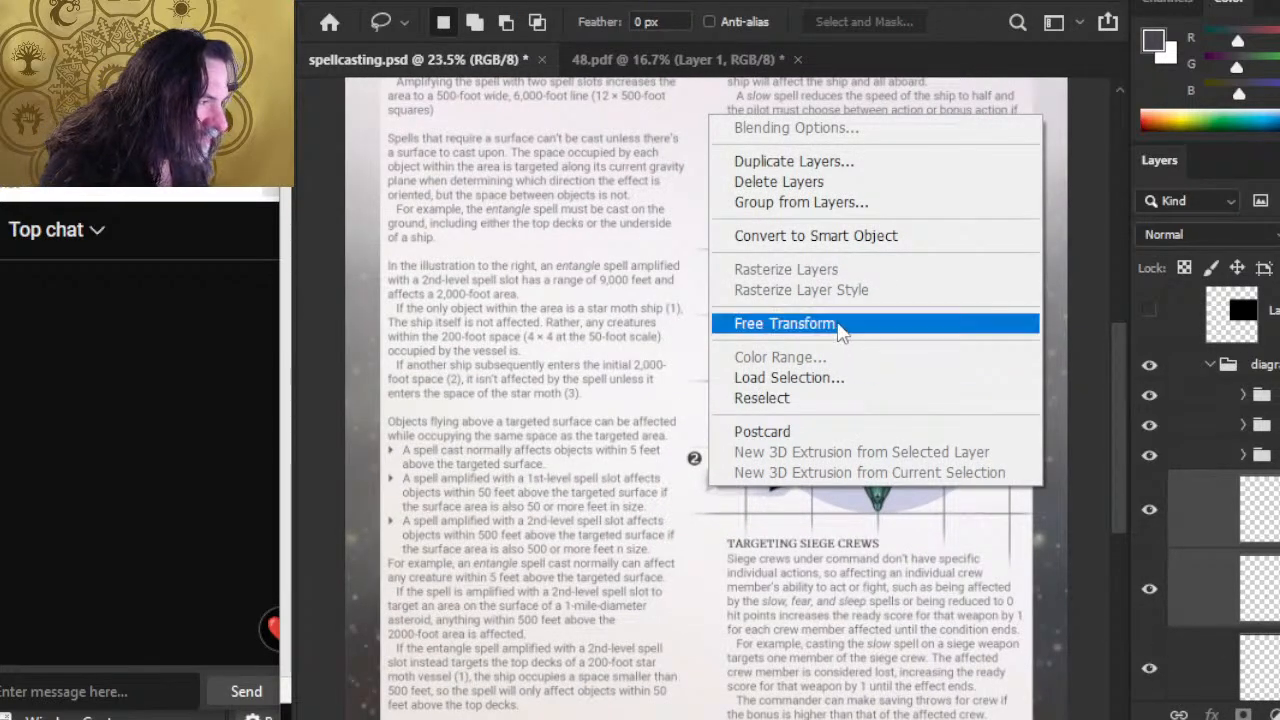
left_click(786, 323)
left_click_drag(749, 461, 761, 406)
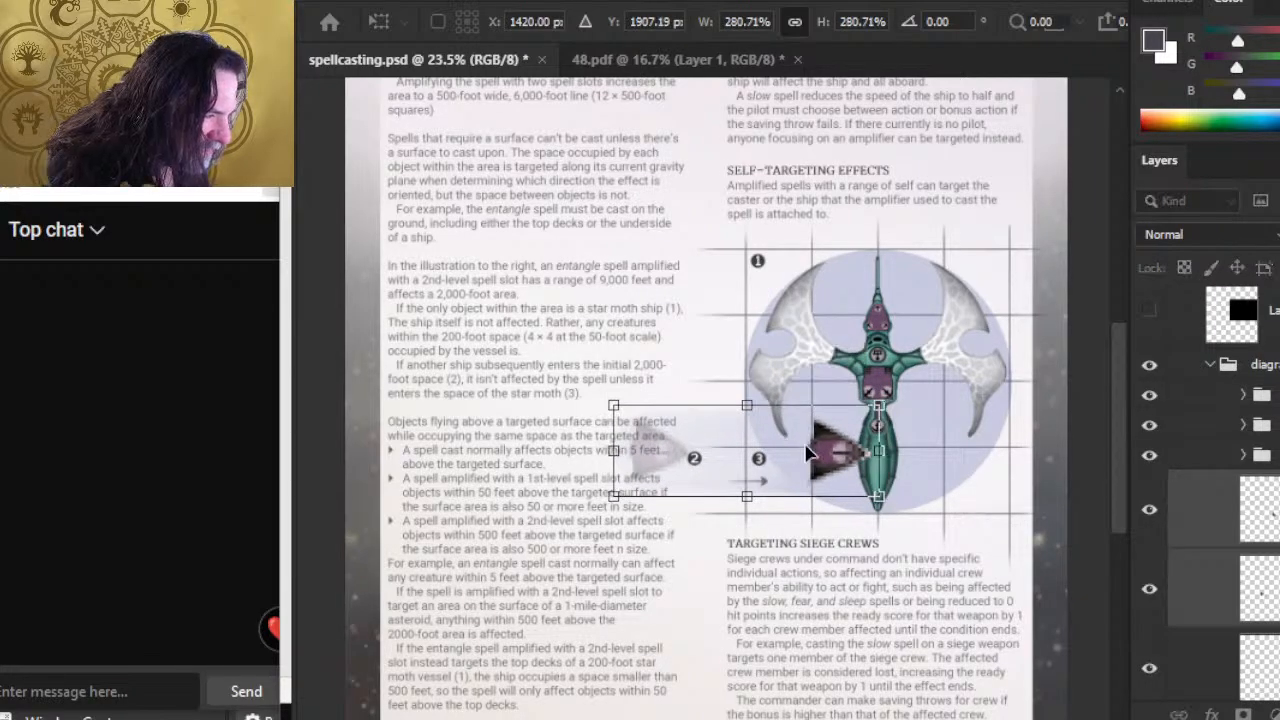
left_click_drag(798, 458, 750, 484)
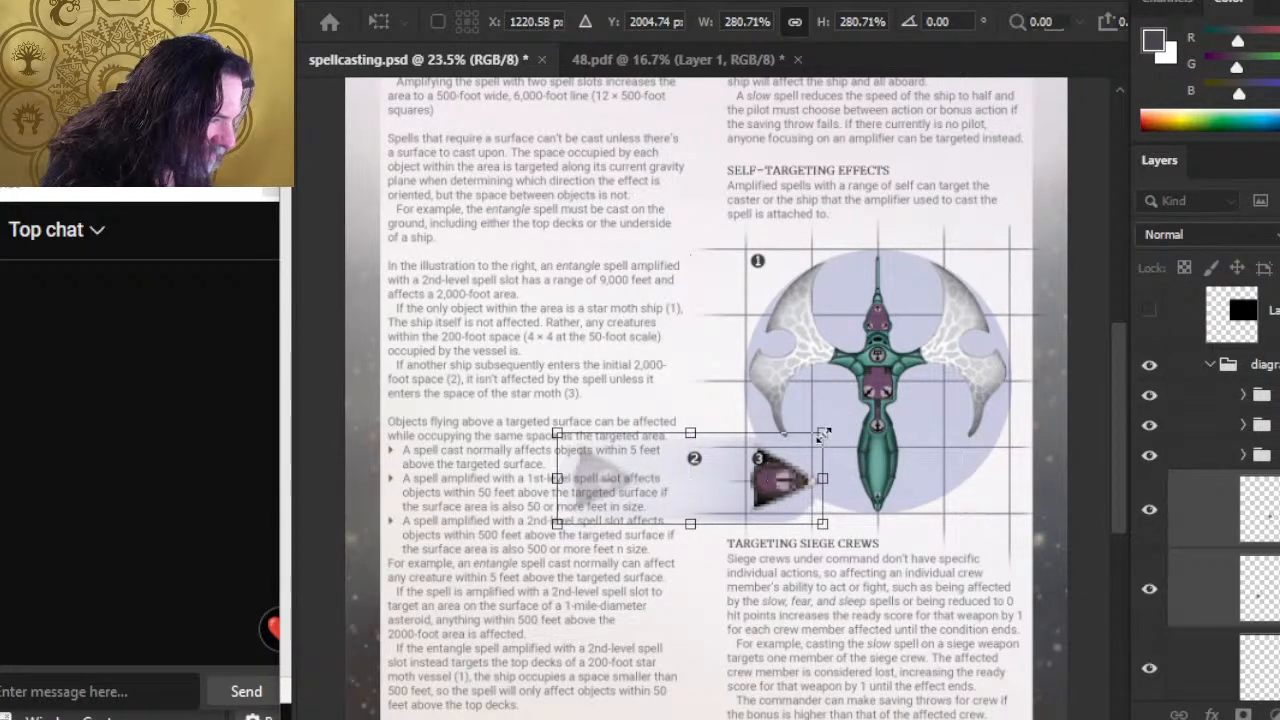
left_click_drag(822, 432, 778, 480)
left_click_drag(813, 438, 799, 441)
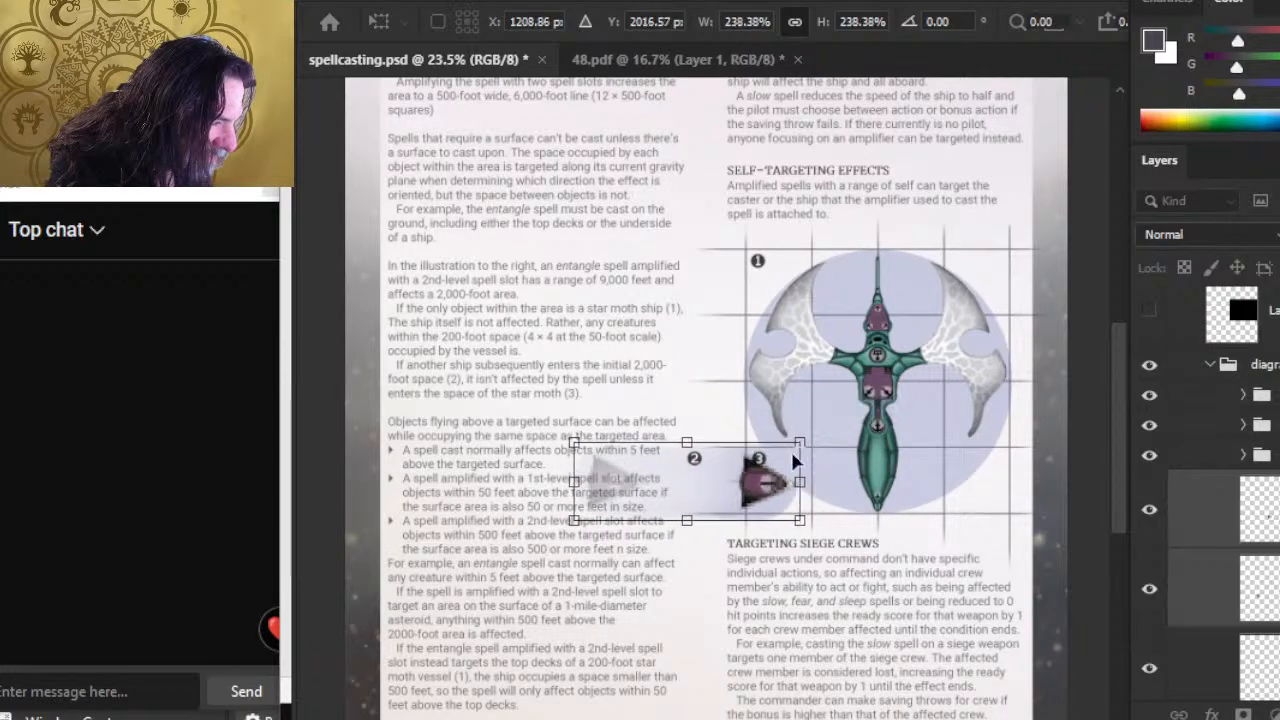
left_click_drag(770, 487, 804, 486)
left_click_drag(815, 437, 807, 444)
left_click_drag(785, 499, 701, 420)
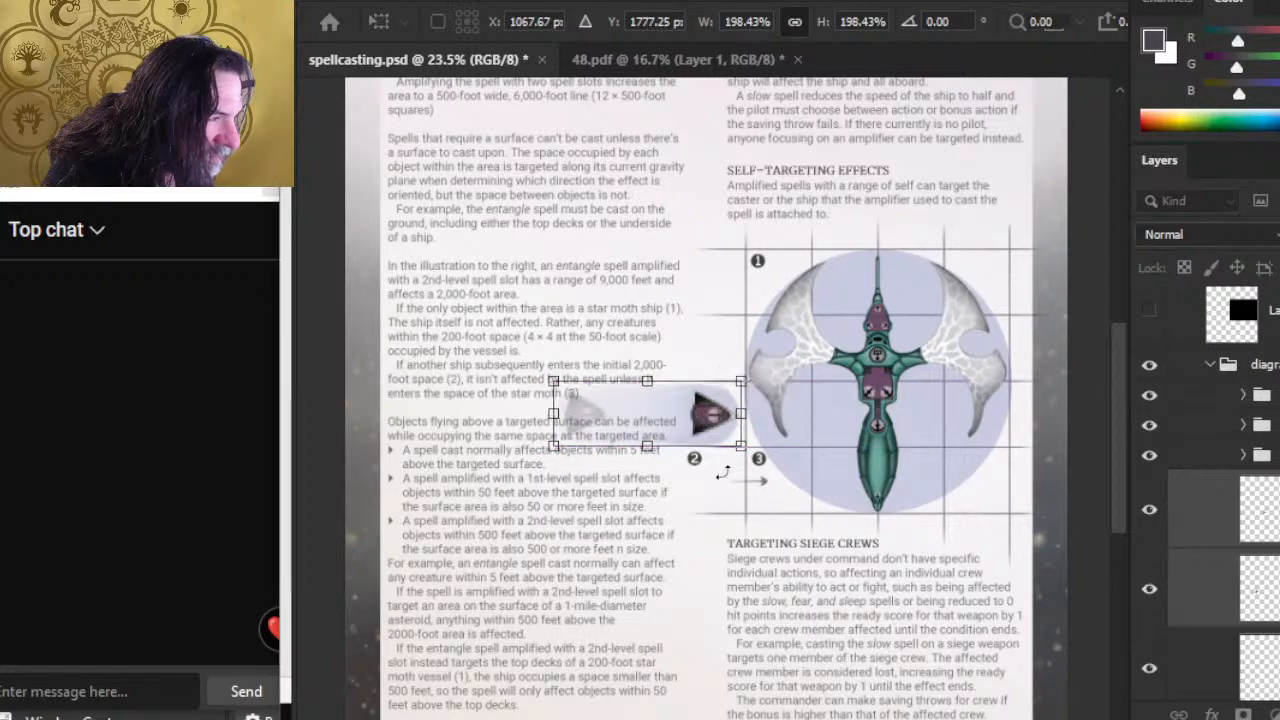
key("Return")
Move the ships so the dark one sits in marker 3's square, and shift the faded one alone into marker 2's square.
key("l")
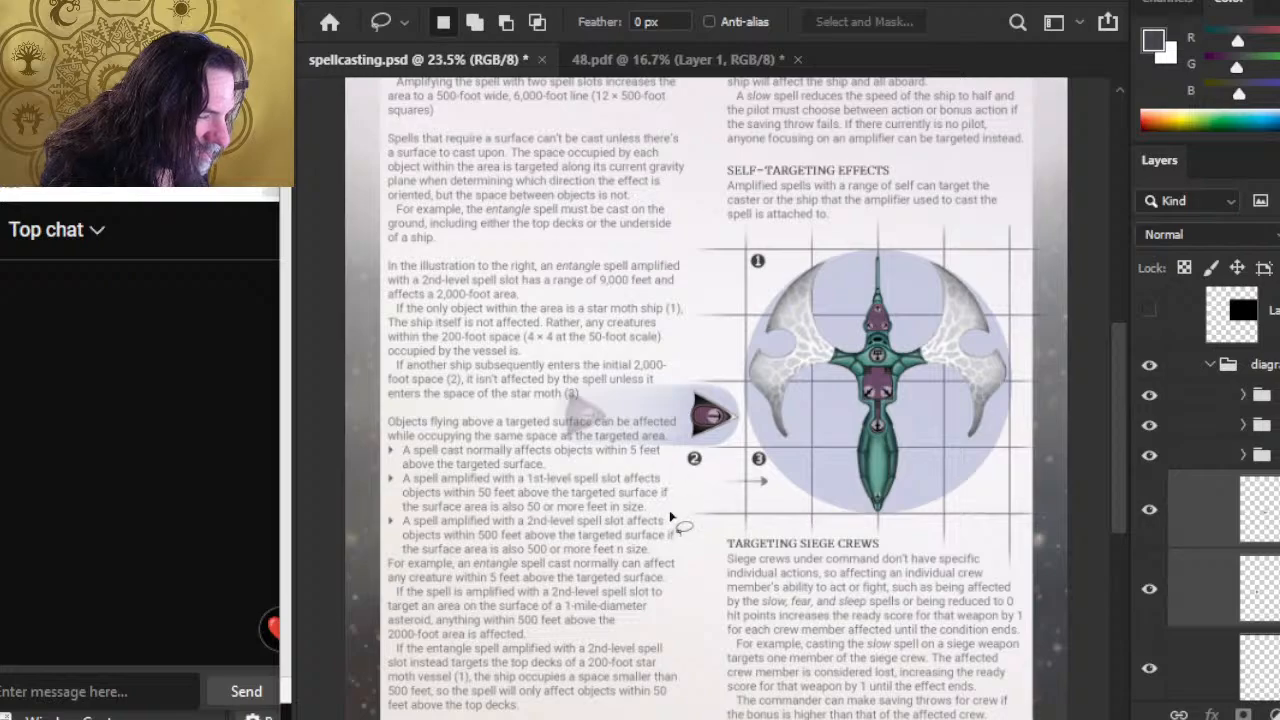
key("v")
mouse_move(755, 483)
left_mouse_down()
mouse_move(838, 560)
mouse_move(820, 556)
left_mouse_up()
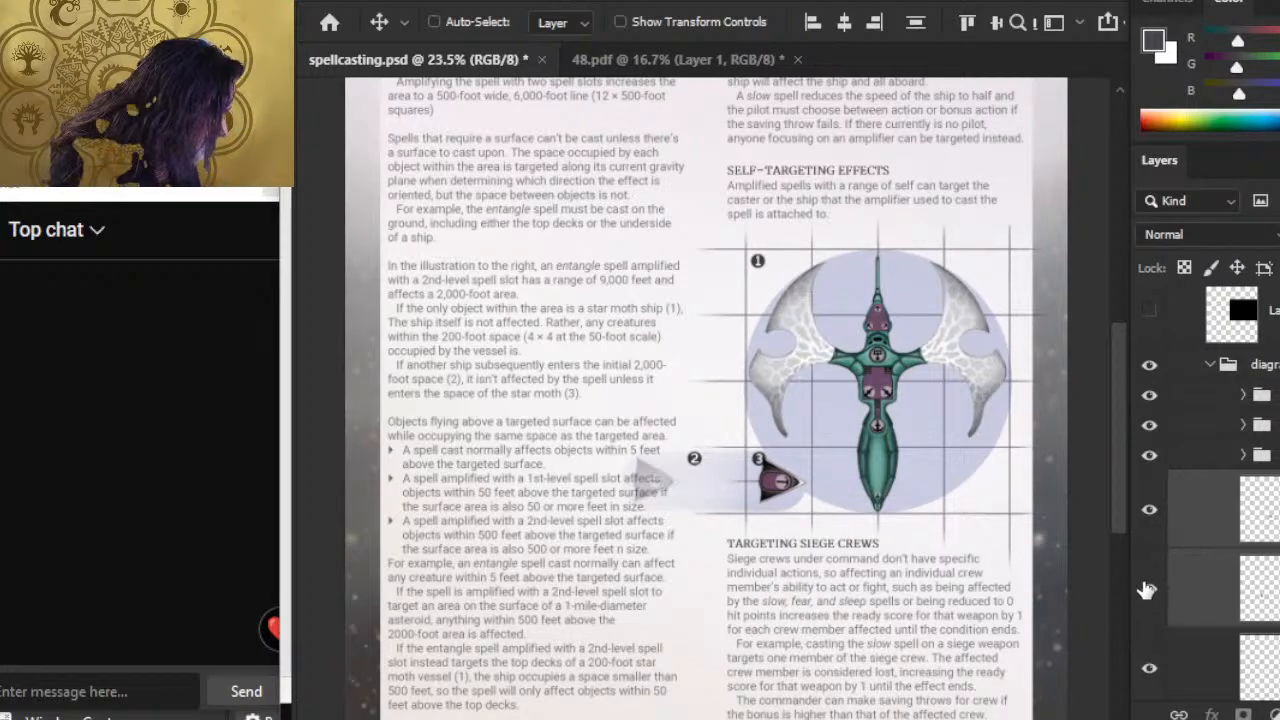
left_click(1186, 586)
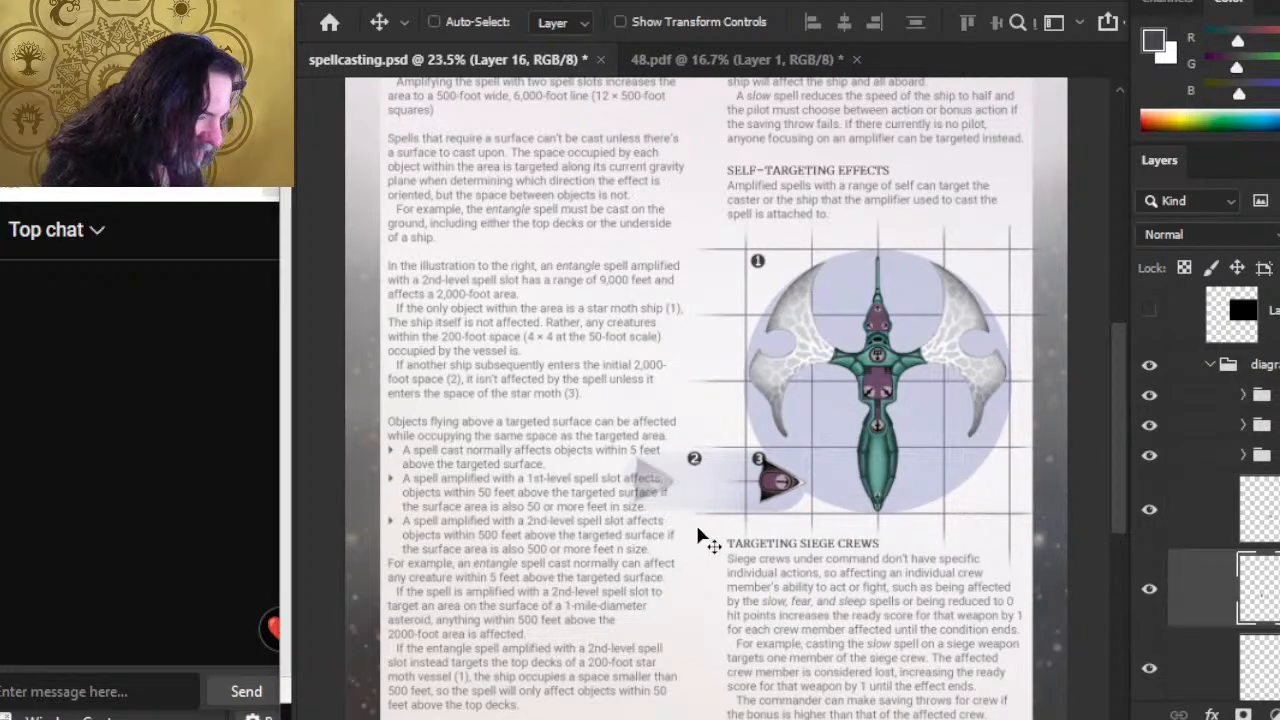
mouse_move(697, 534)
left_mouse_down()
mouse_move(700, 513)
mouse_move(735, 525)
mouse_move(749, 592)
mouse_move(751, 568)
left_mouse_up()
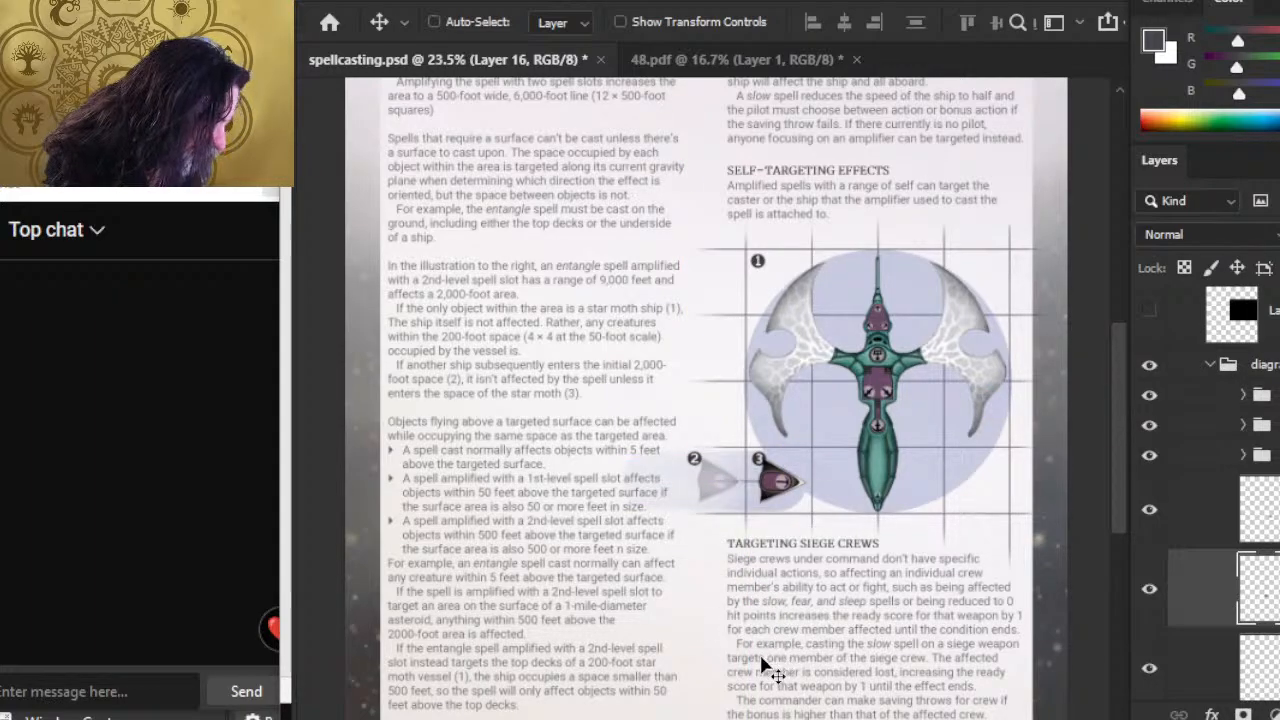
Inspect the resized ships up close and identify the group holding marker 3 by toggling its visibility.
key("z")
left_click_drag(760, 502, 814, 531)
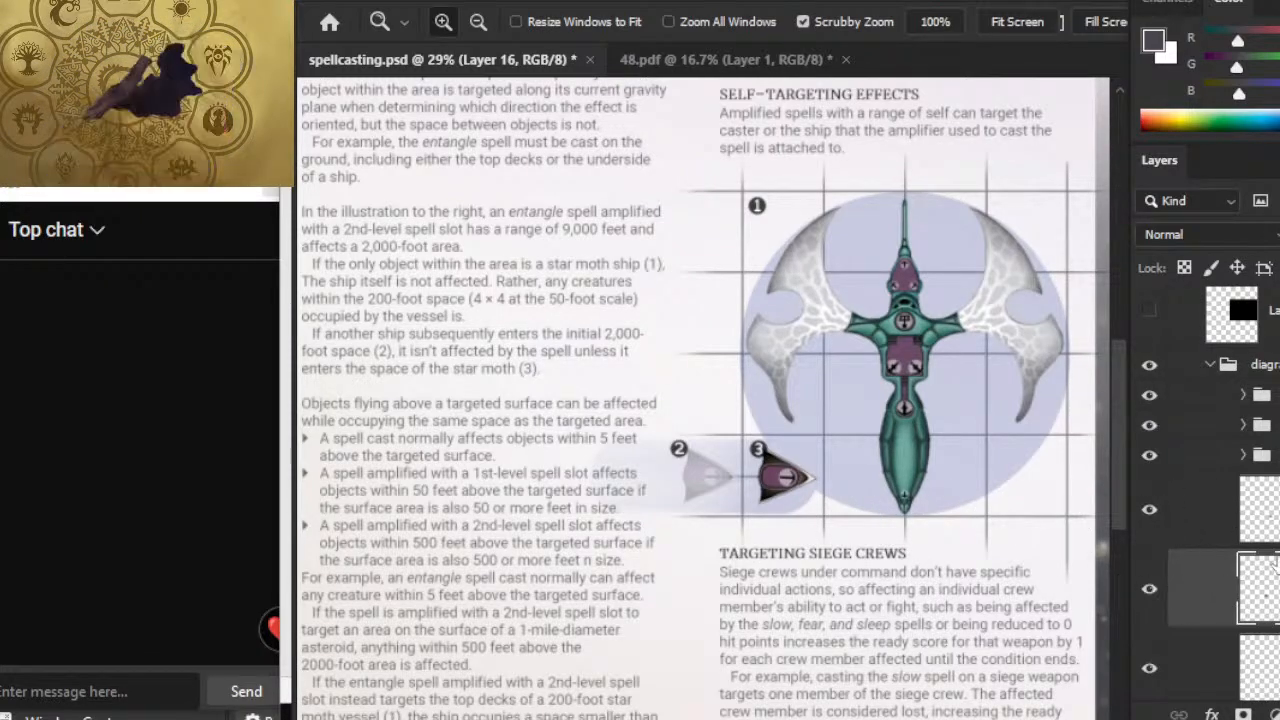
left_click(1150, 459)
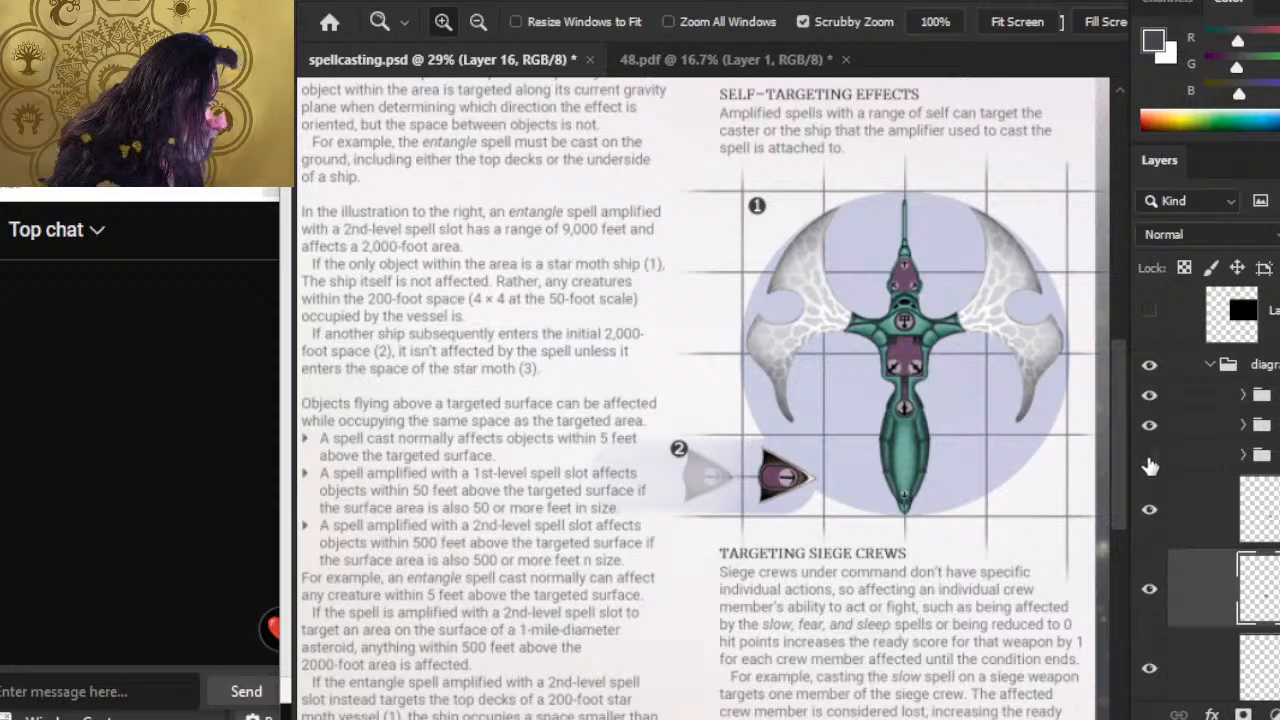
left_click(1150, 459)
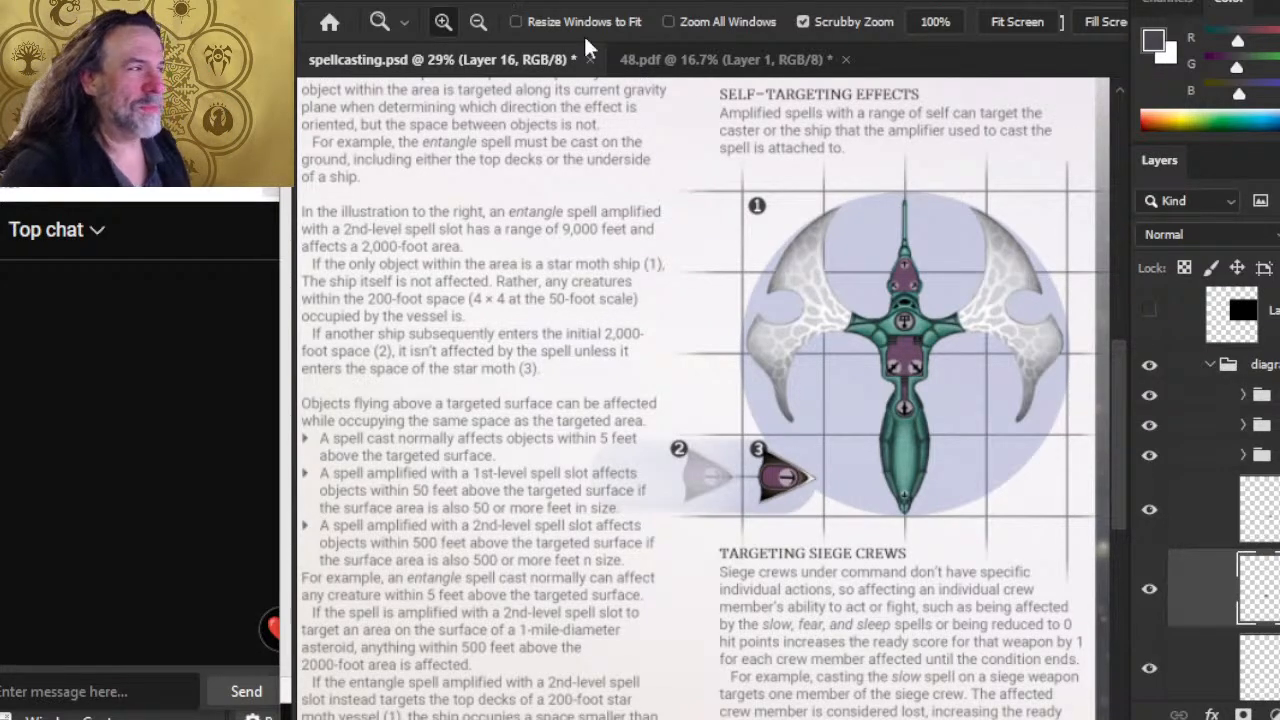
Close 48.pdf and open App2 - LoX - pt3 Doomspace.psd from the LoX folder.
left_click(845, 60)
left_click(700, 297)
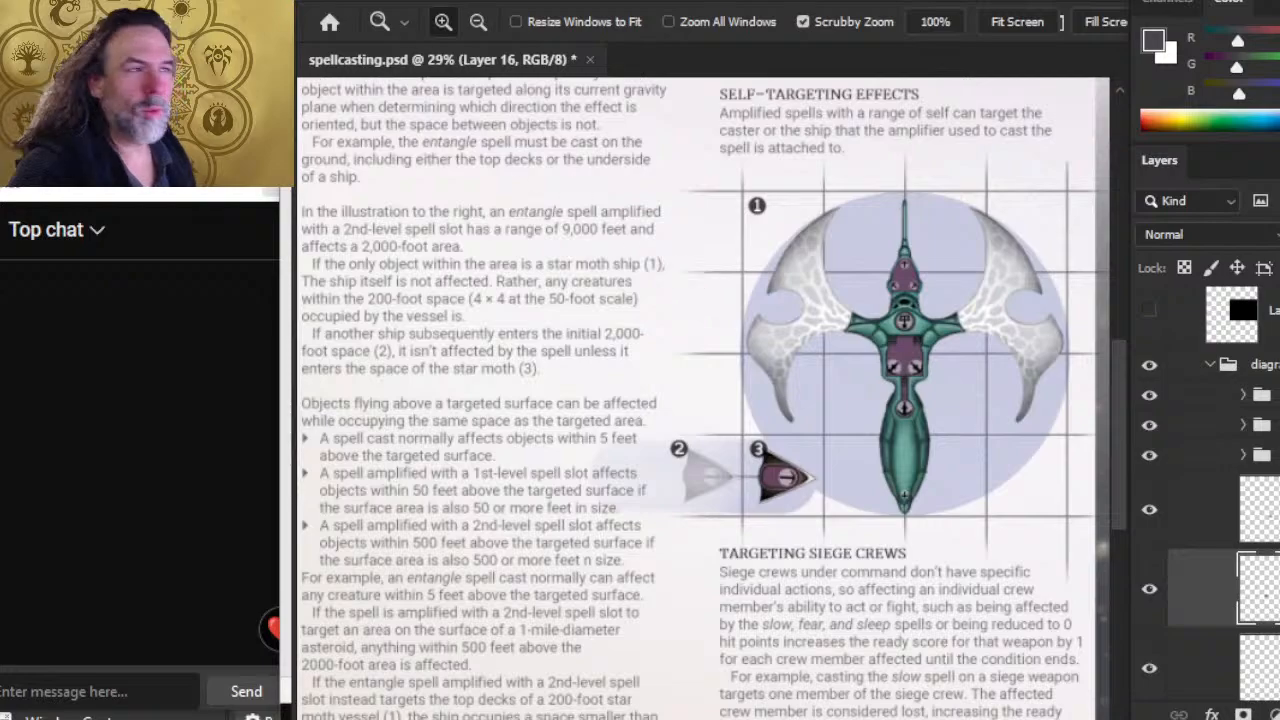
left_click(345, 3)
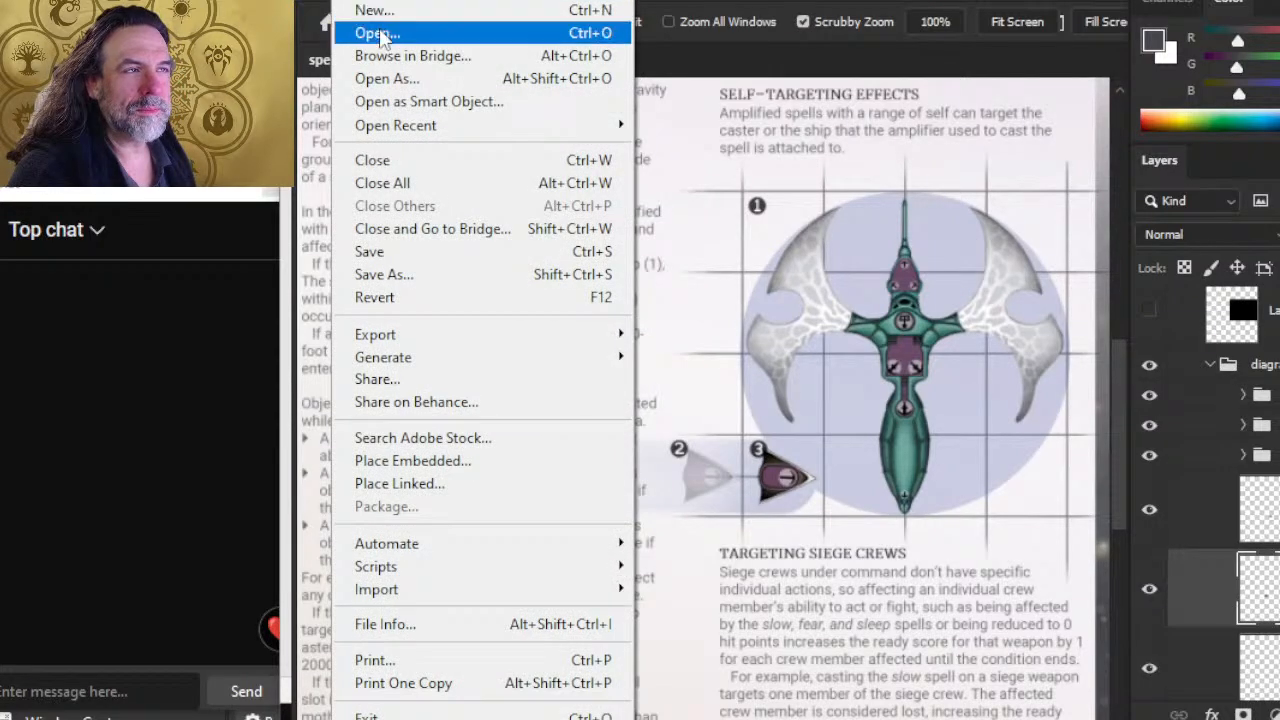
left_click(379, 28)
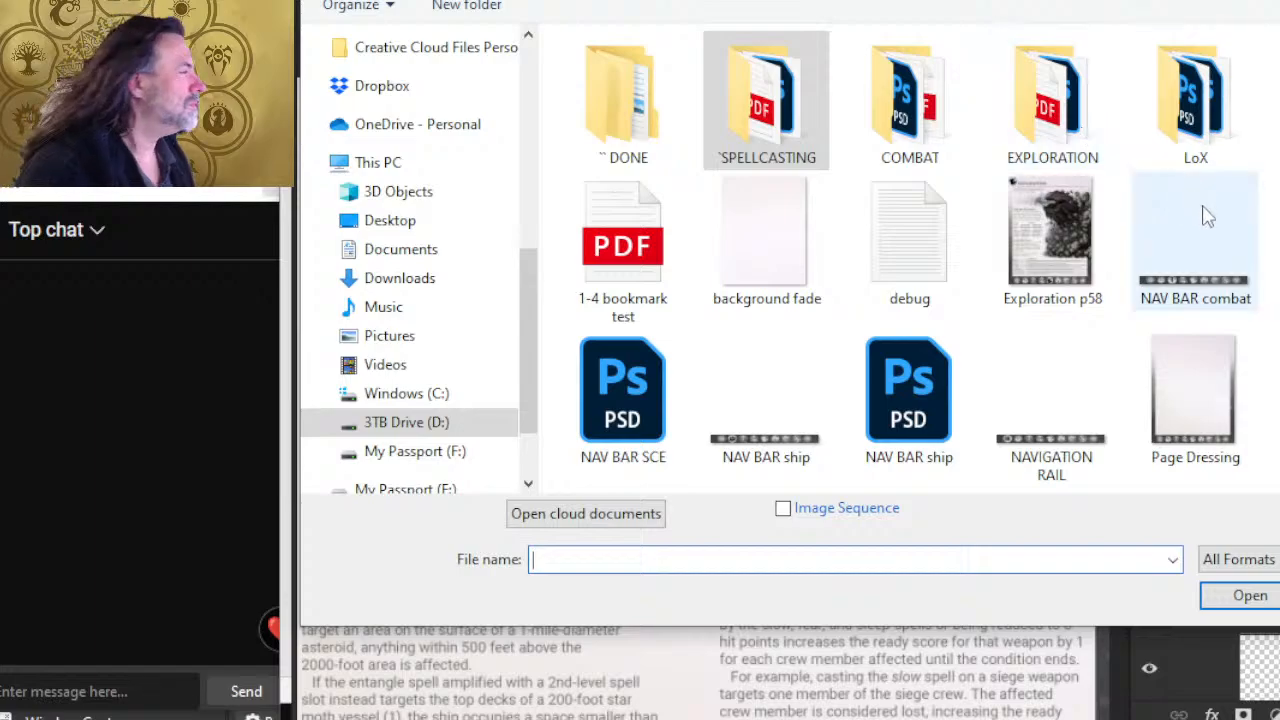
double_click(1220, 115)
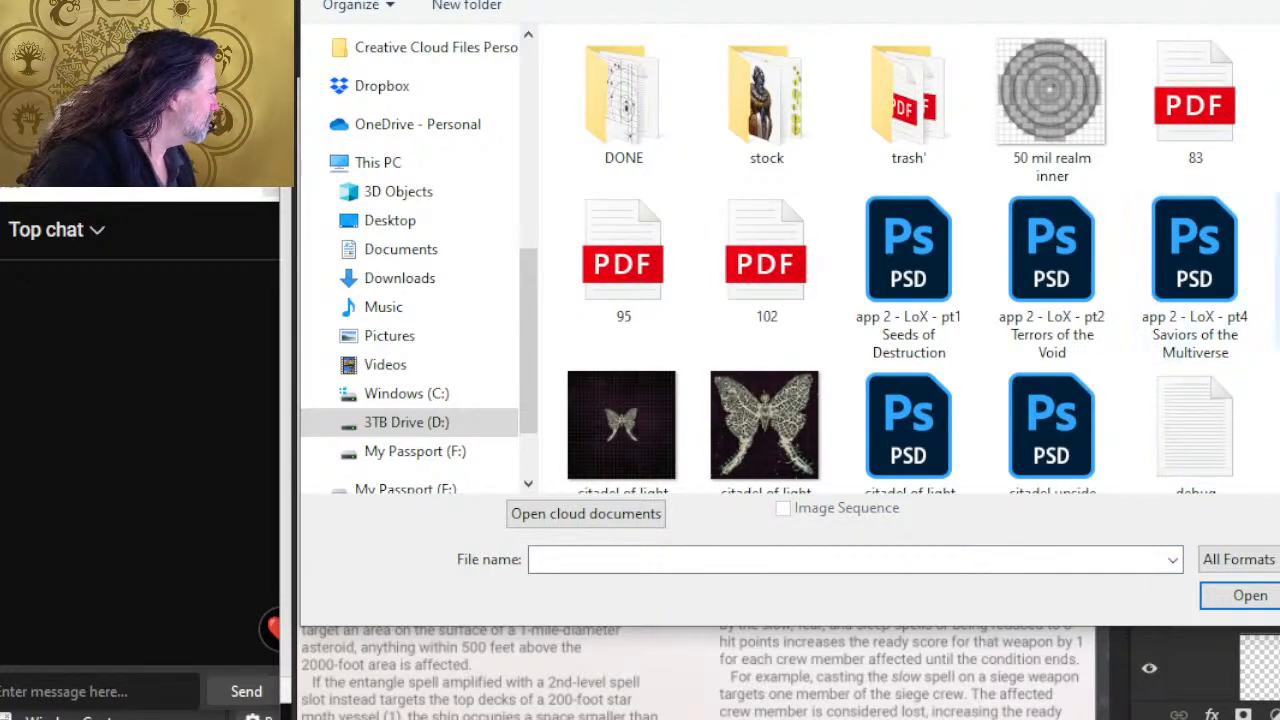
double_click(1278, 268)
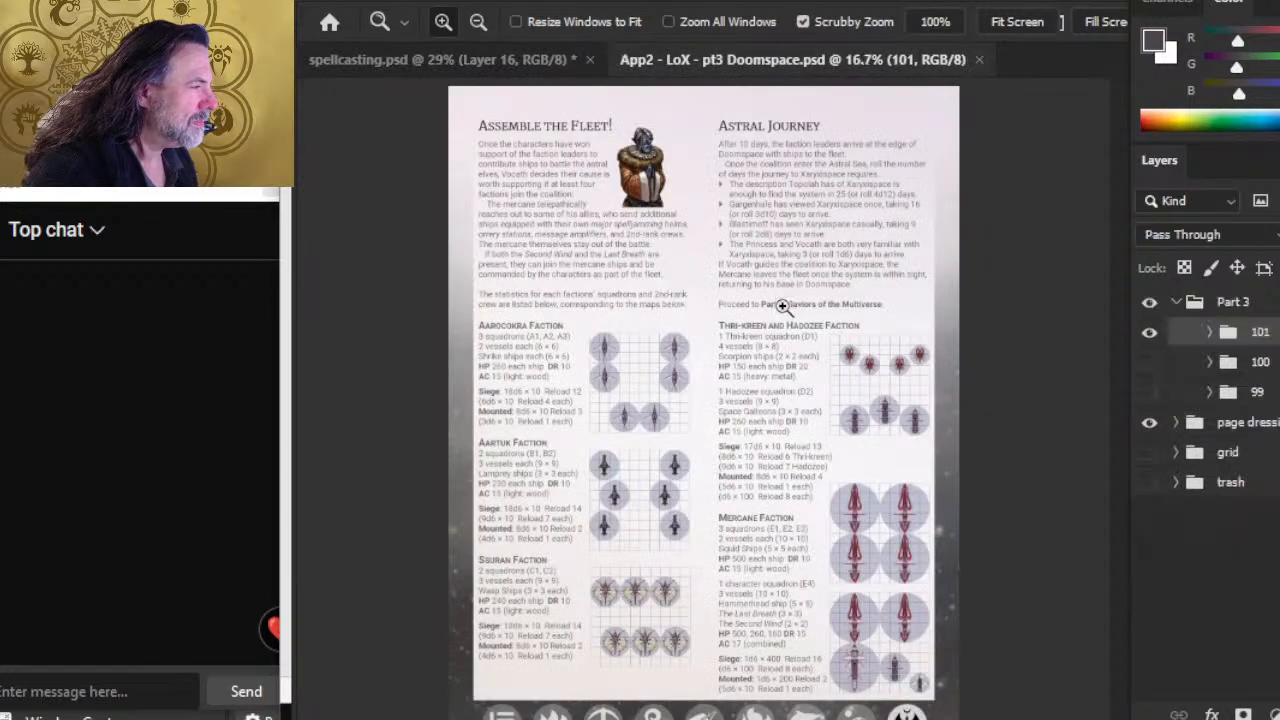
Examine the large ship in spellcasting.psd up close, and return to the Doomspace document.
left_click(505, 68)
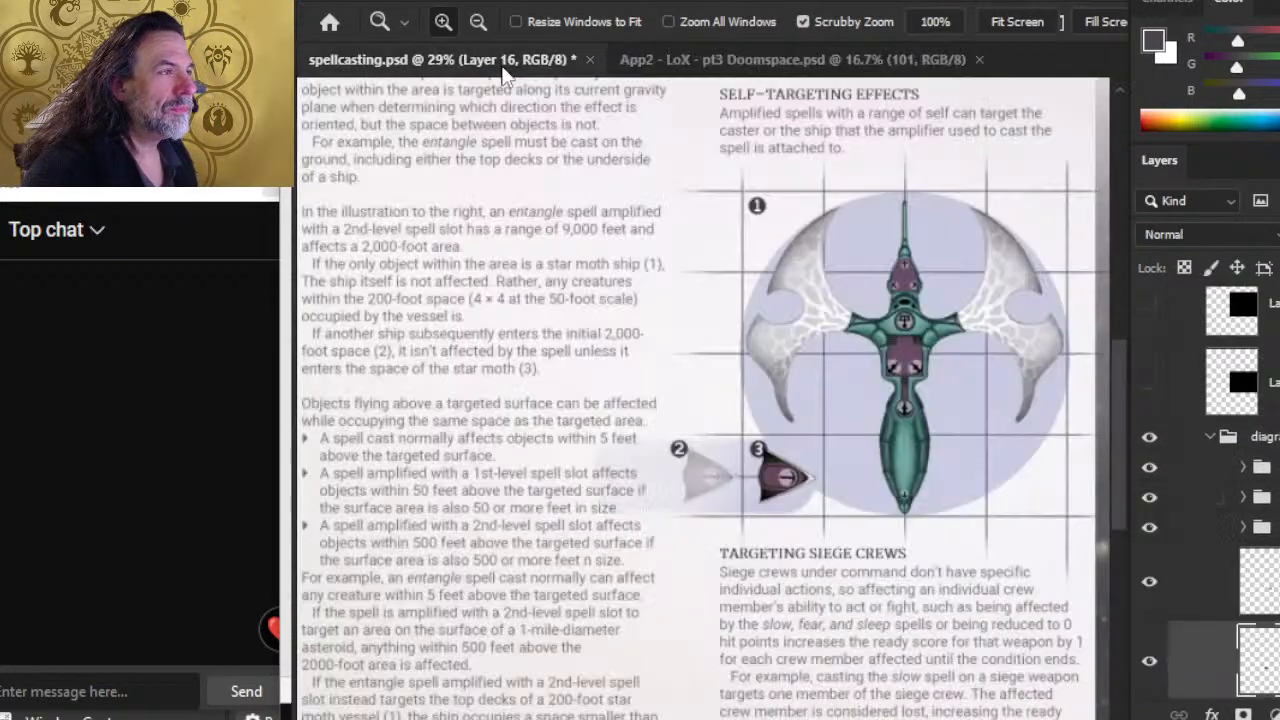
left_click_drag(919, 300, 991, 316)
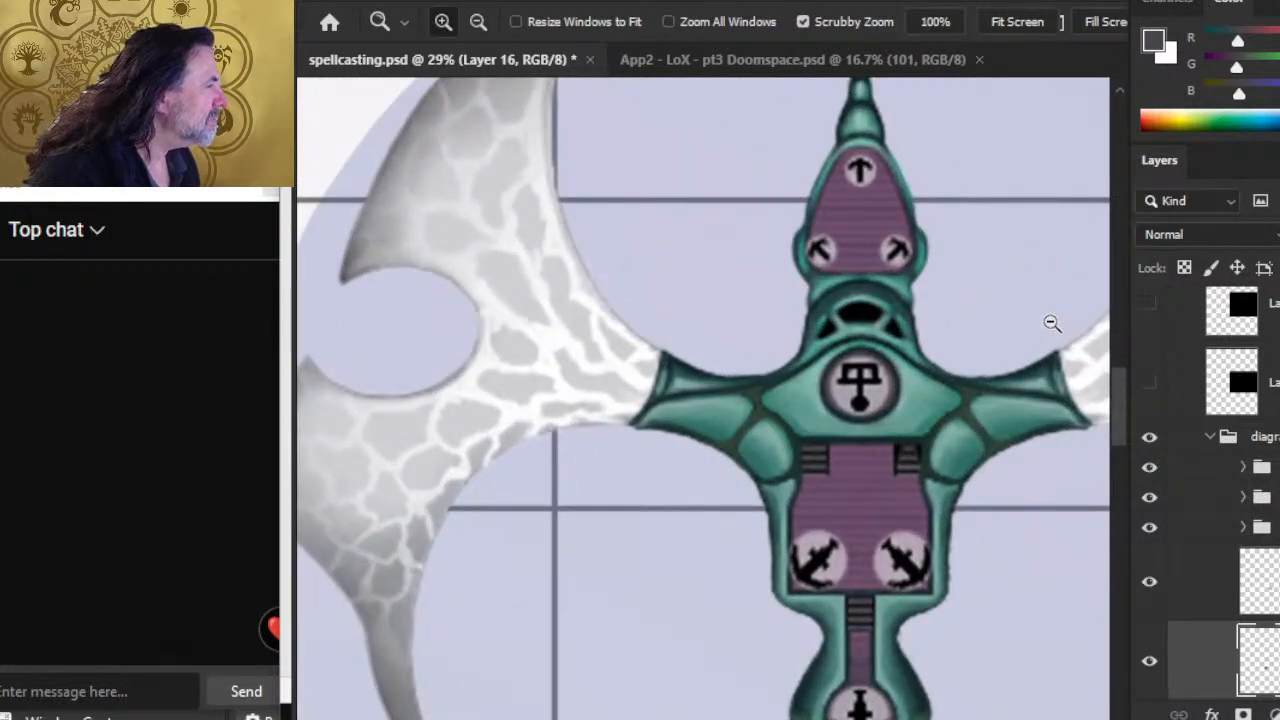
left_click_drag(1052, 323, 940, 282)
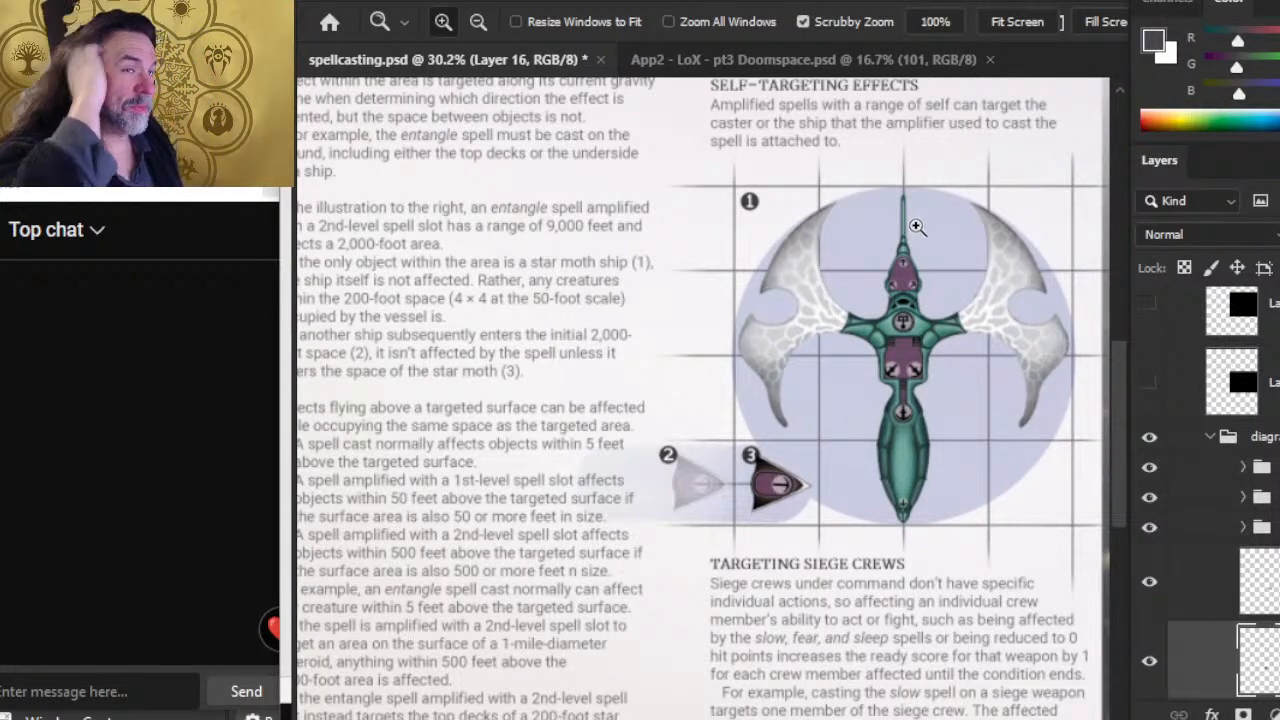
left_click(832, 62)
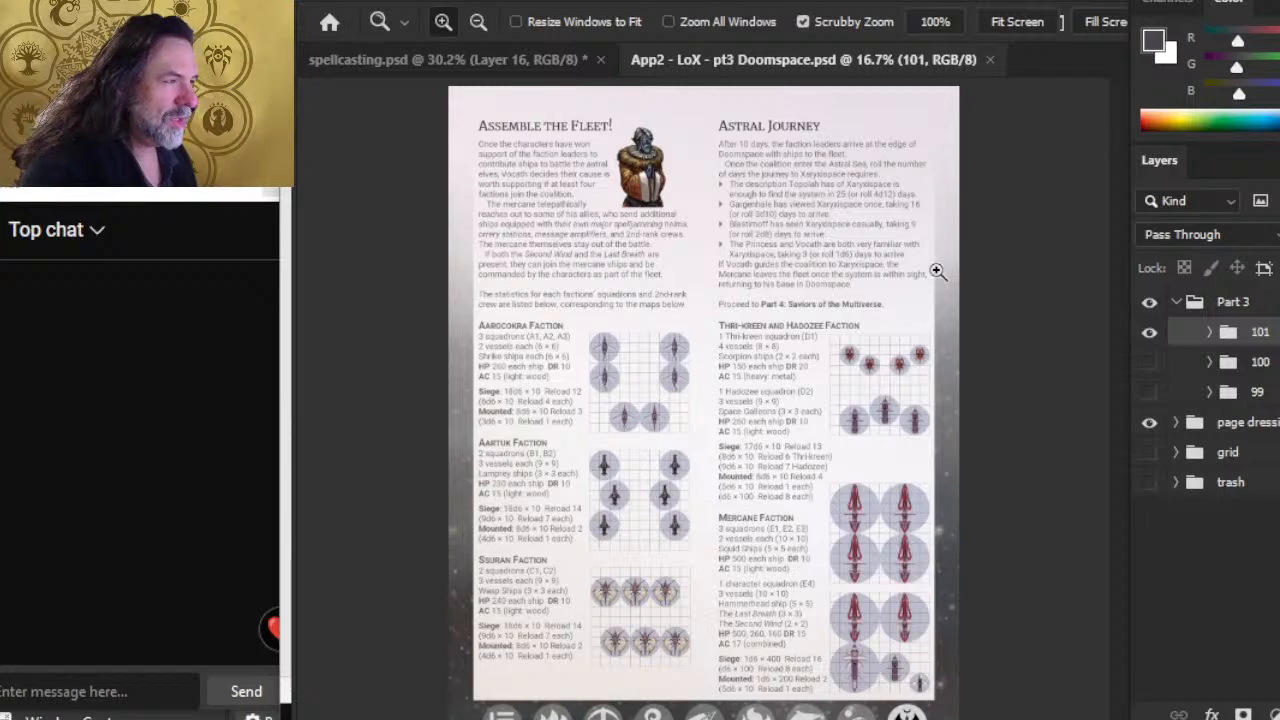
Hide page group 101, check page 100, and show page group 99 to view its map's numbered markers up close.
left_click(1152, 334)
left_click(1152, 364)
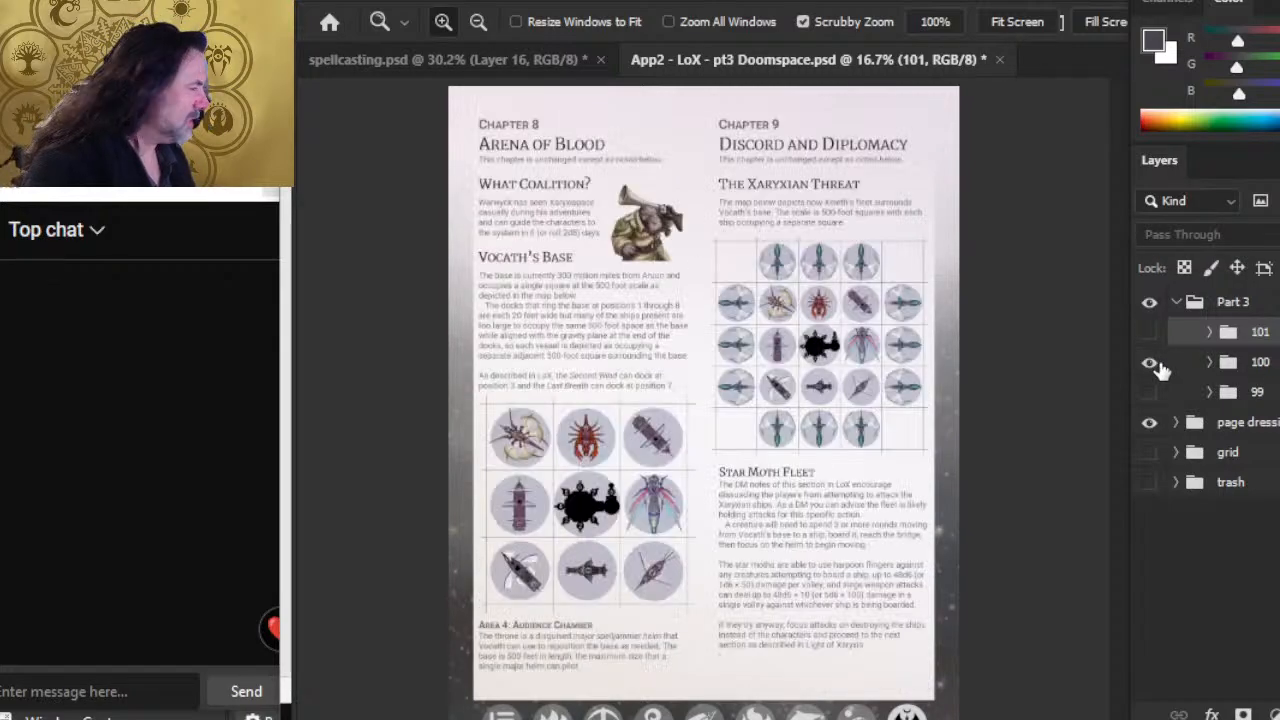
left_click(1150, 362)
left_click(1150, 393)
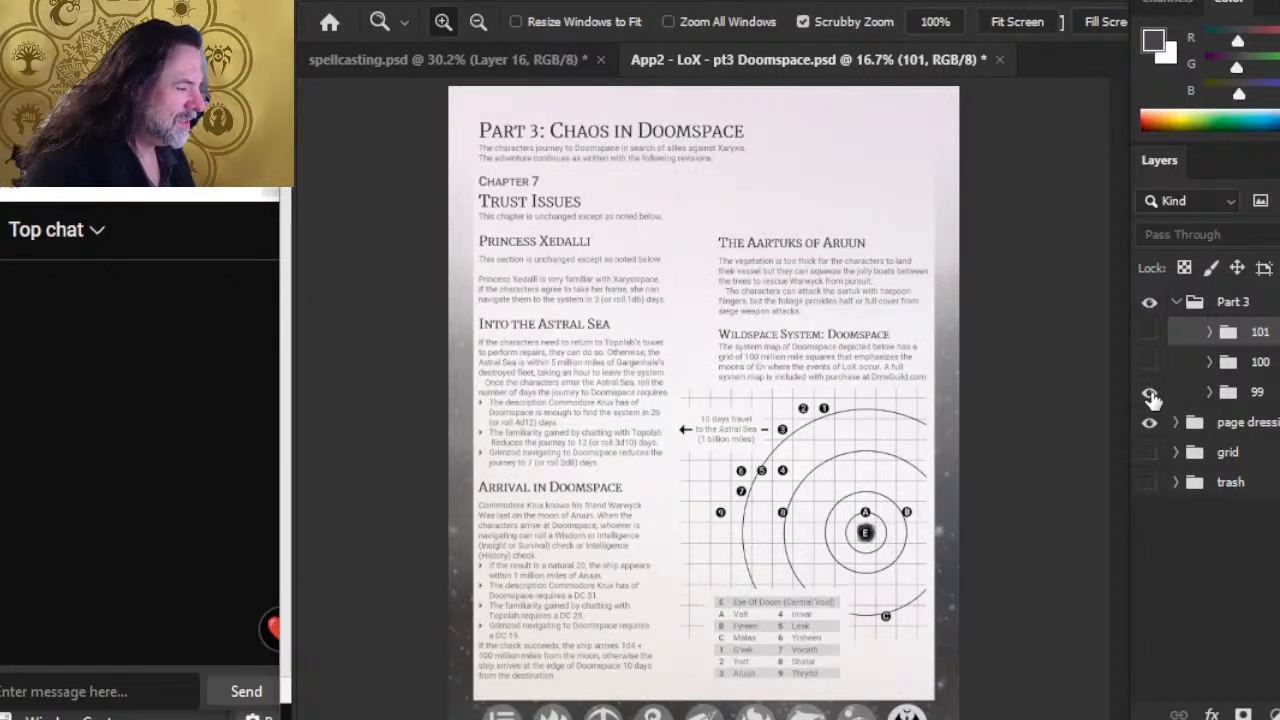
left_click_drag(740, 487, 872, 480)
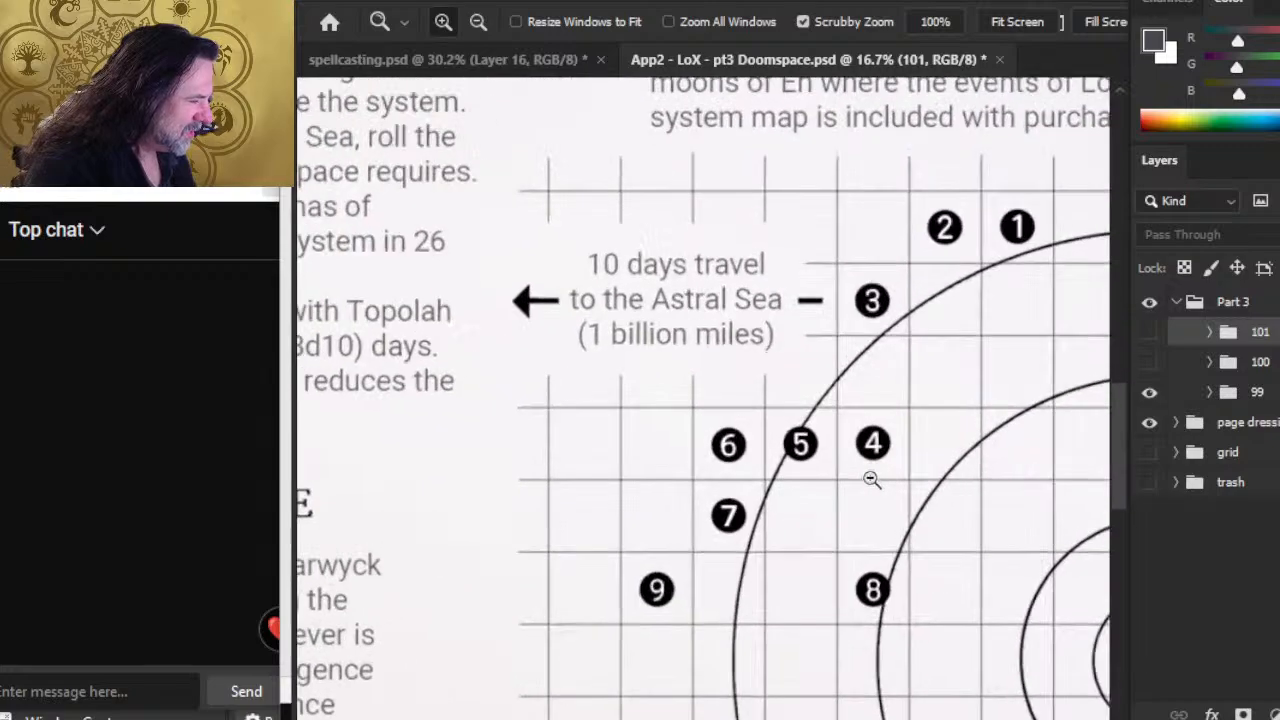
Find the layer with the numbered map markers in page 99's nested groups by toggling visibility, and select it.
left_click(1209, 393)
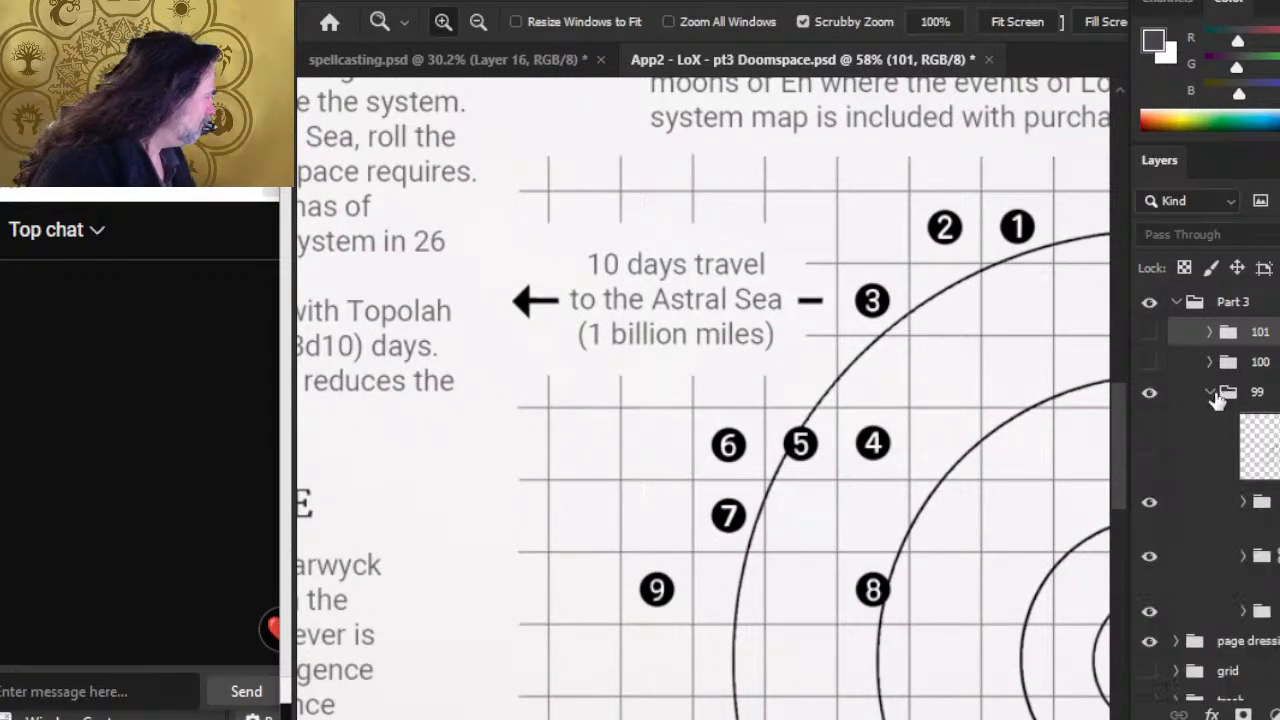
left_click(1152, 489)
left_click(1150, 489)
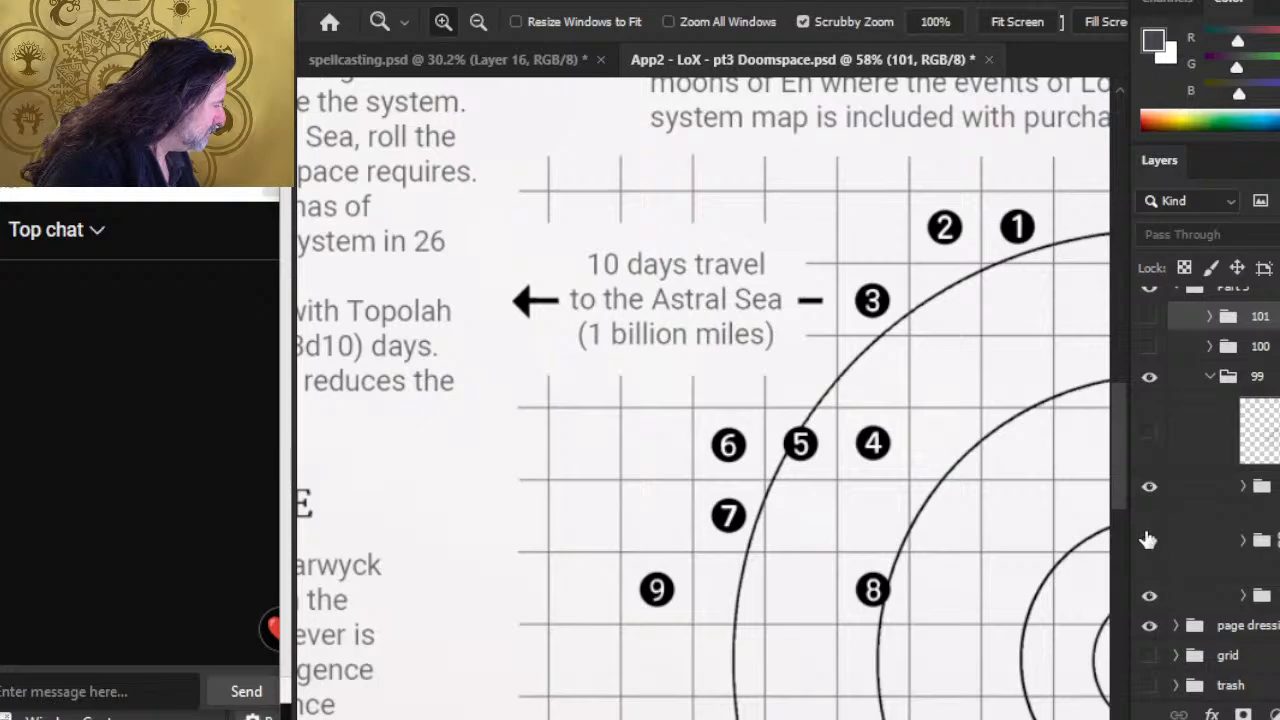
left_click(1149, 540)
left_click(1149, 540)
left_click(1242, 541)
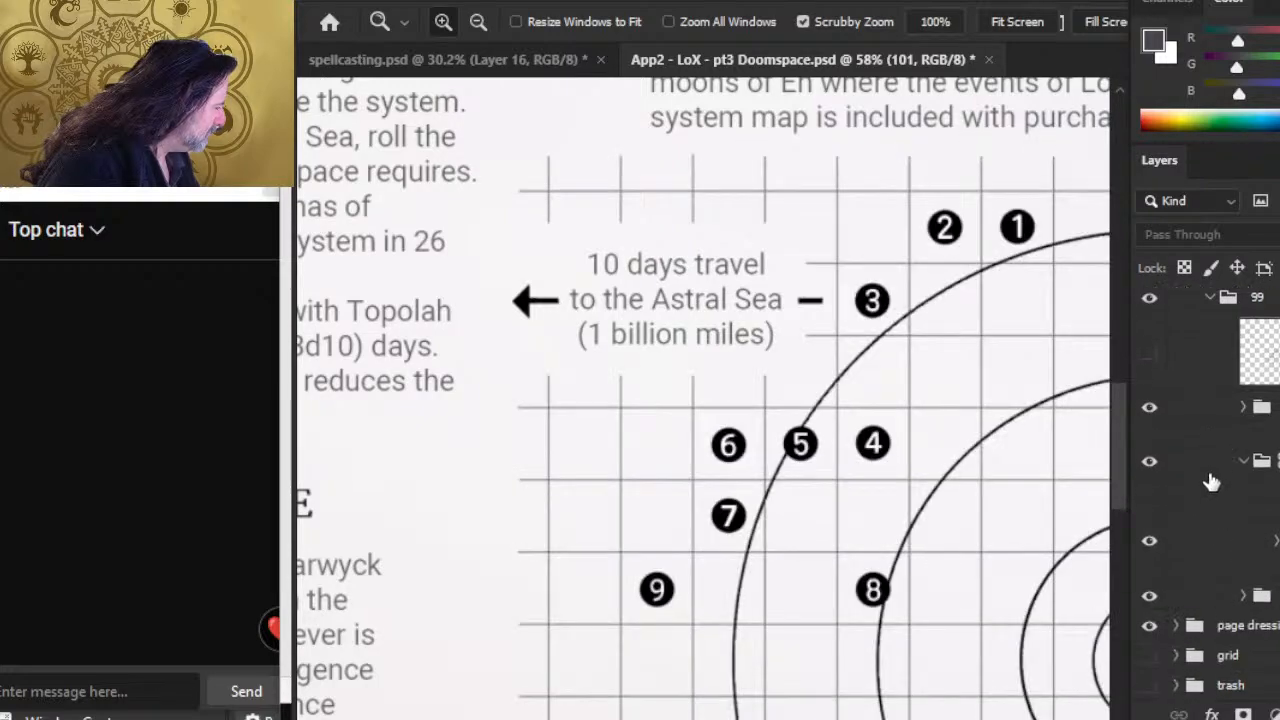
left_click(1274, 543)
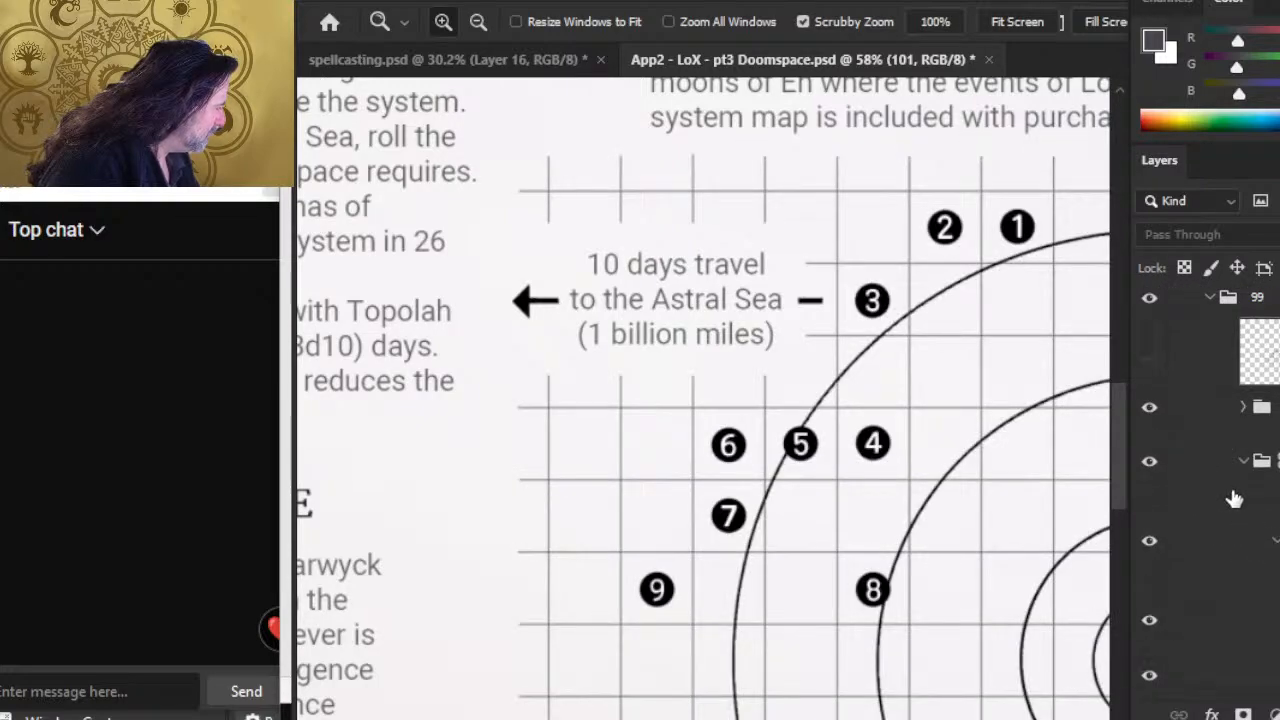
scroll(1234, 497, "down", 2)
left_click(1150, 528)
left_click(1150, 528)
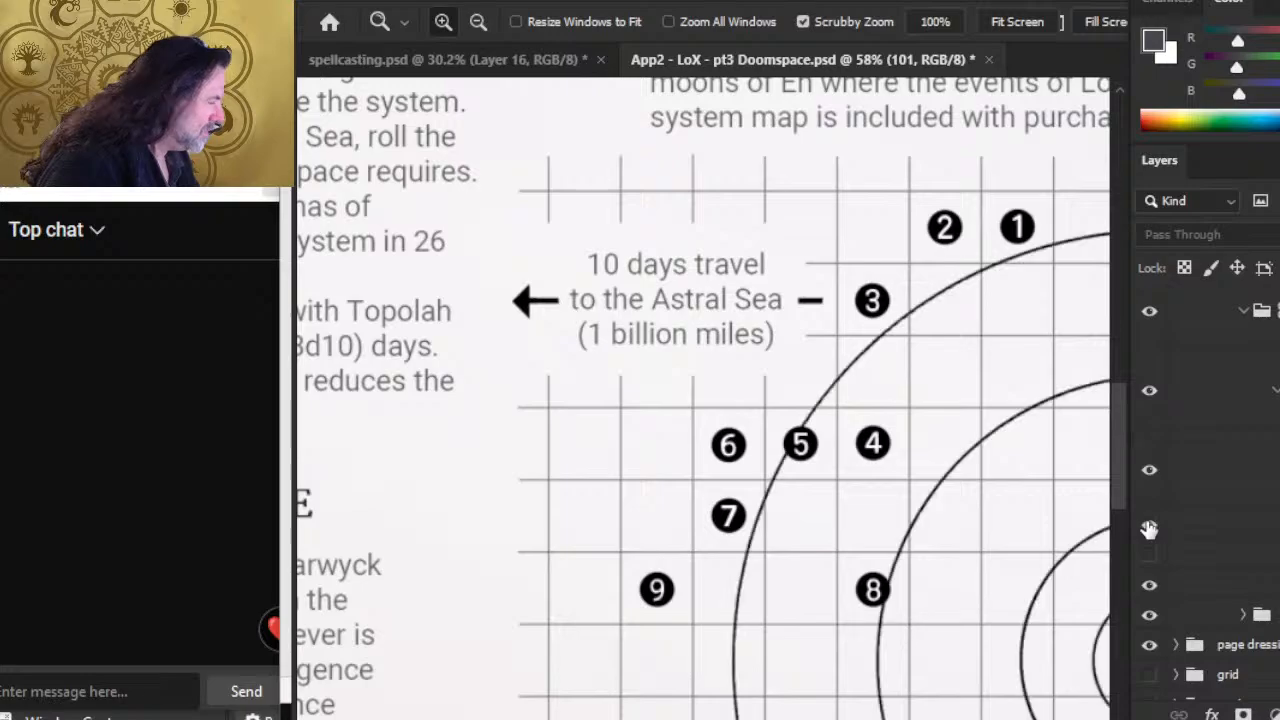
left_click(1150, 478)
left_click(1150, 478)
left_click(1225, 480)
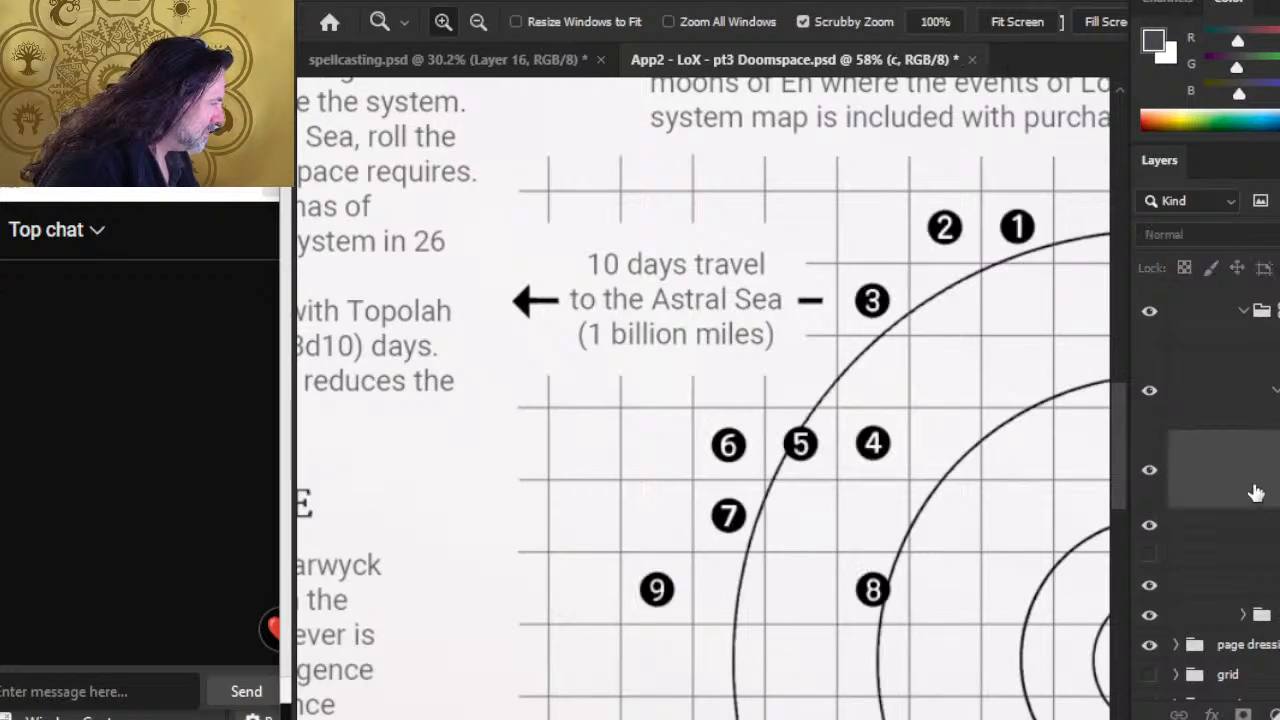
Lasso map markers 1, 2 and 3, copy them, and paste them into the diagram group of spellcasting.psd.
key("l")
mouse_move(976, 172)
left_mouse_down()
mouse_move(872, 262)
mouse_move(852, 345)
mouse_move(1182, 242)
mouse_move(1060, 180)
mouse_move(1020, 222)
left_mouse_up()
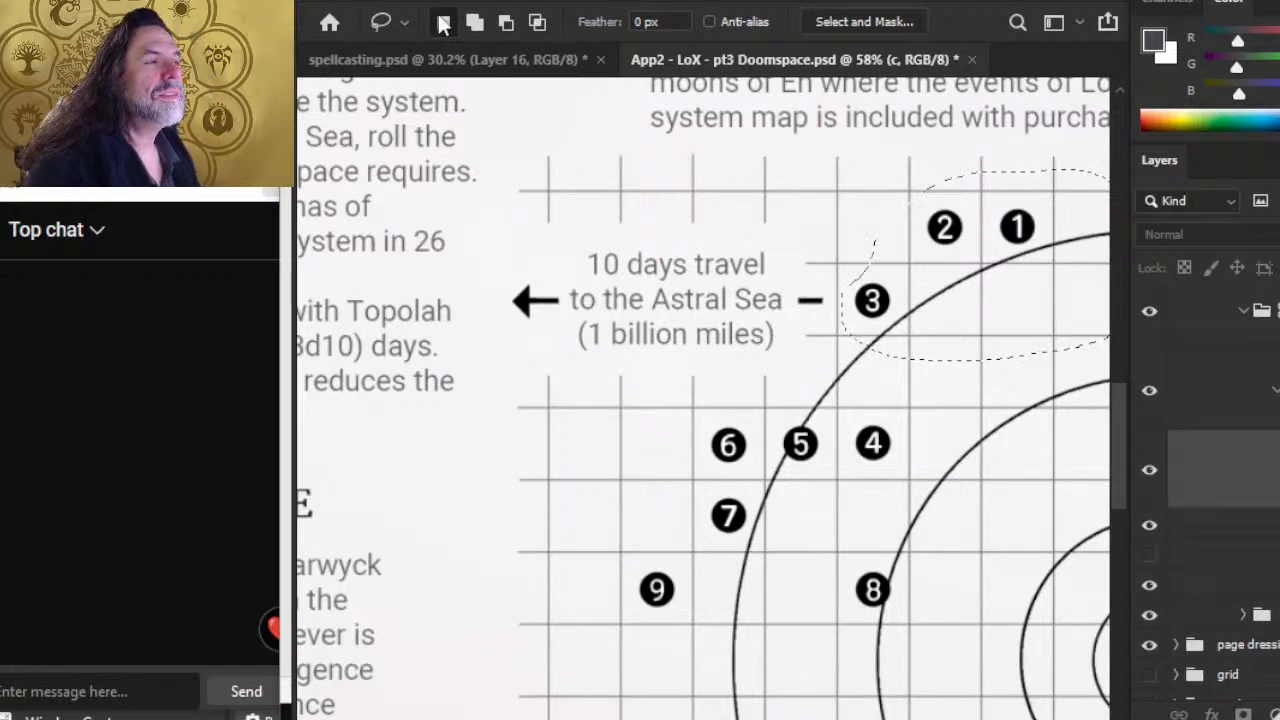
left_click(470, 62)
left_click(1268, 467)
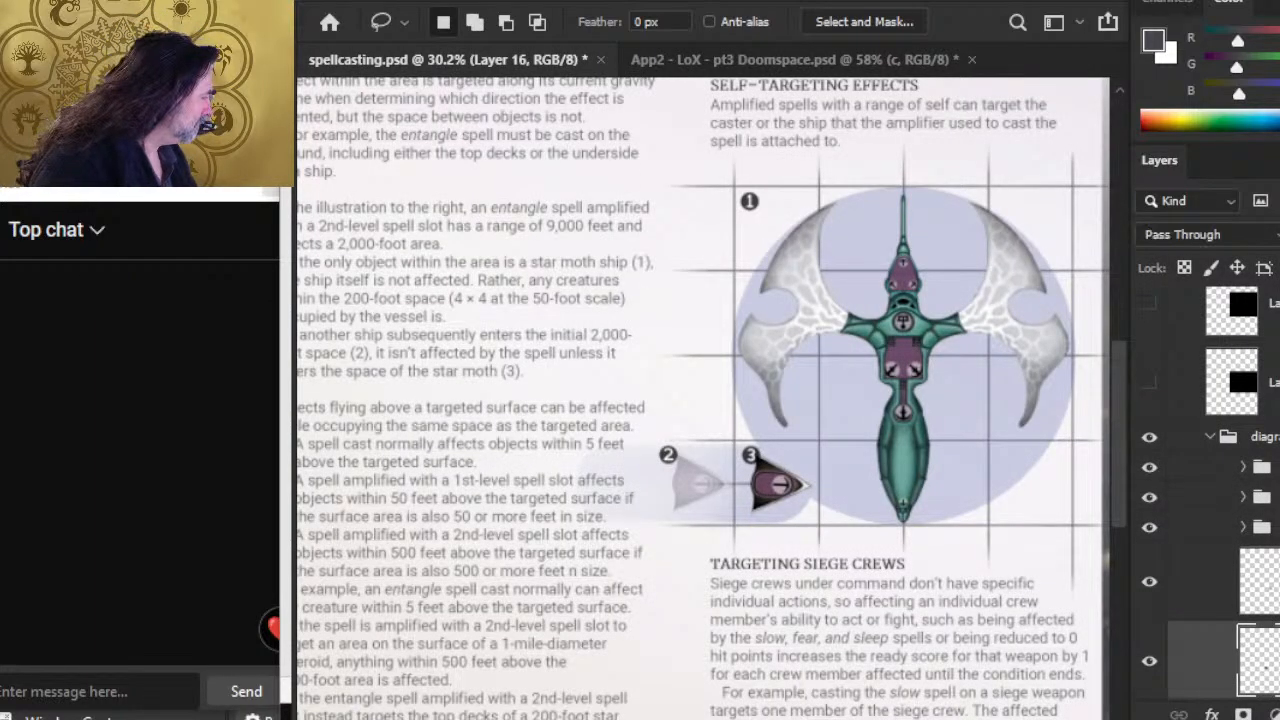
key("ctrl+v")
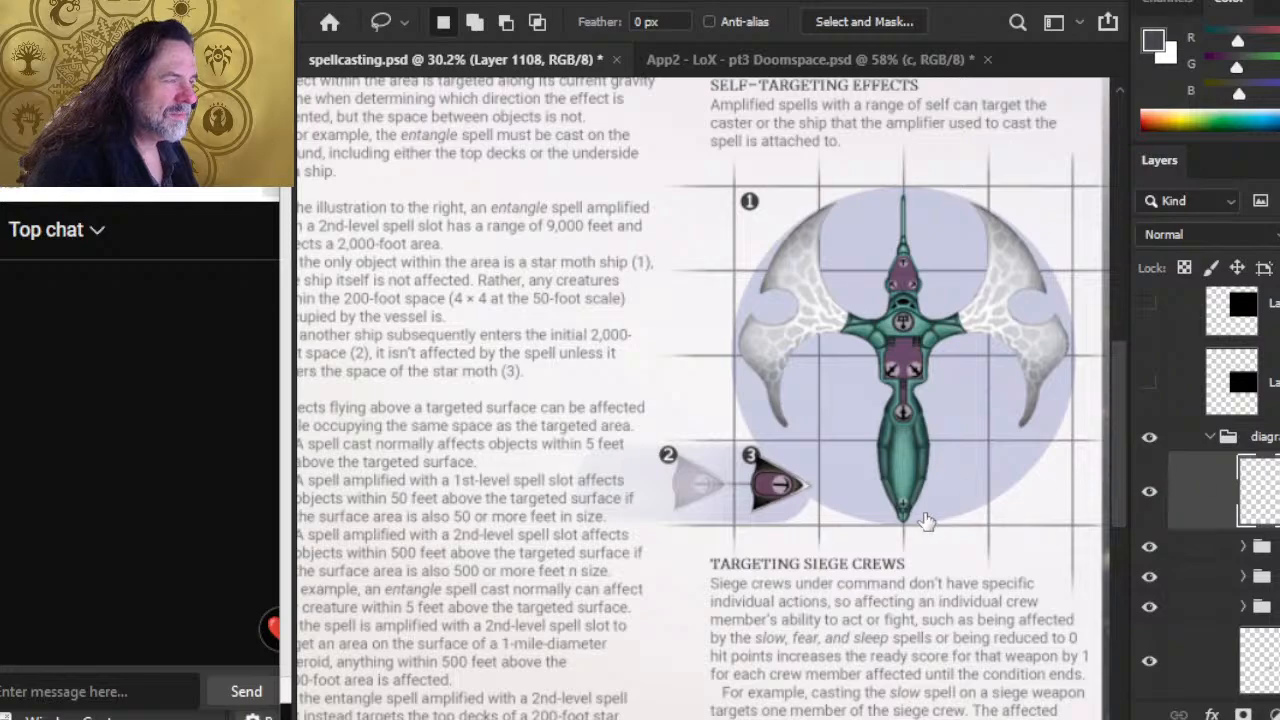
Check page 49's diagram at page scale and compare its markers with the Doomspace map's marker layer, toggling that layer's visibility before returning to spellcasting.psd.
key("z")
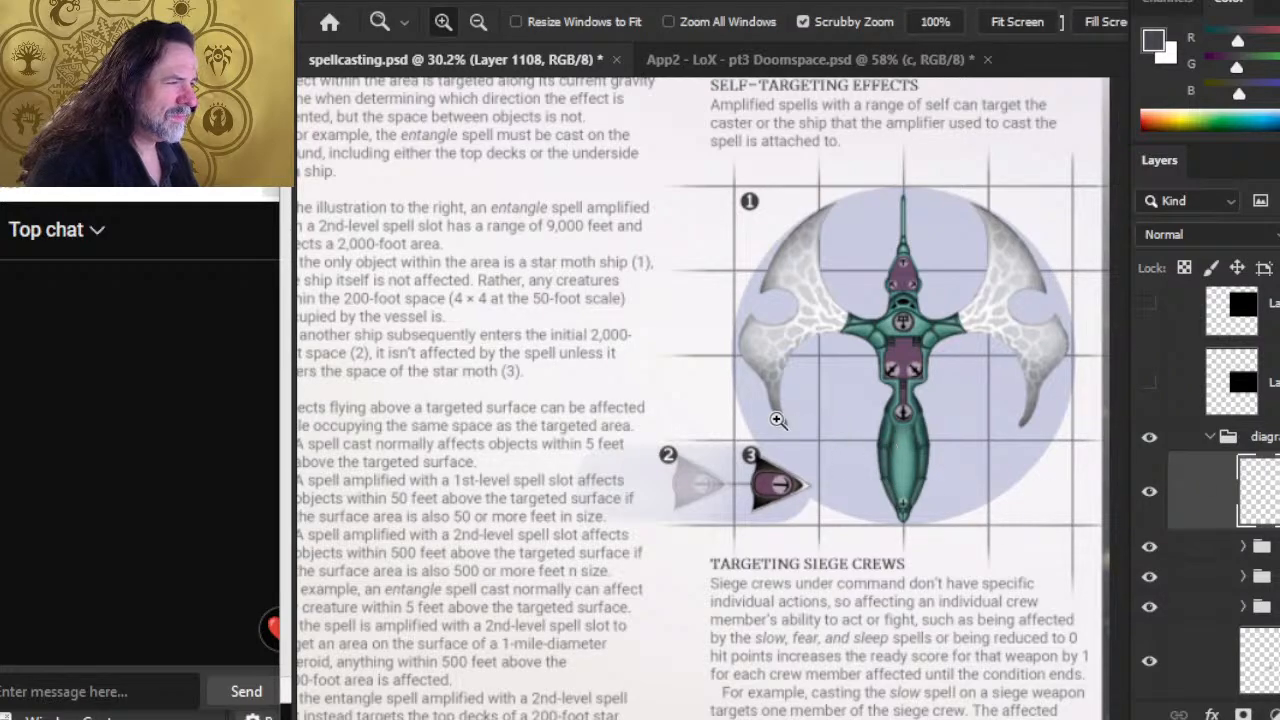
left_click_drag(821, 374, 700, 380)
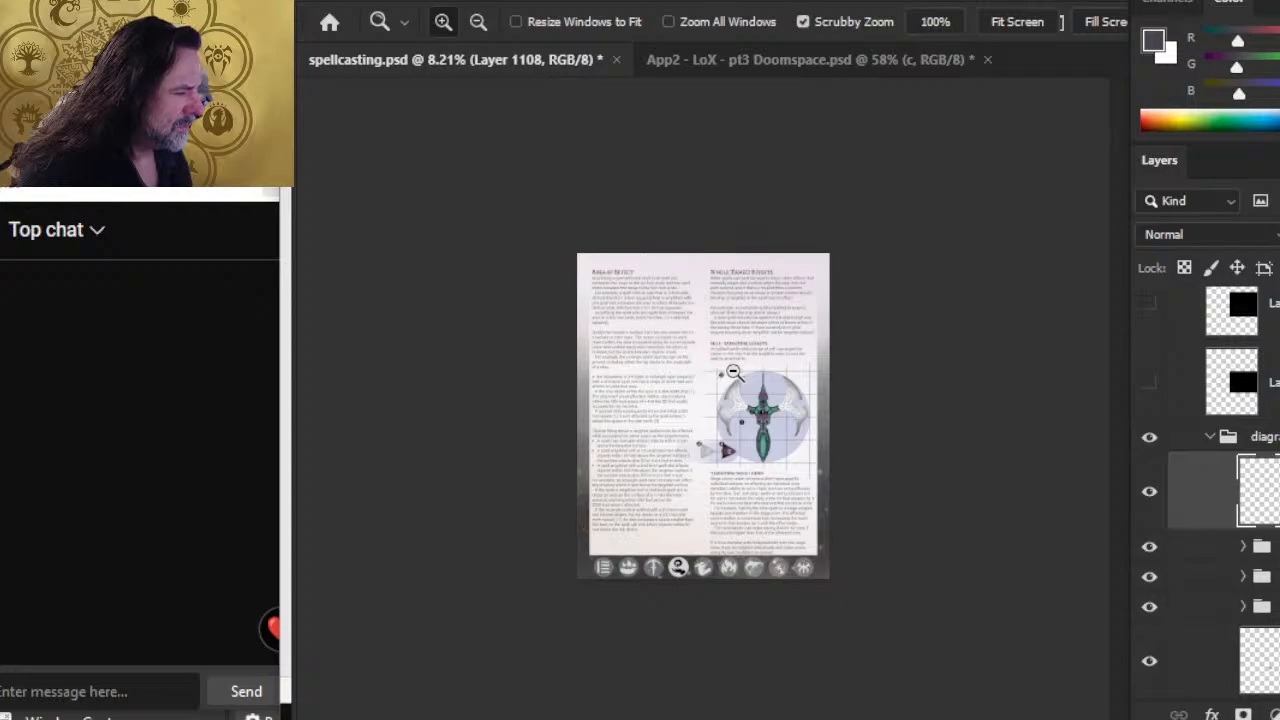
left_click_drag(704, 424, 712, 434)
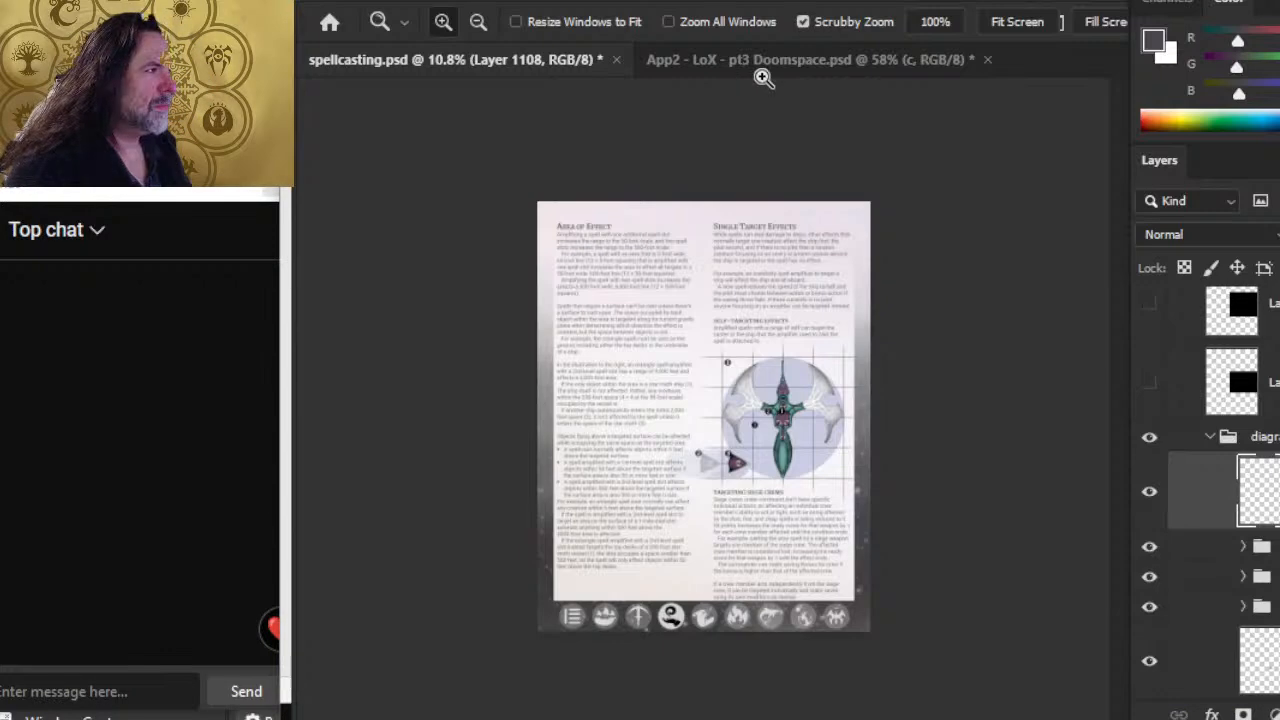
left_click(762, 68)
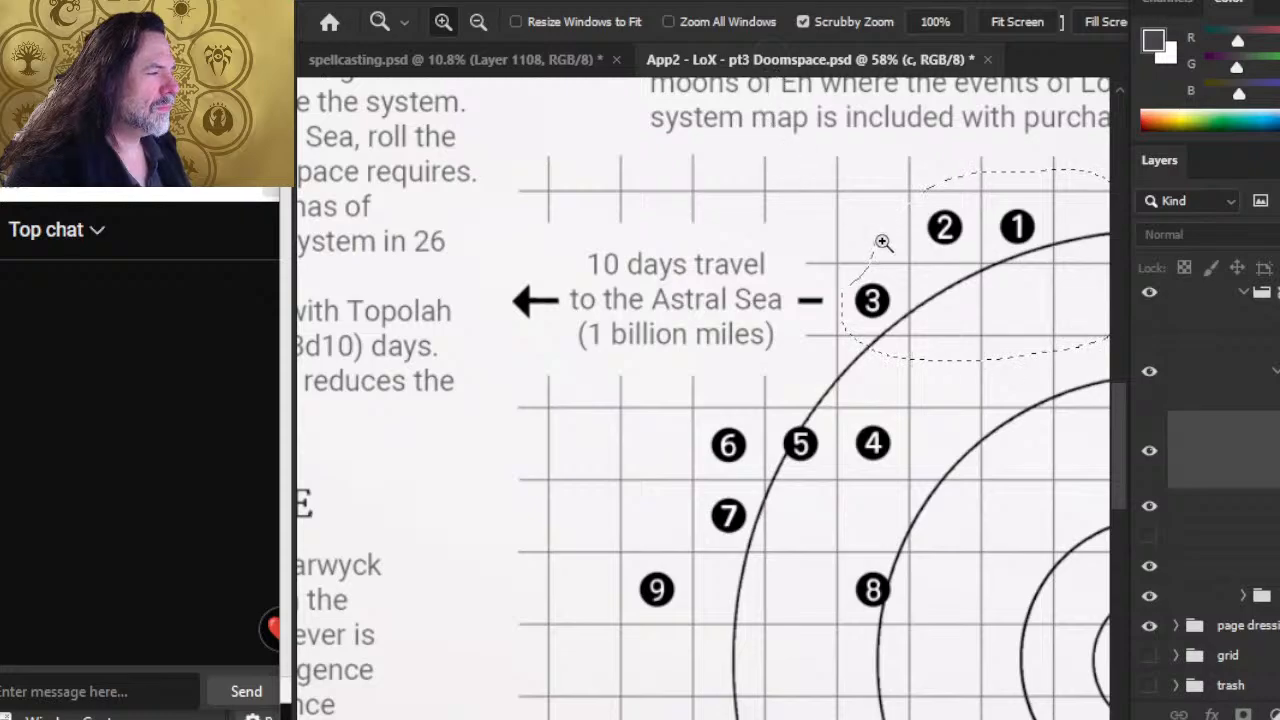
left_click(1151, 472)
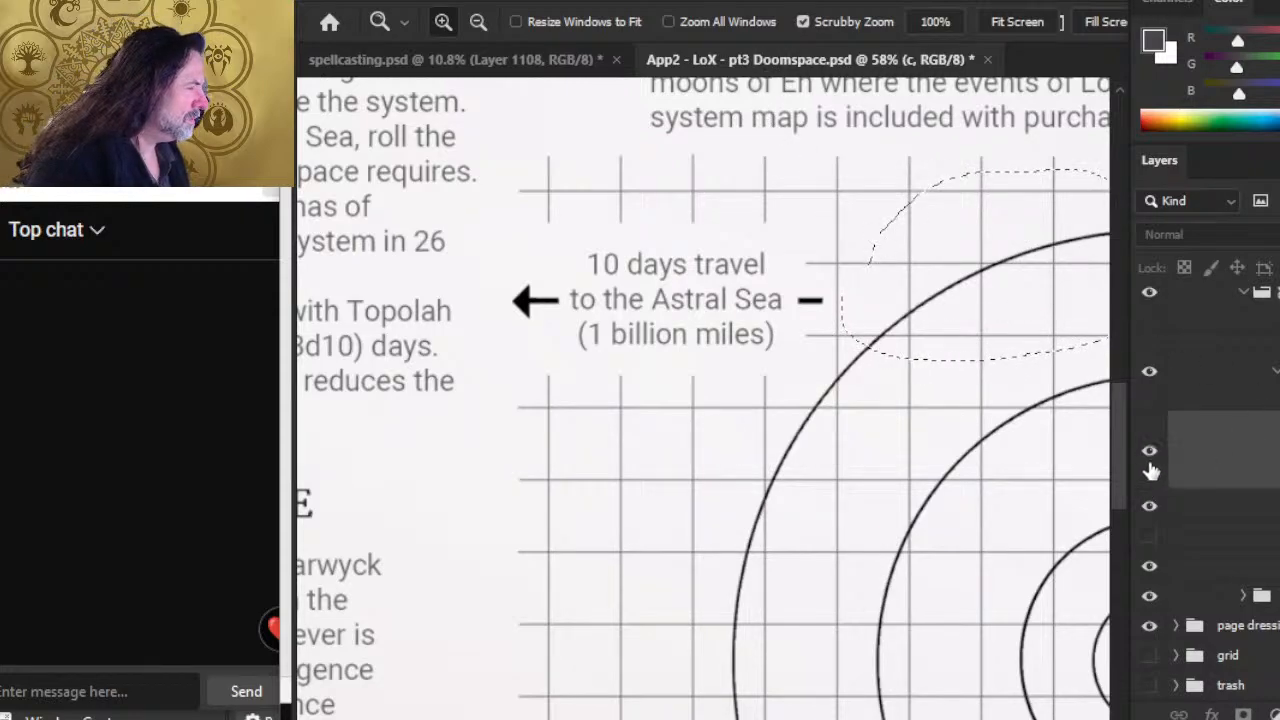
left_click(1150, 468)
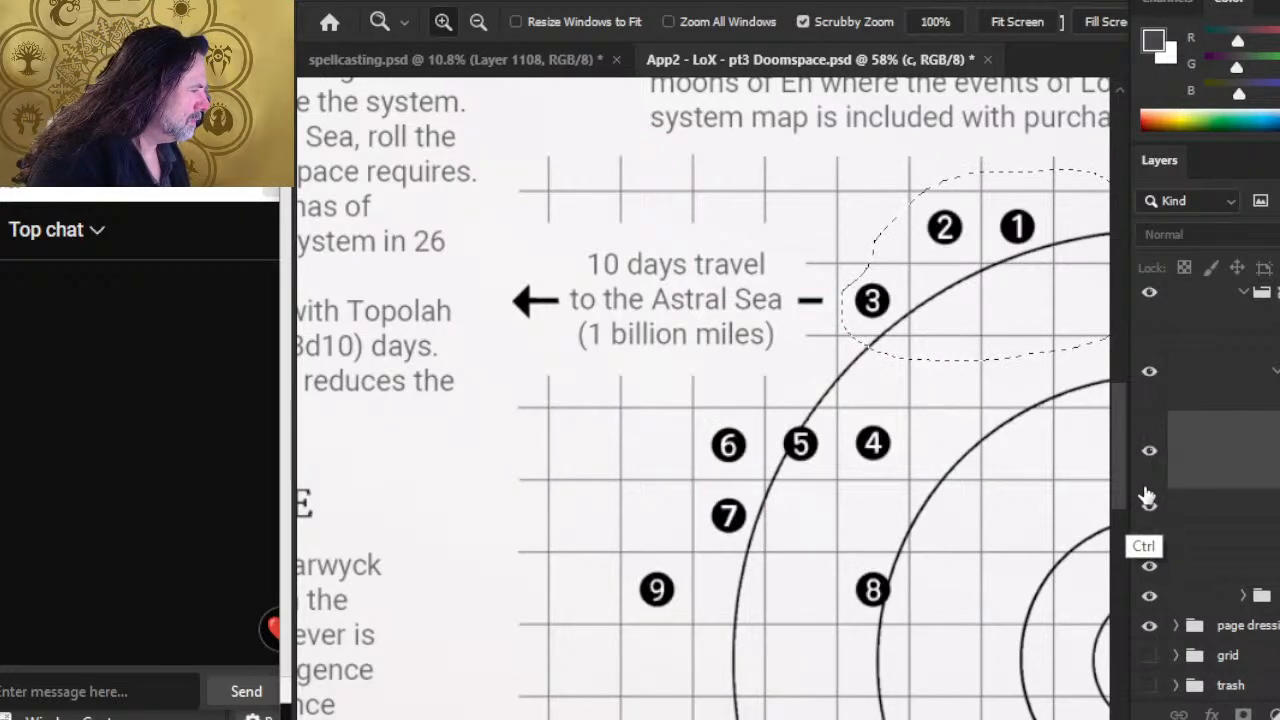
left_click(518, 59)
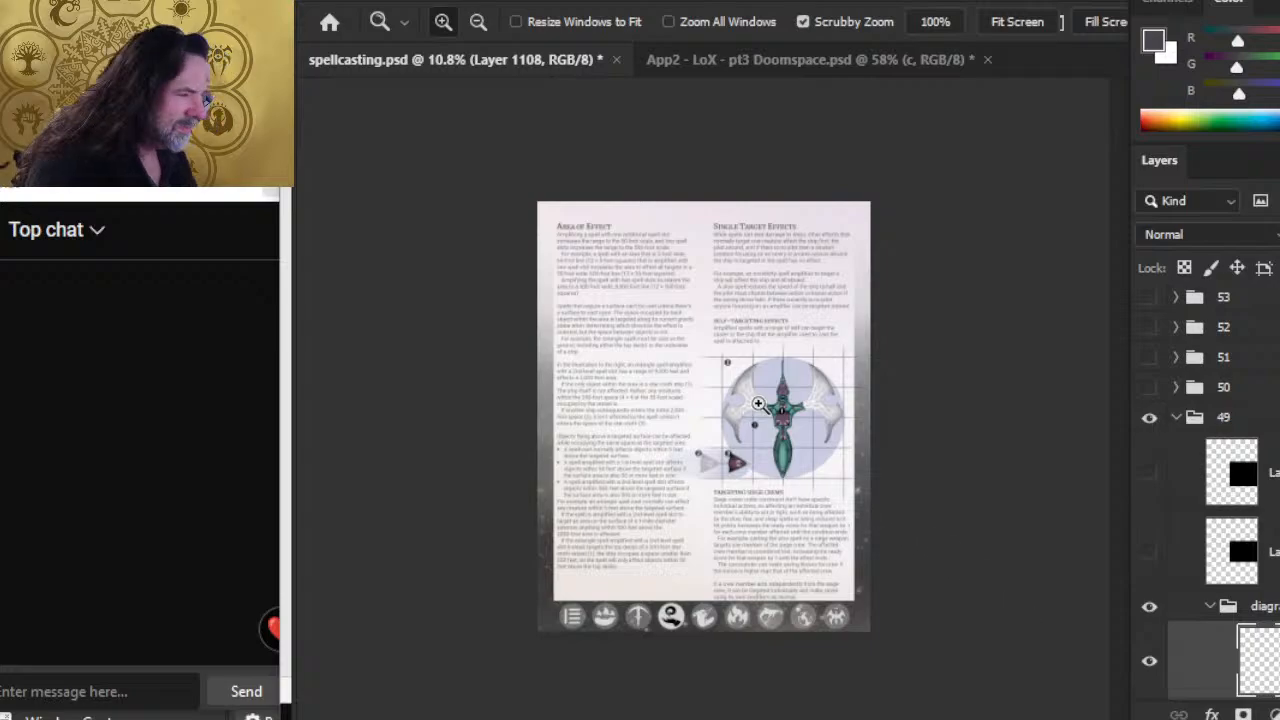
Delete the pasted layer of markers 1, 2 and 3 from page 49's diagram.
mouse_move(759, 405)
left_mouse_down()
mouse_move(870, 482)
mouse_move(709, 363)
mouse_move(707, 325)
left_mouse_up()
key("v")
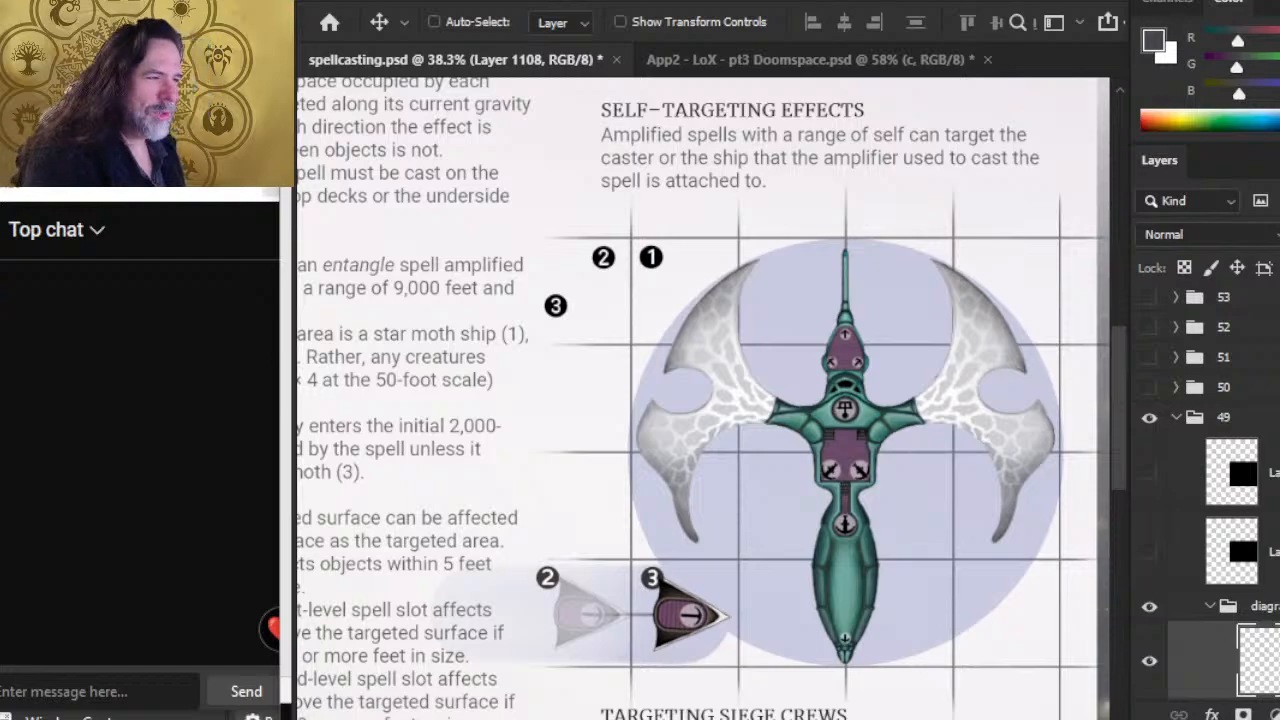
key("Delete")
Reposition the original marker groups, shifting 1 slightly within its grid square and placing 2 and 3 at the upper right of their small ships.
scroll(1215, 492, "down", 3)
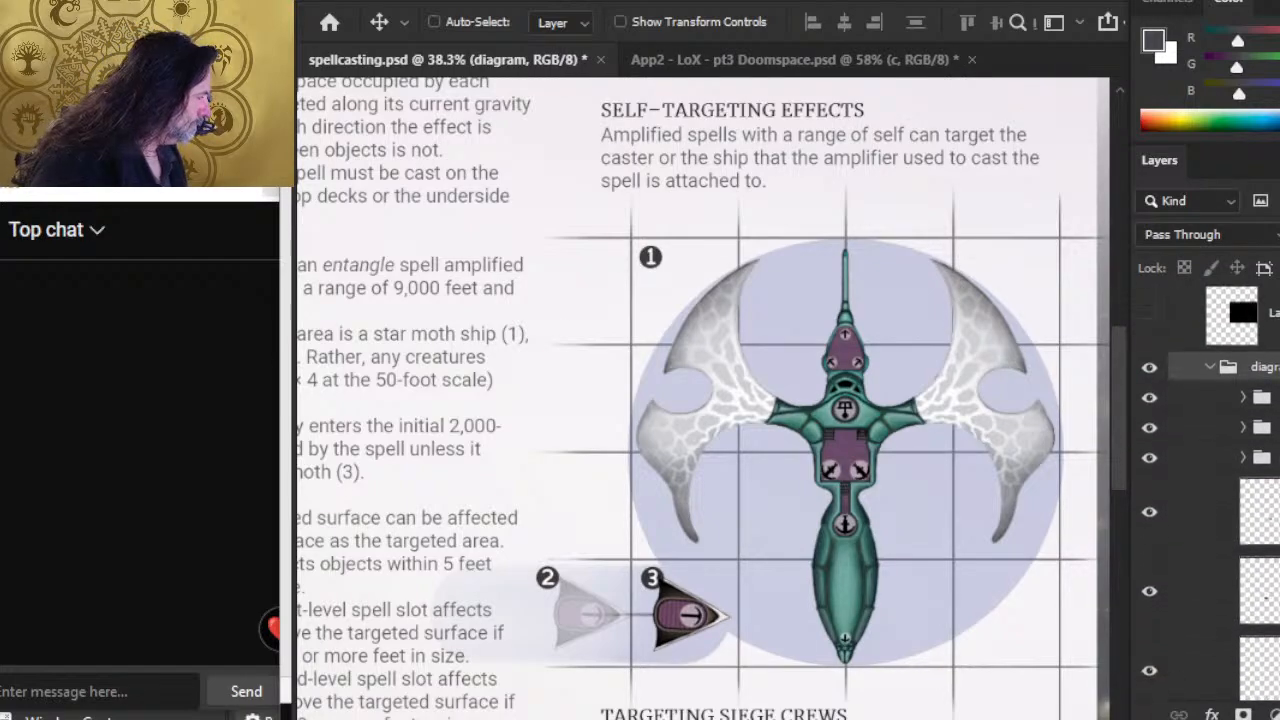
left_click(1200, 397)
left_click_drag(767, 362, 764, 362)
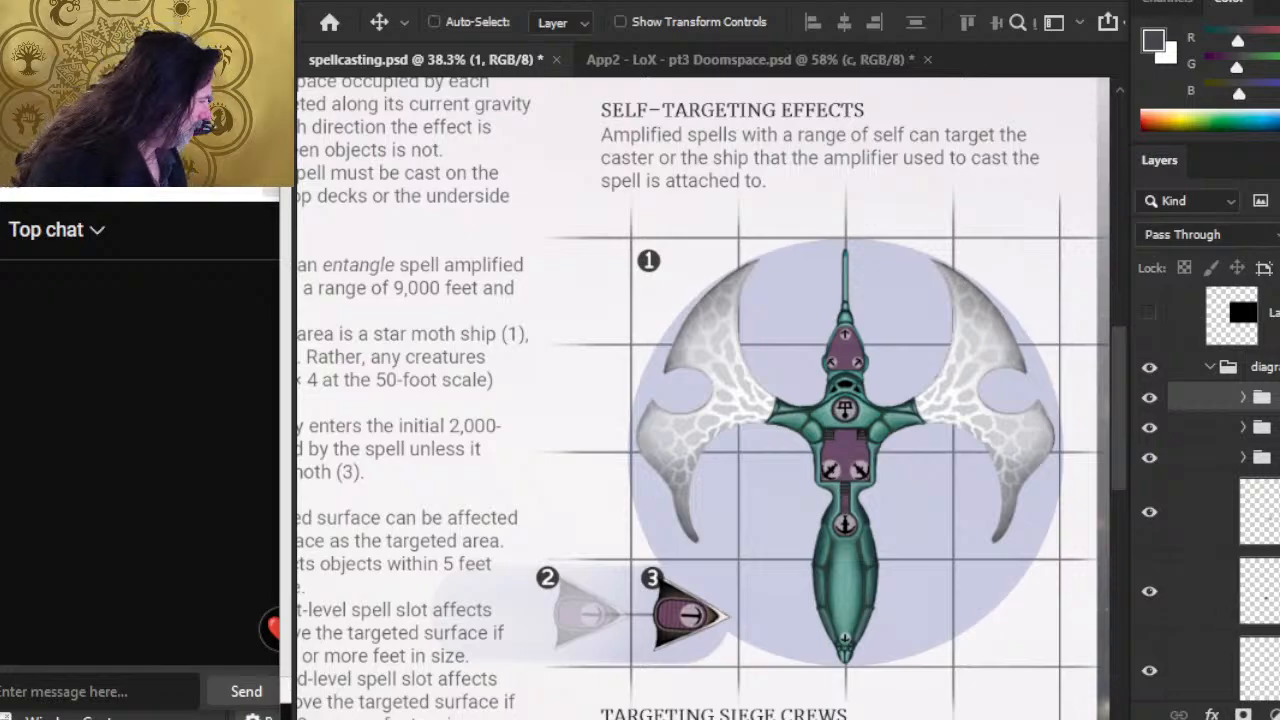
left_click(1262, 427)
mouse_move(644, 607)
left_mouse_down()
mouse_move(673, 571)
mouse_move(651, 617)
mouse_move(705, 614)
left_mouse_up()
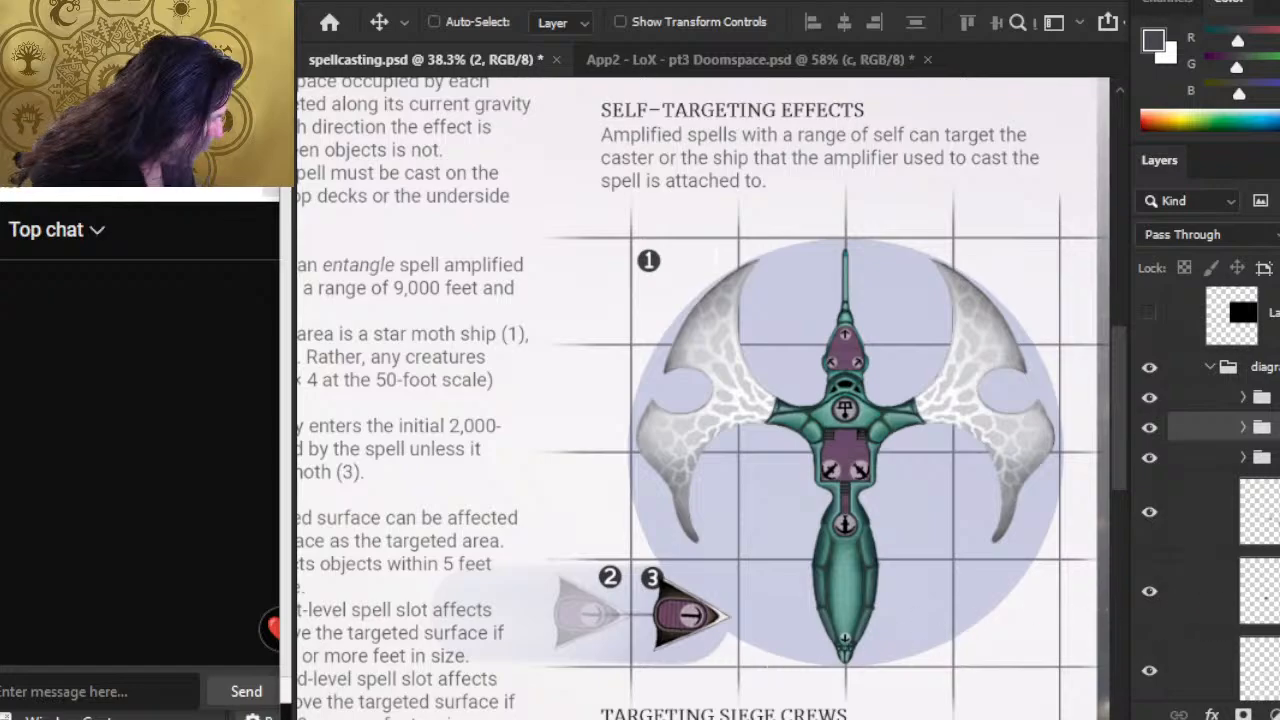
left_click(1258, 457)
mouse_move(709, 666)
left_mouse_down()
mouse_move(798, 654)
mouse_move(769, 659)
left_mouse_up()
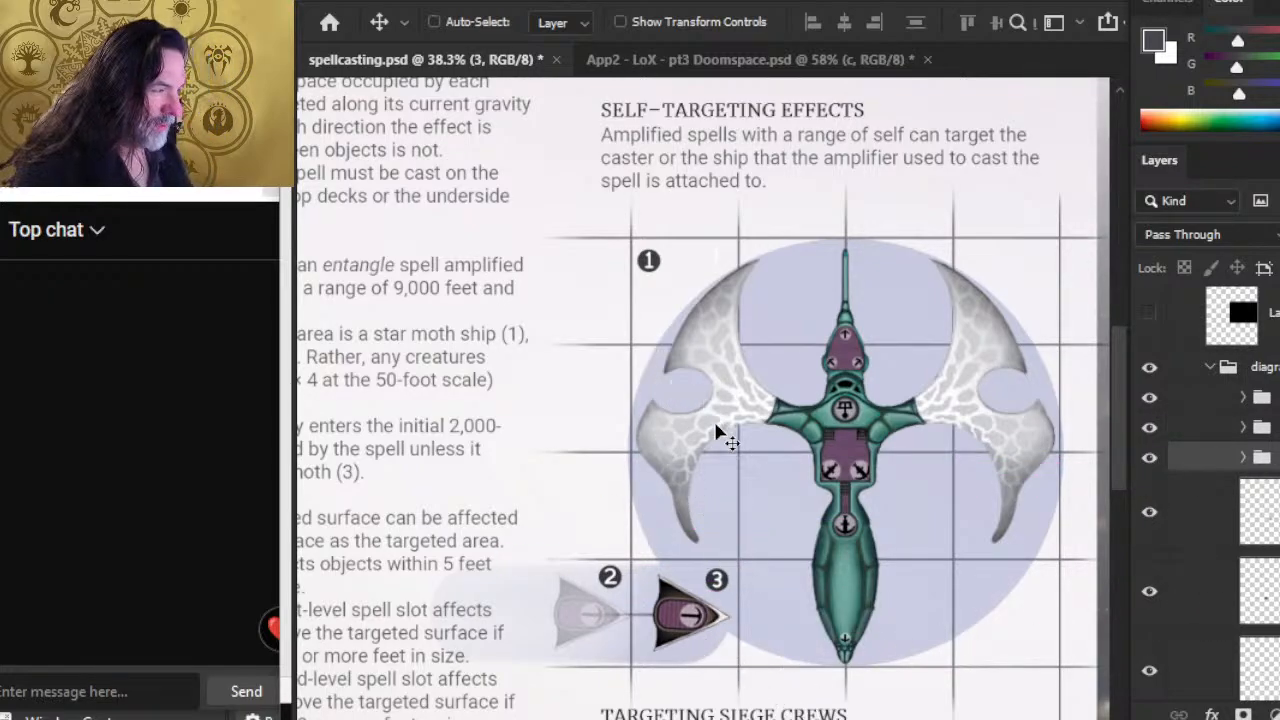
scroll(790, 570, "down", 3)
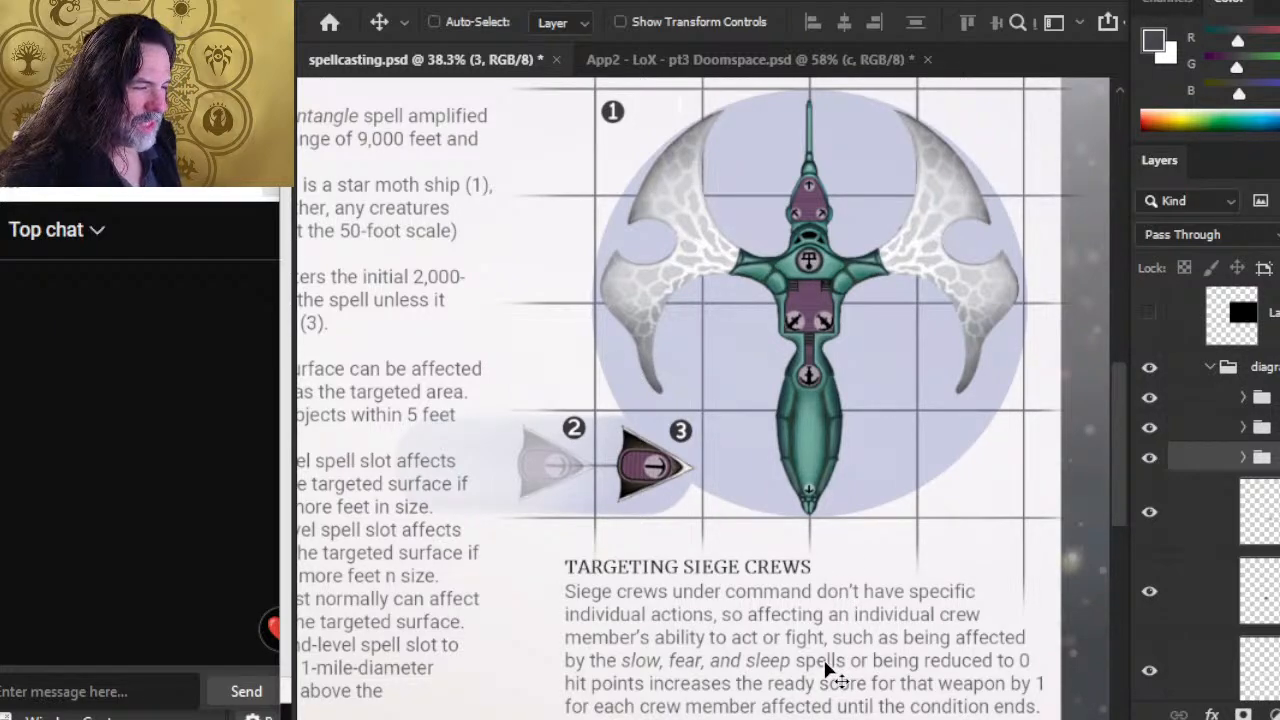
Nudge marker group 1 closer to the top edge of its grid square beside the star moth's wing.
left_click(1260, 398)
left_click_drag(622, 231, 633, 314)
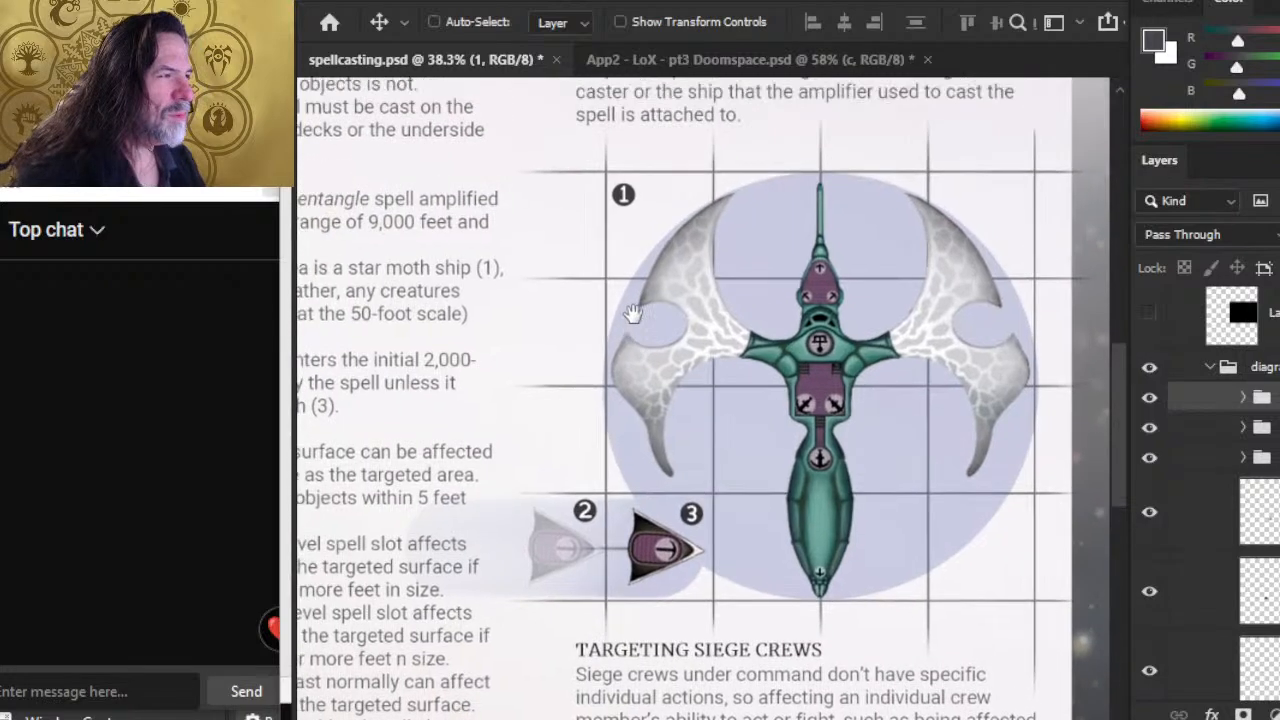
left_click_drag(606, 190, 703, 216)
left_click_drag(677, 264, 683, 257)
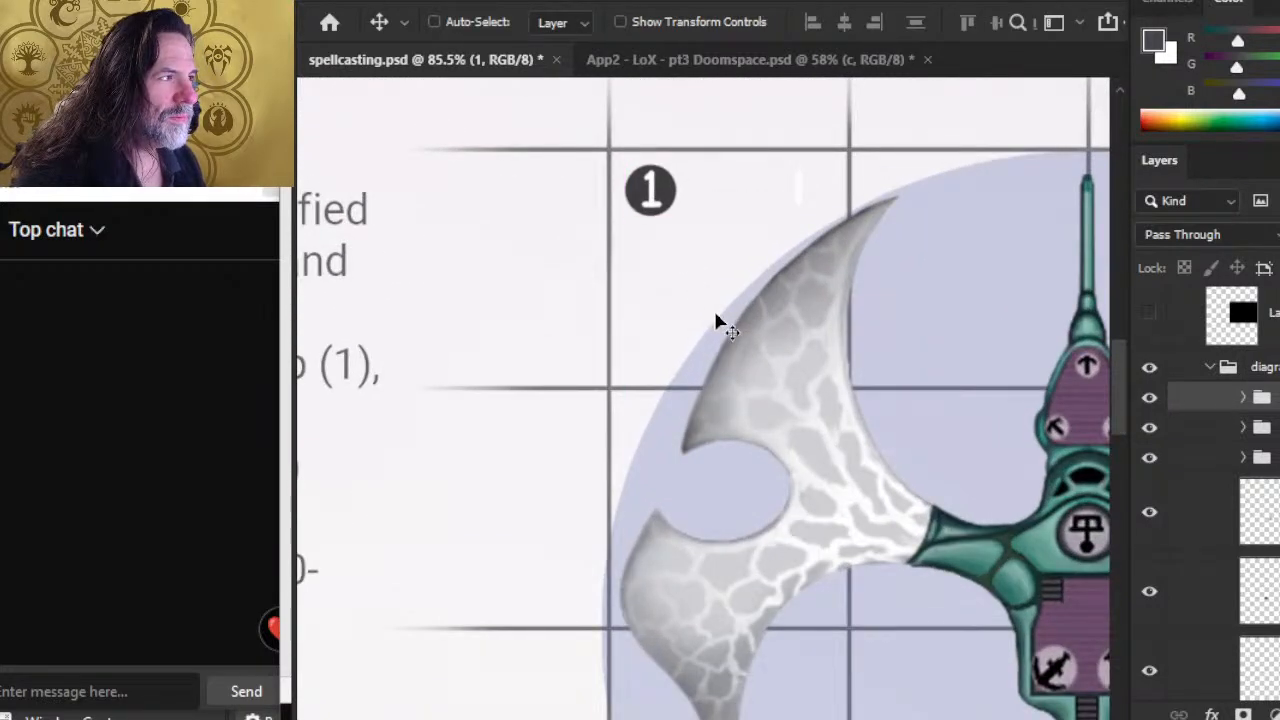
Set the black disc layers in marker groups 1, 2 and 3 to 100% opacity.
left_click(1243, 398)
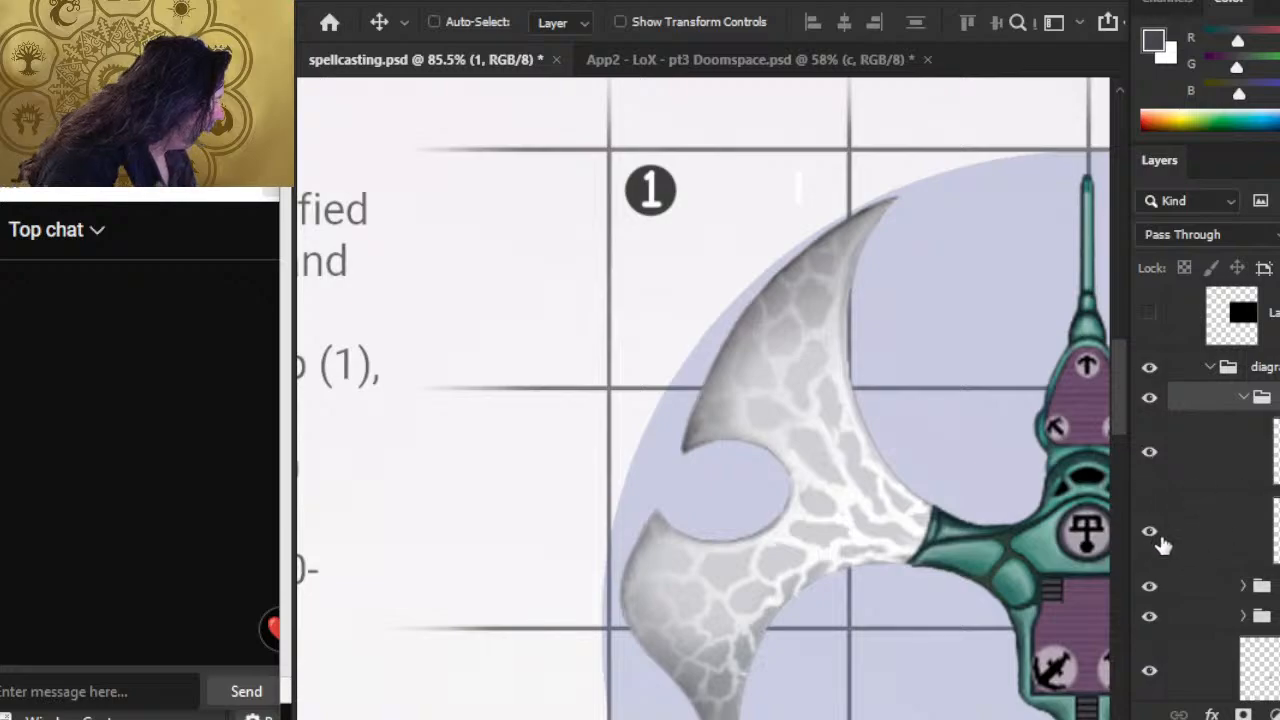
left_click(1210, 533)
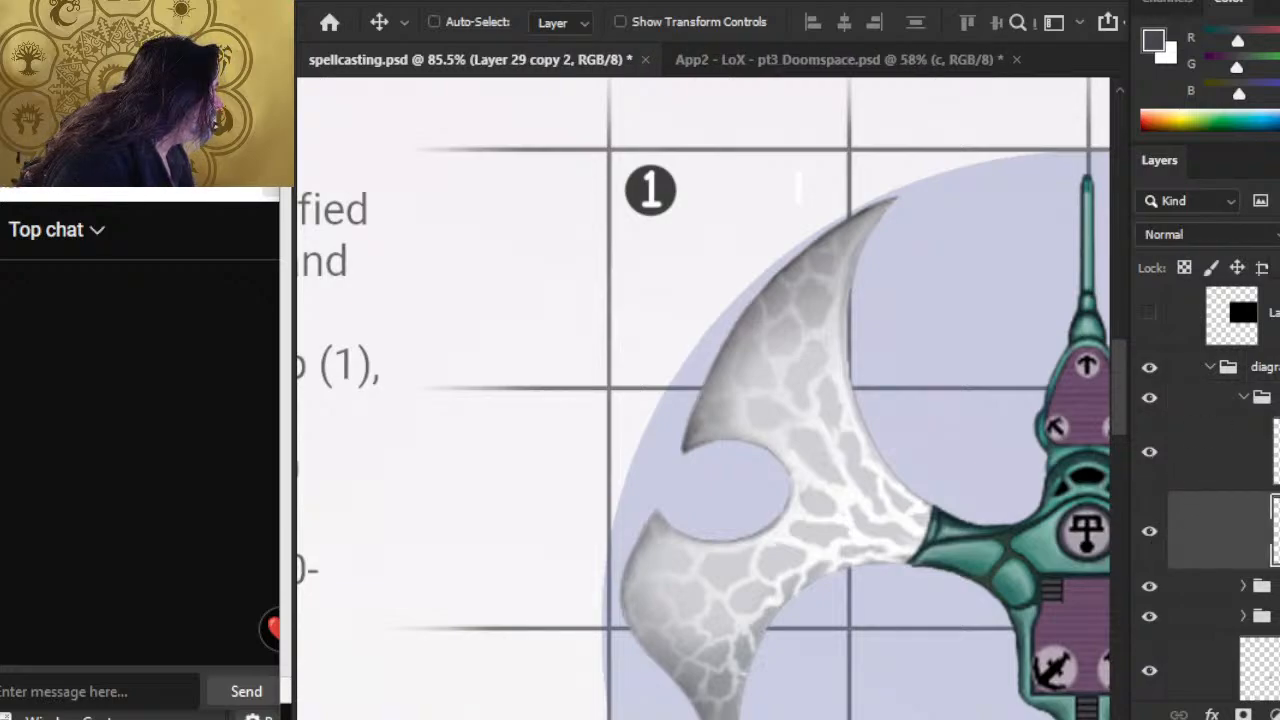
key("0")
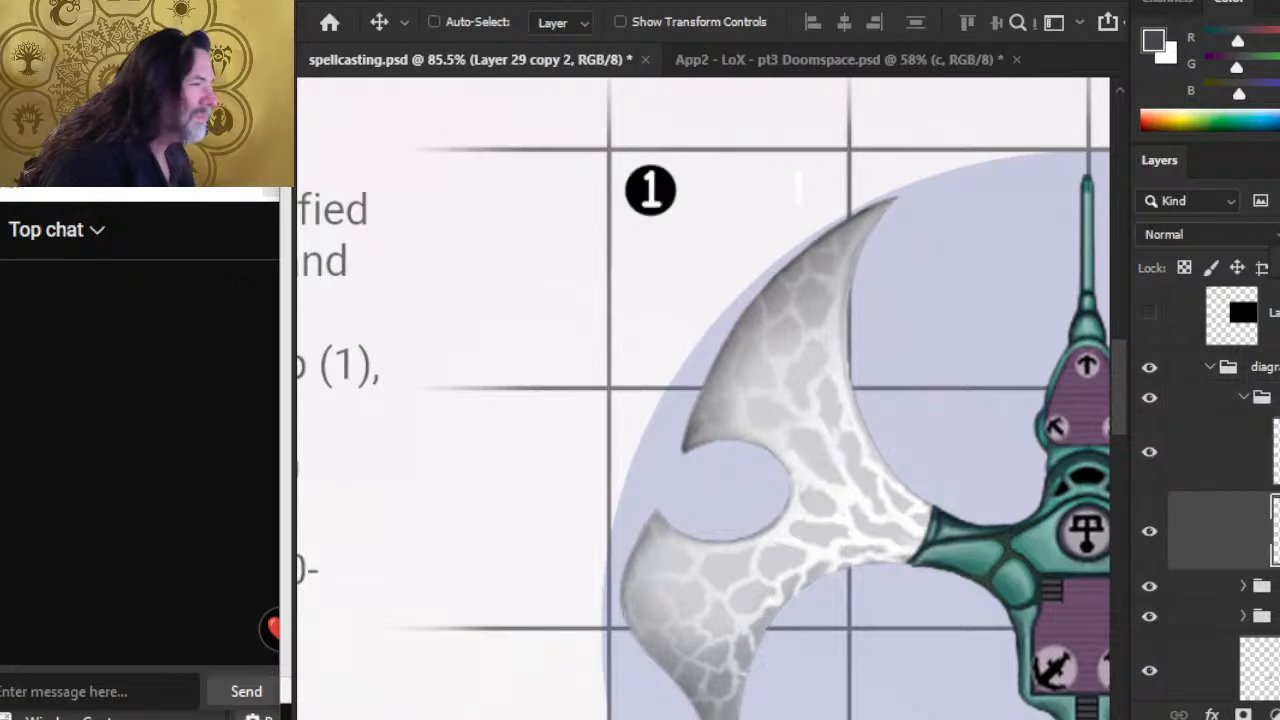
left_click(1246, 398)
left_click(1243, 428)
left_click(1209, 556)
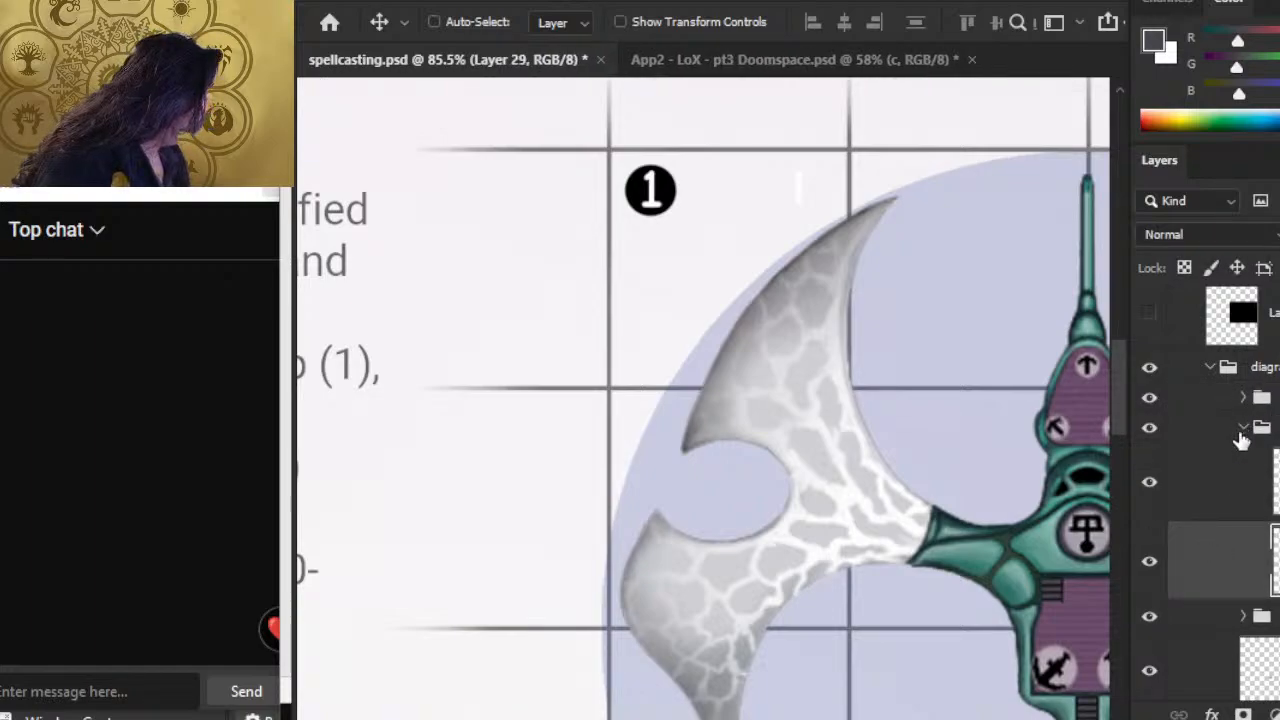
left_click(1246, 428)
left_click(1243, 457)
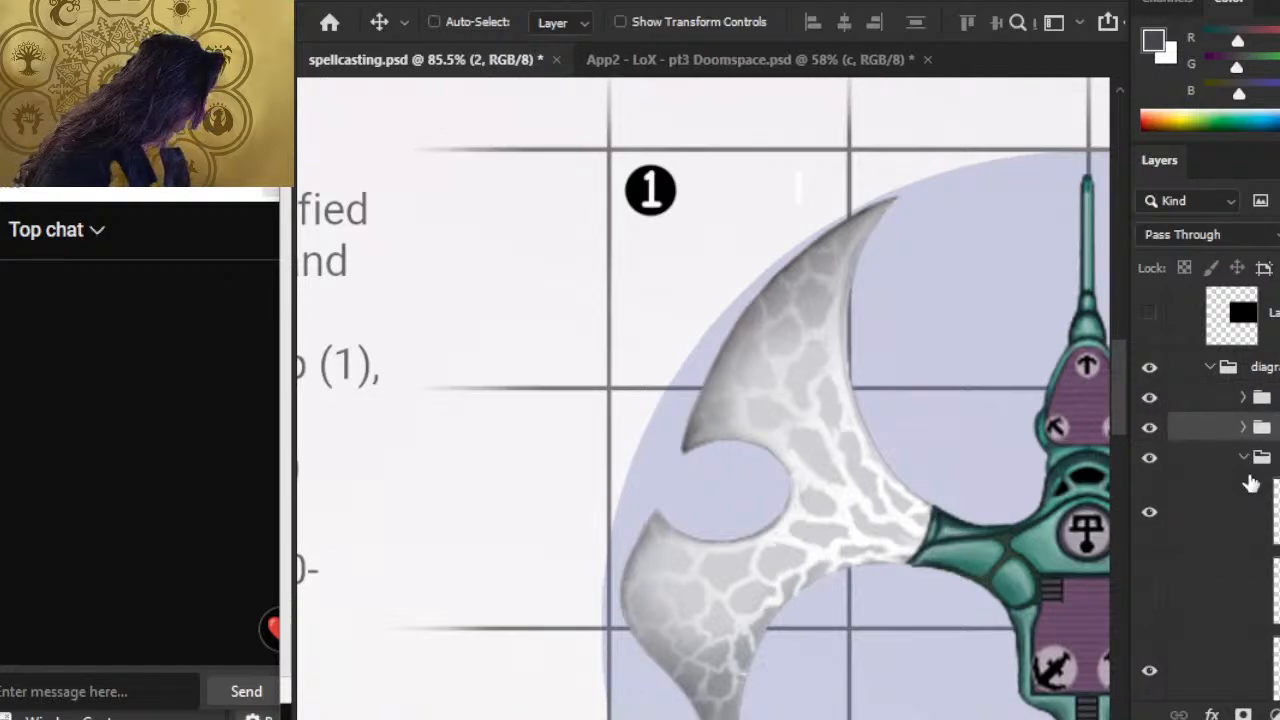
left_click(1214, 663)
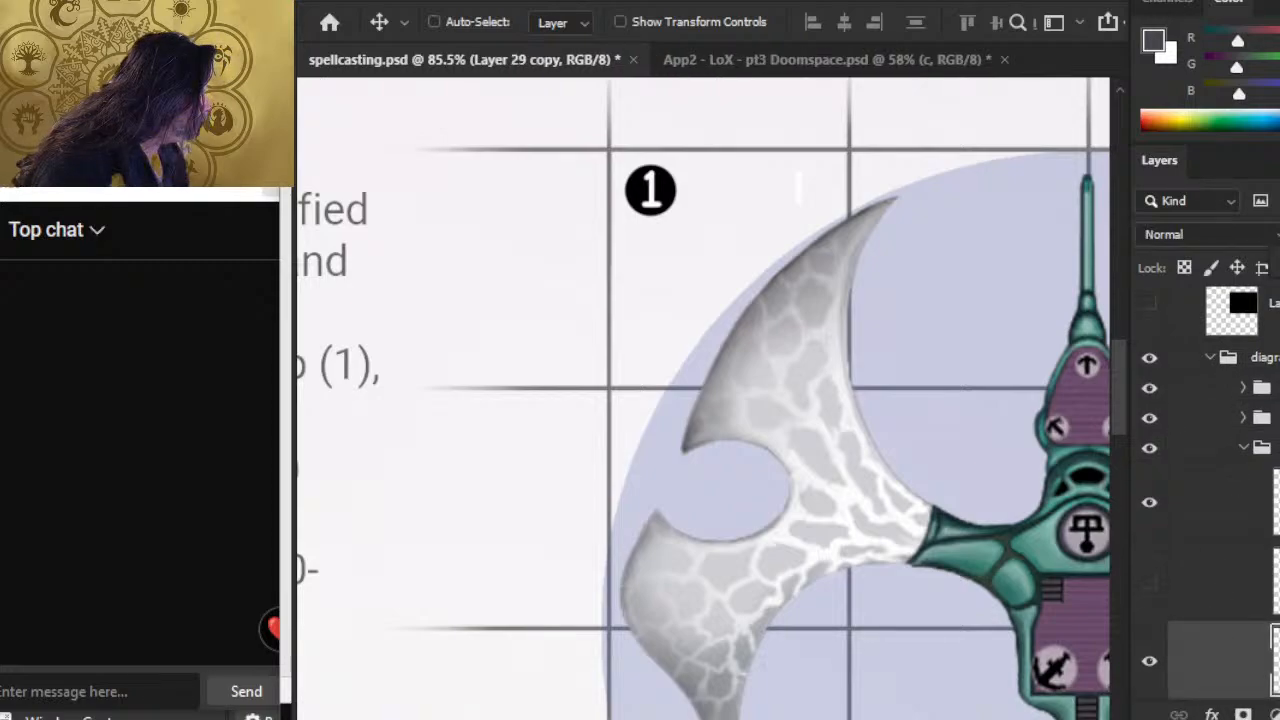
left_click(1245, 449)
Toggle and select Layer 15 in the diagram group, and review the whole diagram with its darkened markers.
left_click(1210, 358)
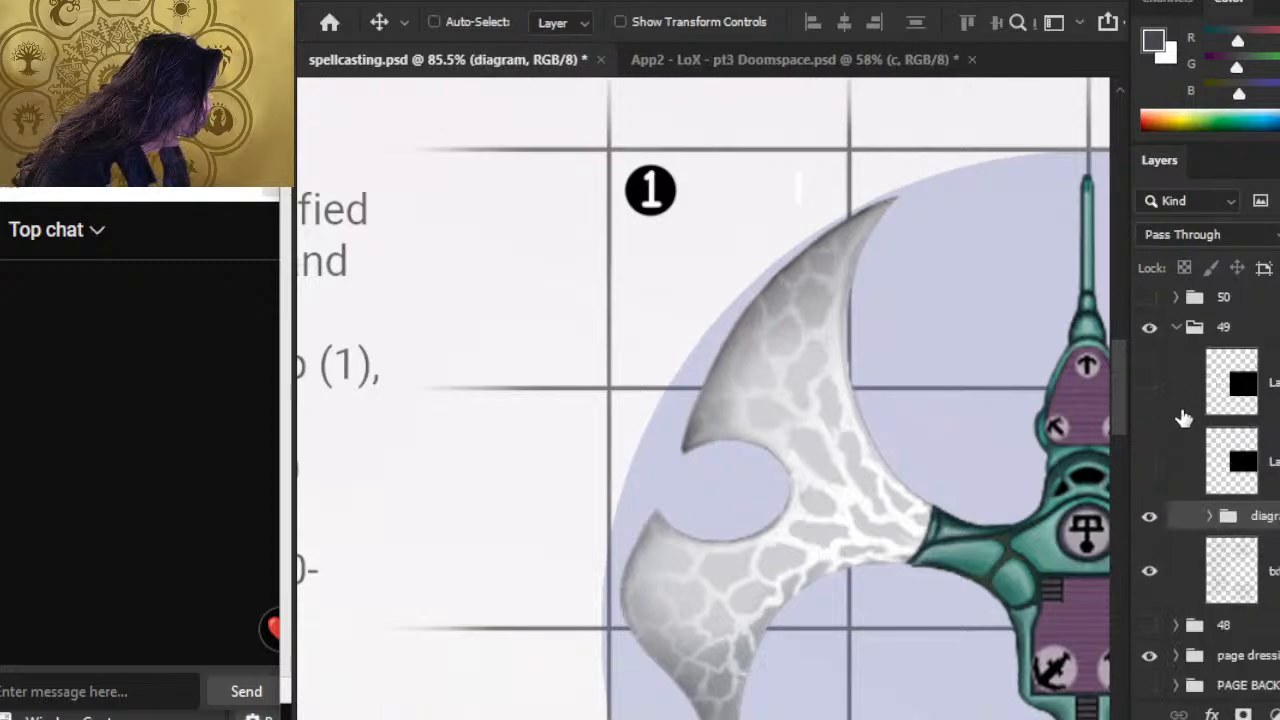
left_click(1209, 516)
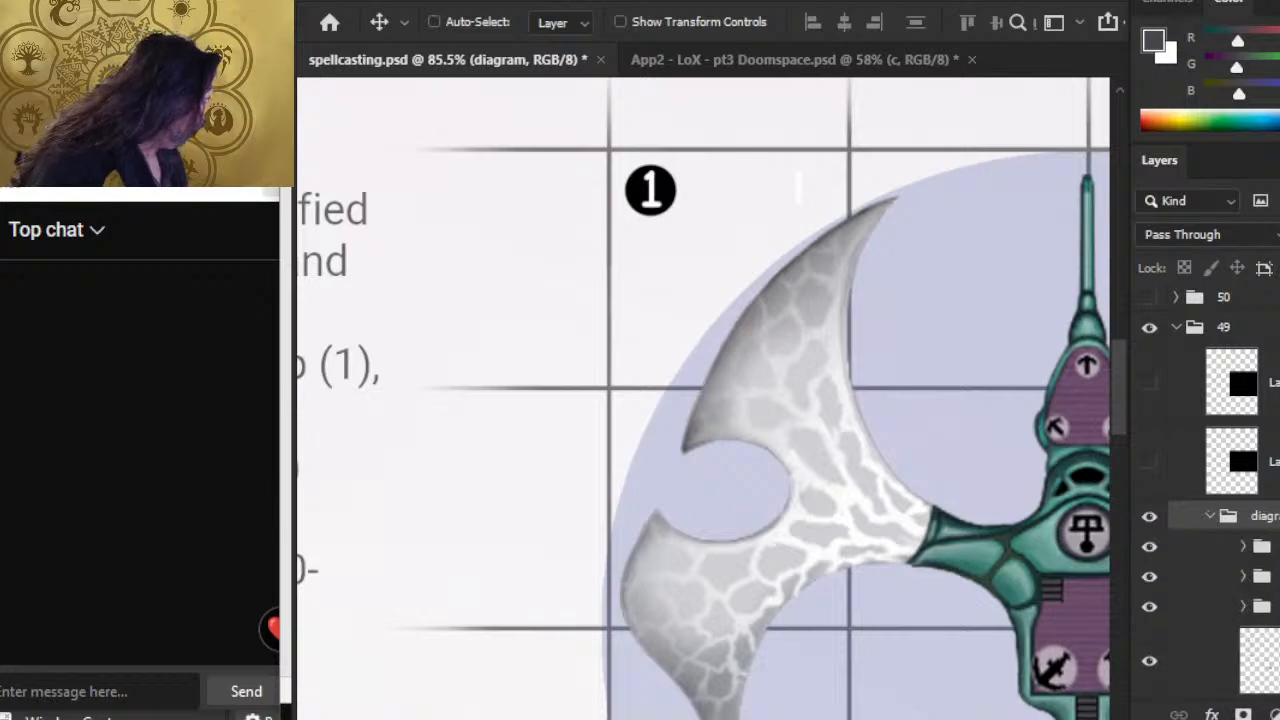
scroll(1209, 516, "down", 5)
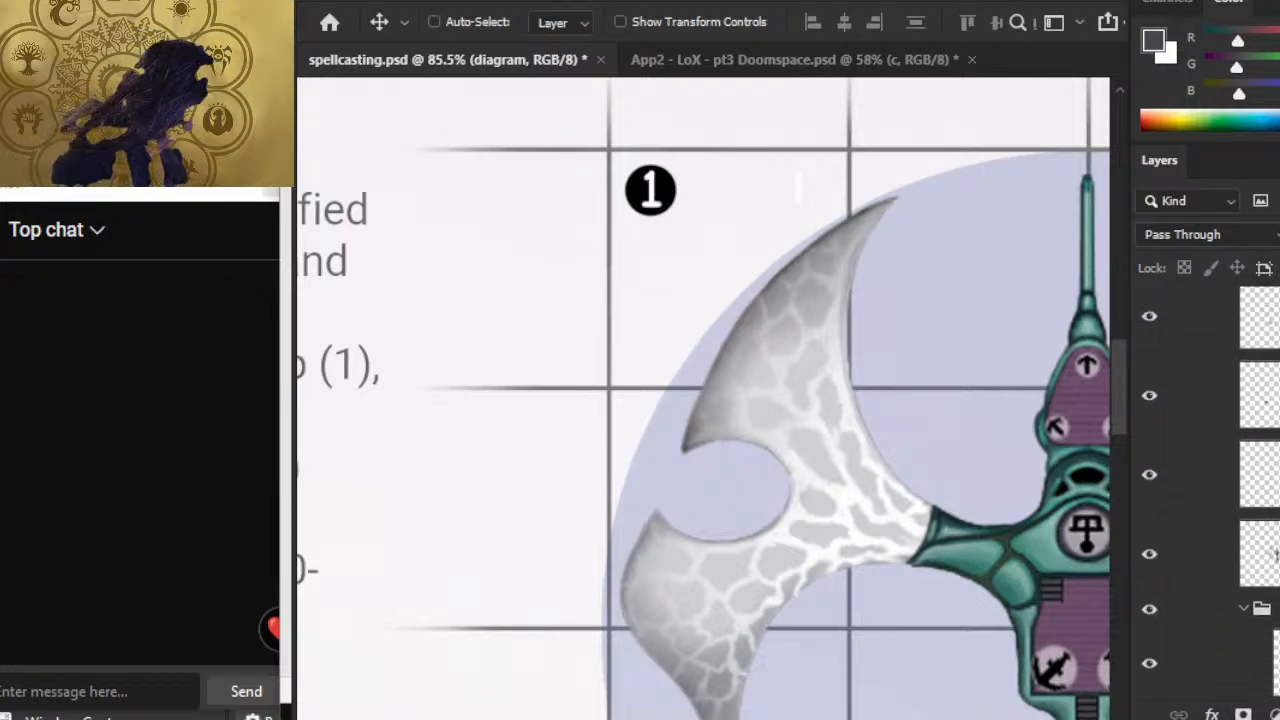
left_click(1150, 556)
left_click(1152, 556)
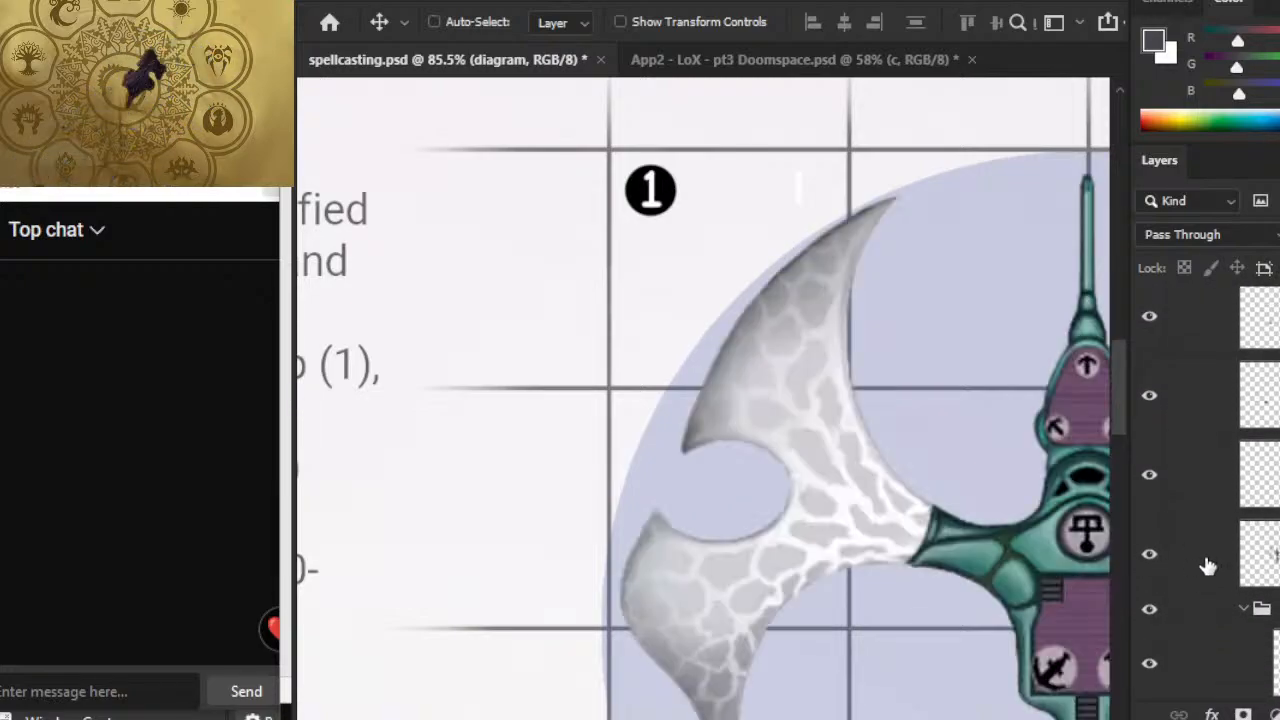
left_click(1200, 563)
key("z")
left_click_drag(983, 533, 903, 490)
left_click_drag(952, 550, 702, 338)
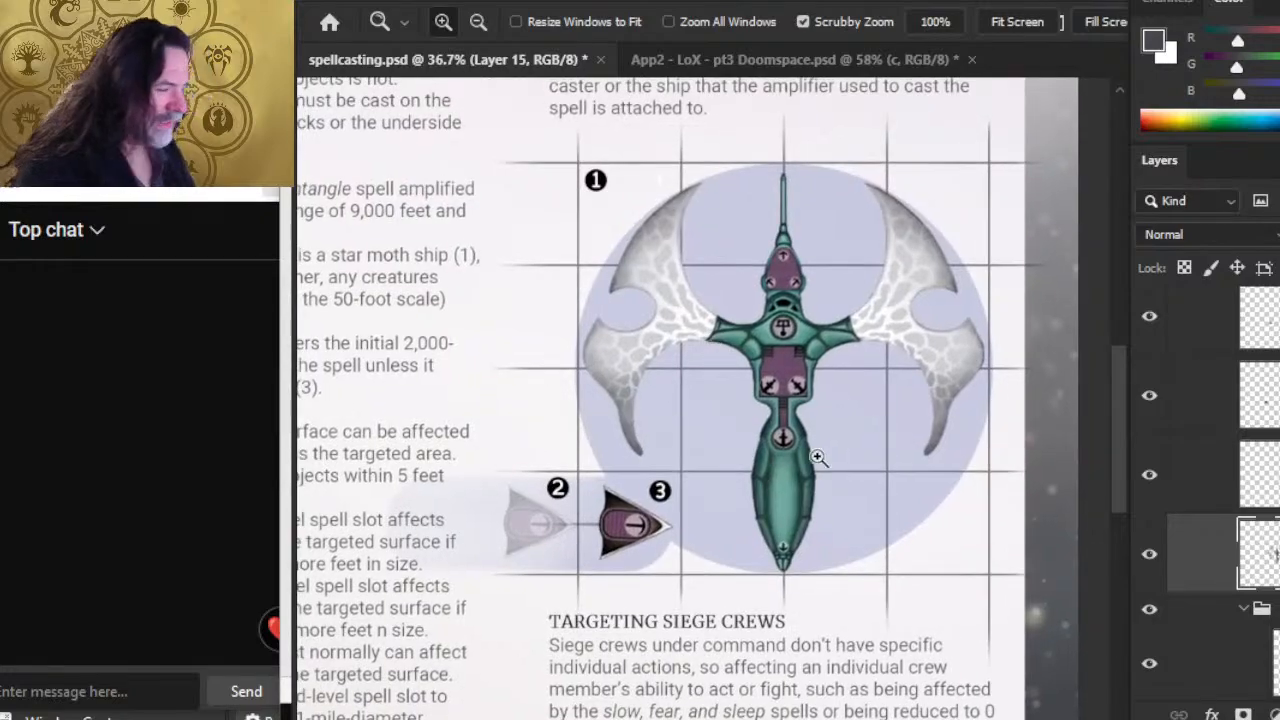
left_click_drag(810, 522, 777, 553)
Save spellcasting.psd and close the Doomspace document without saving its changes.
key("ctrl+s")
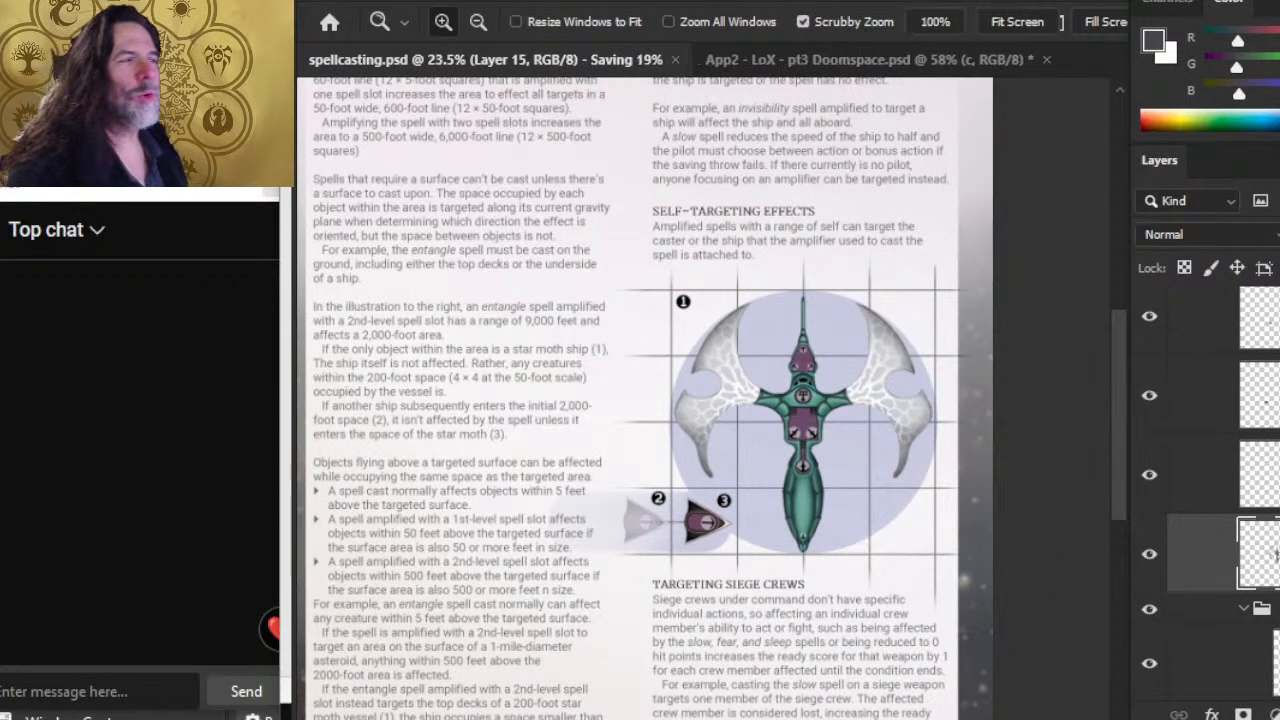
left_click(1046, 59)
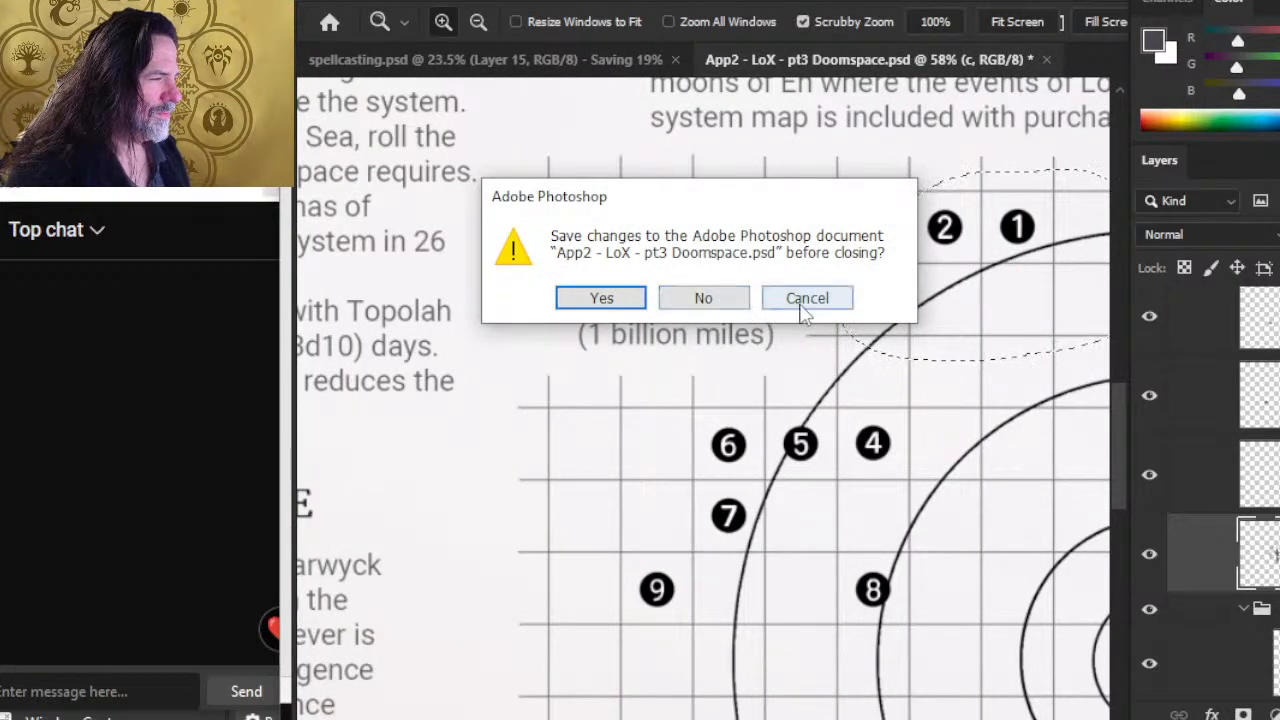
left_click(738, 298)
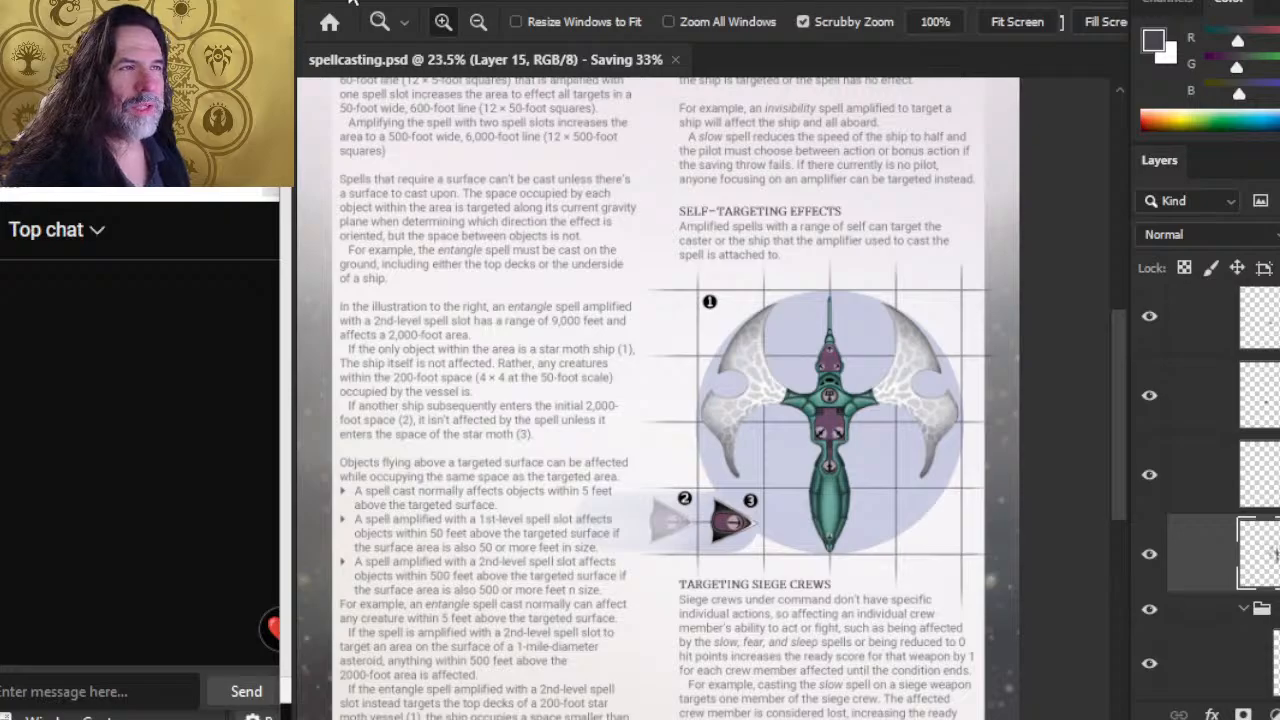
Open Vessel Tokens.psd from the ships folder inside tokens, and compare it with the spellcasting.psd document.
left_click(352, 0)
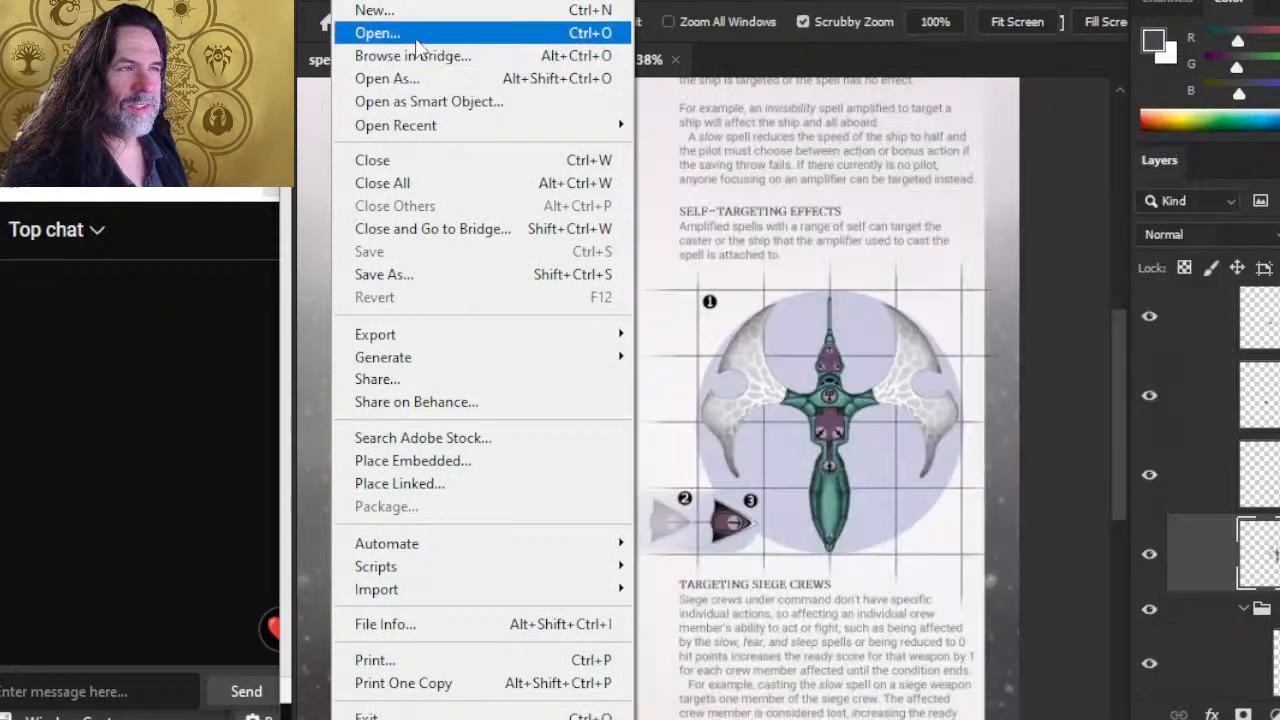
left_click(417, 42)
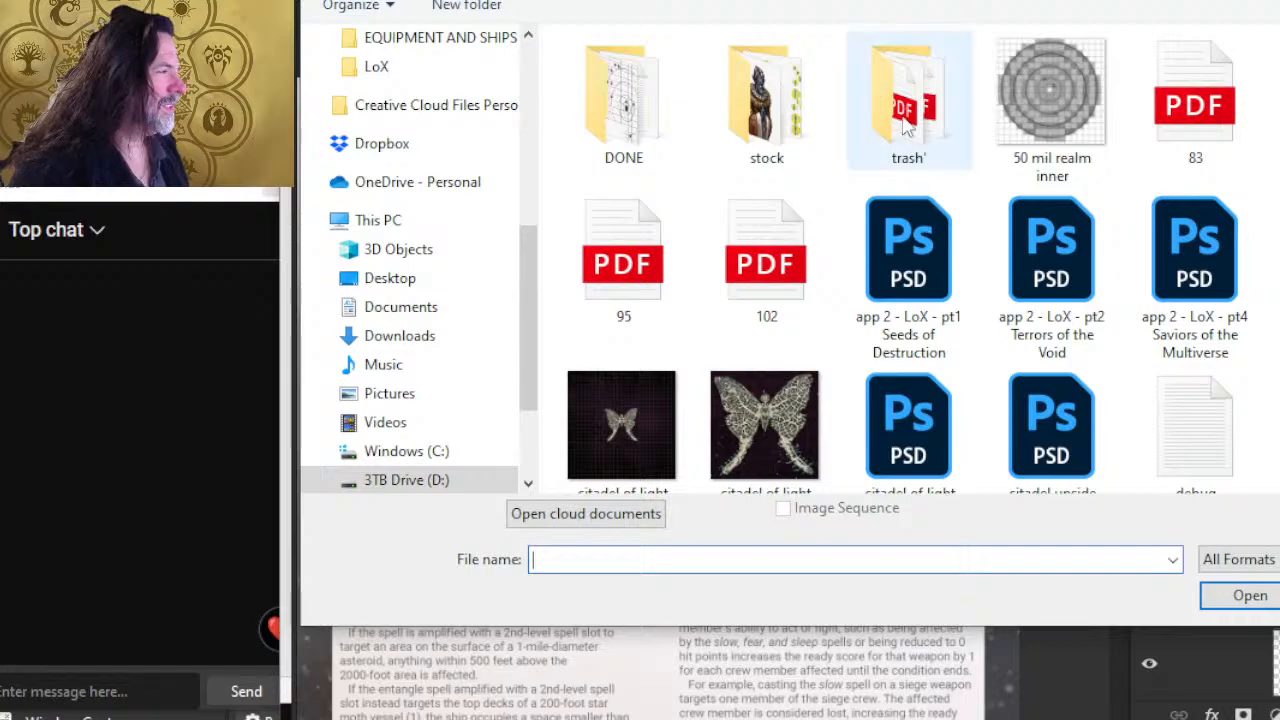
left_click(948, 0)
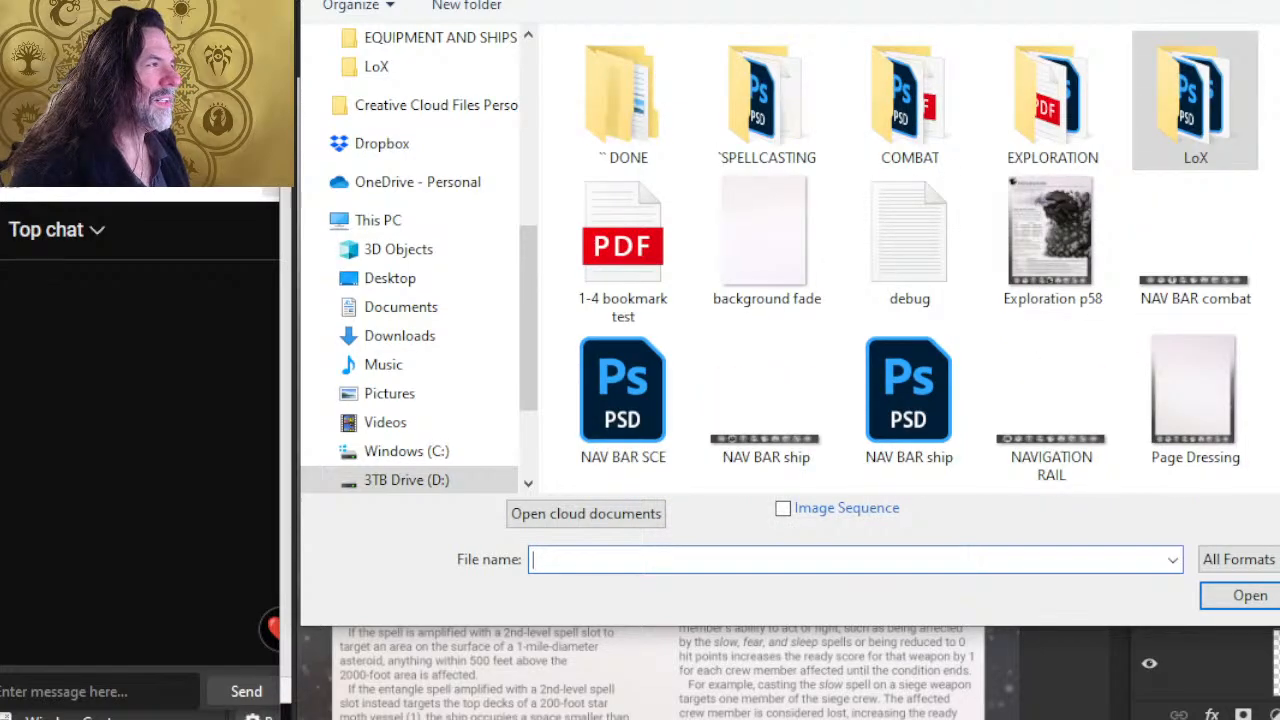
left_click(900, 0)
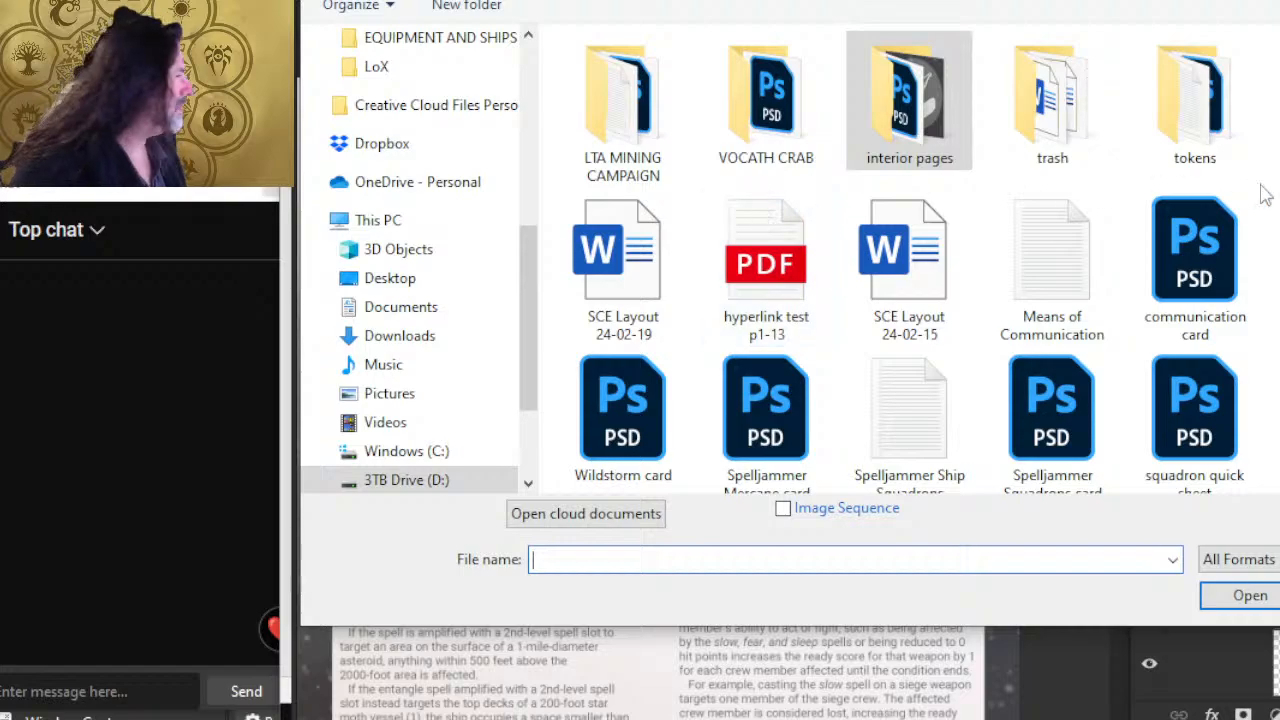
double_click(1200, 110)
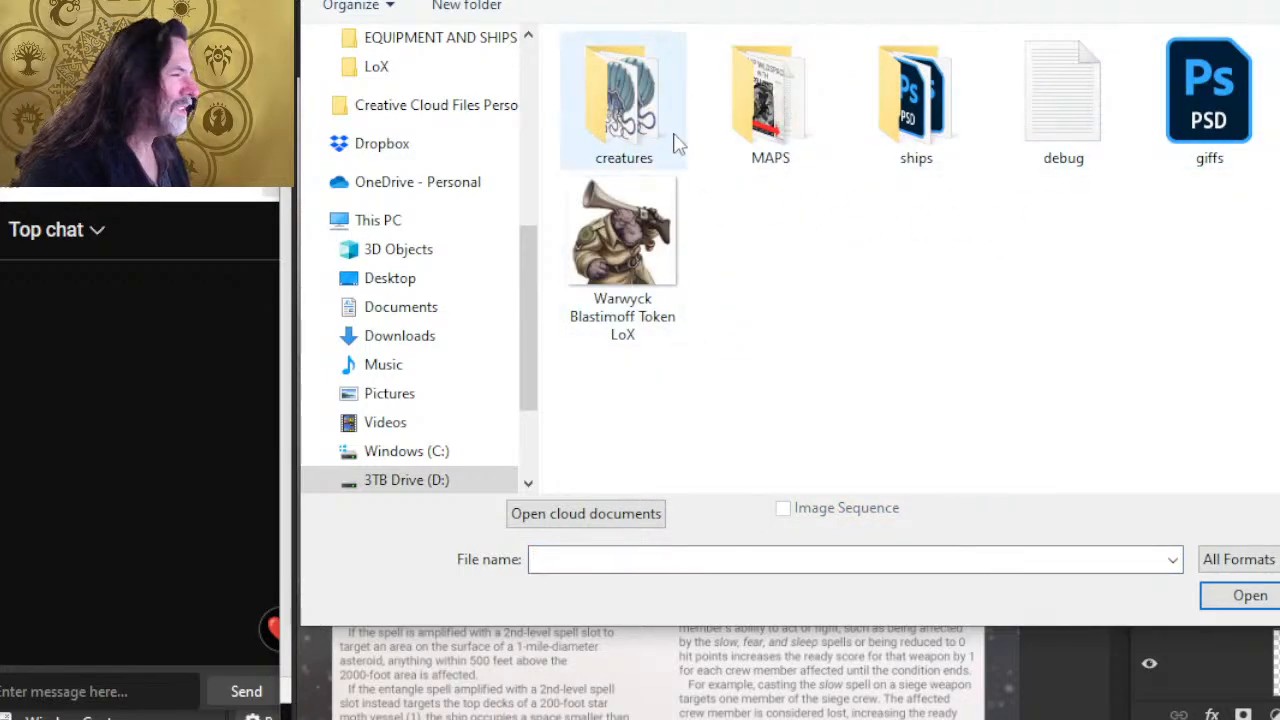
double_click(877, 126)
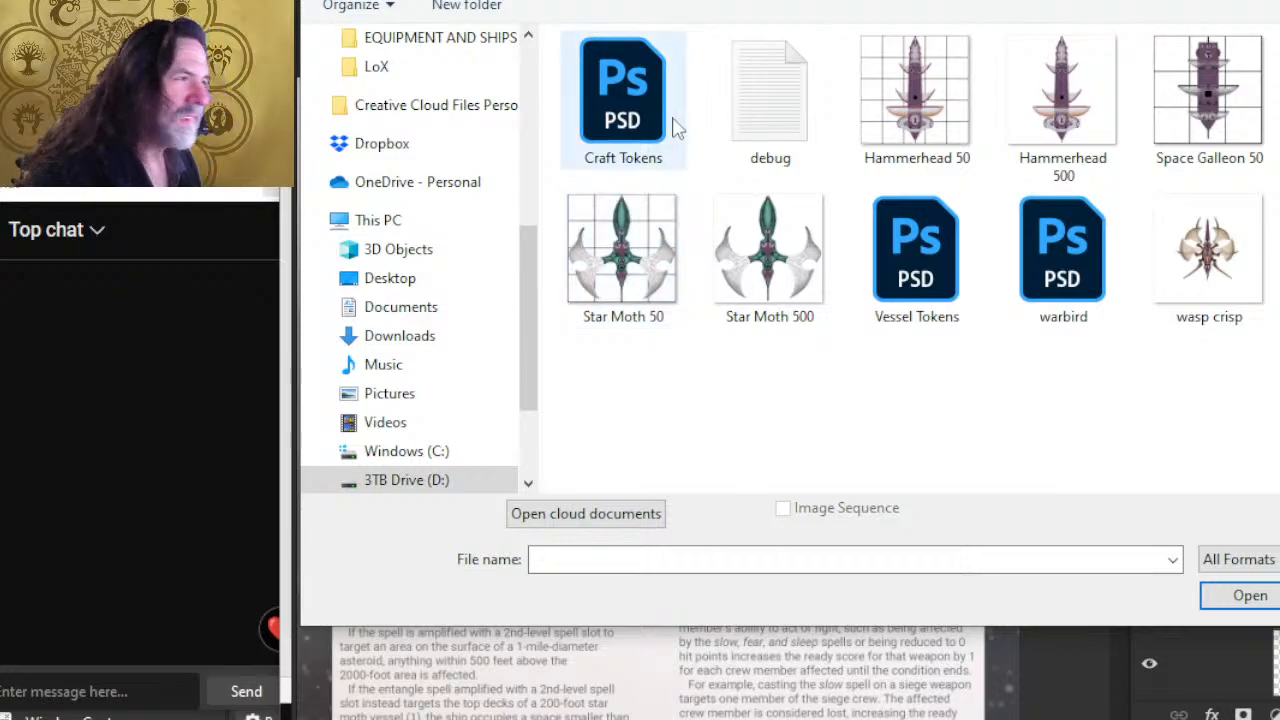
double_click(916, 289)
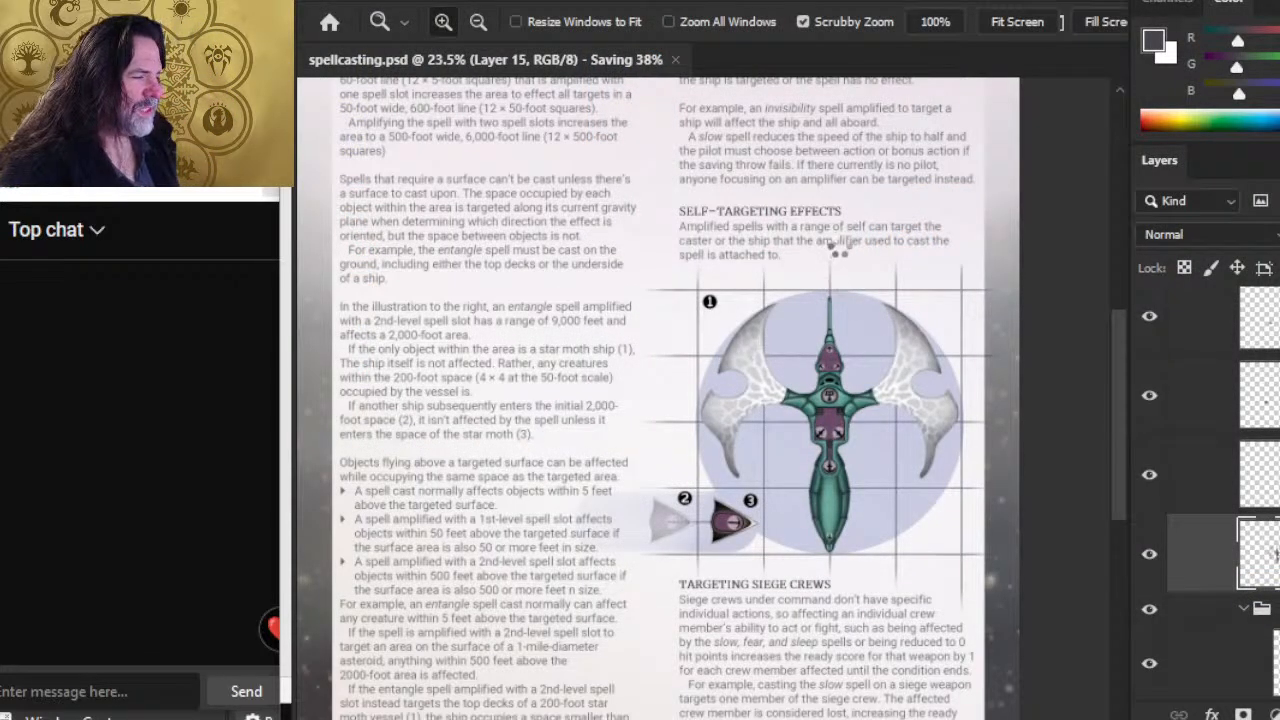
key("alt+Tab")
key("Escape")
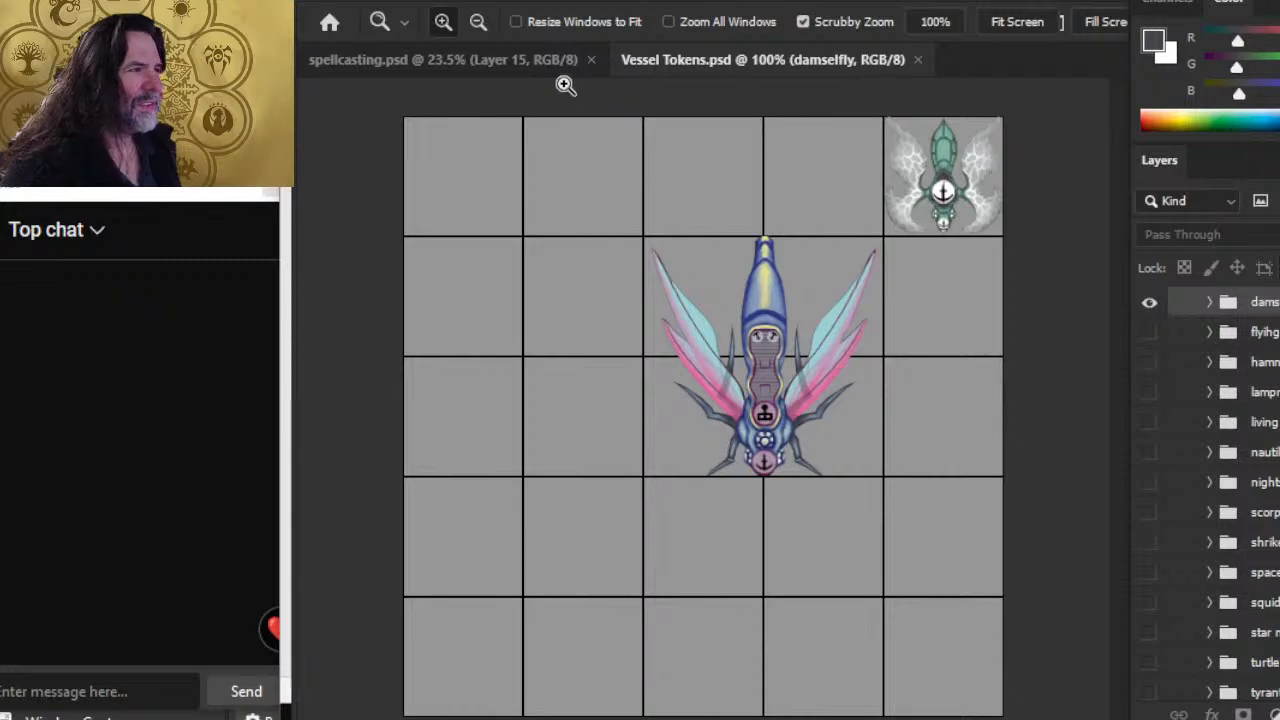
left_click(537, 66)
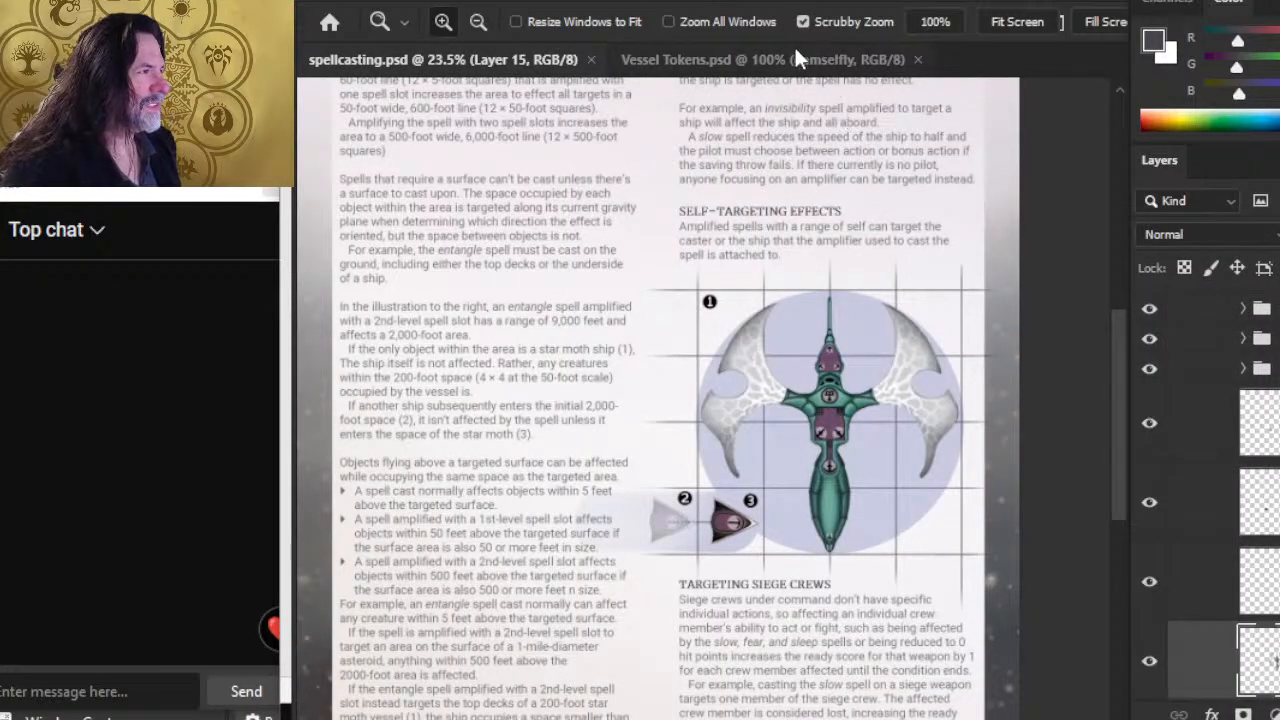
left_click(794, 57)
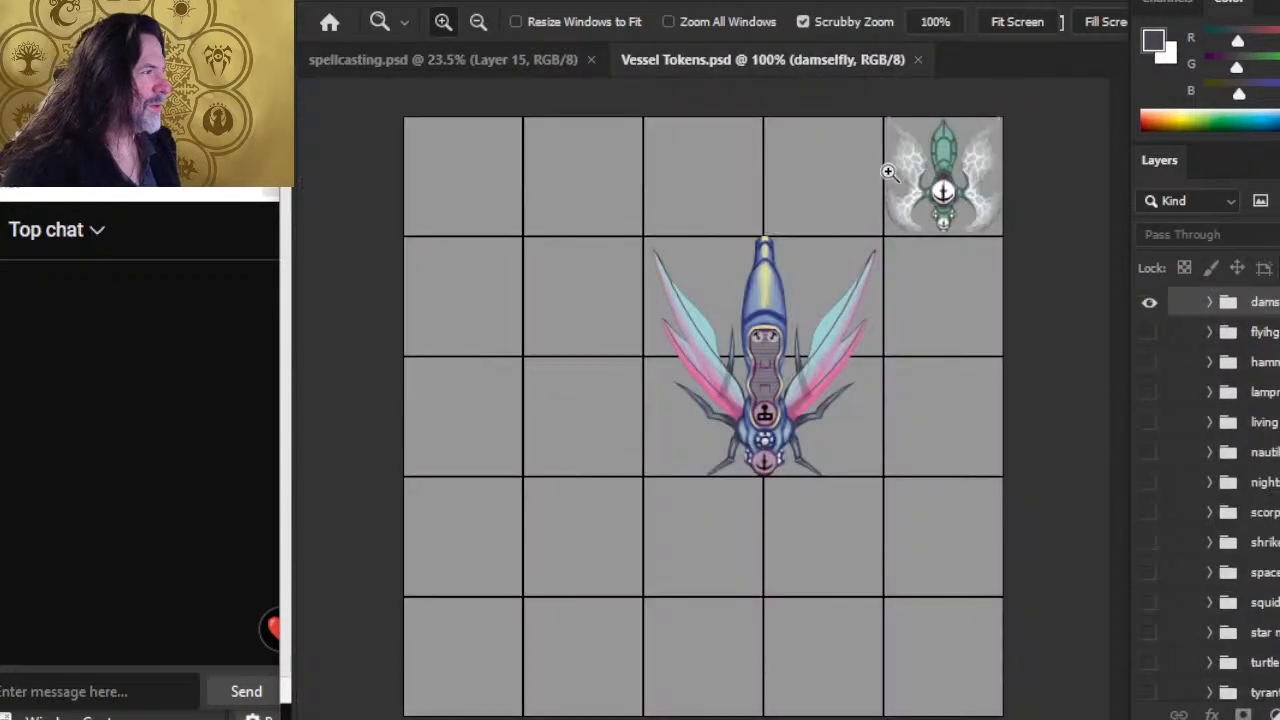
Hide the damselfly group, duplicate the star moth group into spellcasting.psd as star moth, and return to the spellcasting document.
left_click(1157, 303)
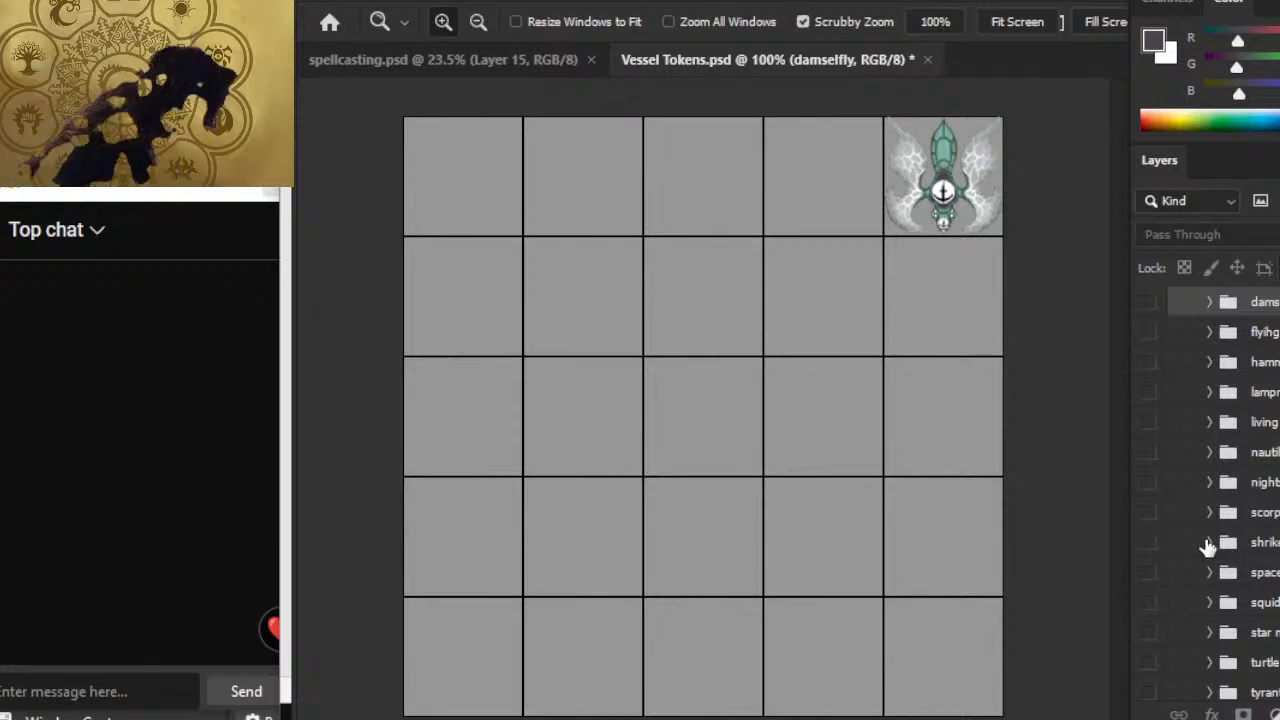
scroll(1230, 570, "down", 2)
left_click(1255, 578)
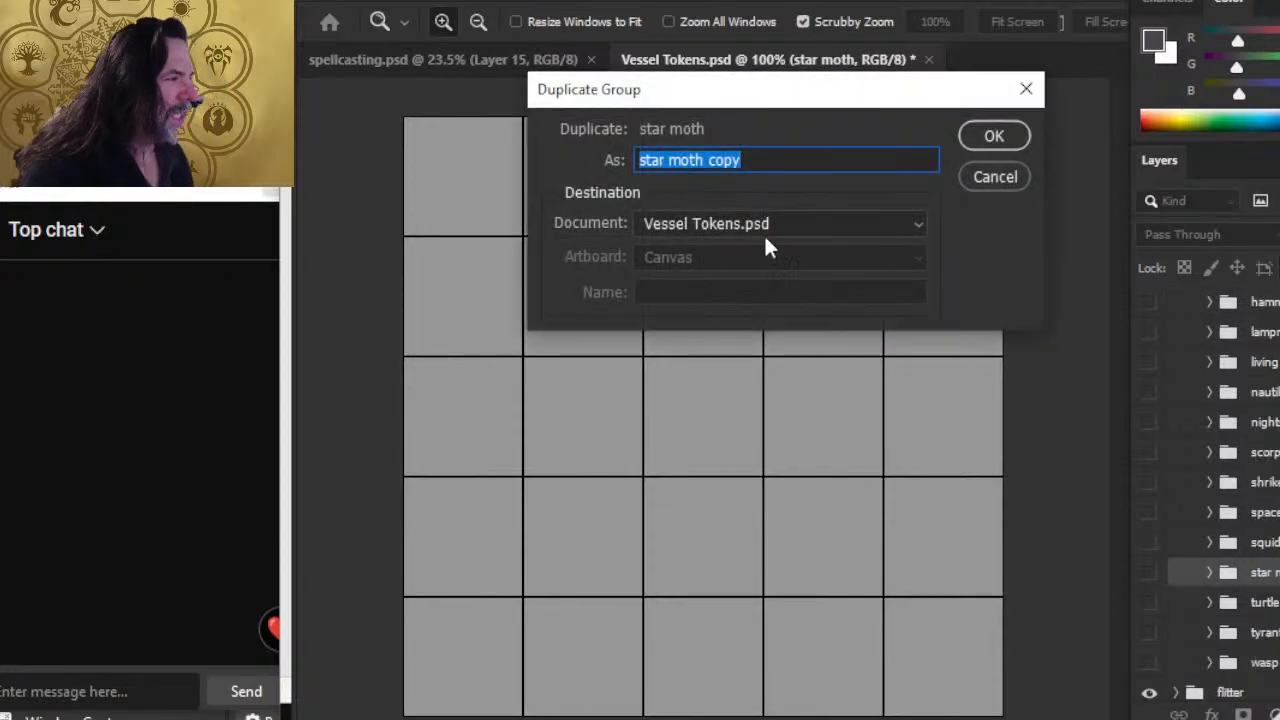
left_click(764, 230)
left_click(768, 247)
left_click(994, 136)
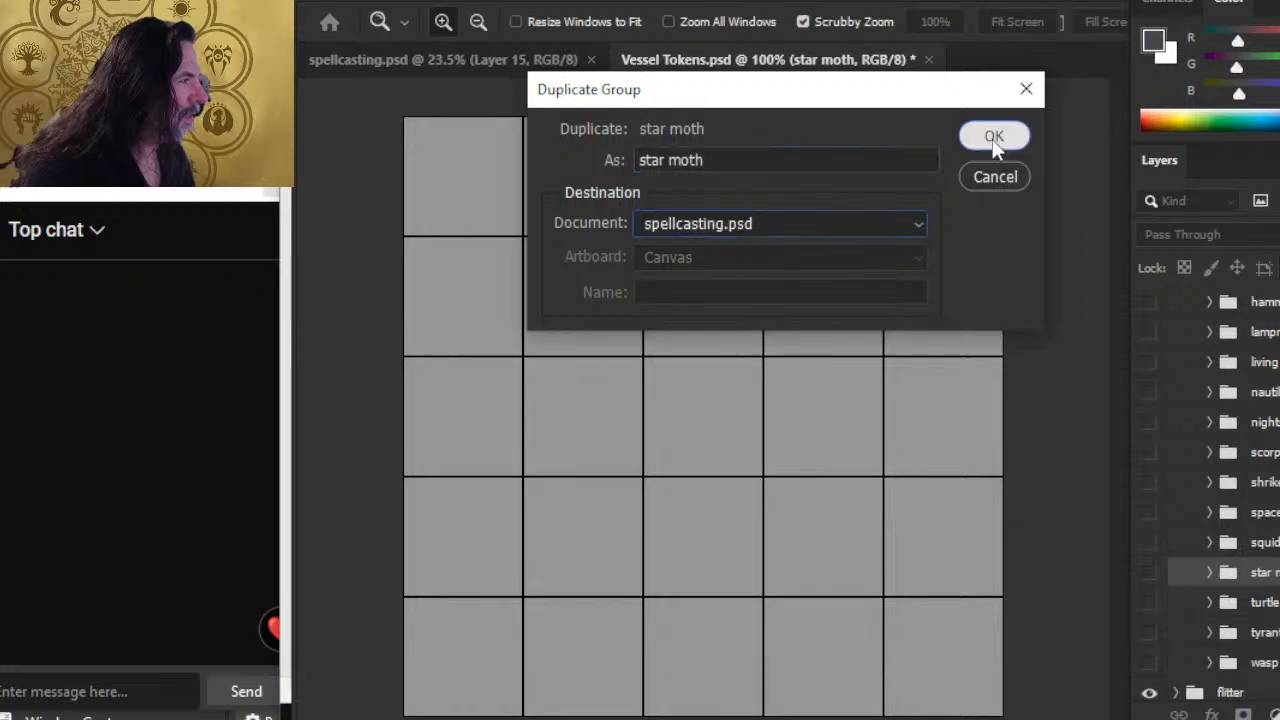
left_click(538, 60)
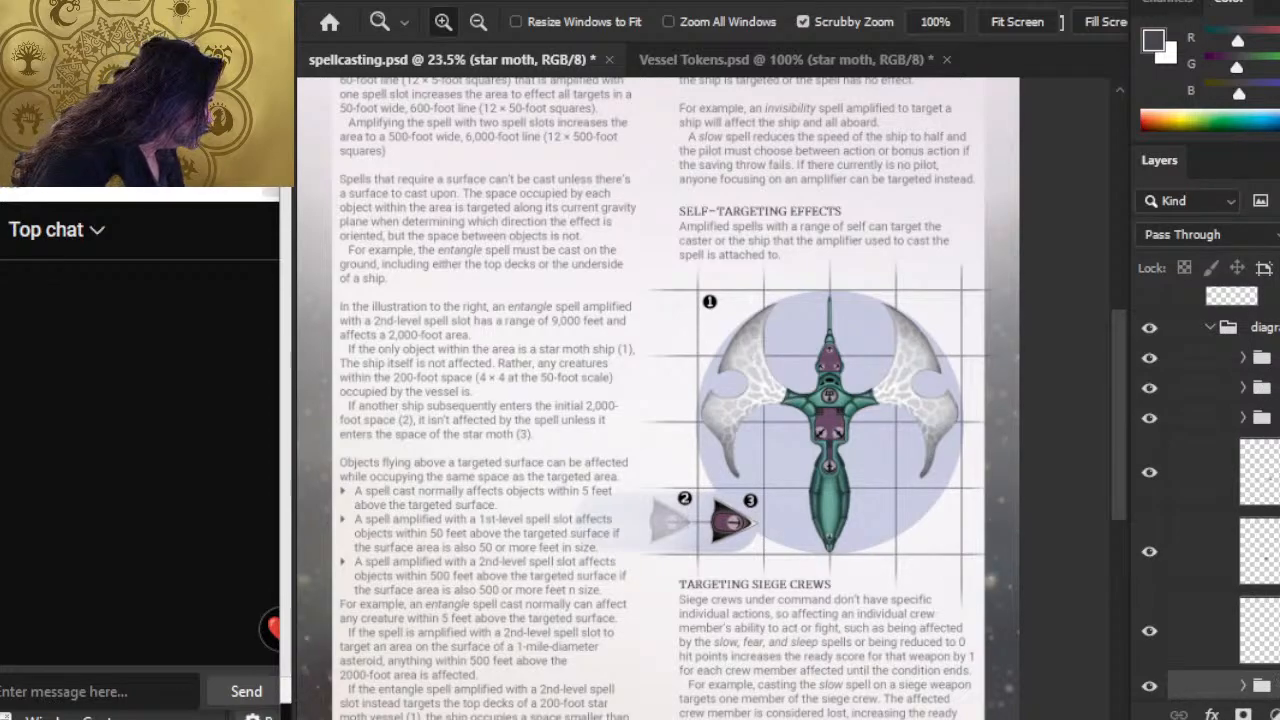
Hide the old star moth layer and move the imported star moth group onto the lower part of the blue circle diagram.
scroll(1217, 587, "down", 4)
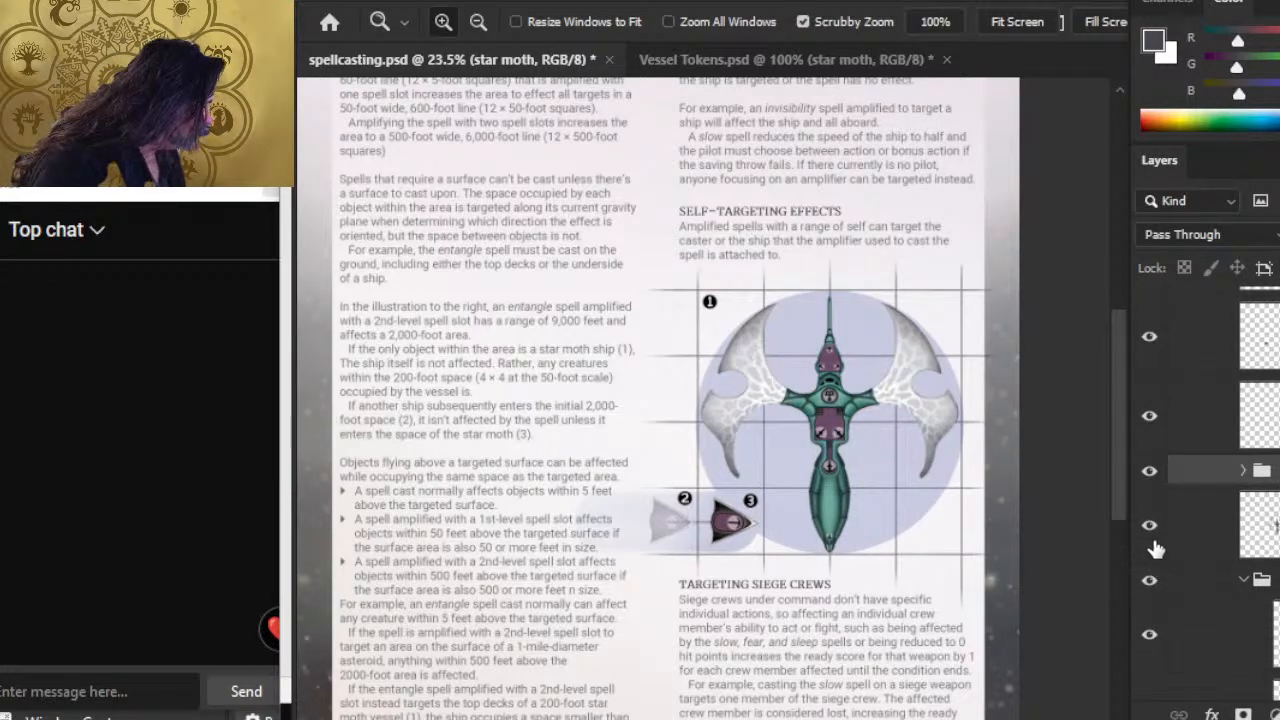
left_click(1151, 528)
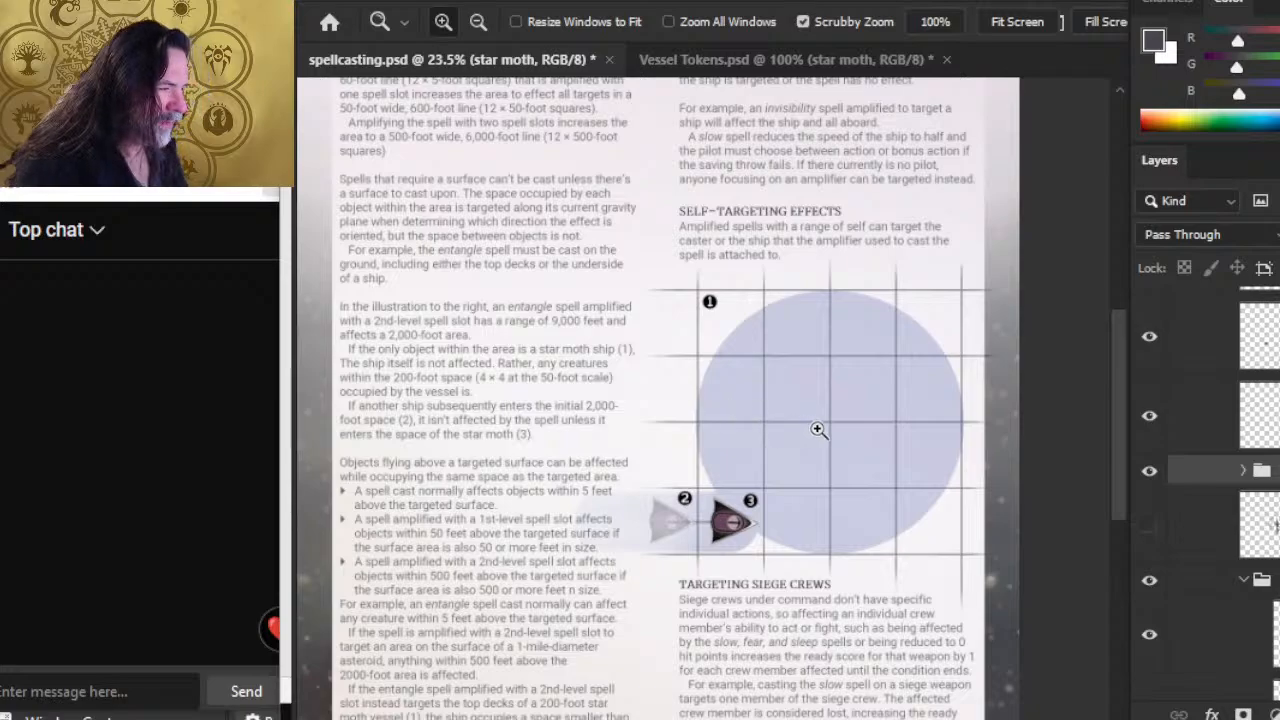
left_click_drag(814, 429, 737, 420)
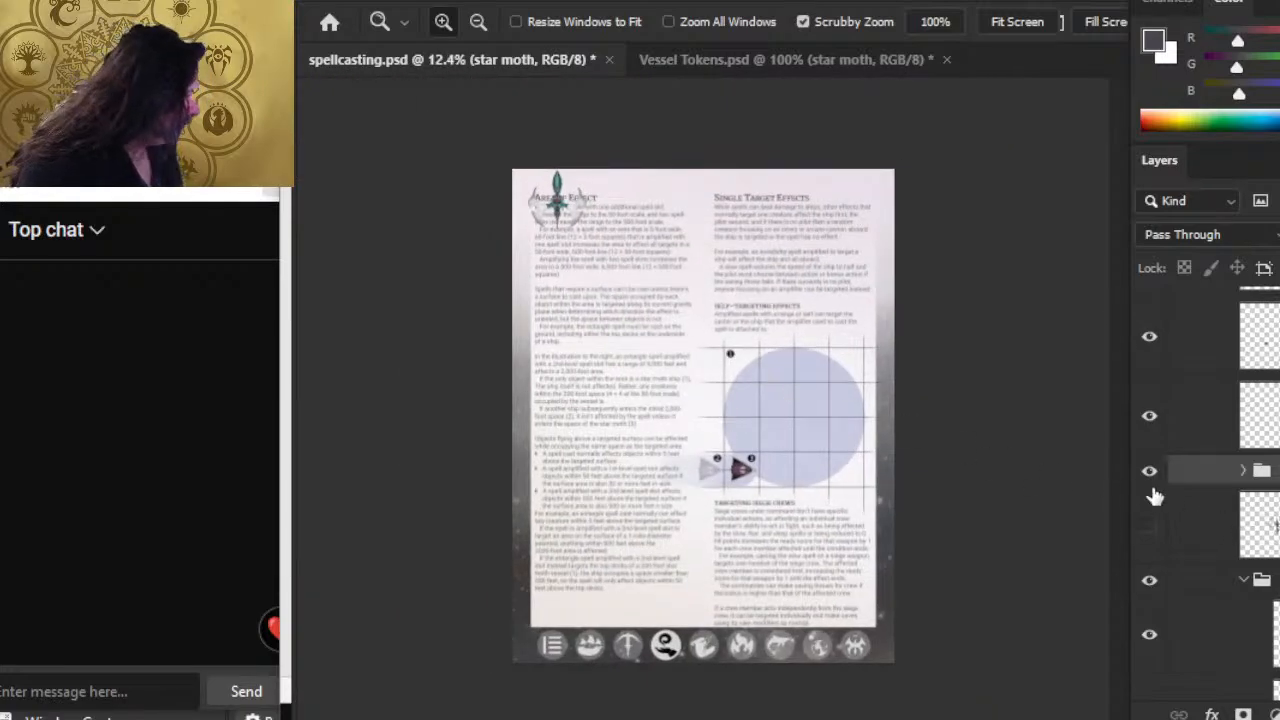
key("v")
left_click_drag(673, 290, 897, 525)
Flip the star moth group vertically so its tail points down the page.
key("l")
right_click(770, 450)
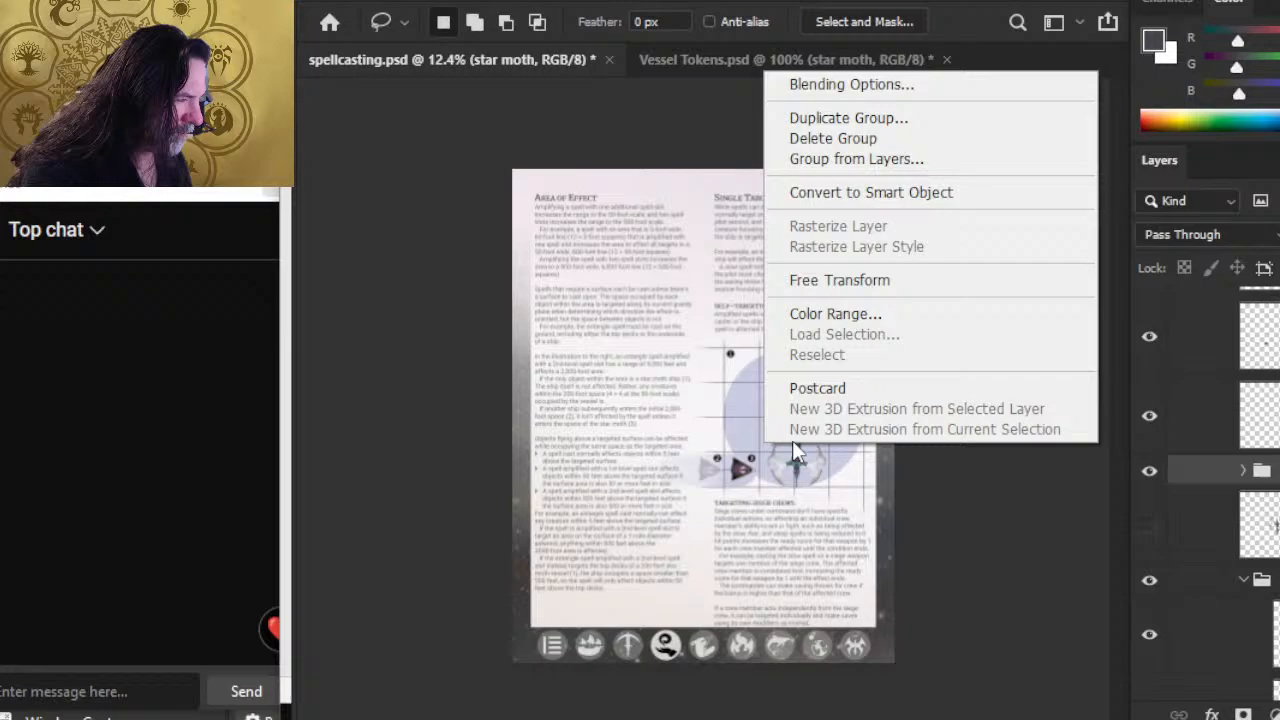
left_click(870, 283)
right_click(790, 350)
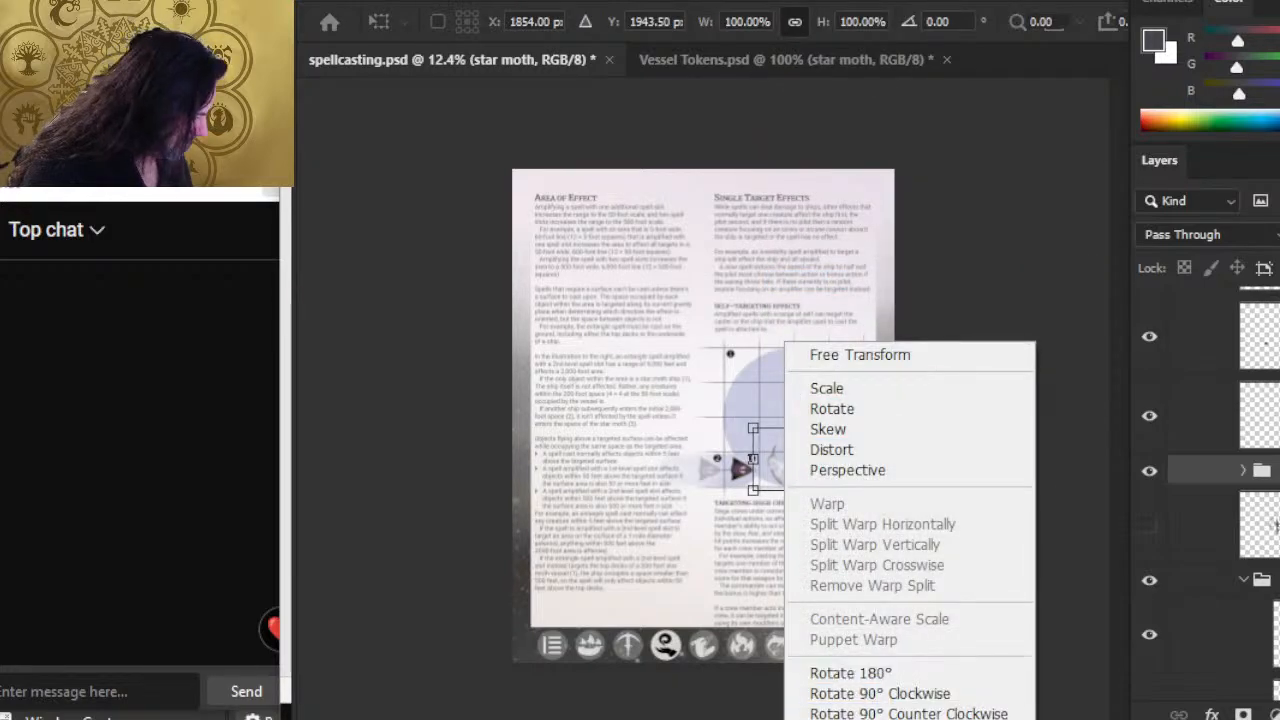
left_click(860, 719)
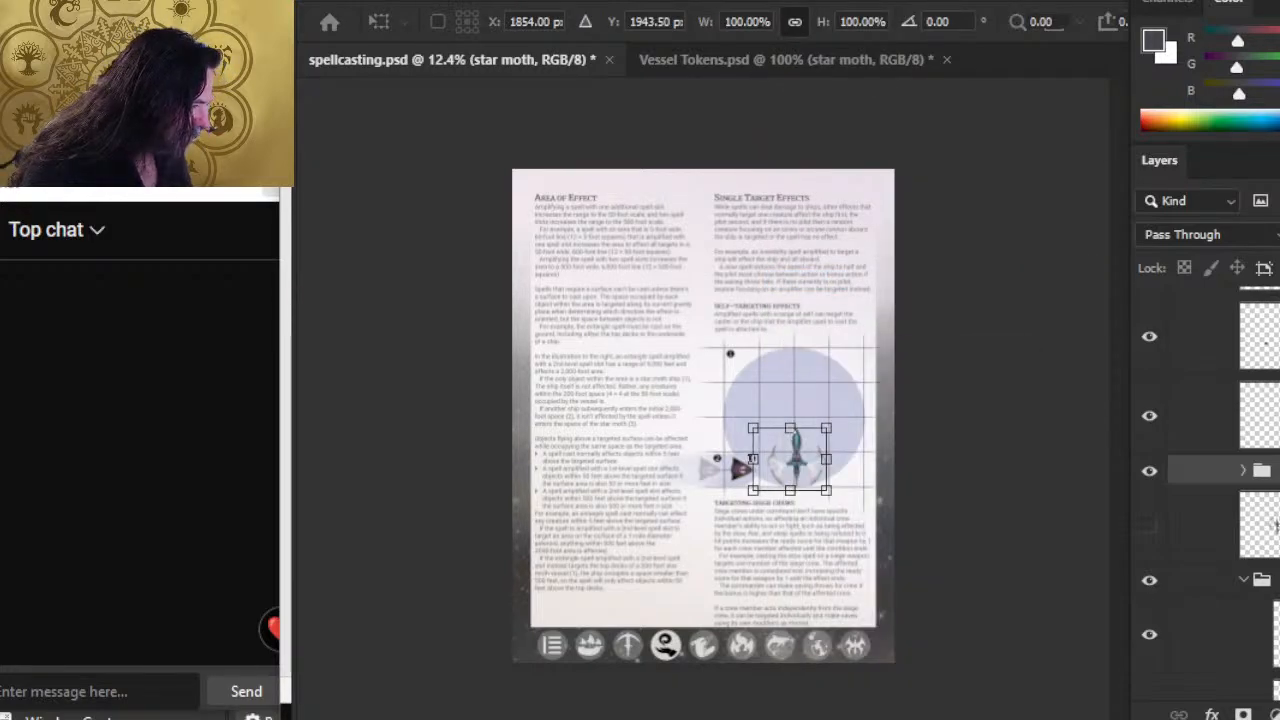
key("Return")
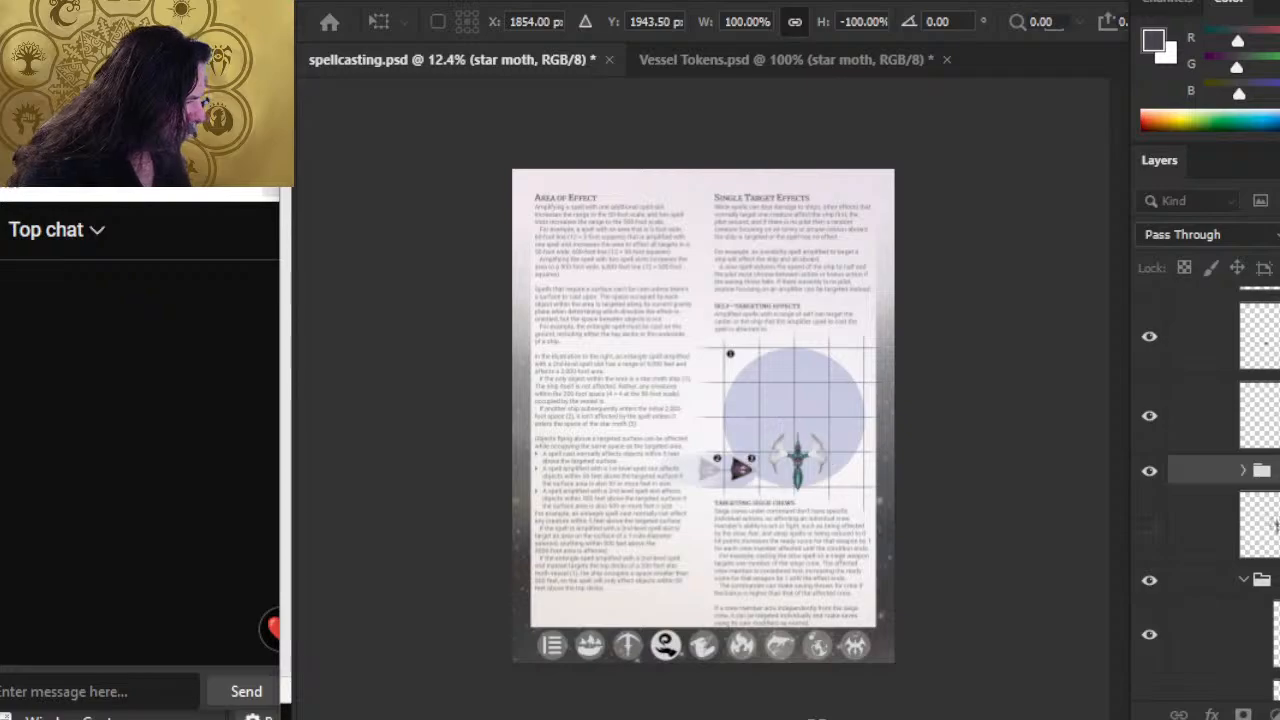
Align the flipped star moth's hull with the circle's central vertical grid line and its tail with the lowest horizontal line.
key("ctrl+space")
left_click_drag(786, 475, 928, 542)
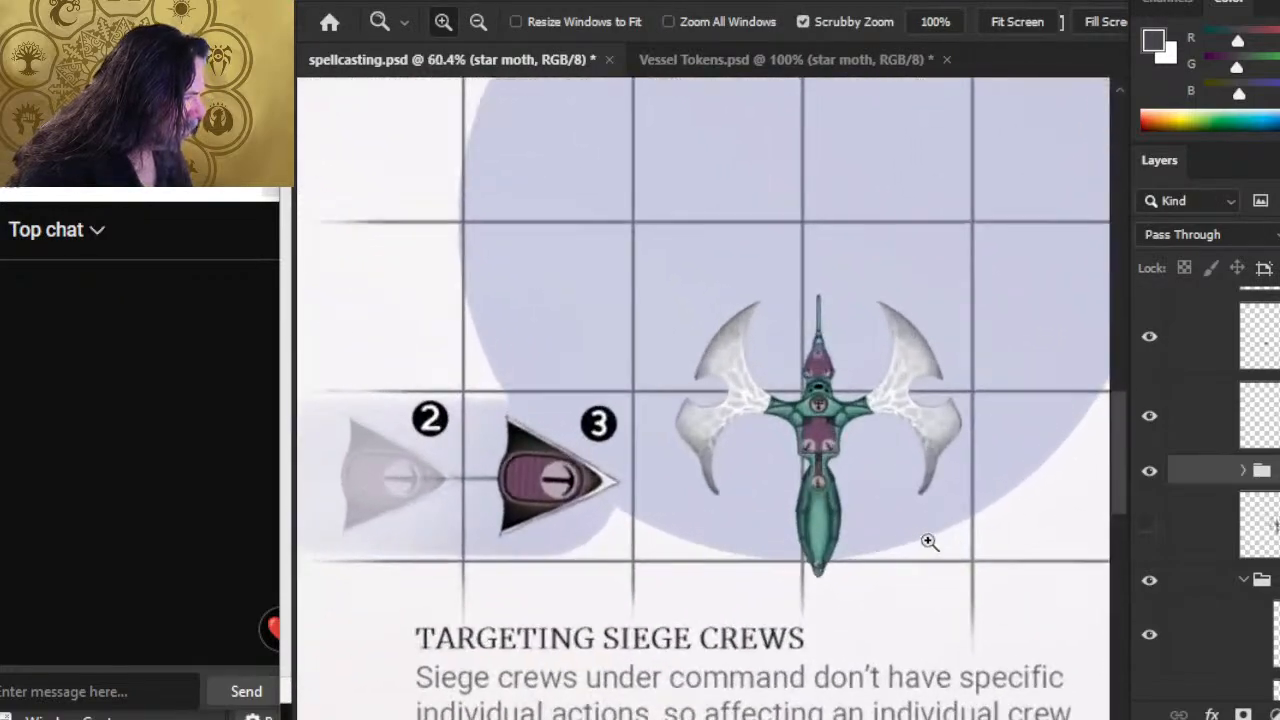
left_click_drag(913, 488, 895, 452)
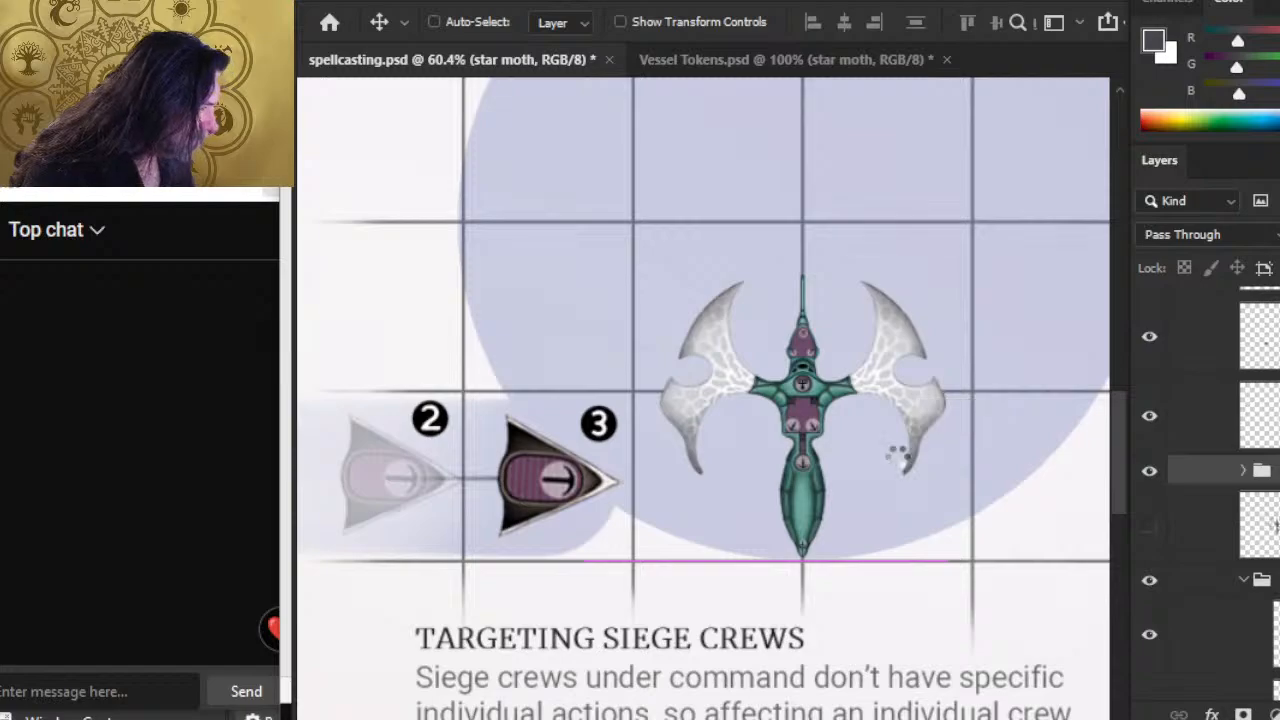
key("z")
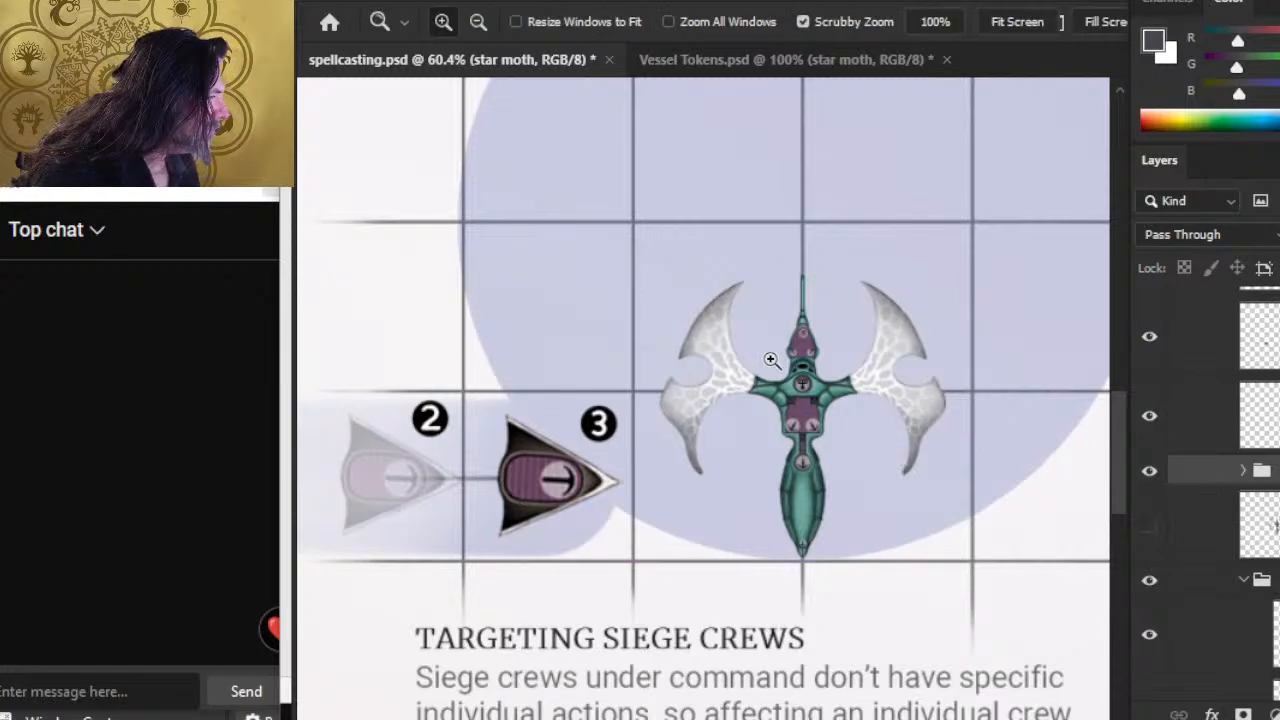
Merge the star moth group into a single layer and convert that layer to a smart object.
right_click(1188, 476)
left_click(1260, 694)
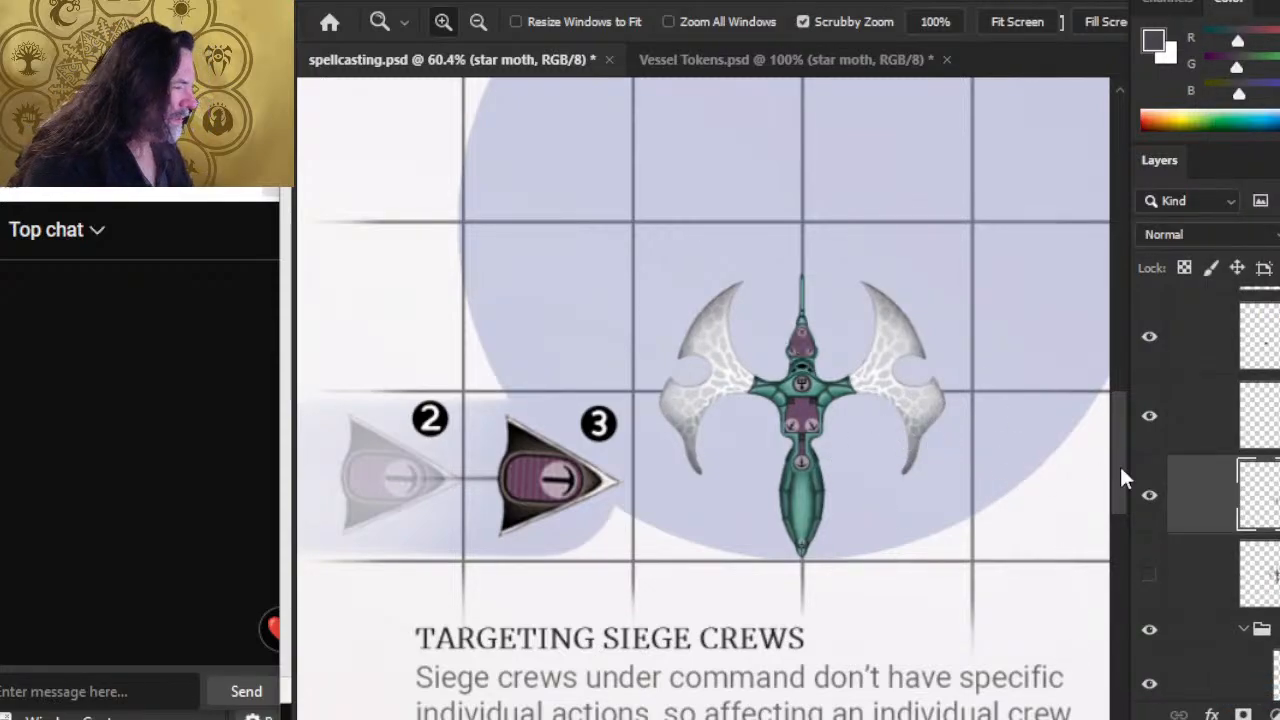
right_click(1233, 498)
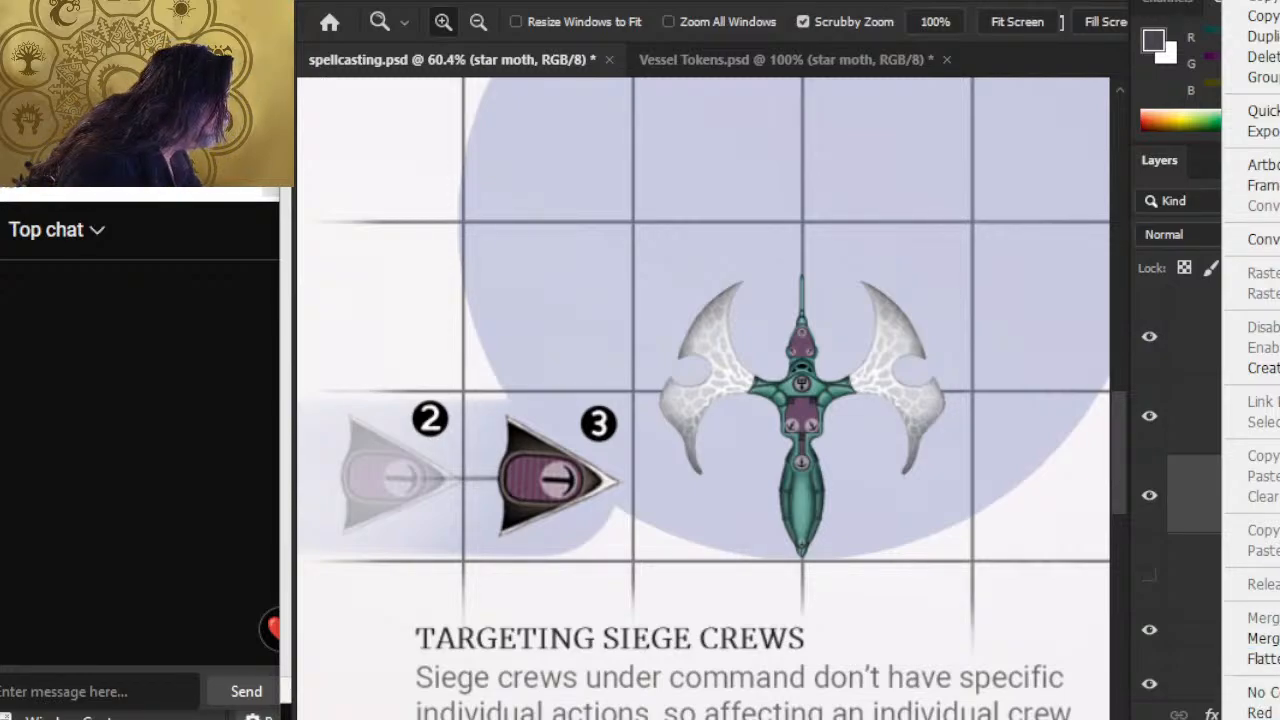
left_click(1264, 240)
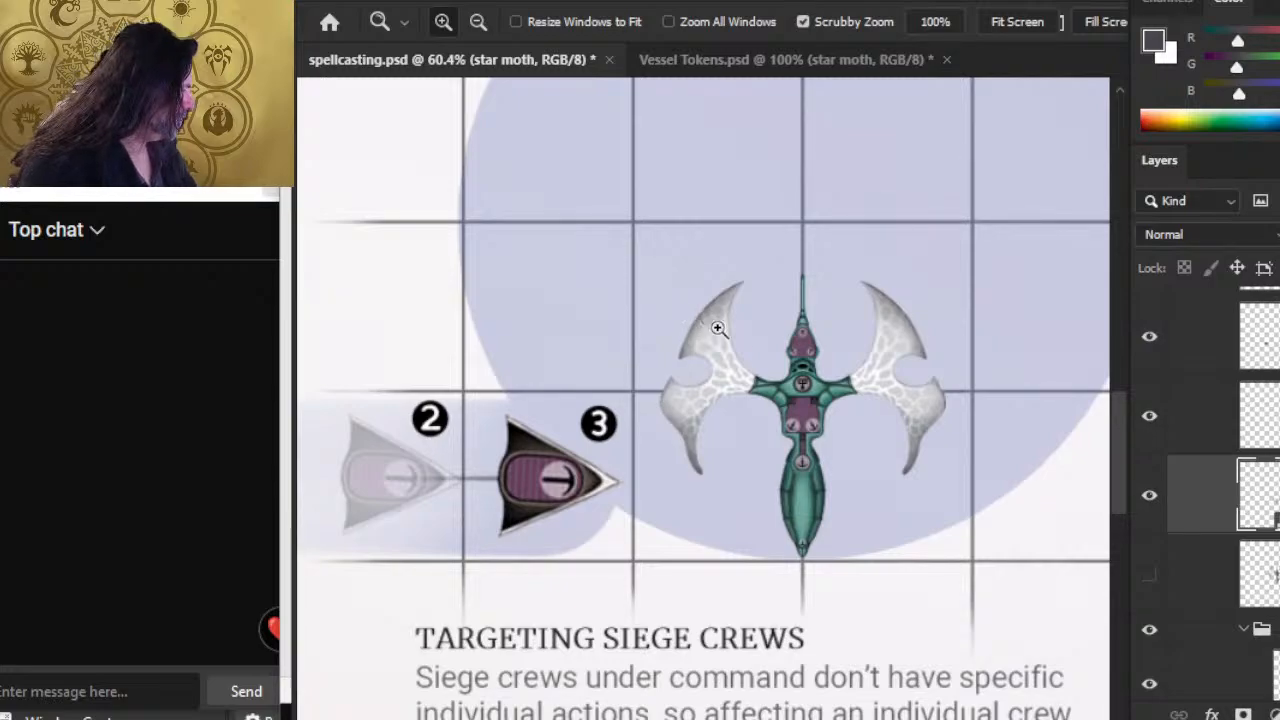
Scale the star moth smart object proportionally to 236.86%, spanning the four-by-four grid area with its tail at the lowest line.
key("l")
right_click(745, 400)
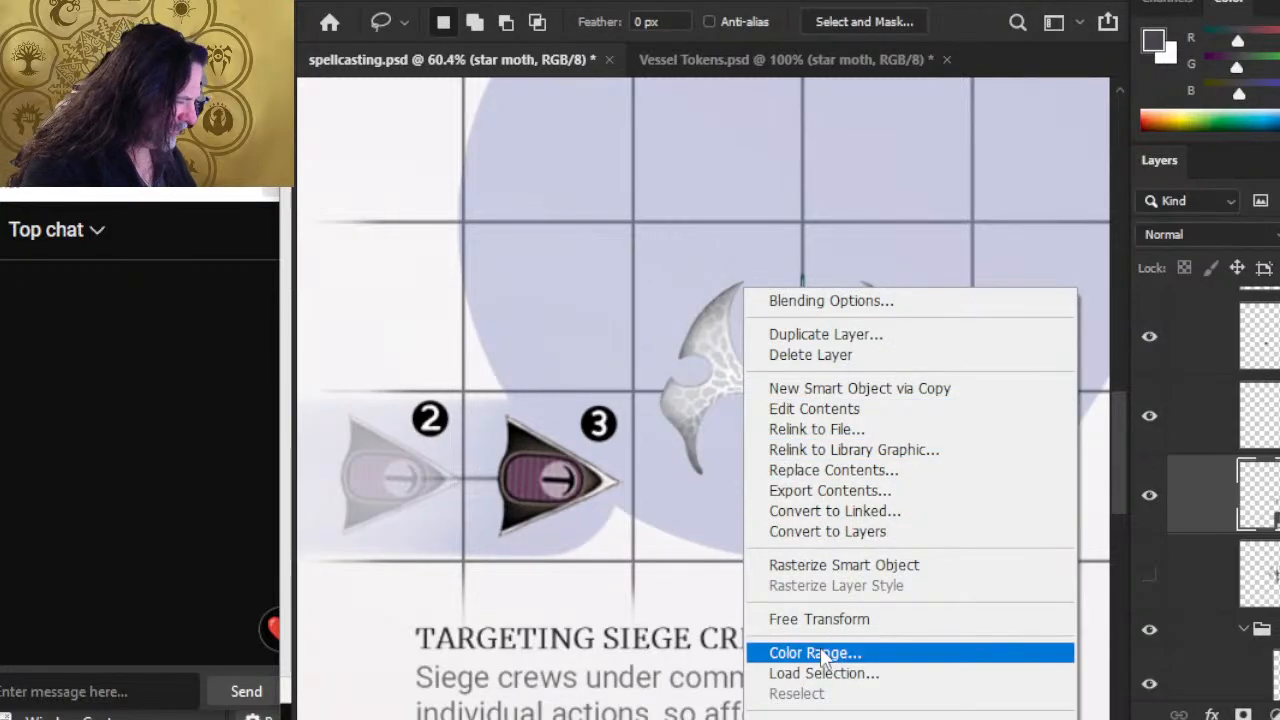
left_click(826, 619)
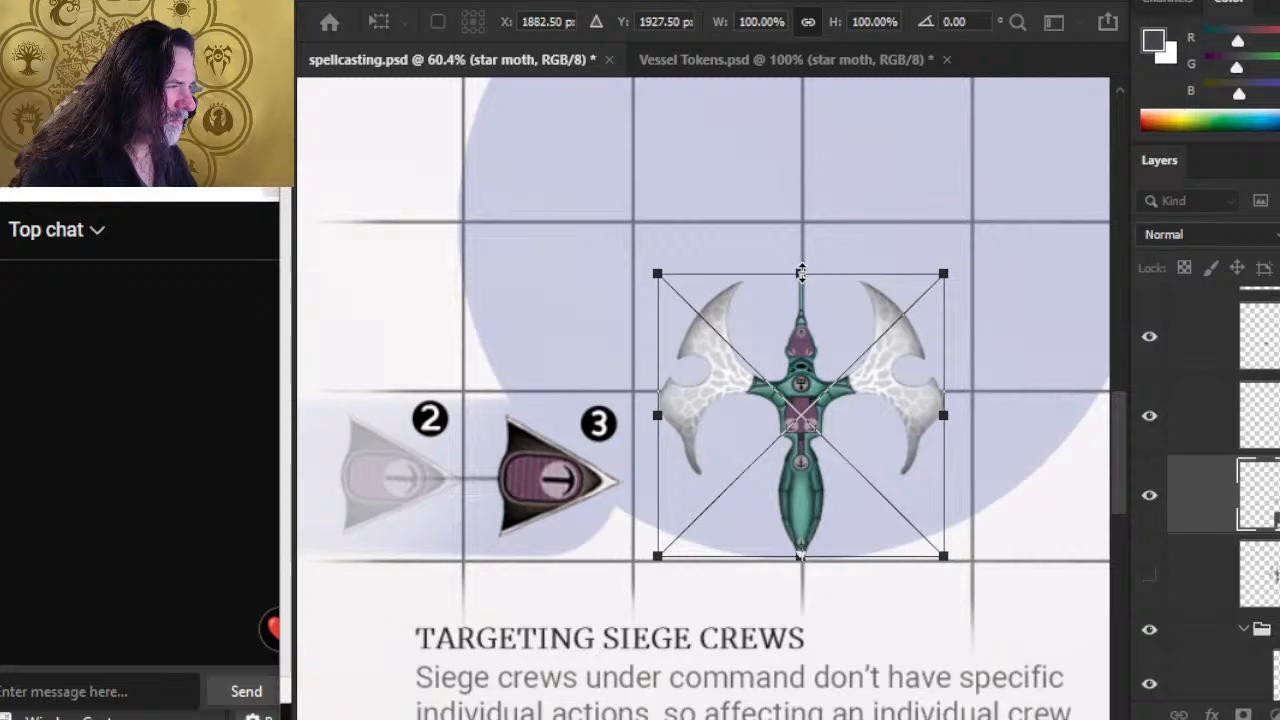
left_click_drag(801, 272, 800, 62)
left_click_drag(816, 408, 771, 665)
left_click_drag(777, 345, 786, 191)
scroll(779, 462, "down", 5)
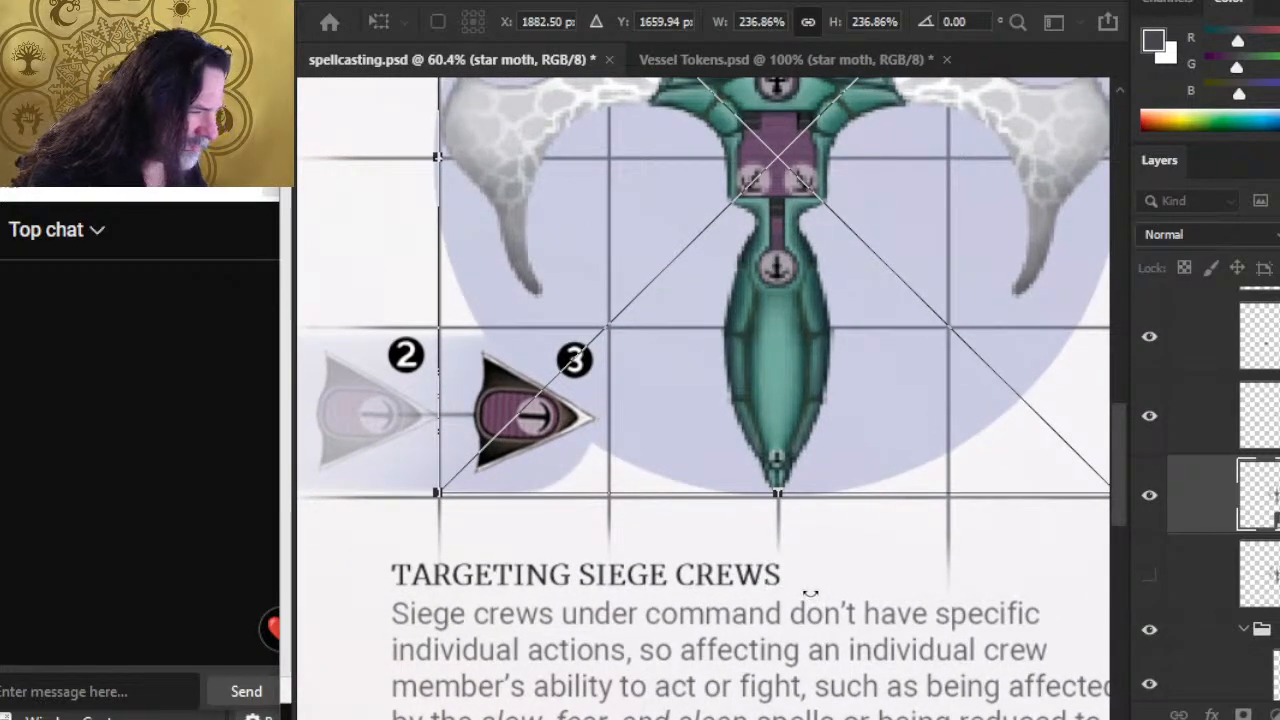
key("Return")
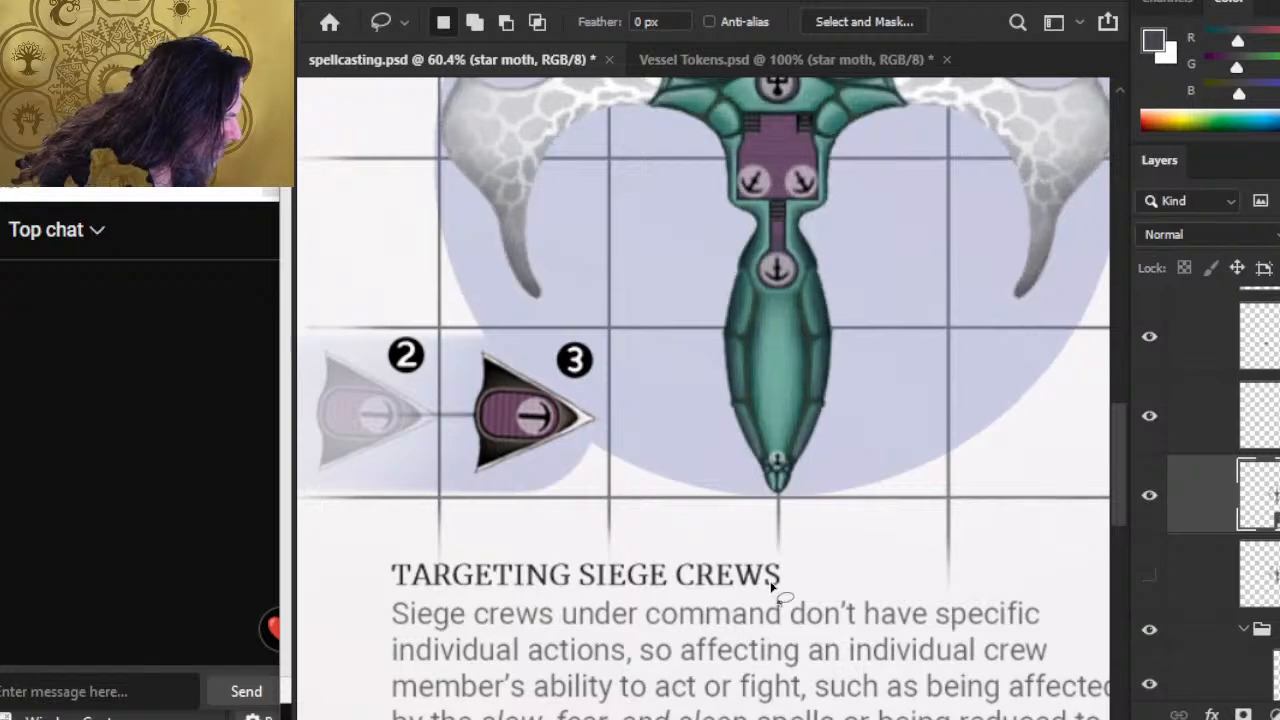
Nudge the enlarged star moth slightly right onto the central vertical grid line, and examine its wings and hull up close.
key("v")
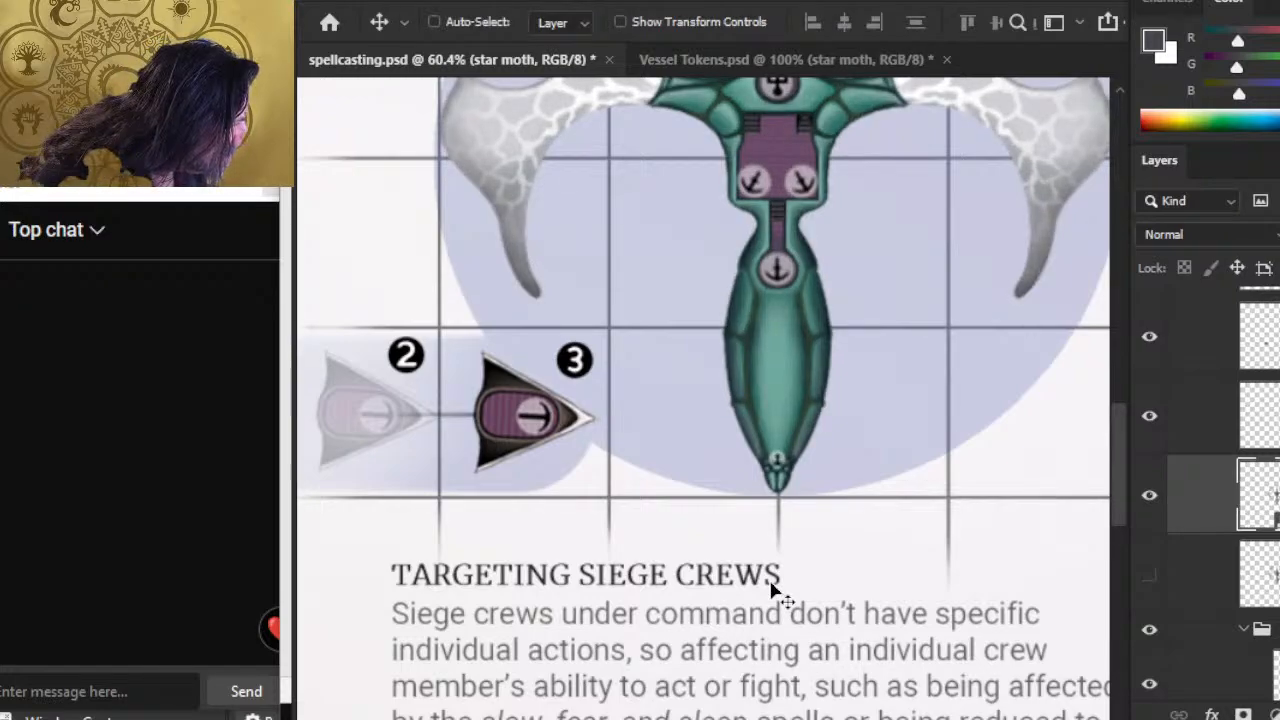
key("Right")
key("Right")
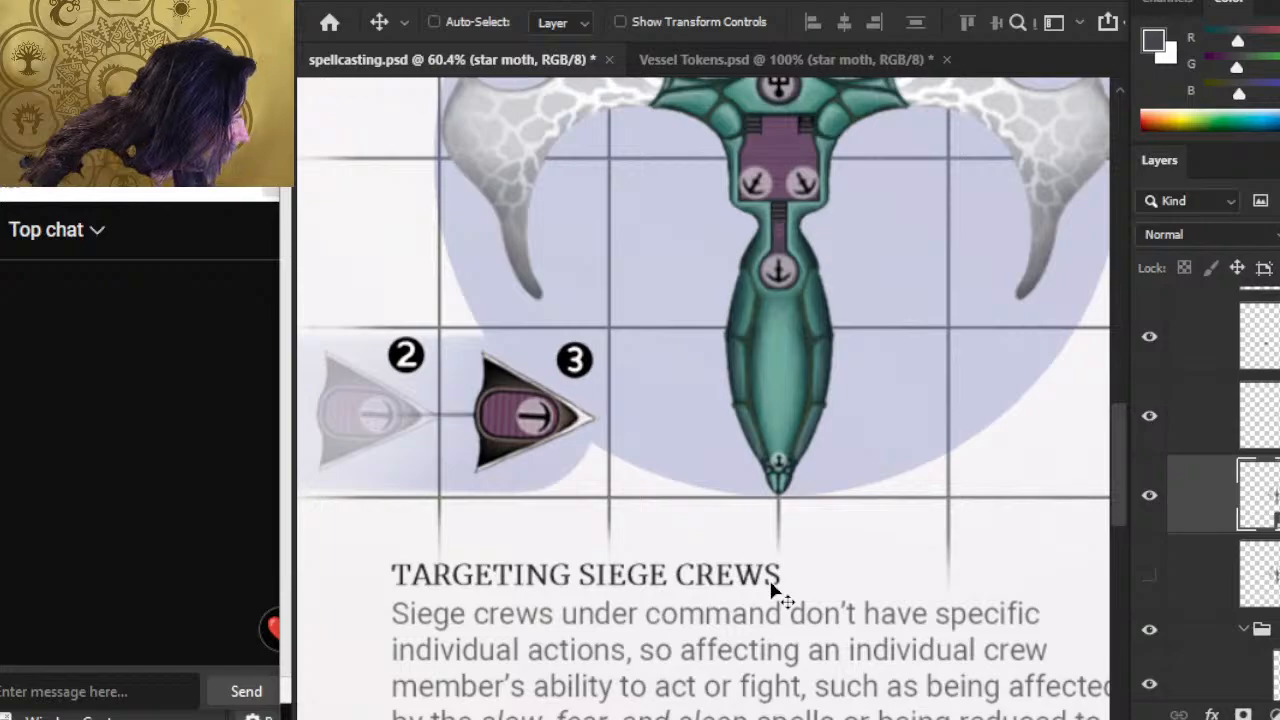
key("z")
left_click_drag(878, 428, 836, 385)
left_click_drag(893, 291, 866, 345)
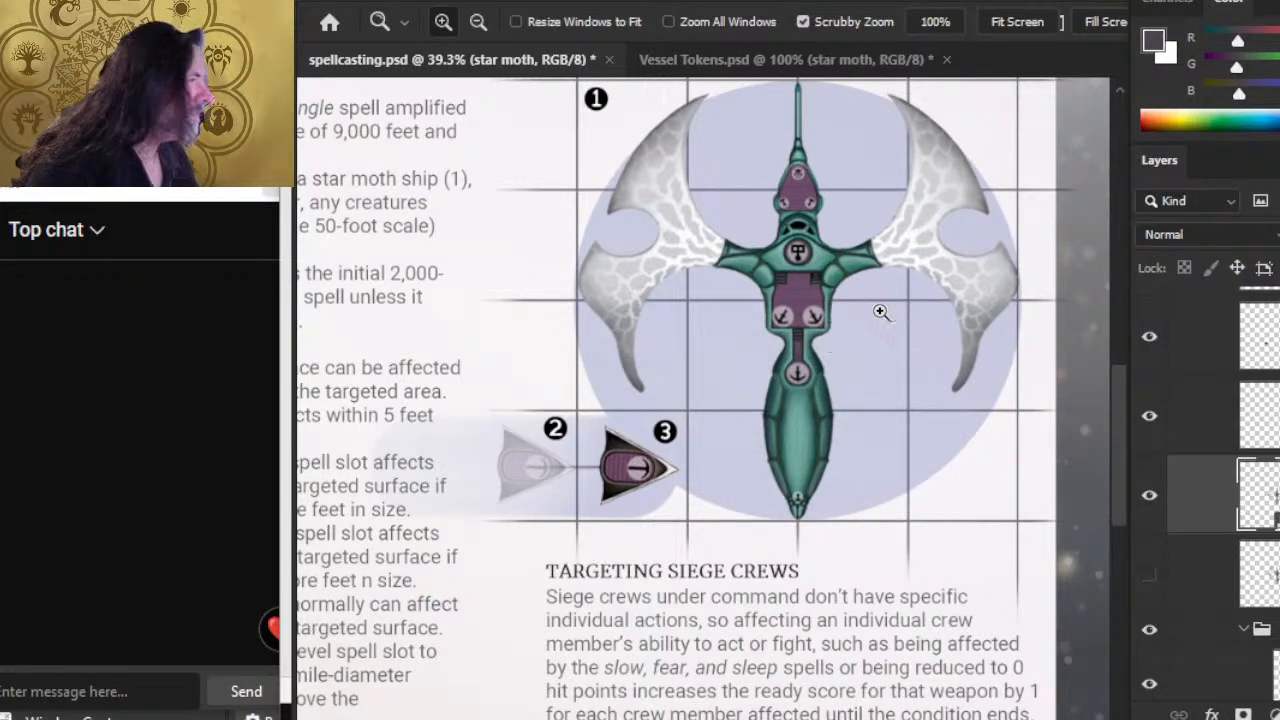
scroll(783, 191, "up", 3)
left_click_drag(812, 253, 889, 283)
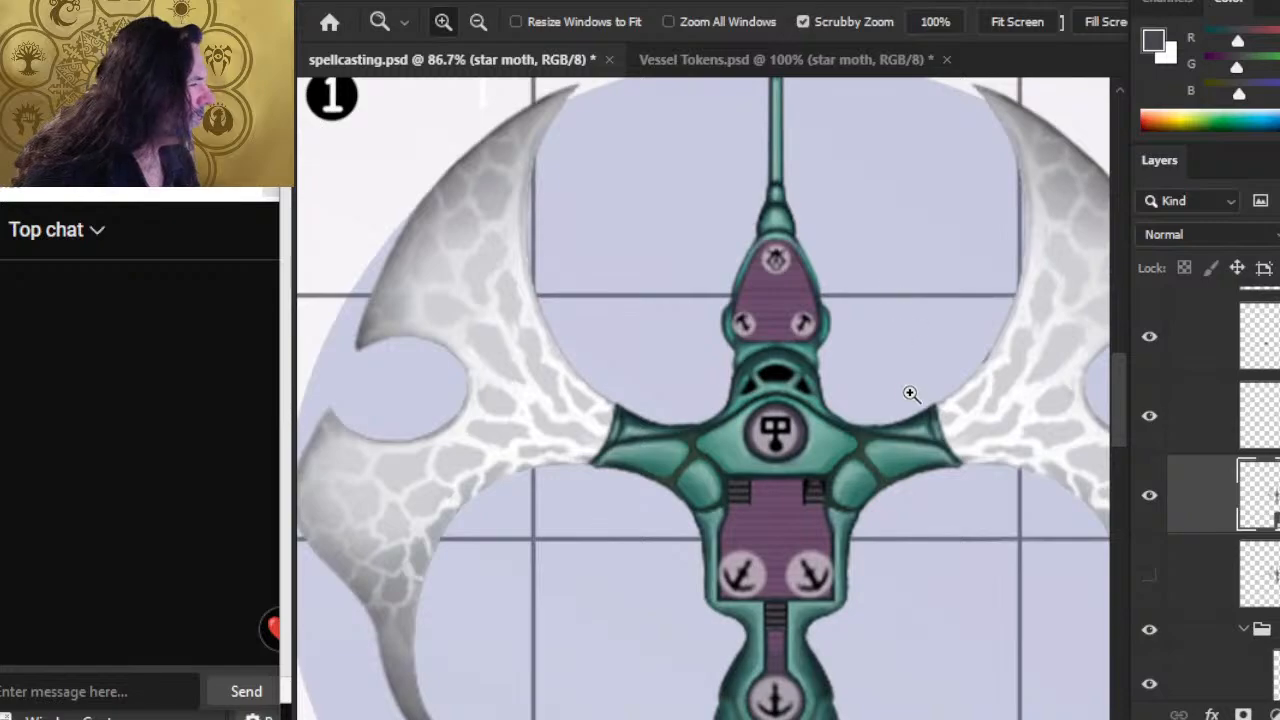
Rasterize the star moth smart object layer in the spellcasting diagram.
left_click_drag(932, 454, 862, 448)
left_click_drag(914, 586, 918, 357)
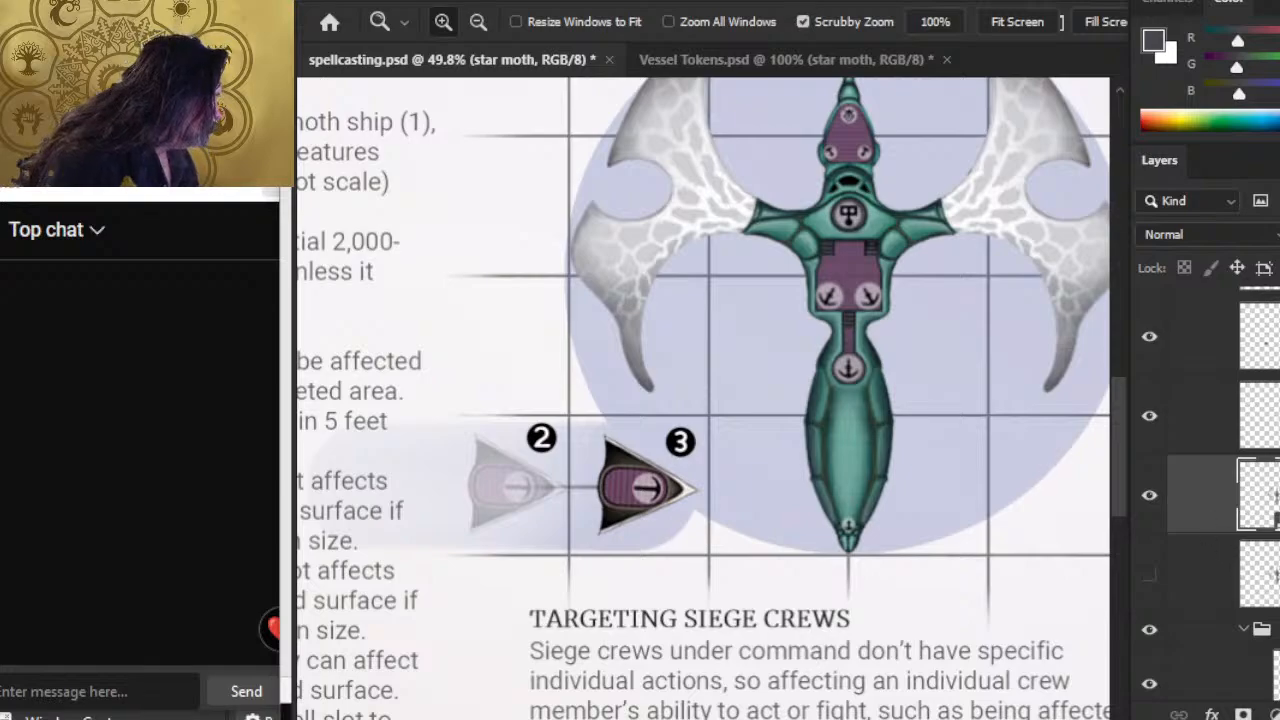
scroll(1210, 500, "up", 1)
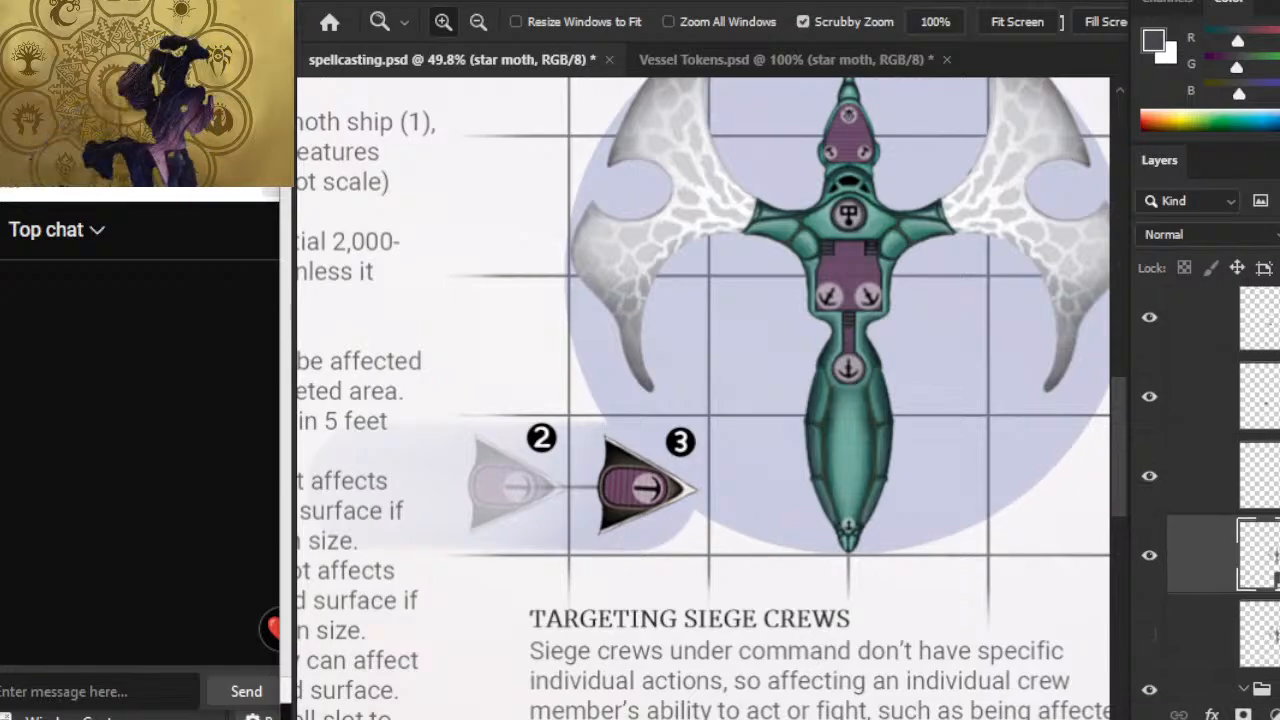
right_click(1229, 562)
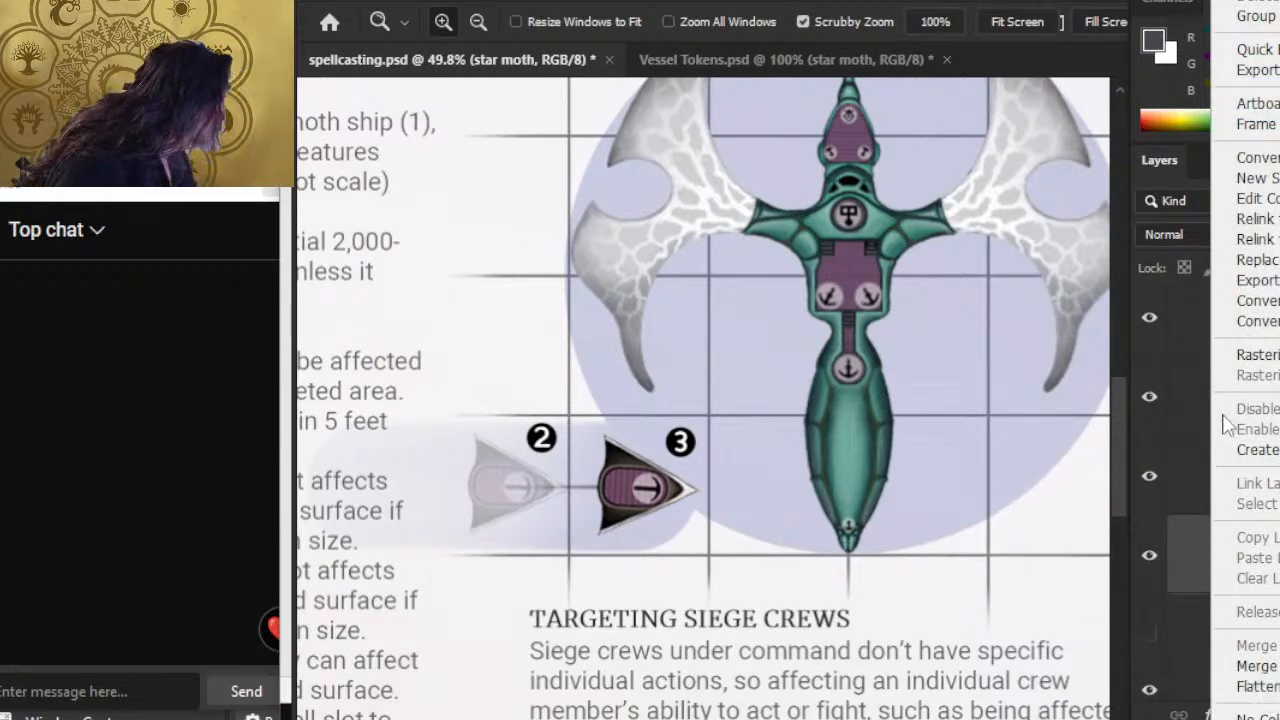
left_click(1255, 355)
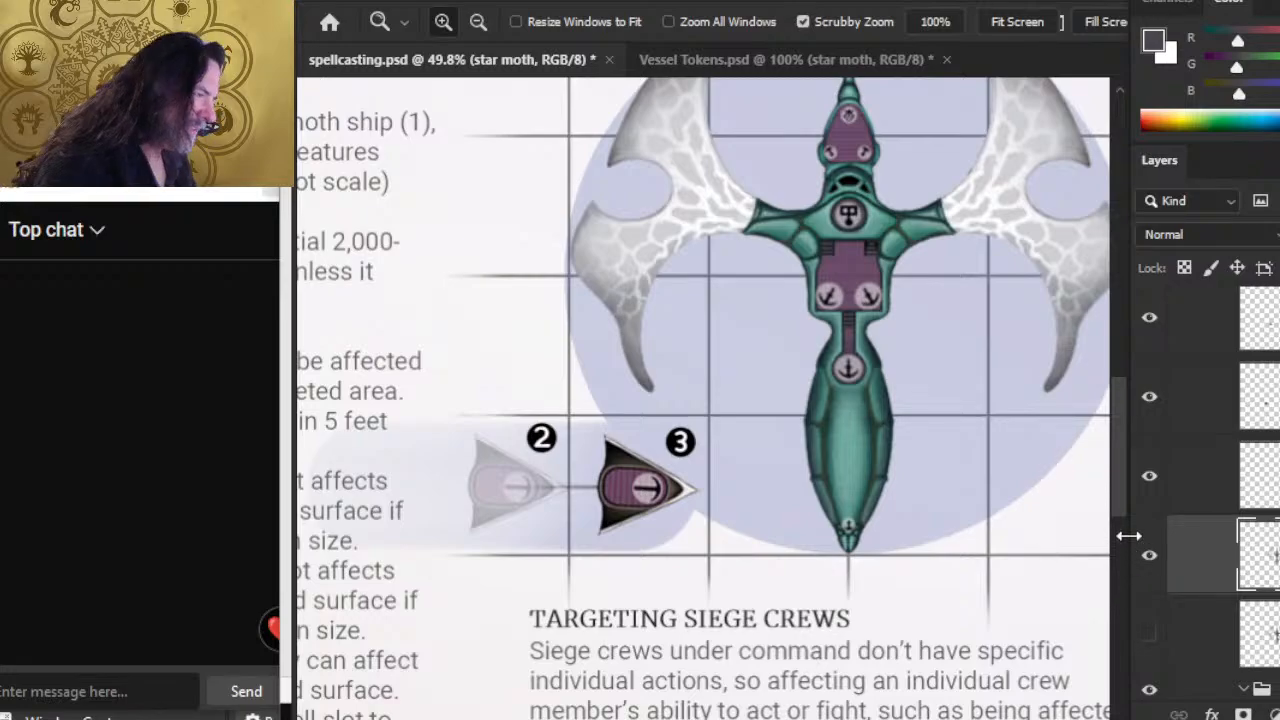
Close Vessel Tokens.psd without saving its changes and open Craft Tokens.psd.
left_click(946, 60)
left_click(712, 298)
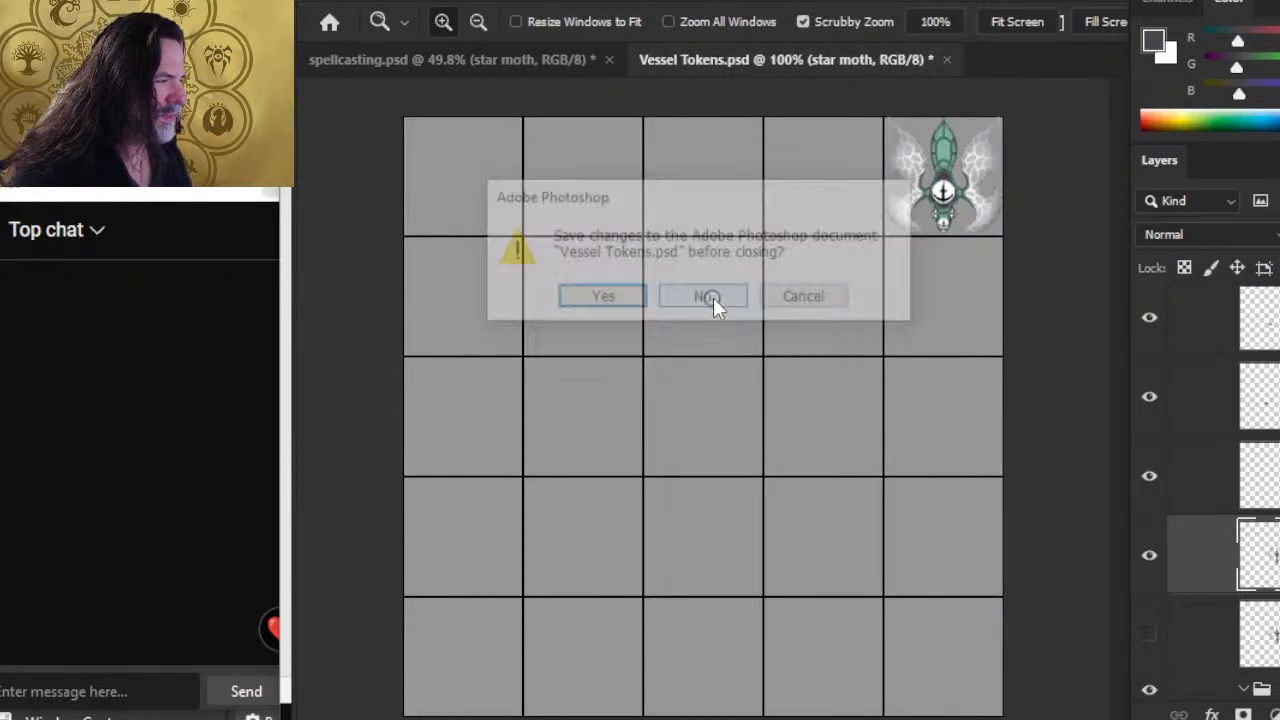
left_click(350, 4)
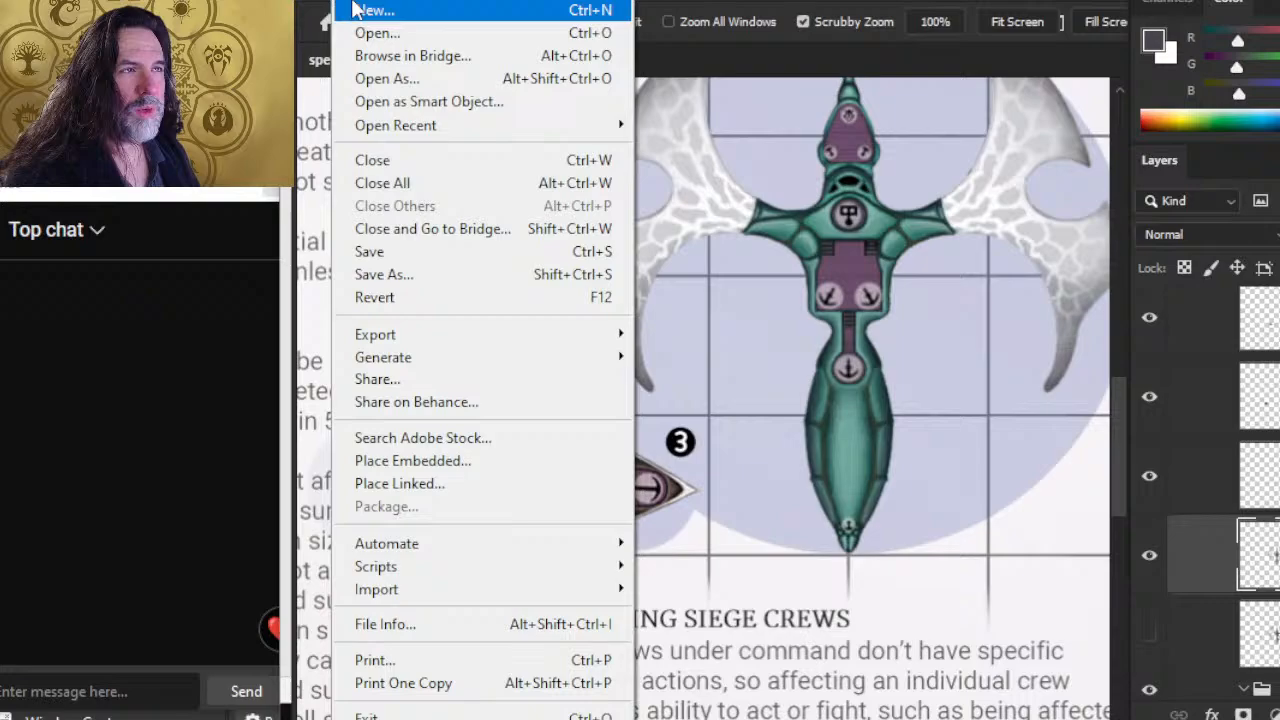
left_click(415, 33)
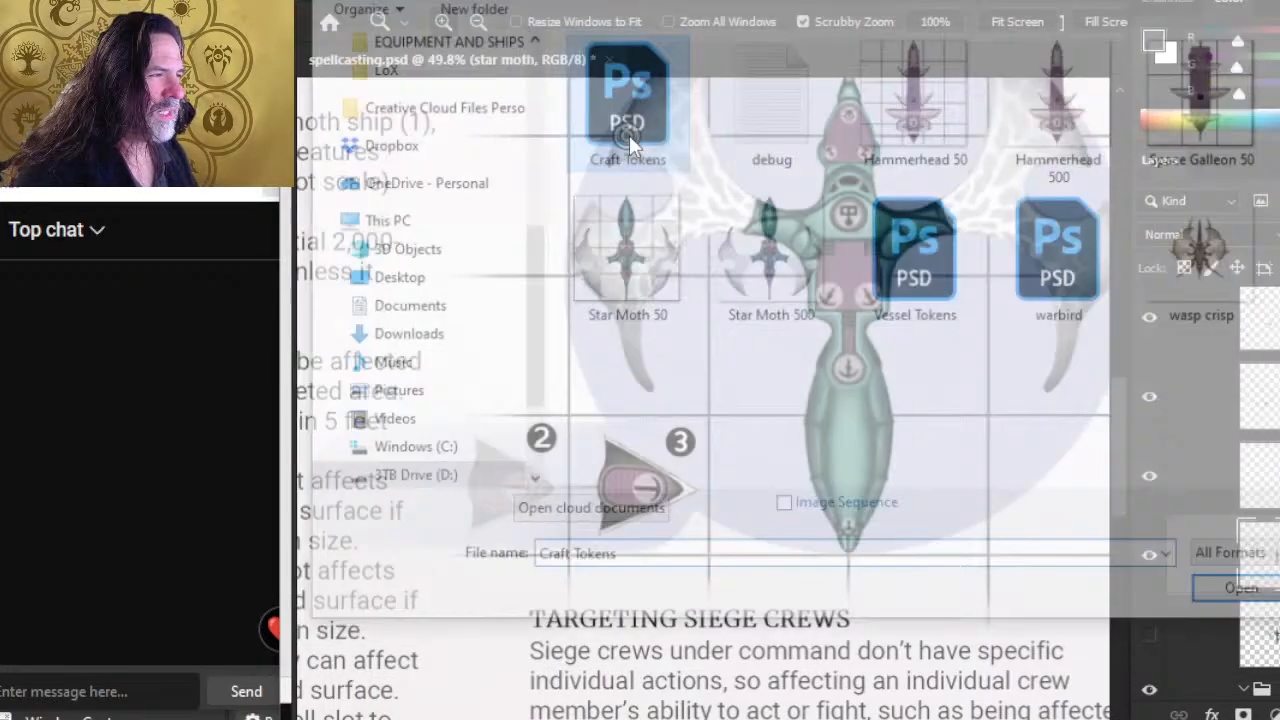
double_click(629, 135)
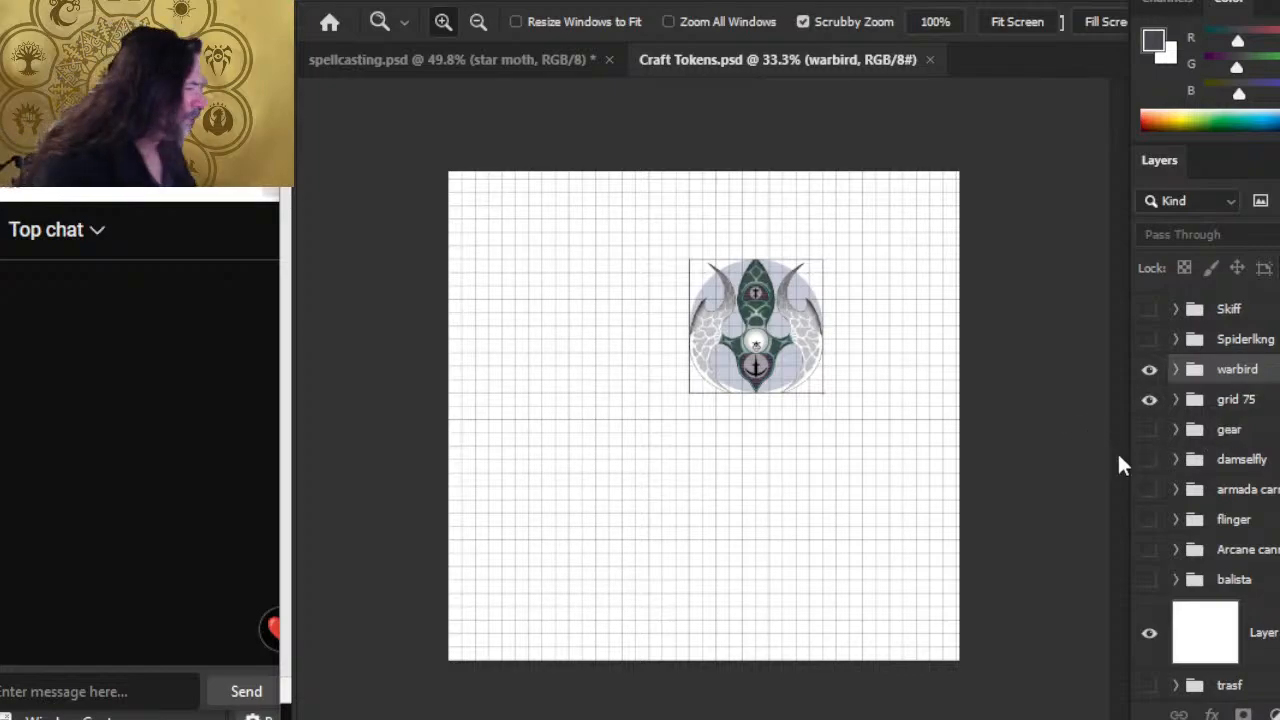
Hide the warbird group and show the Arrow group in Craft Tokens.psd.
left_click_drag(754, 343, 921, 516)
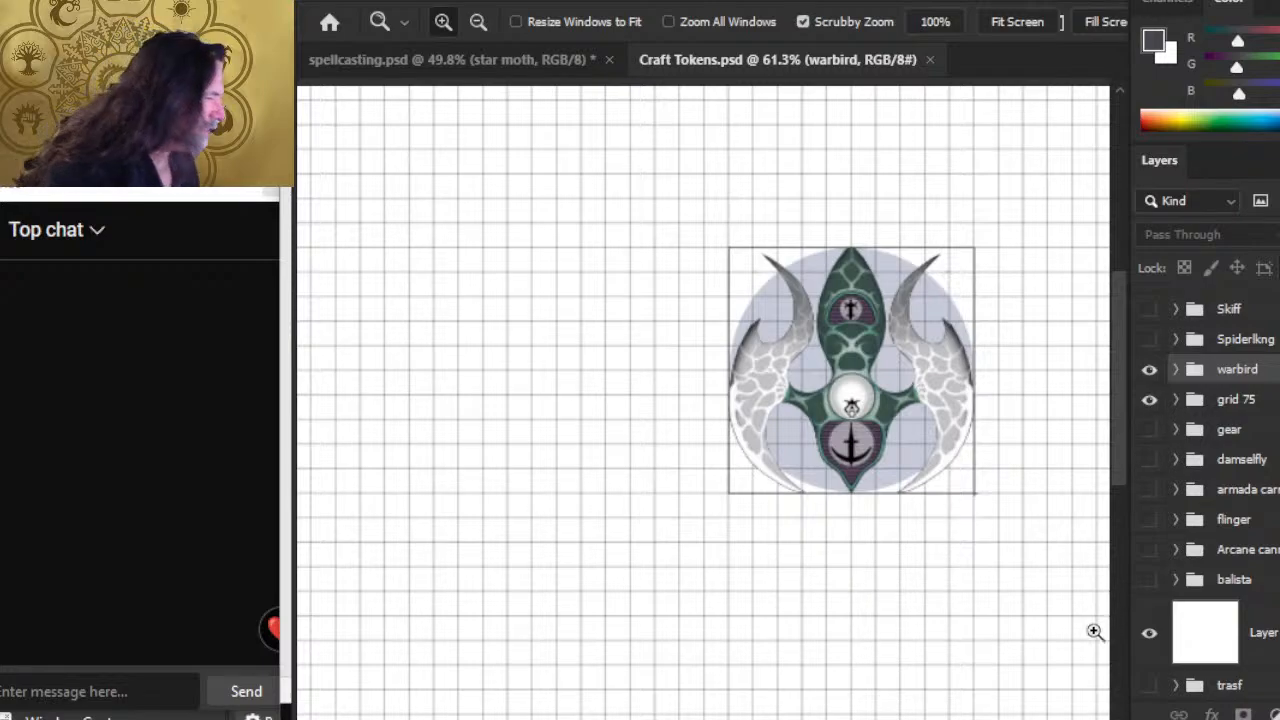
left_click(1149, 372)
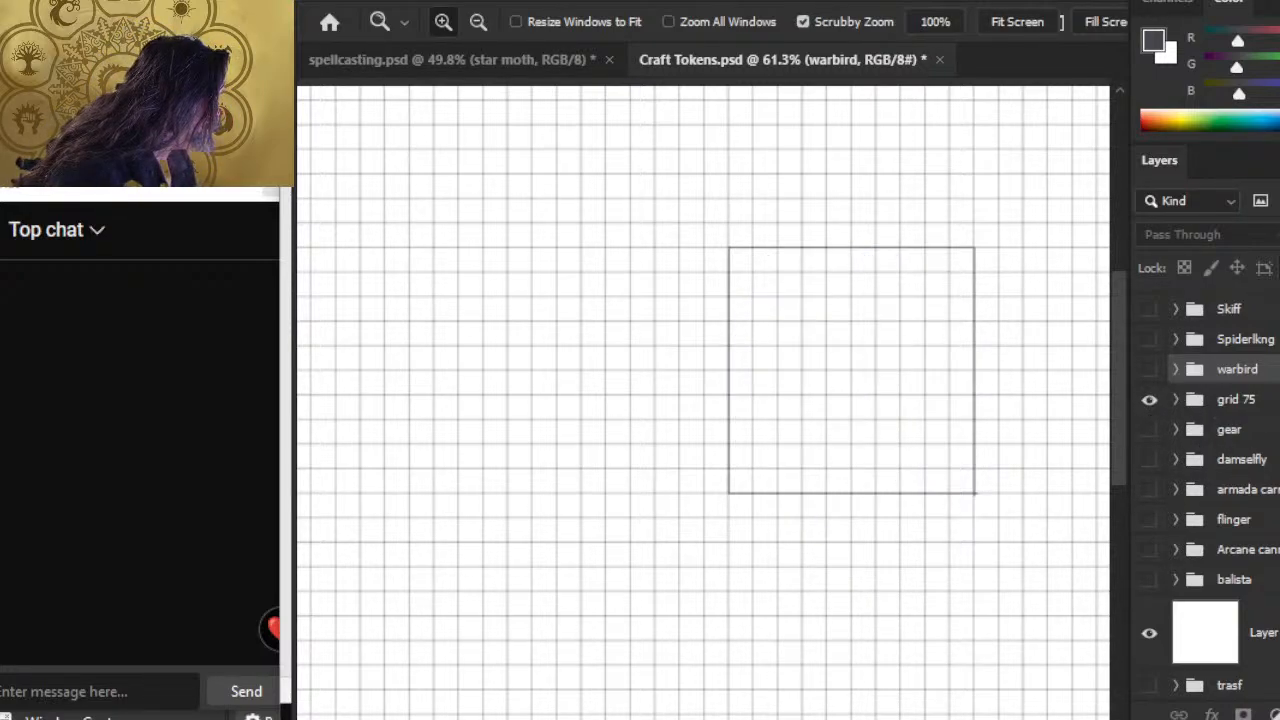
scroll(1220, 450, "up", 5)
left_click(1235, 409)
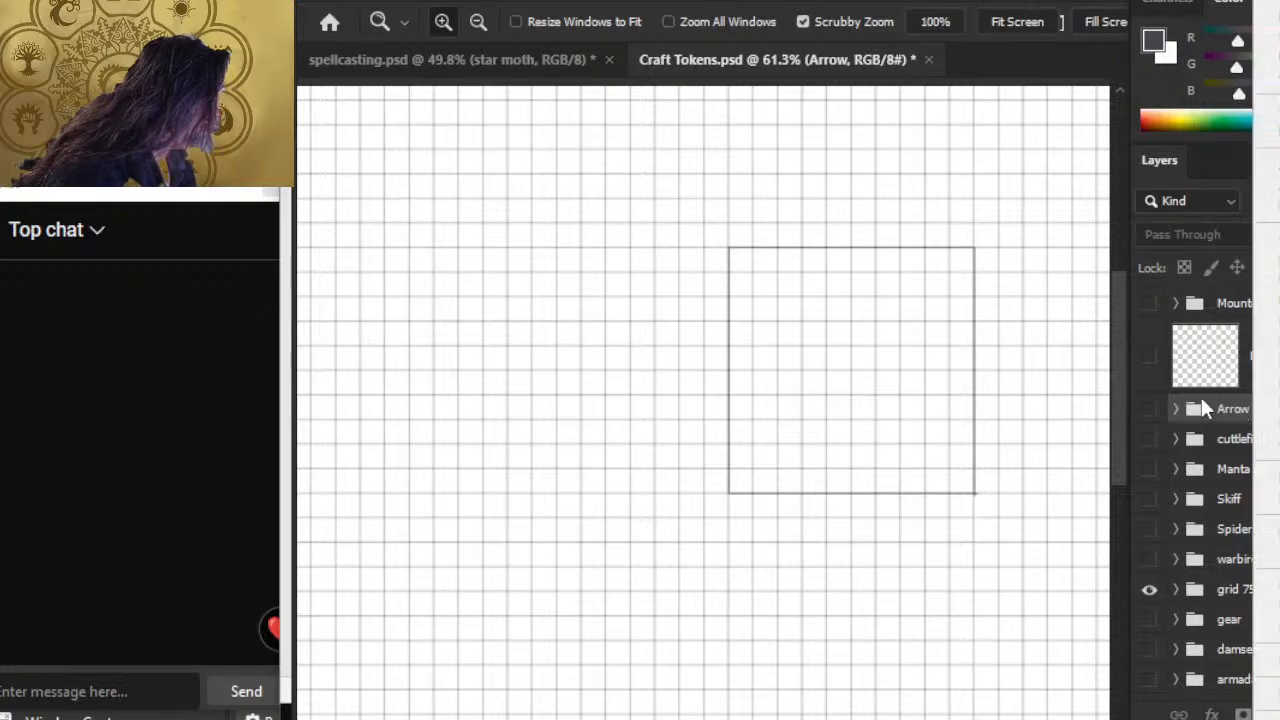
left_click(1149, 409)
Duplicate the Arrow group into the spellcasting.psd document.
right_click(1238, 424)
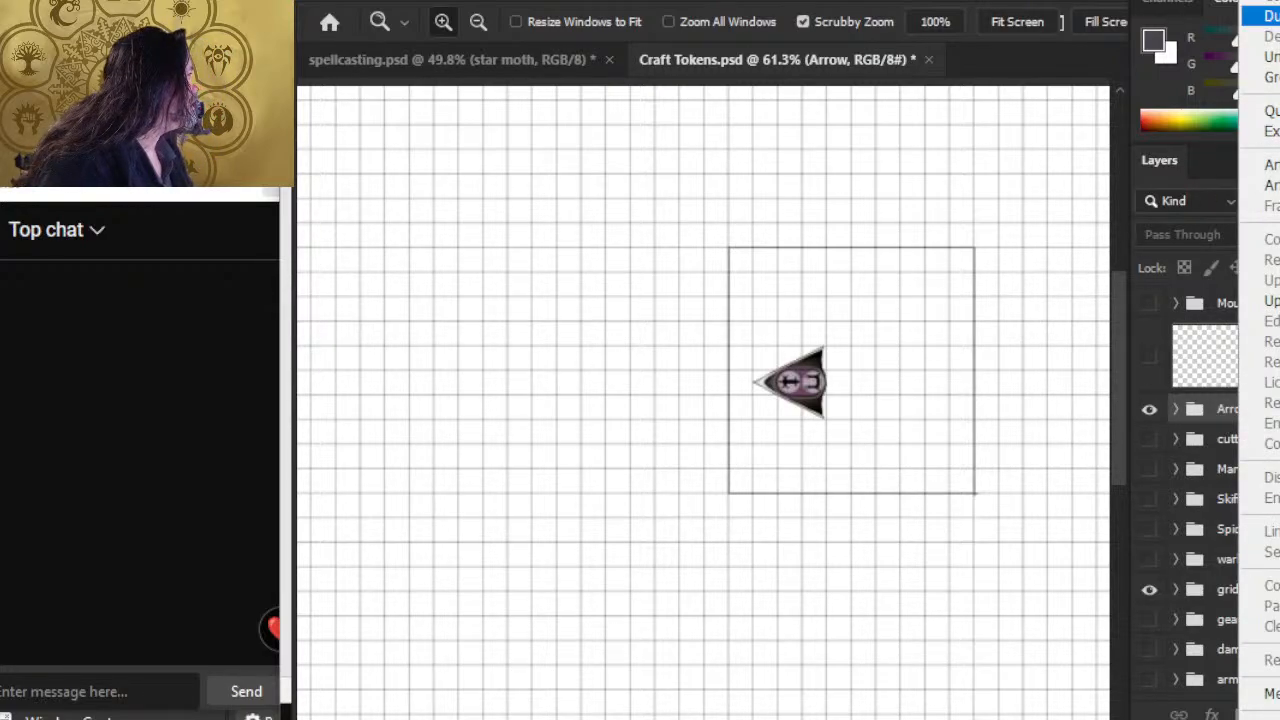
left_click(1264, 16)
left_click(754, 224)
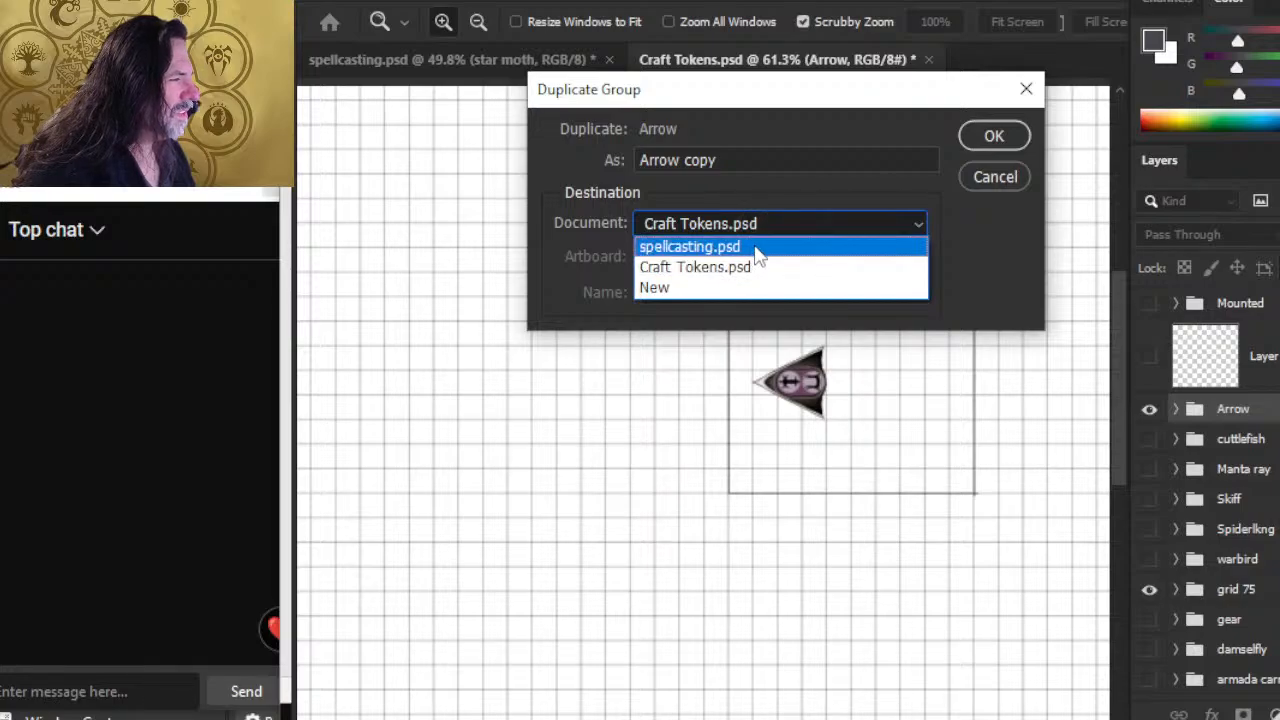
left_click(758, 247)
left_click(990, 128)
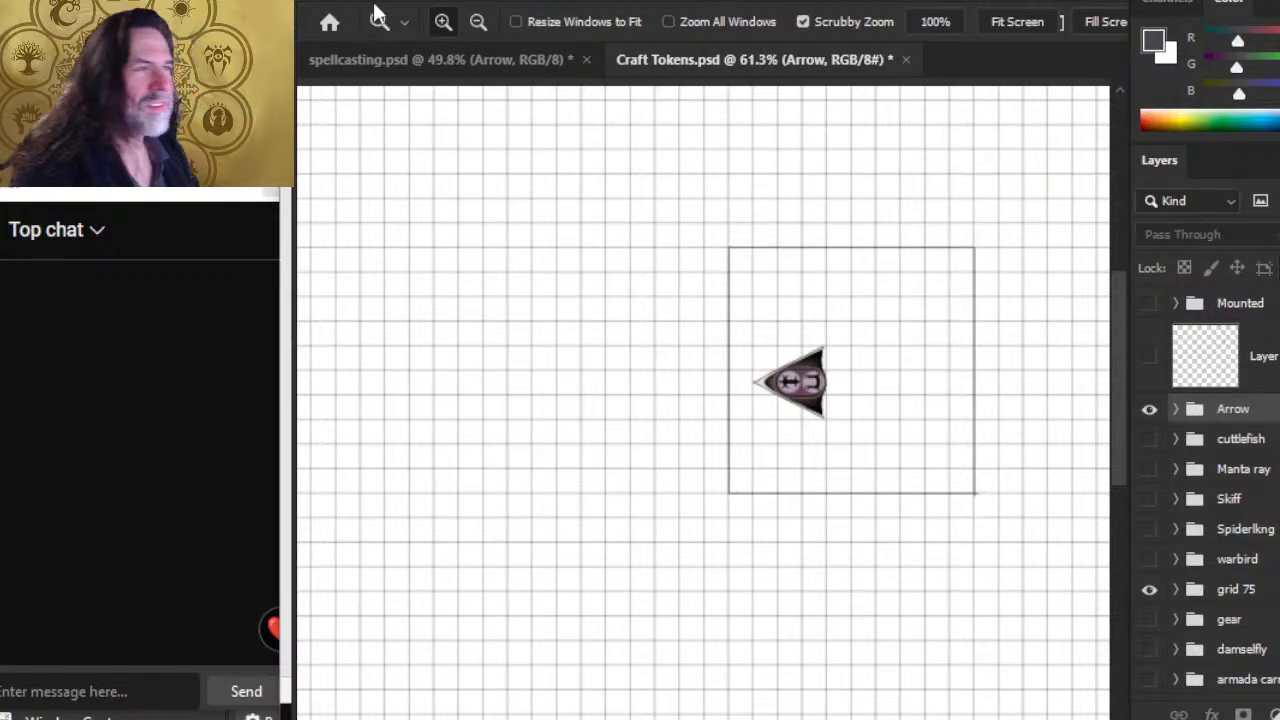
Switch to spellcasting.psd and move the duplicated Arrow craft down onto the old arrow craft beside marker 3.
left_click(514, 55)
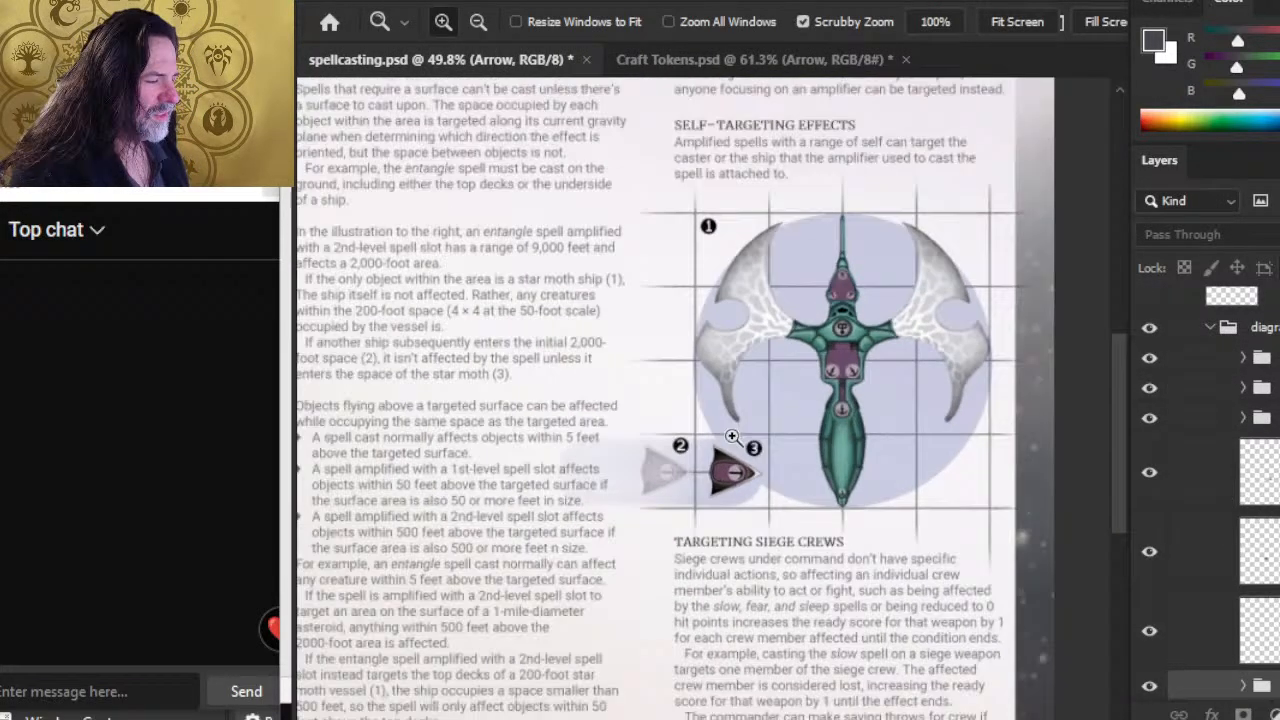
left_click_drag(732, 437, 708, 434)
key("v")
left_click_drag(638, 190, 688, 300)
key("Return")
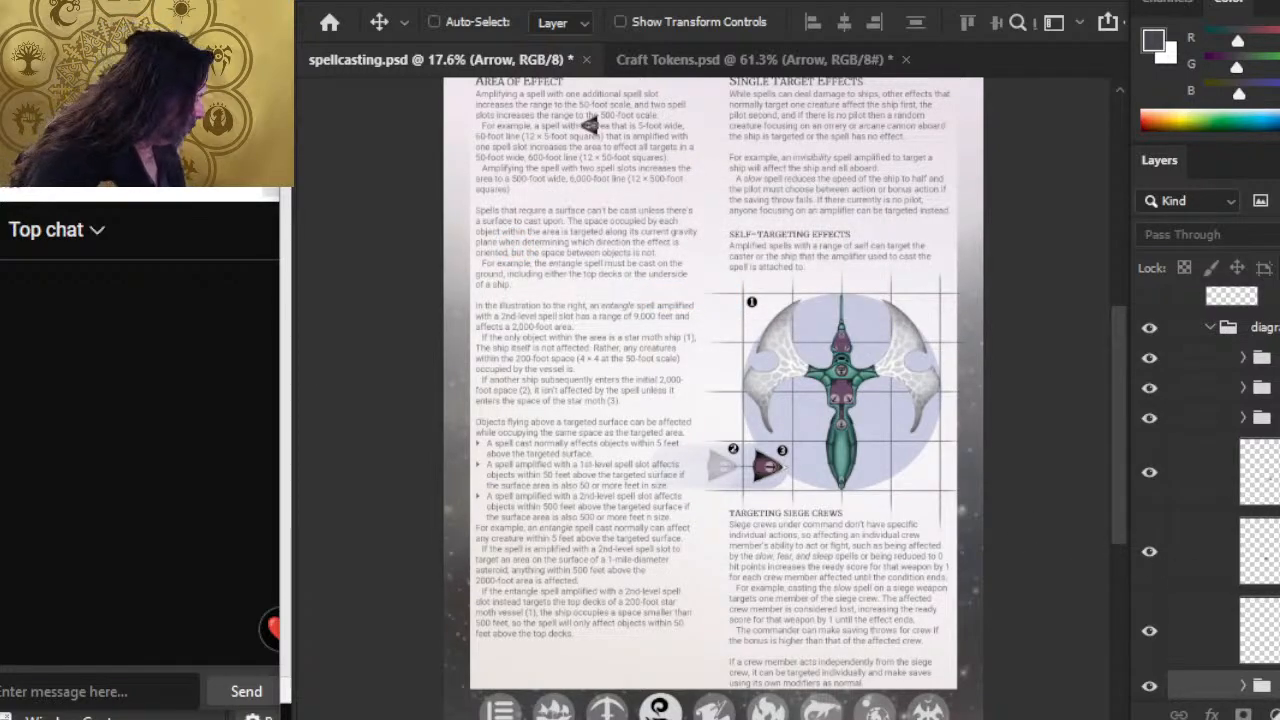
left_click_drag(667, 255, 813, 542)
key("z")
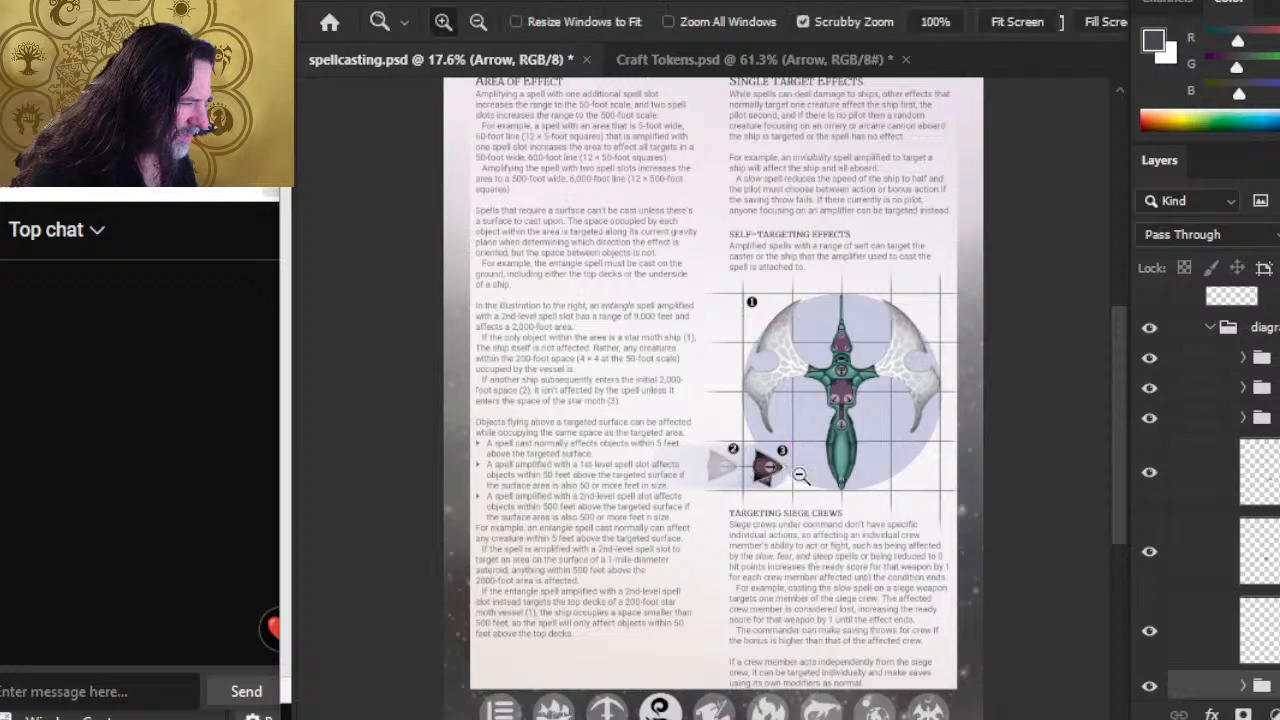
Move the Arrow group up in the layer order, directly below the diagram's three subgroups and above the image layers.
left_click_drag(800, 476, 878, 497)
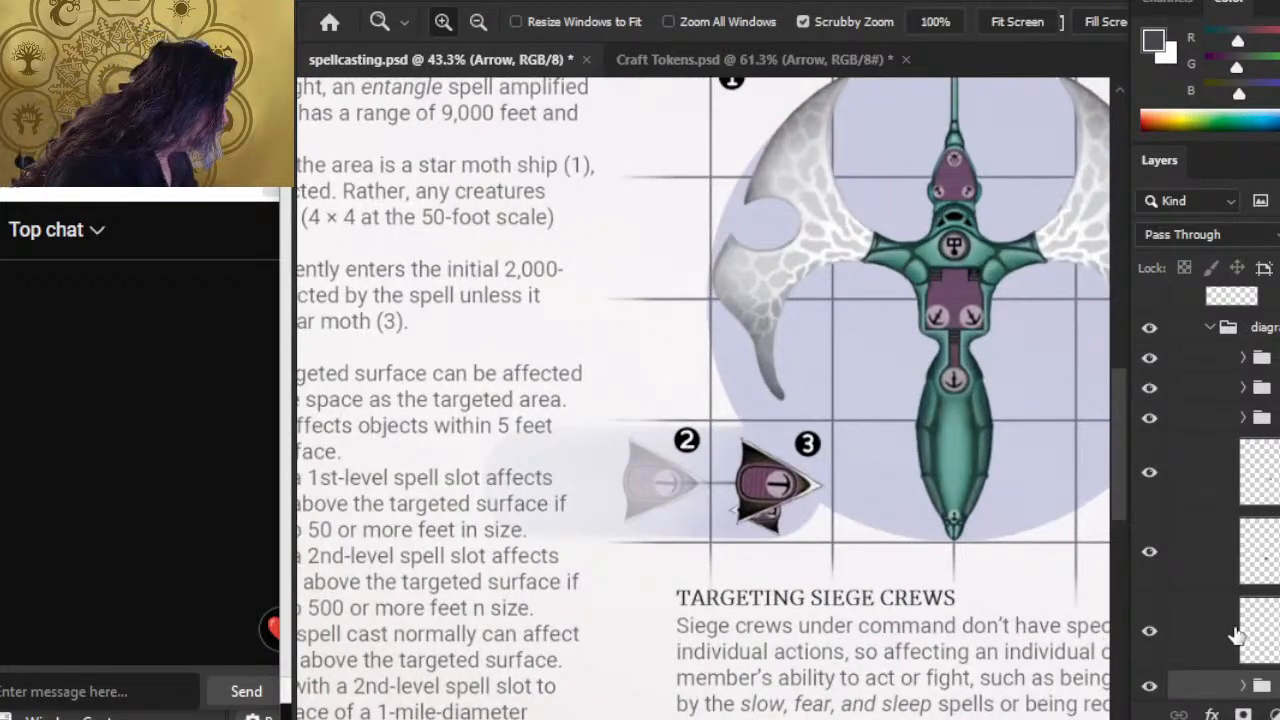
left_click(1149, 471)
left_click(1149, 471)
left_click_drag(1210, 687, 1196, 440)
key("l")
right_click(732, 381)
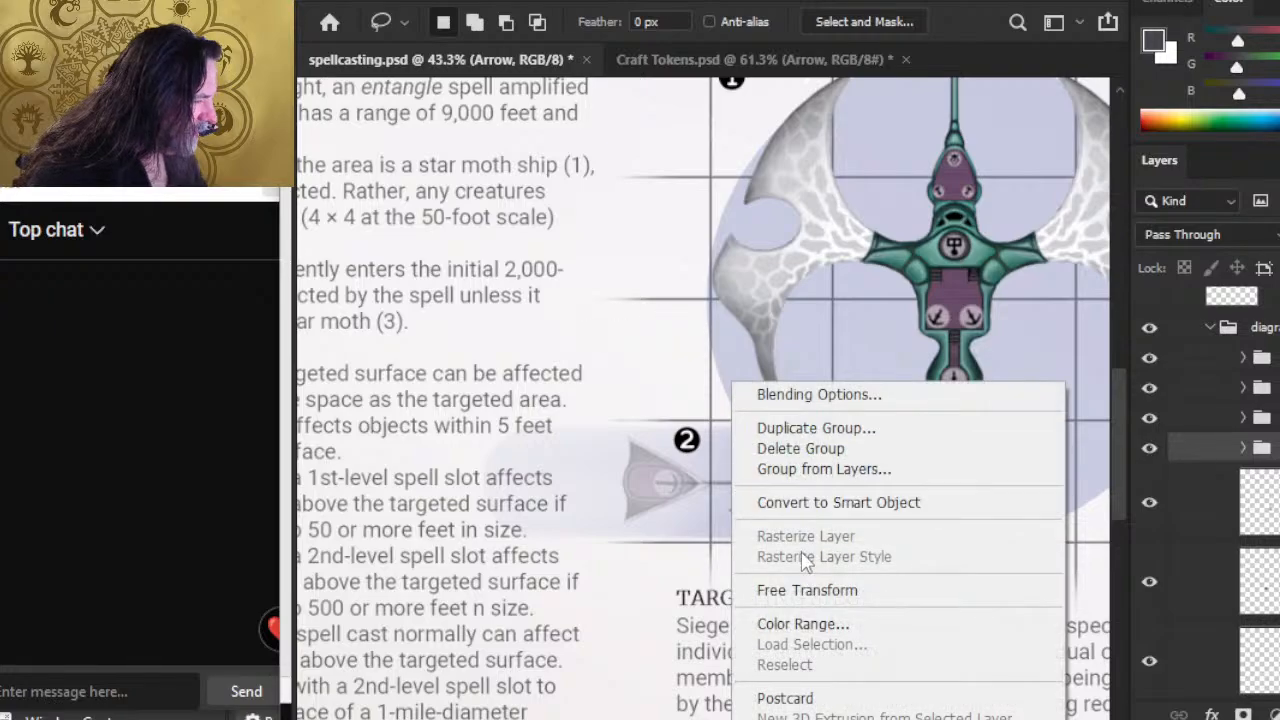
left_click(845, 594)
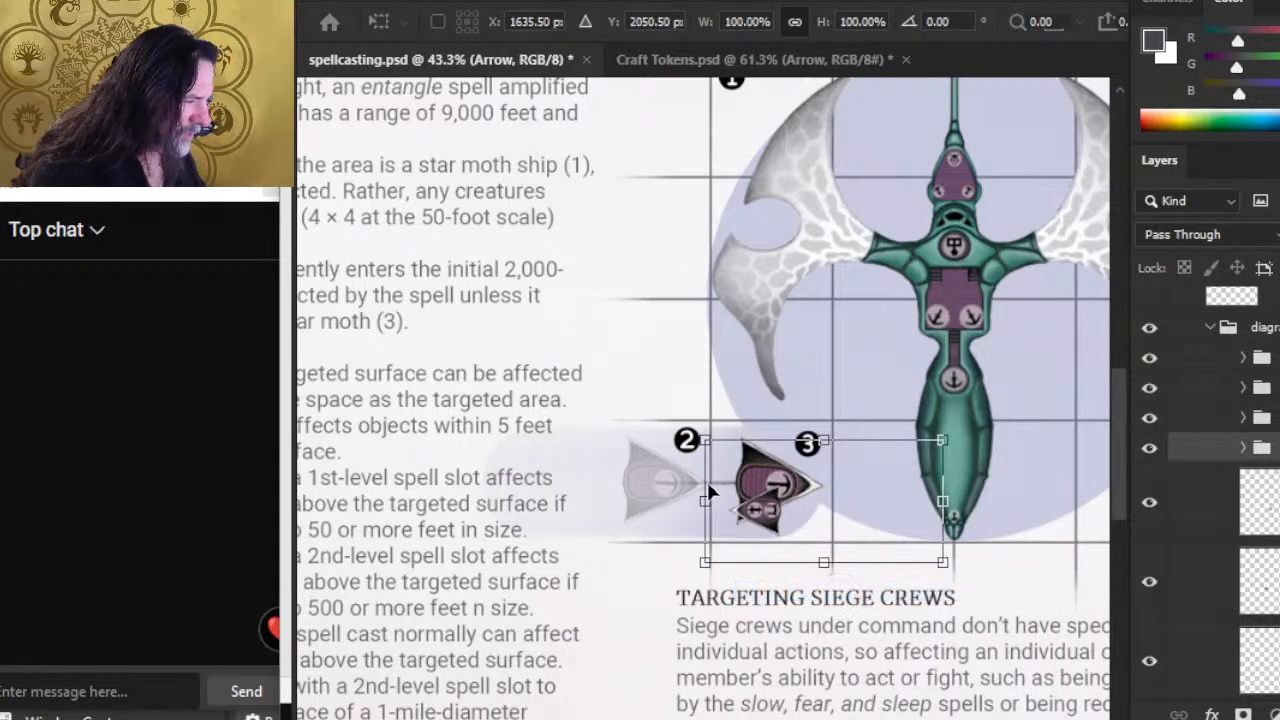
key("Return")
Merge the Arrow group into a single layer and flip that layer horizontally.
right_click(1198, 445)
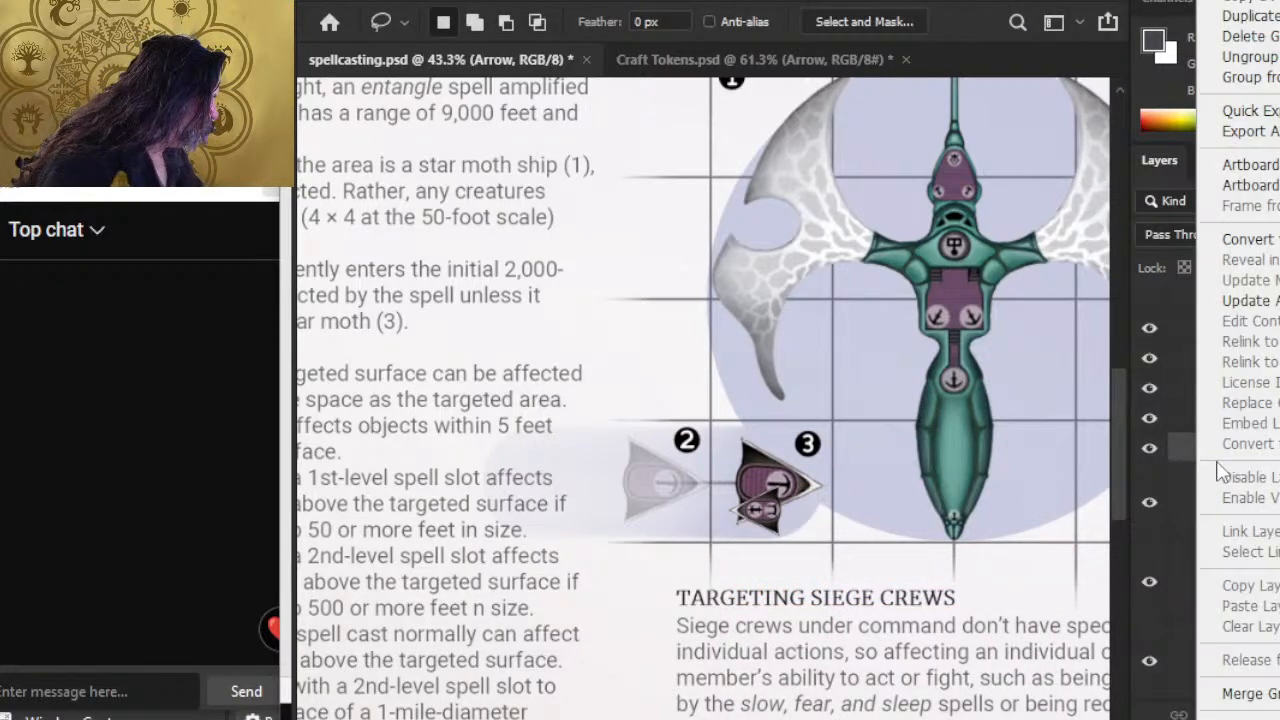
left_click(1235, 700)
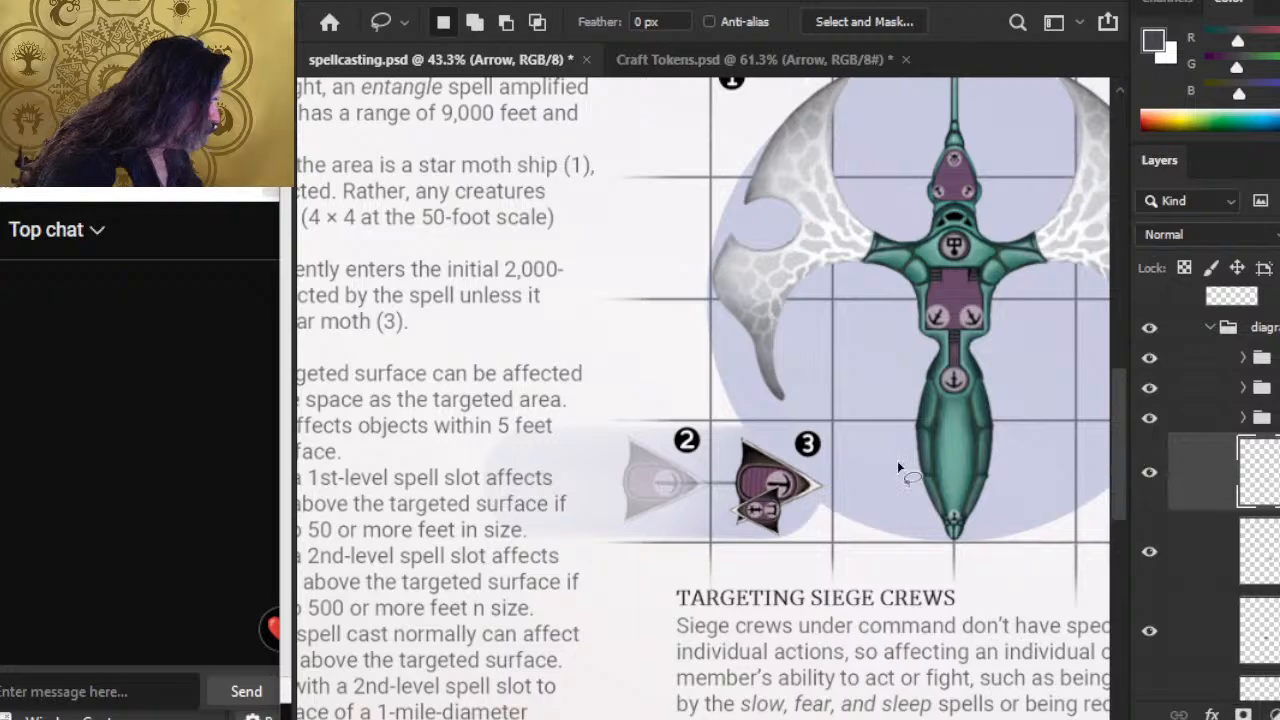
right_click(897, 467)
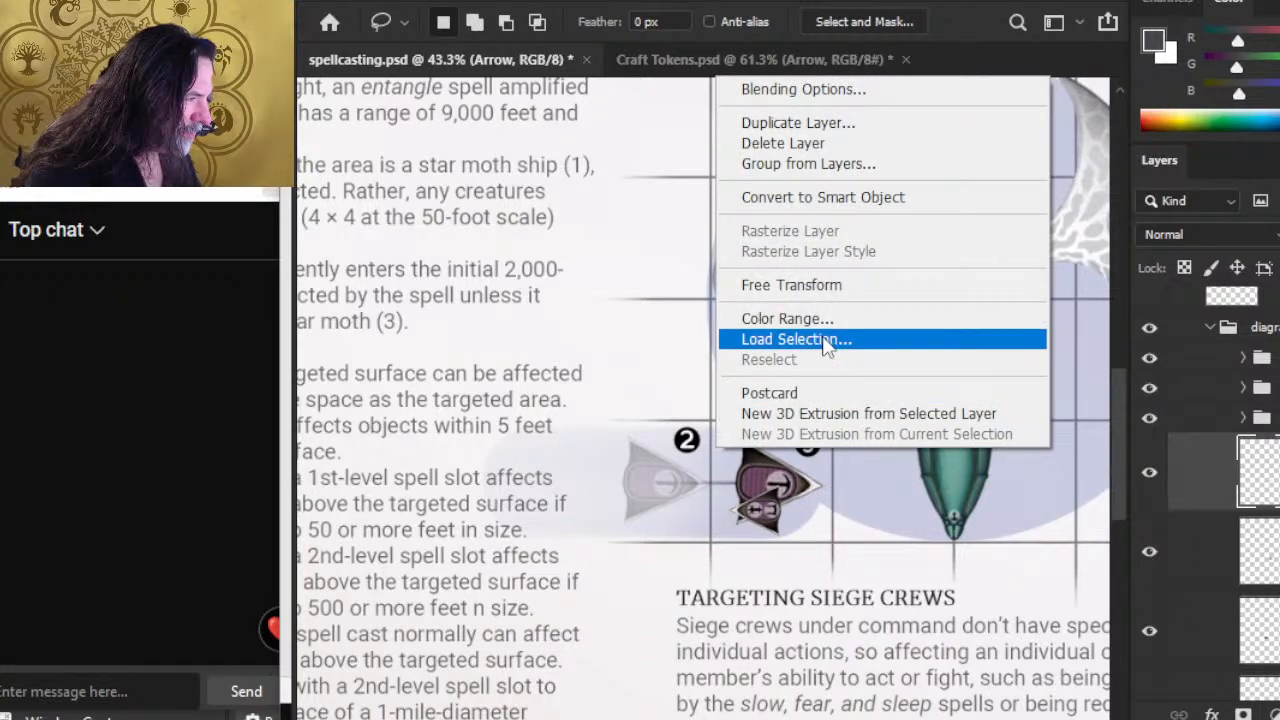
left_click(795, 285)
right_click(757, 343)
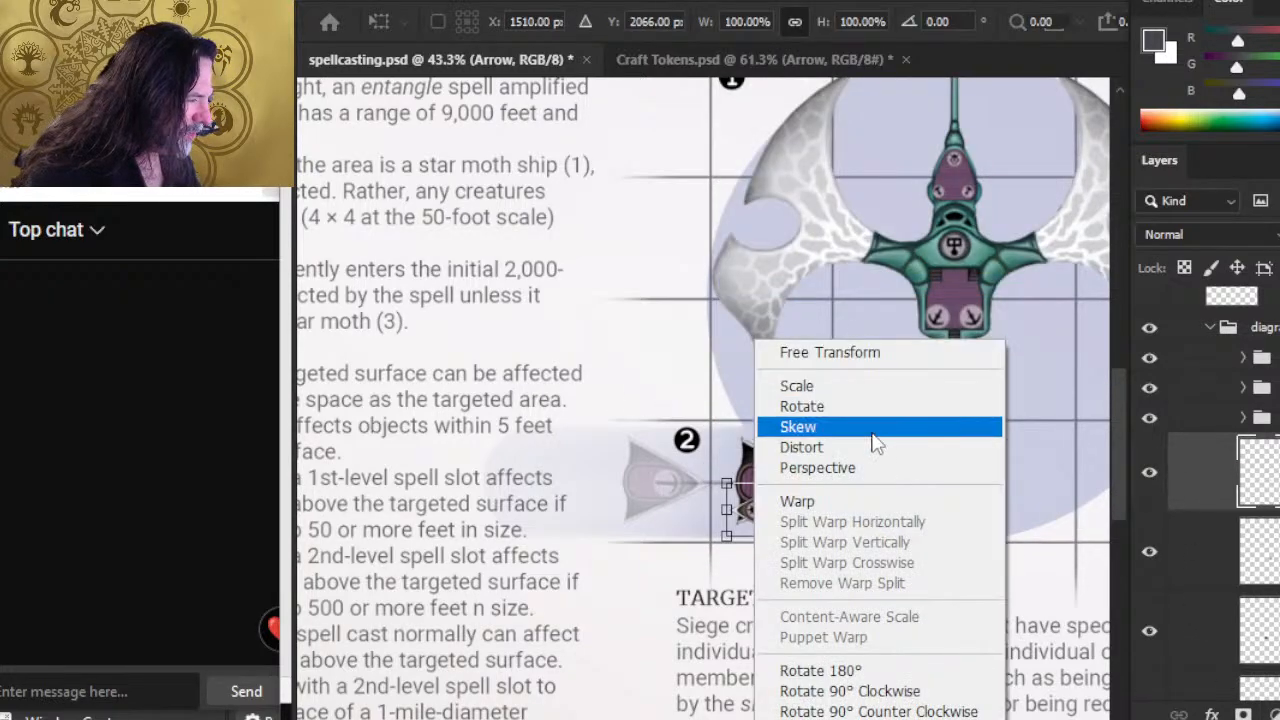
left_click(876, 719)
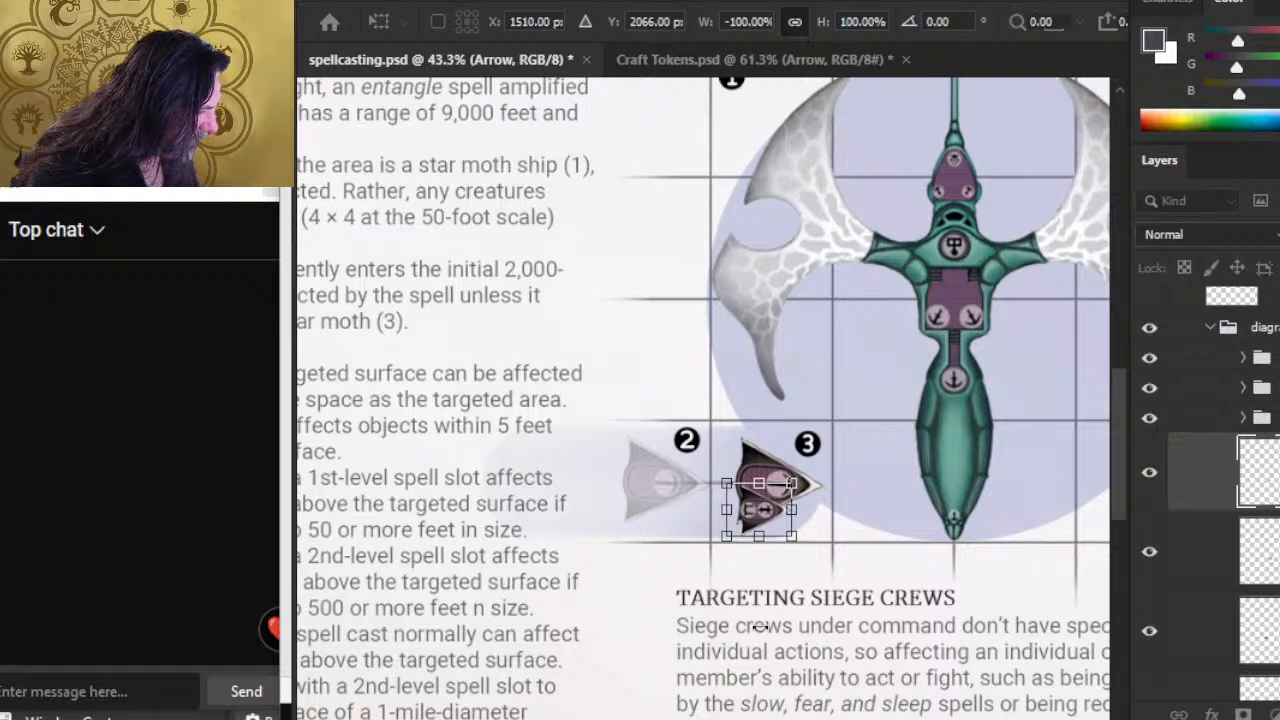
key("Return")
key("l")
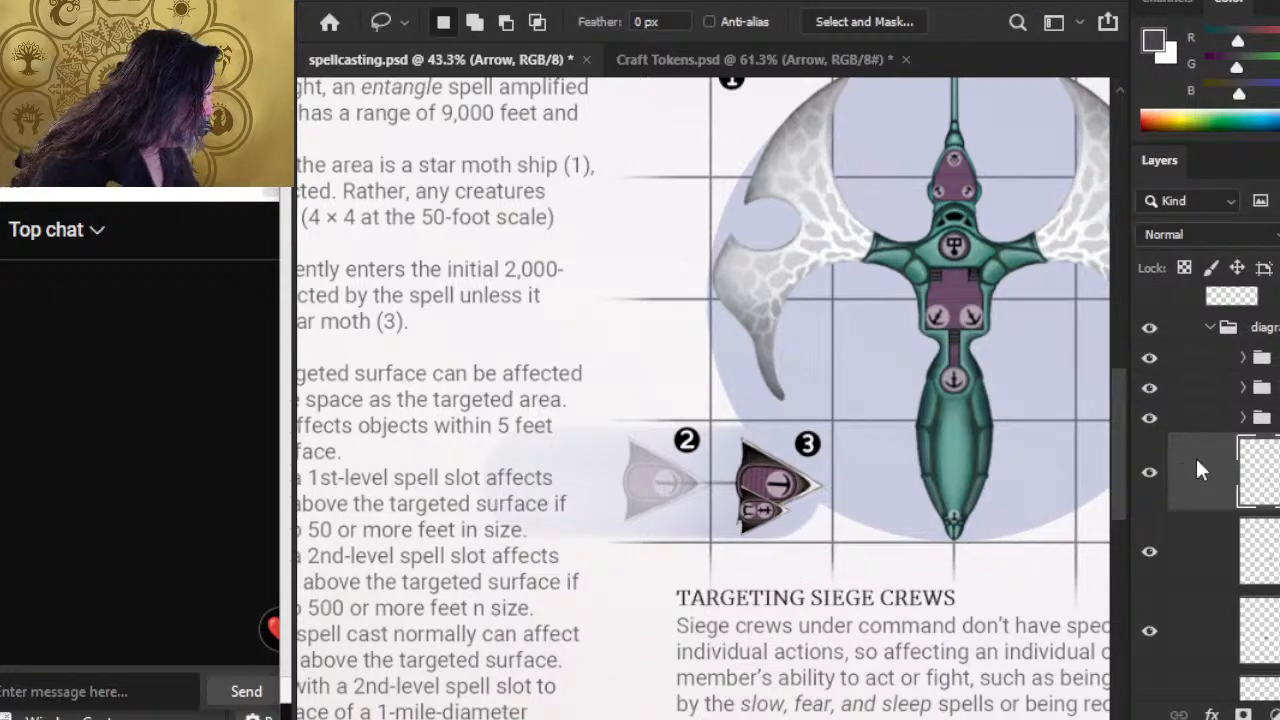
Convert the flipped Arrow layer to a smart object and enlarge it proportionally to cover the old arrow craft beside marker 3.
right_click(1200, 470)
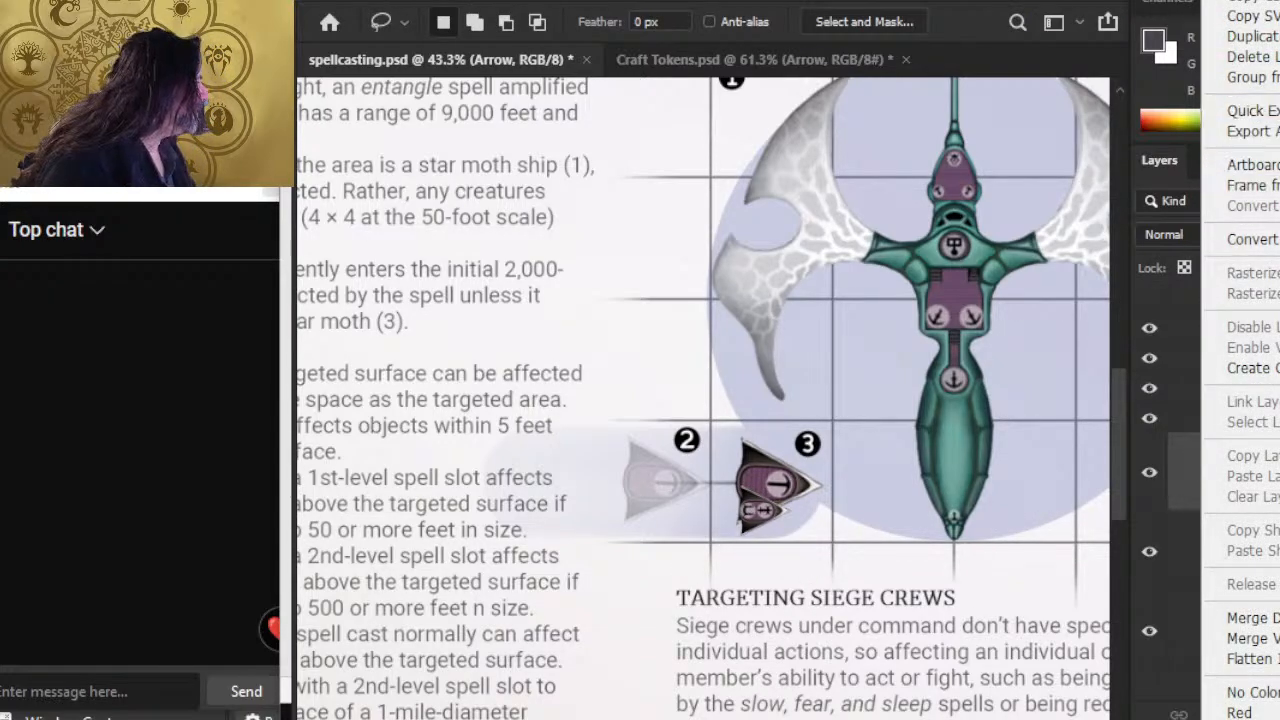
left_click(1252, 240)
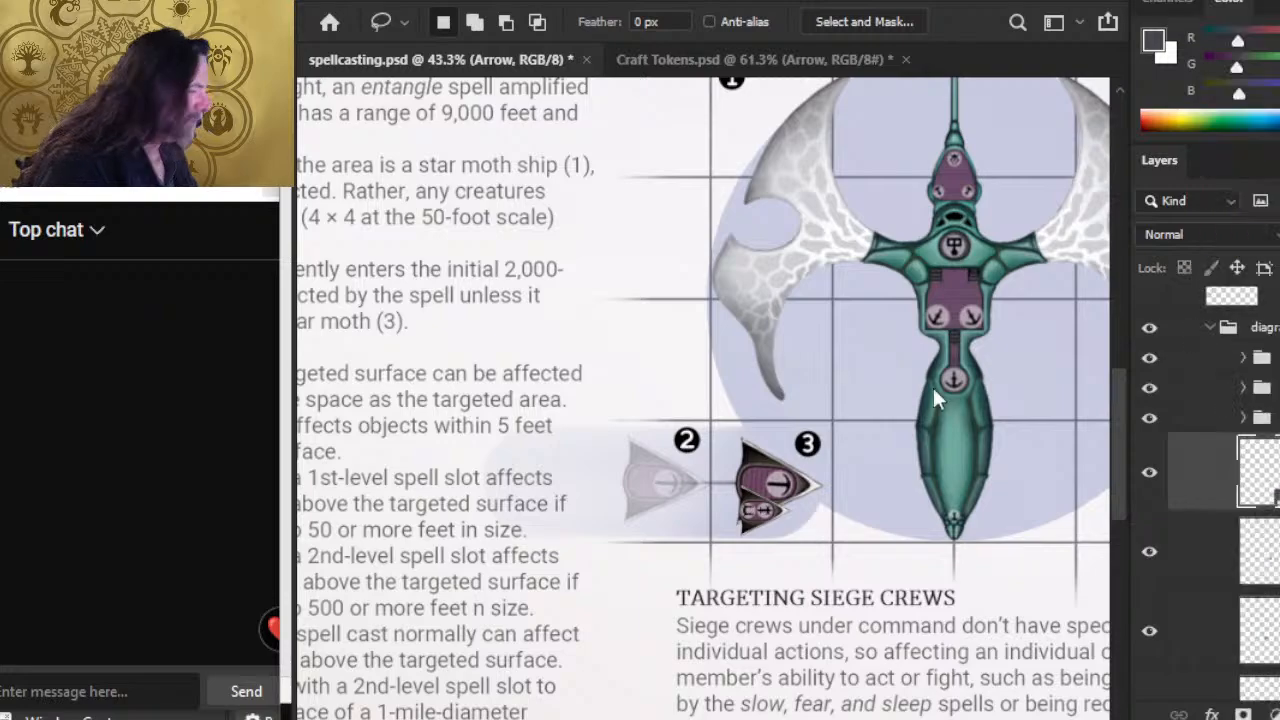
key("z")
left_click(785, 486)
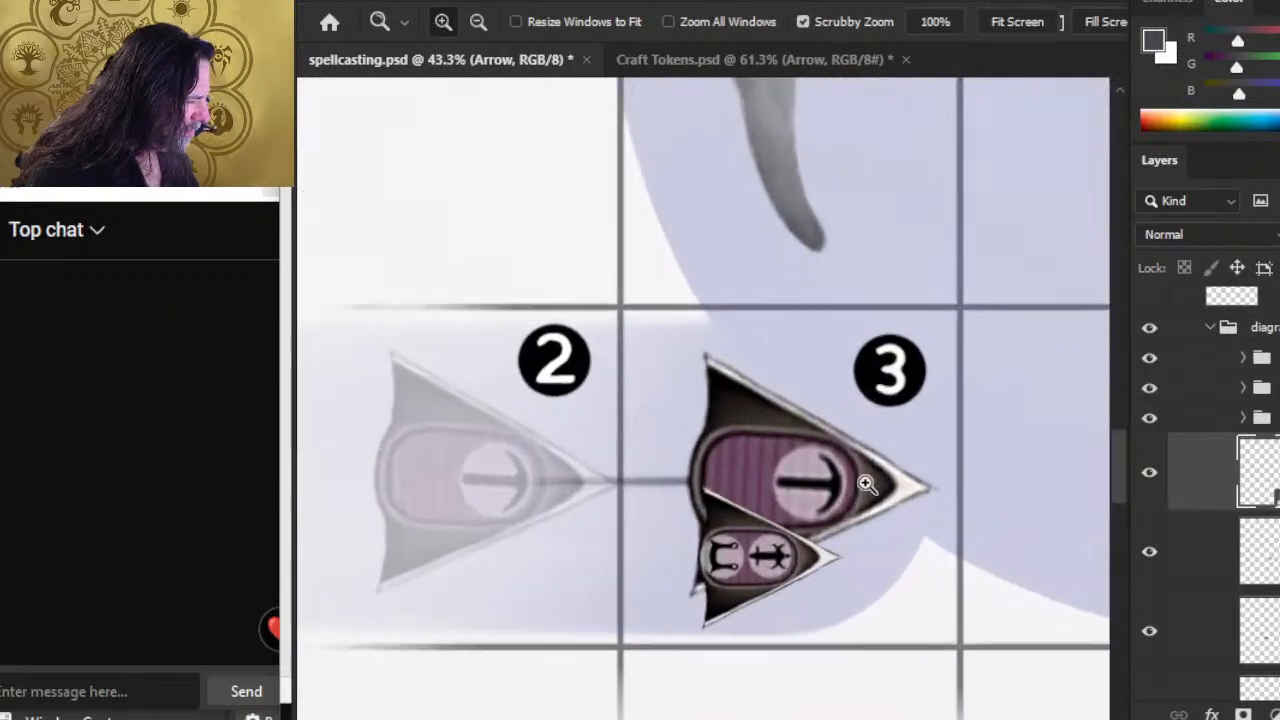
right_click(787, 486)
left_click(900, 323)
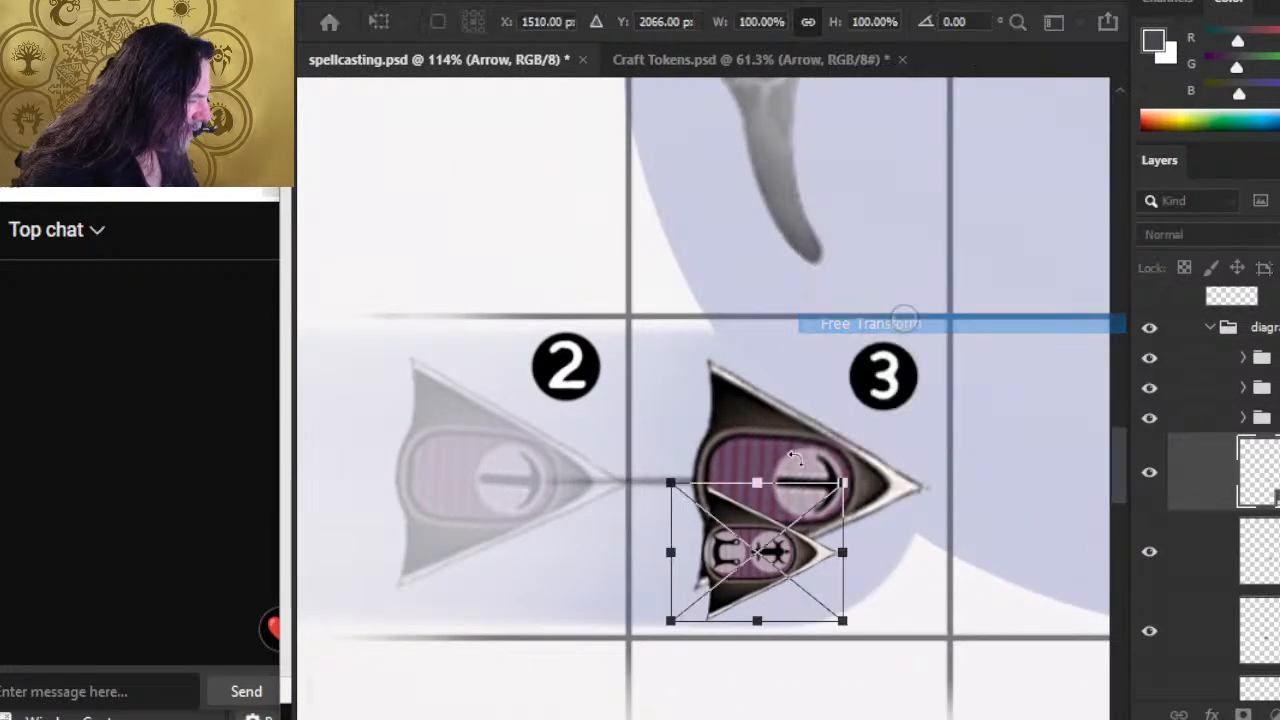
left_click_drag(757, 483, 772, 323)
mouse_move(770, 423)
left_mouse_down()
mouse_move(747, 430)
mouse_move(768, 432)
left_mouse_up()
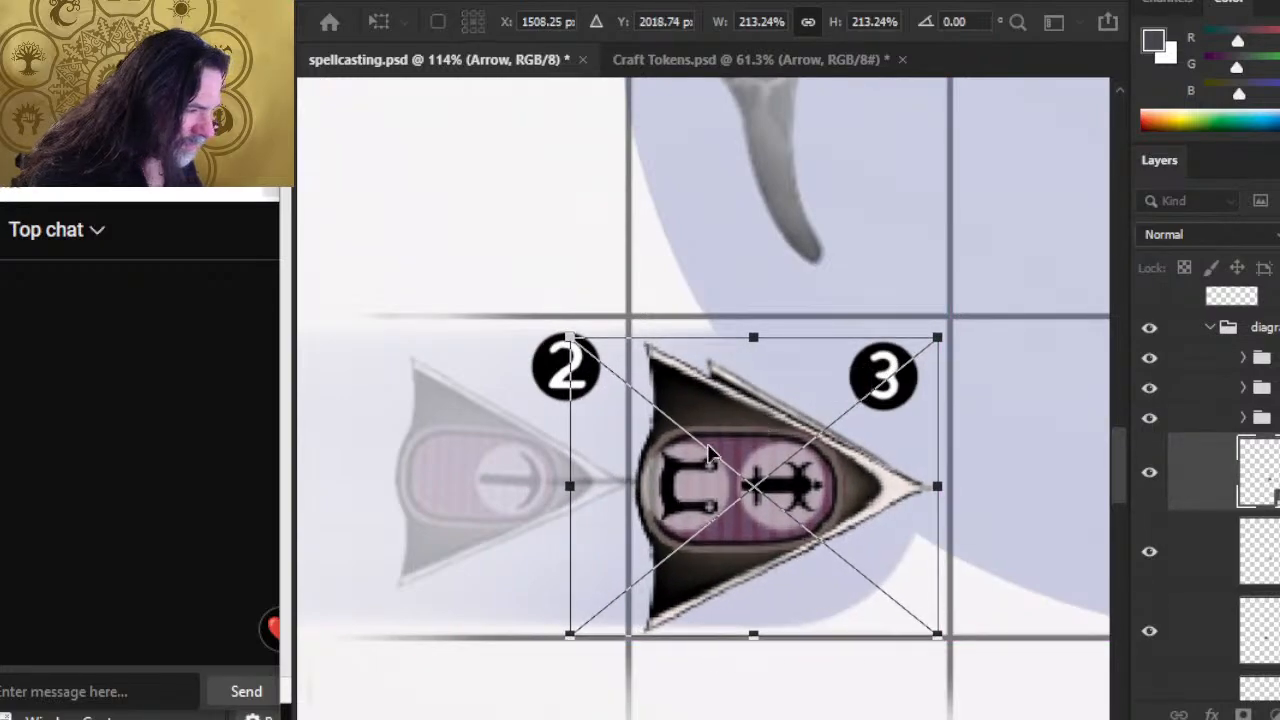
left_click_drag(570, 487, 599, 487)
key("Return")
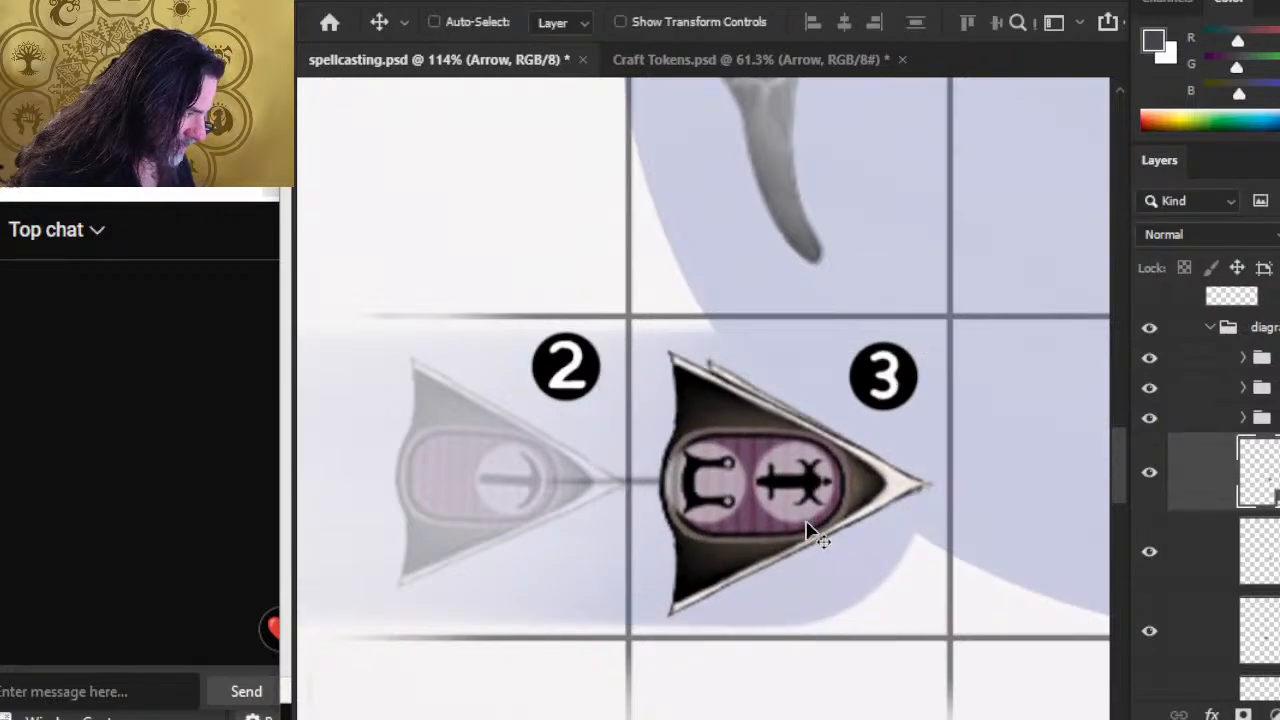
Nudge the enlarged Arrow craft in small increments to line its nose up with the old arrow's tip, and check it in the full diagram.
key("Right")
key("Right")
key("Right")
key("Right")
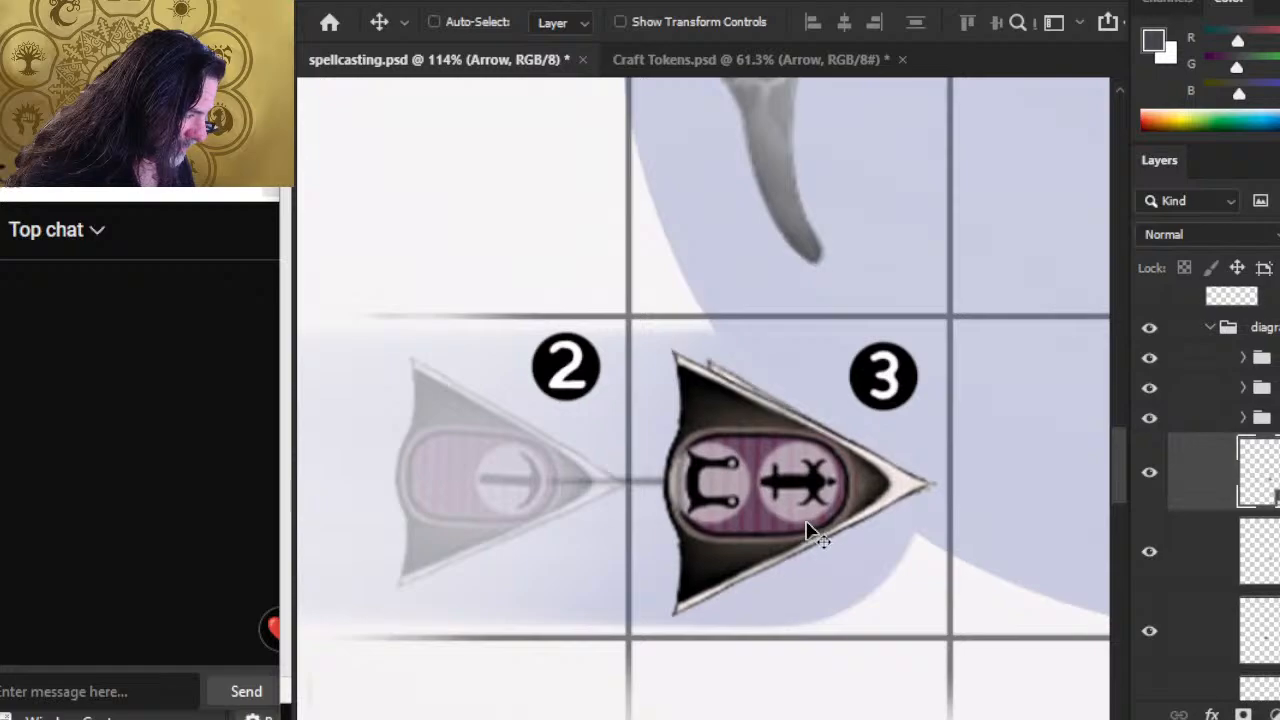
key("Left")
key("Left")
key("Left")
key("Down")
key("Up")
key("Up")
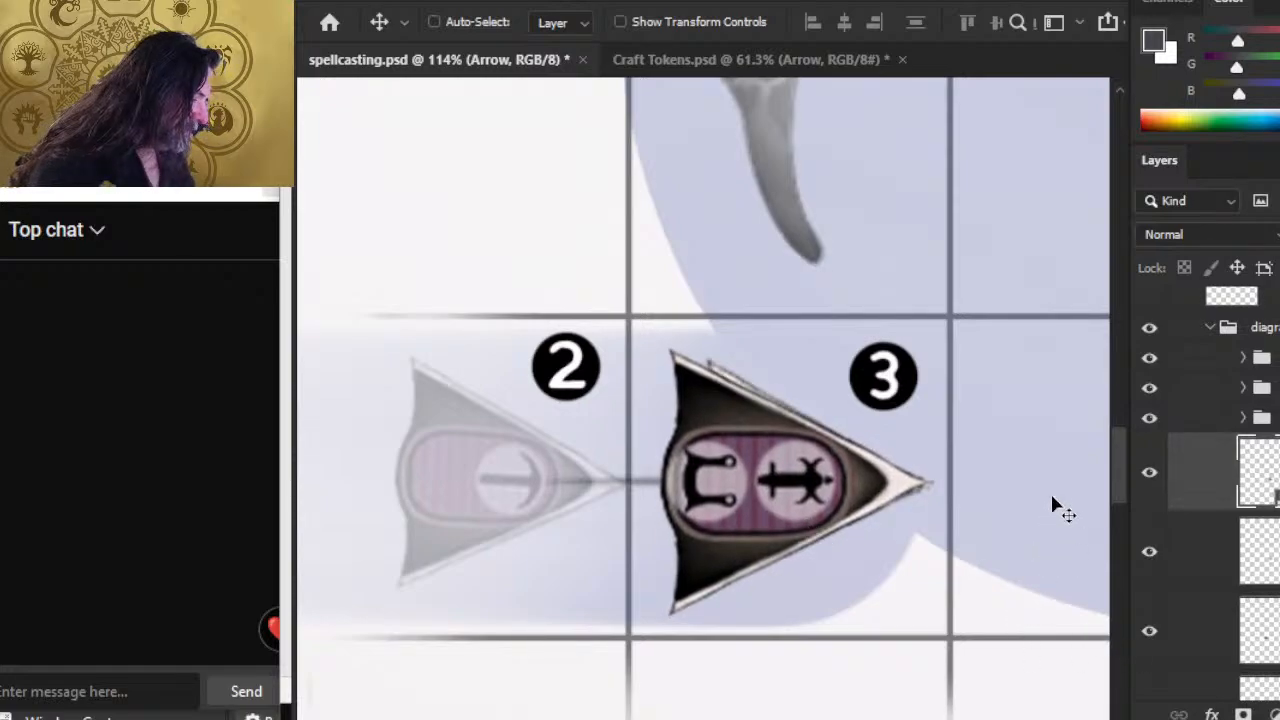
key("z")
left_click_drag(971, 514, 835, 441)
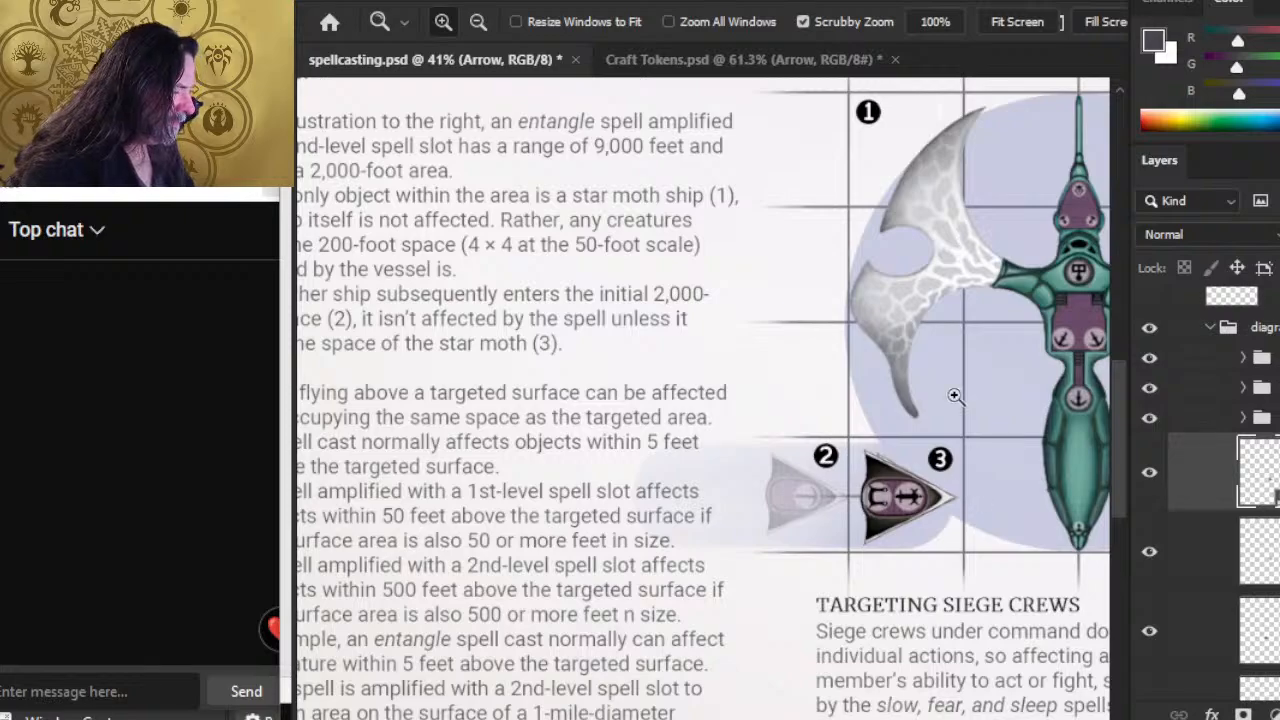
Rasterize the enlarged Arrow smart object beside marker 3 into a regular pixel layer.
left_click_drag(995, 450, 889, 400)
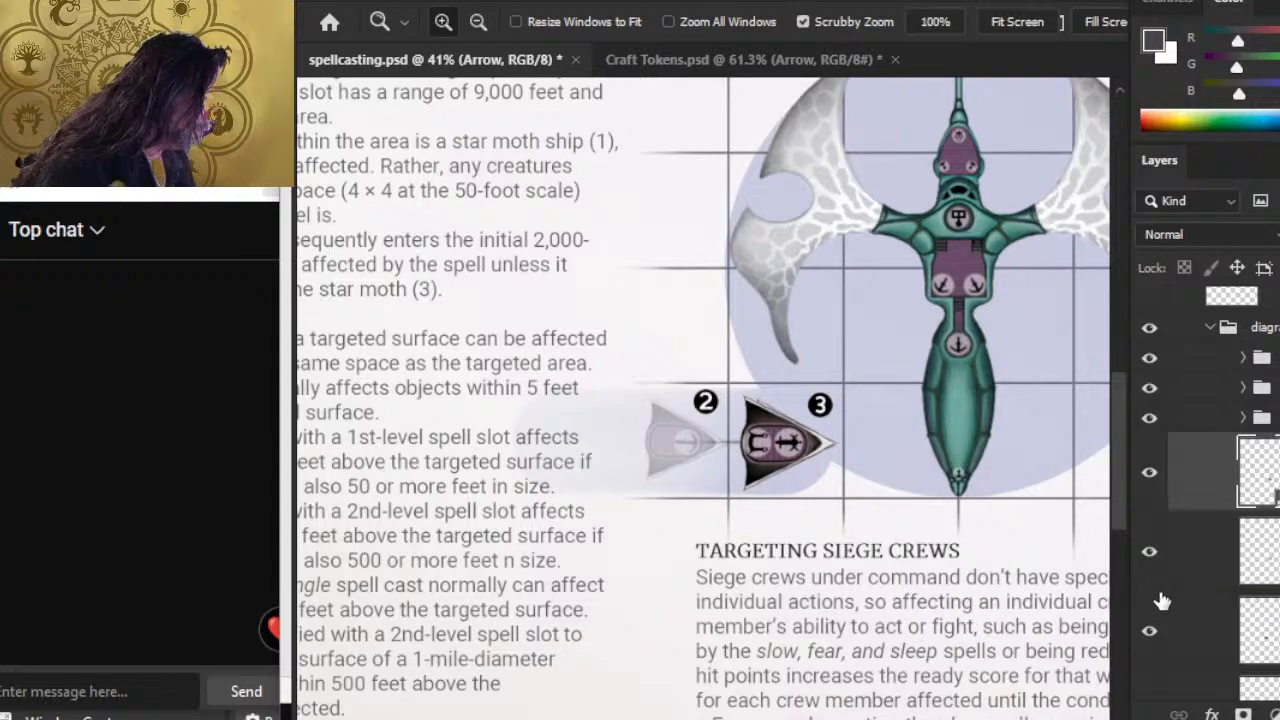
right_click(1197, 491)
right_click(1187, 494)
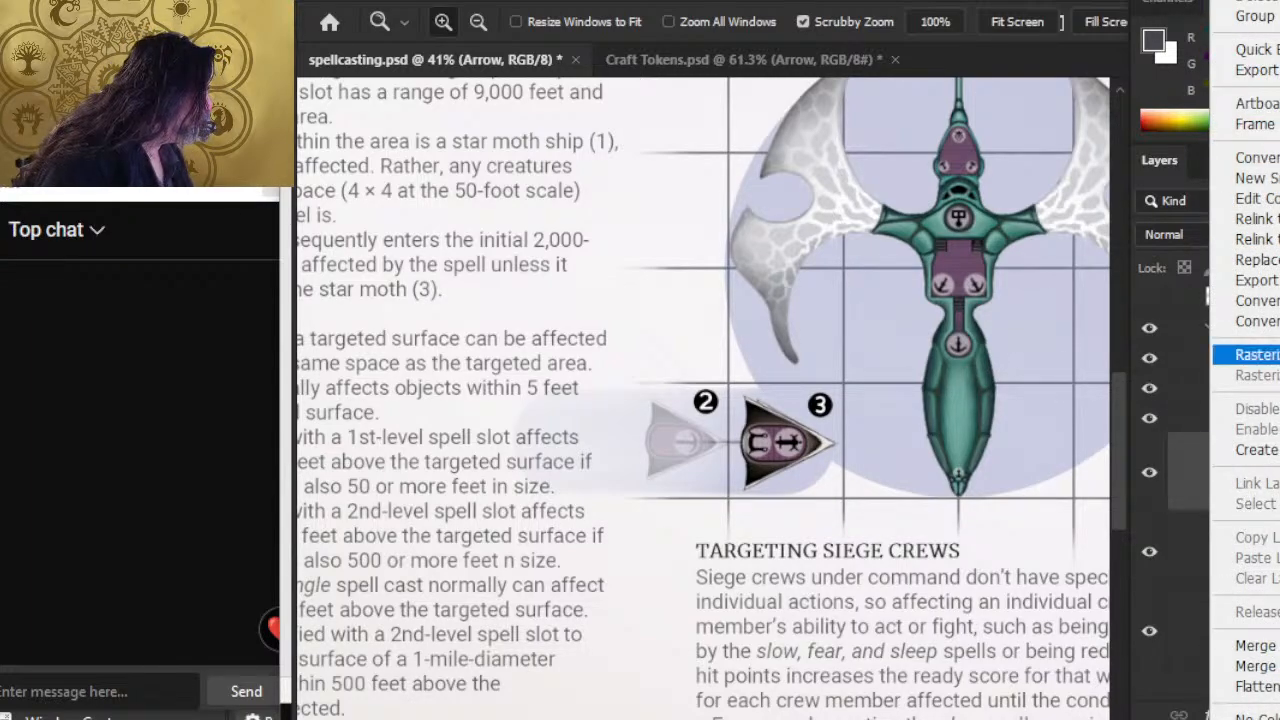
left_click(1256, 355)
Duplicate the Arrow layer and shift the copy horizontally onto the faded old craft beside marker 2.
right_click(1204, 477)
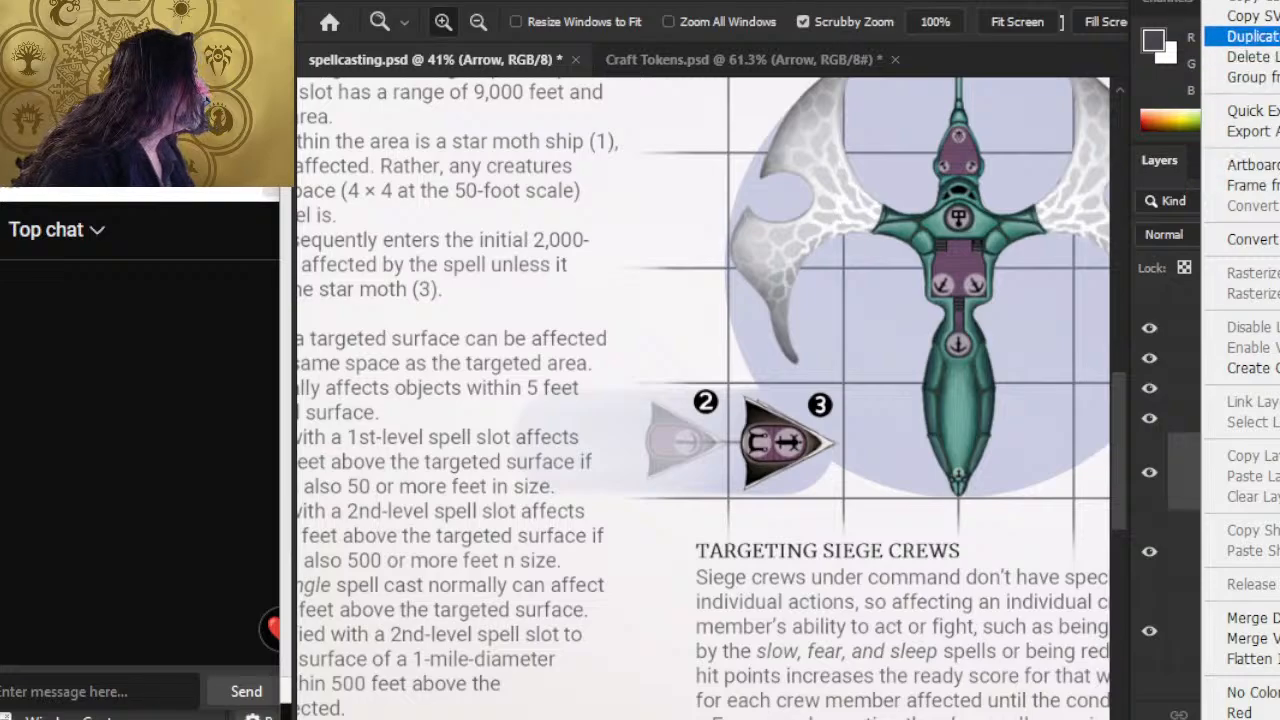
left_click(1250, 36)
key("Return")
key("v")
key("shift+Left")
key("shift+Left")
key("shift+Left")
key("shift+Left")
key("shift+Left")
key("shift+Left")
key("shift+Left")
key("shift+Left")
key("shift+Left")
key("shift+Left")
key("shift+Left")
key("shift+Left")
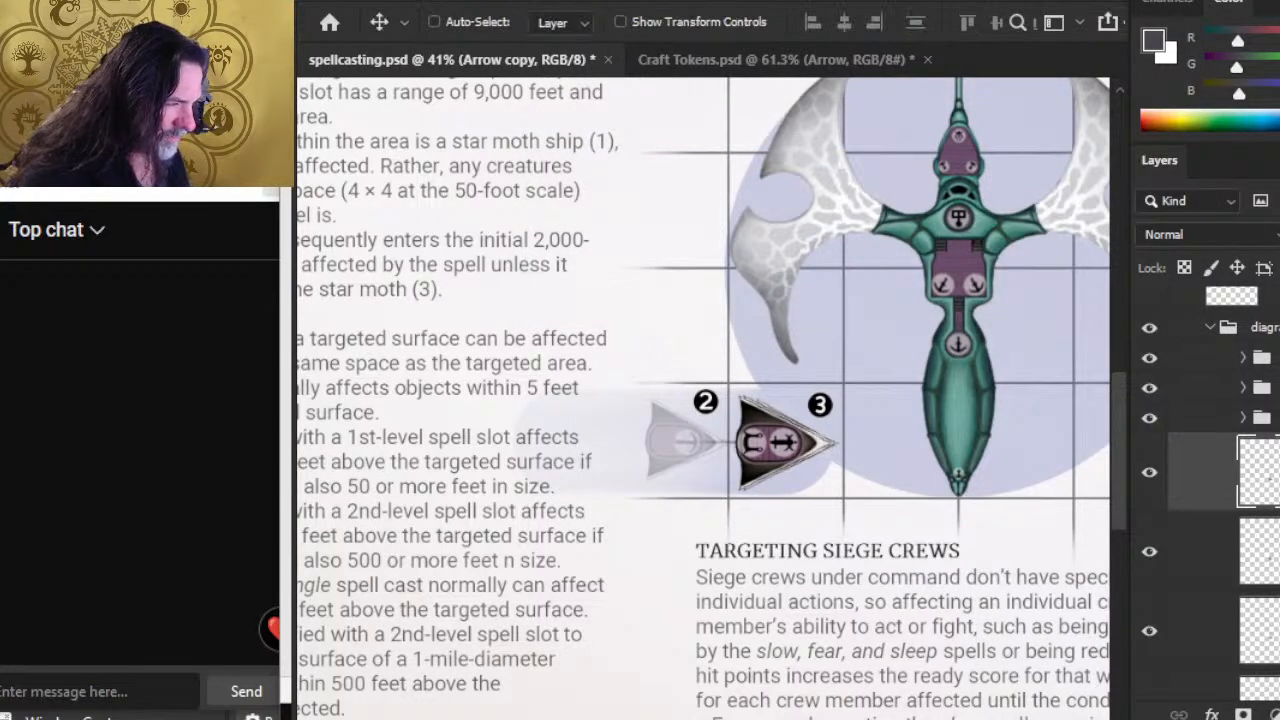
key("shift+Left")
key("shift+Left")
key("shift+Left")
key("shift+Left")
key("shift+Left")
key("shift+Left")
key("shift+Left")
key("shift+Left")
key("shift+Left")
key("shift+Left")
key("shift+Left")
key("shift+Left")
key("shift+Left")
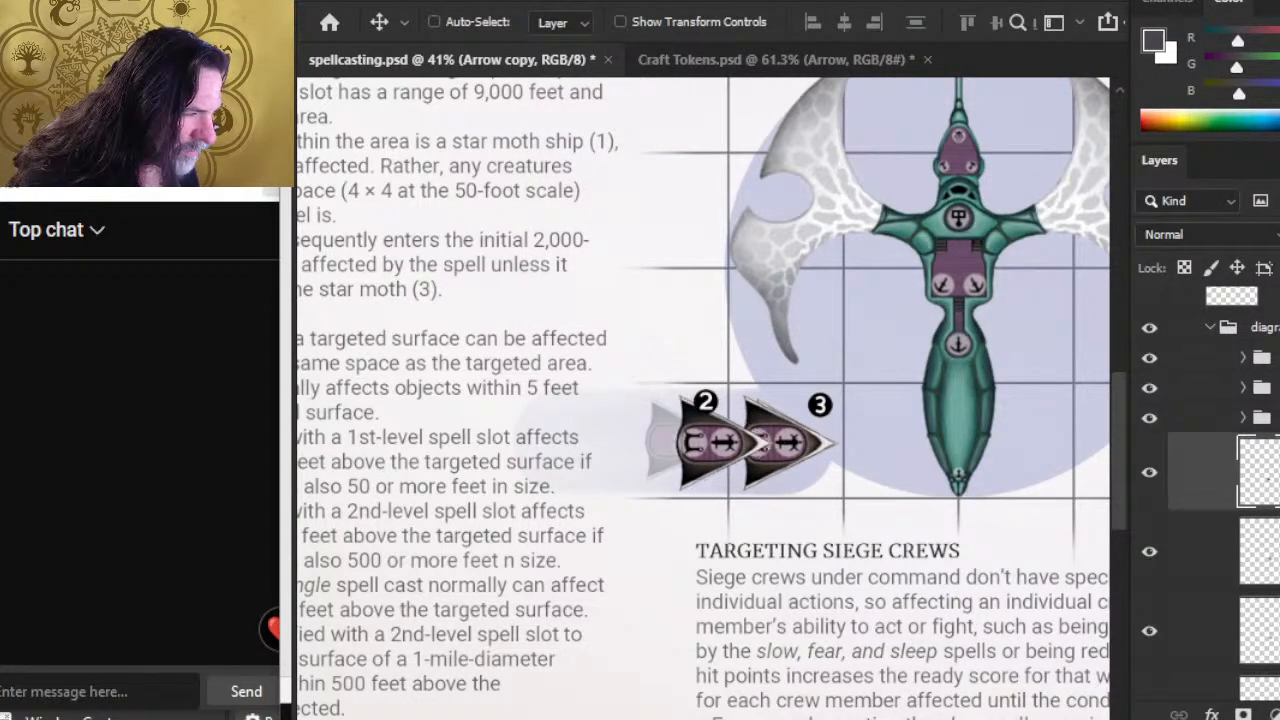
key("shift+Left")
key("shift+Left")
key("shift+Left")
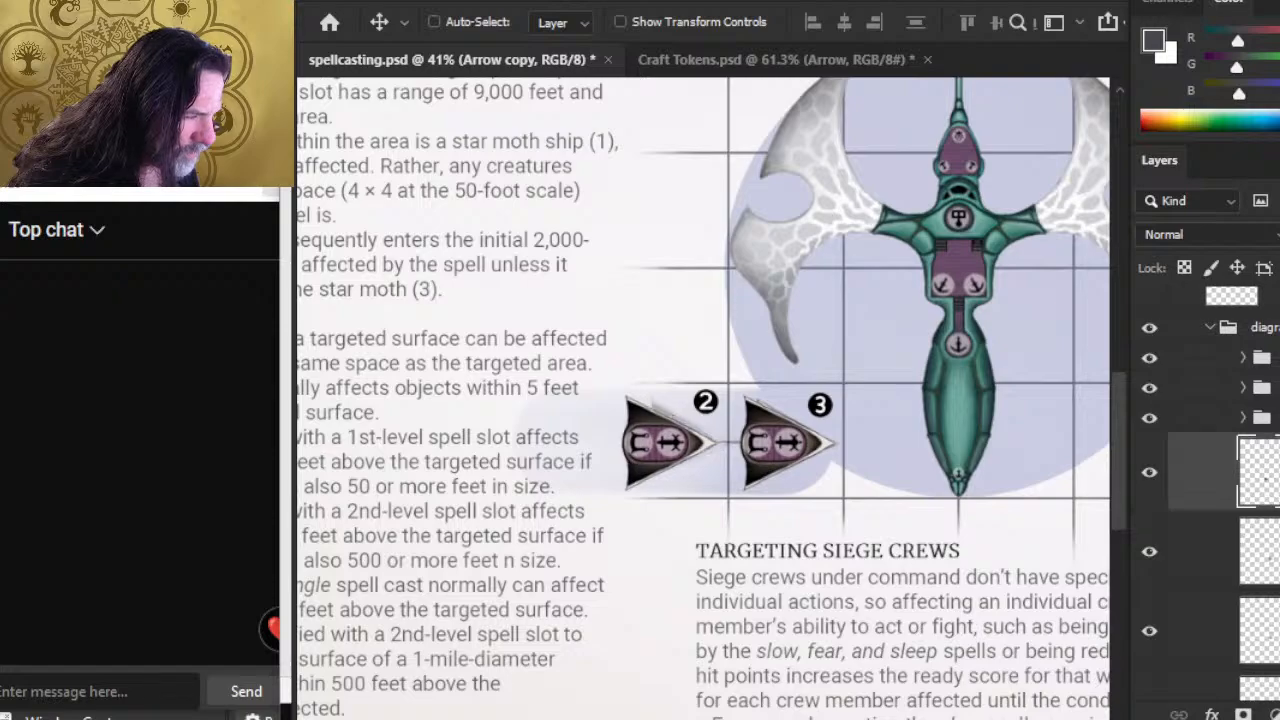
Nudge the Arrow copy in small increments toward marker 3 so its nose meets the faded old craft's tip, and compare both crafts.
key("z")
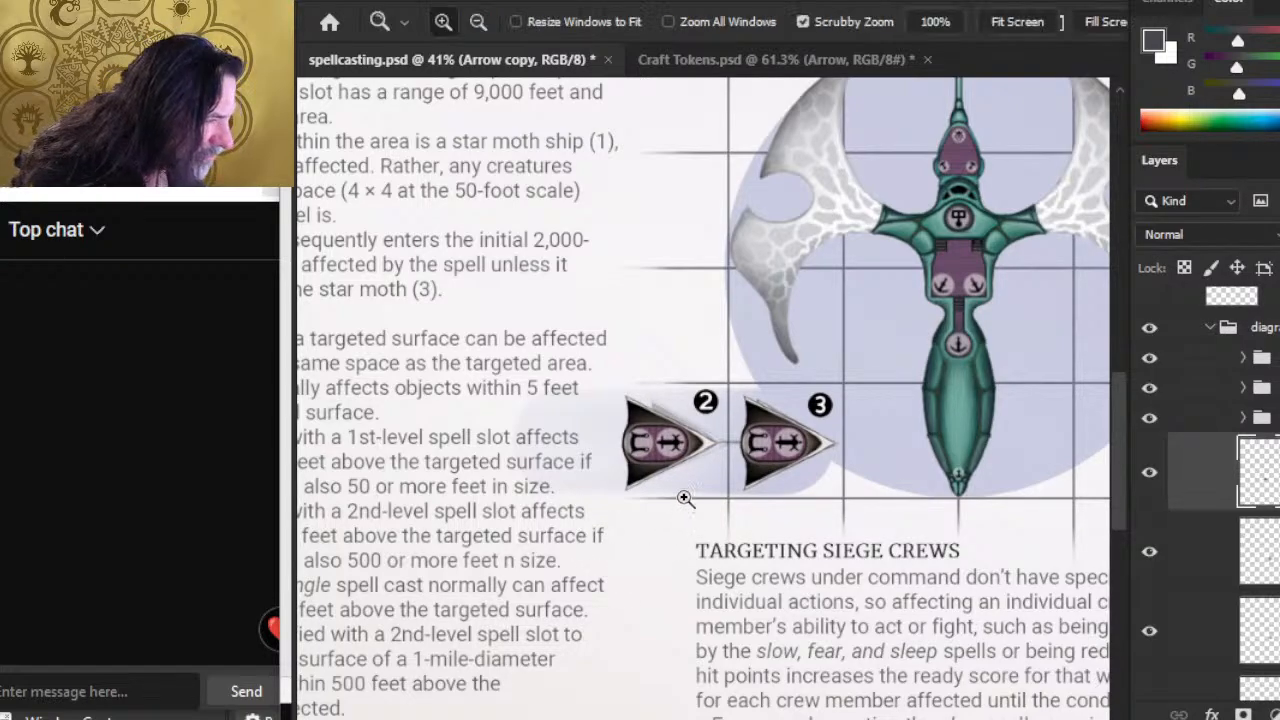
left_click_drag(686, 500, 795, 517)
key("v")
key("Right")
key("Right")
key("Right")
key("Right")
key("Right")
key("Right")
key("Right")
key("Right")
key("Right")
key("Right")
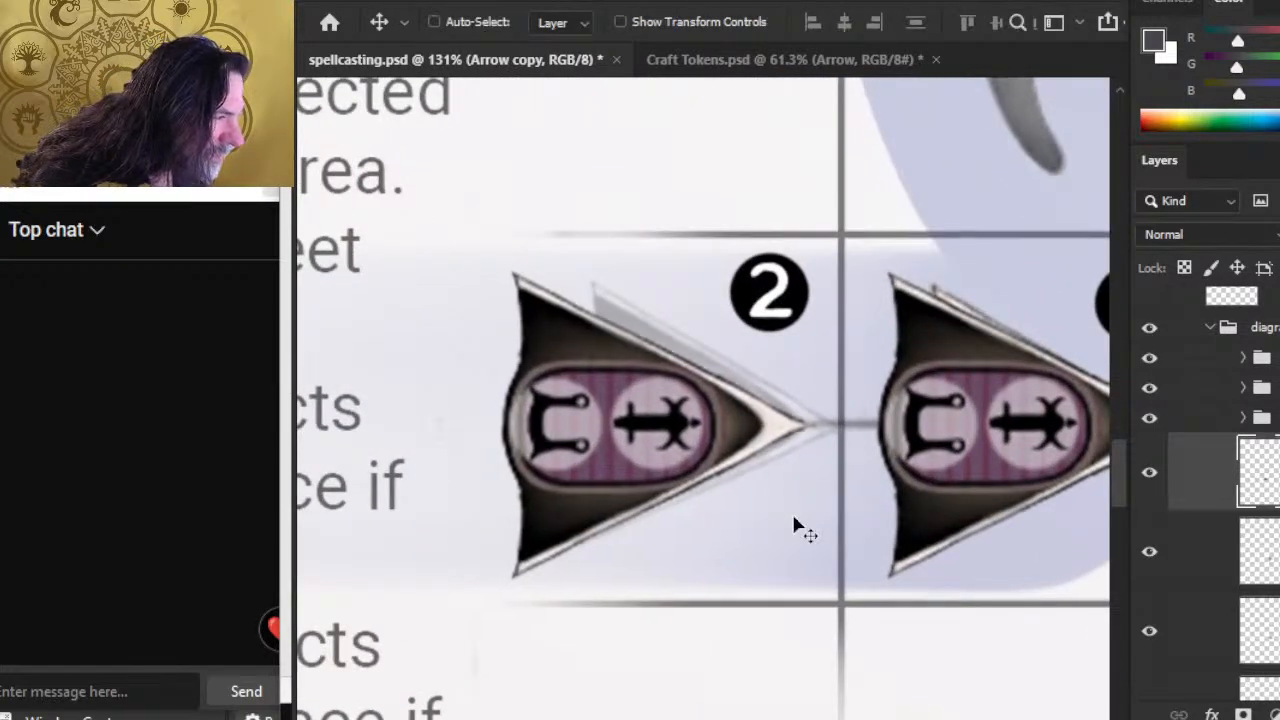
key("Right")
key("Right")
key("Right")
key("Right")
key("Right")
key("Right")
key("Right")
key("Right")
key("Right")
key("Right")
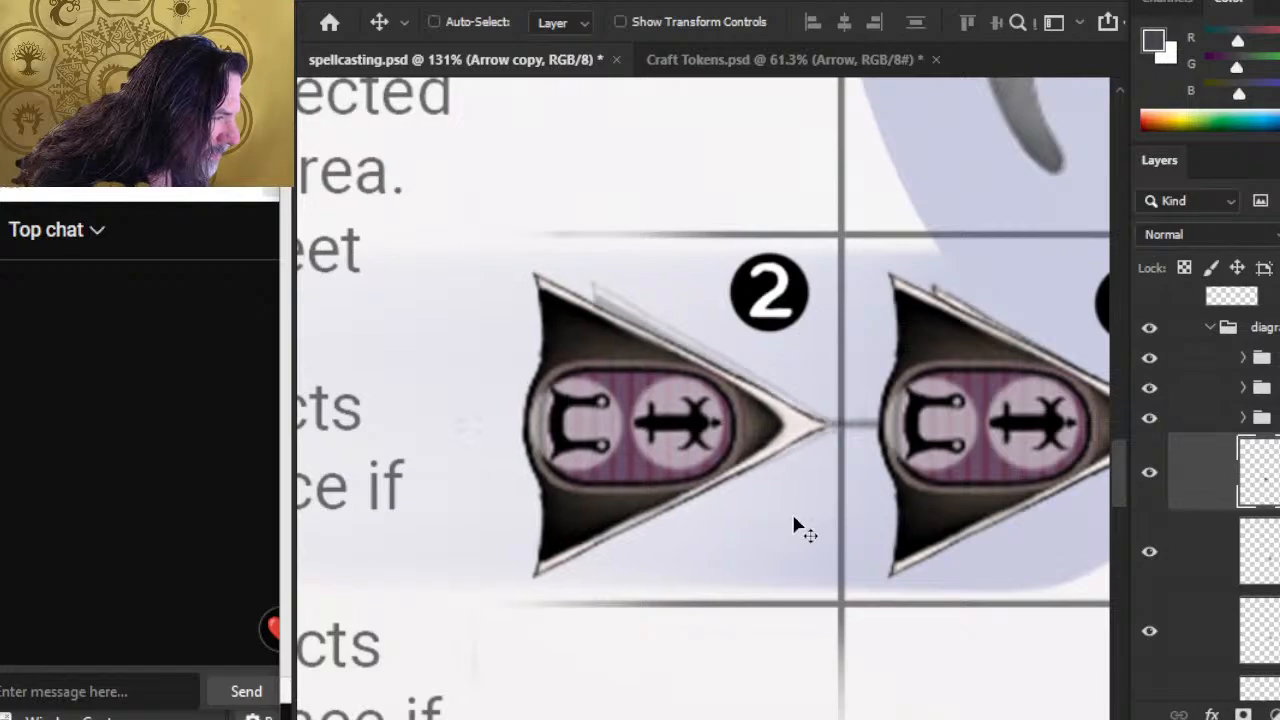
key("z")
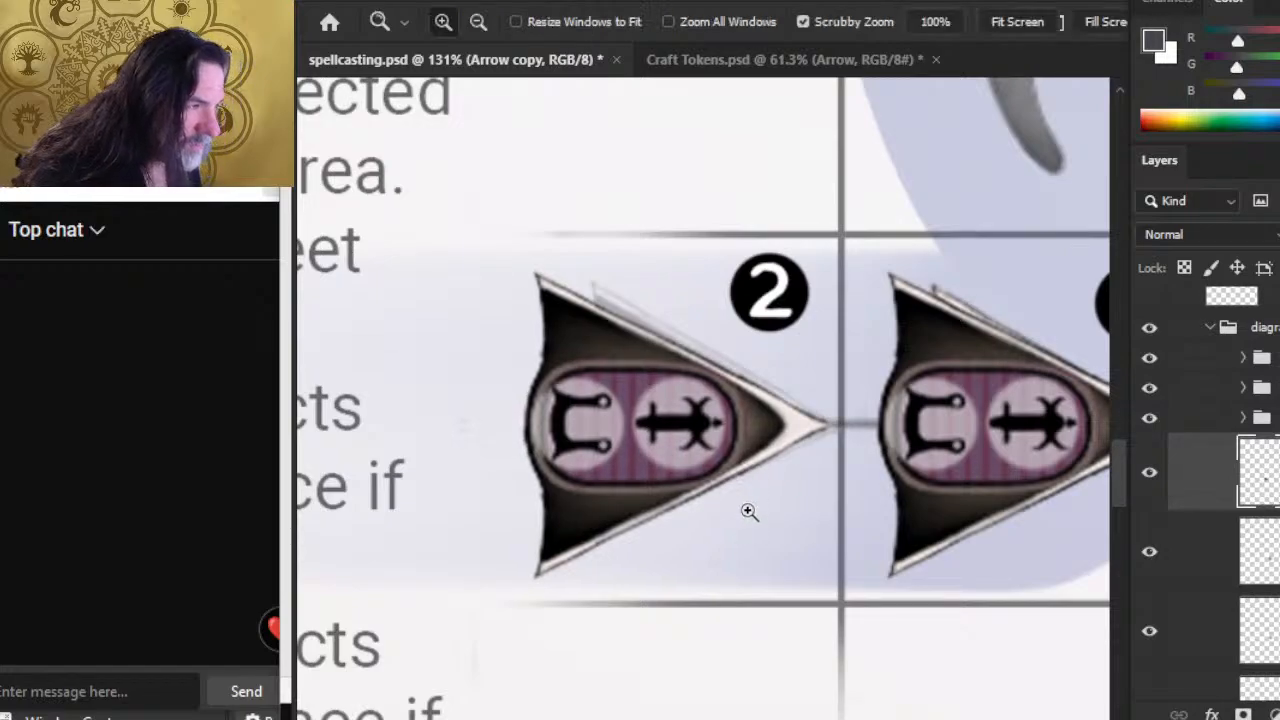
left_click_drag(790, 480, 740, 473)
left_click_drag(886, 491, 698, 456)
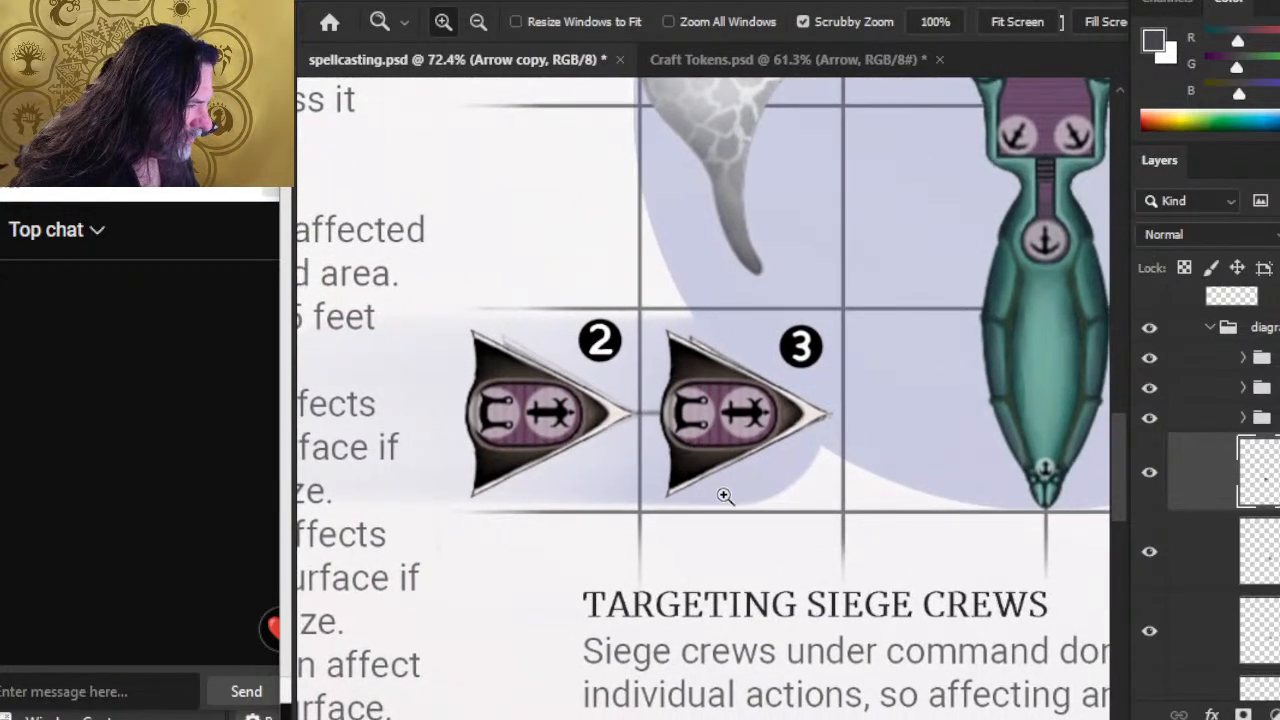
Toggle the visibility of the layers below the Arrow copy to identify which ones hold the new and old arrow crafts.
left_click(1203, 641)
left_click(1207, 567)
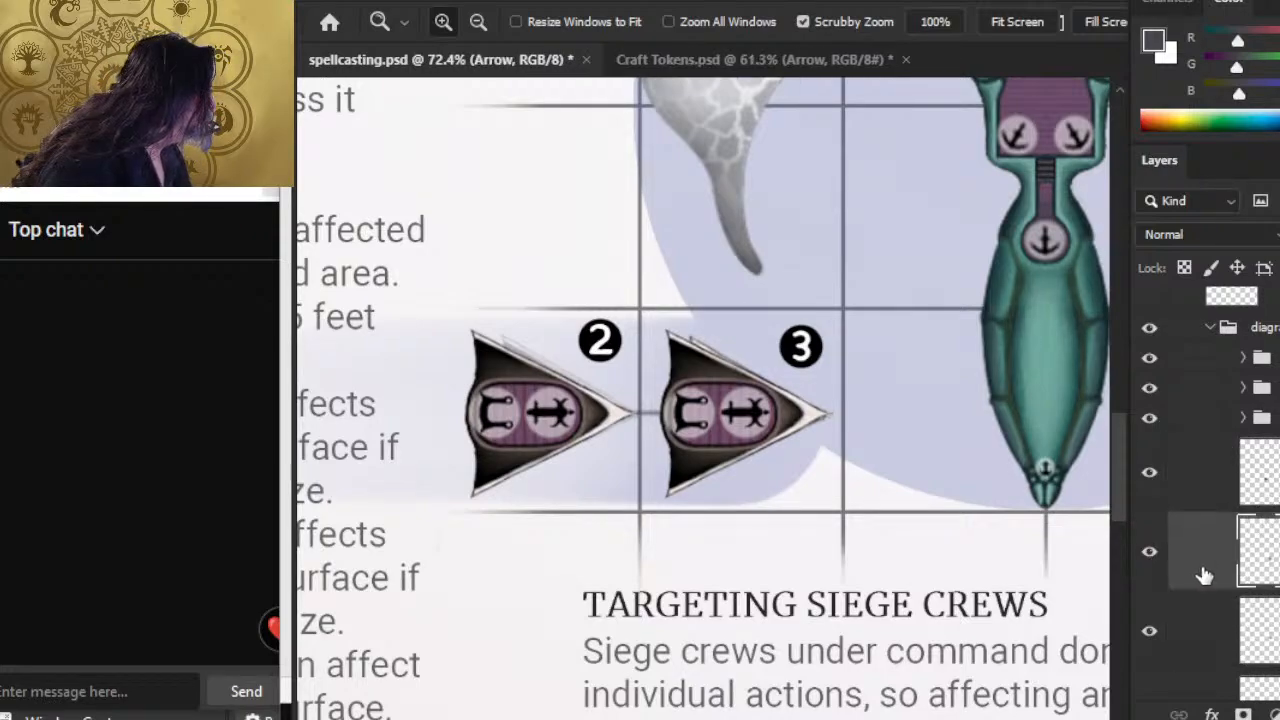
left_click(1157, 572)
left_click(1157, 573)
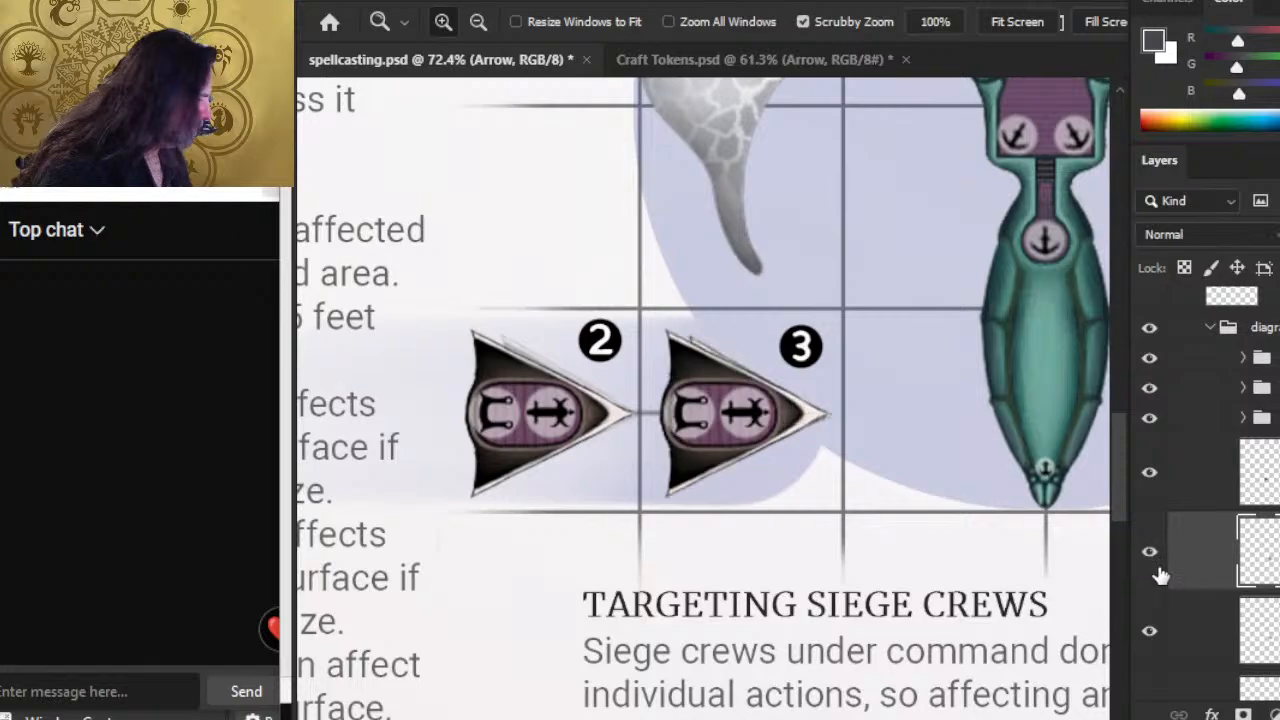
scroll(1160, 495, "down", 3)
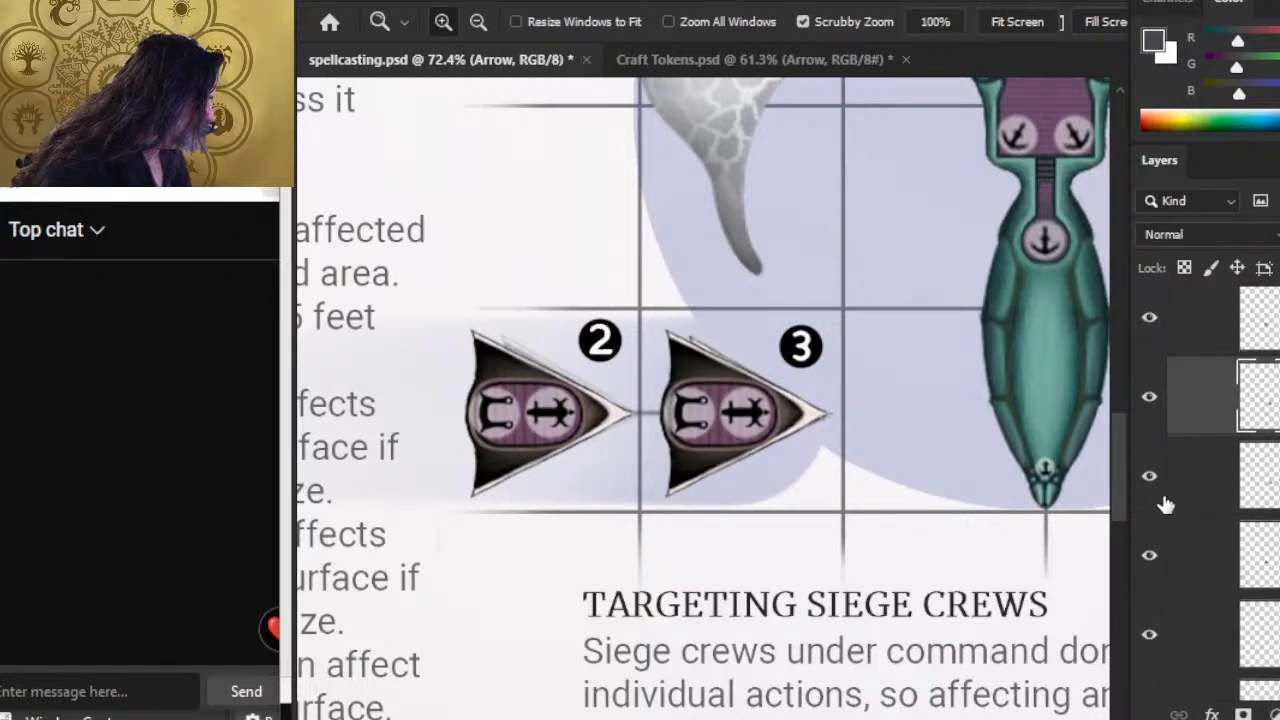
left_click(1150, 484)
left_click(1150, 484)
left_click(1155, 562)
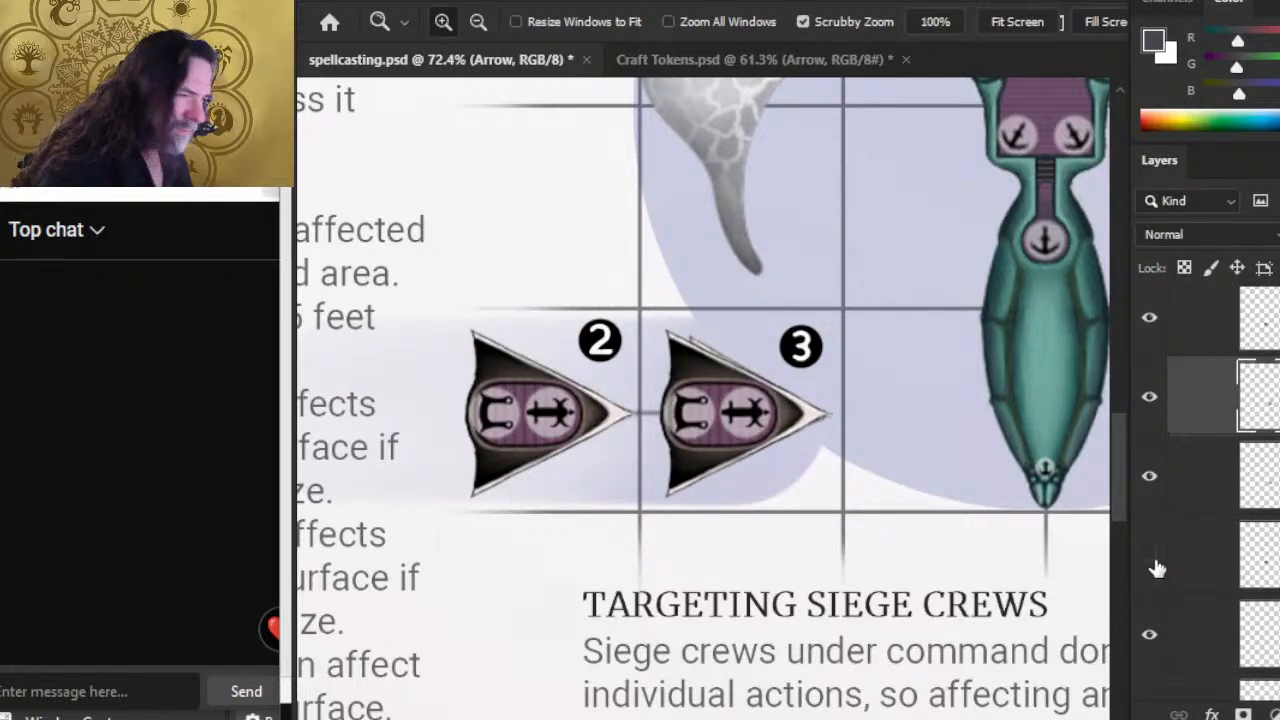
left_click(1202, 563)
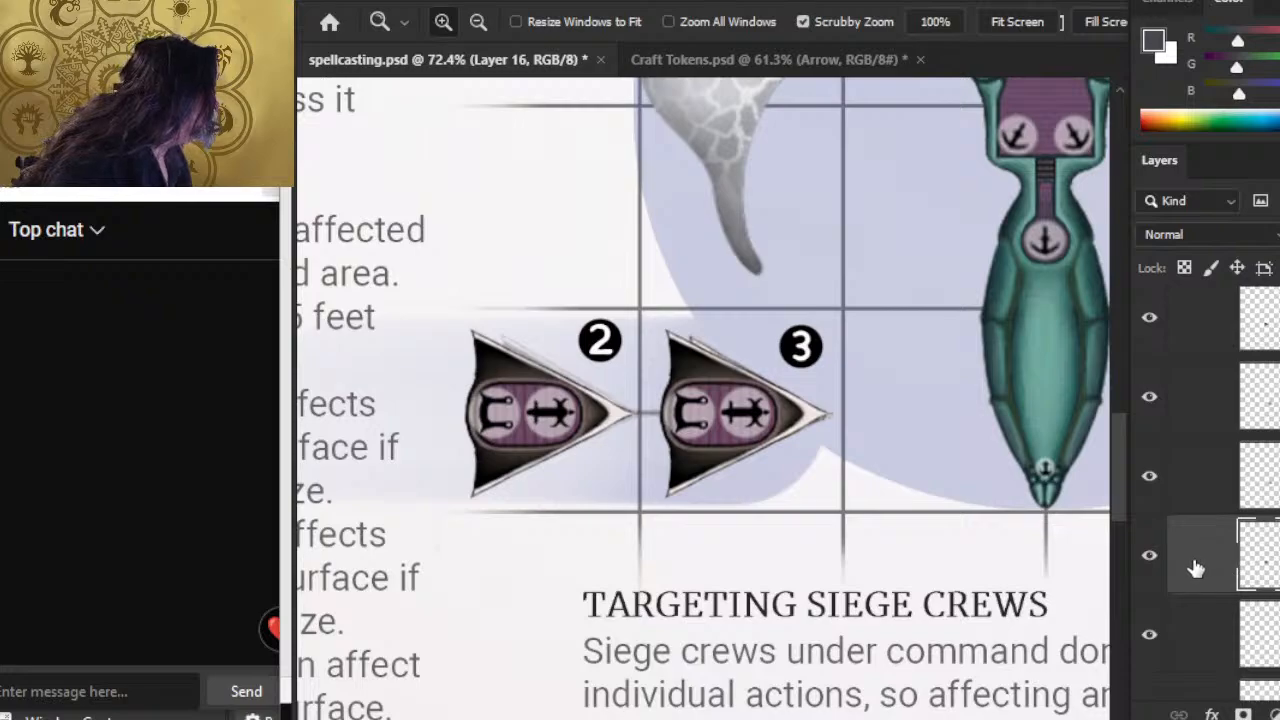
left_click(1211, 400)
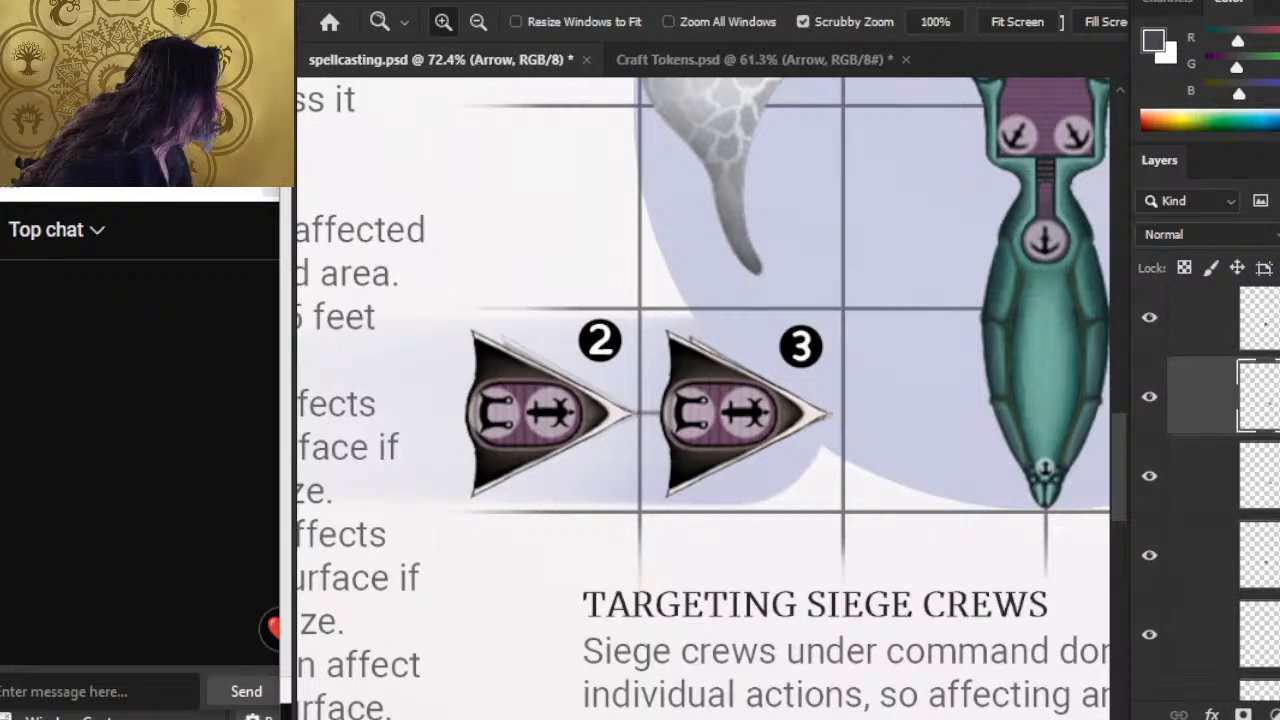
left_click(1152, 398)
left_click(1152, 398)
Set the Arrow copy's opacity to 50%, hide the two old arrow craft layers, and check the full diagram.
key("ctrl+j")
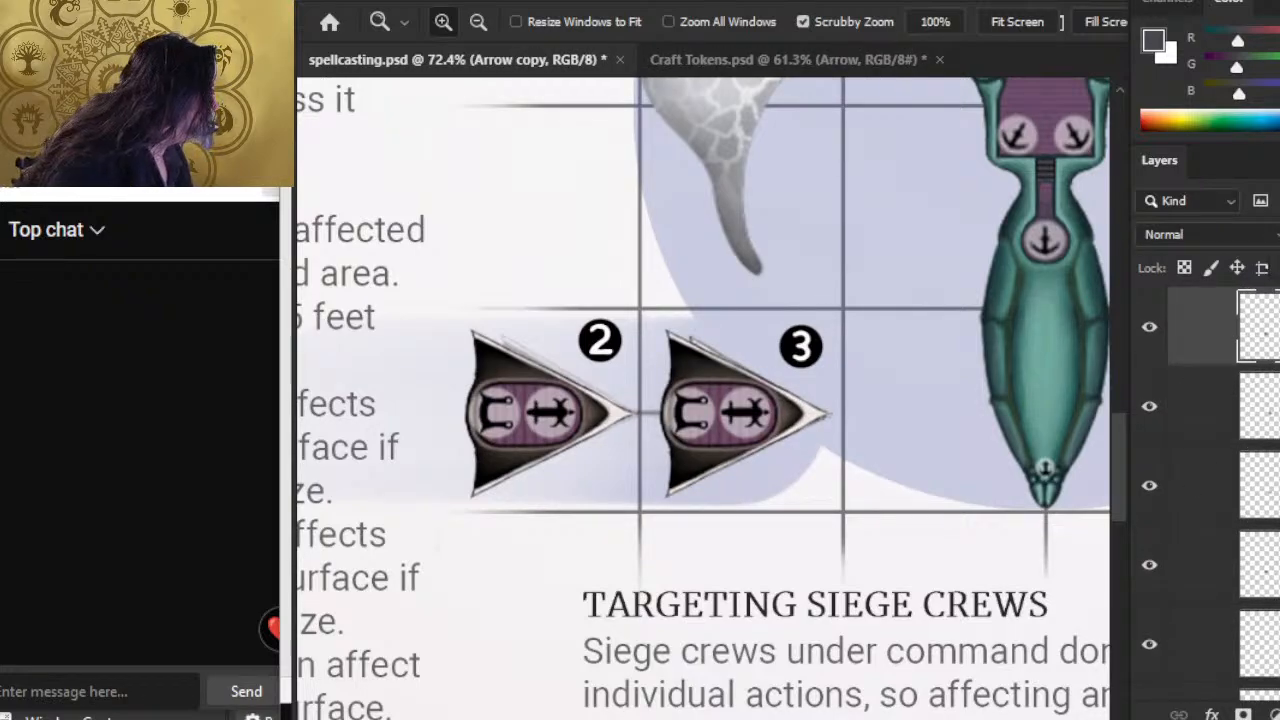
key("5")
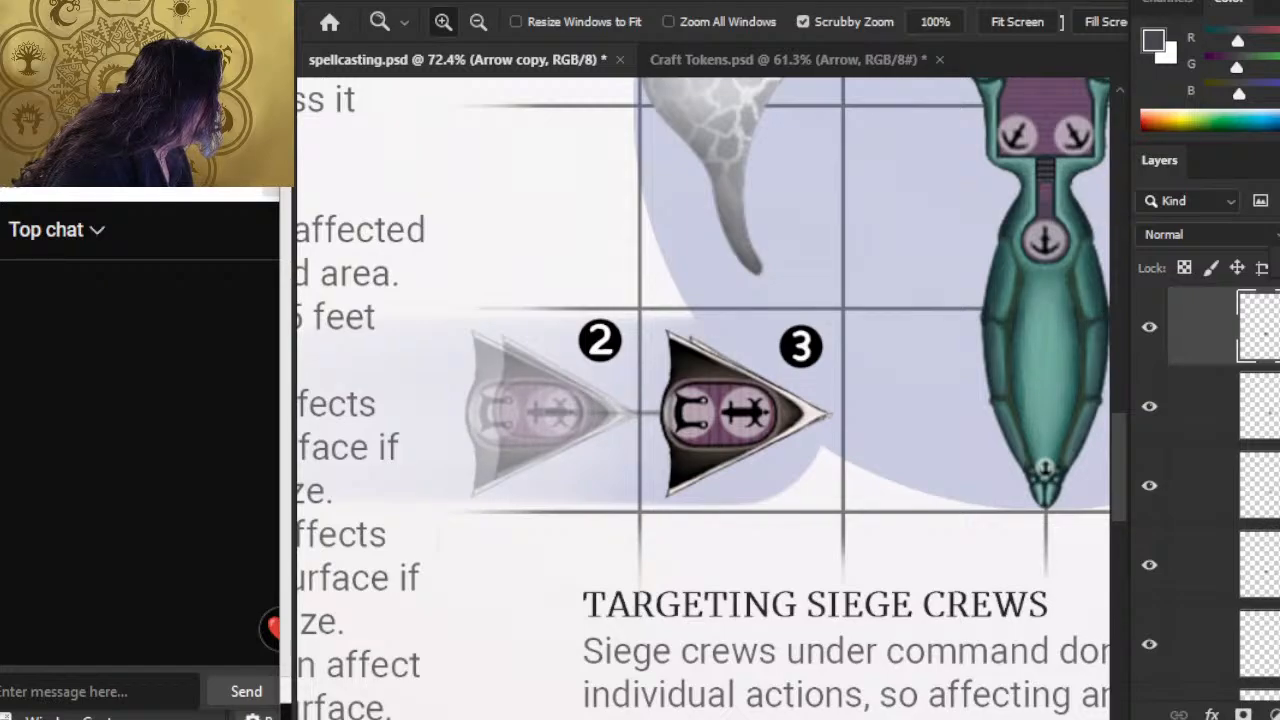
left_click(1150, 486)
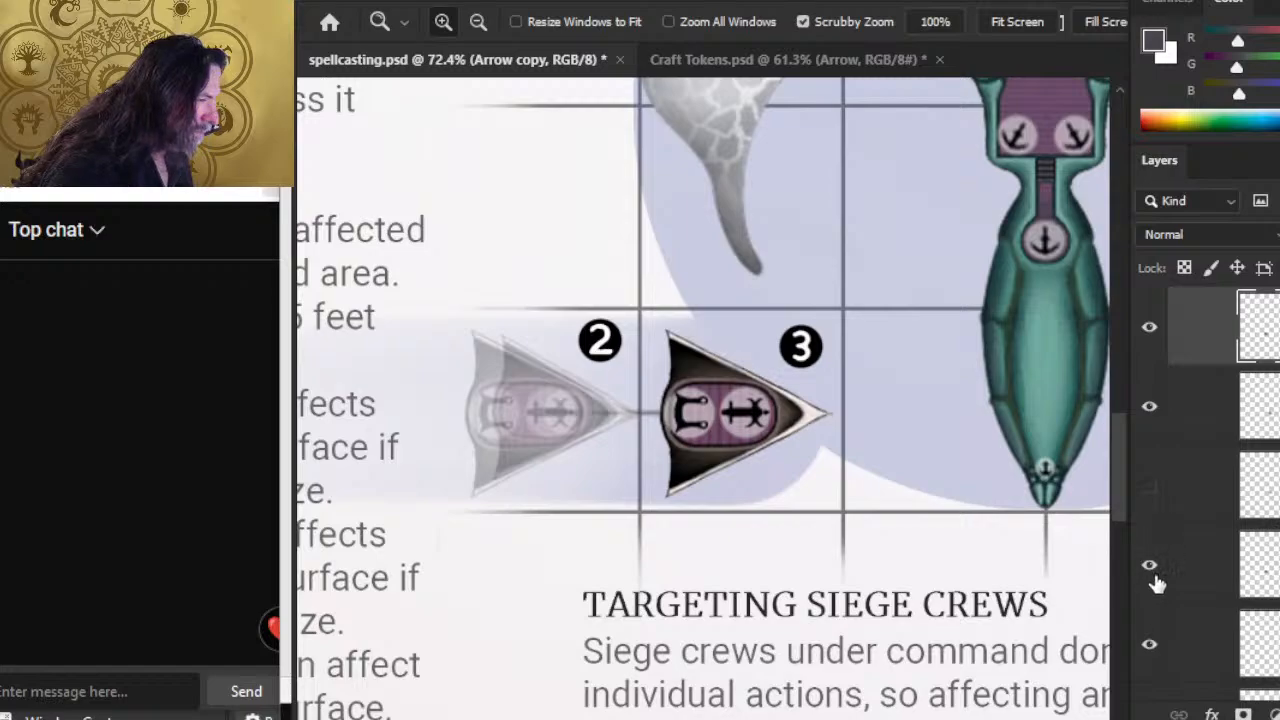
left_click_drag(855, 474, 747, 475)
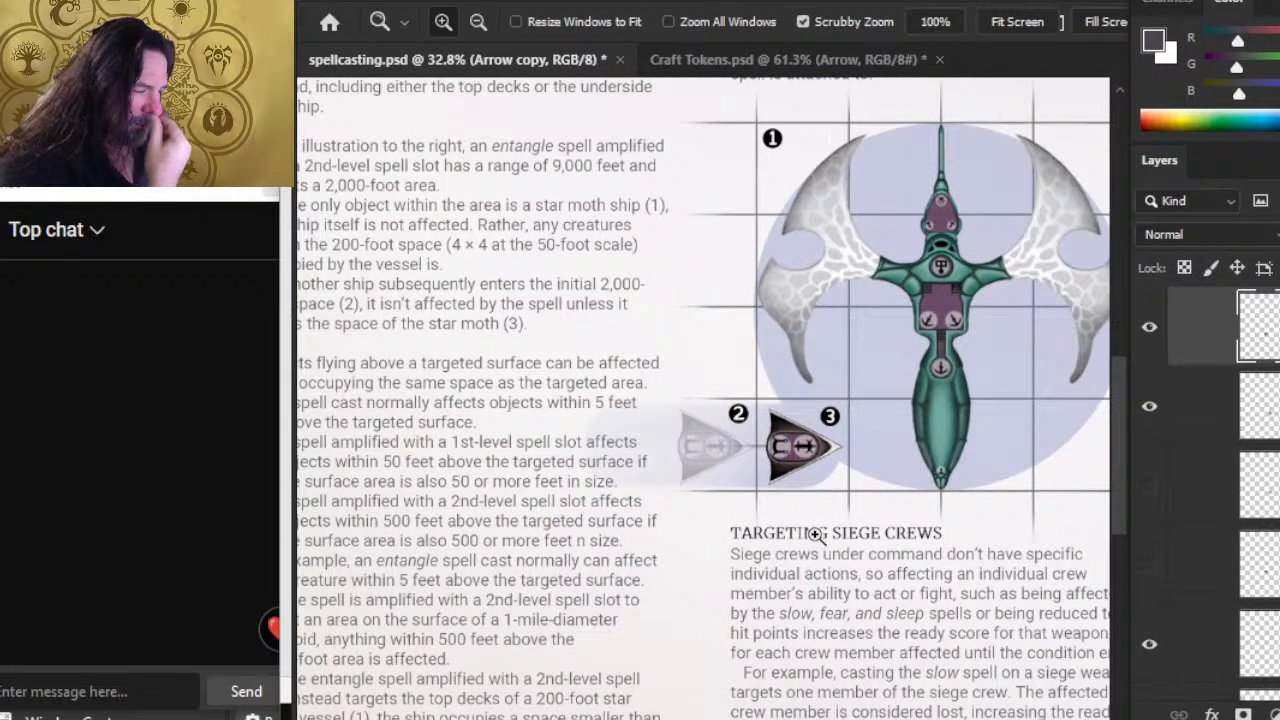
left_click_drag(916, 541, 900, 555)
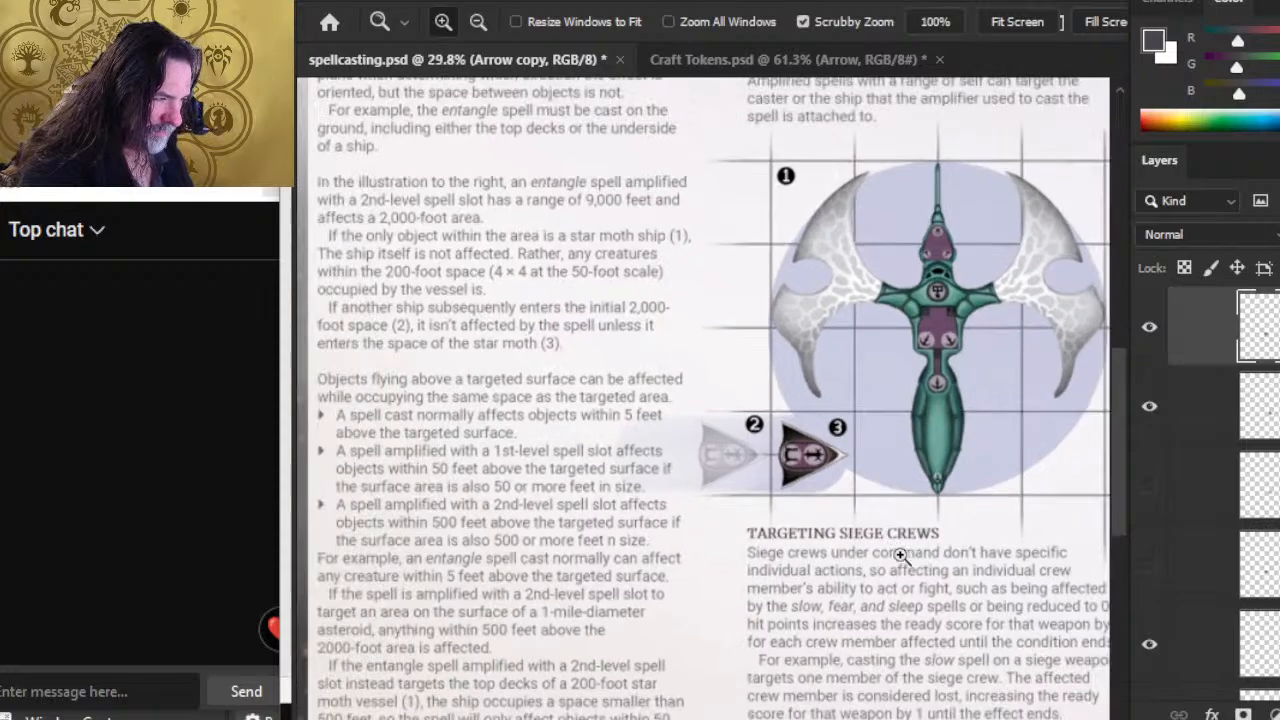
Select the Arrow copy and Arrow layers together and nudge both crafts slightly left and up within their grid squares.
left_click_drag(747, 445, 880, 583)
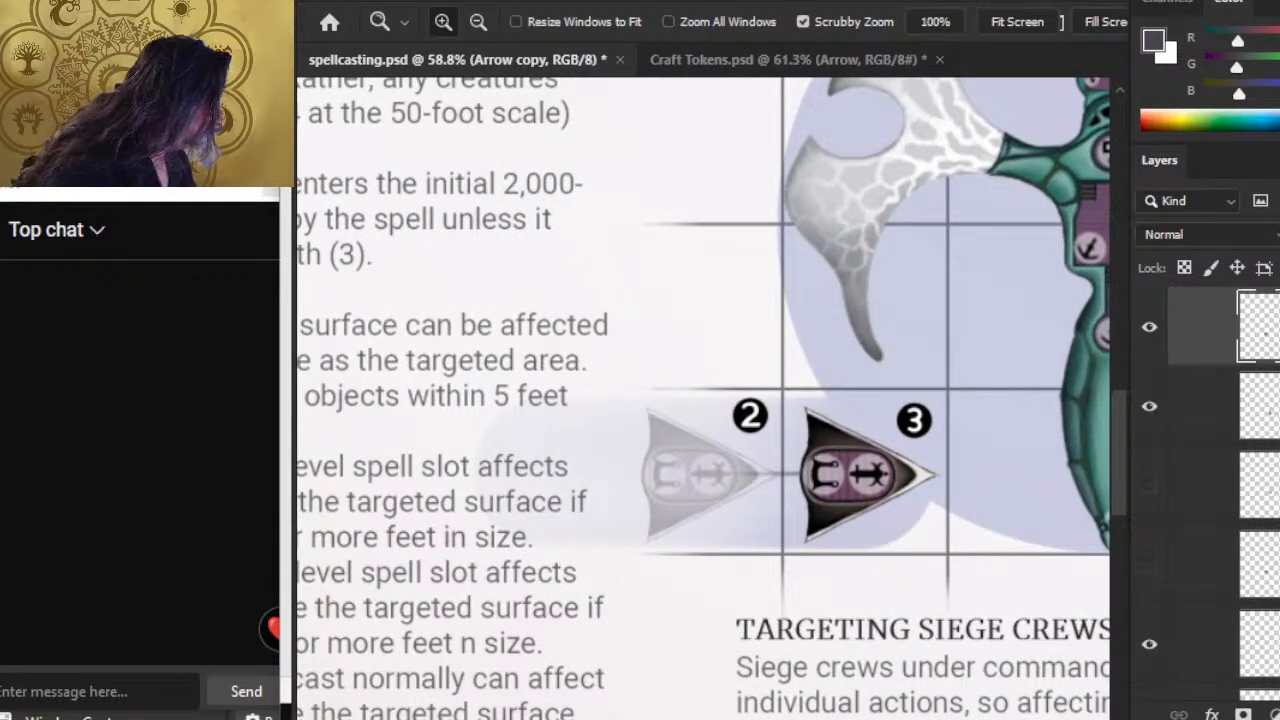
left_click(1270, 406, "shift")
key("v")
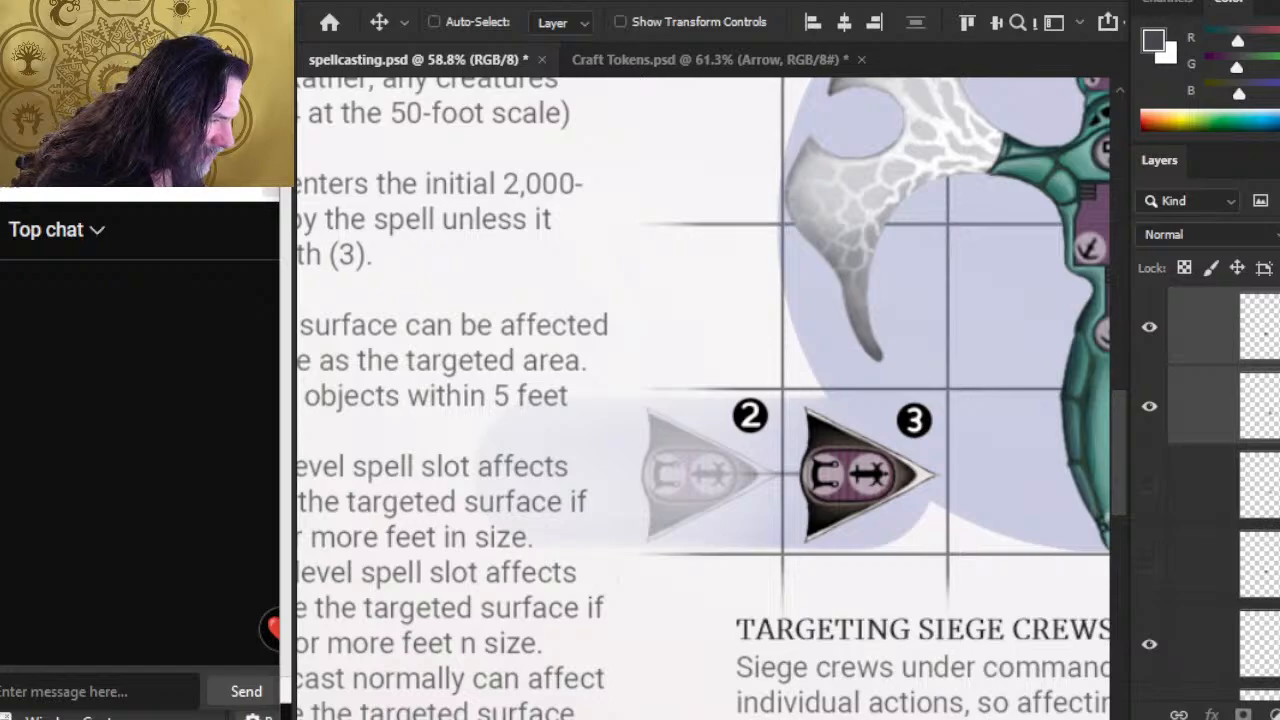
key("Right")
key("Right")
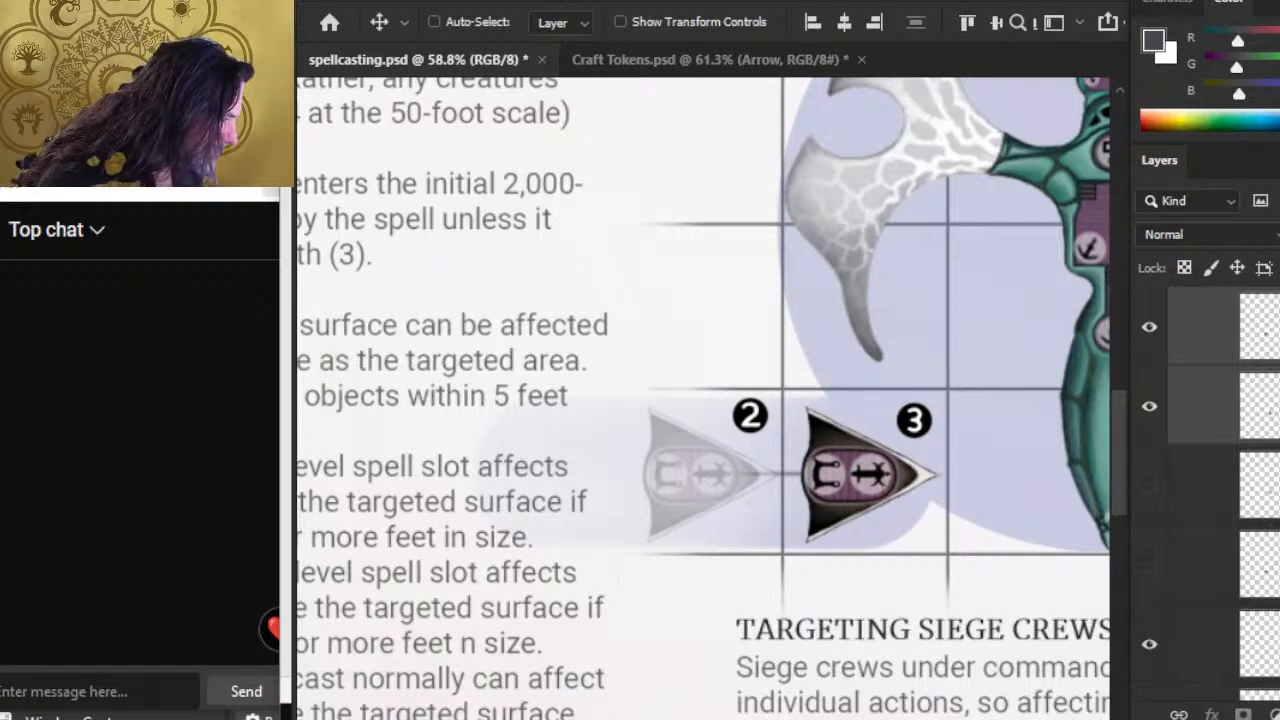
key("Left")
key("Left")
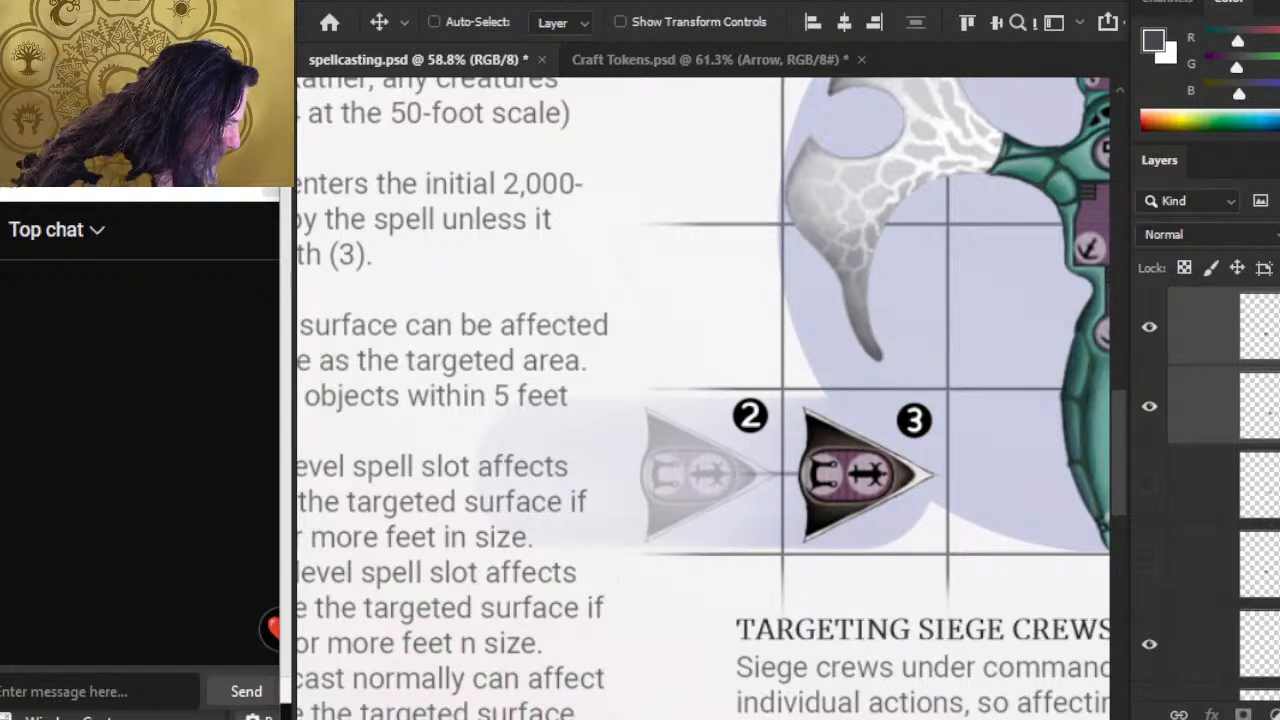
key("Left")
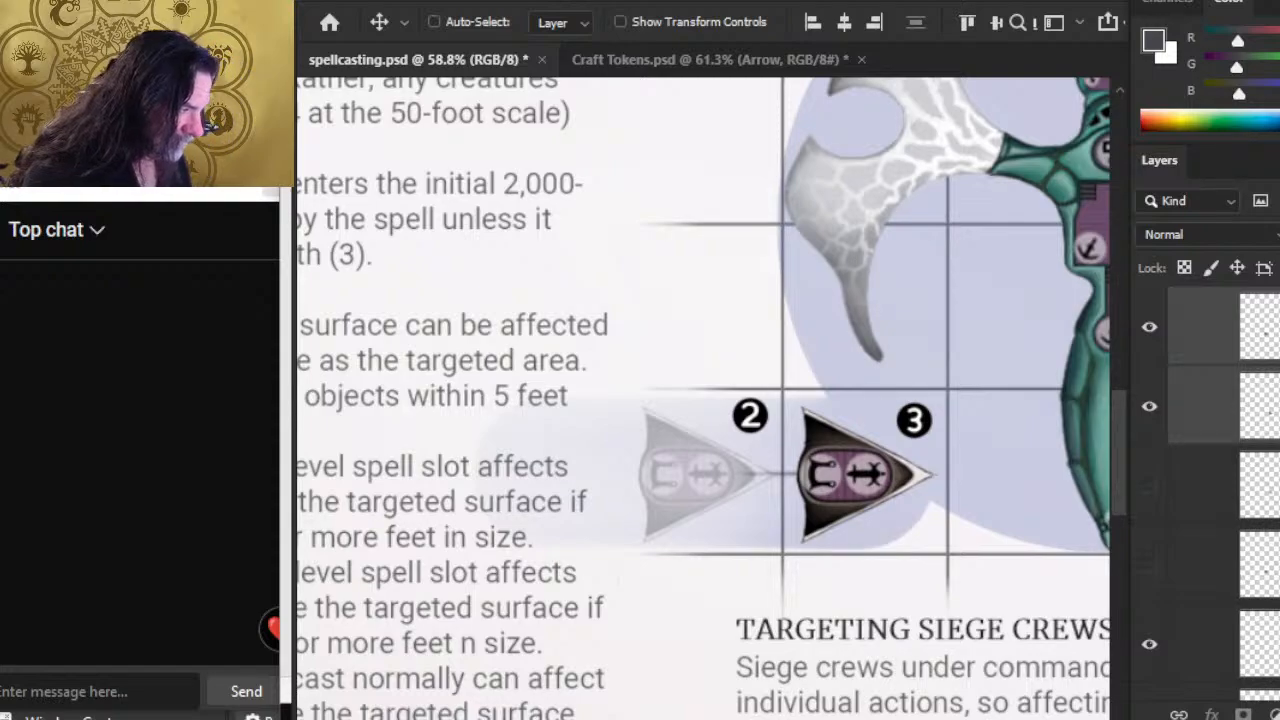
key("Up")
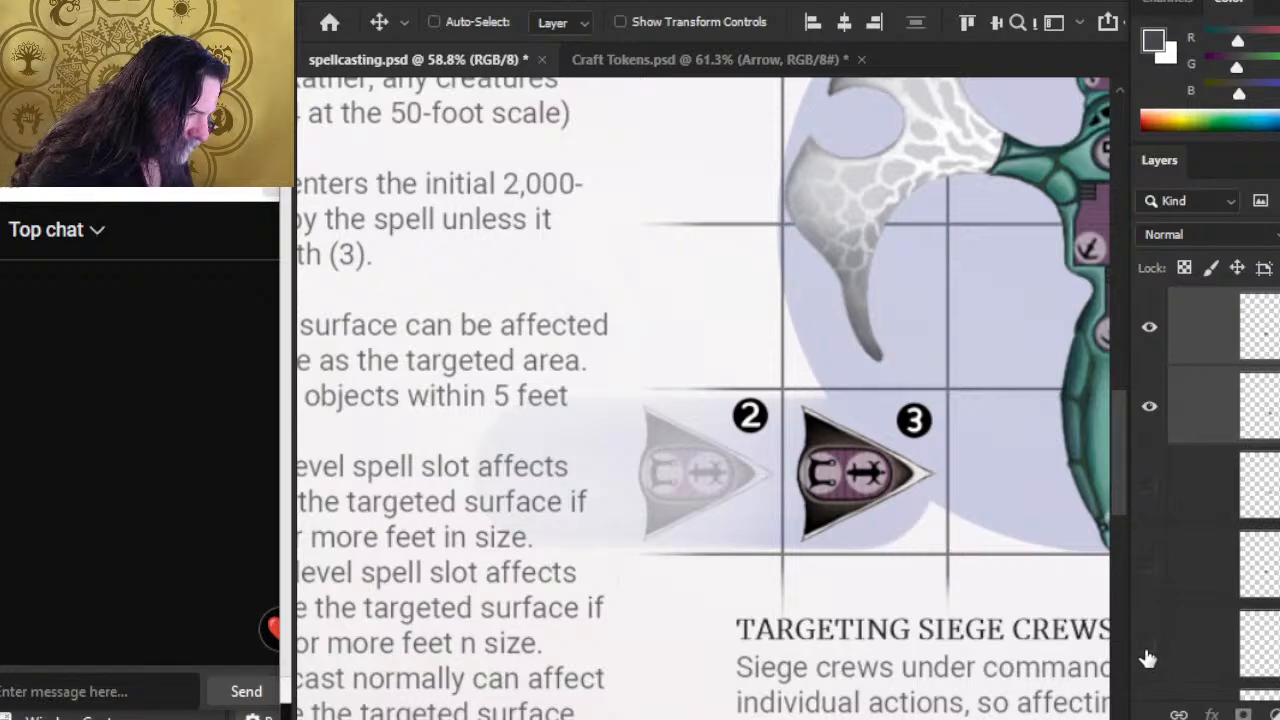
Move the arrow layer with the connecting line above both craft layers, directly below the diagram's three subgroups.
left_click(1185, 658)
left_click_drag(1200, 660, 1220, 358)
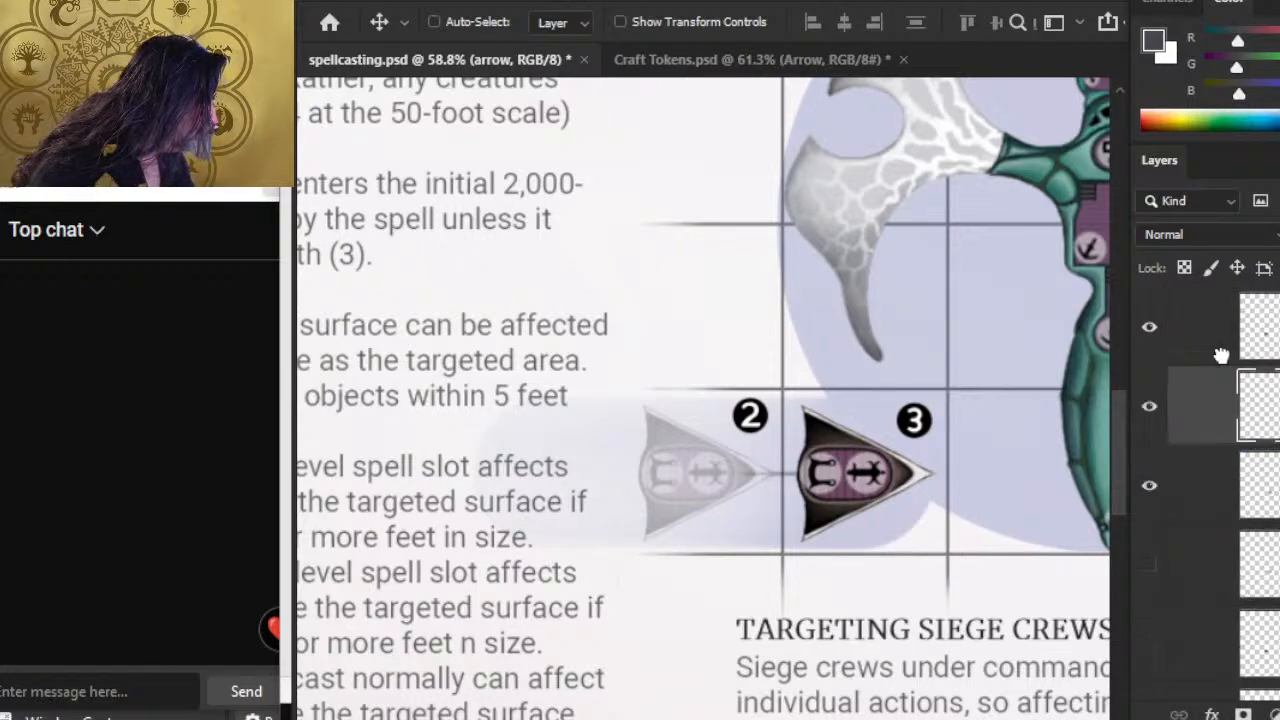
scroll(1205, 490, "up", 2)
scroll(1210, 490, "up", 3)
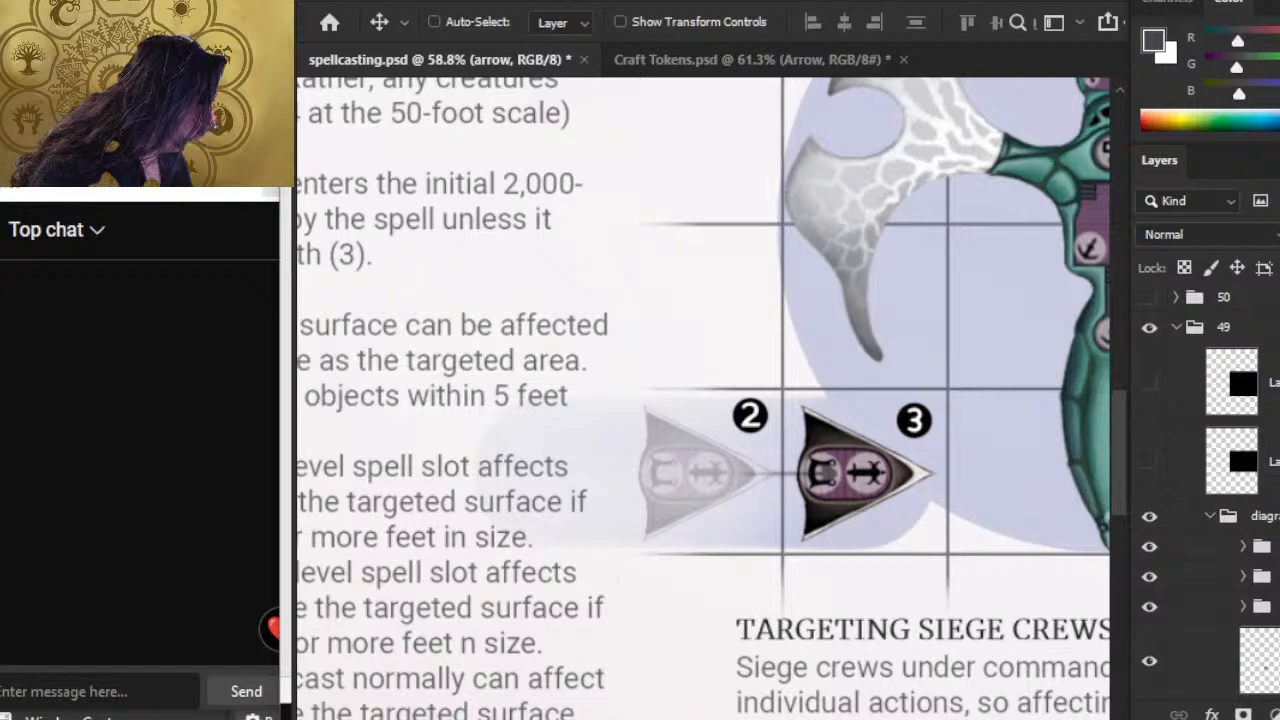
scroll(1210, 490, "down", 3)
left_click_drag(1258, 423, 1258, 306)
mouse_move(950, 522)
left_mouse_down()
mouse_move(898, 516)
mouse_move(941, 521)
left_mouse_up()
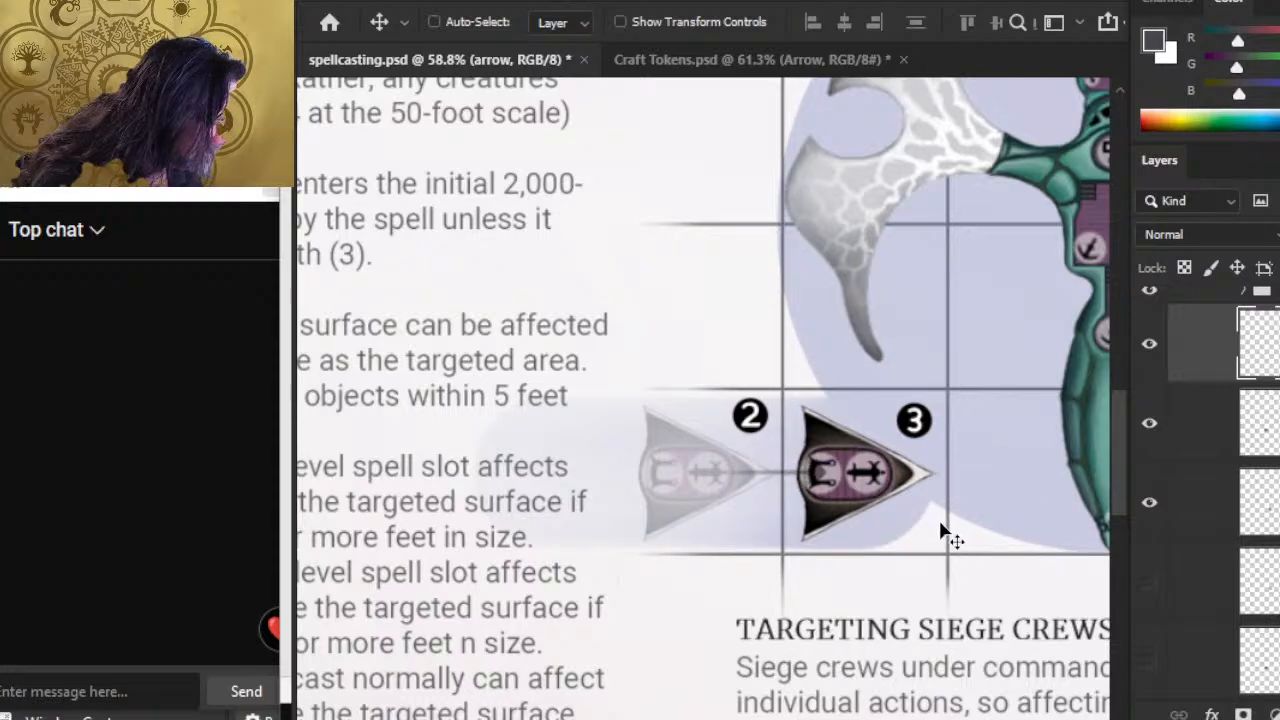
Toggle the visible star moth layer off and on to identify it in the layer stack.
scroll(1190, 450, "up", 2)
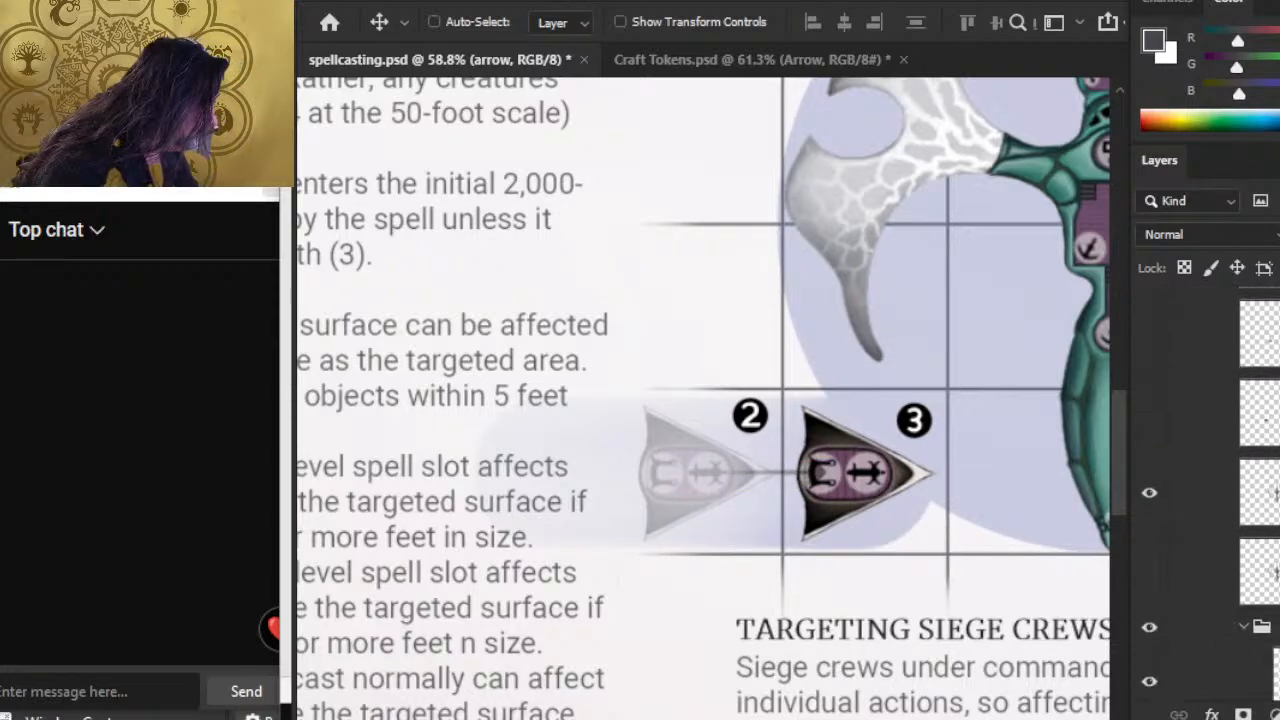
left_click(1148, 491)
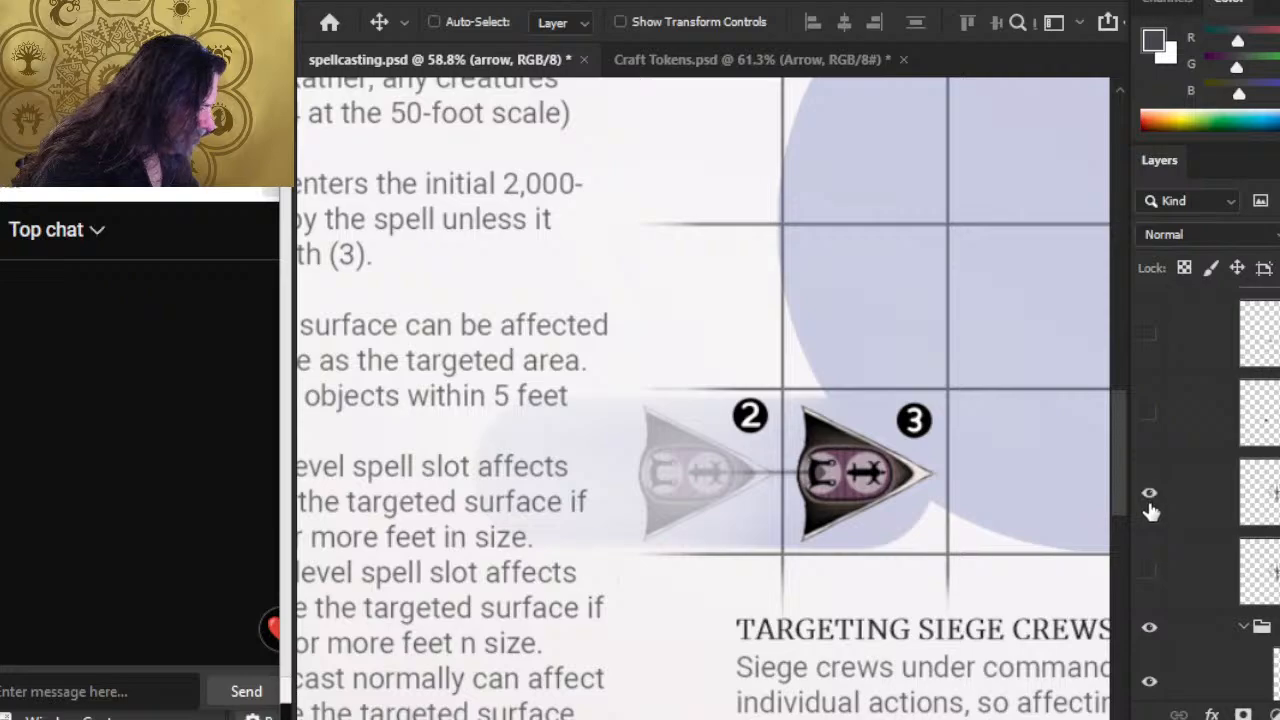
scroll(1262, 450, "up", 3)
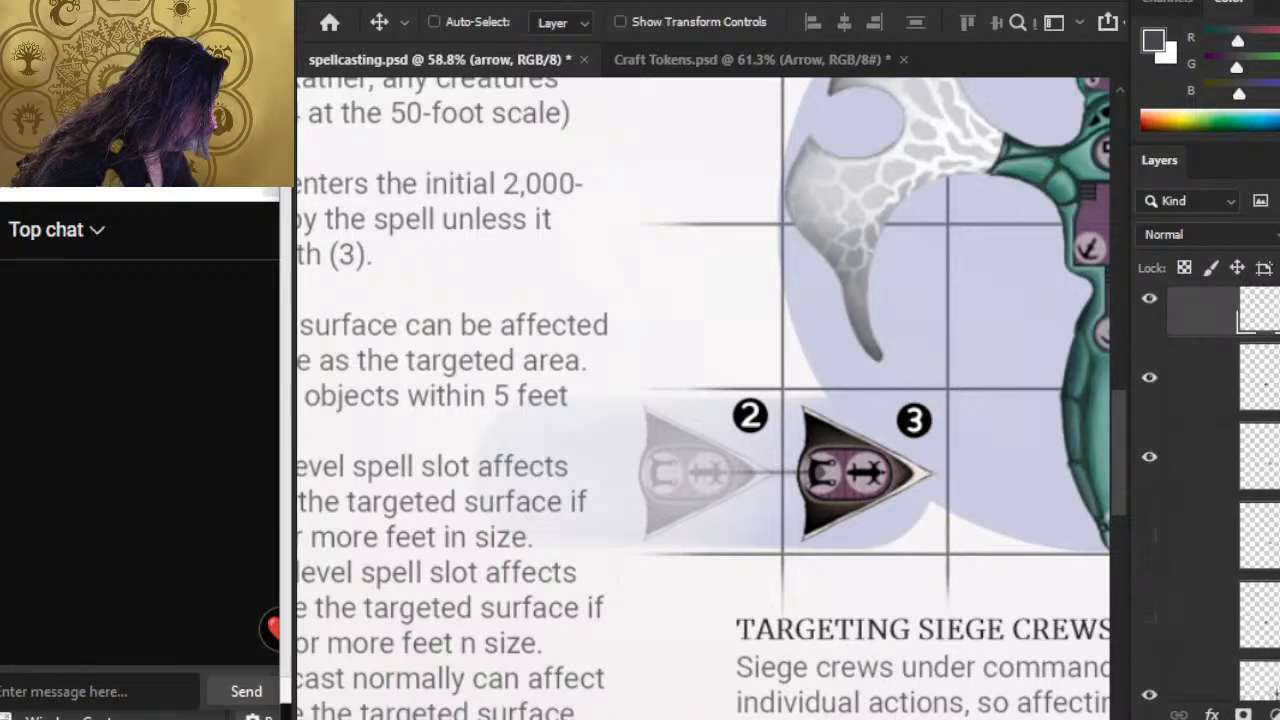
Select both arrow craft layers and the pale path shape behind them, and scale them together to 84.58% with the right edge anchored.
left_click(1270, 384)
left_click(1270, 463, "shift")
scroll(1267, 543, "down", 6)
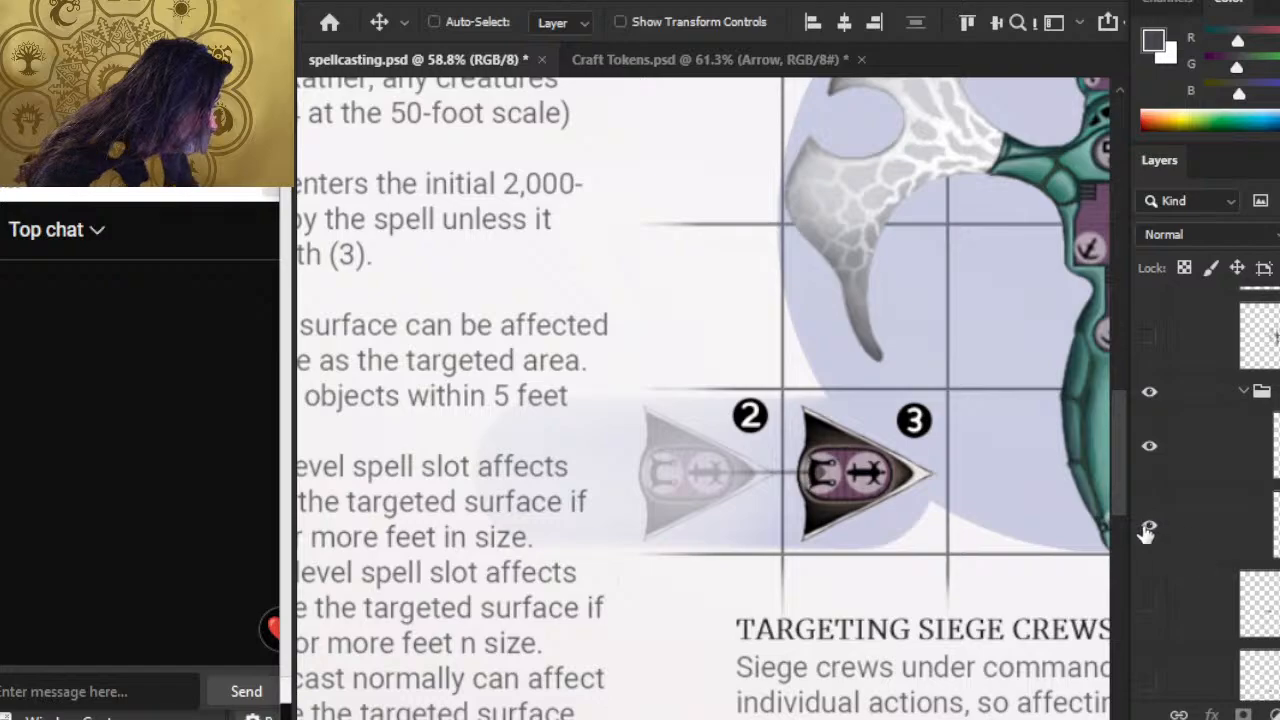
left_click(1146, 529)
left_click(1146, 529)
left_click(1213, 539, "ctrl")
key("l")
right_click(750, 445)
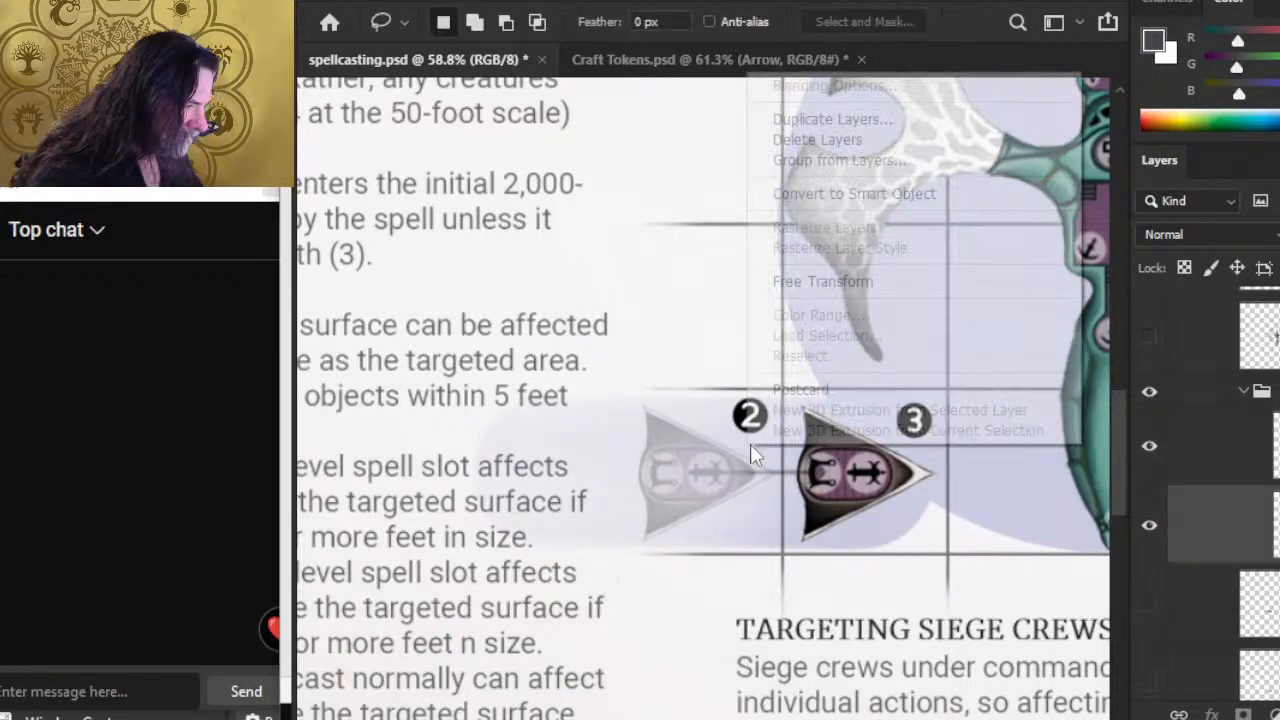
left_click(843, 283)
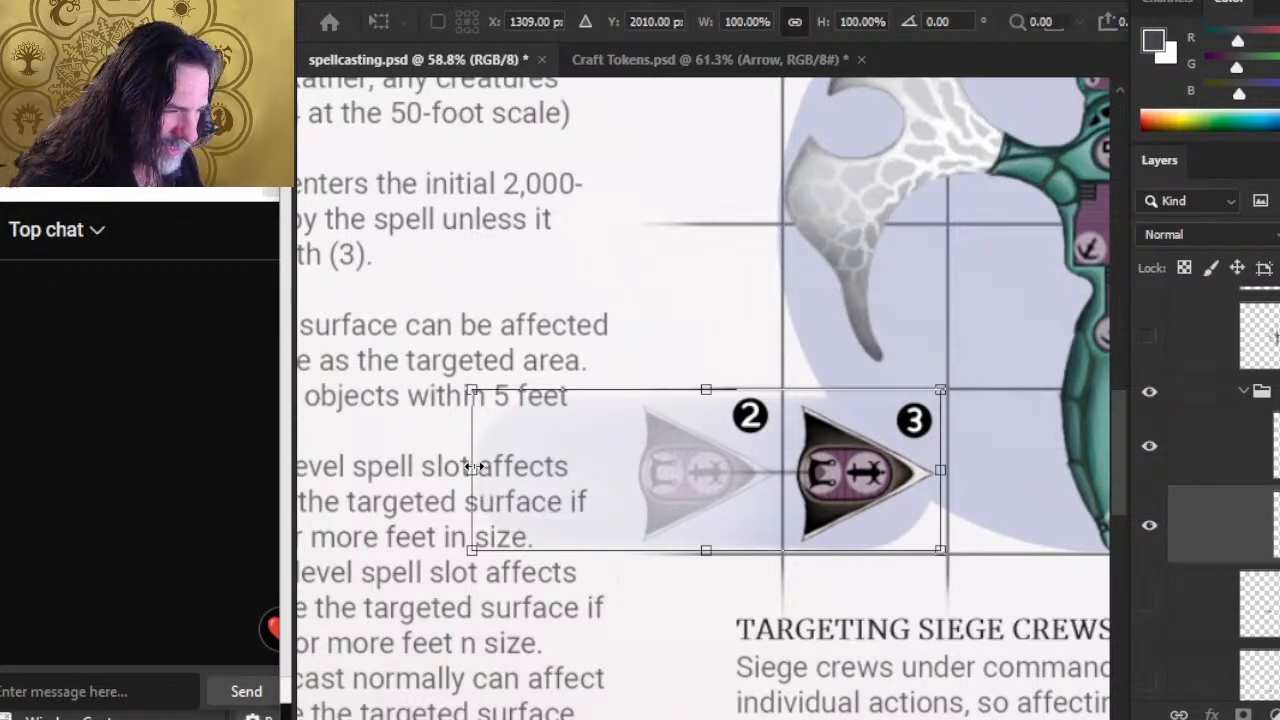
left_click_drag(470, 470, 543, 470)
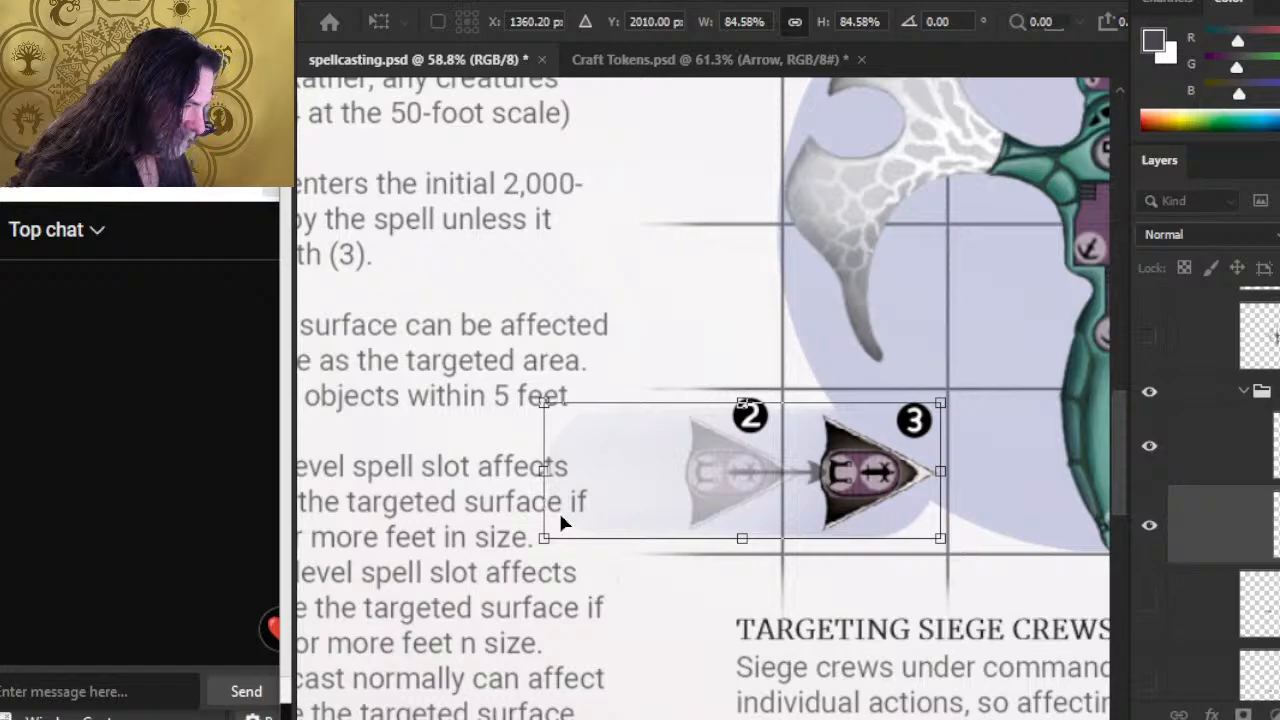
key("Return")
key("l")
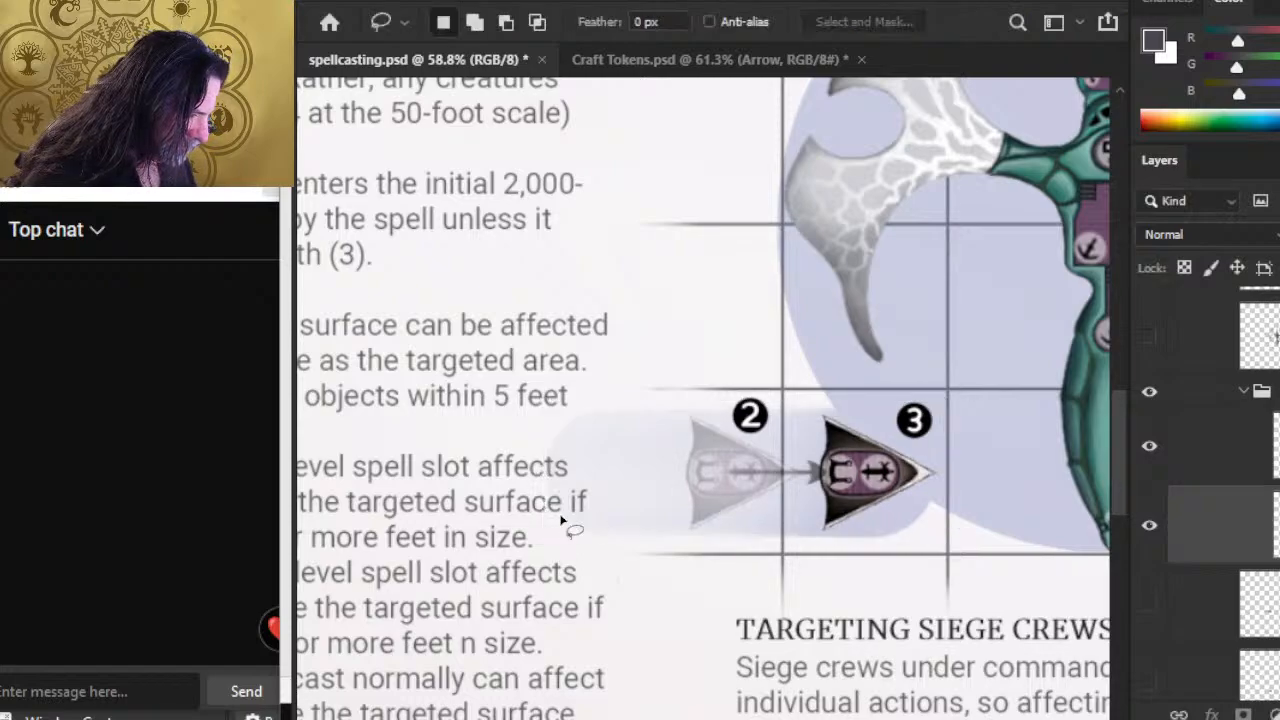
key("v")
key("ctrl+z")
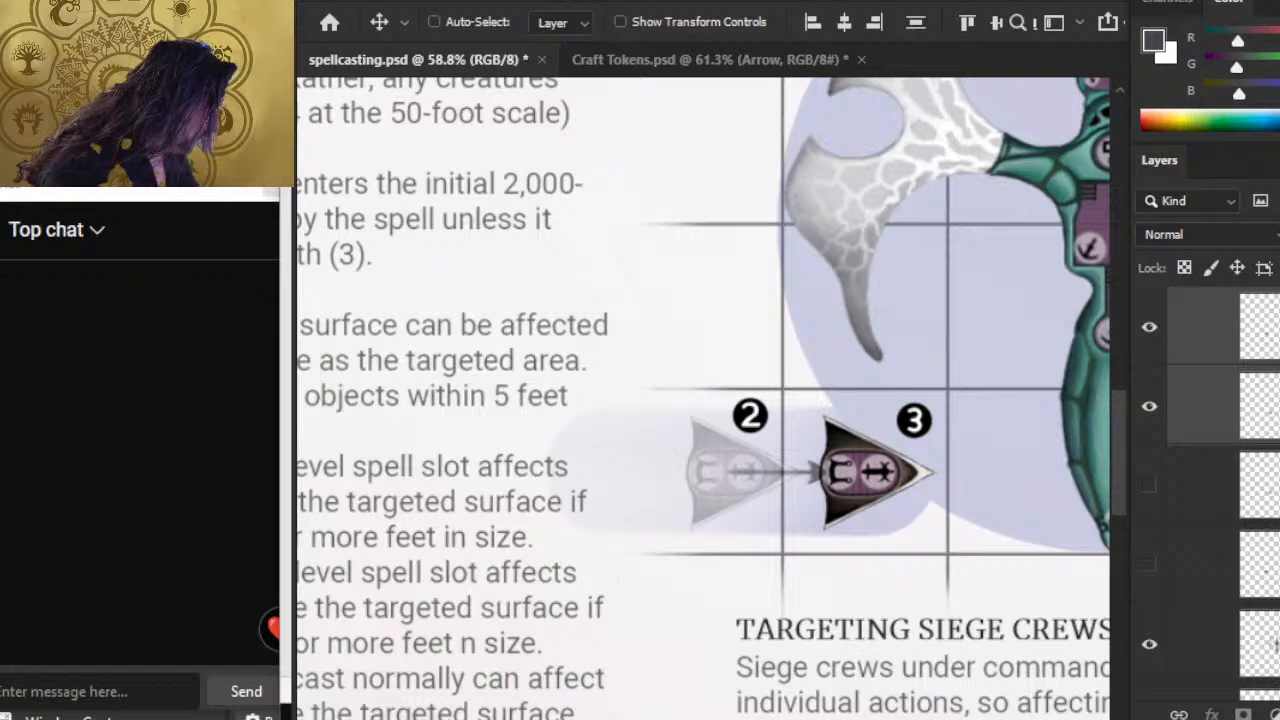
Nudge the faded Arrow copy craft left within its grid square to widen the gap between the two crafts.
left_click(1270, 406)
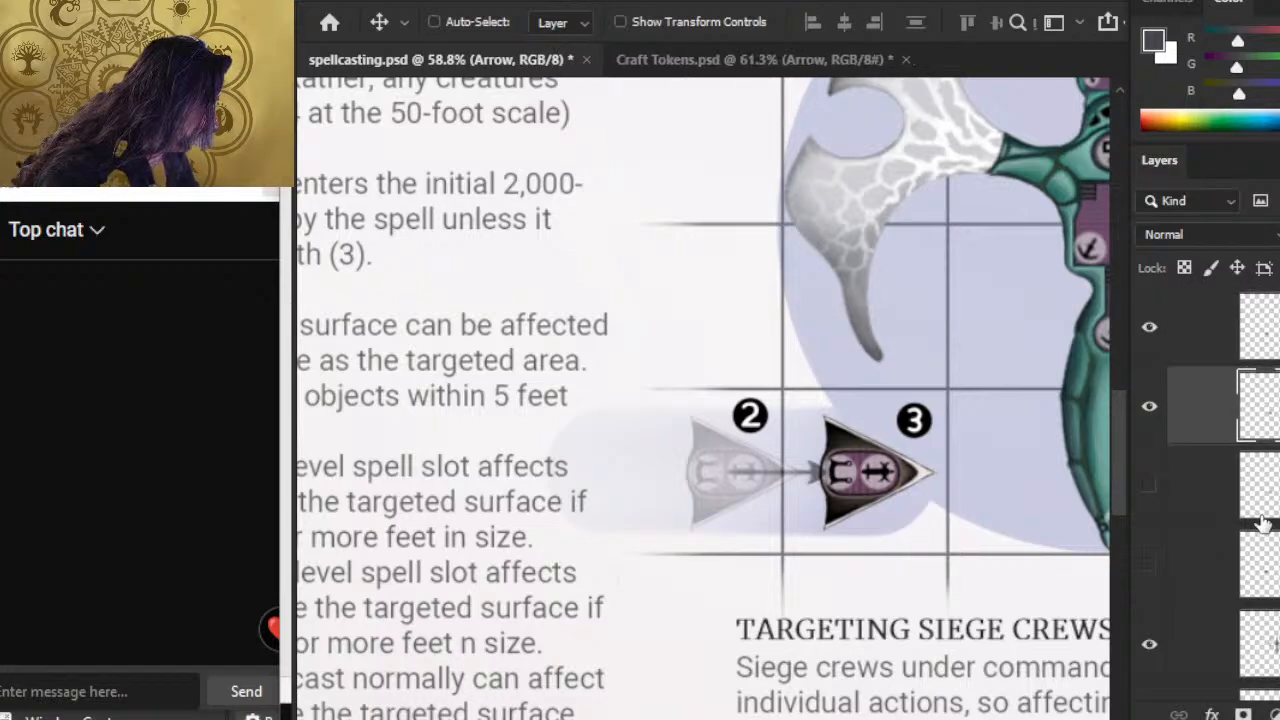
left_click(1270, 327)
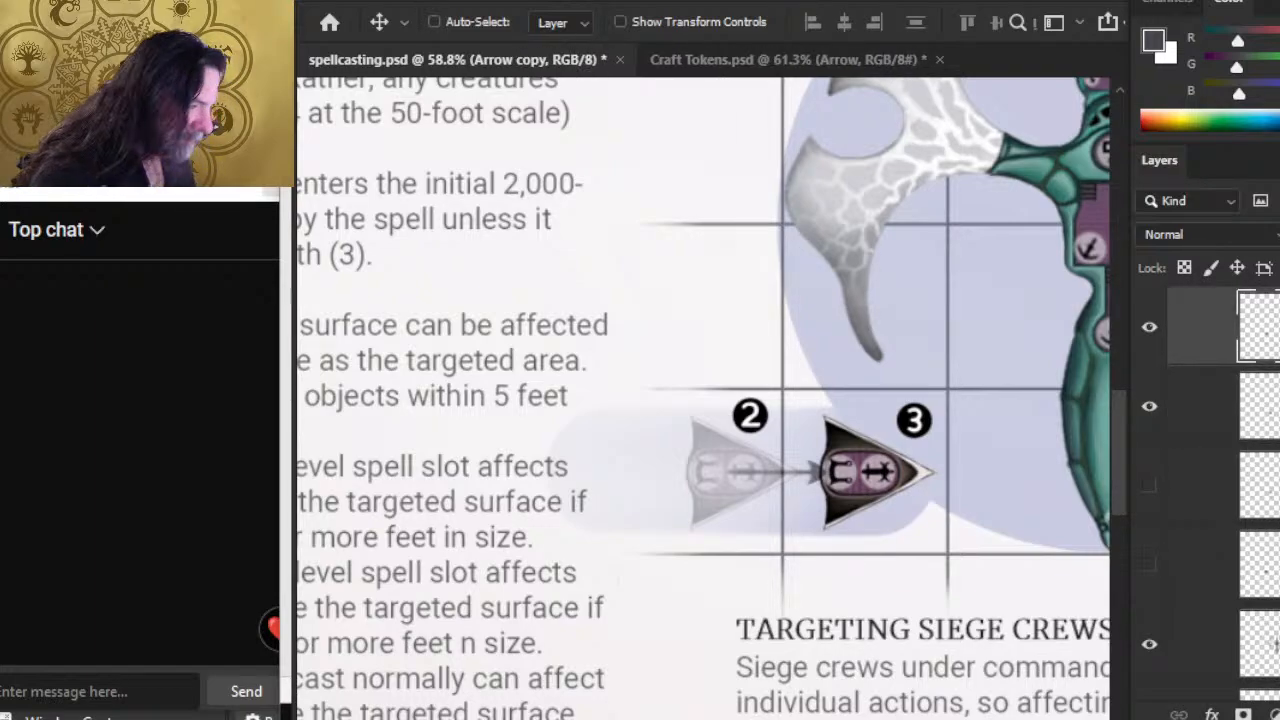
key("Left")
key("Left")
key("Left")
key("Left")
key("Left")
key("Left")
key("Left")
key("Left")
key("Left")
key("Left")
key("Left")
key("Left")
key("Left")
key("Left")
key("Left")
key("Left")
key("Left")
key("Left")
key("Left")
key("Left")
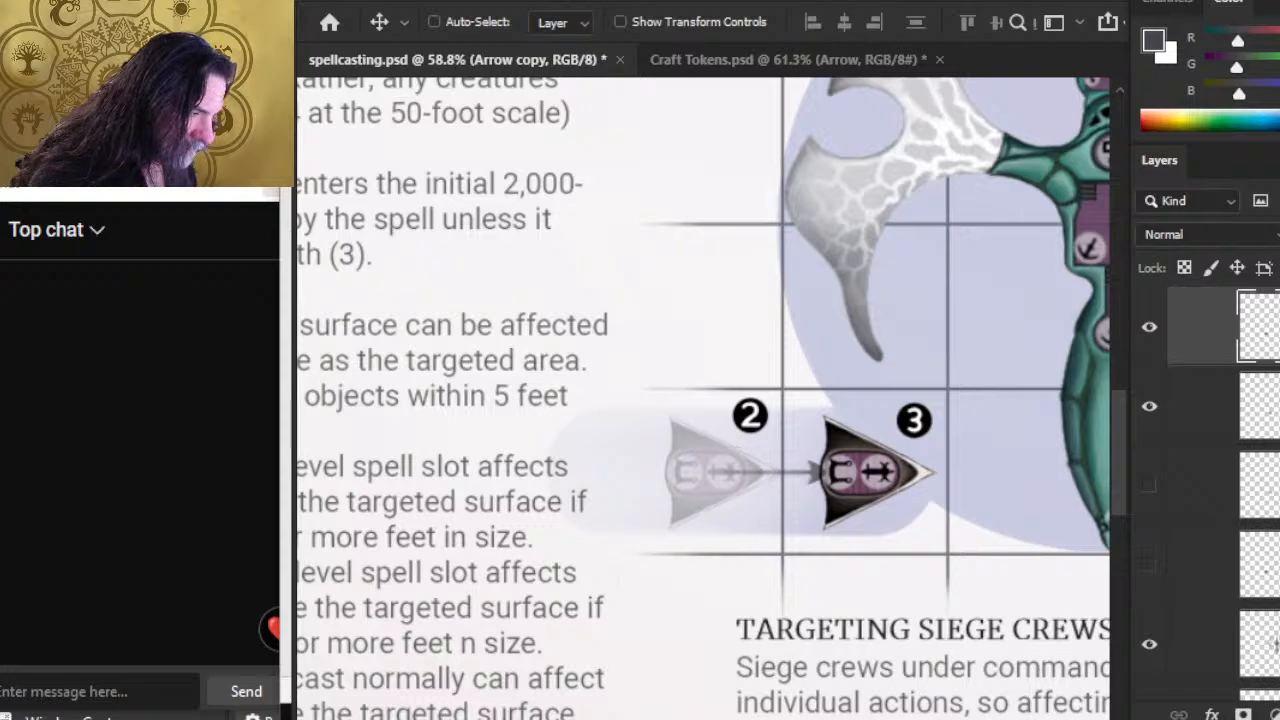
key("Left")
key("Left")
key("Left")
key("Left")
Nudge the solid Arrow craft slightly left within its grid square, under marker 3.
left_click(1262, 406)
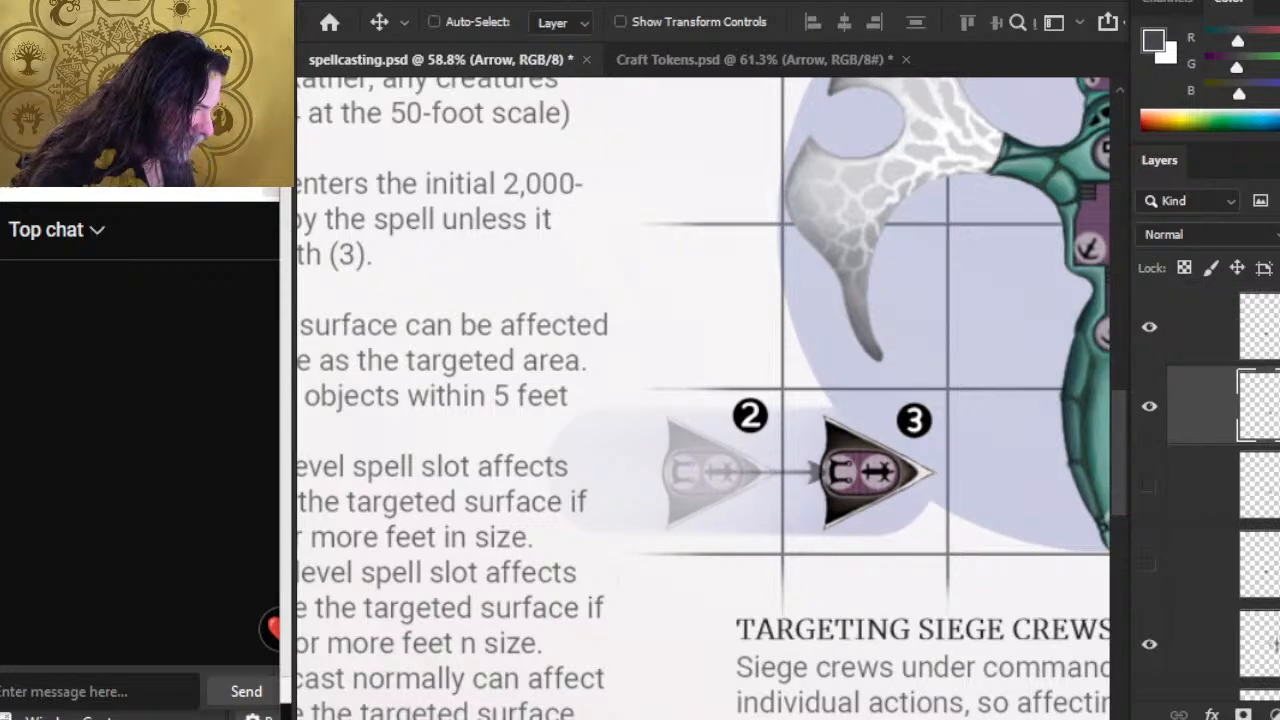
key("Left")
key("Left")
key("Left")
key("Left")
key("Left")
key("Left")
key("Left")
key("Left")
key("Left")
key("Left")
key("Left")
key("Left")
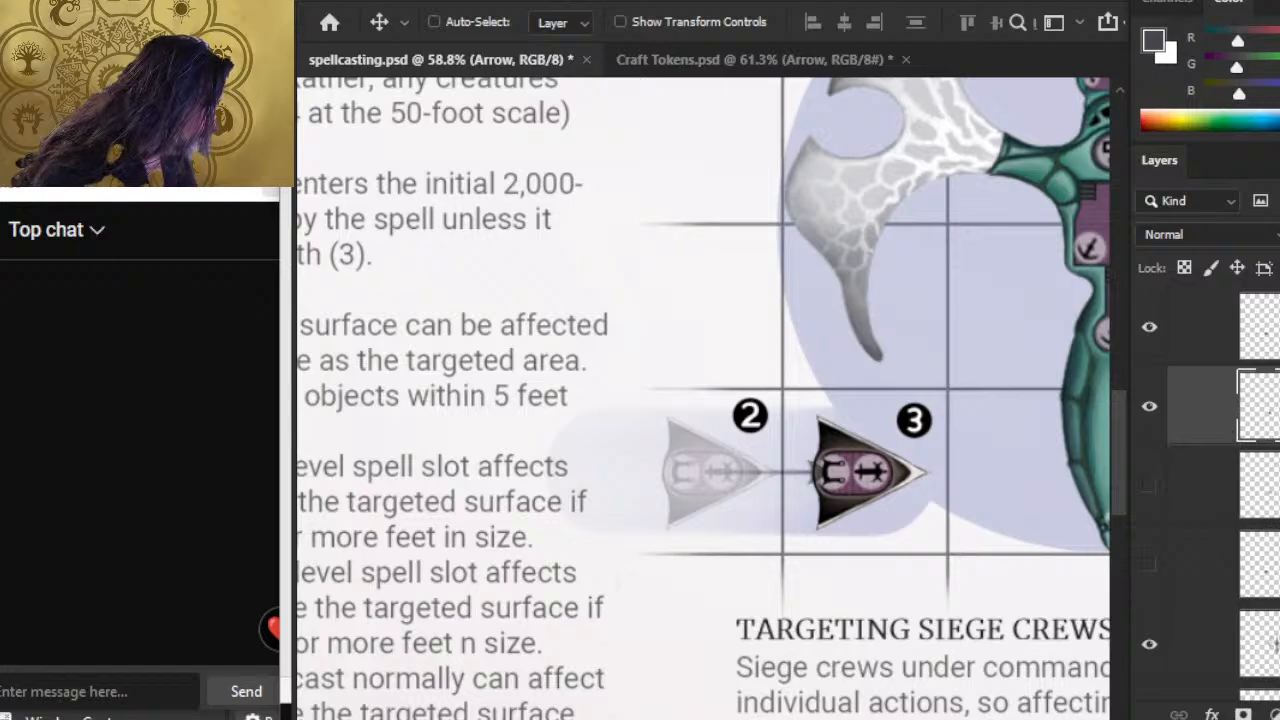
Nudge the faded Arrow copy craft a little further left to even out its spacing with the solid craft.
key("ctrl+j")
key("Left")
key("Left")
key("Left")
key("Left")
key("Left")
key("Left")
key("Left")
key("Left")
key("Left")
key("Left")
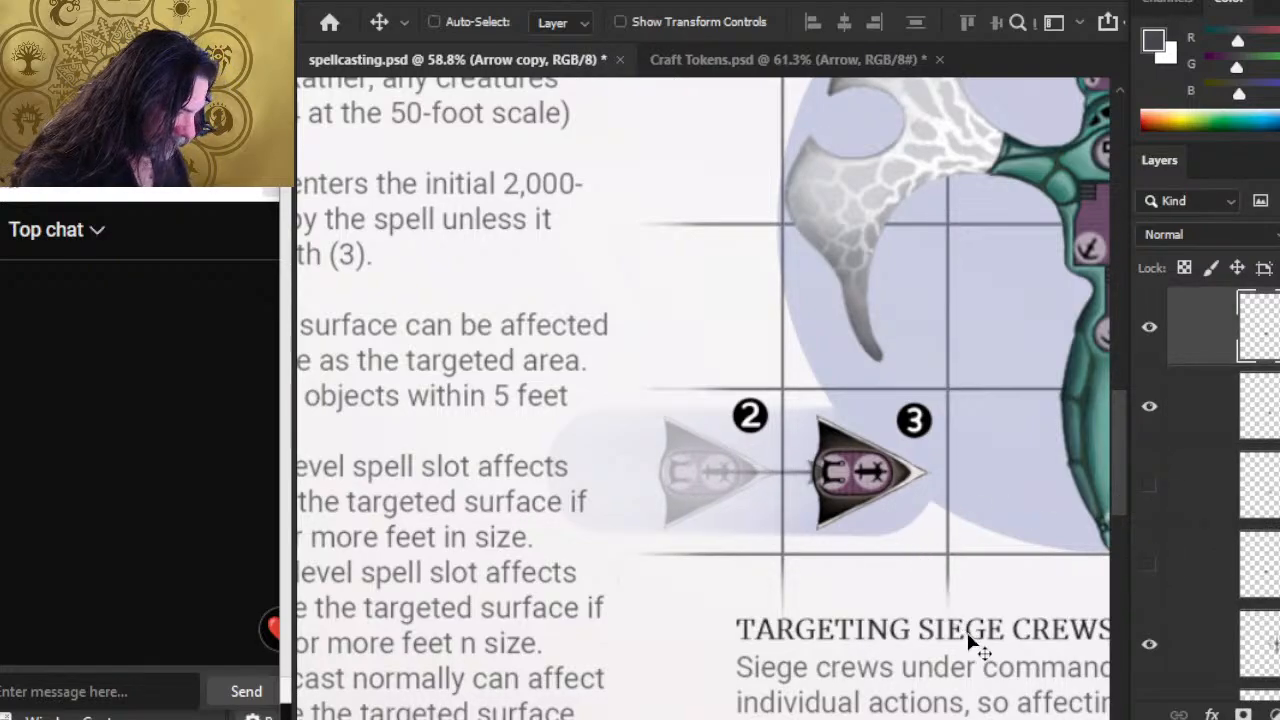
Select the connecting arrow layer and reposition it so its head ends just before the solid craft.
left_click(1153, 652)
left_click(1151, 647)
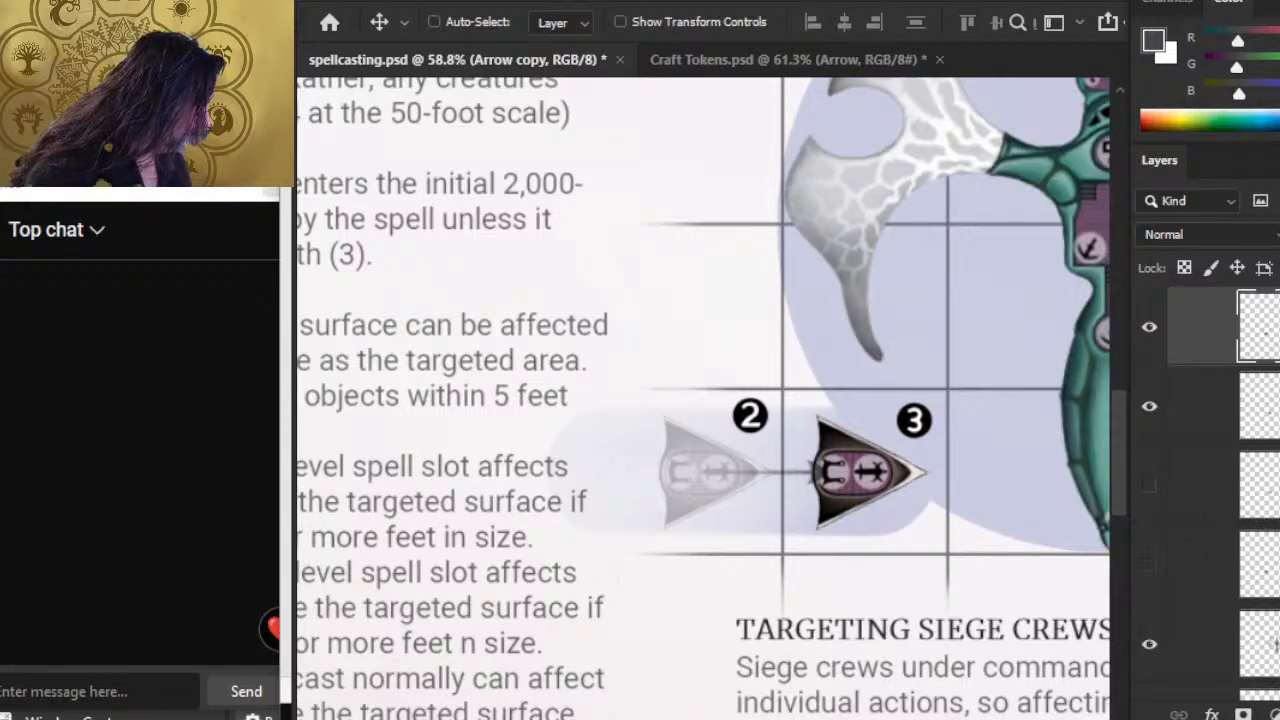
scroll(1205, 450, "up", 3)
left_click(1208, 516)
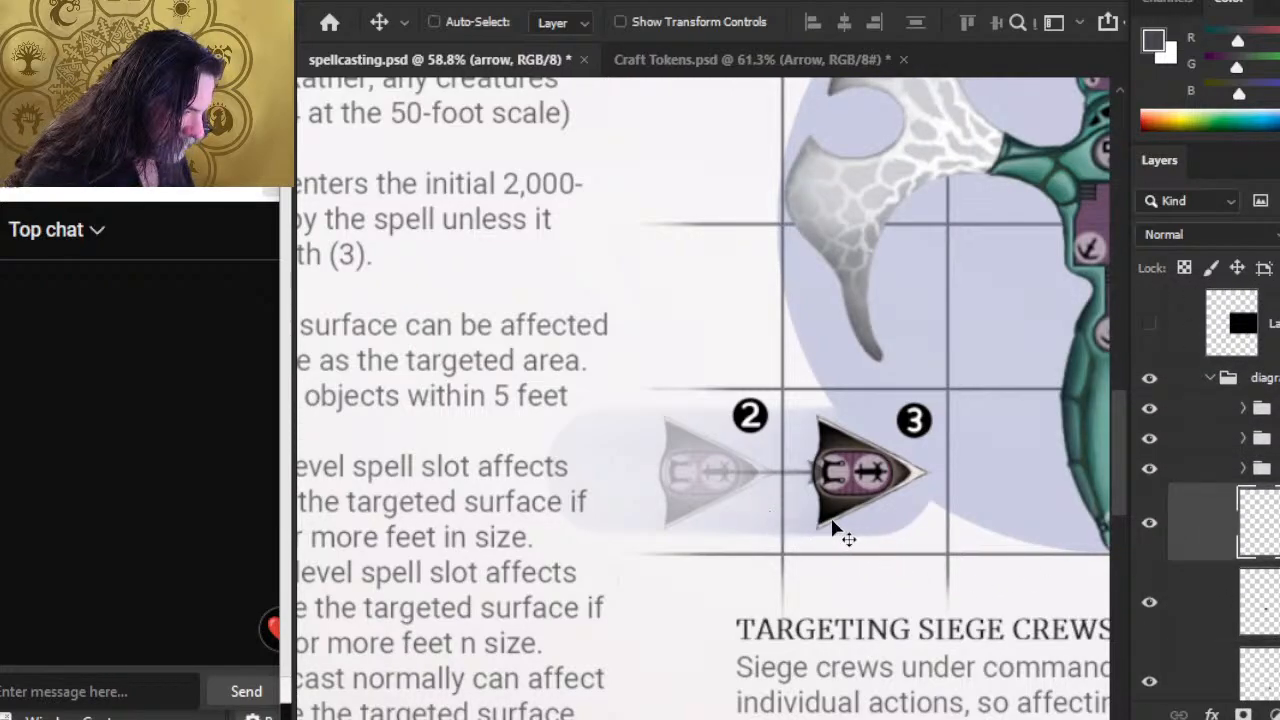
left_click_drag(833, 527, 885, 518)
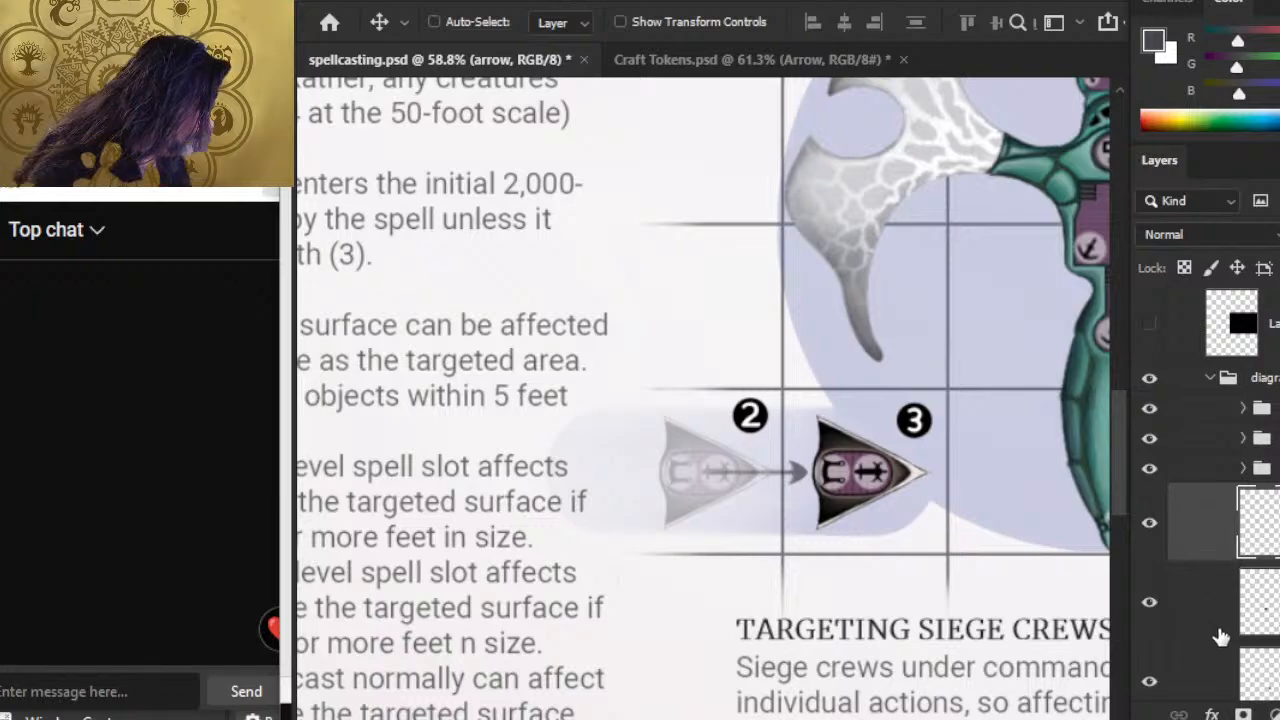
Paint black on the connecting arrow's layer mask to hide the tail overlapping the faded craft, and check the diagram on the page.
left_click(1258, 522)
key("b")
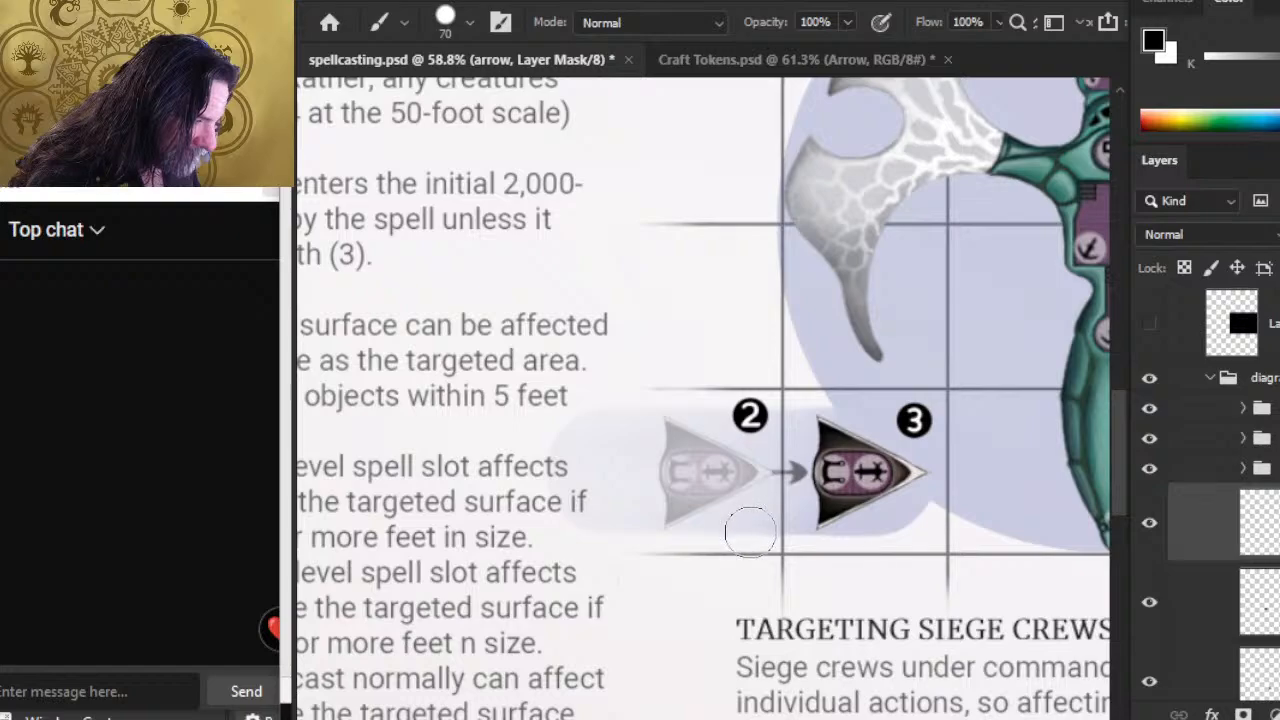
key("r")
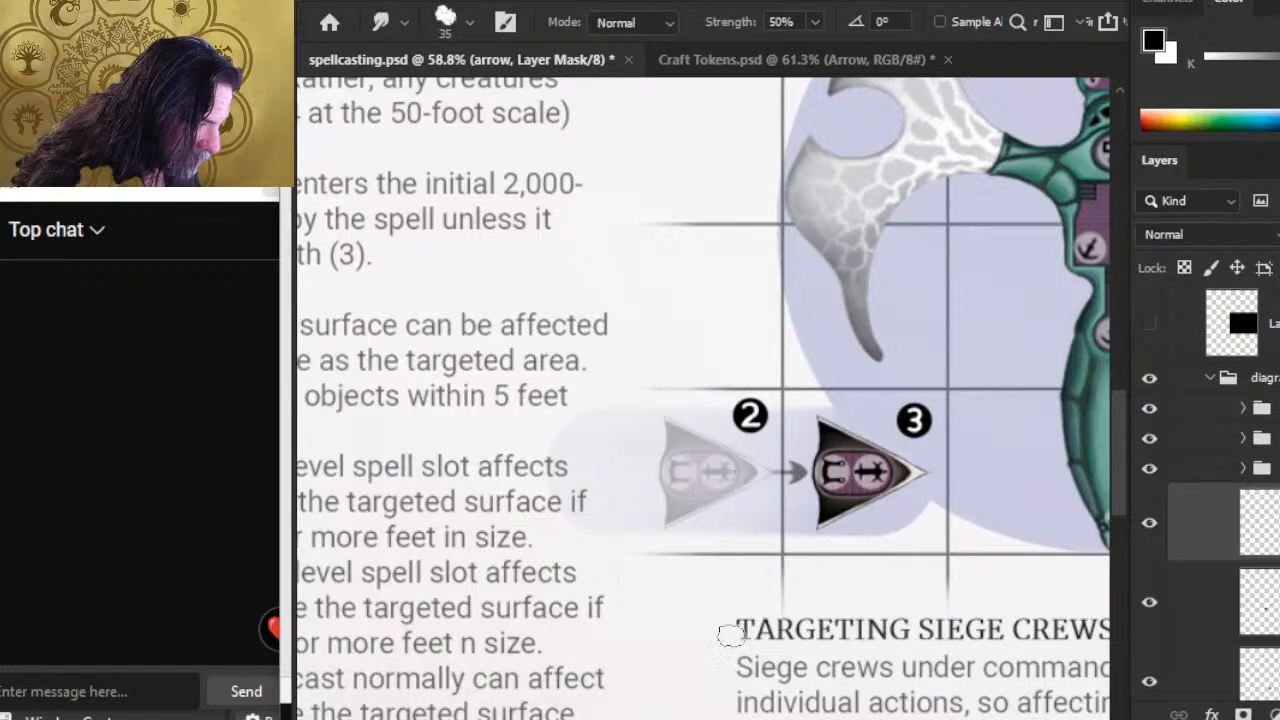
key("z")
left_click_drag(900, 530, 880, 657)
left_click_drag(951, 636, 886, 654)
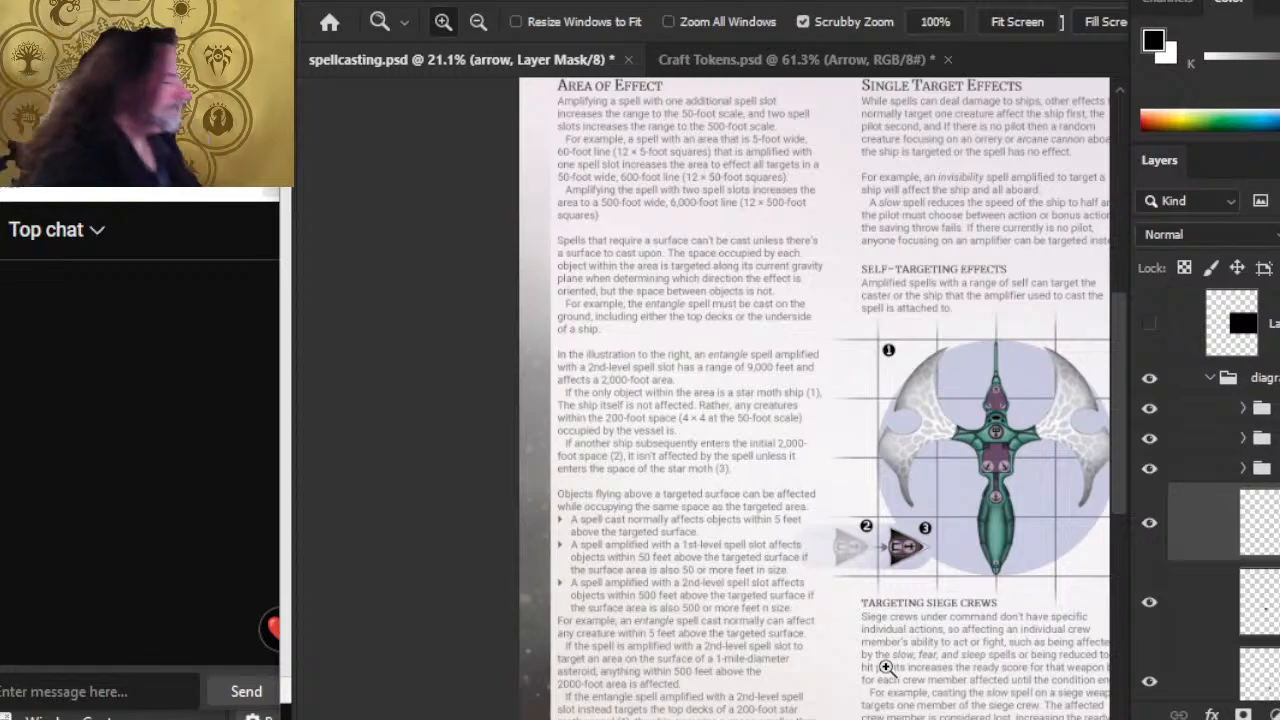
Collapse the diagram group, check the whole page, and hide the txt layer inside group 49.
left_click(1211, 378)
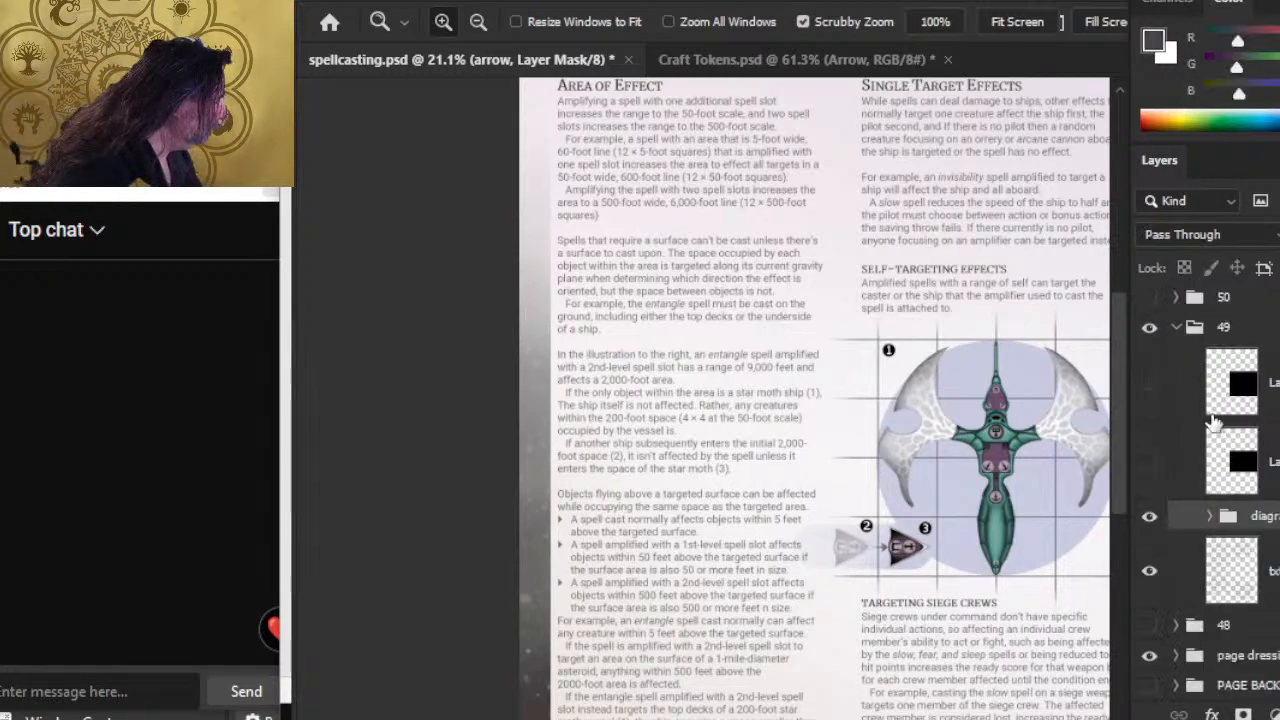
left_click(1179, 328)
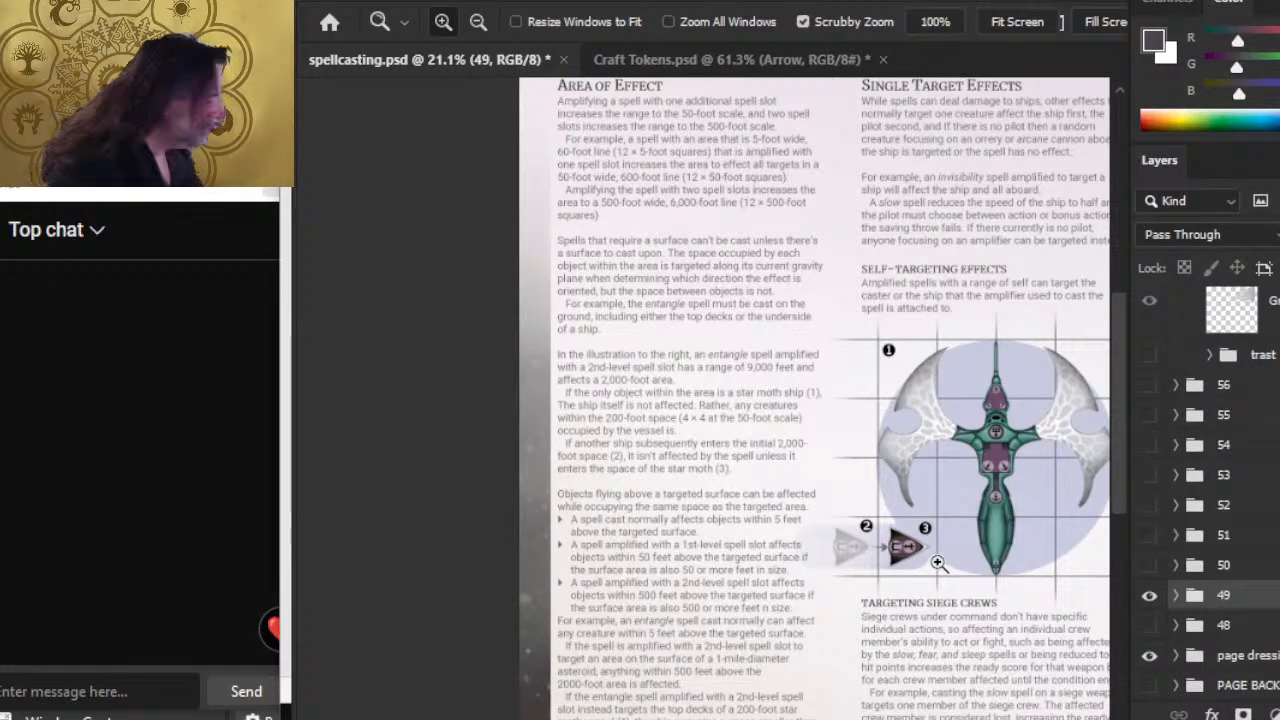
scroll(938, 563, "down", 2)
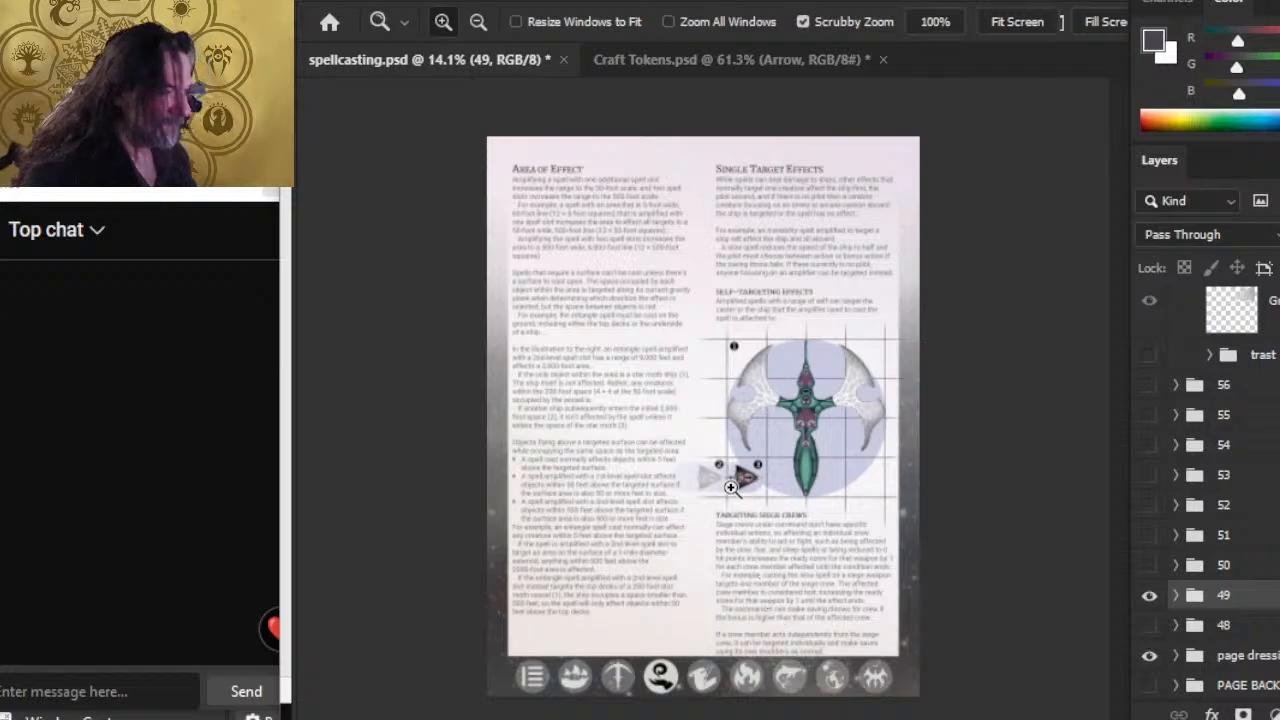
left_click(1177, 597)
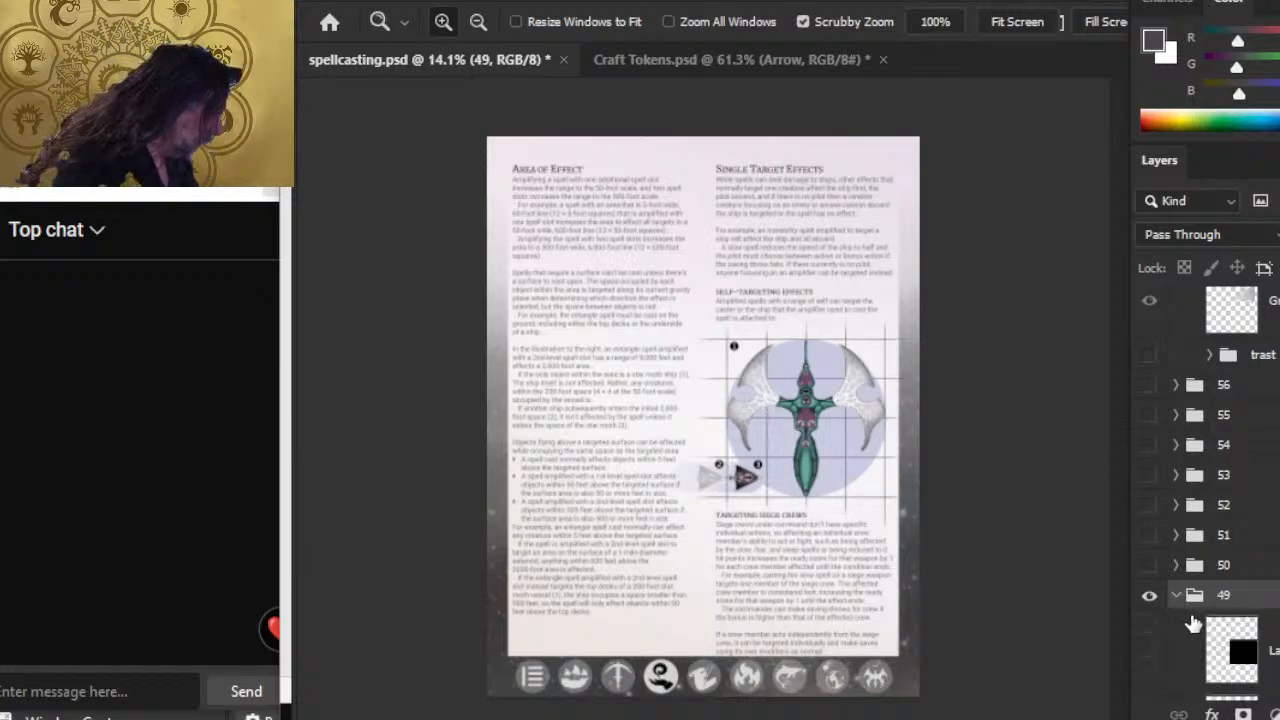
scroll(1210, 500, "down", 3)
scroll(1210, 500, "up", 1)
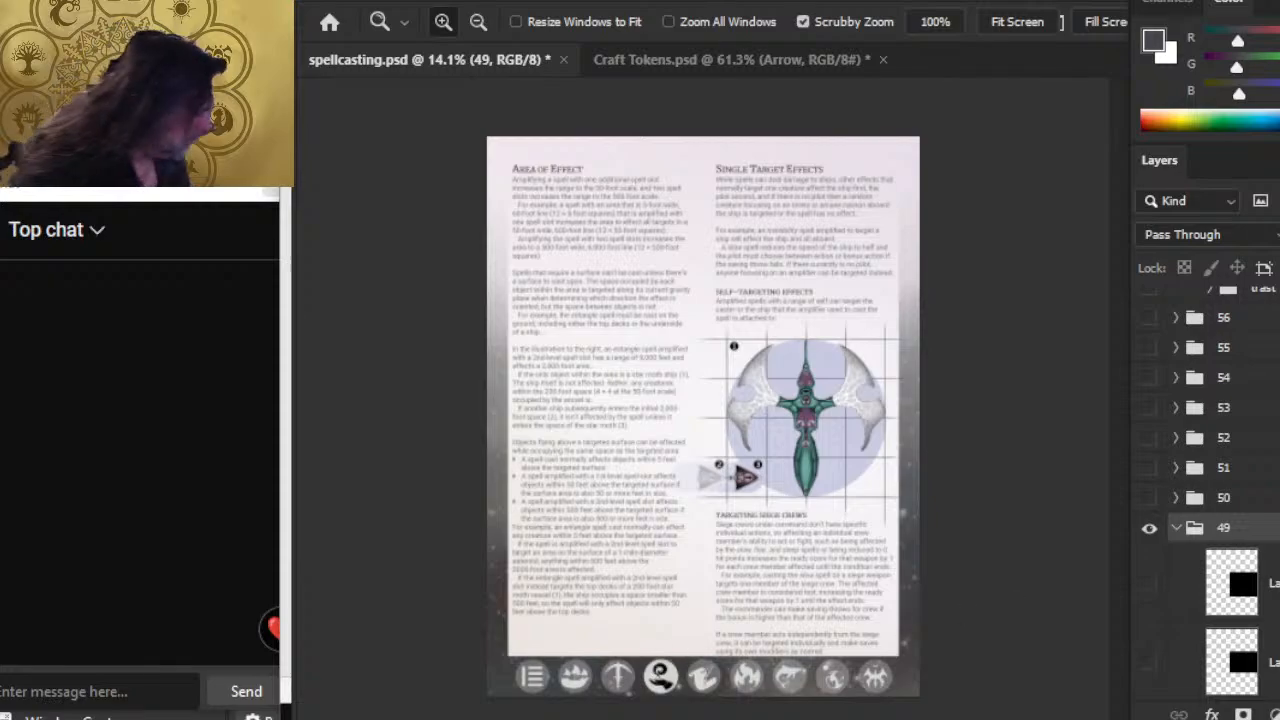
scroll(1200, 455, "down", 4)
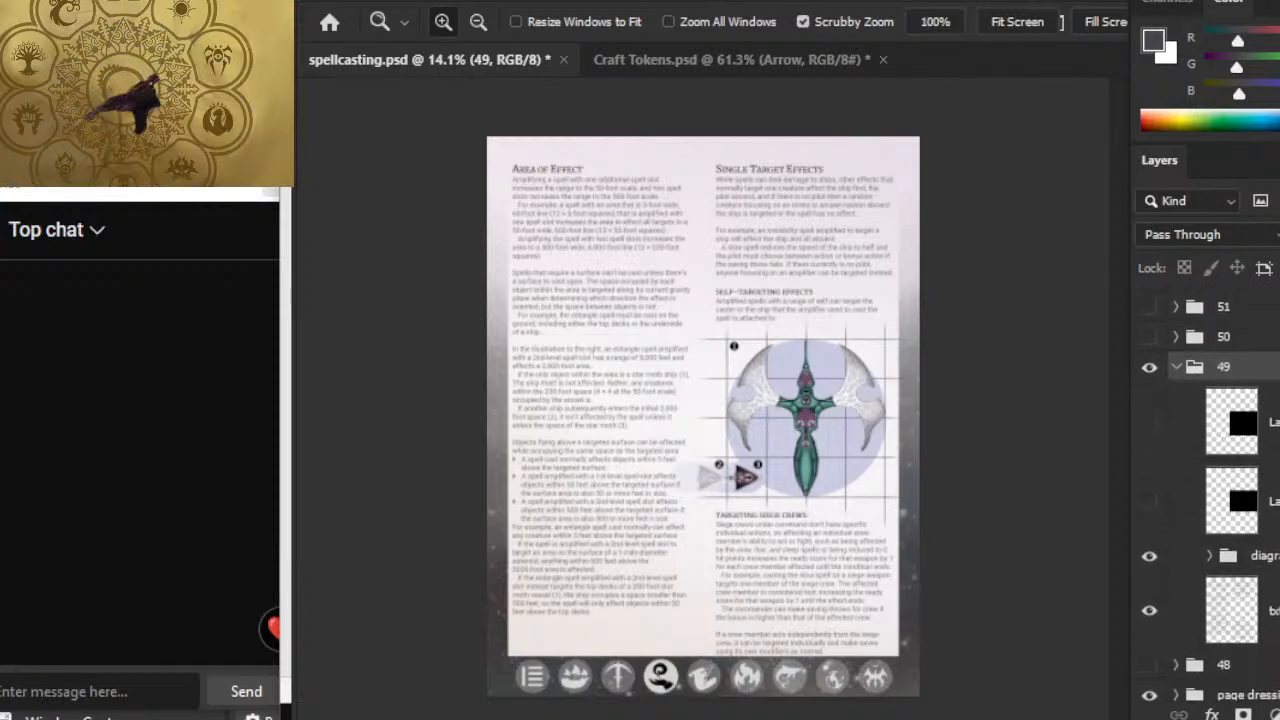
left_click(1231, 577)
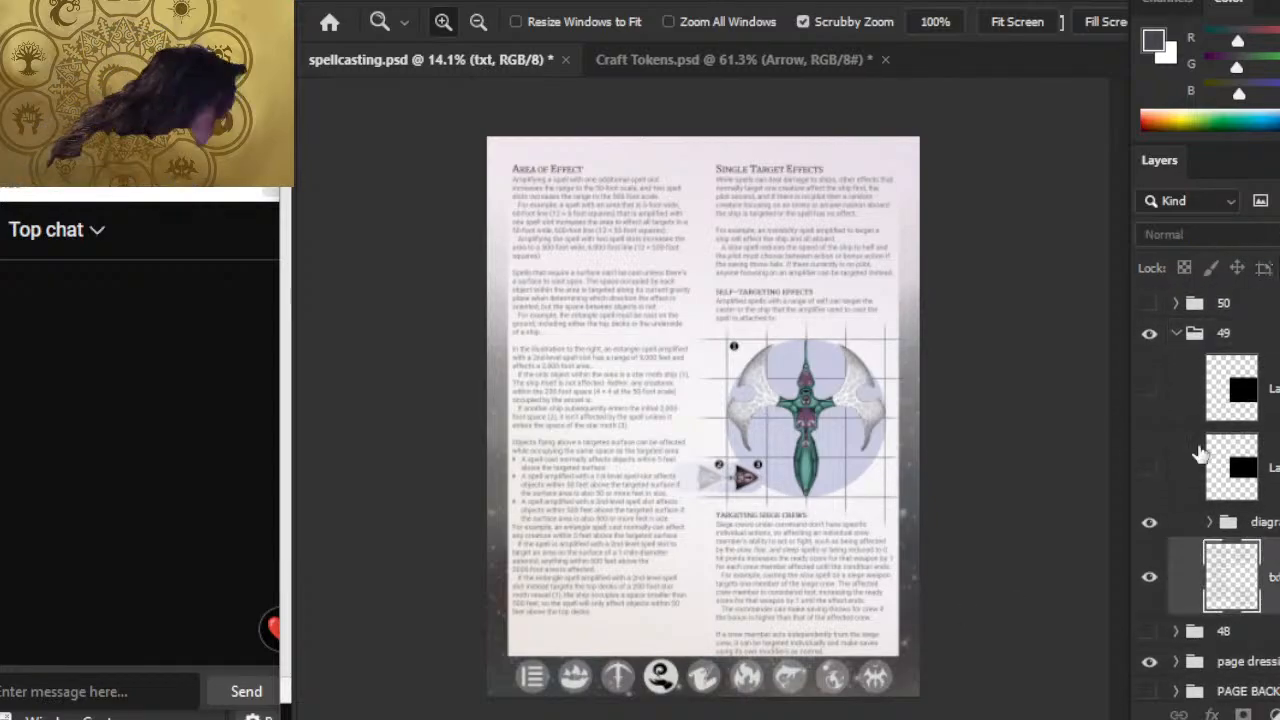
left_click(1149, 577)
Switch to the Word layout document and review the page with the Area of Effect and Single Target Effects text.
key("alt+Tab")
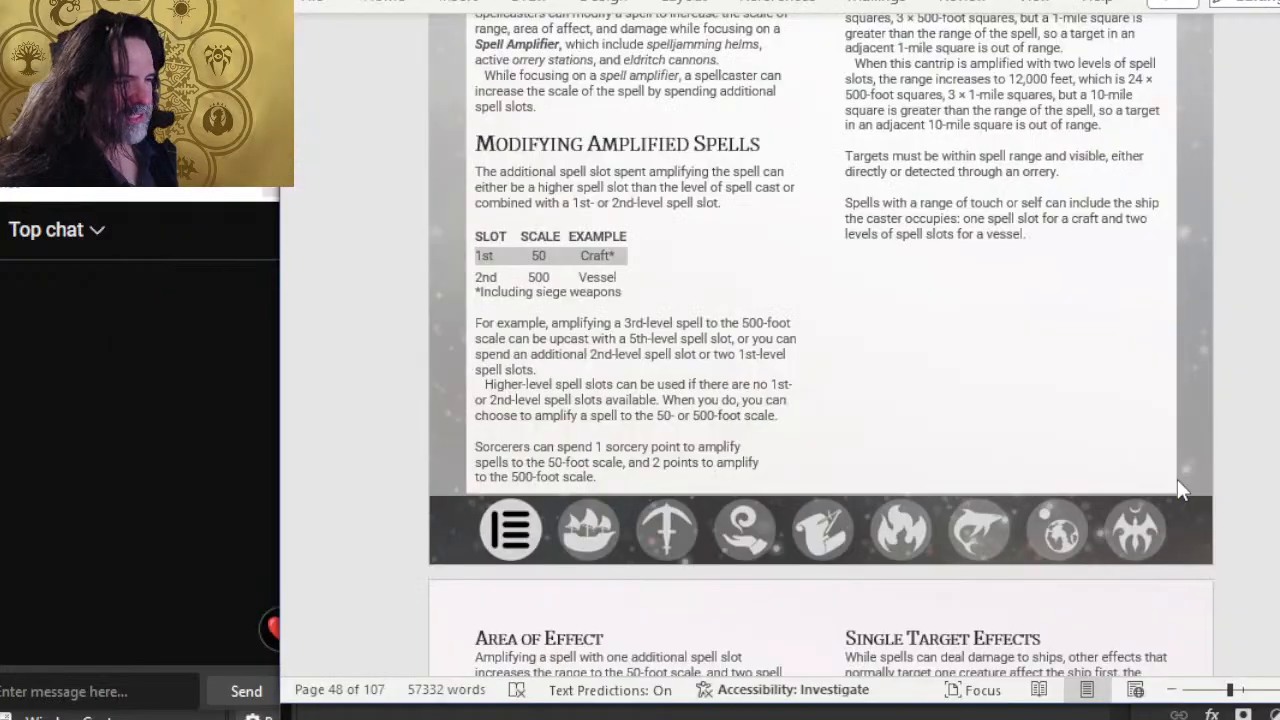
scroll(791, 473, "down", 7)
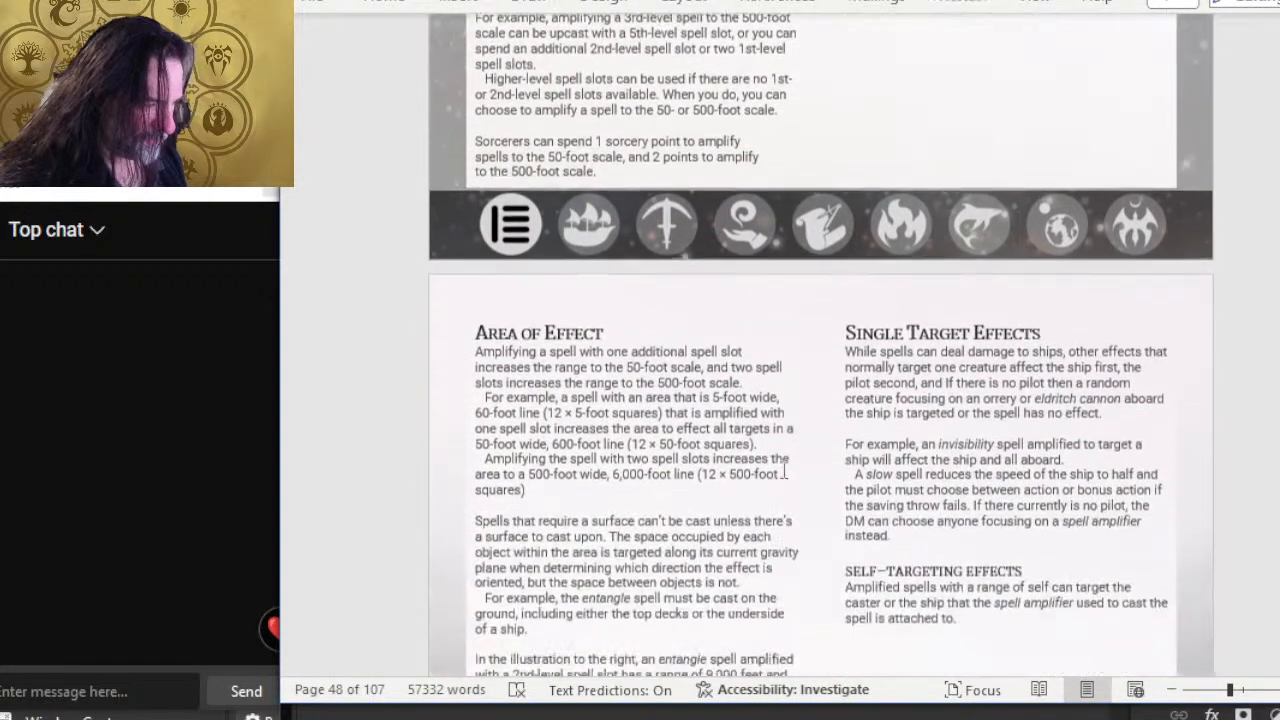
scroll(585, 404, "down", 12)
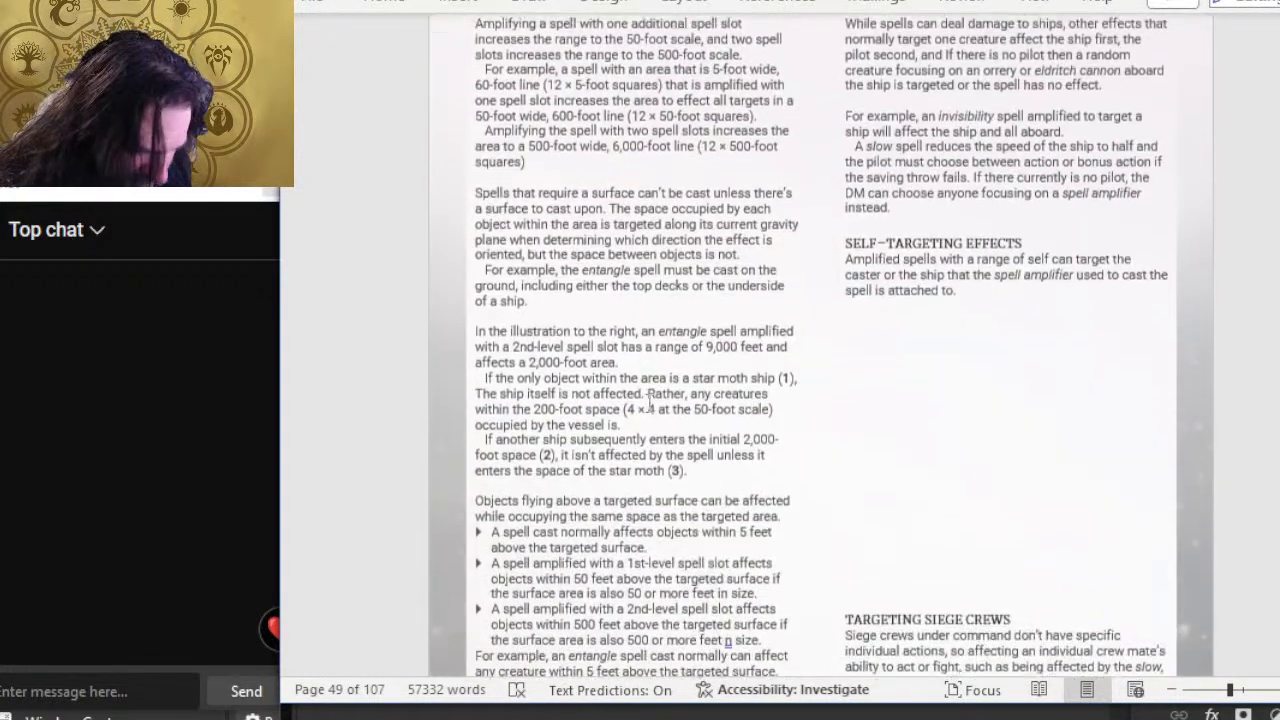
scroll(655, 384, "up", 8)
scroll(655, 384, "up", 5)
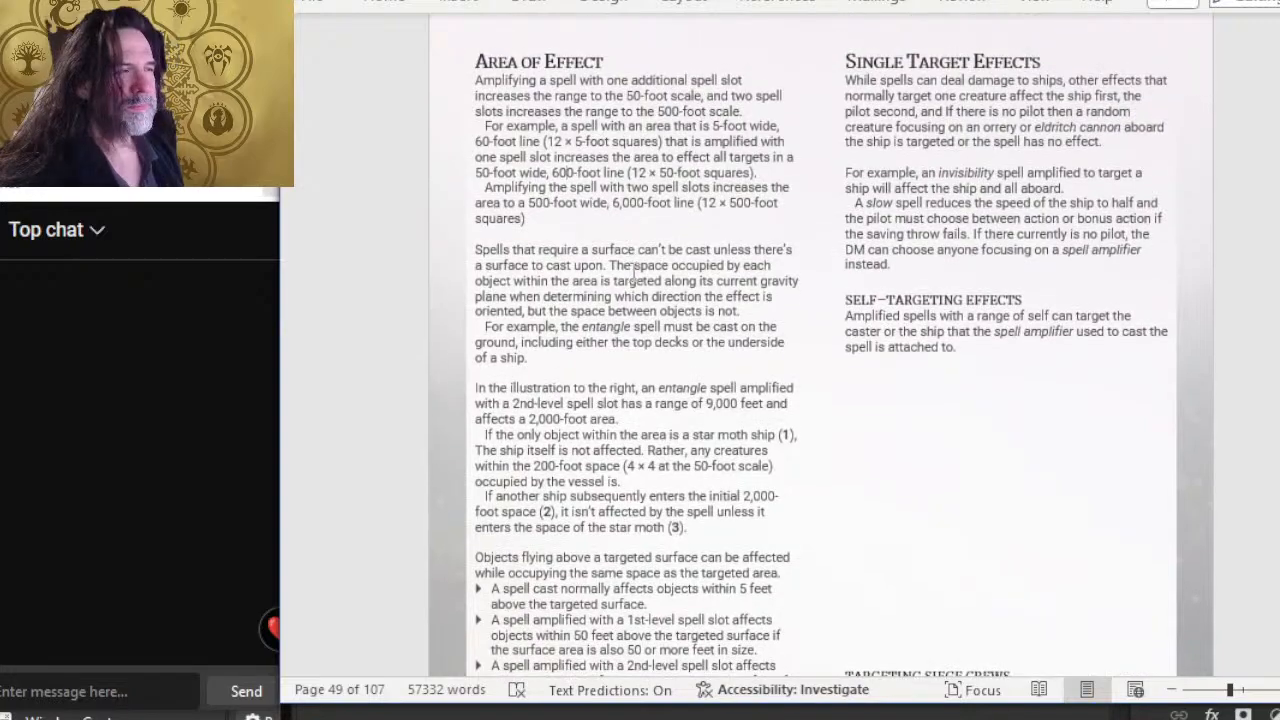
double_click(618, 232)
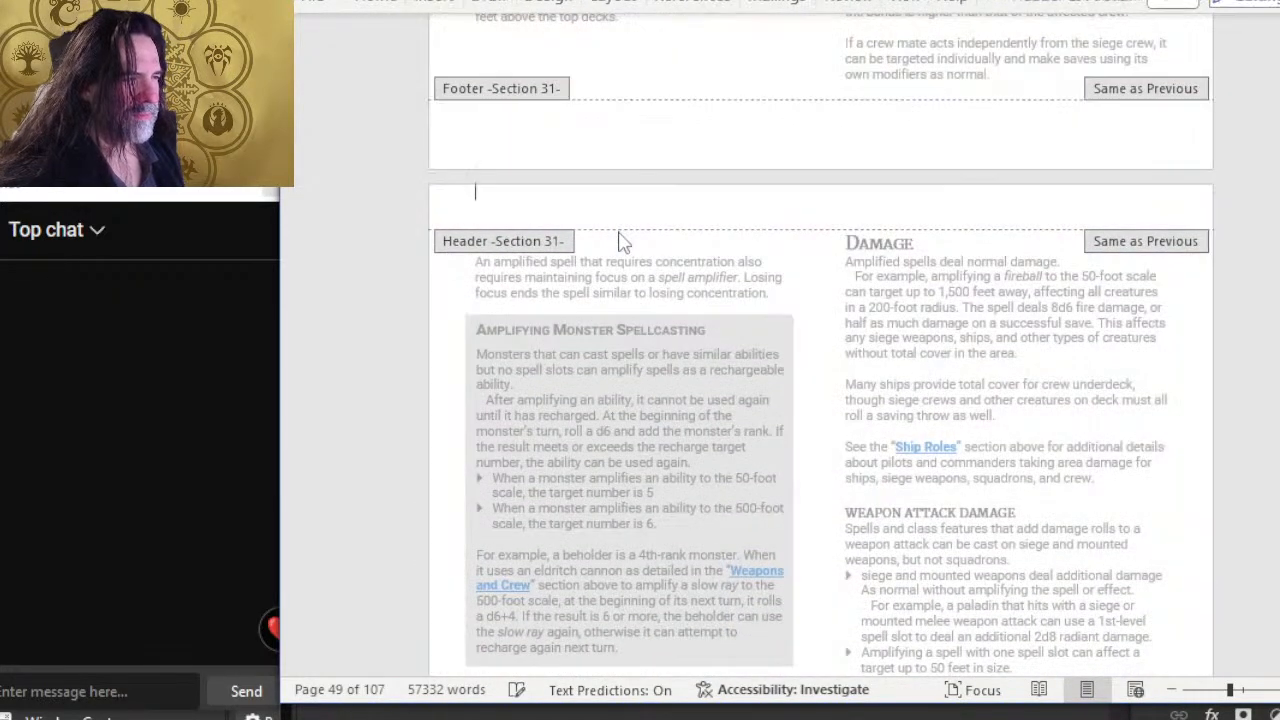
double_click(618, 231)
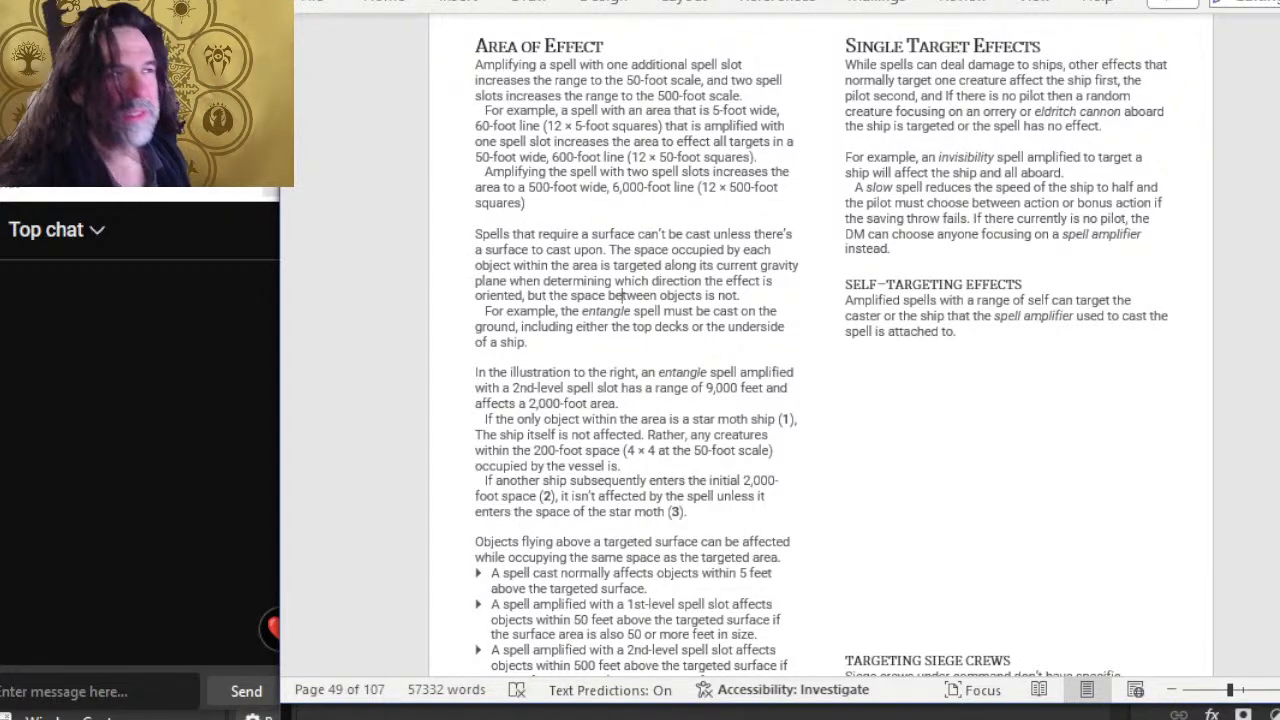
Start a PDF export of the layout document into the SPELLCASTING folder within interior pages, with the file name 49.
left_click(320, 3)
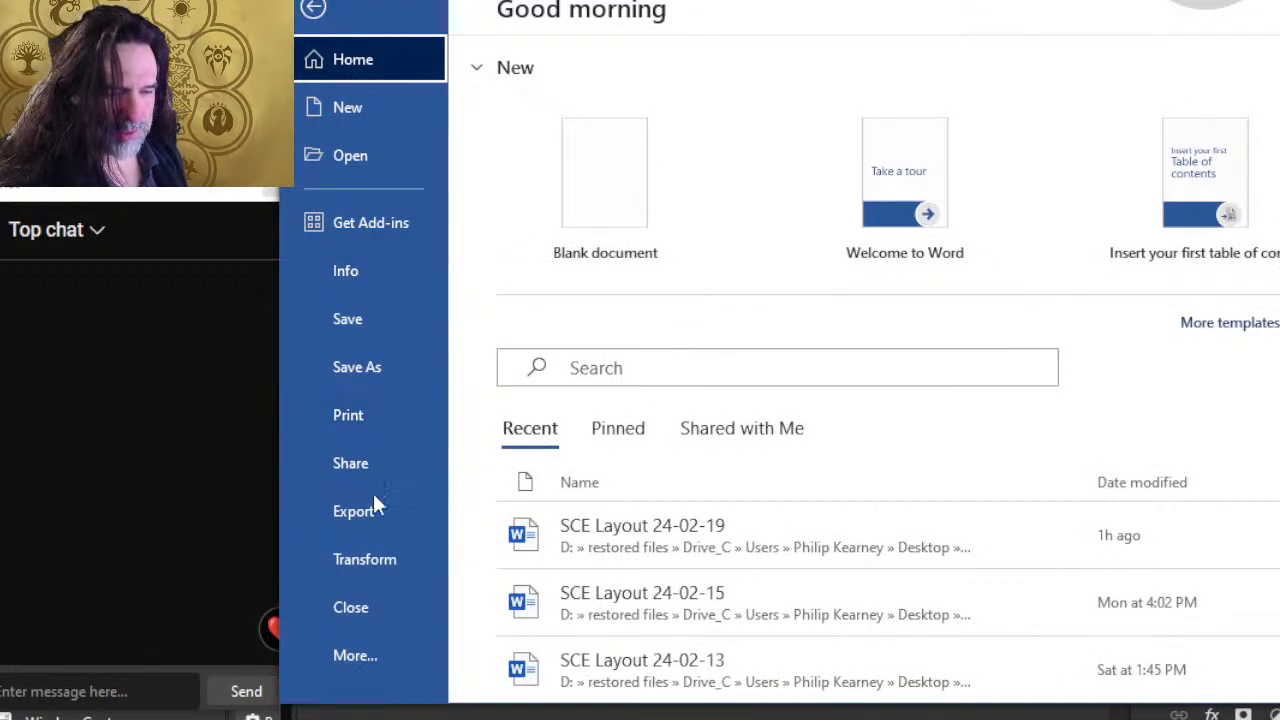
left_click(374, 508)
left_click(968, 285)
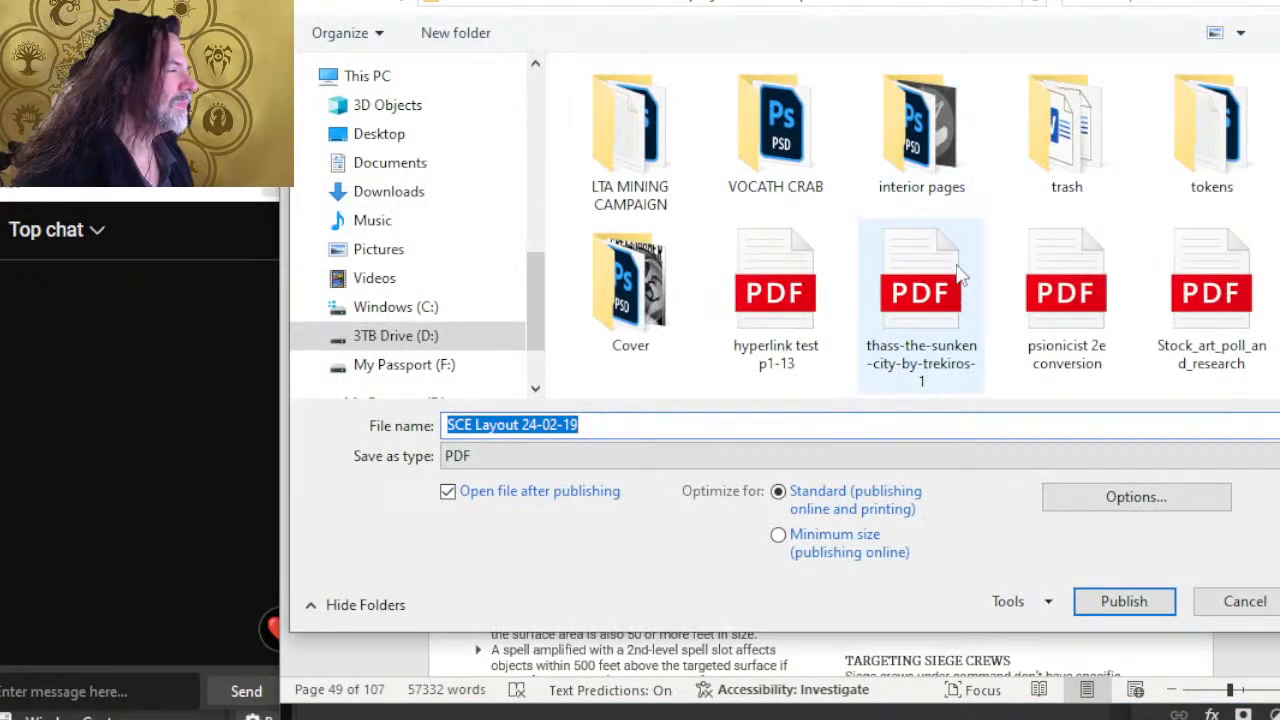
double_click(921, 140)
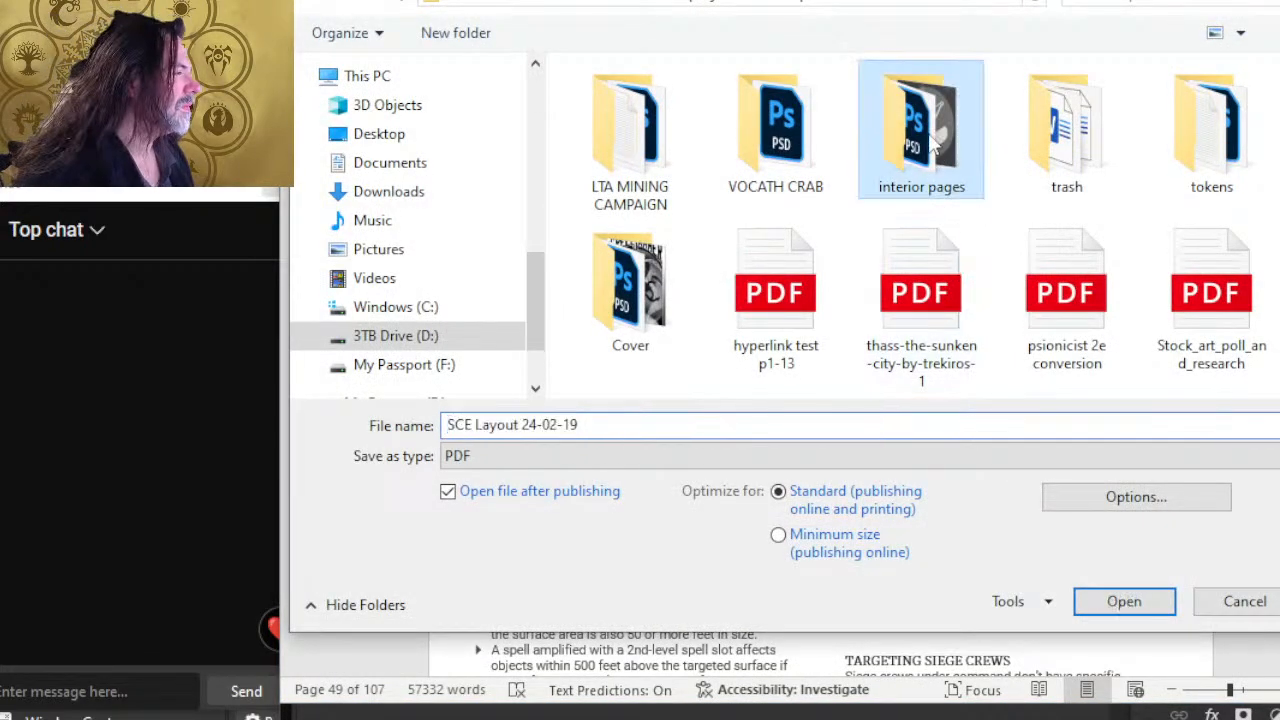
double_click(823, 160)
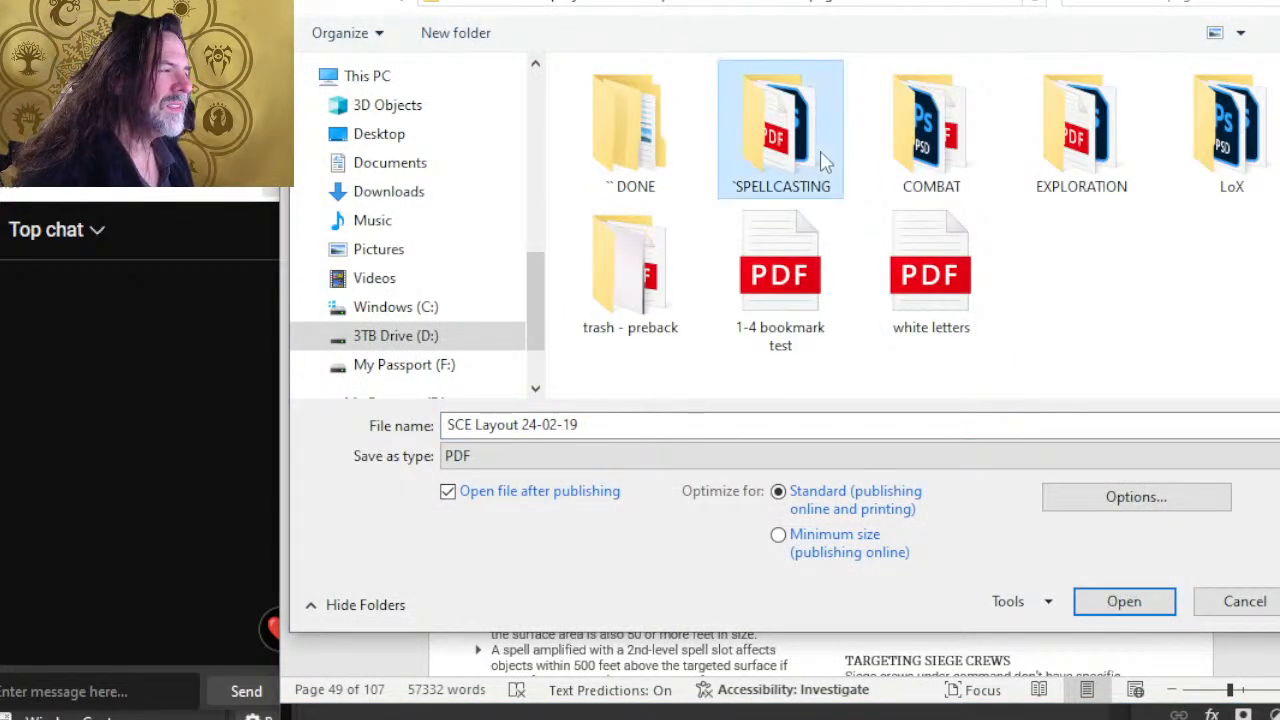
left_click(666, 424)
type("49")
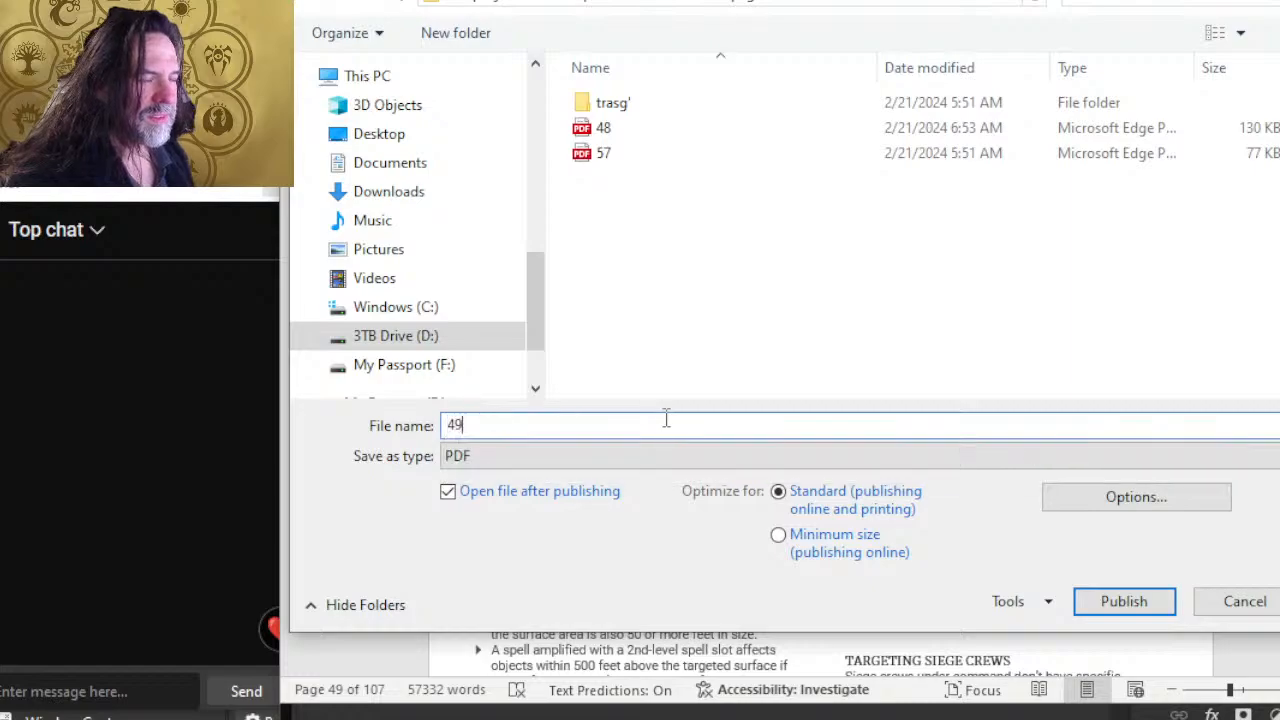
Limit the export to the current page without markup, exclude document properties and accessibility structure tags, and publish the PDF.
left_click(1106, 505)
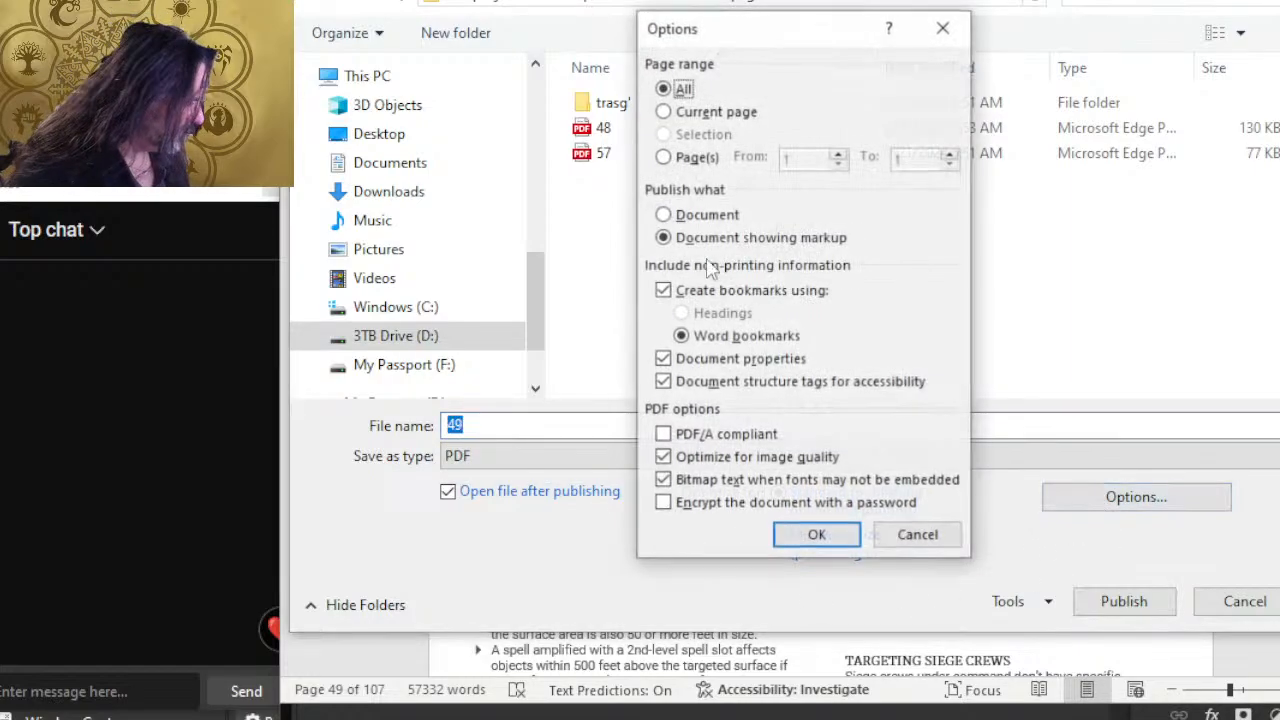
left_click(689, 112)
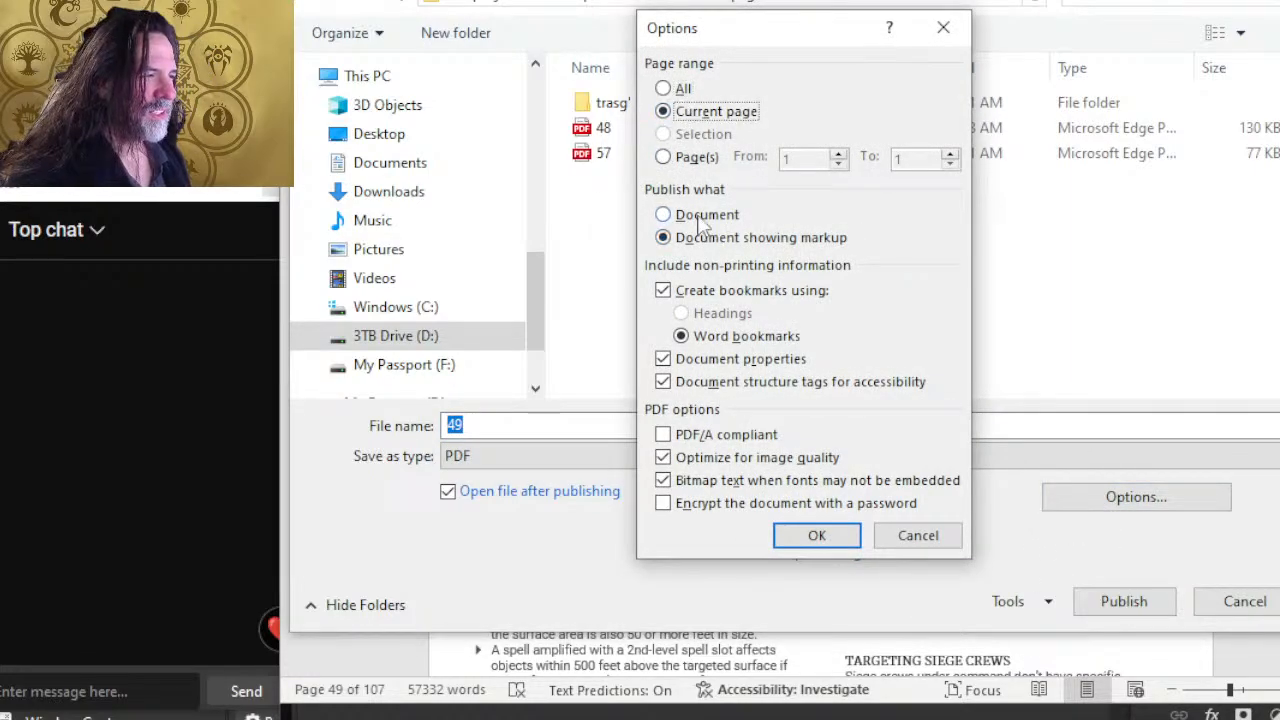
left_click(702, 218)
left_click(727, 360)
left_click(724, 384)
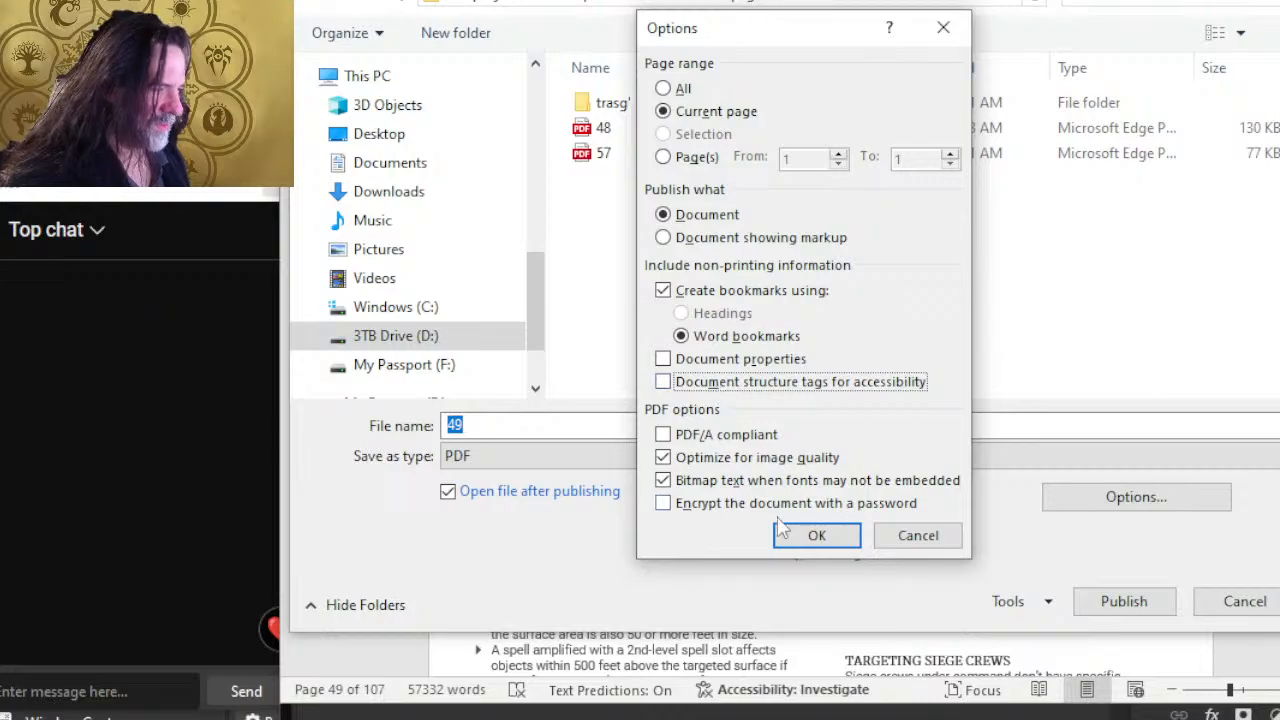
left_click(805, 536)
left_click(1120, 601)
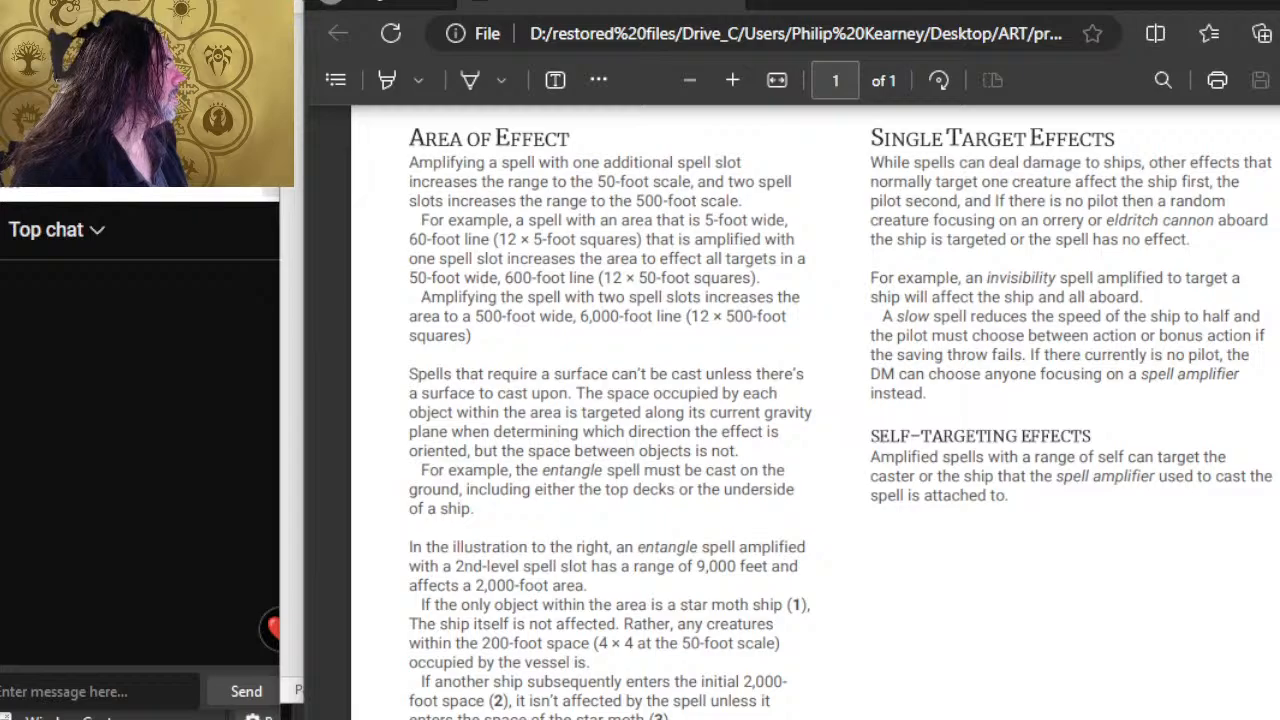
Close the PDF preview, switch to Photoshop, and close Craft Tokens.psd without saving its changes.
key("alt+F4")
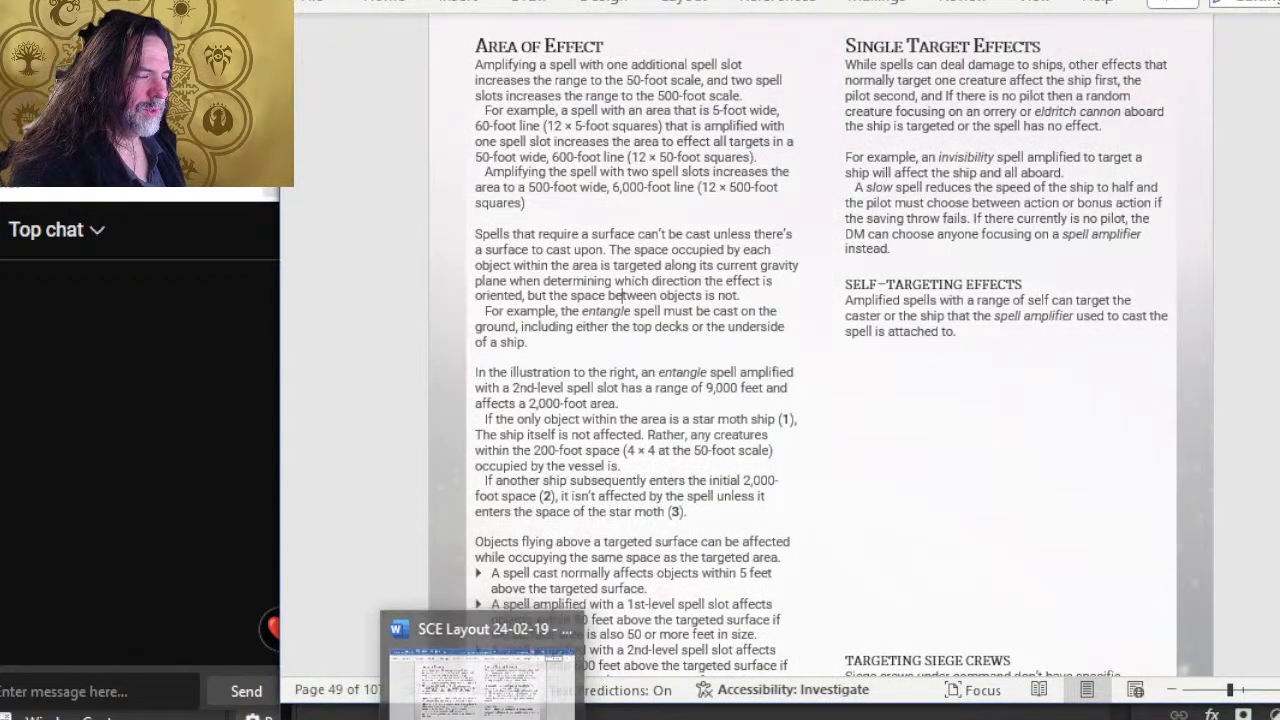
key("alt+Tab")
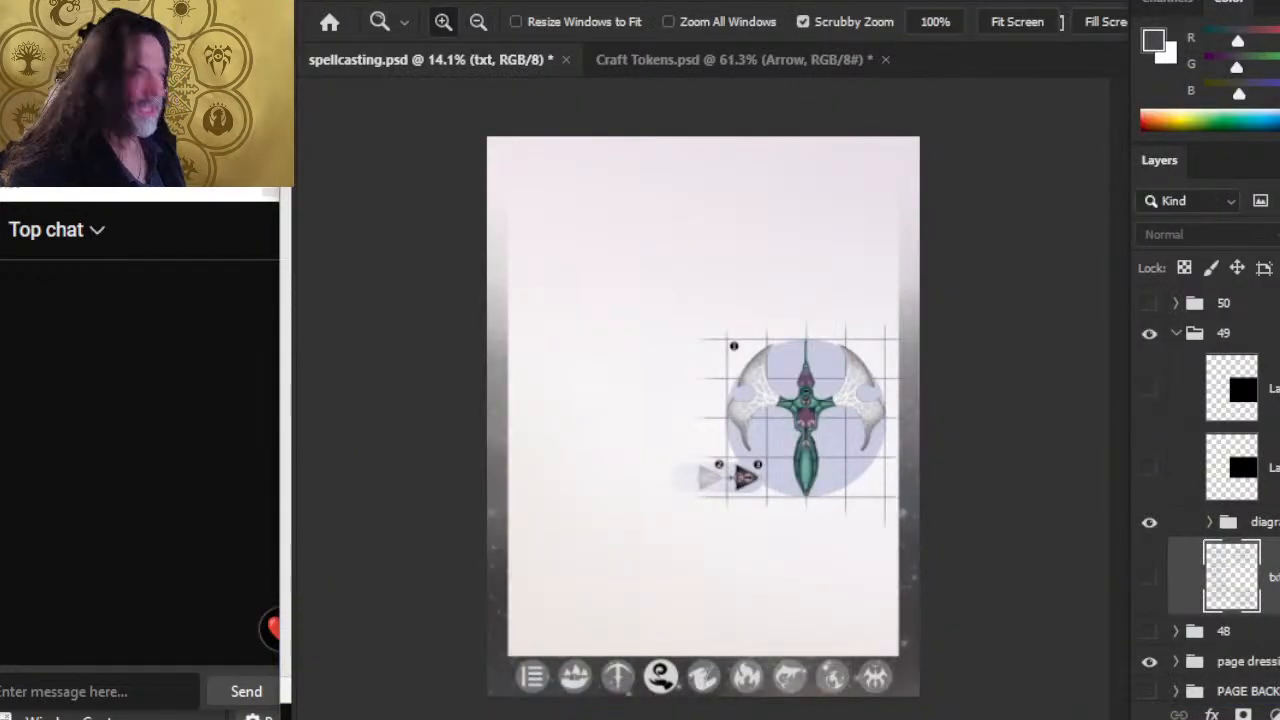
key("alt+f")
key("Escape")
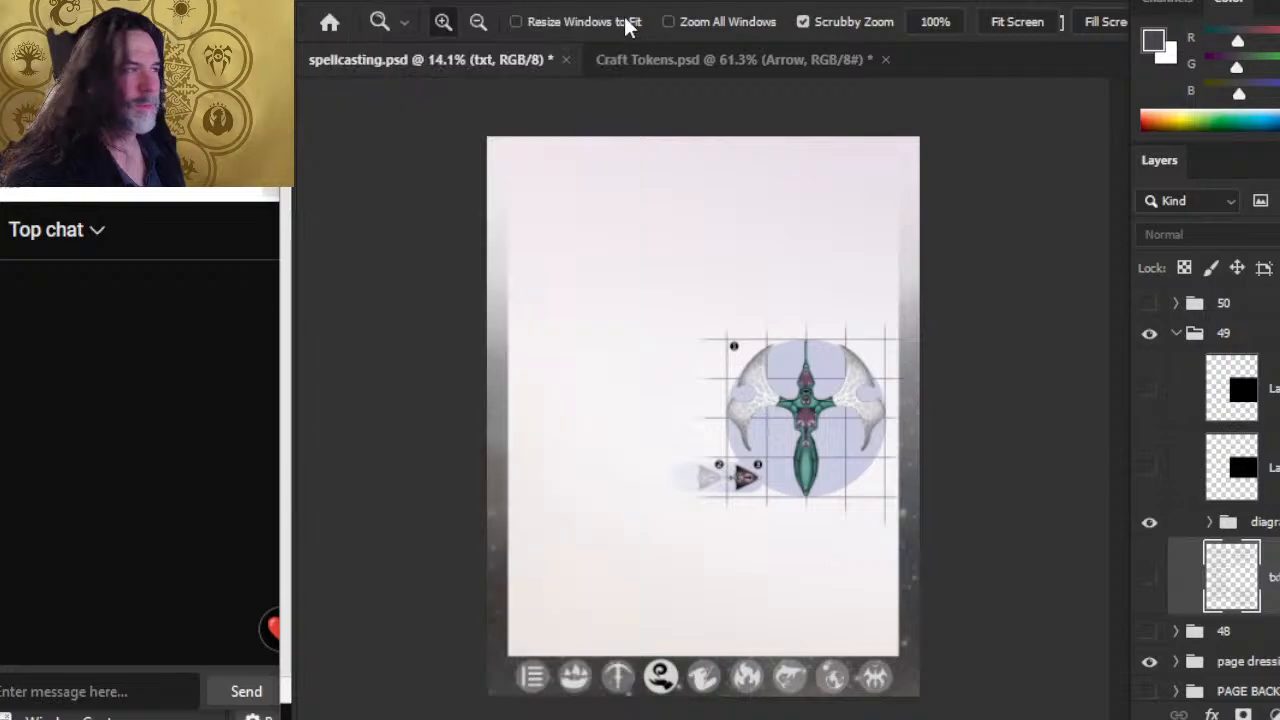
left_click(688, 60)
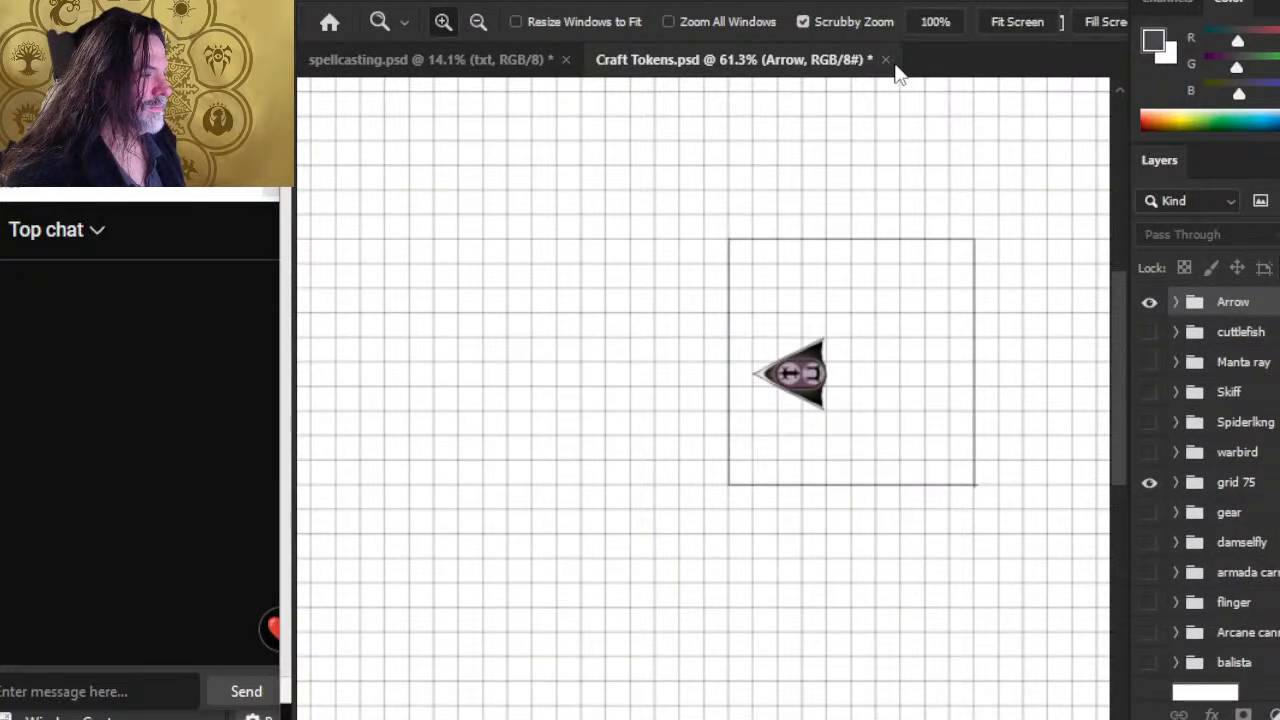
left_click(886, 61)
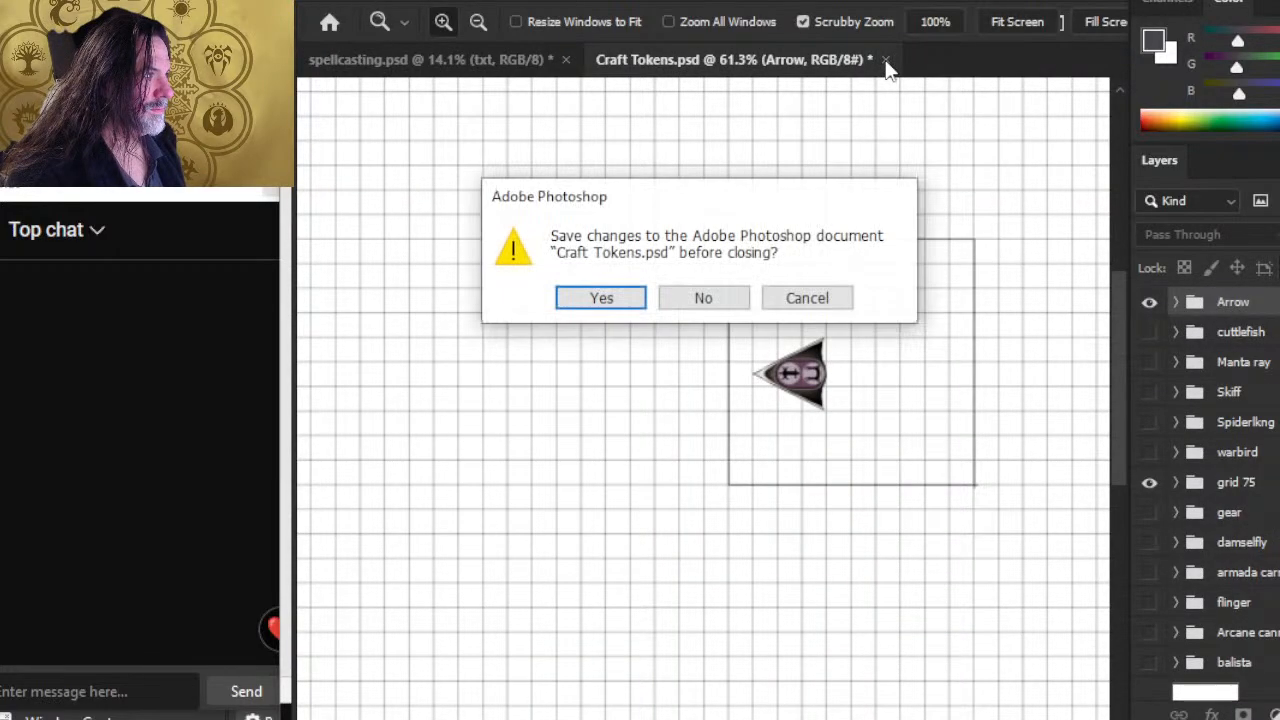
left_click(710, 298)
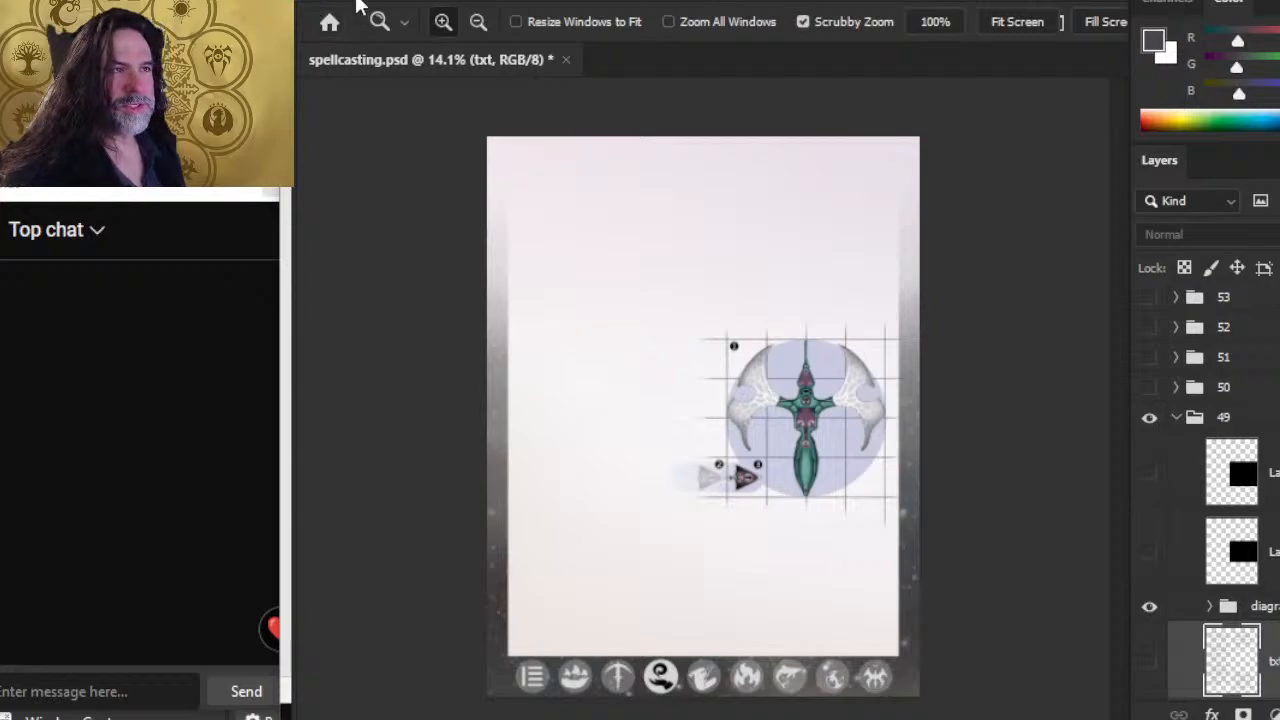
Open 49.pdf from the SPELLCASTING folder, importing its page at 8.5 × 11 inches, 300 pixels/inch, RGB Color.
left_click(358, 8)
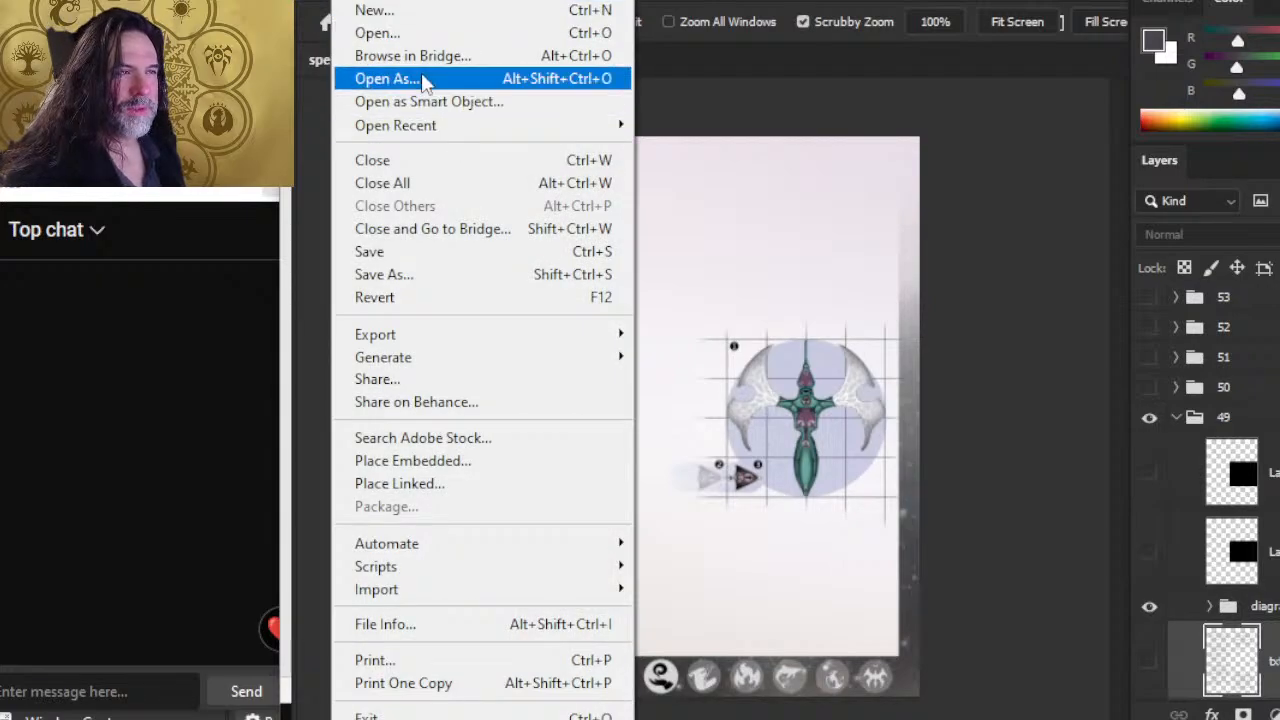
left_click(408, 33)
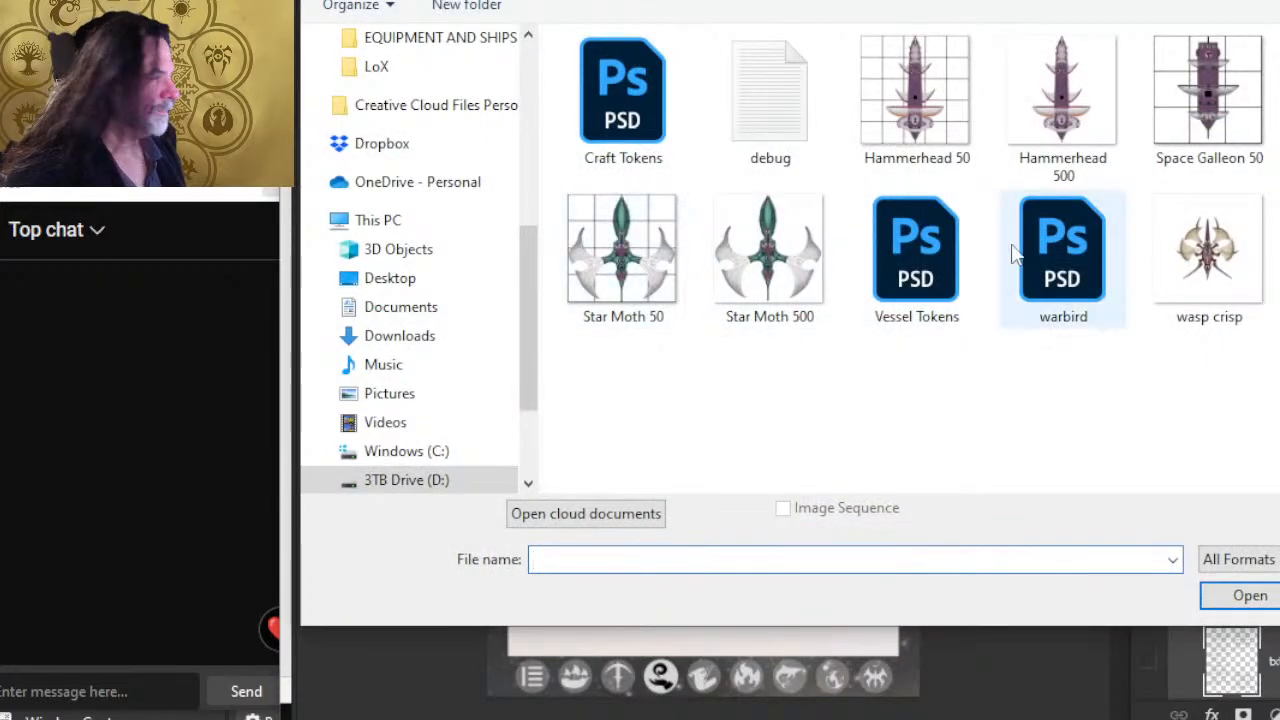
left_click(888, 1)
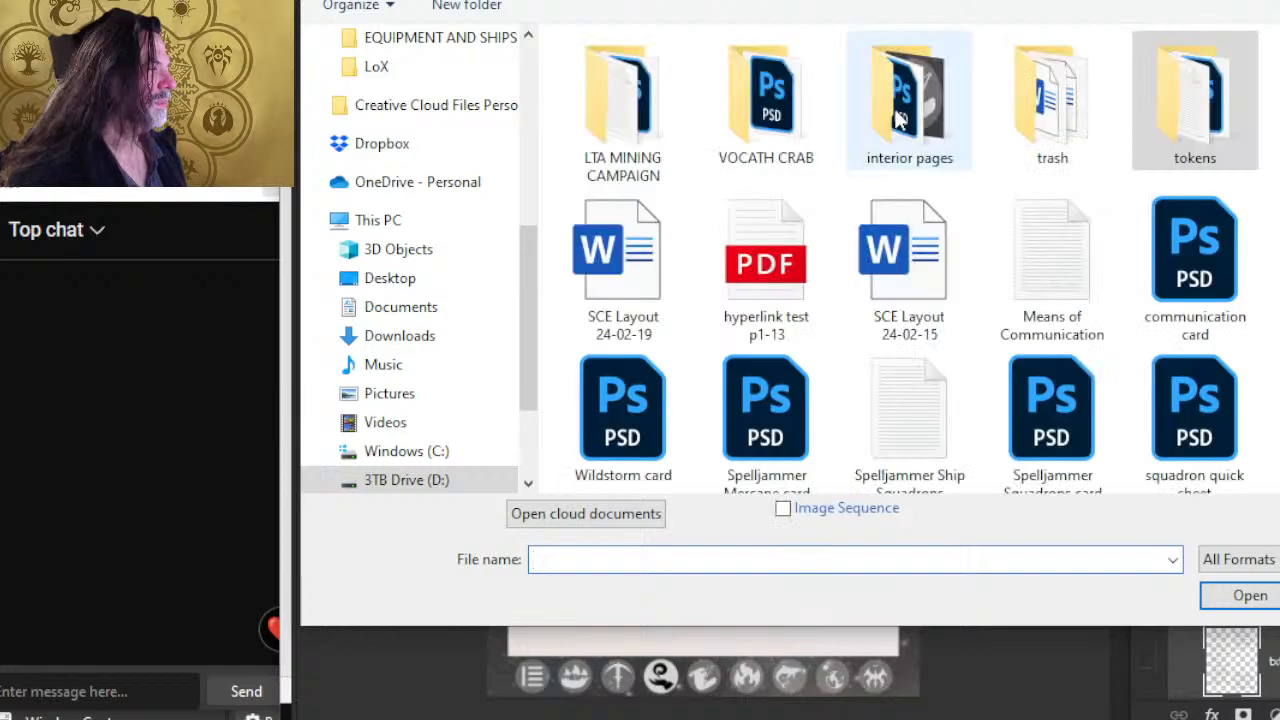
double_click(918, 137)
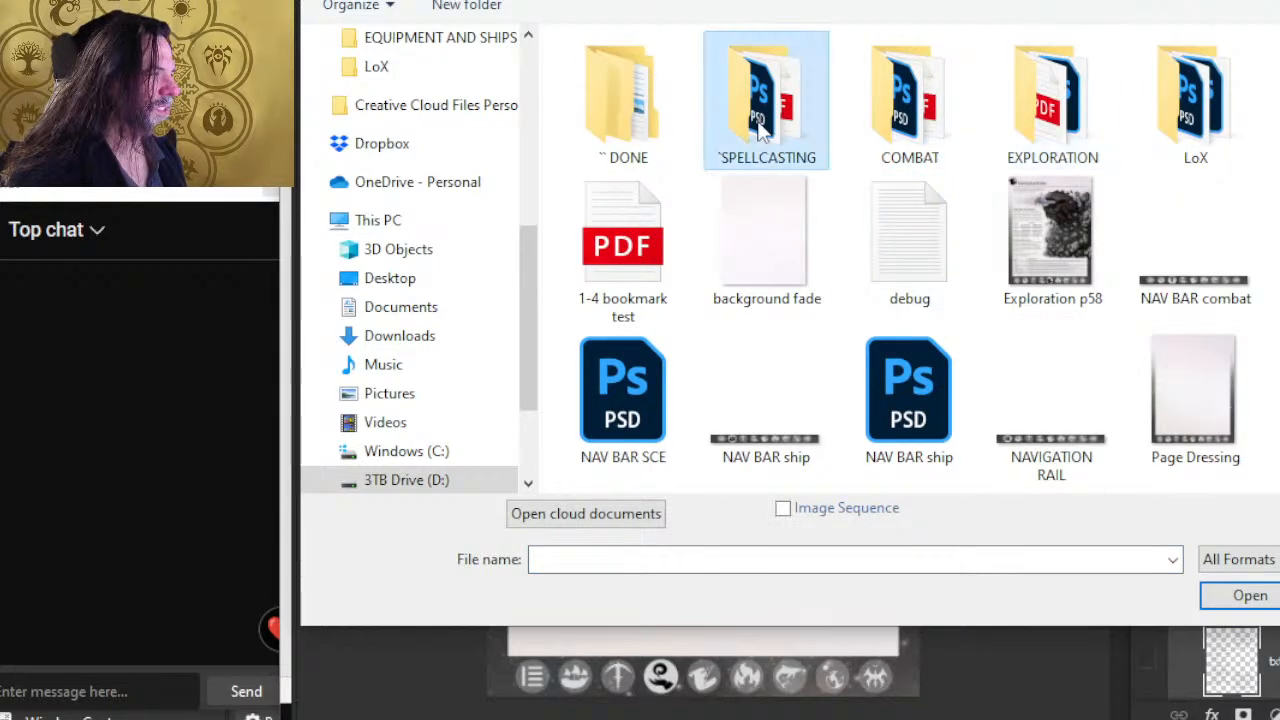
double_click(766, 100)
left_click(590, 124)
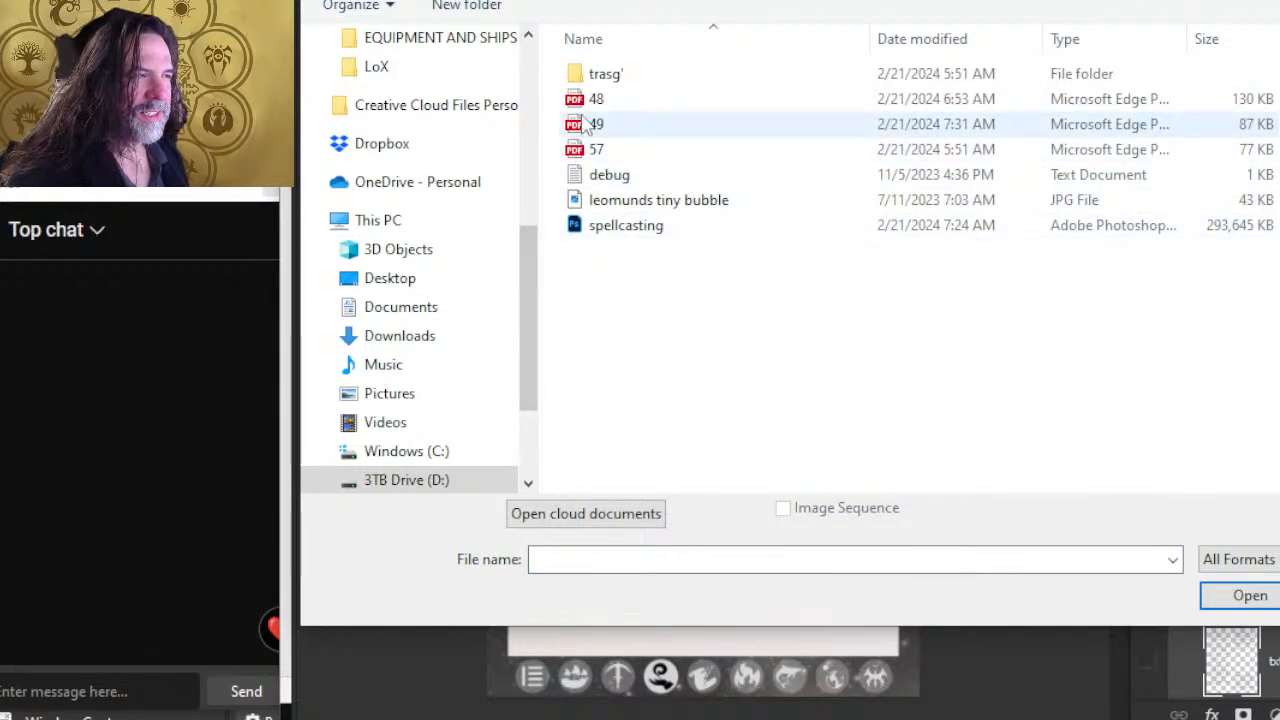
double_click(590, 124)
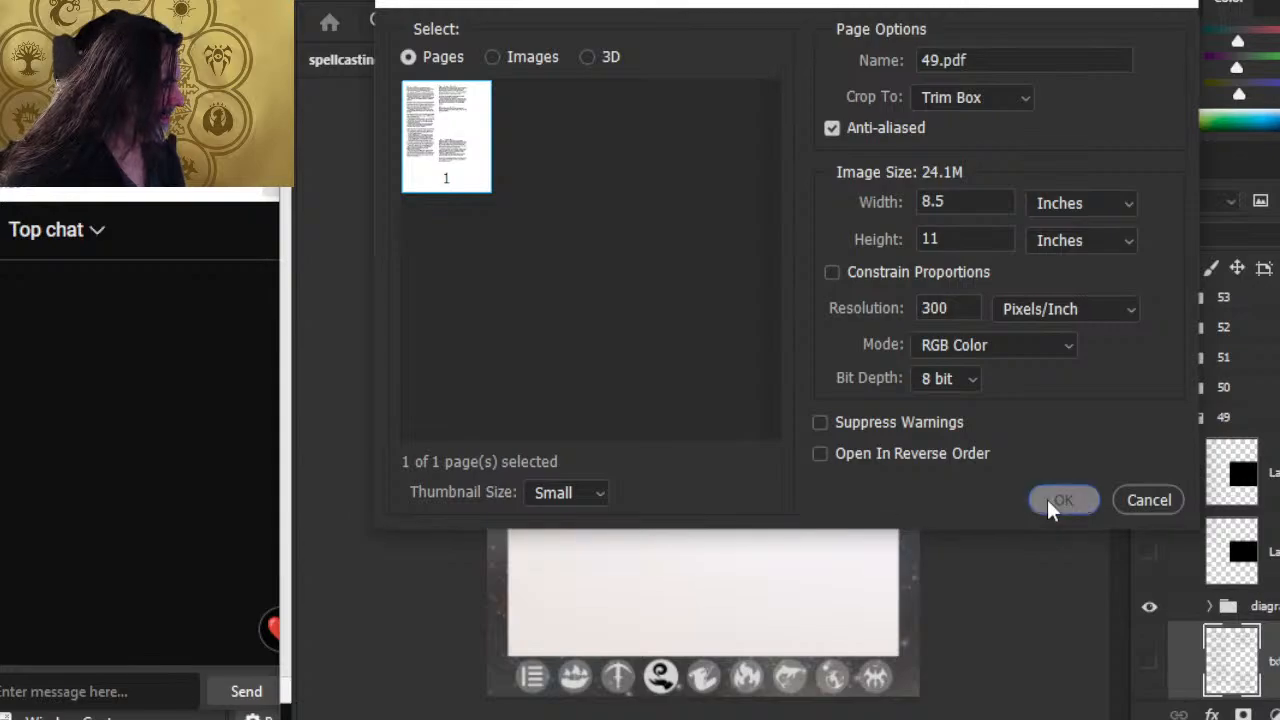
left_click(1049, 503)
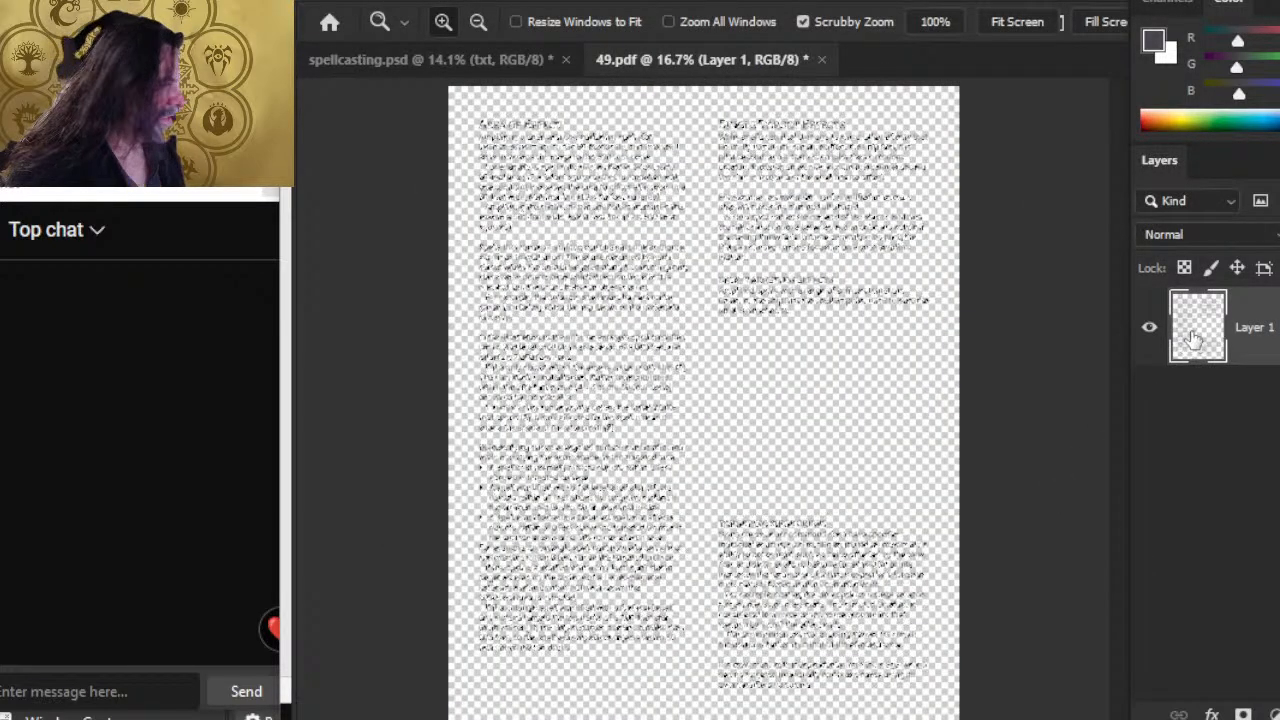
Bring the imported page text into group 49 of spellcasting.psd and name its layer txt.
left_click(503, 60)
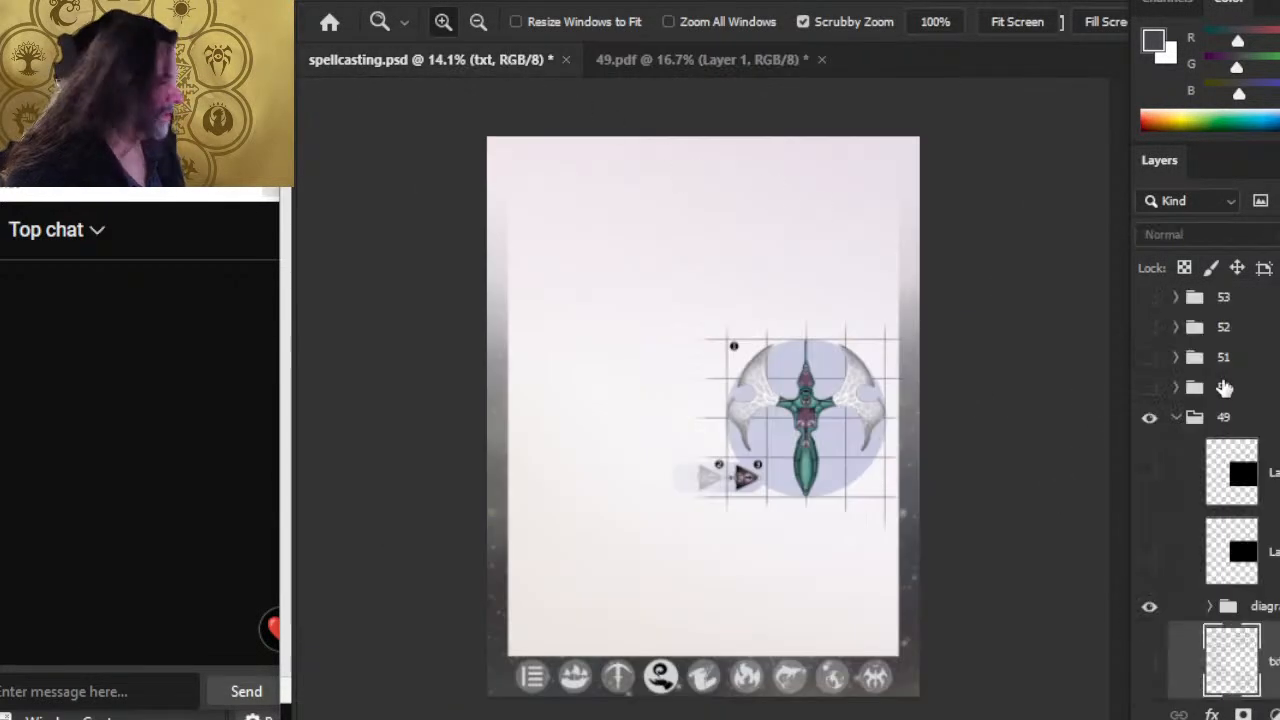
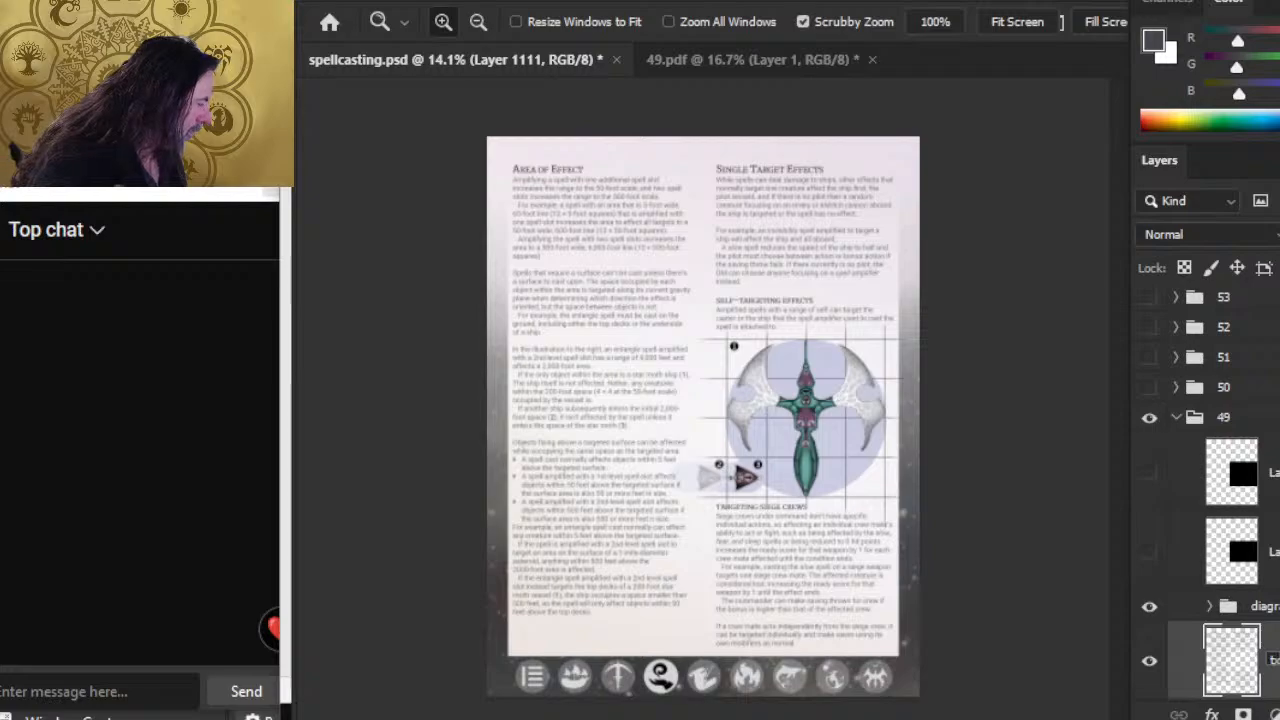
key("Return")
key("ctrl+s")
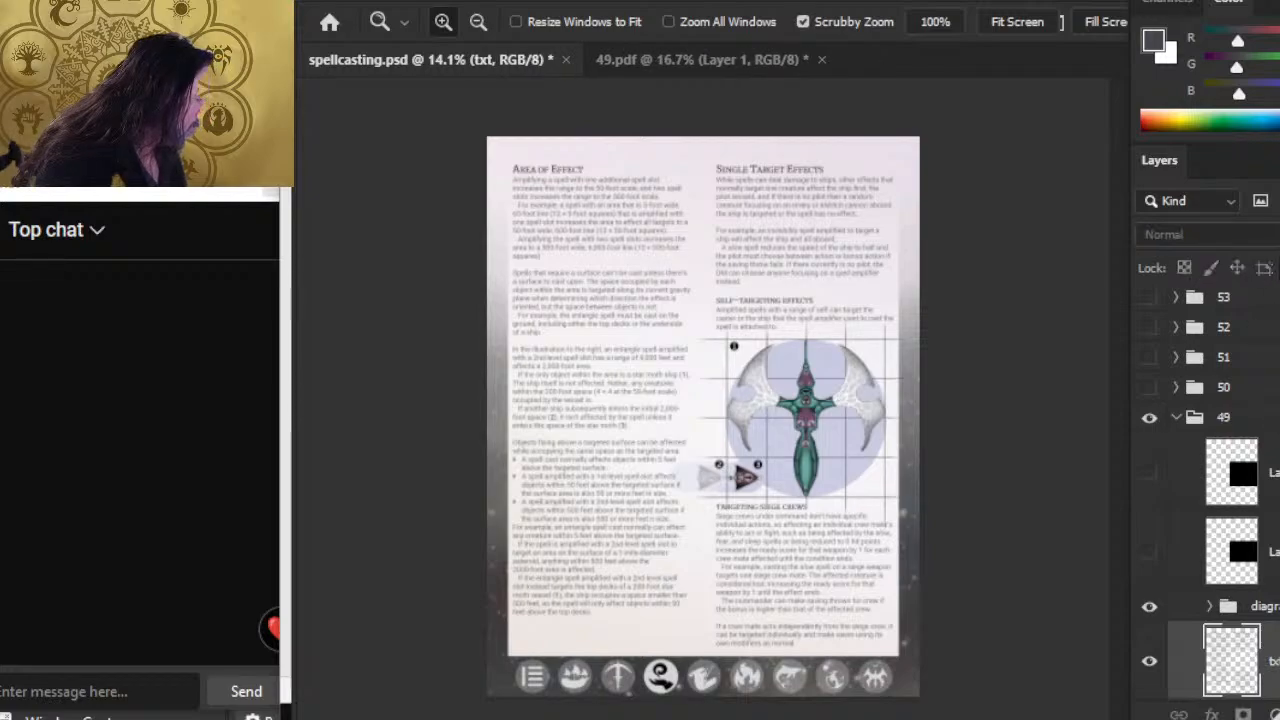
Scale the diagram group to about 95% with Free Transform and move it between the Self-Targeting Effects and Targeting Siege Crews text.
left_click(1239, 612)
left_click_drag(739, 475, 803, 470)
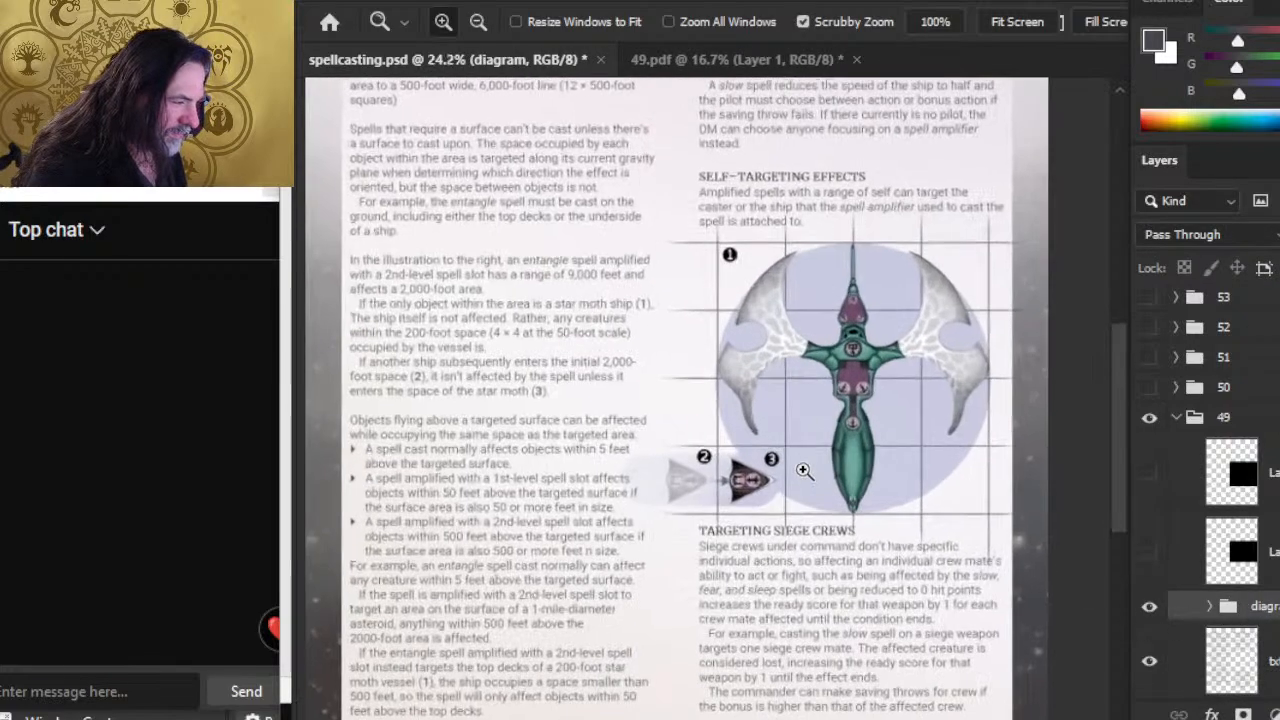
key("l")
right_click(845, 430)
left_click(841, 486)
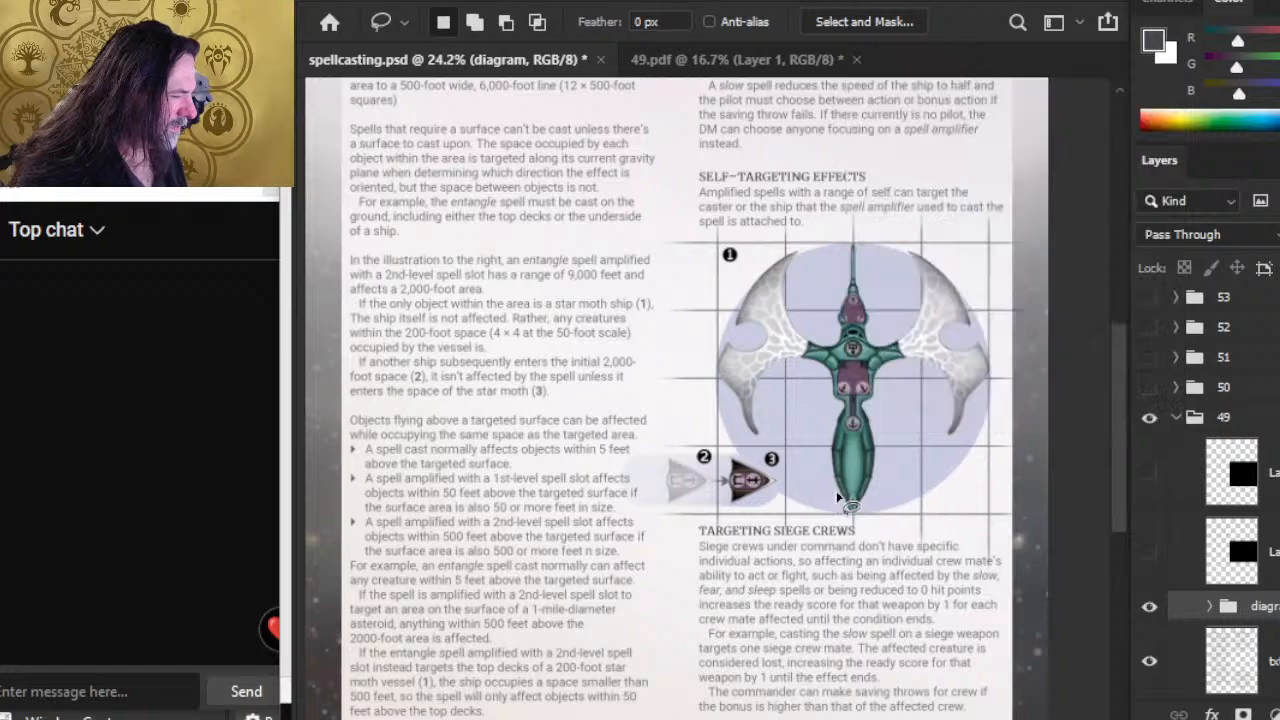
right_click(850, 392)
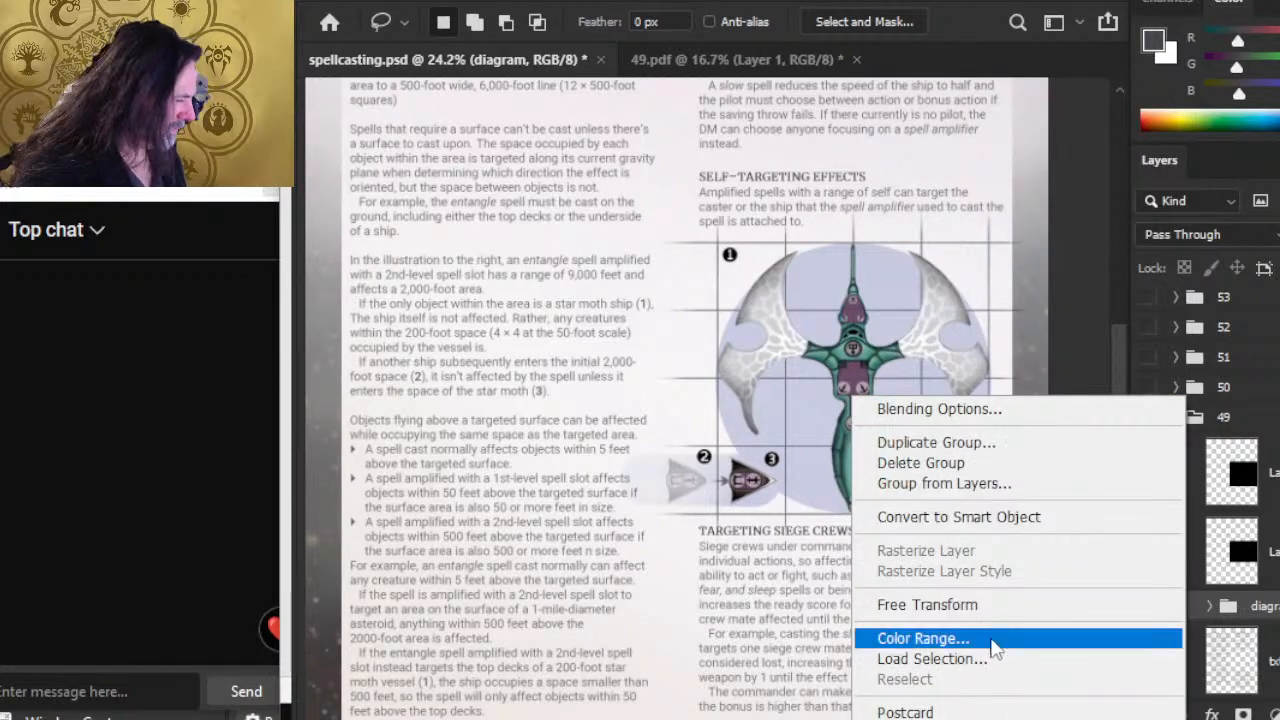
left_click(965, 605)
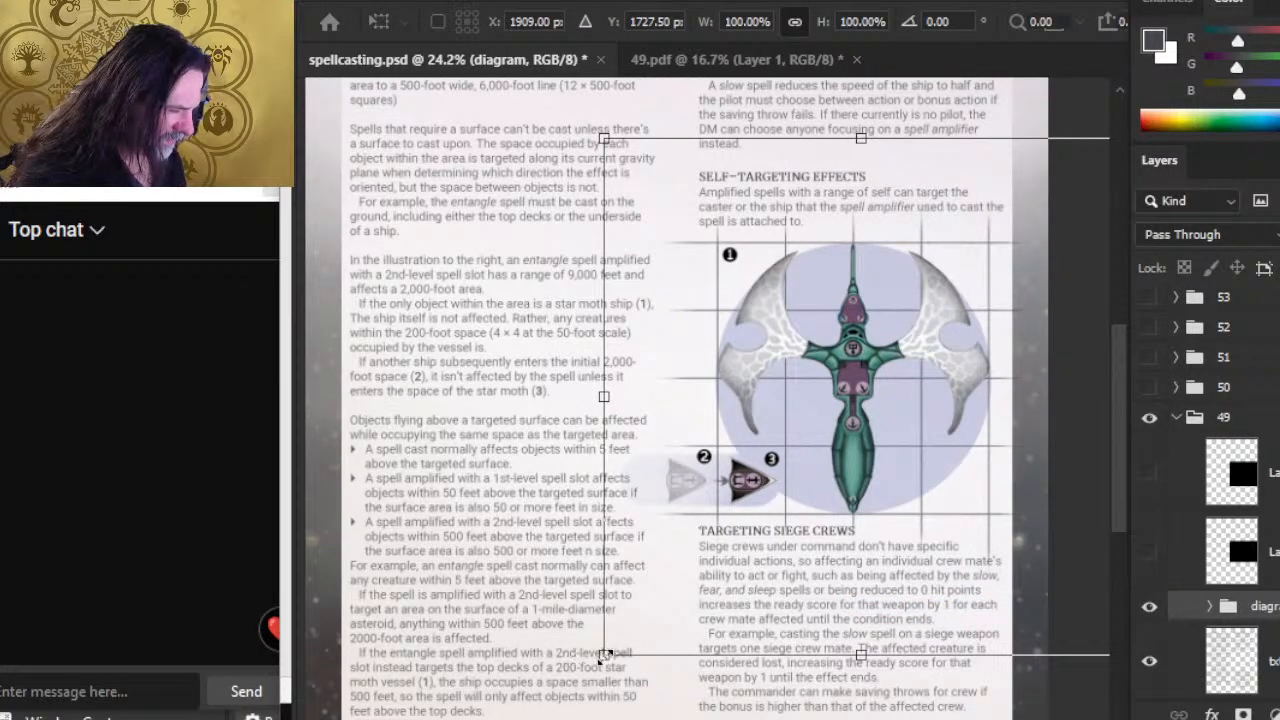
left_click_drag(602, 652, 616, 630)
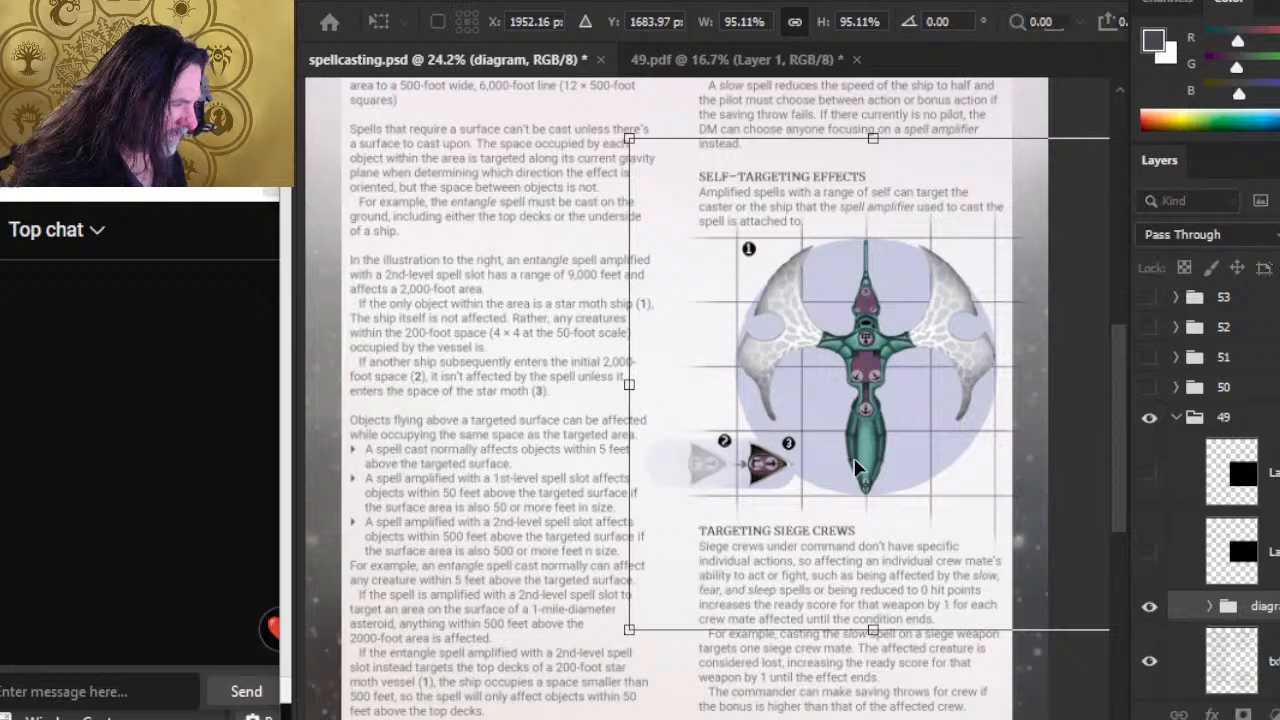
mouse_move(869, 461)
left_mouse_down()
mouse_move(877, 451)
mouse_move(882, 465)
left_mouse_up()
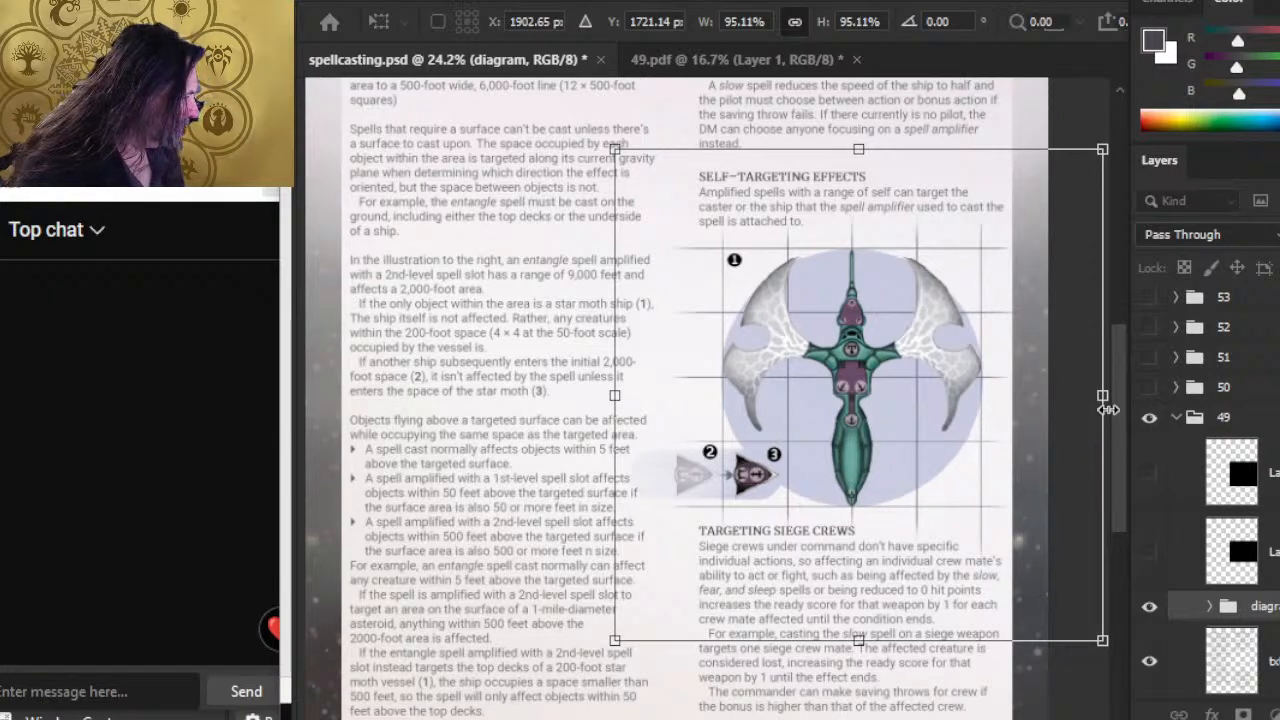
Shrink the diagram group slightly more, nudge it into place in the gap between the text sections, and apply the transform.
left_click_drag(1106, 400, 1096, 399)
mouse_move(950, 423)
left_mouse_down()
mouse_move(962, 433)
mouse_move(956, 420)
left_mouse_up()
key("Return")
key("l")
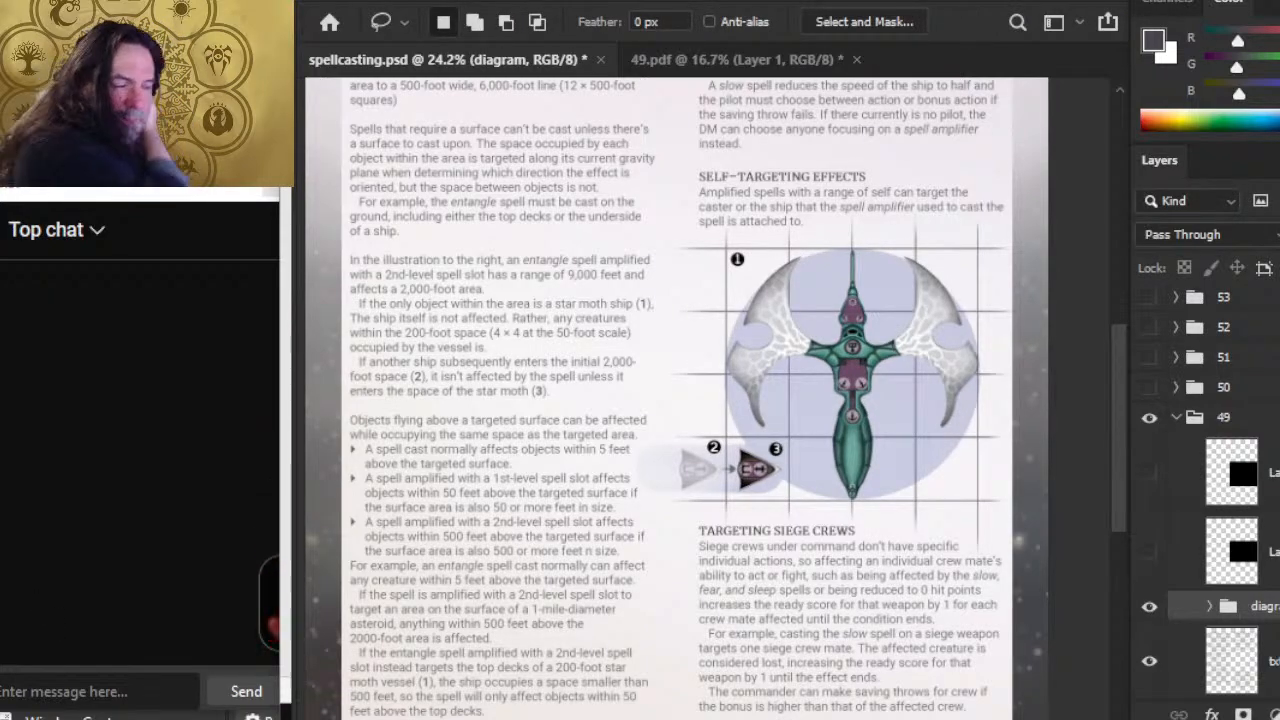
Expand the diagram group and switch its subgroups off and on to locate and open the grid group.
left_click(1209, 606)
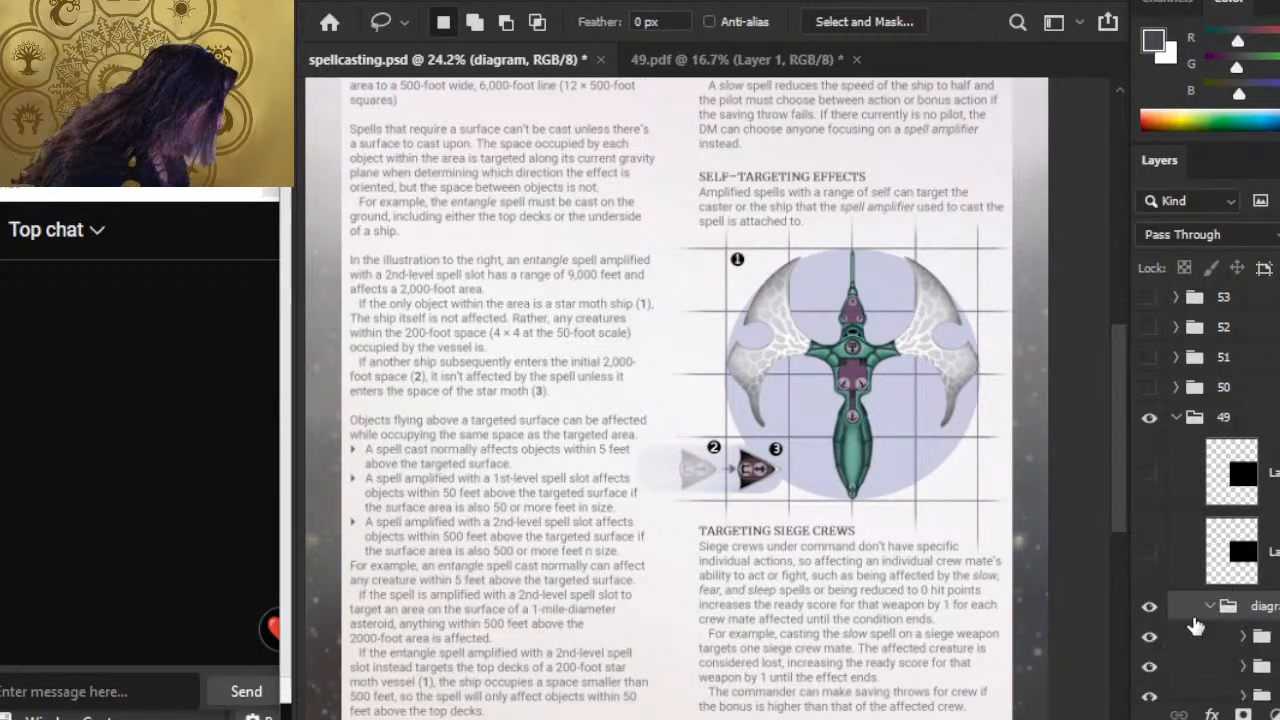
scroll(1209, 606, "down", 12)
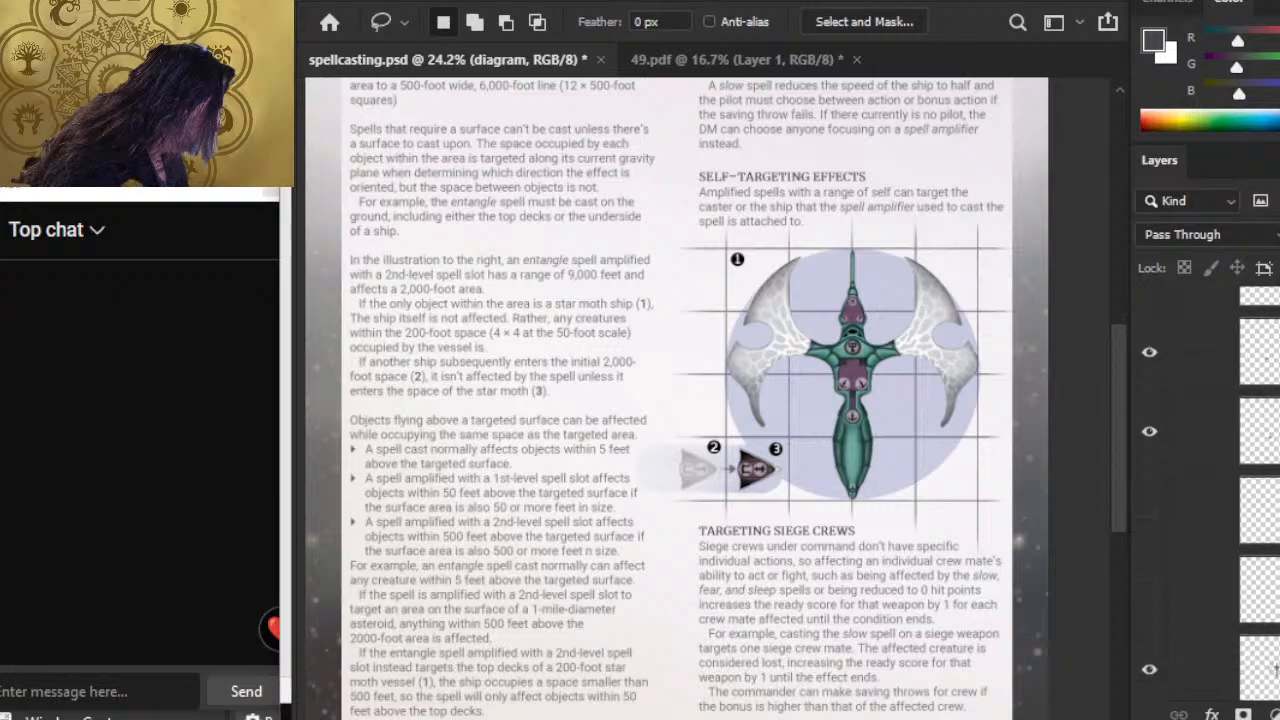
scroll(1209, 494, "down", 5)
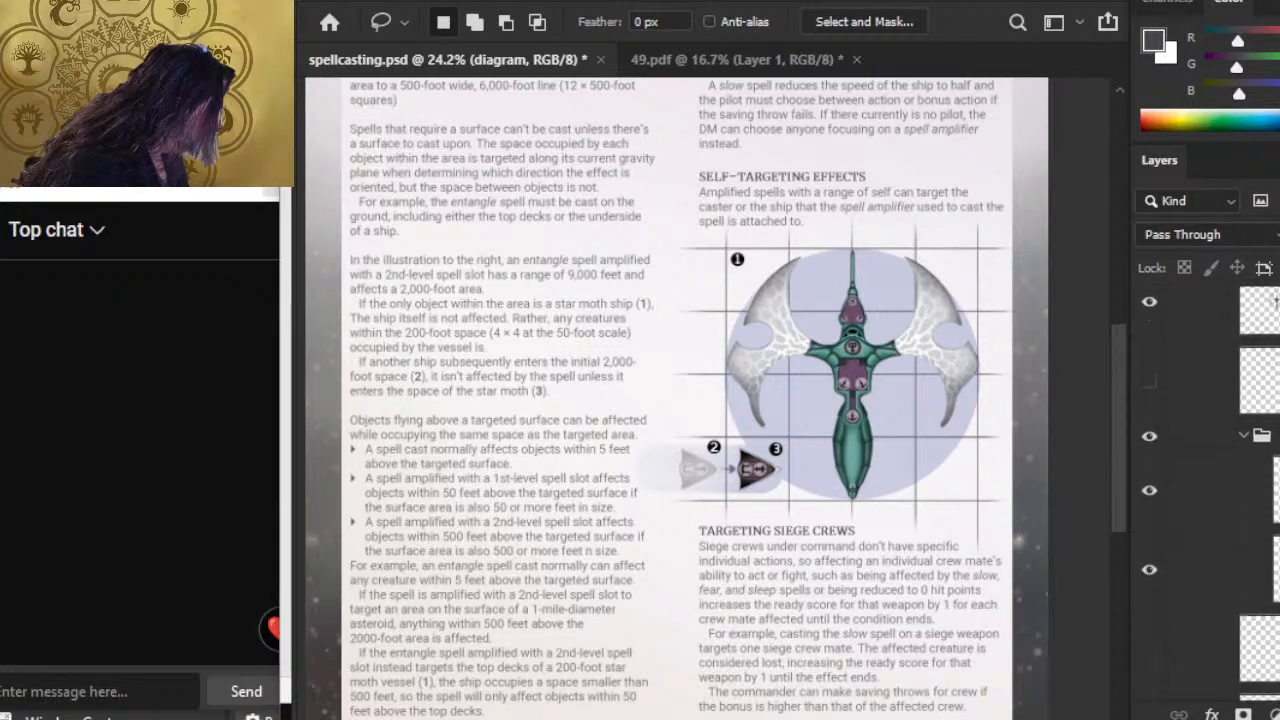
left_click(1243, 443)
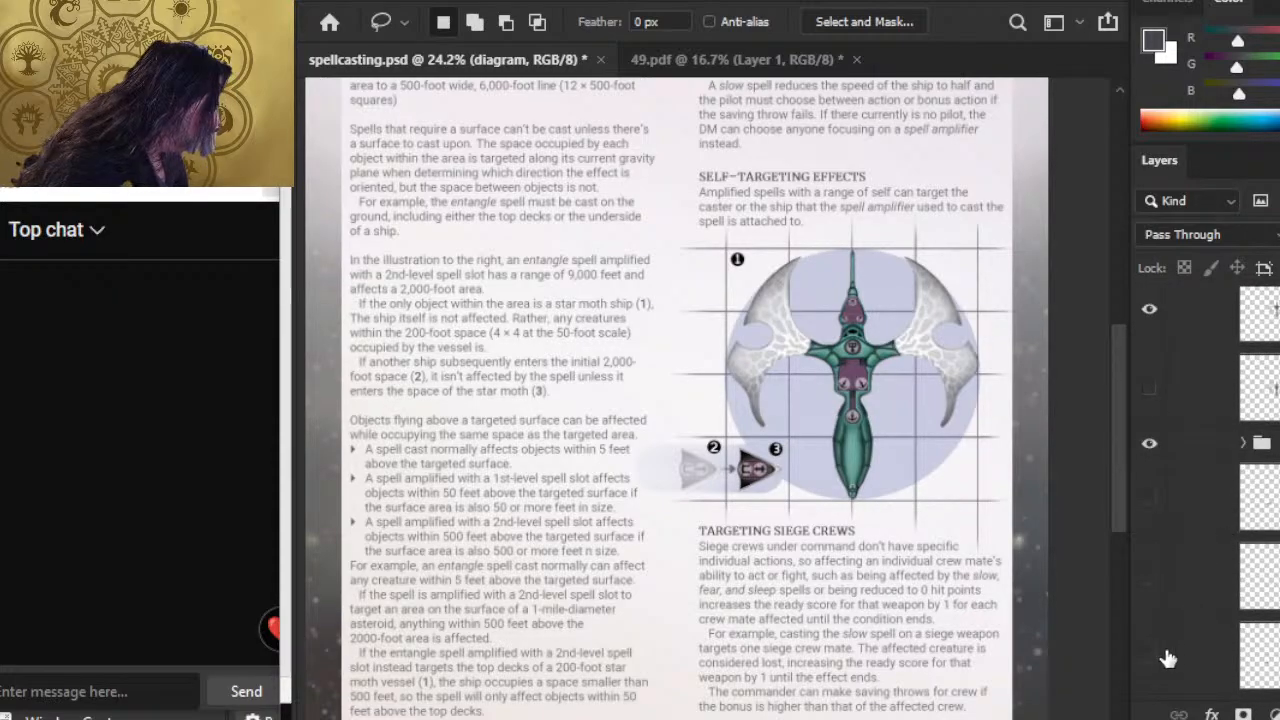
left_click(1150, 446)
left_click(1150, 445)
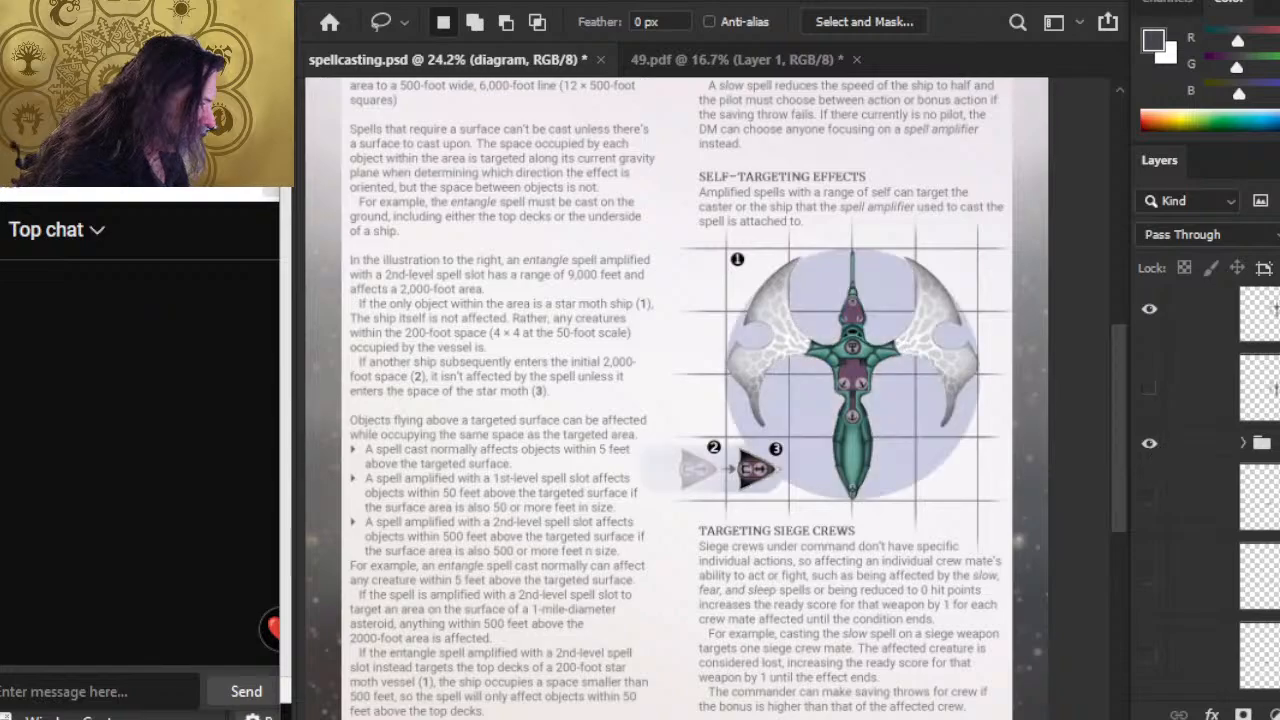
scroll(1206, 490, "down", 5)
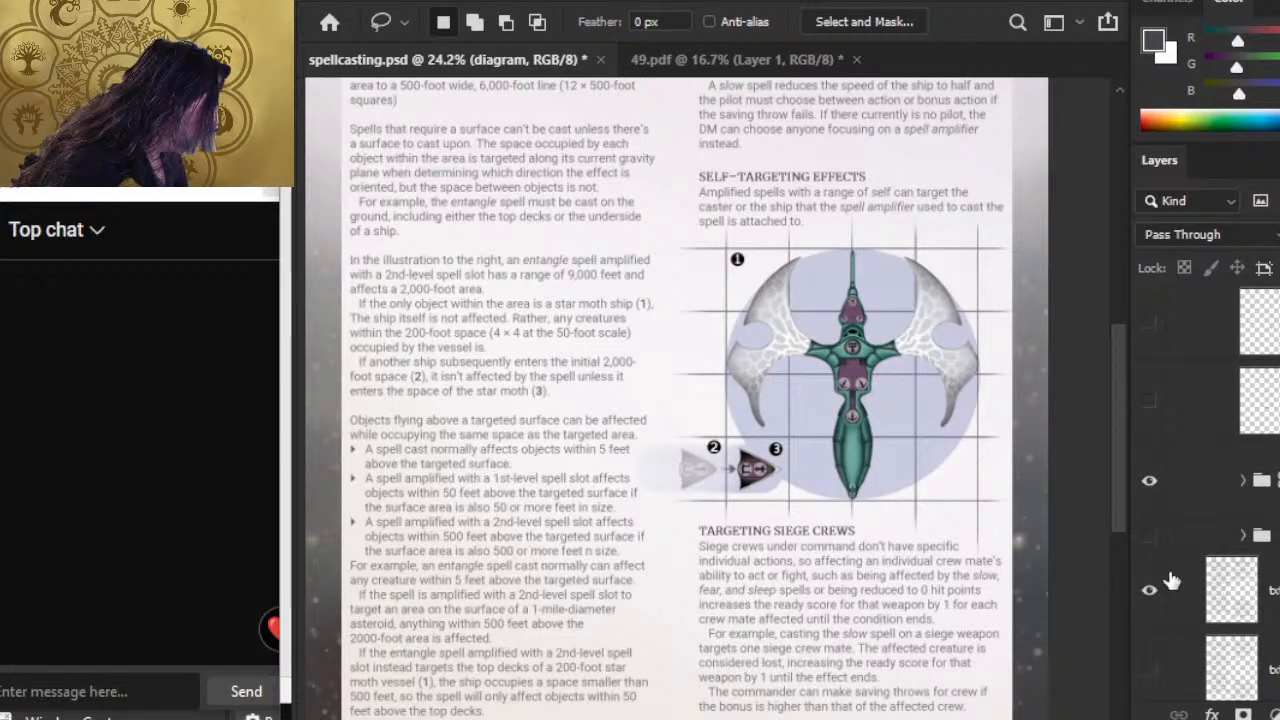
left_click(1150, 481)
left_click(1150, 481)
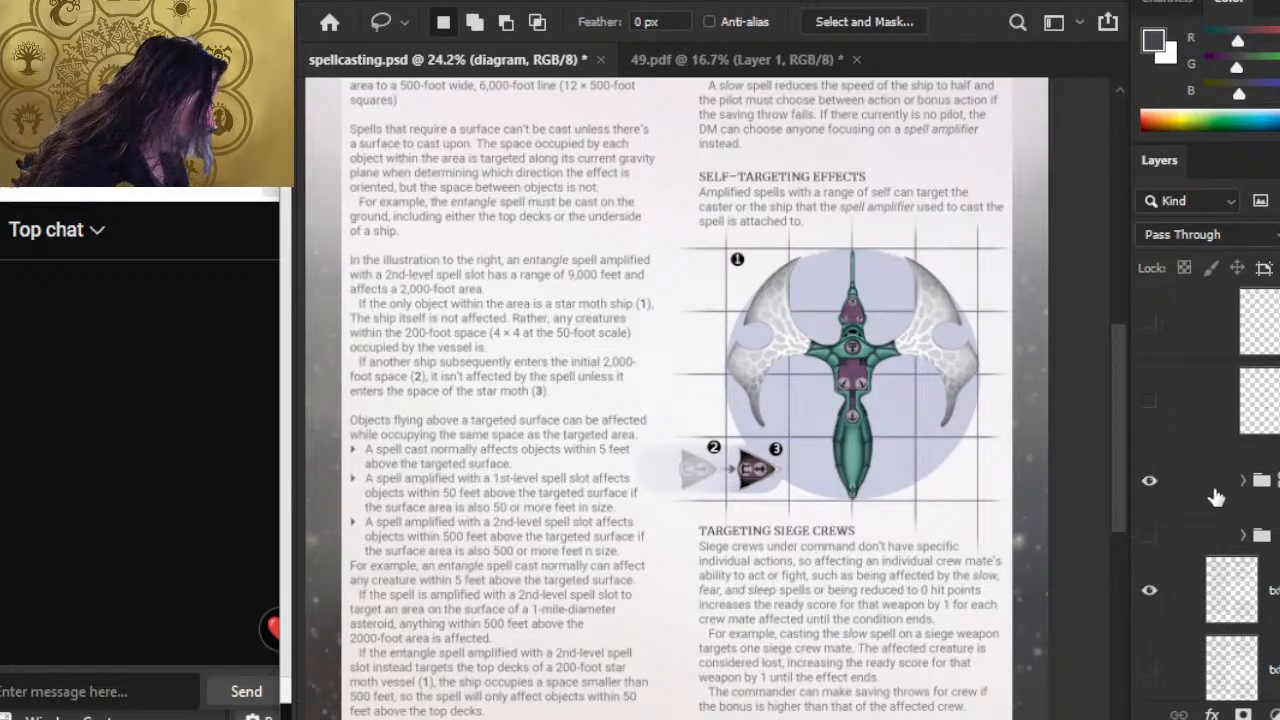
left_click(1243, 481)
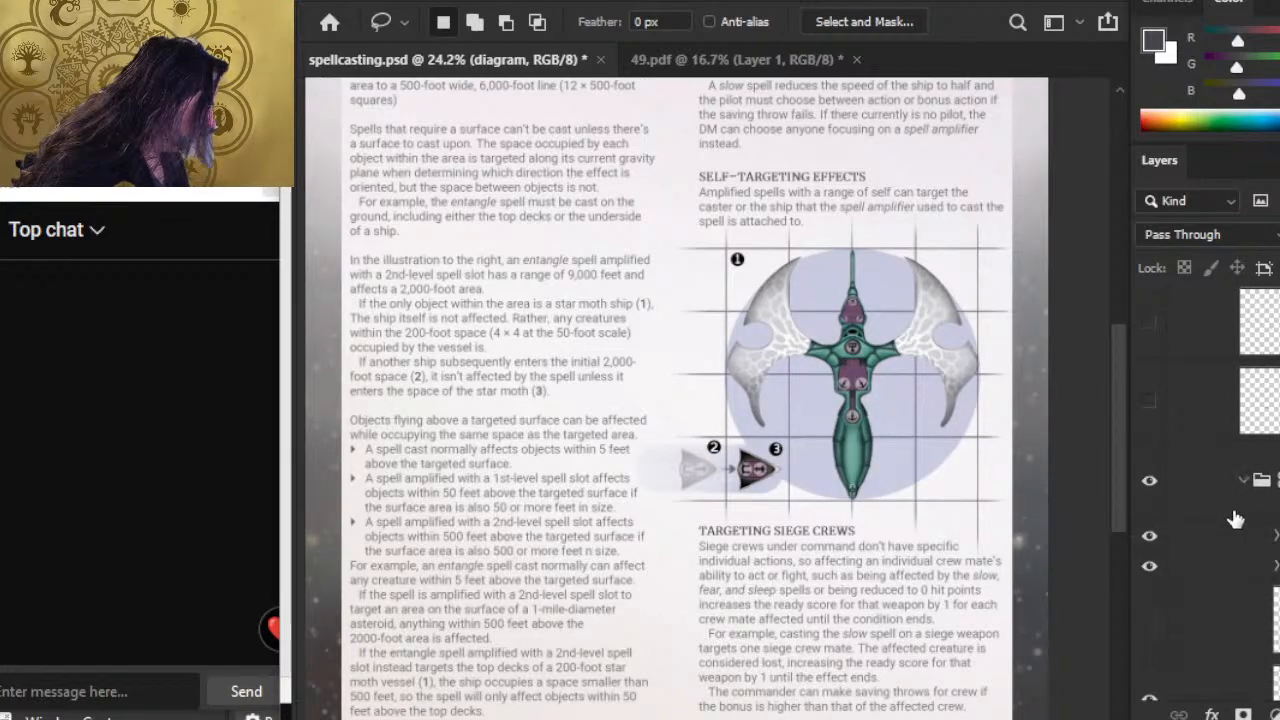
Toggle the visibility of the grid group's two line subgroups and its GRID layer to check which lines each one contributes.
left_click(1149, 538)
left_click(1150, 538)
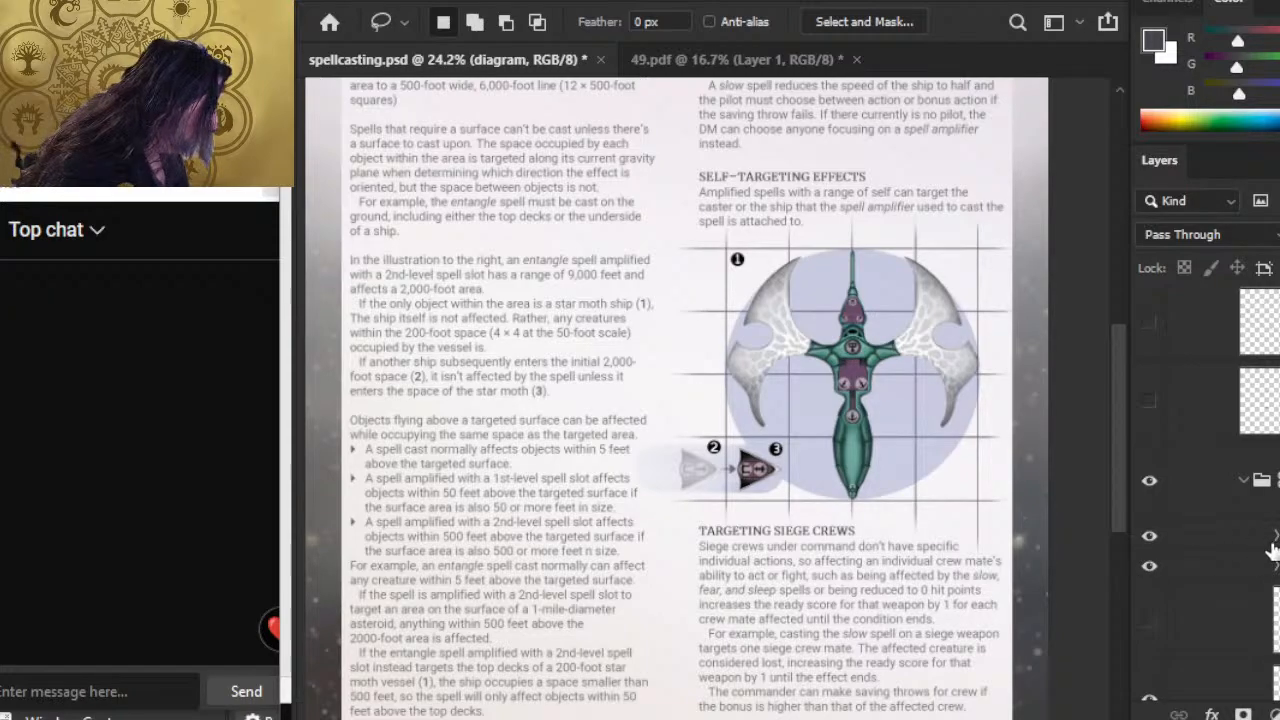
scroll(1200, 480, "down", 3)
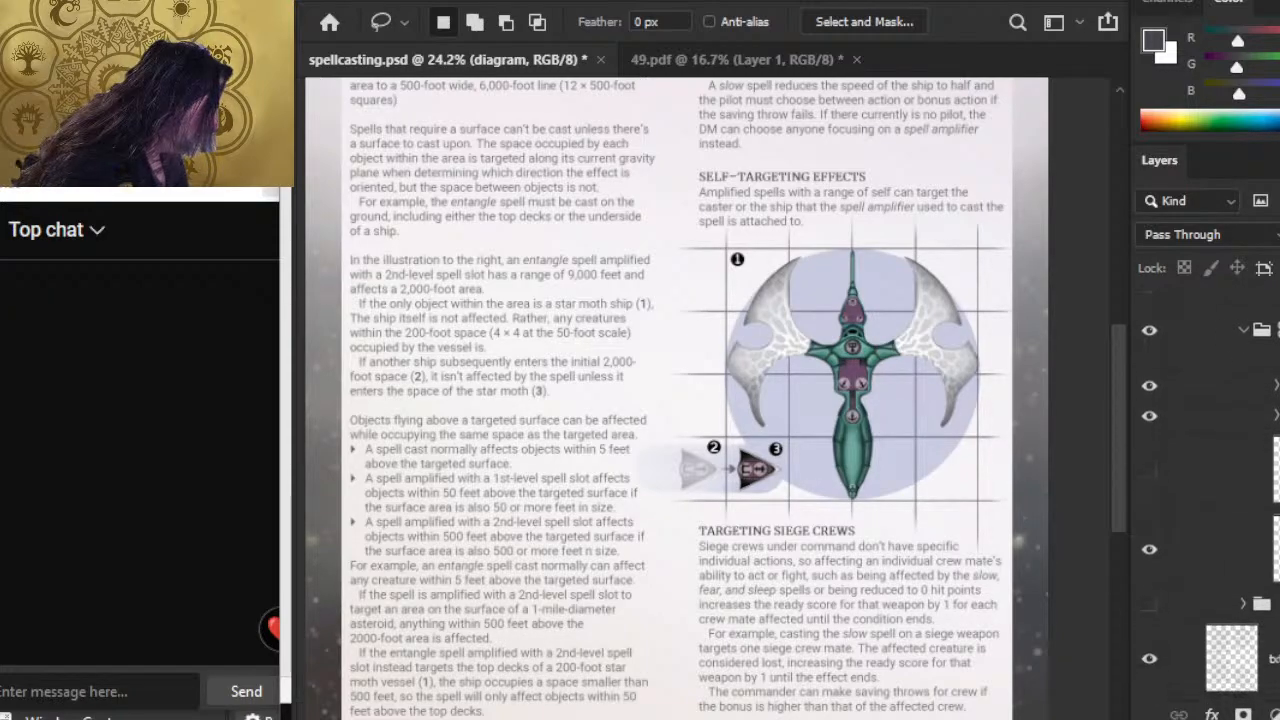
left_click(1146, 388)
left_click(1149, 415)
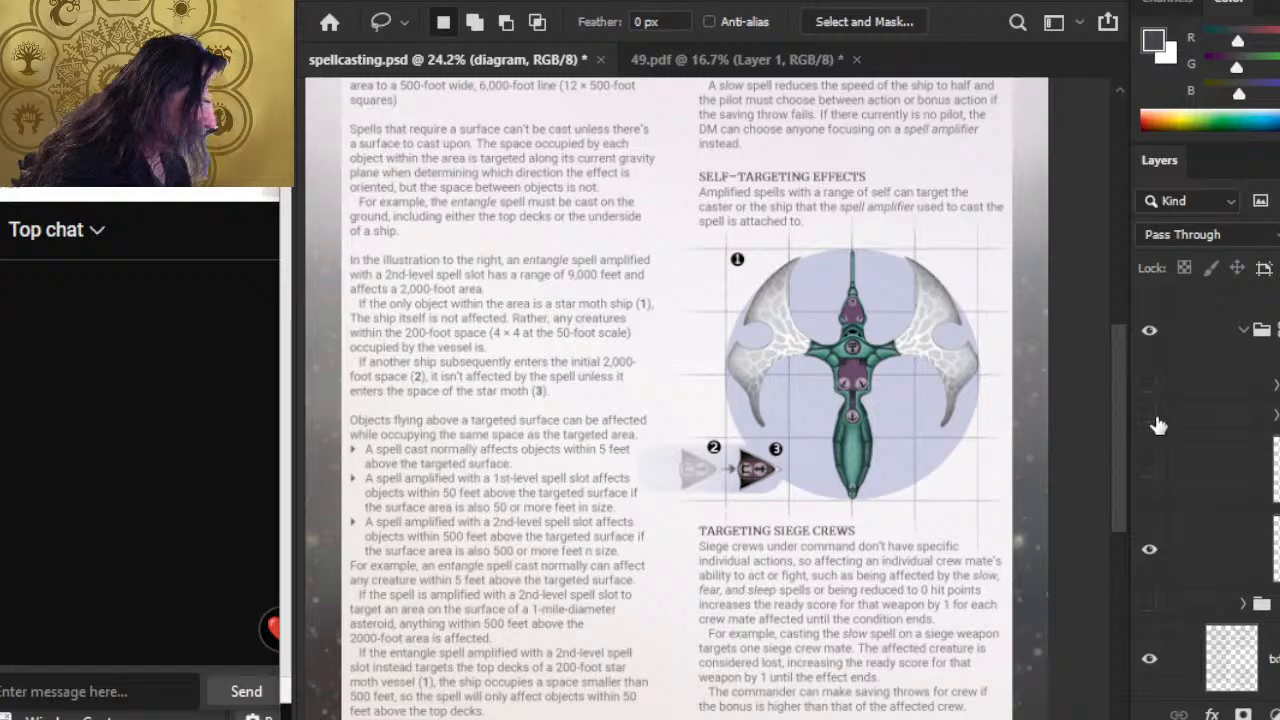
left_click(1150, 416)
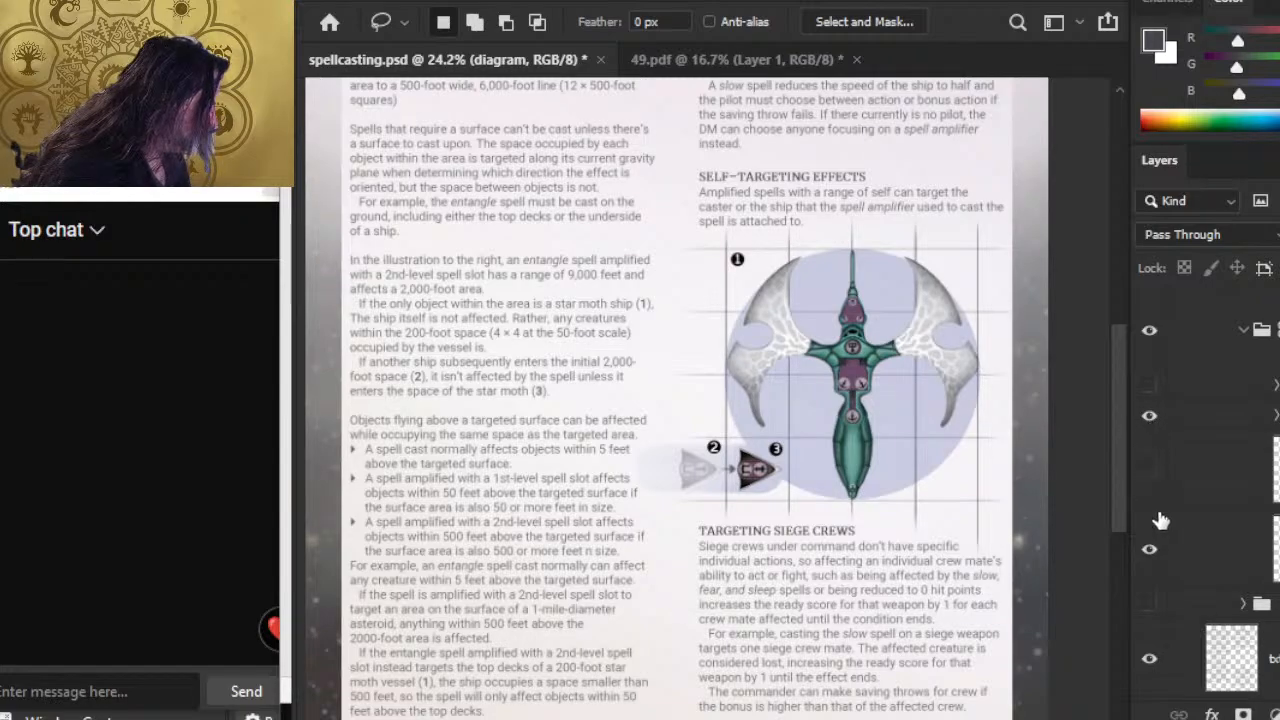
left_click(1149, 550)
left_click(1150, 552)
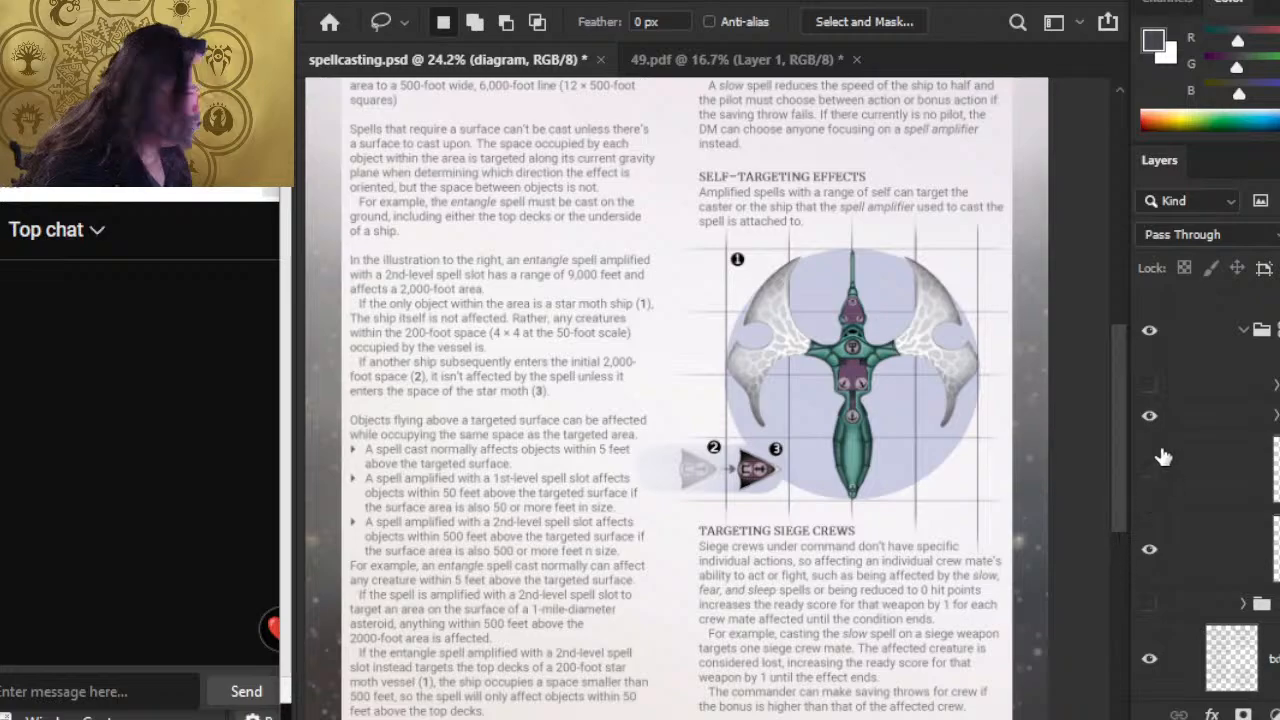
left_click(1150, 386)
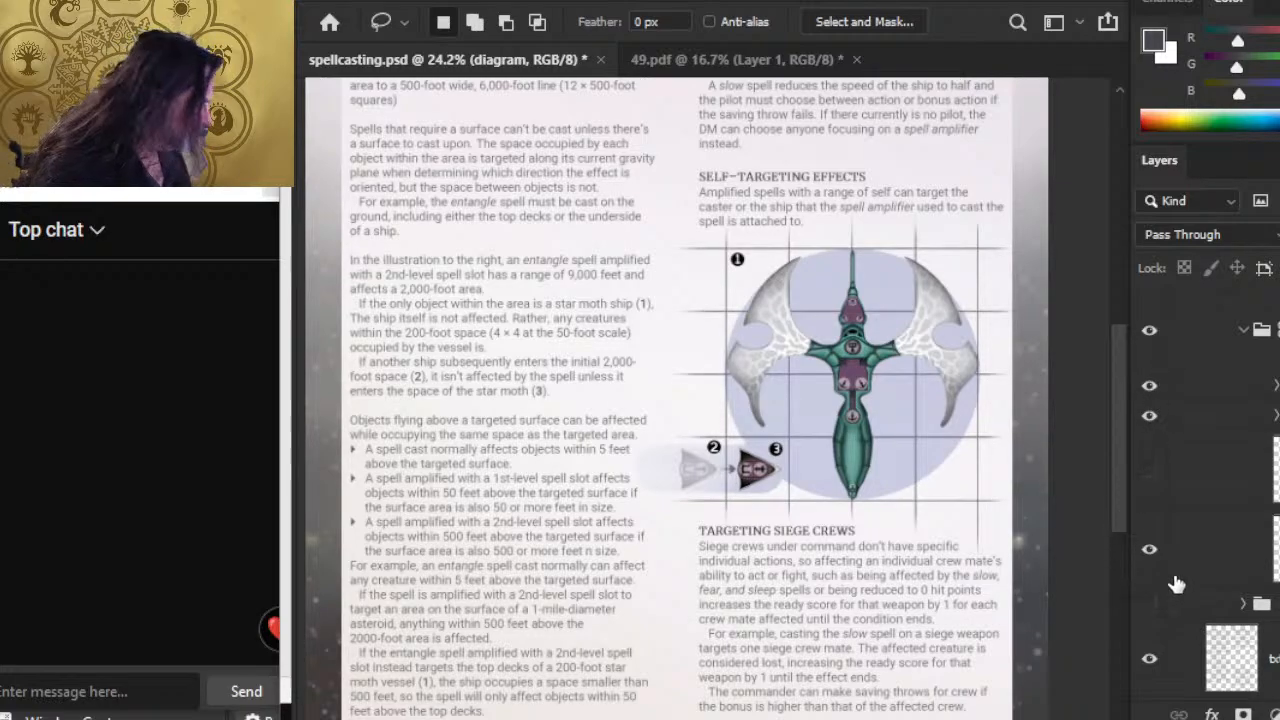
Expand Group 2 copy inside the grid group and examine its visibility and its stack of Layer 37 copies.
left_click(1239, 387)
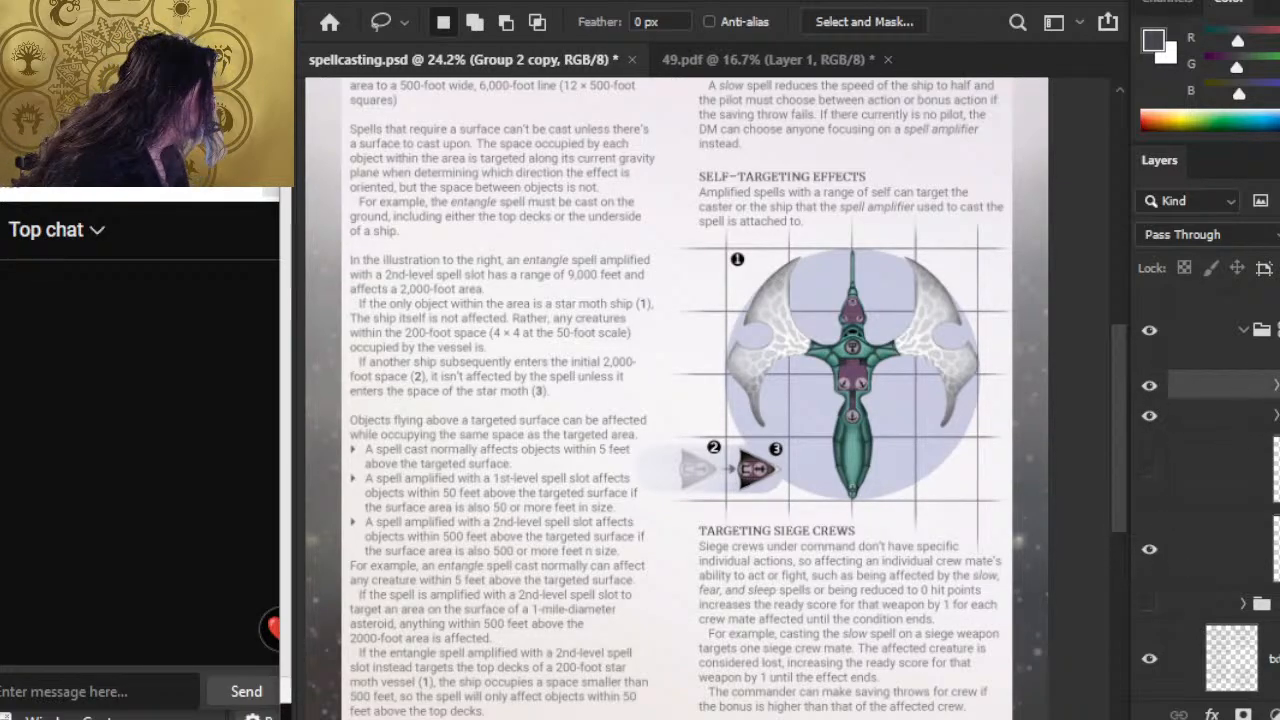
left_click(1274, 386)
left_click(1160, 390)
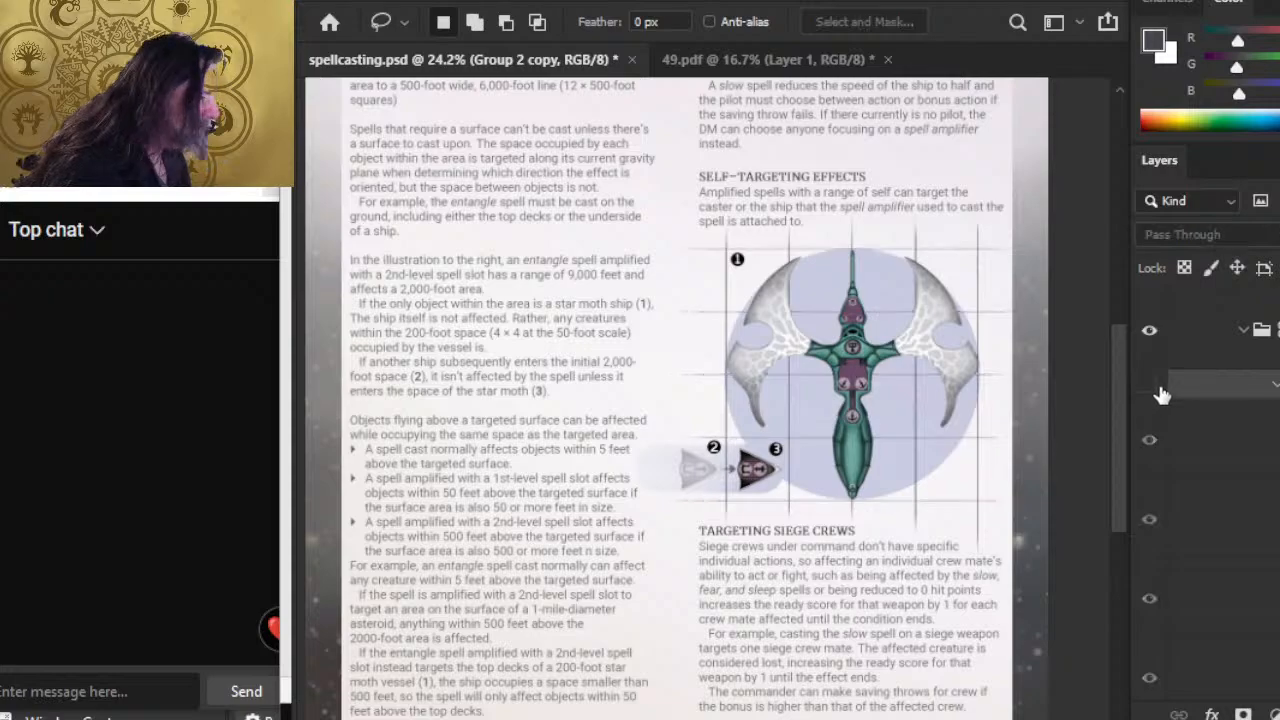
left_click(1154, 392)
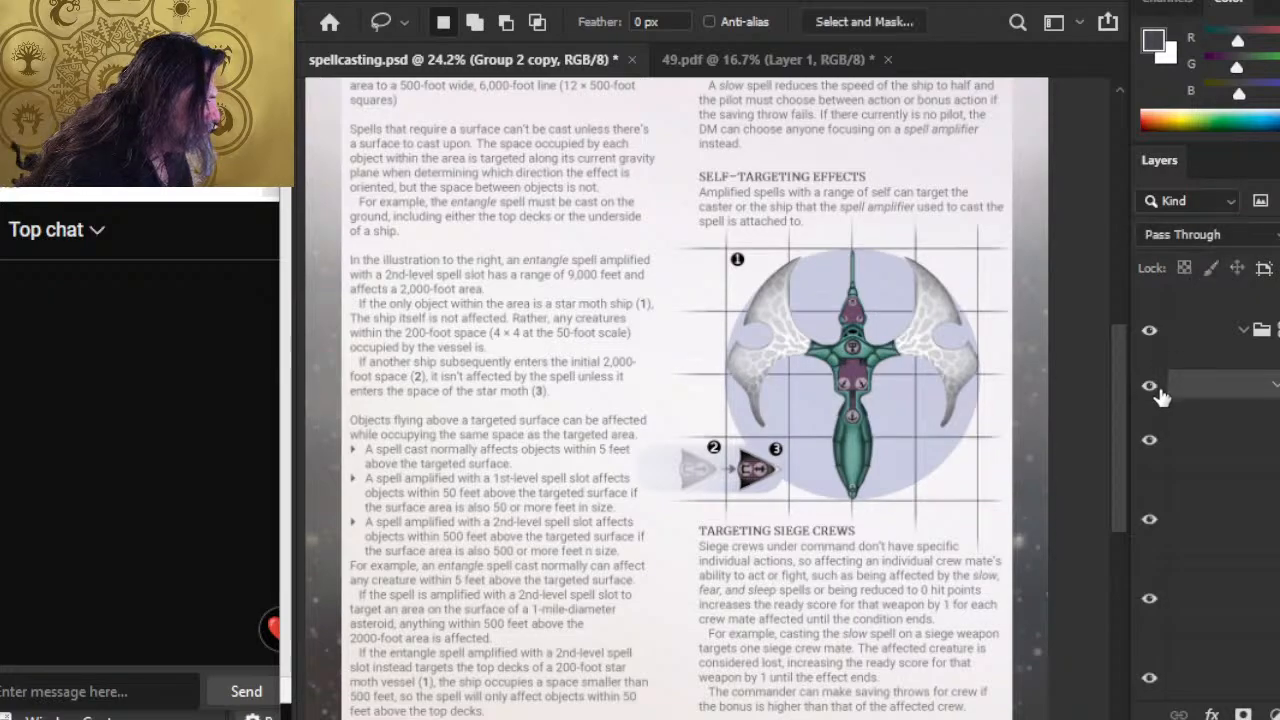
left_click(1250, 447)
left_click(1245, 541)
left_click(1237, 611)
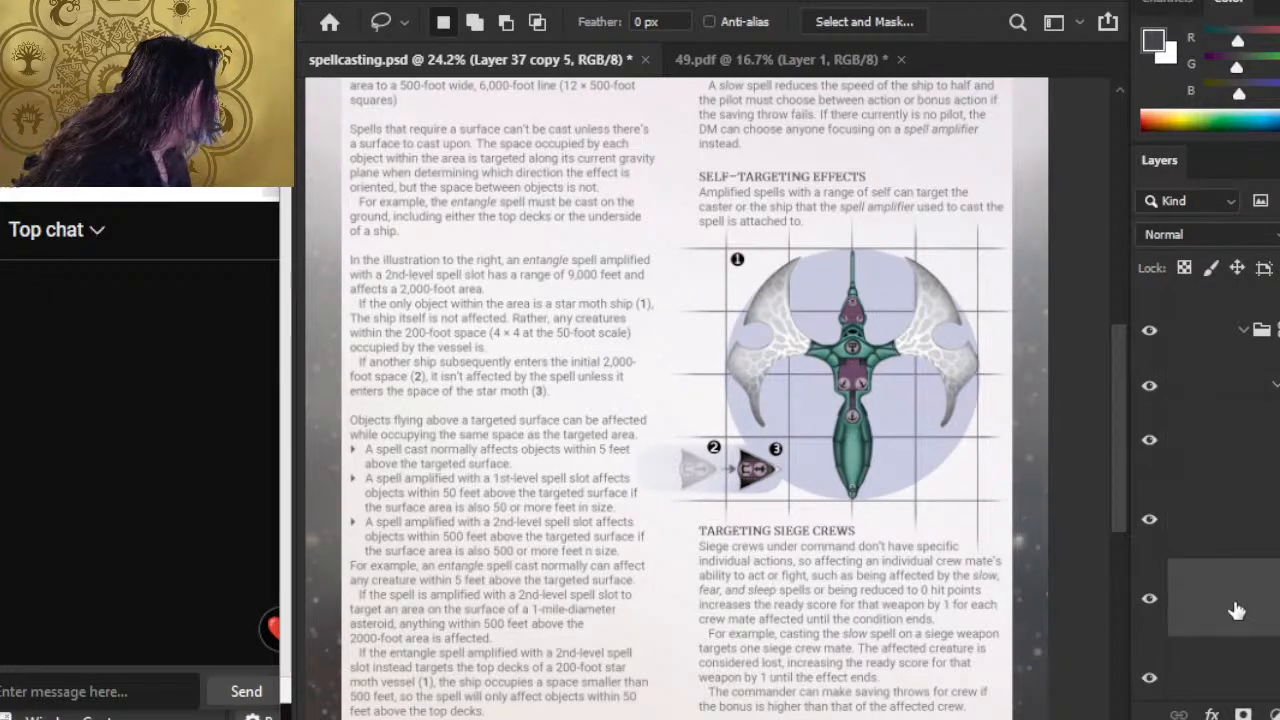
scroll(1238, 484, "down", 3)
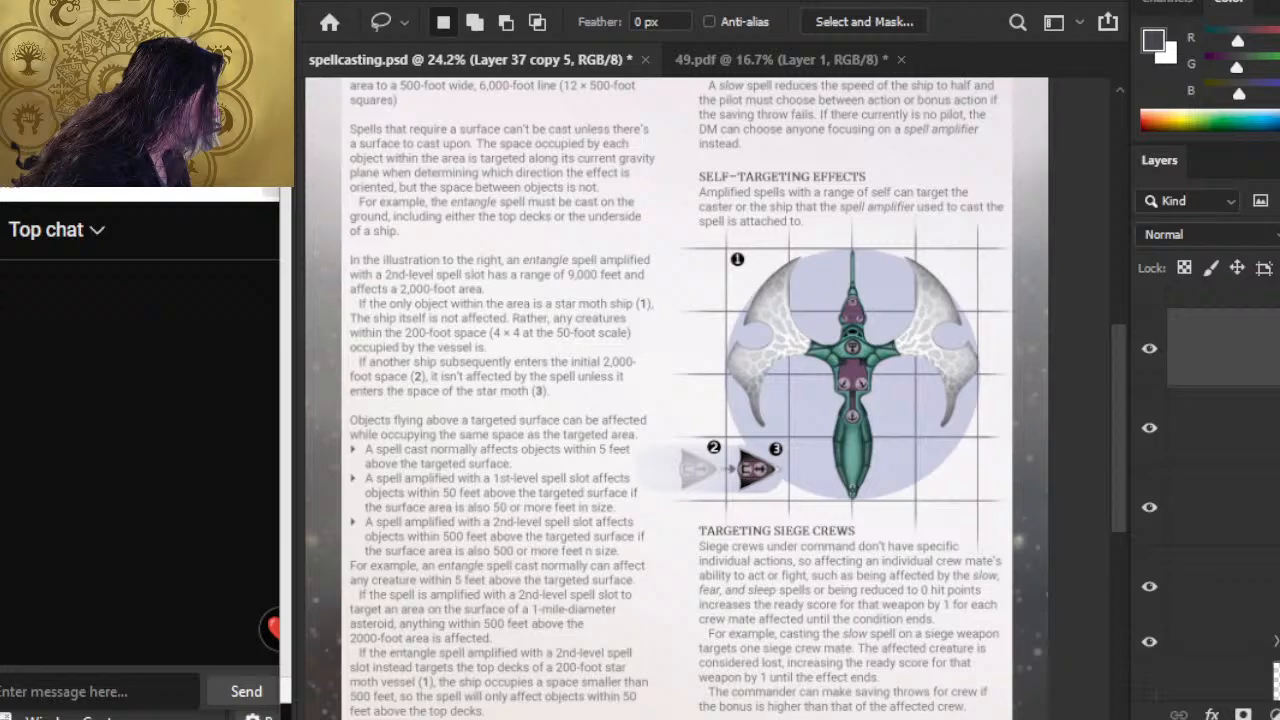
left_click(1220, 436)
left_click(1224, 530)
left_click(1227, 596)
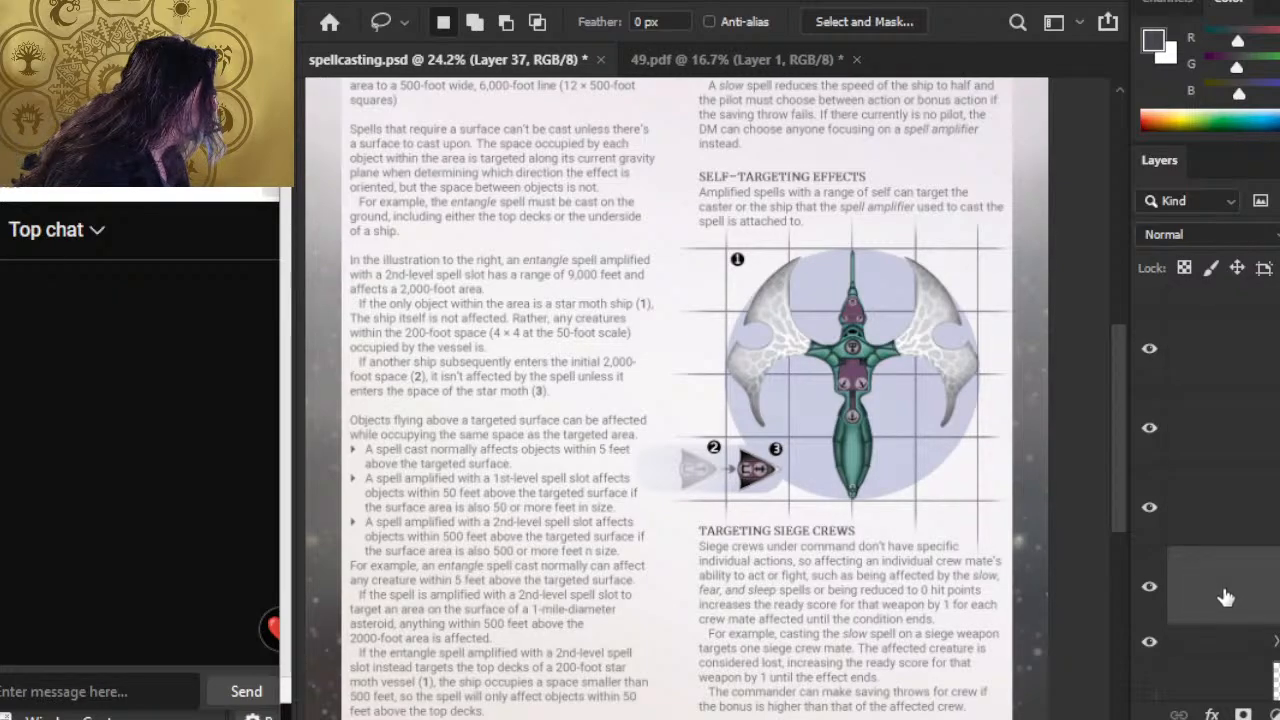
left_click(1228, 520)
left_click(1230, 448)
left_click(1228, 374)
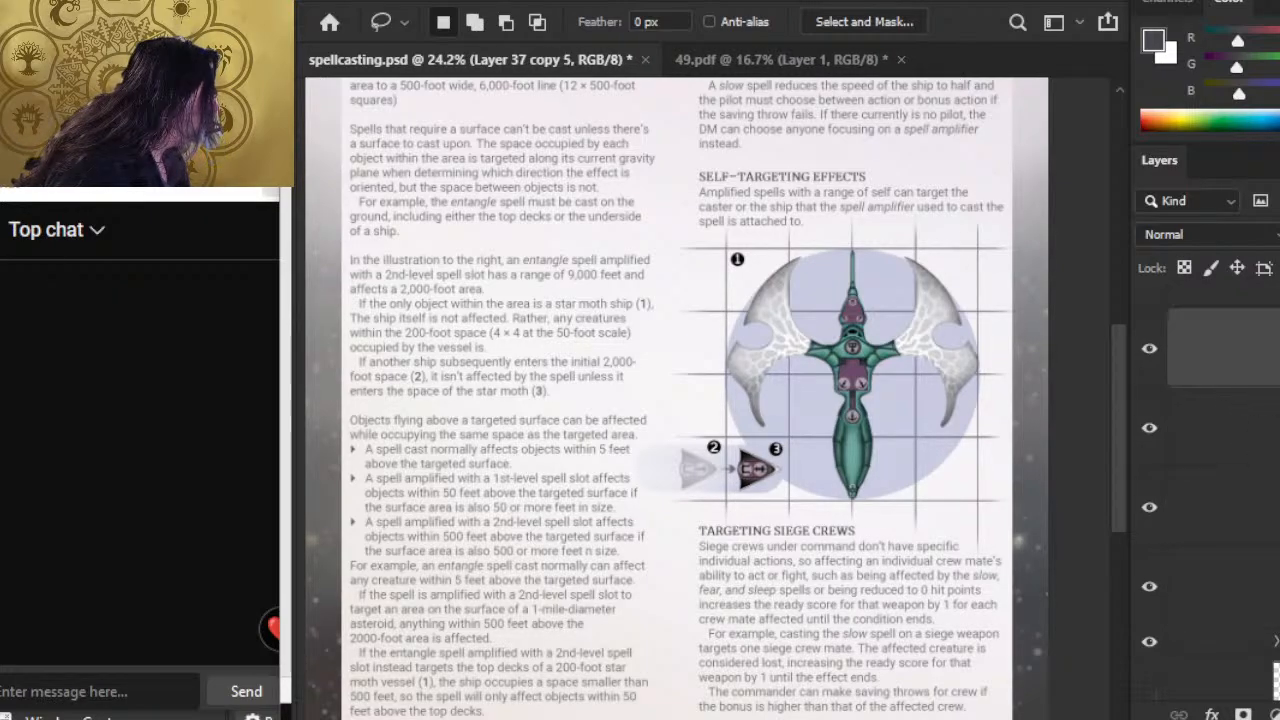
scroll(1210, 490, "up", 3)
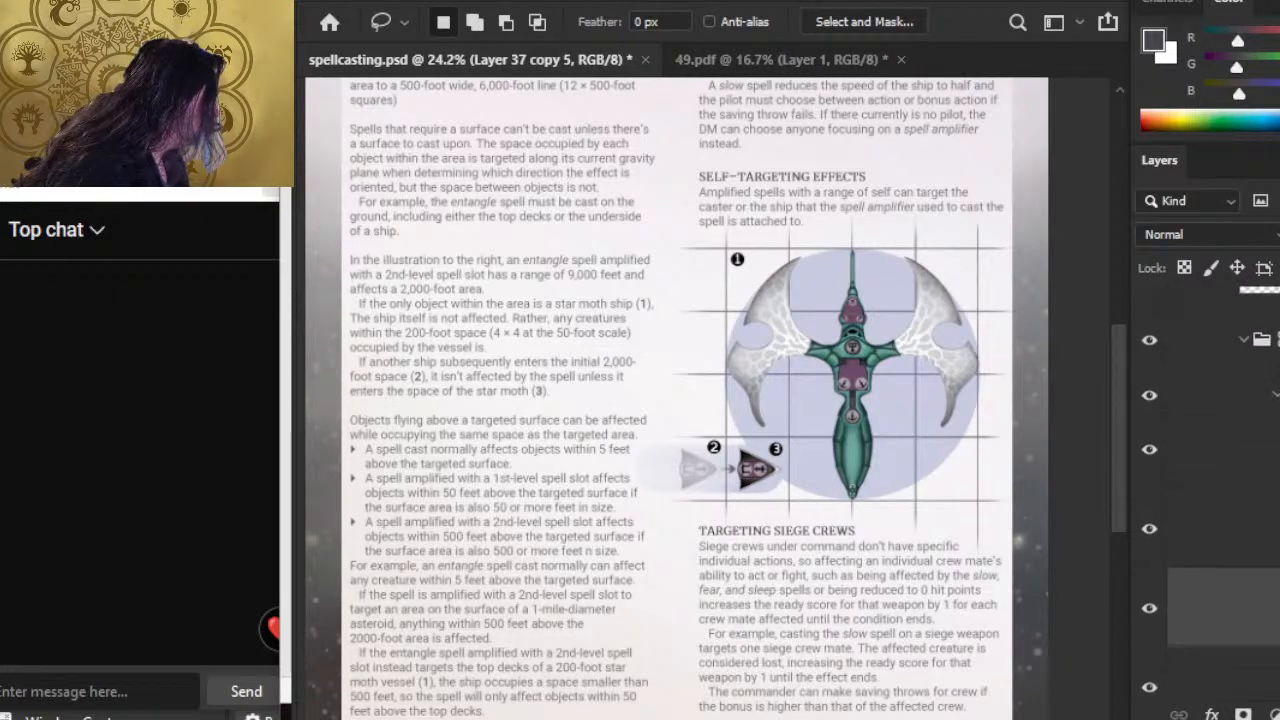
Collapse Group 2 copy, then examine the Layer 37 copies inside Group 2 and the GRID layer below them.
left_click(1276, 408)
left_click(1150, 437)
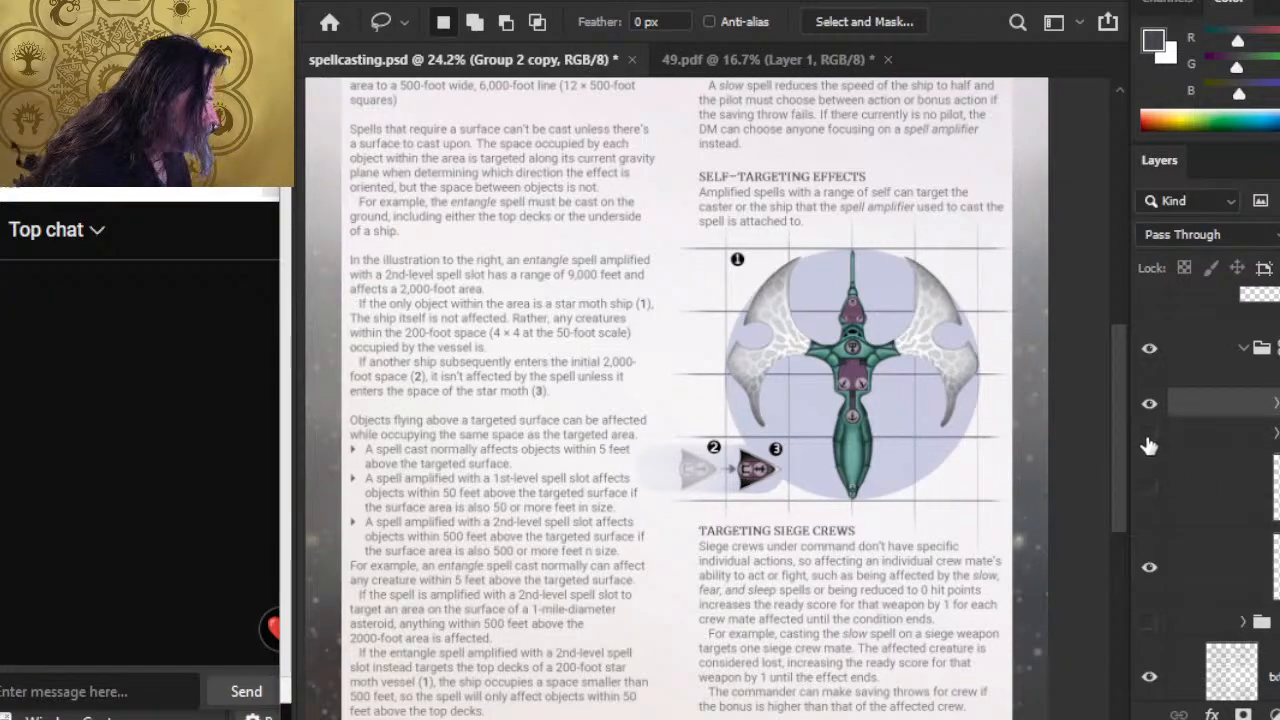
left_click(1150, 437)
left_click(1241, 442)
left_click(1276, 436)
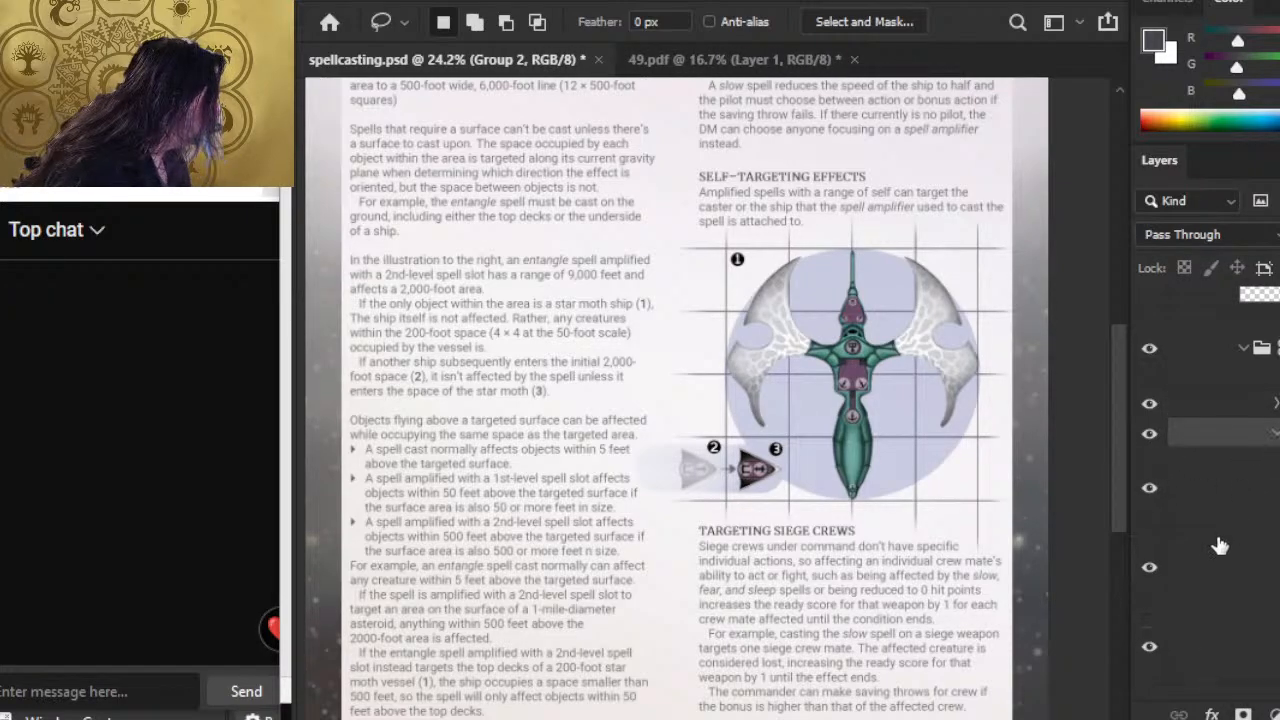
left_click(1241, 497)
left_click(1231, 587)
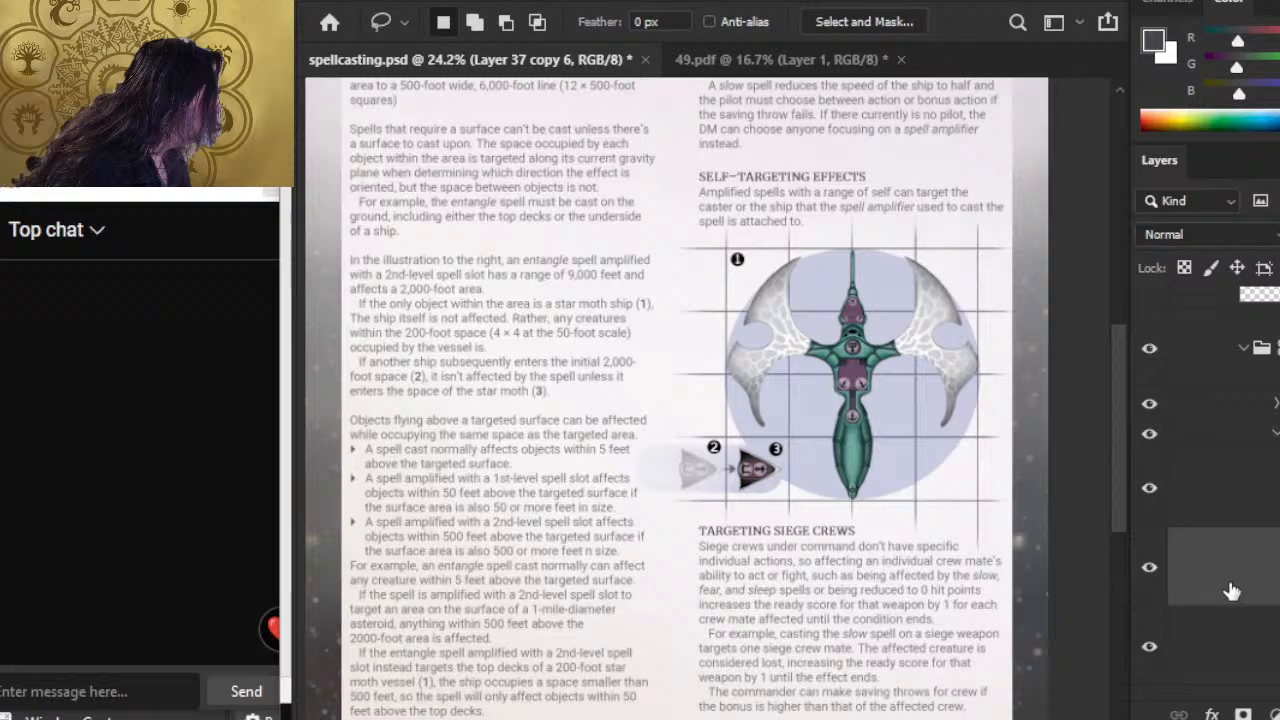
left_click(1240, 662)
scroll(1240, 650, "down", 3)
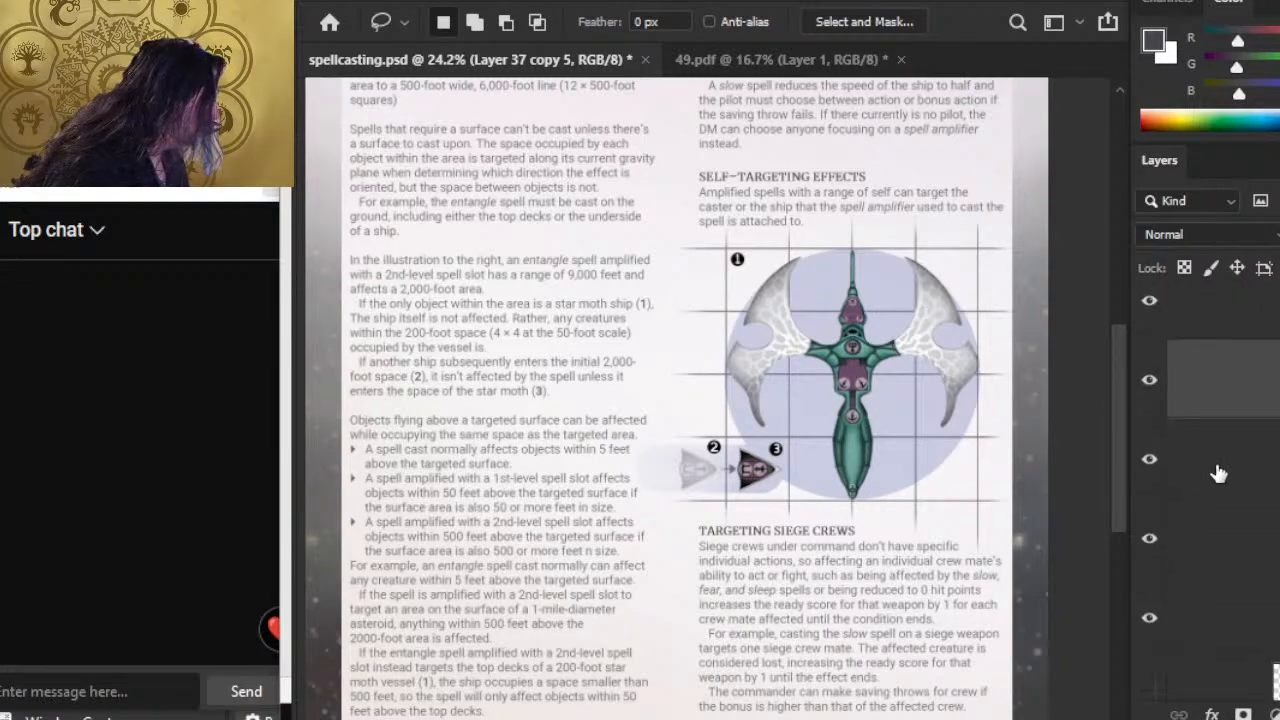
left_click(1218, 475)
left_click(1222, 545)
left_click(1221, 614)
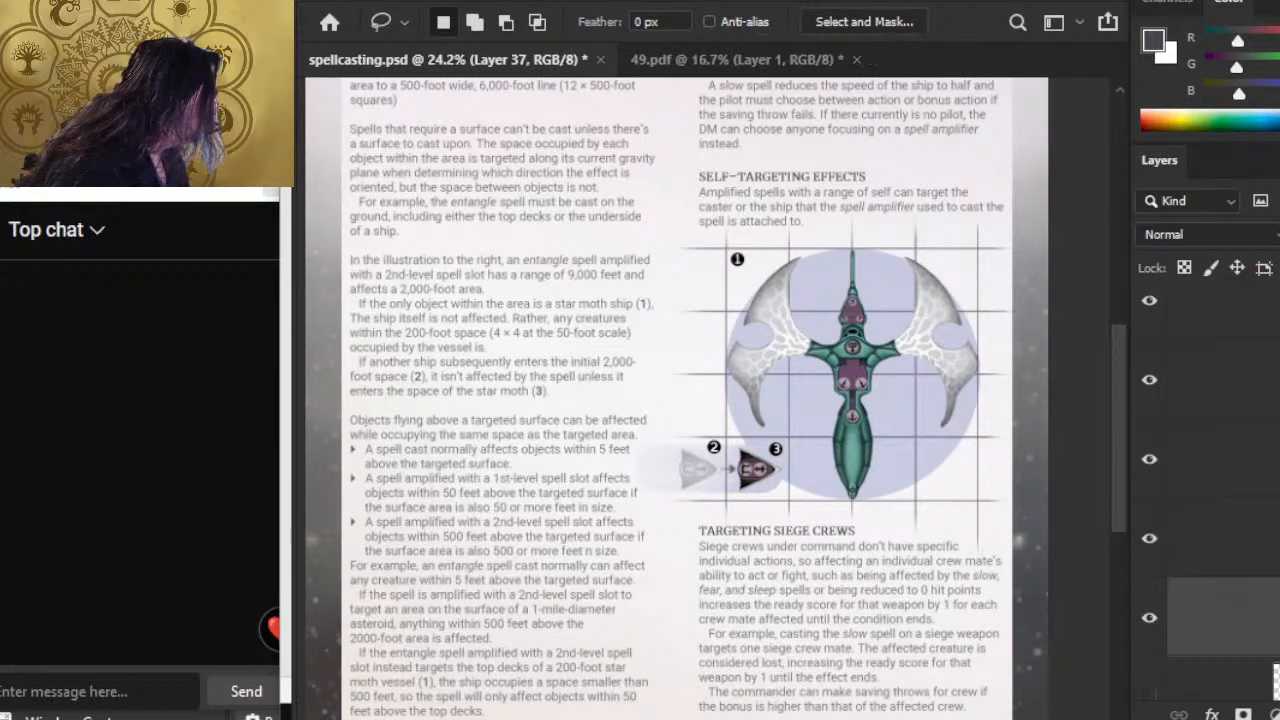
scroll(1220, 600, "down", 3)
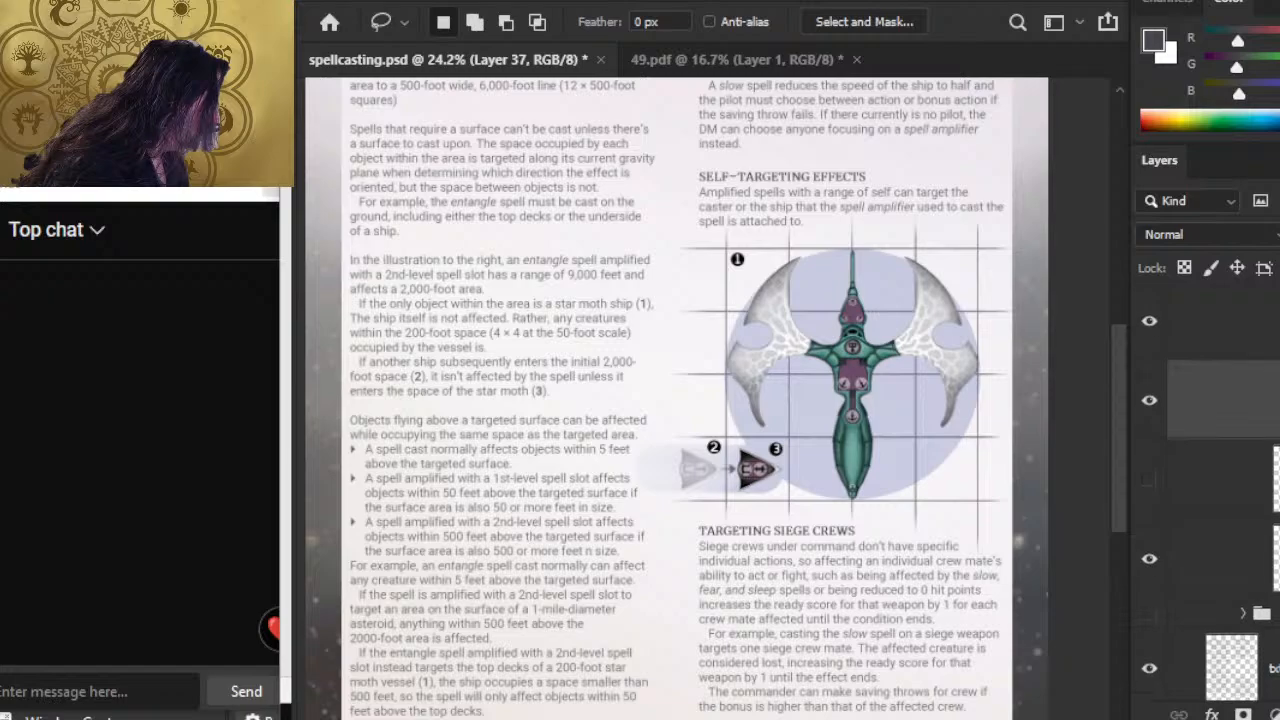
left_click(1242, 585)
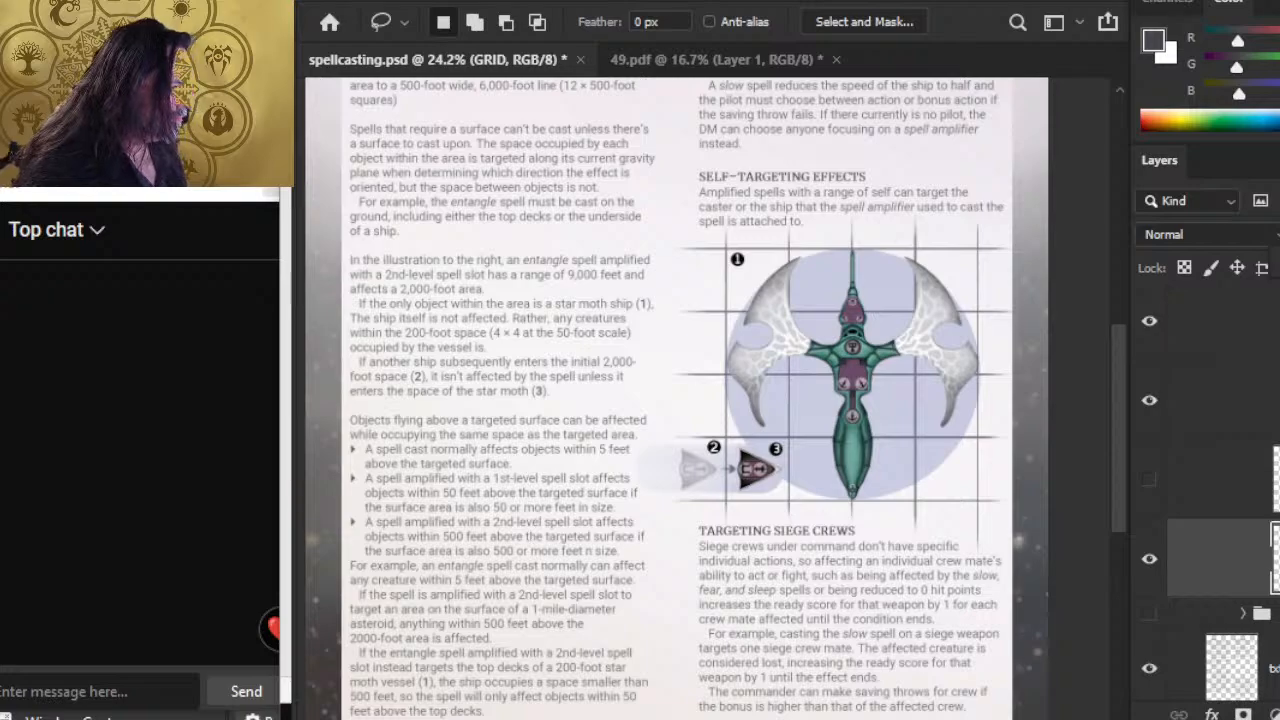
Collapse the grid group, inspect the diagram's grid lines up close, and add a new empty layer directly above the group.
scroll(1212, 490, "up", 5)
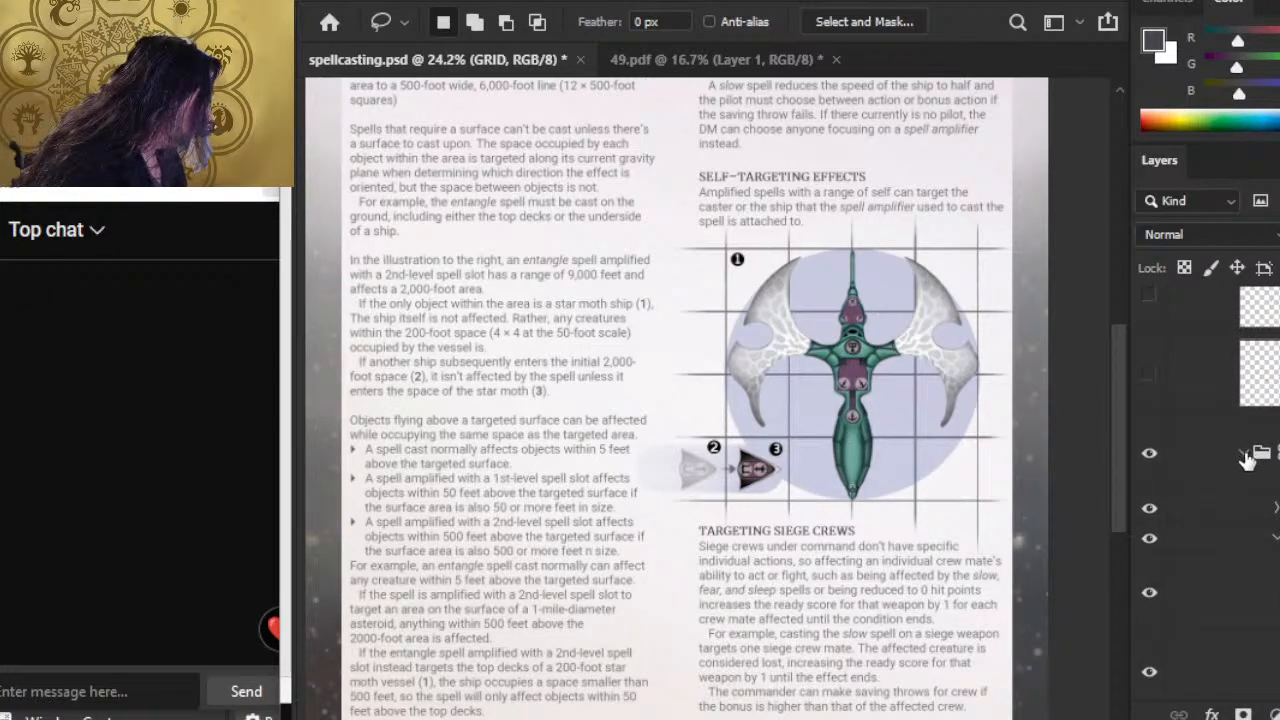
left_click(1245, 456)
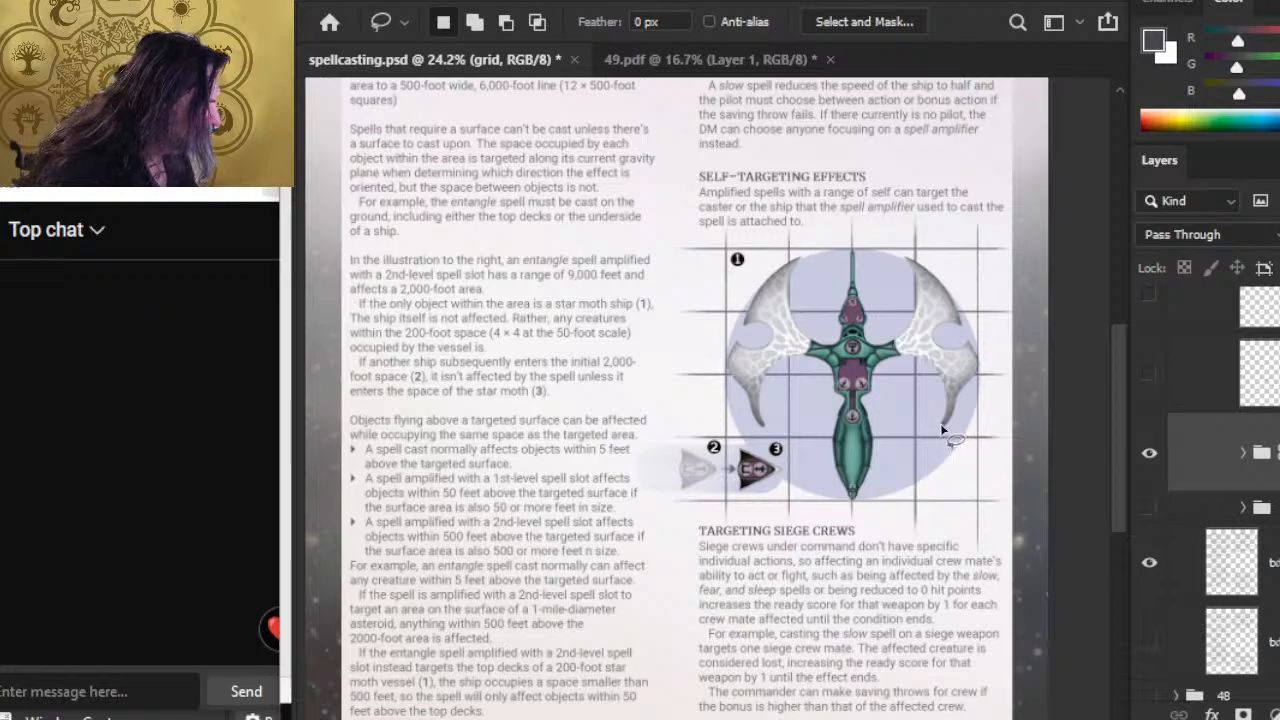
key("z")
mouse_move(940, 423)
left_mouse_down()
mouse_move(1029, 429)
mouse_move(1000, 446)
mouse_move(1023, 471)
mouse_move(1062, 479)
left_mouse_up()
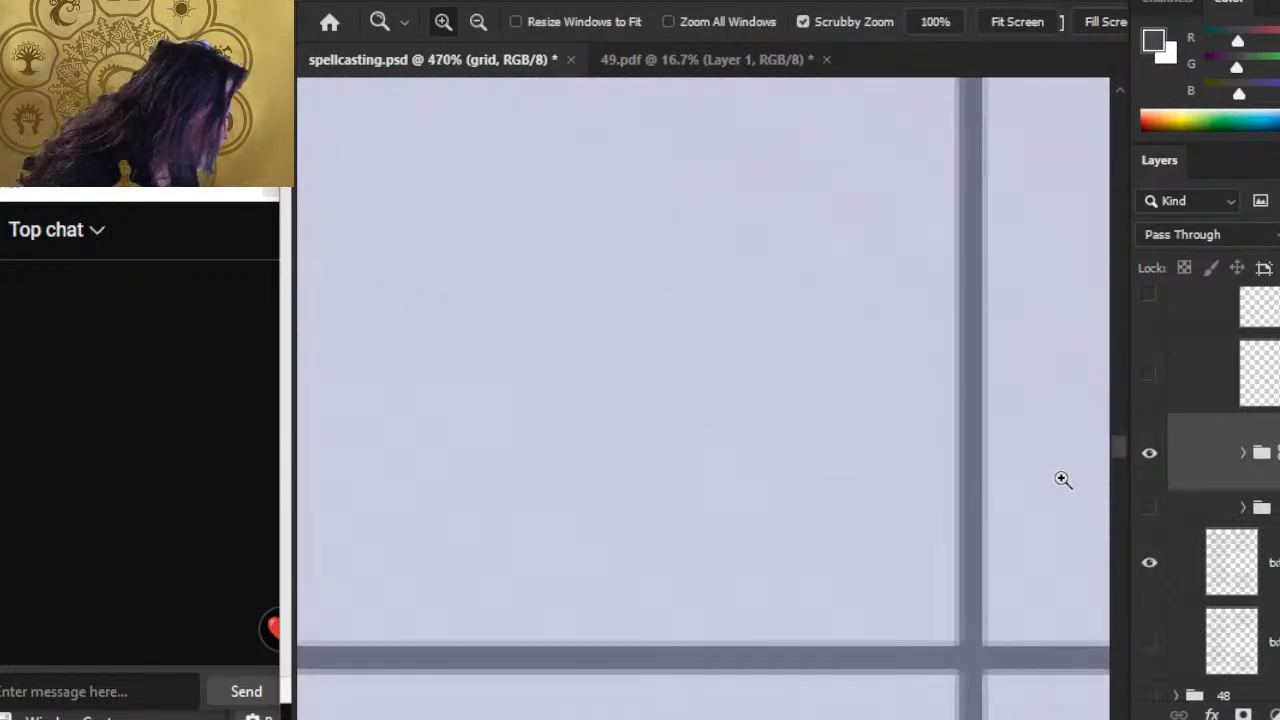
left_click_drag(1003, 526, 849, 472)
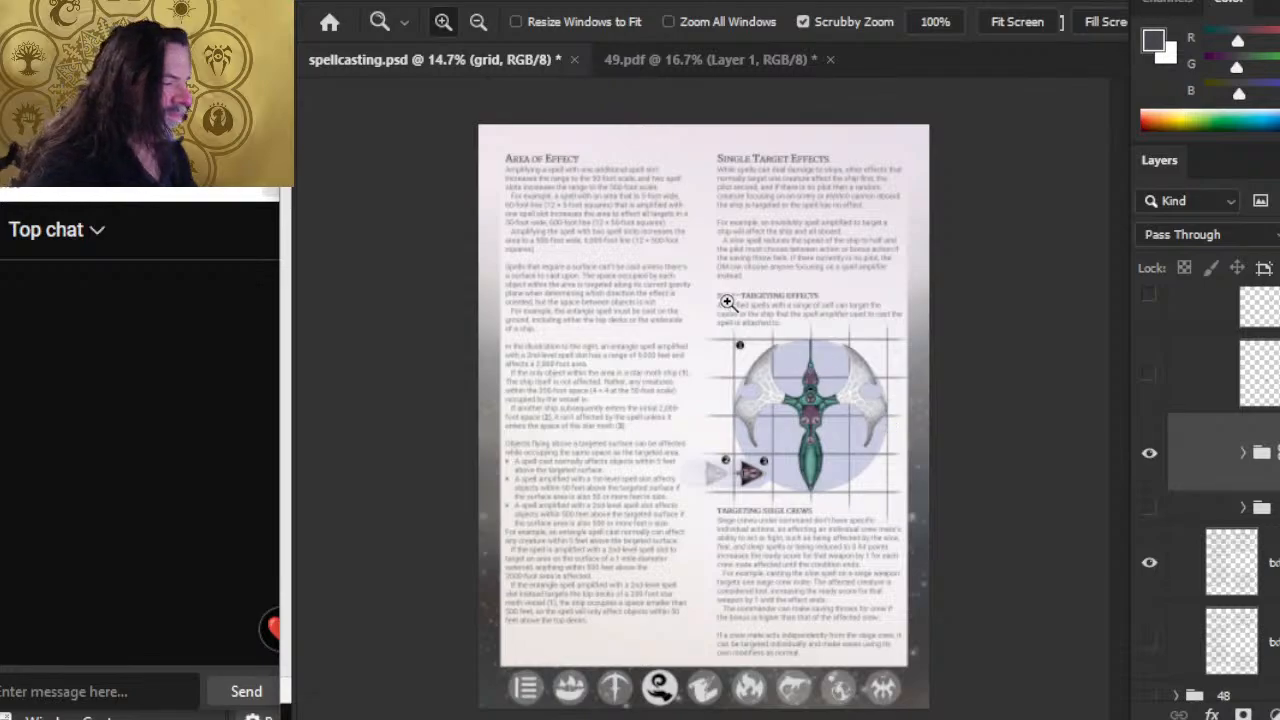
left_click_drag(757, 360, 767, 356)
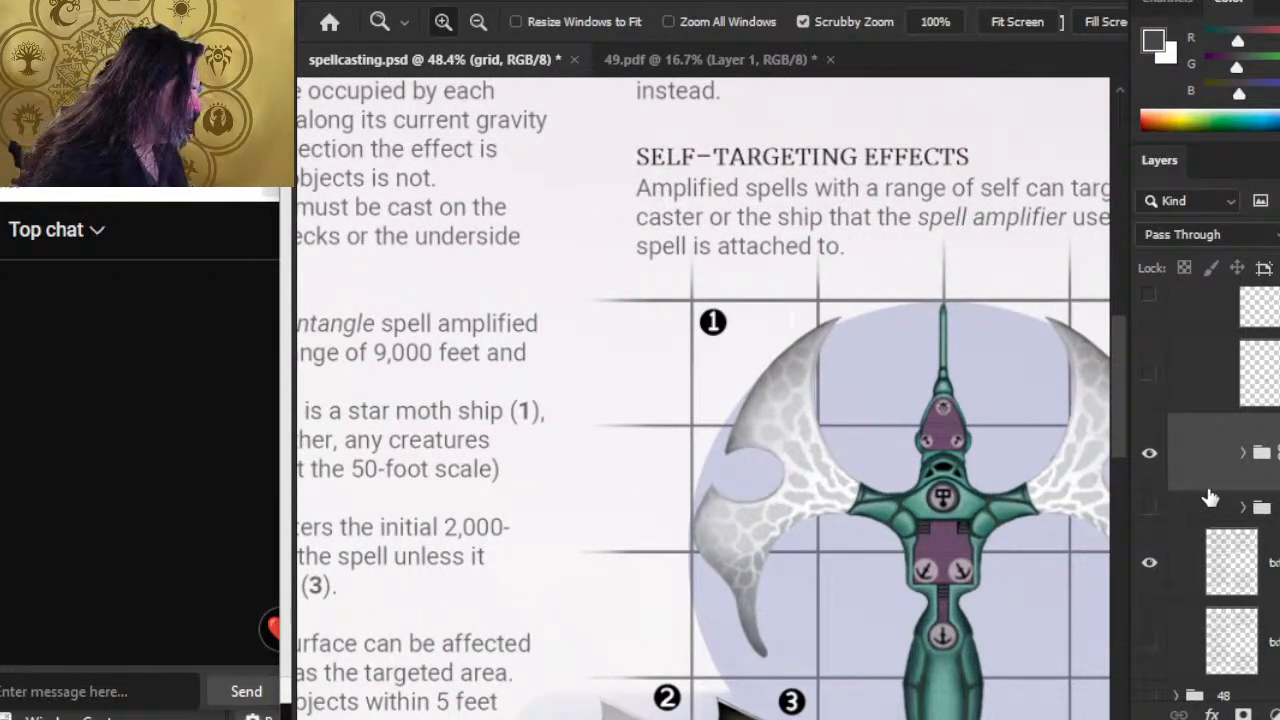
key("ctrl+shift+alt+n")
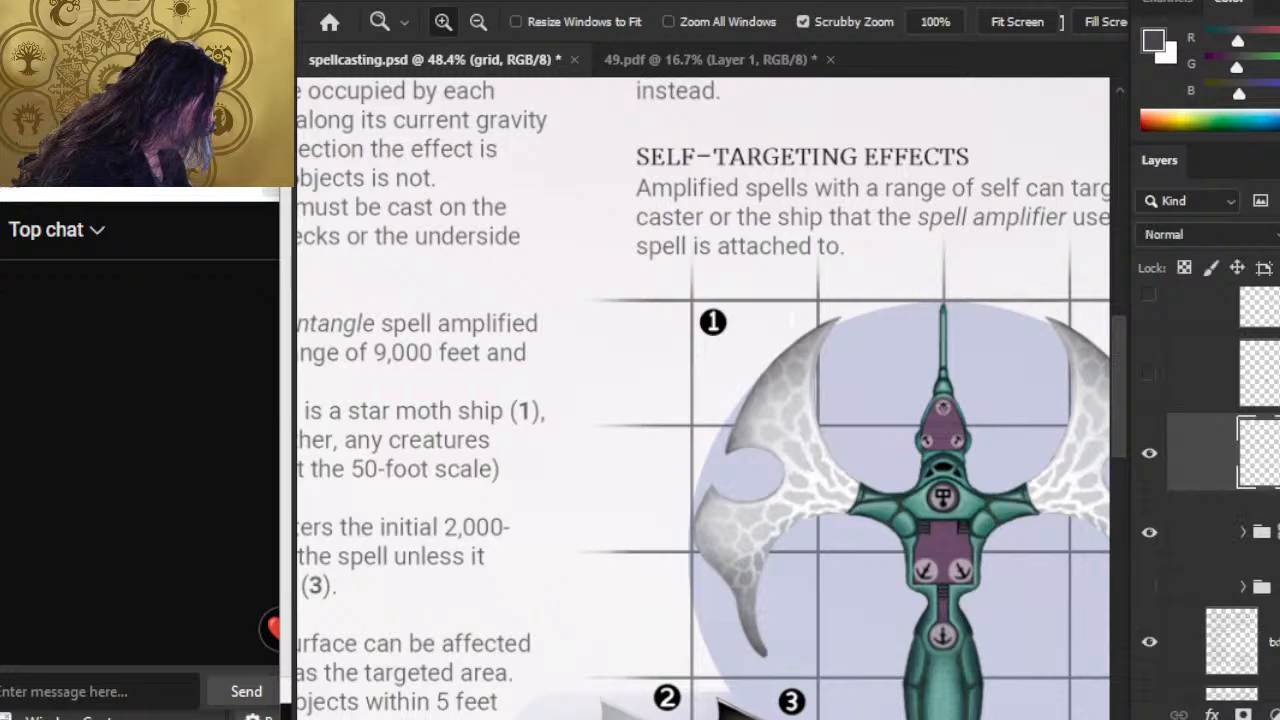
Duplicate the diagram's grid group, hide the original group, and merge the duplicate into a single layer.
left_click(1207, 544)
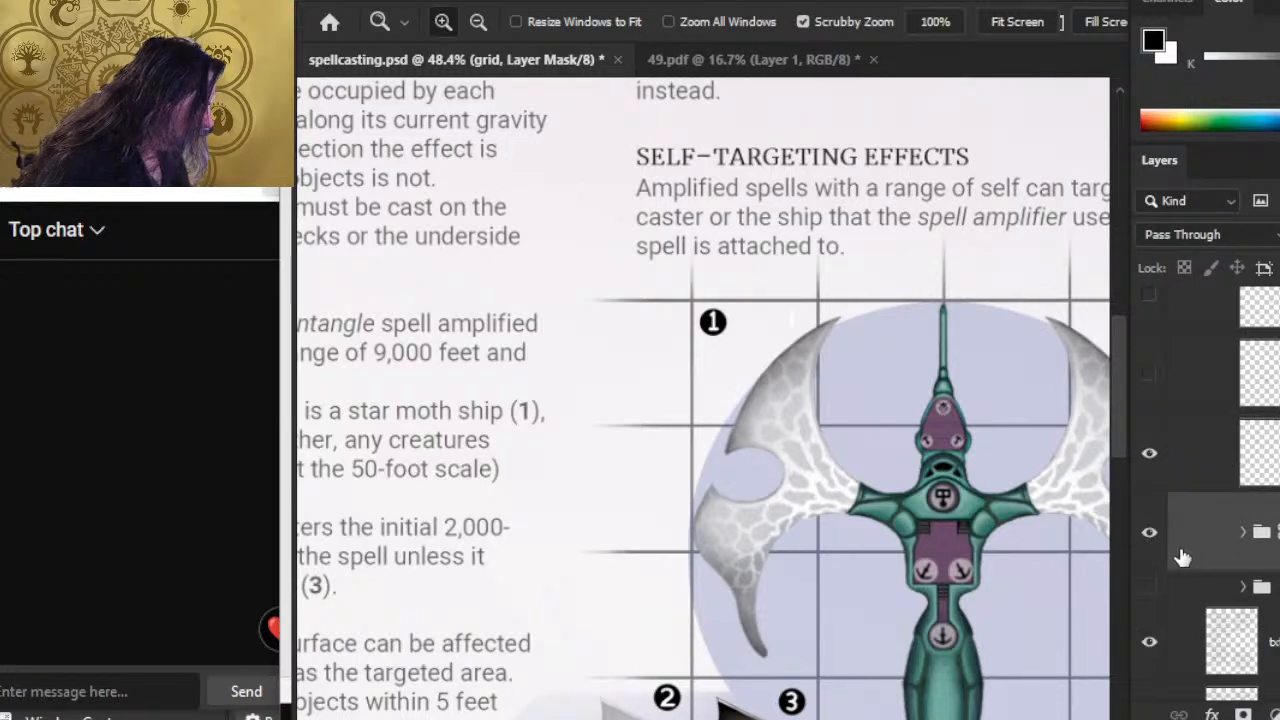
right_click(1183, 560)
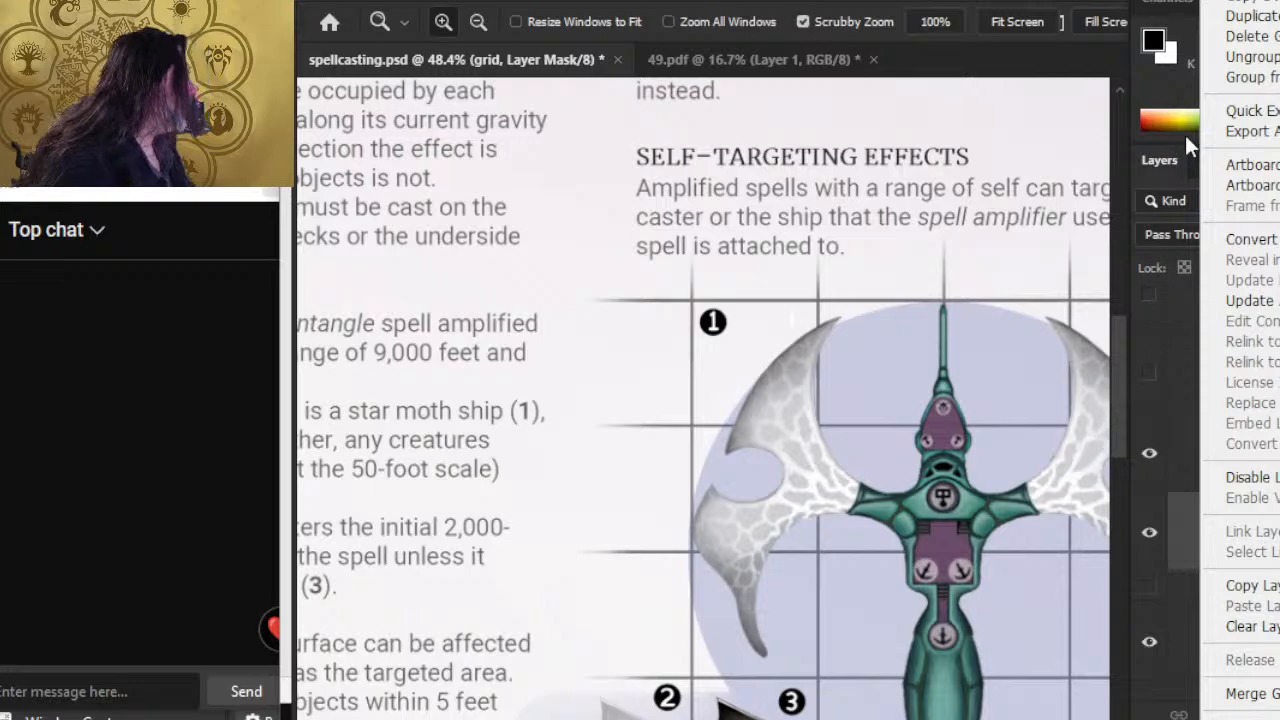
left_click(1240, 16)
key("Return")
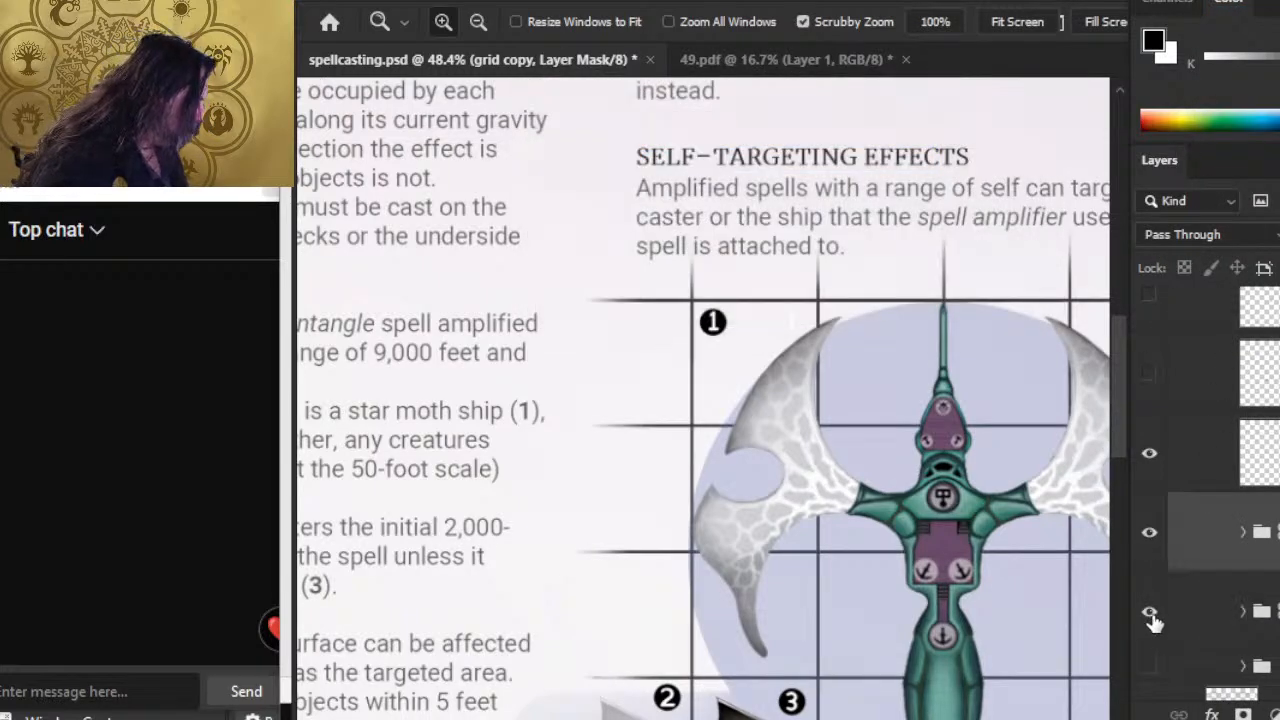
right_click(1196, 535)
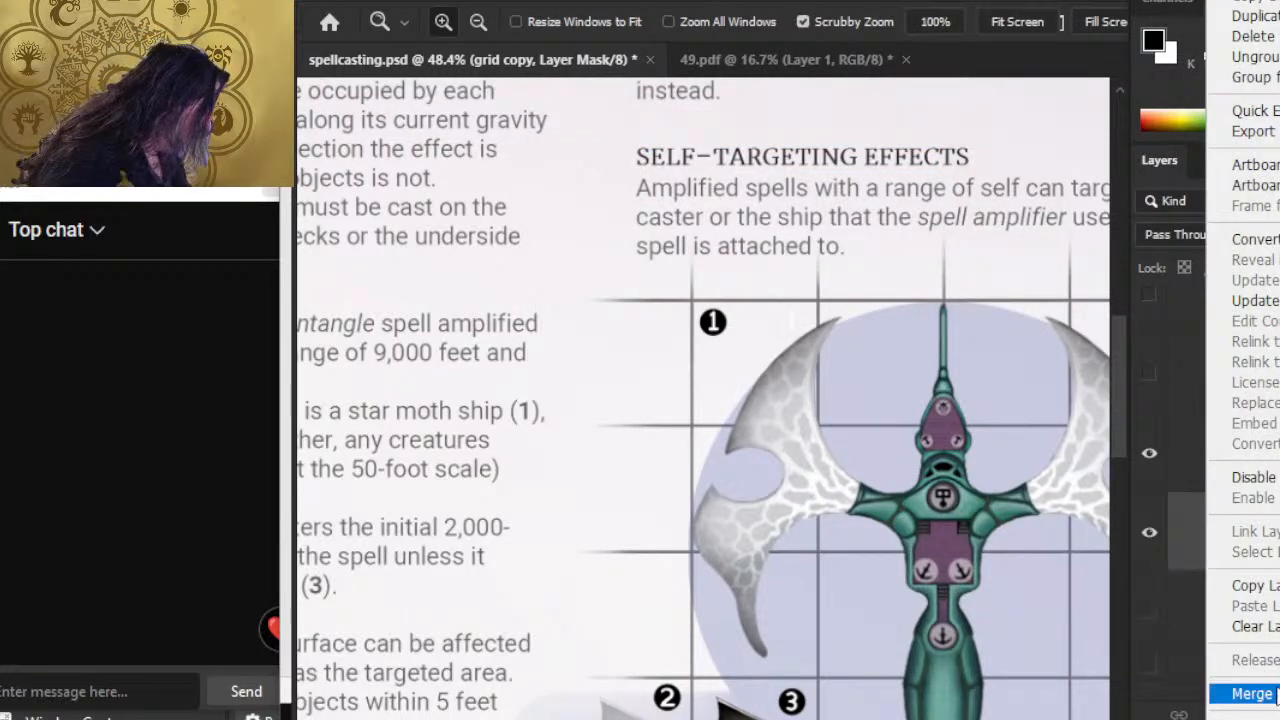
left_click(1262, 693)
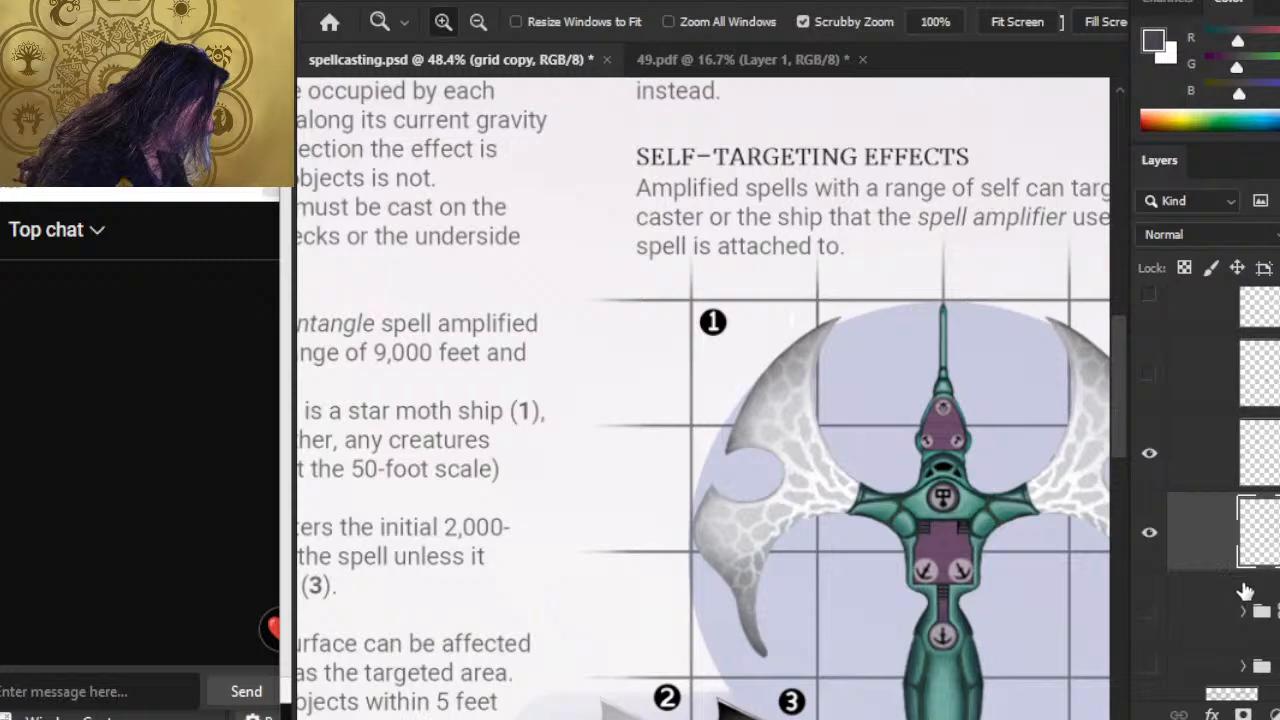
Load the merged grid's lines as a selection, add a new empty layer above it, and reset the colours to default.
left_click(1262, 535, "ctrl")
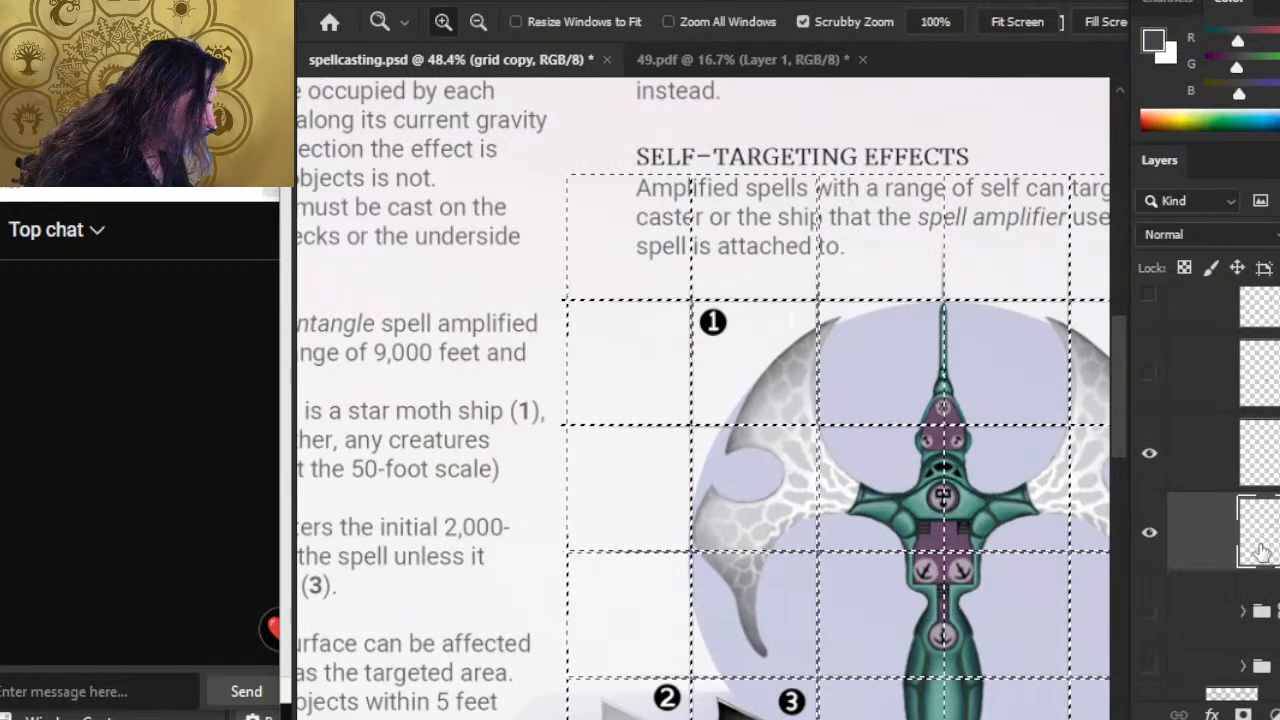
key("ctrl+alt+shift+n")
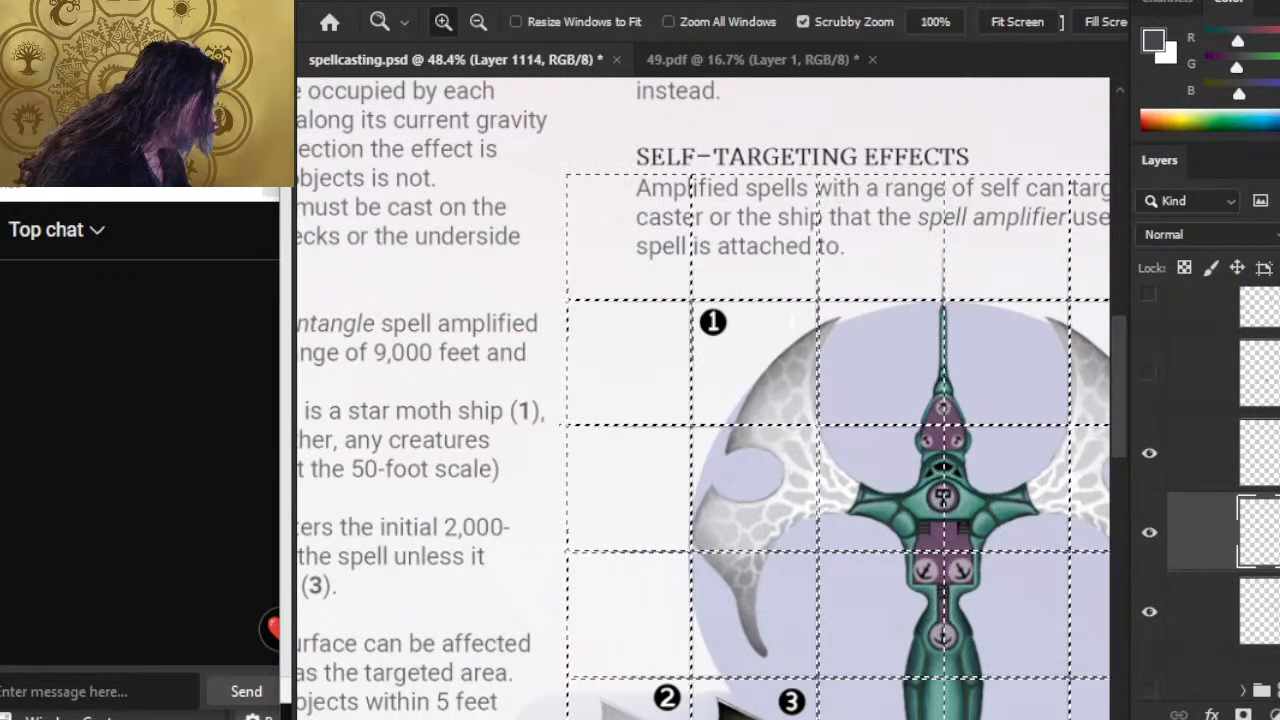
key("d")
Paint black over the selected grid lines across the whole diagram on the new layer with a 600 px brush.
left_click_drag(914, 470, 819, 460)
left_click_drag(949, 521, 841, 387)
key("b")
key("bracketright")
key("bracketright")
key("bracketright")
key("bracketright")
key("bracketright")
key("bracketright")
key("bracketright")
key("bracketright")
key("bracketright")
key("bracketright")
key("bracketright")
mouse_move(660, 203)
left_mouse_down()
mouse_move(695, 476)
mouse_move(730, 470)
mouse_move(837, 195)
mouse_move(882, 462)
left_mouse_up()
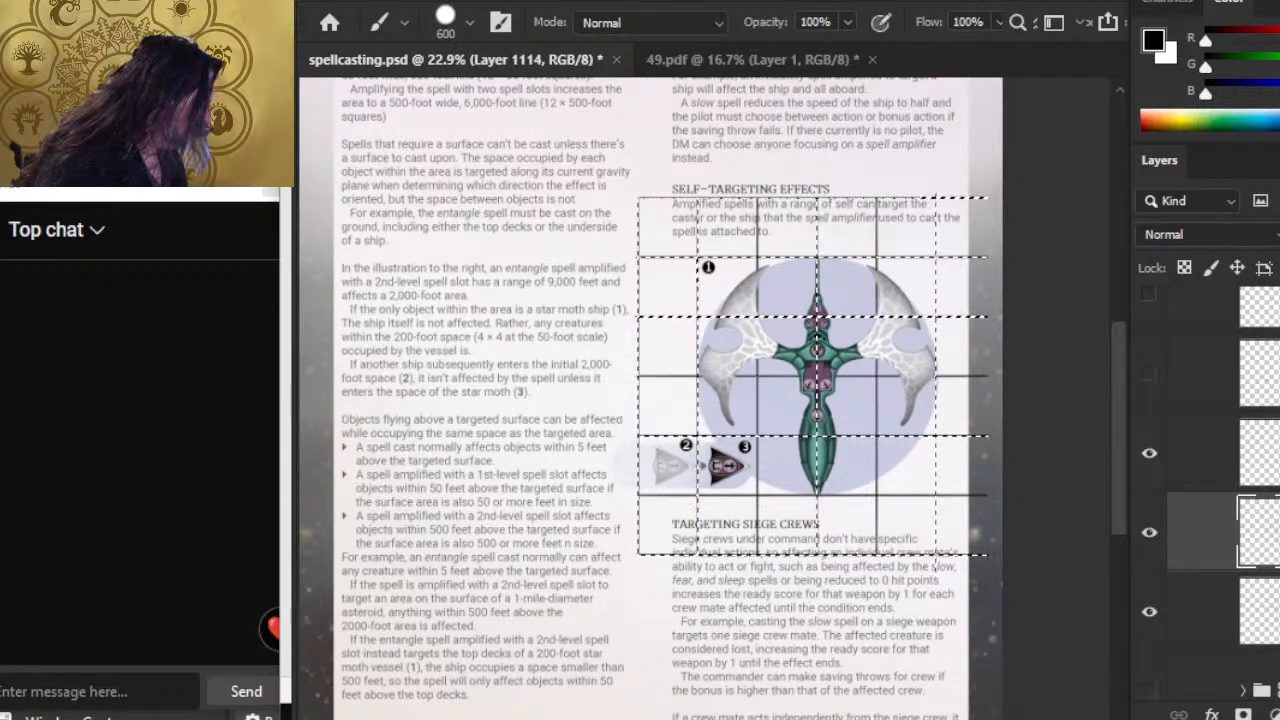
Hide the merged grid copy, clear the selection, and set the black grid layer's opacity to 30%.
left_click(1190, 532)
left_click(1149, 612)
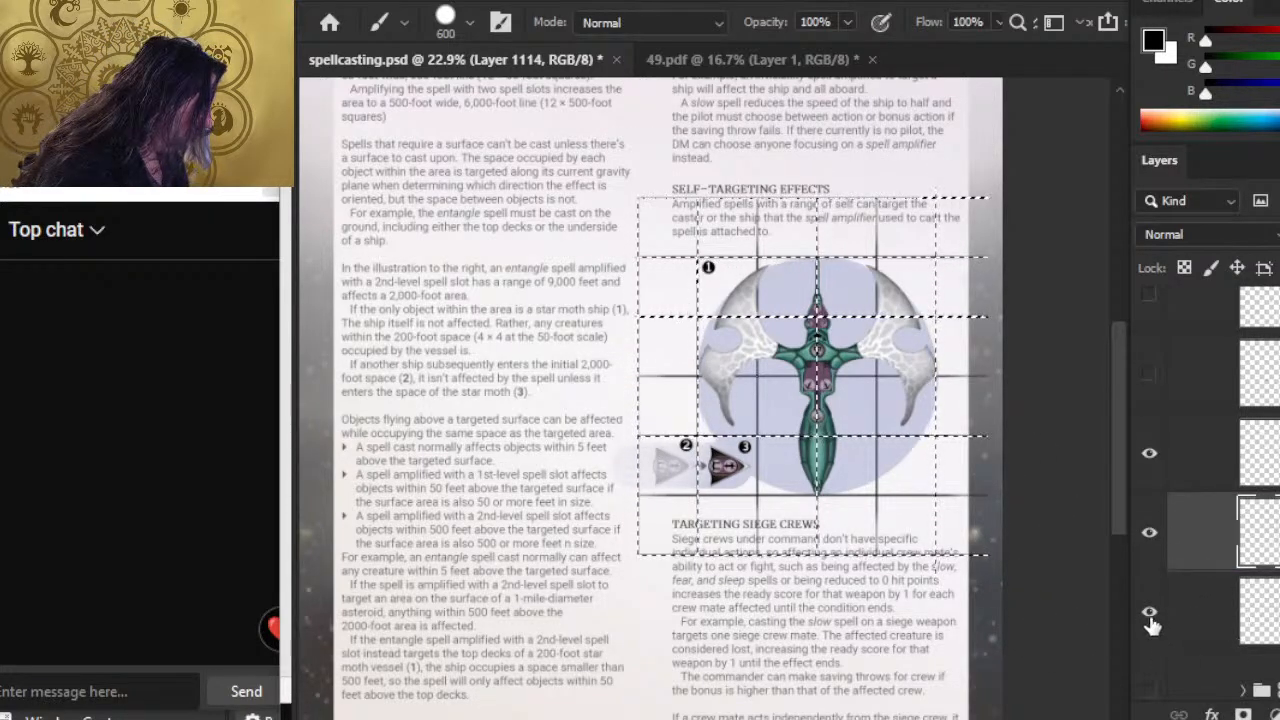
key("ctrl+d")
key("l")
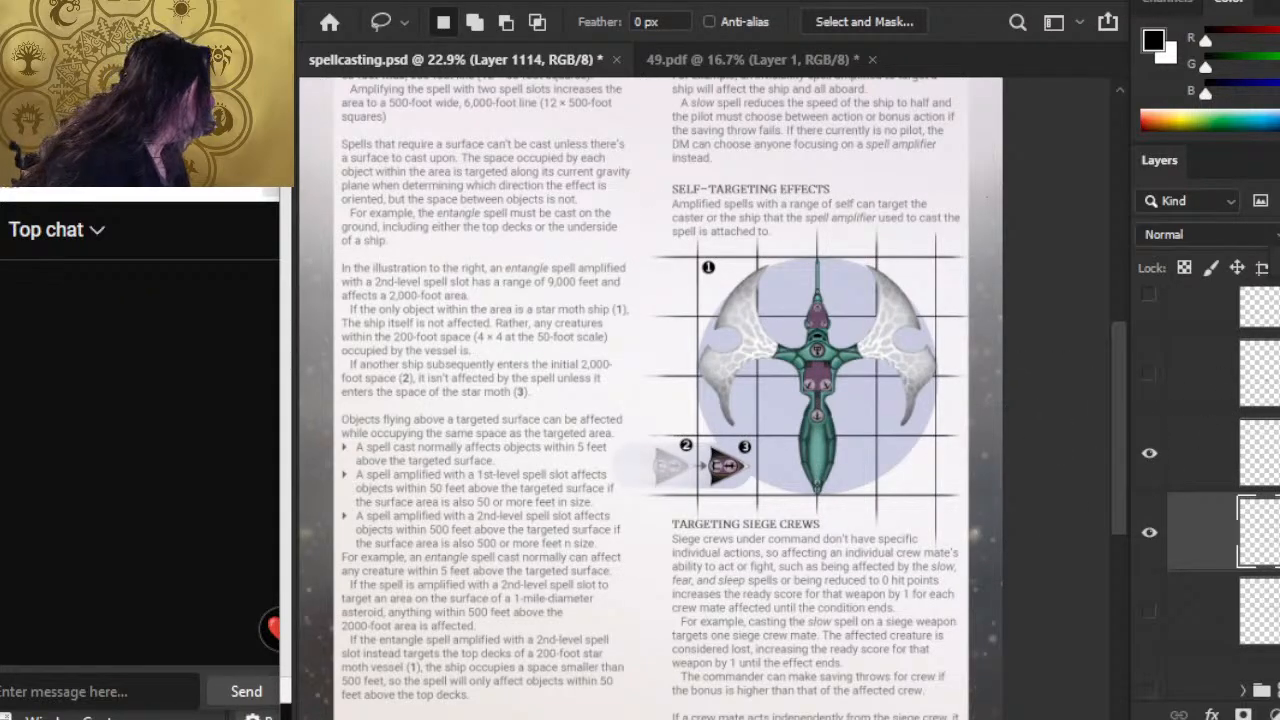
key("3")
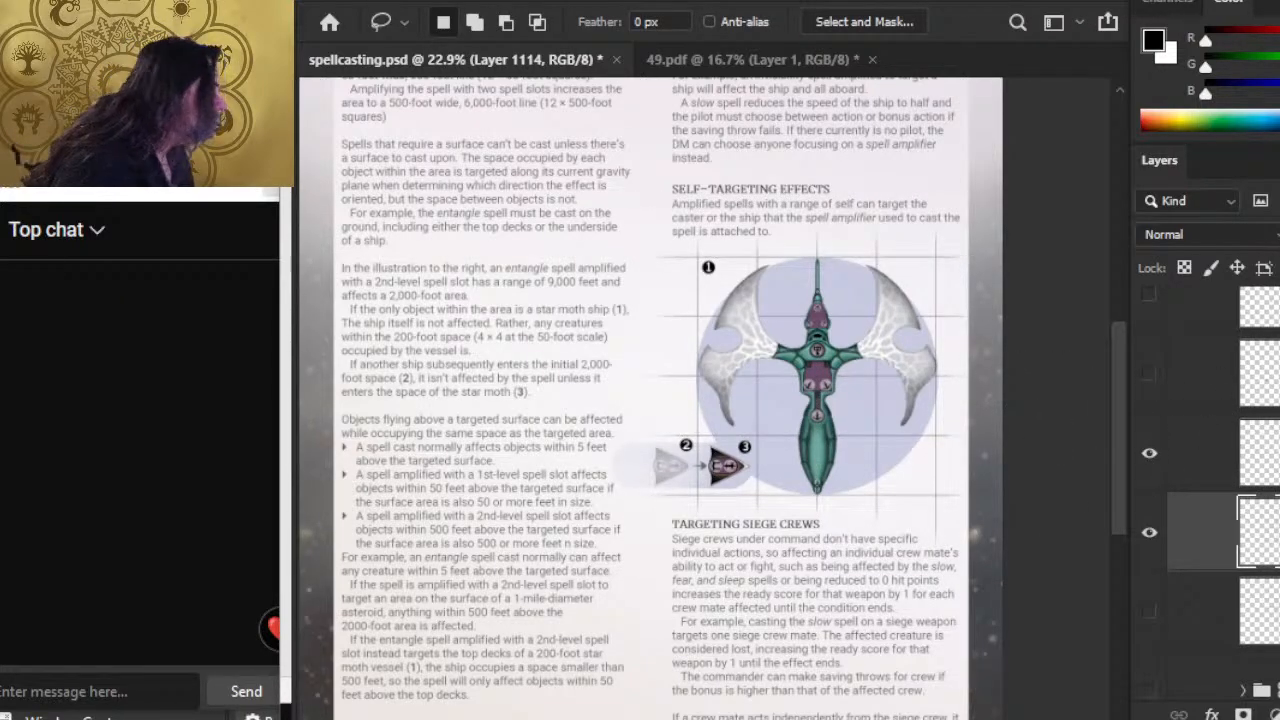
key("z")
left_click_drag(780, 405, 875, 405)
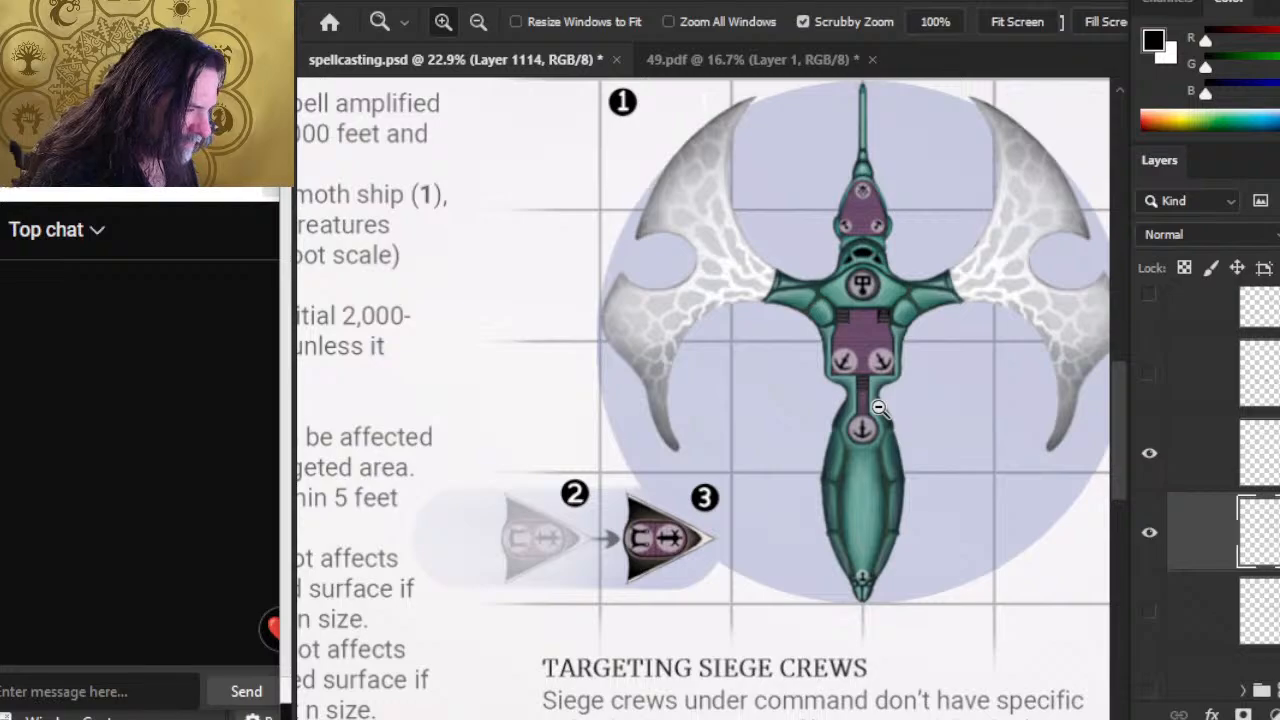
left_click(878, 407, "alt")
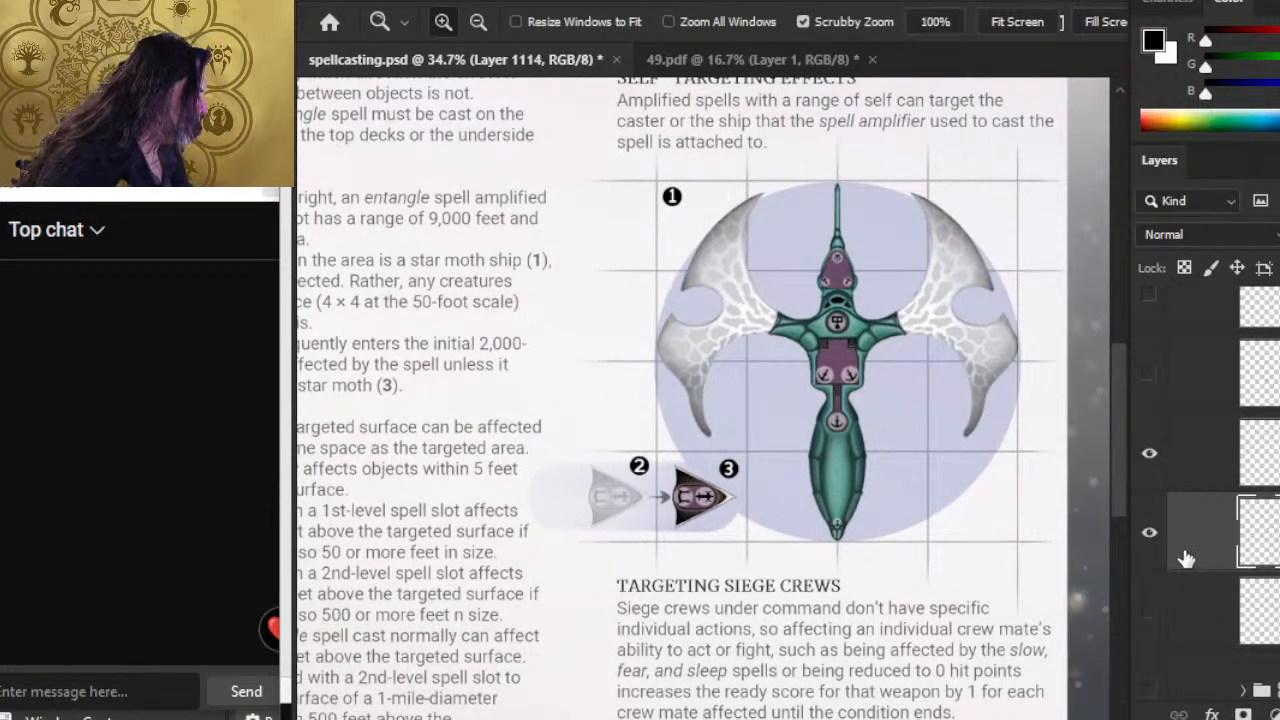
Select the hidden grid copy layer below the black grid layer.
left_click(1205, 618)
scroll(1210, 494, "down", 3)
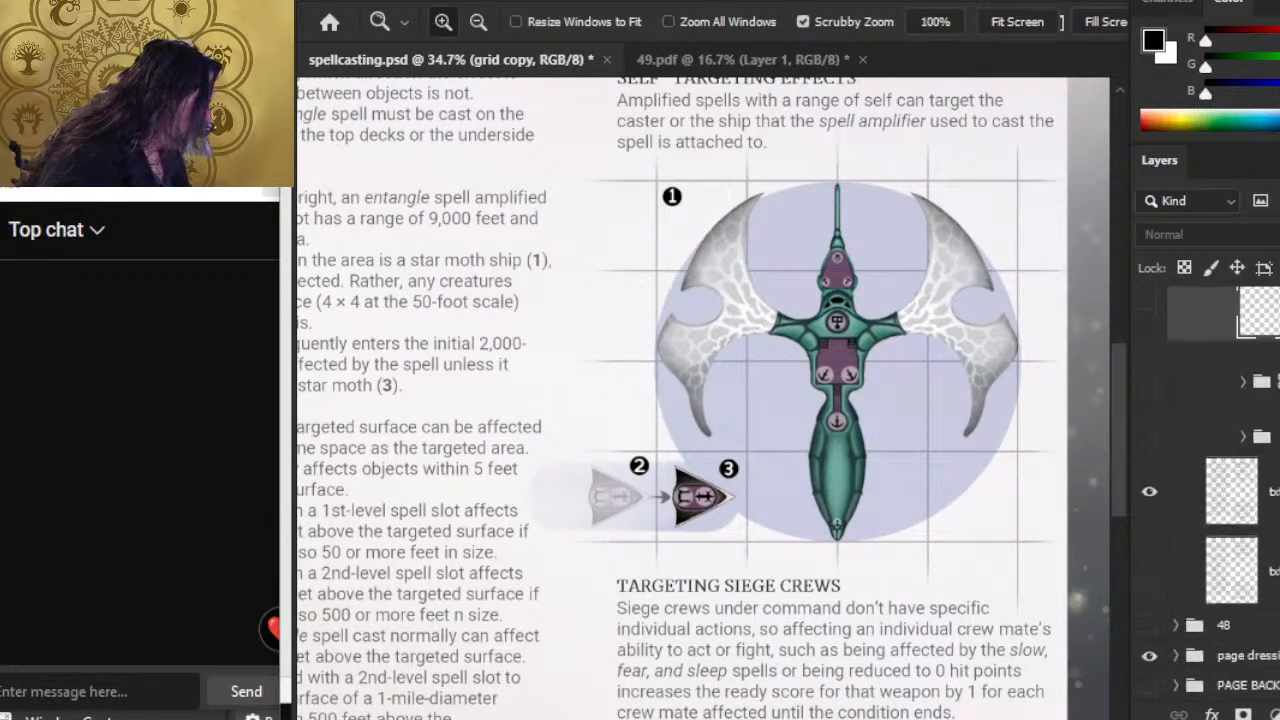
Move the hidden grid copy layer and the neighbouring hidden layers into the trash group.
left_click(1219, 477, "shift")
left_click_drag(1220, 479, 1230, 518)
left_click_drag(1230, 570, 1230, 437)
left_click_drag(1230, 517, 1230, 606)
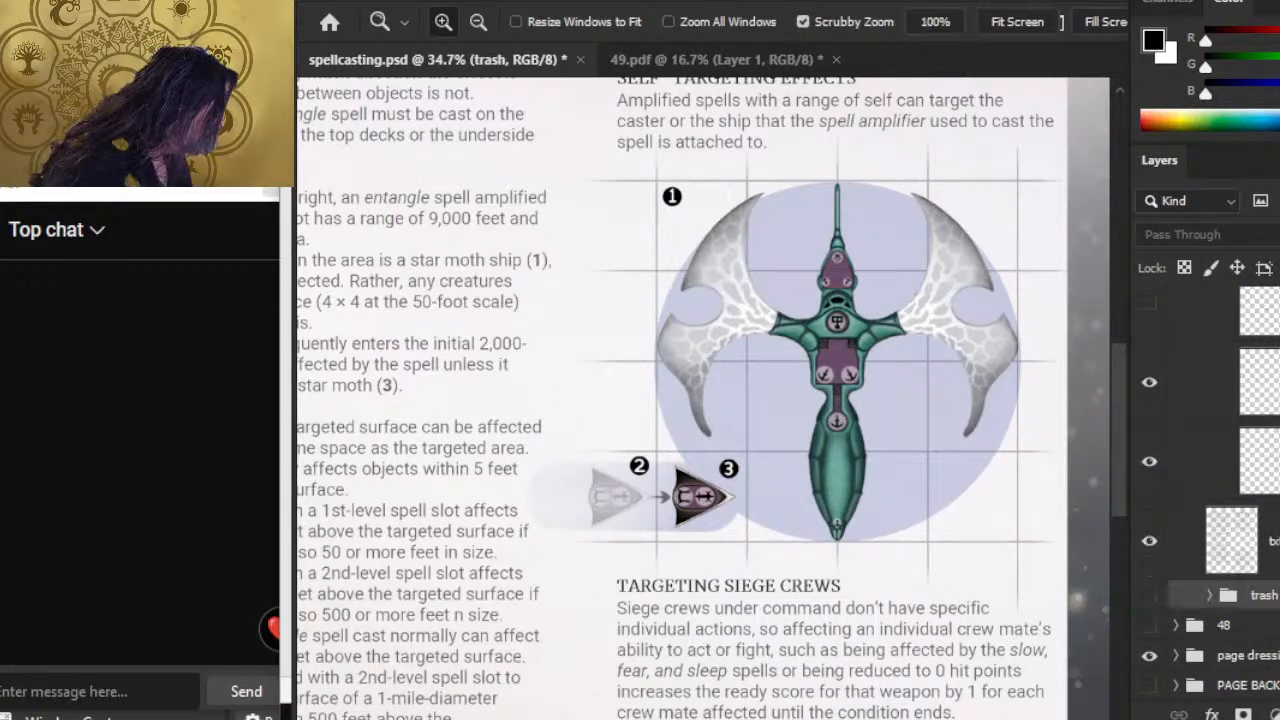
Toggle the diagram's layers to check them, and move hidden Layer 38 copy 2 with the two hidden layers below it into the trash group.
scroll(1230, 602, "up", 6)
scroll(1230, 602, "down", 2)
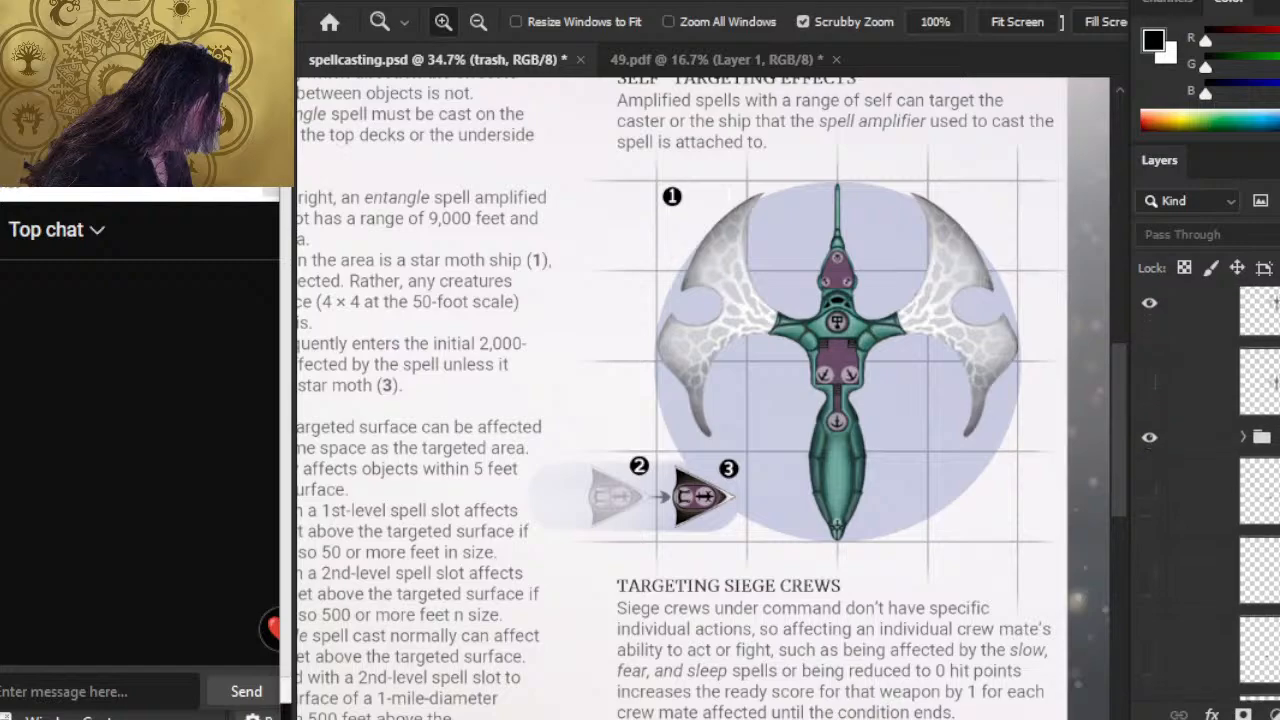
scroll(1189, 423, "up", 1)
left_click(1150, 333)
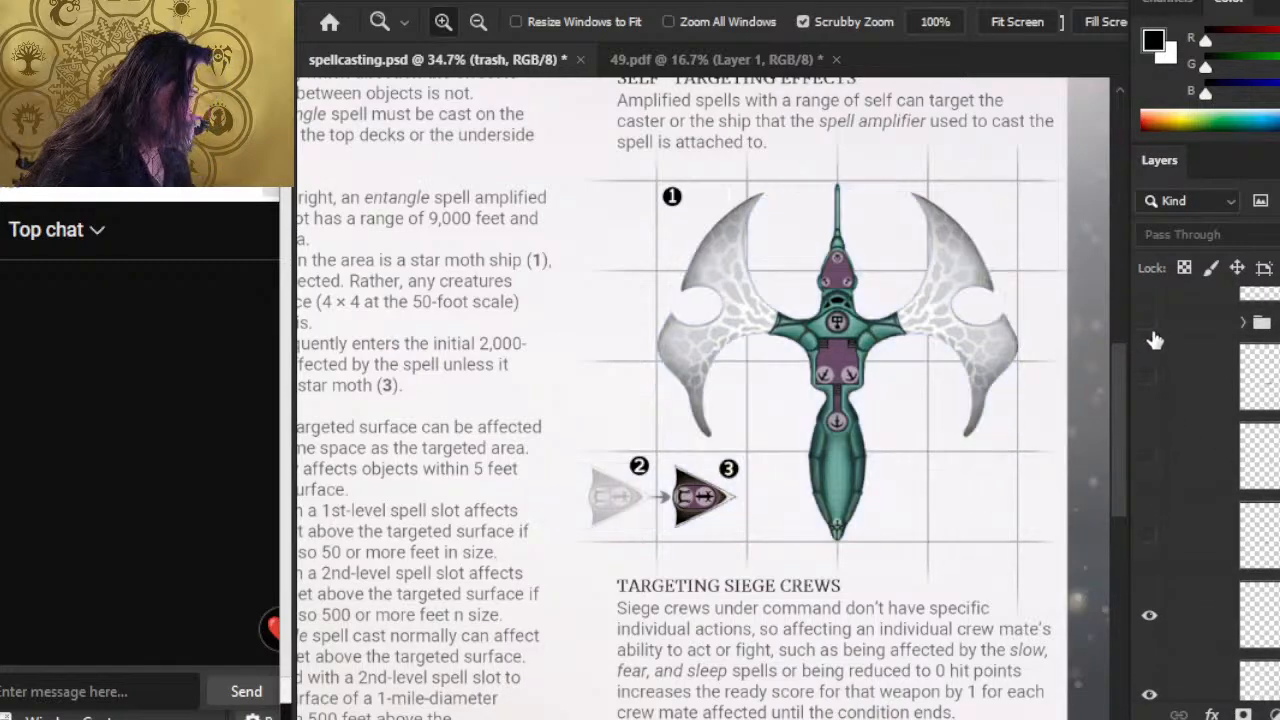
left_click(1150, 333)
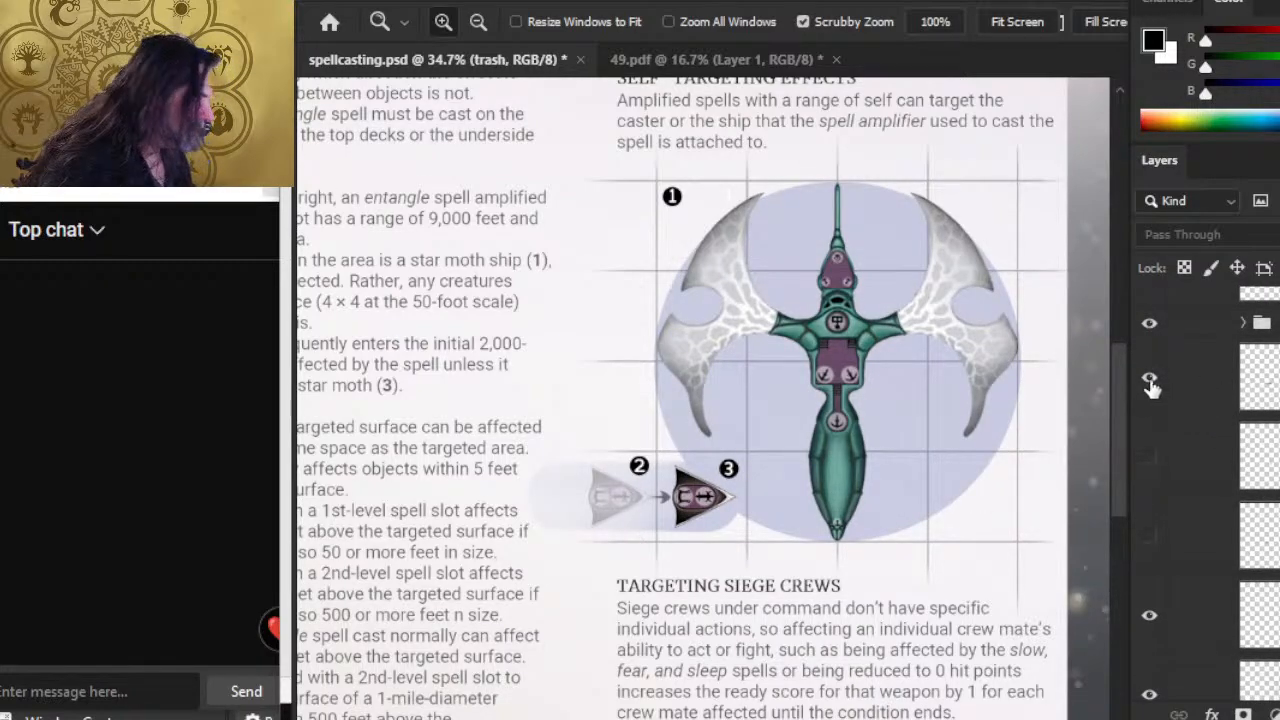
left_click(1151, 383)
left_click(1150, 383)
left_click(1212, 398)
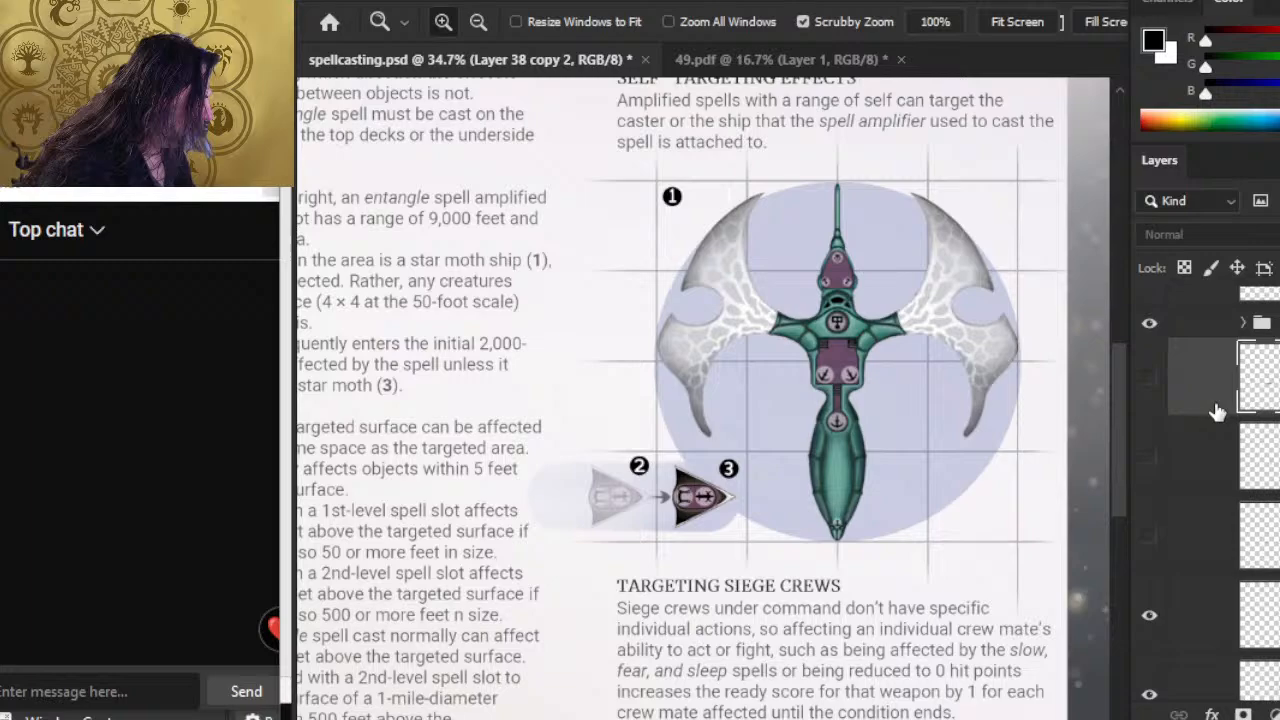
left_click(1211, 560, "shift")
scroll(1211, 545, "down", 3)
left_click_drag(1211, 335, 1211, 640)
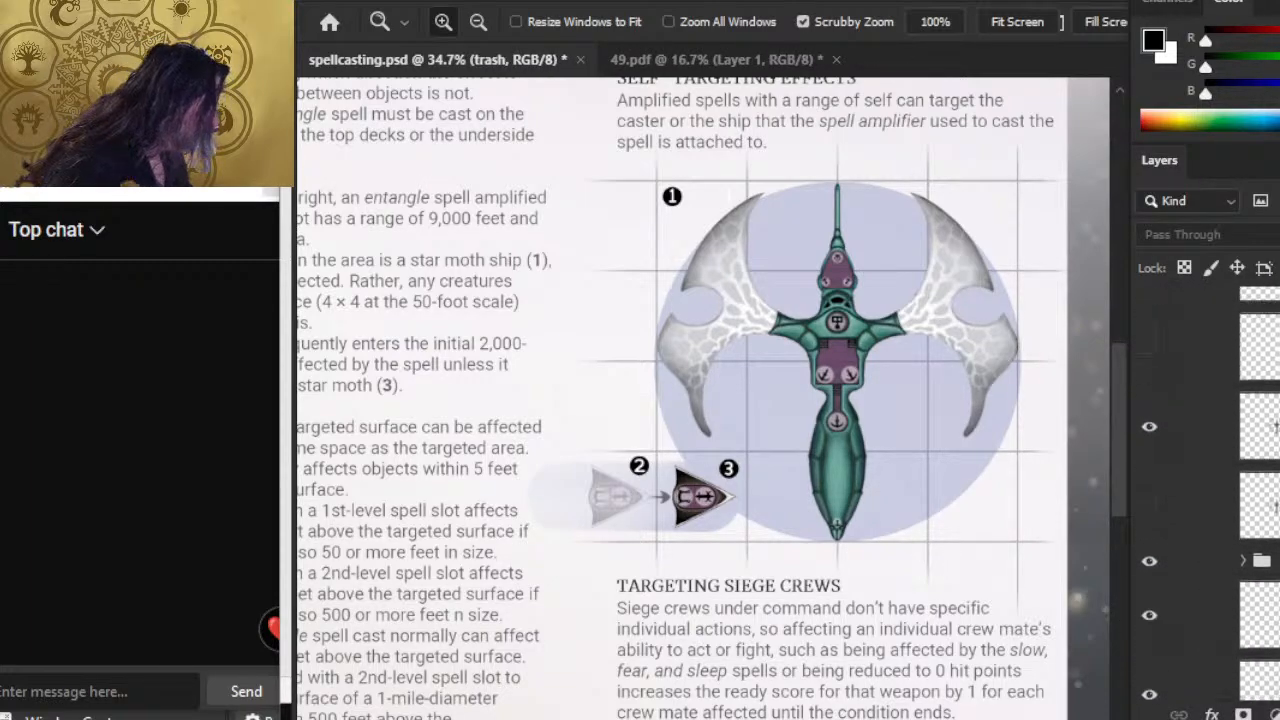
Check the next unused layers in the diagram group, and move the adjacent hidden layers into the trash group.
scroll(1210, 494, "down", 2)
left_click(1150, 441)
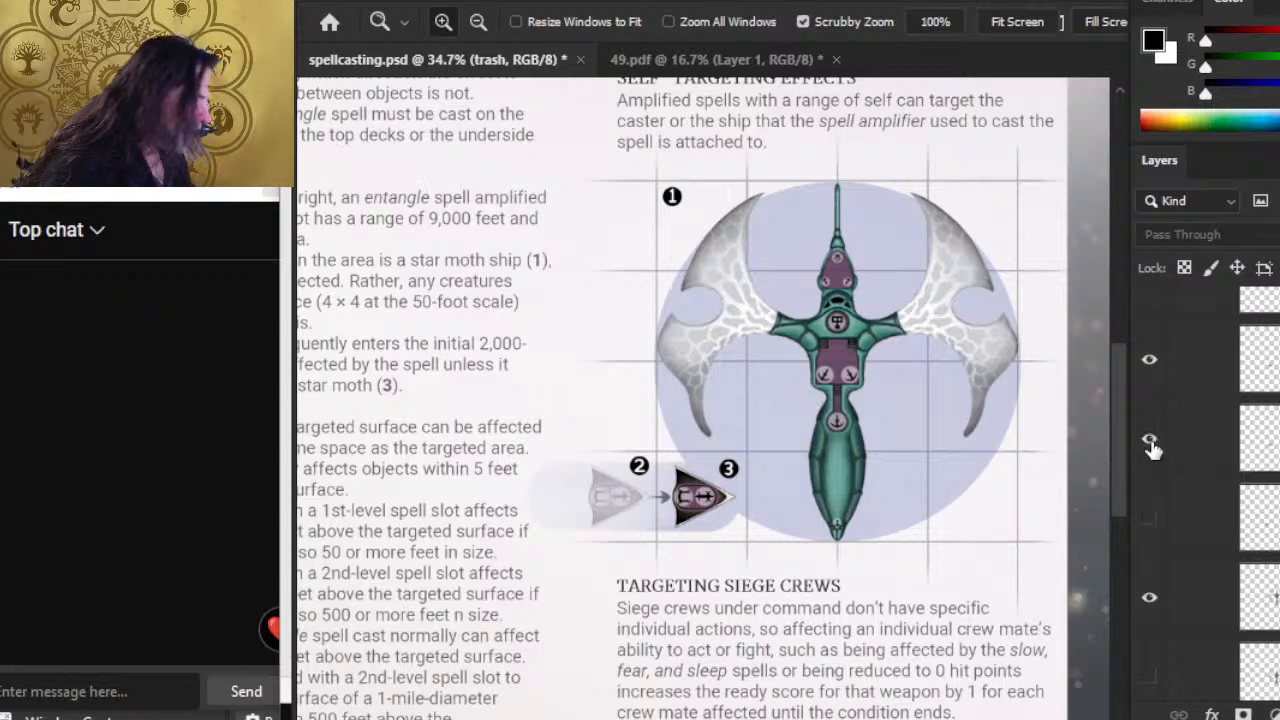
left_click(1150, 441)
left_click(1200, 438)
left_click(1200, 518, "shift")
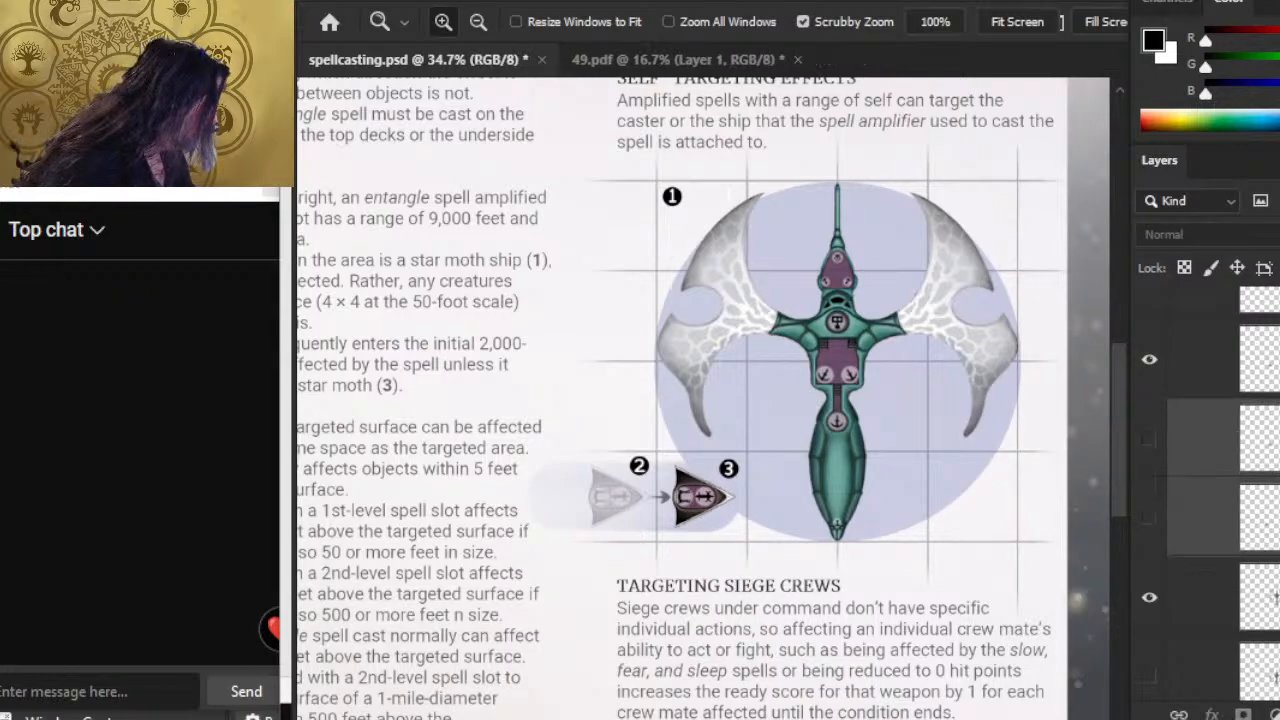
scroll(1205, 510, "down", 4)
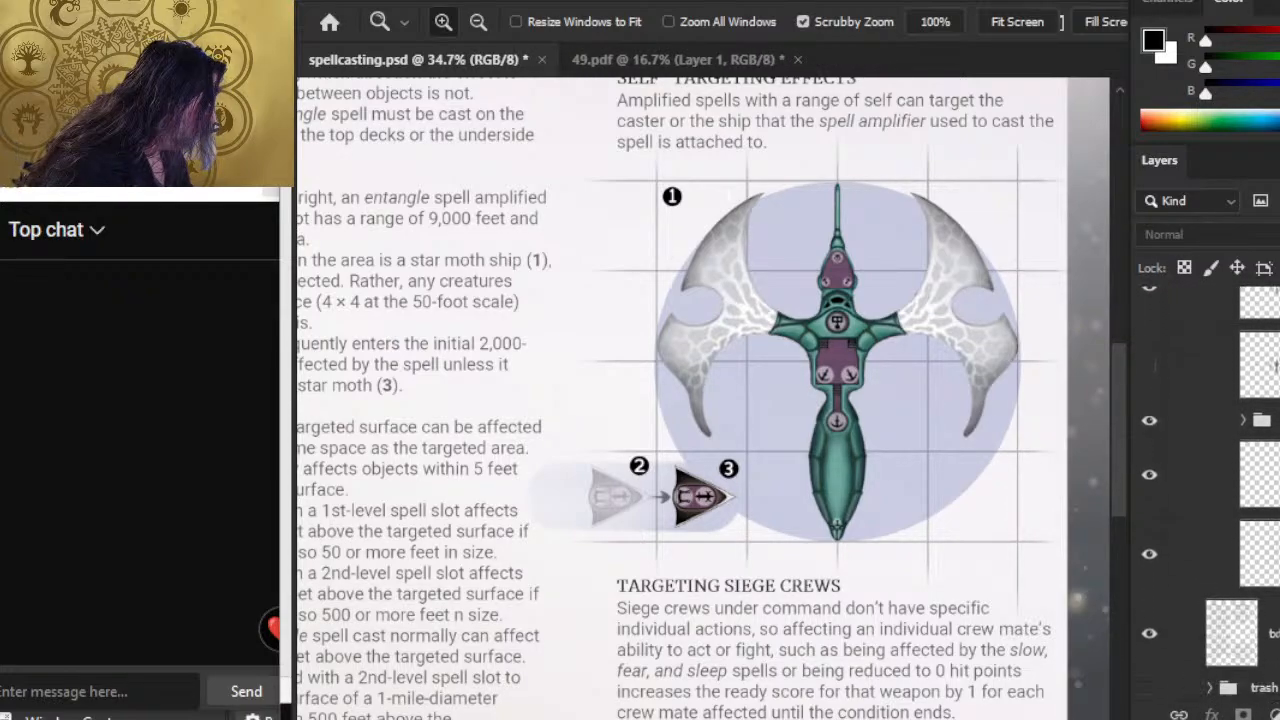
scroll(1205, 510, "up", 1)
scroll(1210, 500, "down", 3)
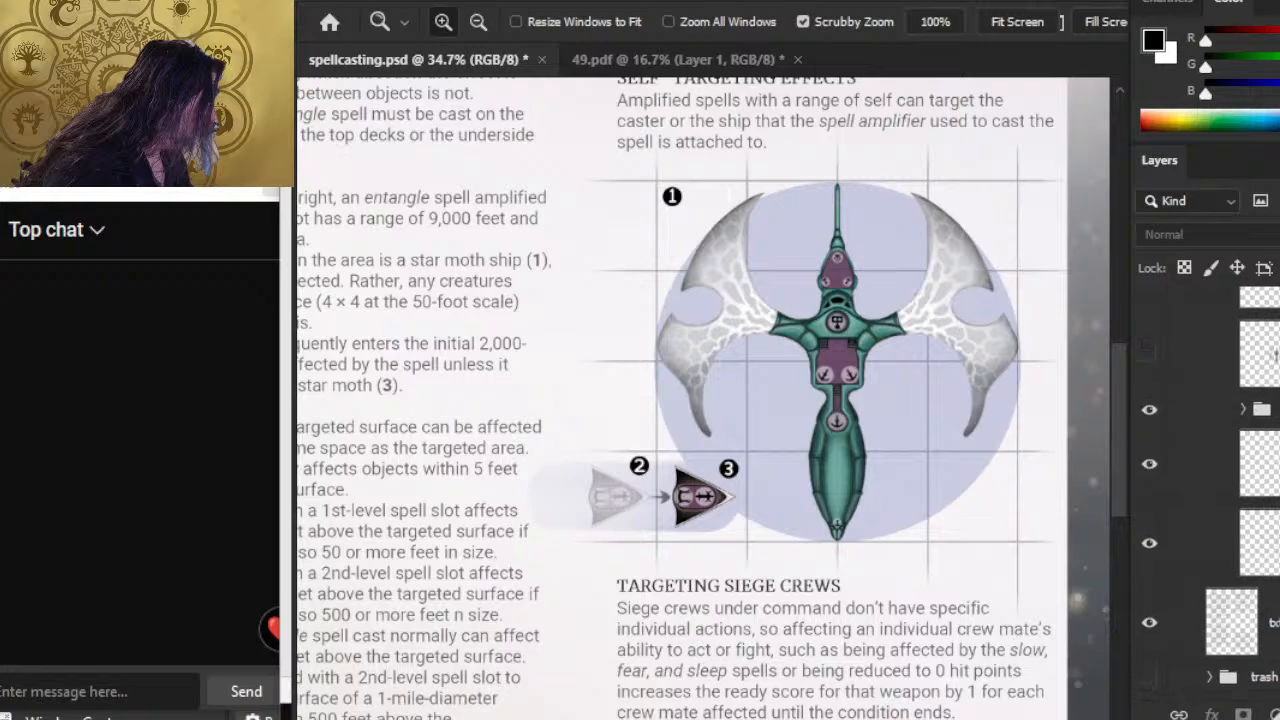
scroll(1210, 480, "up", 1)
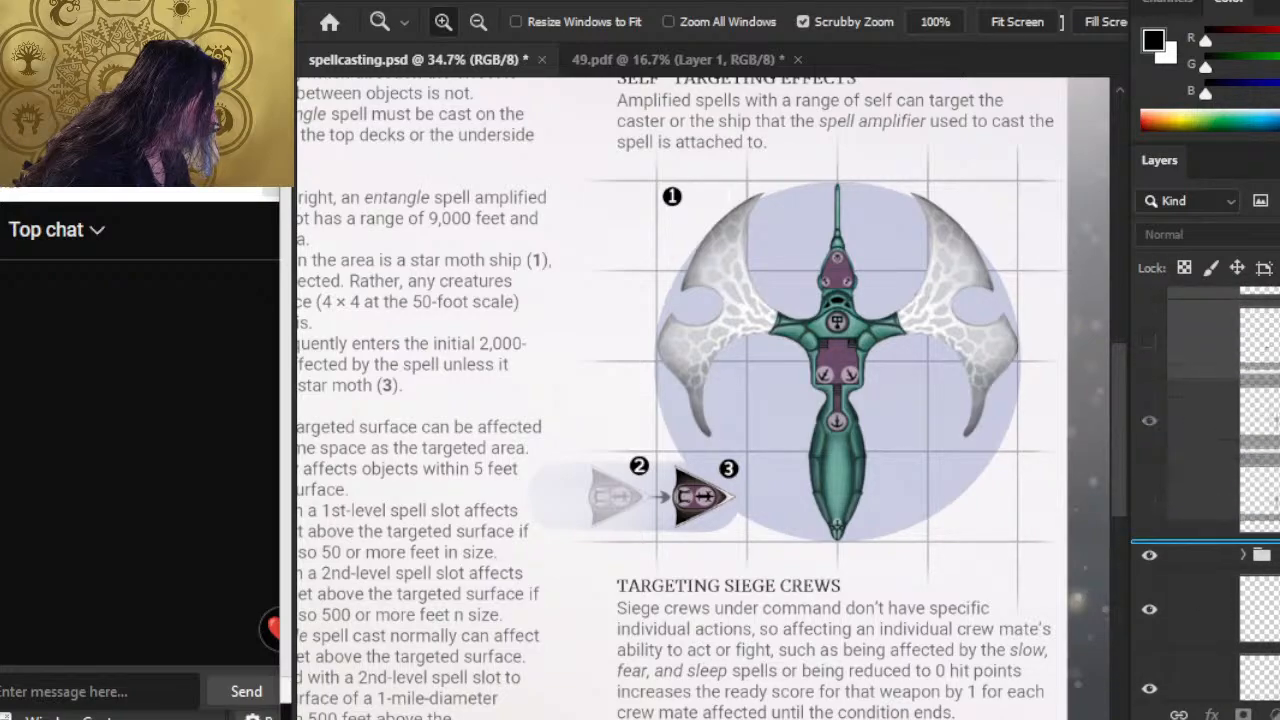
left_click_drag(1210, 398, 1210, 697)
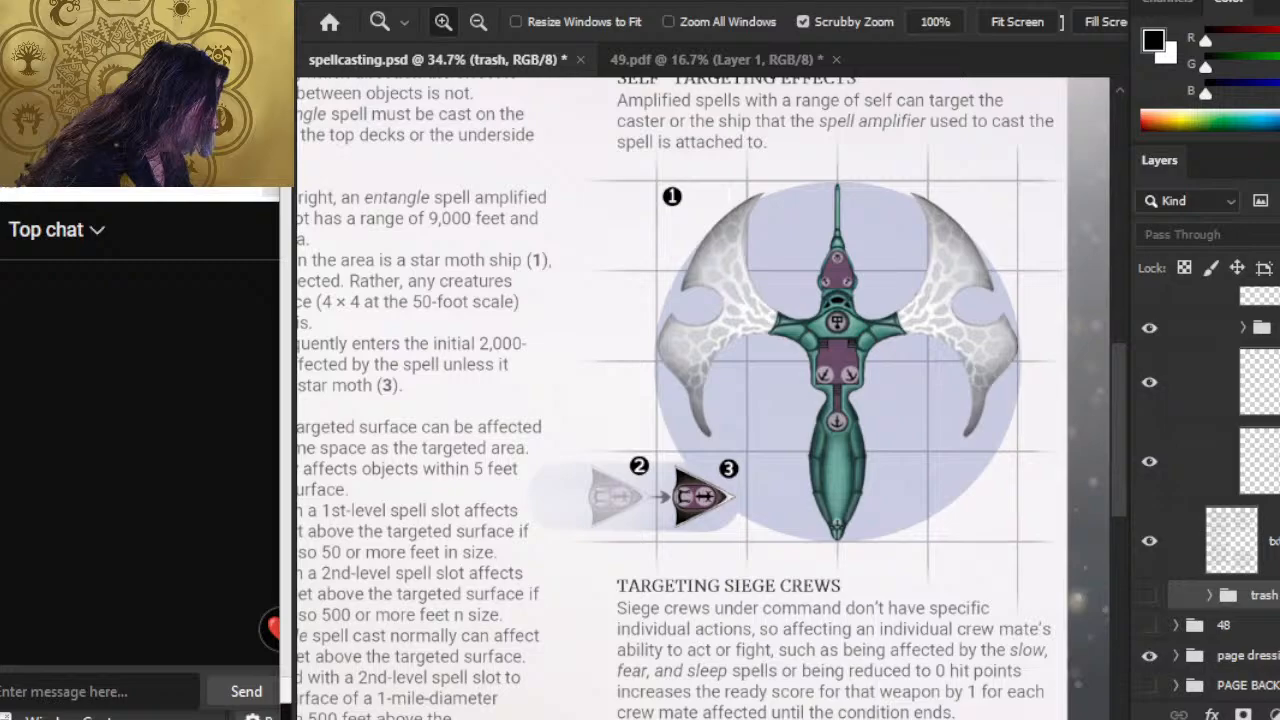
Touch up the layer mask of Layer 1114 at the grid lines' lower ends with a 250-pixel Brush and the Eraser.
scroll(1210, 490, "up", 10)
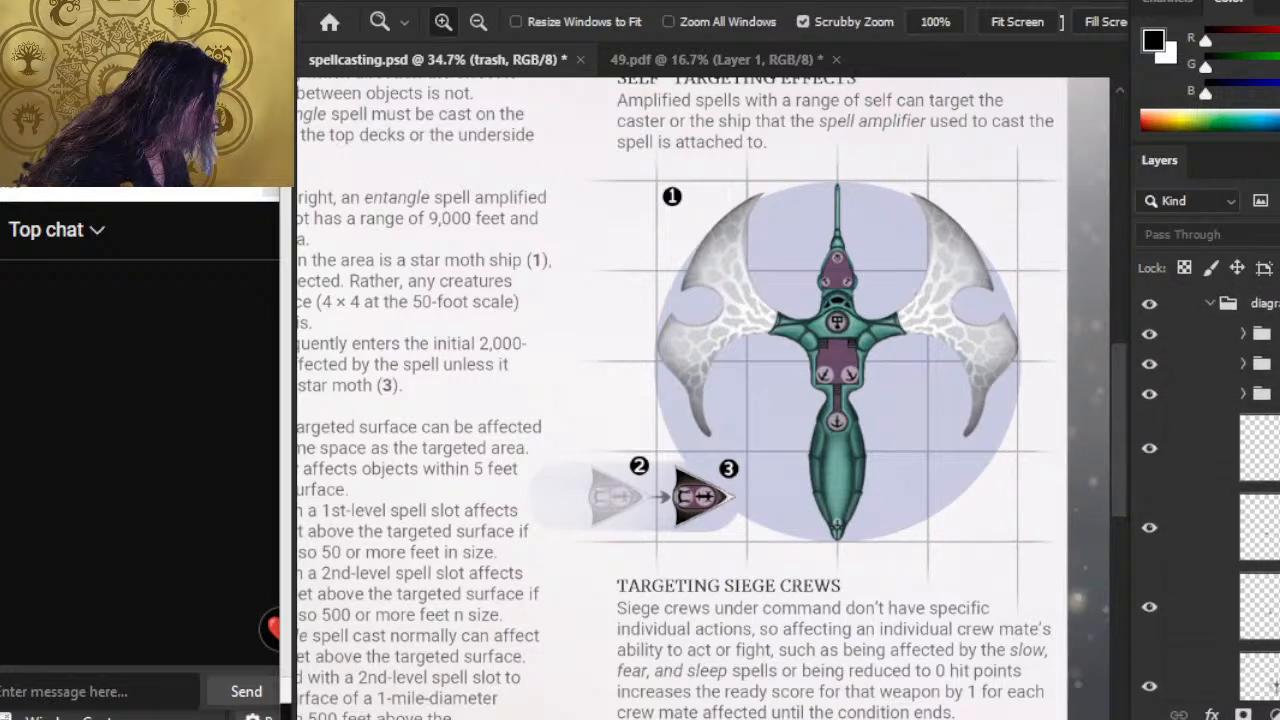
scroll(1210, 490, "down", 5)
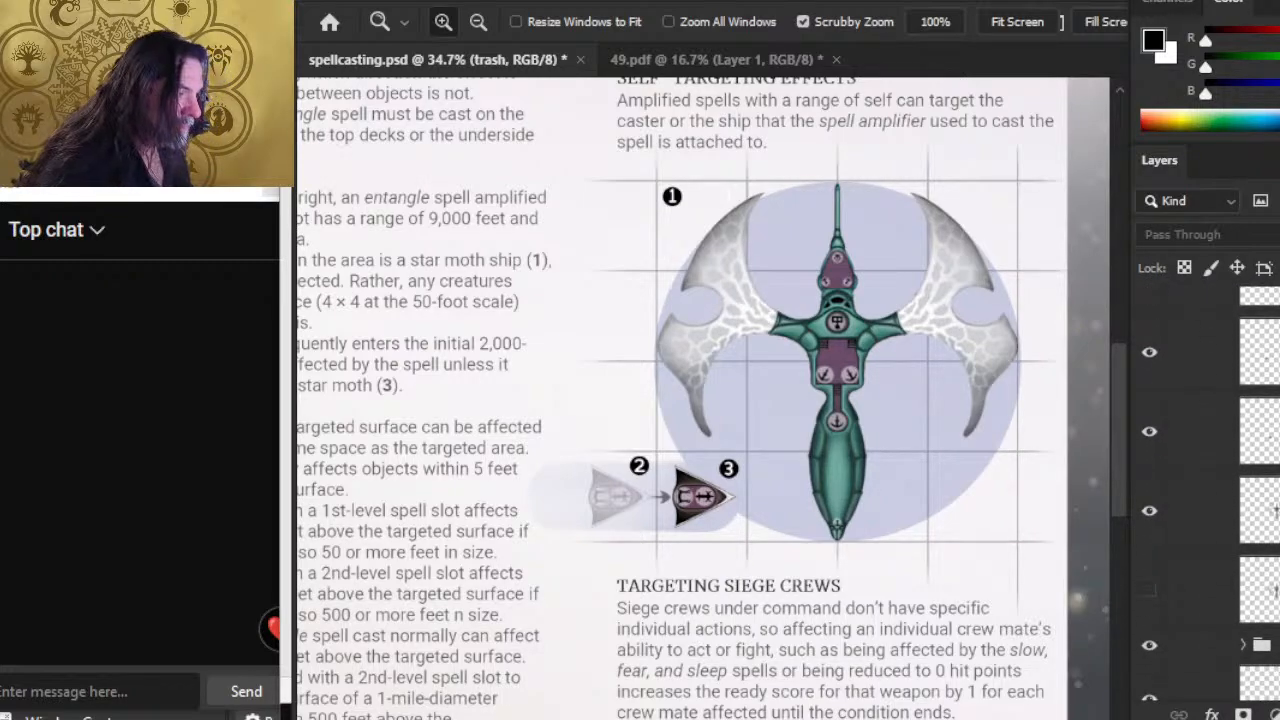
scroll(1210, 490, "down", 3)
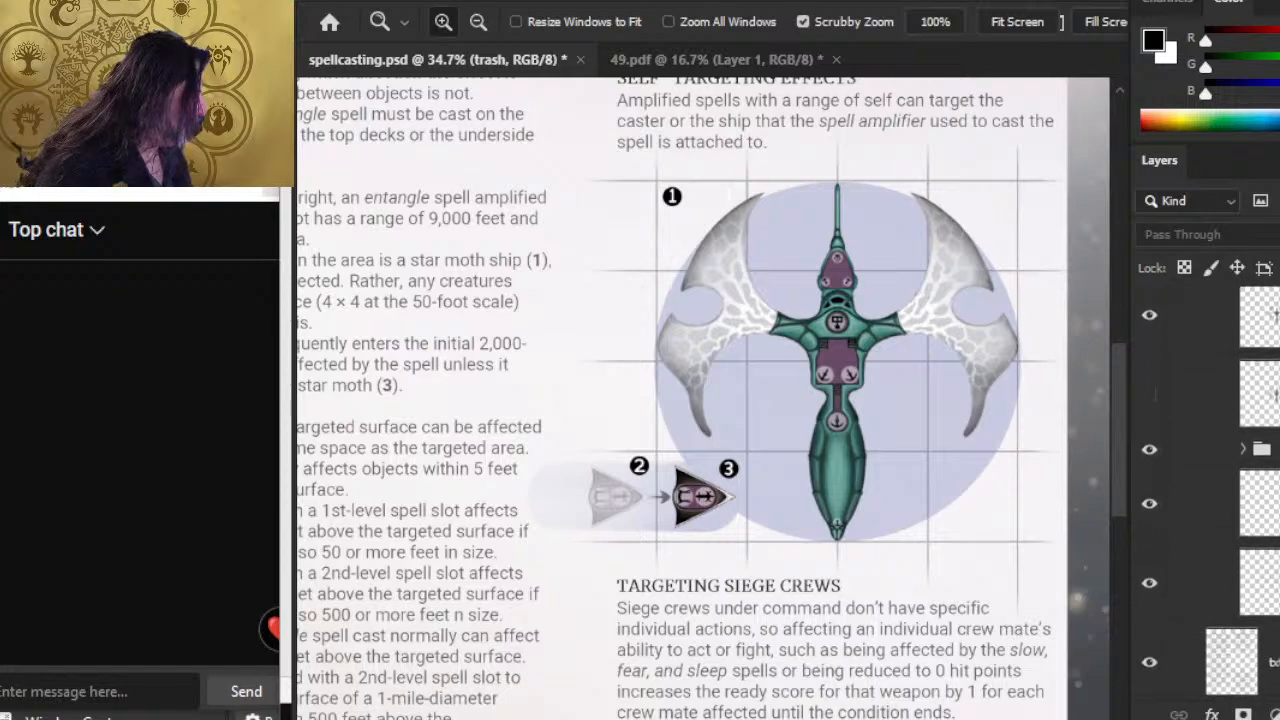
left_click(1262, 582)
key("b")
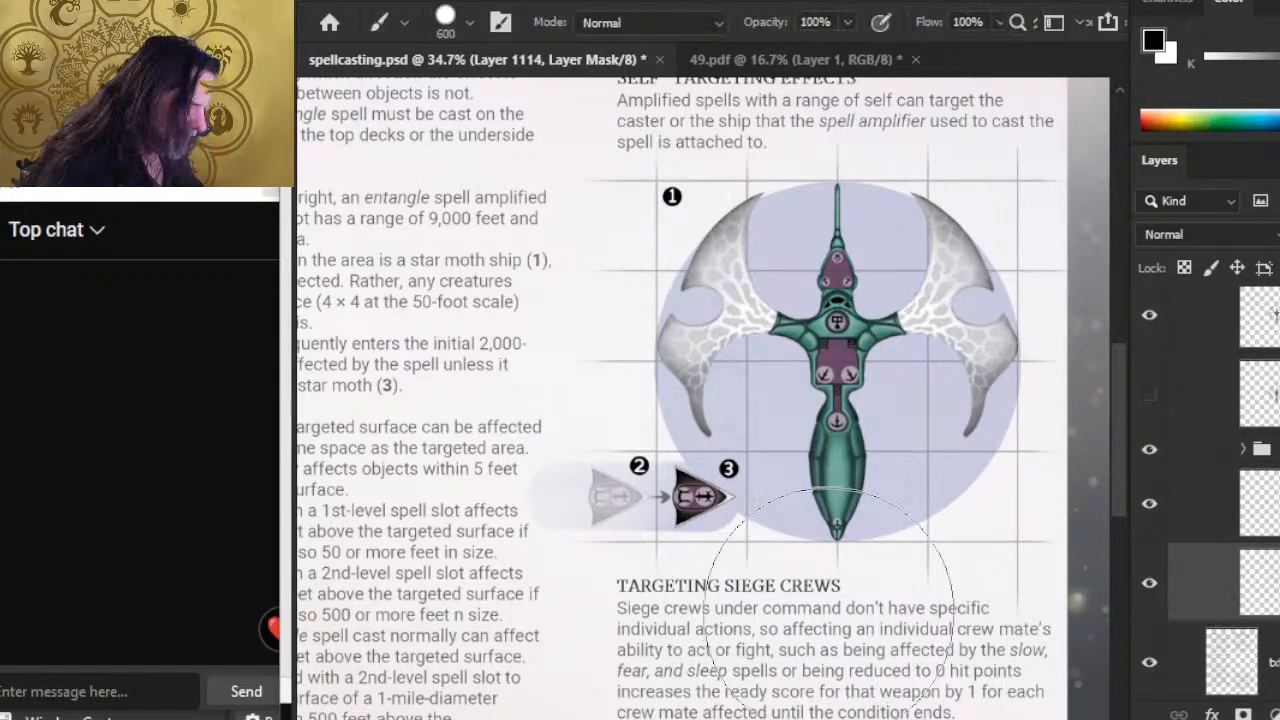
key("e")
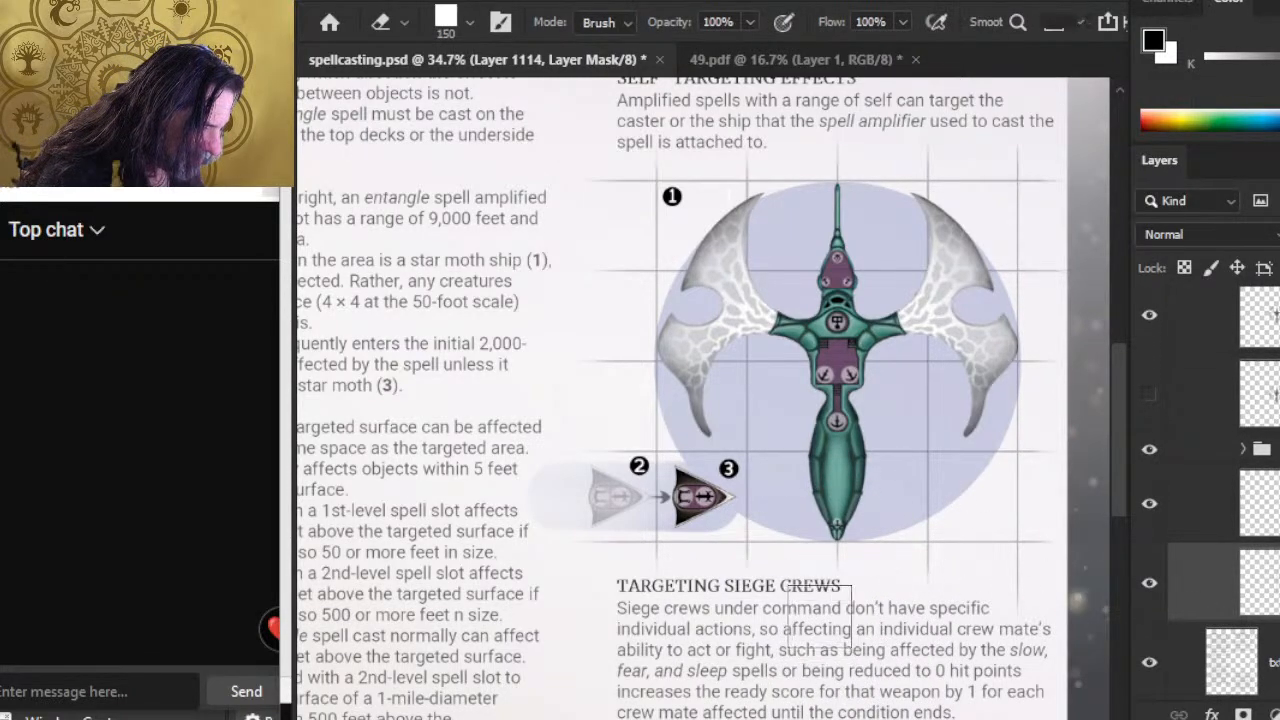
key("b")
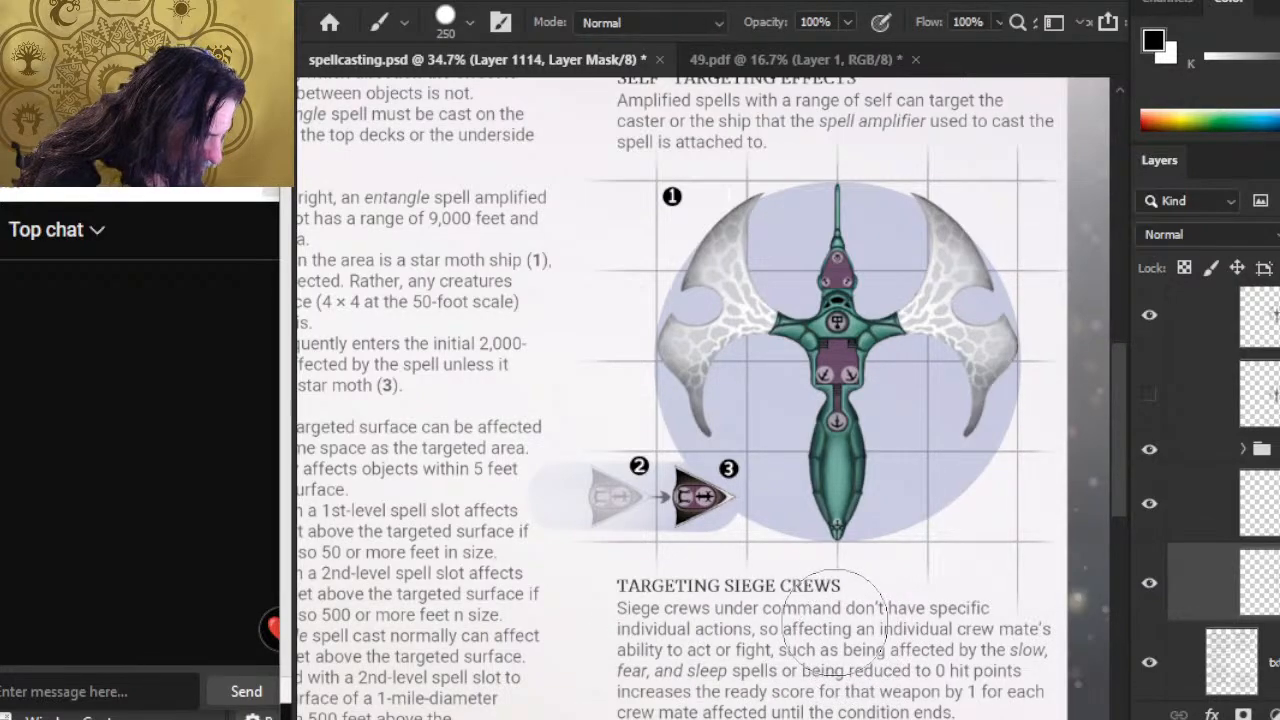
key("e")
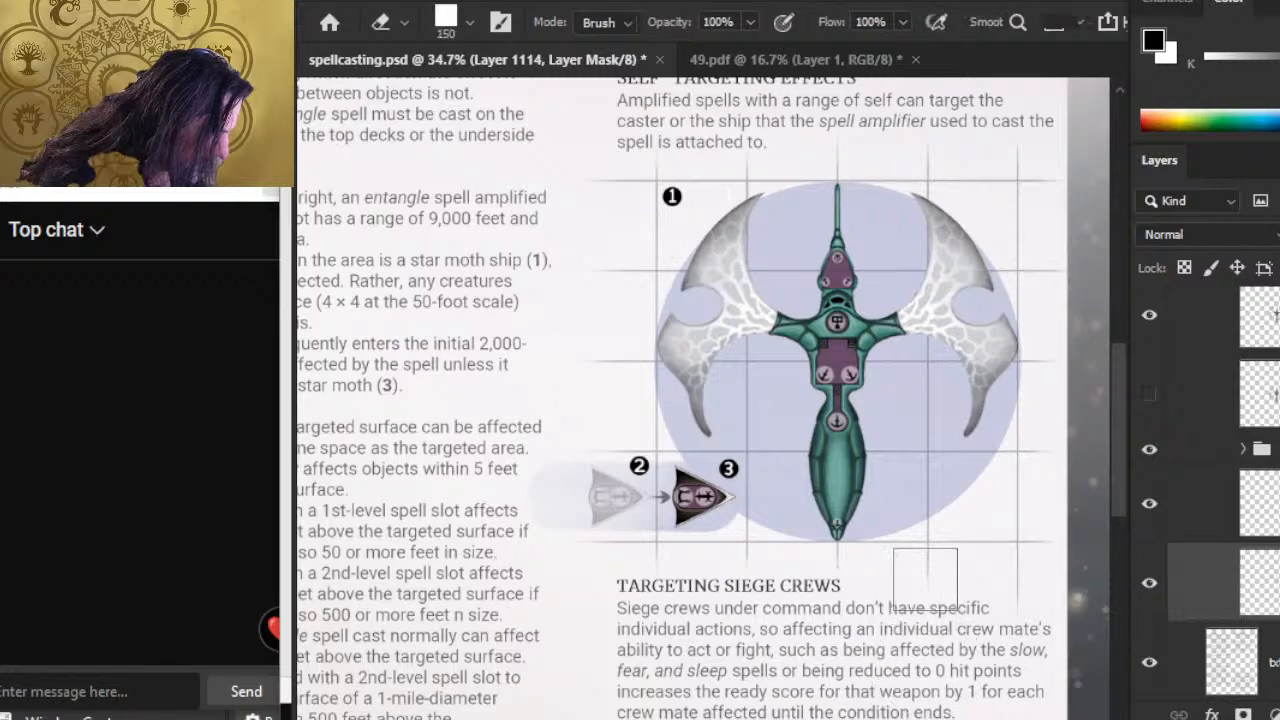
key("bracketleft")
key("b")
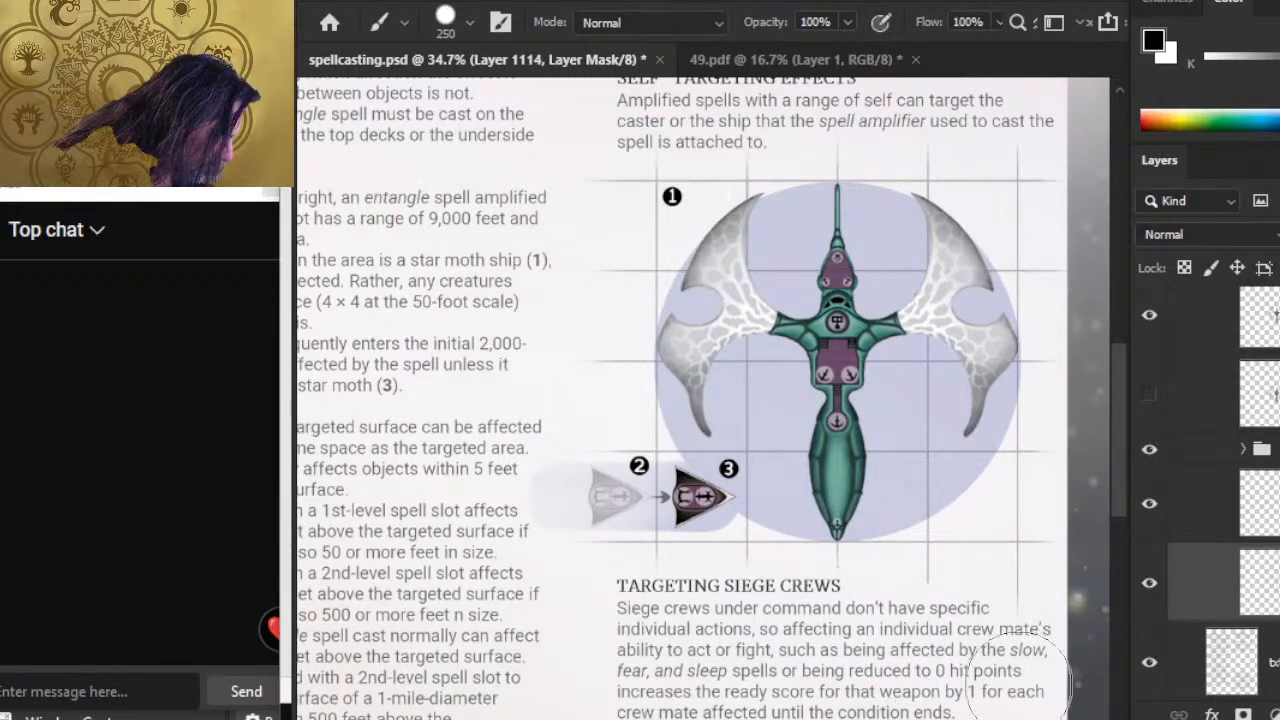
Refine the mask of Layer 1114 around the grid's outer line ends, alternating the Smudge tool at 50% strength with the 250-pixel Brush.
key("r")
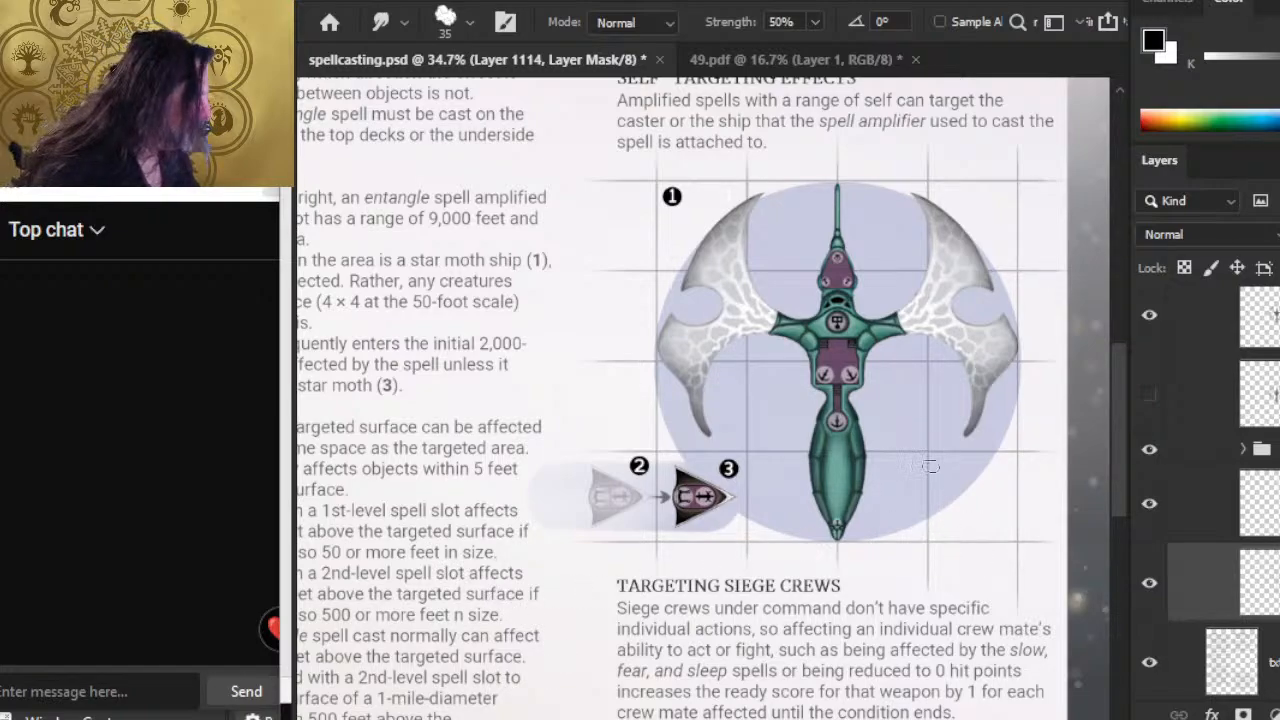
key("b")
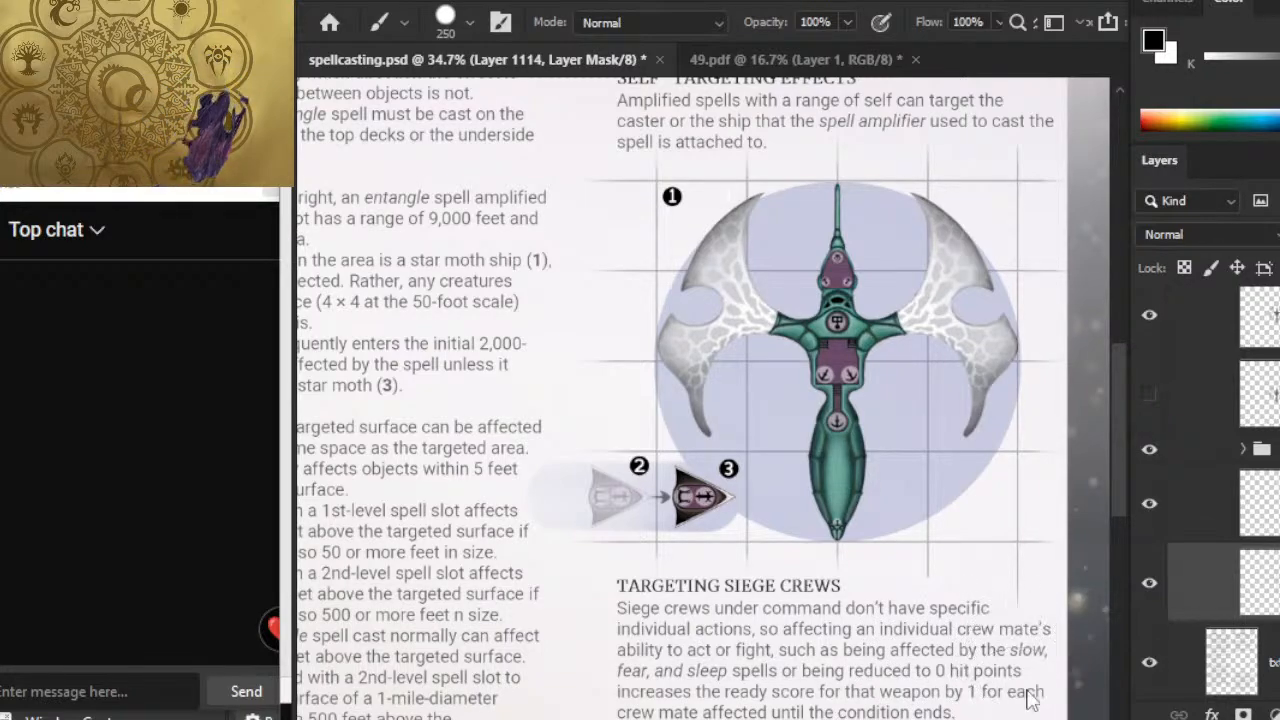
key("r")
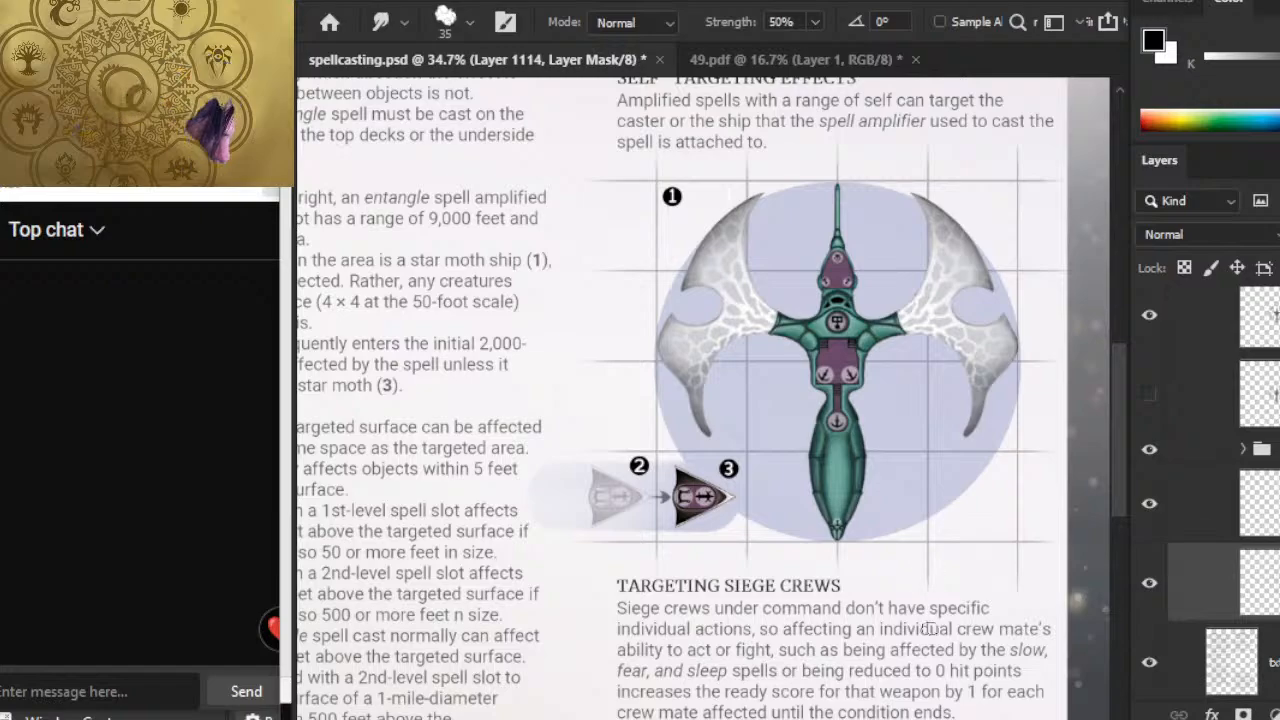
key("b")
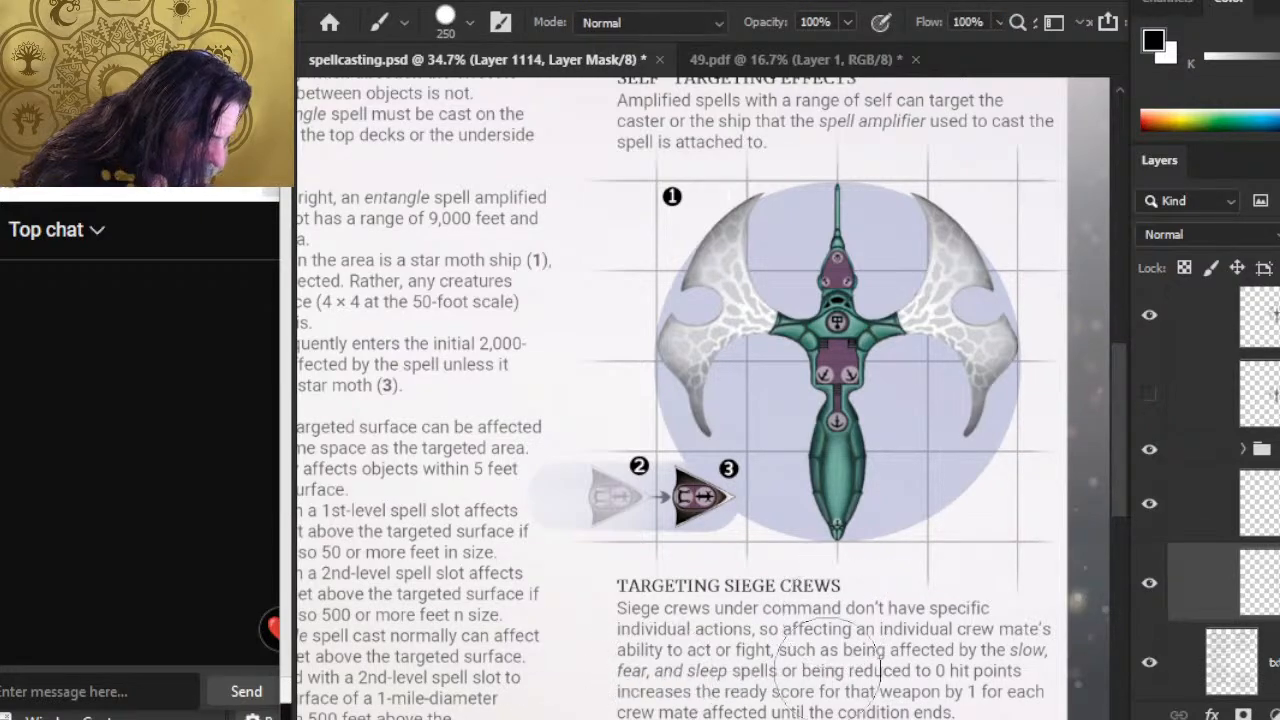
key("r")
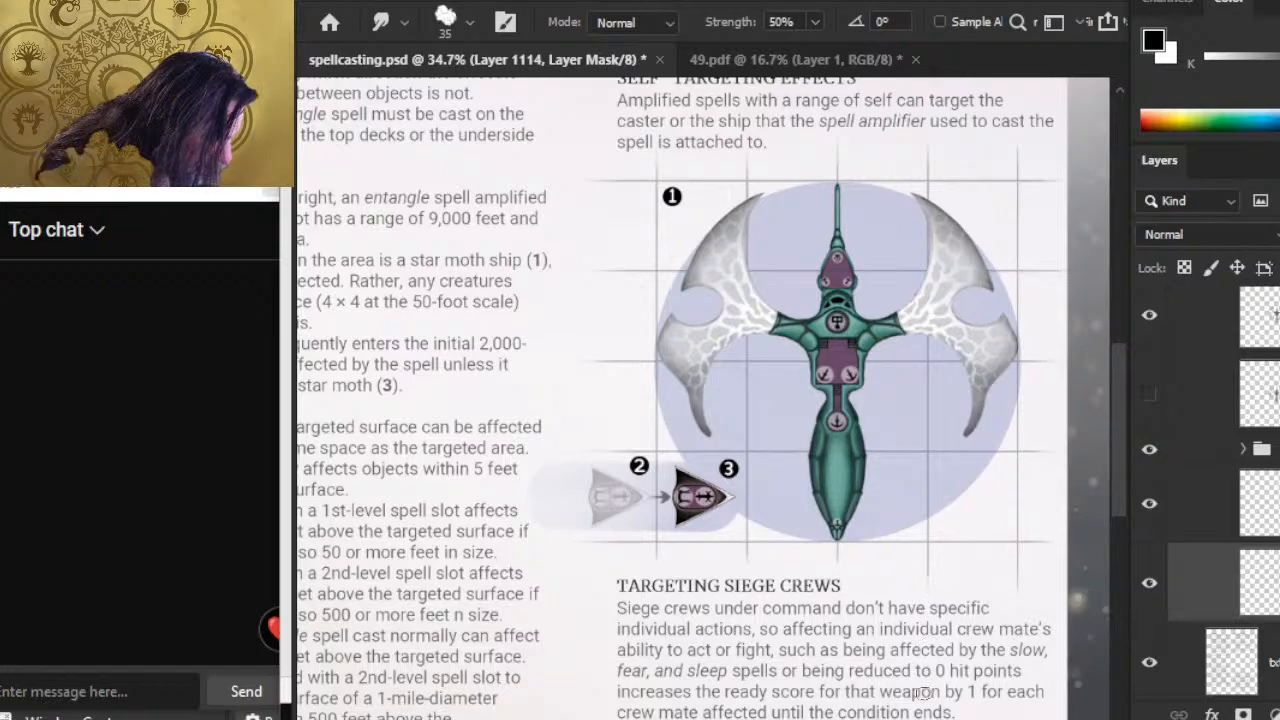
left_click_drag(915, 397, 889, 570)
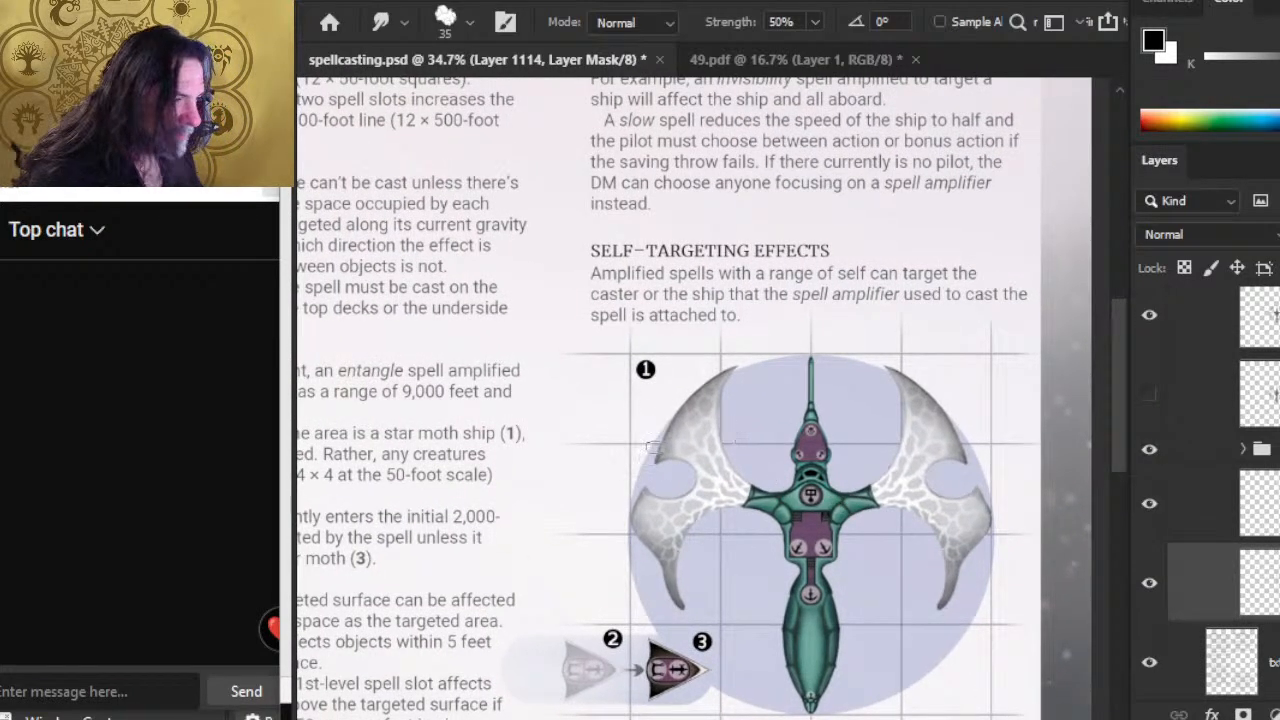
key("b")
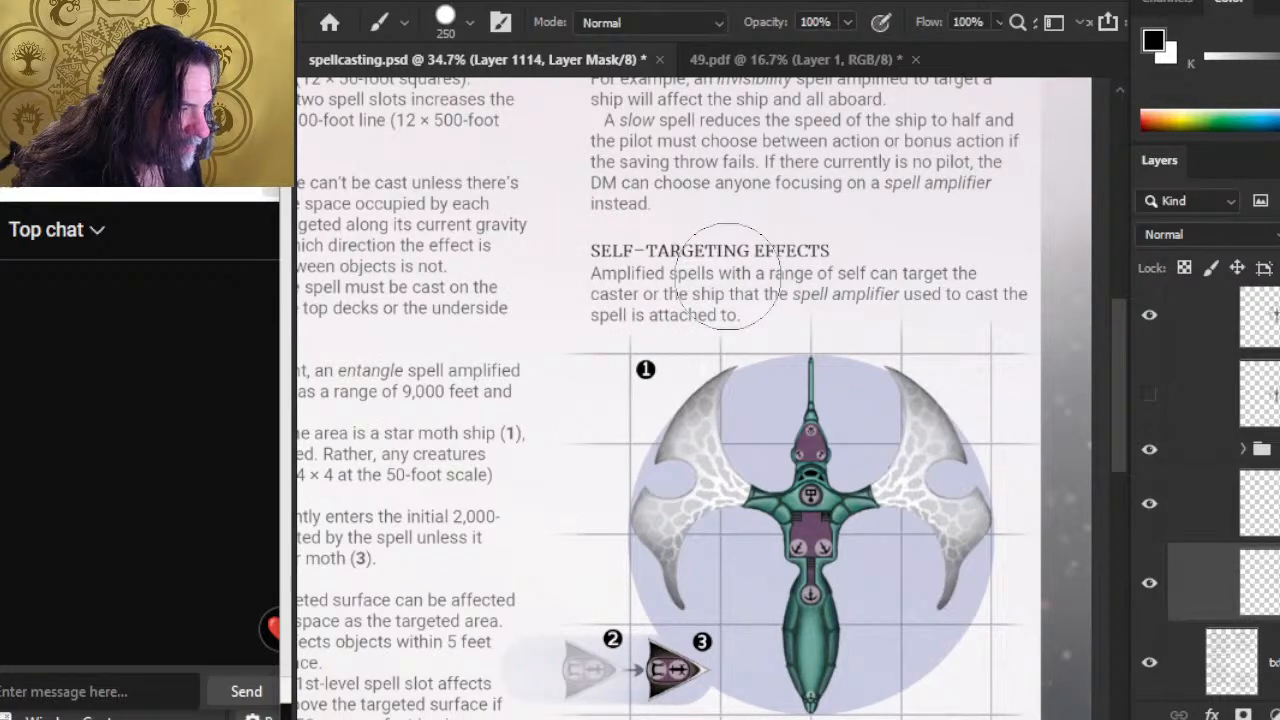
key("r")
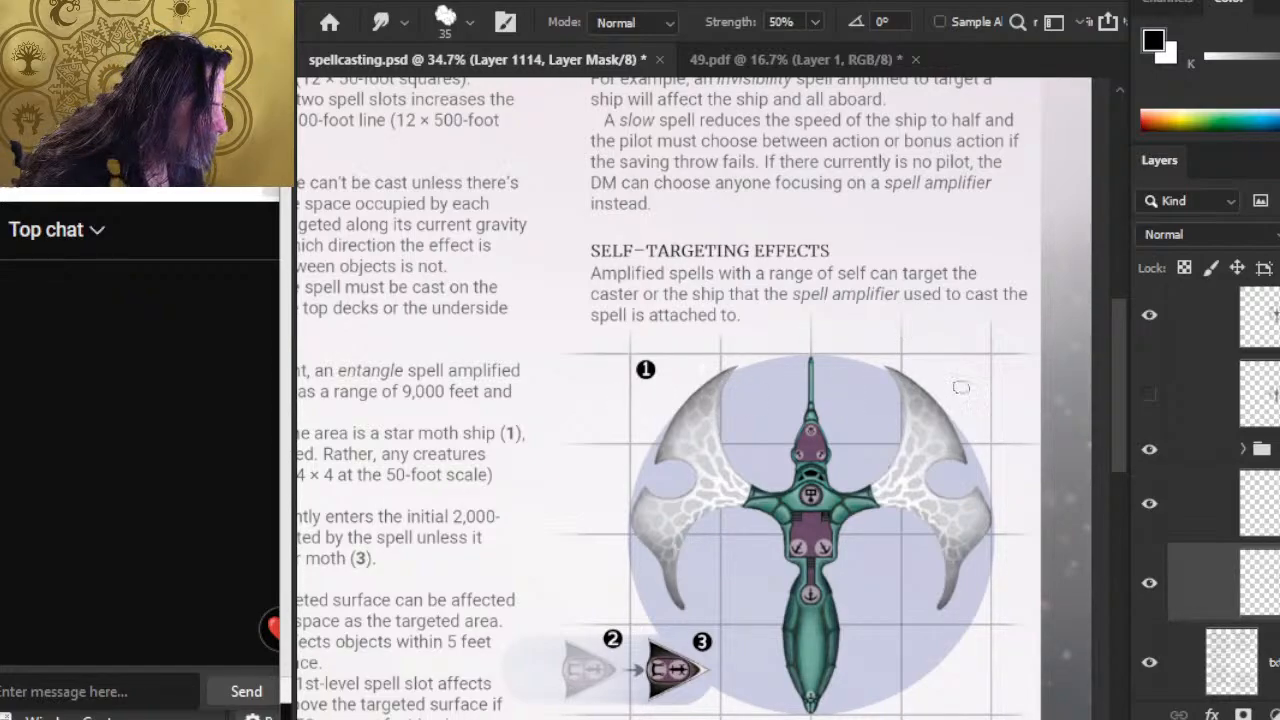
key("b")
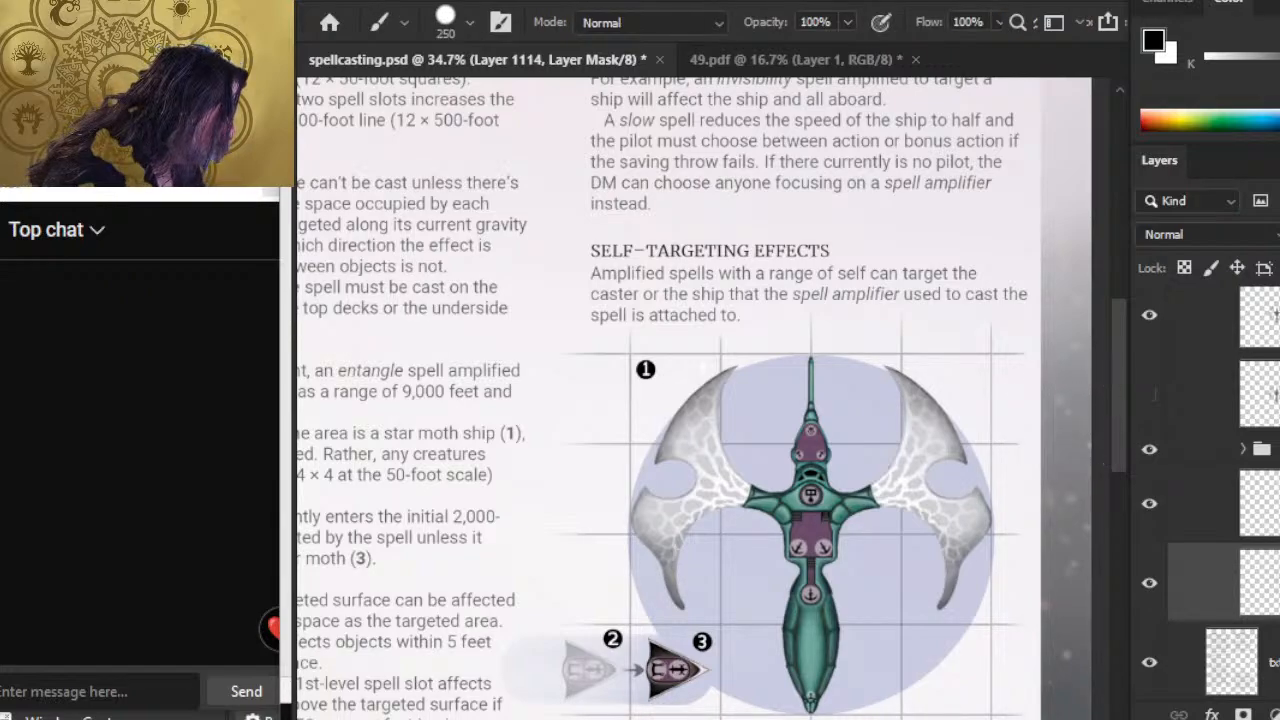
Collapse the diagram group and move the two hidden black rectangle layers of group 49 into the trash group.
left_click_drag(1018, 608, 980, 418)
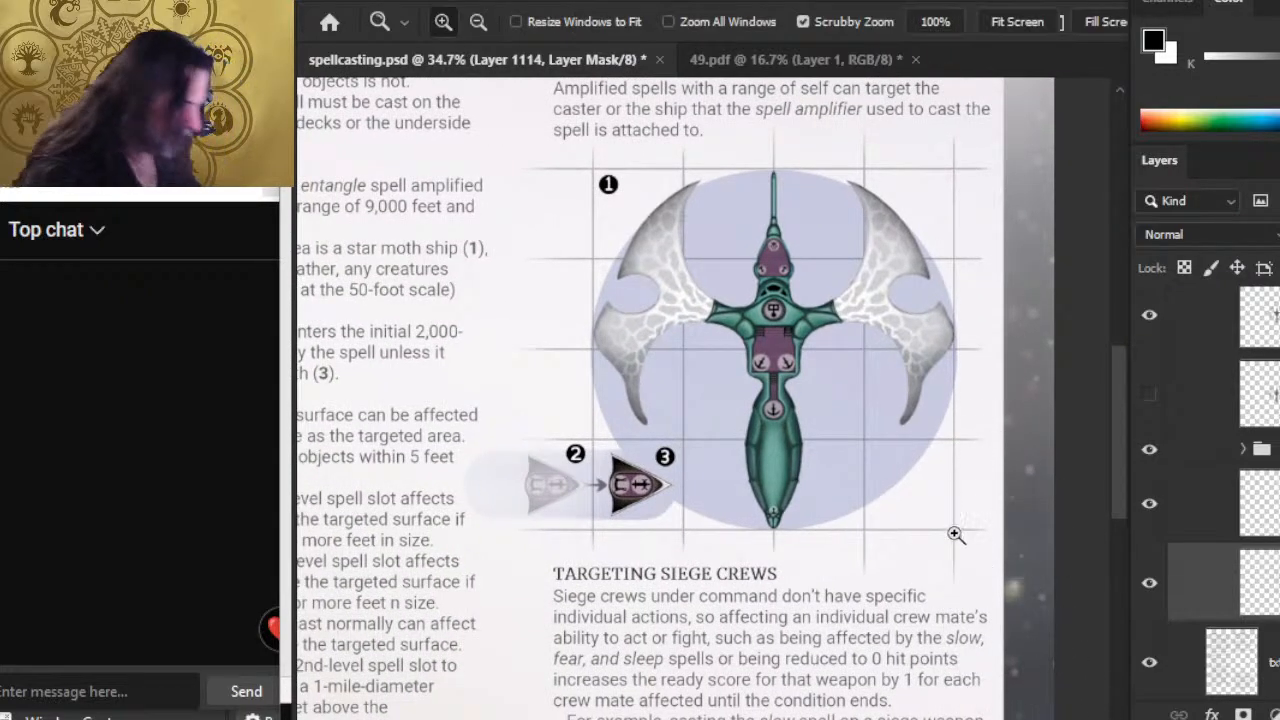
left_click_drag(955, 532, 877, 553)
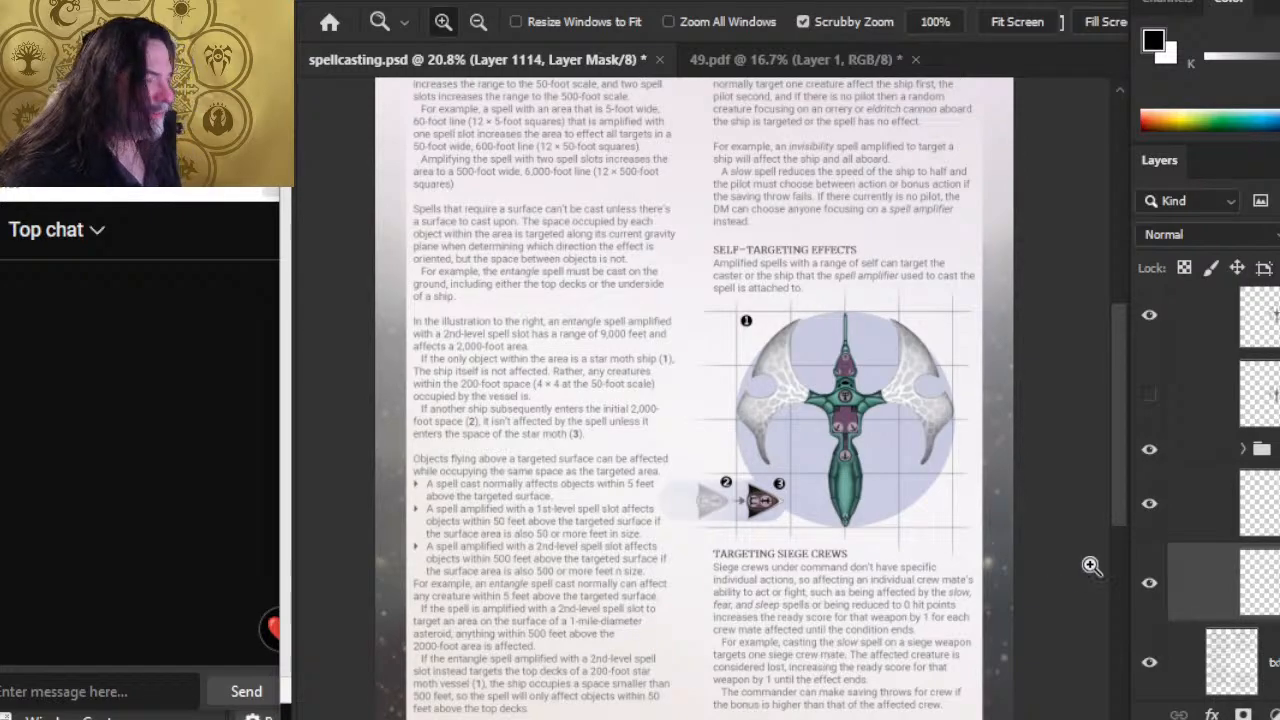
scroll(1225, 490, "up", 5)
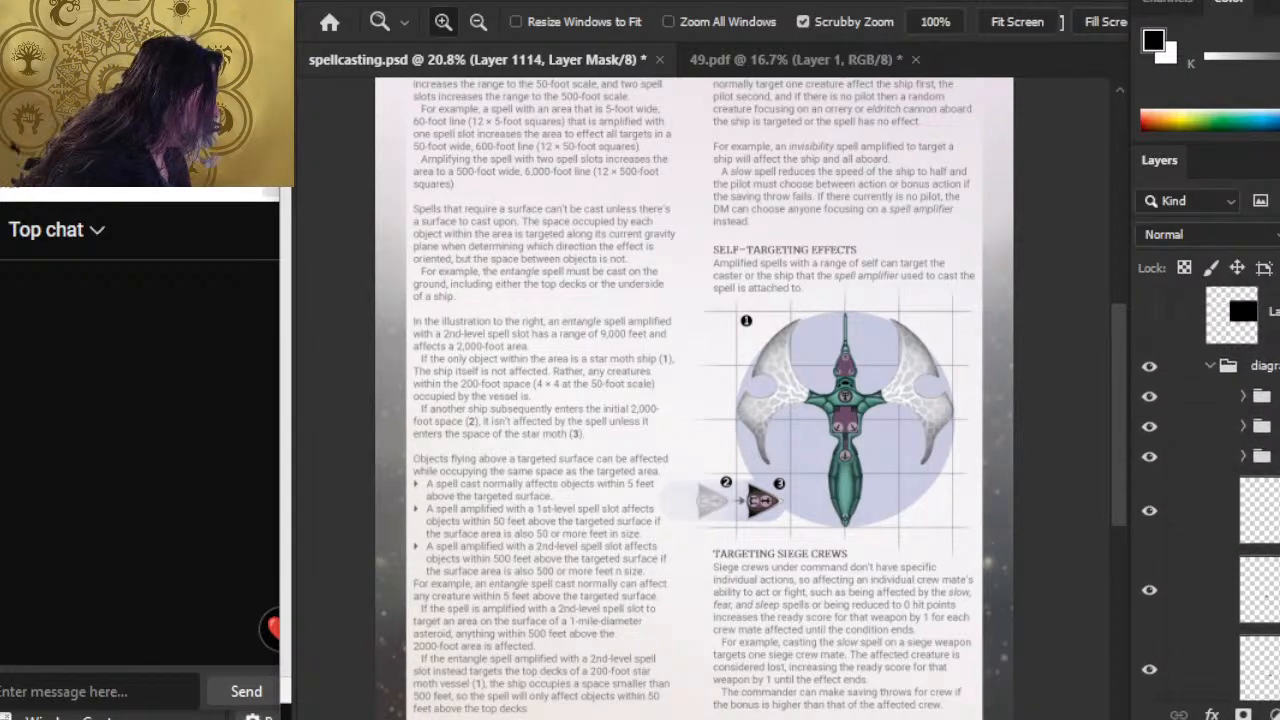
left_click(1211, 367)
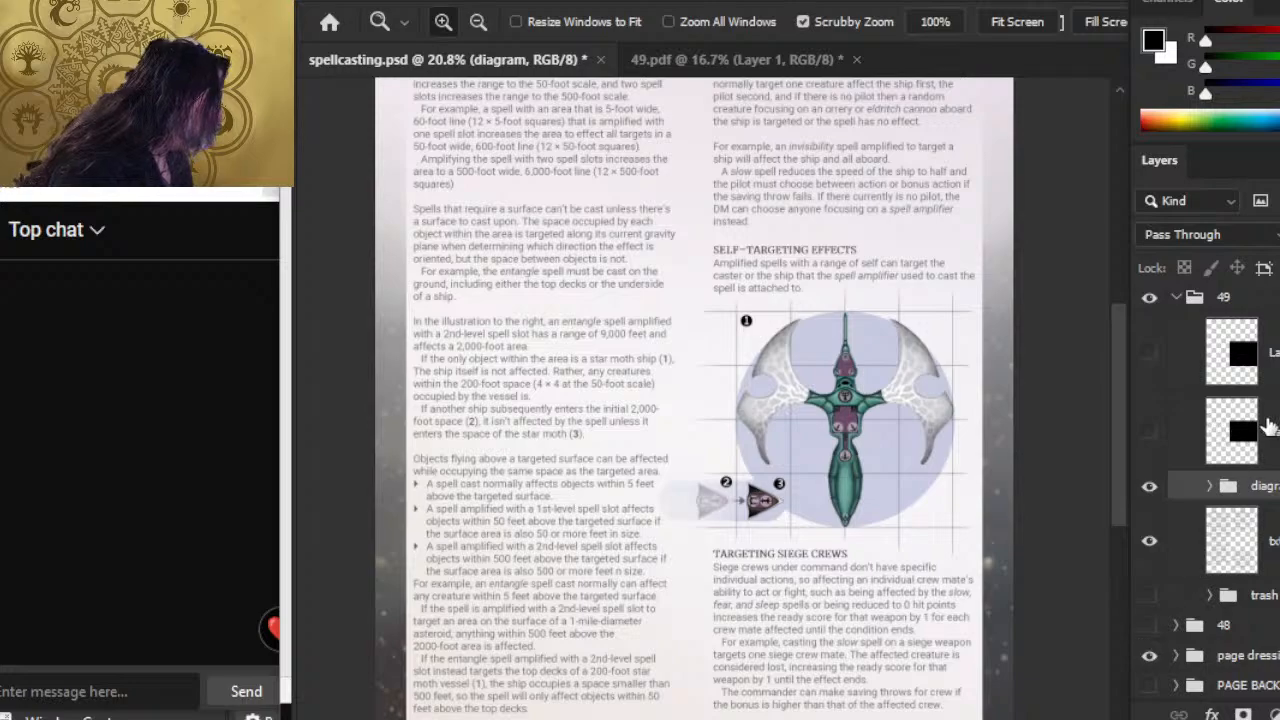
left_click(1274, 353)
left_click(1274, 432, "shift")
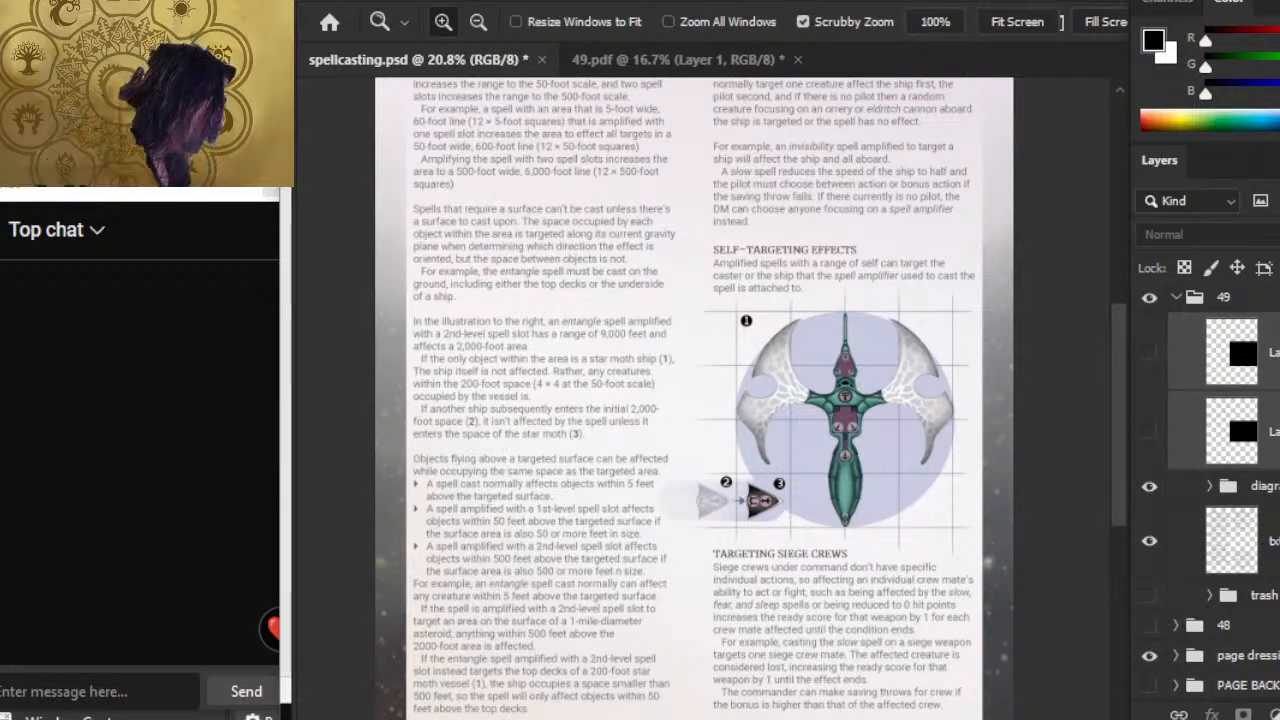
left_click_drag(1274, 432, 1266, 595)
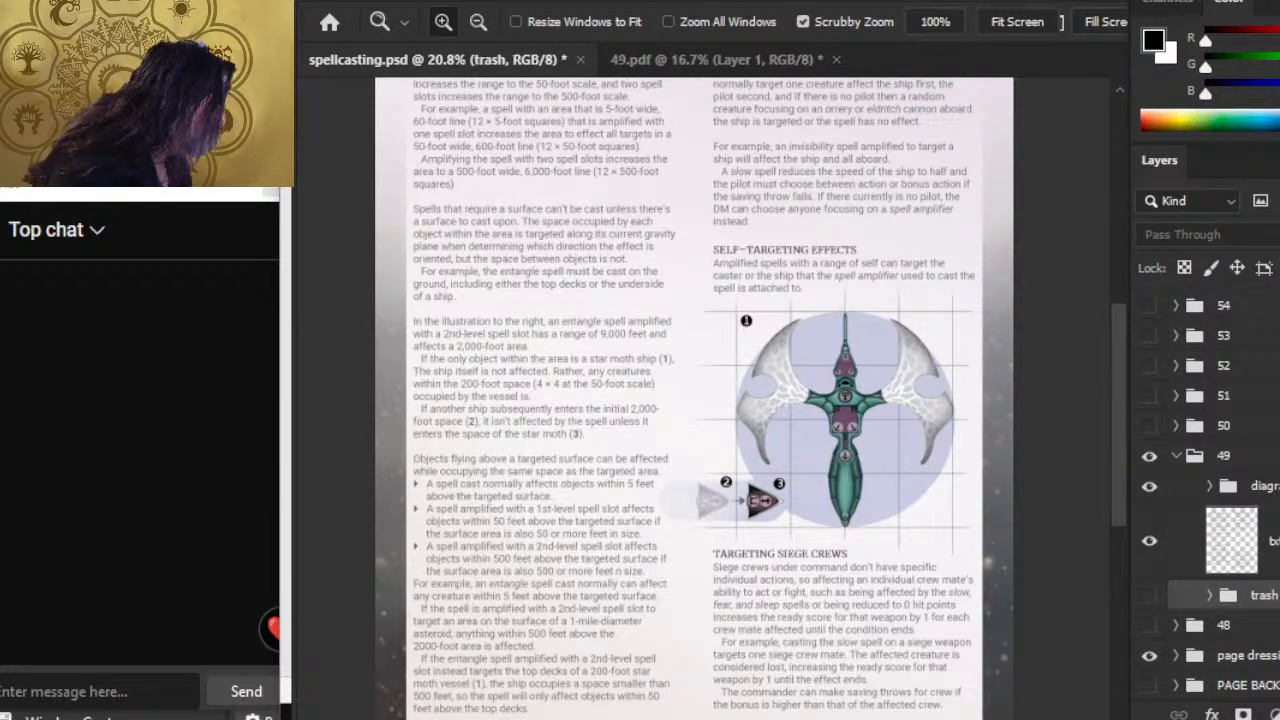
Look over page 49 once more, collapse and hide group 49, and show group 50 instead.
scroll(714, 537, "down", 5)
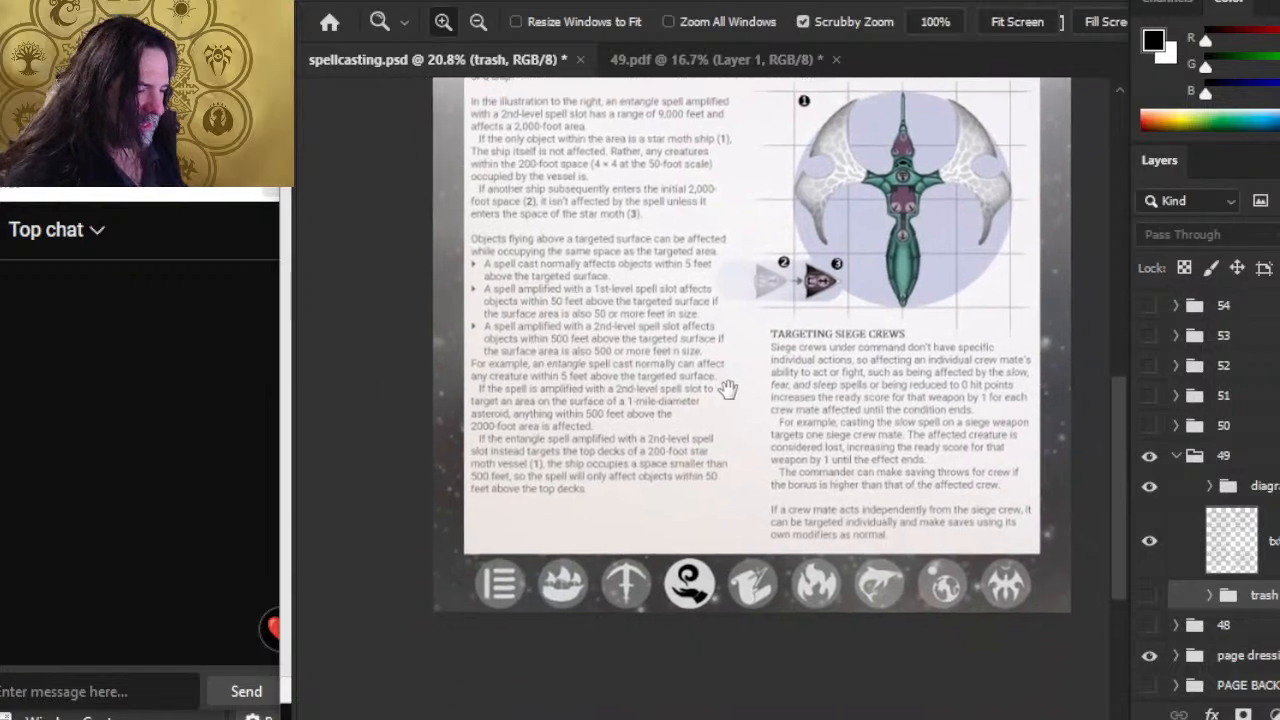
left_click(516, 558)
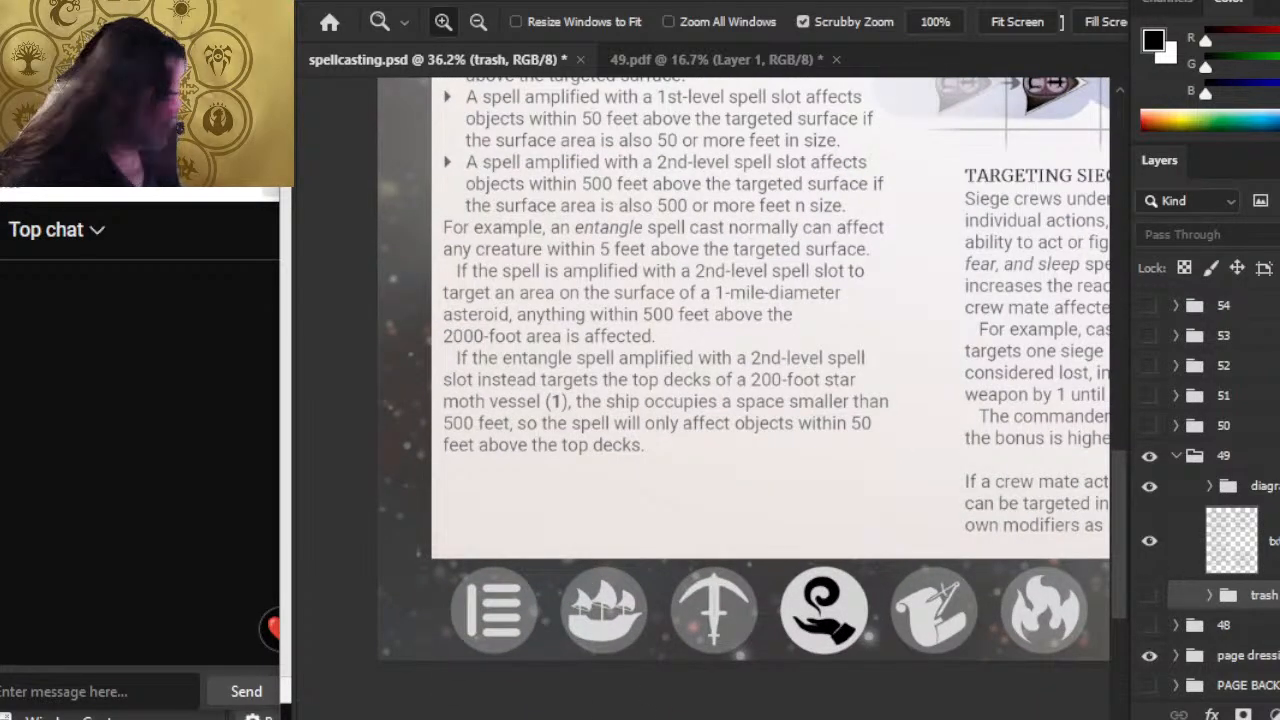
left_click_drag(826, 481, 694, 491)
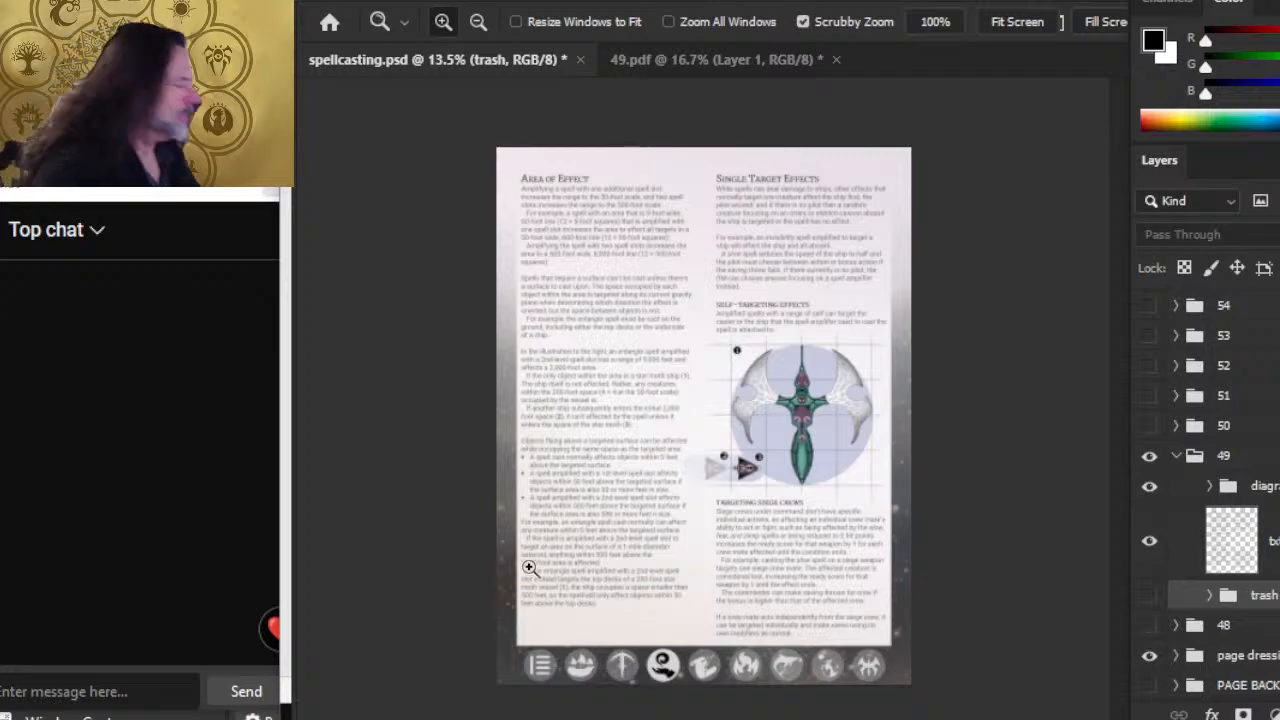
left_click(1176, 457)
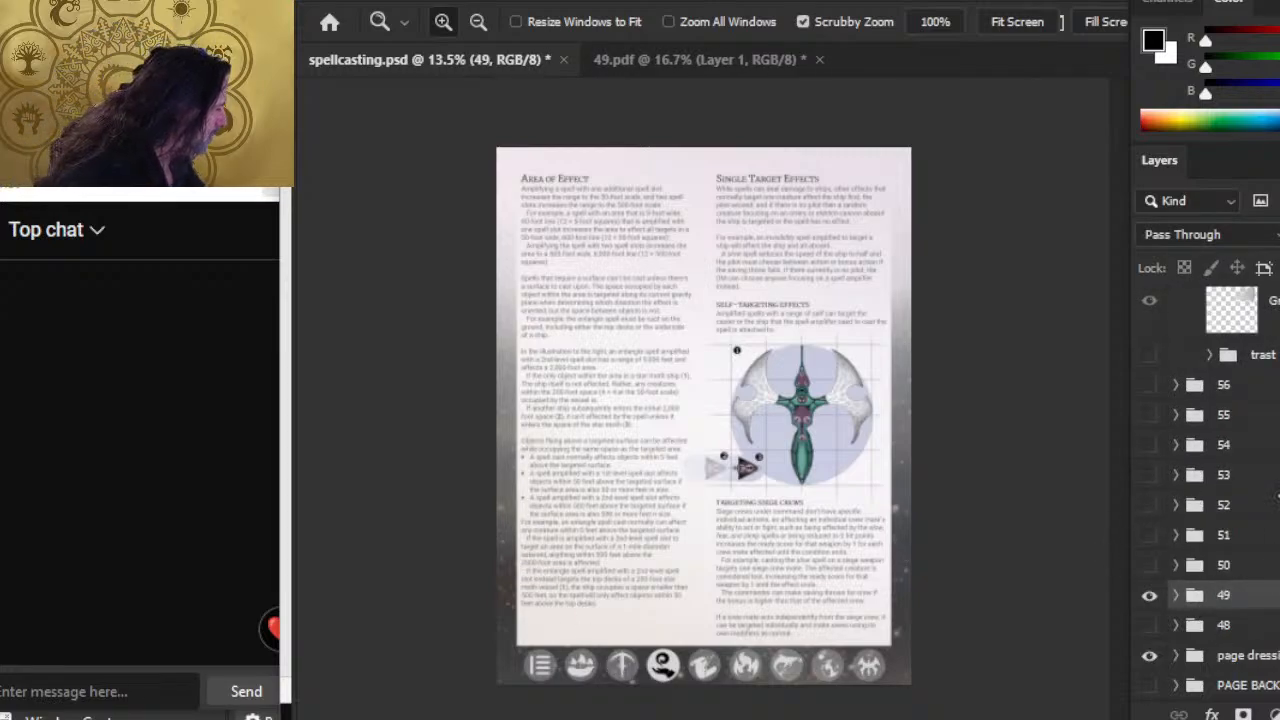
left_click(1149, 595)
left_click(1149, 565)
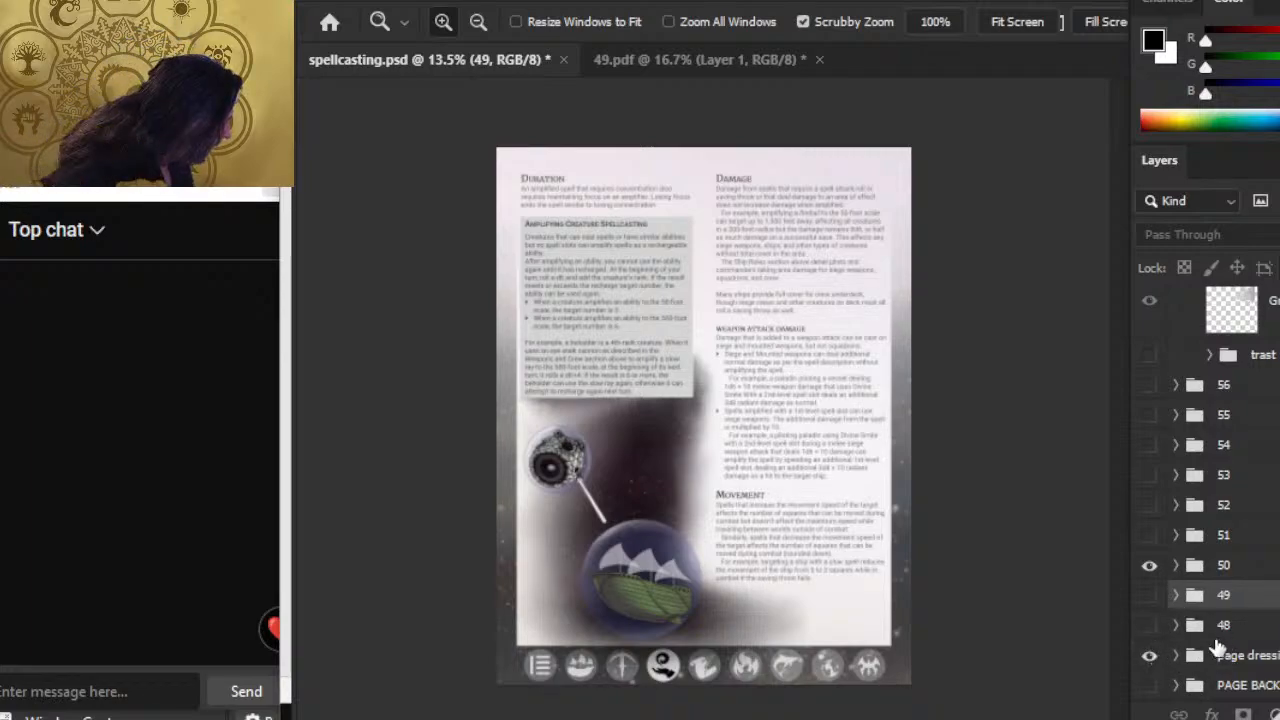
Hide the txt layer in group 50 and close 49.pdf without saving its changes.
left_click(1176, 566)
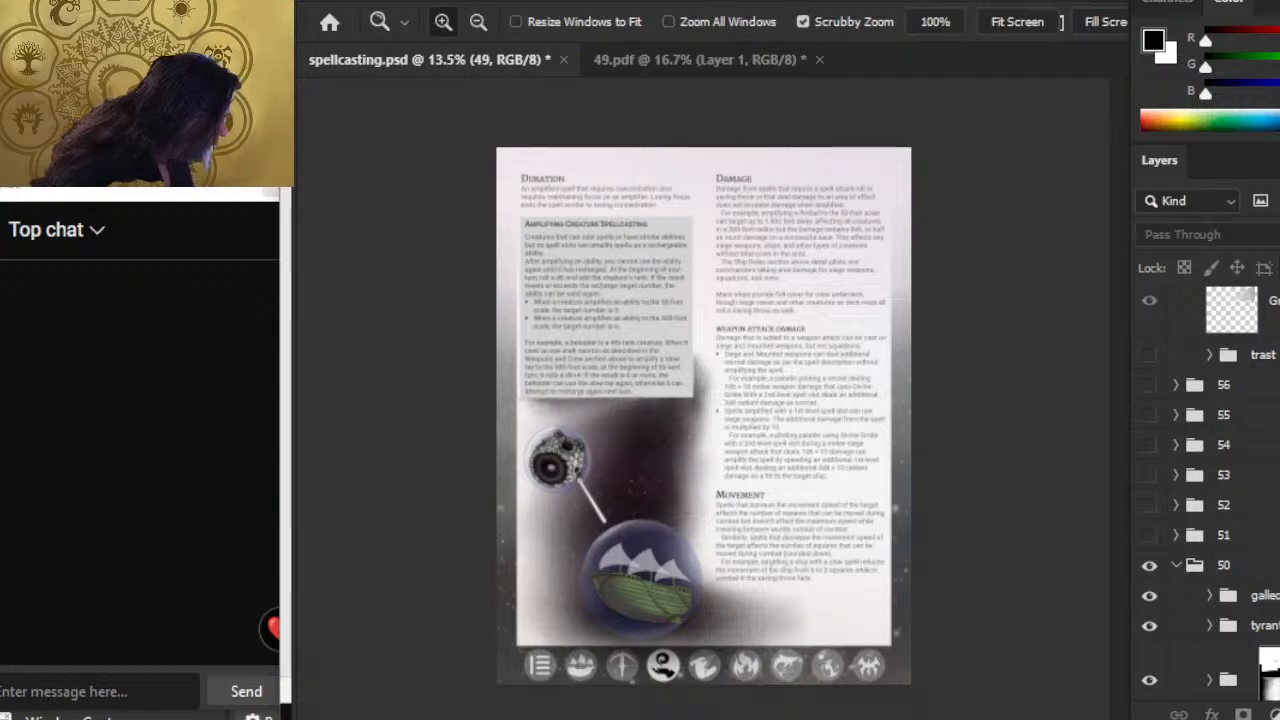
scroll(1230, 560, "down", 3)
left_click(1268, 560)
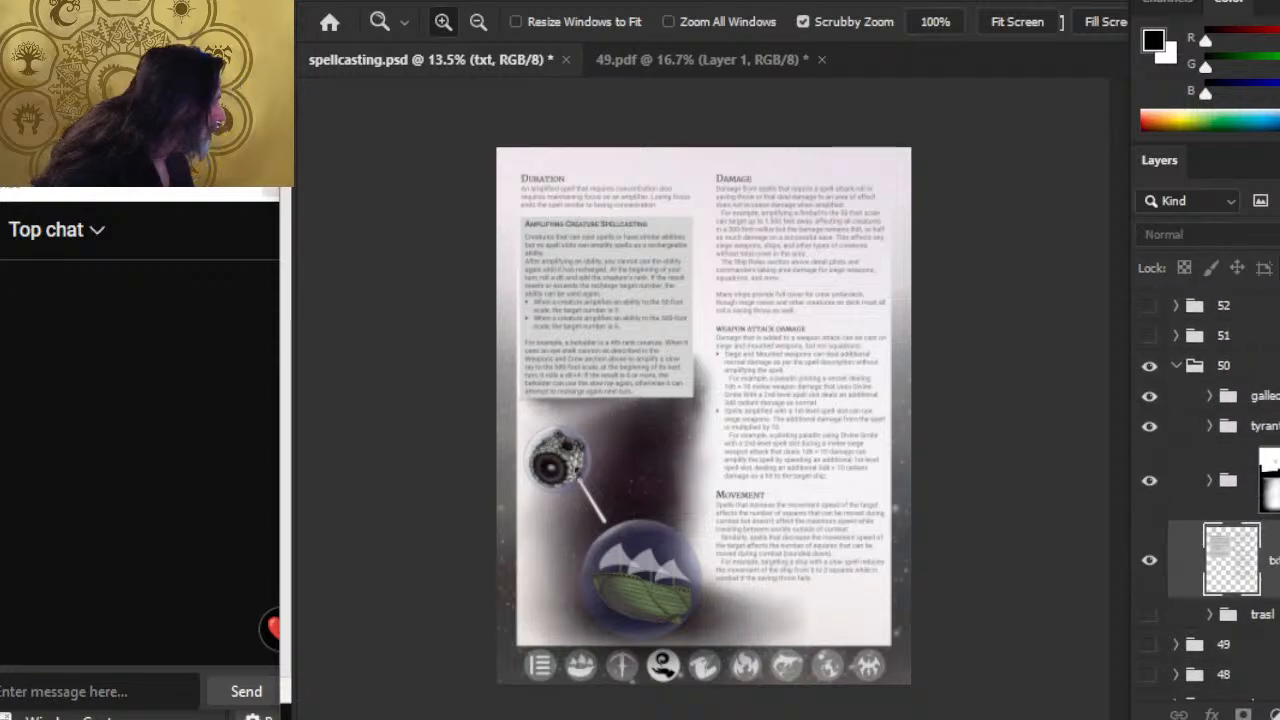
left_click(1150, 562)
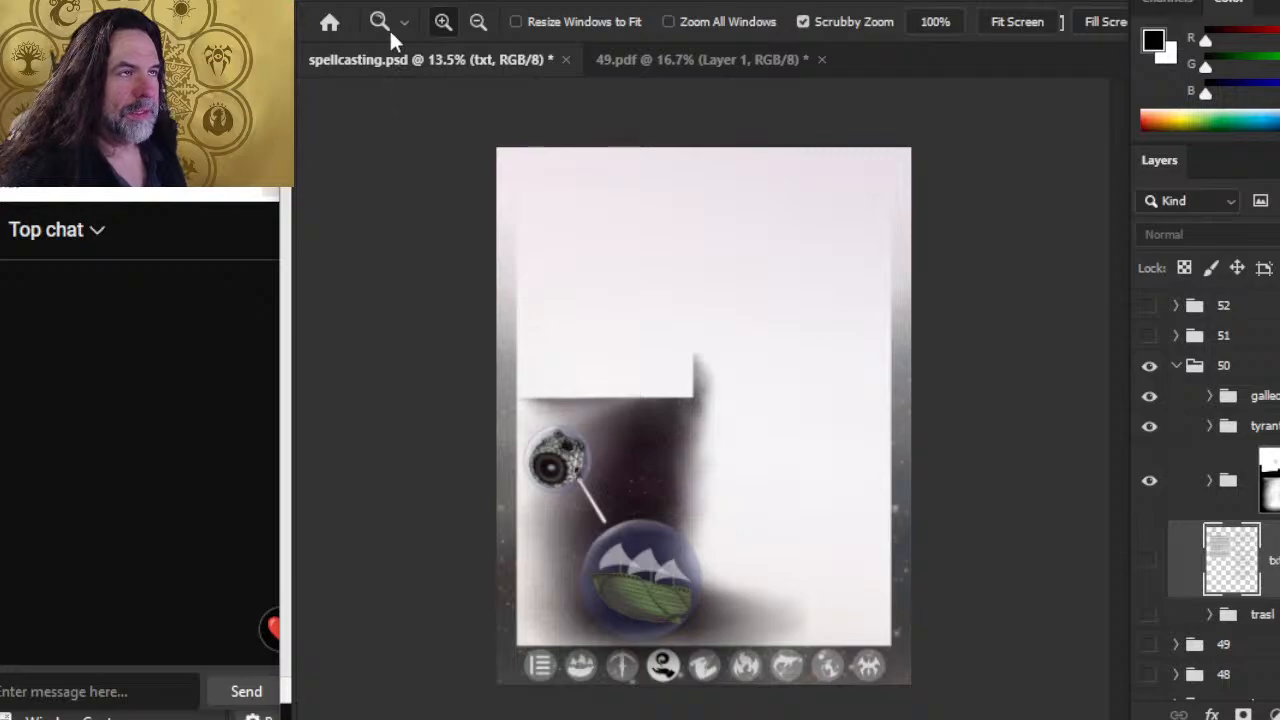
left_click(821, 59)
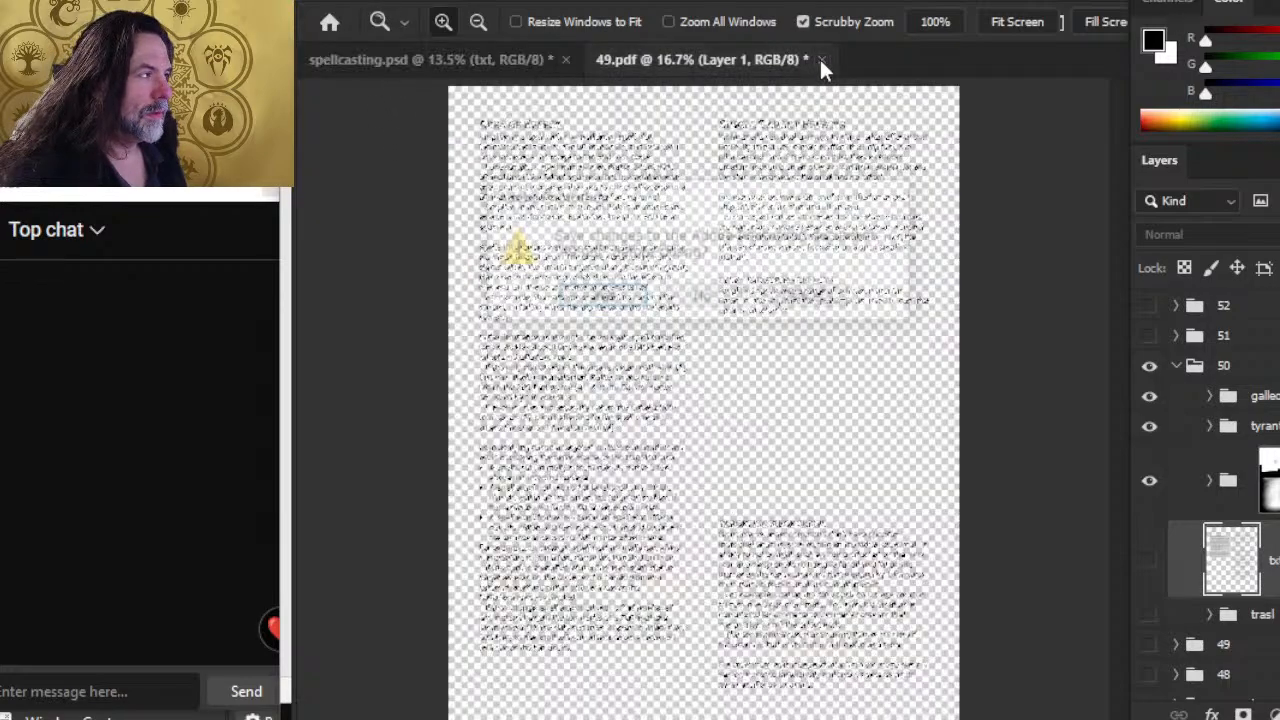
left_click(718, 292)
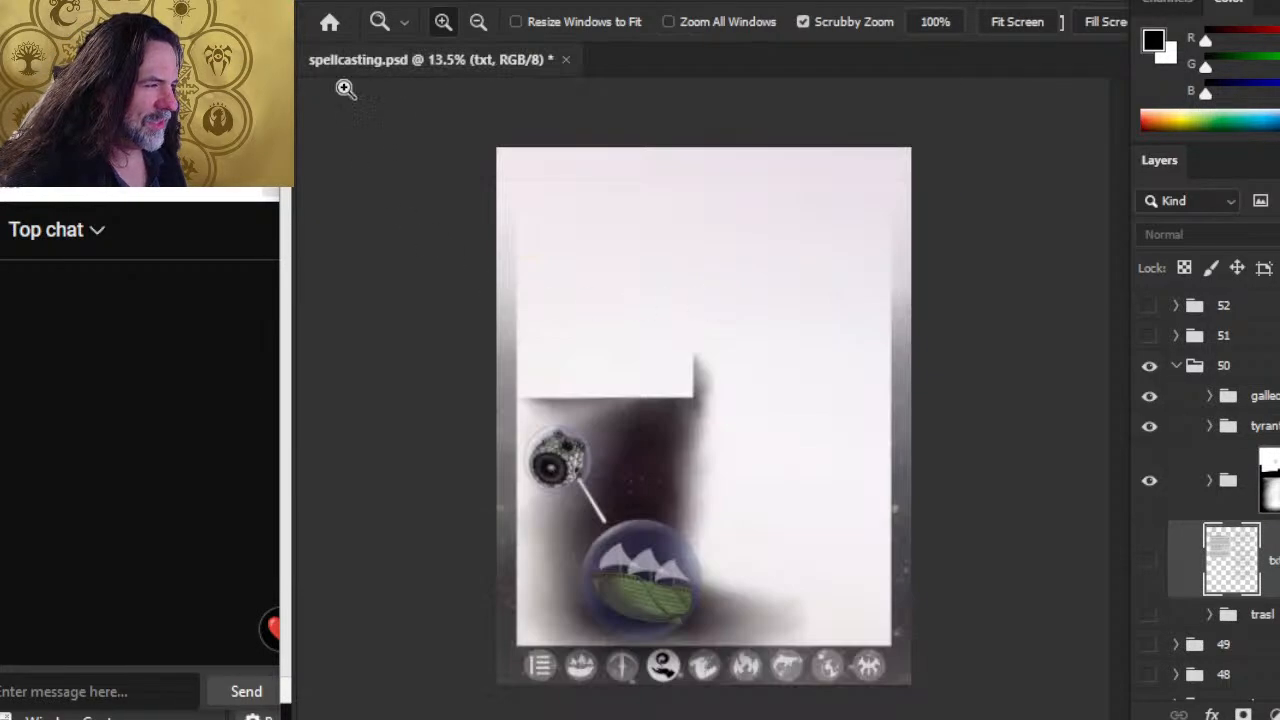
key("alt+f")
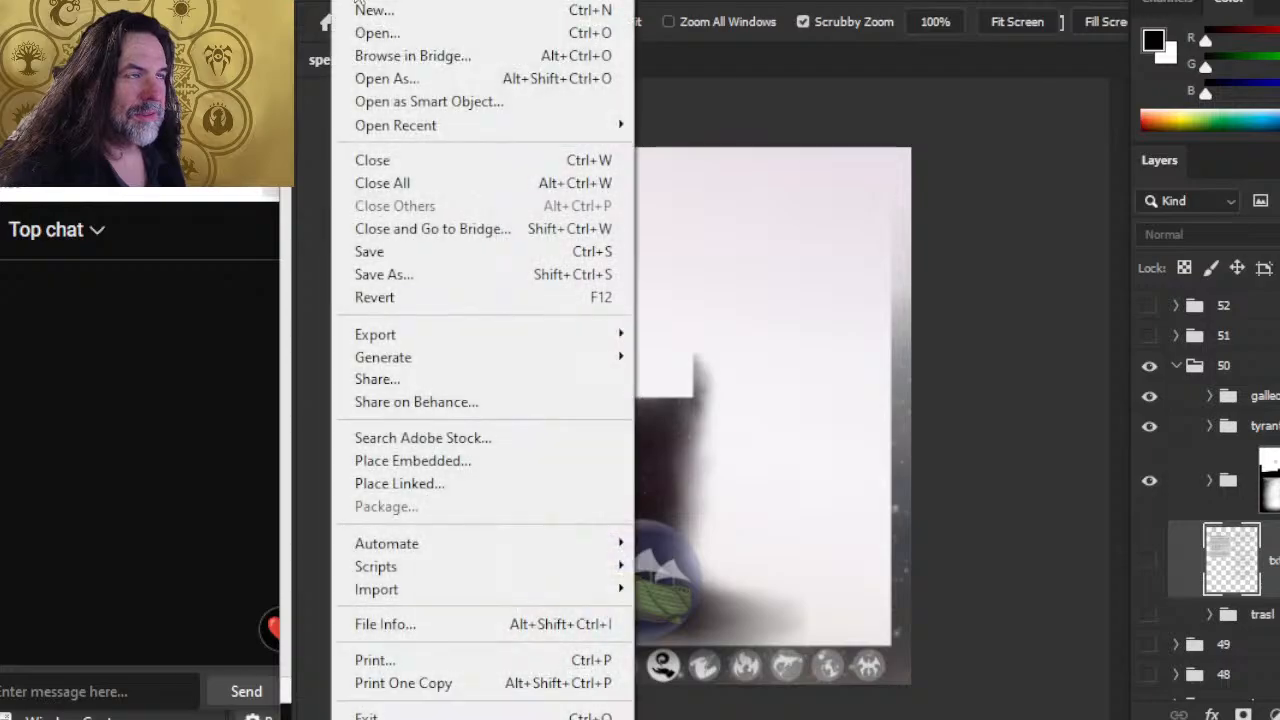
left_click(385, 33)
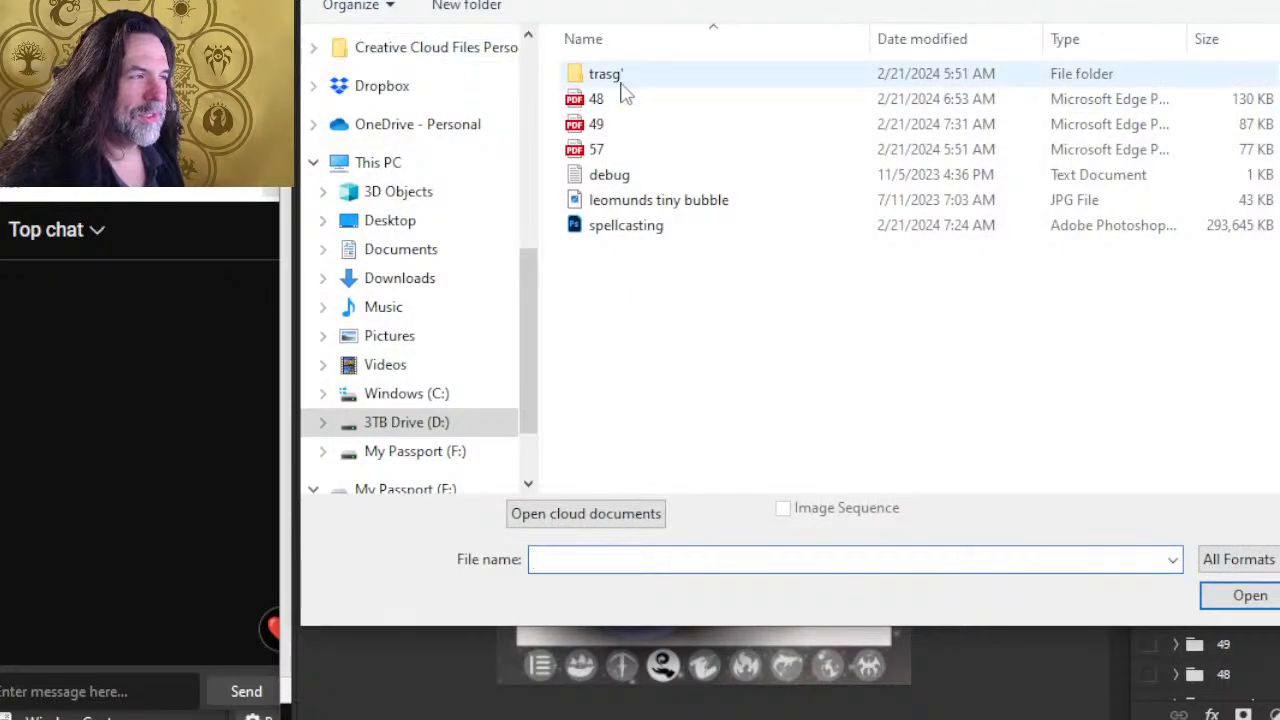
key("Escape")
Switch to the Word layout document and place the cursor in page 50's body text under Weapon Attack Damage.
key("alt+Tab")
scroll(688, 333, "down", 15)
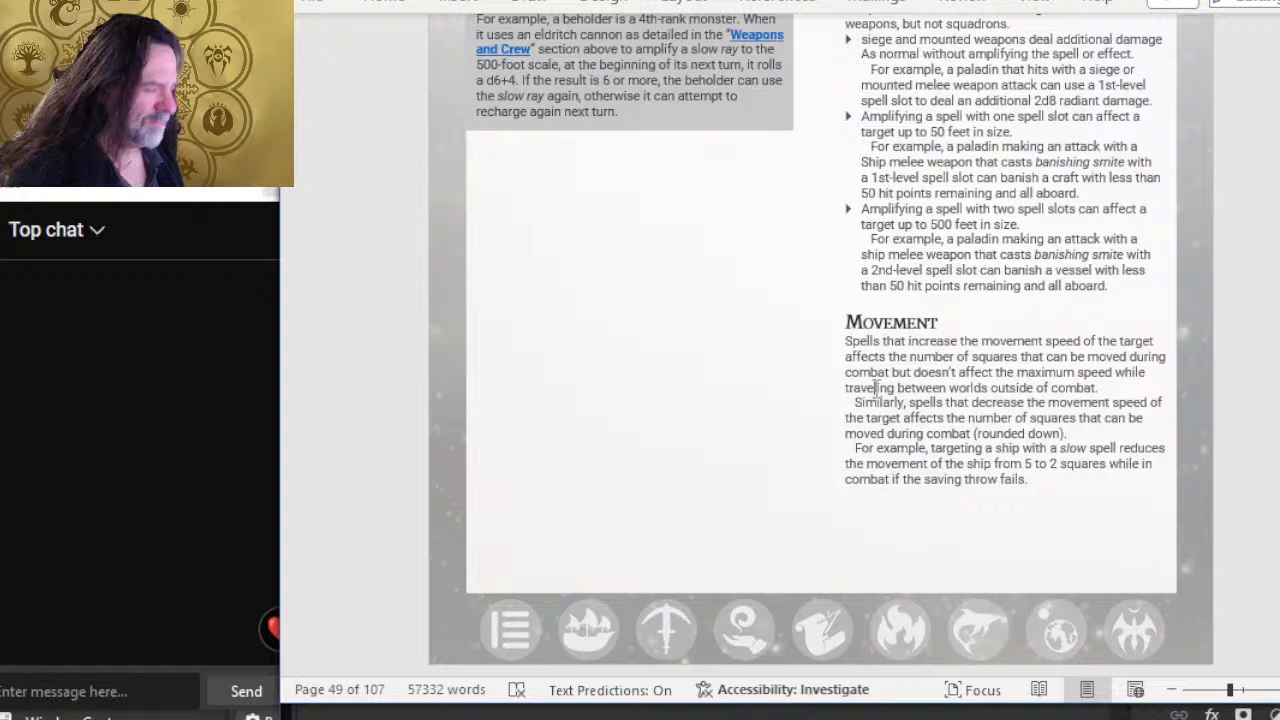
left_click(302, 6)
key("Escape")
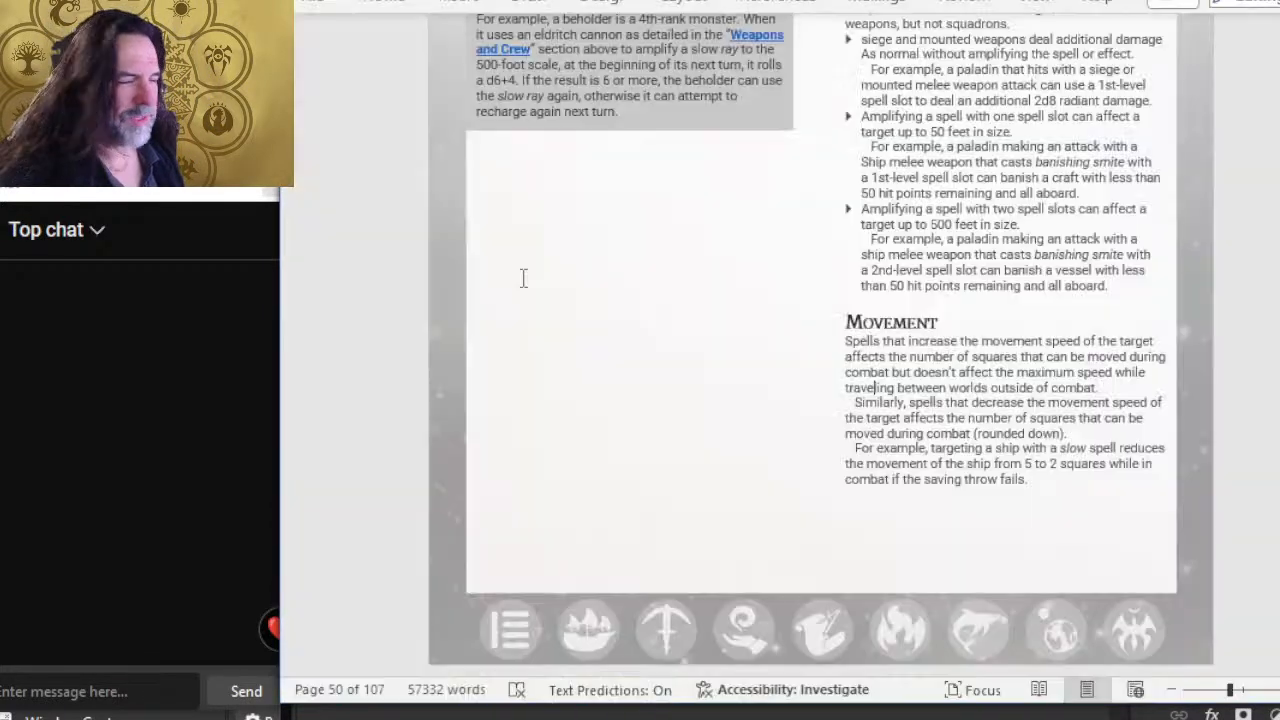
scroll(570, 234, "up", 5)
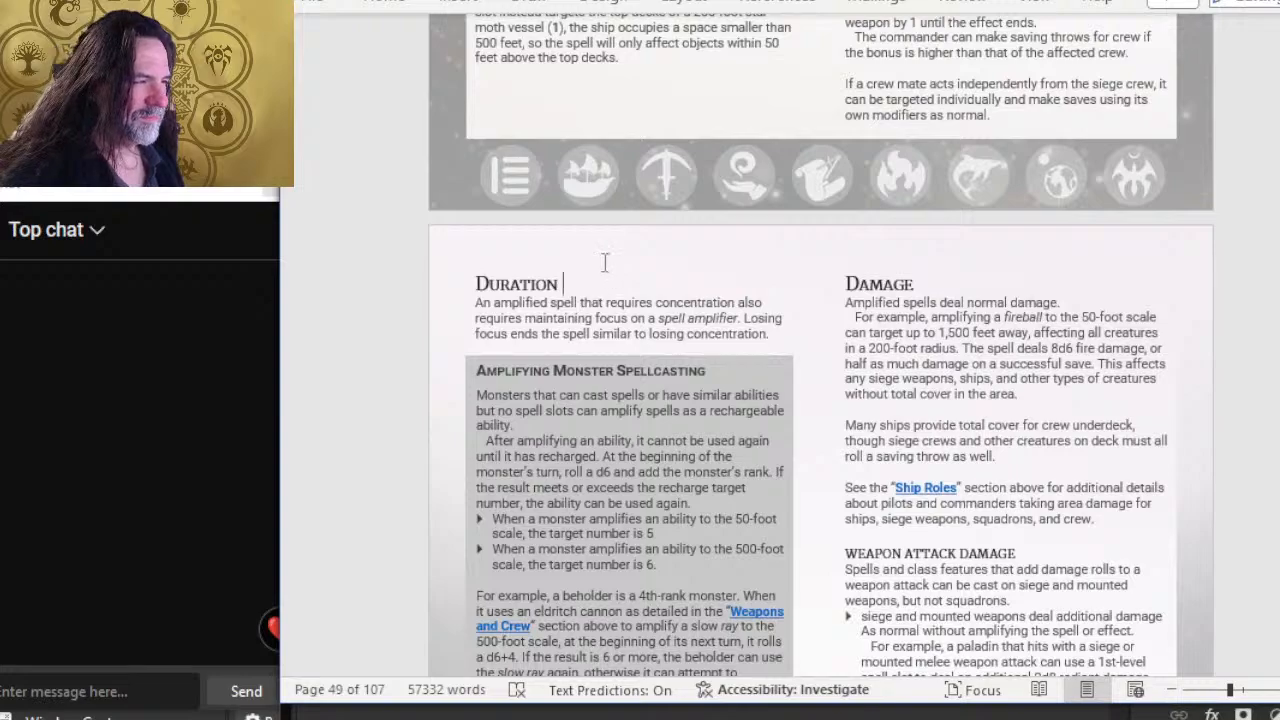
double_click(598, 256)
double_click(596, 250)
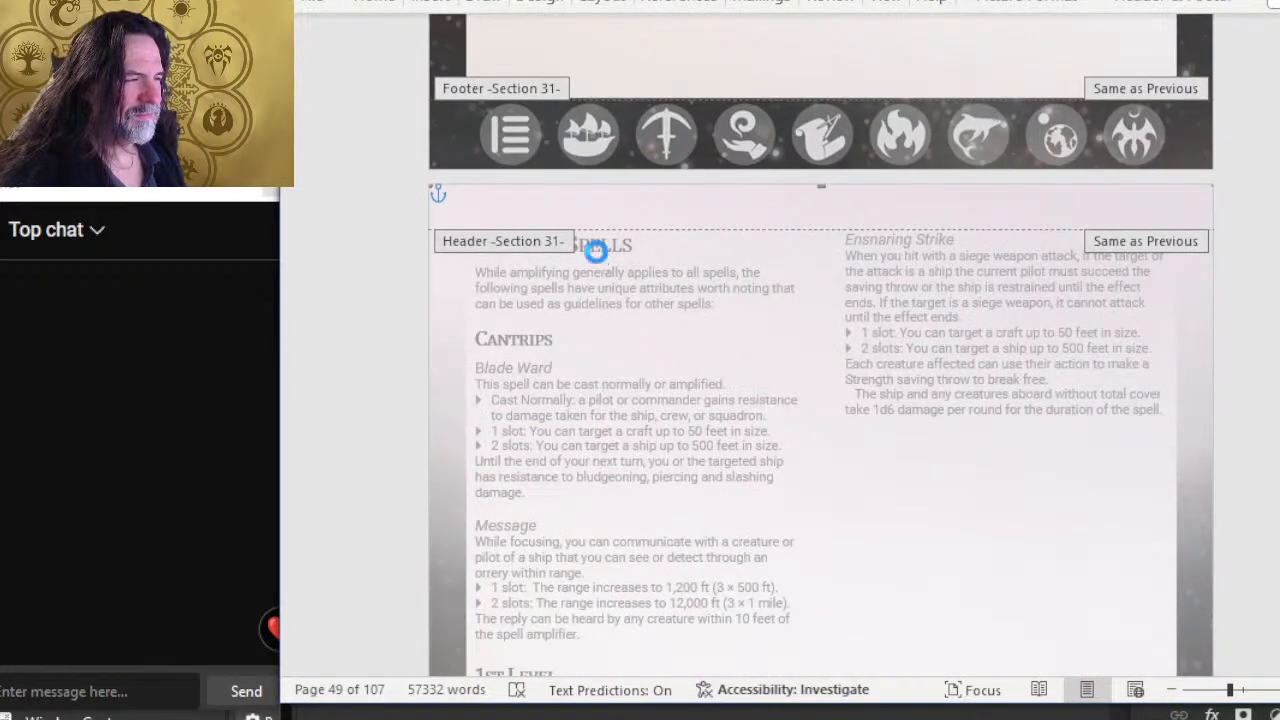
scroll(599, 253, "up", 3)
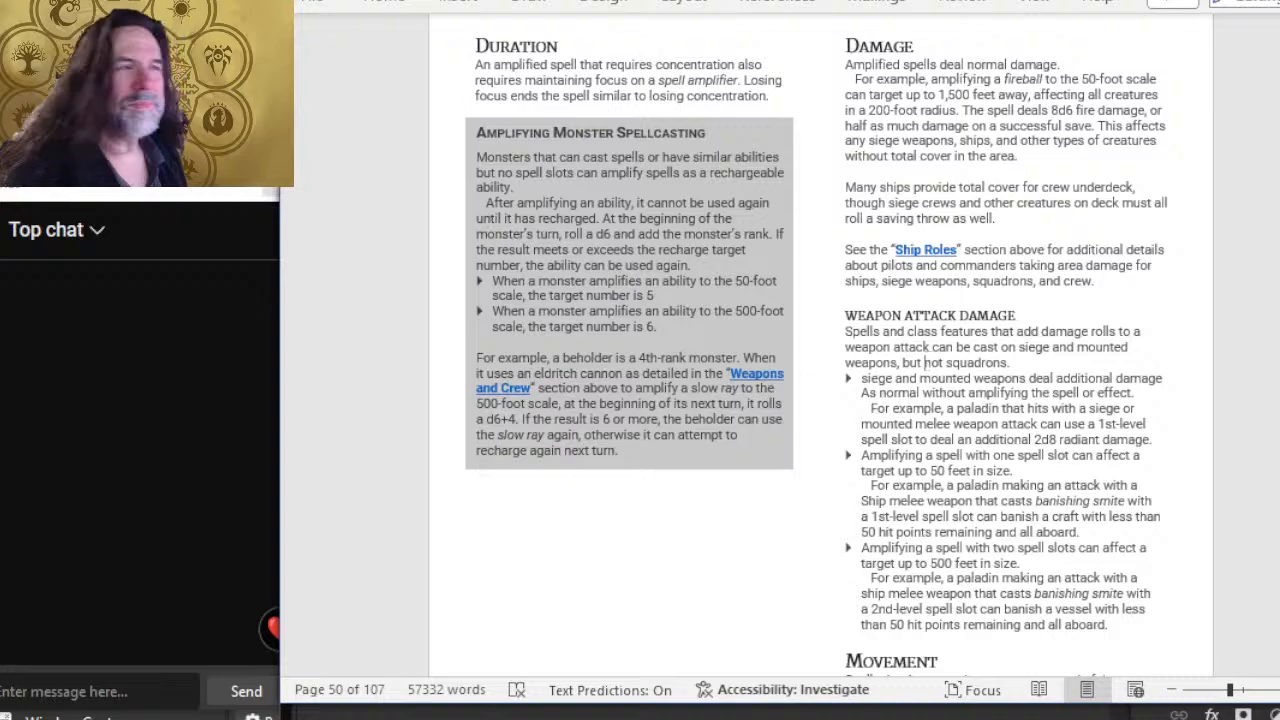
Start a PDF export of the layout named 50, saved in the interior pages subfolder that holds PDFs 48 and 49.
left_click(318, 5)
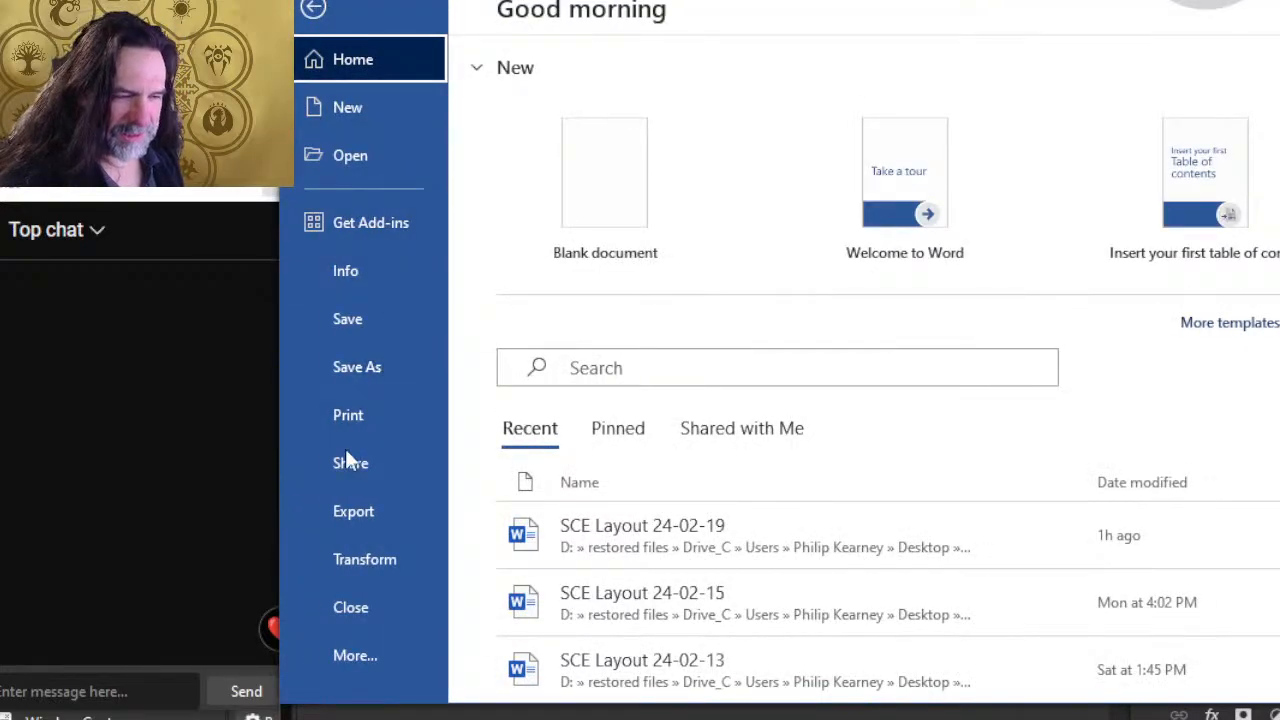
left_click(342, 378)
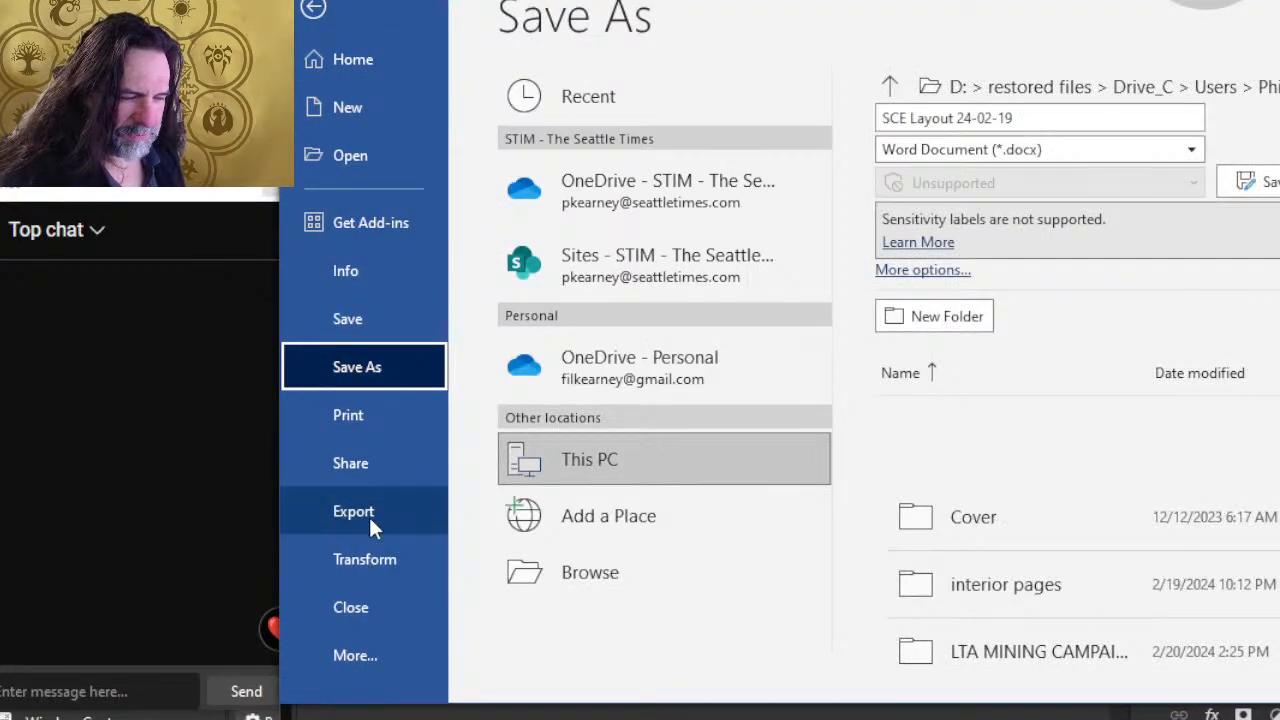
left_click(368, 514)
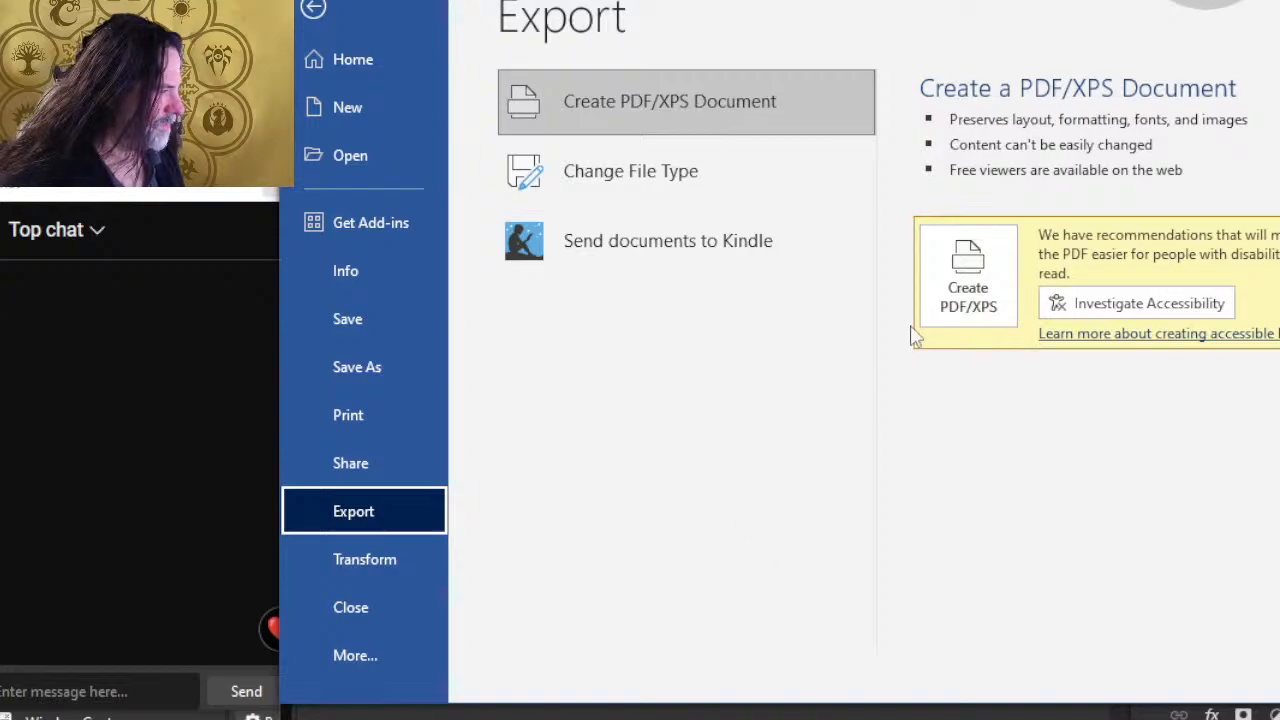
left_click(986, 284)
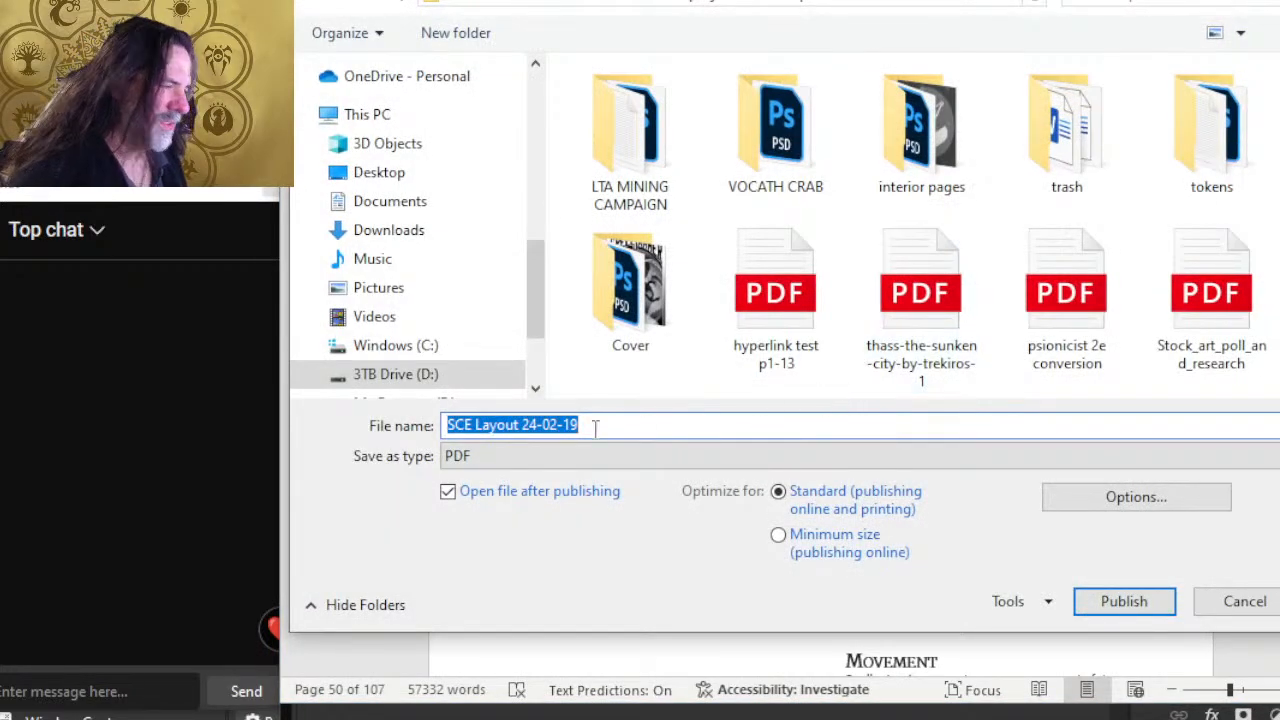
type("50")
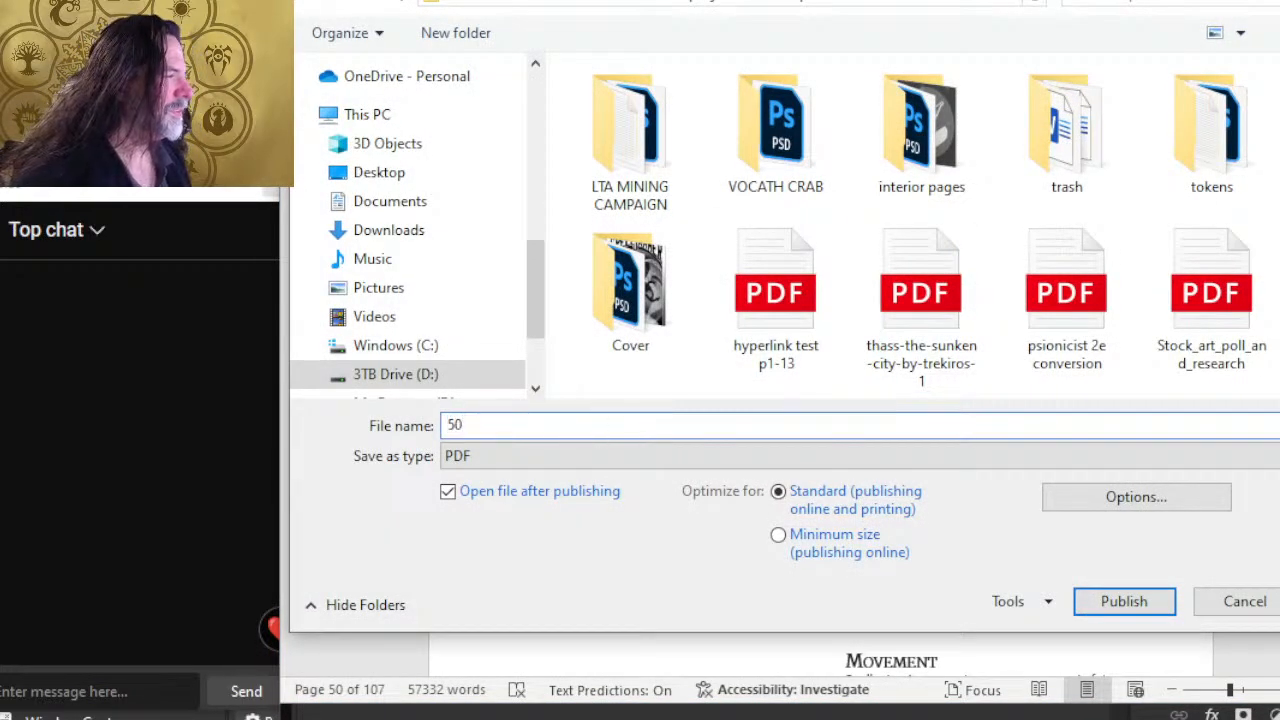
double_click(940, 130)
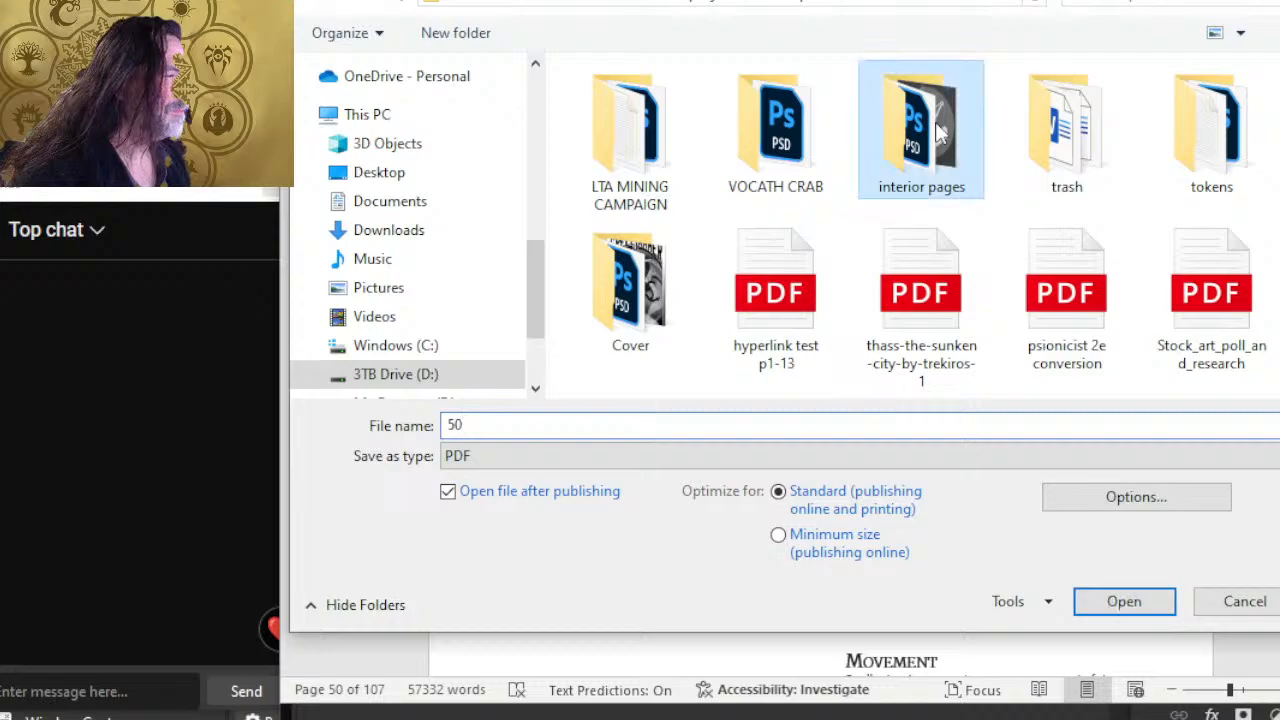
double_click(772, 135)
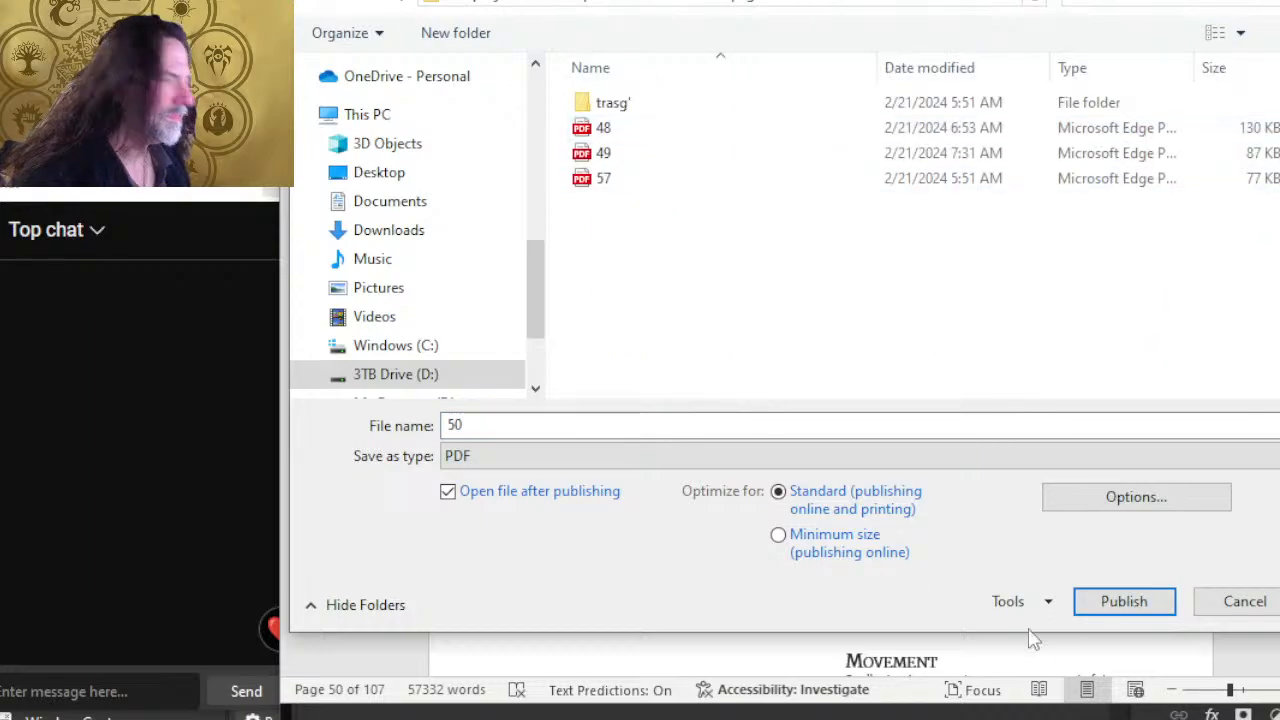
Limit the export to the current page without markup, document properties or accessibility structure tags, publish it, and close the resulting PDF view.
left_click(1140, 500)
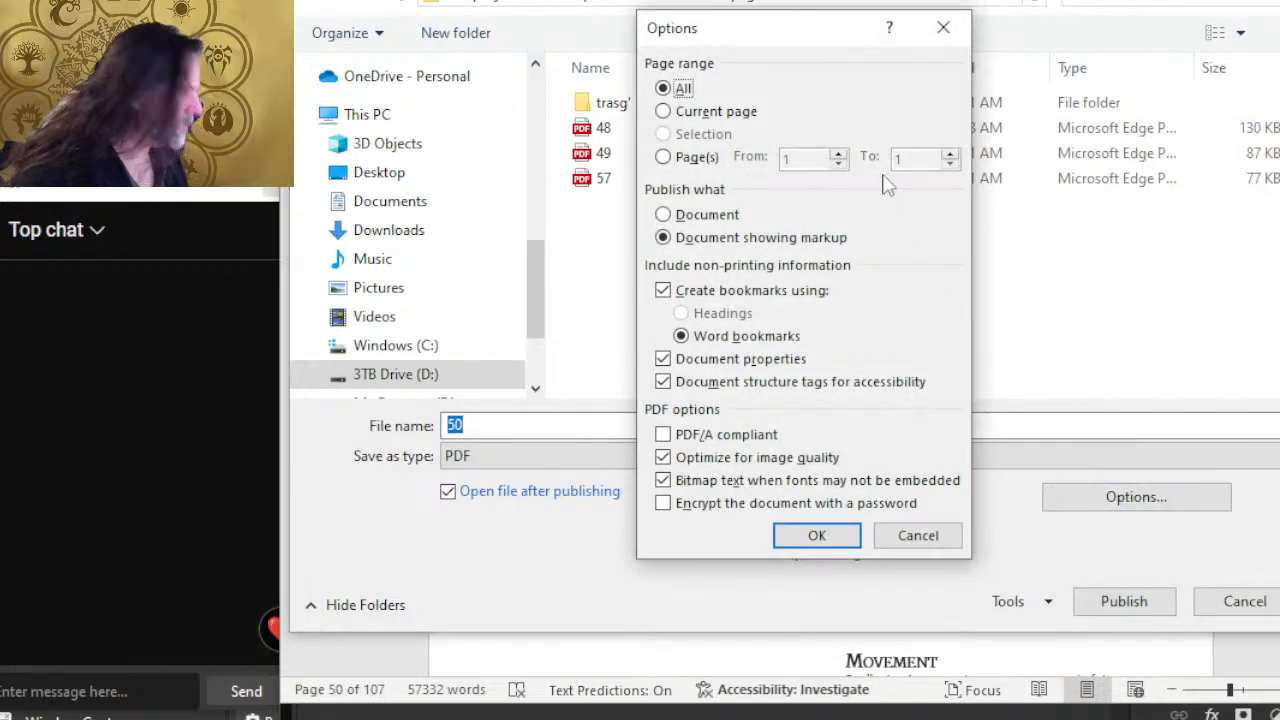
left_click(716, 114)
left_click(726, 216)
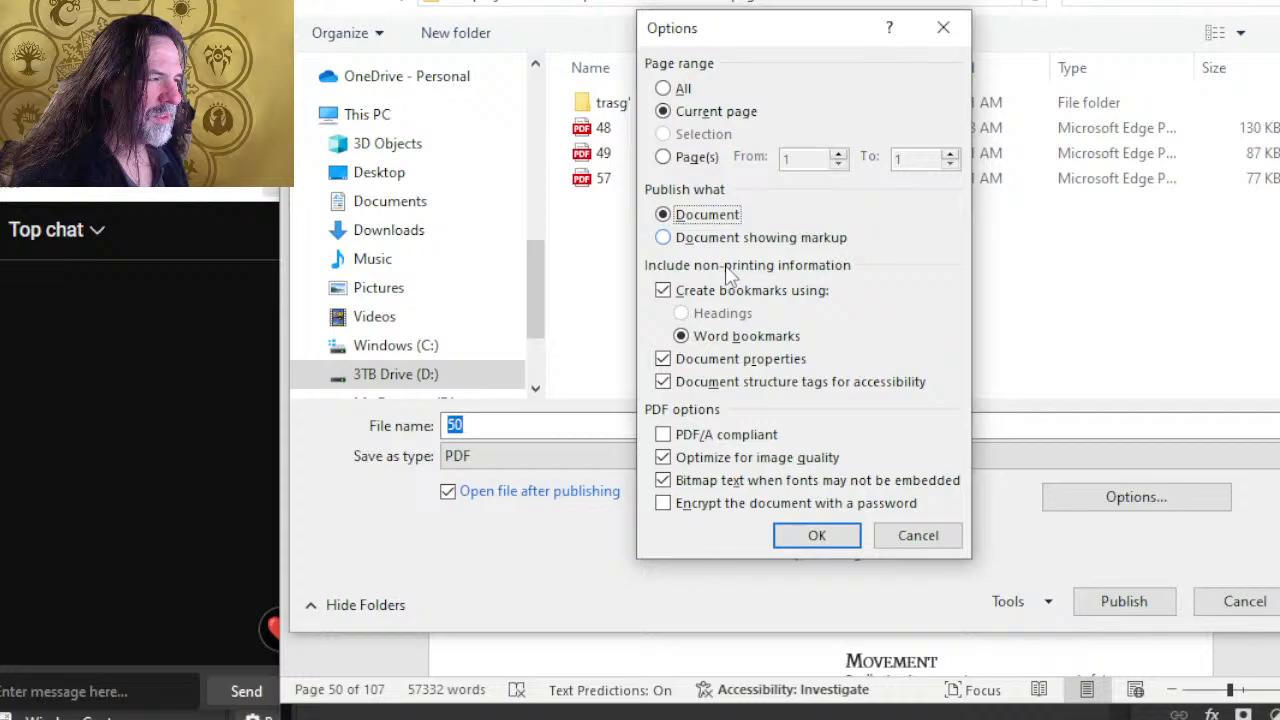
left_click(738, 360)
left_click(738, 383)
left_click(820, 536)
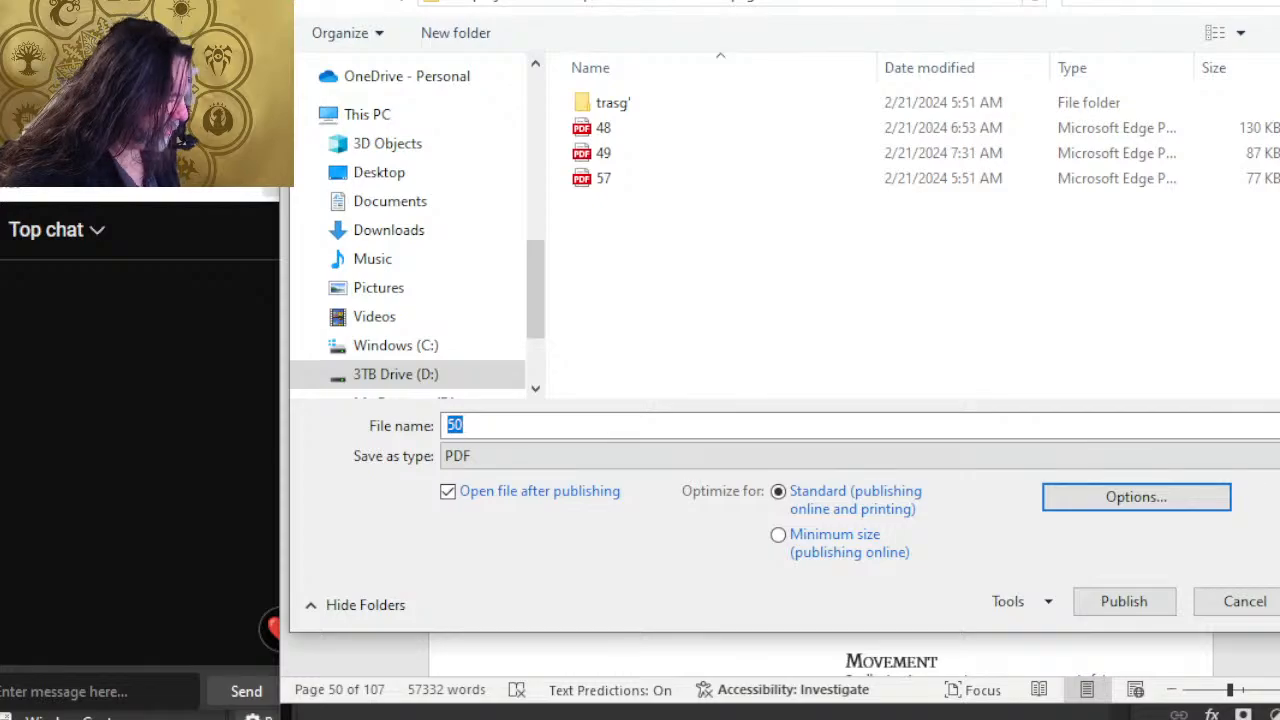
left_click(1122, 604)
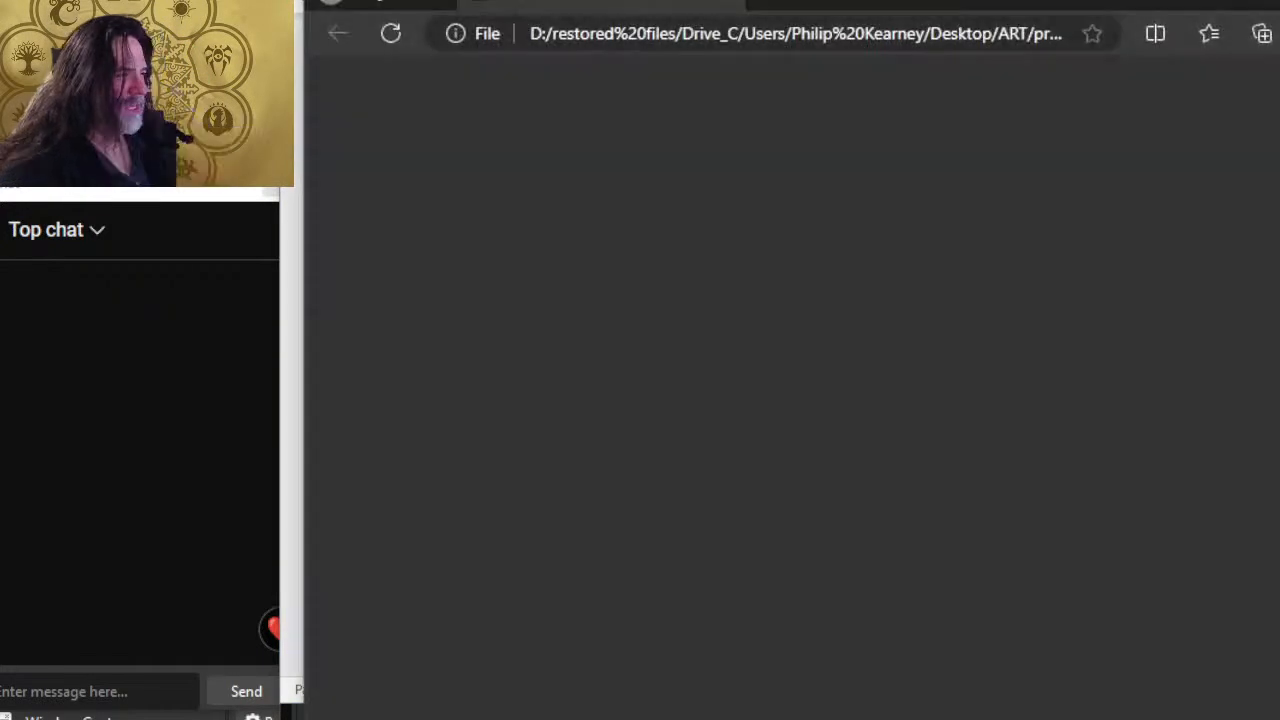
key("alt+F4")
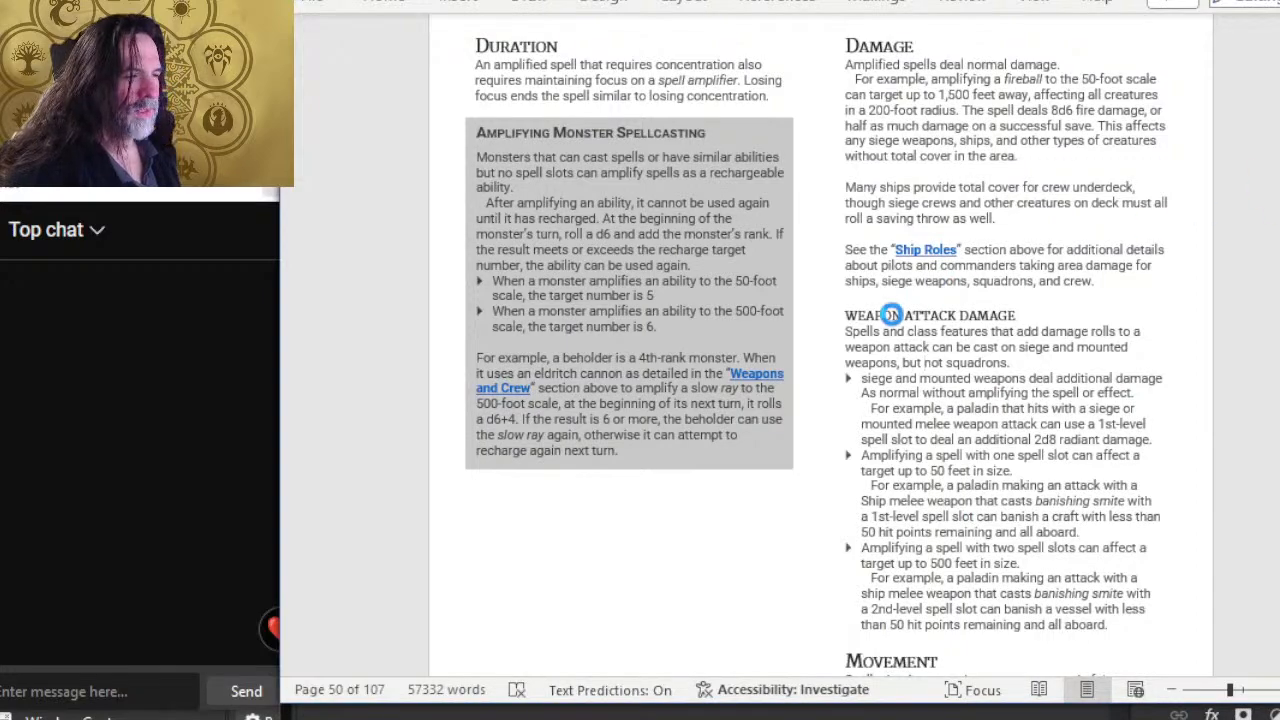
Switch to Photoshop, open the page of 50.pdf at 300 pixels/inch in RGB Color, and return to spellcasting.psd.
key("alt+Tab")
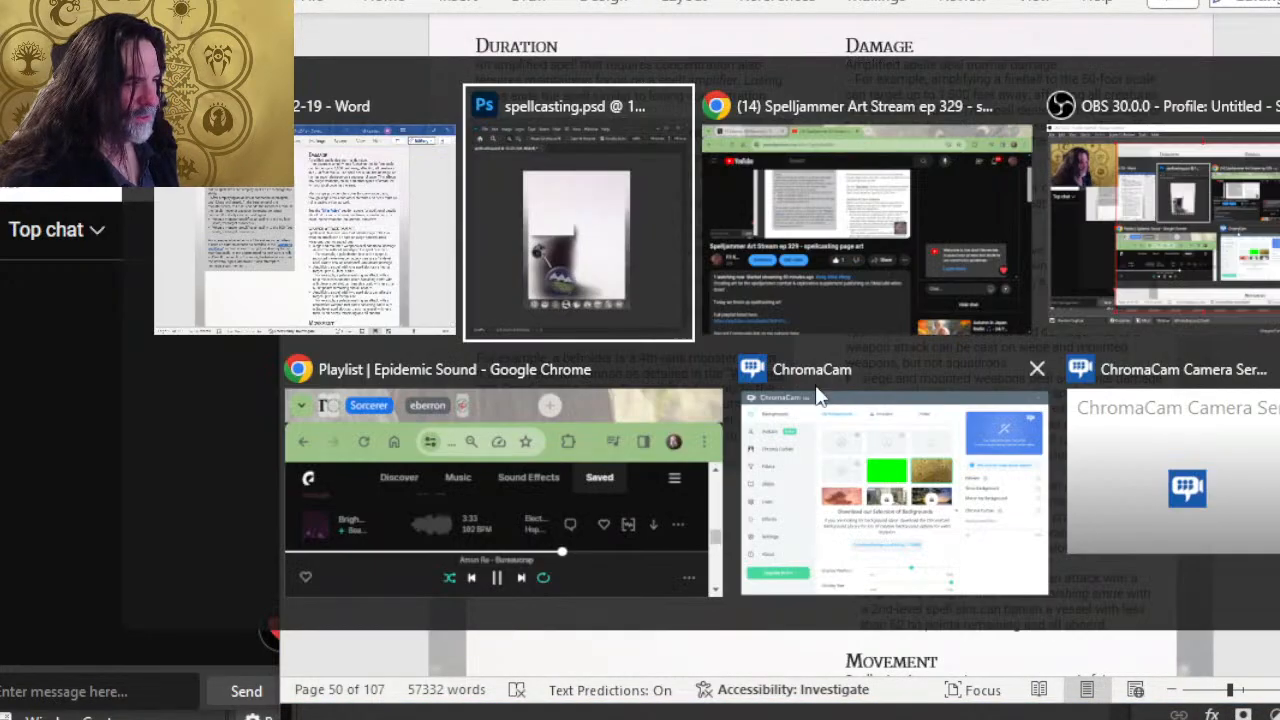
left_click(360, 3)
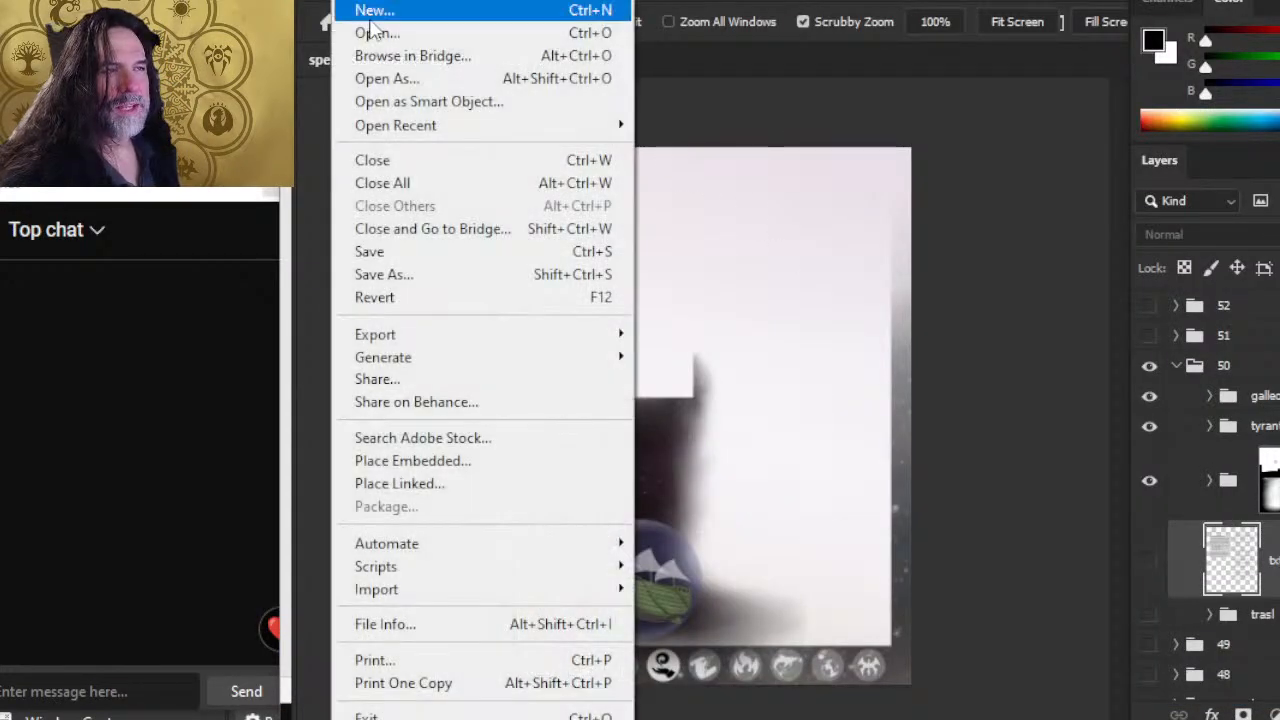
left_click(370, 30)
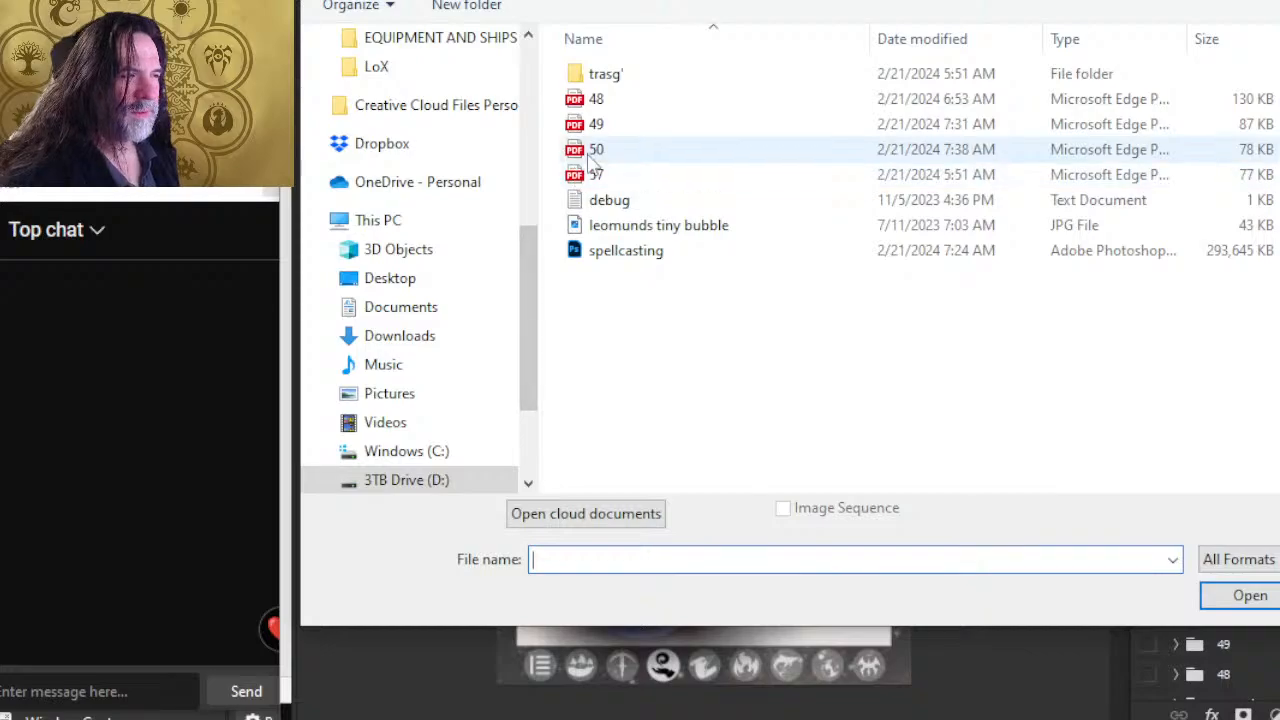
double_click(590, 150)
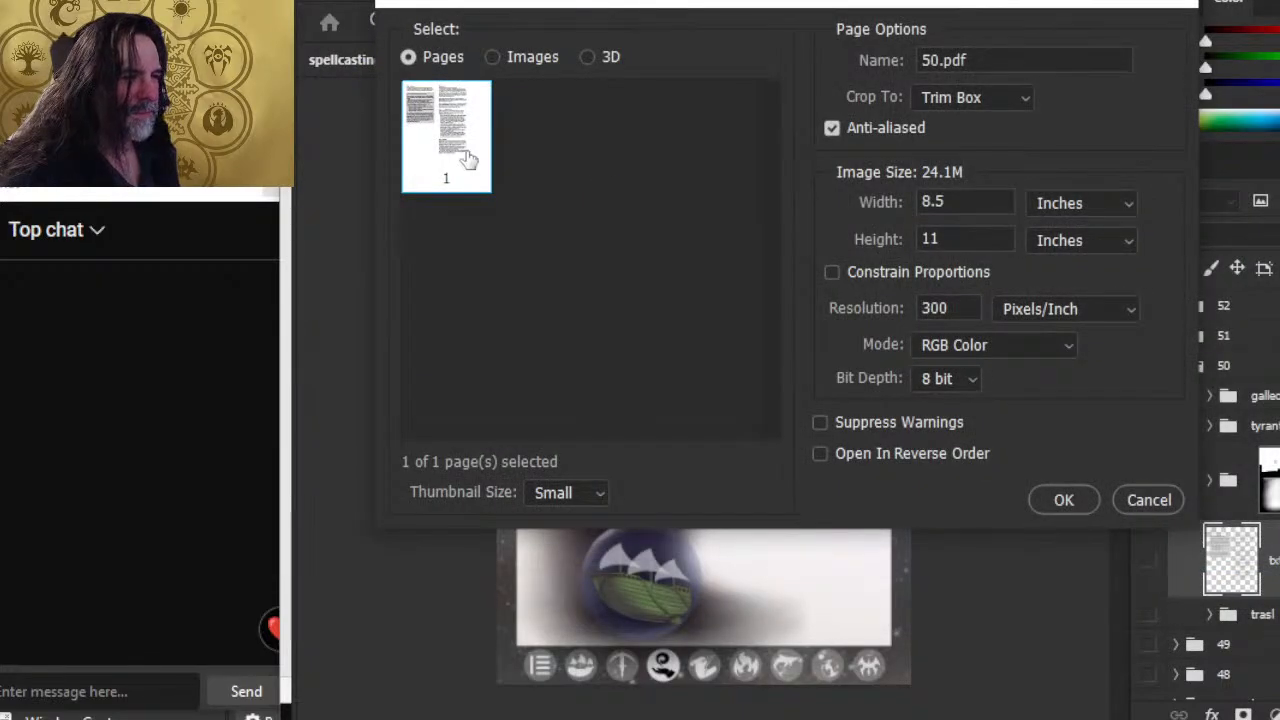
left_click(1068, 500)
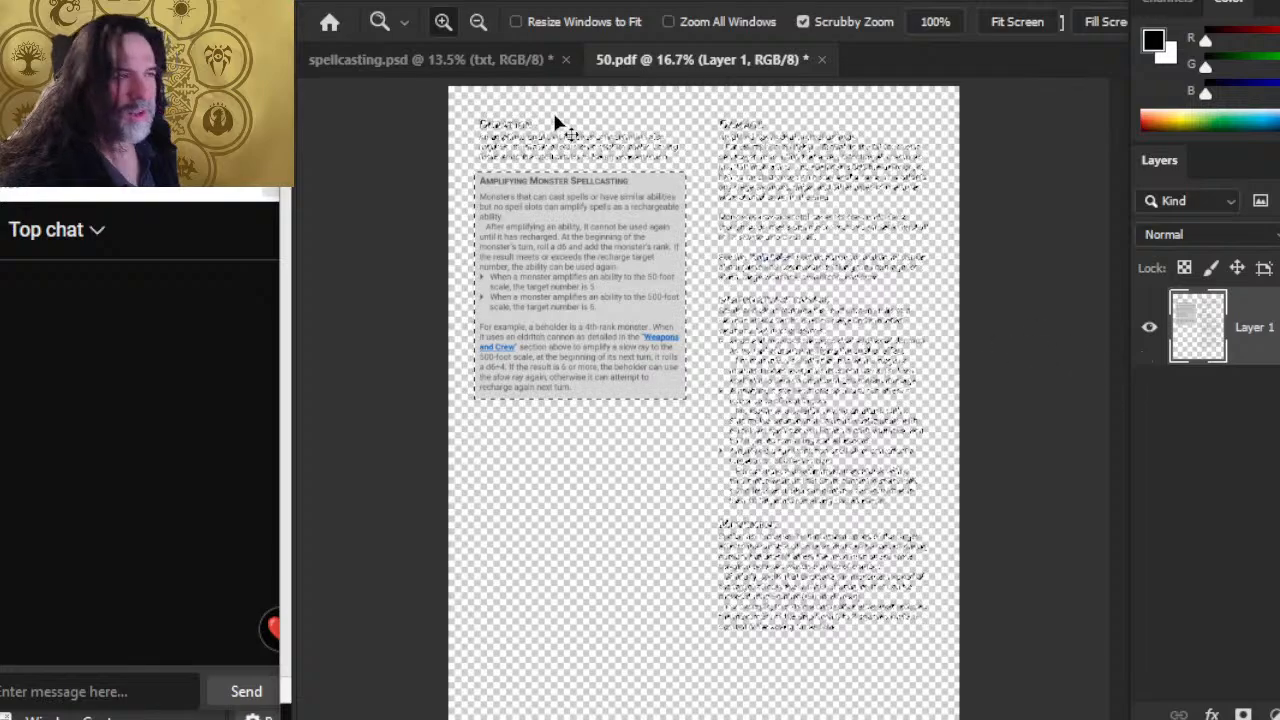
left_click(489, 58)
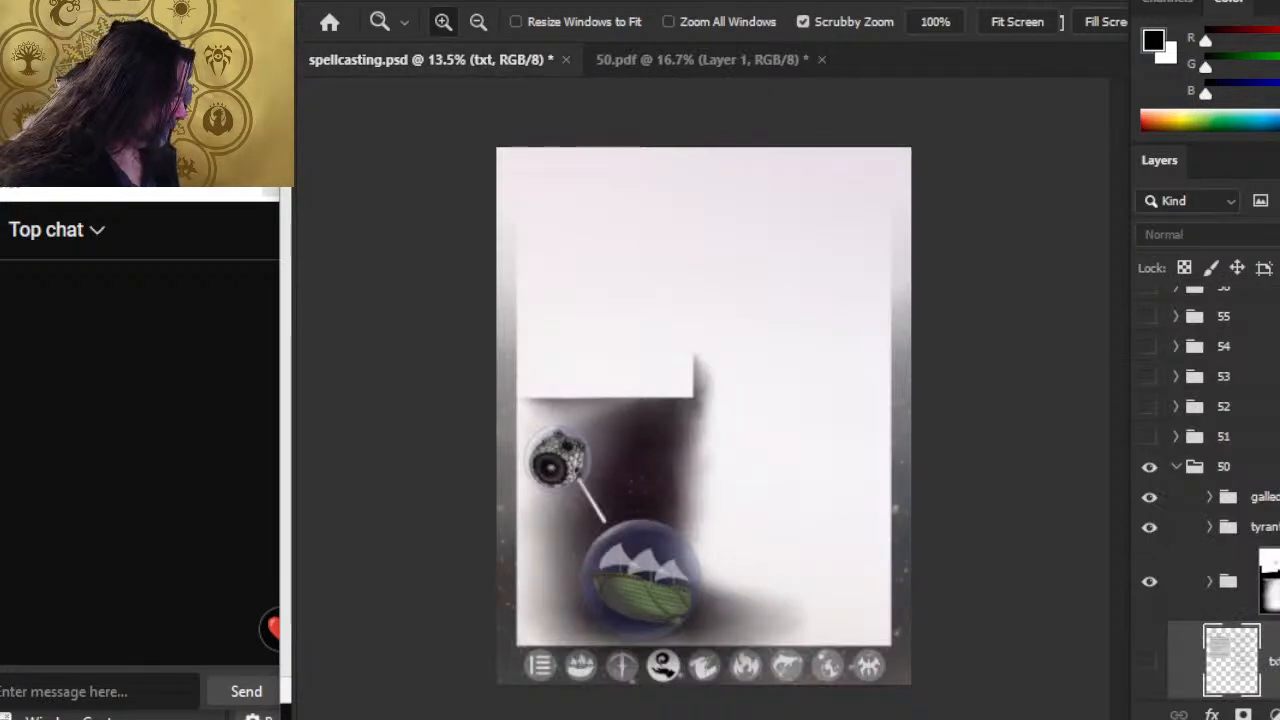
Paste the freshly exported page 50 text into the 50 group, below the sky and ship artwork, and check its fit.
key("ctrl+v")
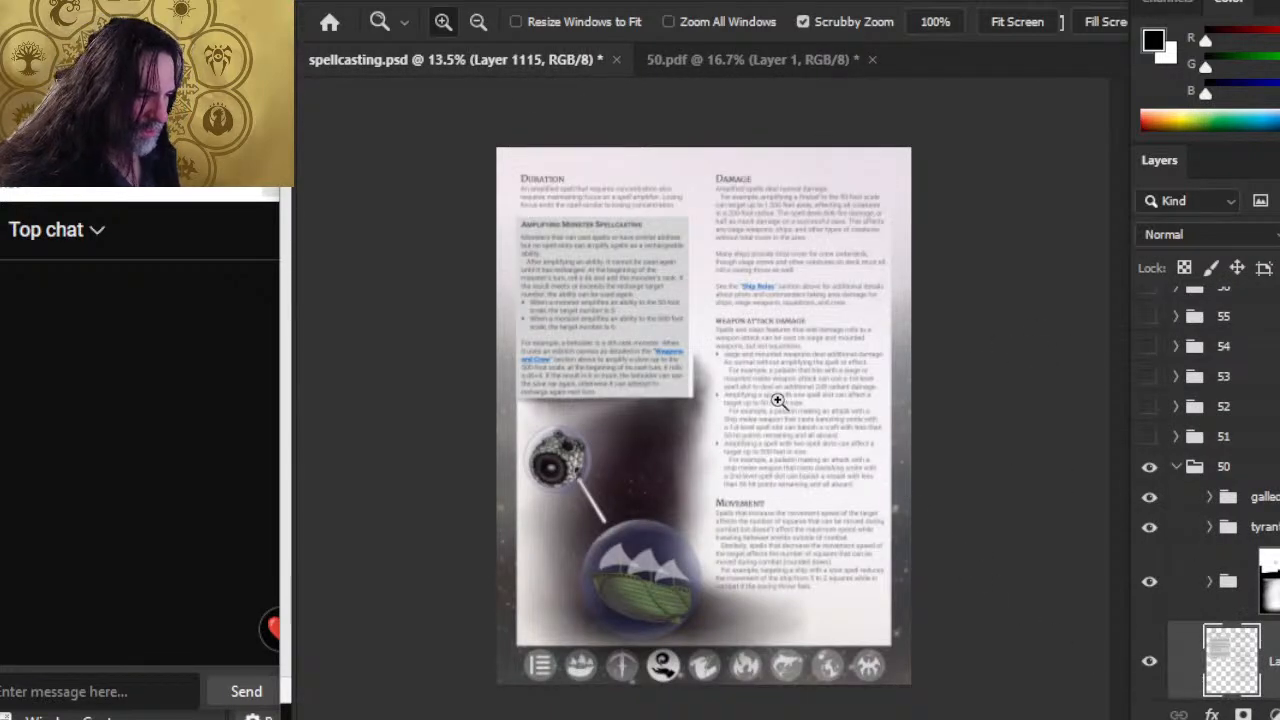
left_click_drag(548, 362, 597, 397)
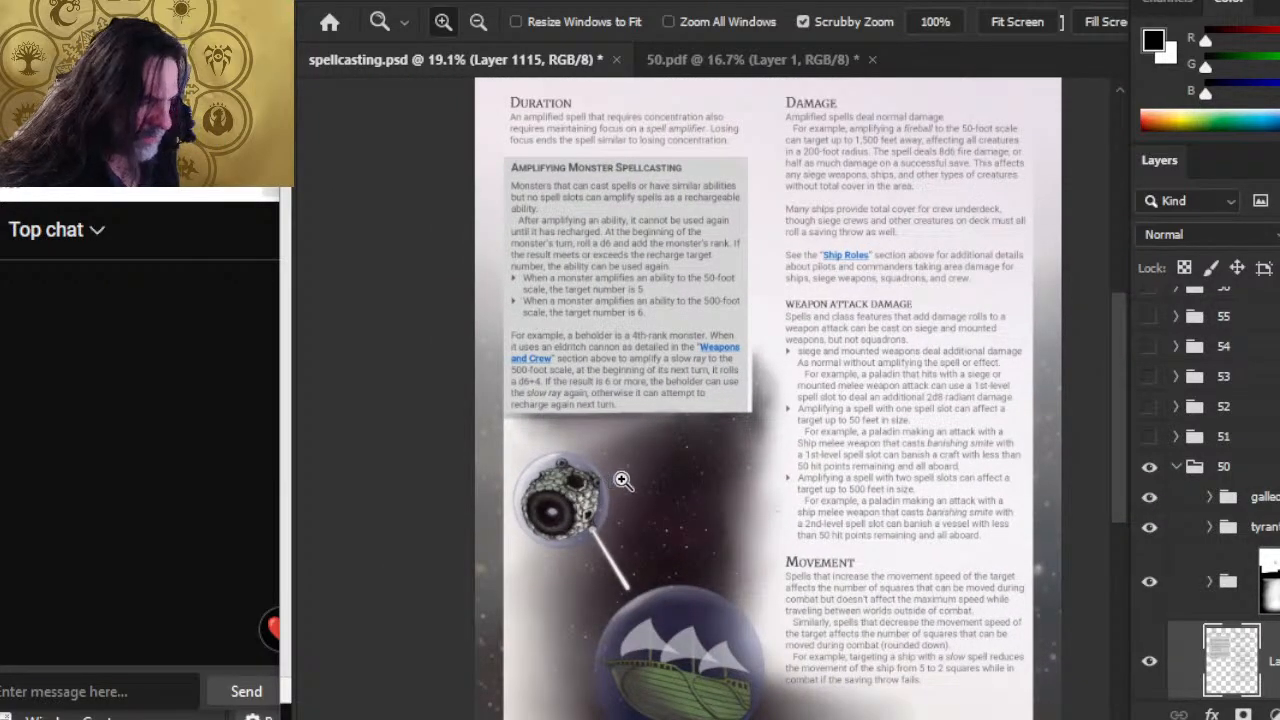
left_click_drag(712, 563, 740, 465)
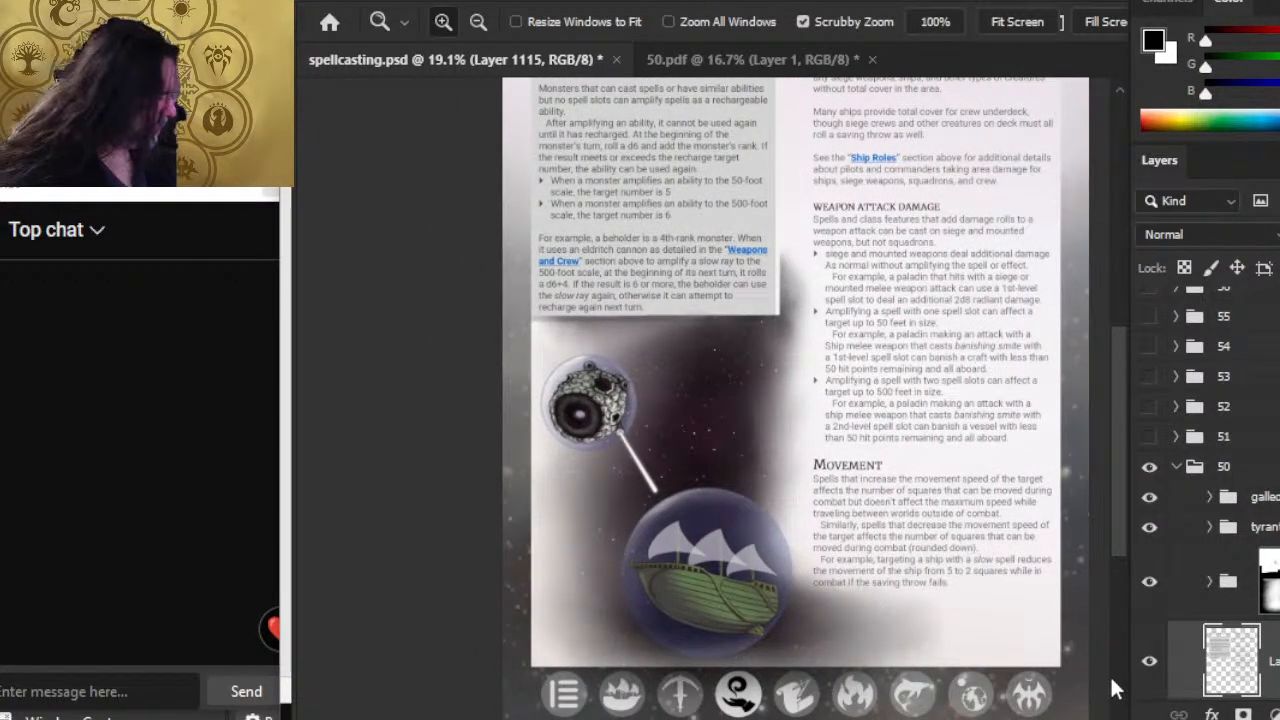
scroll(1230, 500, "down", 3)
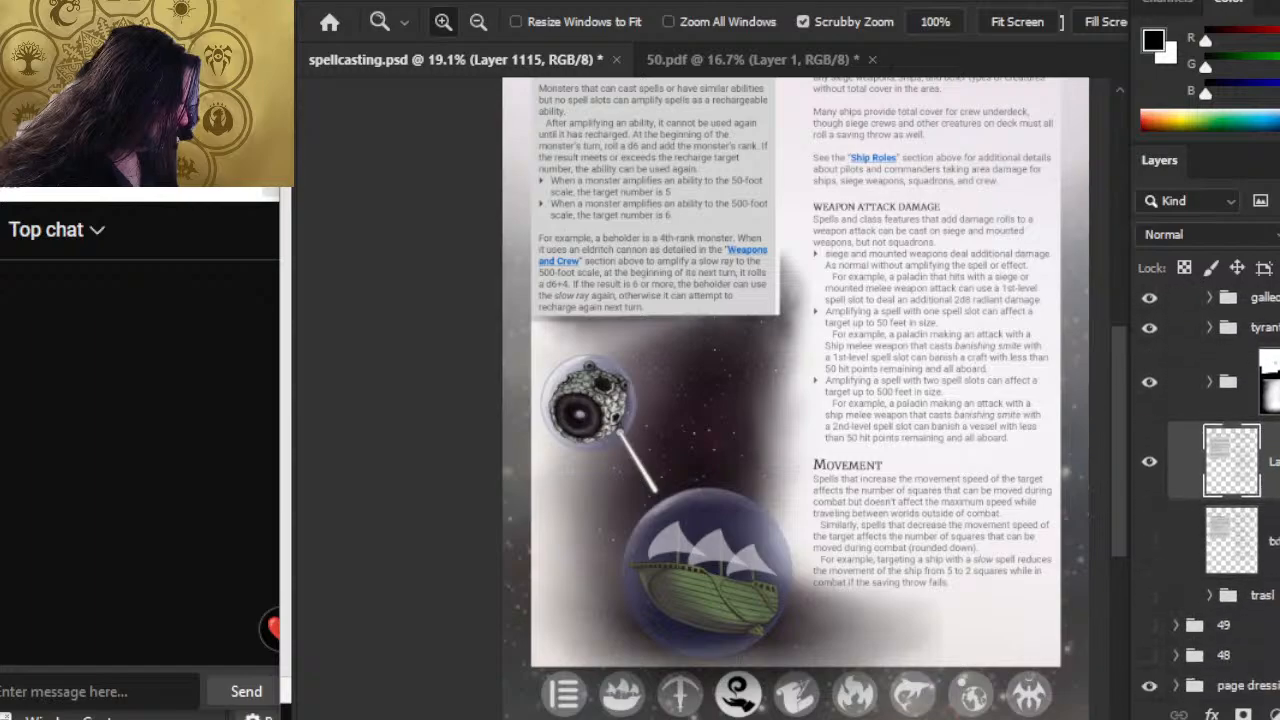
Delete page 50's old hidden txt layer and rename the newly pasted text layer as txt.
left_click(1268, 535)
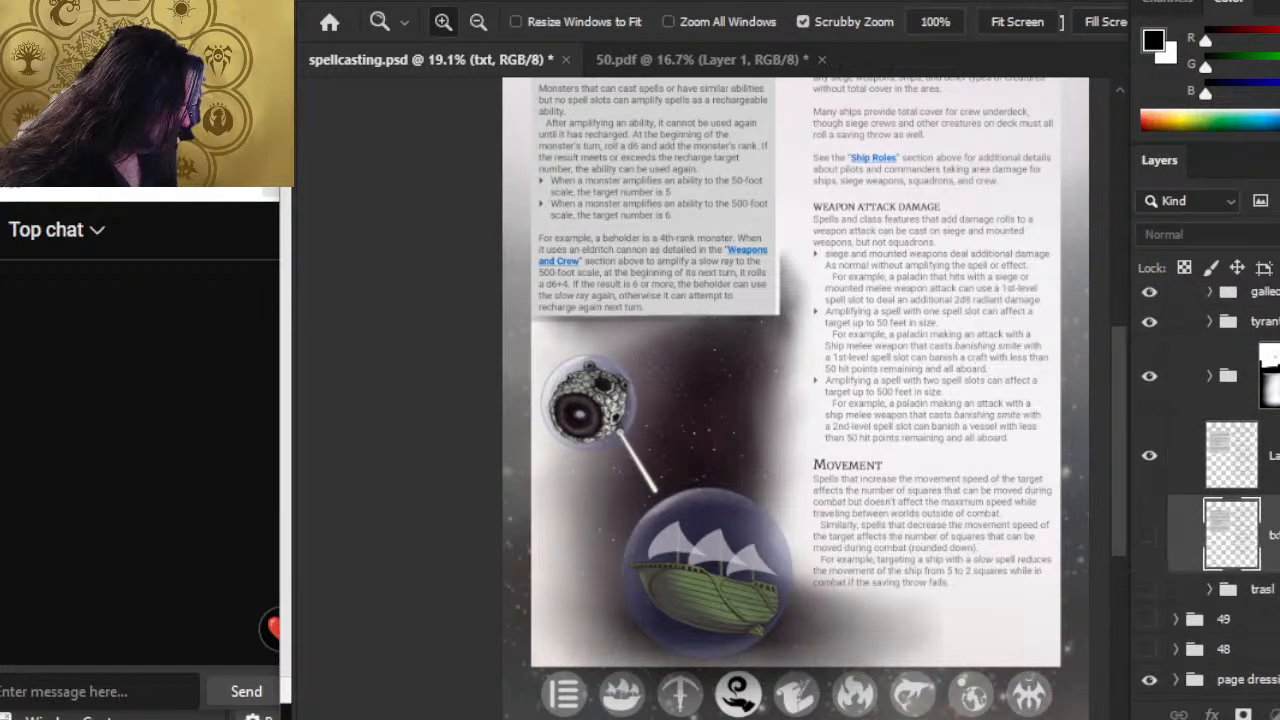
key("Delete")
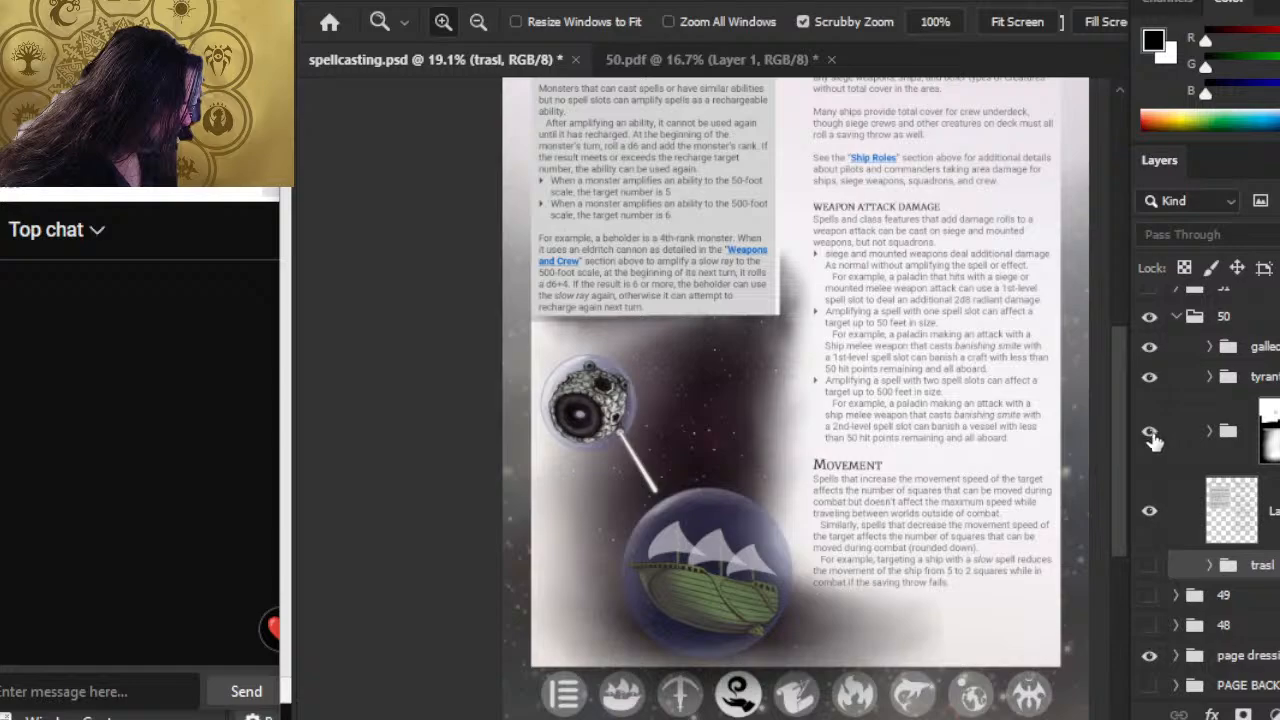
left_click(1271, 509)
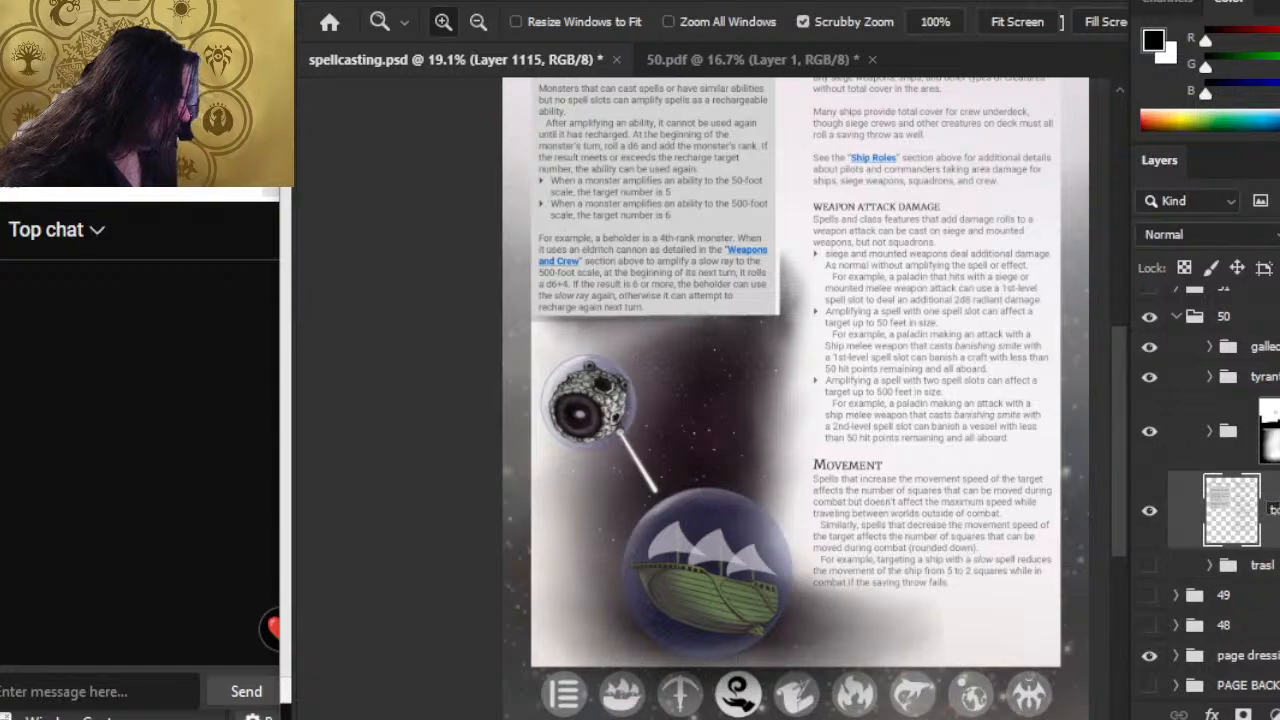
key("Return")
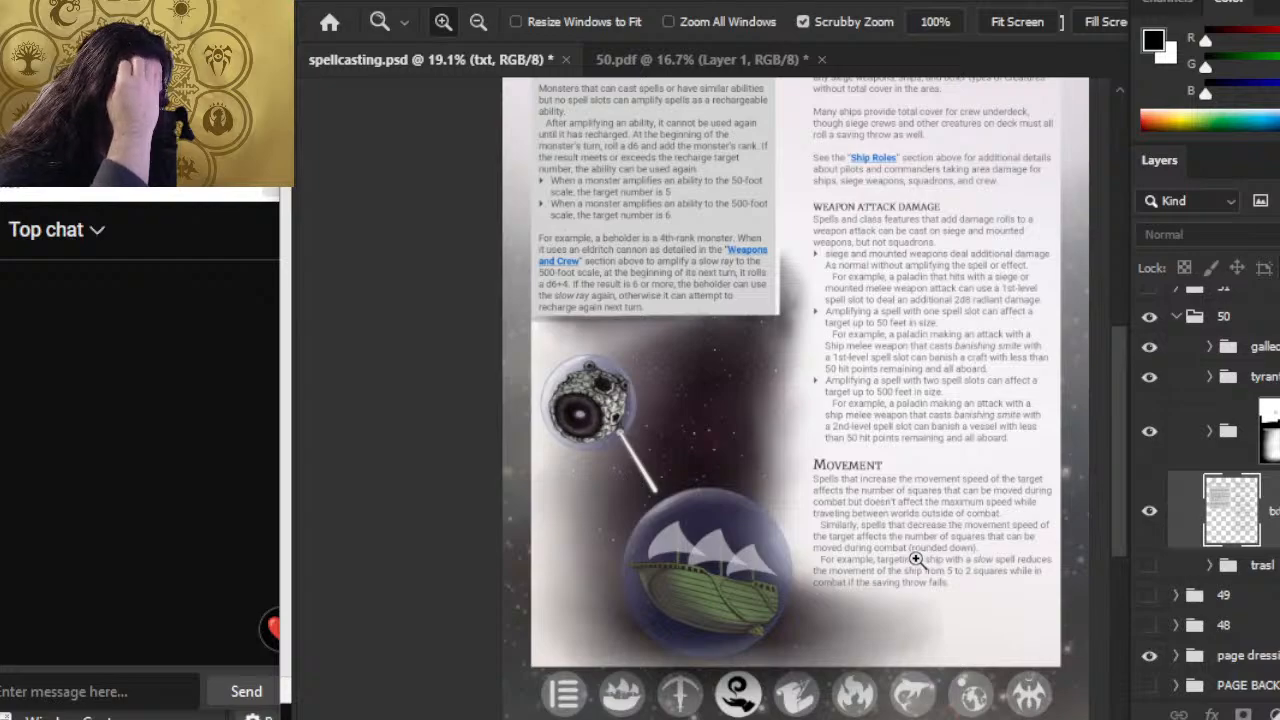
Select the tyrant and galleon groups together and nudge them slightly left and up within page 50's artwork.
left_click(1146, 377)
left_click(1148, 377)
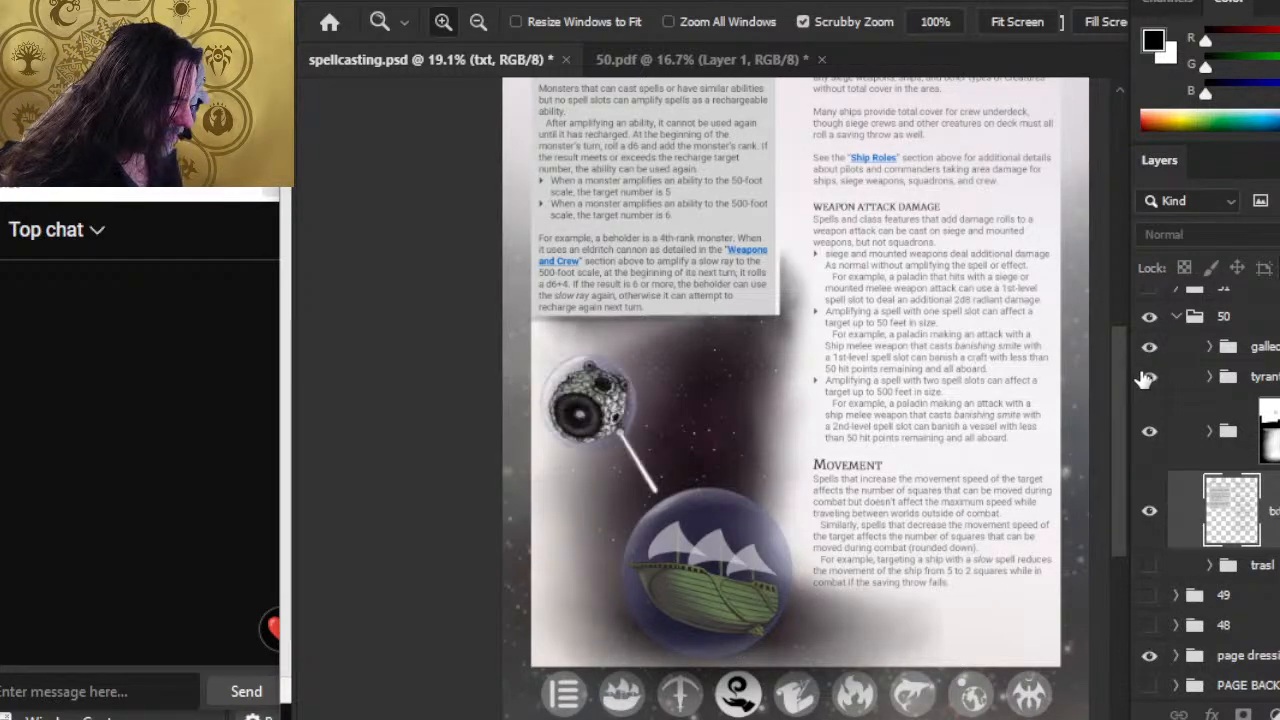
left_click(1149, 346)
left_click(1149, 346)
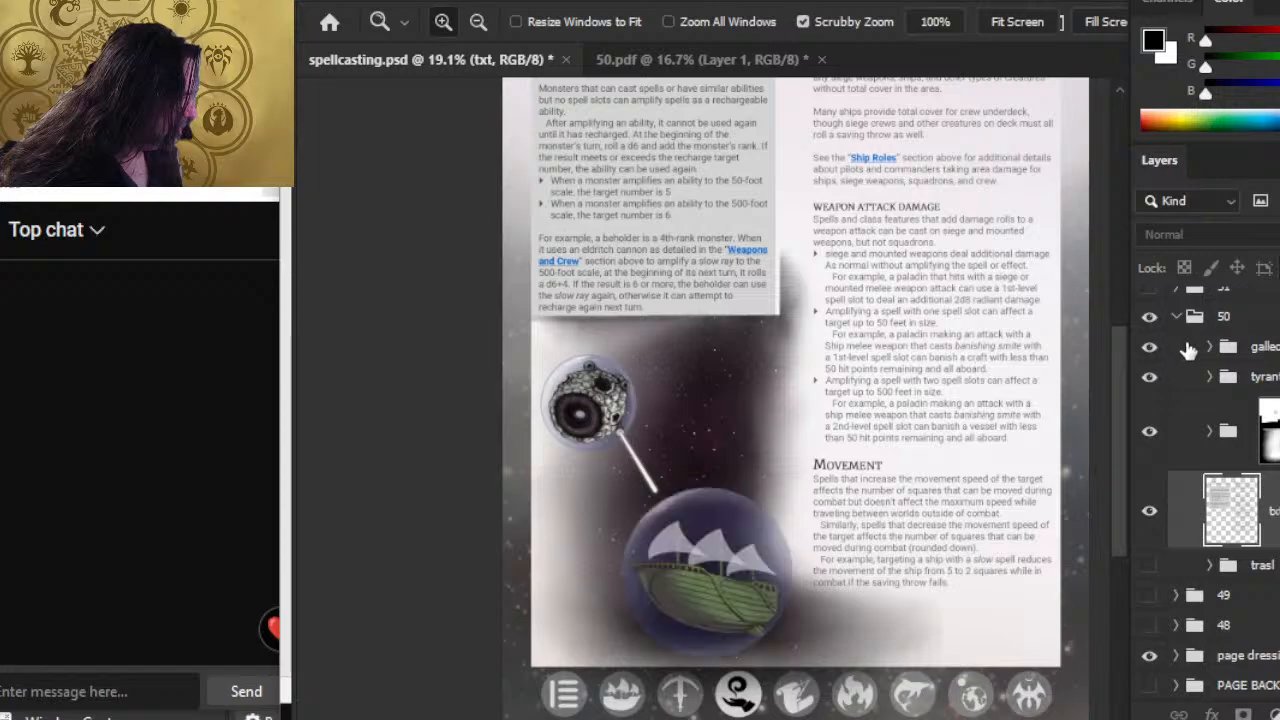
left_click(1188, 350)
left_click(1193, 370)
scroll(1211, 427, "up", 1)
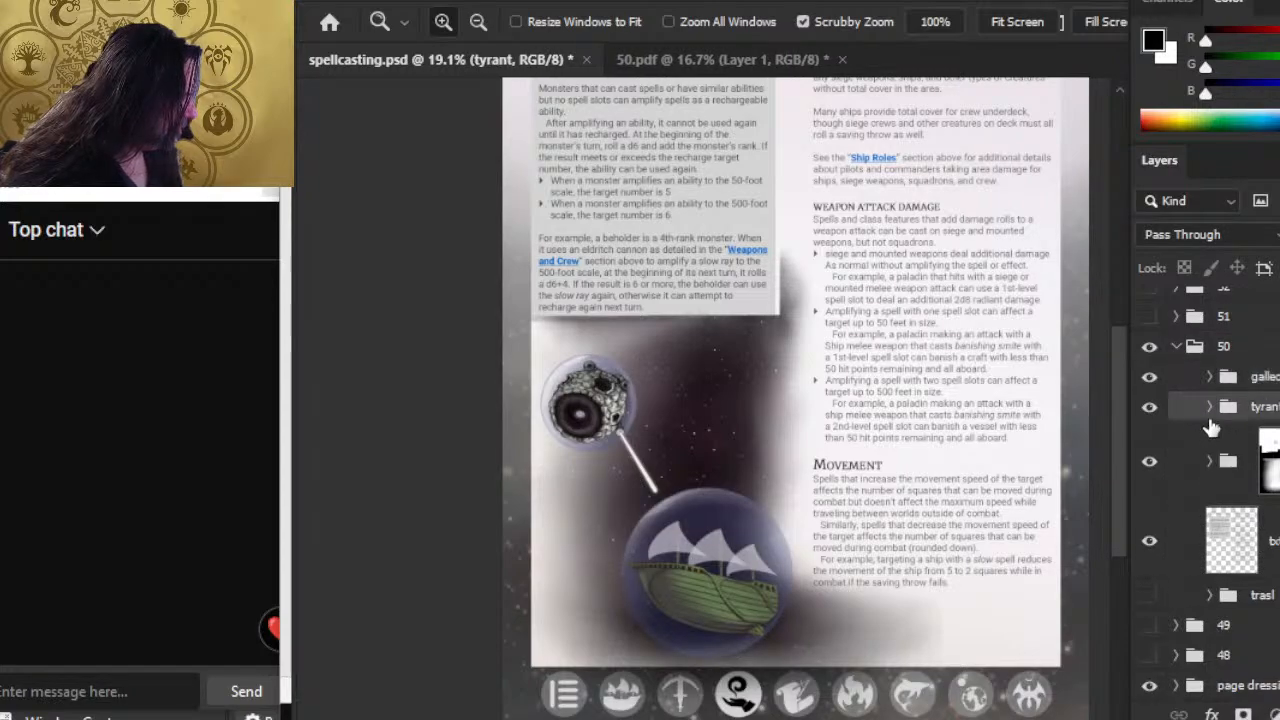
left_click(1197, 384, "shift")
key("v")
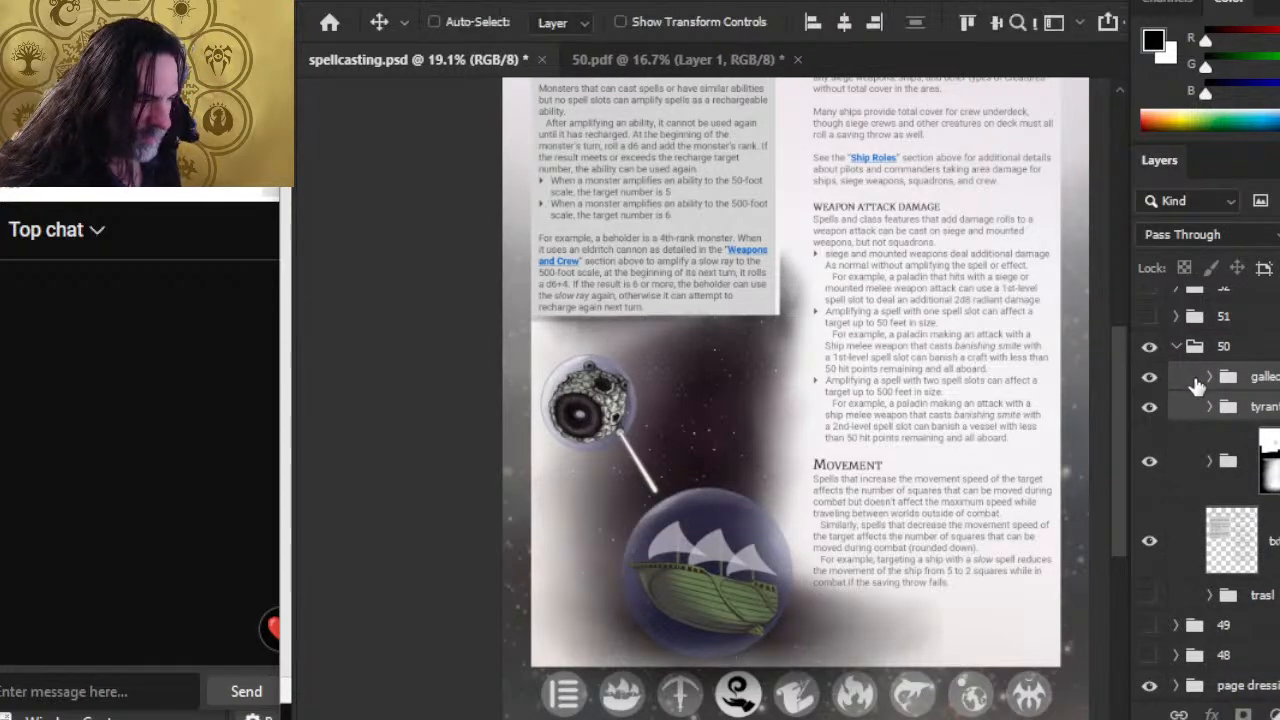
key("shift+Left")
key("shift+Left")
key("shift+Left")
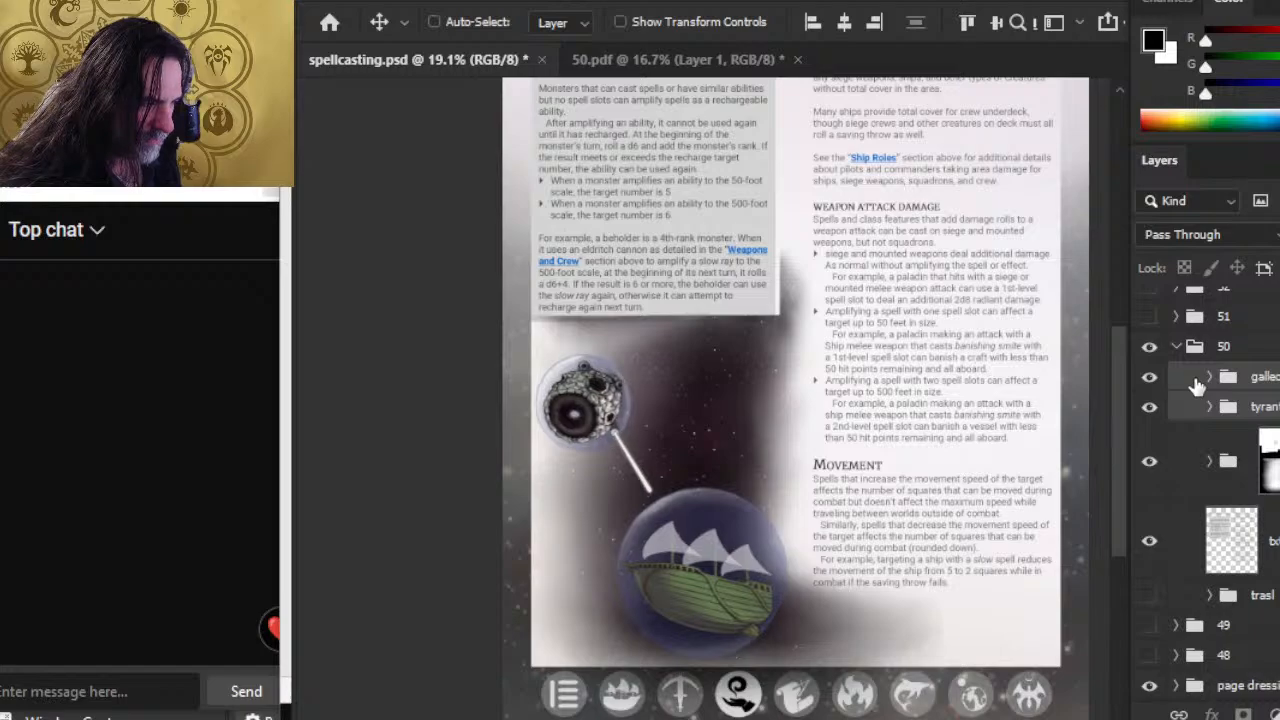
key("shift+Up")
key("shift+Up")
key("shift+Up")
key("shift+Up")
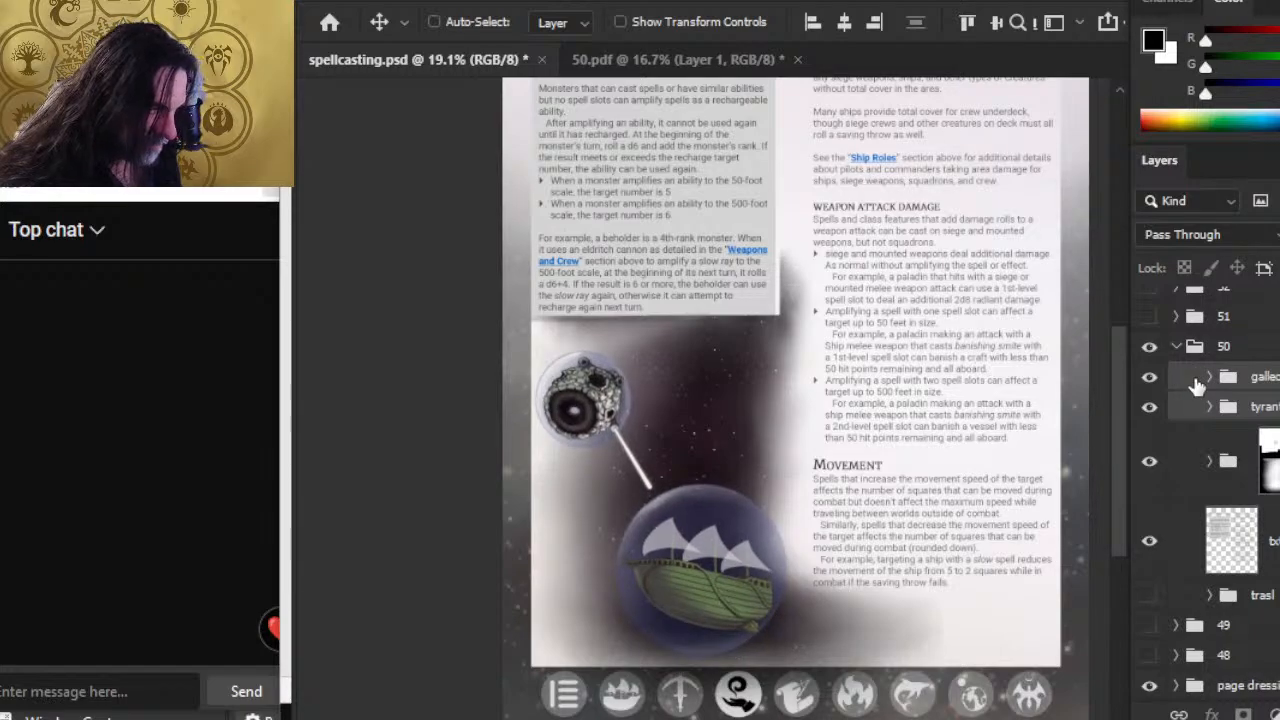
Duplicate page 50's masked back sky group under the default name and hide the original, keeping it as a backup.
left_click(1265, 496)
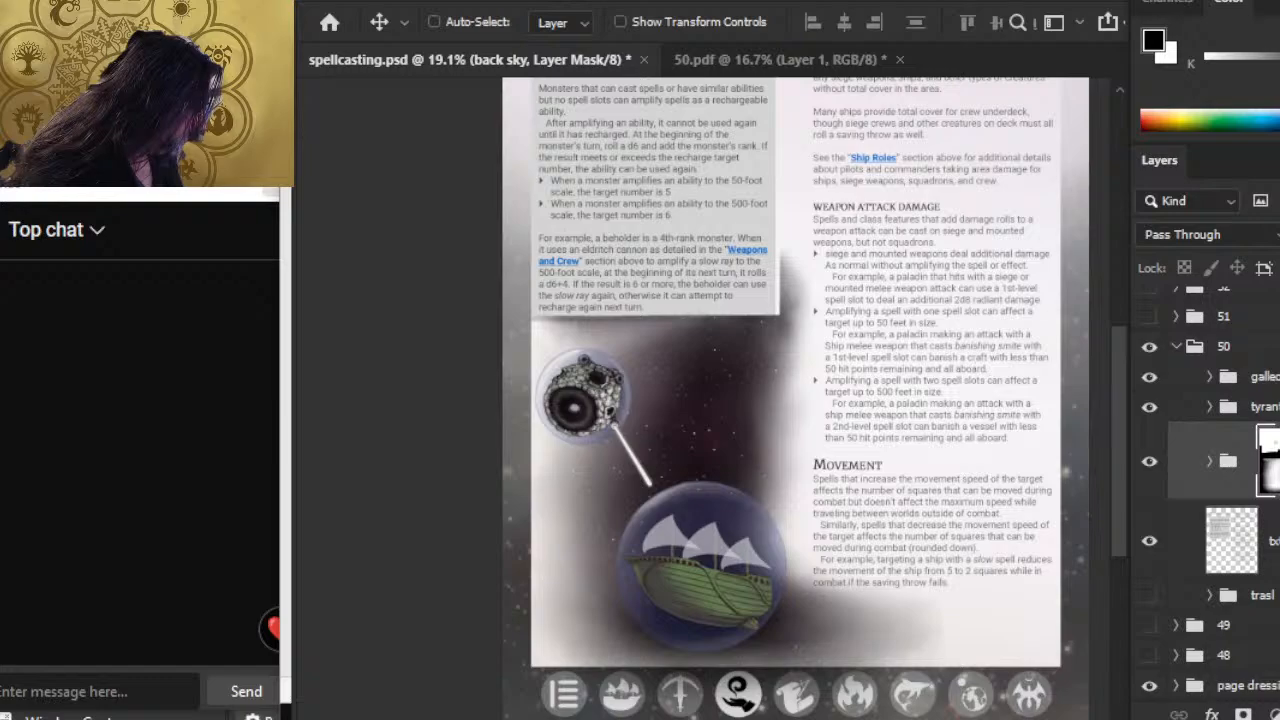
left_click(1274, 468, "shift")
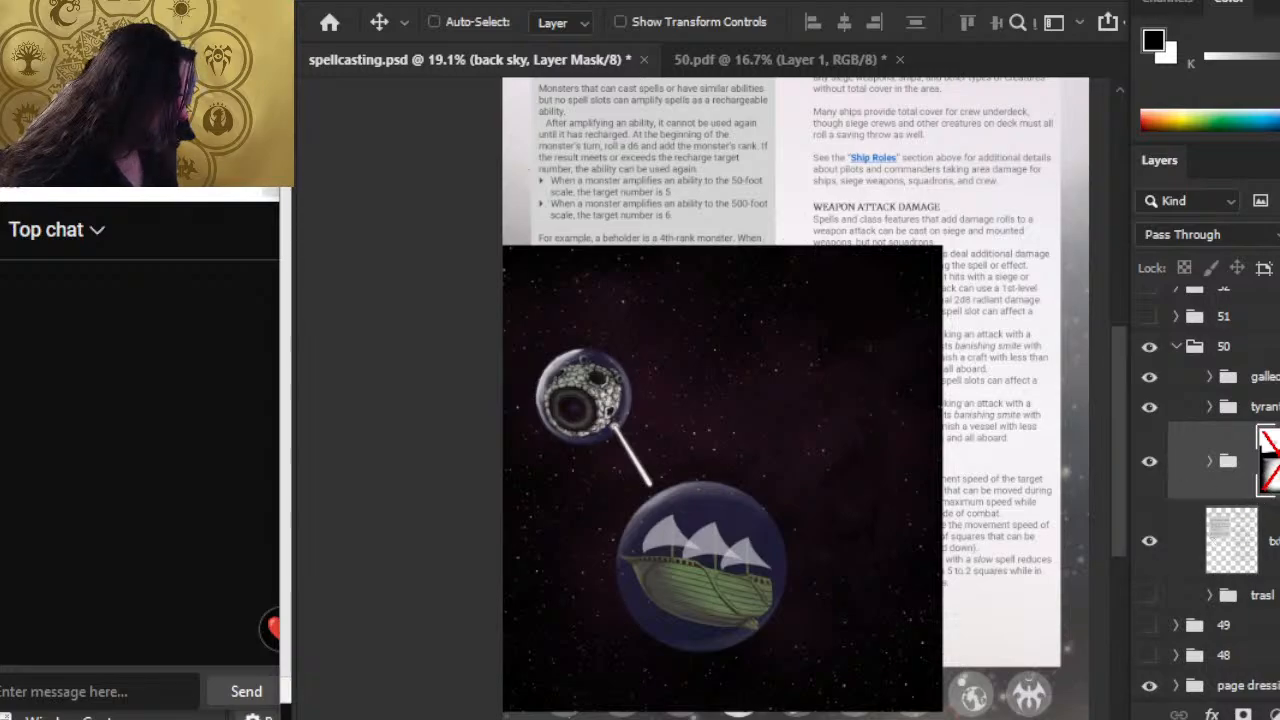
left_click(1266, 460, "shift")
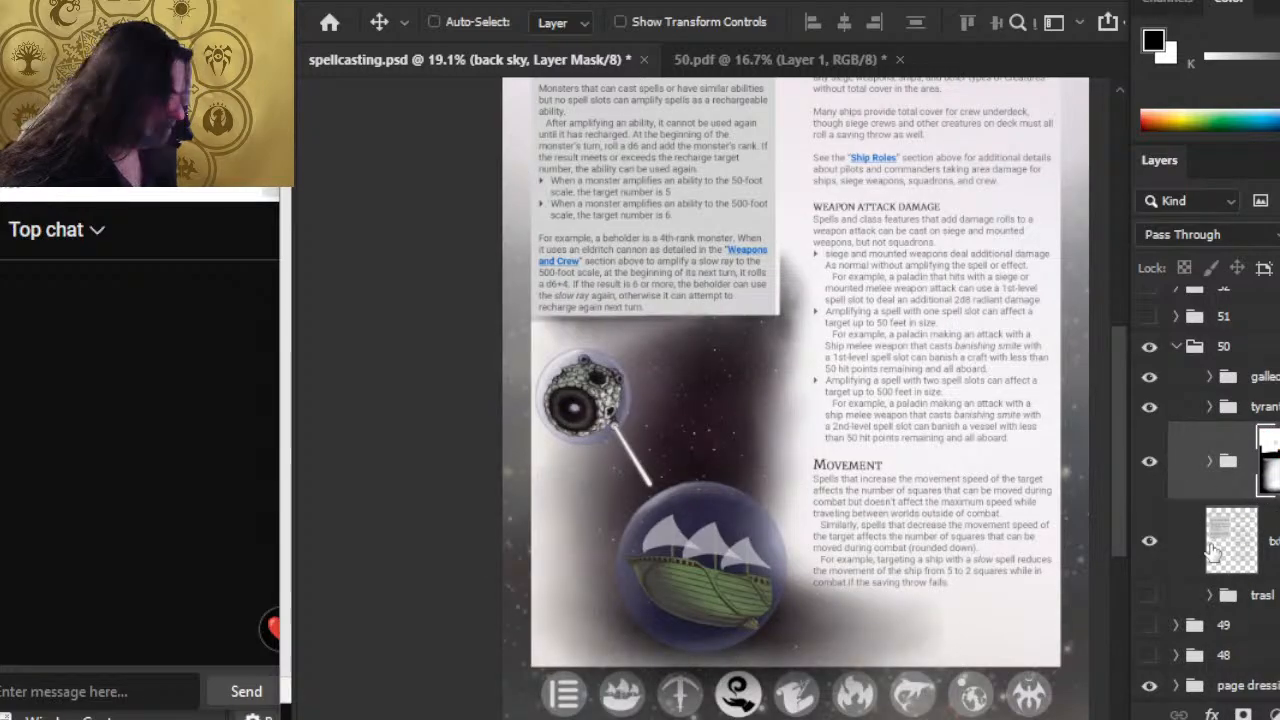
right_click(1198, 480)
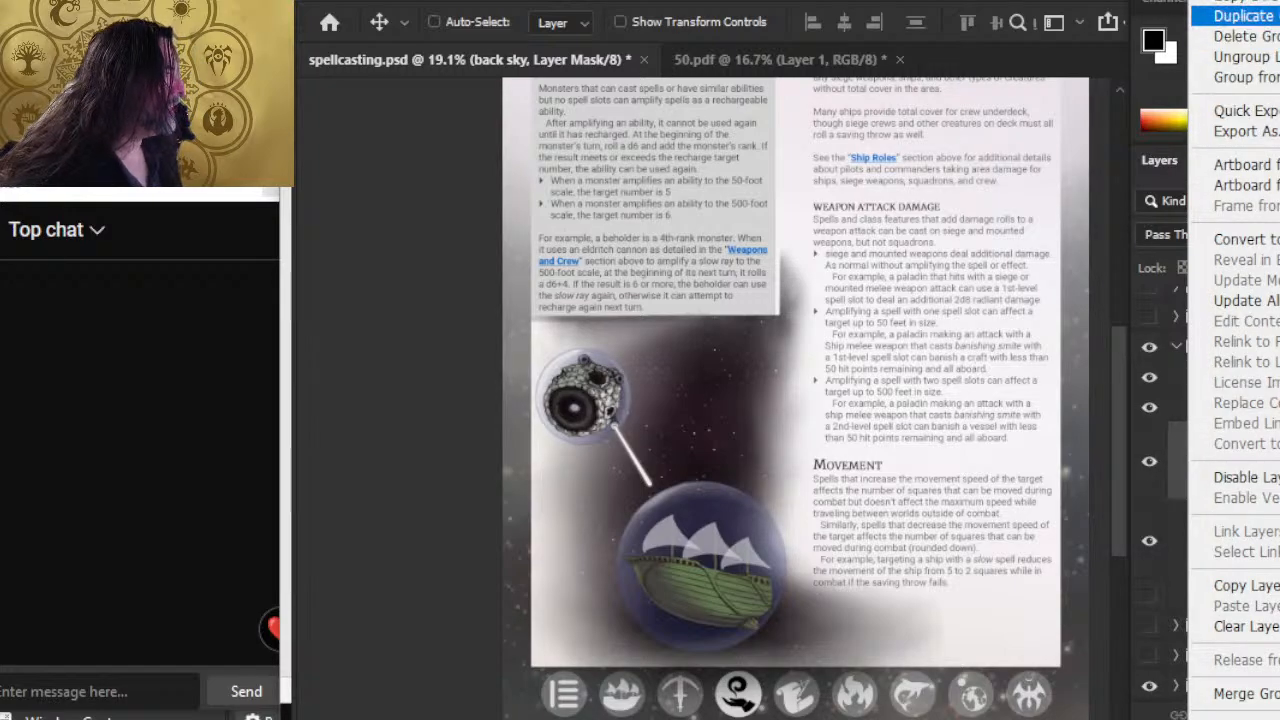
left_click(1242, 16)
key("Return")
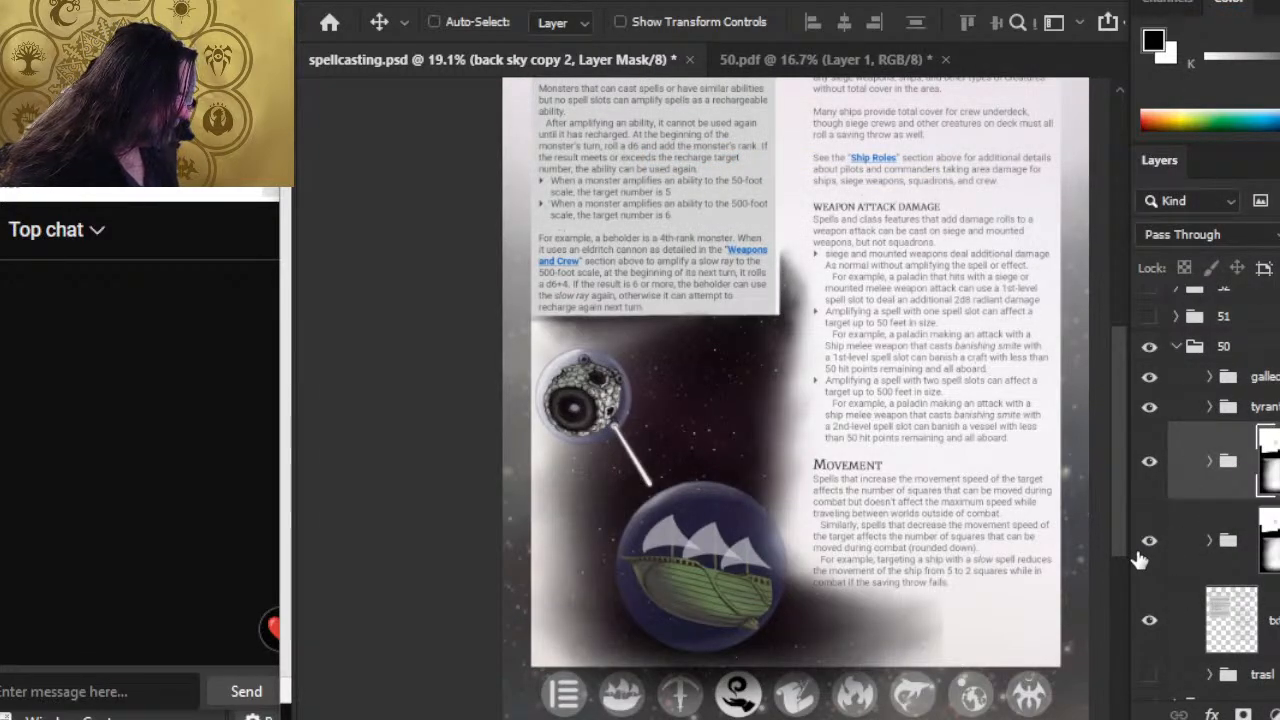
left_click(1149, 541)
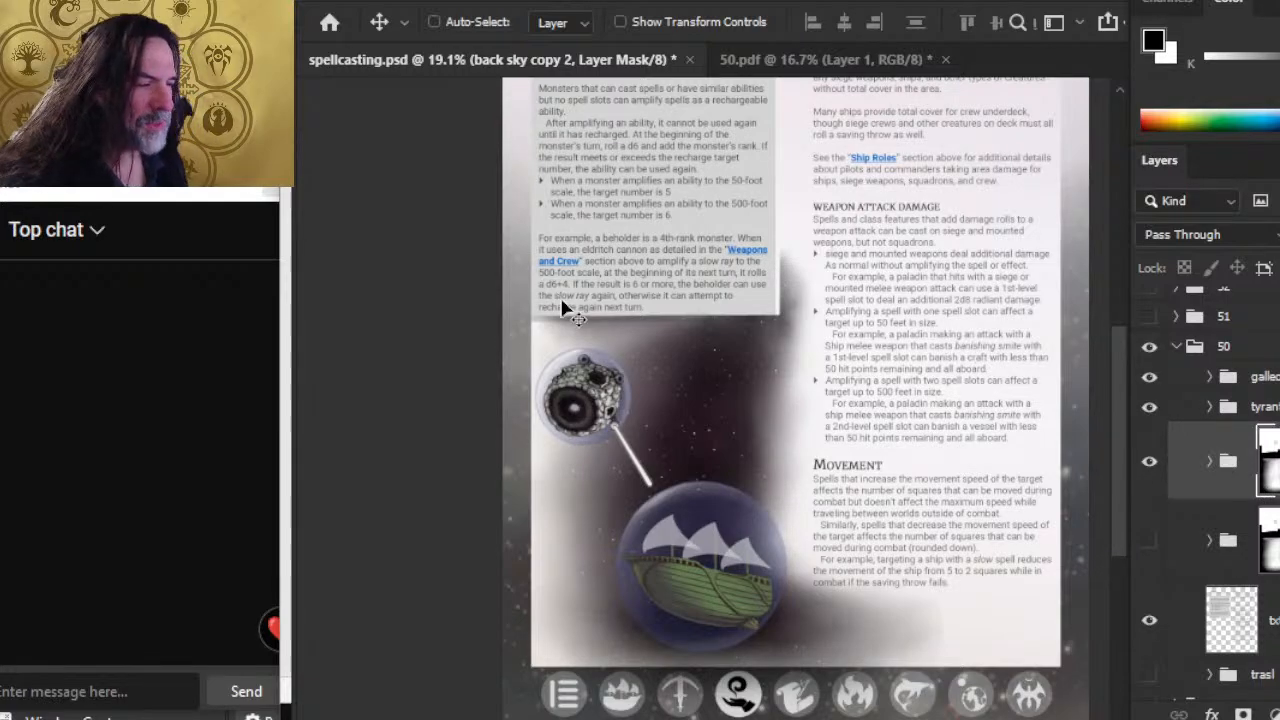
Save the document and smudge the duplicated sky group's mask along the grey sidebar's right edge, at 50% strength and brush size 70.
key("z")
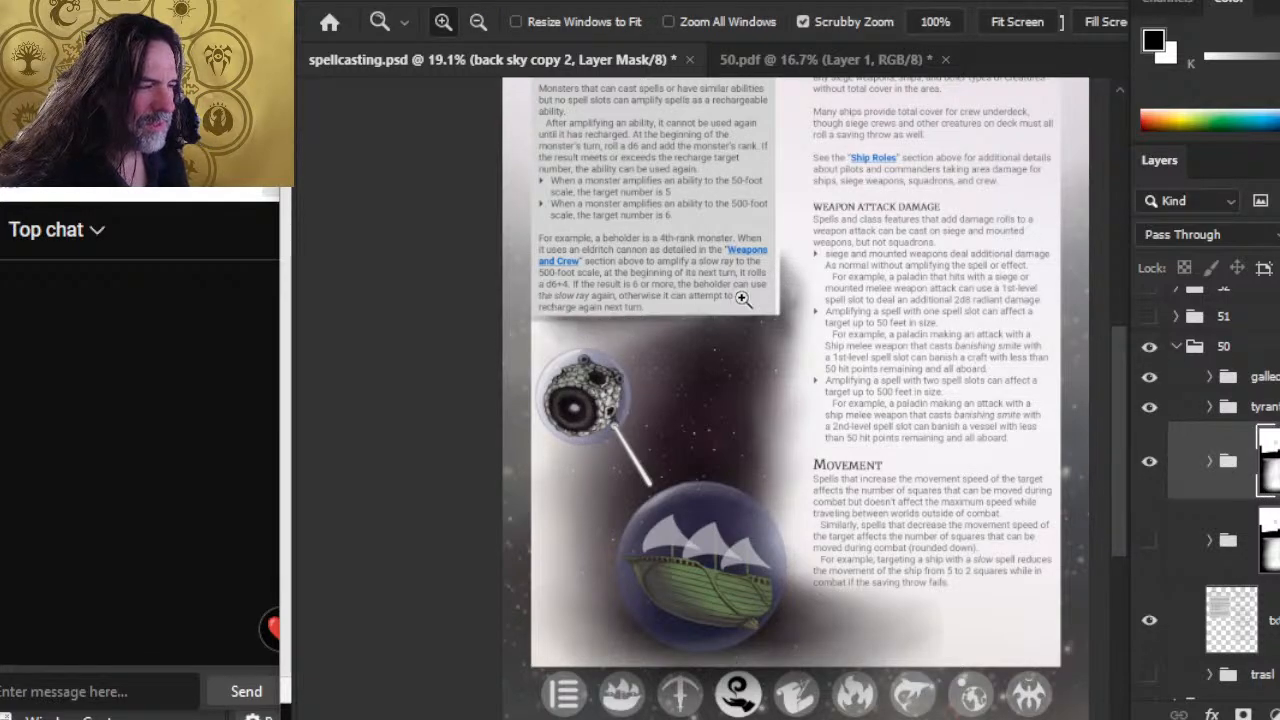
left_click_drag(788, 289, 860, 289)
key("ctrl+s")
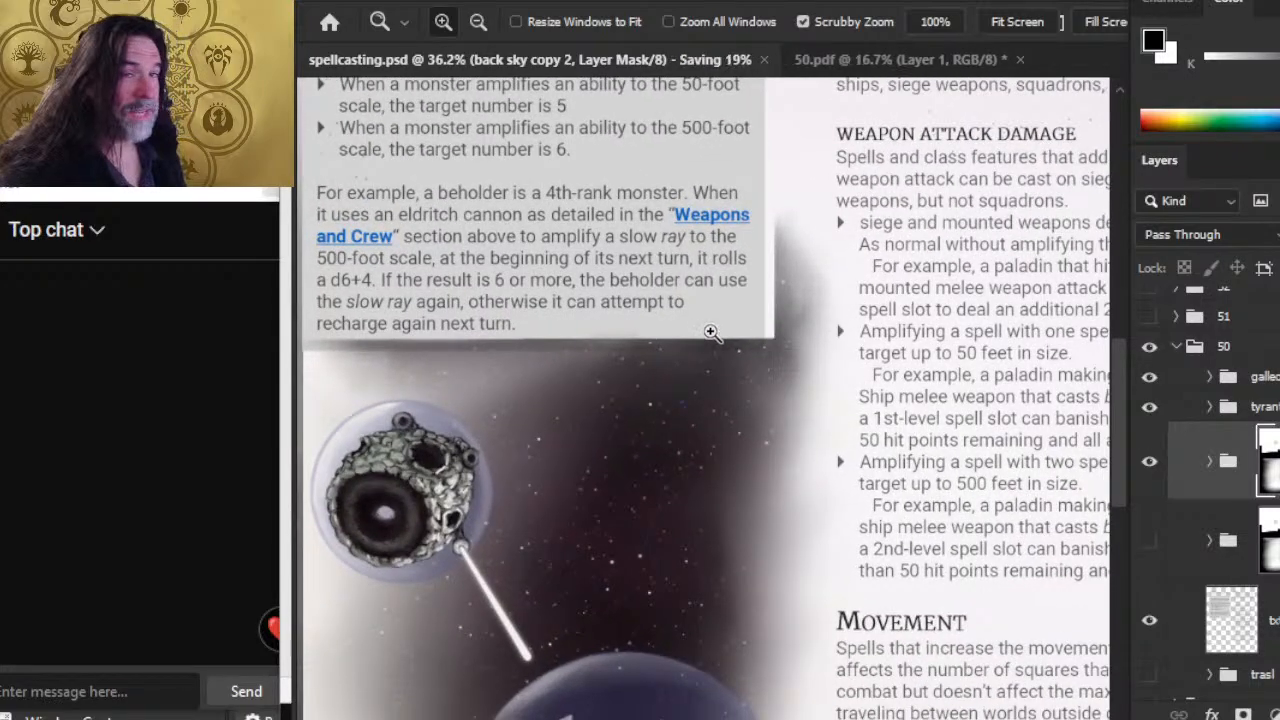
key("r")
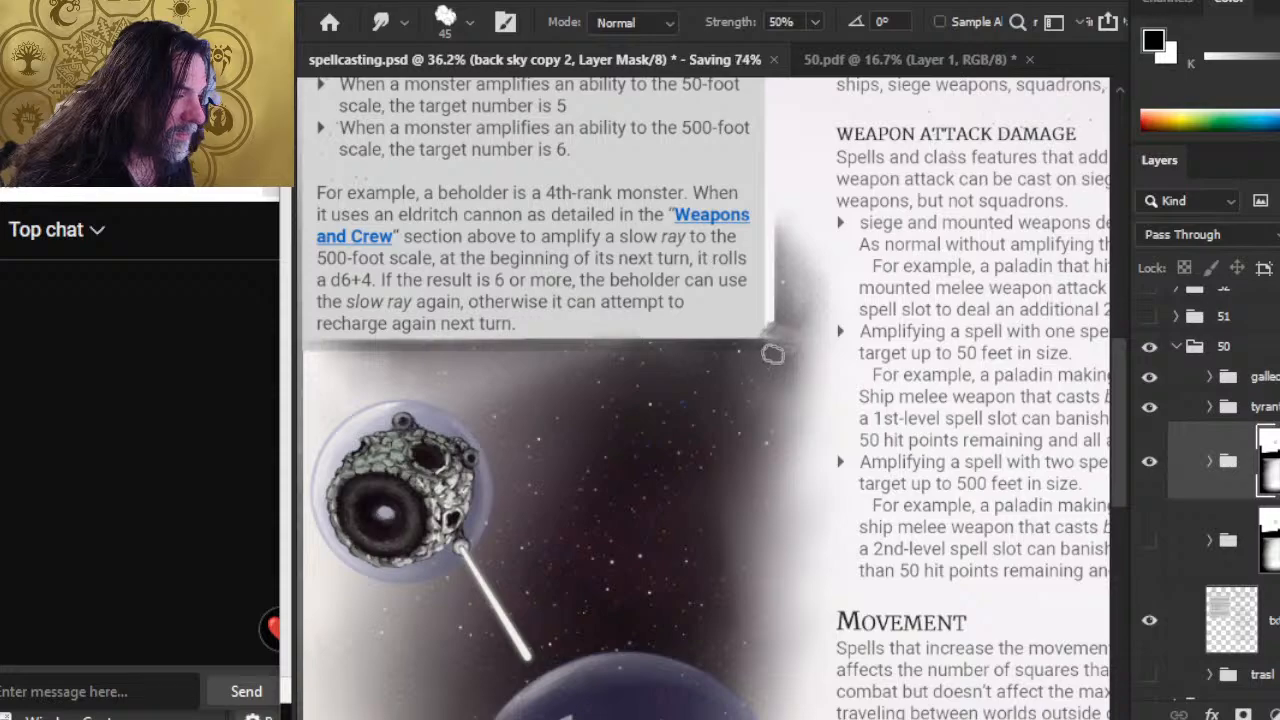
key("bracketright")
key("bracketright")
key("bracketright")
left_click_drag(769, 356, 765, 260)
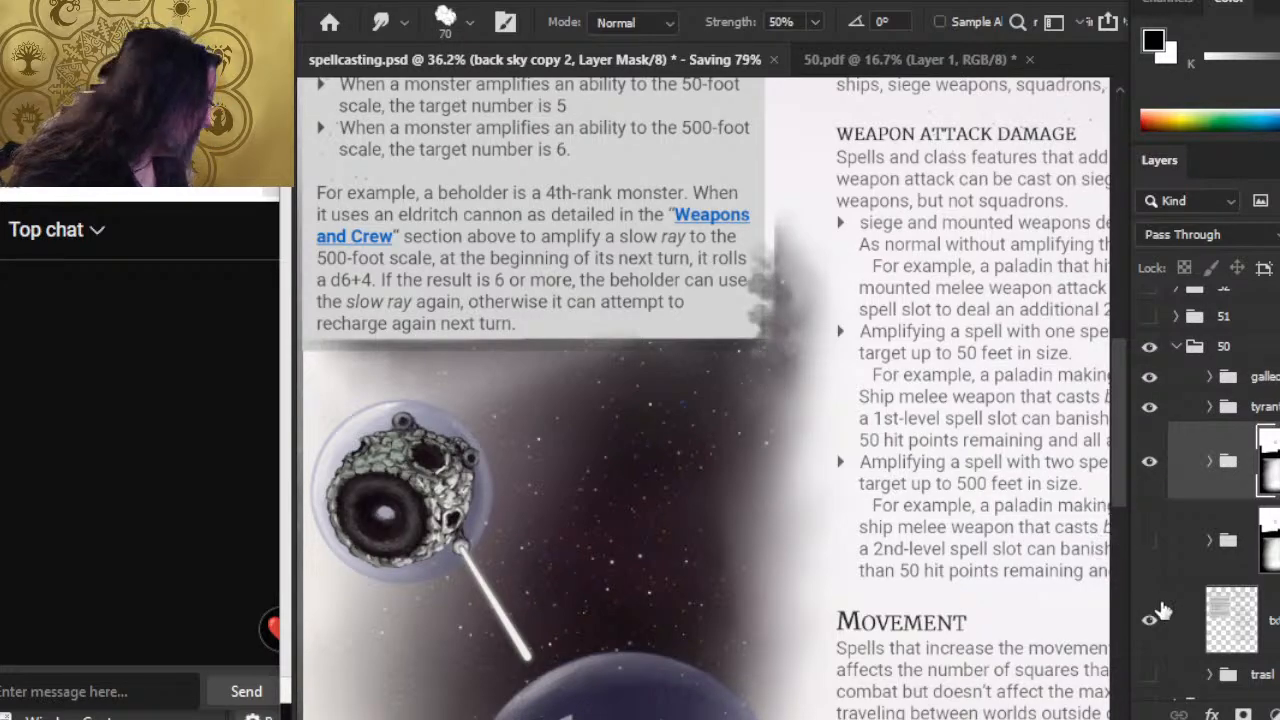
Move the txt layer above both back sky groups and smudge the copy's mask beside the sidebar at 40% strength, brush size 80.
left_click_drag(1277, 603, 1272, 428)
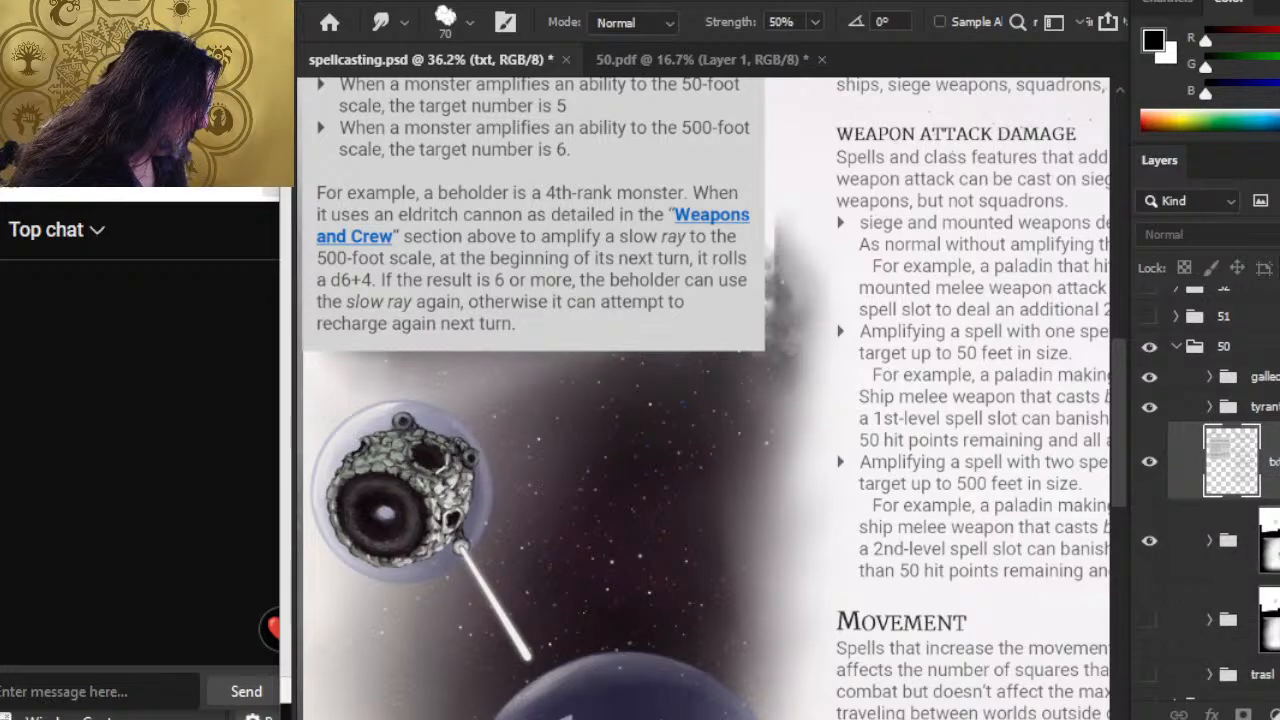
left_click(1226, 570)
key("4")
key("bracketright")
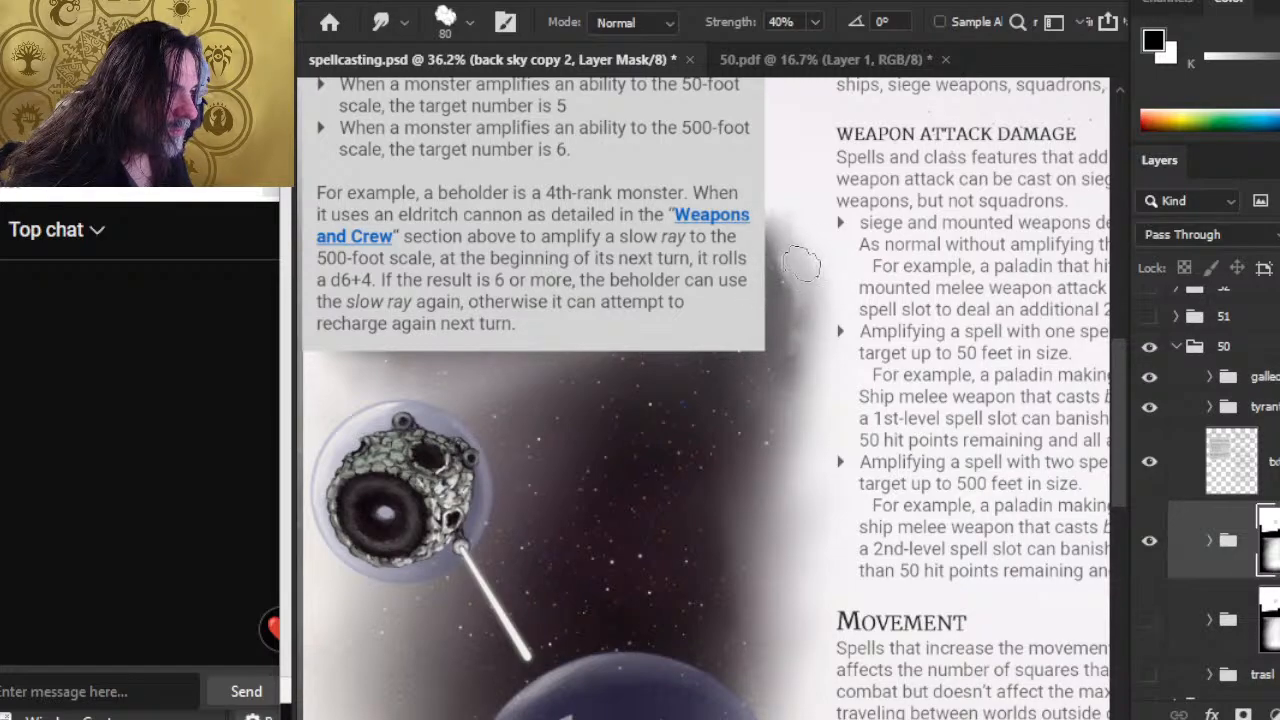
left_click_drag(760, 287, 738, 303)
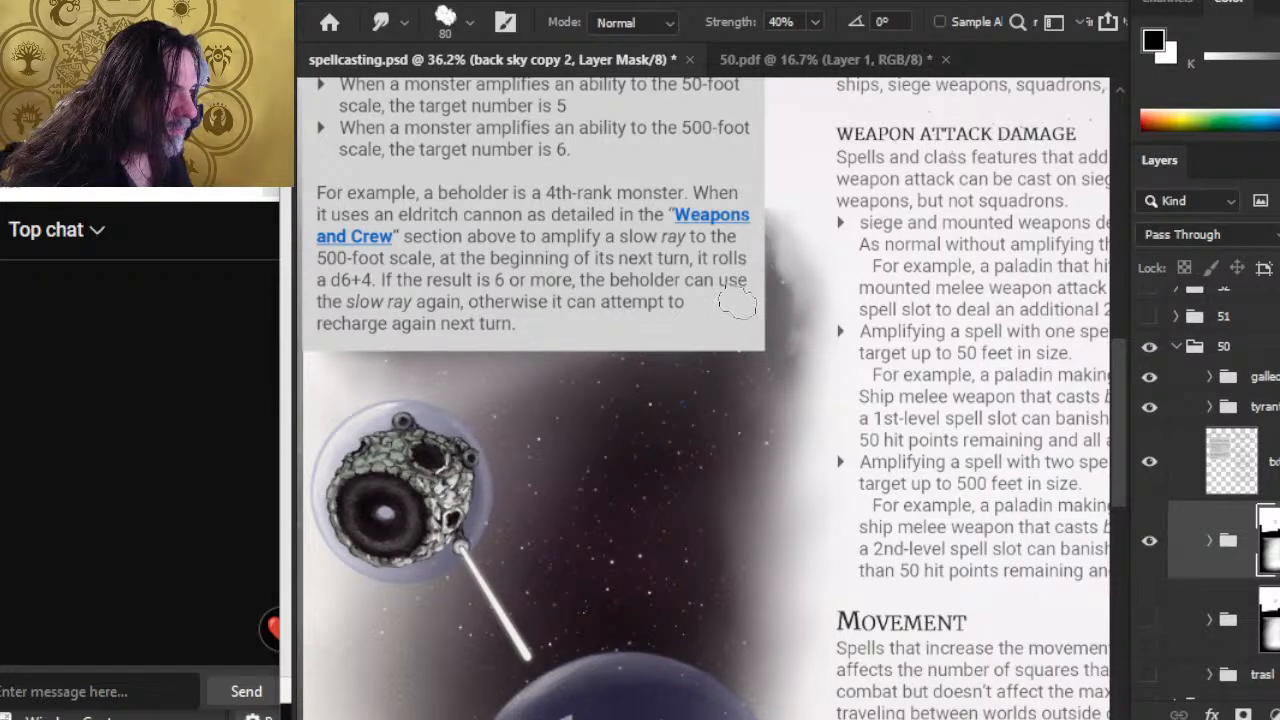
left_click_drag(780, 231, 778, 188)
Paint greys sampled from the sky mask beside the sidebar's right edge to fill the faded area, using a brush about 80 px wide.
key("b")
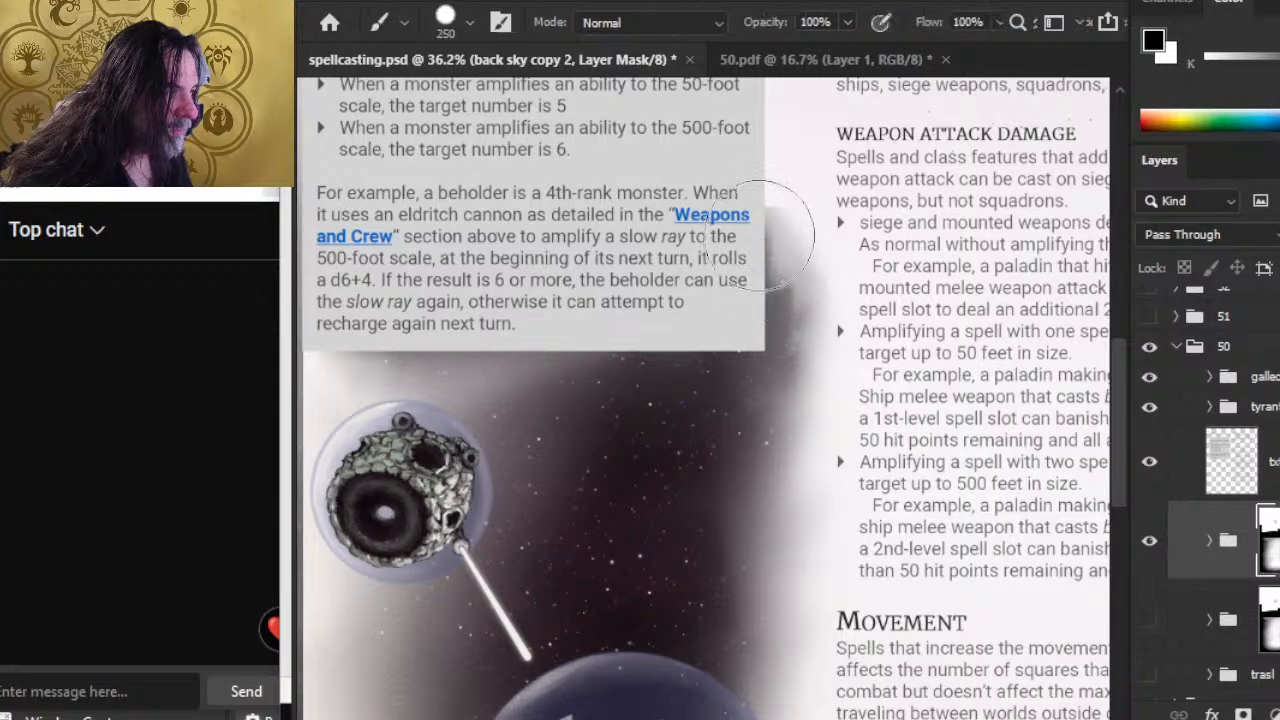
left_click(769, 226, "alt")
key("bracketleft")
key("bracketleft")
key("bracketleft")
key("bracketleft")
key("bracketleft")
key("bracketleft")
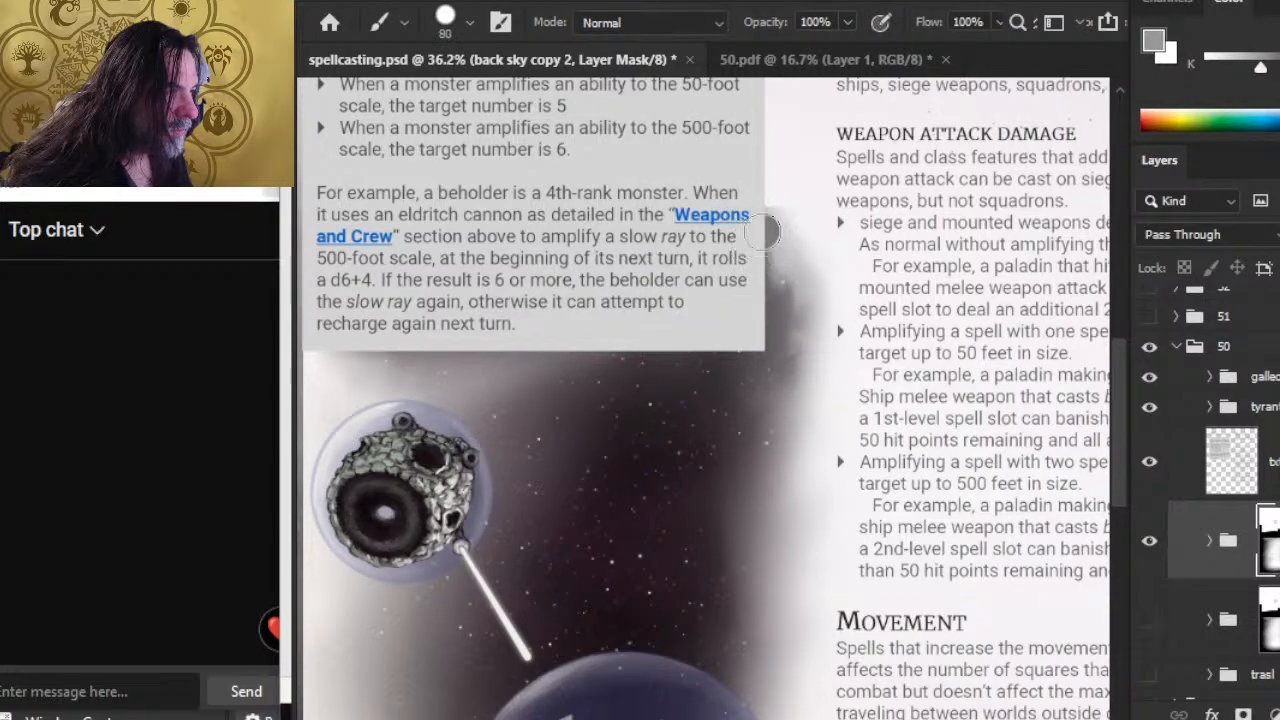
left_click_drag(768, 233, 769, 247)
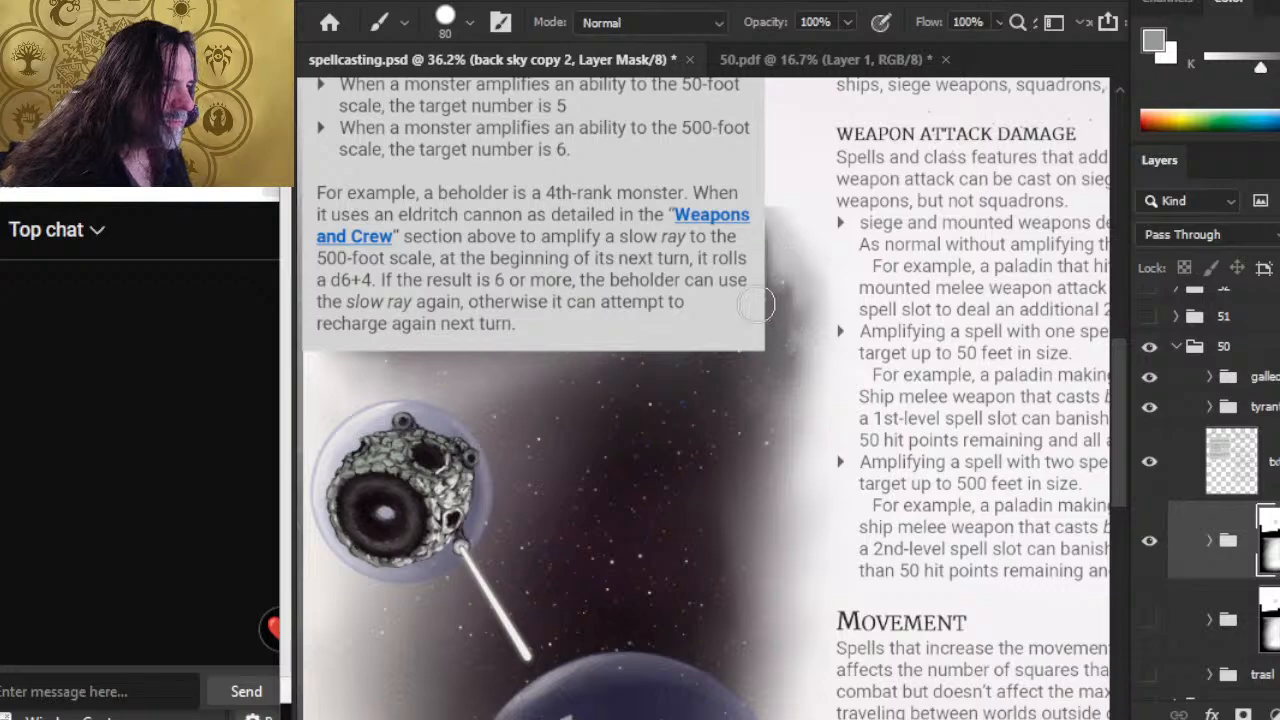
left_click(760, 228, "alt")
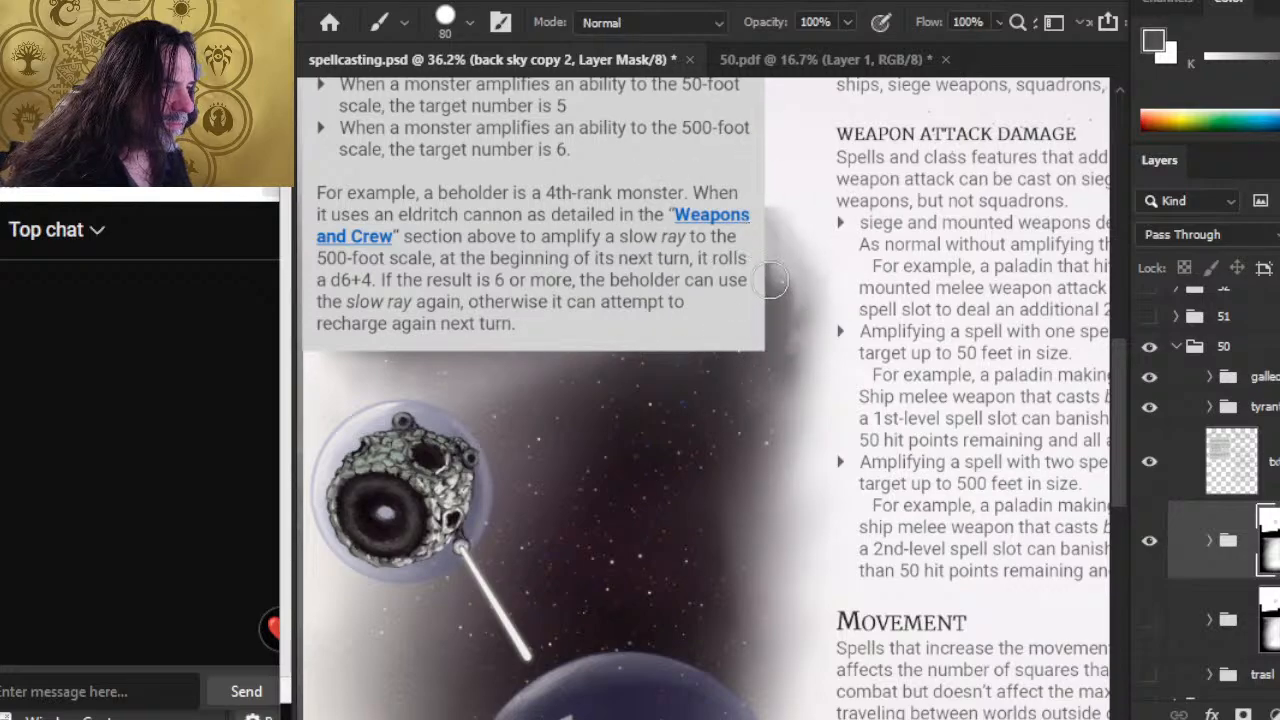
key("r")
key("b")
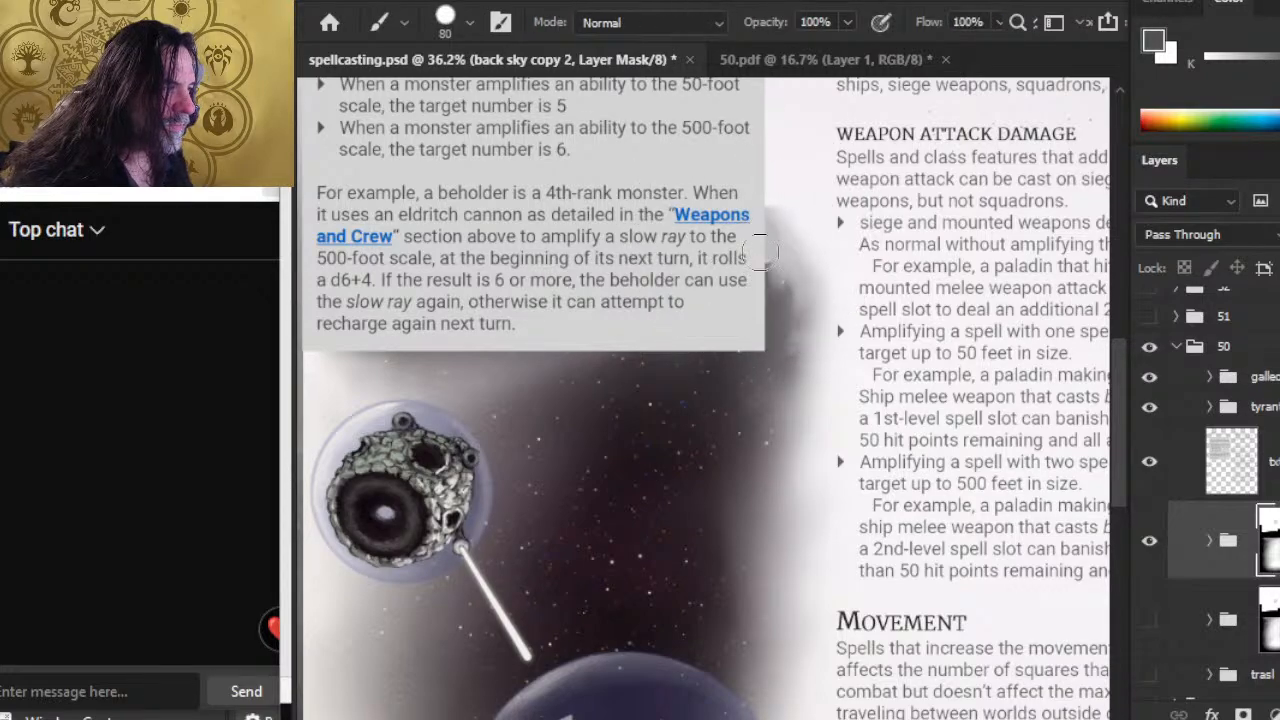
Smudge the sky copy's mask below the grey sidebar's lower-left corner, above the beholder, at 40% strength and brush size 80.
key("z")
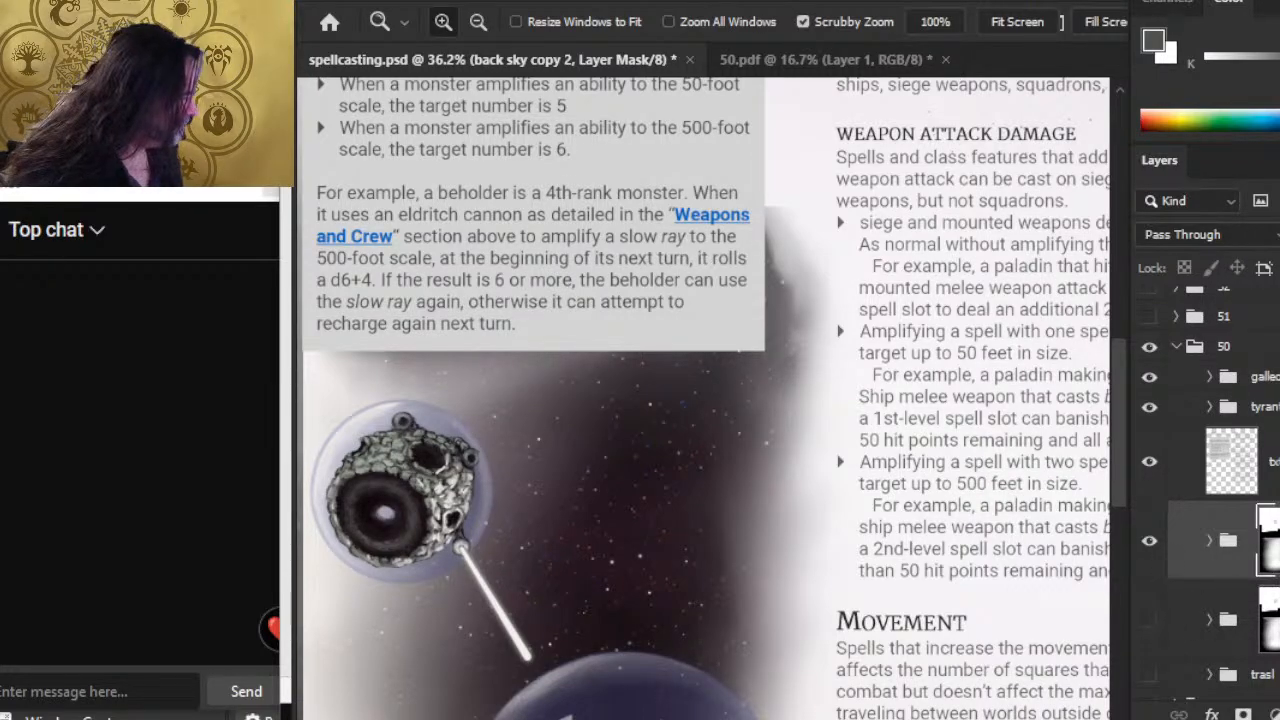
left_click(773, 231)
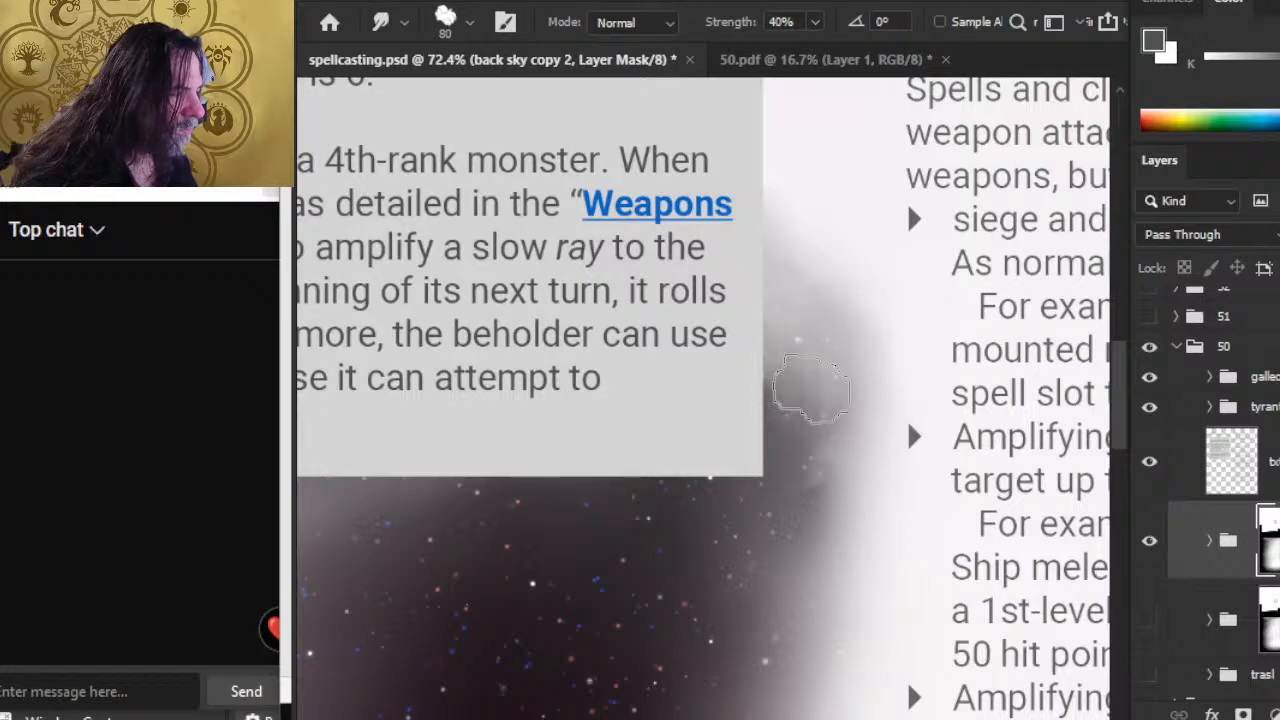
left_click_drag(574, 571, 923, 594)
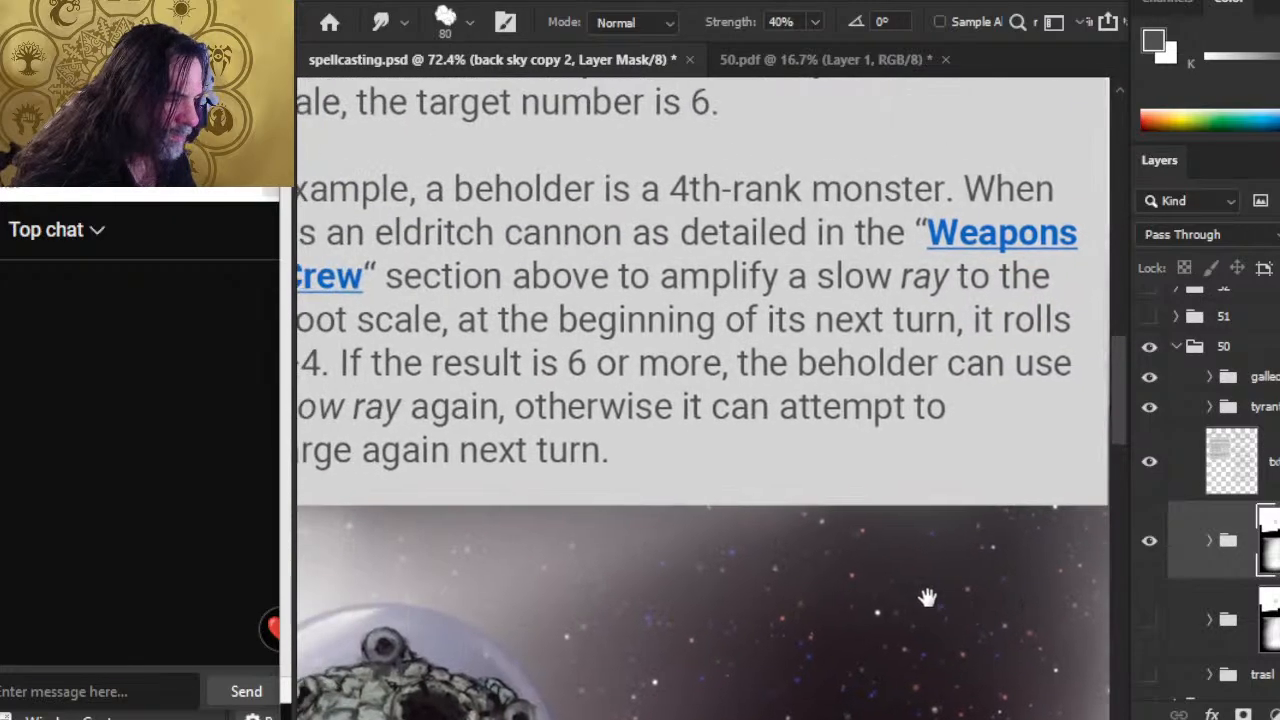
mouse_move(619, 601)
left_mouse_down()
mouse_move(845, 548)
mouse_move(896, 556)
left_mouse_up()
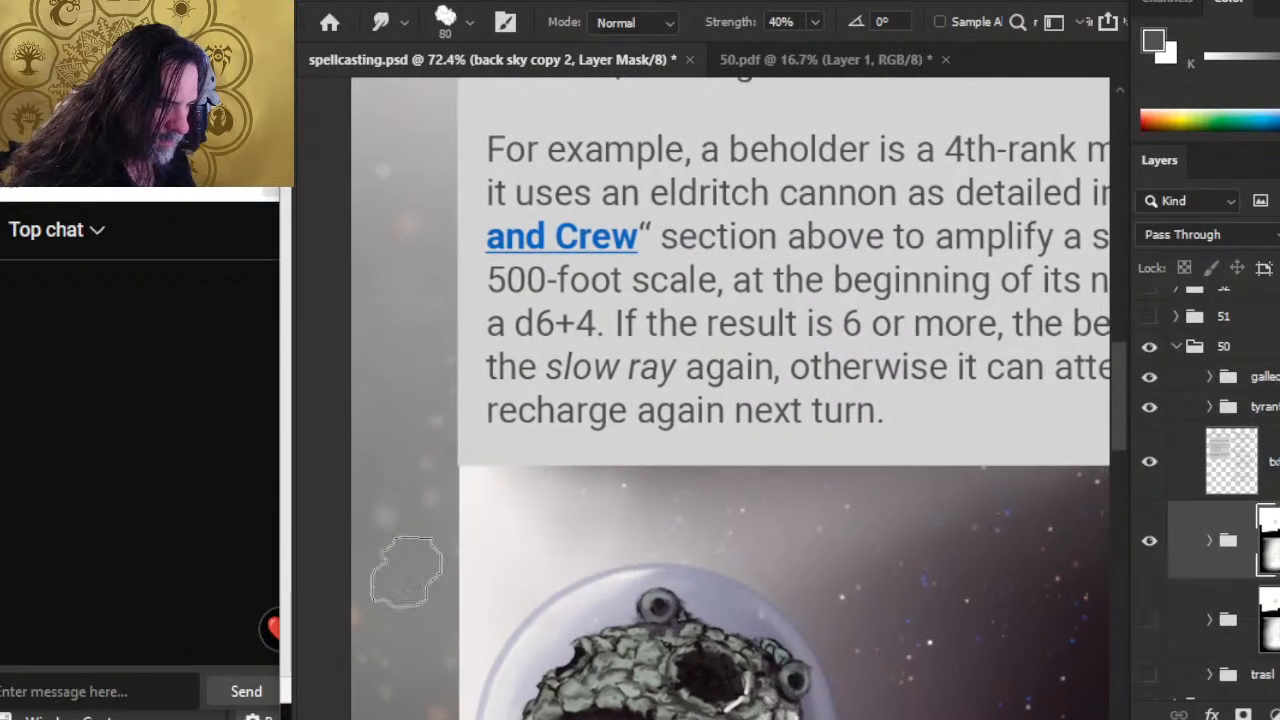
mouse_move(614, 478)
left_mouse_down()
mouse_move(592, 424)
mouse_move(652, 492)
mouse_move(584, 432)
mouse_move(610, 488)
mouse_move(650, 491)
mouse_move(566, 484)
left_mouse_up()
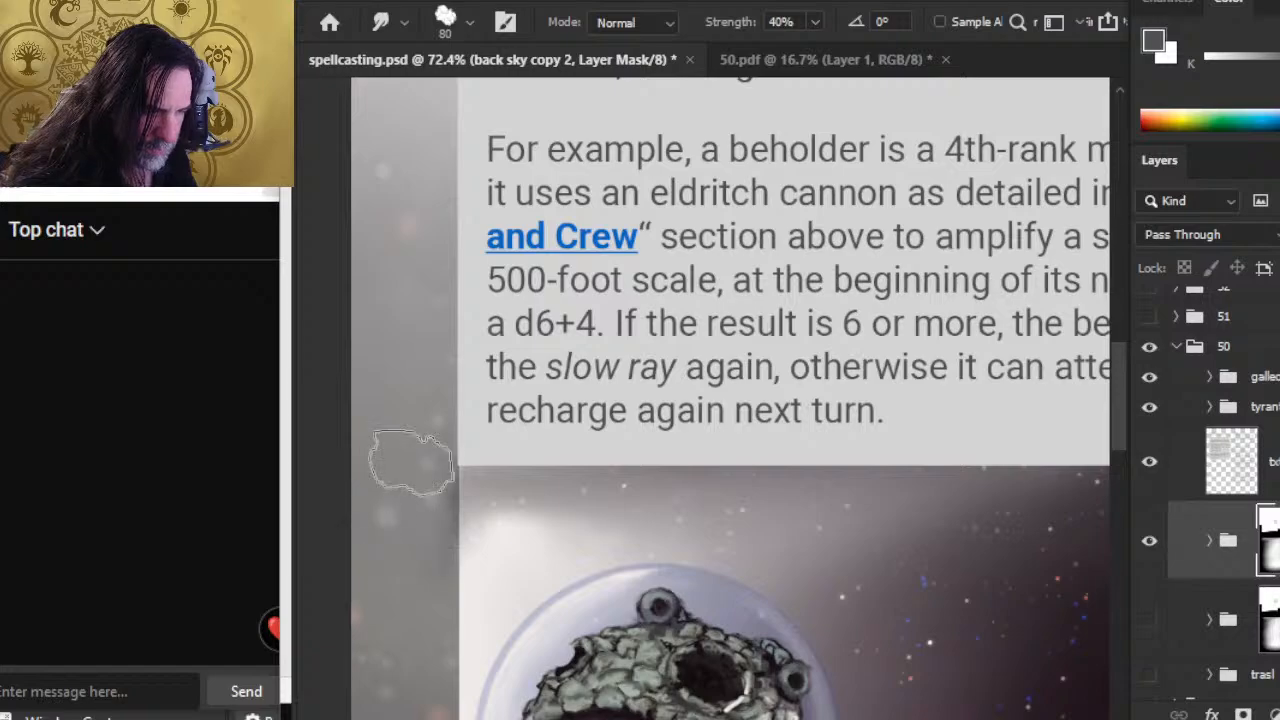
left_click_drag(514, 496, 486, 615)
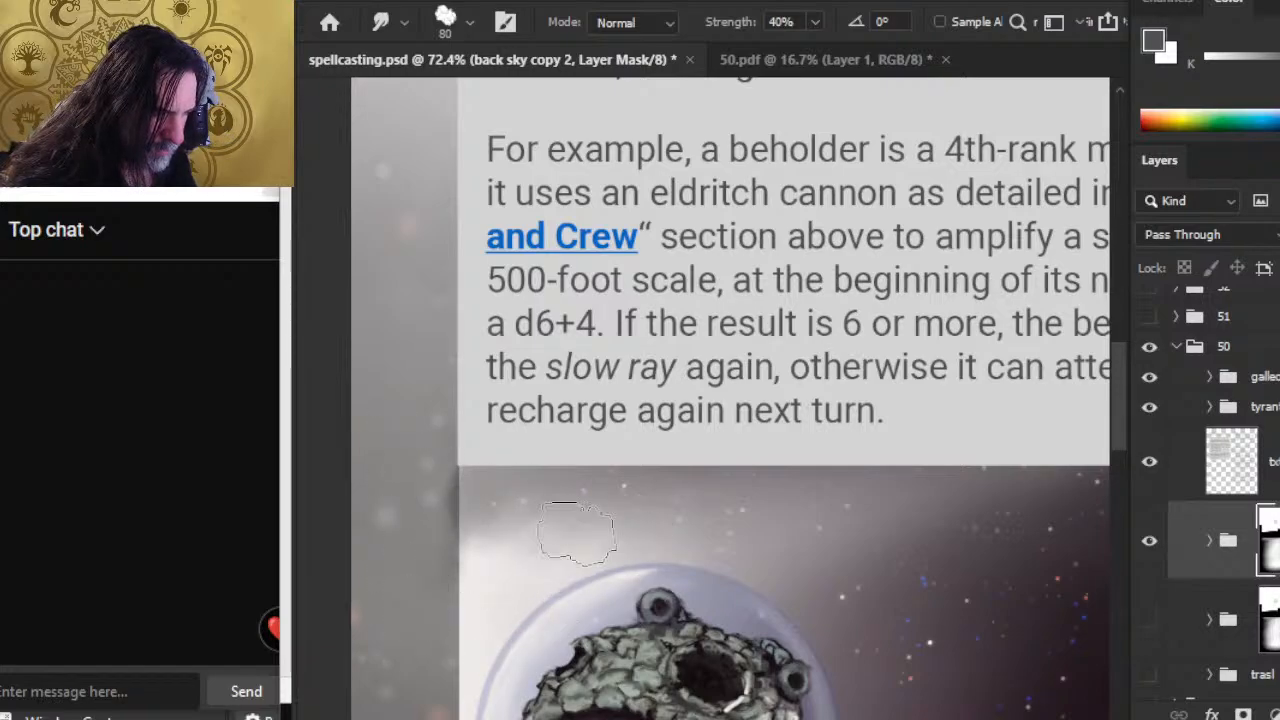
Smudge the sky mask to spread the dark sky around the beholder's bubble, enlarging the brush to 125 and 250 at 40% strength.
key("z")
left_click_drag(728, 652, 556, 304)
key("r")
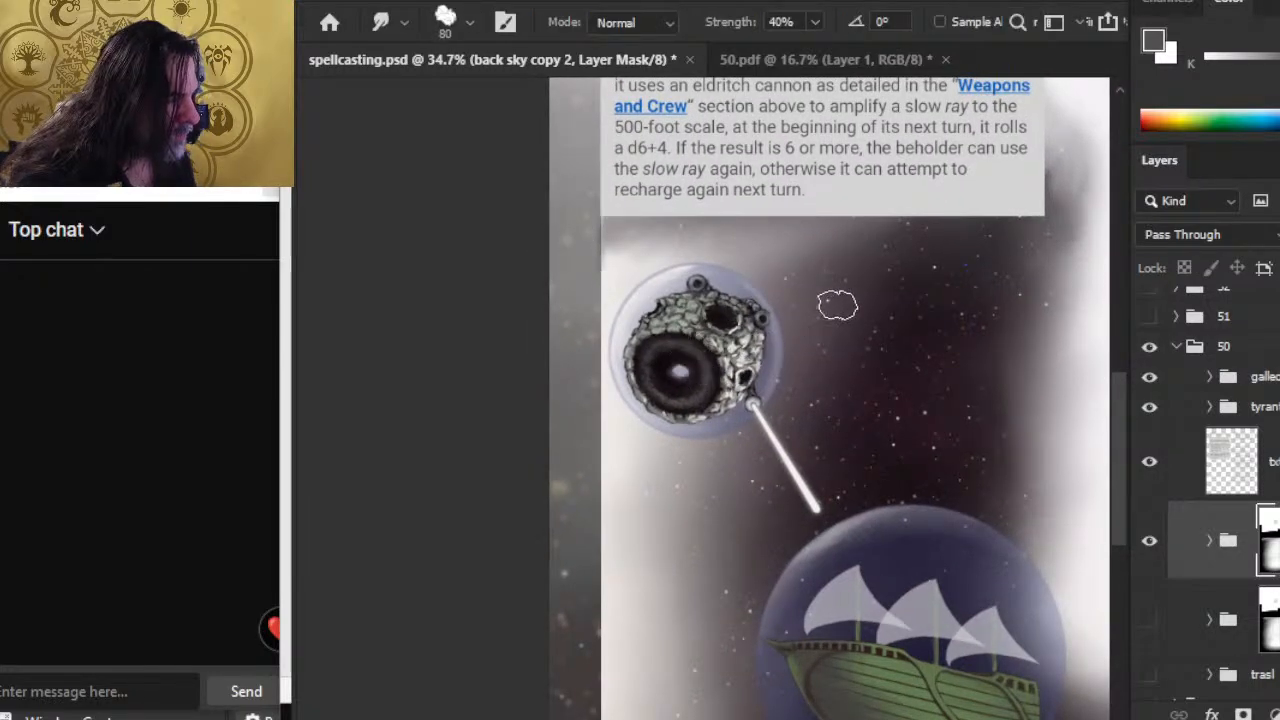
mouse_move(876, 272)
left_mouse_down()
mouse_move(887, 244)
mouse_move(744, 245)
mouse_move(909, 237)
mouse_move(914, 220)
mouse_move(813, 223)
mouse_move(924, 228)
mouse_move(760, 276)
left_mouse_up()
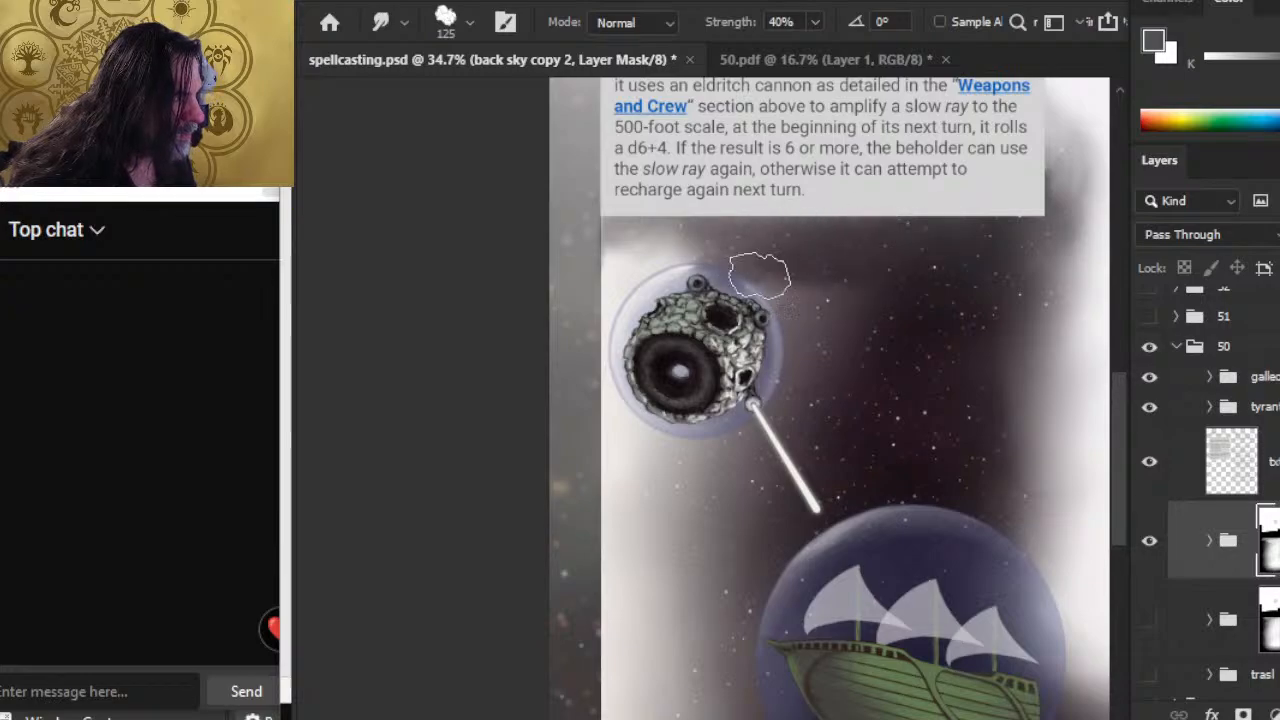
mouse_move(826, 340)
left_mouse_down()
mouse_move(940, 271)
mouse_move(700, 290)
mouse_move(920, 257)
mouse_move(757, 243)
mouse_move(771, 229)
mouse_move(700, 243)
mouse_move(763, 243)
mouse_move(700, 189)
left_mouse_up()
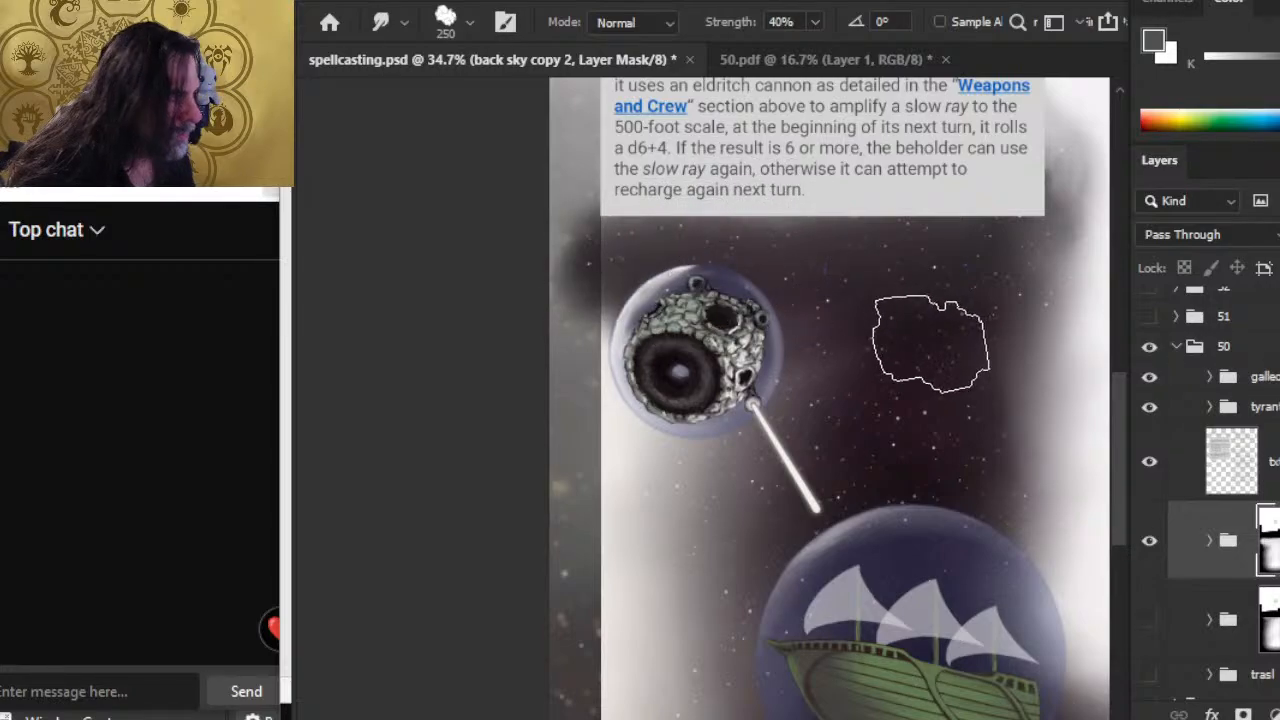
mouse_move(877, 350)
left_mouse_down()
mouse_move(729, 327)
mouse_move(786, 312)
mouse_move(677, 353)
mouse_move(779, 320)
mouse_move(859, 345)
mouse_move(844, 384)
mouse_move(727, 422)
mouse_move(814, 372)
mouse_move(785, 337)
mouse_move(876, 410)
mouse_move(778, 453)
mouse_move(846, 449)
mouse_move(662, 377)
mouse_move(710, 464)
mouse_move(686, 370)
mouse_move(683, 477)
mouse_move(646, 479)
mouse_move(690, 356)
mouse_move(620, 319)
mouse_move(687, 323)
mouse_move(660, 311)
mouse_move(667, 278)
mouse_move(666, 319)
mouse_move(697, 291)
mouse_move(596, 300)
mouse_move(712, 284)
mouse_move(570, 307)
mouse_move(726, 303)
mouse_move(604, 368)
left_mouse_up()
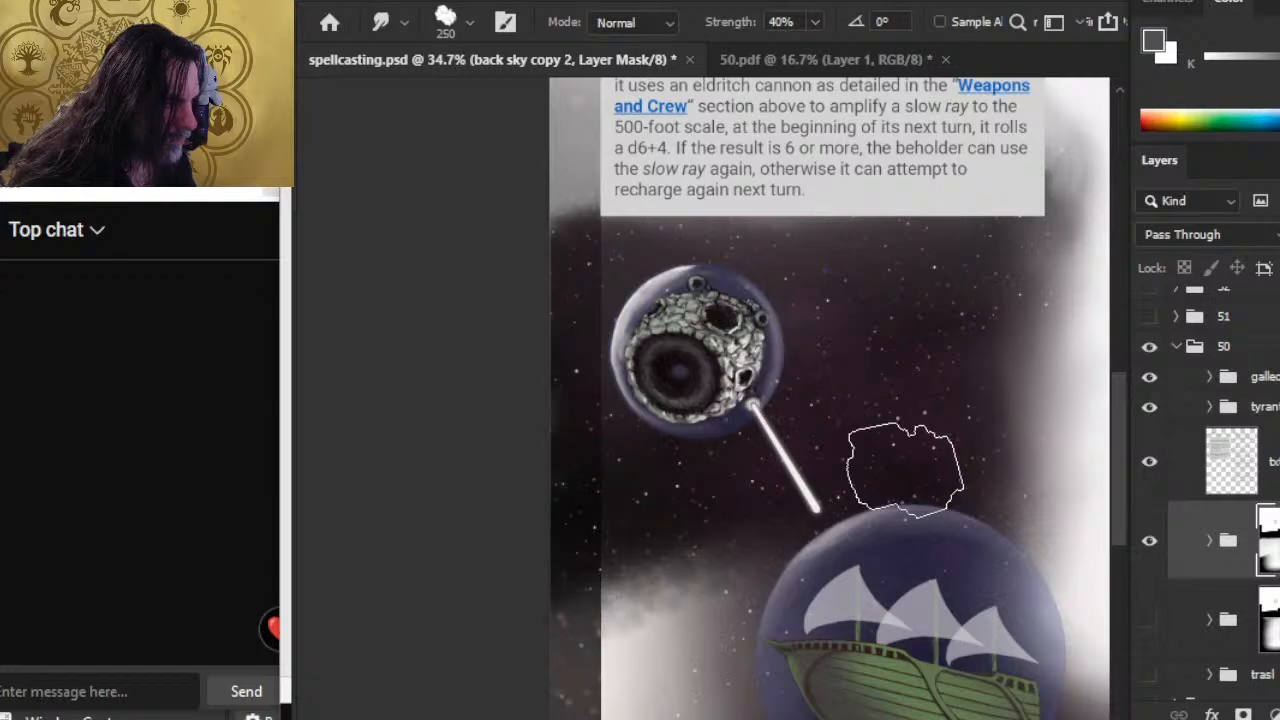
Smudge the dark sky down around the galleon's bubble to the page's lower edge, using brush size 250 at 40% strength.
left_click_drag(714, 603, 592, 609)
mouse_move(772, 580)
left_mouse_down()
mouse_move(791, 337)
mouse_move(646, 383)
left_mouse_up()
mouse_move(847, 329)
left_mouse_down()
mouse_move(784, 285)
mouse_move(649, 342)
mouse_move(789, 264)
mouse_move(815, 269)
mouse_move(648, 375)
mouse_move(838, 300)
mouse_move(731, 350)
mouse_move(835, 330)
mouse_move(844, 356)
mouse_move(809, 386)
mouse_move(810, 434)
mouse_move(695, 409)
mouse_move(804, 468)
mouse_move(841, 396)
mouse_move(755, 334)
mouse_move(829, 400)
mouse_move(804, 421)
mouse_move(841, 499)
mouse_move(713, 471)
mouse_move(772, 501)
mouse_move(824, 489)
mouse_move(773, 476)
mouse_move(621, 556)
mouse_move(771, 421)
mouse_move(746, 327)
mouse_move(657, 398)
mouse_move(760, 321)
mouse_move(758, 364)
mouse_move(617, 418)
mouse_move(766, 269)
mouse_move(872, 261)
mouse_move(647, 484)
mouse_move(842, 333)
mouse_move(656, 536)
mouse_move(801, 440)
mouse_move(824, 459)
mouse_move(882, 454)
mouse_move(888, 478)
mouse_move(723, 562)
mouse_move(756, 588)
mouse_move(881, 597)
mouse_move(922, 568)
mouse_move(948, 589)
mouse_move(922, 695)
left_mouse_up()
left_click_drag(874, 540, 613, 443)
mouse_move(692, 453)
left_mouse_down()
mouse_move(721, 432)
mouse_move(844, 463)
mouse_move(810, 439)
mouse_move(880, 465)
mouse_move(872, 451)
mouse_move(954, 529)
mouse_move(910, 450)
mouse_move(998, 508)
left_mouse_up()
left_click_drag(943, 549, 757, 528)
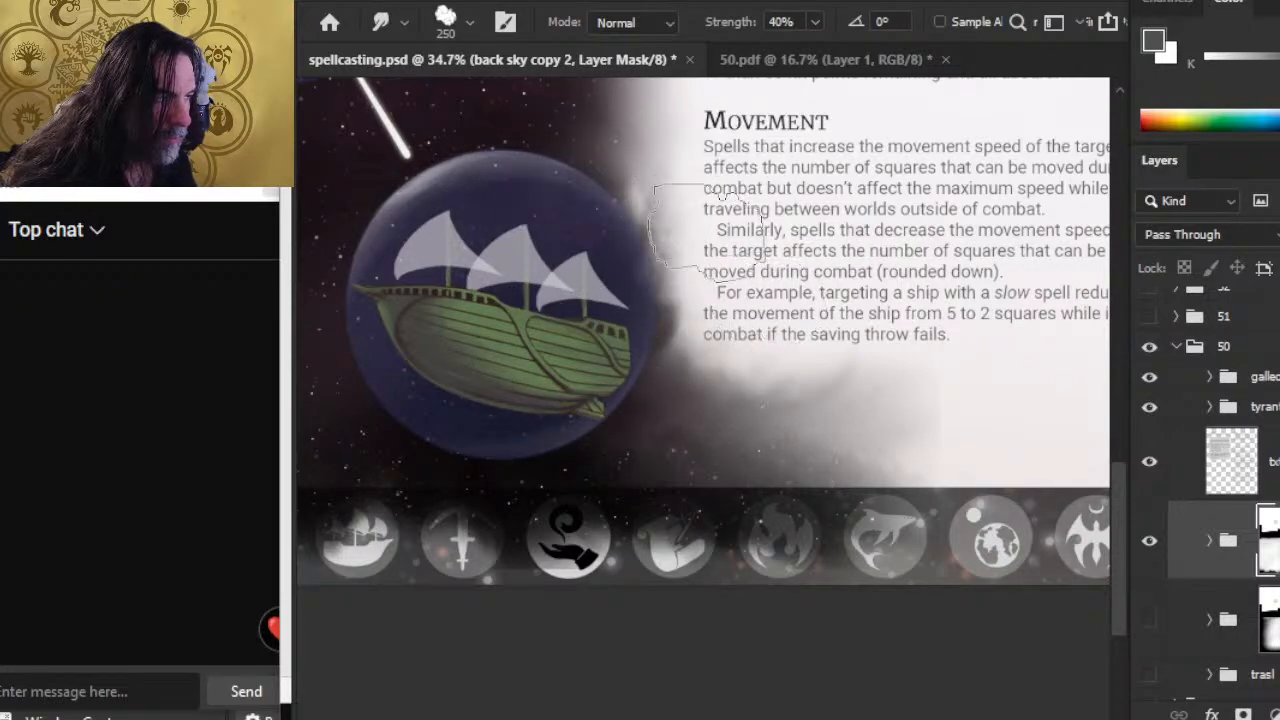
Soften the sky mask's edge beside the right text column by smudging at 20% strength with brush size 175.
scroll(650, 200, "up", 3)
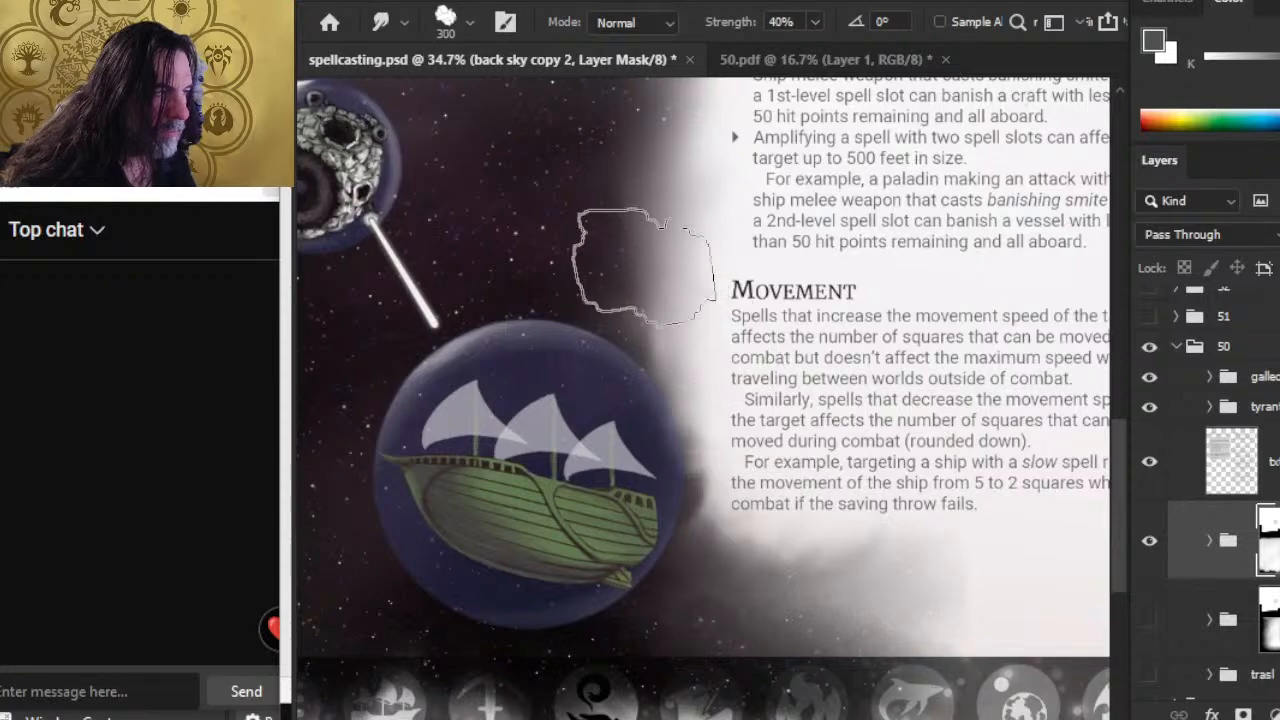
key("bracketleft")
key("bracketleft")
key("2")
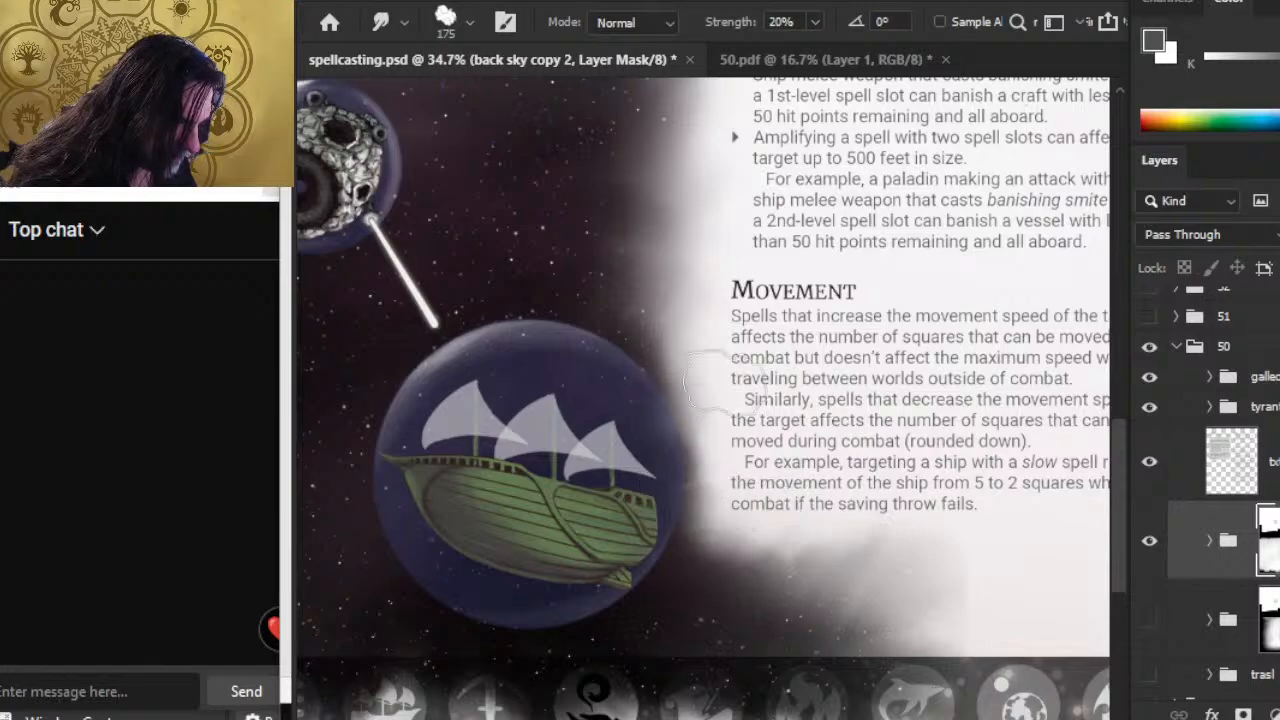
left_click_drag(633, 517, 633, 411)
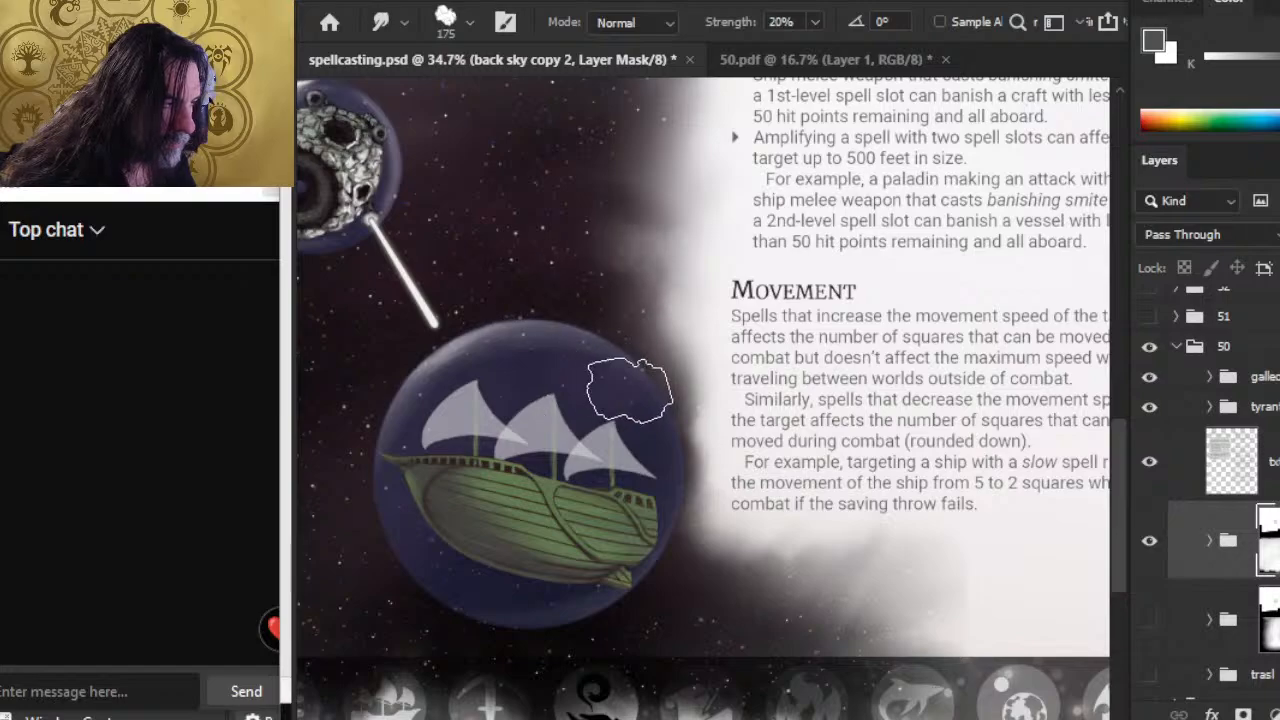
left_click_drag(556, 326, 587, 454)
mouse_move(664, 375)
left_mouse_down()
mouse_move(668, 300)
mouse_move(730, 210)
mouse_move(752, 200)
mouse_move(694, 272)
mouse_move(708, 342)
left_mouse_up()
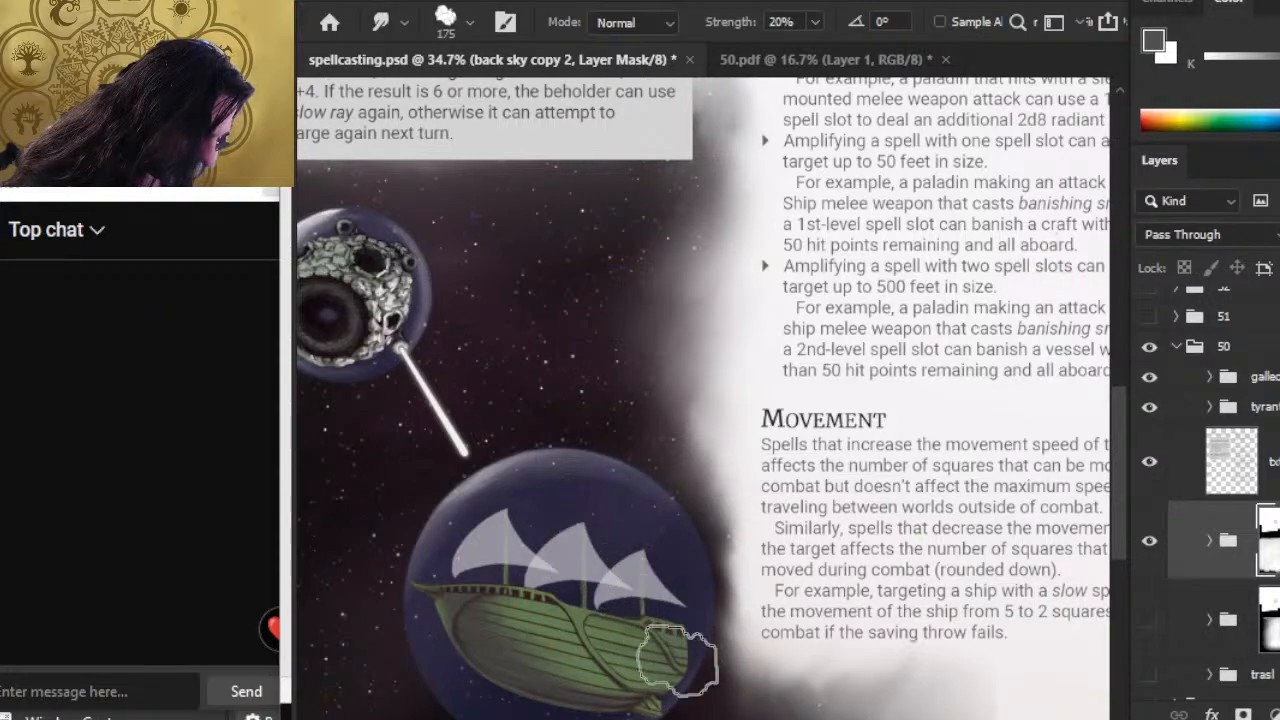
Select the galleon group and nudge it about 20 px to the left.
key("z")
left_click_drag(672, 655, 674, 462)
key("space")
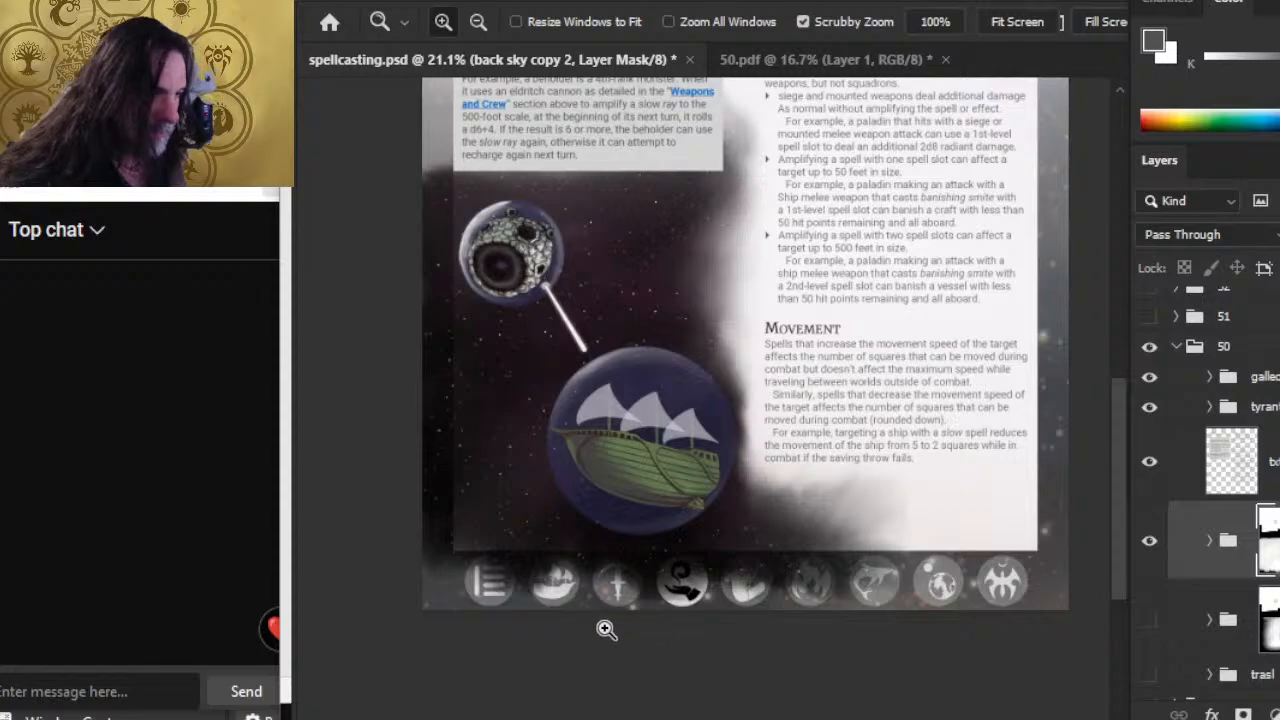
left_click(1245, 377)
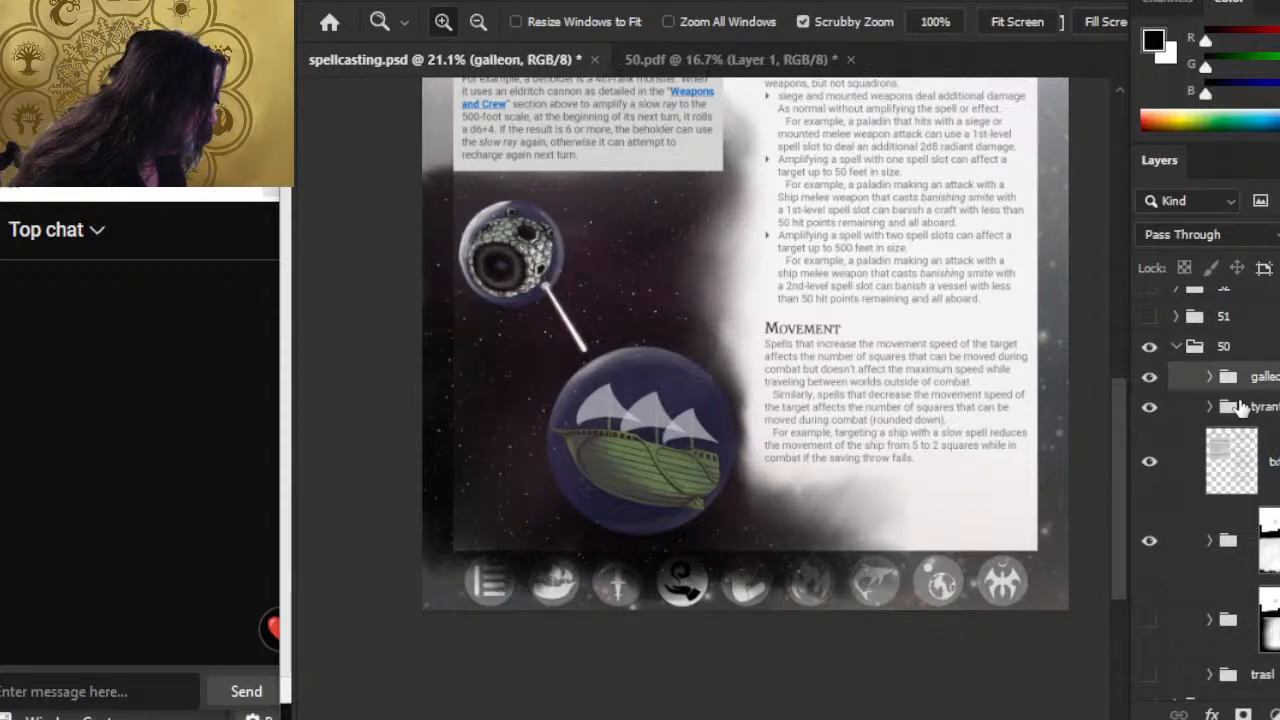
key("v")
key("shift+Left")
key("shift+Left")
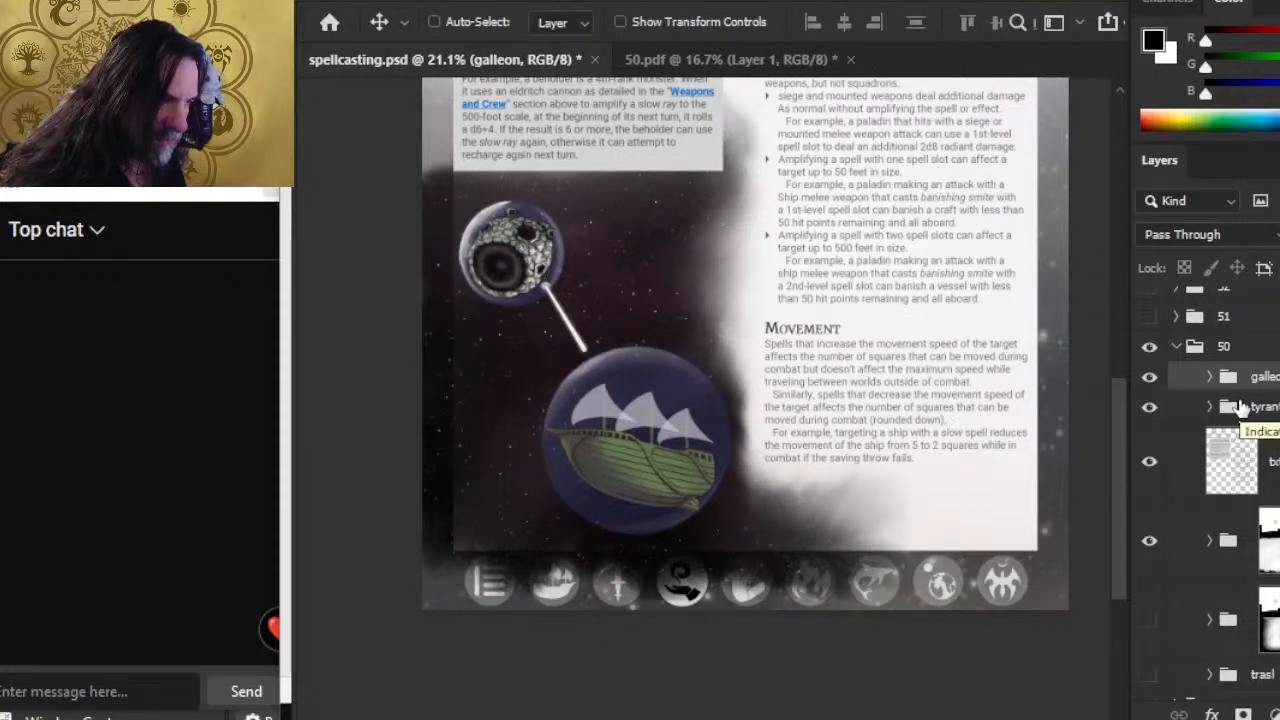
Expand the tyrant and galleon groups to reach the layers inside them.
key("l")
right_click(566, 461)
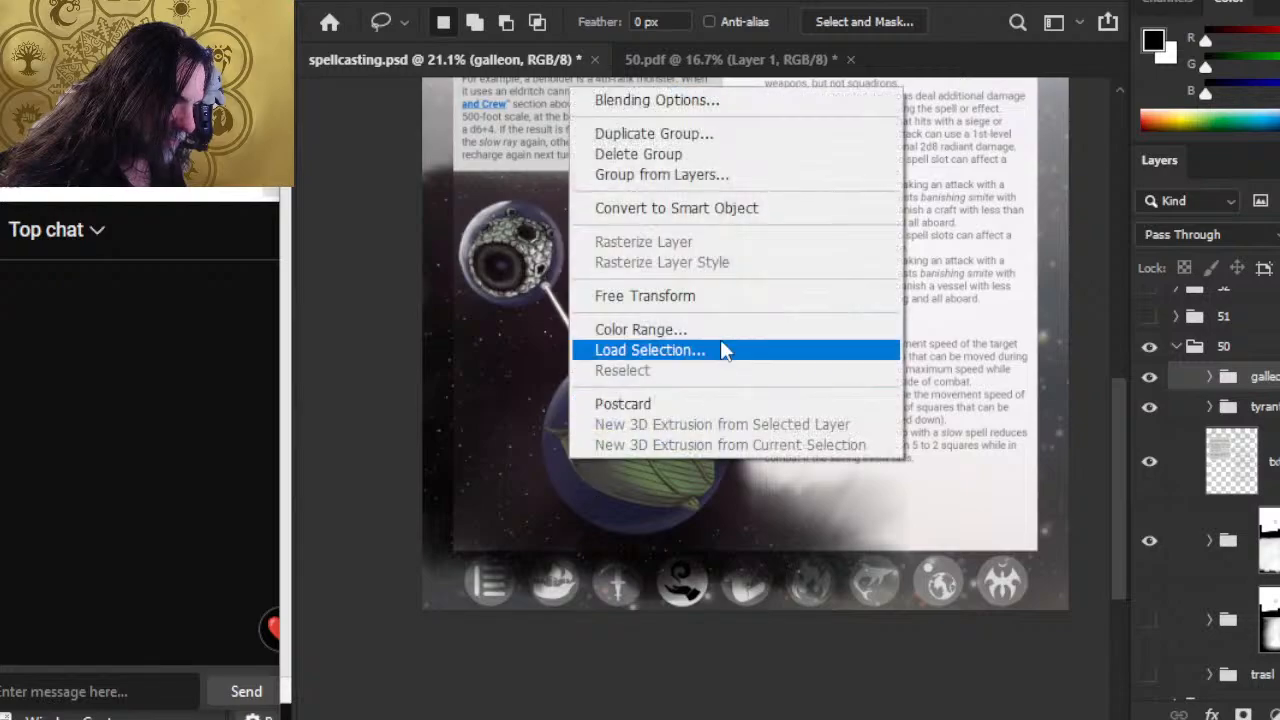
left_click(1210, 407)
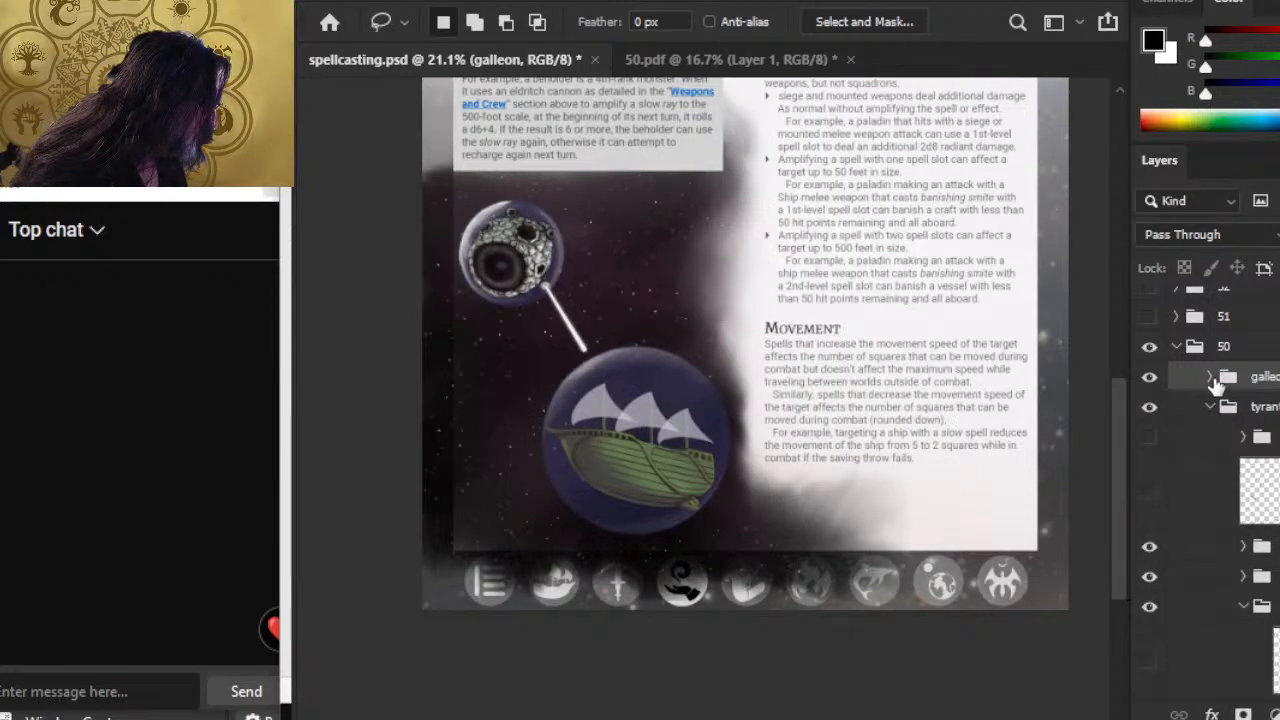
left_click(1210, 377)
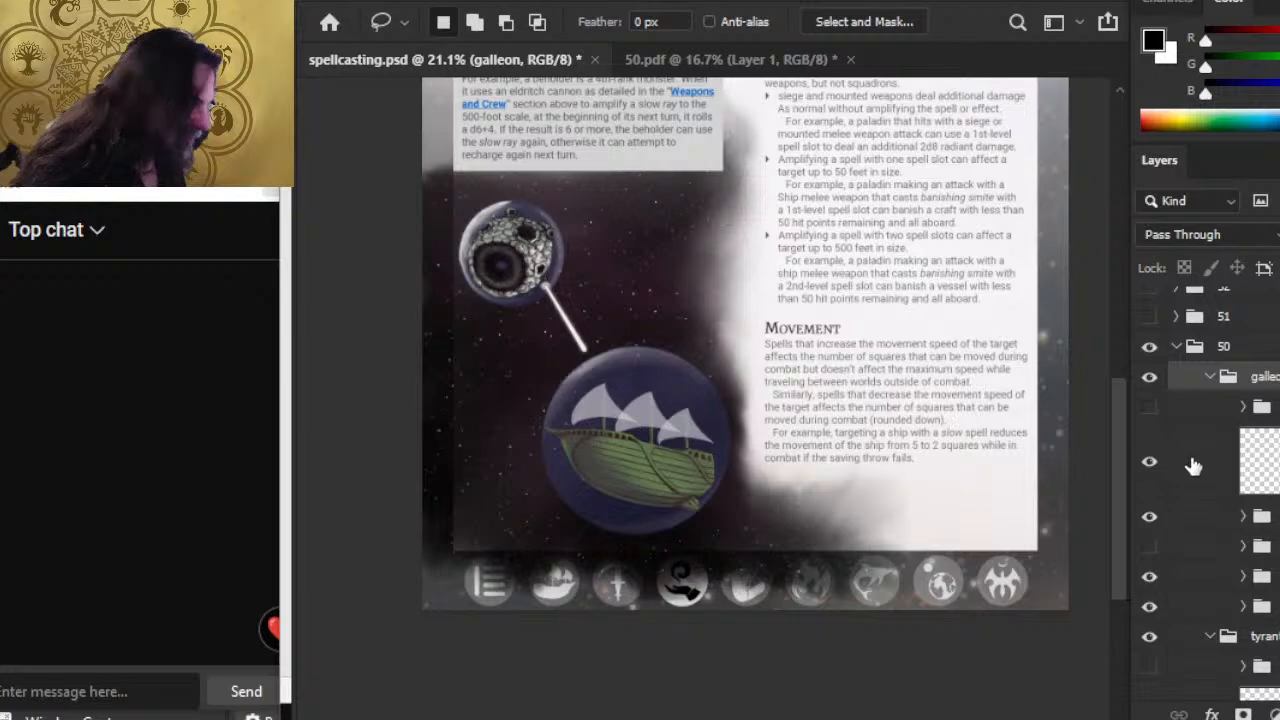
Rotate Layer 711 and the visible subgroup directly beneath it in the galleon group by 3.8° clockwise.
left_click(1193, 466)
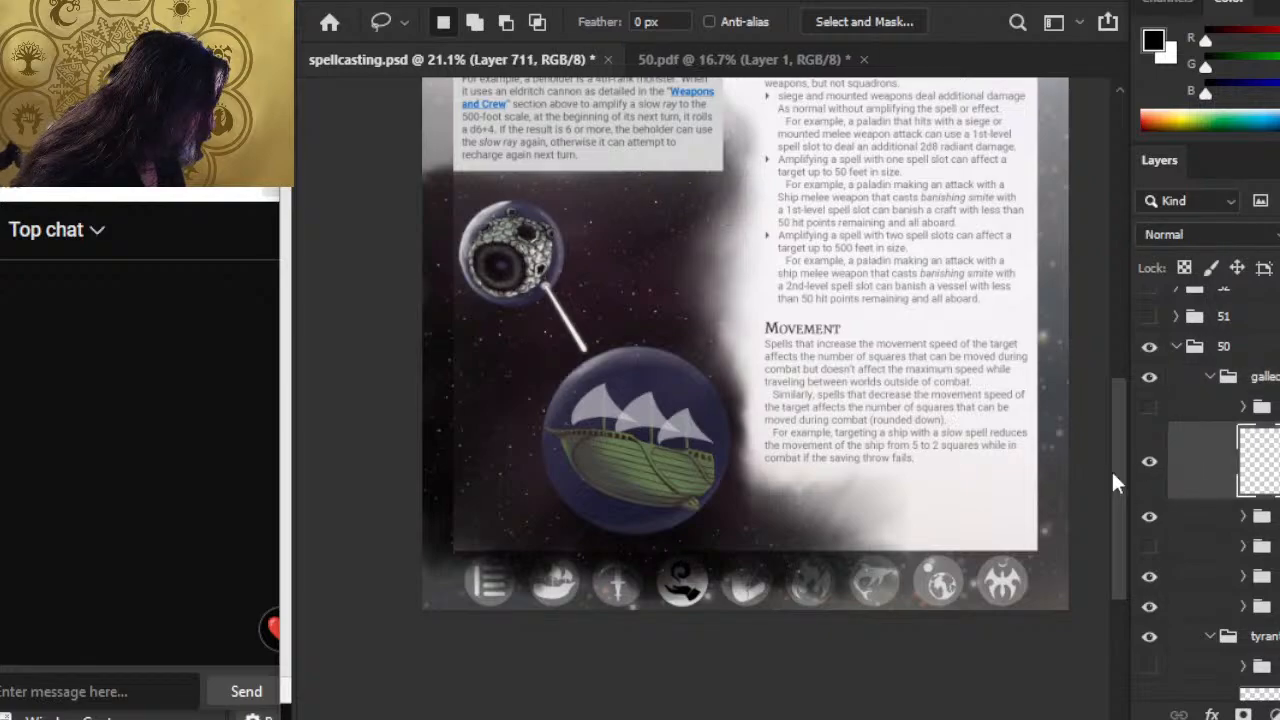
left_click(1152, 517)
left_click(1152, 517)
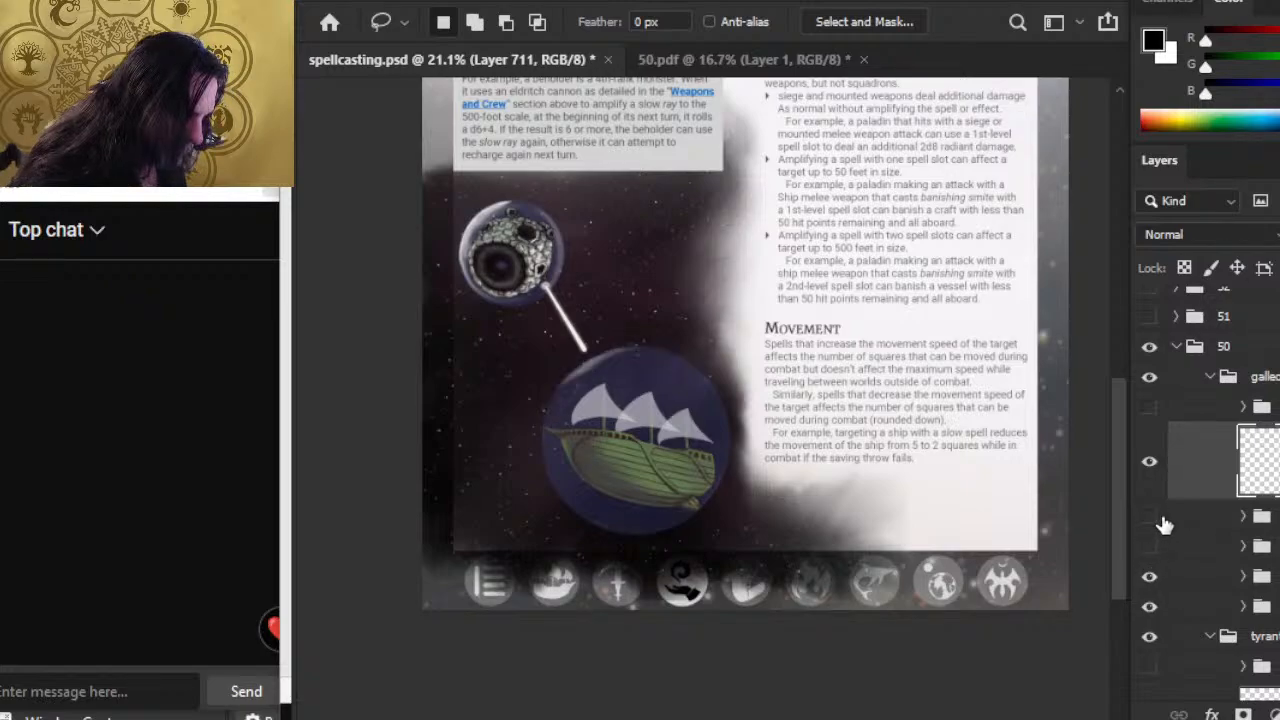
left_click(1158, 520)
left_click(1208, 528, "ctrl")
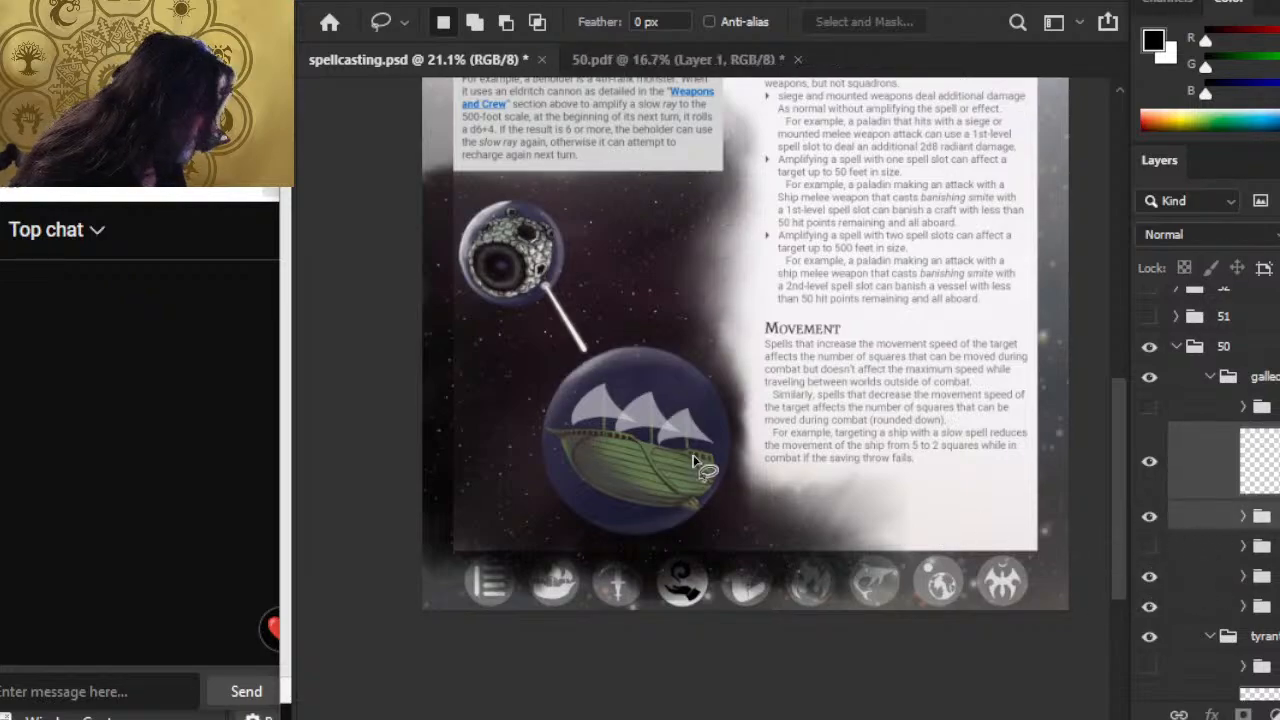
right_click(605, 382)
left_click(746, 598)
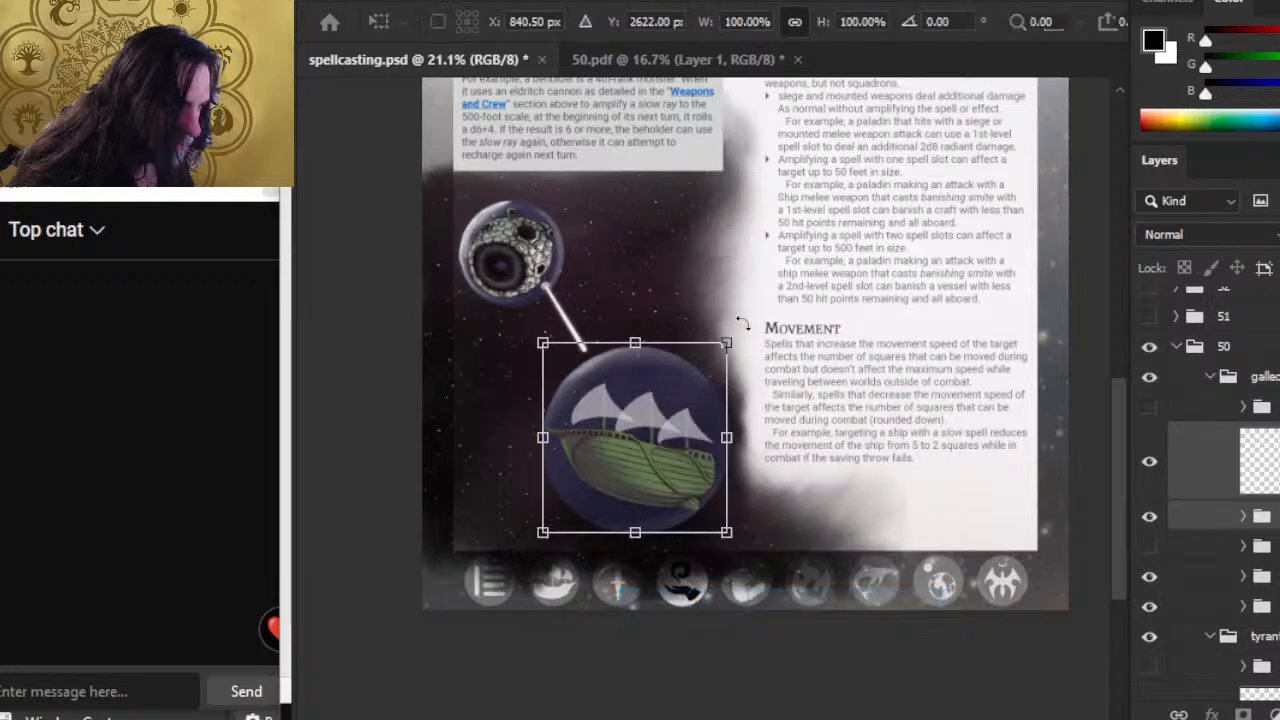
left_click_drag(741, 297, 759, 298)
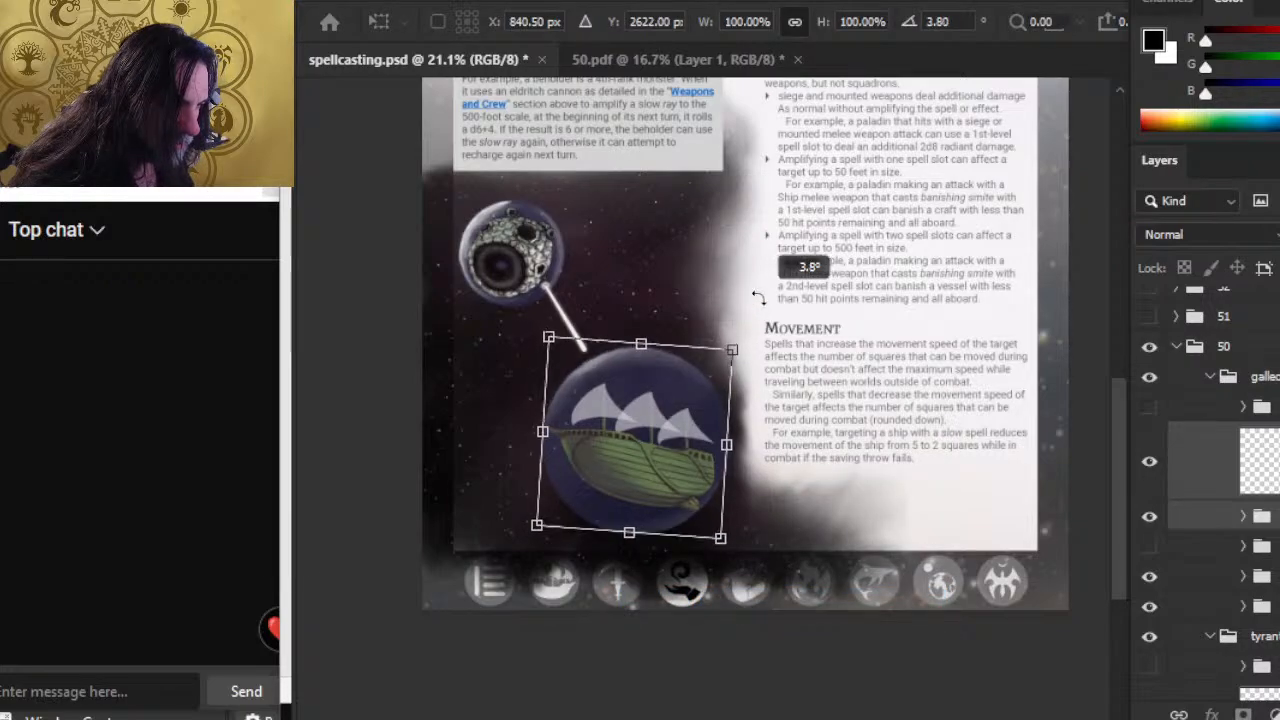
key("Return")
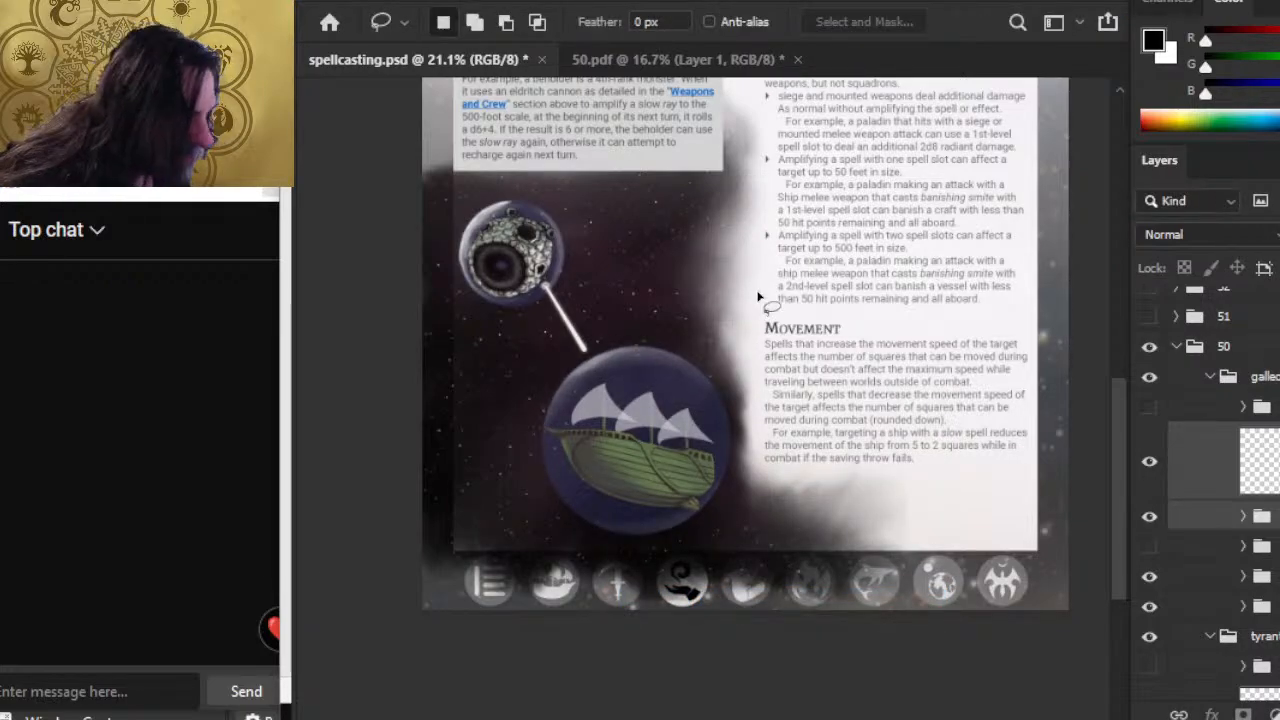
Inspect the galleon's bubble and the end of the beholder's ray up close, and check the whole artwork again.
key("z")
left_click_drag(590, 355, 742, 367)
key("v")
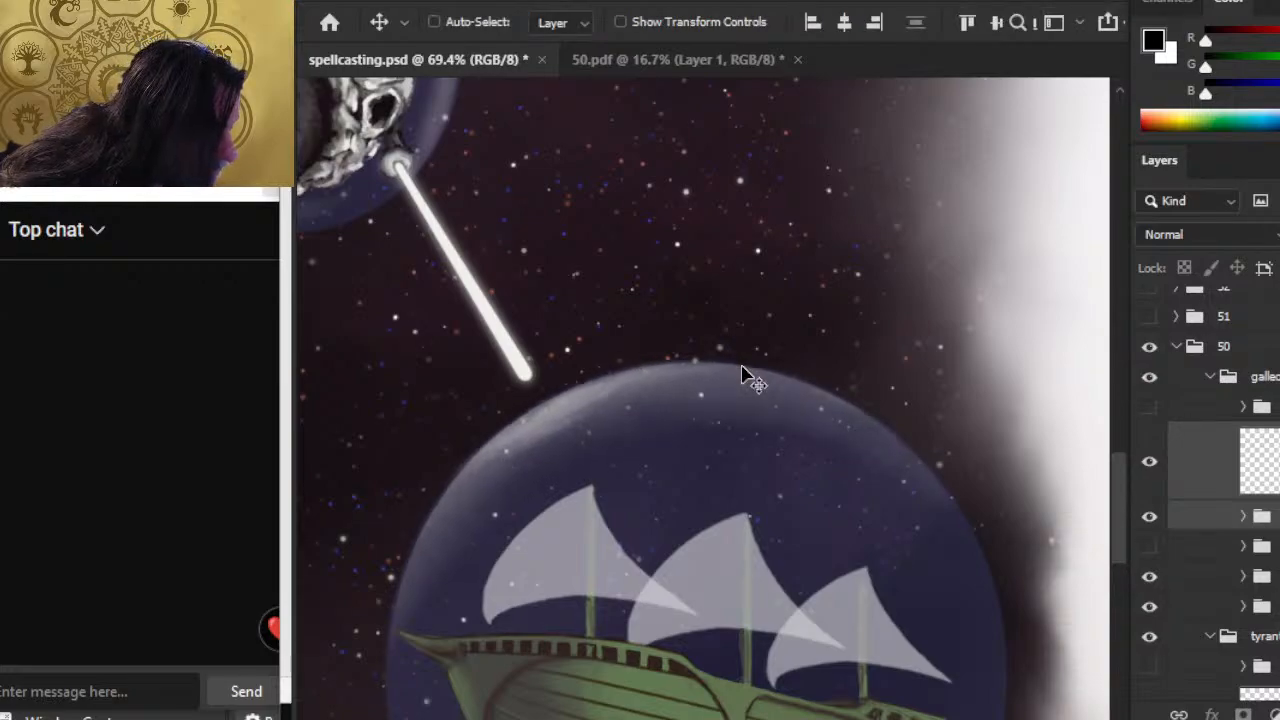
scroll(746, 489, "down", 5)
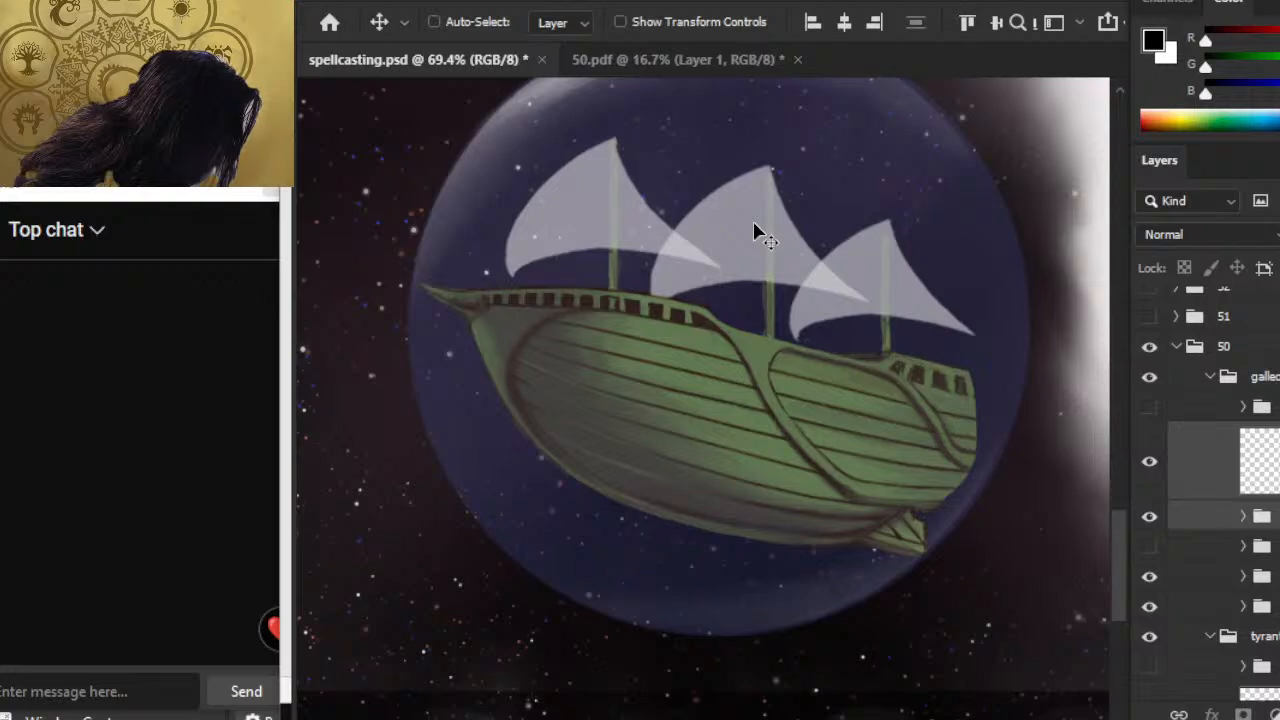
scroll(760, 510, "up", 3)
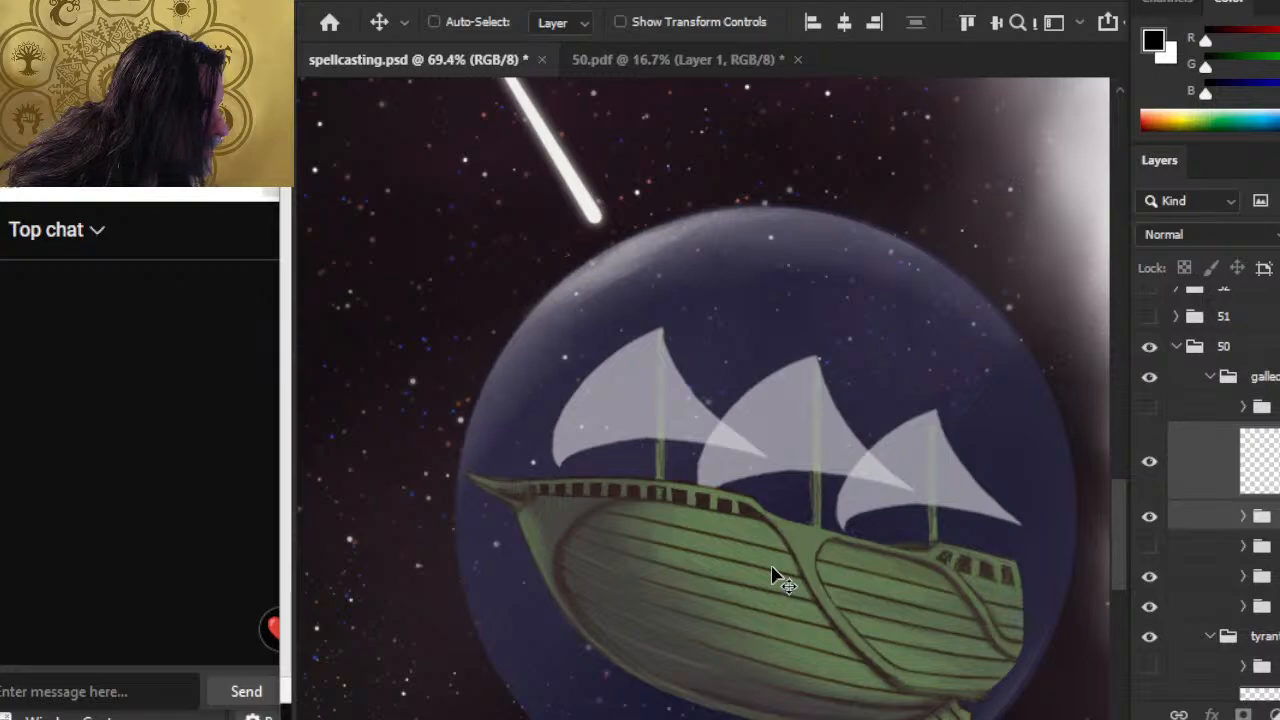
key("z")
left_click_drag(771, 566, 547, 475)
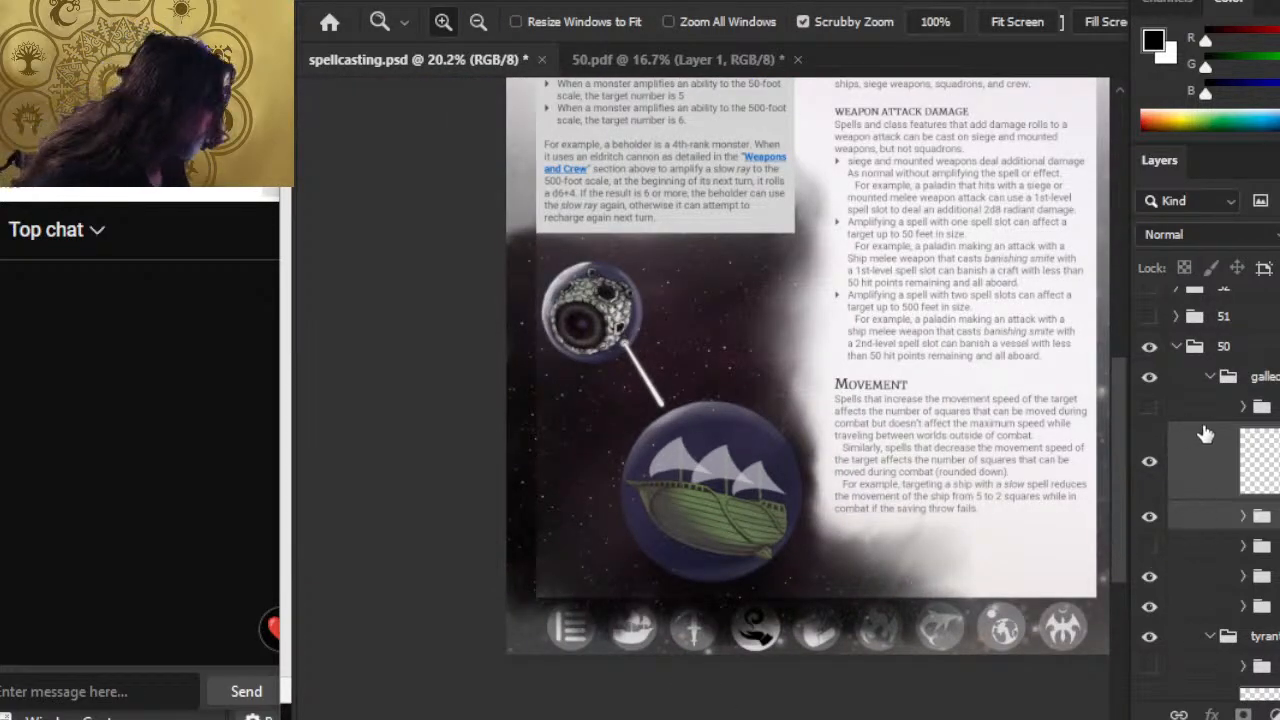
Select the back sky copy 2 mask and smudge its edge beside the right text column at 20% strength, brush size 175.
scroll(1210, 480, "down", 5)
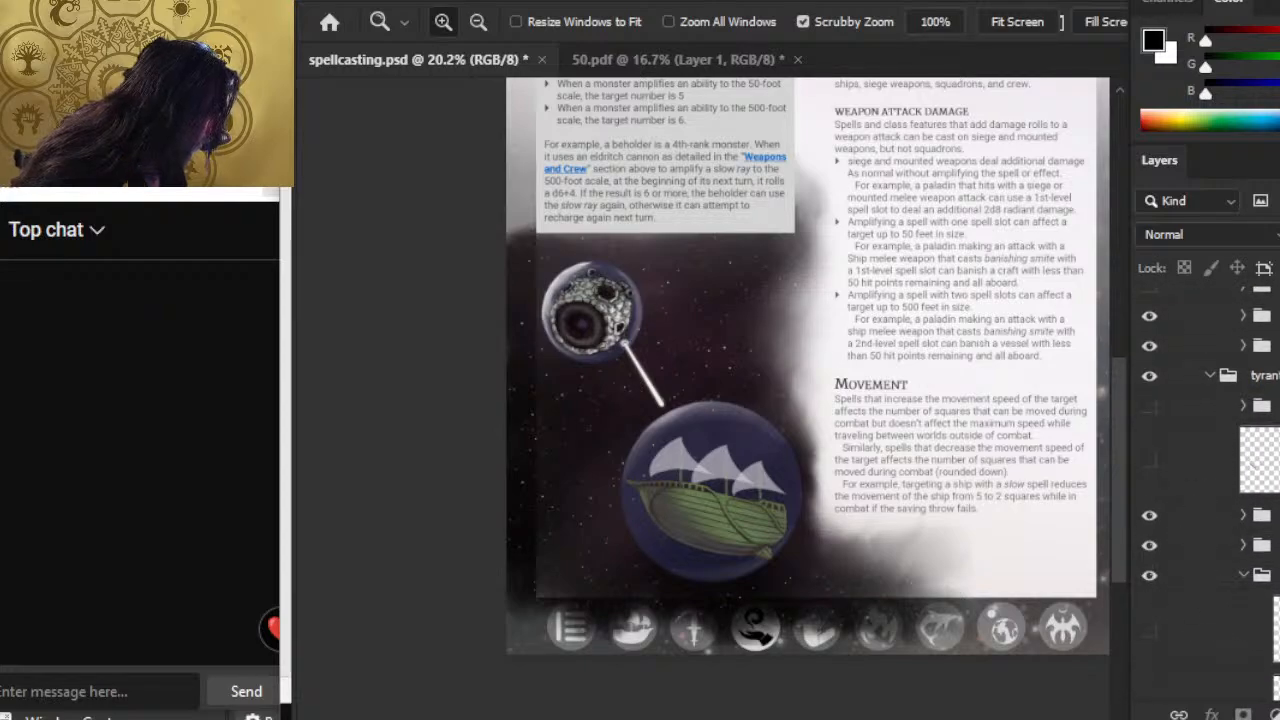
scroll(1210, 480, "down", 5)
scroll(1232, 528, "down", 5)
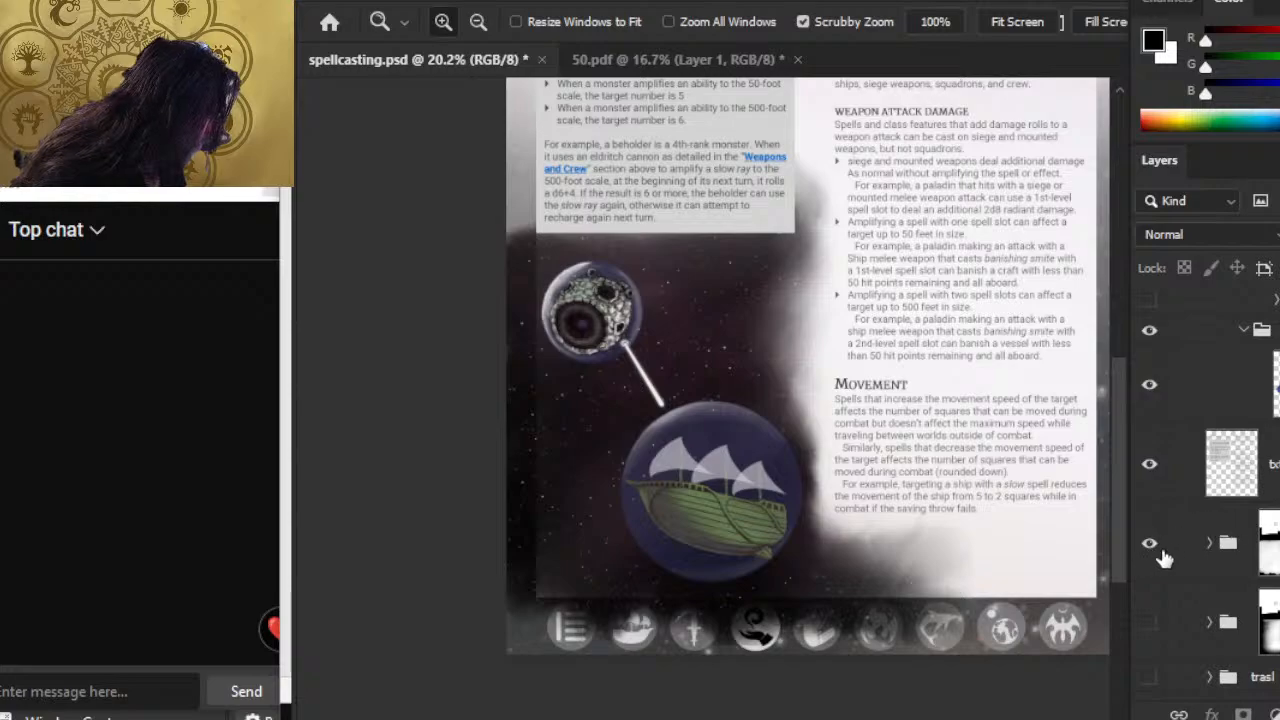
left_click(1151, 551)
left_click(1269, 549)
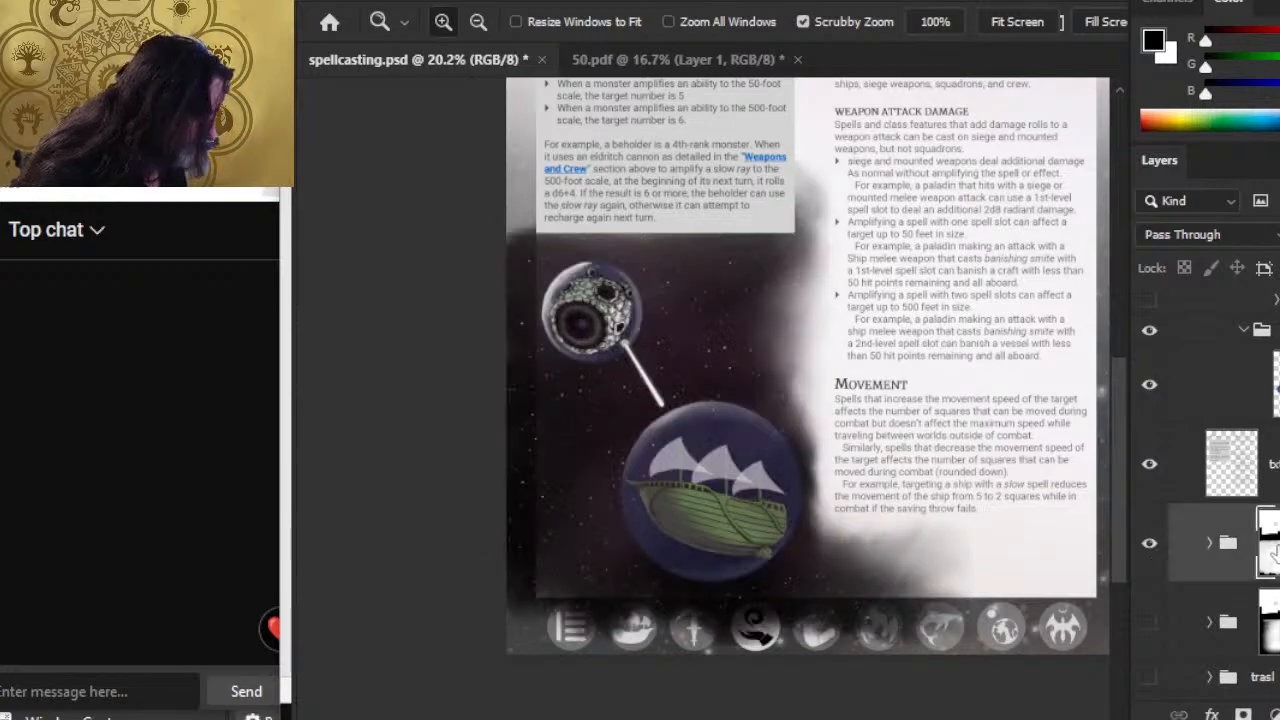
key("r")
mouse_move(821, 407)
left_mouse_down()
mouse_move(826, 442)
mouse_move(791, 447)
mouse_move(811, 401)
mouse_move(779, 437)
mouse_move(796, 407)
left_mouse_up()
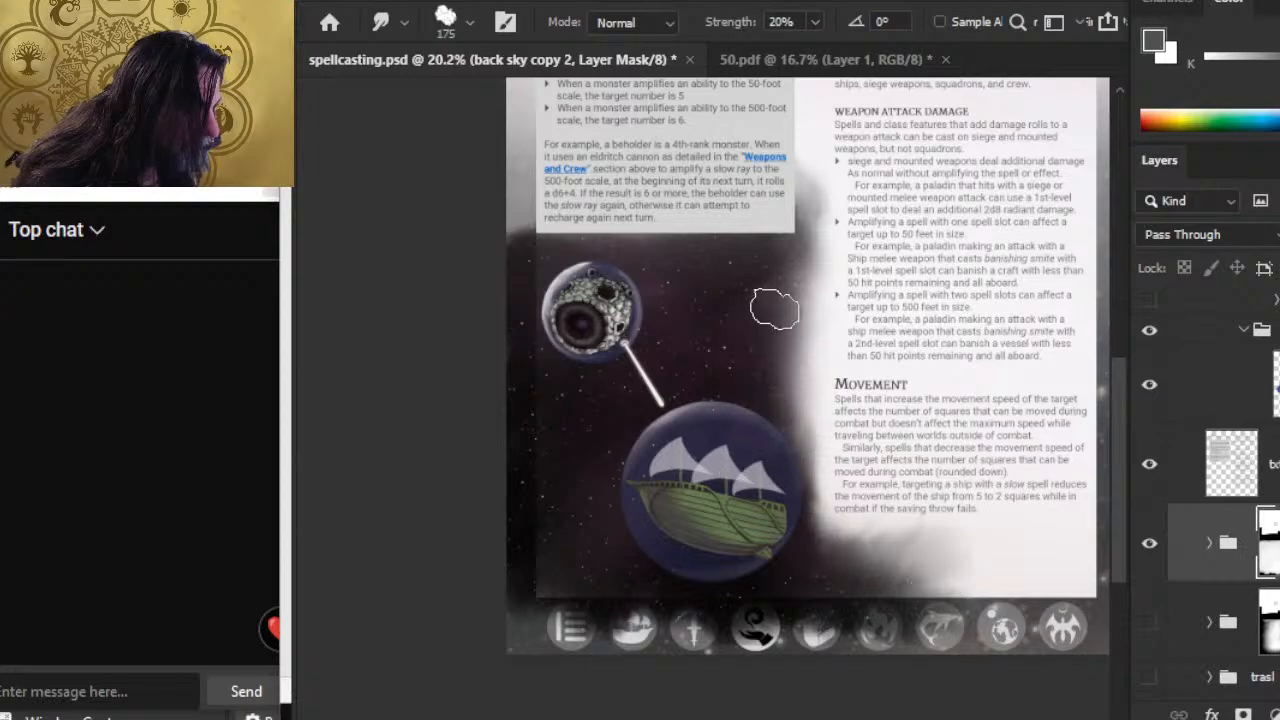
Smudge the sky mask's edge beside the right text column, from the grey text box's lower corner down to the galleon's bubble.
key("shift")
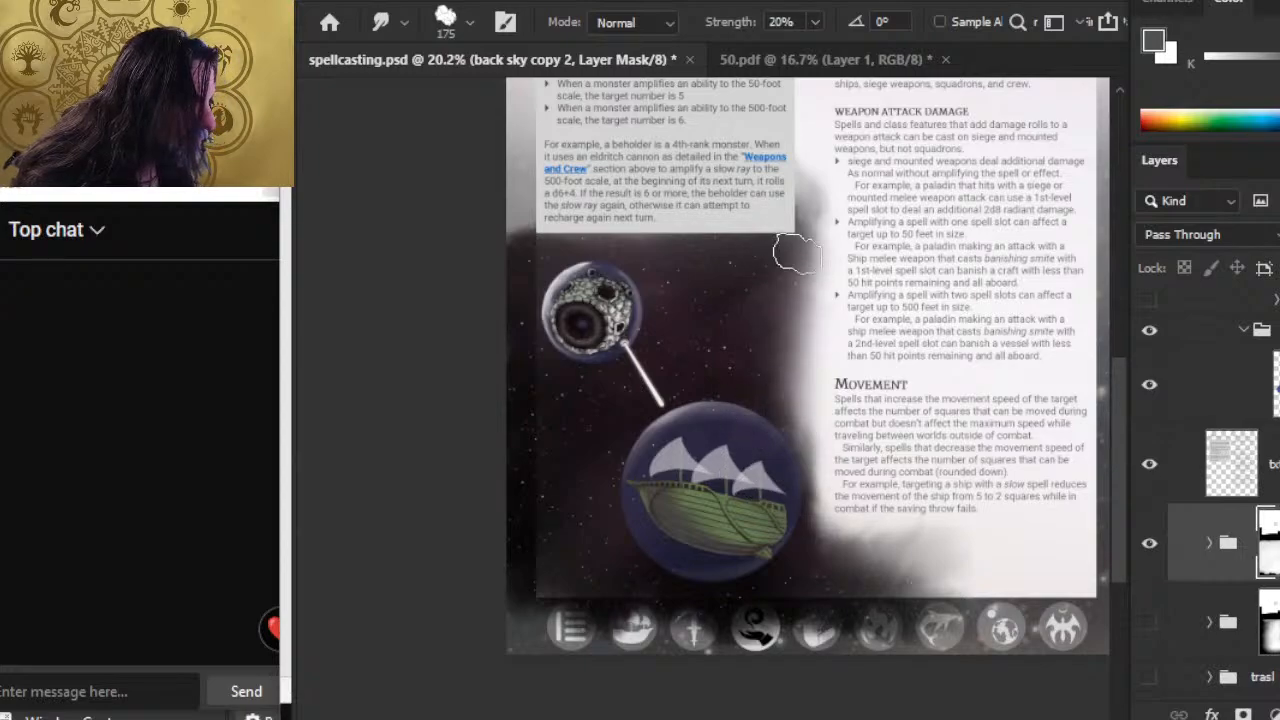
left_click(814, 233, "shift")
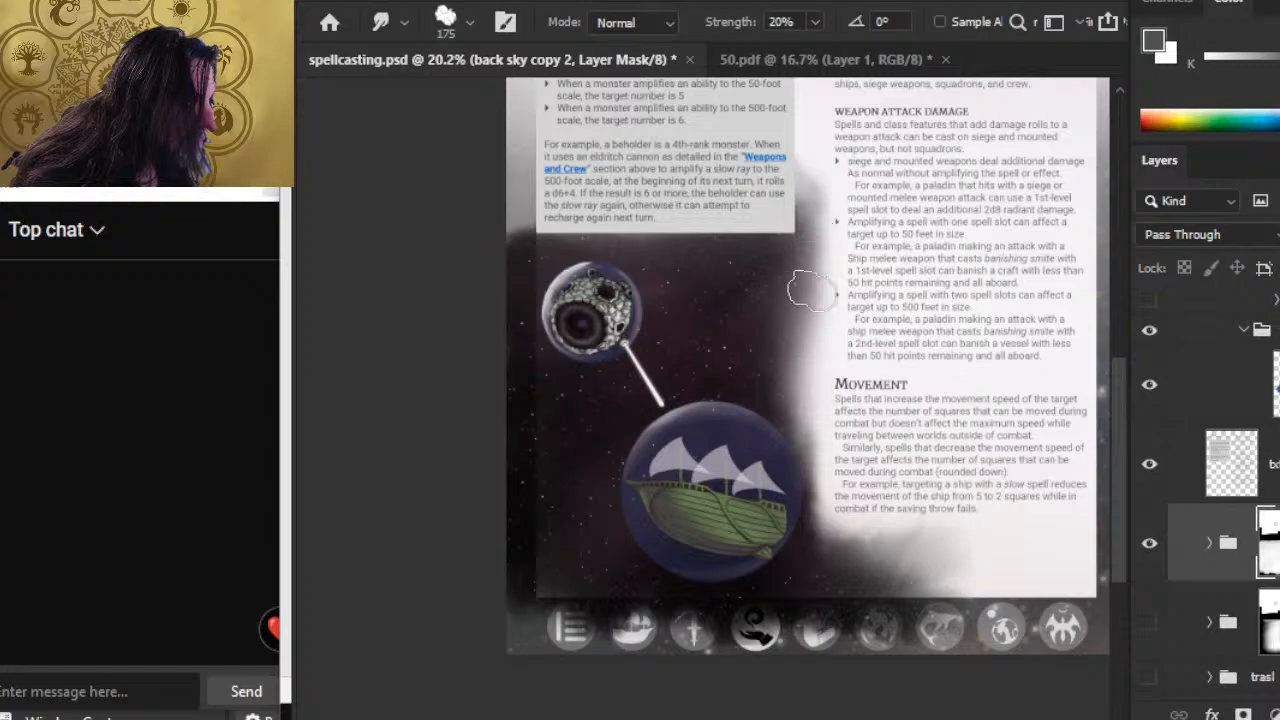
left_click(810, 237, "shift")
left_click(804, 305, "shift")
left_click(778, 401, "shift")
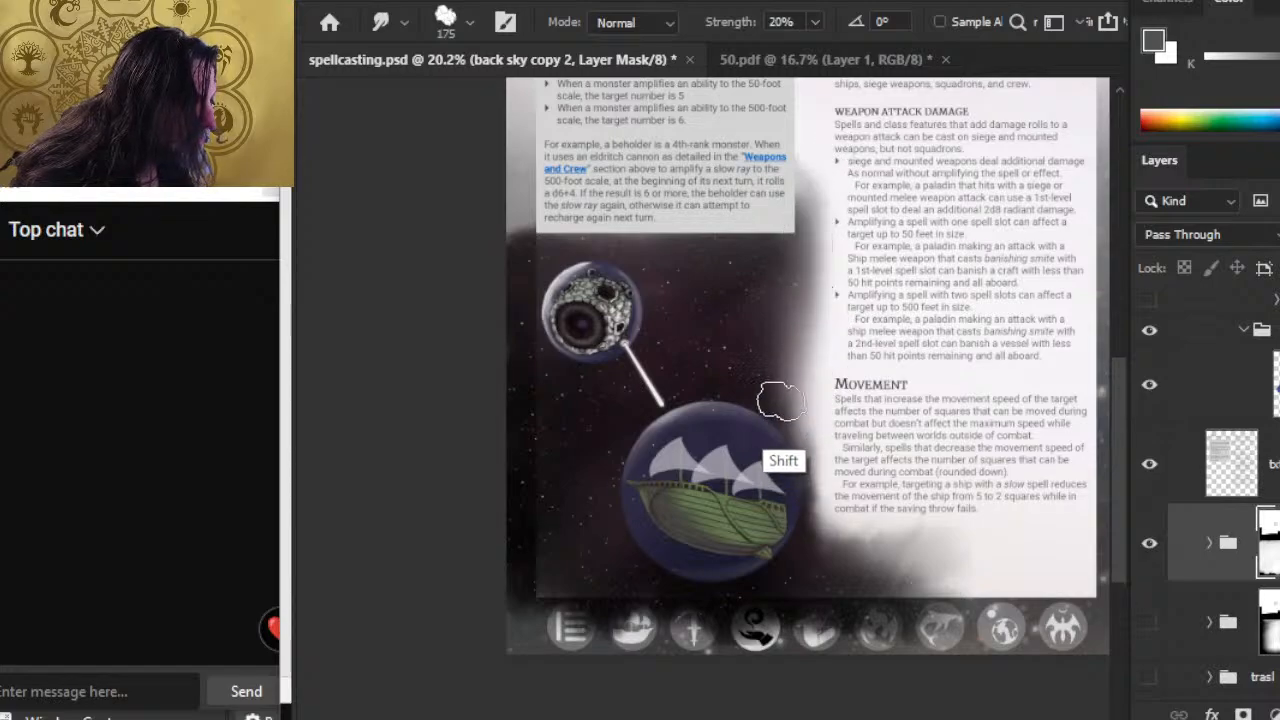
mouse_move(772, 281)
left_mouse_down()
mouse_move(771, 407)
mouse_move(782, 408)
left_mouse_up()
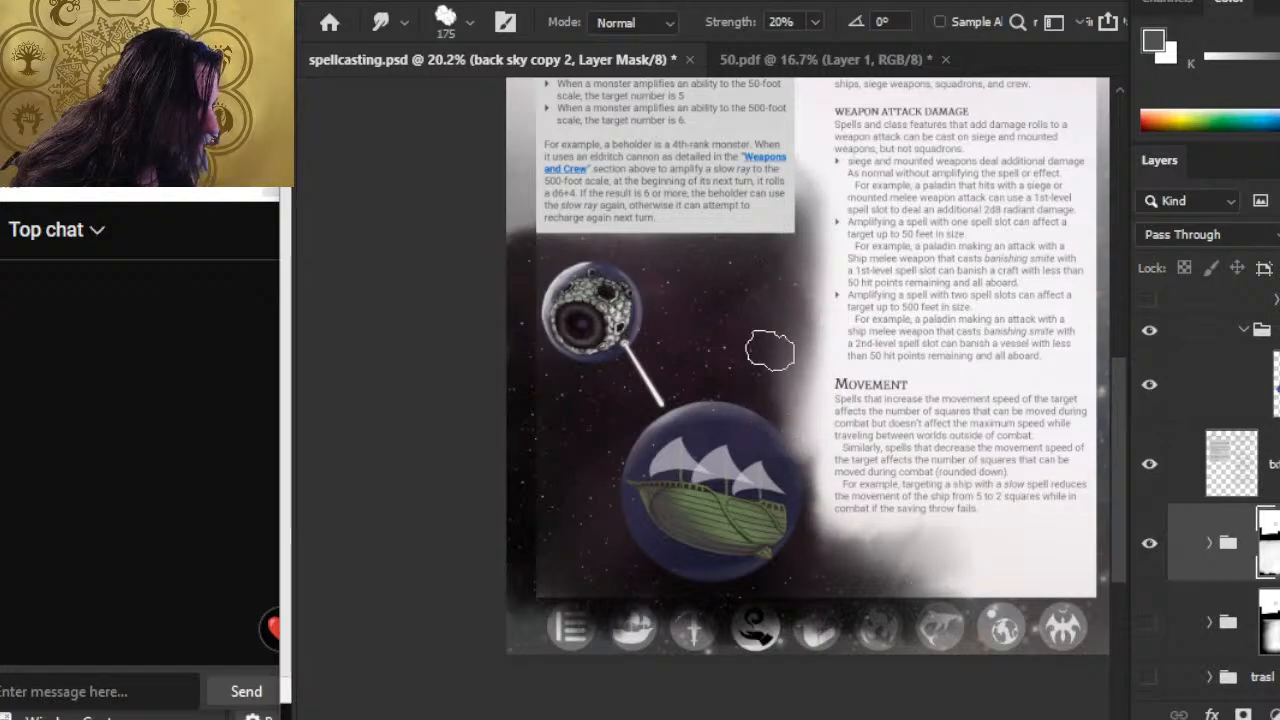
left_click_drag(808, 276, 796, 495)
mouse_move(743, 378)
left_mouse_down()
mouse_move(792, 386)
mouse_move(796, 370)
left_mouse_up()
left_click_drag(726, 406, 786, 441)
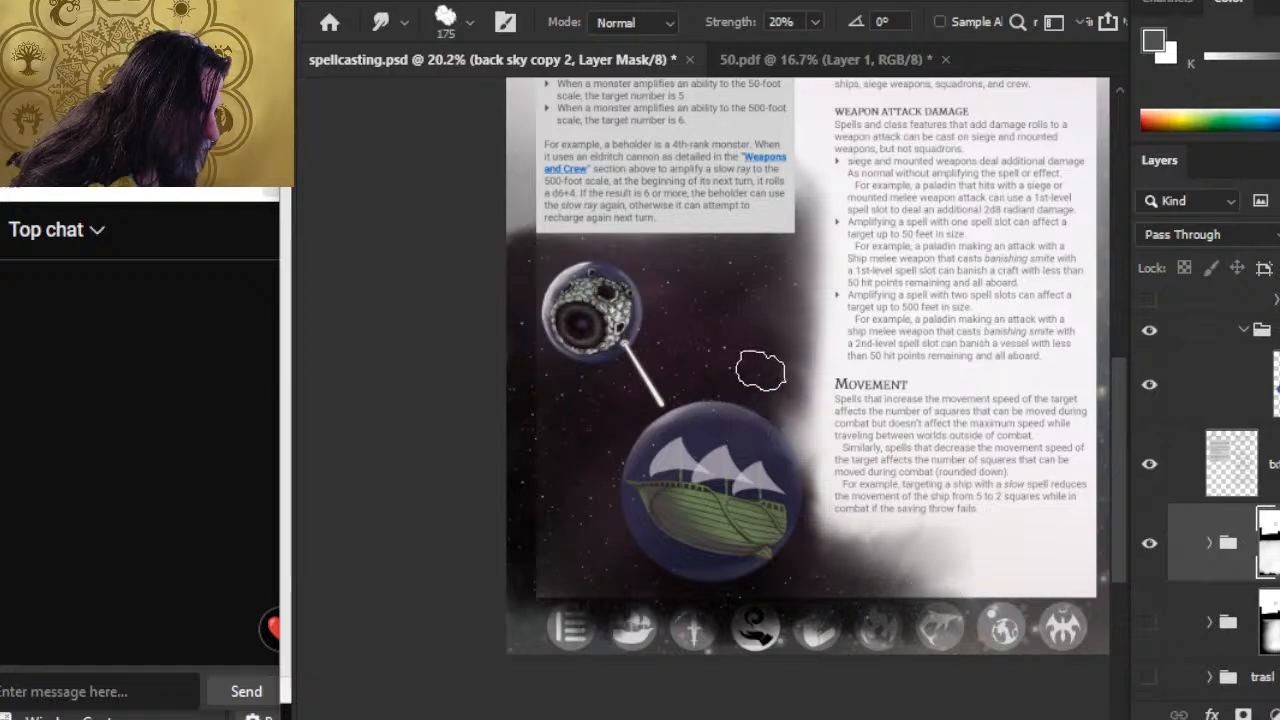
mouse_move(761, 370)
left_mouse_down()
mouse_move(802, 380)
mouse_move(802, 309)
mouse_move(802, 330)
mouse_move(836, 317)
left_mouse_up()
mouse_move(797, 366)
left_mouse_down()
mouse_move(814, 411)
mouse_move(852, 380)
left_mouse_up()
left_click_drag(771, 371, 790, 479)
left_click_drag(792, 380, 783, 420)
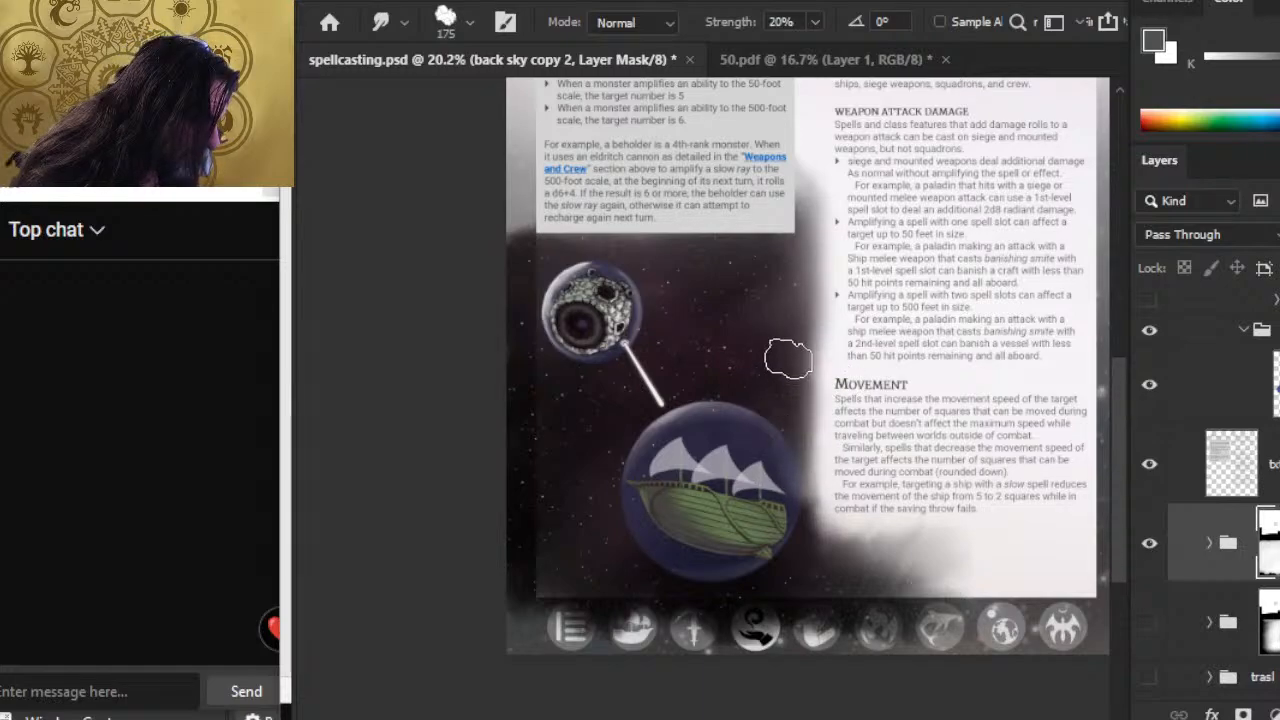
Smudge the mask's edge past the galleon's bubble and along the dark area beneath the Movement text.
left_click_drag(786, 360, 777, 544)
left_click_drag(777, 472, 789, 563)
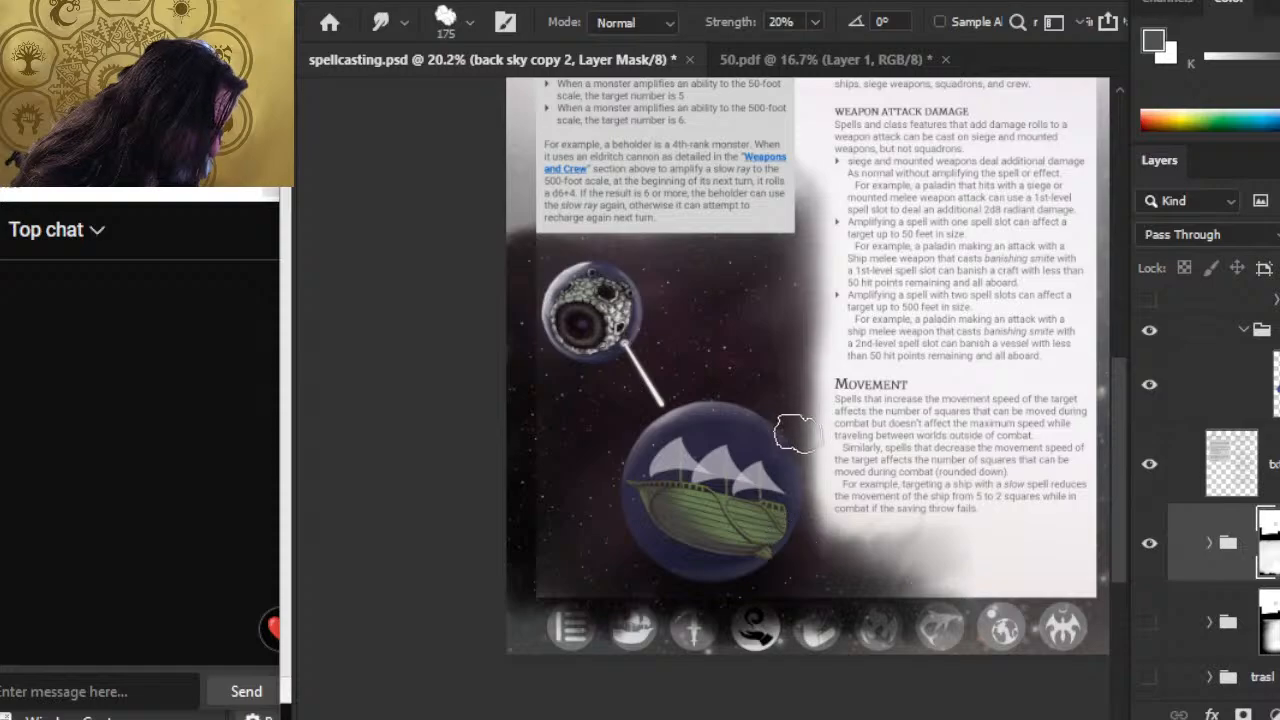
left_click_drag(794, 434, 815, 575)
left_click_drag(795, 519, 859, 599)
left_click_drag(785, 548, 843, 583)
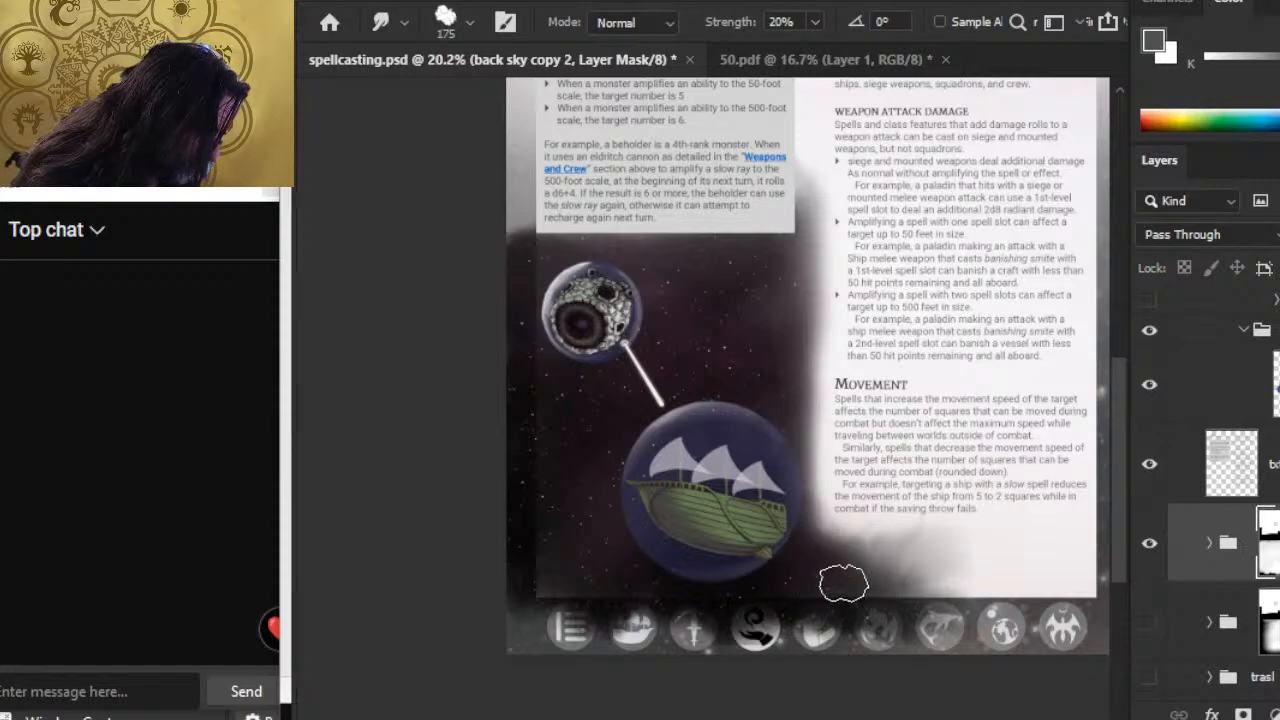
mouse_move(750, 569)
left_mouse_down()
mouse_move(872, 593)
mouse_move(818, 570)
mouse_move(896, 596)
mouse_move(858, 580)
mouse_move(903, 570)
mouse_move(857, 573)
mouse_move(871, 590)
mouse_move(818, 568)
mouse_move(906, 615)
mouse_move(892, 585)
mouse_move(934, 602)
mouse_move(907, 584)
mouse_move(910, 505)
mouse_move(1001, 566)
mouse_move(916, 524)
mouse_move(994, 586)
mouse_move(955, 612)
mouse_move(1018, 582)
mouse_move(1006, 584)
mouse_move(1017, 596)
mouse_move(988, 599)
mouse_move(1012, 589)
mouse_move(1000, 569)
mouse_move(1035, 607)
mouse_move(1007, 601)
mouse_move(1020, 591)
mouse_move(934, 624)
mouse_move(1028, 589)
mouse_move(992, 583)
left_mouse_up()
Switch to pure black and white and paint away the sky mask's hard corner beneath the Movement text with the size 80 brush.
key("b")
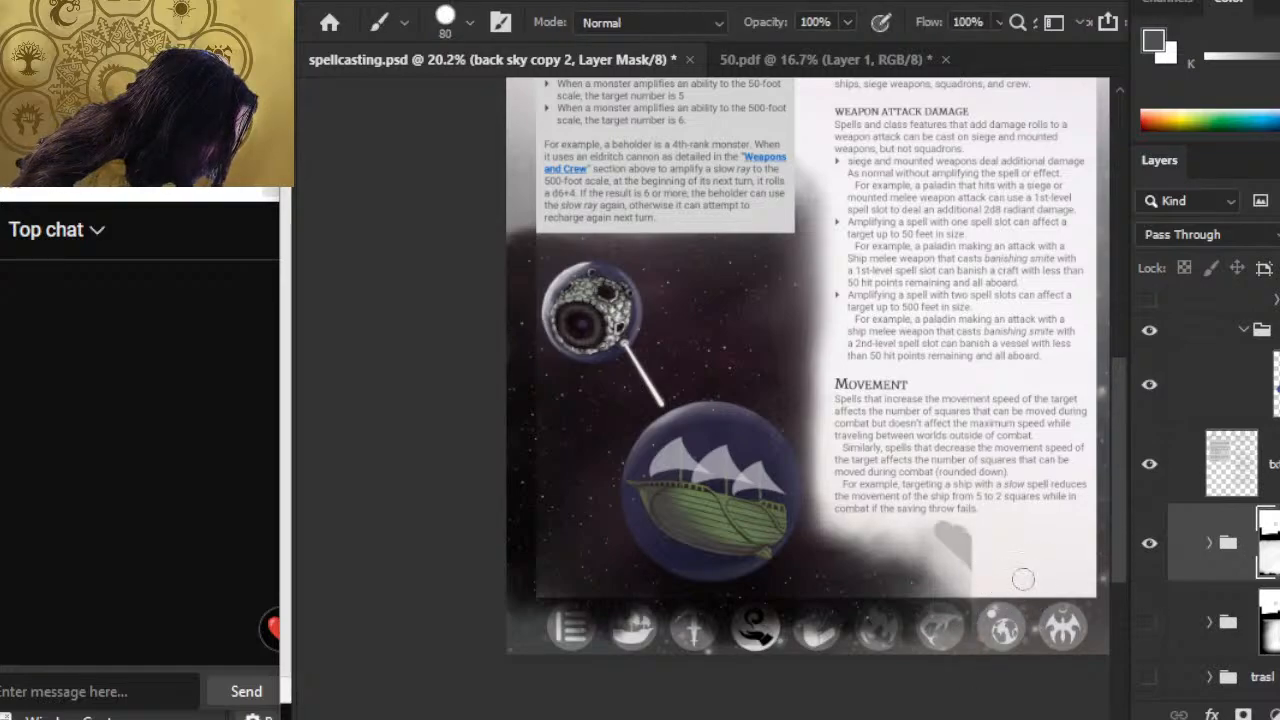
key("x")
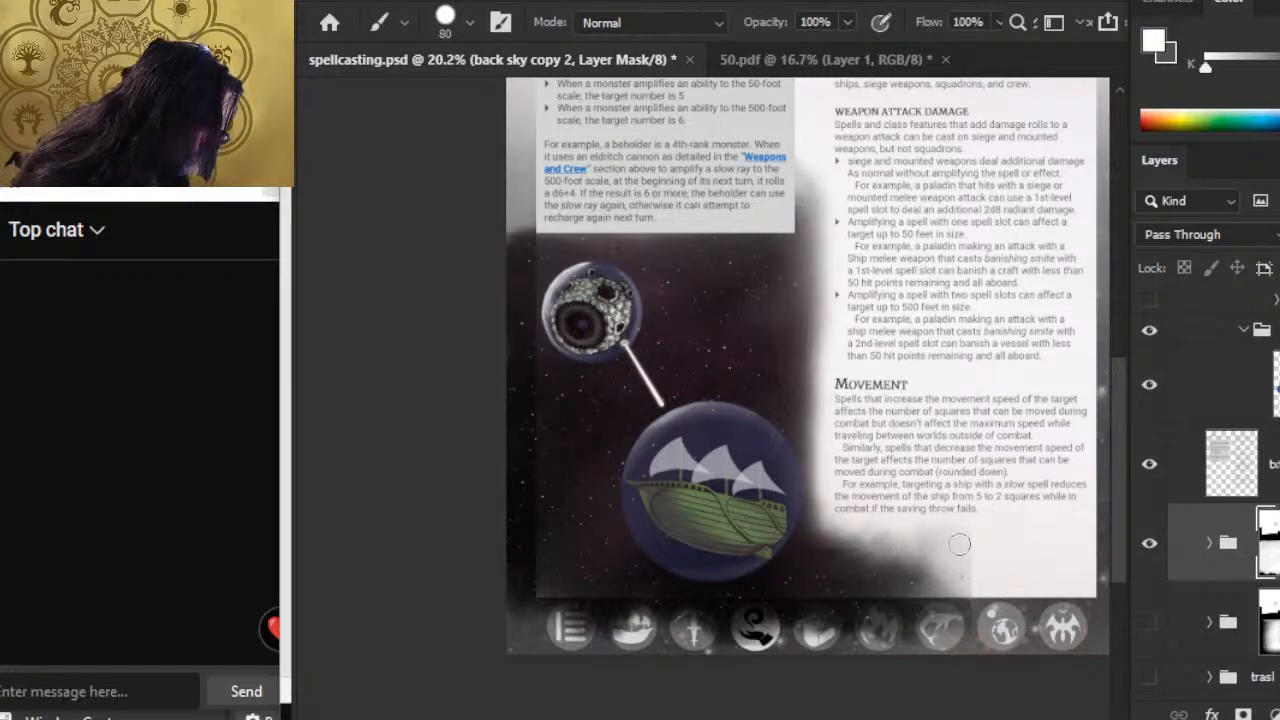
mouse_move(943, 528)
left_mouse_down()
mouse_move(992, 559)
mouse_move(996, 609)
left_mouse_up()
key("ctrl+z")
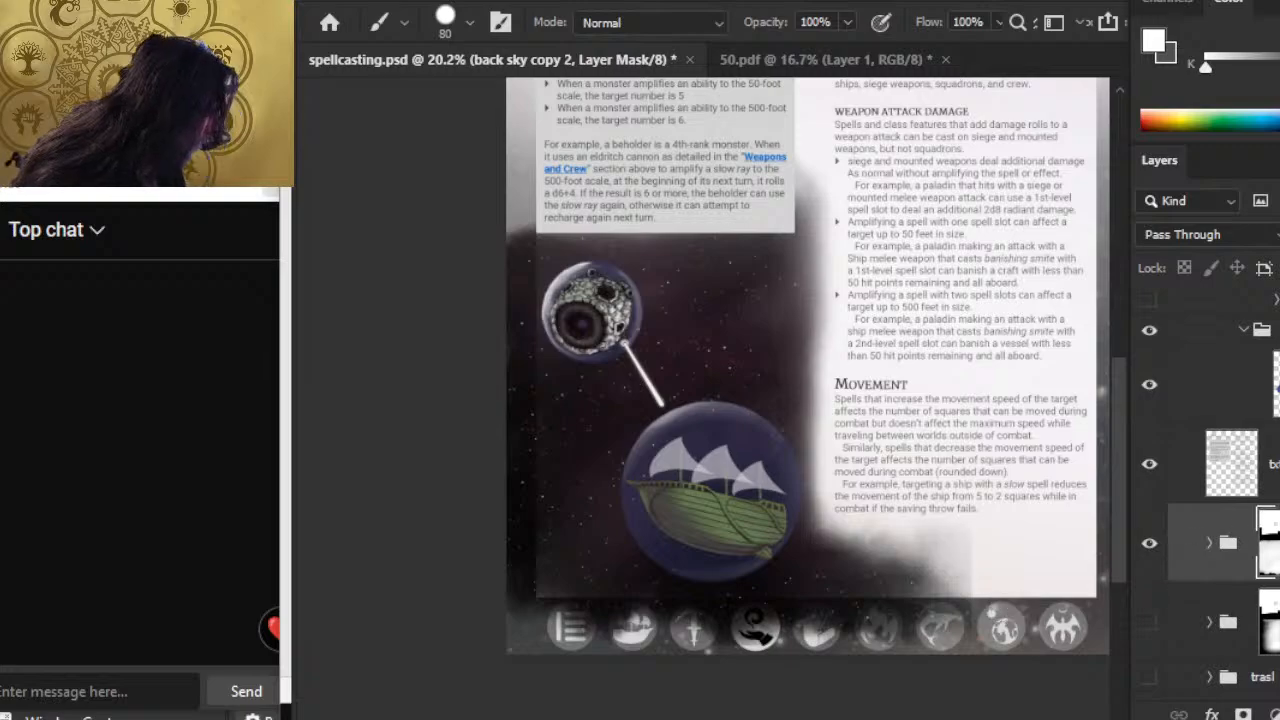
key("x")
key("x")
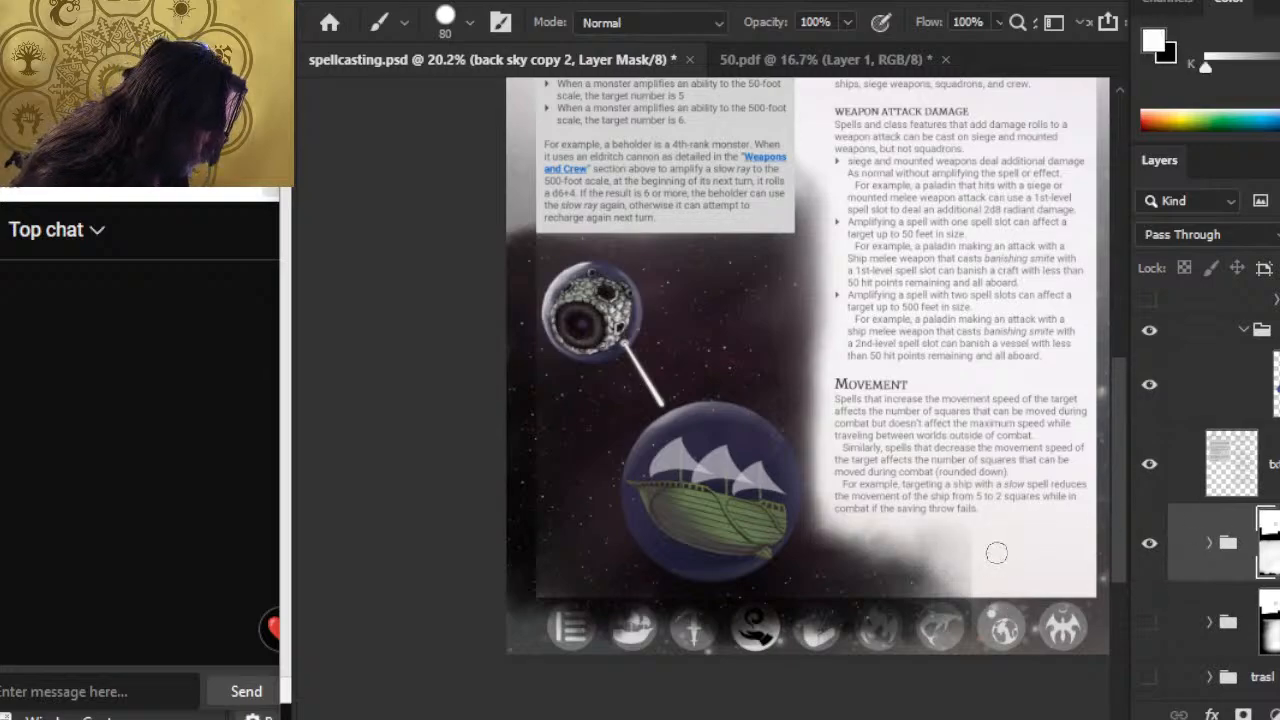
mouse_move(950, 531)
left_mouse_down()
mouse_move(1009, 588)
mouse_move(961, 529)
left_mouse_up()
key("x")
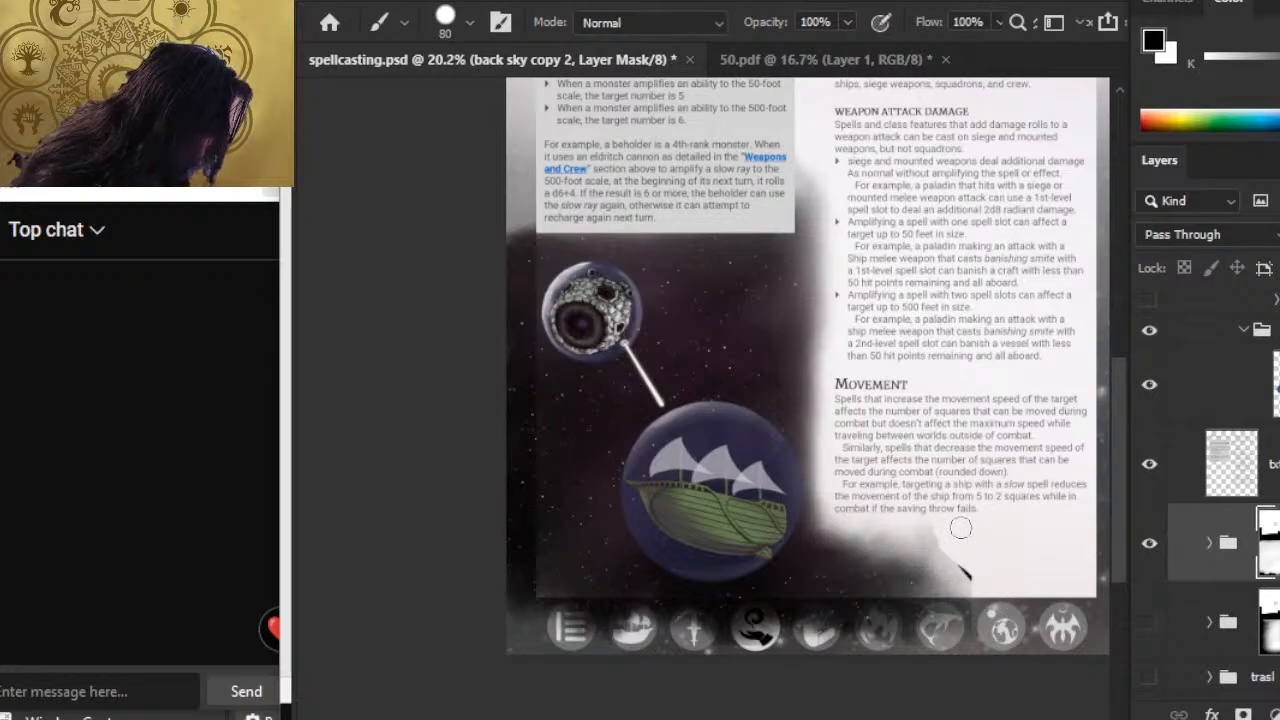
Smudge the repainted corner beneath the Movement text at 20% strength, brush size 175, into a soft slope toward the galleon.
key("r")
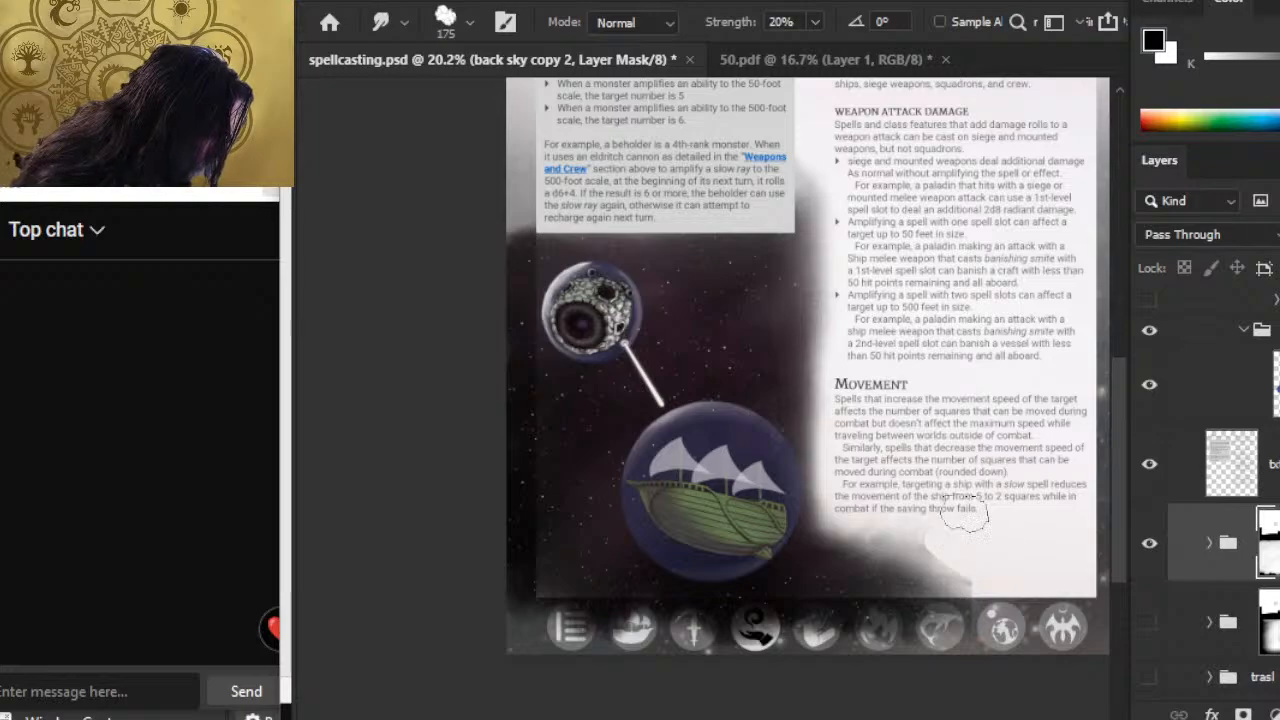
mouse_move(960, 566)
left_mouse_down()
mouse_move(999, 591)
mouse_move(943, 549)
left_mouse_up()
key("b")
key("r")
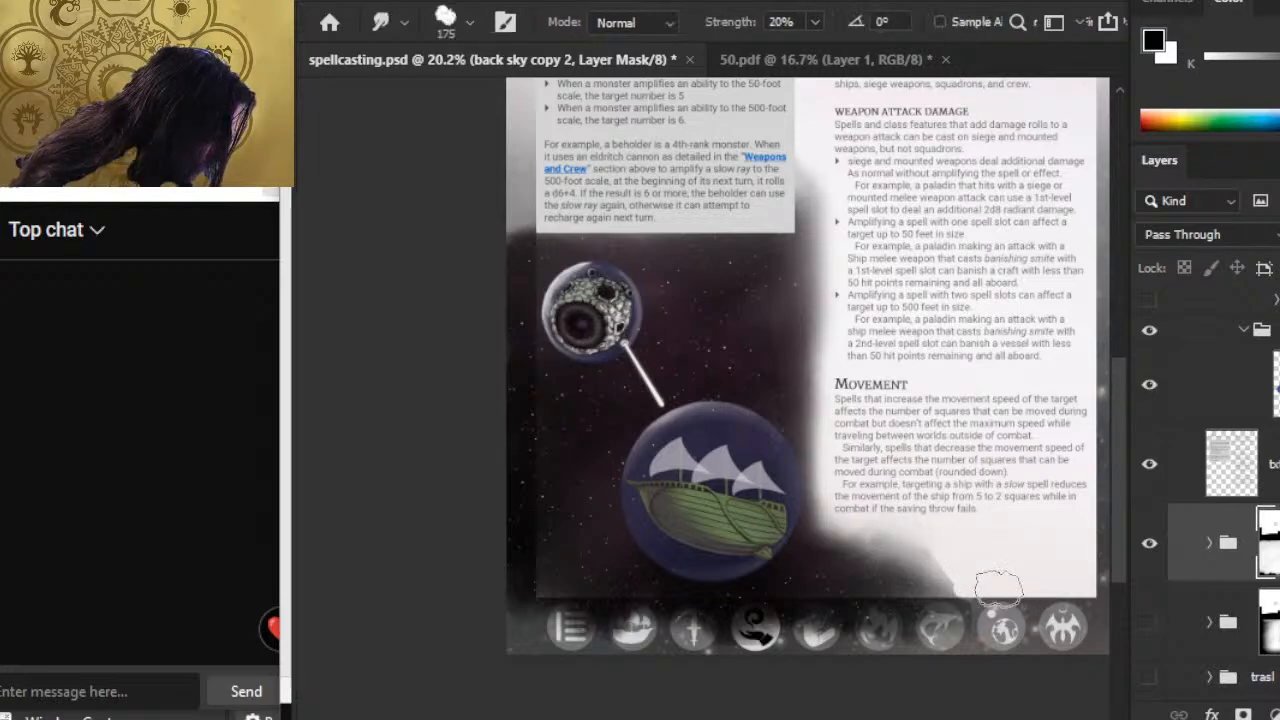
mouse_move(1000, 594)
left_mouse_down()
mouse_move(972, 562)
mouse_move(975, 581)
mouse_move(933, 552)
left_mouse_up()
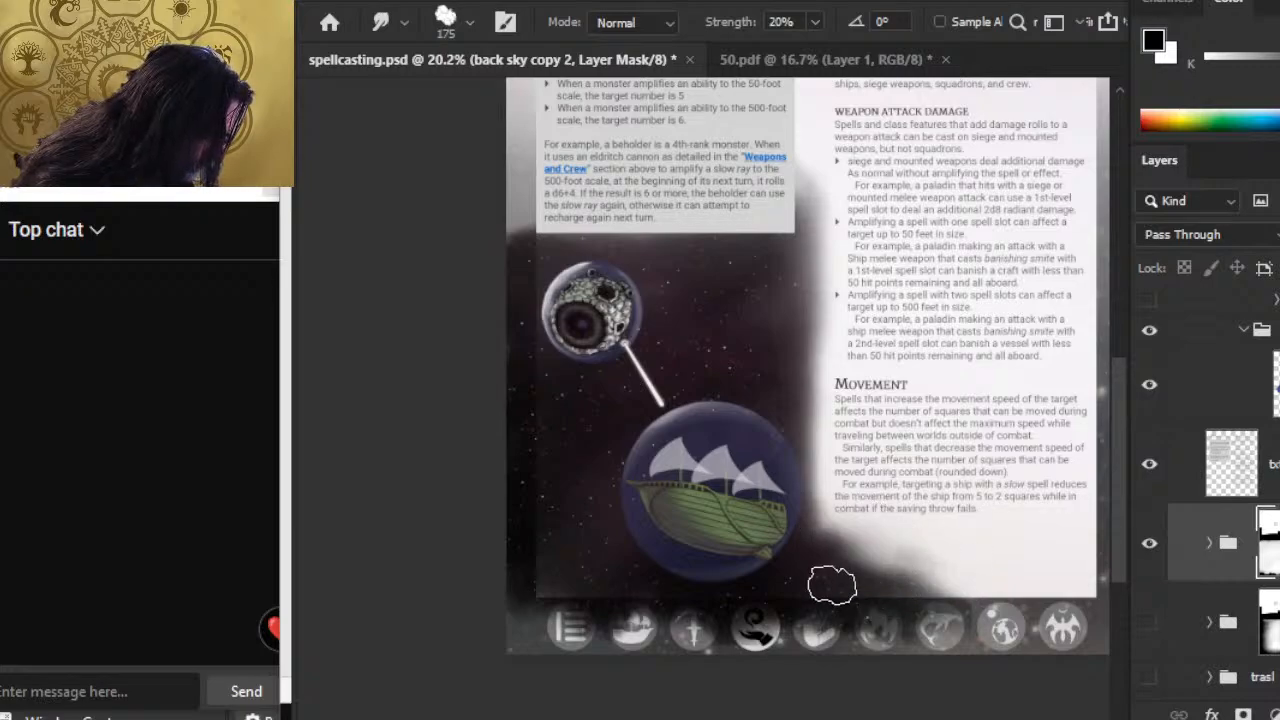
left_click_drag(934, 551, 786, 603)
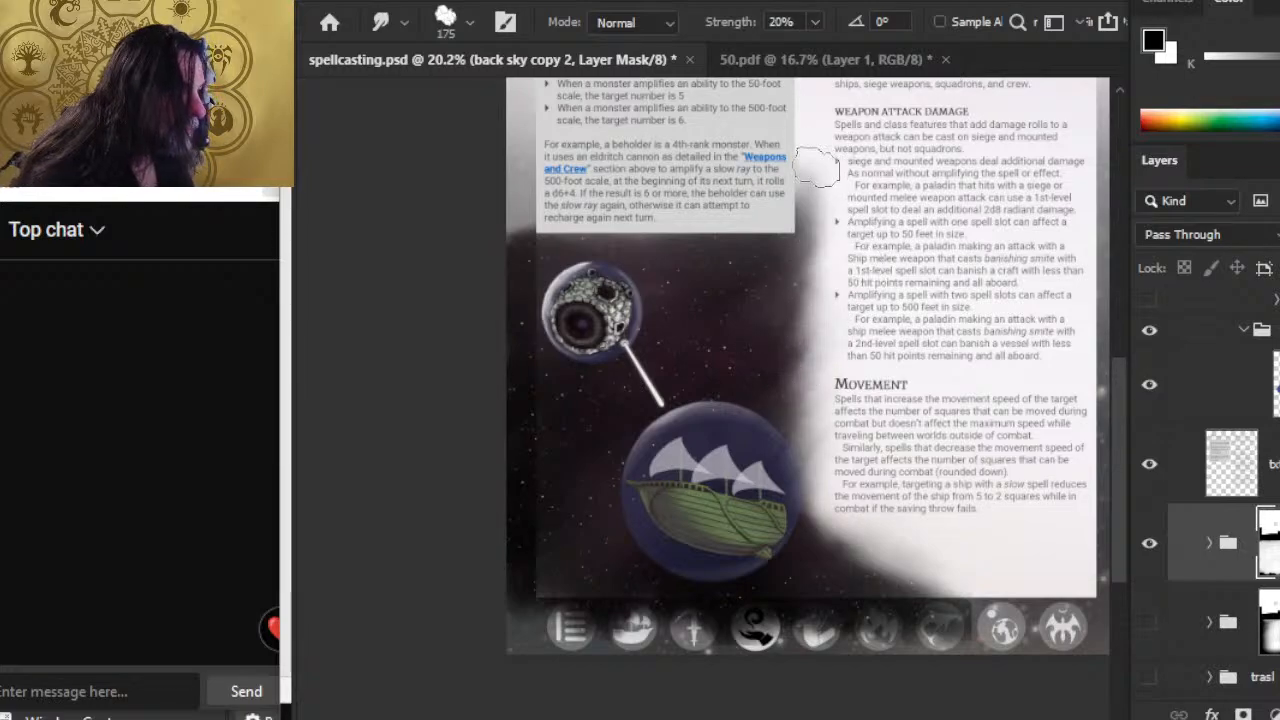
Paint black on the mask beside the grey text box's lower corner with the size 80 brush and smudge the new edge.
key("b")
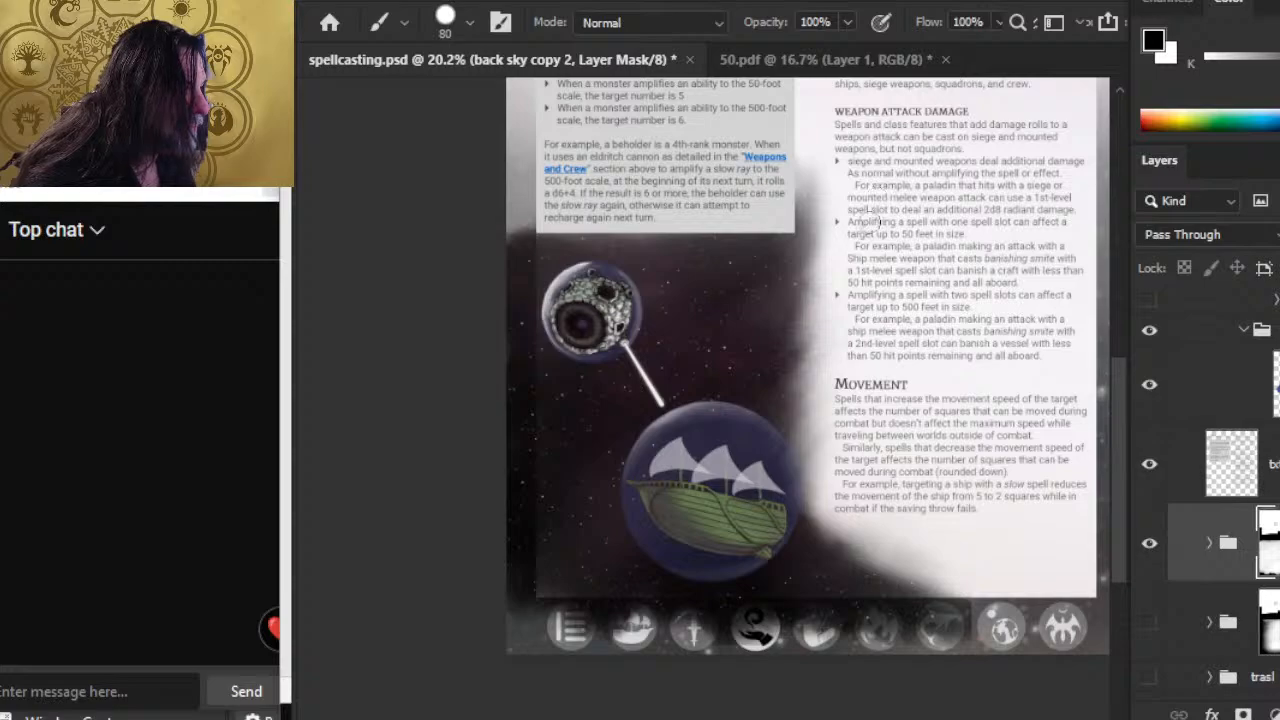
left_click_drag(823, 248, 811, 176)
key("r")
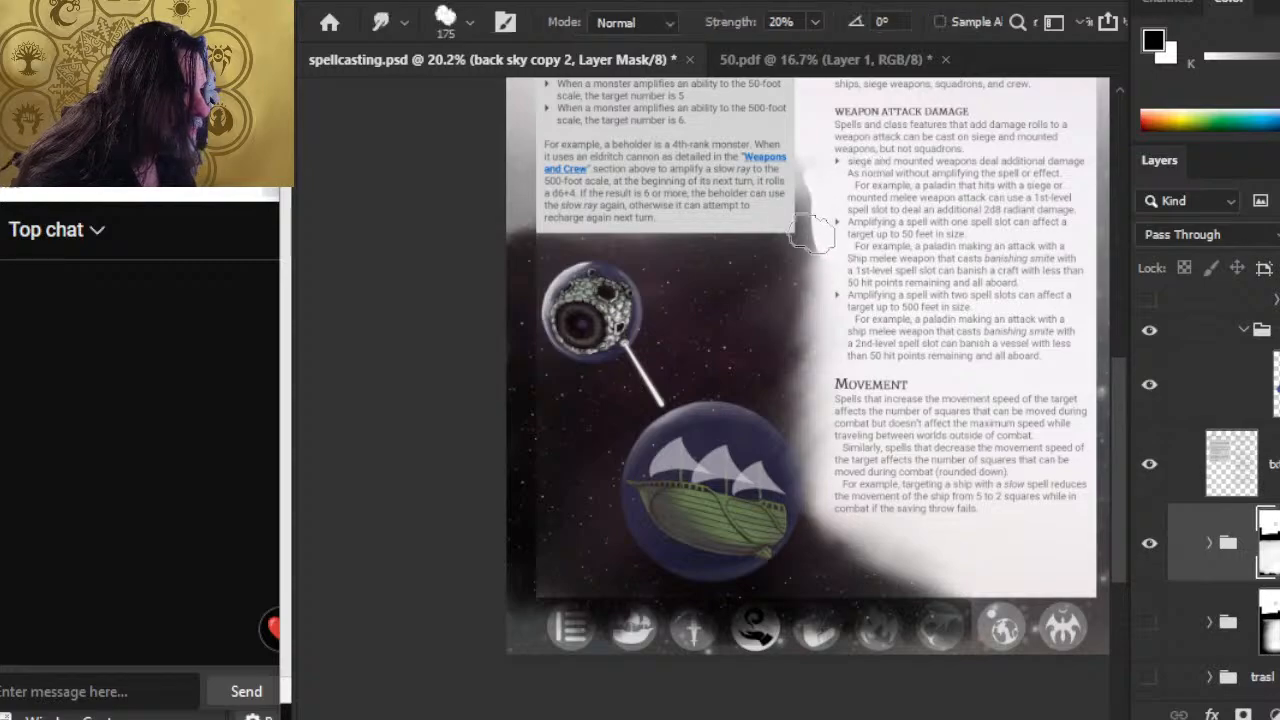
mouse_move(818, 225)
left_mouse_down()
mouse_move(802, 192)
mouse_move(813, 234)
mouse_move(799, 178)
mouse_move(800, 248)
mouse_move(810, 197)
mouse_move(799, 276)
mouse_move(808, 200)
mouse_move(797, 268)
mouse_move(813, 205)
mouse_move(795, 263)
left_mouse_up()
Reduce the smudge brush to 125 and blend the mask's edge between the grey text box and the galleon's bubble.
key("bracketleft")
mouse_move(808, 205)
left_mouse_down()
mouse_move(795, 272)
mouse_move(763, 251)
mouse_move(760, 266)
mouse_move(819, 242)
mouse_move(817, 287)
mouse_move(832, 229)
mouse_move(790, 232)
mouse_move(786, 360)
left_mouse_up()
left_click_drag(832, 287, 807, 392)
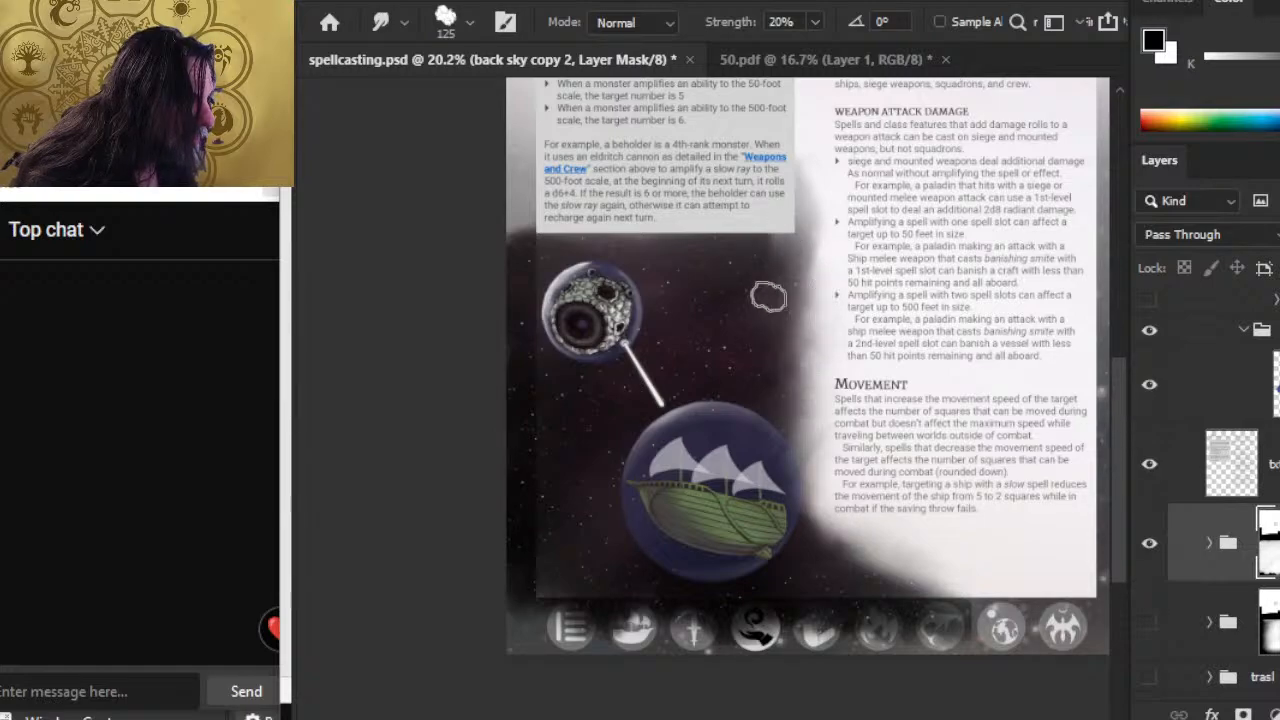
left_click_drag(768, 297, 798, 413)
left_click_drag(823, 307, 788, 398)
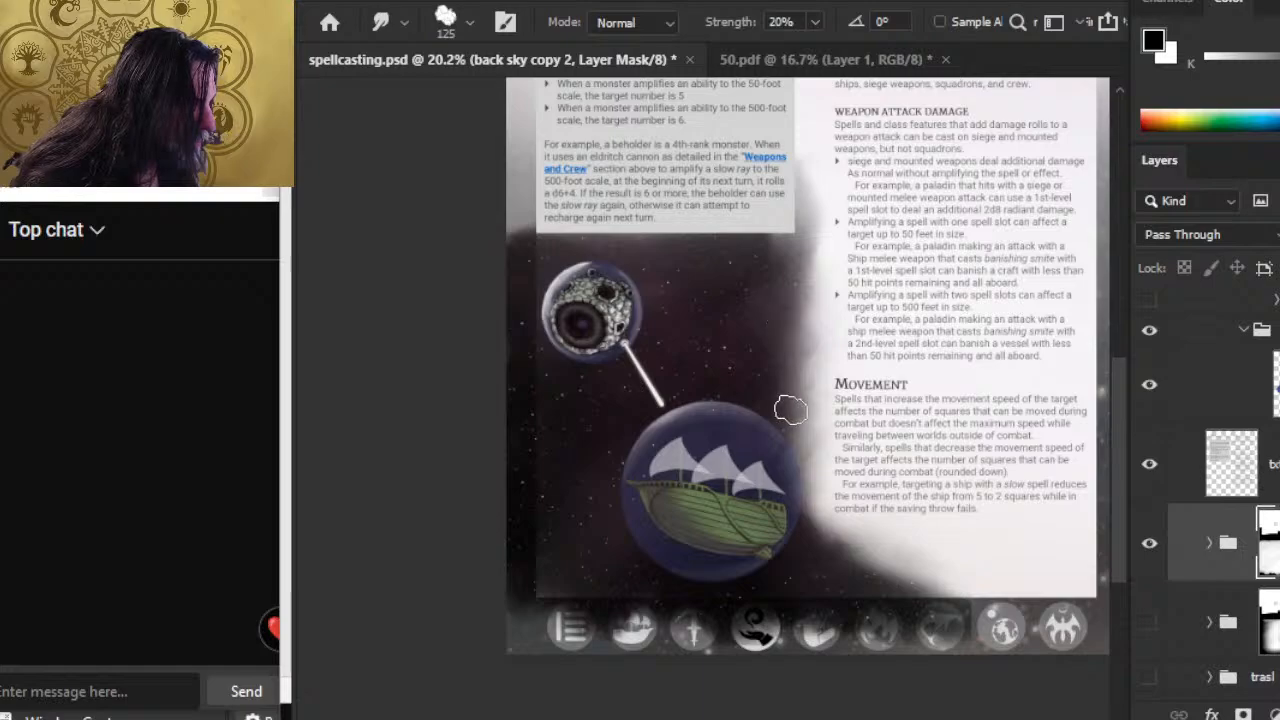
left_click_drag(810, 324, 794, 414)
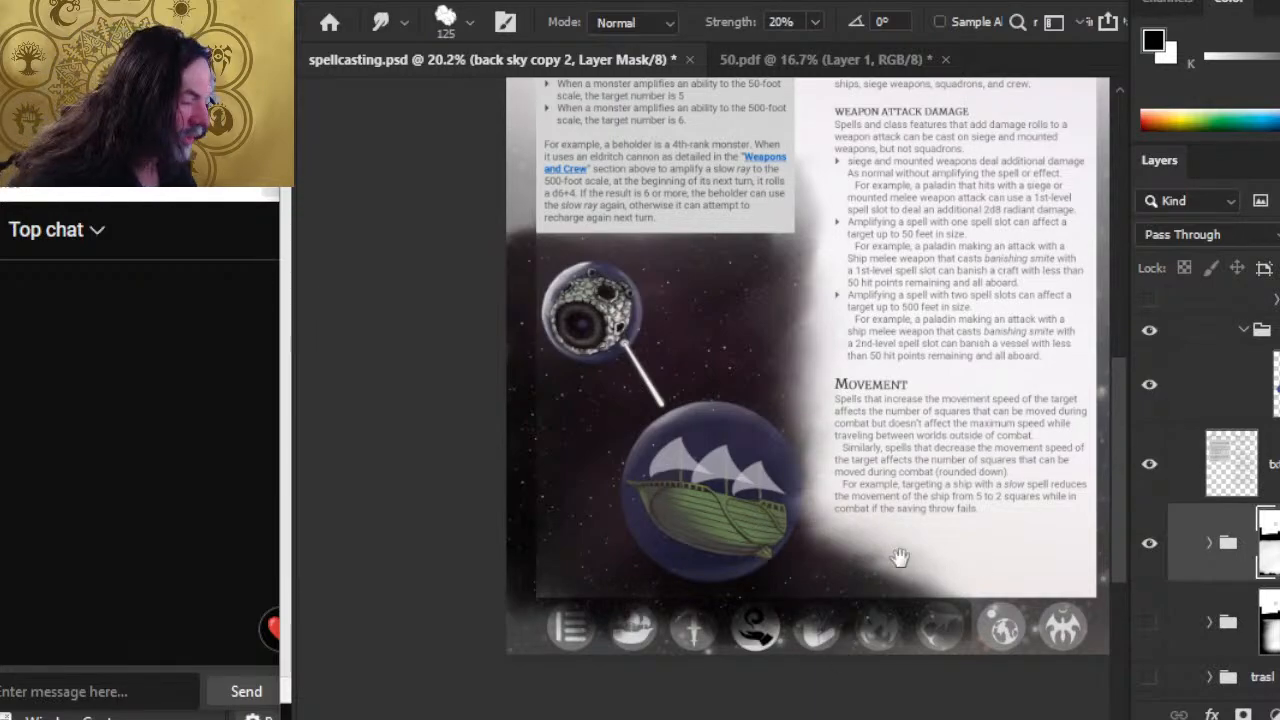
Reduce the smudge brush to 70 and shape the mask's edge beneath the Movement text into cloudy wisps.
left_click_drag(899, 557, 869, 503)
scroll(805, 494, "up", 2)
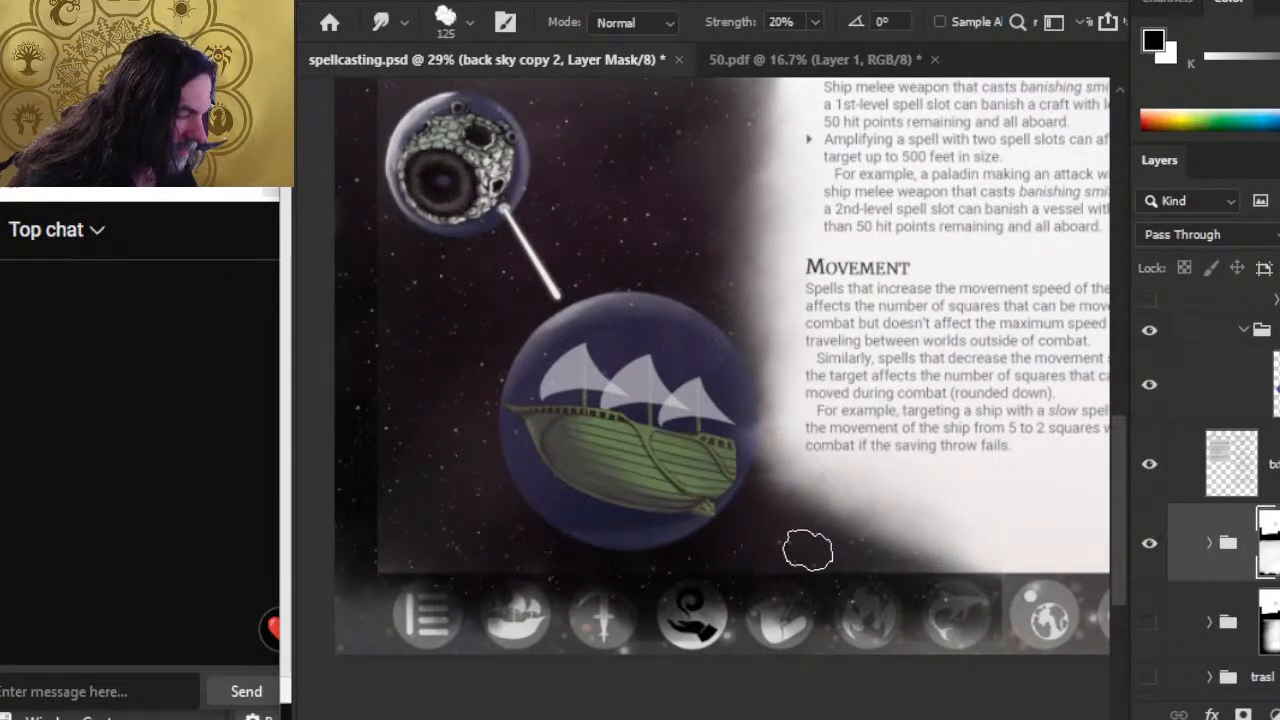
key("bracketleft")
key("bracketleft")
key("bracketleft")
key("bracketleft")
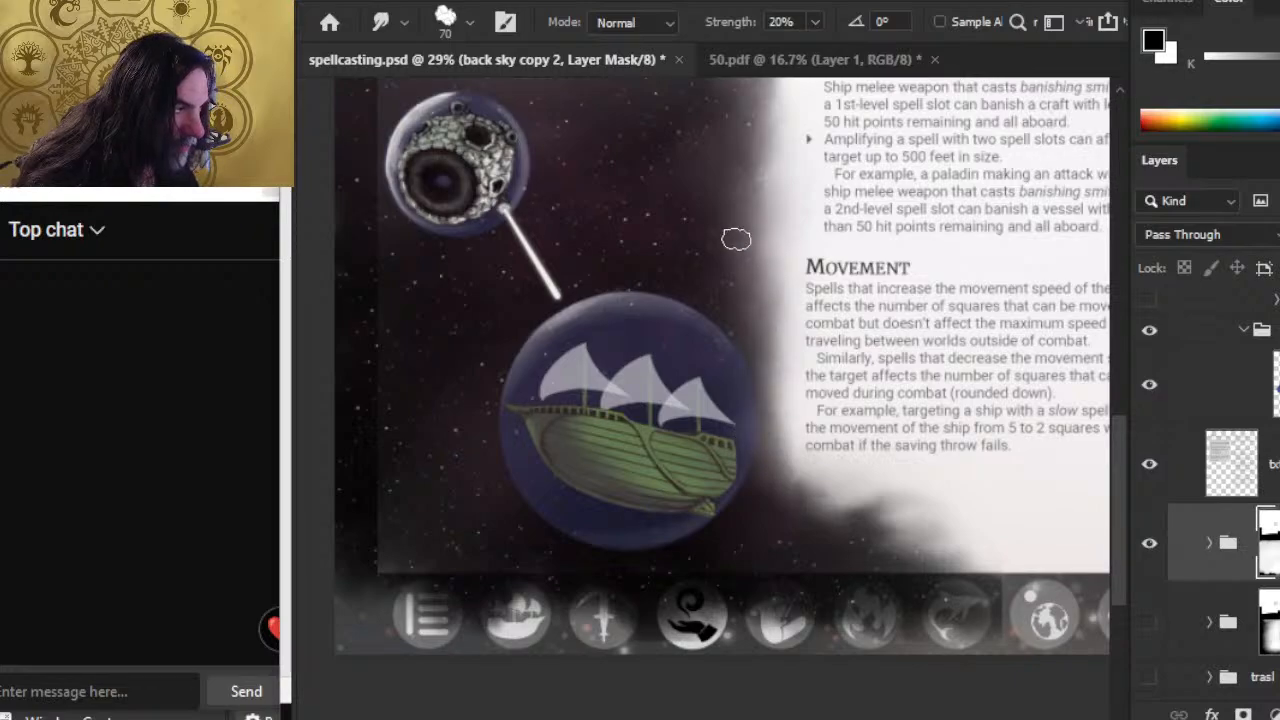
scroll(819, 345, "up", 3)
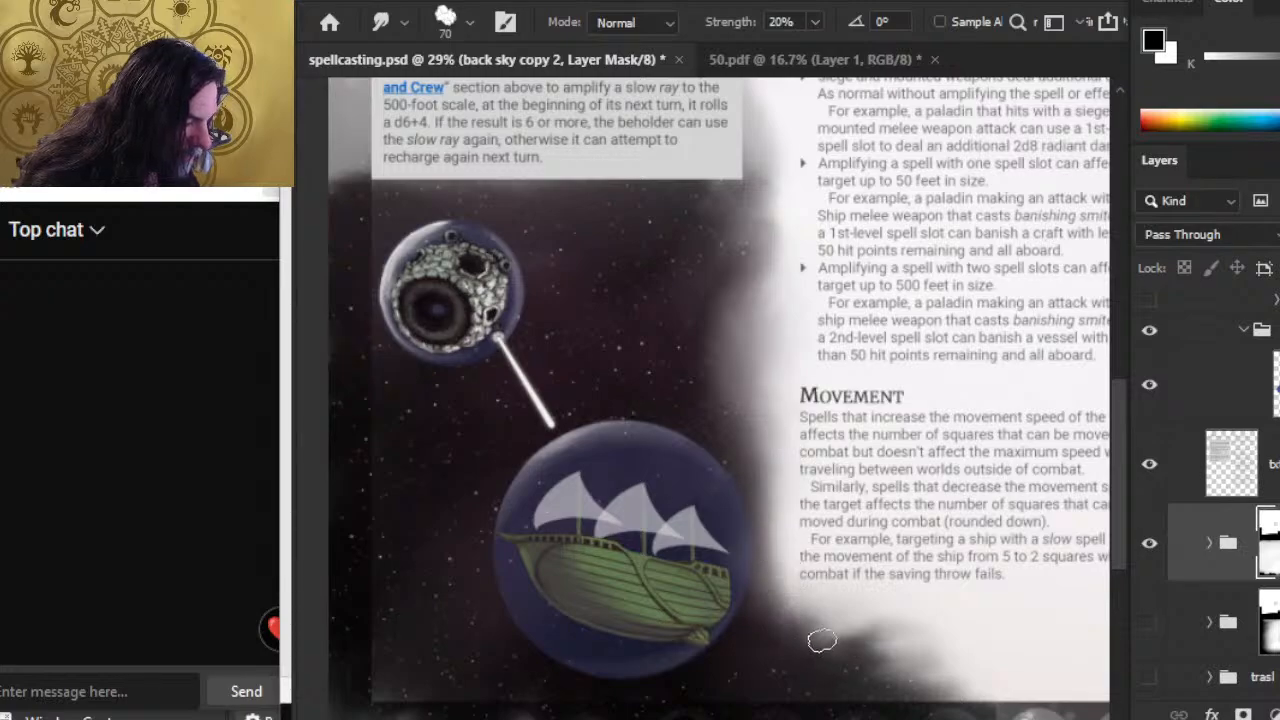
Paint black on the sky mask along the page's outer left margin and the bottom icon bar with the size 80 brush.
left_click_drag(665, 443, 808, 623)
key("b")
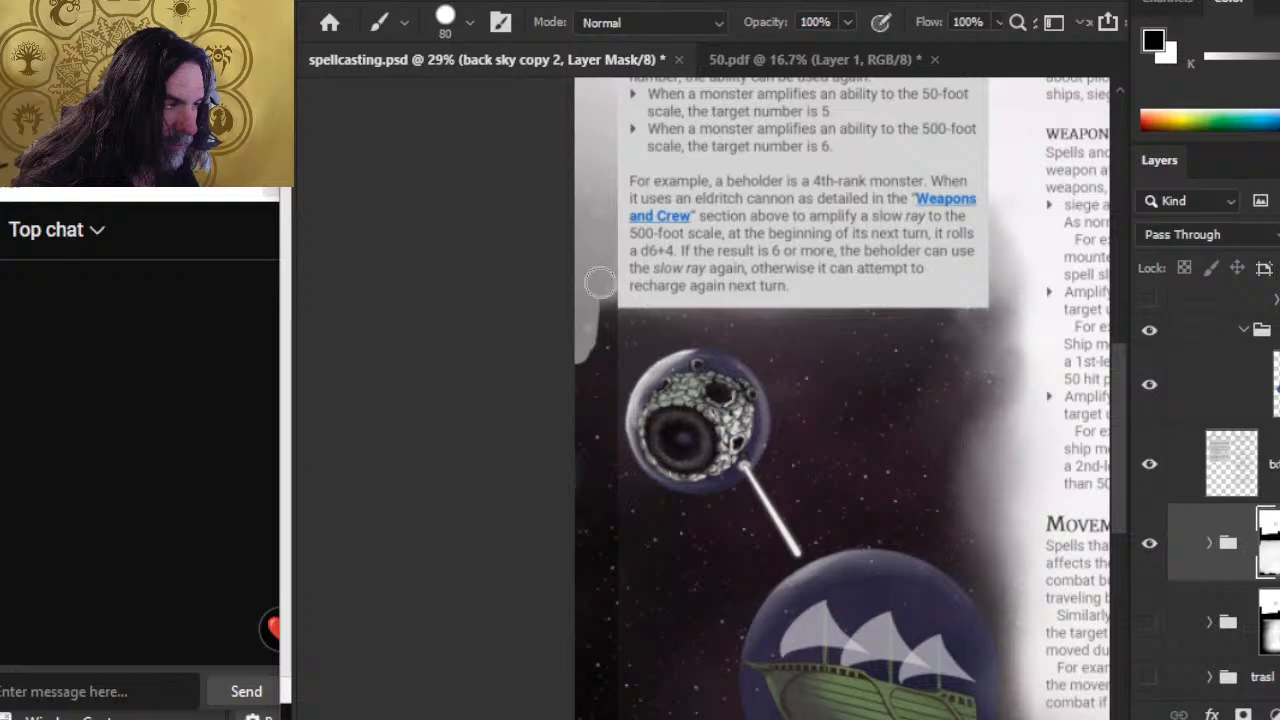
left_click(601, 282, "shift")
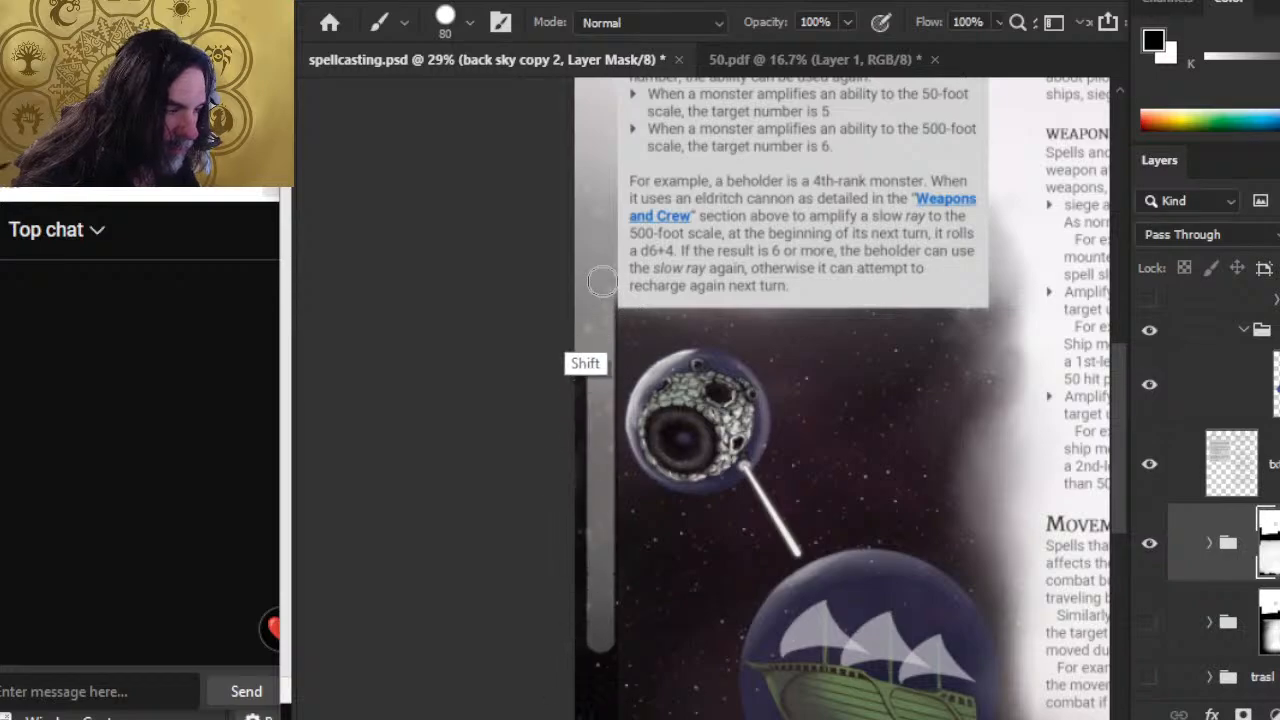
scroll(601, 282, "down", 5)
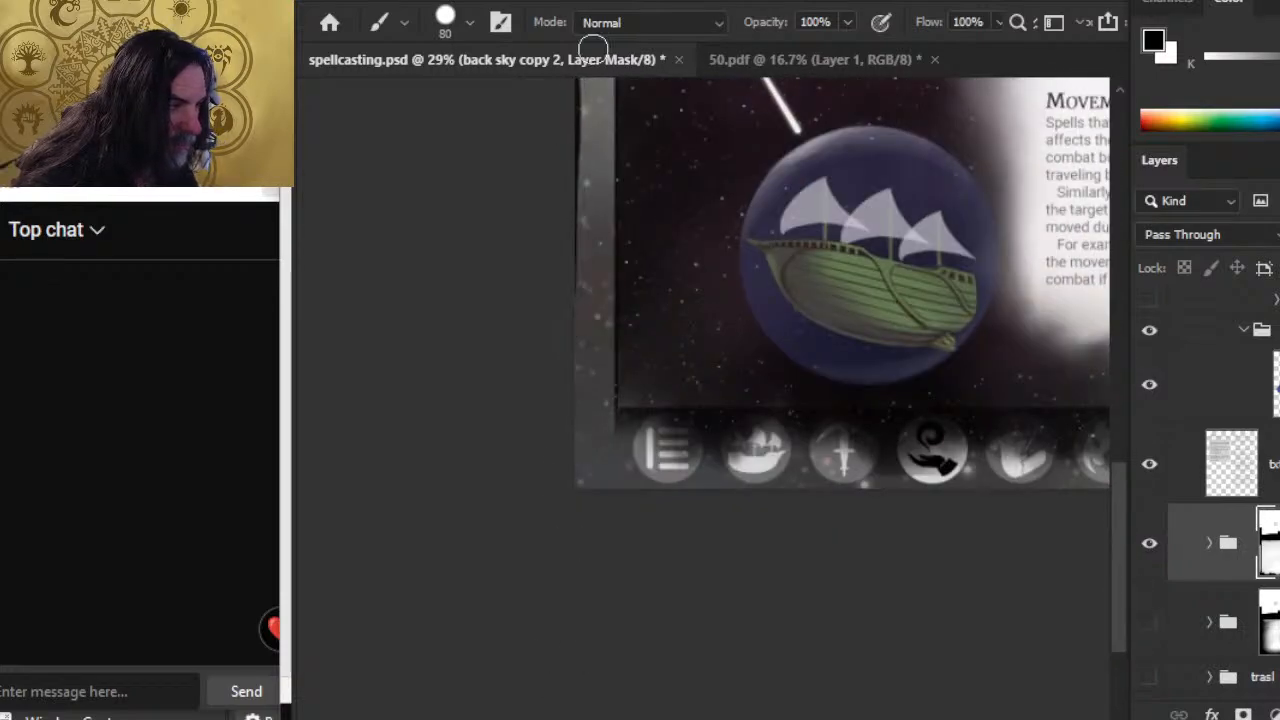
left_click_drag(566, 271, 574, 408)
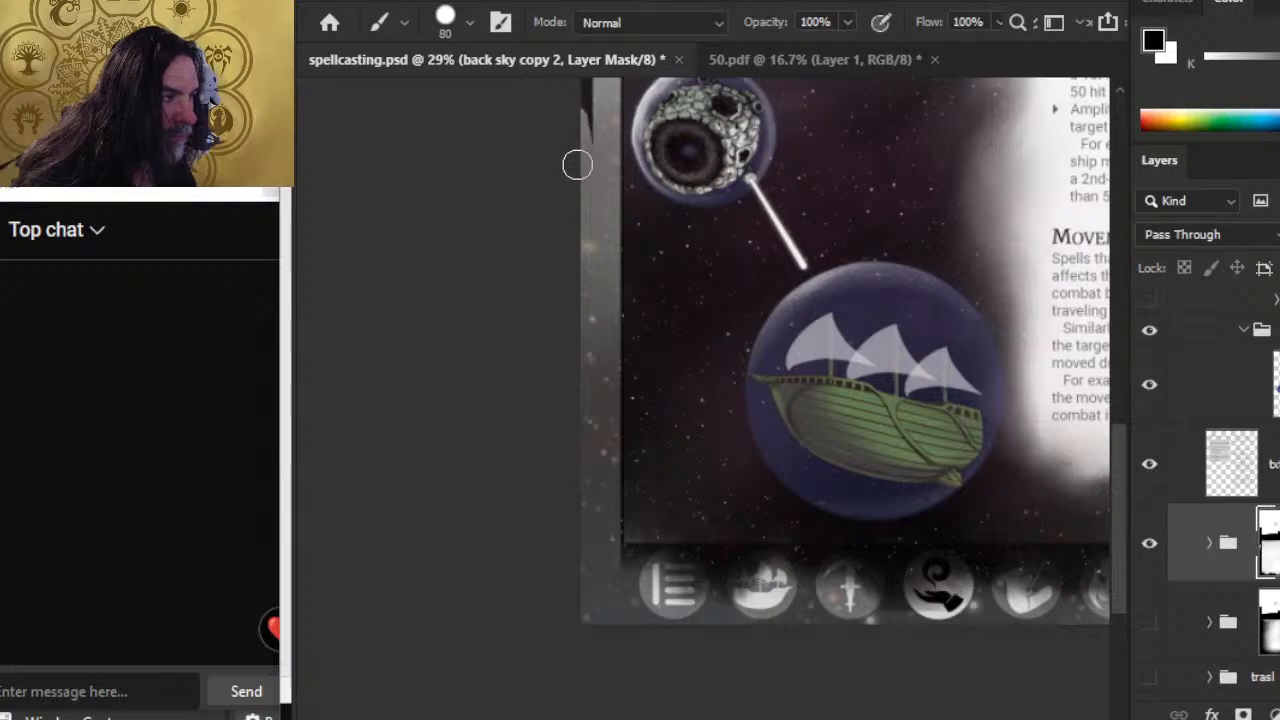
left_click_drag(580, 262, 586, 446)
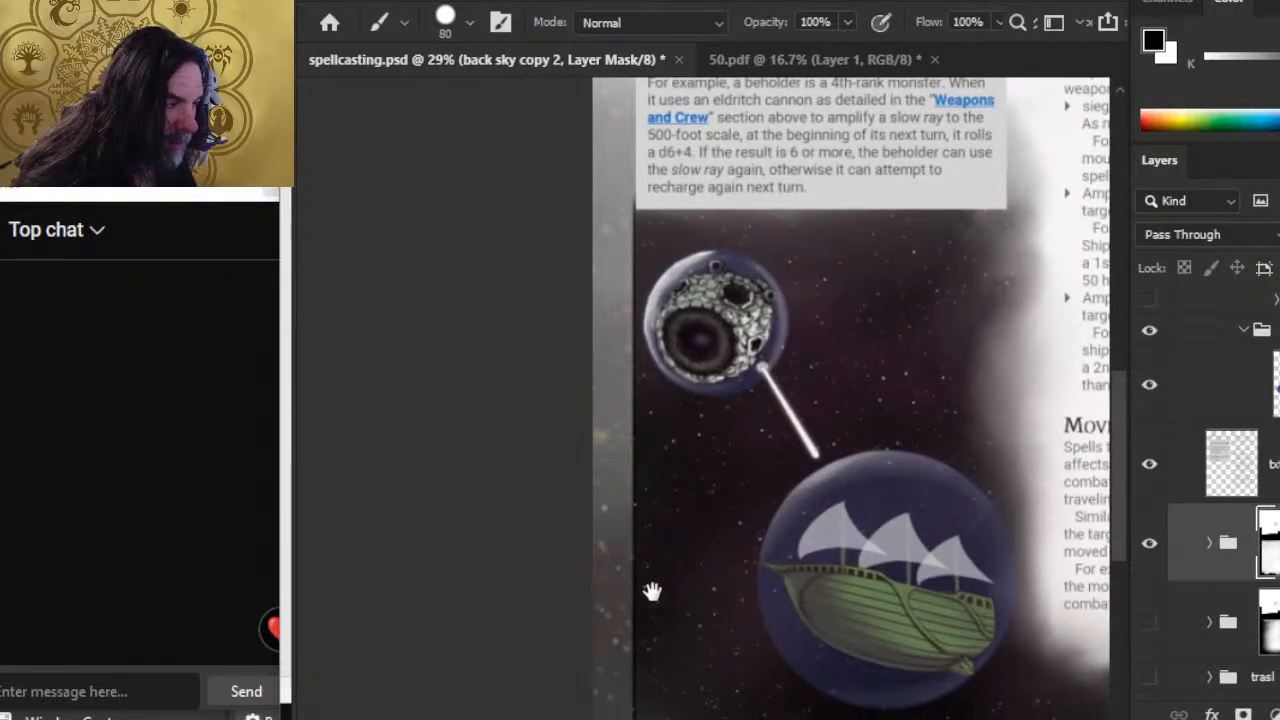
left_click_drag(651, 592, 637, 294)
scroll(1005, 531, "right", 6)
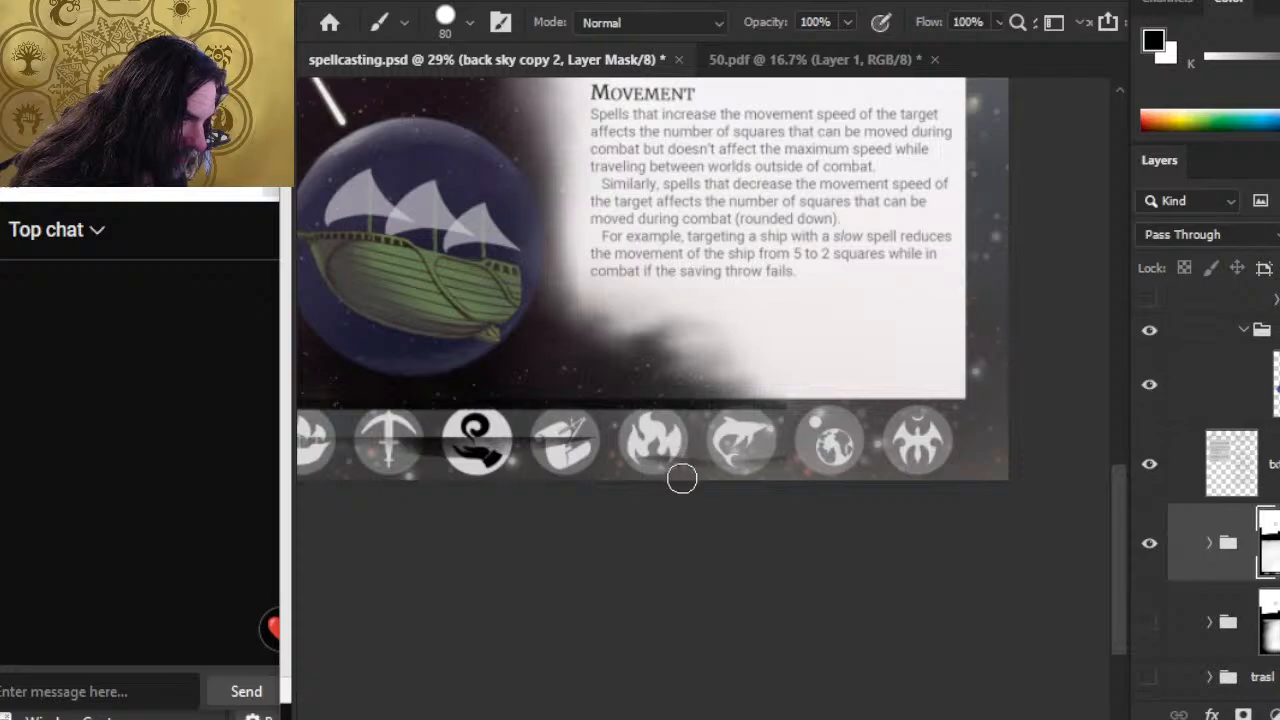
Review the whole page, examine the beholder's ray up close, and check the artwork against the surrounding text again.
key("z")
mouse_move(771, 508)
left_mouse_down()
mouse_move(656, 486)
mouse_move(697, 530)
left_mouse_up()
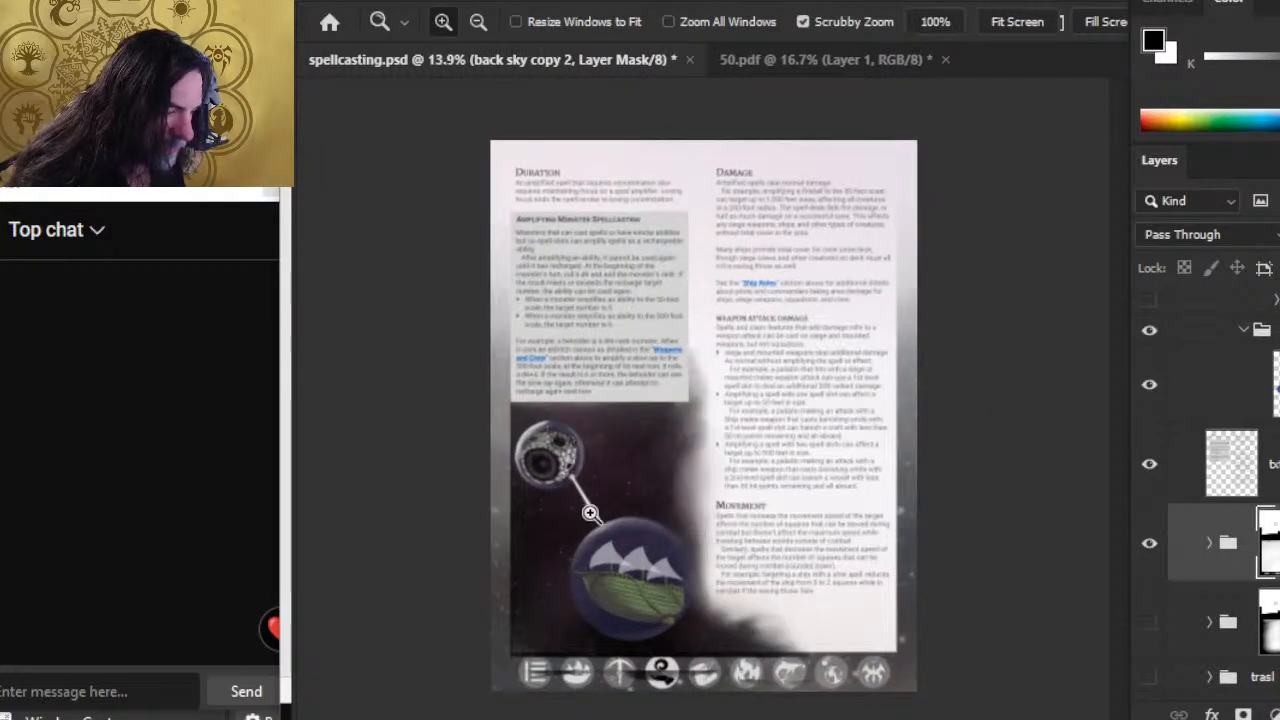
key("l")
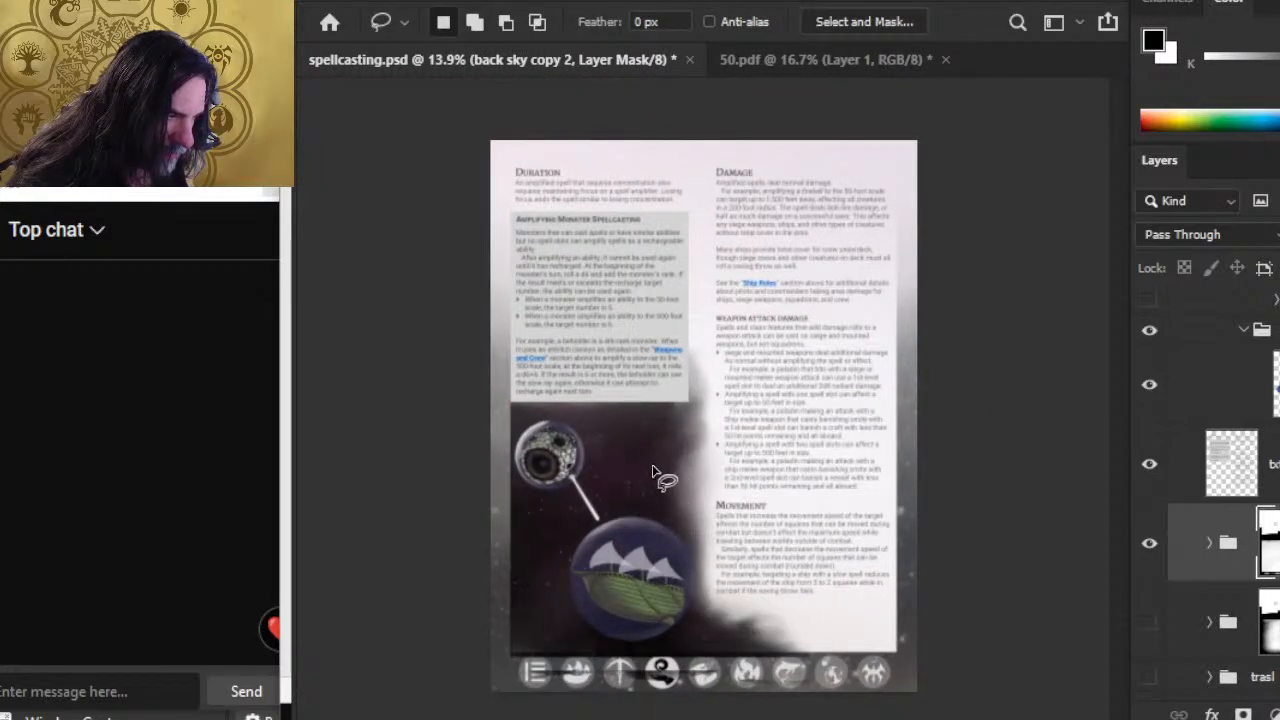
key("z")
left_click_drag(563, 498, 694, 508)
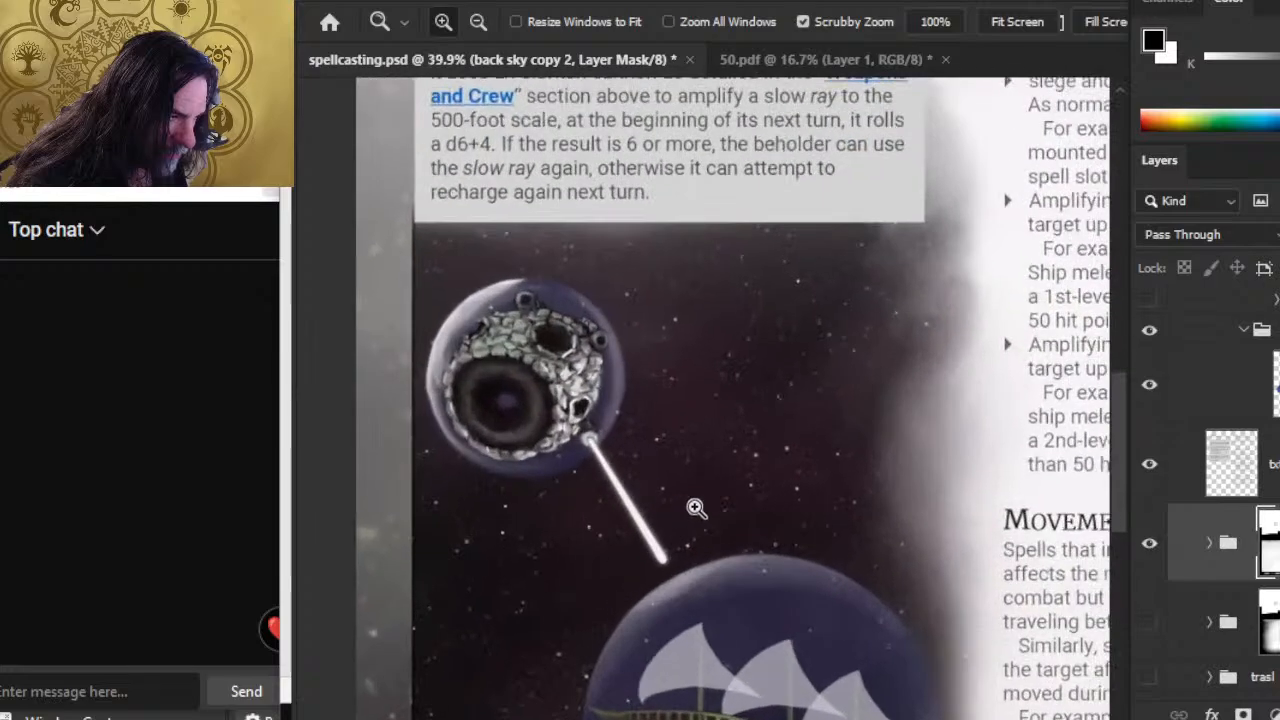
key("l")
key("z")
left_click_drag(811, 480, 702, 475)
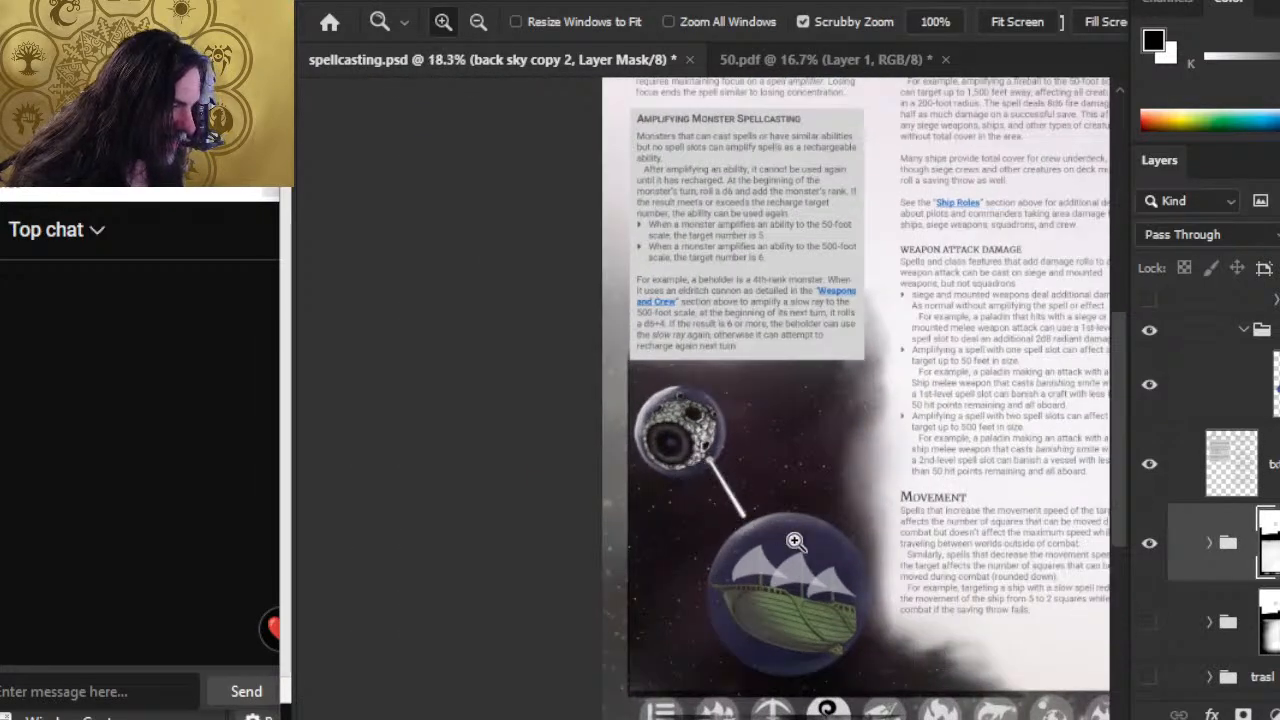
Check the galleon artwork and the bottom icon bar up close, and save spellcasting.psd.
left_click_drag(825, 590, 776, 600)
left_click_drag(546, 656, 658, 658)
left_click_drag(644, 668, 604, 486)
key("b")
key("e")
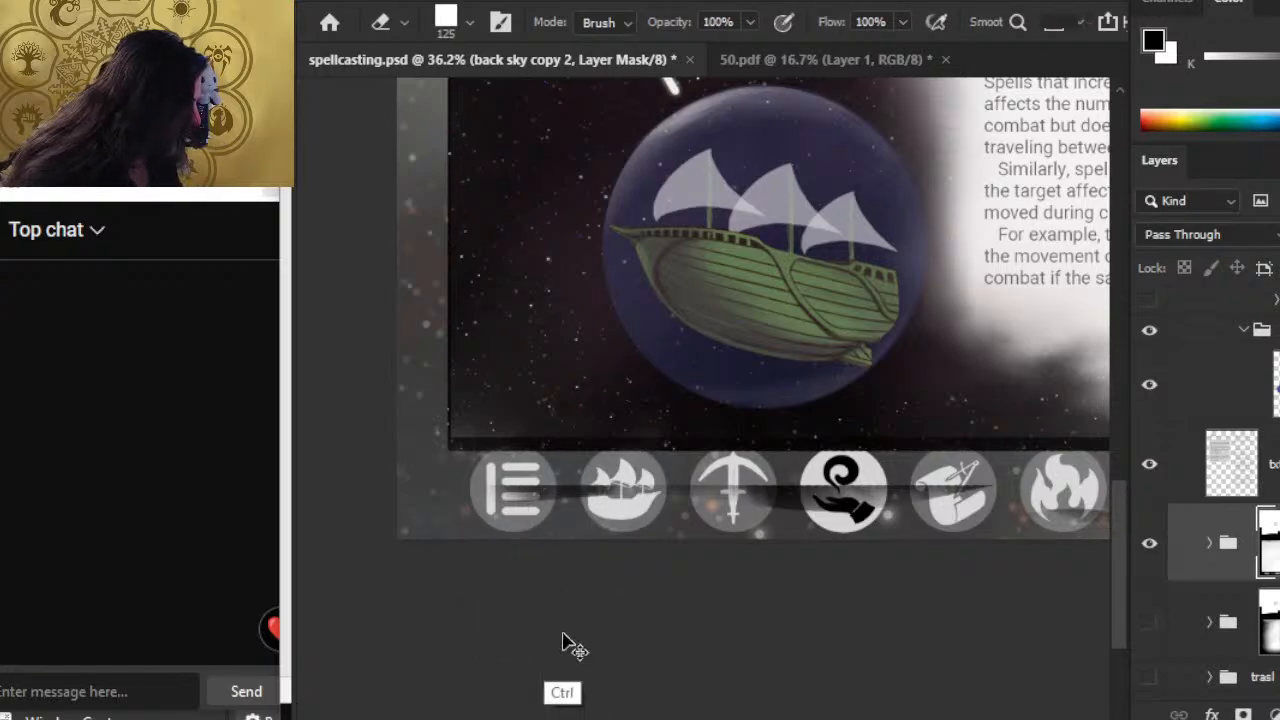
key("ctrl+s")
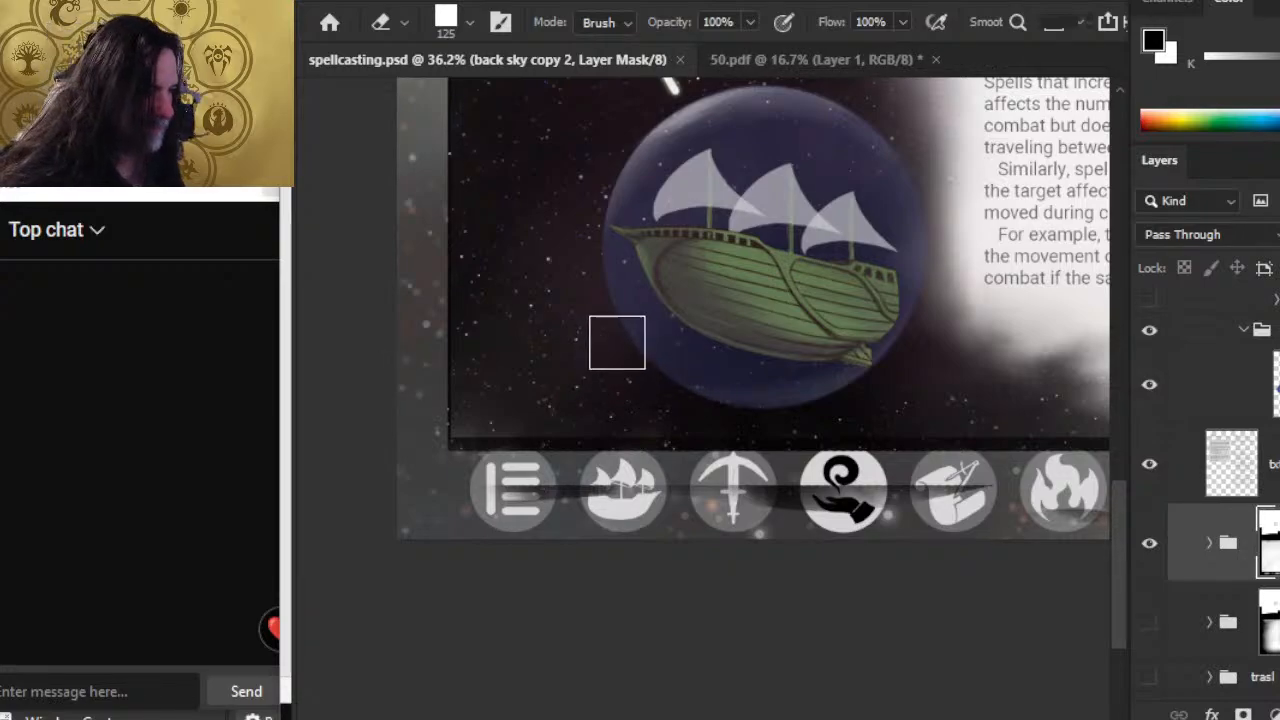
key("l")
mouse_move(658, 344)
left_mouse_down()
mouse_move(600, 308)
mouse_move(630, 377)
left_mouse_up()
key("ctrl+d")
Paint black on the sky mask across the whole bottom icon bar with the size 80 brush to remove the leftover dark streaks.
key("b")
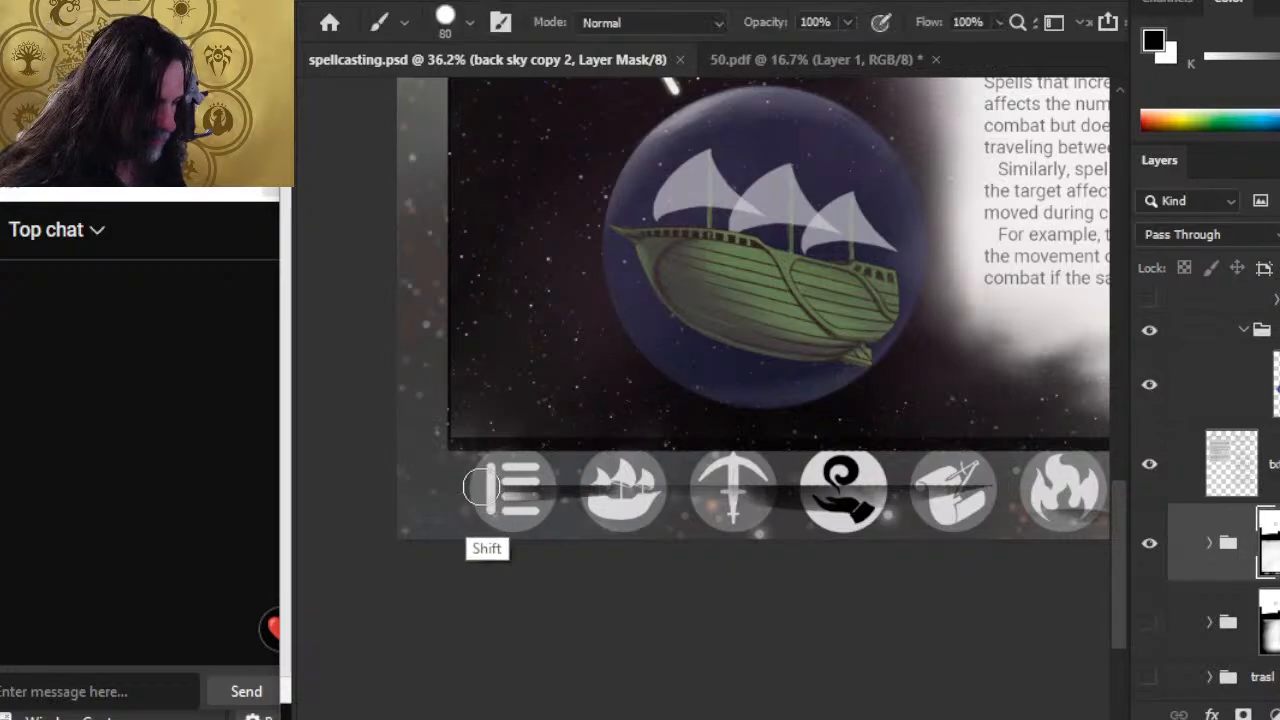
left_click_drag(487, 490, 1038, 512)
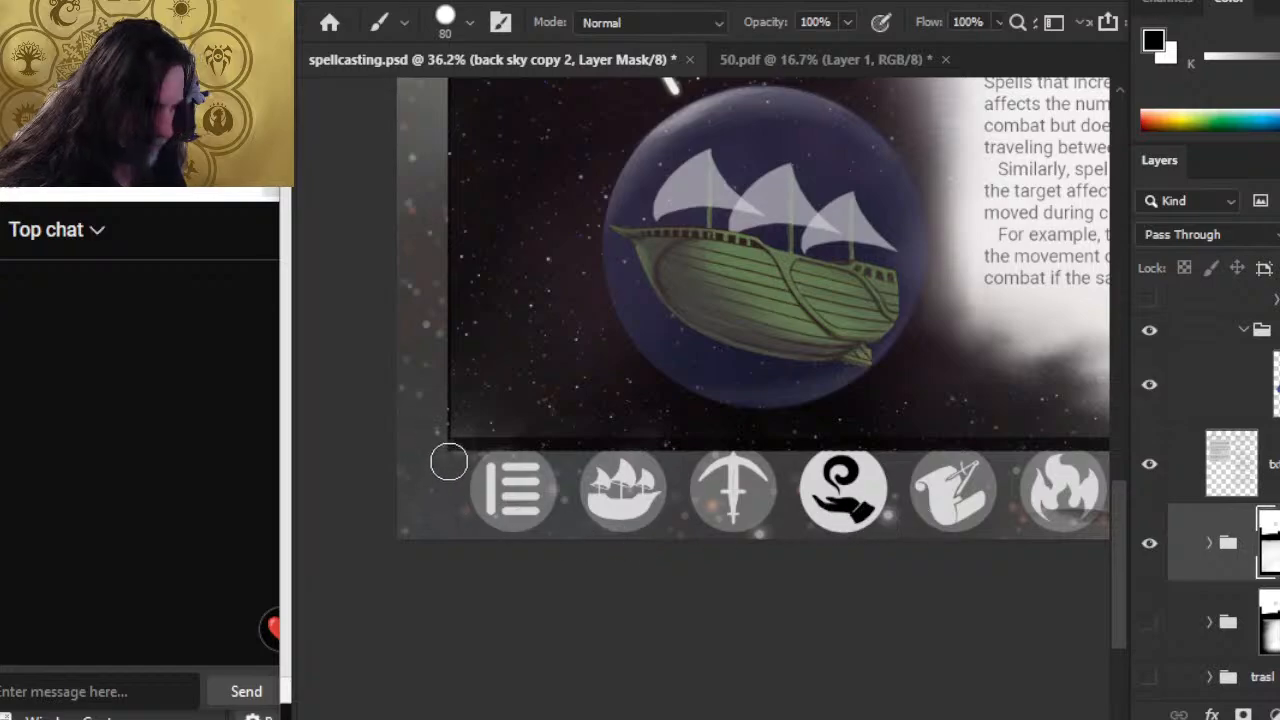
left_click(445, 457, "shift")
scroll(897, 577, "right", 5)
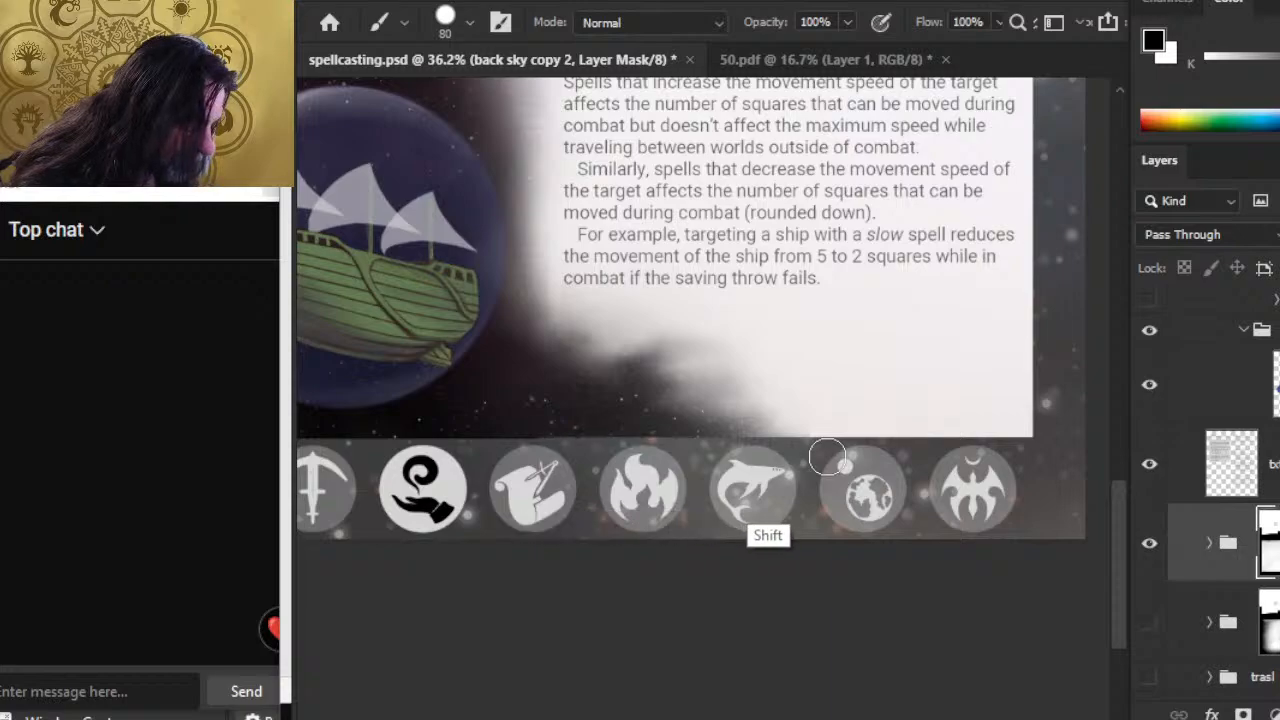
scroll(828, 458, "left", 8)
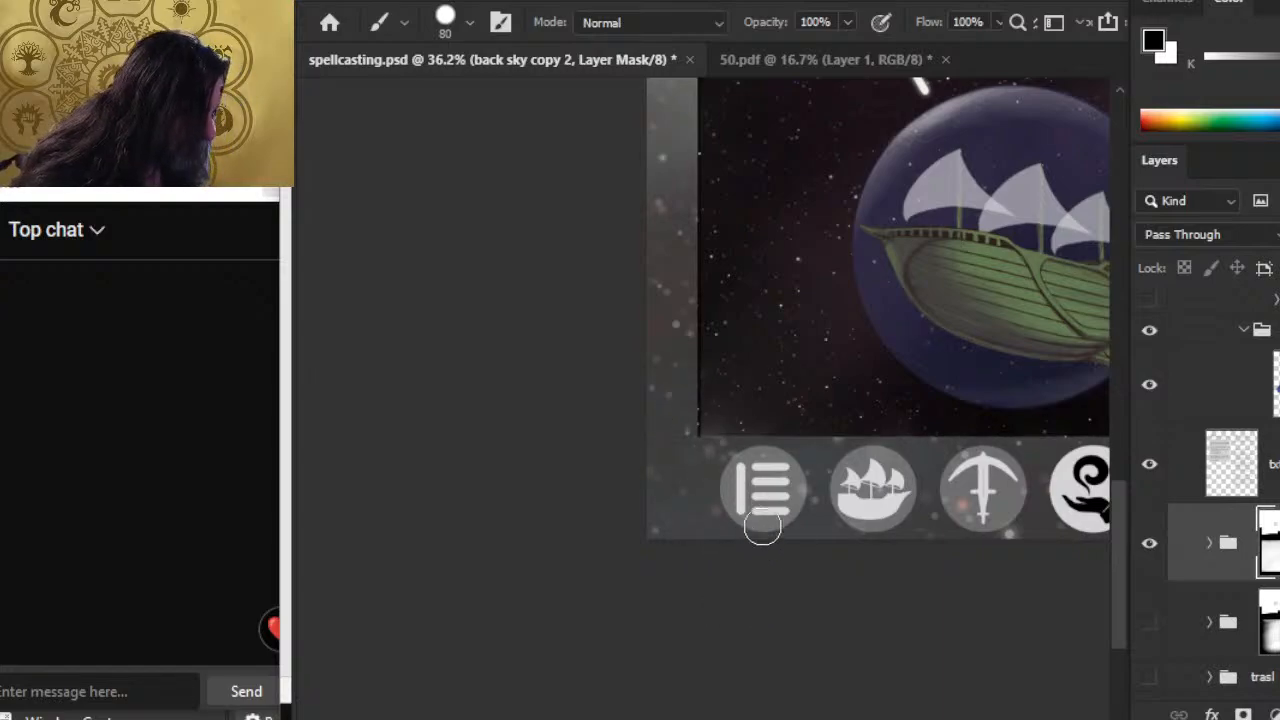
Inspect the sky's lower outer corner above the list icon and save the document again.
key("z")
mouse_move(752, 475)
left_mouse_down()
mouse_move(853, 508)
mouse_move(663, 486)
left_mouse_up()
key("b")
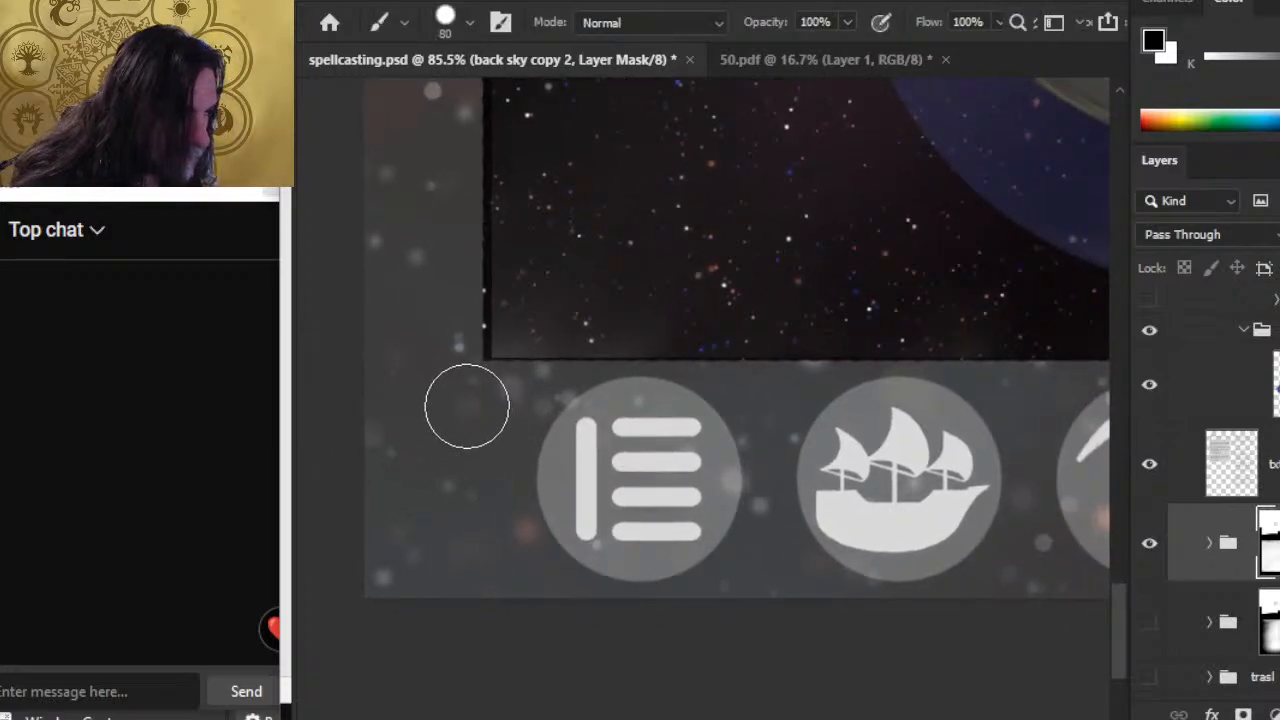
key("z")
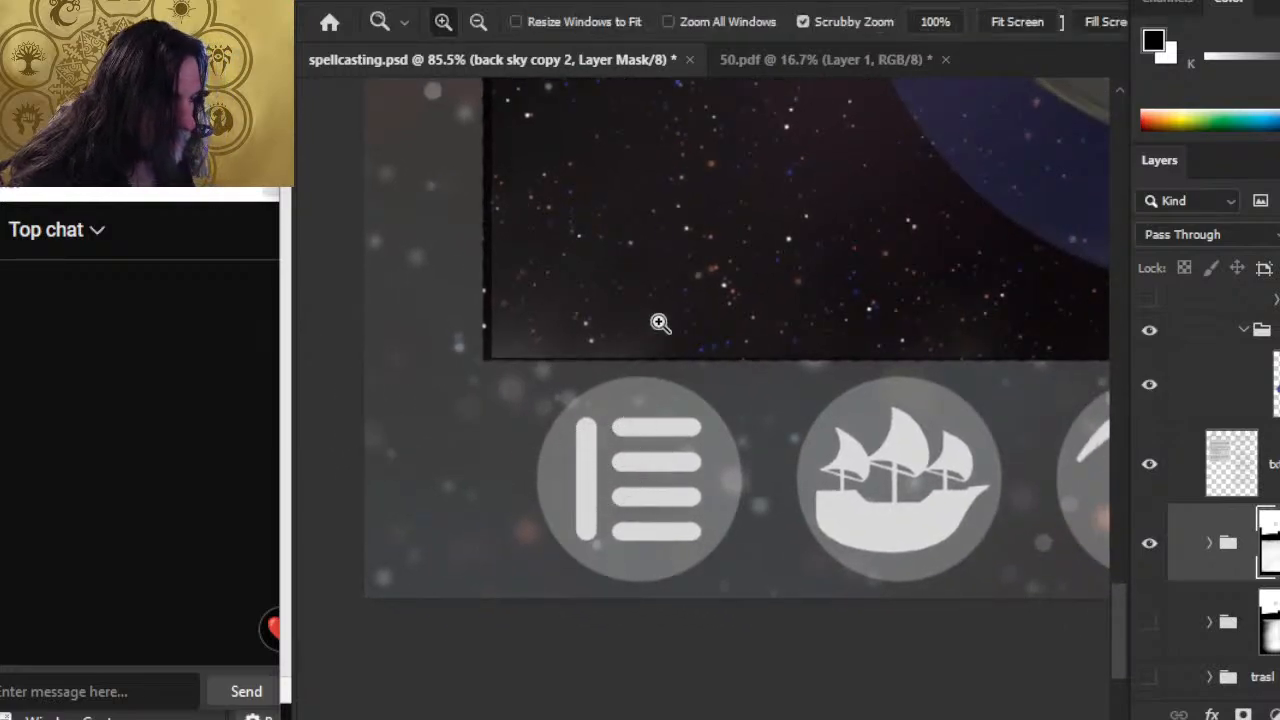
key("l")
key("z")
left_click_drag(775, 451, 771, 509)
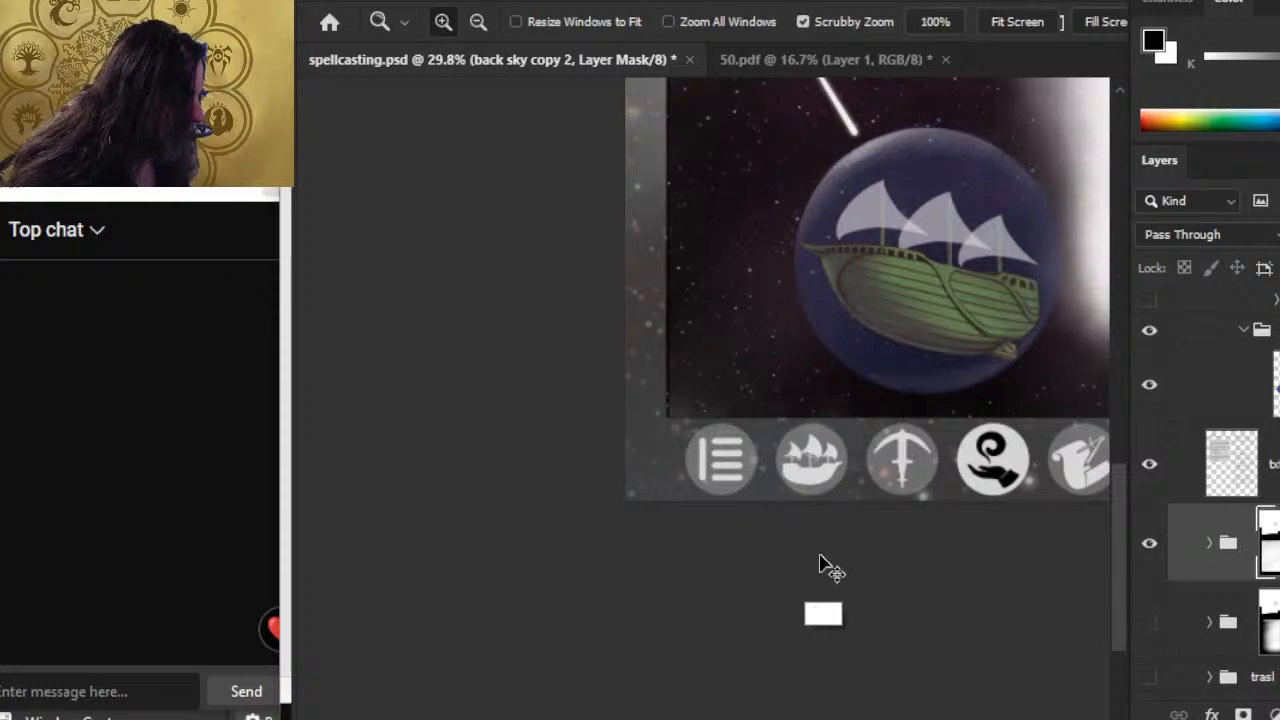
key("ctrl+s")
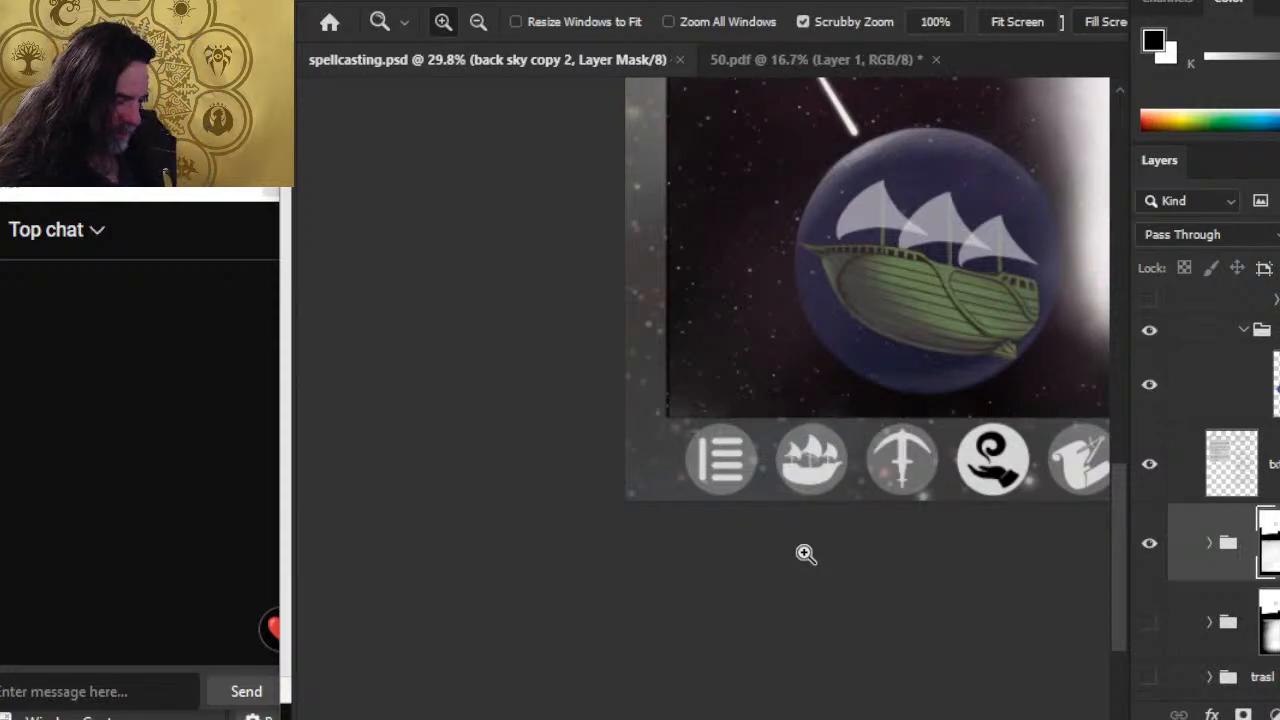
Paint a straight black stroke on the sky mask along the icon bar's upper edge with the size 80 brush to trim the ragged border.
key("l")
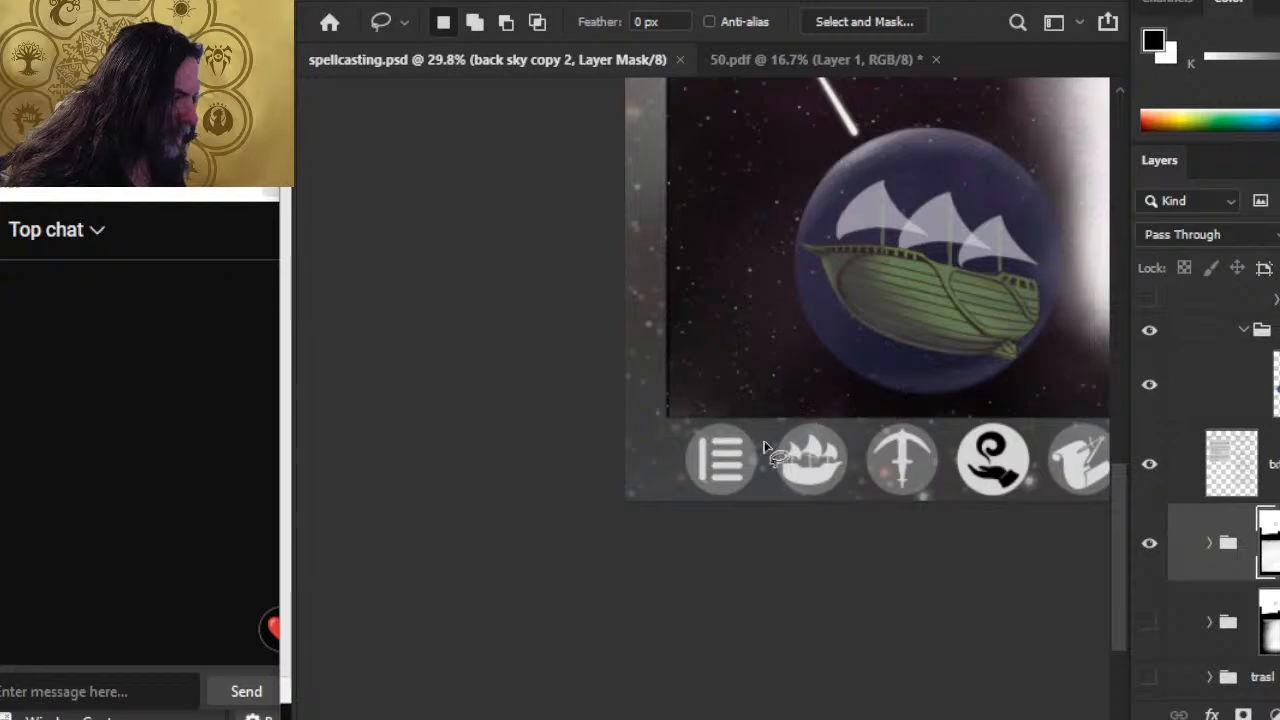
left_click_drag(776, 485, 622, 427)
key("z")
left_click(538, 390)
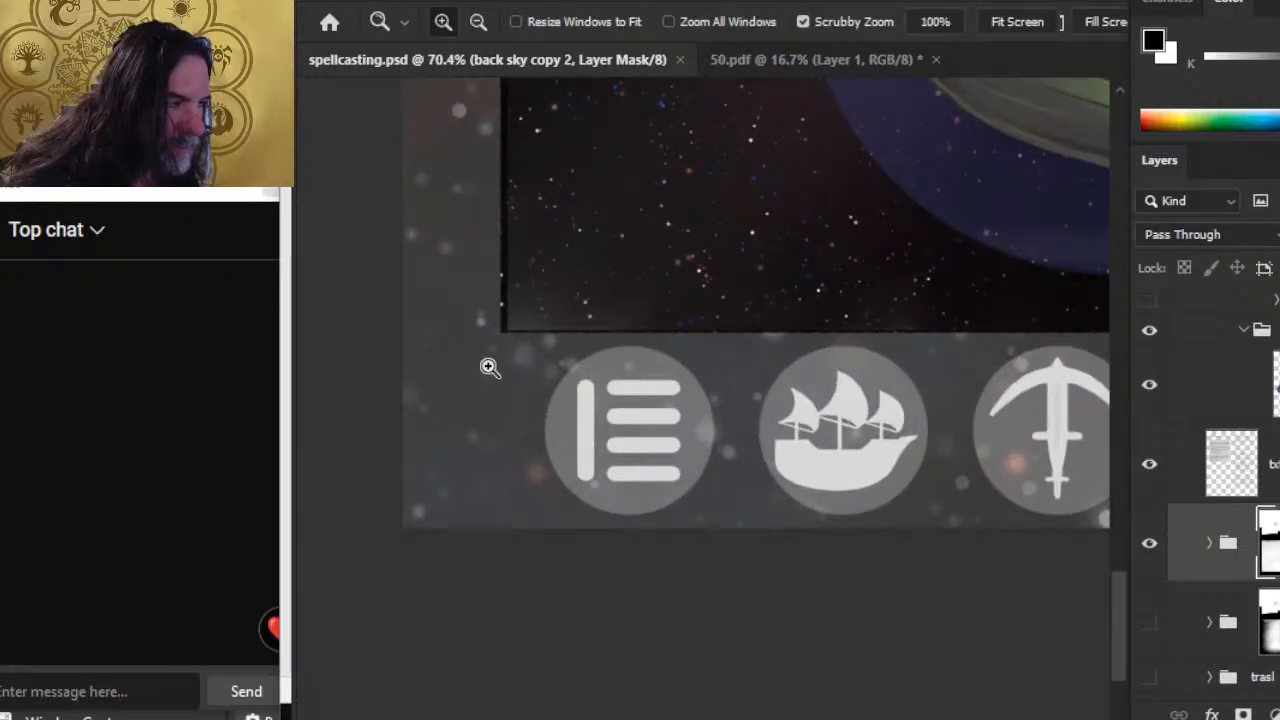
left_click_drag(489, 367, 505, 367)
key("b")
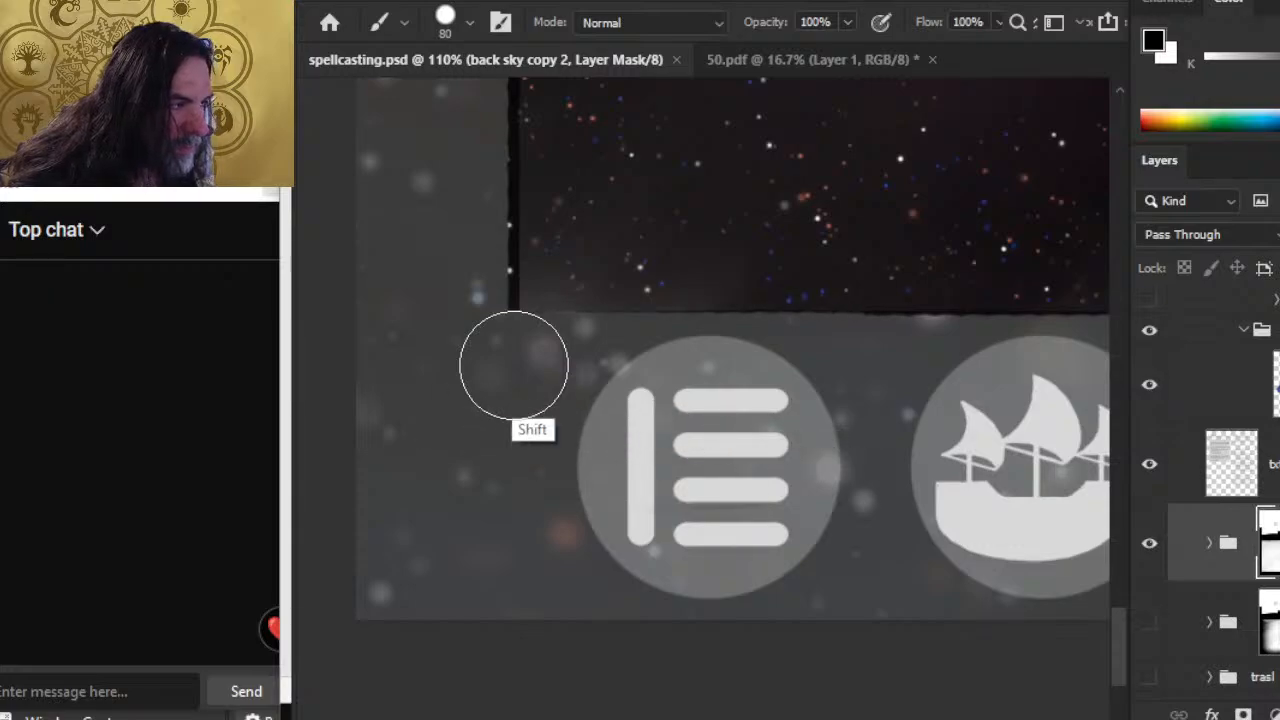
scroll(514, 365, "right", 15)
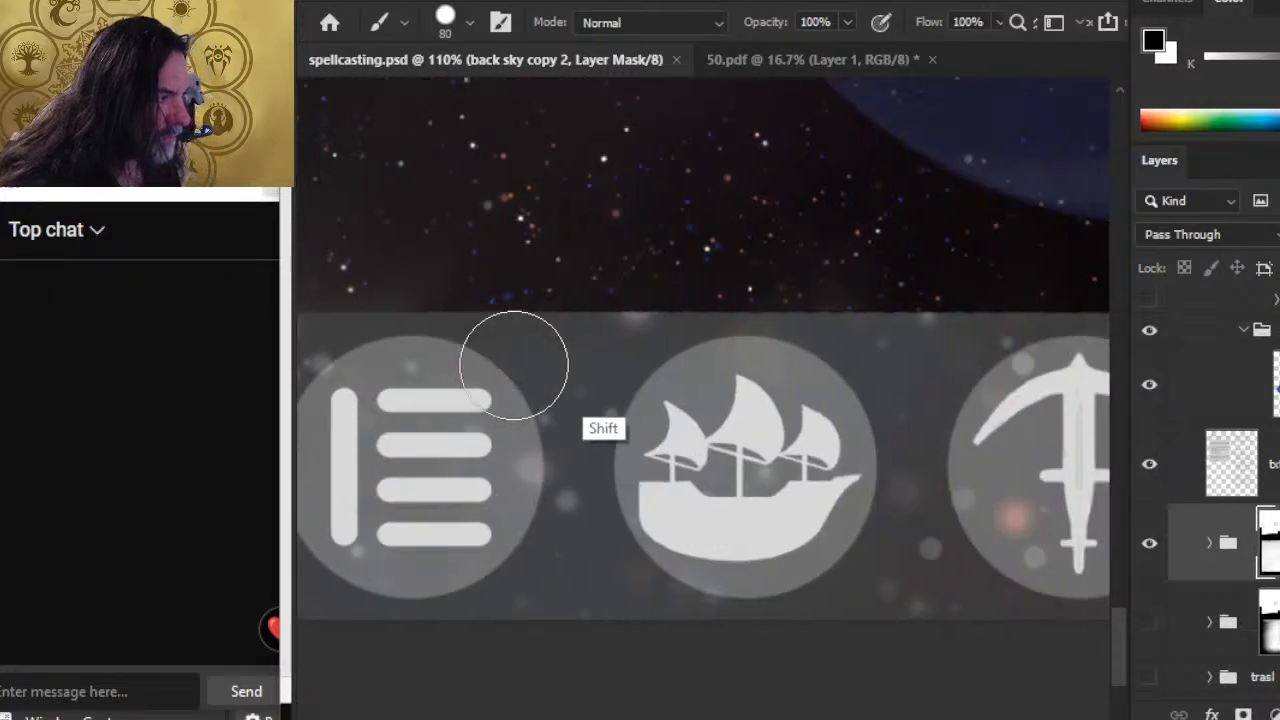
scroll(514, 365, "right", 20)
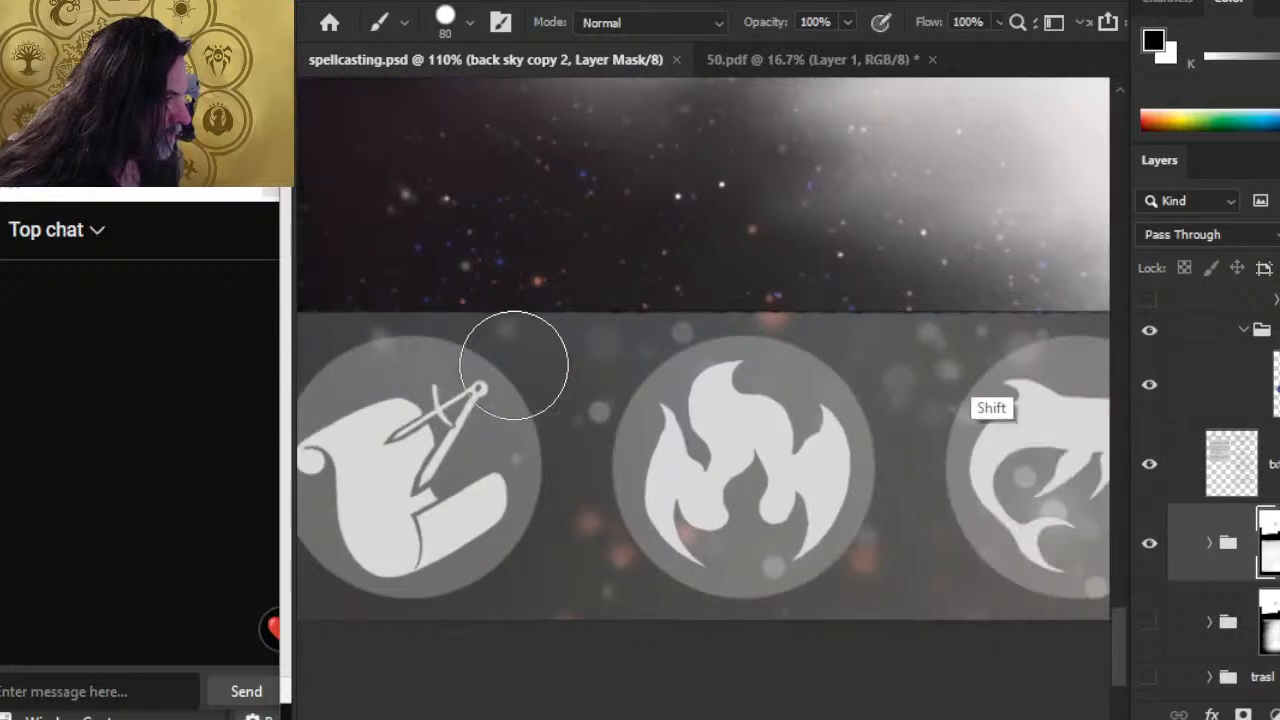
scroll(514, 365, "right", 12)
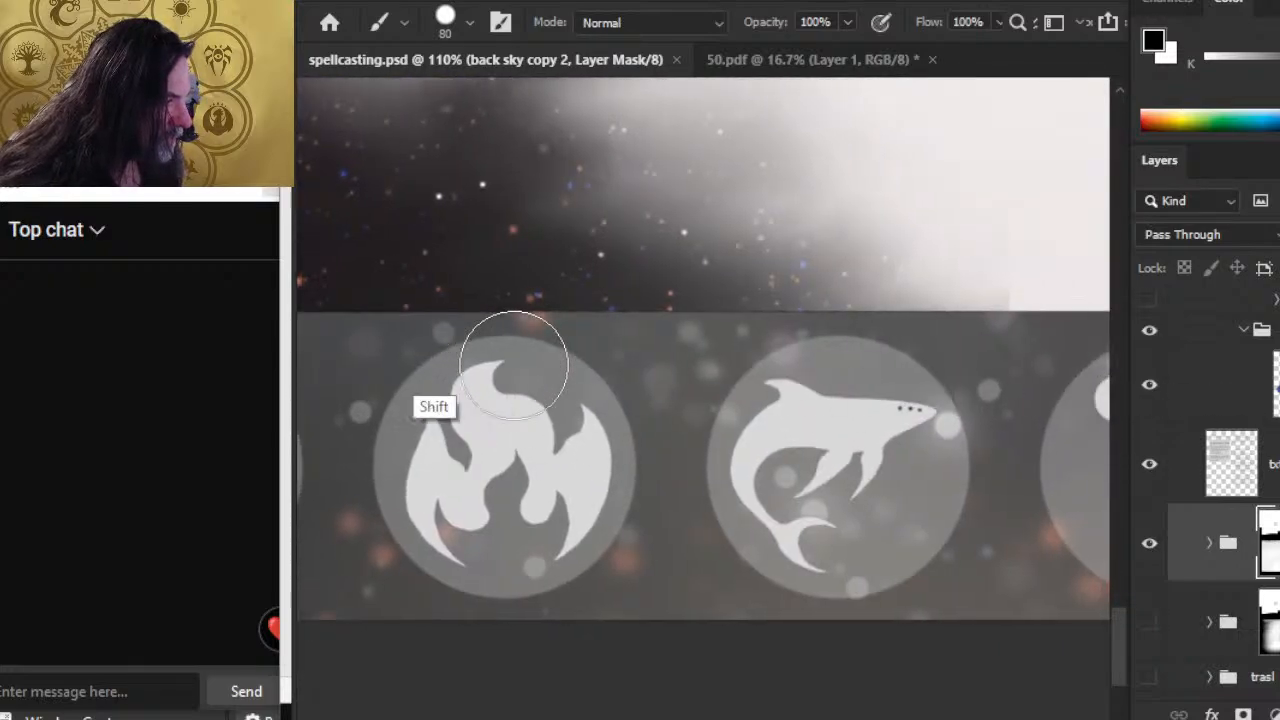
scroll(514, 365, "left", 20)
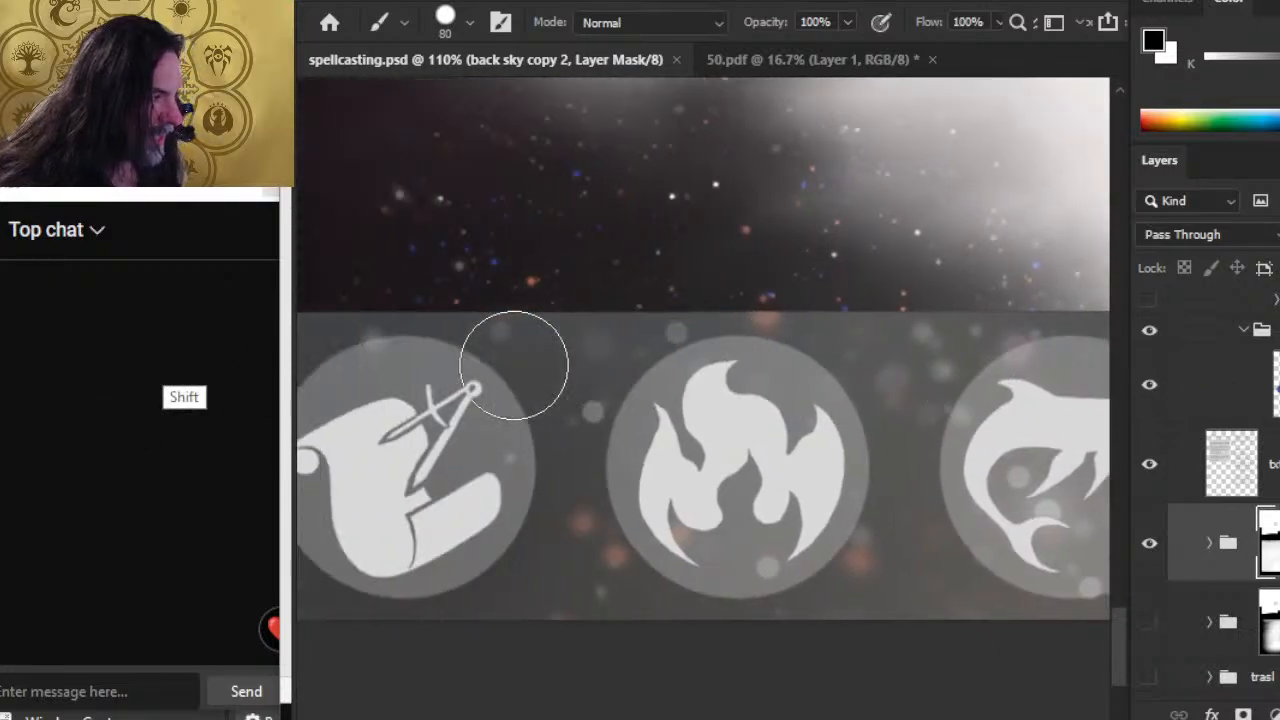
scroll(514, 365, "left", 20)
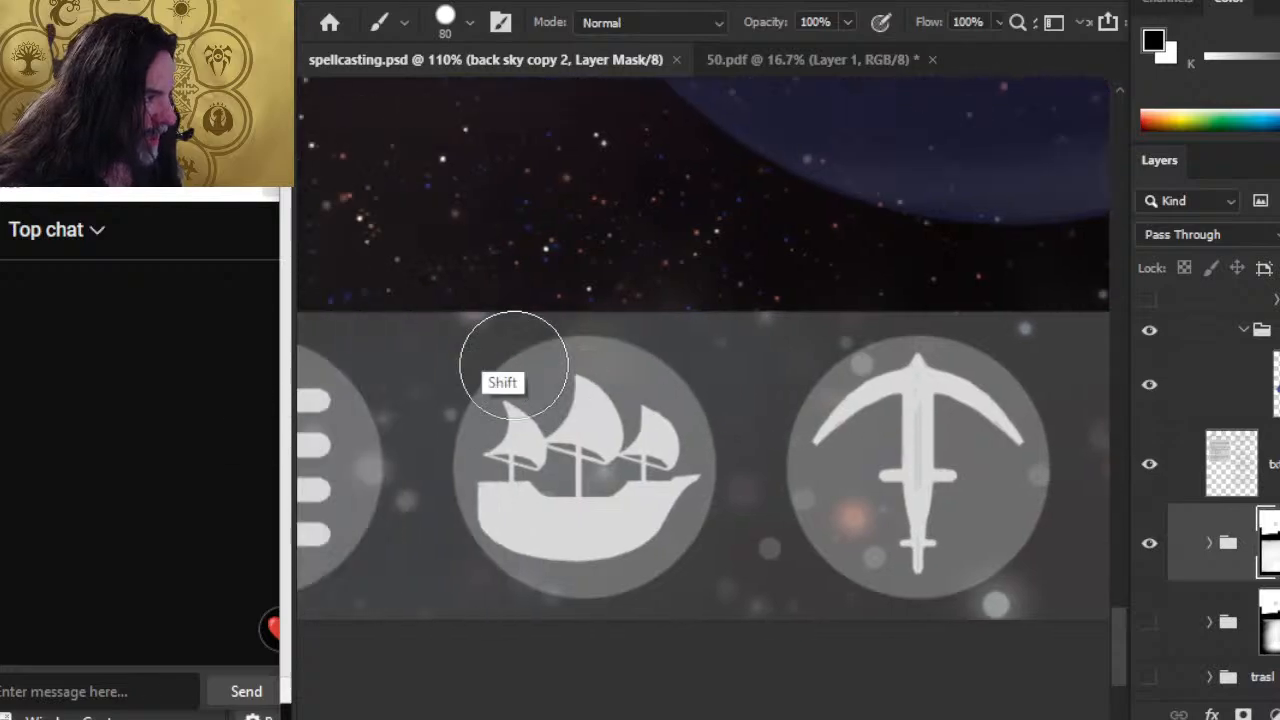
scroll(514, 365, "left", 10)
left_click(522, 495)
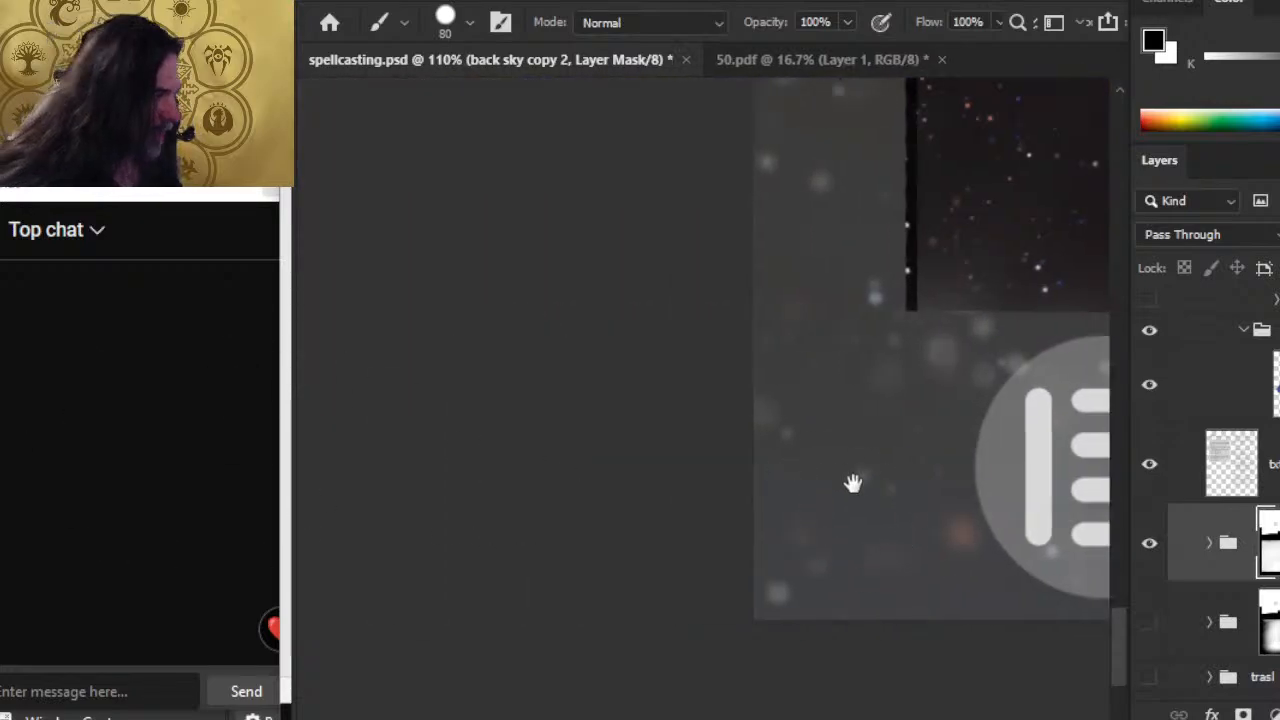
Trim the sky mask along the outer margin with a straight black size 80 stroke from the bottom corner up to the grey text box.
left_click_drag(849, 465, 600, 545)
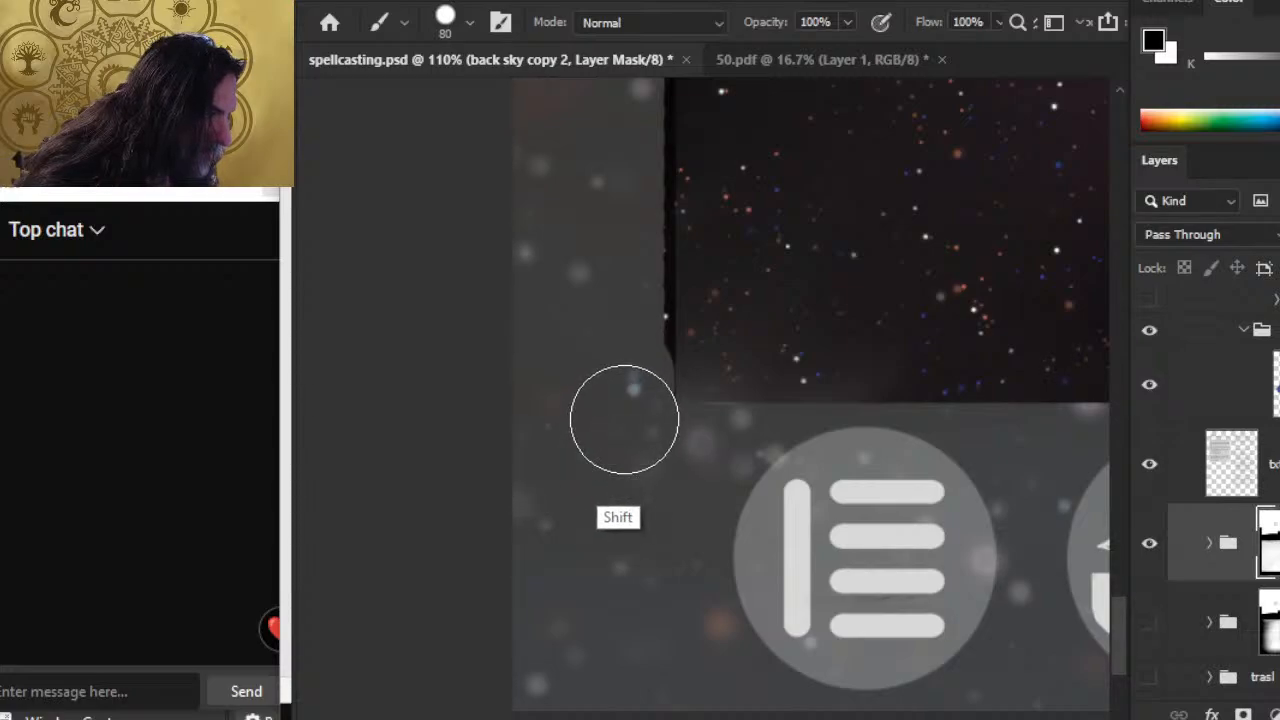
left_click(624, 418, "shift")
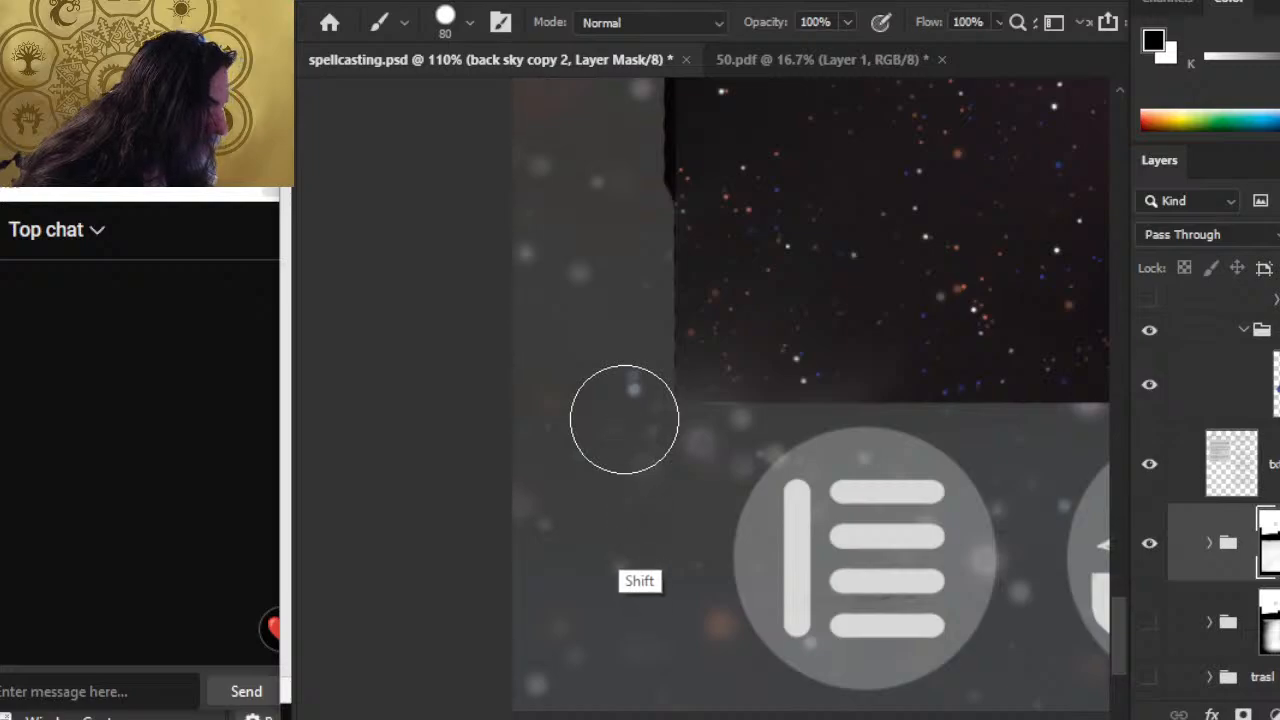
scroll(624, 418, "up", 5)
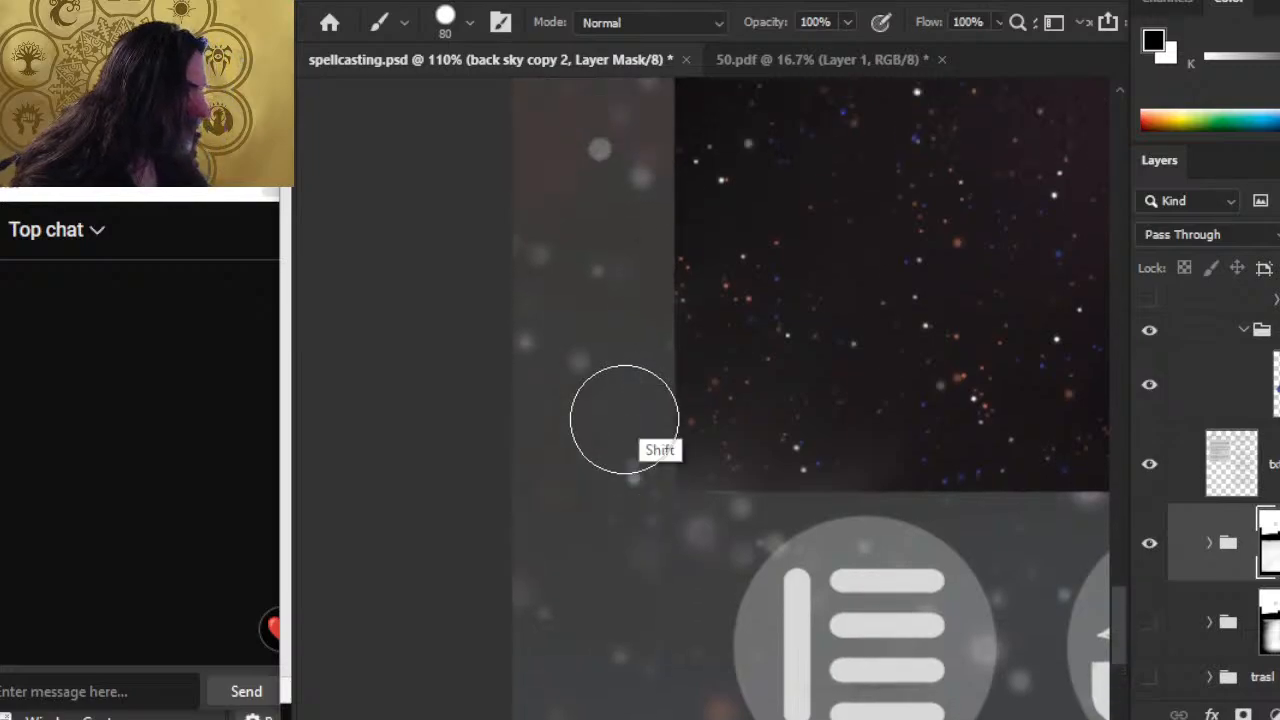
scroll(624, 418, "up", 4)
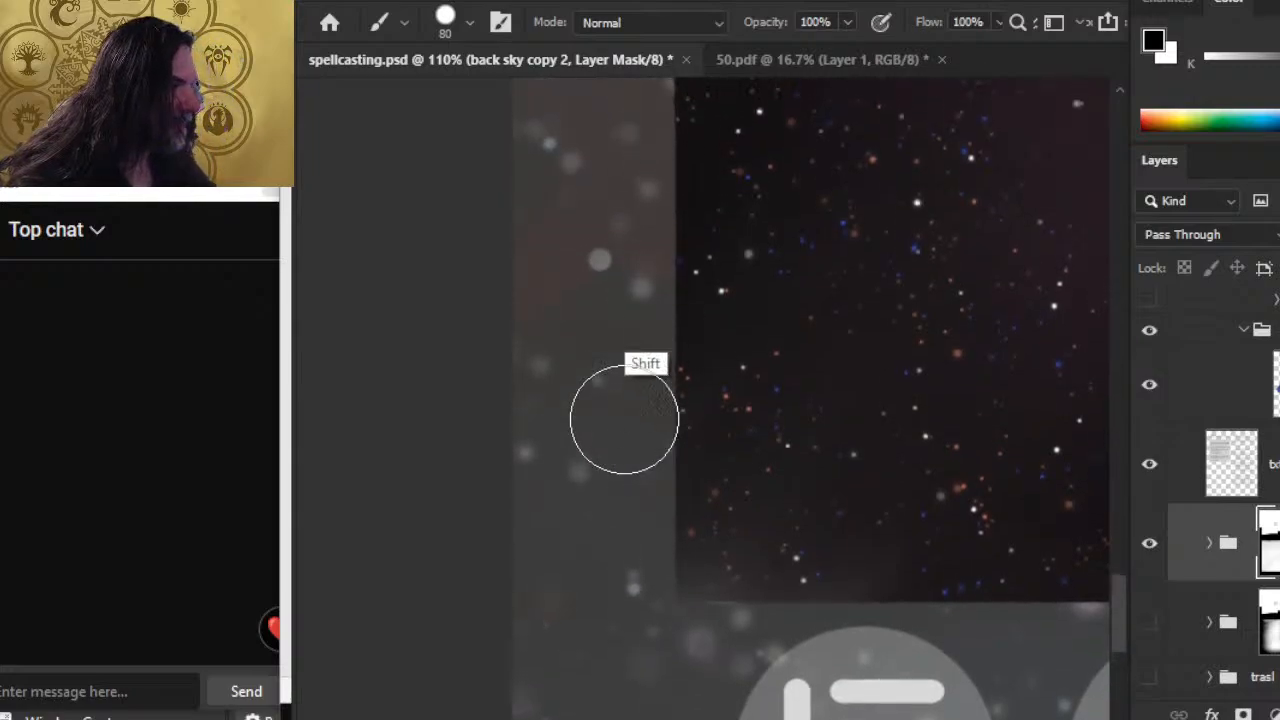
scroll(624, 418, "up", 6)
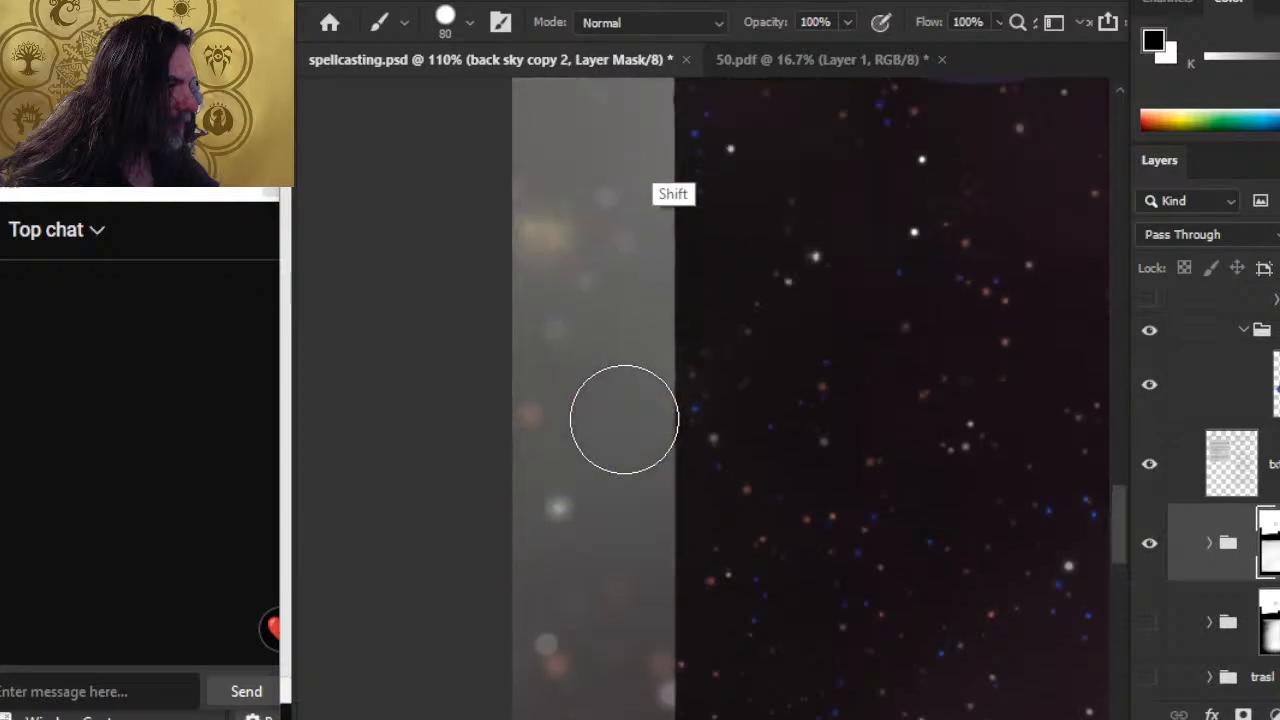
scroll(624, 418, "up", 10)
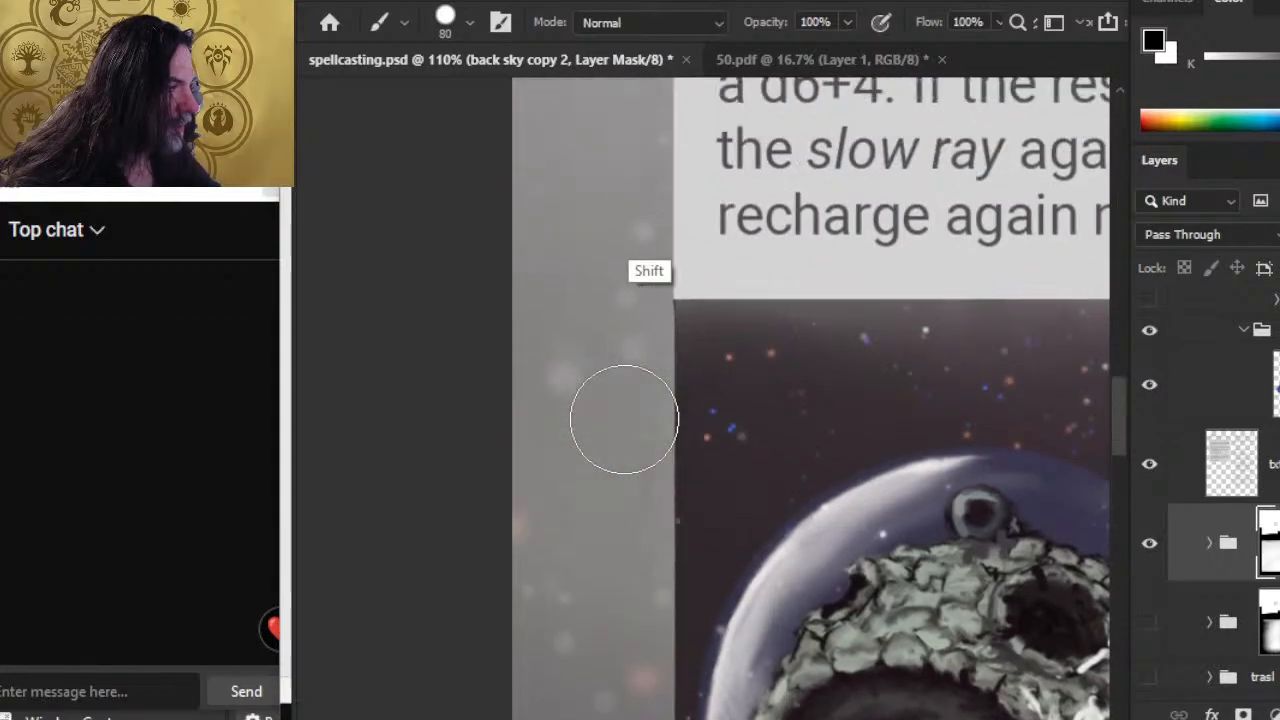
Try to restore the sky at the mask's lower outer corner with the eraser reduced to size 60, and undo it.
key("z")
mouse_move(831, 428)
left_mouse_down()
mouse_move(797, 526)
mouse_move(583, 135)
left_mouse_up()
left_click_drag(643, 437, 752, 466)
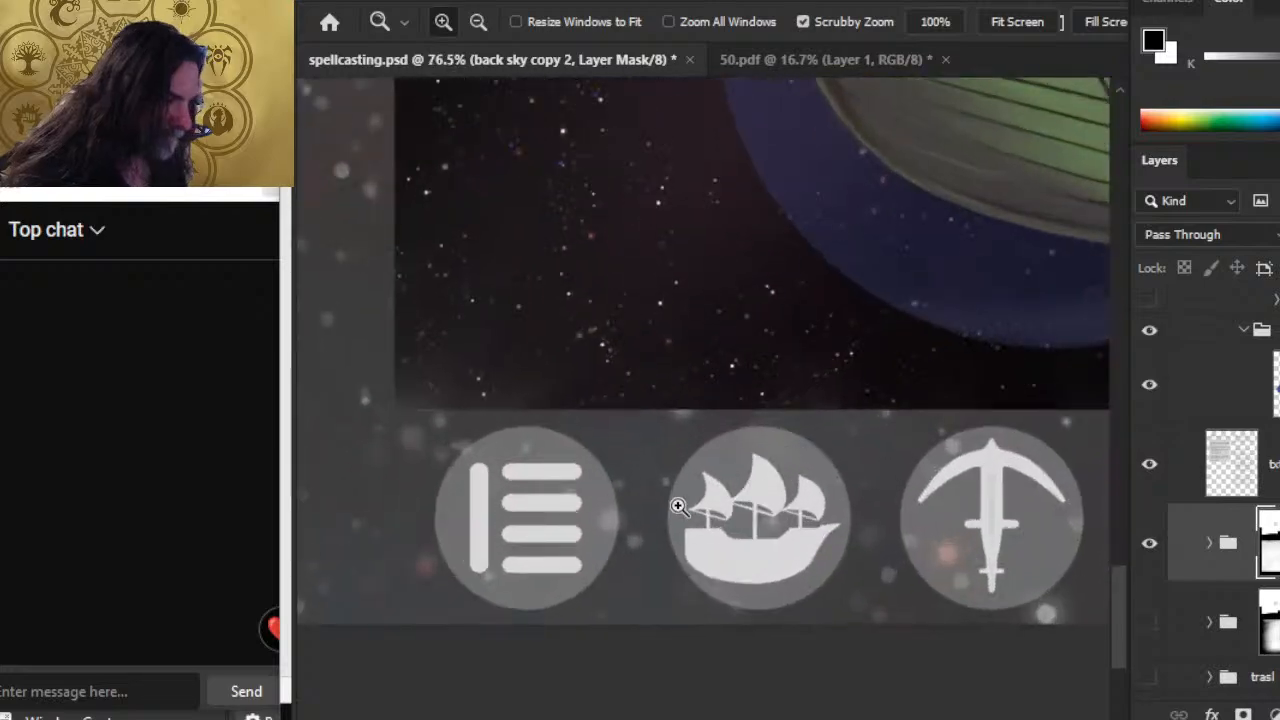
left_click_drag(455, 425, 563, 520)
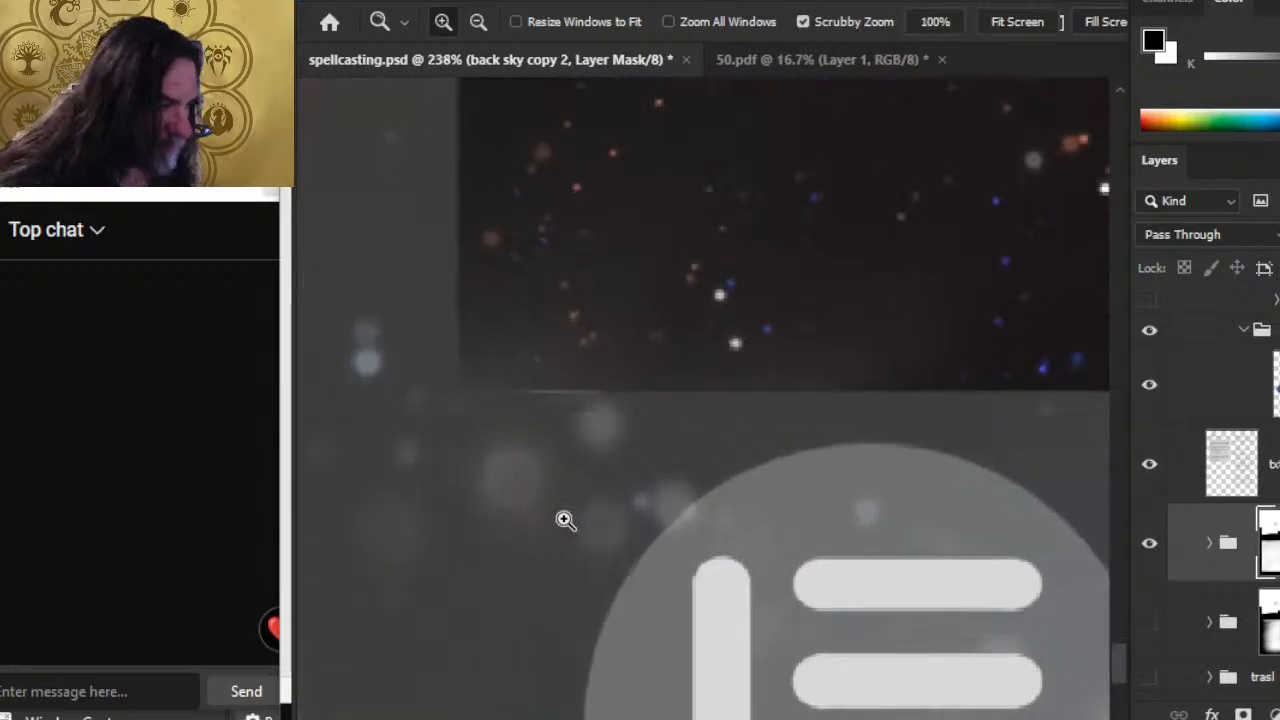
key("e")
key("bracketleft")
key("bracketleft")
key("bracketleft")
key("bracketleft")
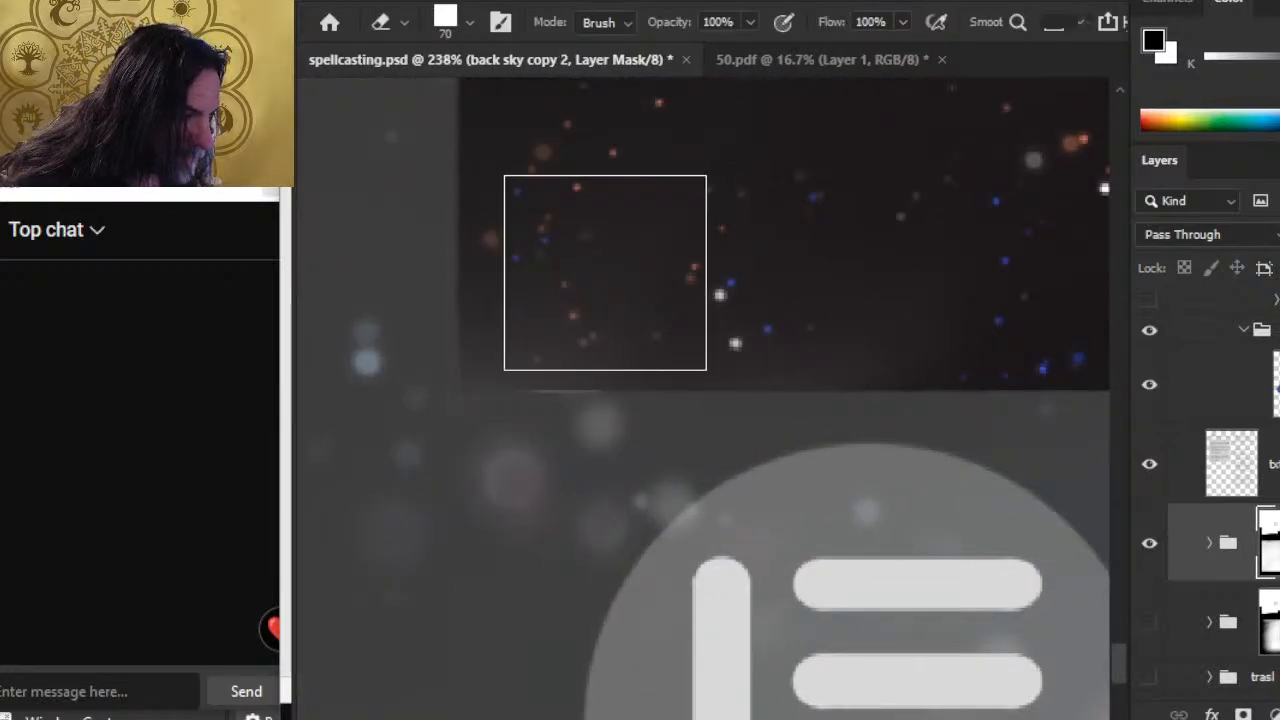
left_click(579, 302, "shift")
left_click_drag(579, 302, 597, 301)
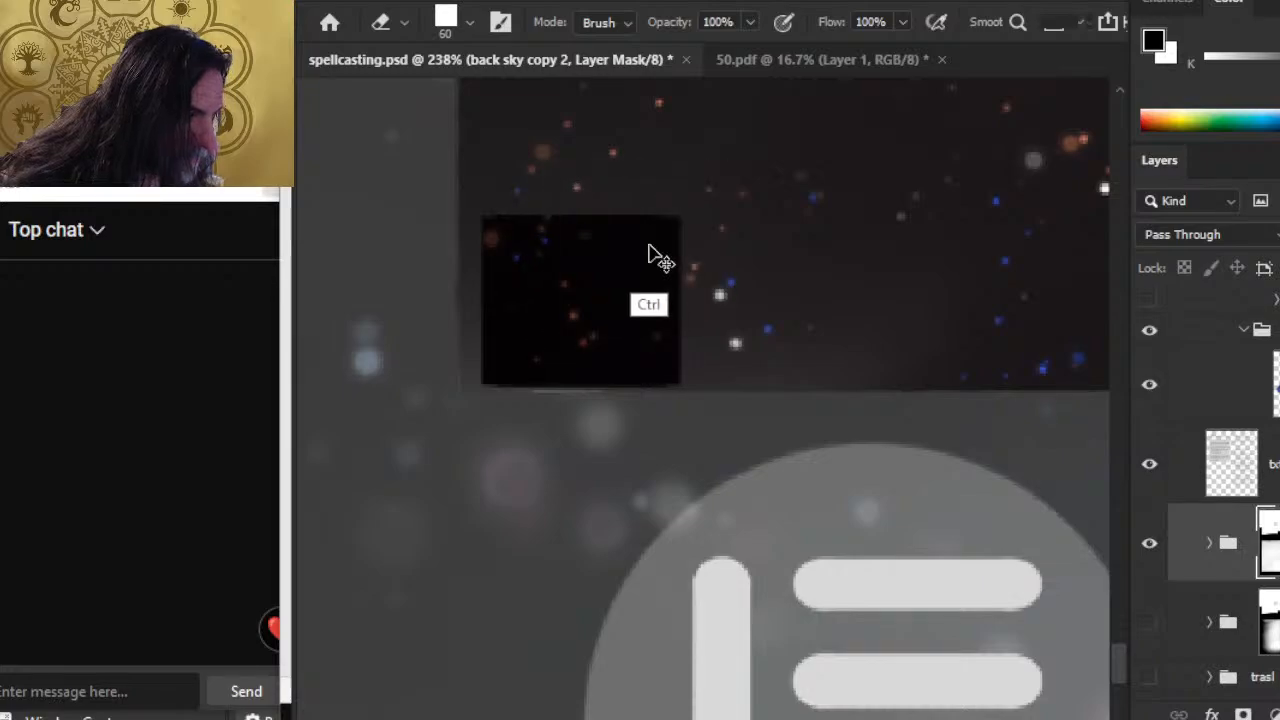
key("ctrl+z")
Reduce the smudge brush to 8 and smudge away the thin light line along the sky's bottom edge near the outer corner.
key("r")
key("bracketleft")
key("bracketleft")
key("bracketleft")
key("bracketleft")
key("bracketleft")
key("bracketleft")
key("bracketleft")
key("bracketleft")
key("bracketleft")
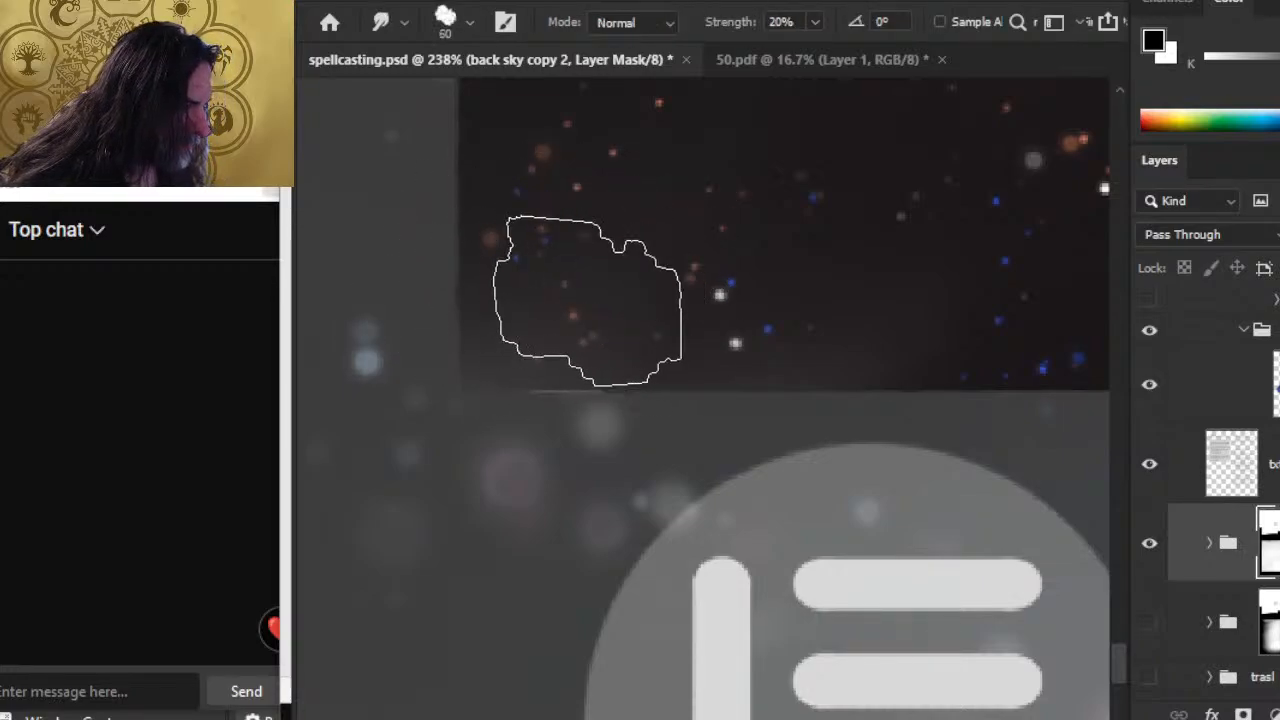
key("bracketleft")
key("bracketleft")
key("bracketleft")
key("shift")
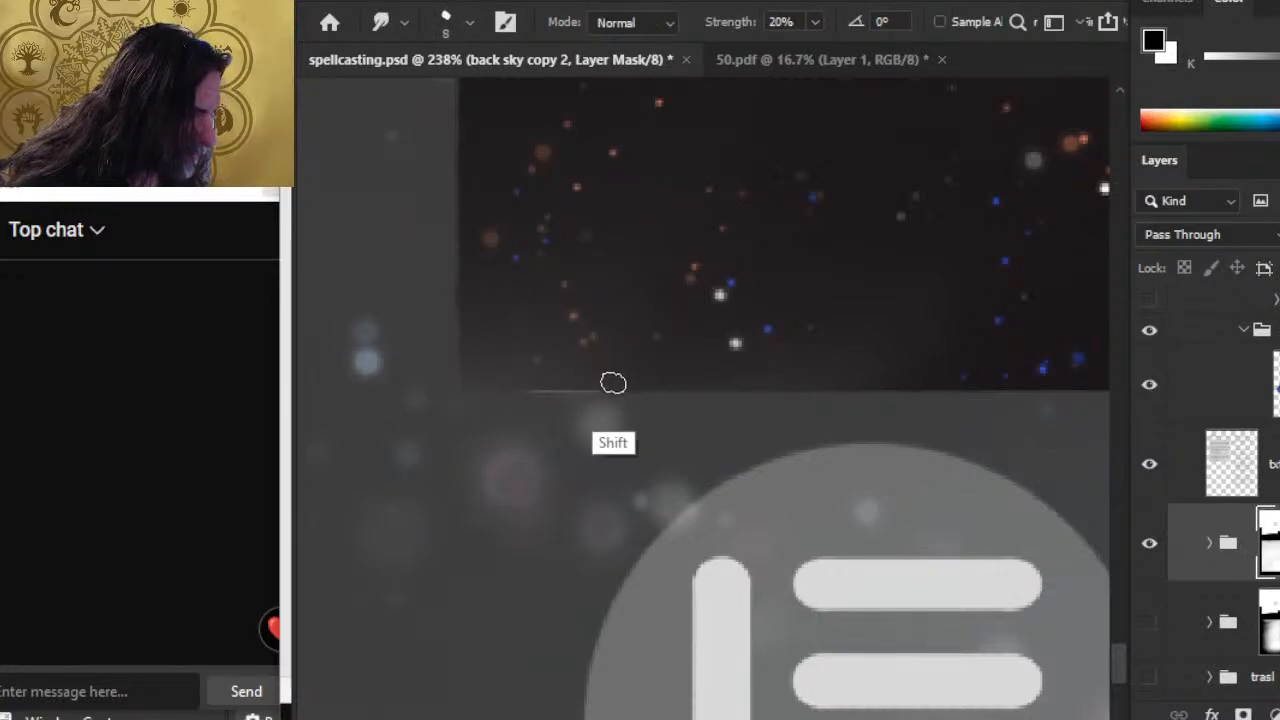
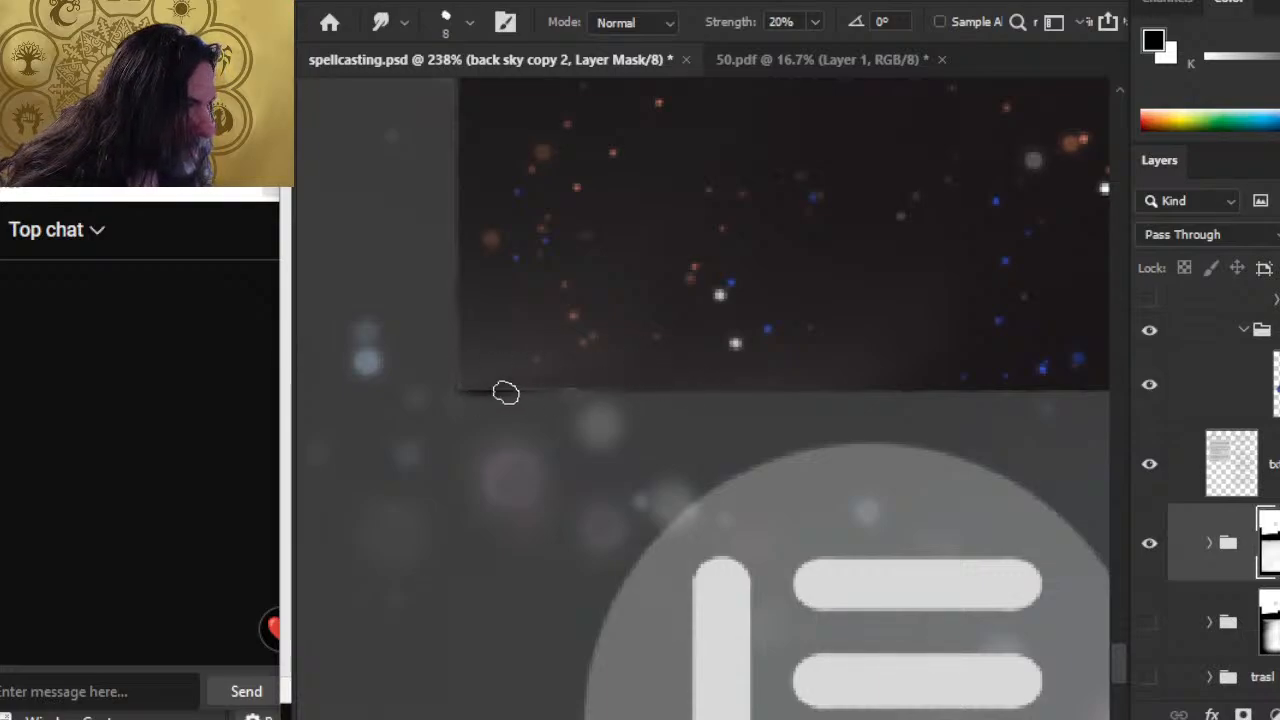
Undo the recent smudge strokes at the sky mask's lower outer corner and the outer margin trim.
key("b")
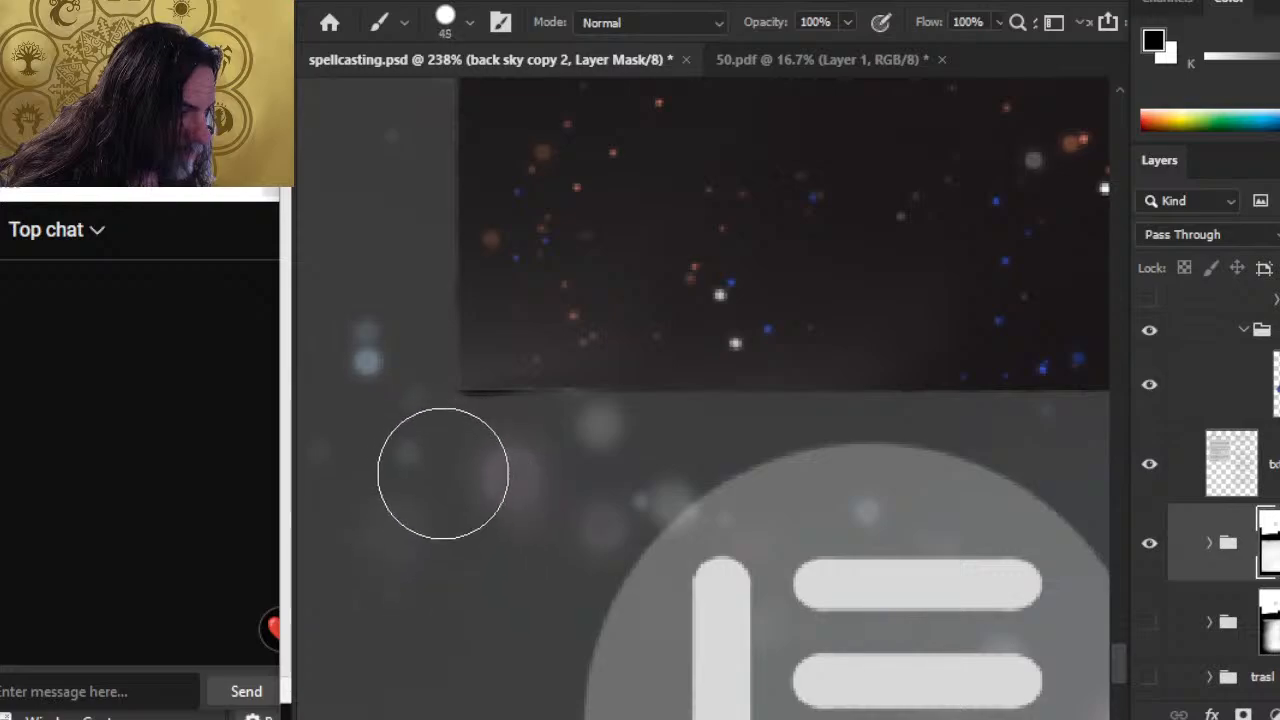
key("bracketleft")
key("ctrl+z")
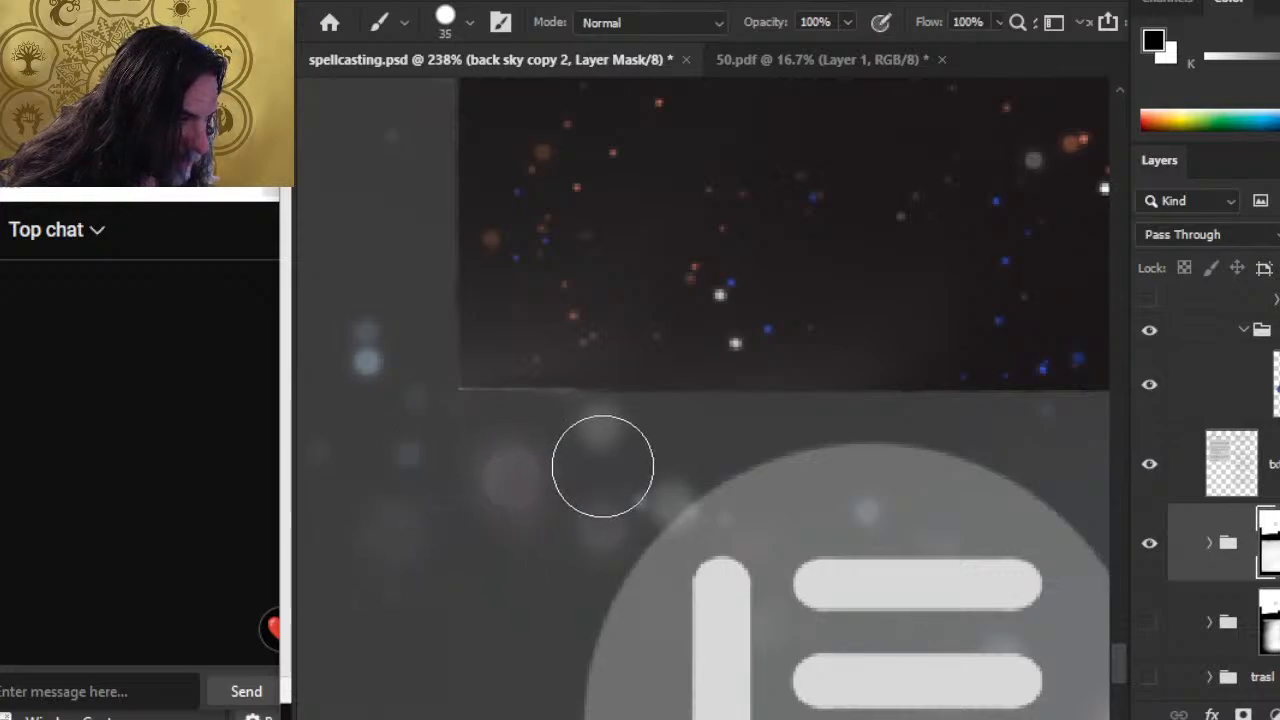
key("r")
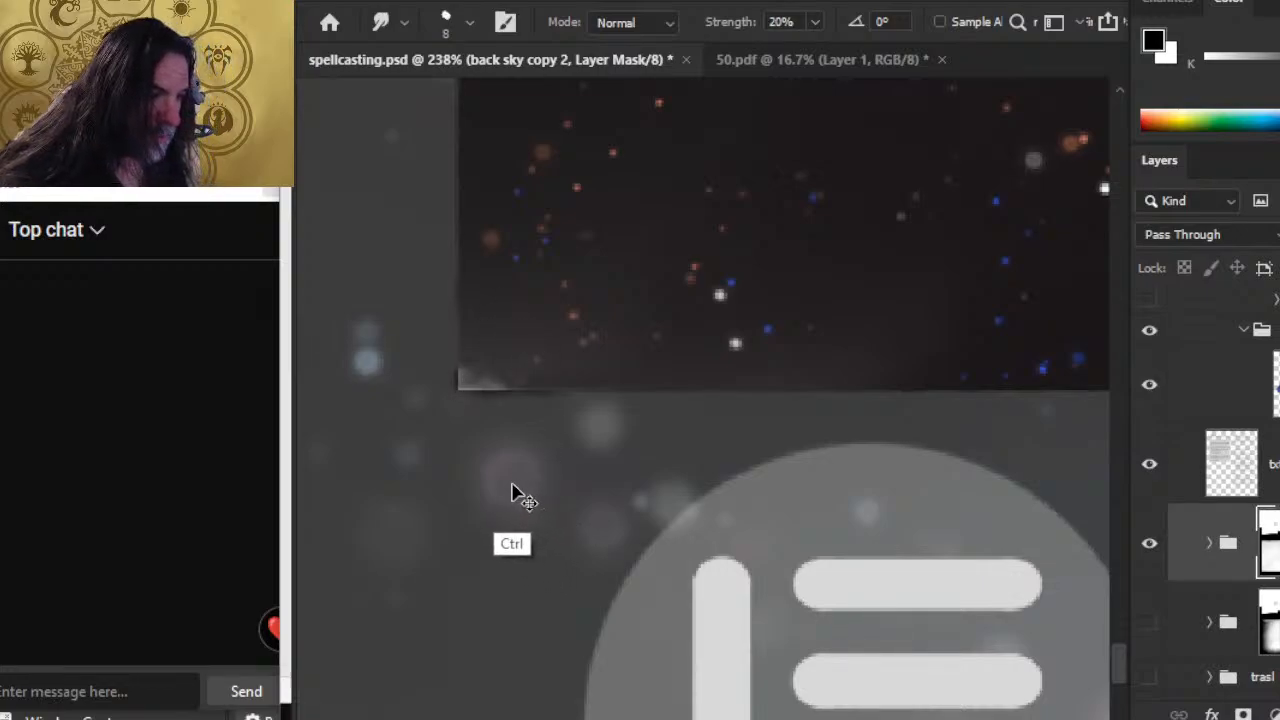
key("ctrl+z")
key("ctrl+z")
key("ctrl+z")
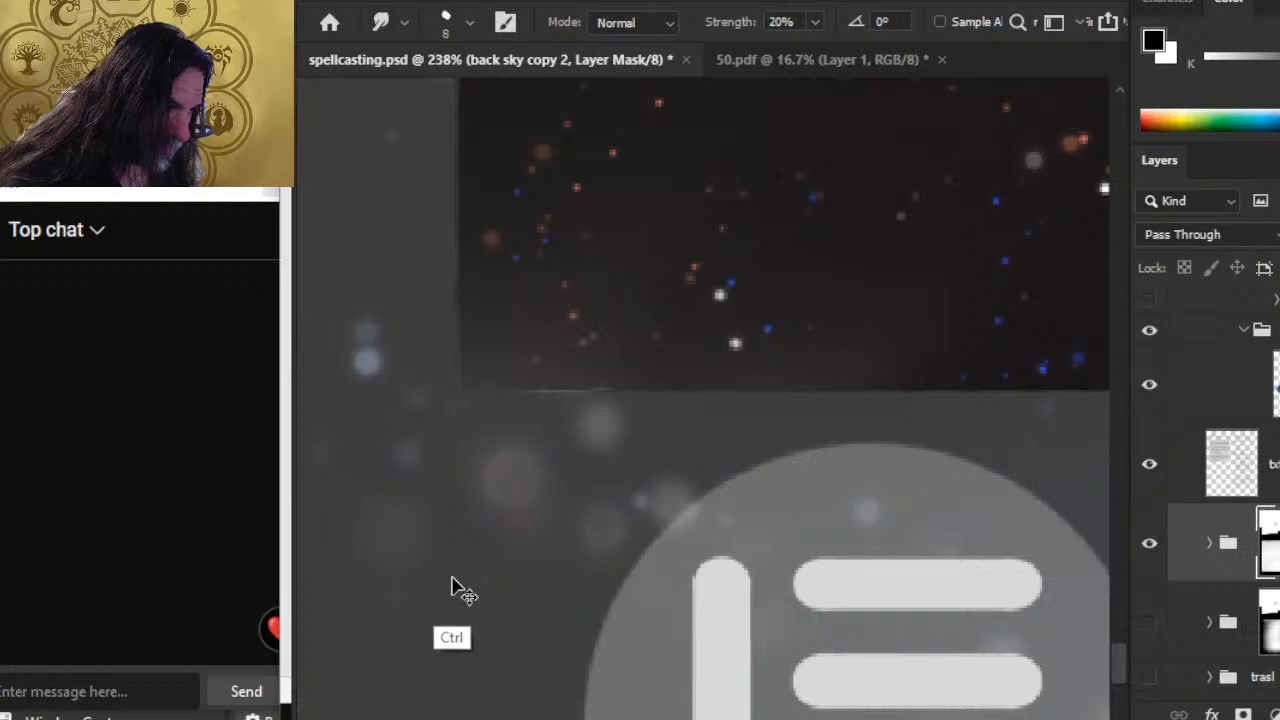
key("ctrl+z")
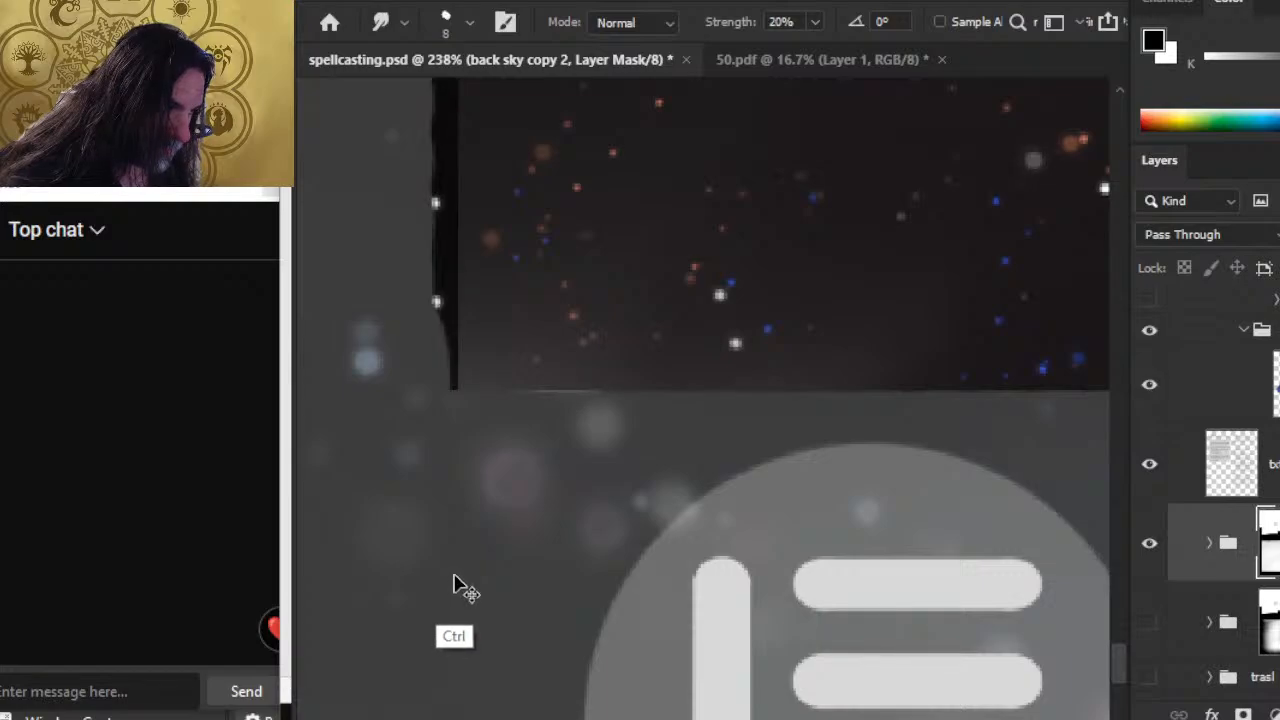
Add a new layer above the sky group and paint sampled margin grey over the sky's lower outer edge with the size 35 brush.
left_click_drag(813, 549, 690, 552)
key("ctrl+shift+alt+n")
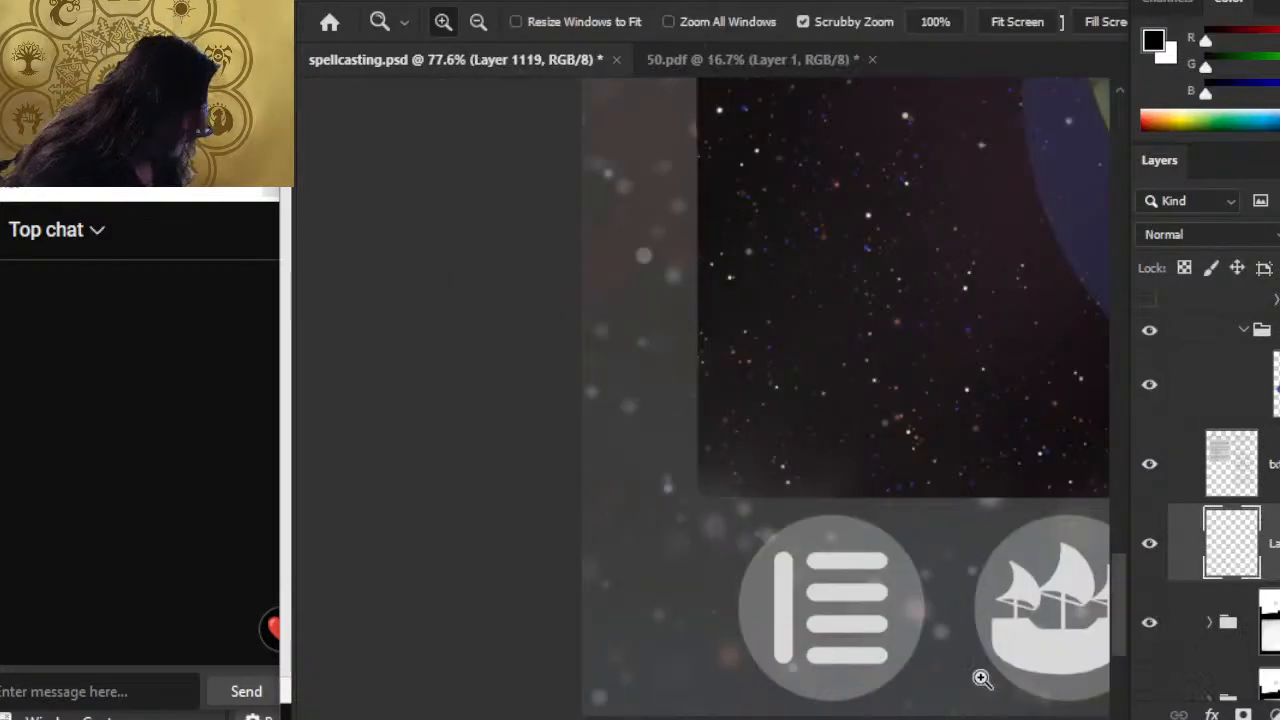
key("b")
left_click(673, 385, "alt")
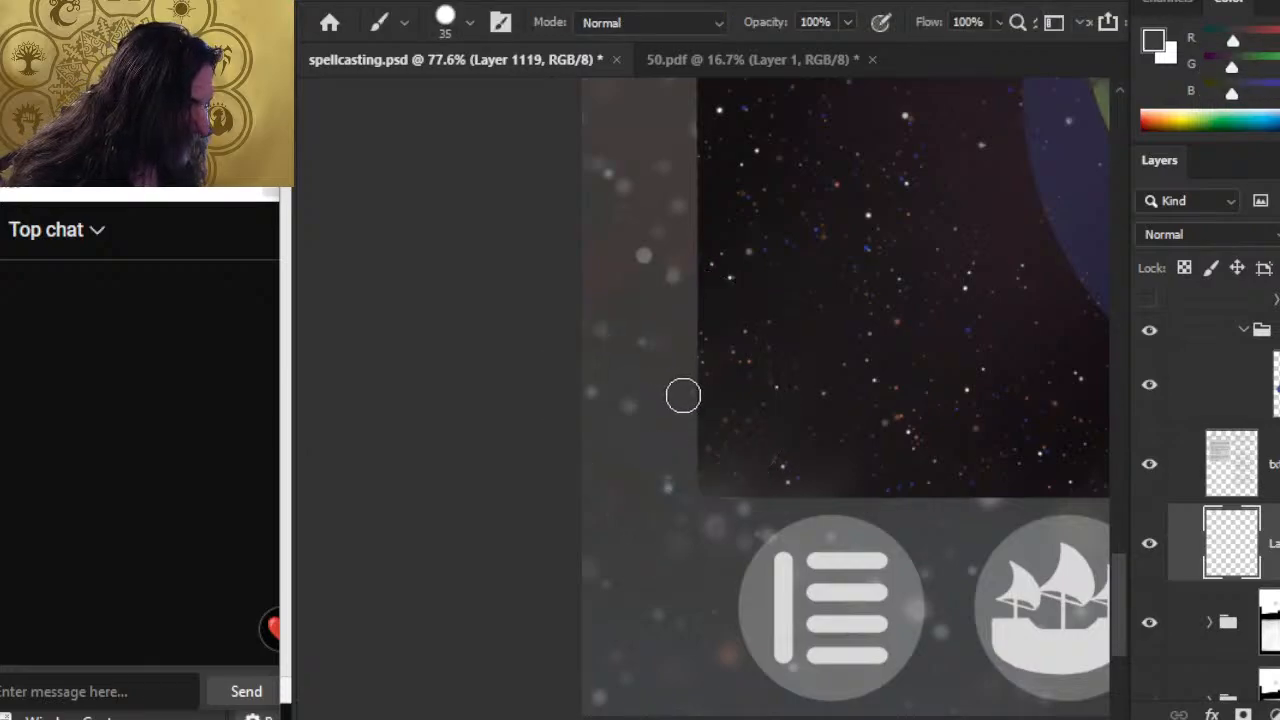
left_click(684, 331, "alt")
mouse_move(693, 359)
left_mouse_down()
mouse_move(716, 277)
mouse_move(696, 321)
mouse_move(695, 278)
mouse_move(690, 470)
left_mouse_up()
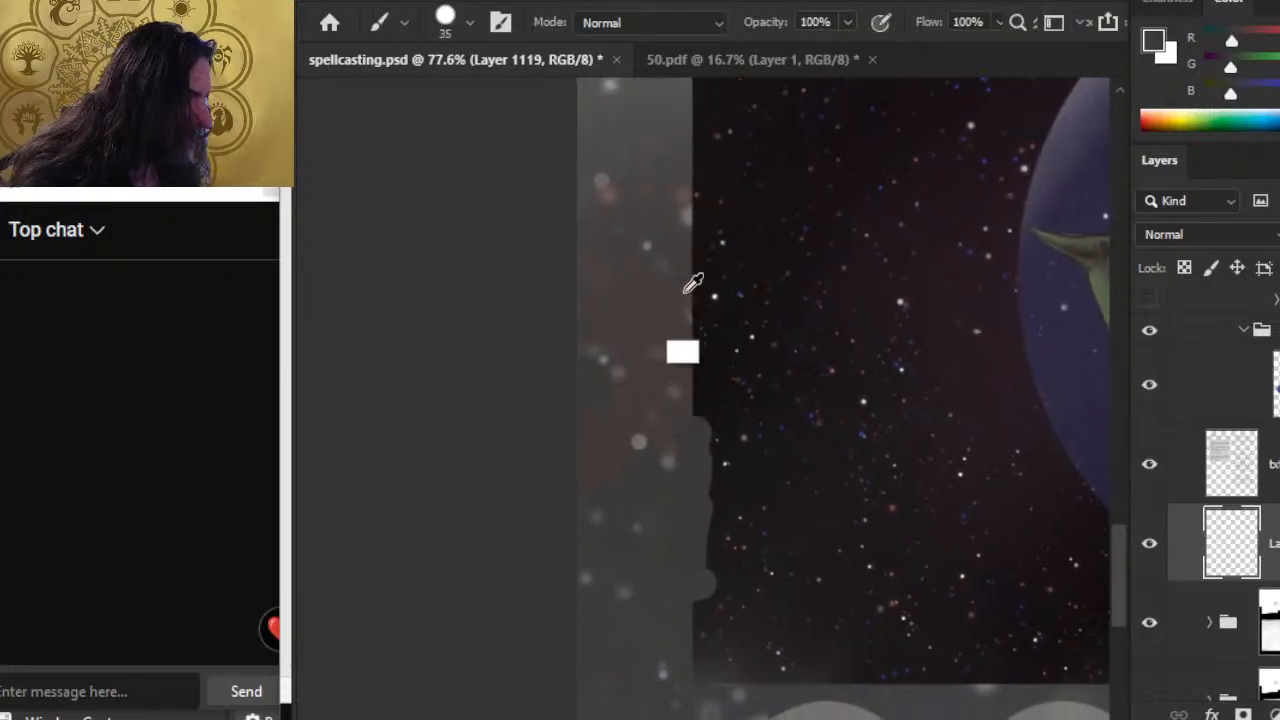
Continue the overpaint up the sky's outer edge beside the ship's sphere, resampling the brown and grey margin tones along the way.
left_click(687, 290, "alt")
mouse_move(694, 283)
left_mouse_down()
mouse_move(689, 271)
mouse_move(695, 325)
left_mouse_up()
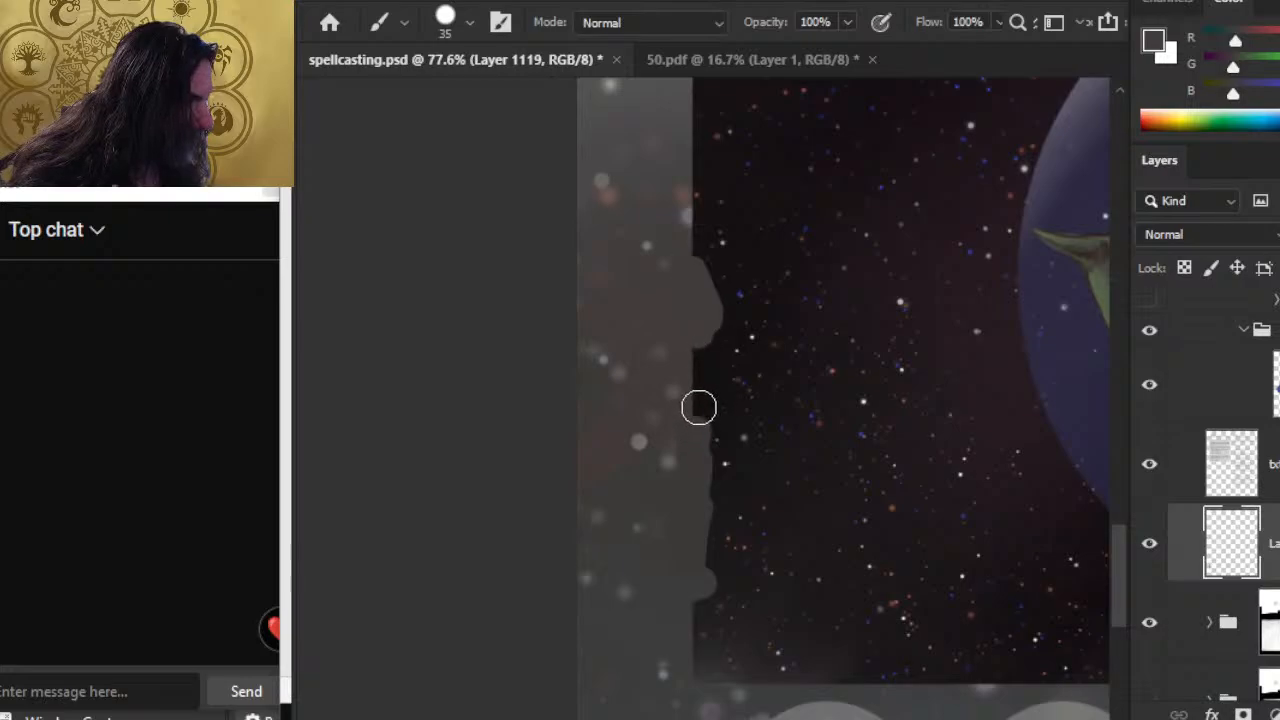
left_click(694, 346, "alt")
left_click_drag(692, 413, 686, 583)
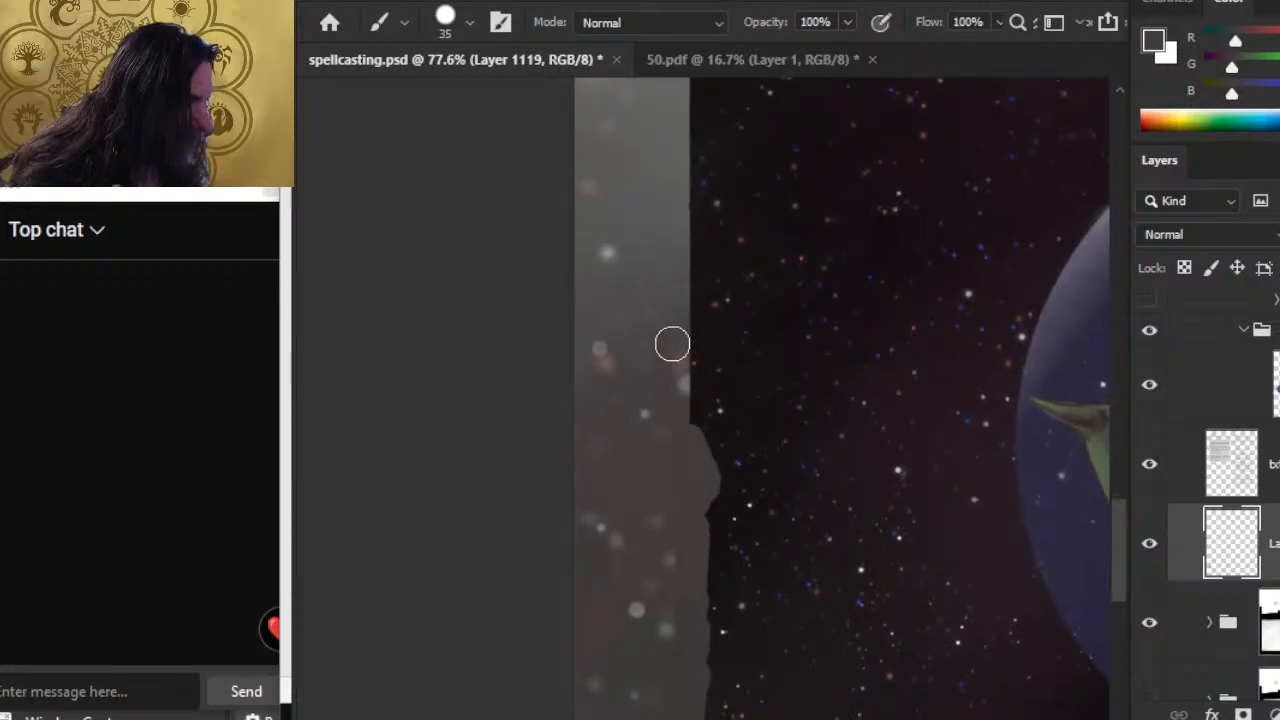
left_click(678, 322, "alt")
left_click_drag(691, 400, 692, 484)
left_click(682, 355, "alt")
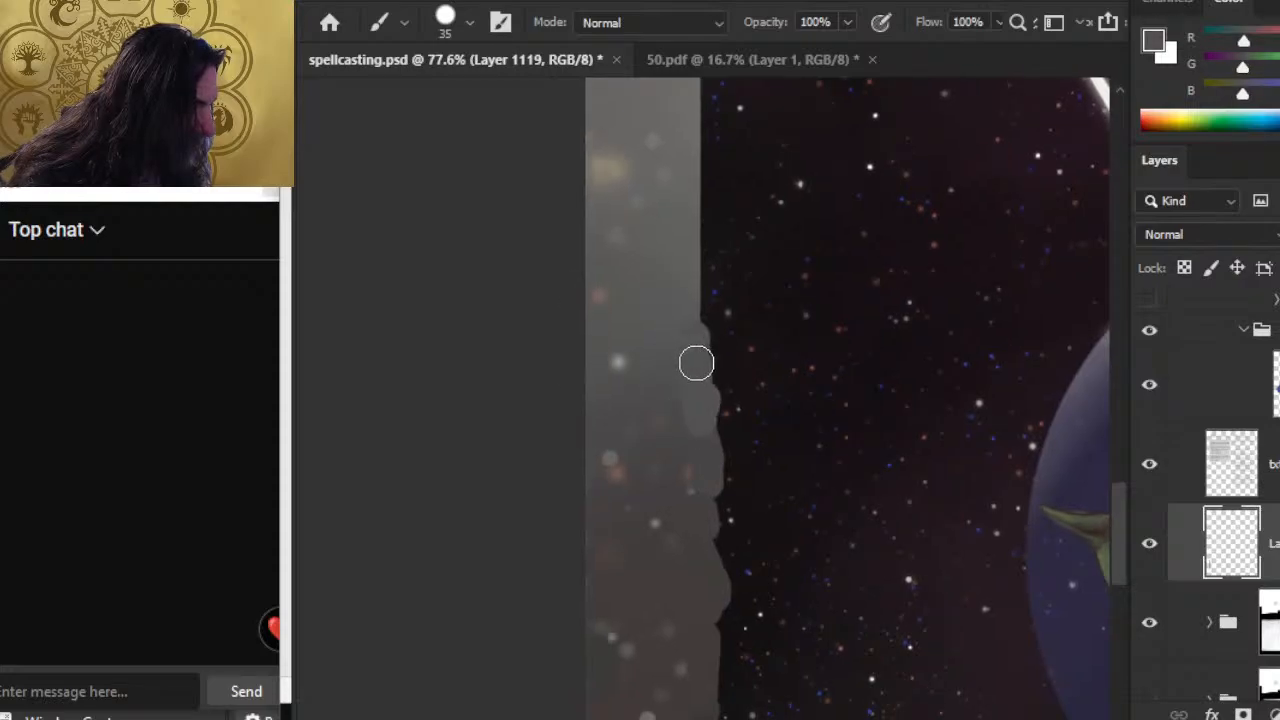
left_click_drag(672, 367, 680, 406)
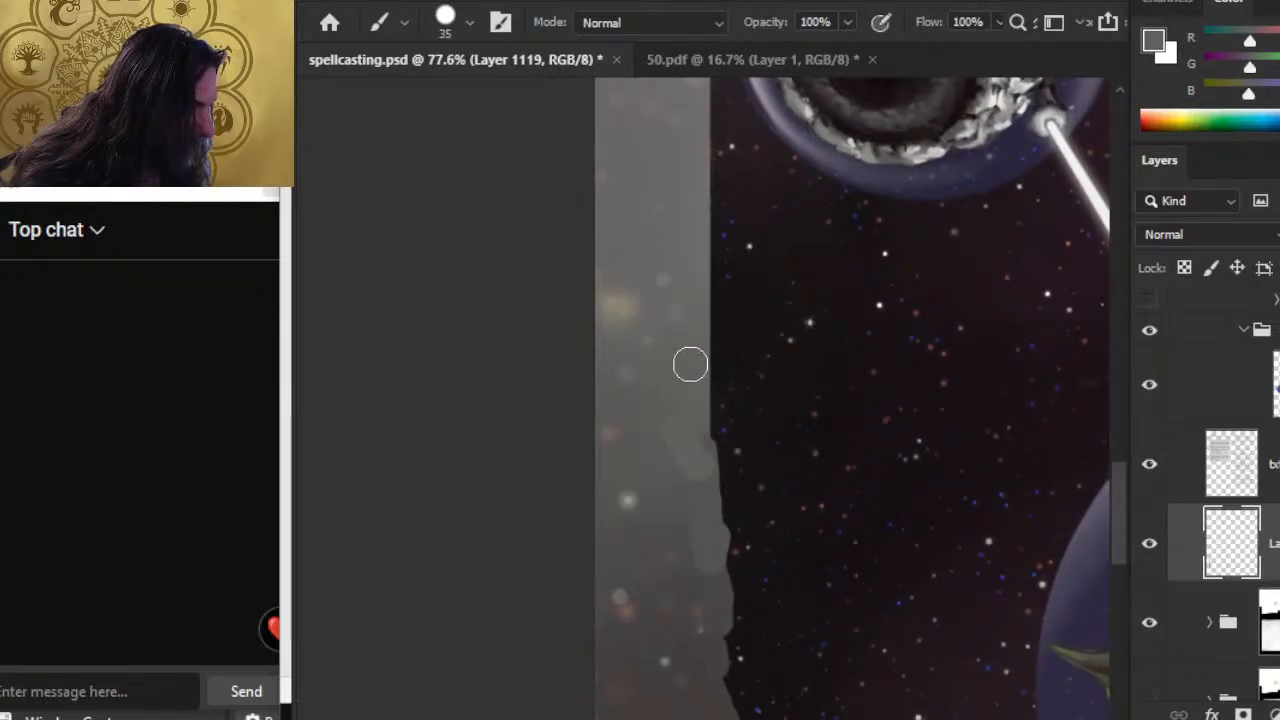
Paint freshly sampled lighter greys over the sky's outer edge between the ship's sphere and the rocky eyed creature.
left_click(664, 465, "alt")
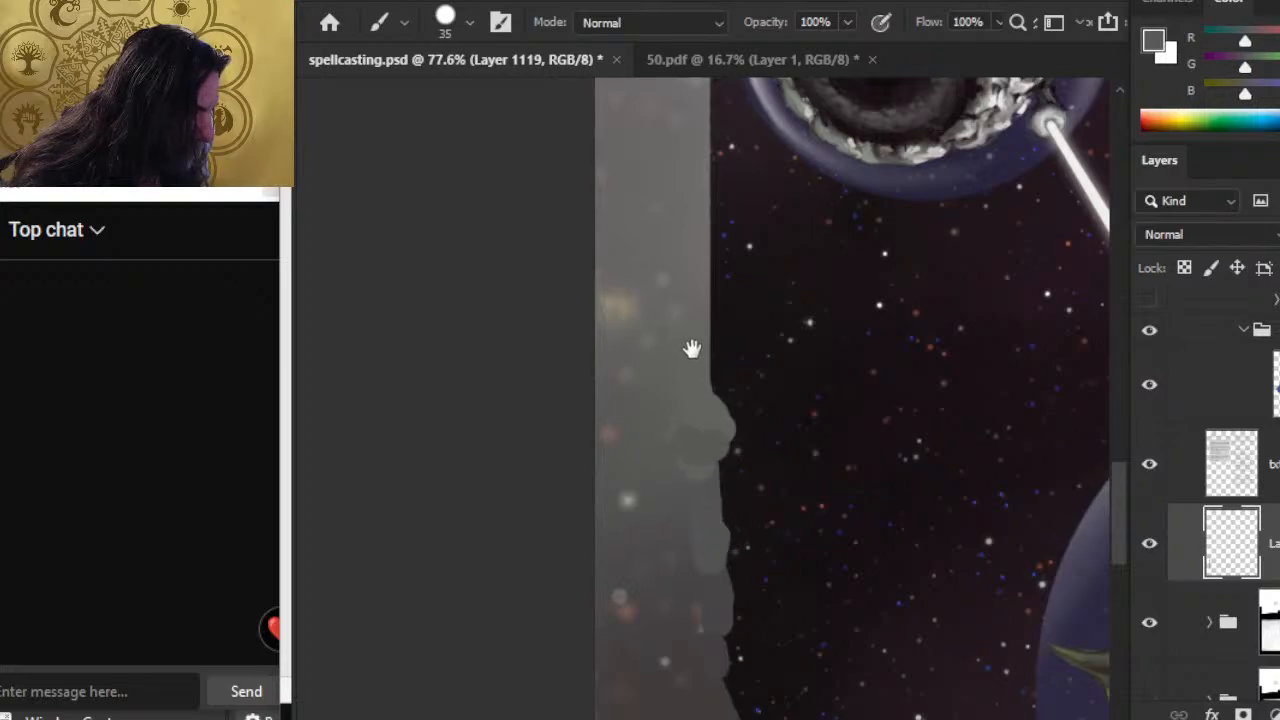
left_click_drag(692, 348, 689, 449)
left_click(700, 337, "alt")
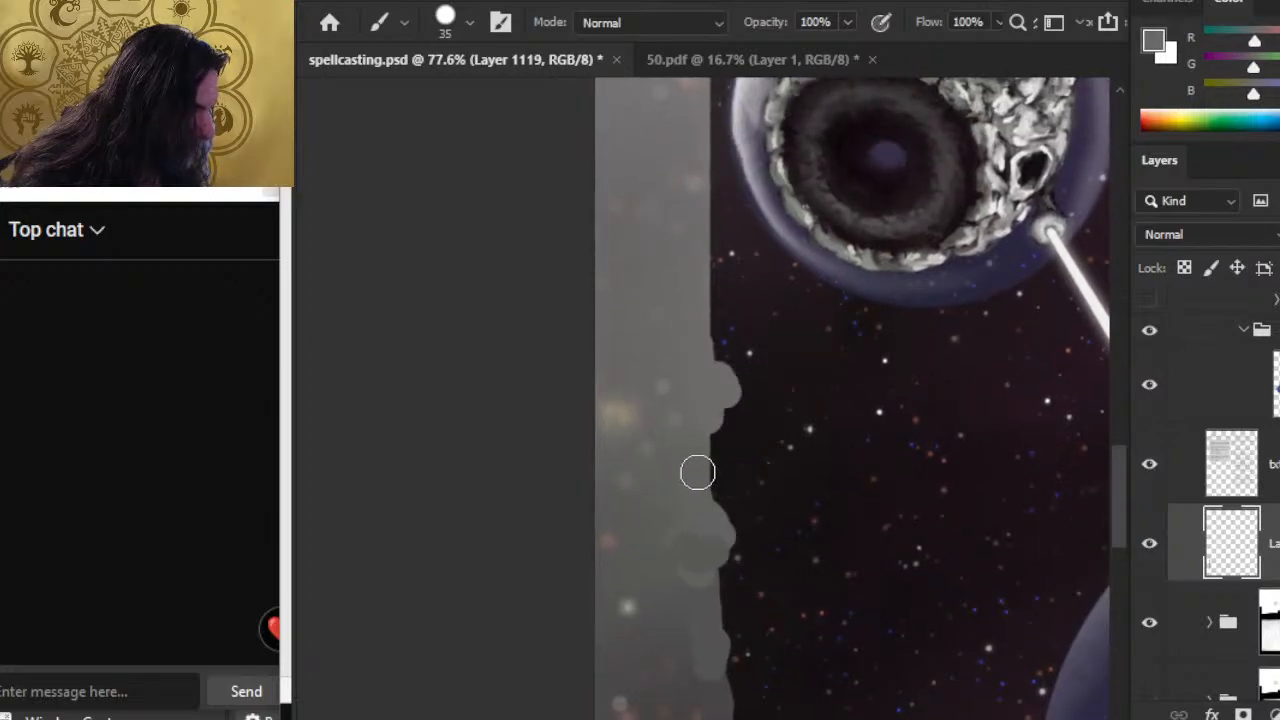
left_click_drag(726, 408, 712, 500)
left_click(695, 376, "alt")
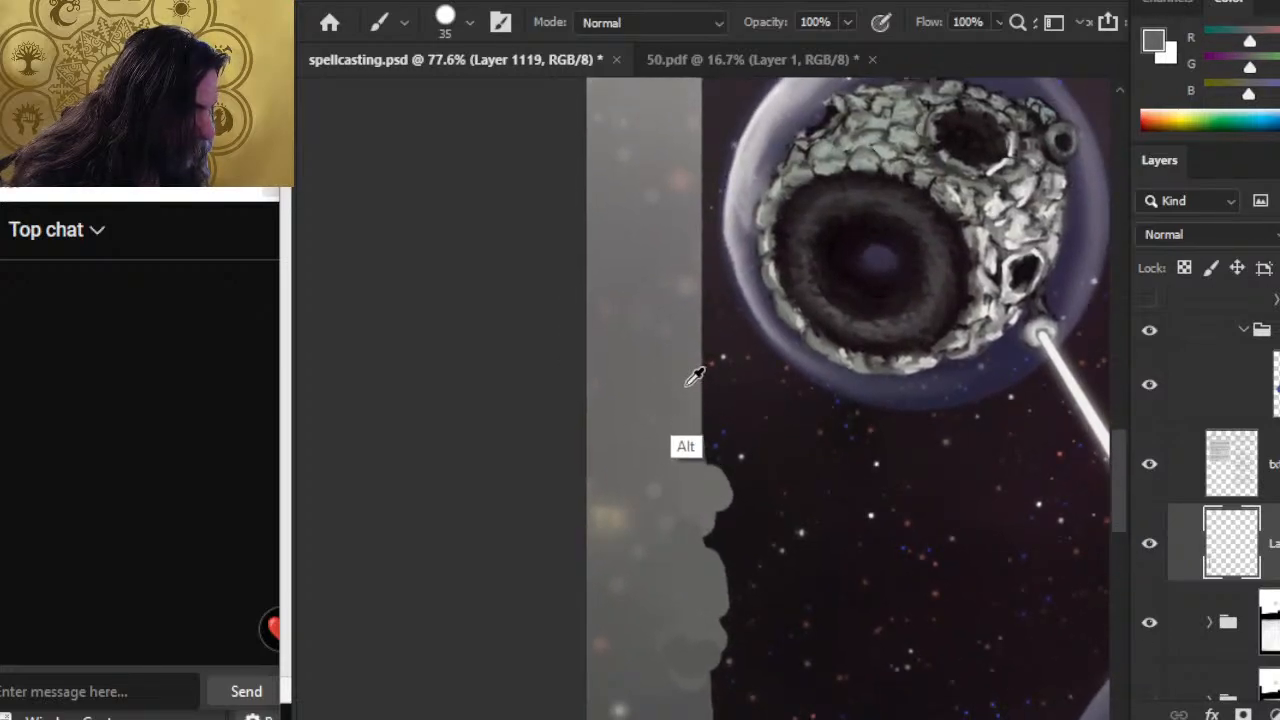
left_click_drag(697, 380, 686, 449)
Cover the sky's outer edge beside the rocky eyed creature with sampled margin greys, closing the gaps between strokes.
left_click(692, 337, "alt")
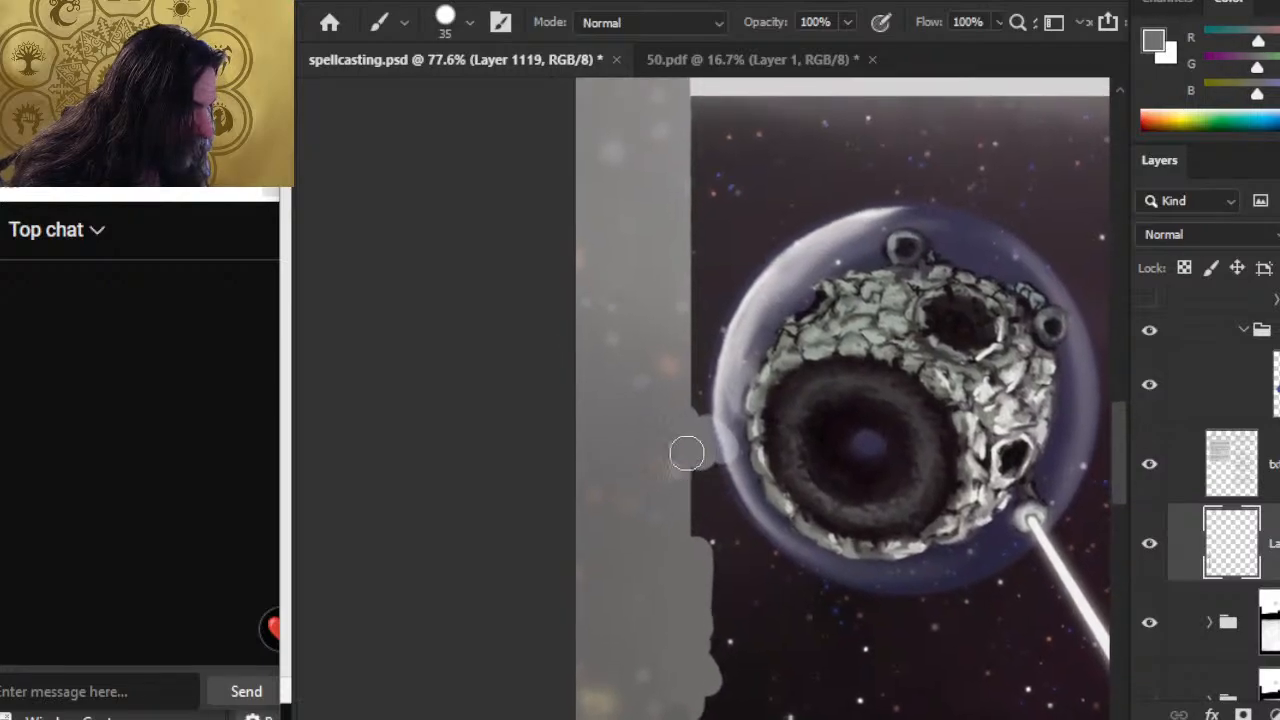
left_click(686, 333, "alt")
left_click(687, 388, "alt")
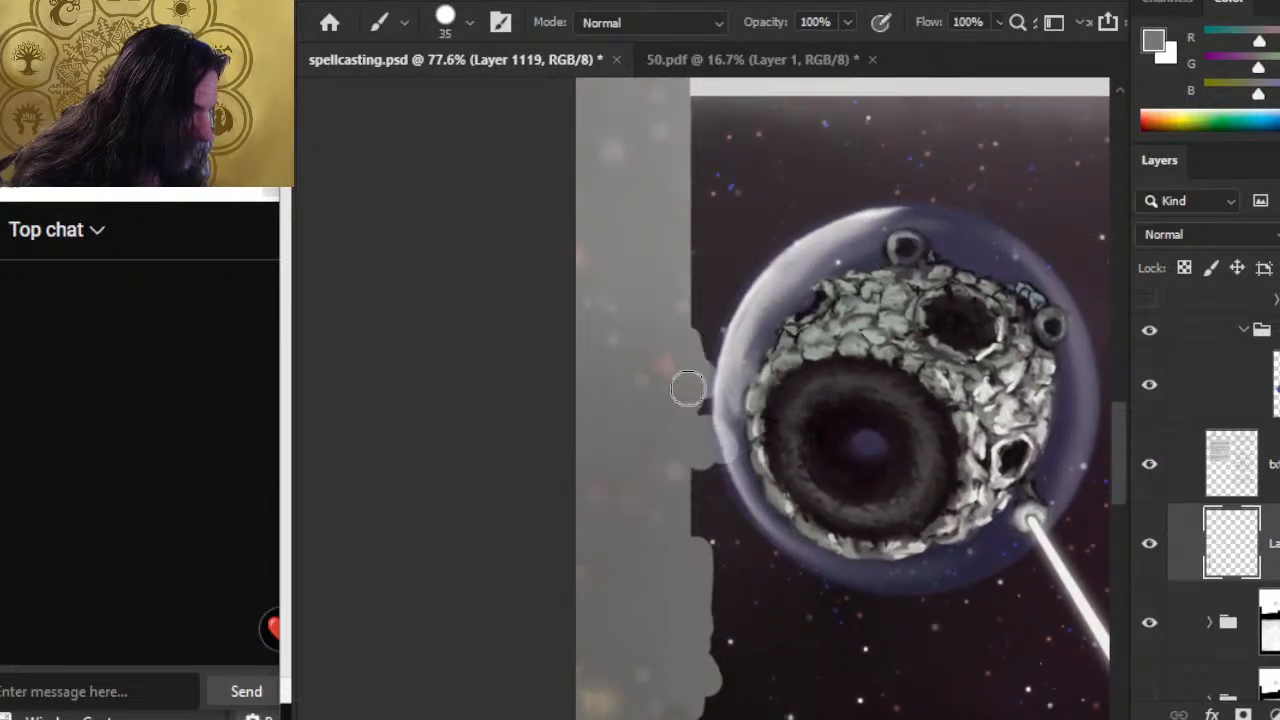
left_click(686, 482, "alt")
left_click_drag(692, 468, 689, 543)
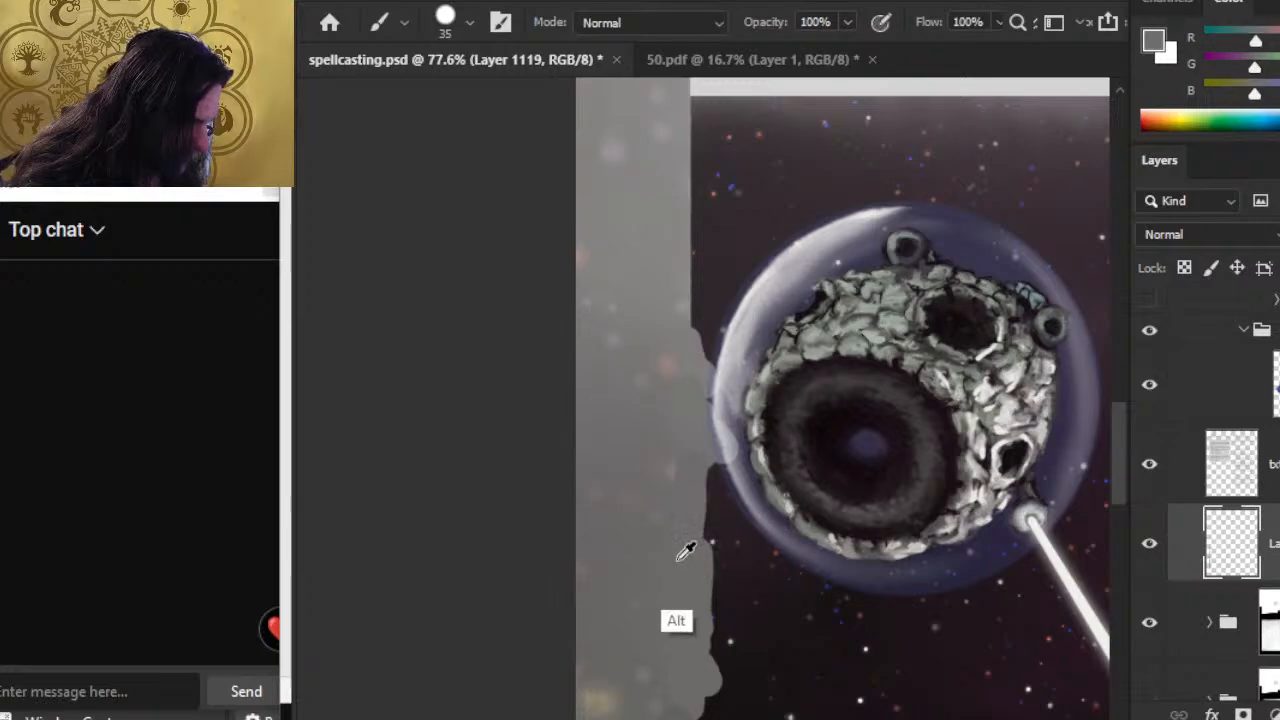
Soften the ragged painted border below the rocky eyed creature with the smudge tool at size 30.
left_click_drag(686, 666, 658, 408)
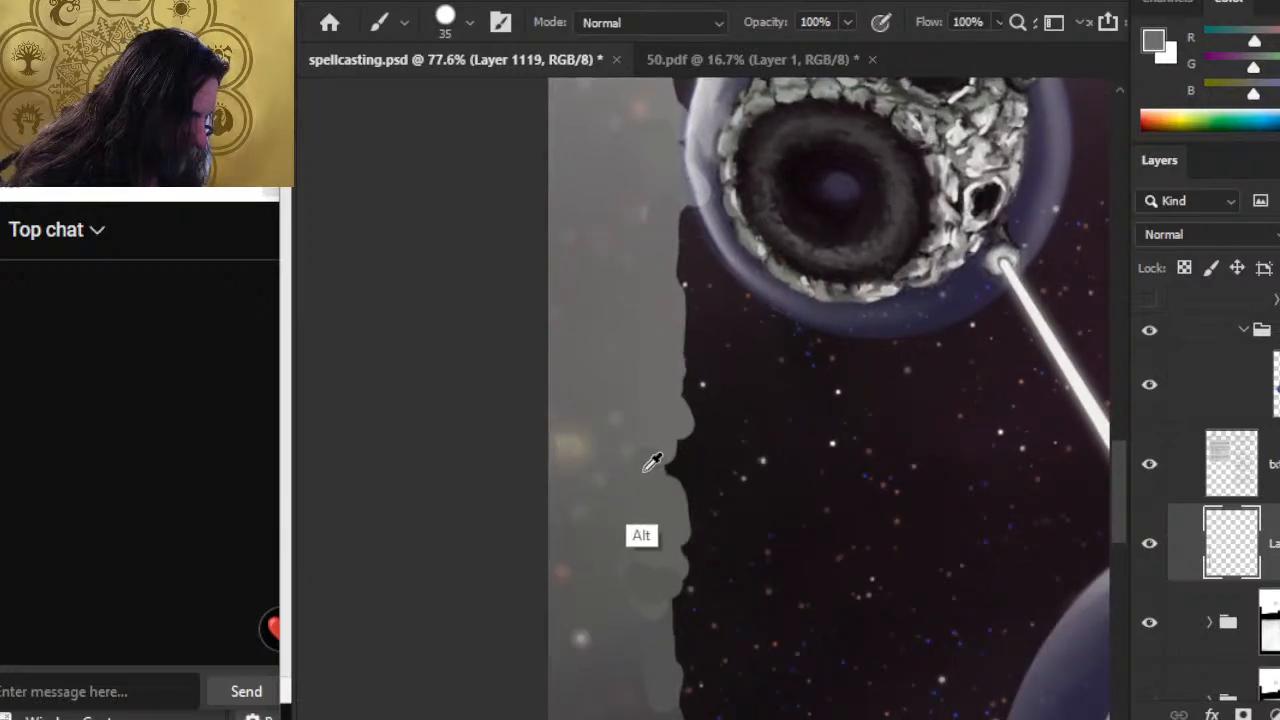
key("r")
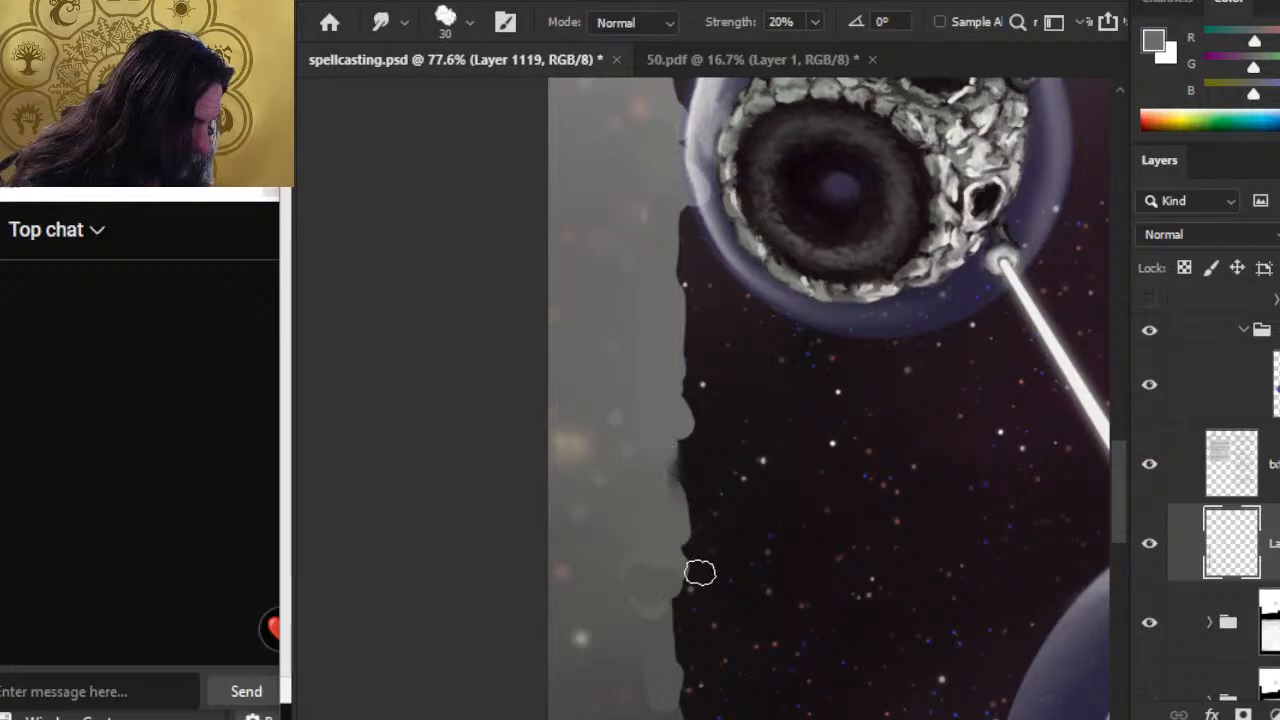
left_click_drag(709, 296, 703, 608)
Paint sampled light greys over the remaining sky edge at the upper outer side of the rocky creature's bubble.
key("b")
left_click(640, 349, "alt")
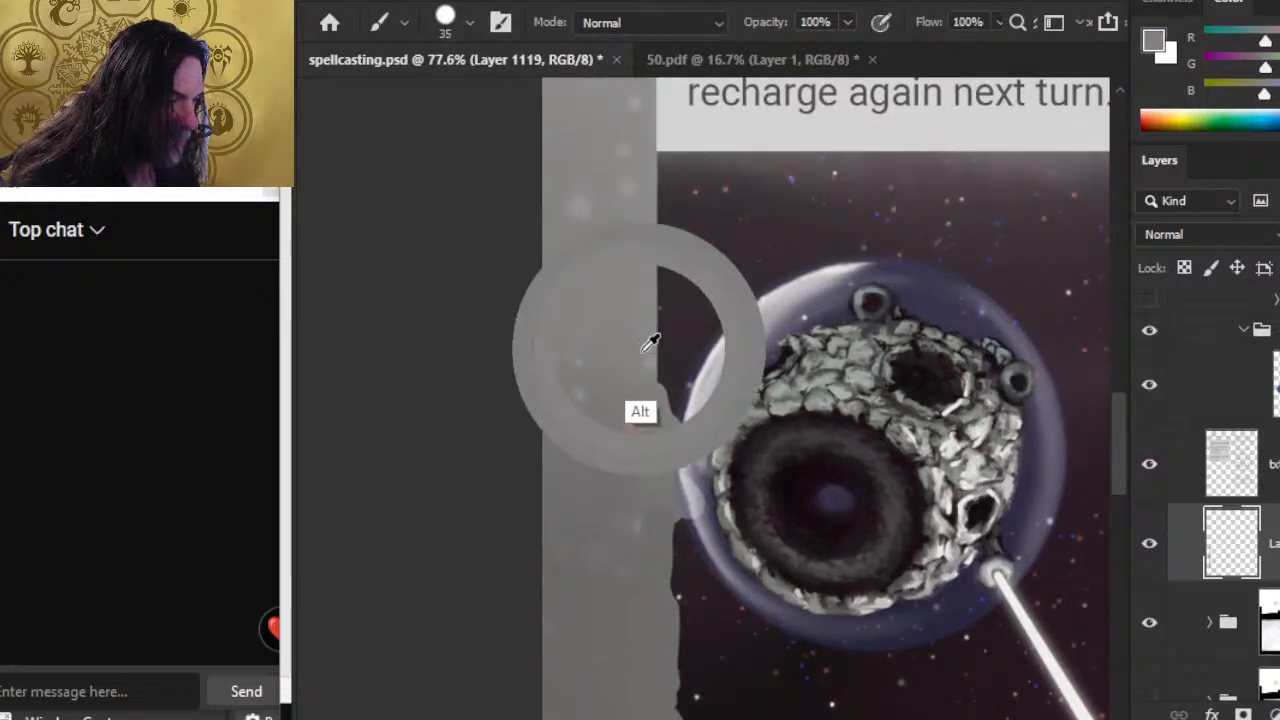
left_click_drag(652, 354, 668, 401)
mouse_move(655, 325)
left_mouse_down()
mouse_move(649, 423)
mouse_move(675, 406)
left_mouse_up()
left_click(648, 391, "alt")
left_click(645, 345, "alt")
left_click_drag(649, 343, 665, 370)
Extend the grey overpaint up the sky's outer edge to the text box and cover the dark notches left beside the bubble.
left_click(651, 313, "alt")
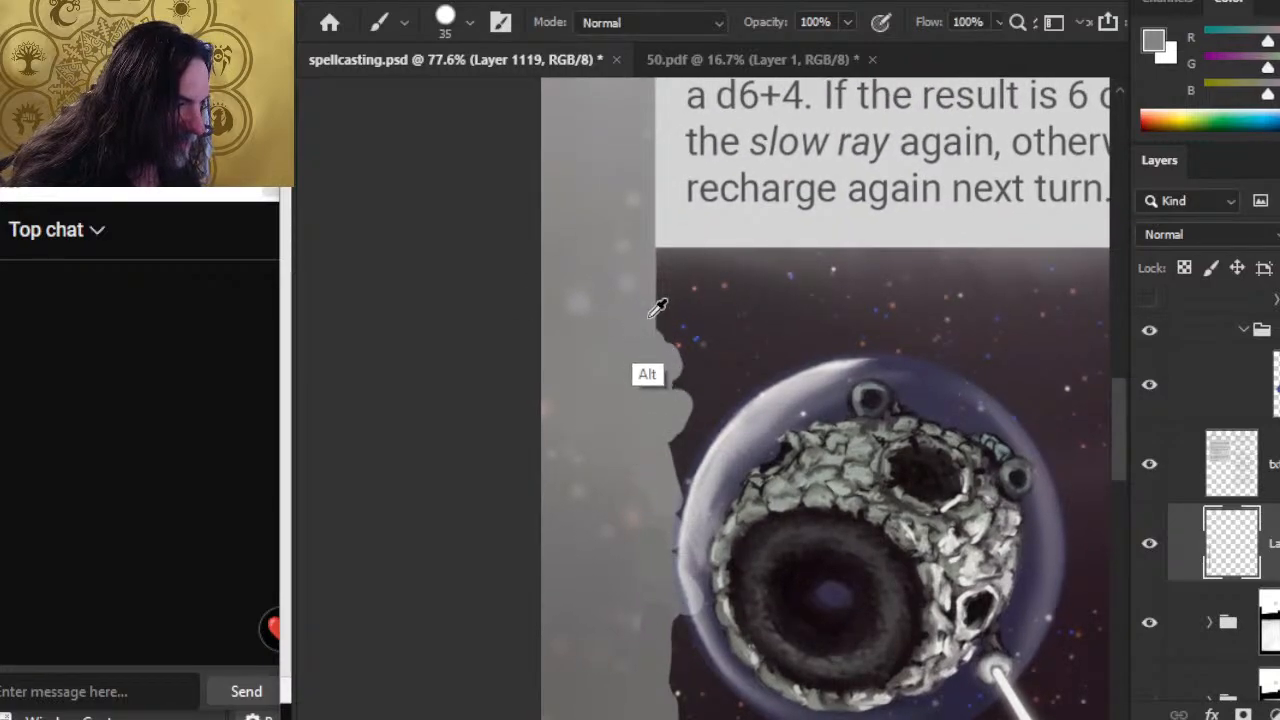
left_click_drag(651, 306, 659, 362)
left_click(651, 282, "alt")
left_click_drag(657, 263, 656, 292)
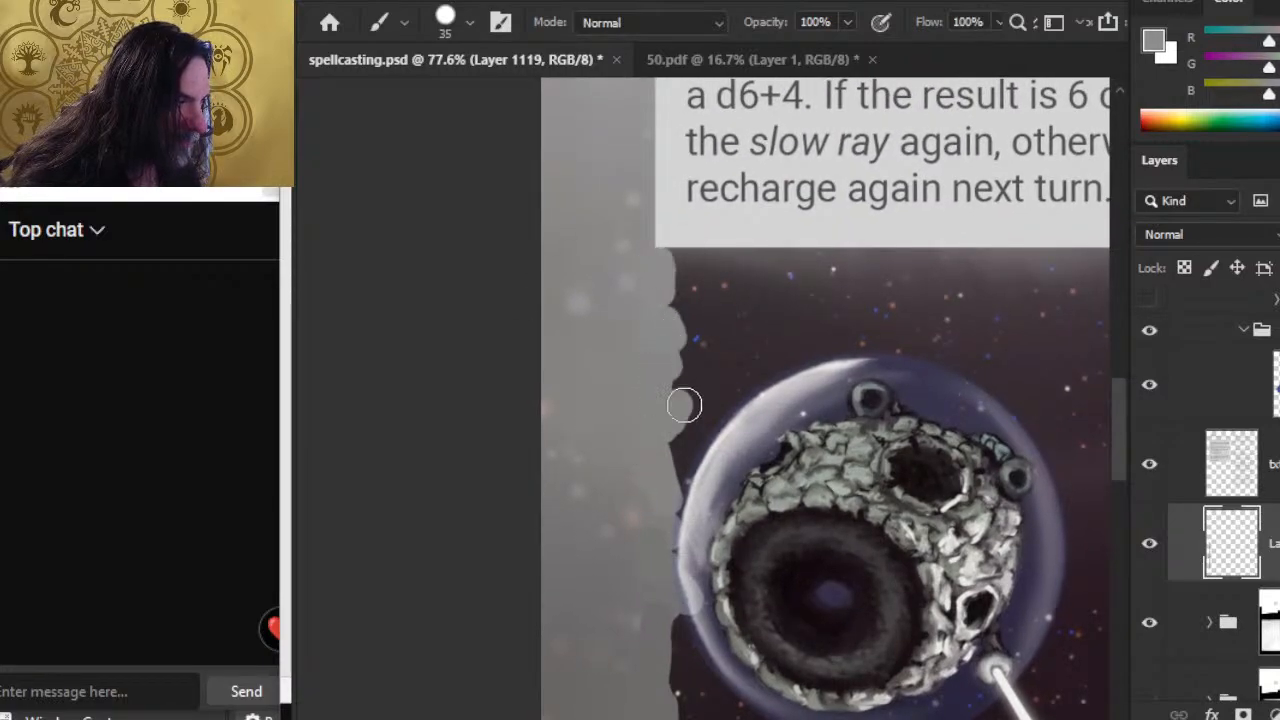
left_click_drag(681, 435, 684, 405)
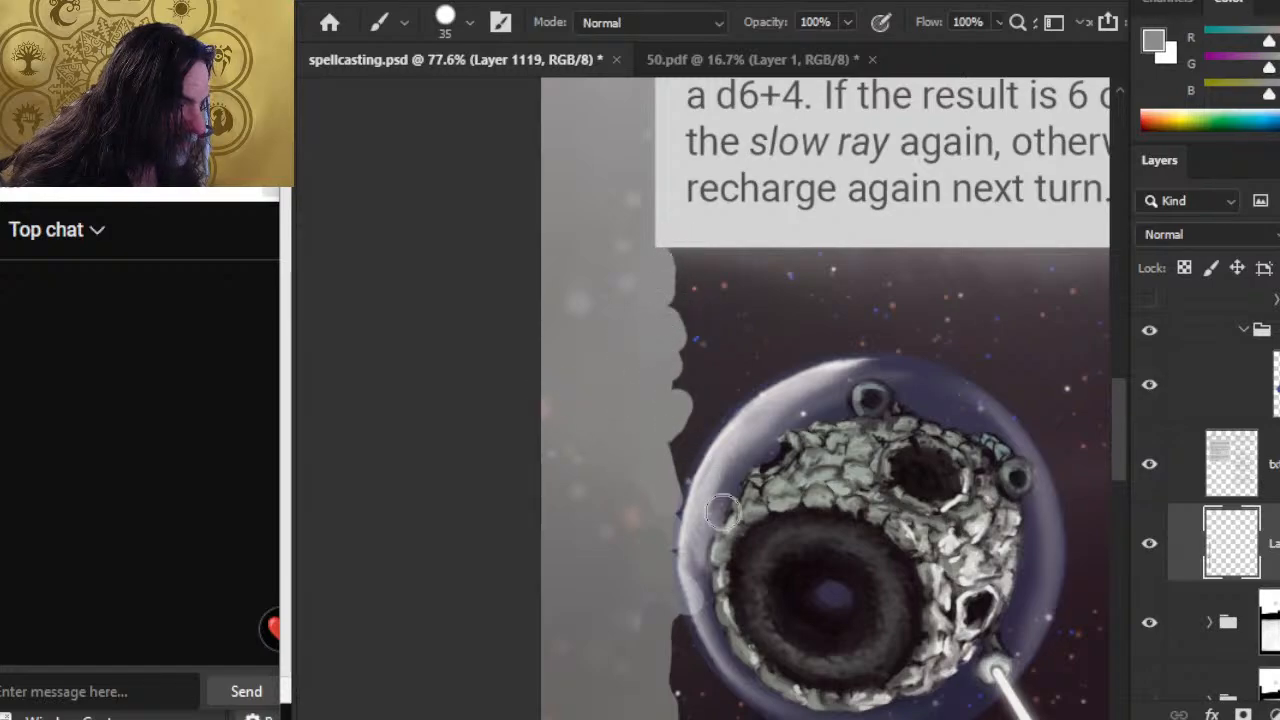
left_click_drag(711, 544, 665, 542)
Paint sampled dark greys over the sky's lower outer corner above the list icon.
left_click_drag(762, 536, 630, 147)
left_click_drag(640, 411, 643, 263)
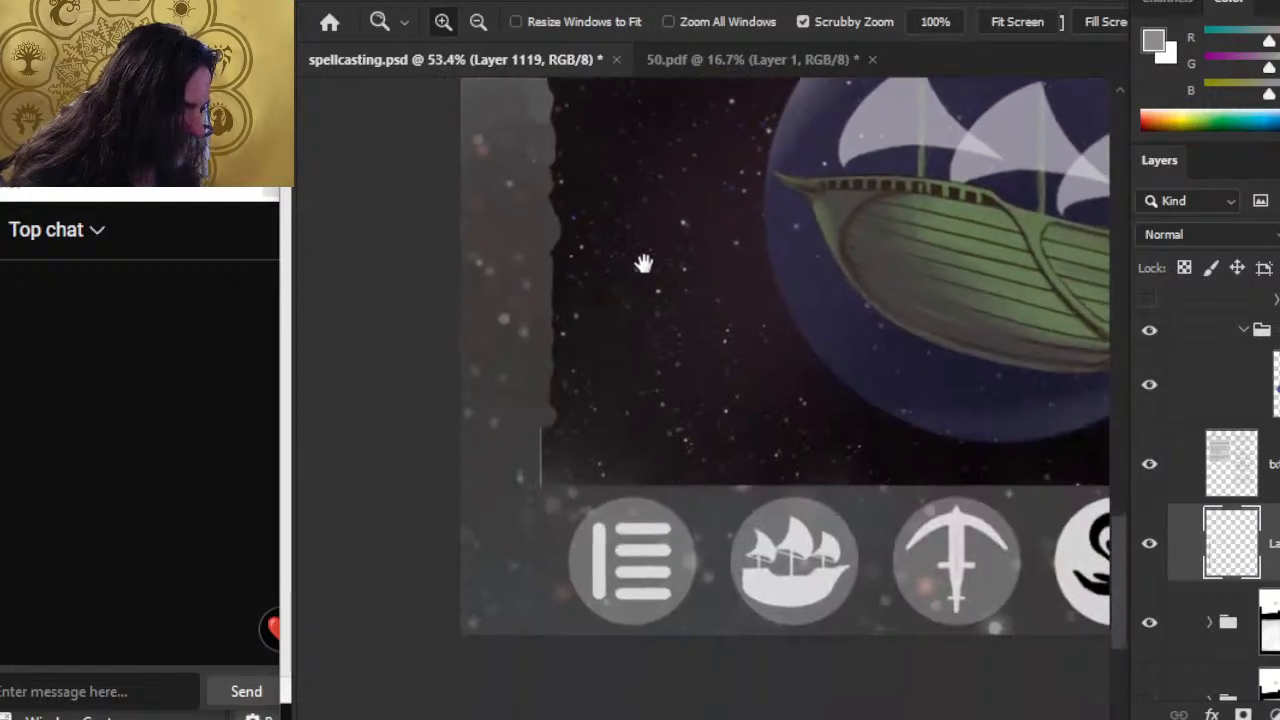
left_click(545, 499, "alt")
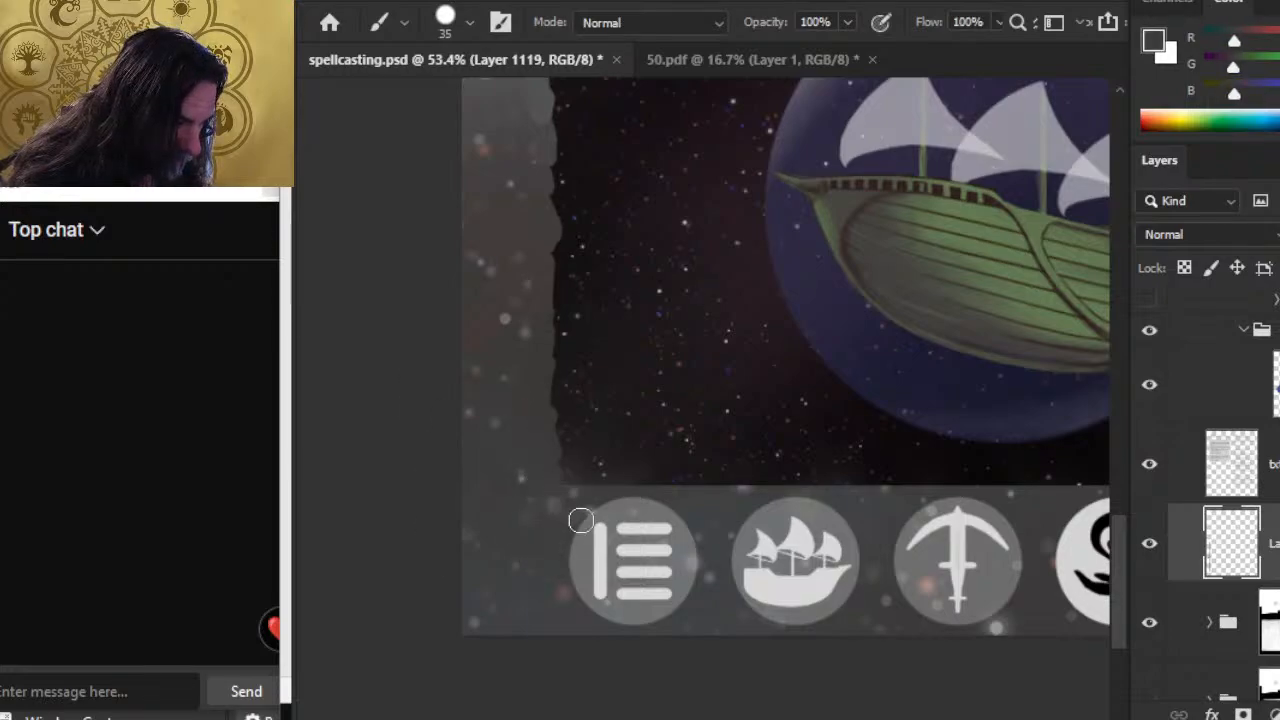
left_click(591, 492, "alt")
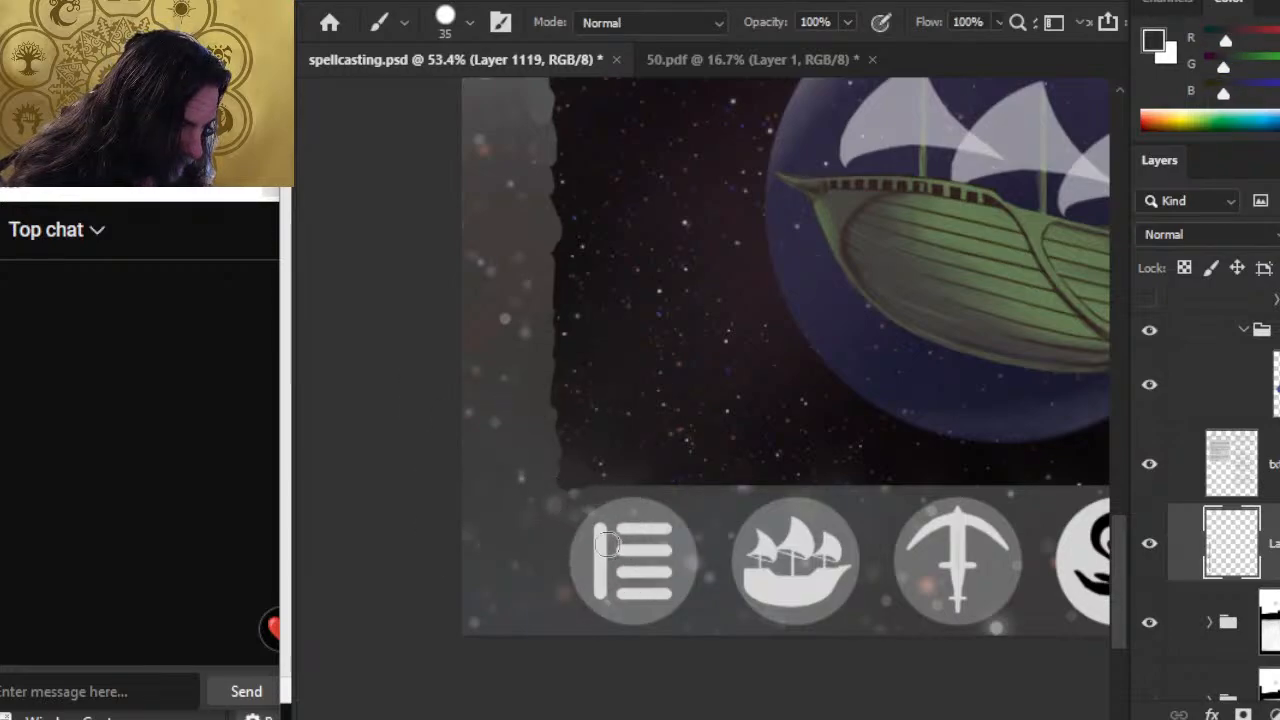
mouse_move(589, 514)
left_mouse_down()
mouse_move(612, 463)
mouse_move(659, 516)
mouse_move(591, 486)
mouse_move(674, 471)
left_mouse_up()
left_click(547, 458, "alt")
Paint dark grey along the sky's bottom edge above the list icon and erase the overspill around the icon with the size 60 eraser.
key("e")
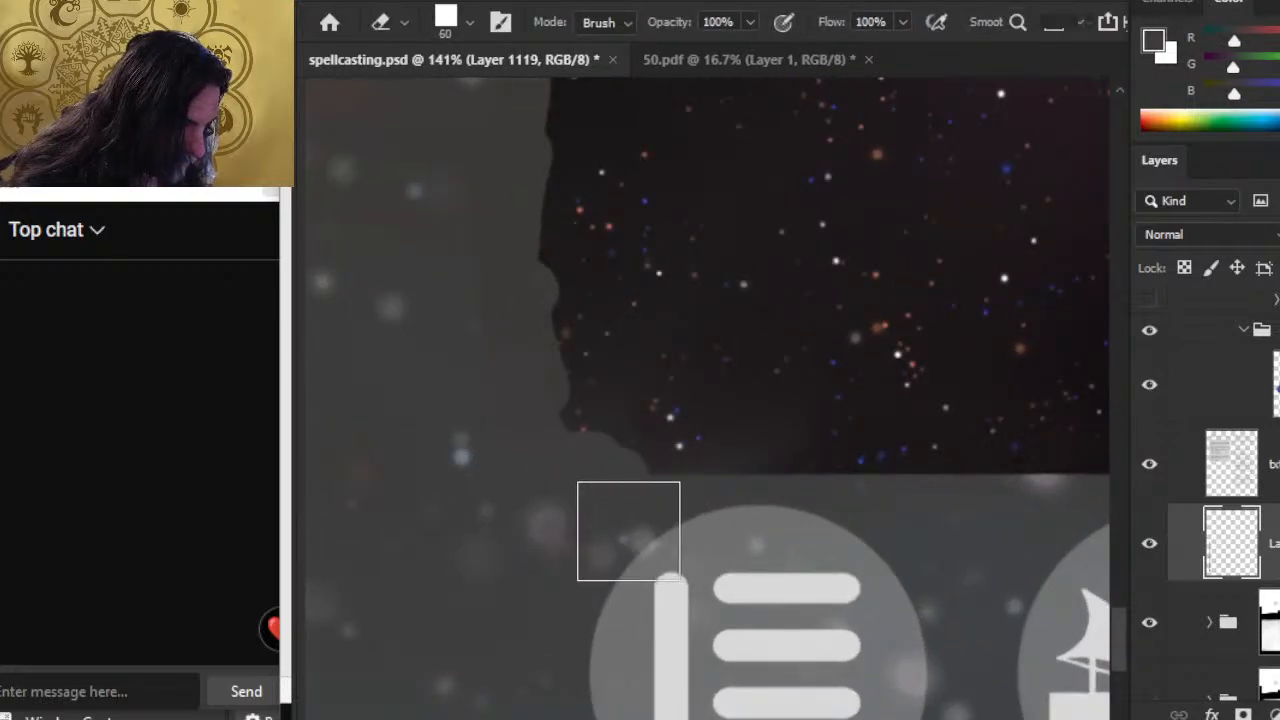
left_click(628, 531)
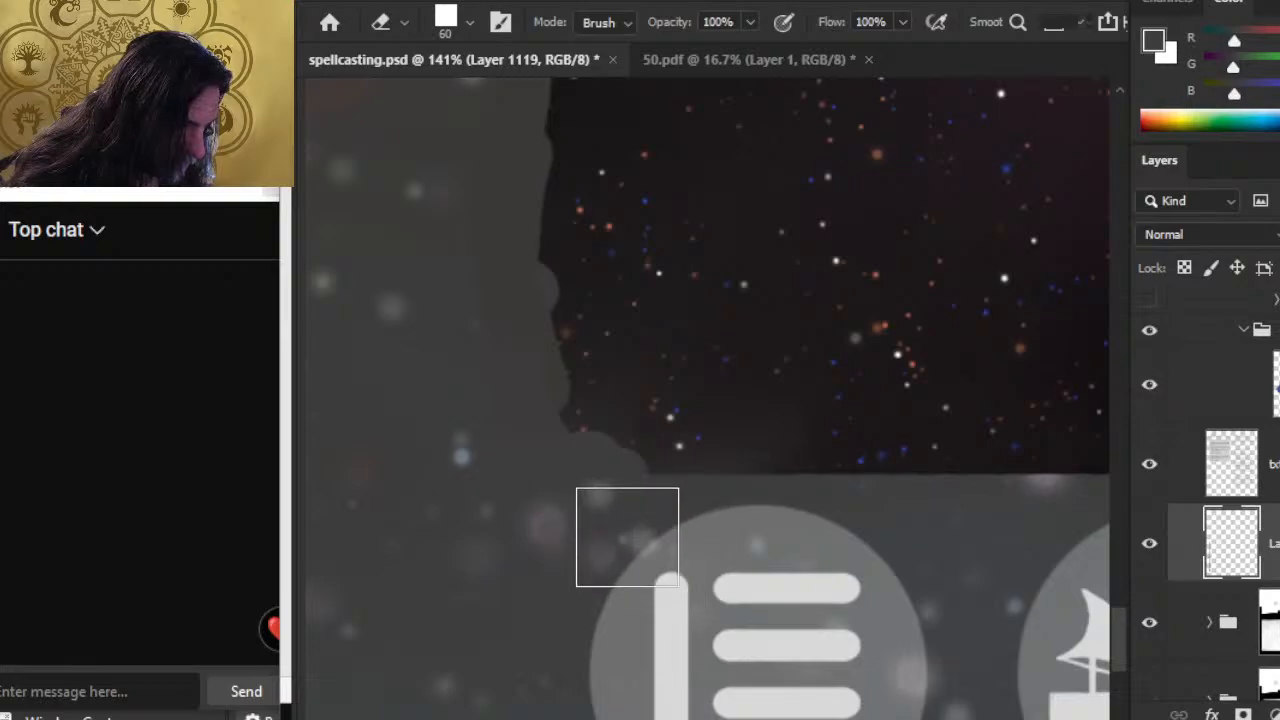
left_click_drag(648, 591, 548, 515)
key("b")
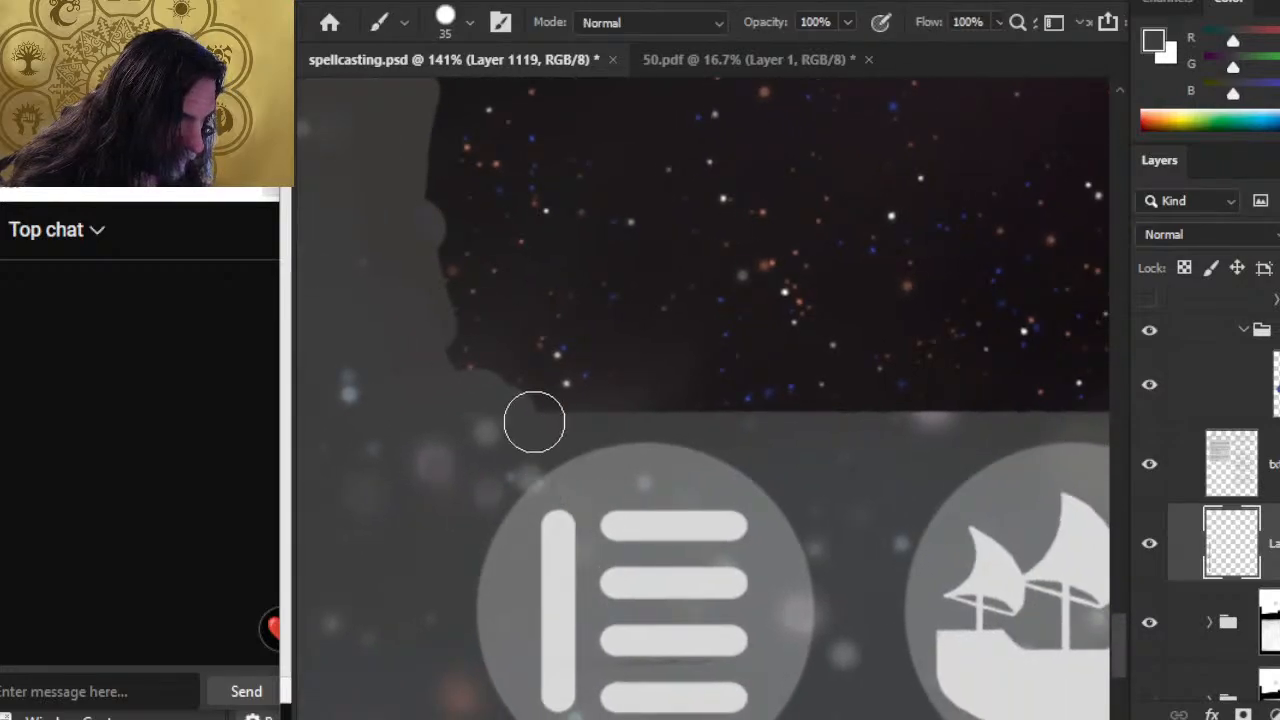
mouse_move(534, 421)
left_mouse_down()
mouse_move(655, 416)
mouse_move(644, 422)
mouse_move(689, 447)
left_mouse_up()
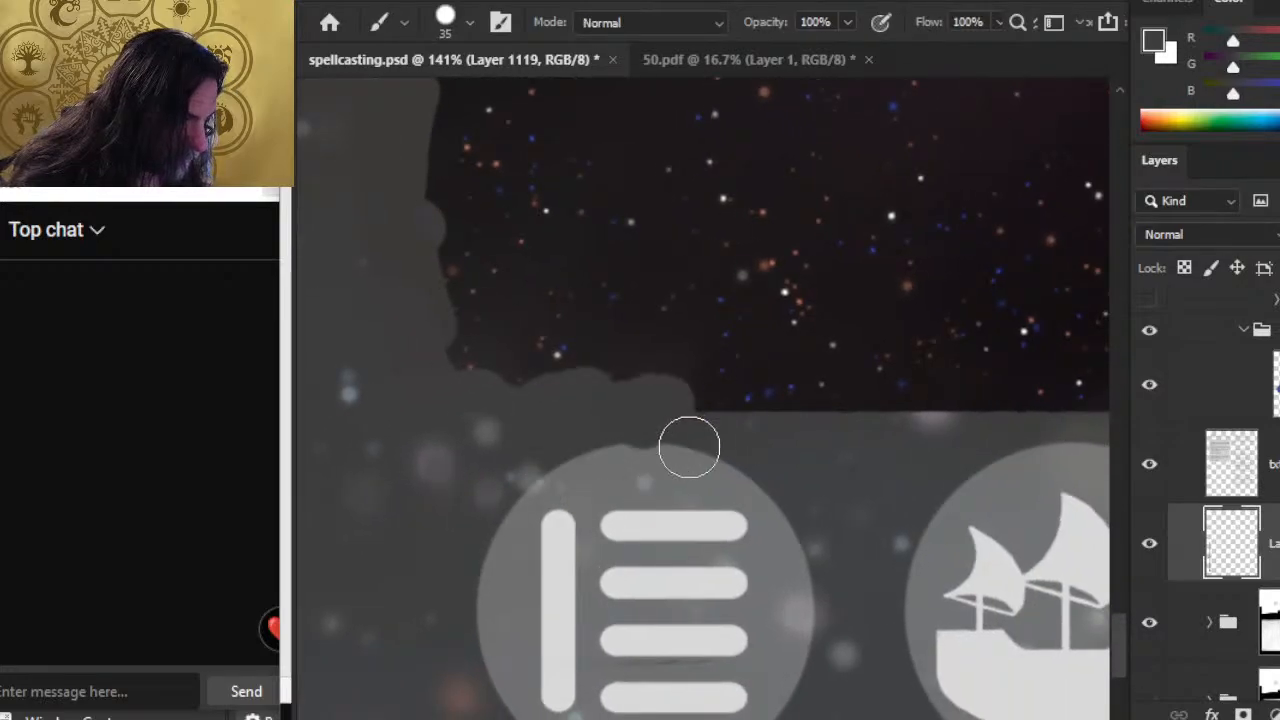
key("e")
left_click_drag(726, 526, 609, 517)
Paint sampled dark greys in uneven bumps along the sky's bottom edge between the list icon and the ship icon.
key("b")
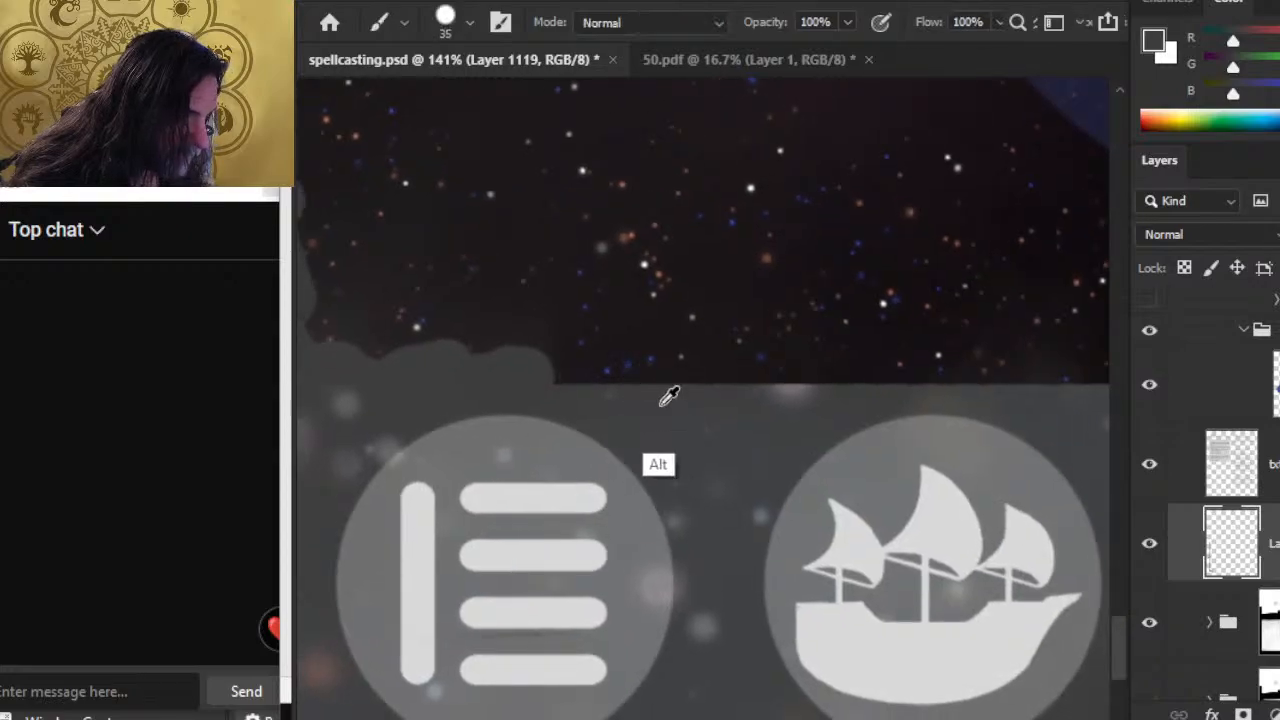
left_click(669, 396, "alt")
left_click_drag(666, 390, 566, 372)
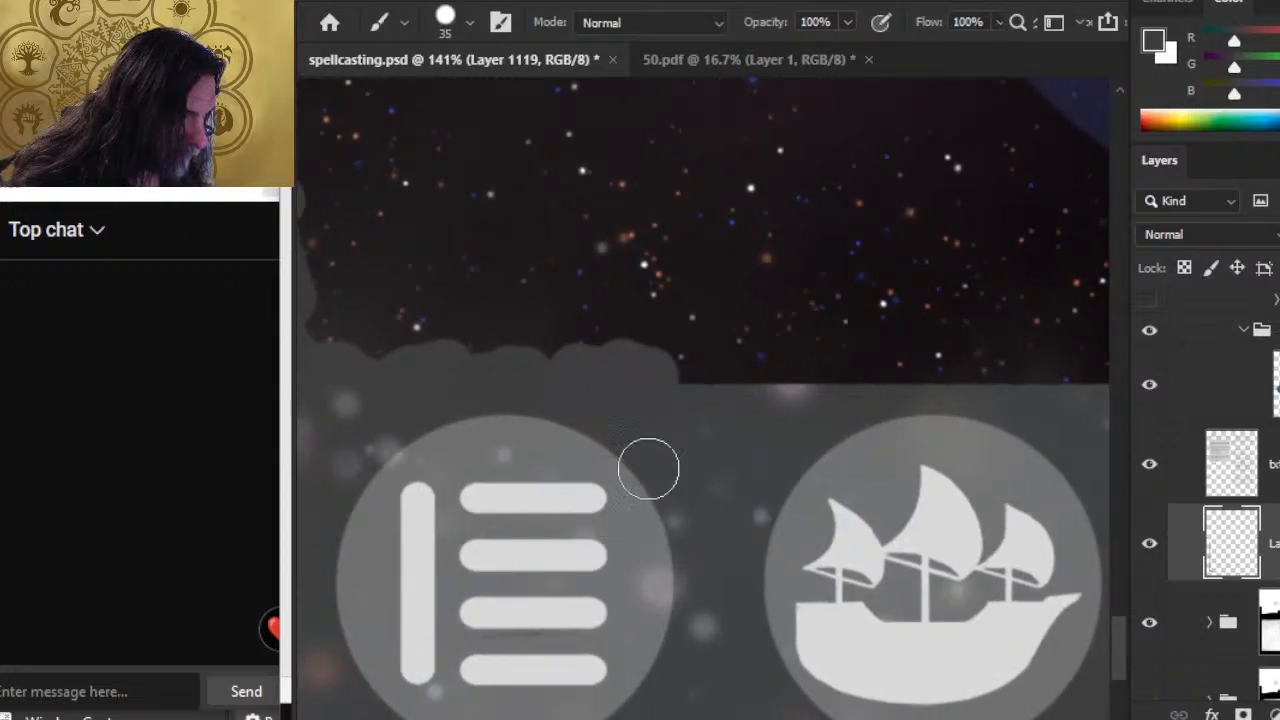
left_click(717, 380, "alt")
left_click_drag(717, 380, 730, 379)
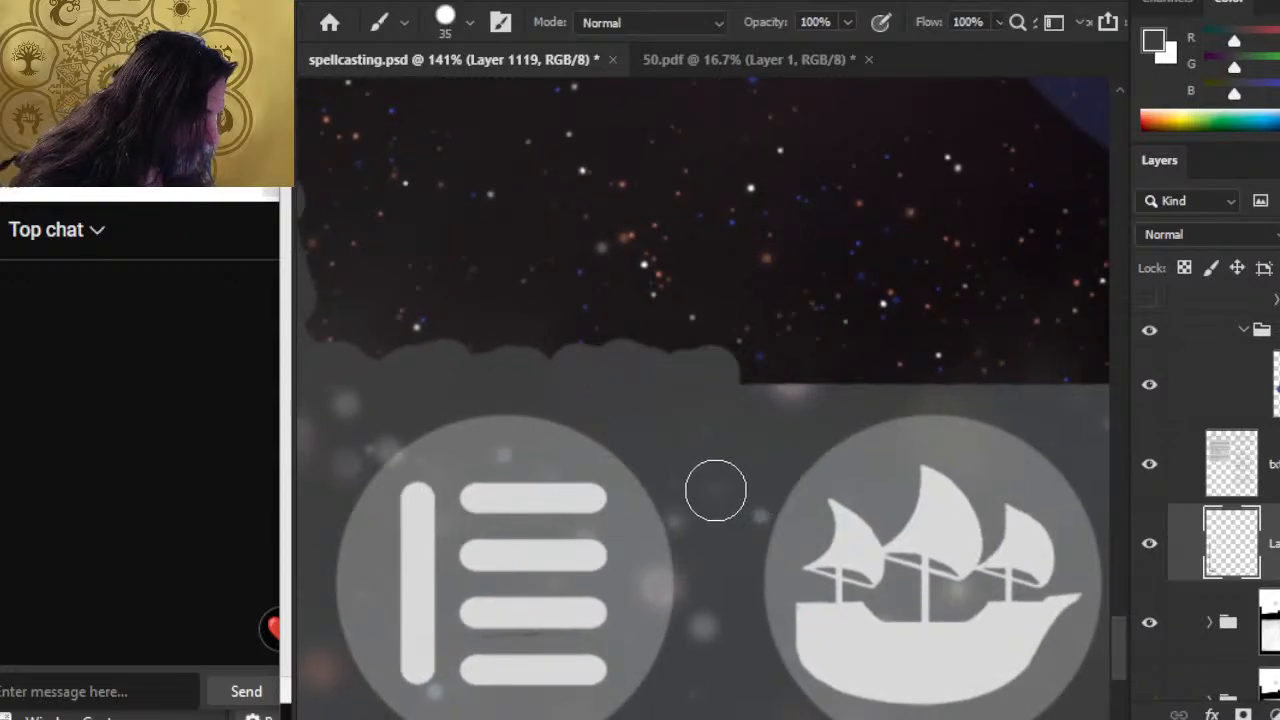
left_click(760, 409, "alt")
left_click_drag(754, 386, 812, 372)
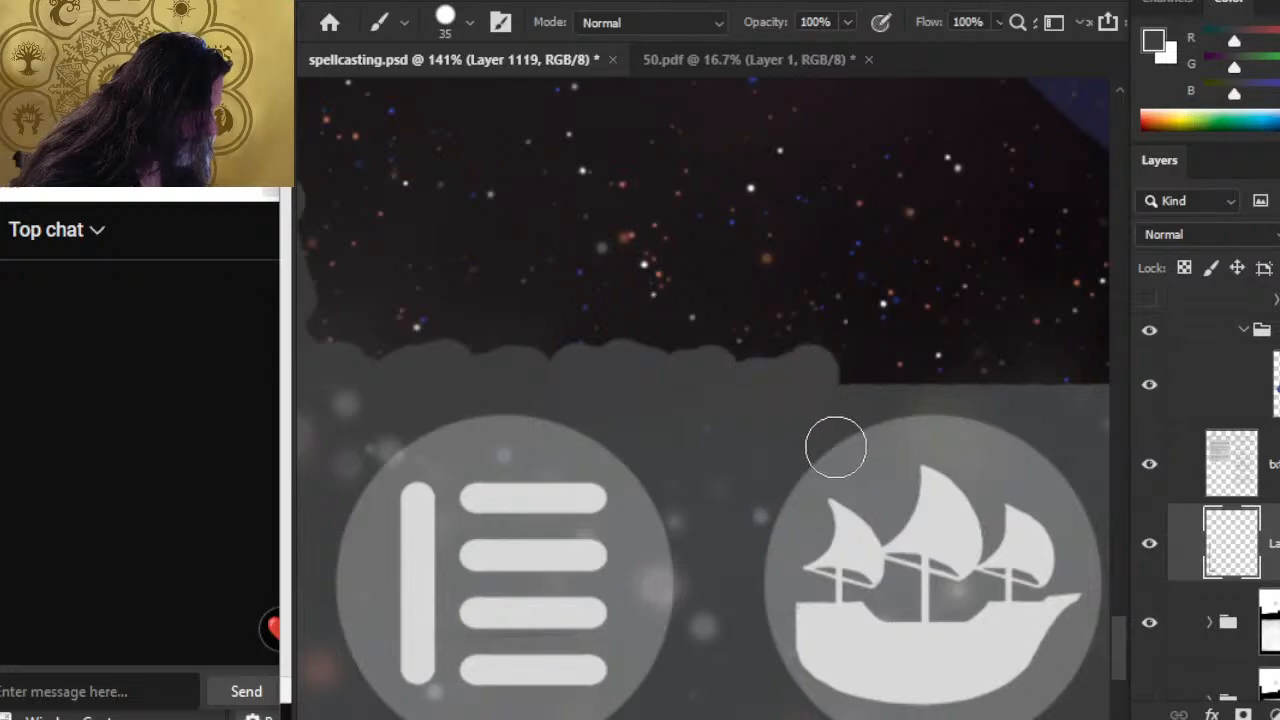
mouse_move(836, 447)
left_mouse_down()
mouse_move(617, 466)
mouse_move(650, 445)
mouse_move(473, 461)
left_mouse_up()
Continue the uneven grey border over the sky's bottom edge above the ship icon, resampling the bar's greys along the way.
left_click(694, 414, "alt")
key("e")
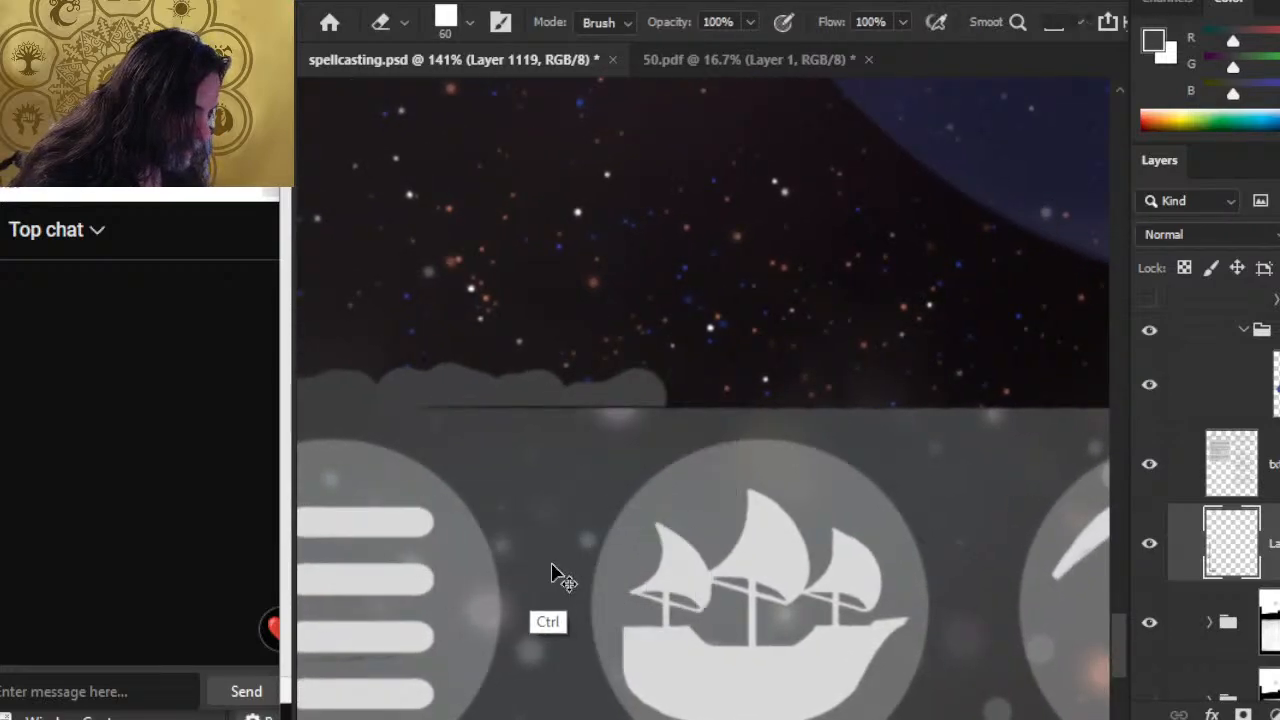
key("b")
mouse_move(677, 405)
left_mouse_down()
mouse_move(798, 405)
mouse_move(880, 453)
mouse_move(866, 401)
left_mouse_up()
left_click(763, 409, "alt")
left_click(824, 422, "alt")
left_click(866, 428, "alt")
left_click_drag(872, 454, 755, 440)
left_click(797, 472, "alt")
left_click_drag(799, 404, 803, 397)
left_click(846, 508, "alt")
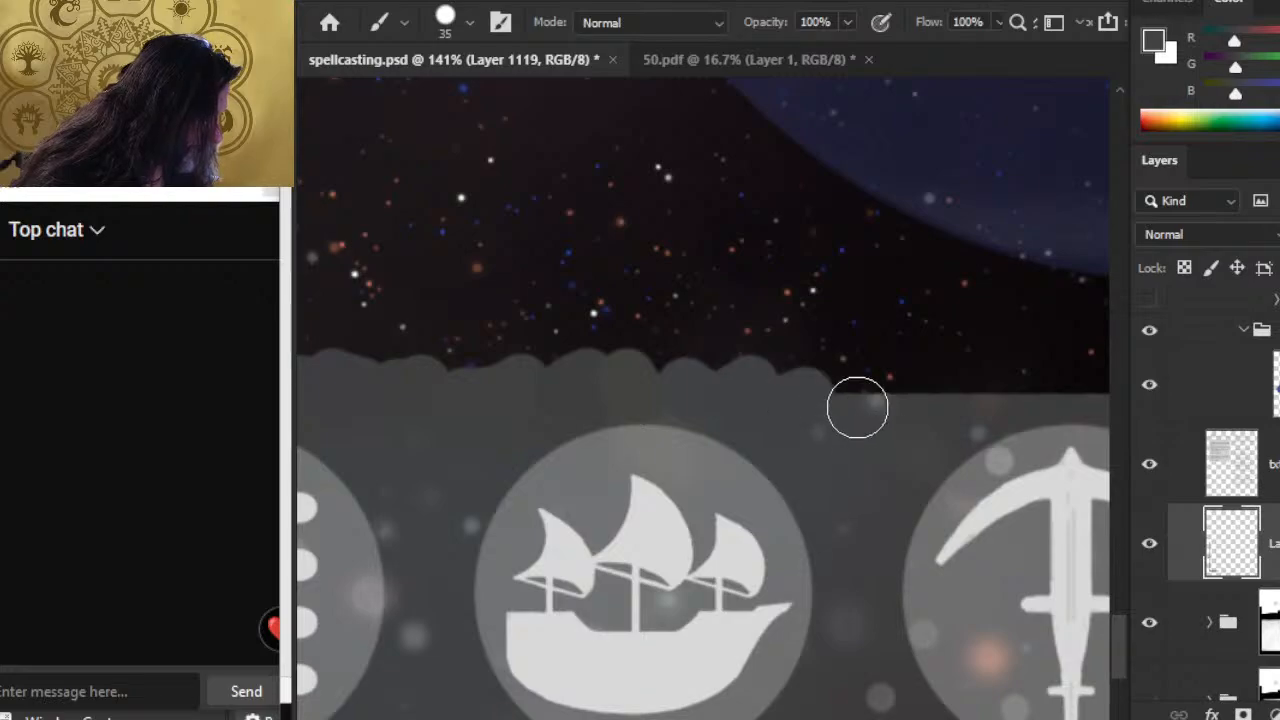
Paint dark grey over the sky edge between the ship and crossbow icons, undoing one mismatched stroke and resampling the colour.
left_click(850, 383)
left_click_drag(898, 451, 780, 457)
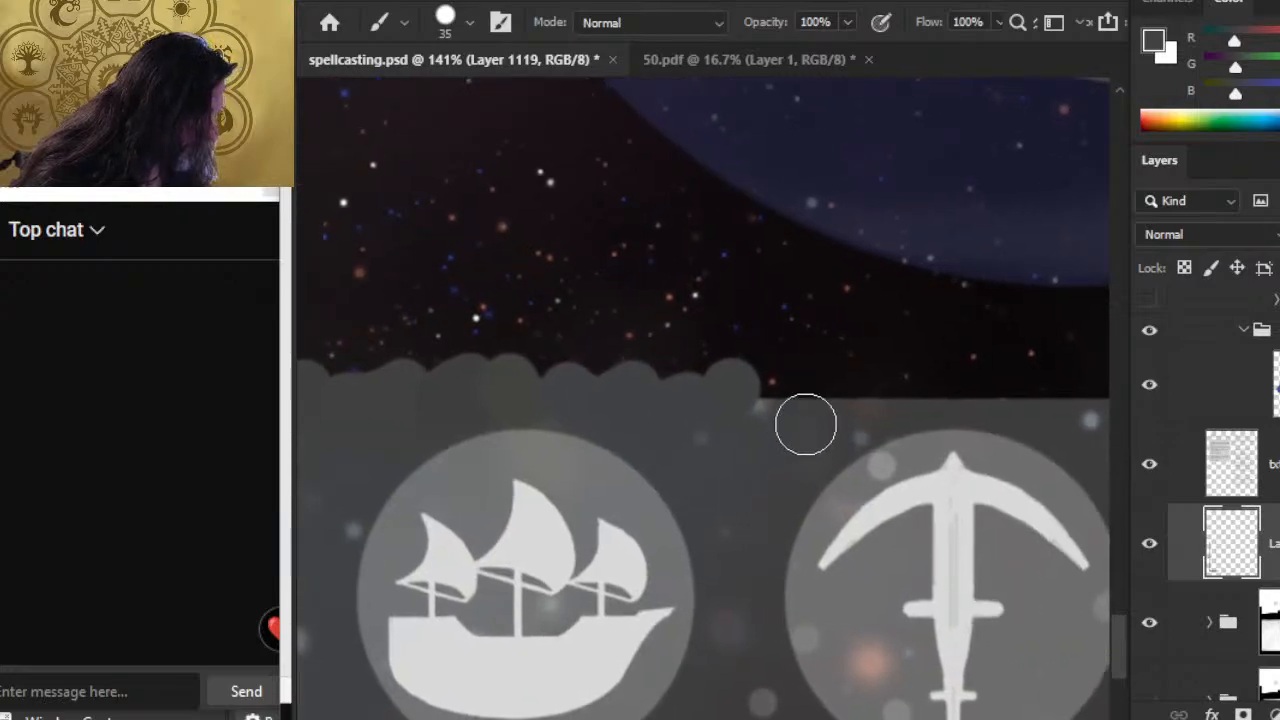
left_click(800, 406, "alt")
left_click_drag(758, 392, 790, 405)
key("ctrl+z")
left_click(799, 549, "alt")
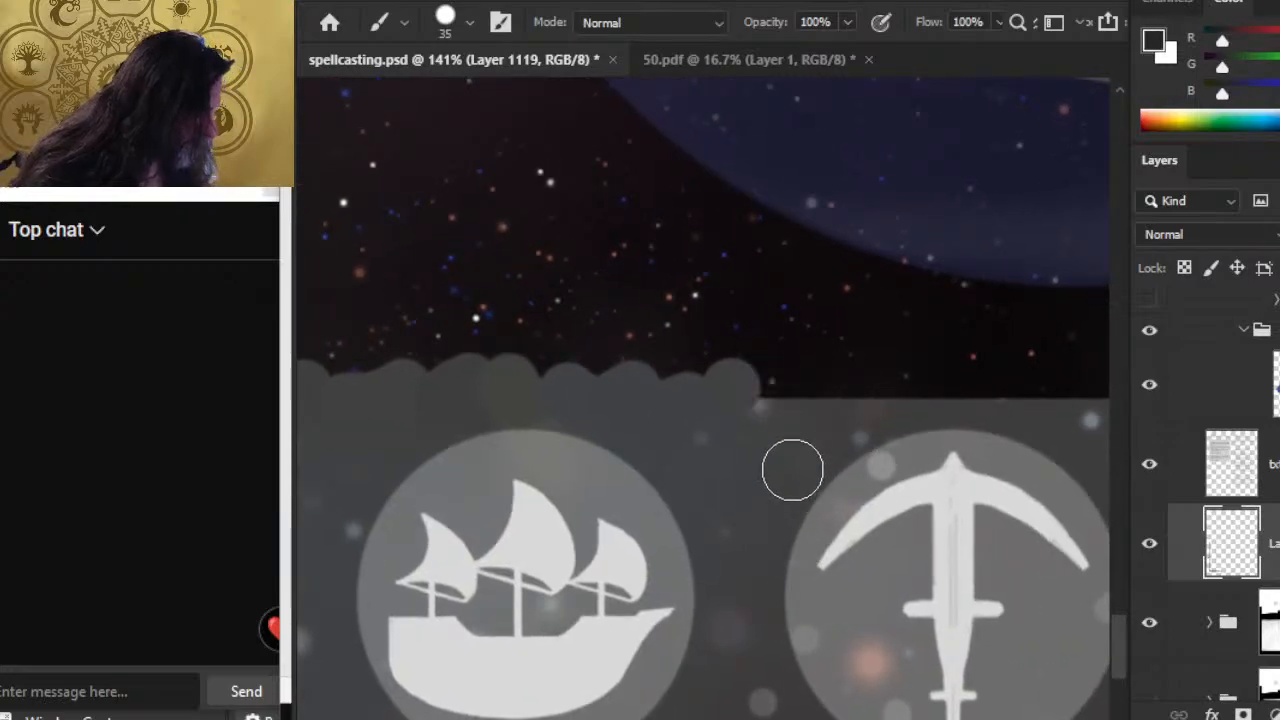
left_click(773, 393)
left_click_drag(794, 505, 663, 516)
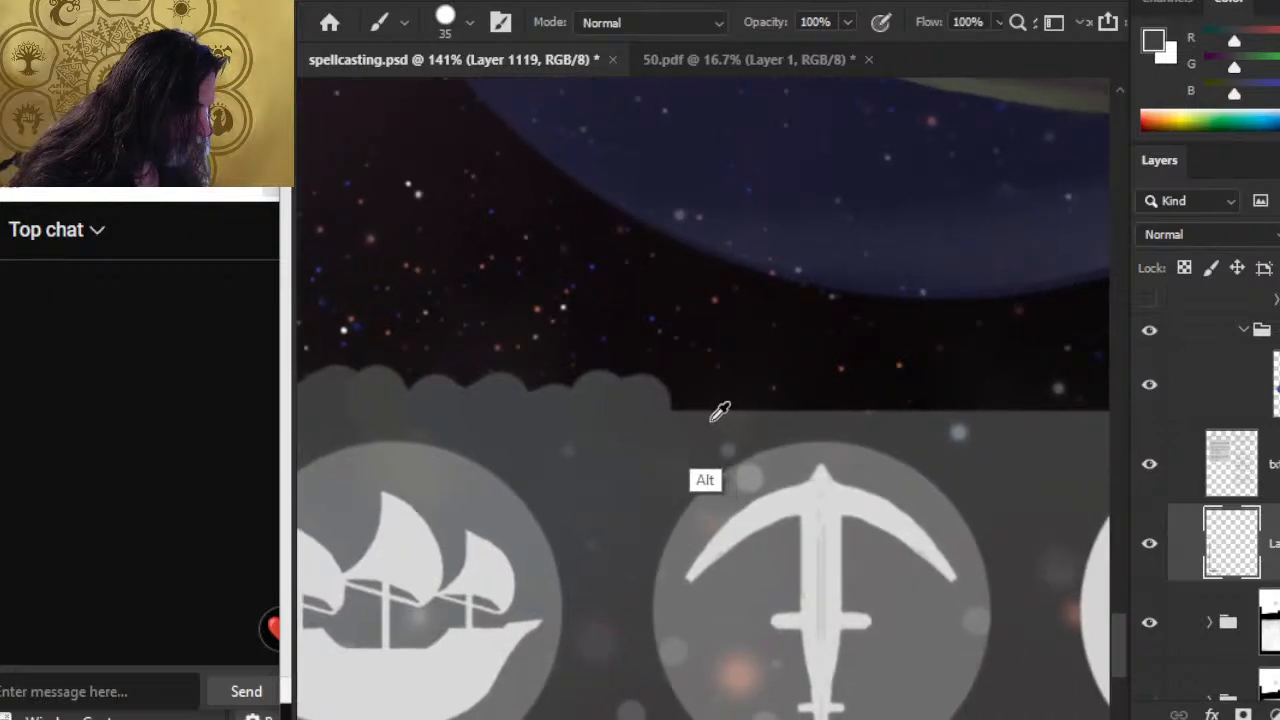
Paint sampled dark greys over the sky's bottom edge above the crossbow icon.
left_click(709, 424, "alt")
mouse_move(705, 411)
left_mouse_down()
mouse_move(801, 442)
mouse_move(739, 409)
left_mouse_up()
left_click(772, 420, "alt")
left_click_drag(836, 458, 702, 455)
left_click_drag(683, 400, 735, 400)
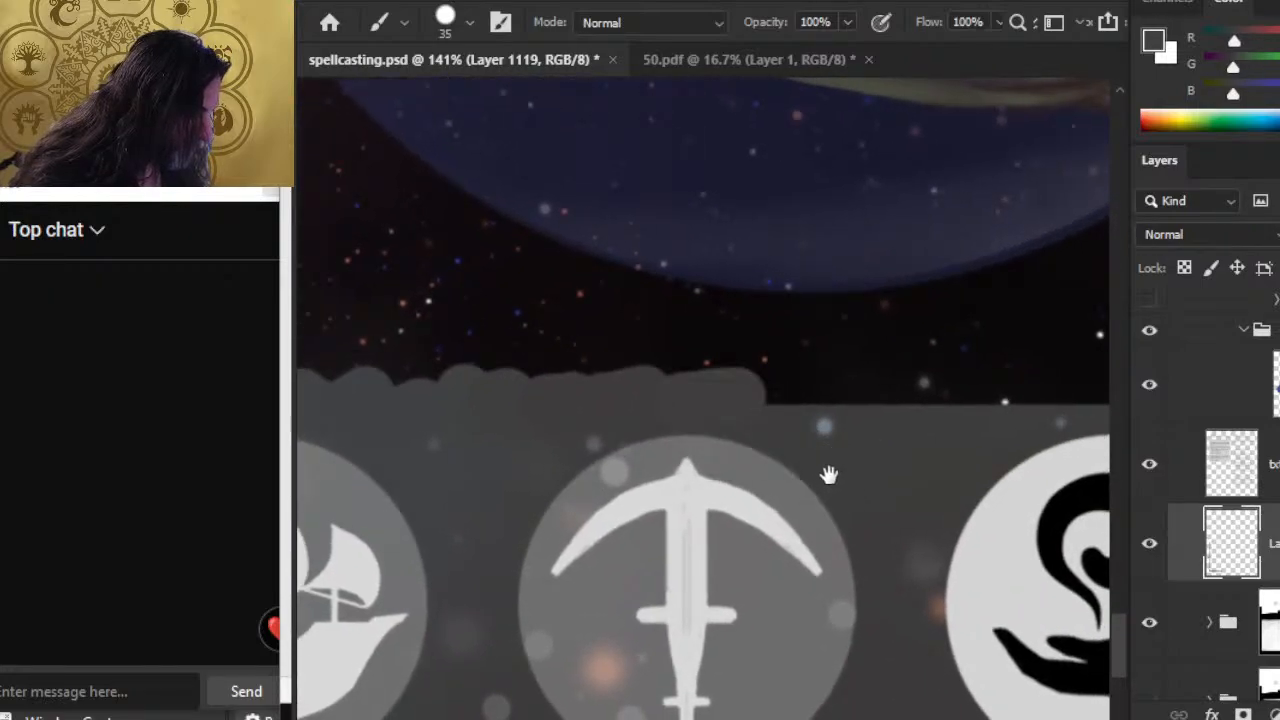
left_click_drag(829, 475, 735, 480)
left_click(680, 486, "alt")
left_click_drag(686, 411, 764, 394)
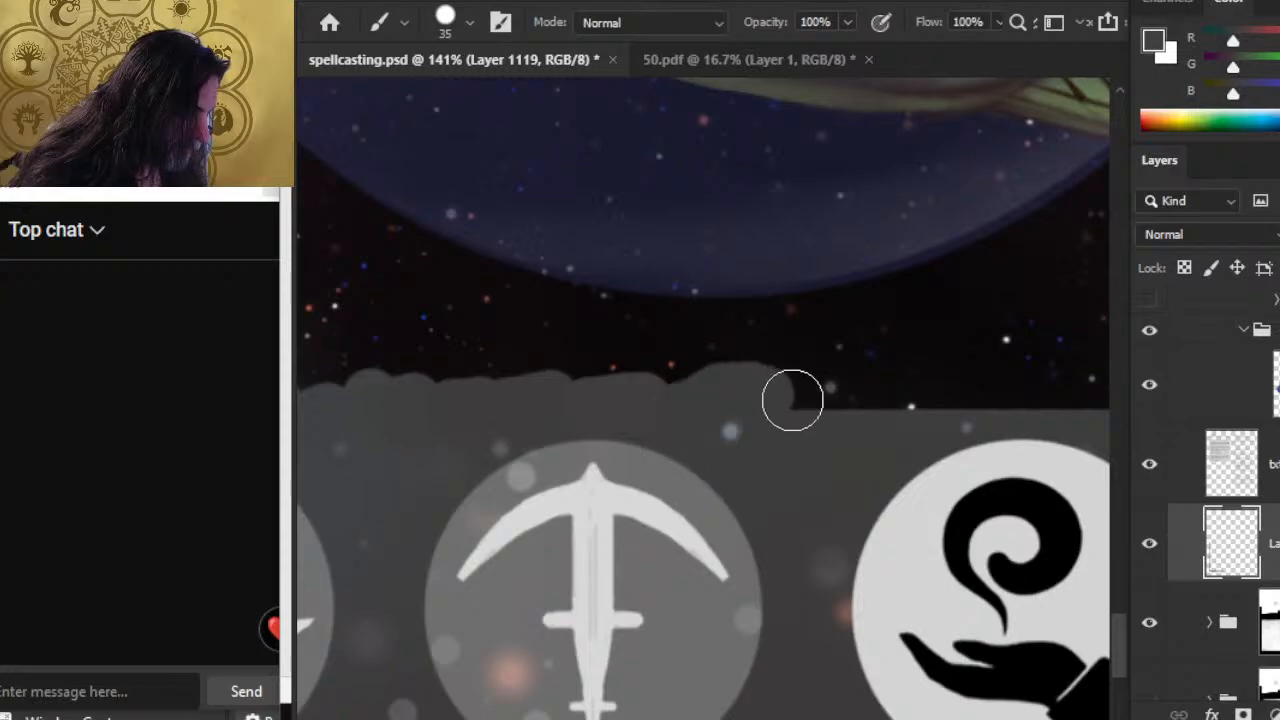
Extend the uneven dark grey border along the sky's bottom edge above the hand icon and up to the scroll icon.
left_click_drag(808, 500, 709, 503)
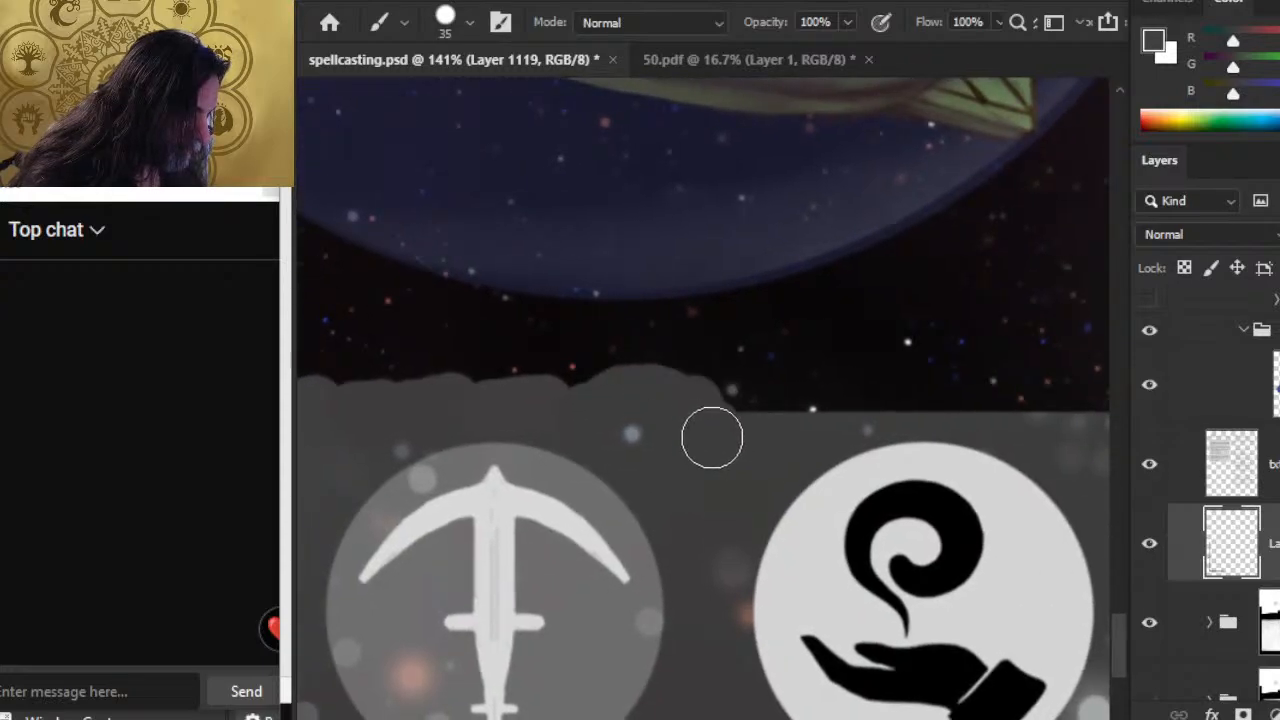
mouse_move(751, 438)
left_mouse_down()
mouse_move(666, 491)
mouse_move(649, 431)
left_mouse_up()
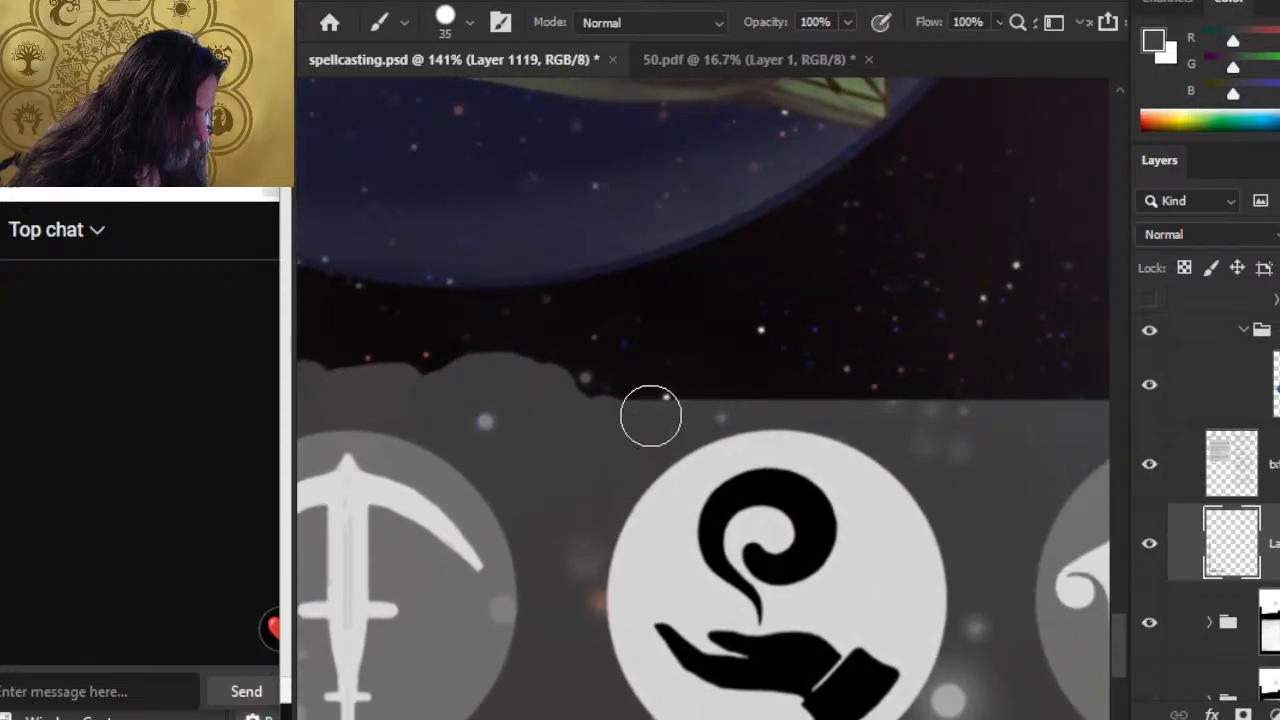
key("r")
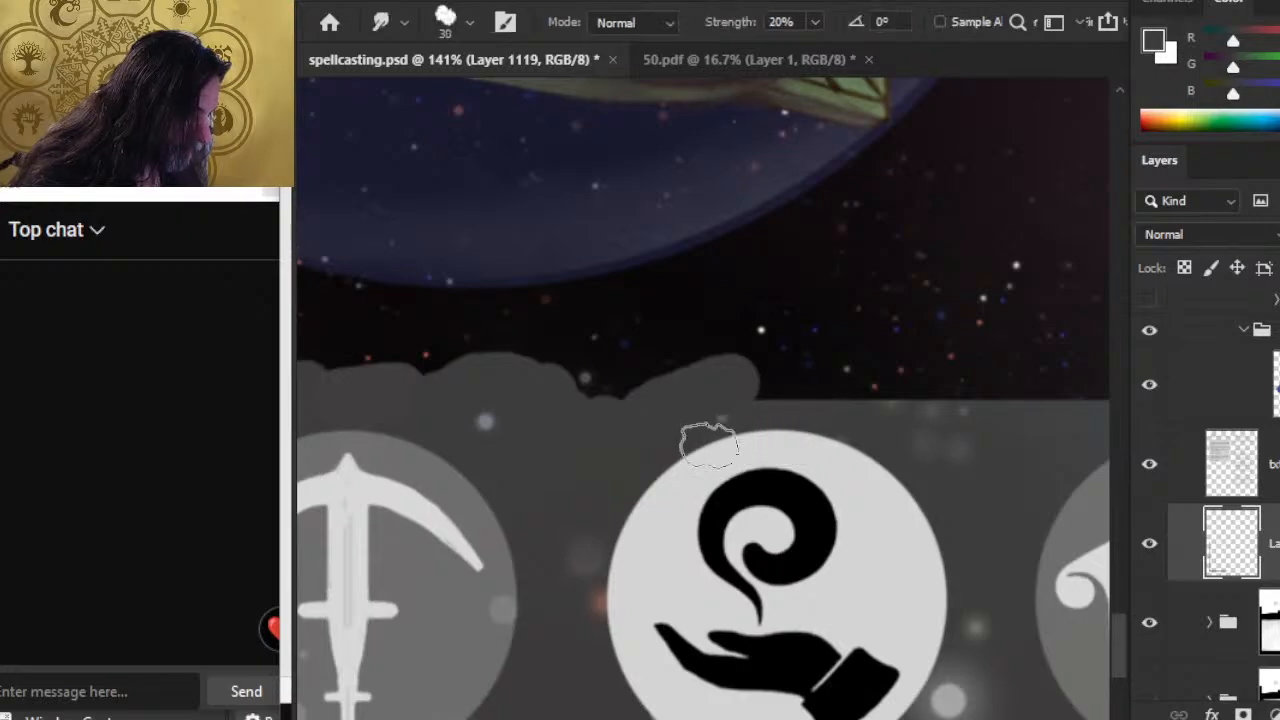
key("b")
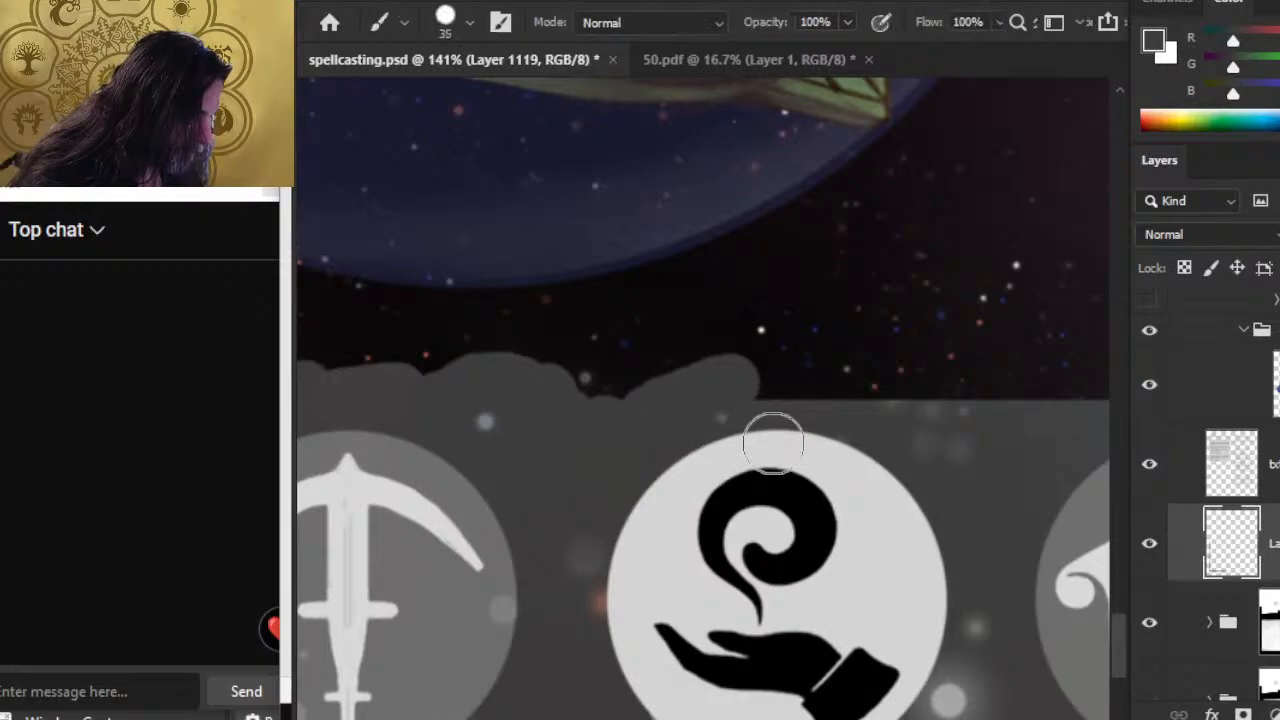
left_click_drag(757, 404, 815, 394)
left_click_drag(824, 448, 648, 425)
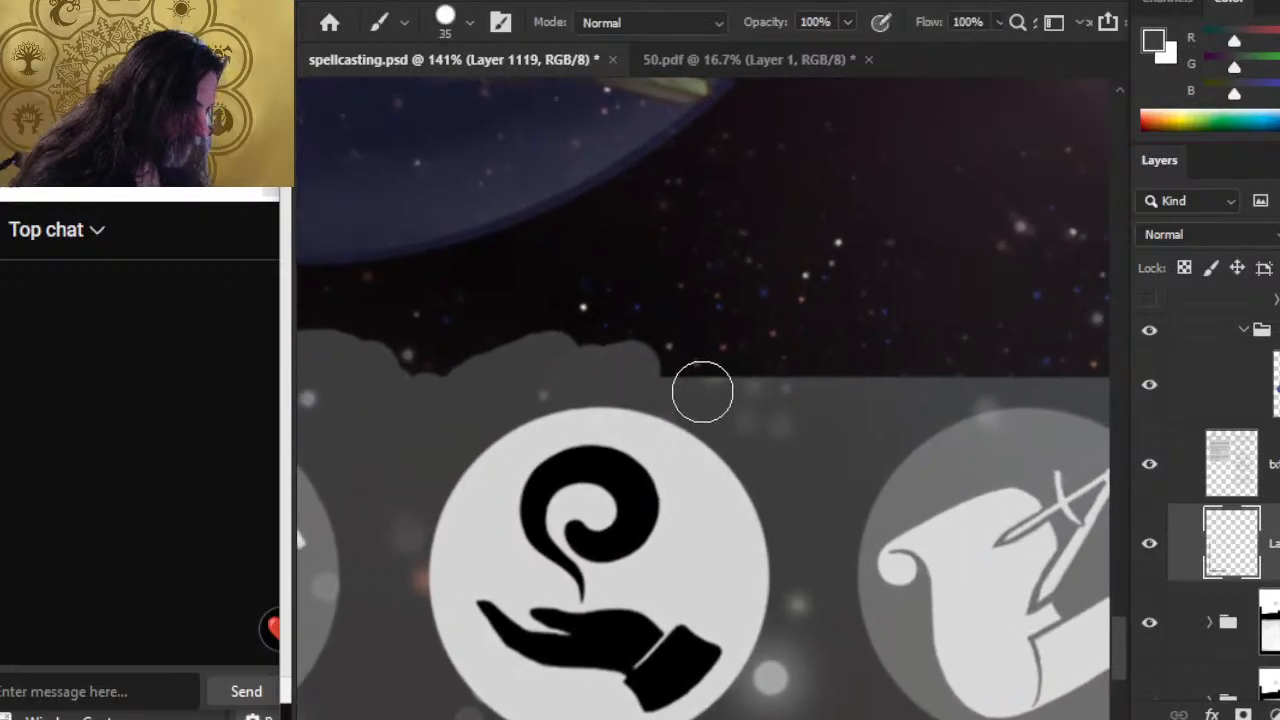
left_click(697, 389, "alt")
left_click_drag(697, 384, 668, 374)
left_click(836, 401, "alt")
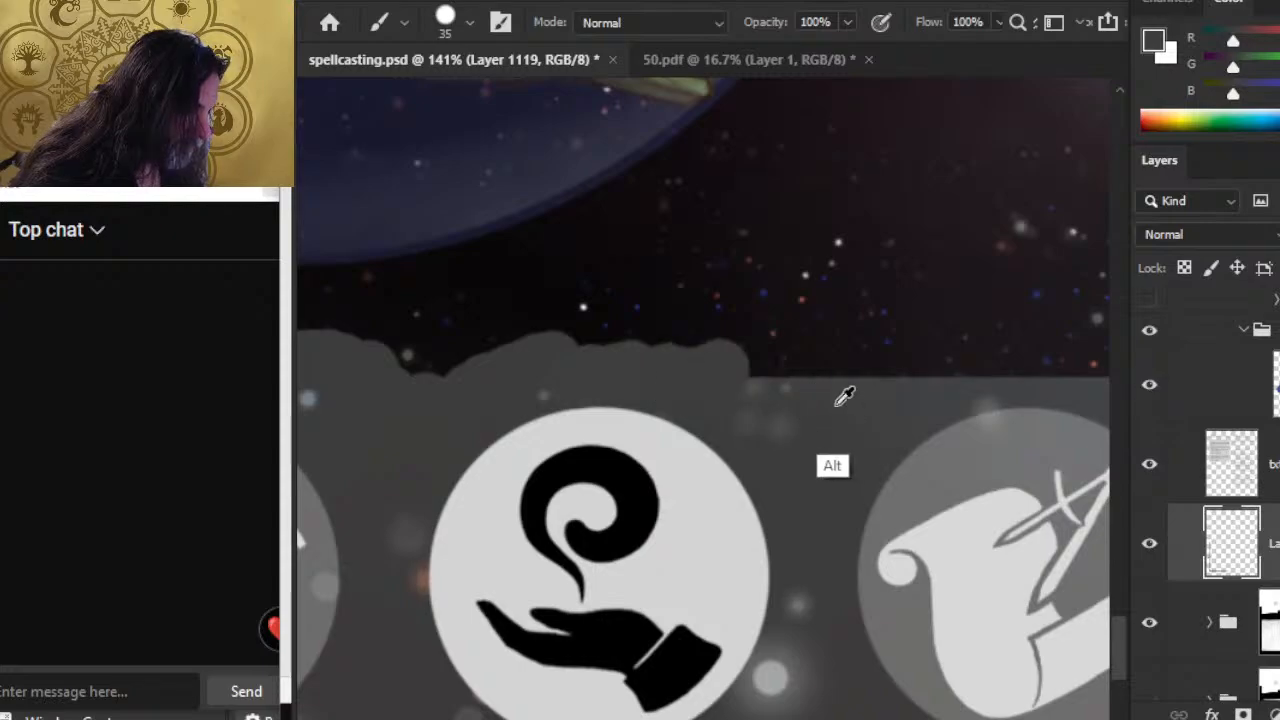
left_click_drag(785, 368, 820, 371)
Paint sampled greys in irregular bumps over the sky's bottom edge above the scroll icon.
left_click_drag(833, 484, 675, 488)
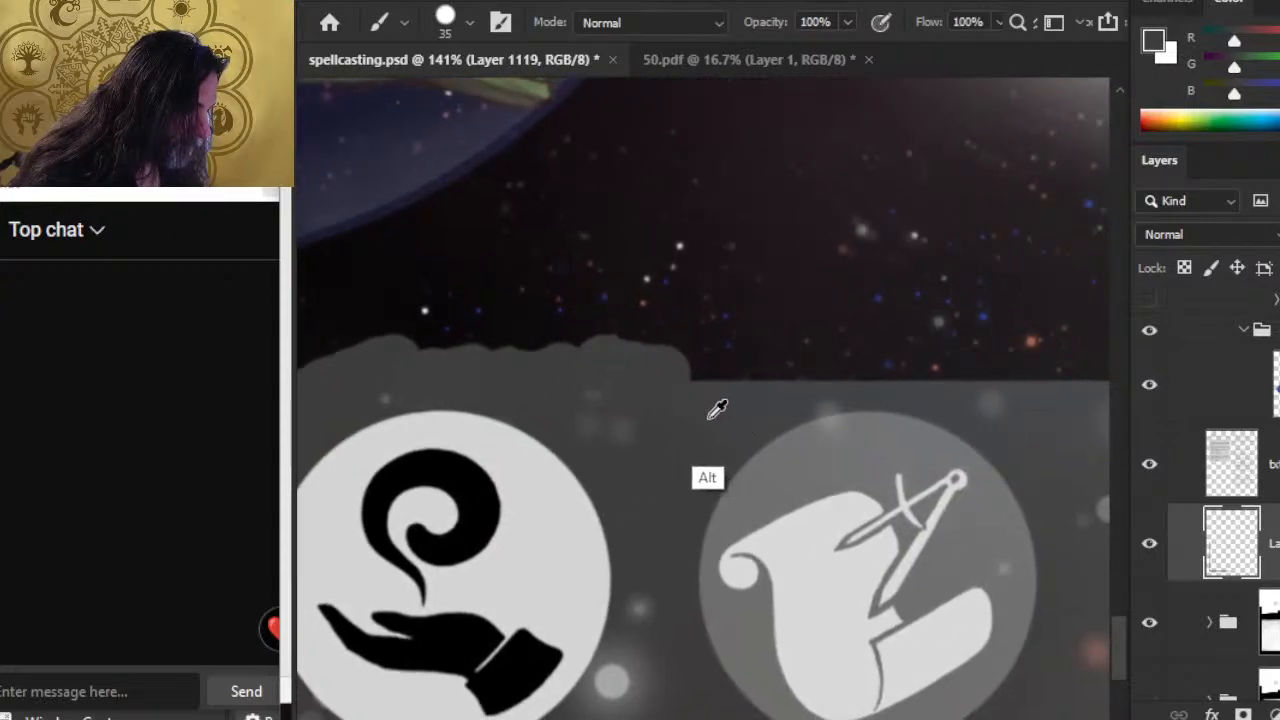
mouse_move(706, 389)
left_mouse_down()
mouse_move(826, 400)
mouse_move(663, 443)
left_mouse_up()
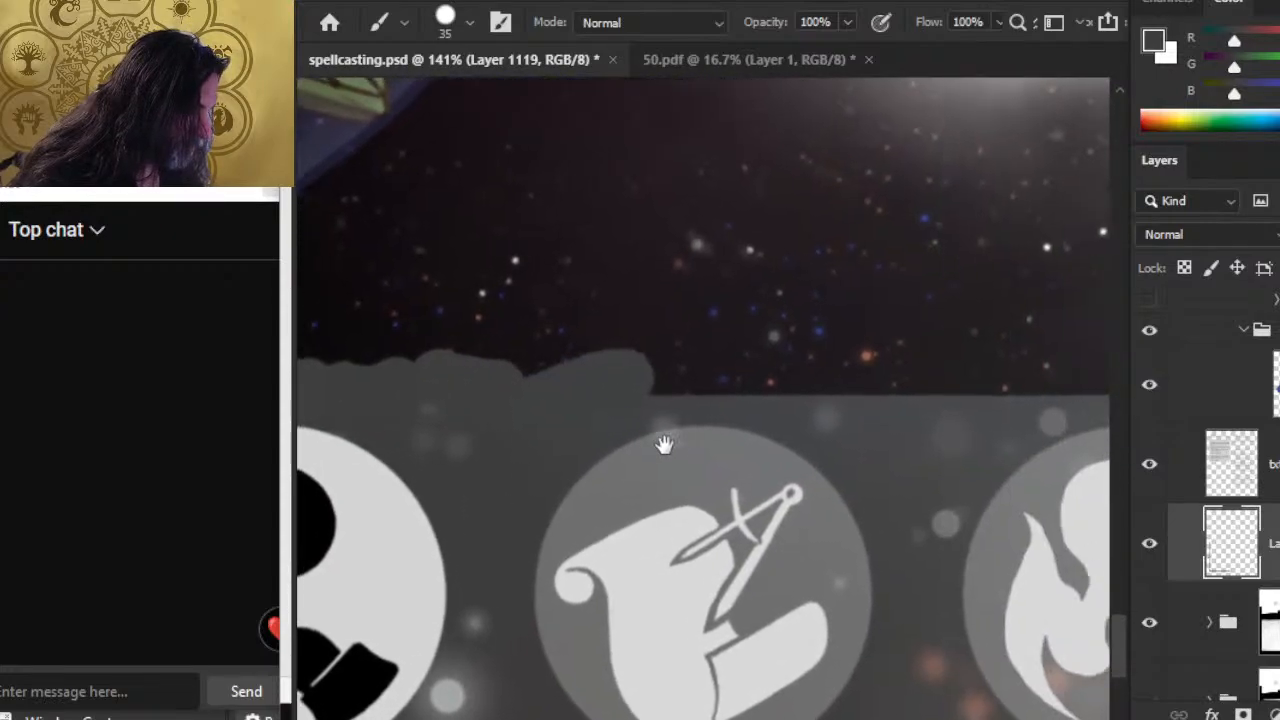
left_click(699, 391, "alt")
left_click_drag(763, 443, 634, 449)
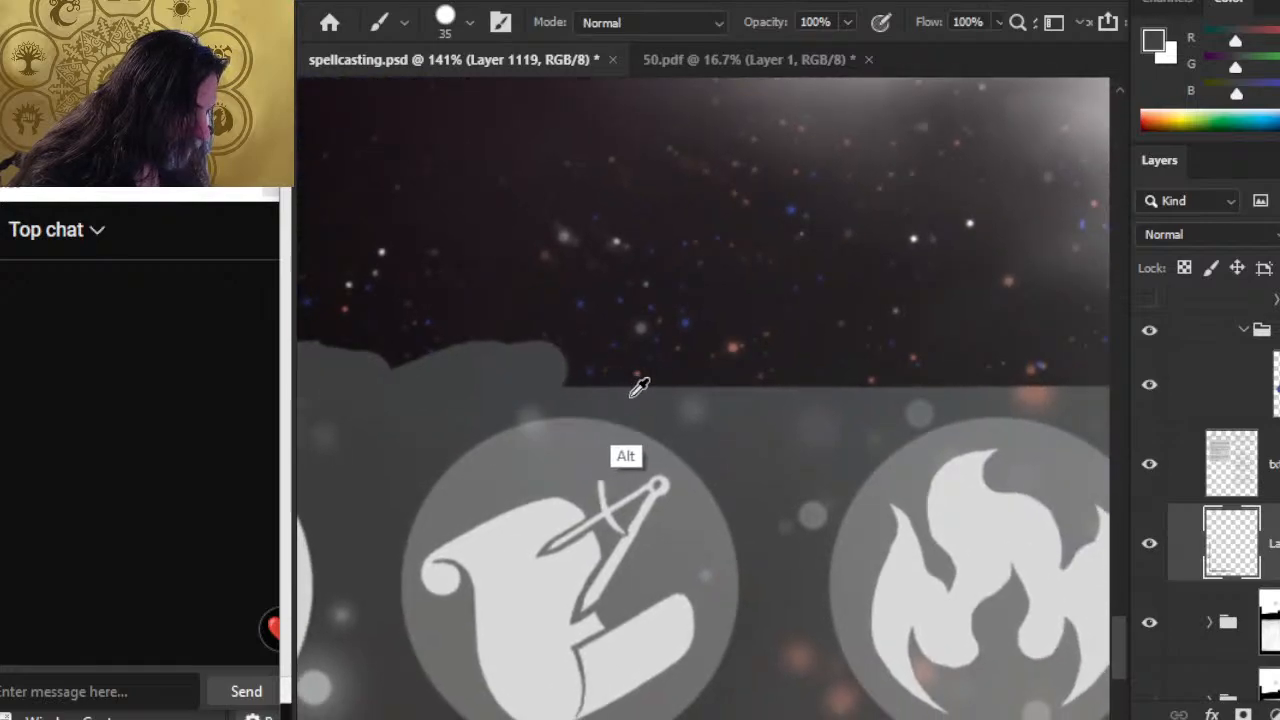
left_click_drag(734, 391, 636, 425)
left_click_drag(748, 471, 626, 470)
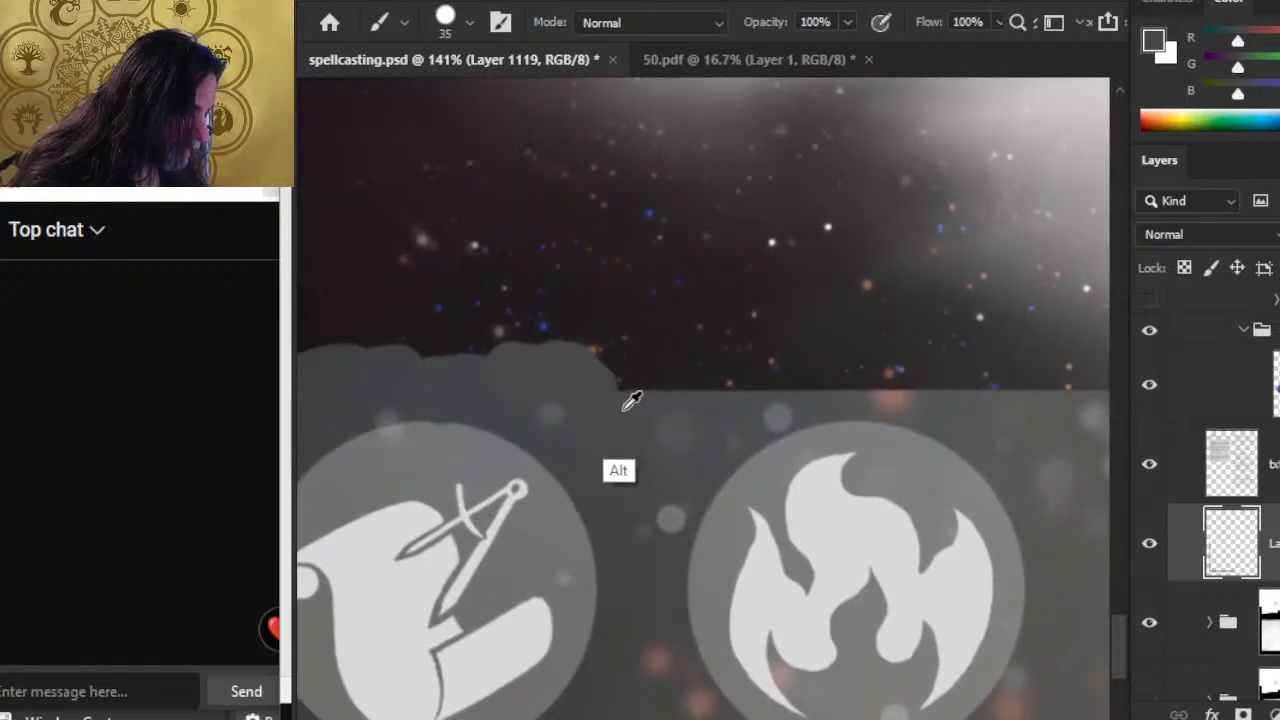
left_click_drag(629, 400, 695, 372)
Paint bluish dark greys over the sky's bottom edge above the flame icon and clear the leftover dark line beneath them.
left_click_drag(726, 457, 616, 455)
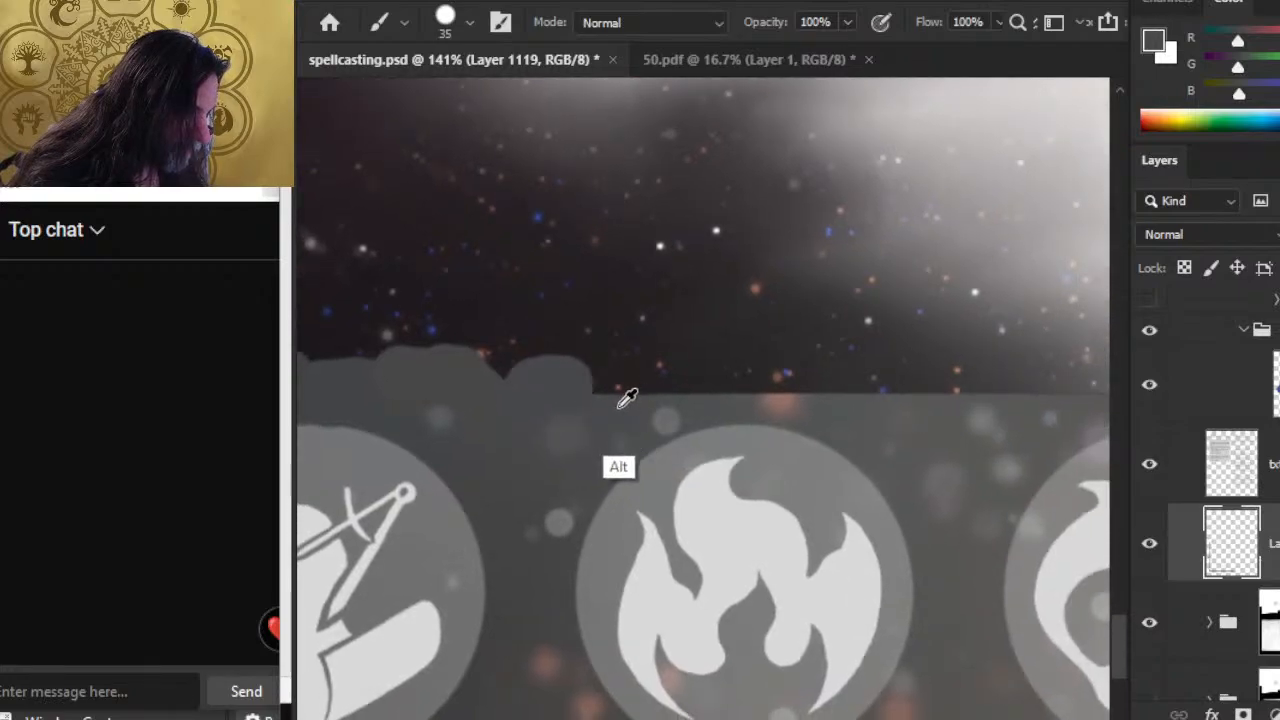
mouse_move(623, 397)
left_mouse_down()
mouse_move(597, 380)
mouse_move(687, 415)
mouse_move(682, 377)
left_mouse_up()
key("r")
key("e")
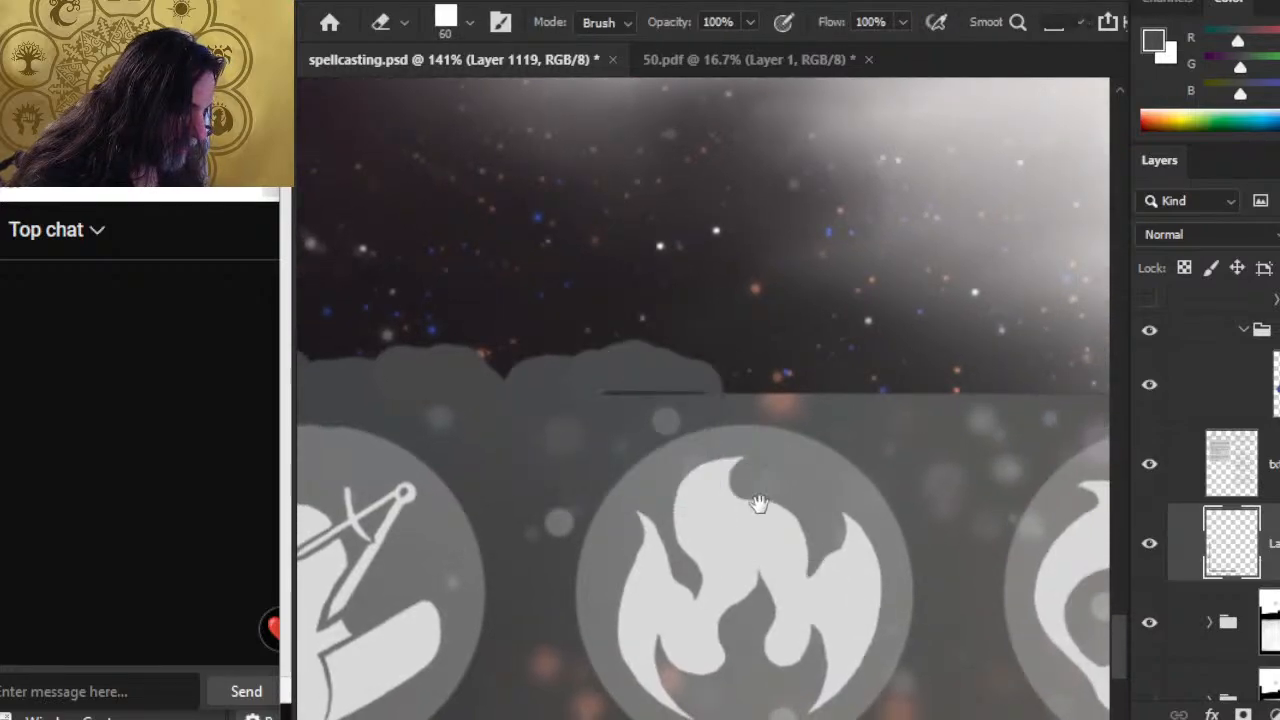
left_click_drag(758, 503, 687, 508)
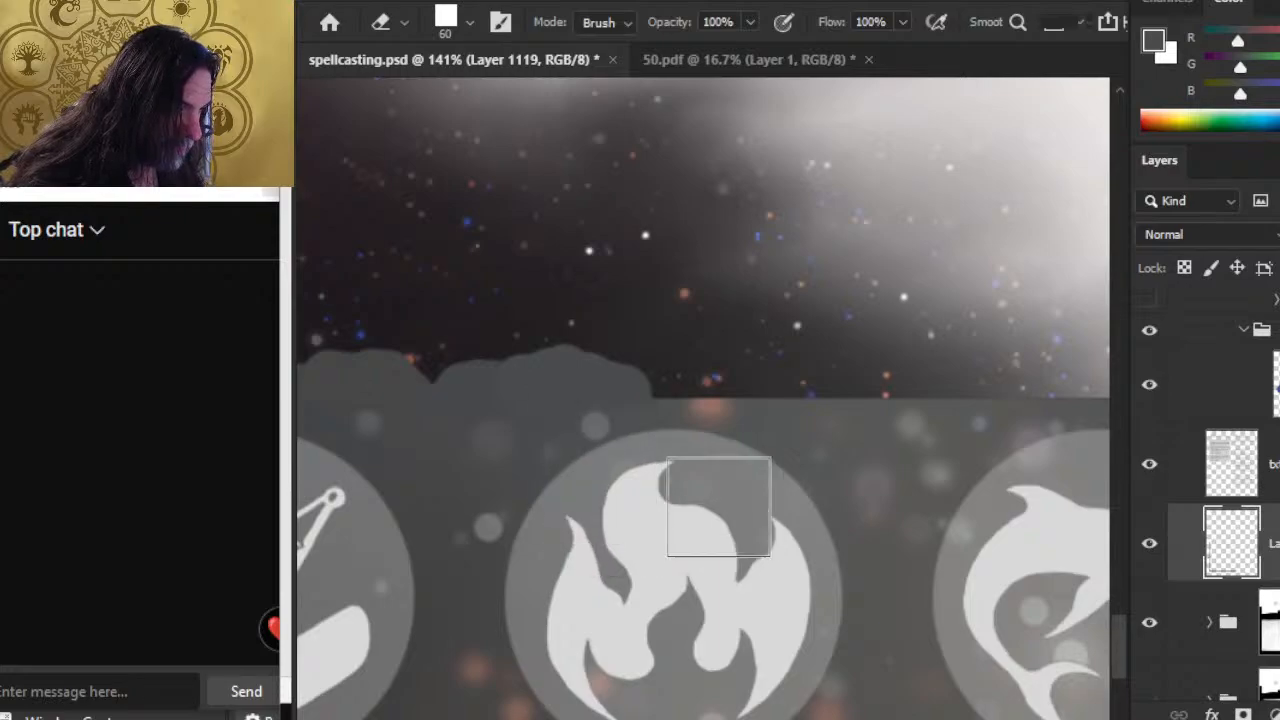
key("b")
mouse_move(666, 409)
left_mouse_down()
mouse_move(659, 400)
mouse_move(741, 373)
left_mouse_up()
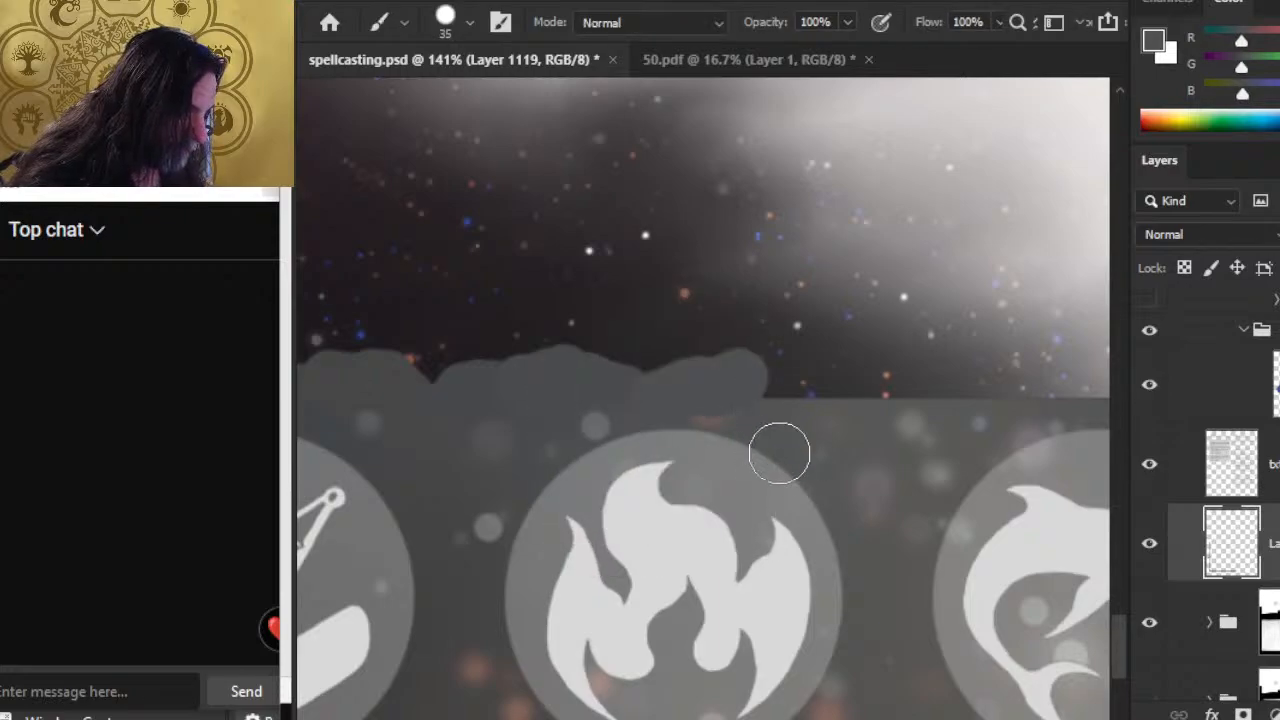
Paint sampled greys over the sky's bottom edge from the flame icon to the whale icon.
left_click_drag(744, 478, 629, 486)
mouse_move(651, 404)
left_mouse_down()
mouse_move(690, 385)
mouse_move(777, 400)
left_mouse_up()
left_click(744, 430, "alt")
left_click_drag(740, 518, 600, 533)
left_click(702, 430, "alt")
left_click_drag(655, 413, 858, 398)
left_click(766, 420, "alt")
Paint sampled dark grey over the page edge above the whale icon, where the sky fades to white.
key("e")
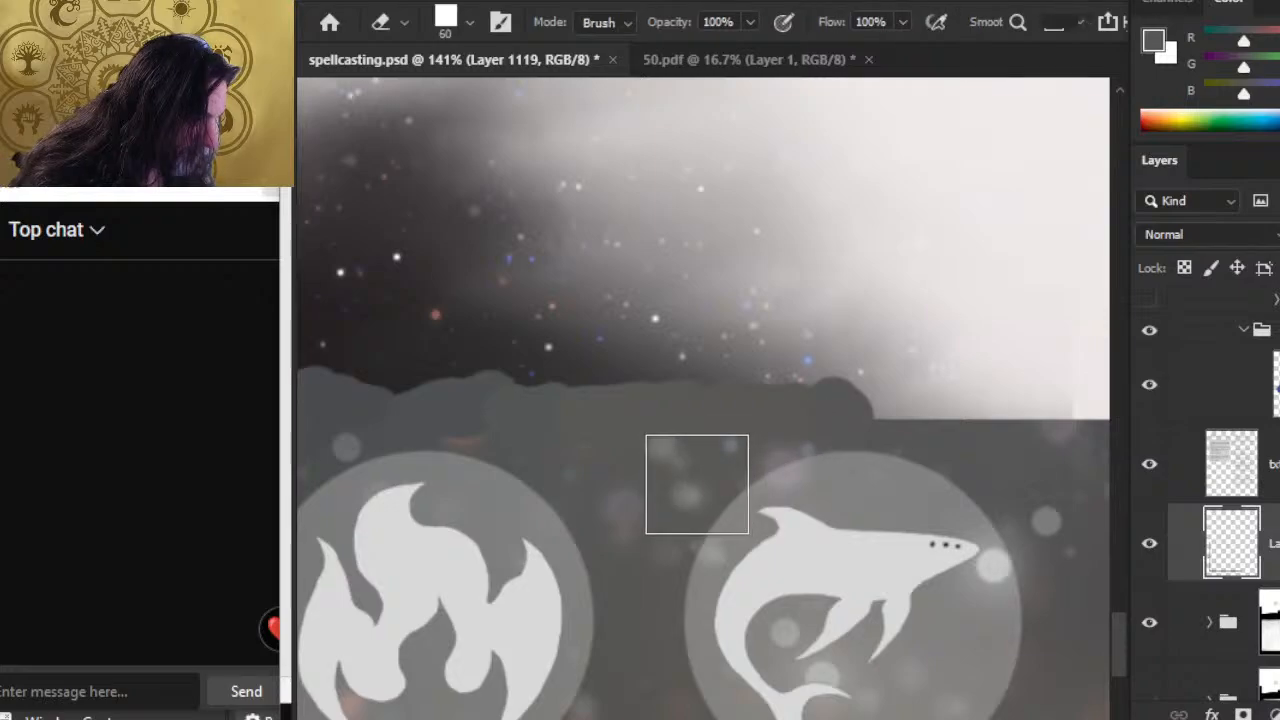
left_click_drag(878, 550, 585, 573)
key("b")
left_click(639, 453, "alt")
mouse_move(590, 435)
left_mouse_down()
mouse_move(577, 428)
mouse_move(582, 443)
left_mouse_up()
Smudge the grey border above the whale icon into wispy edges at 20% strength with the size 30 brush.
key("r")
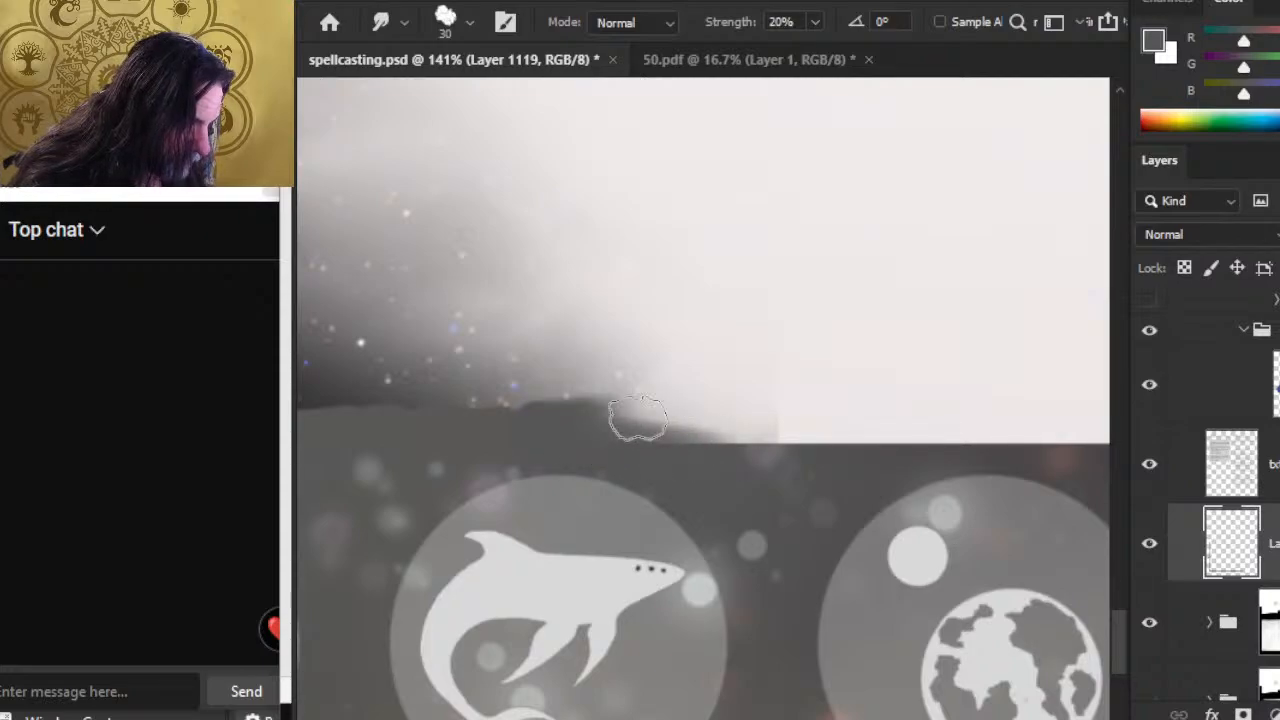
left_click_drag(638, 418, 714, 420)
mouse_move(588, 430)
left_mouse_down()
mouse_move(578, 403)
mouse_move(566, 414)
mouse_move(538, 401)
mouse_move(603, 437)
mouse_move(686, 429)
mouse_move(611, 426)
mouse_move(700, 400)
mouse_move(788, 446)
mouse_move(751, 437)
mouse_move(766, 449)
mouse_move(646, 514)
left_mouse_up()
Paint a sampled mid-grey patch on the white edge between the whale and planet icons and erase its overspill on the bar.
key("b")
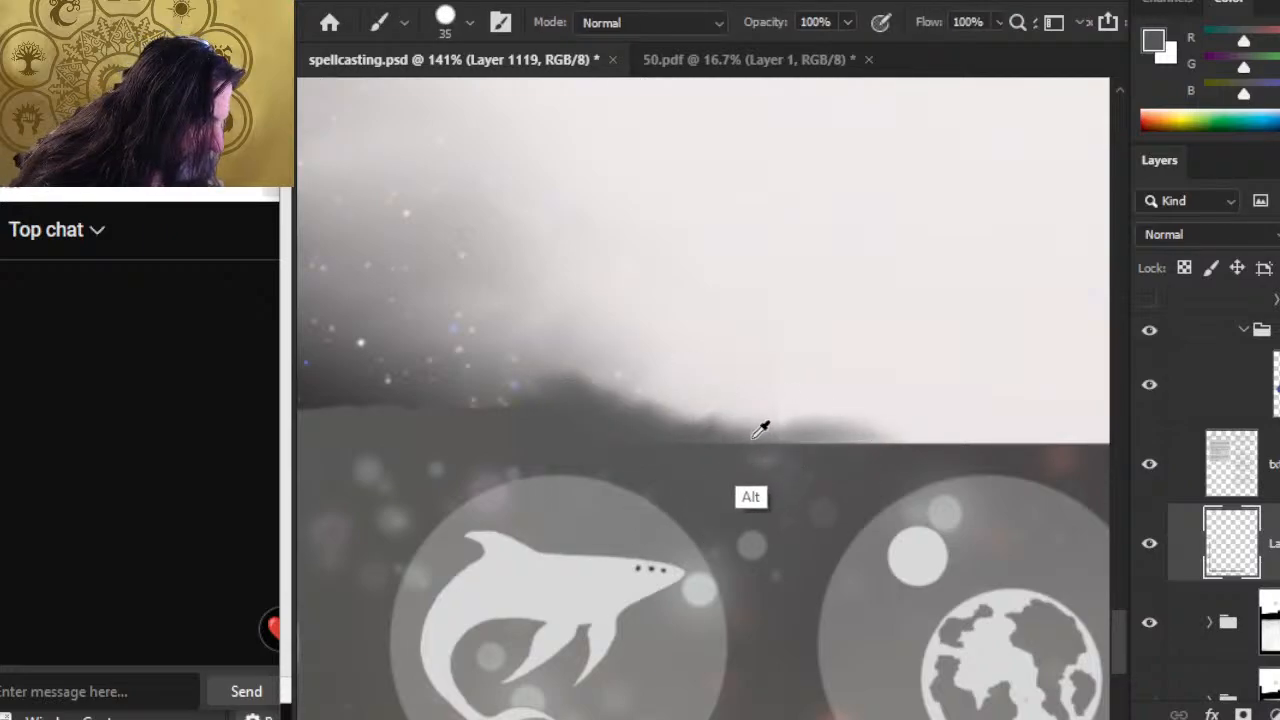
left_click_drag(760, 428, 810, 436)
key("r")
key("e")
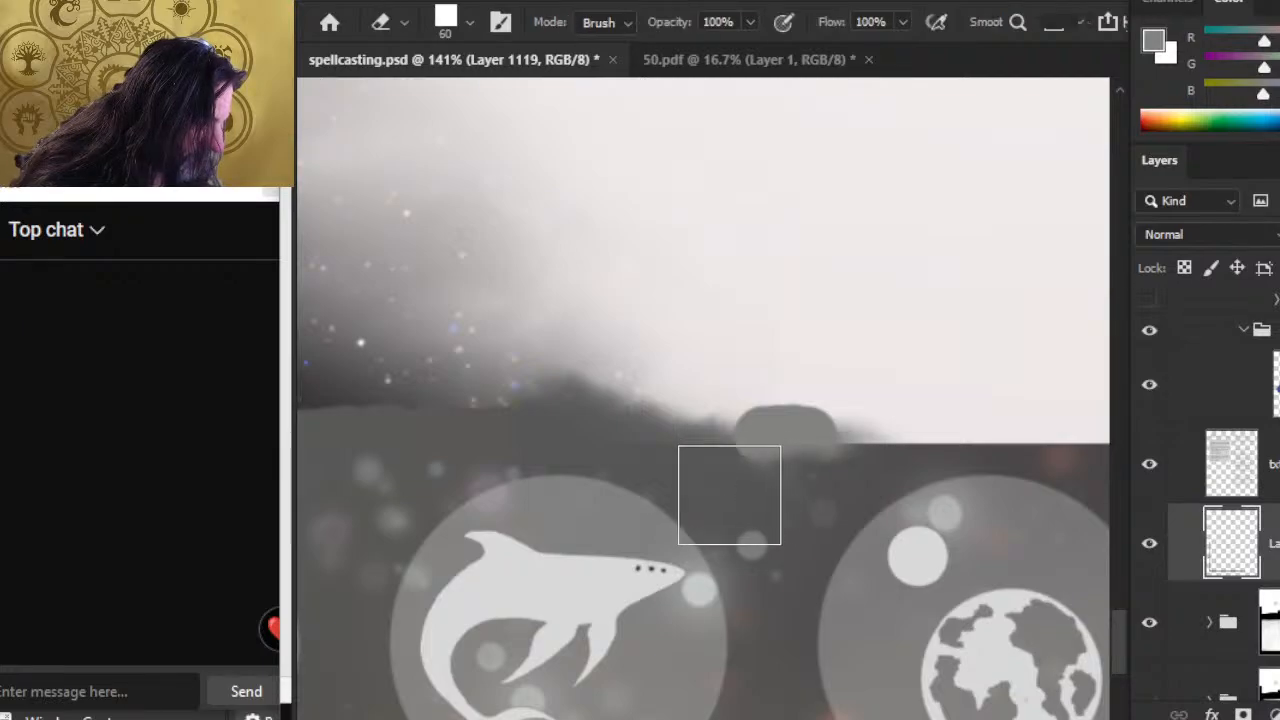
left_click(723, 494, "shift")
Smudge the mid-grey patch at 40% strength into cloudy wisps reaching towards the planet icon.
key("r")
mouse_move(781, 433)
left_mouse_down()
mouse_move(713, 433)
mouse_move(739, 440)
mouse_move(851, 402)
mouse_move(617, 424)
left_mouse_up()
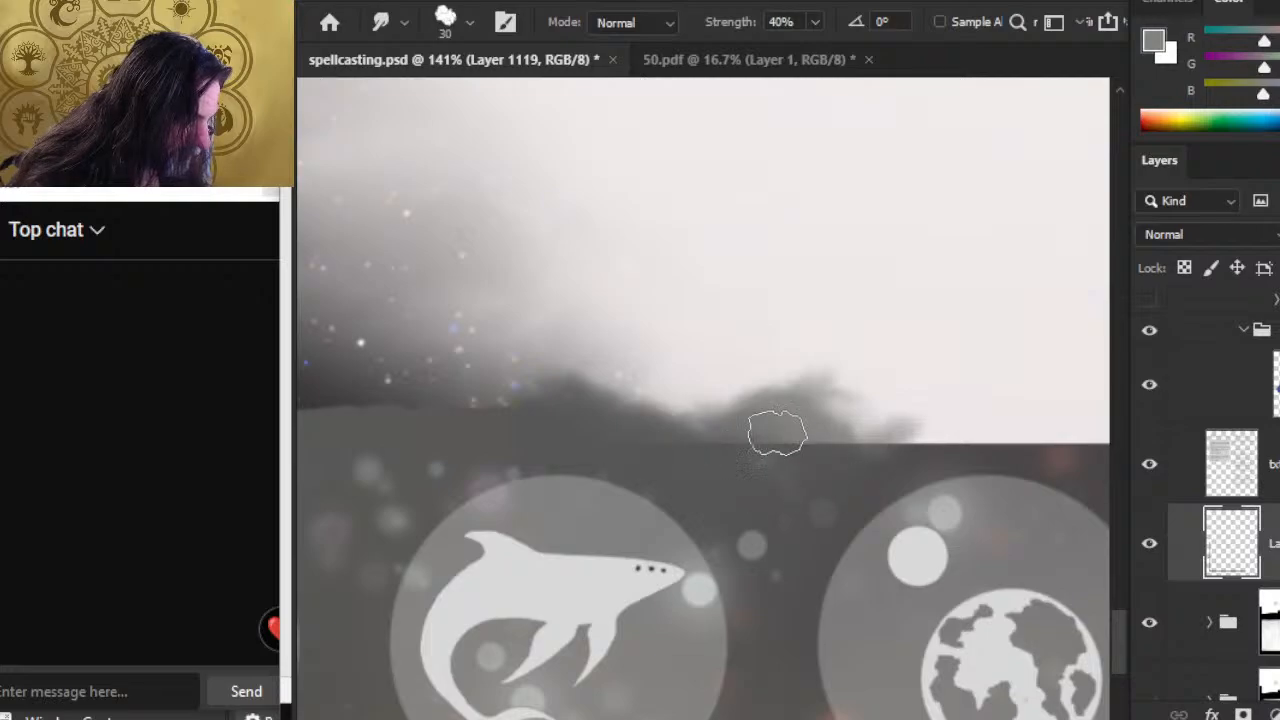
mouse_move(891, 466)
left_mouse_down()
mouse_move(943, 431)
mouse_move(1018, 431)
left_mouse_up()
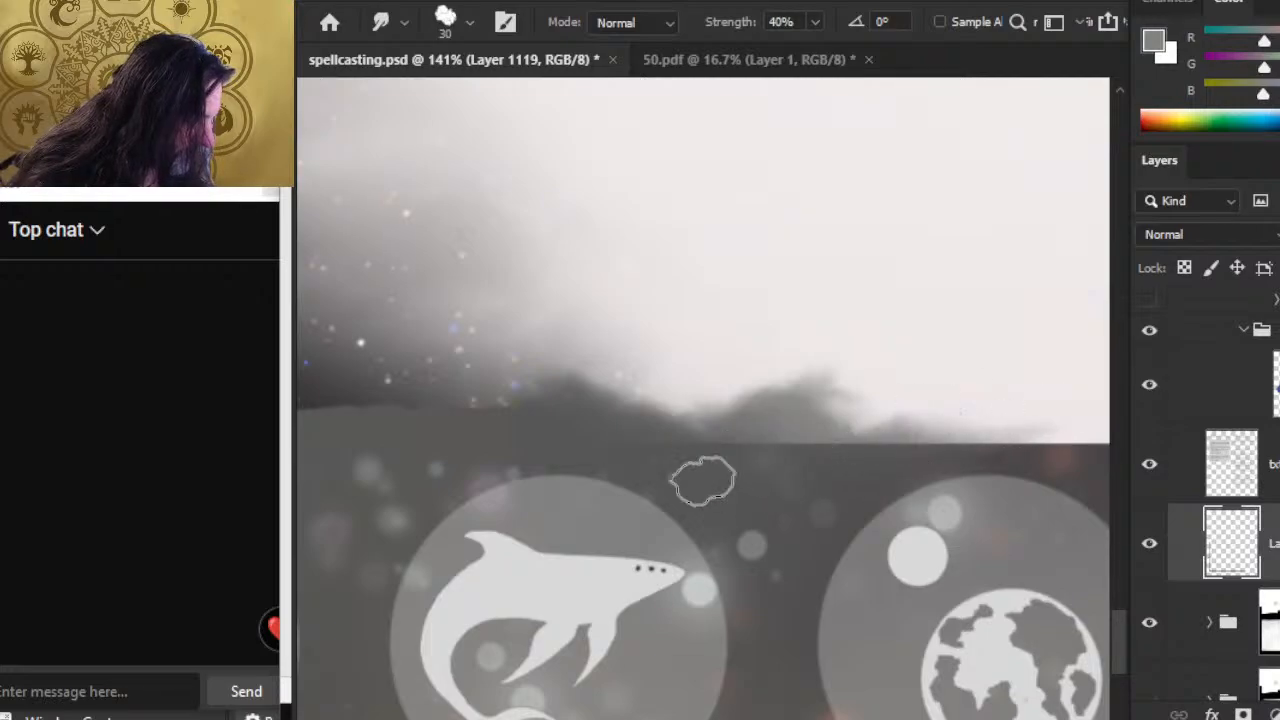
left_click_drag(762, 510, 602, 506)
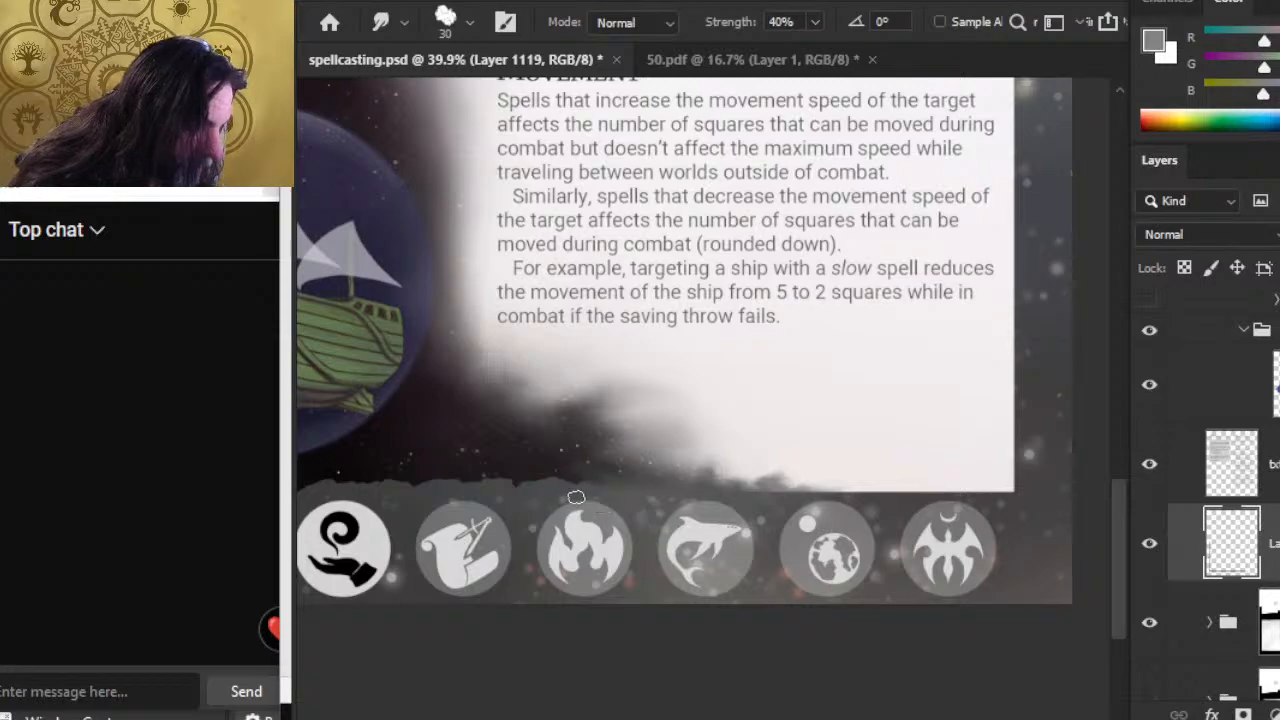
Smudge the outer margin's grey edge below the beholder sphere into the sky at 60% strength with the size 40 brush.
left_click_drag(470, 524, 916, 585)
left_click_drag(411, 368, 537, 498)
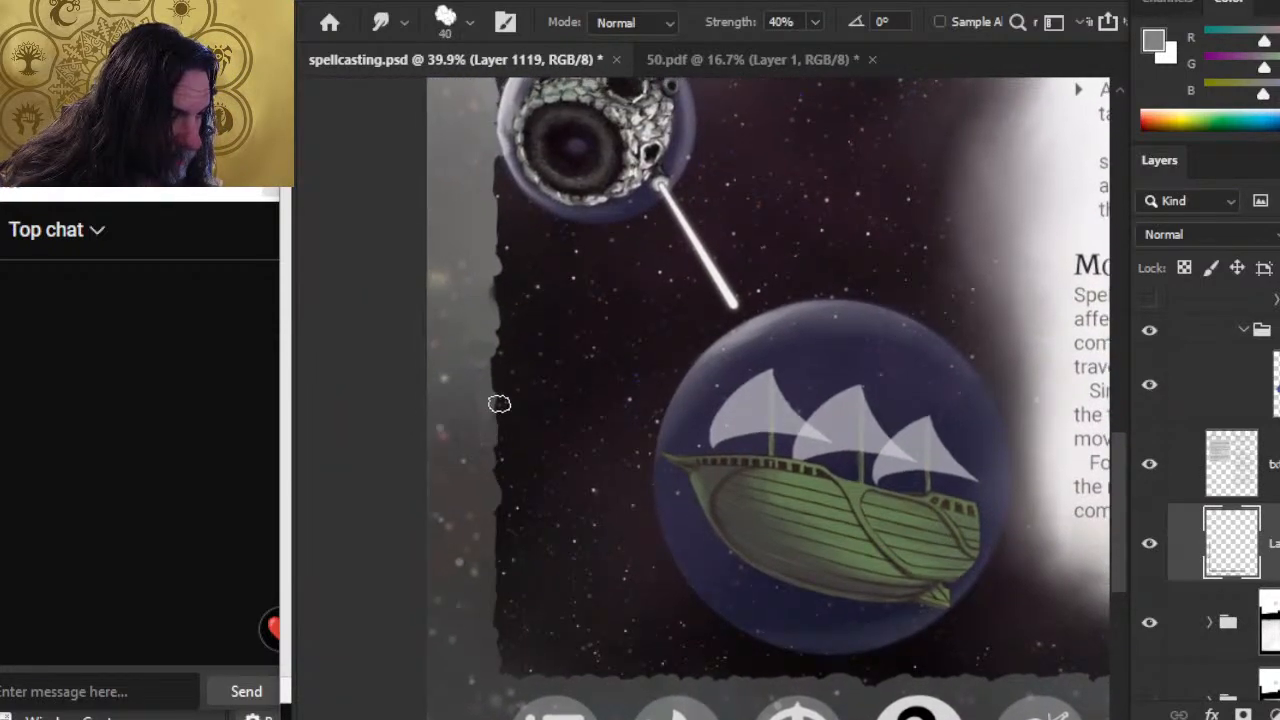
mouse_move(483, 400)
left_mouse_down()
mouse_move(515, 387)
mouse_move(484, 393)
mouse_move(515, 387)
mouse_move(486, 343)
mouse_move(490, 374)
mouse_move(476, 368)
mouse_move(484, 333)
mouse_move(488, 368)
mouse_move(488, 266)
mouse_move(497, 332)
mouse_move(514, 329)
mouse_move(498, 294)
mouse_move(499, 327)
mouse_move(499, 290)
left_mouse_up()
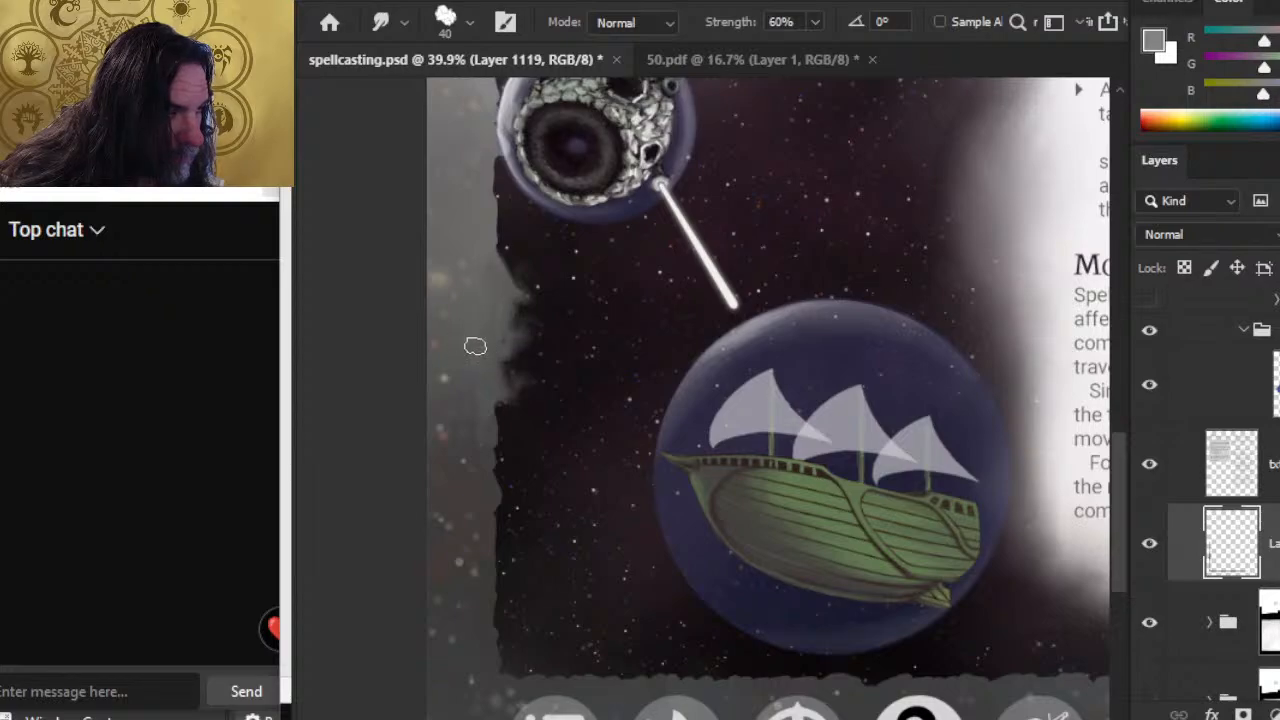
Sample the margin's grey and smudge its edge directly beneath the beholder sphere into ragged wisps.
scroll(489, 357, "up", 3)
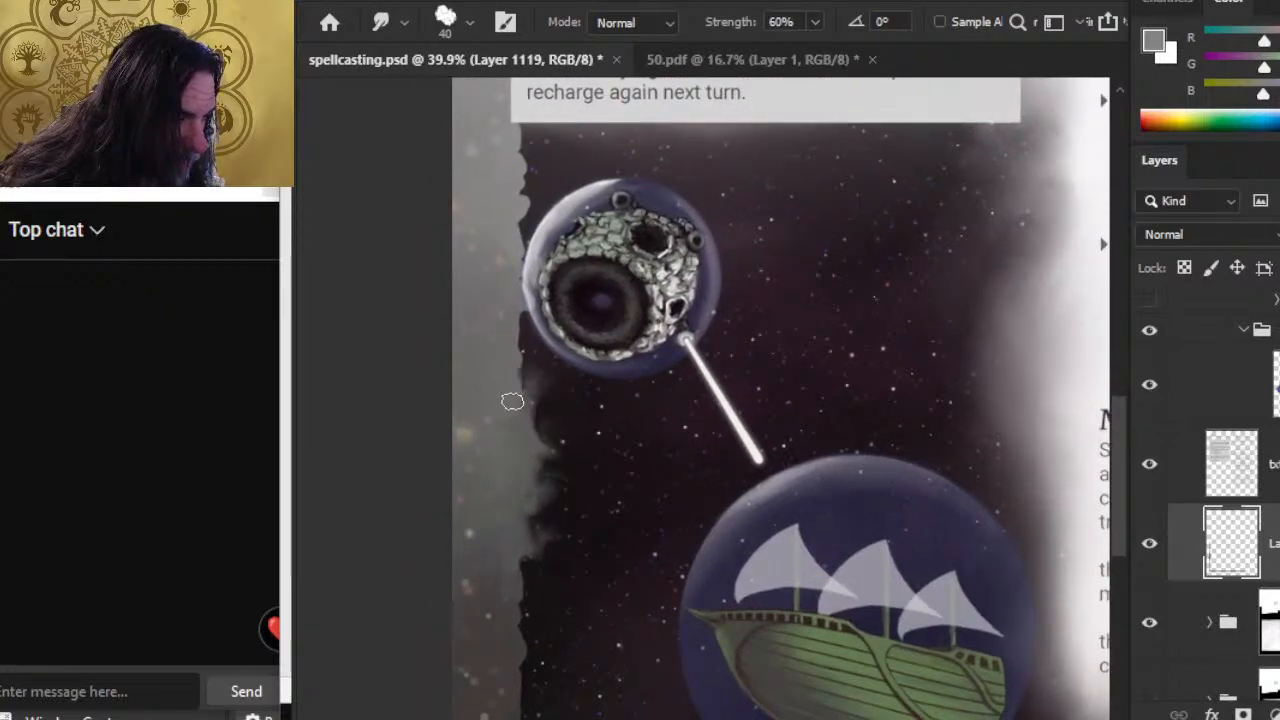
key("b")
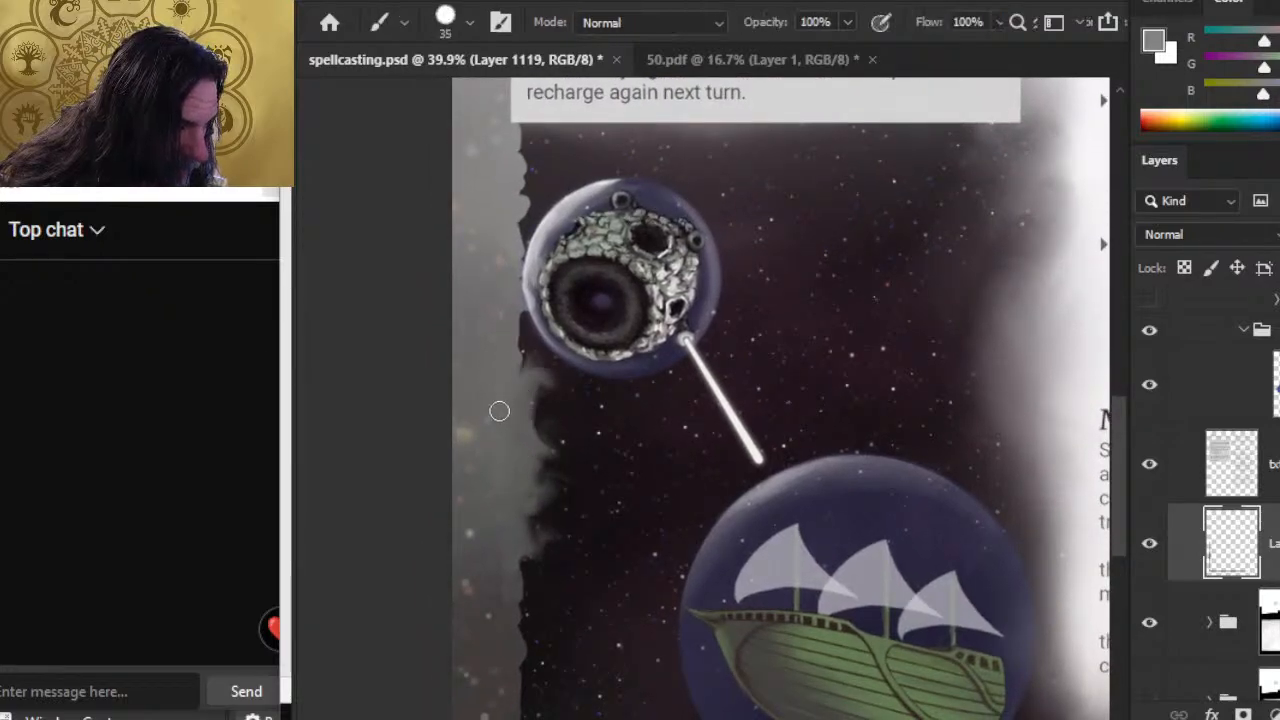
left_click(513, 415, "alt")
key("r")
key("b")
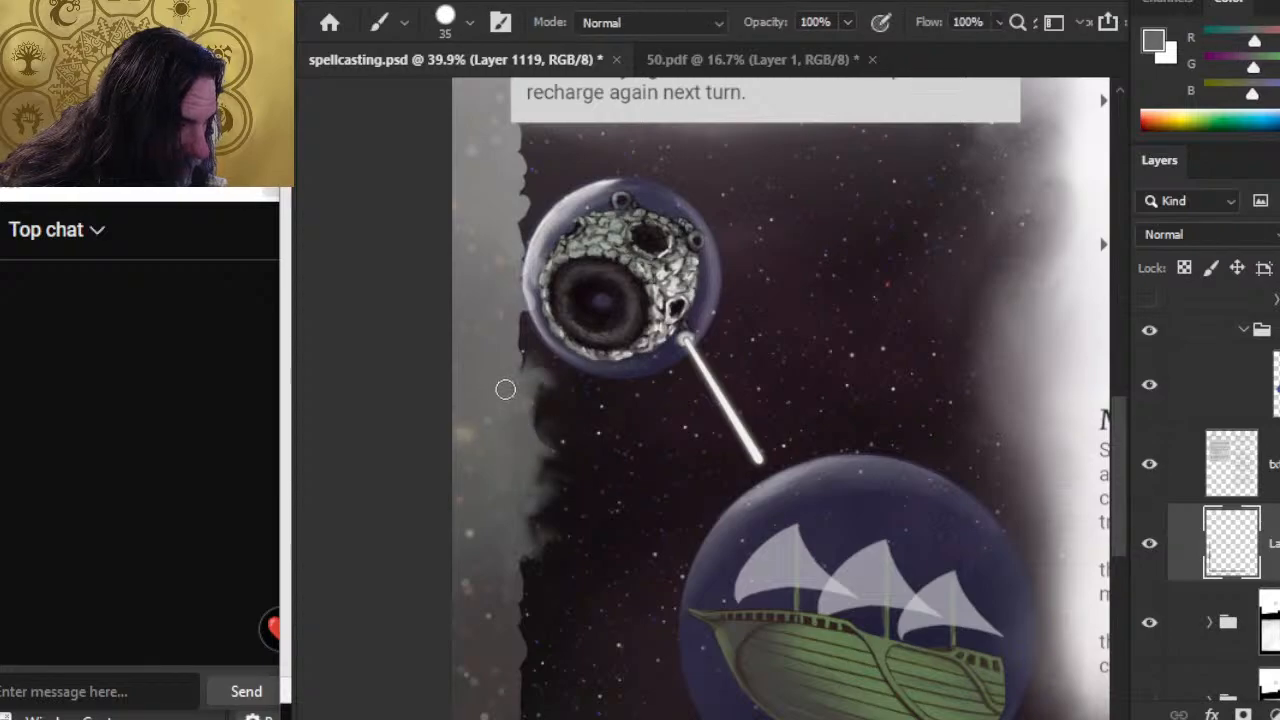
key("r")
mouse_move(521, 401)
left_mouse_down()
mouse_move(525, 343)
mouse_move(508, 449)
left_mouse_up()
key("b")
left_click(512, 336, "alt")
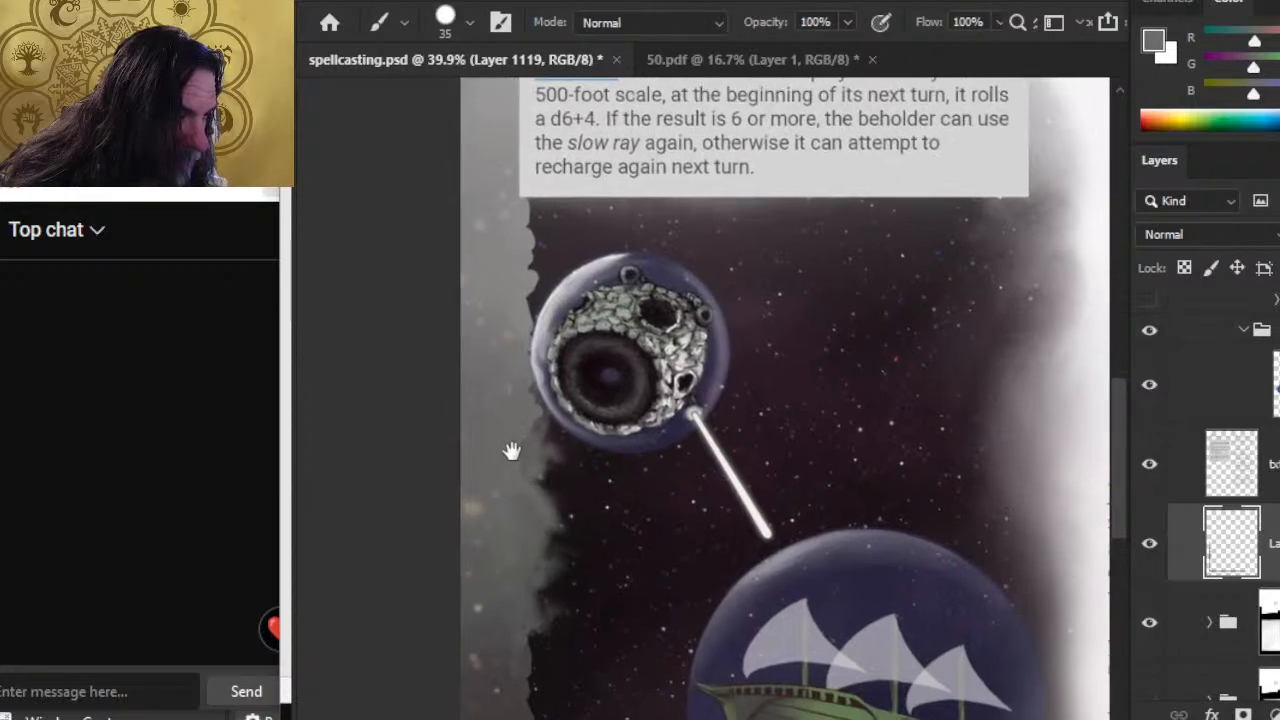
Paint sampled margin greys over the dark strips along the beholder sphere's outer side and blend them with smudging.
key("r")
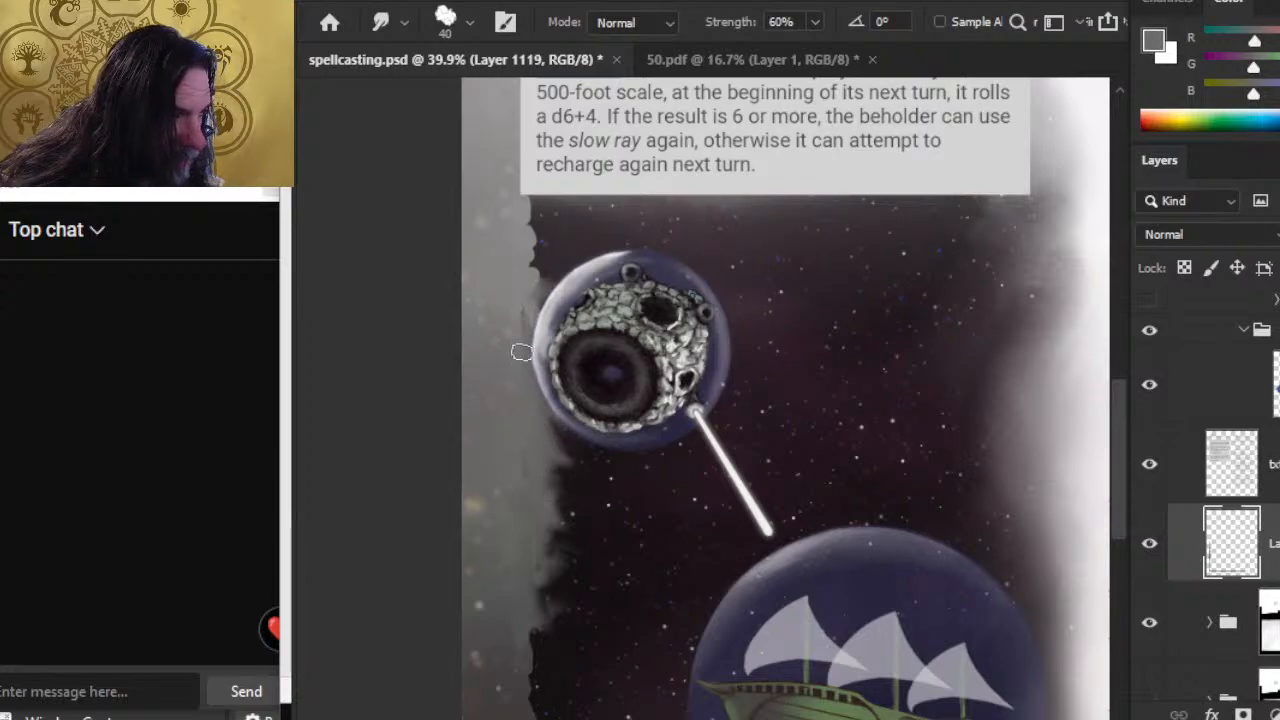
key("b")
left_click(523, 284, "alt")
left_click_drag(523, 284, 524, 332)
key("r")
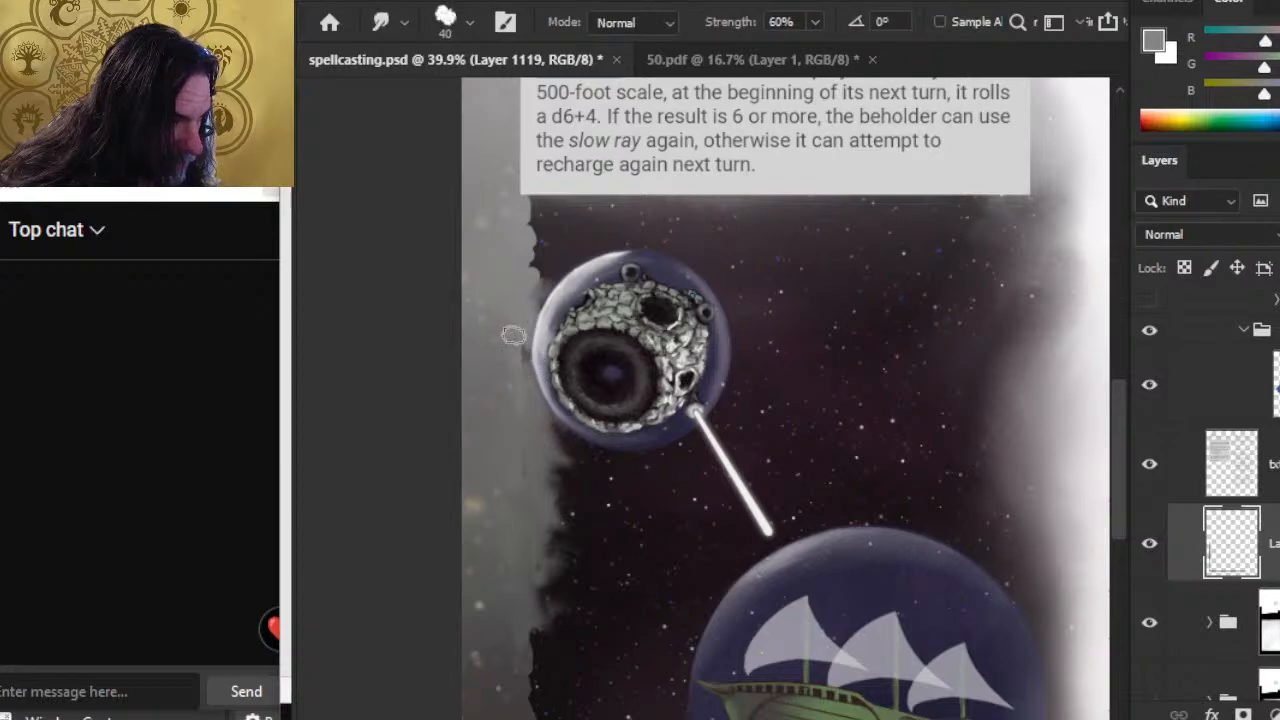
key("b")
left_click(523, 380, "alt")
left_click_drag(523, 380, 532, 388)
key("r")
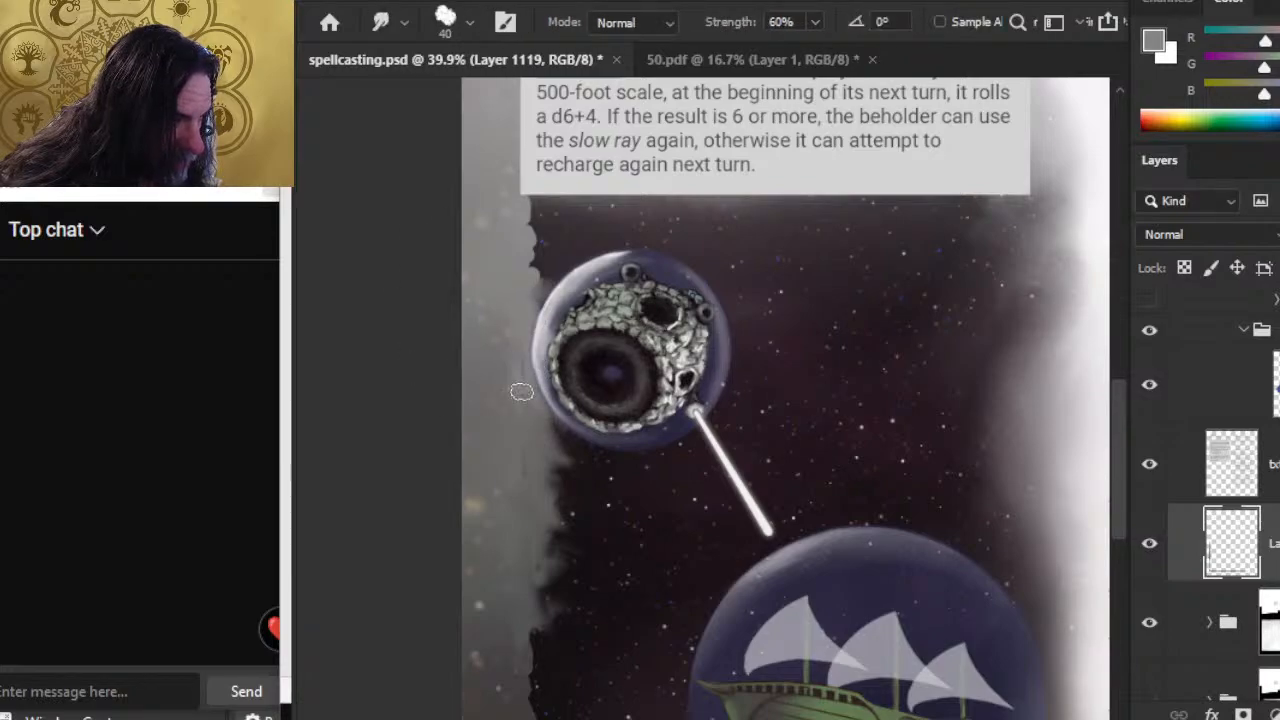
Extend the grey margin between the text box and the beholder sphere, covering leftover dark spots with sampled grey and smudging them.
key("b")
left_click(500, 354, "alt")
key("r")
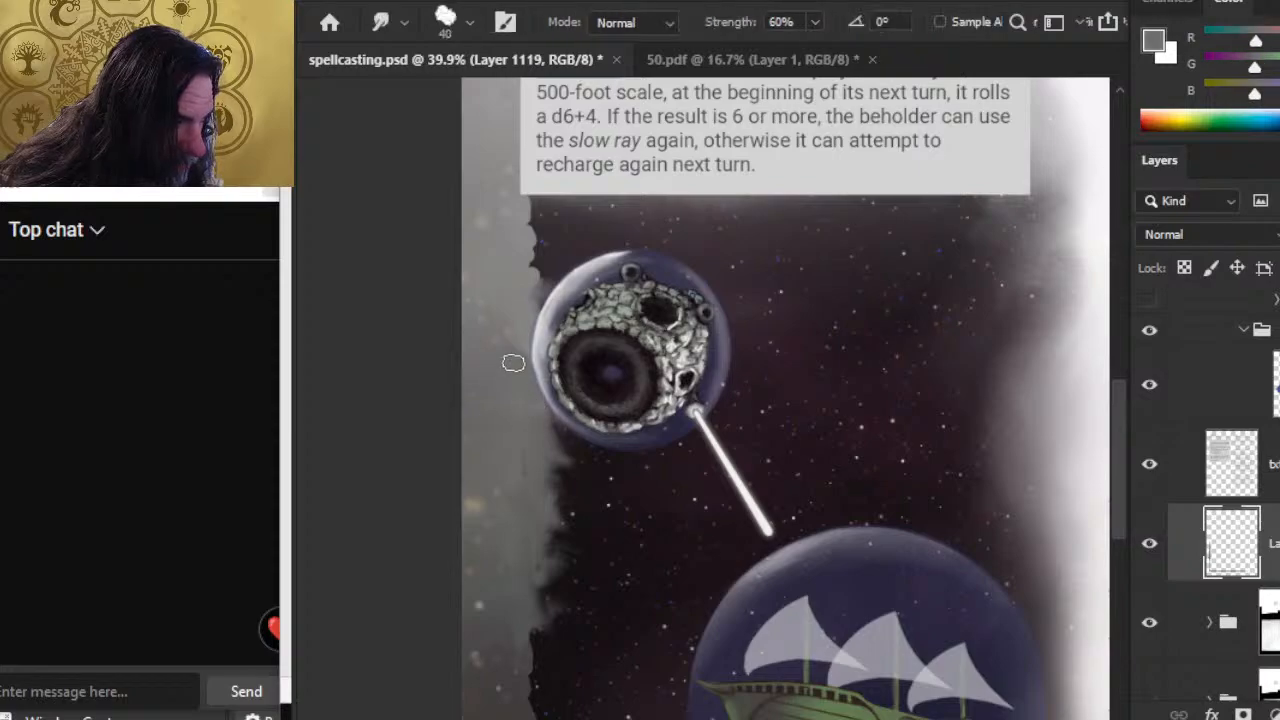
mouse_move(511, 361)
left_mouse_down()
mouse_move(520, 290)
mouse_move(529, 331)
mouse_move(518, 301)
mouse_move(523, 316)
mouse_move(528, 207)
mouse_move(533, 263)
mouse_move(541, 241)
mouse_move(531, 298)
mouse_move(519, 234)
mouse_move(536, 249)
mouse_move(519, 228)
mouse_move(552, 251)
mouse_move(513, 222)
mouse_move(544, 246)
left_mouse_up()
key("b")
left_click(542, 228, "alt")
key("r")
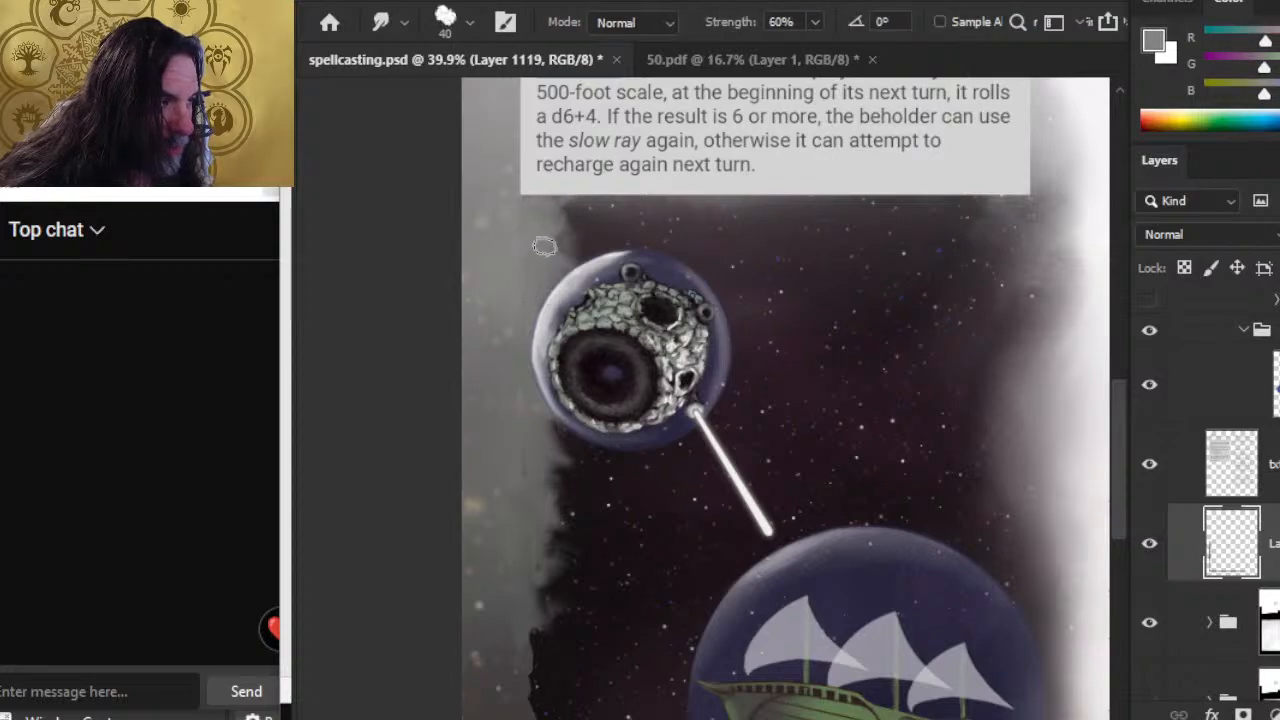
key("b")
key("r")
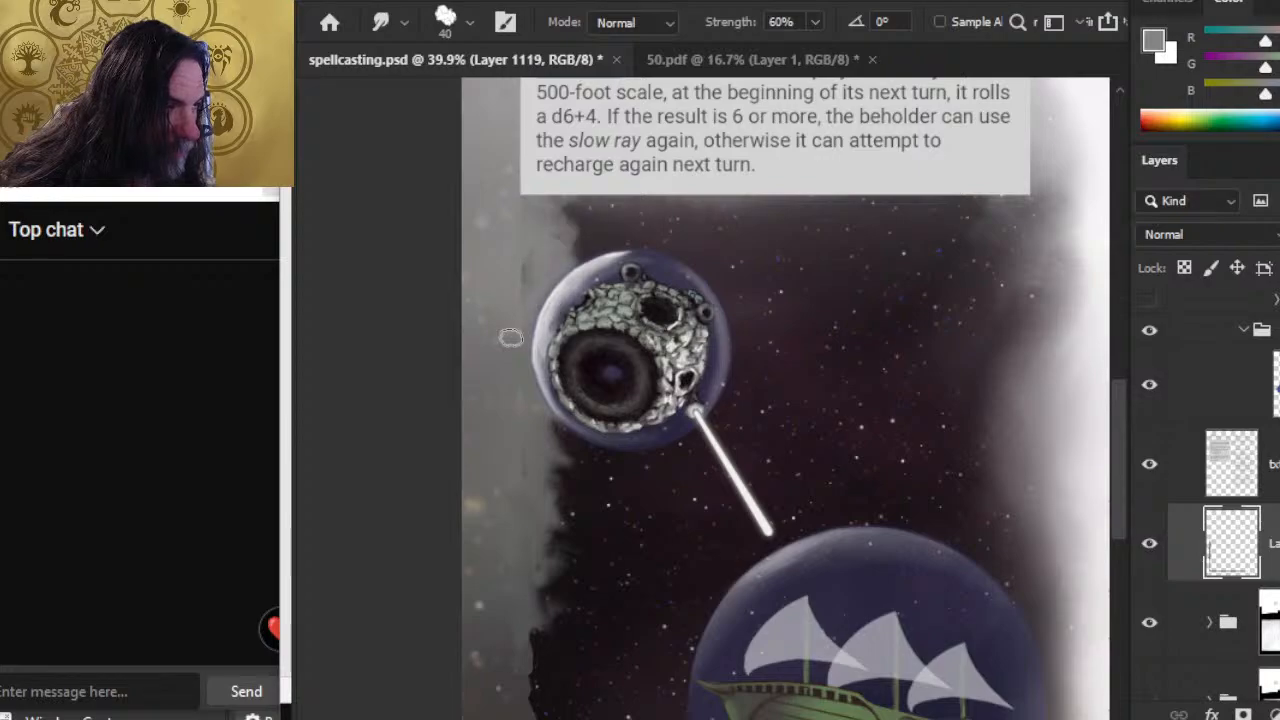
key("b")
left_click(515, 264, "alt")
key("r")
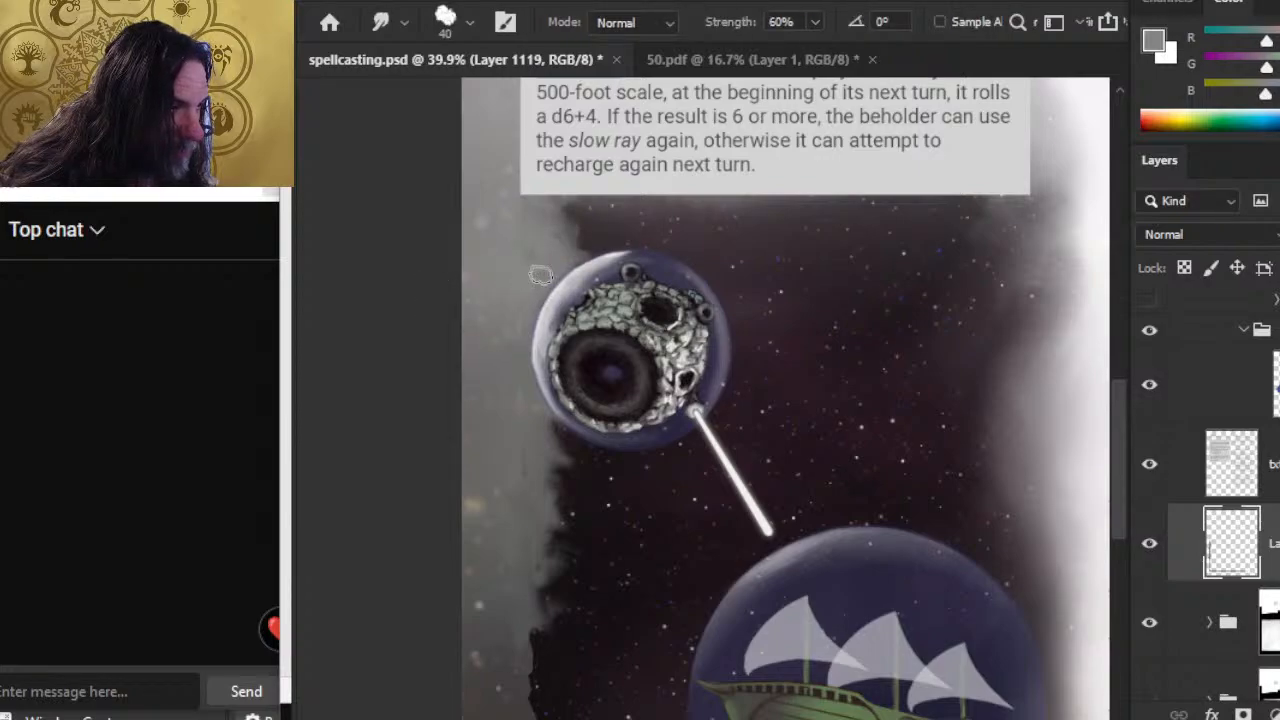
Smudge the grey beneath the text box into wisps across the top of the beholder sphere, enlarging the brush to size 70.
mouse_move(541, 246)
left_mouse_down()
mouse_move(584, 256)
mouse_move(606, 236)
mouse_move(638, 248)
mouse_move(632, 221)
mouse_move(549, 195)
mouse_move(648, 234)
left_mouse_up()
left_click_drag(563, 191, 666, 252)
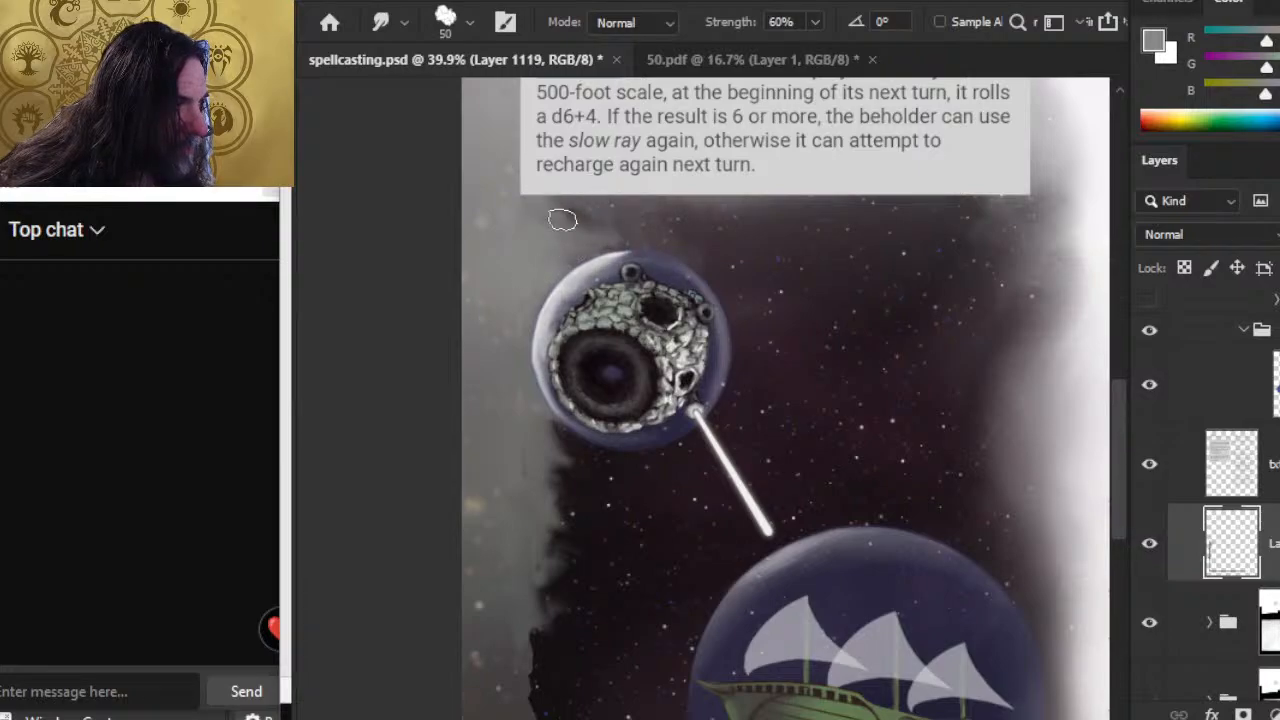
key("bracketright")
key("bracketright")
mouse_move(560, 233)
left_mouse_down()
mouse_move(649, 254)
mouse_move(619, 241)
left_mouse_up()
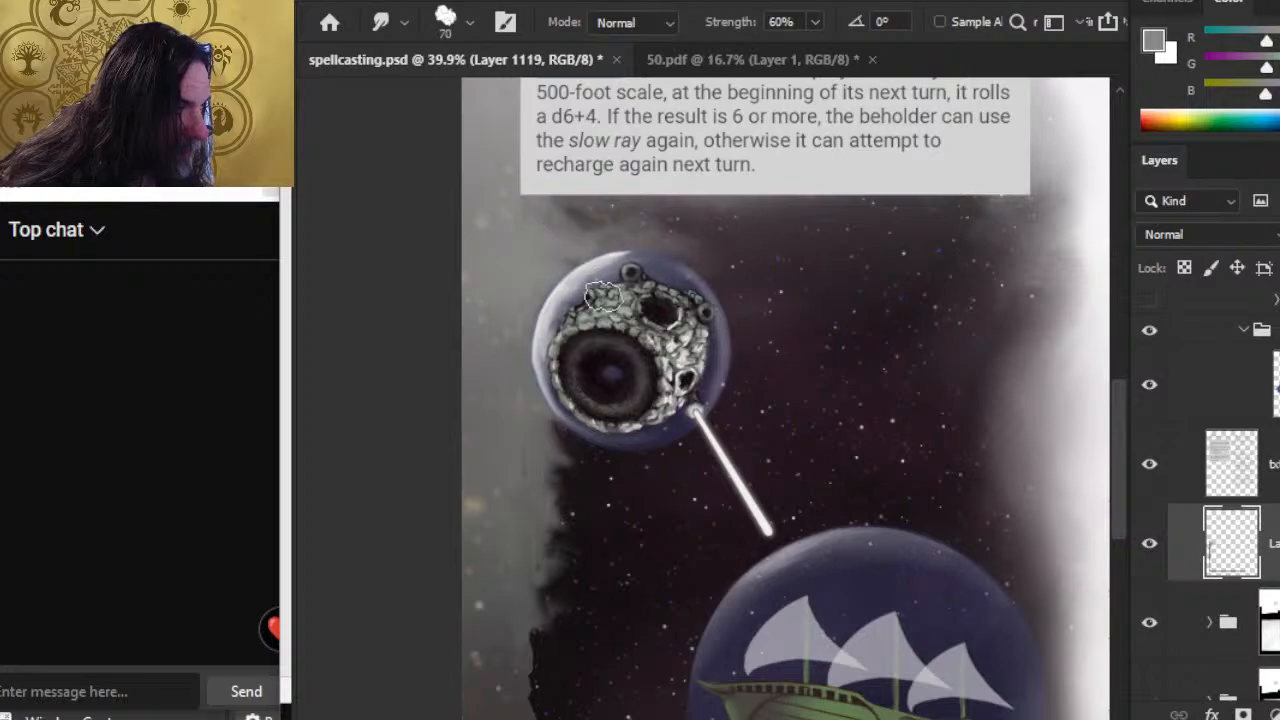
Push the margin's grey in under the beholder sphere with the size 70 smudge brush and touch it up with sampled grey.
left_click_drag(537, 428, 580, 430)
mouse_move(557, 376)
left_mouse_down()
mouse_move(550, 486)
mouse_move(523, 550)
left_mouse_up()
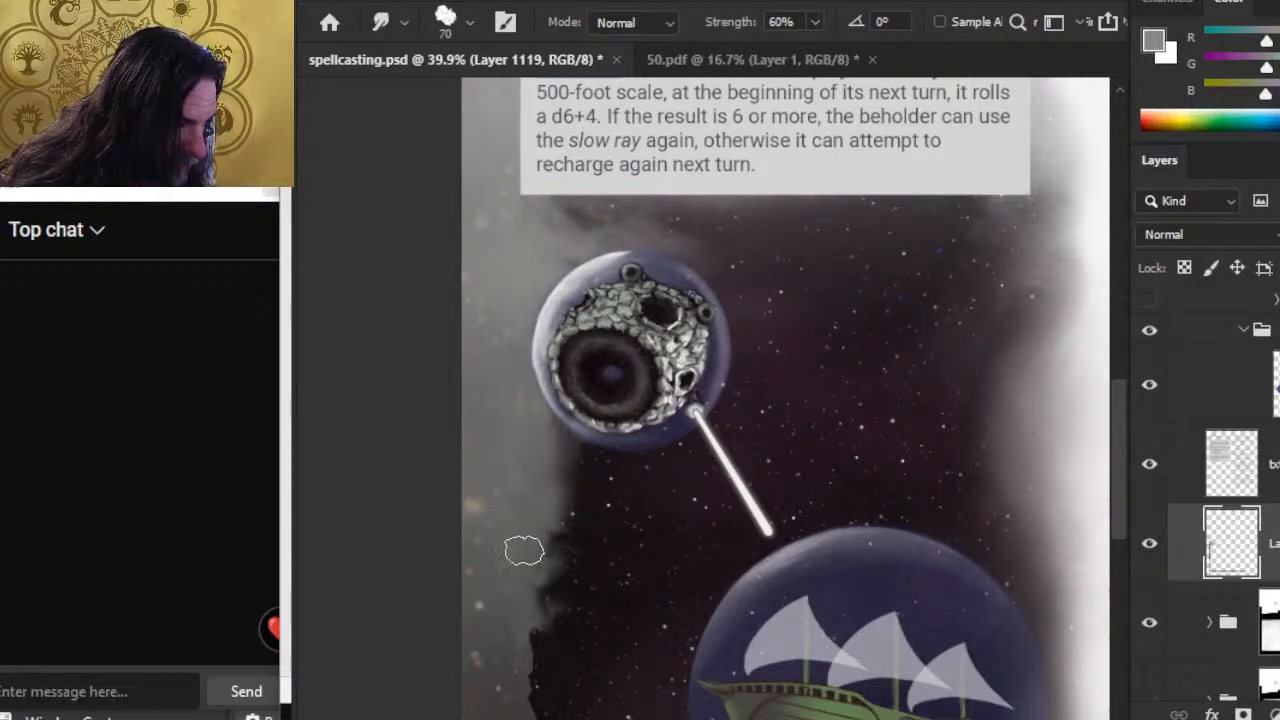
key("b")
left_click(514, 443, "alt")
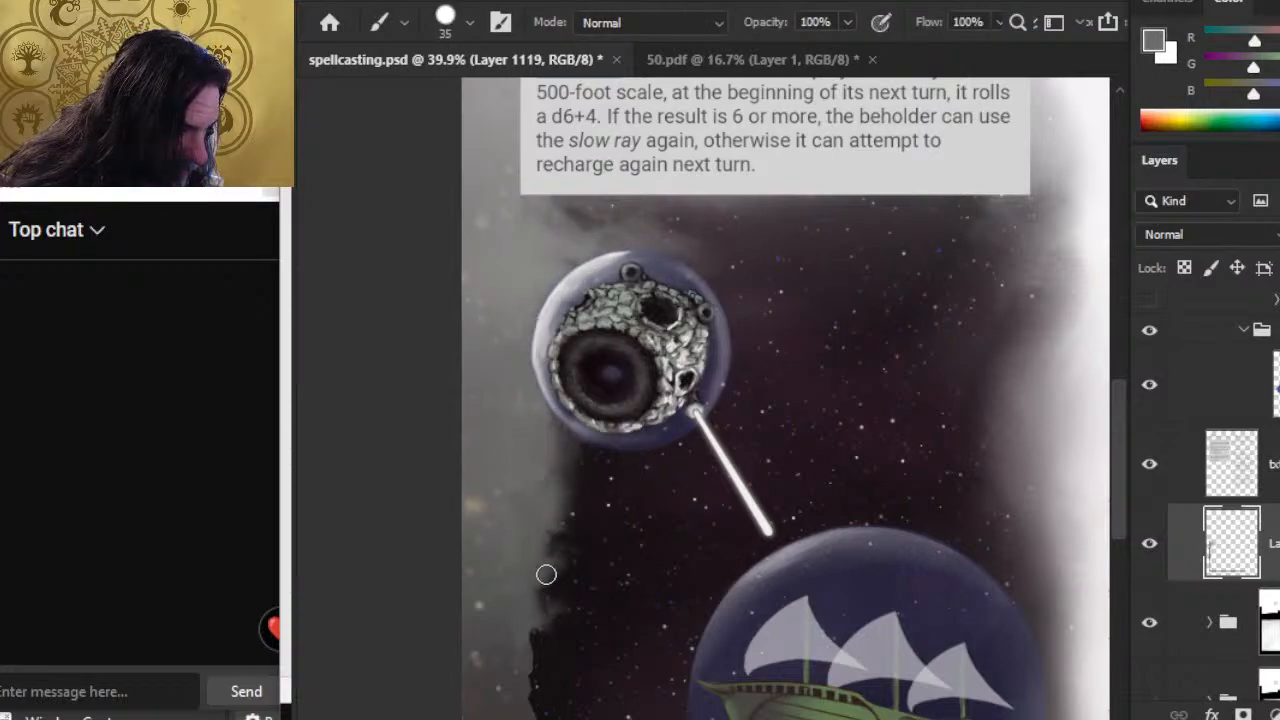
key("r")
mouse_move(541, 452)
left_mouse_down()
mouse_move(574, 456)
mouse_move(560, 460)
left_mouse_up()
key("b")
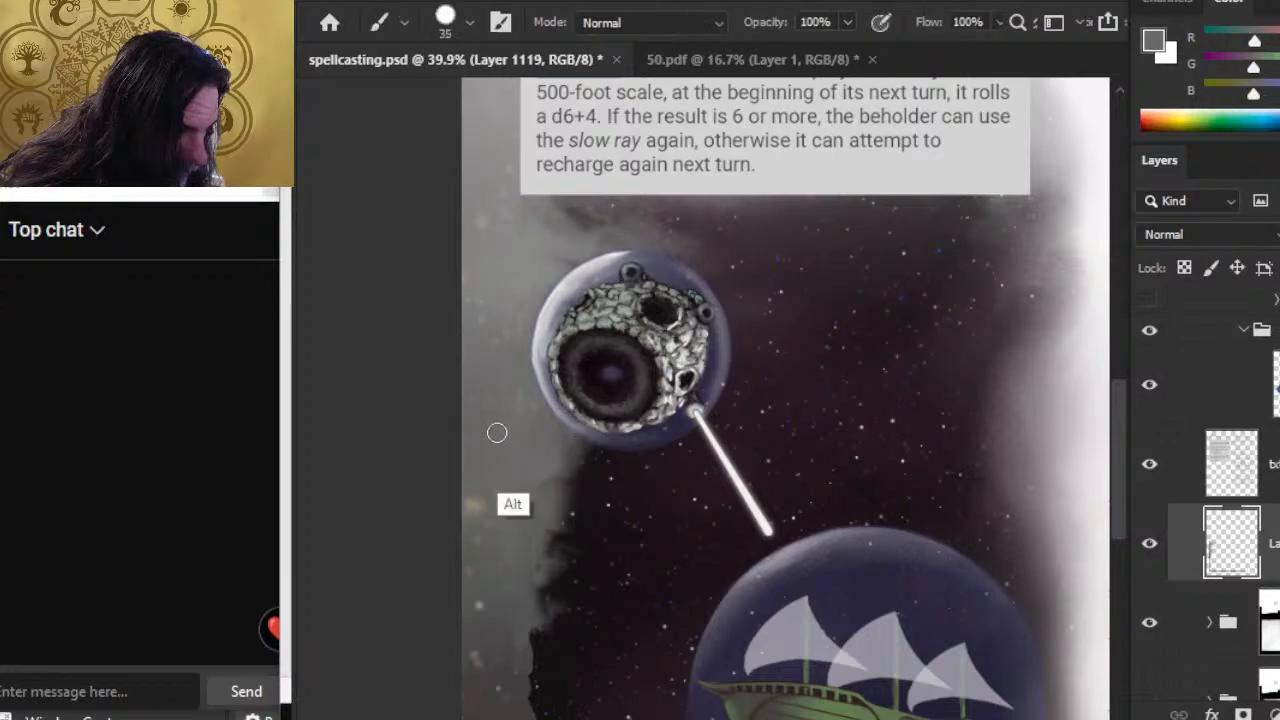
left_click(505, 437, "alt")
key("r")
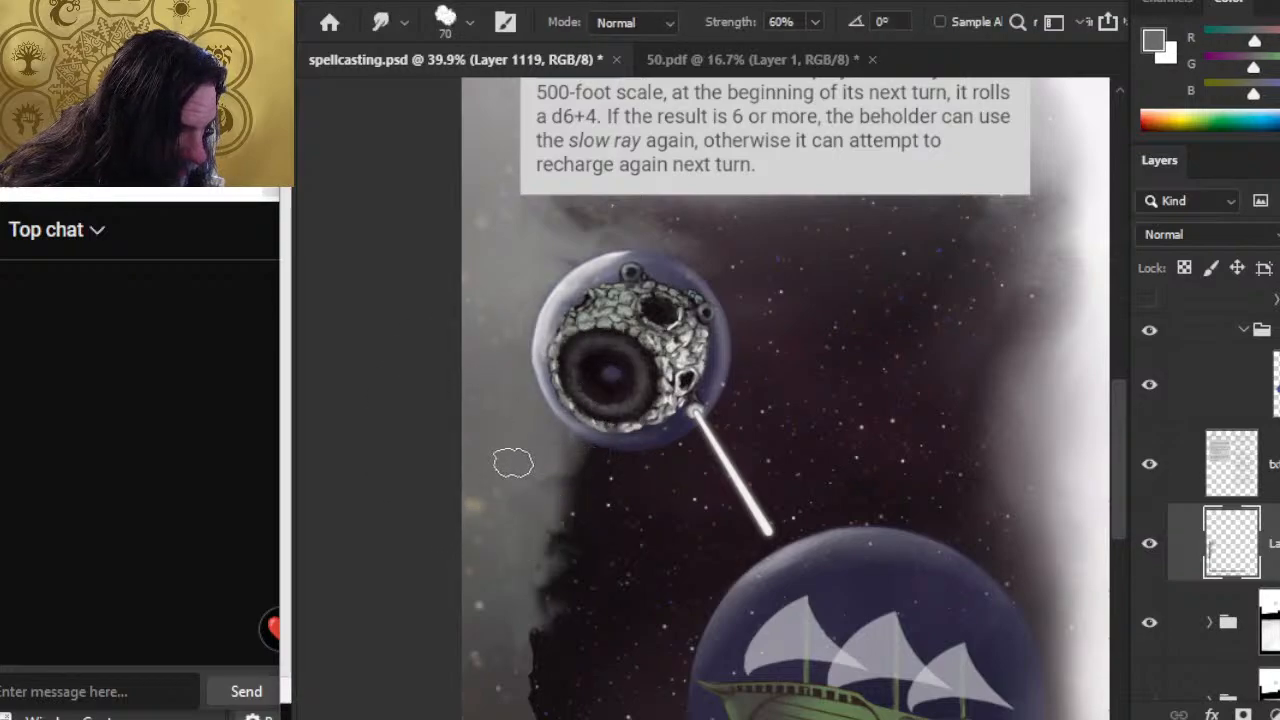
Smudge the margin's grey at 60% strength into cloudy swirls reaching into the sky between the beholder and the ship.
left_click_drag(558, 542, 646, 386)
key("b")
left_click(603, 330, "alt")
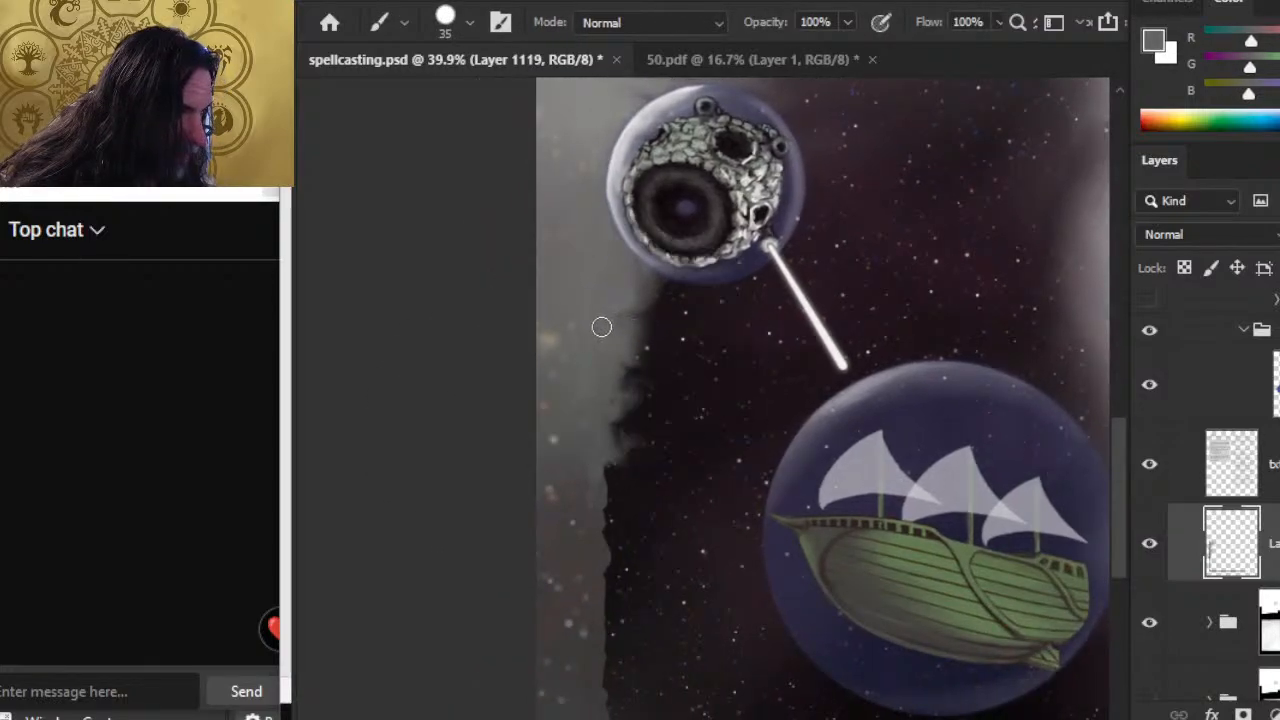
key("r")
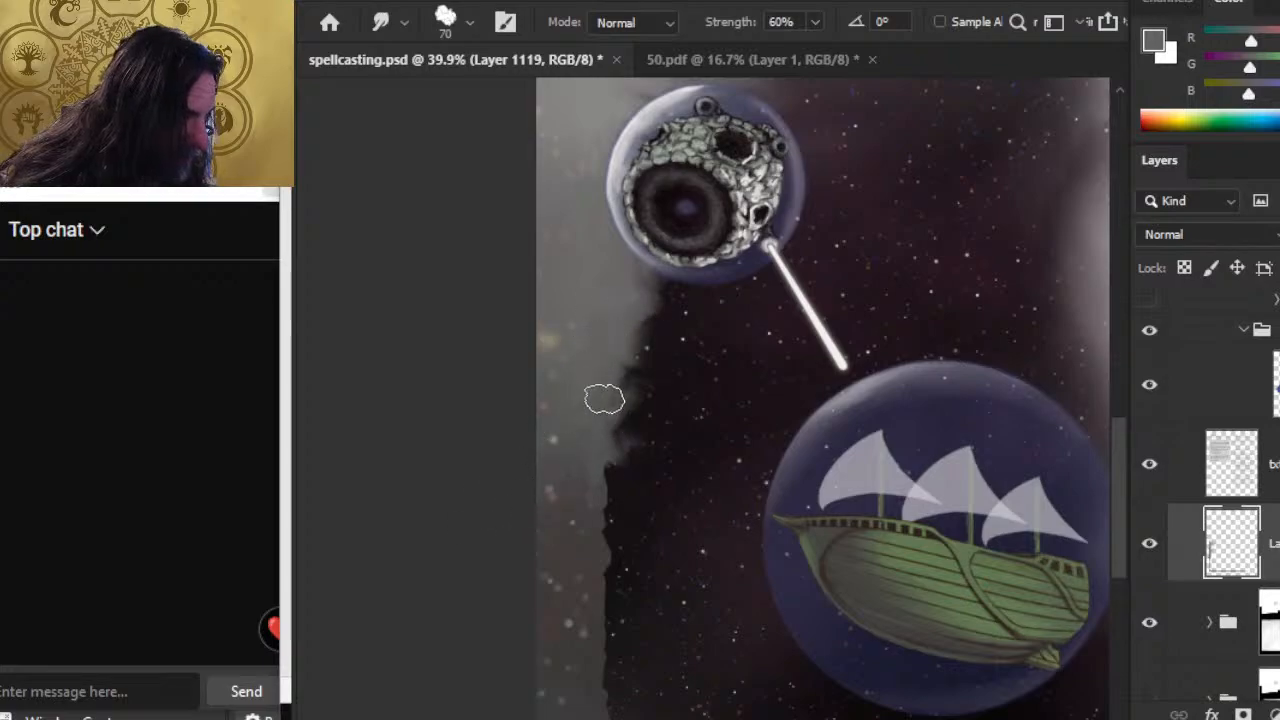
mouse_move(678, 380)
left_mouse_down()
mouse_move(621, 372)
mouse_move(663, 356)
mouse_move(637, 349)
mouse_move(657, 251)
mouse_move(626, 368)
mouse_move(665, 440)
mouse_move(663, 473)
mouse_move(617, 410)
mouse_move(648, 379)
mouse_move(626, 309)
mouse_move(653, 341)
mouse_move(618, 458)
mouse_move(643, 419)
mouse_move(623, 403)
mouse_move(614, 501)
mouse_move(651, 540)
left_mouse_up()
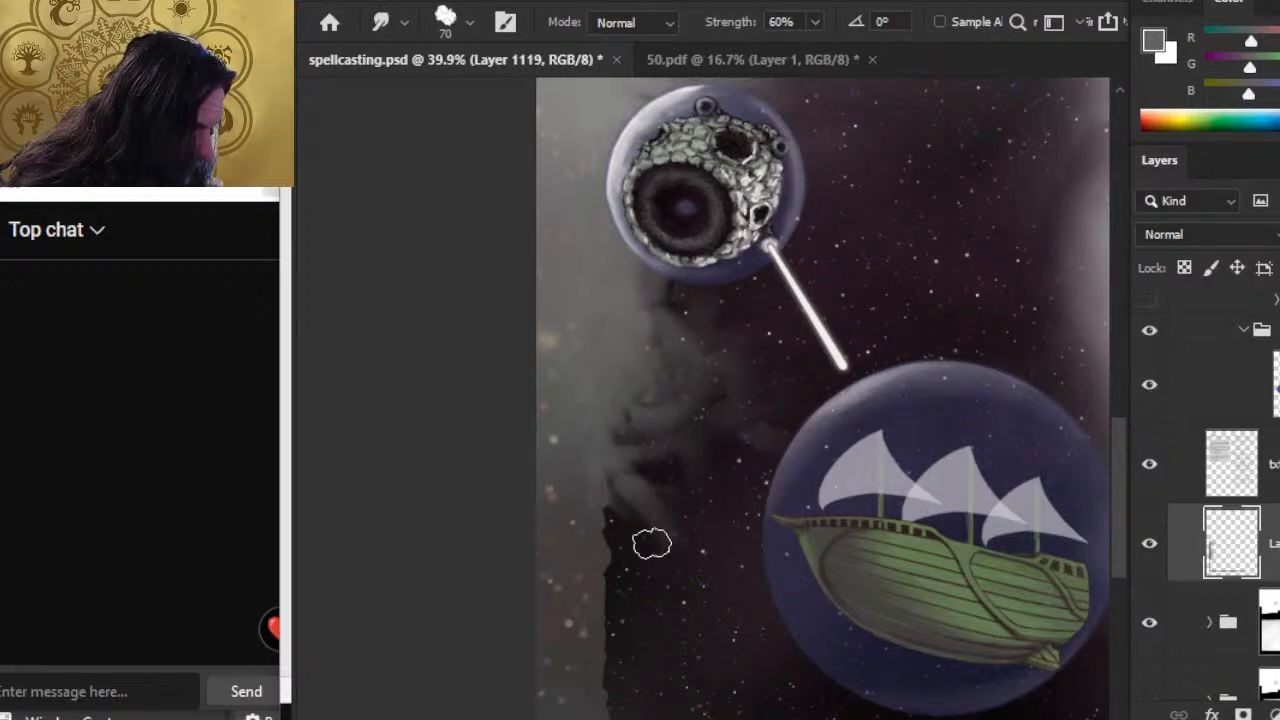
Touch up the outer margin beside the cloudy swirls with sampled greys and smudge them softer.
key("b")
key("alt")
left_click(567, 465, "alt")
key("r")
mouse_move(576, 474)
left_mouse_down()
mouse_move(632, 446)
mouse_move(585, 542)
mouse_move(576, 493)
mouse_move(594, 547)
mouse_move(587, 503)
mouse_move(635, 499)
mouse_move(602, 536)
mouse_move(596, 497)
mouse_move(630, 484)
mouse_move(587, 490)
mouse_move(645, 449)
left_mouse_up()
key("b")
left_click(578, 485, "alt")
key("r")
key("b")
key("r")
Sample a grey from the swirls and smudge the cloudy edge further down the margin, level with the ship's hull.
key("b")
left_click(622, 412, "alt")
key("r")
left_click_drag(605, 492, 615, 415)
mouse_move(590, 505)
left_mouse_down()
mouse_move(637, 584)
mouse_move(606, 539)
mouse_move(613, 591)
left_mouse_up()
Cover the remaining dark patch on the margin beside the ship's hull with sampled dark grey and smudge it into the cloud.
key("b")
left_click(586, 543, "alt")
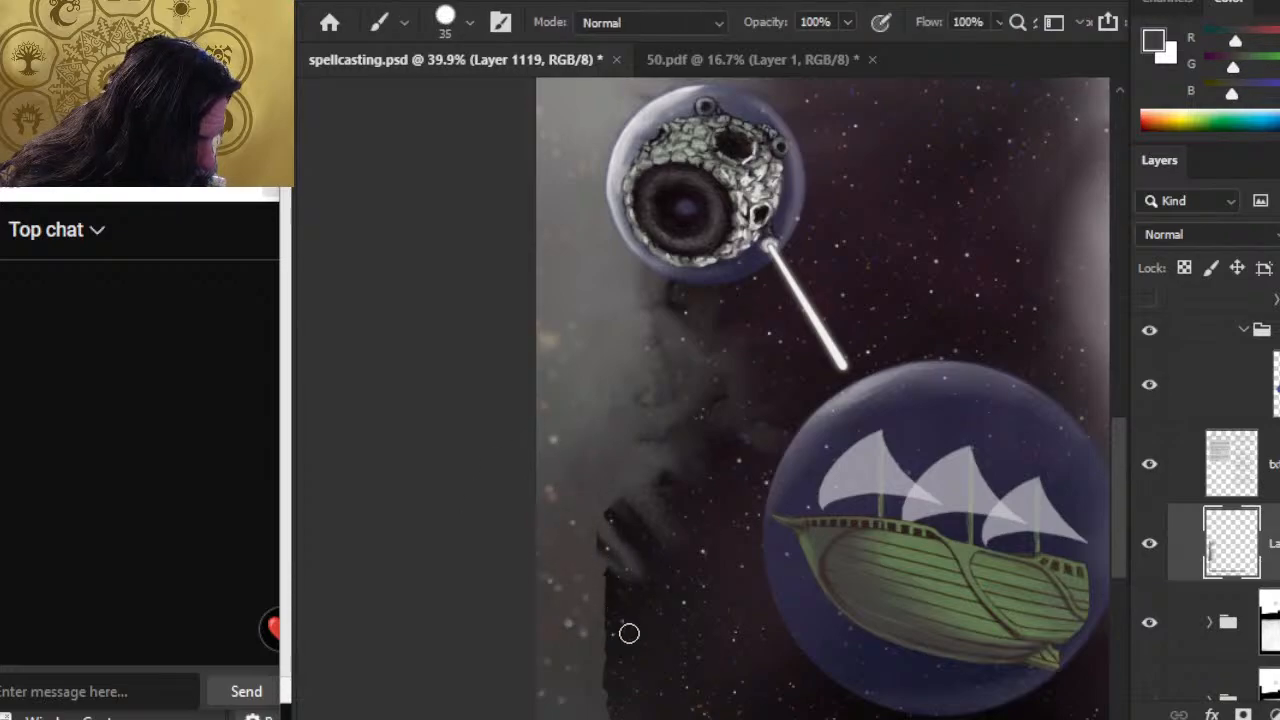
left_click_drag(597, 520, 608, 575)
mouse_move(614, 512)
left_mouse_down()
mouse_move(611, 560)
mouse_move(632, 518)
mouse_move(646, 584)
mouse_move(657, 451)
left_mouse_up()
key("r")
key("b")
left_click(630, 310, "alt")
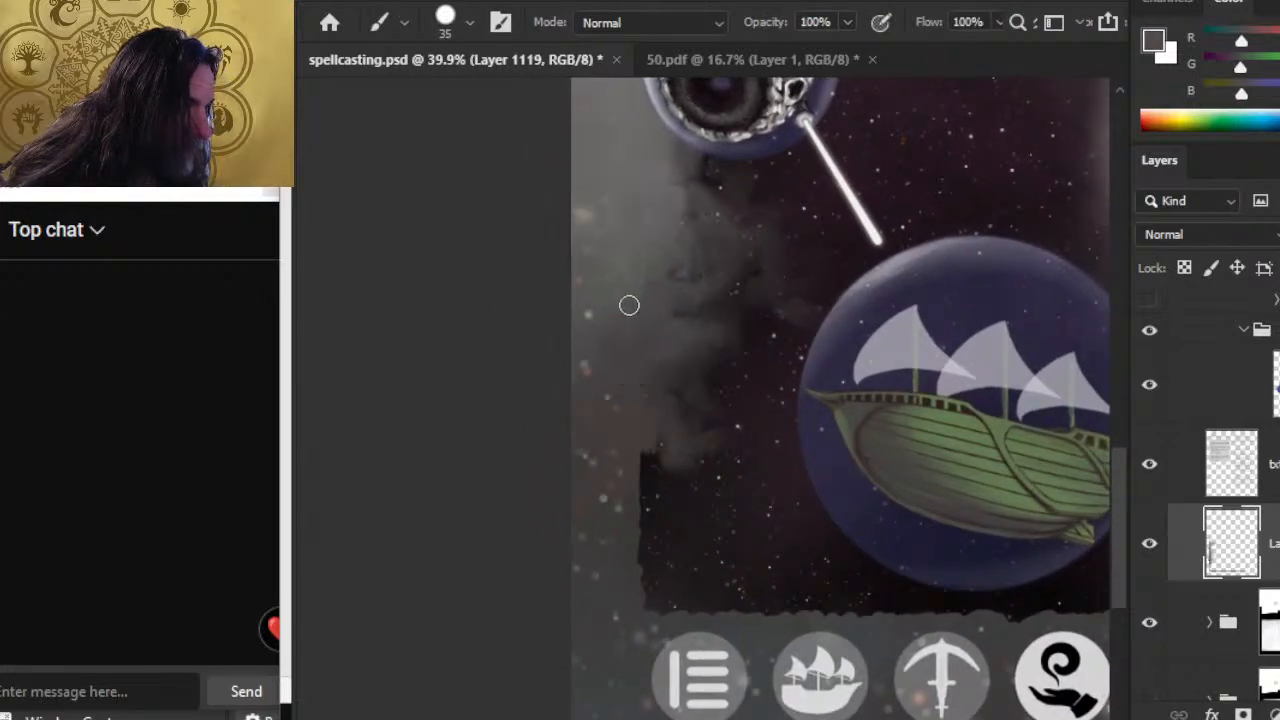
key("r")
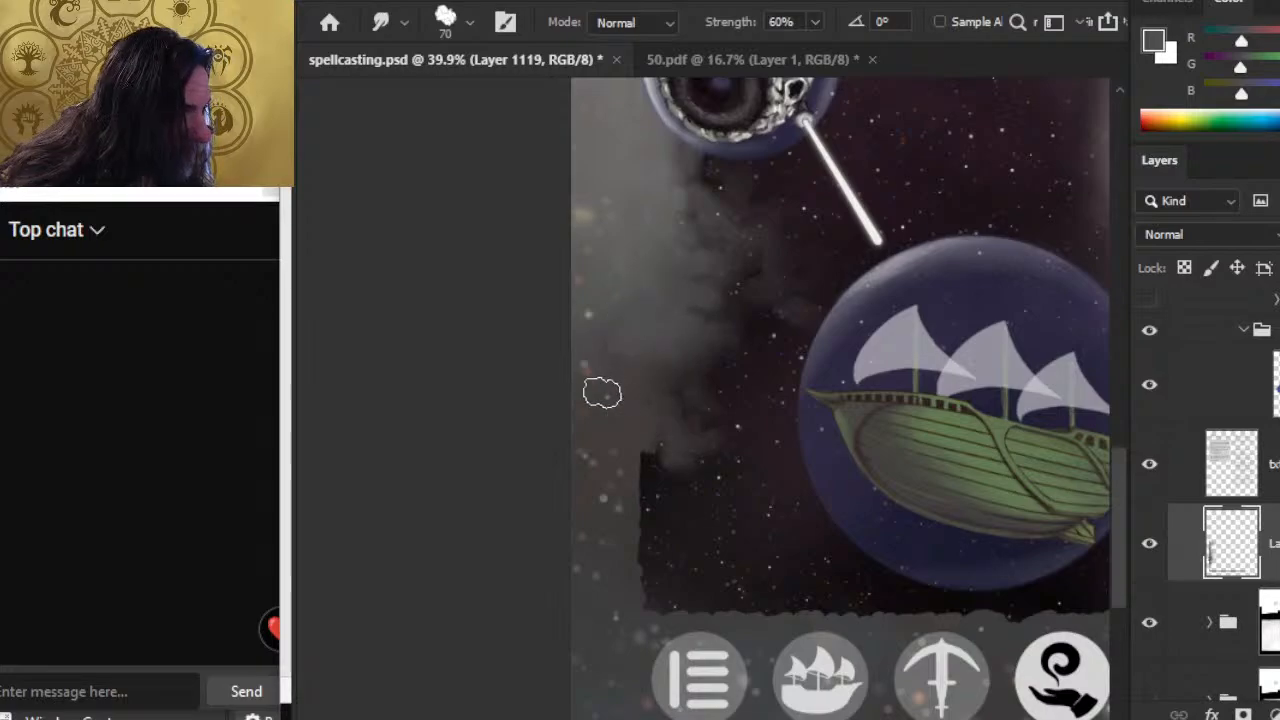
Paint sampled light grey streaks from the white text column into the sky below the text box's corner.
key("z")
left_click_drag(677, 451, 551, 460)
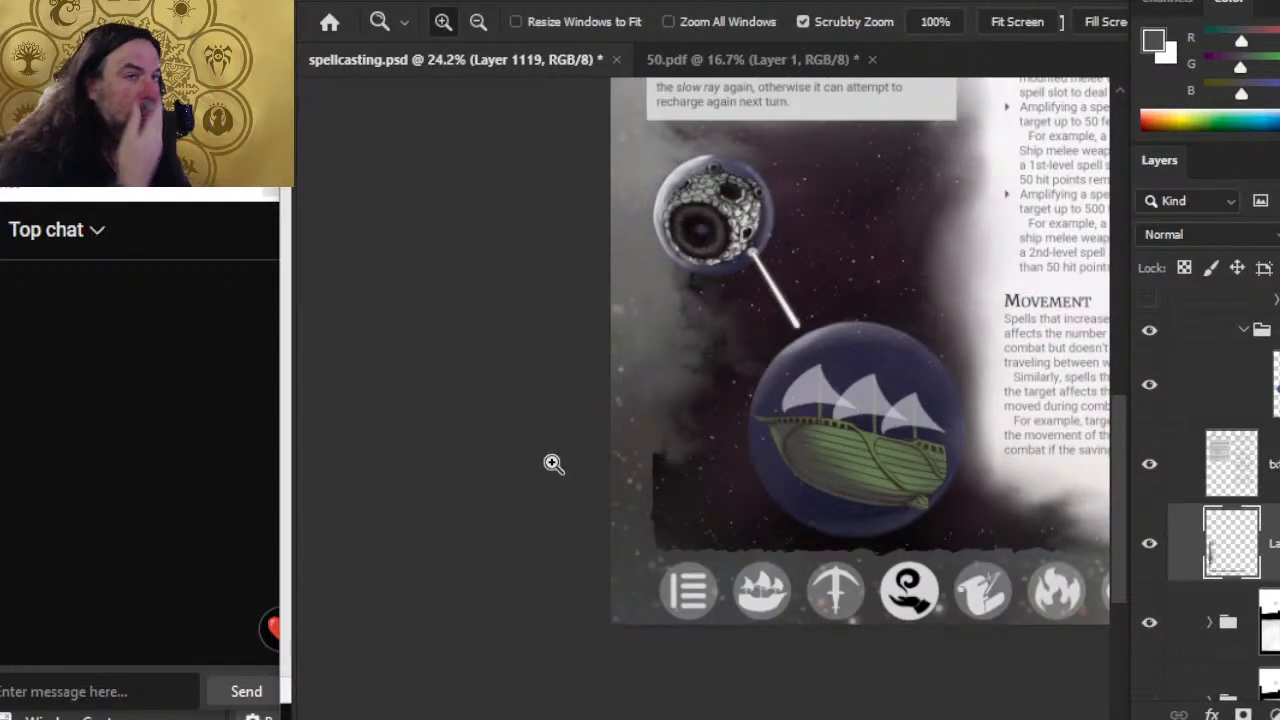
mouse_move(892, 287)
left_mouse_down()
mouse_move(763, 320)
mouse_move(815, 275)
left_mouse_up()
key("b")
left_click(822, 290, "alt")
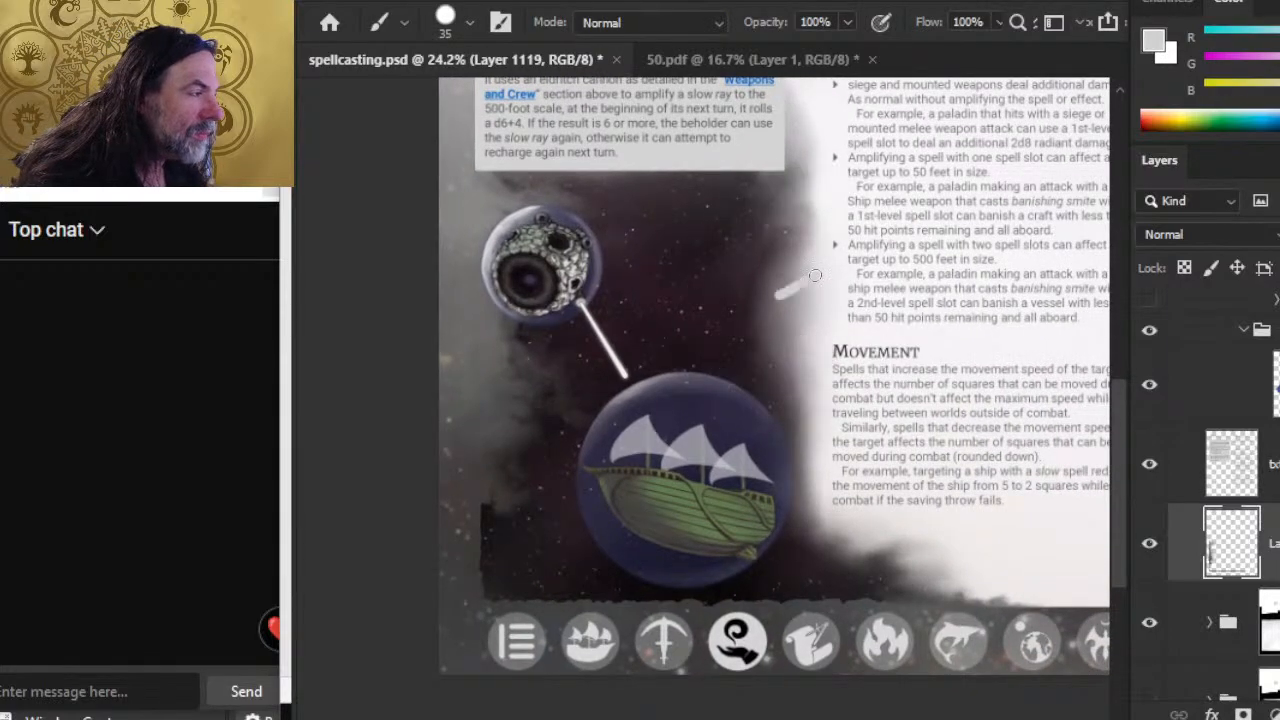
left_click_drag(722, 310, 815, 275)
left_click(808, 188, "alt")
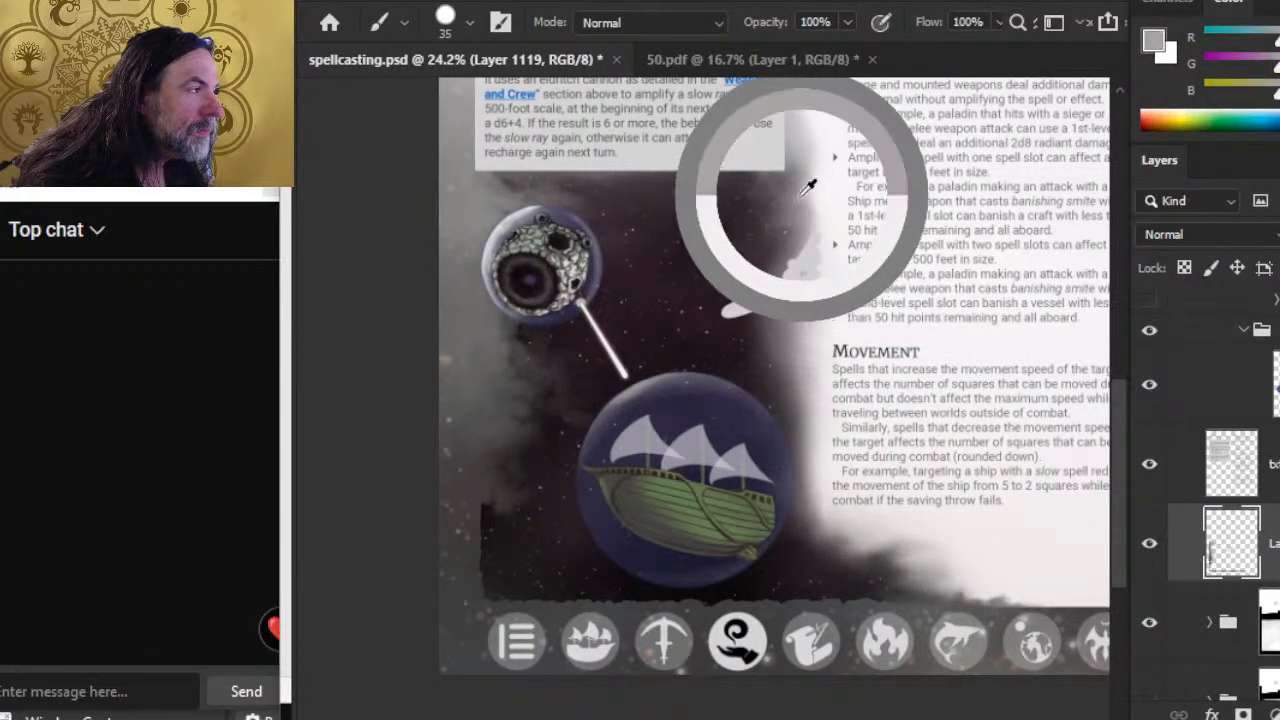
left_click(836, 186, "alt")
mouse_move(830, 188)
left_mouse_down()
mouse_move(785, 220)
mouse_move(825, 192)
left_mouse_up()
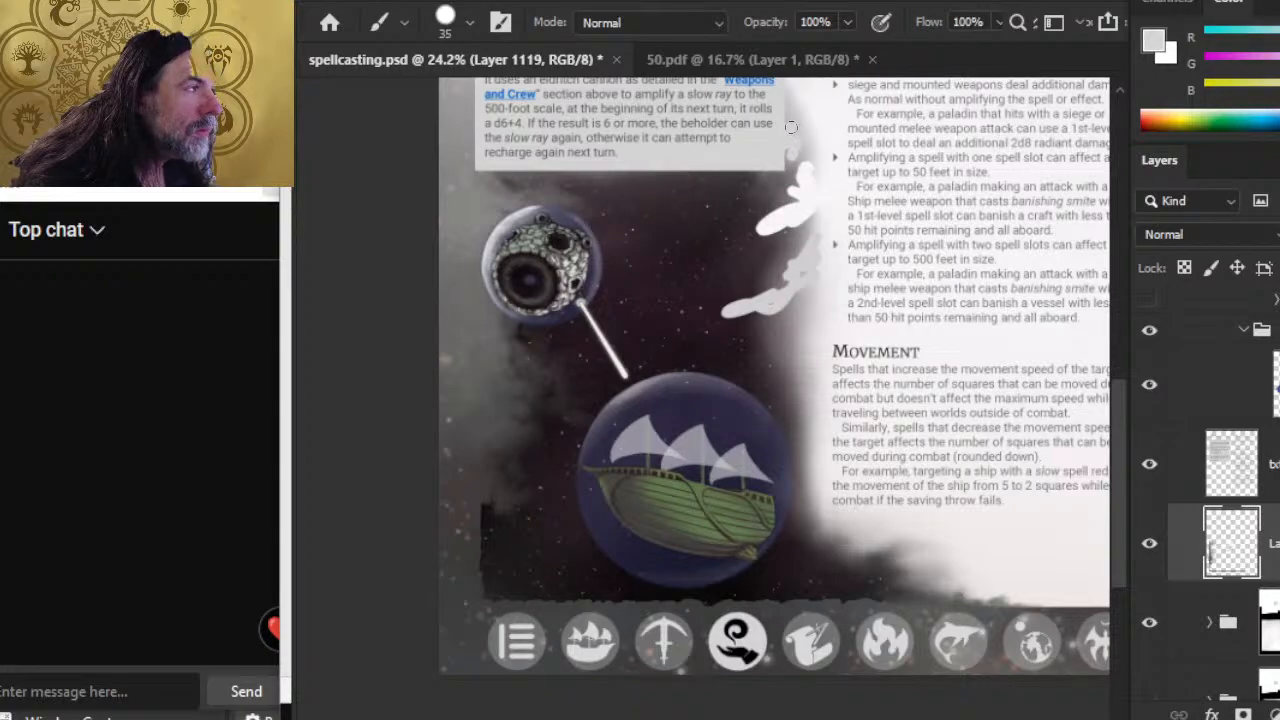
left_click_drag(791, 130, 786, 171)
Smudge the upper light streaks below the text box's corner into the sky and sample near-white from the text column.
key("r")
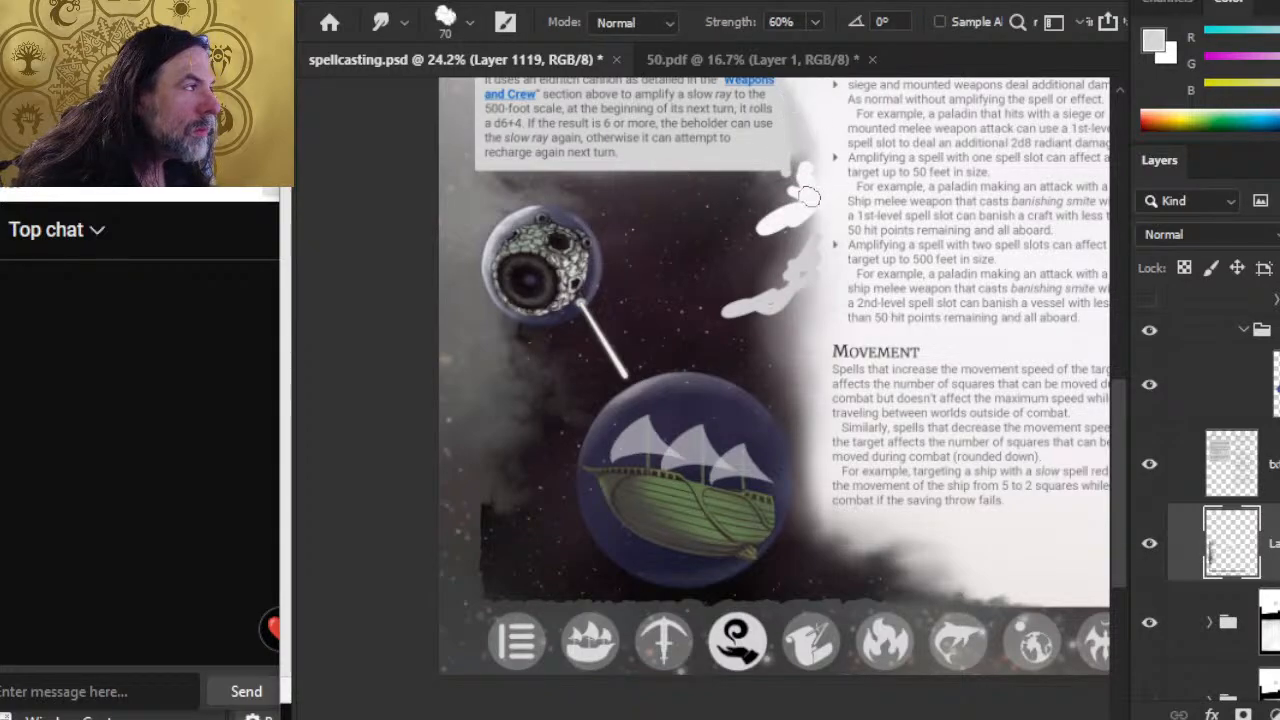
mouse_move(802, 173)
left_mouse_down()
mouse_move(774, 155)
mouse_move(788, 185)
mouse_move(767, 188)
mouse_move(791, 186)
mouse_move(773, 187)
mouse_move(794, 182)
mouse_move(793, 167)
mouse_move(786, 197)
left_mouse_up()
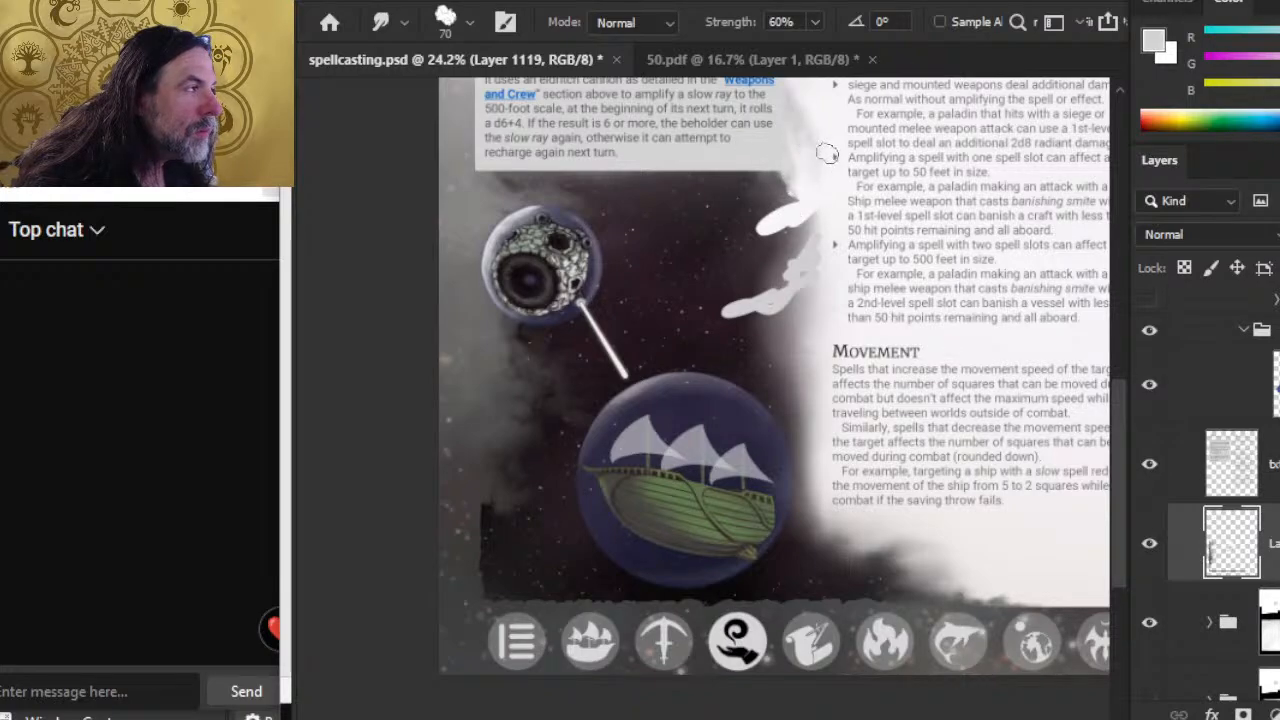
key("b")
key("alt")
left_click(836, 108, "alt")
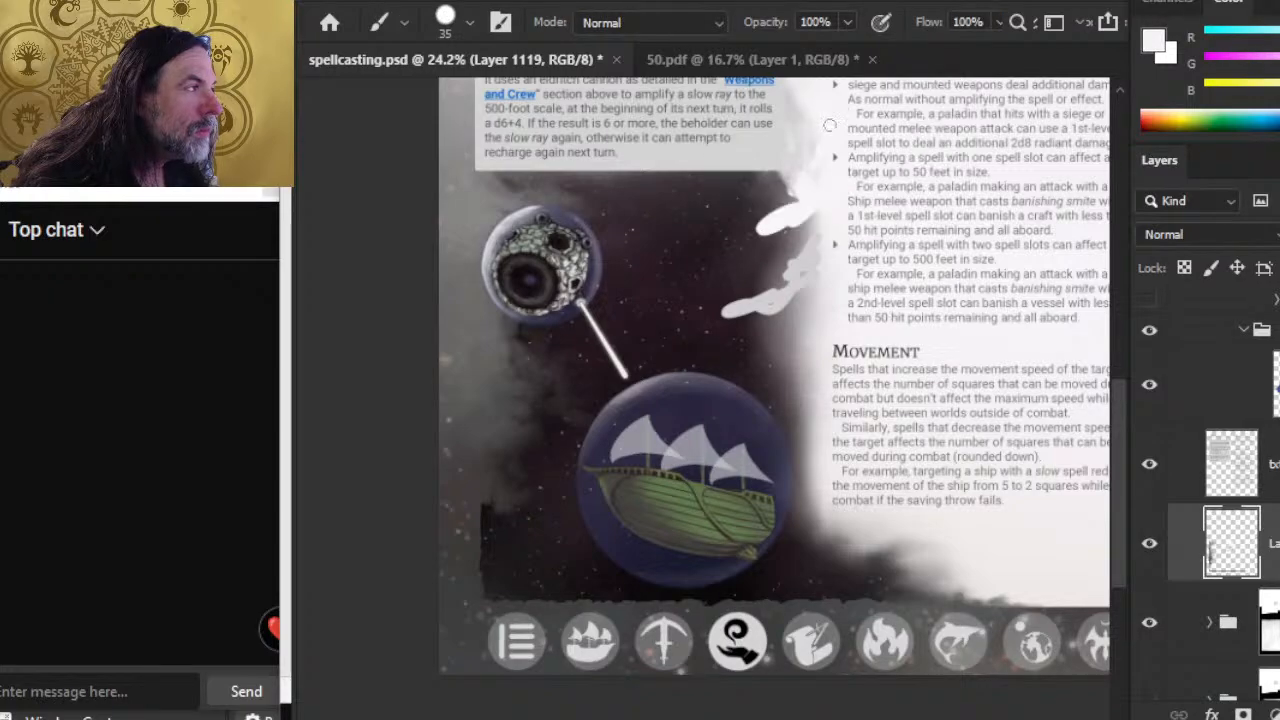
left_click_drag(795, 183, 765, 300)
key("r")
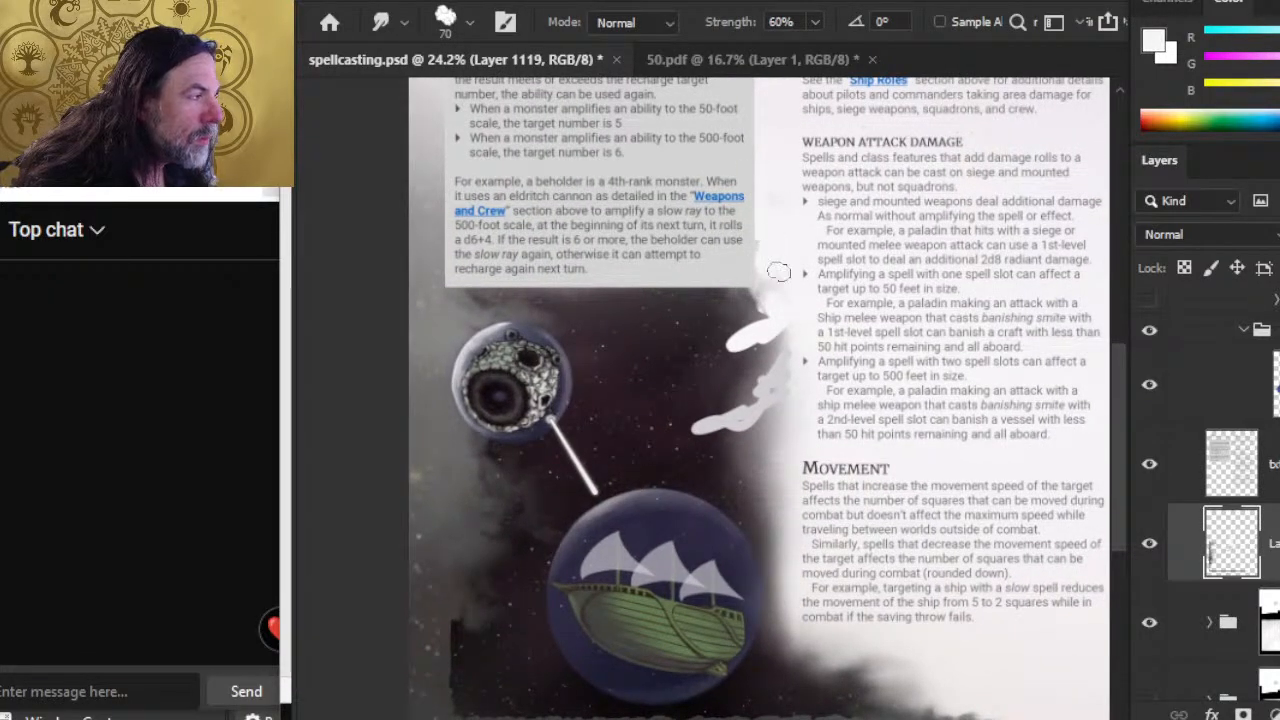
mouse_move(790, 285)
left_mouse_down()
mouse_move(753, 322)
mouse_move(779, 285)
mouse_move(784, 298)
mouse_move(766, 301)
mouse_move(780, 285)
mouse_move(798, 302)
mouse_move(791, 313)
mouse_move(796, 288)
mouse_move(769, 313)
mouse_move(780, 248)
mouse_move(776, 293)
mouse_move(716, 326)
mouse_move(769, 277)
left_mouse_up()
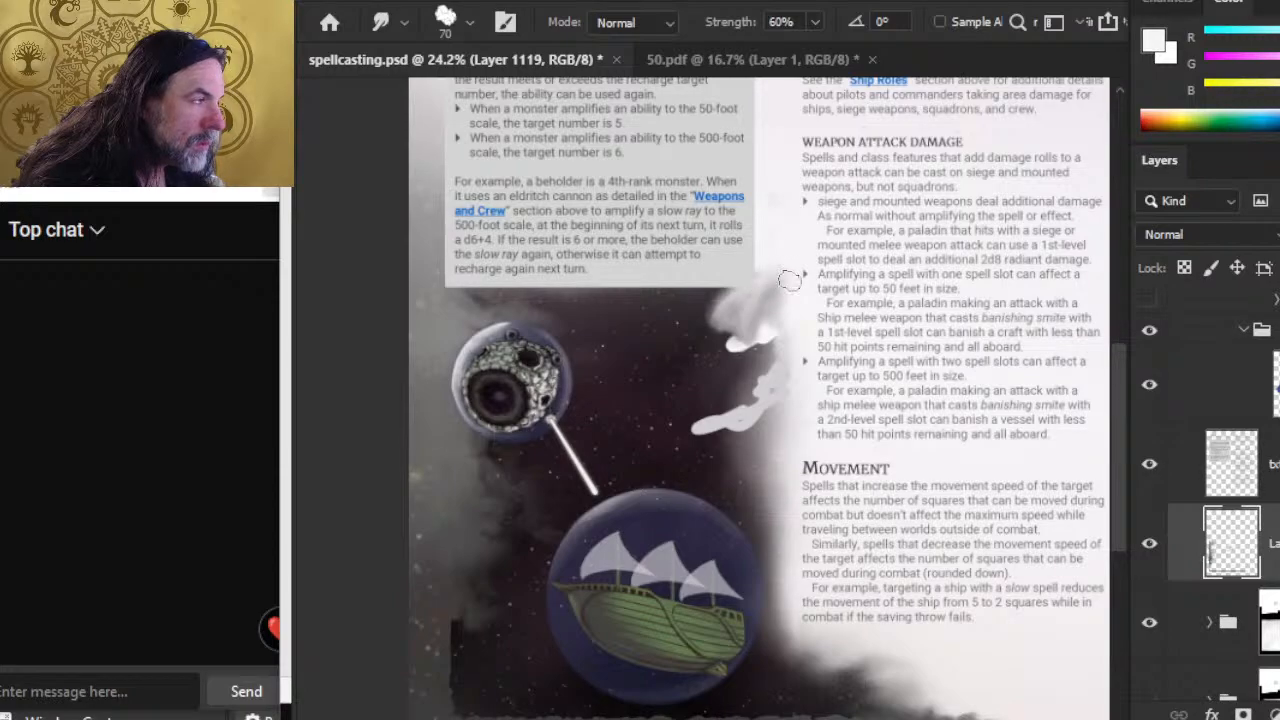
Paint near-white on the cloud's edge beside the text column and smudge it into a rounded puff below the text box's corner.
key("b")
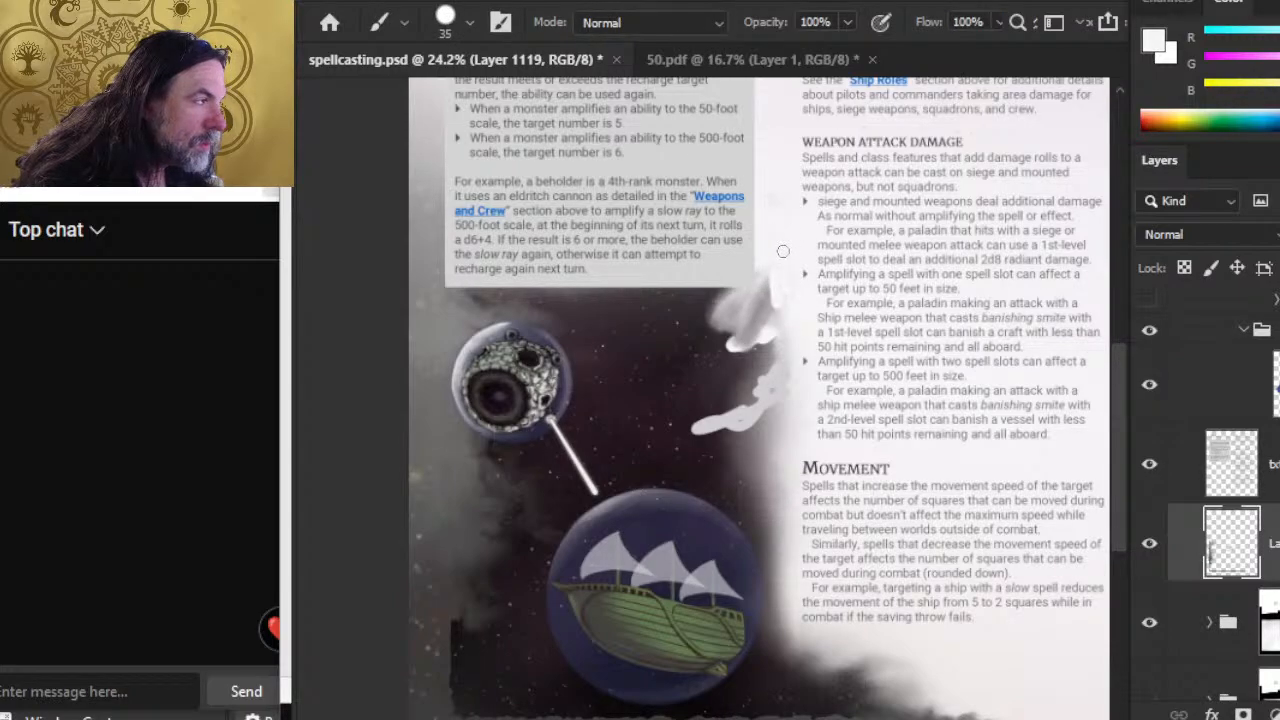
key("r")
mouse_move(776, 276)
left_mouse_down()
mouse_move(770, 318)
mouse_move(744, 304)
mouse_move(743, 316)
left_mouse_up()
mouse_move(779, 290)
left_mouse_down()
mouse_move(769, 342)
mouse_move(715, 318)
mouse_move(781, 282)
mouse_move(737, 342)
mouse_move(764, 342)
left_mouse_up()
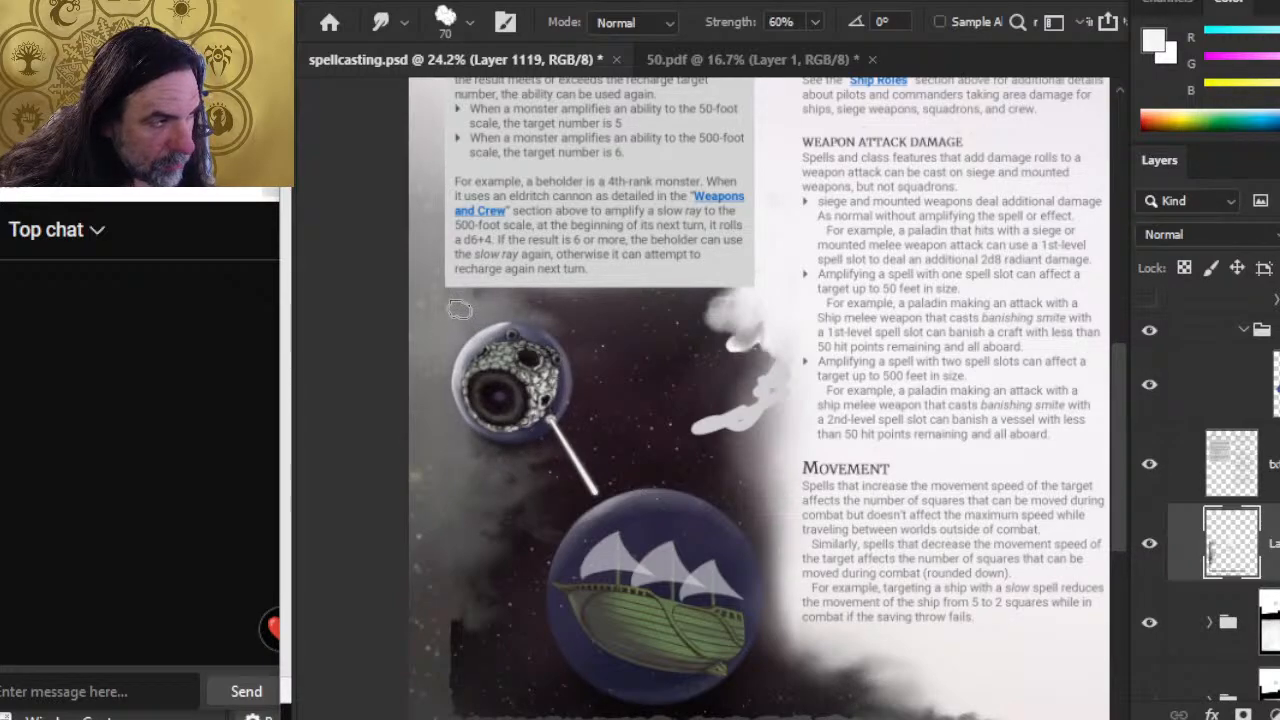
Smudge the grey cloud above the cratered sphere across the dark sky along the text box's lower edge.
mouse_move(472, 318)
left_mouse_down()
mouse_move(528, 326)
mouse_move(526, 310)
mouse_move(556, 304)
mouse_move(608, 342)
left_mouse_up()
mouse_move(540, 282)
left_mouse_down()
mouse_move(594, 324)
mouse_move(612, 317)
left_mouse_up()
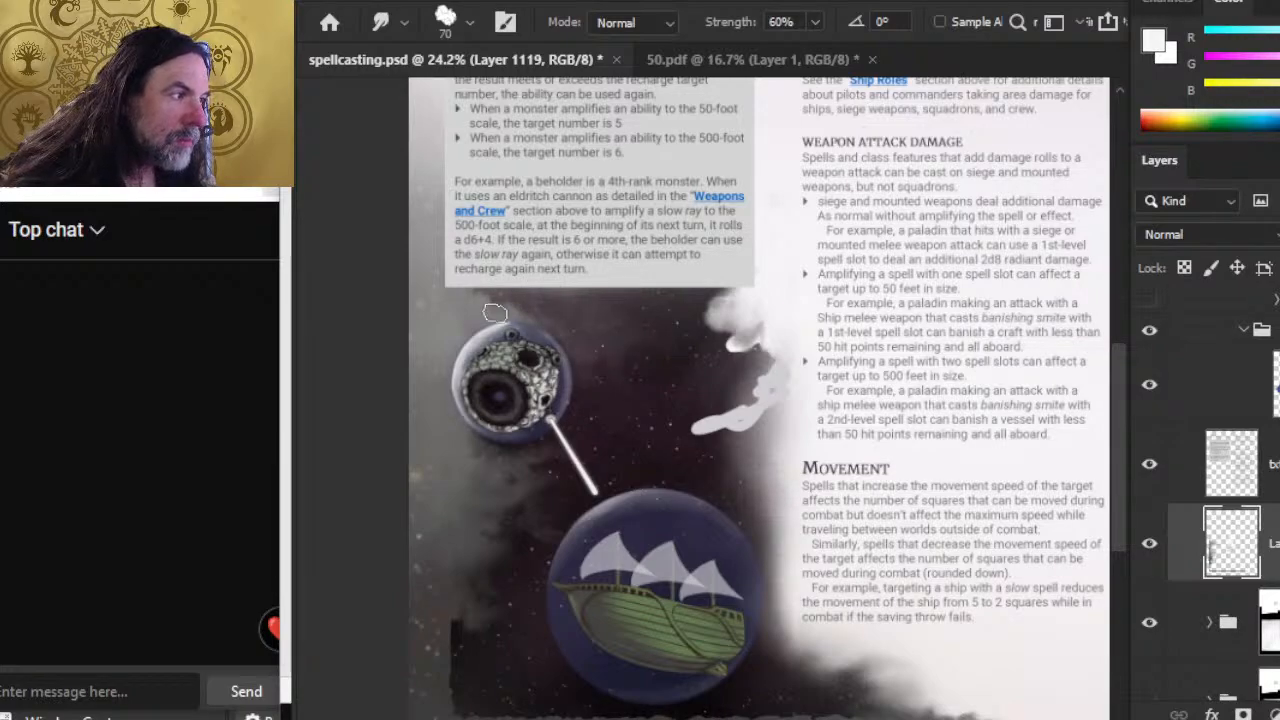
left_click_drag(497, 313, 579, 318)
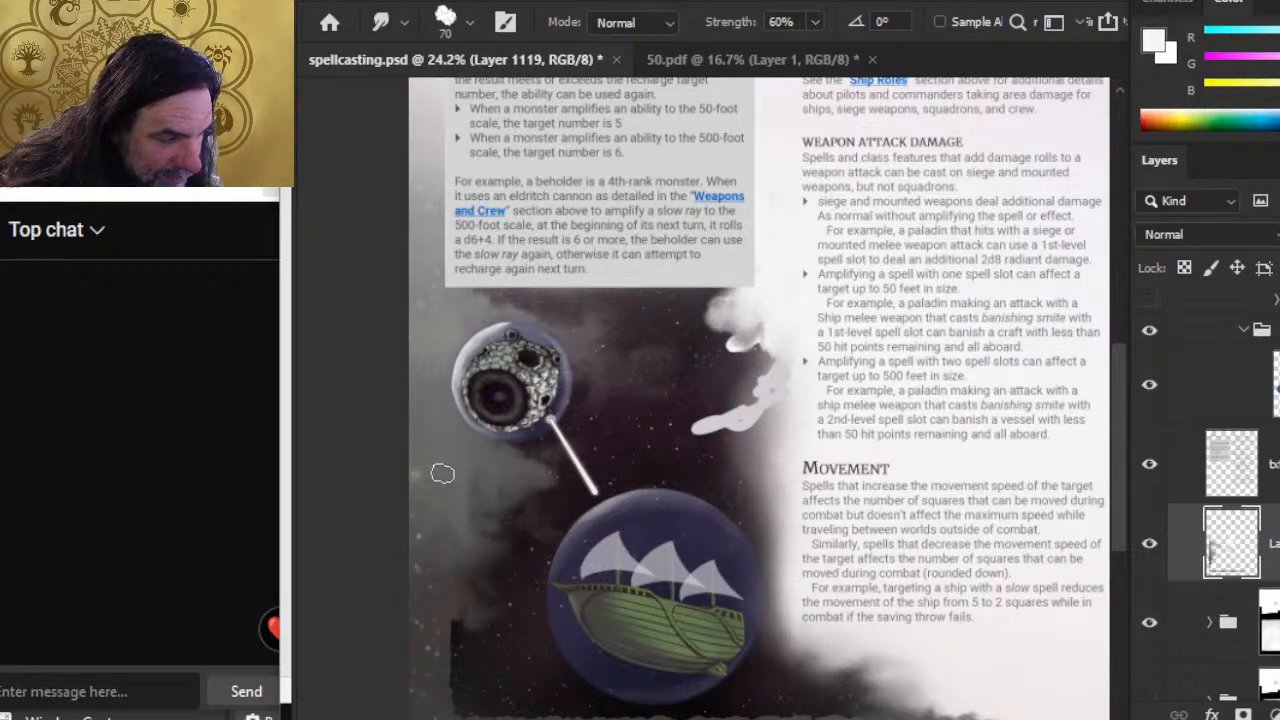
Sample a mid grey from the cloud beside the cratered sphere and save spellcasting.psd.
key("e")
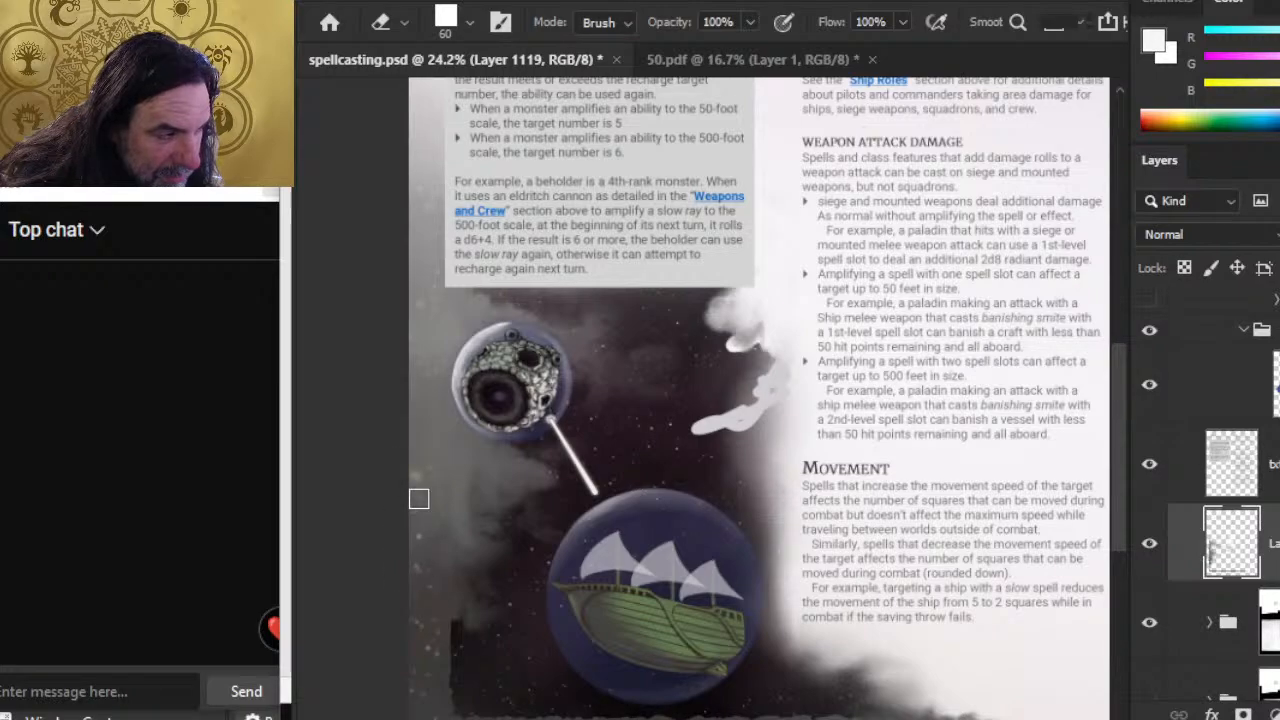
key("r")
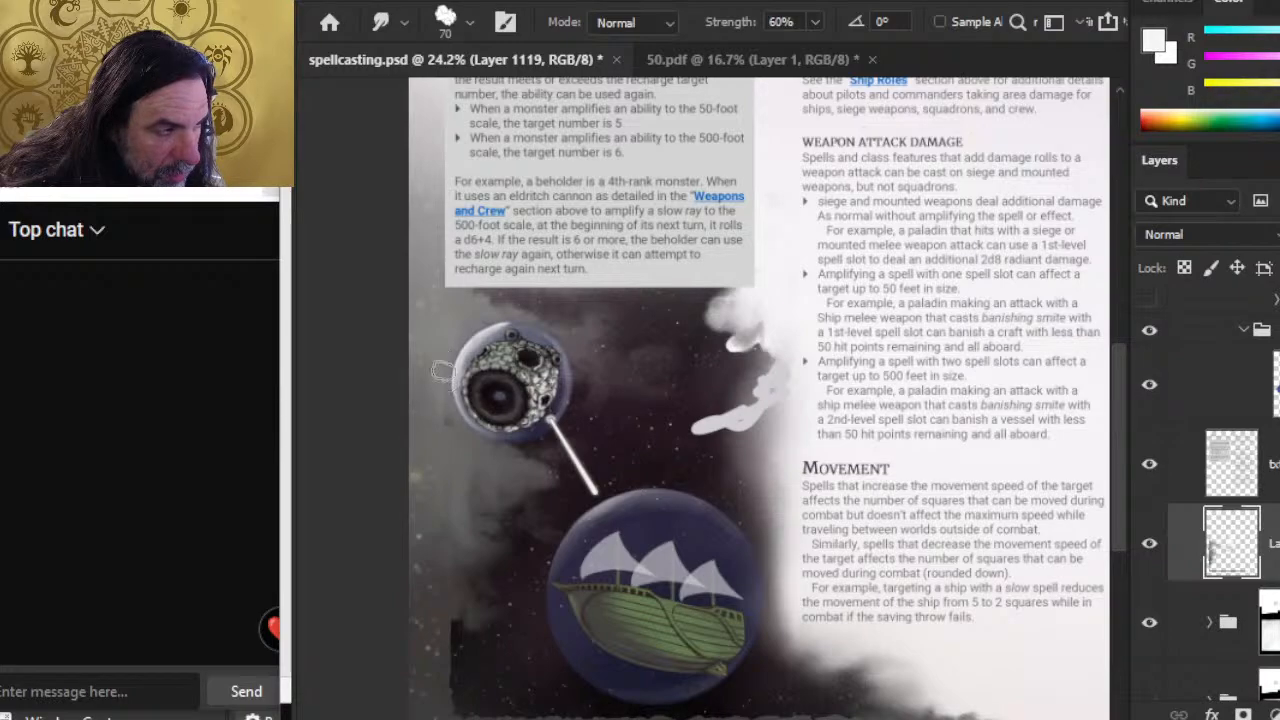
key("b")
left_click(470, 432, "alt")
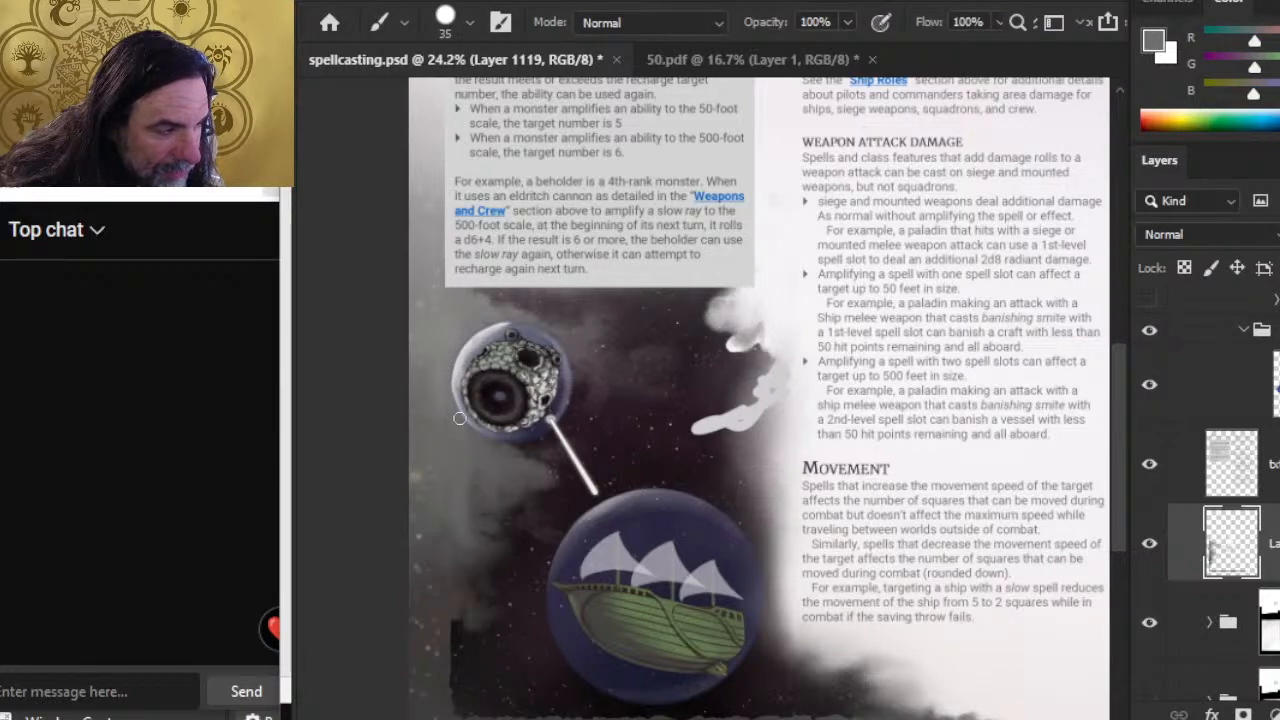
key("r")
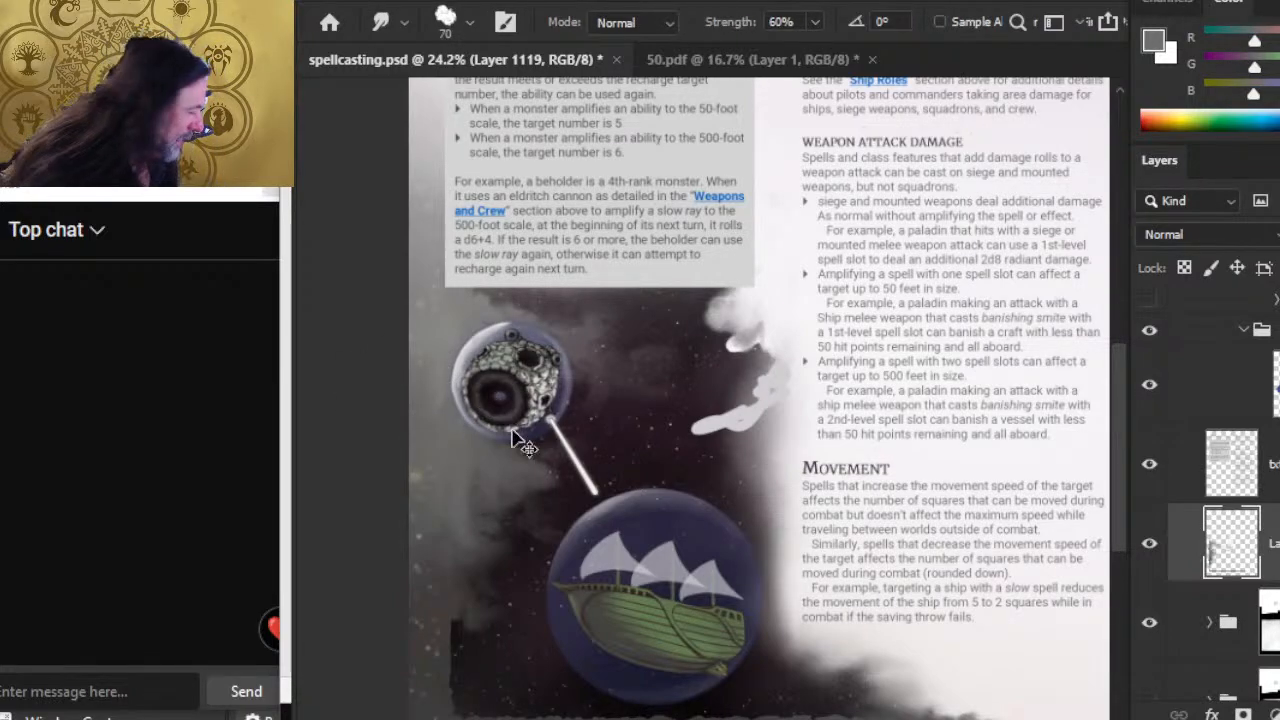
key("ctrl+s")
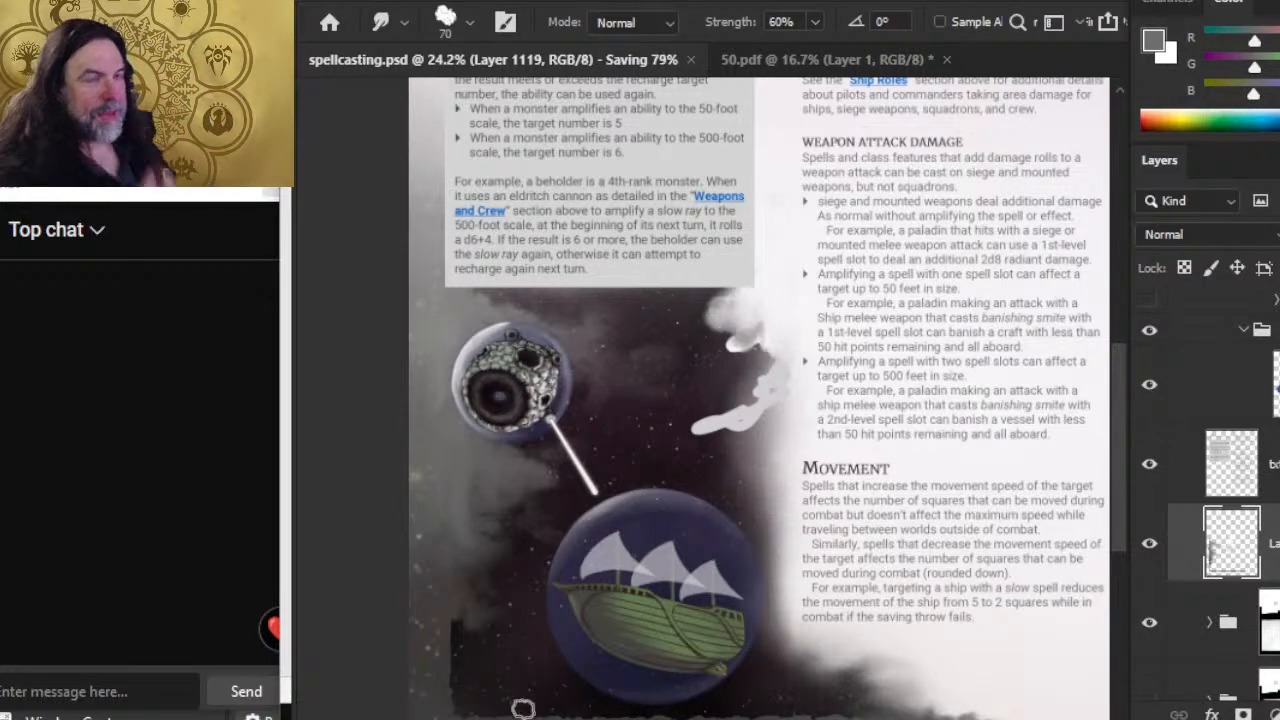
mouse_move(483, 719)
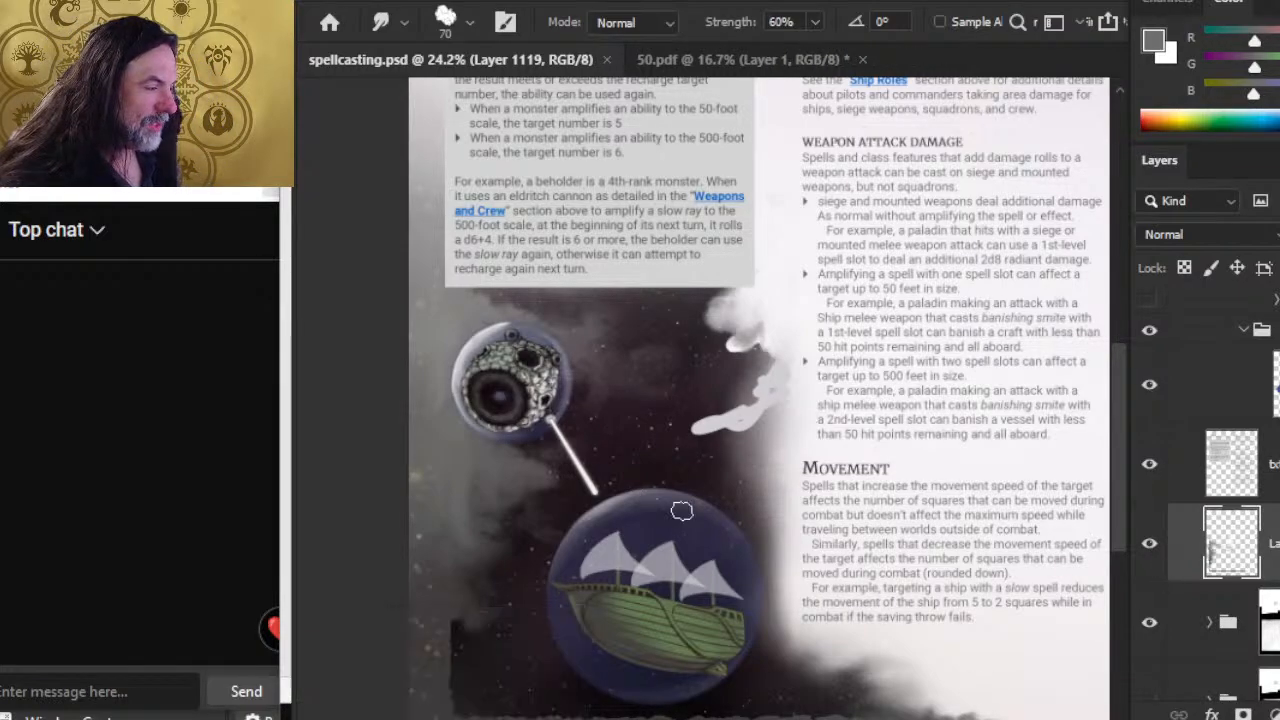
Review the whole page fitted to the screen and bring up the other open windows to switch to one.
left_click_drag(726, 552, 697, 447)
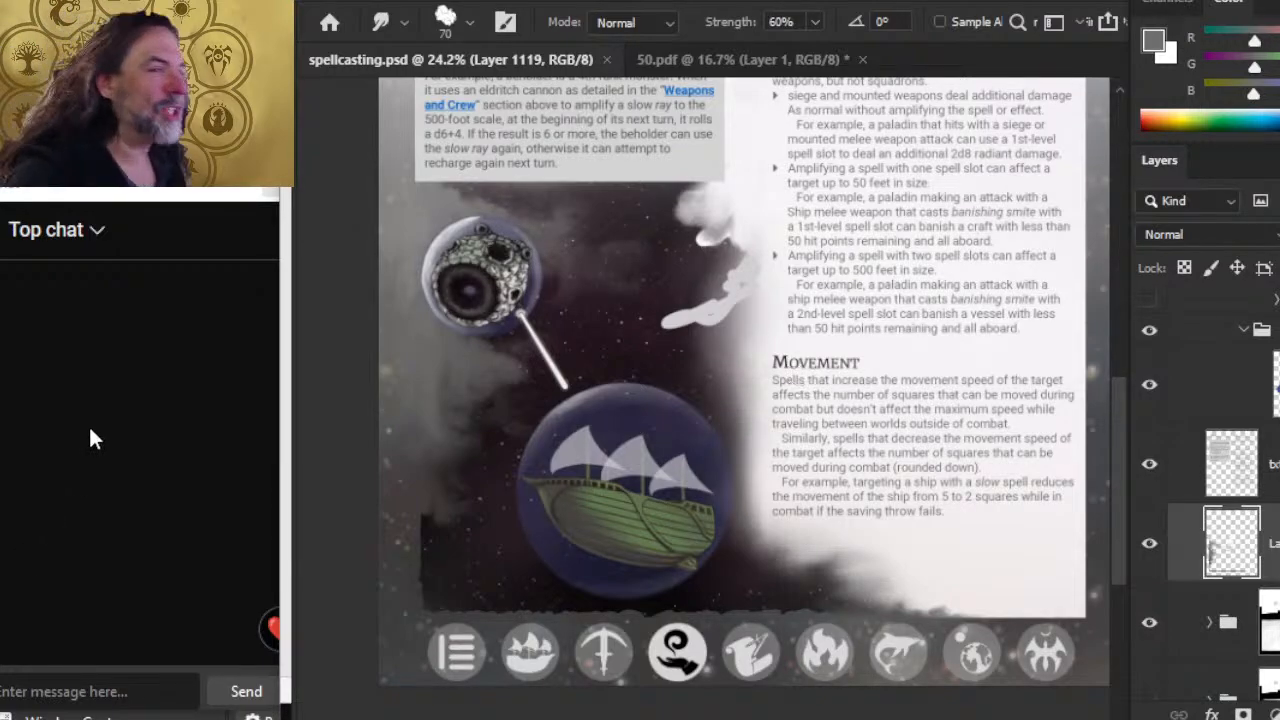
key("z")
key("ctrl+0")
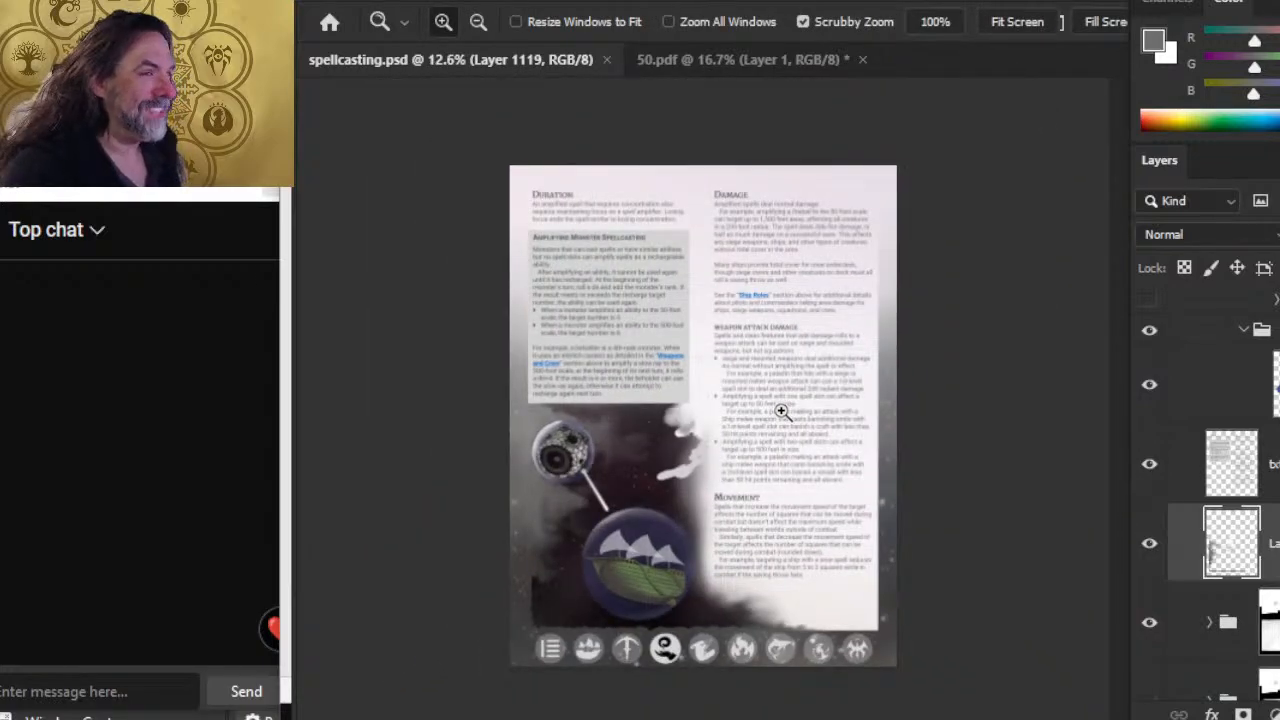
key("alt+Tab")
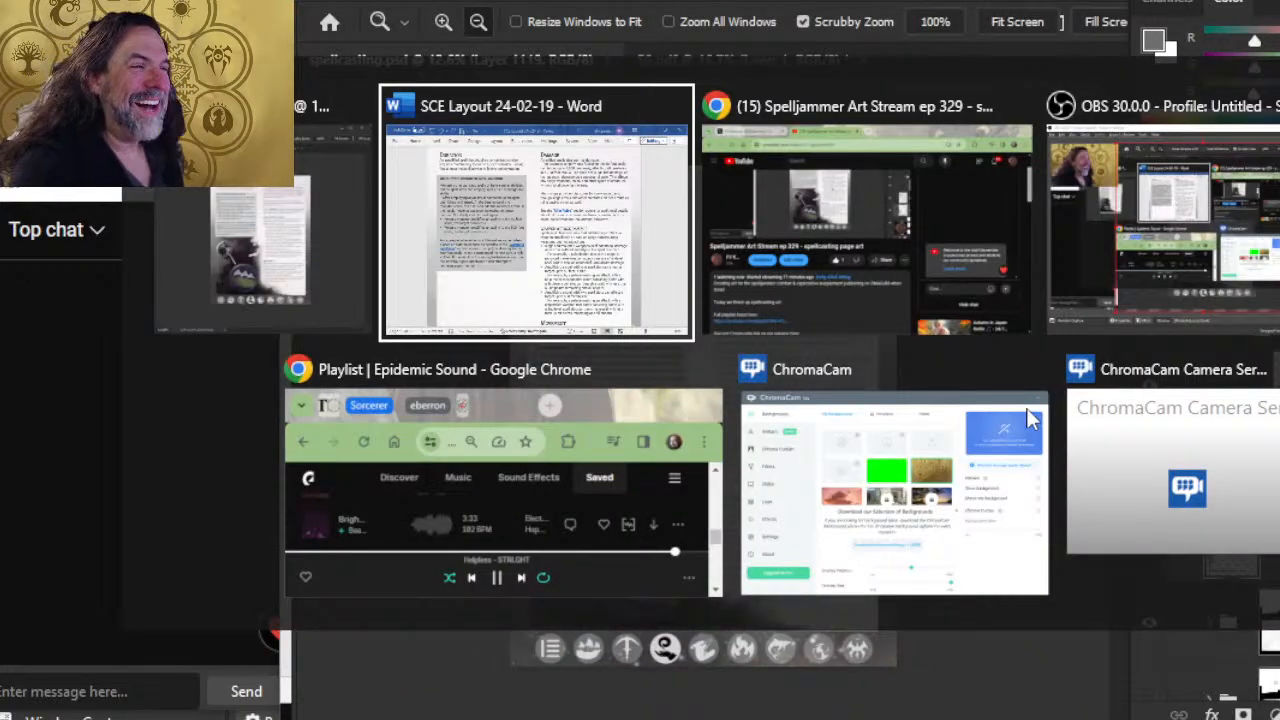